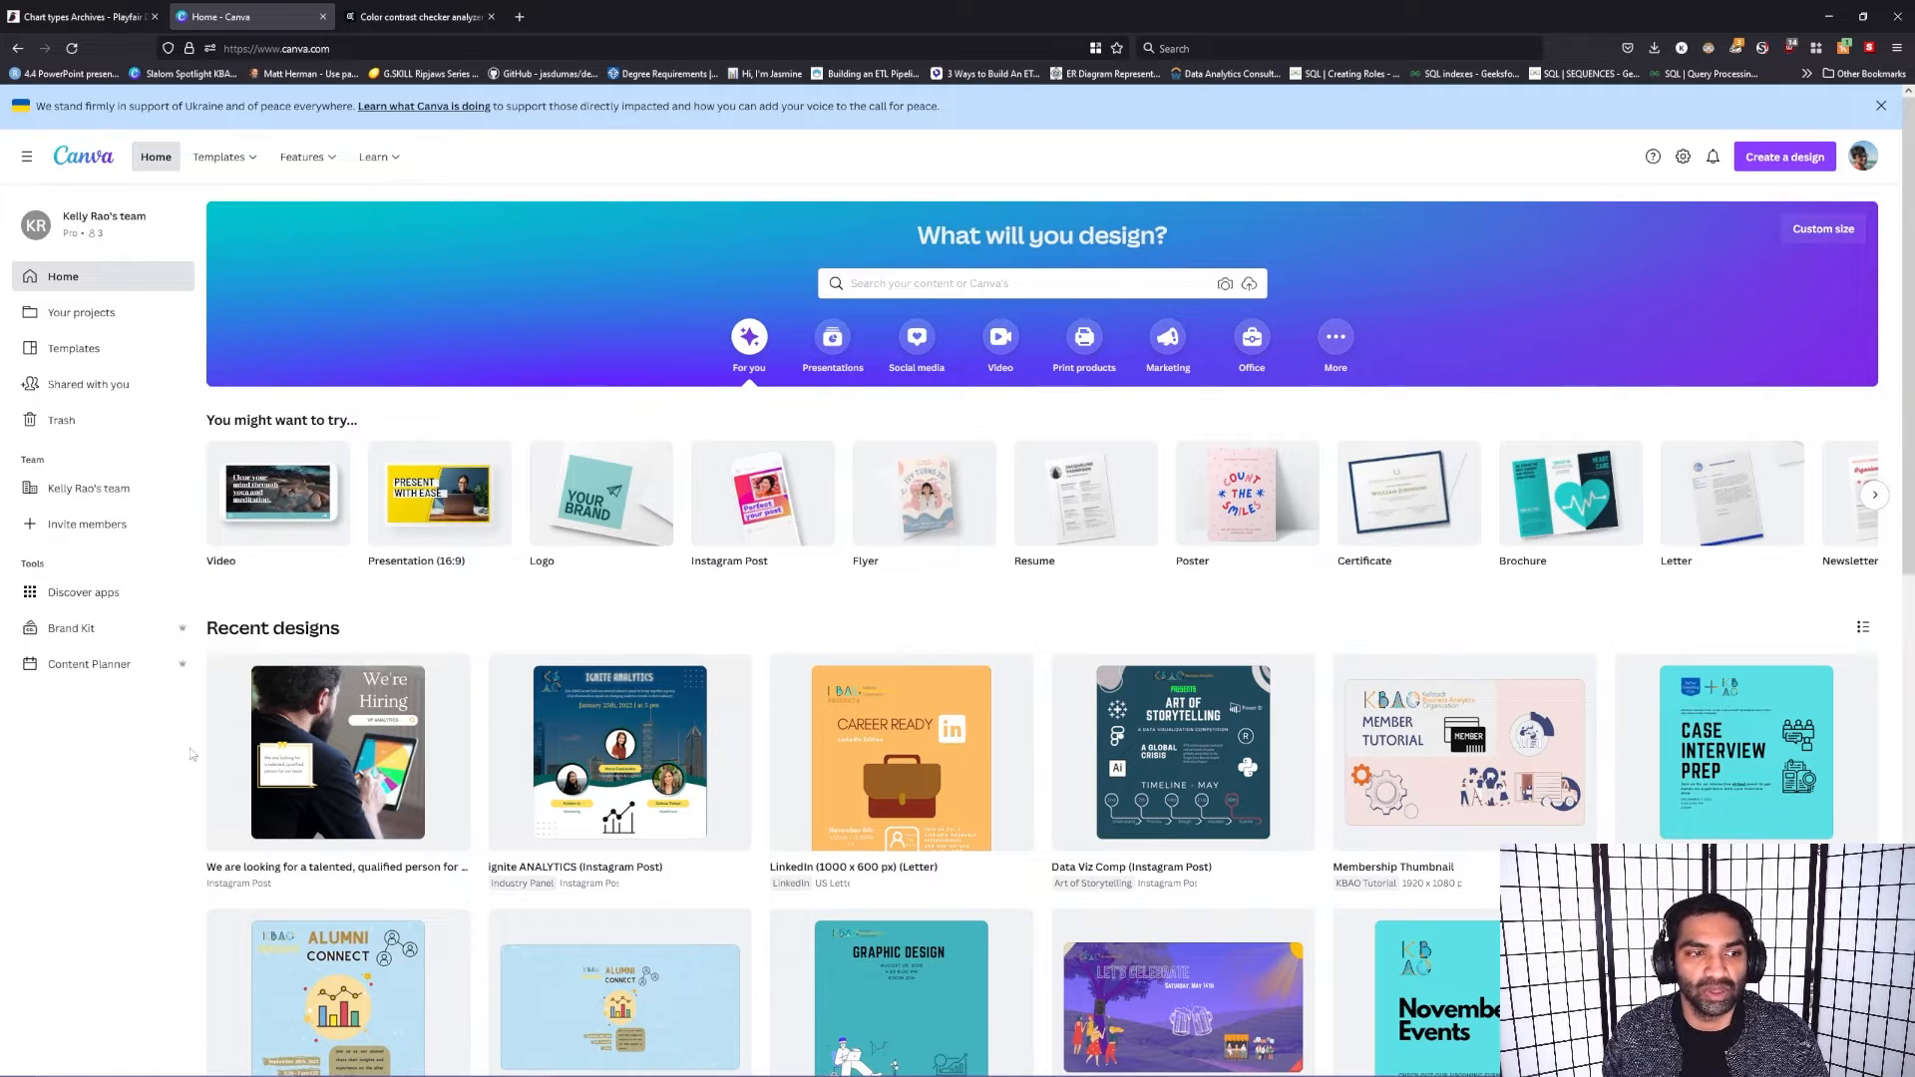
Step: Look over the home page, including the Templates, Features and Learn options and the recent designs
mouse_move(1217, 454)
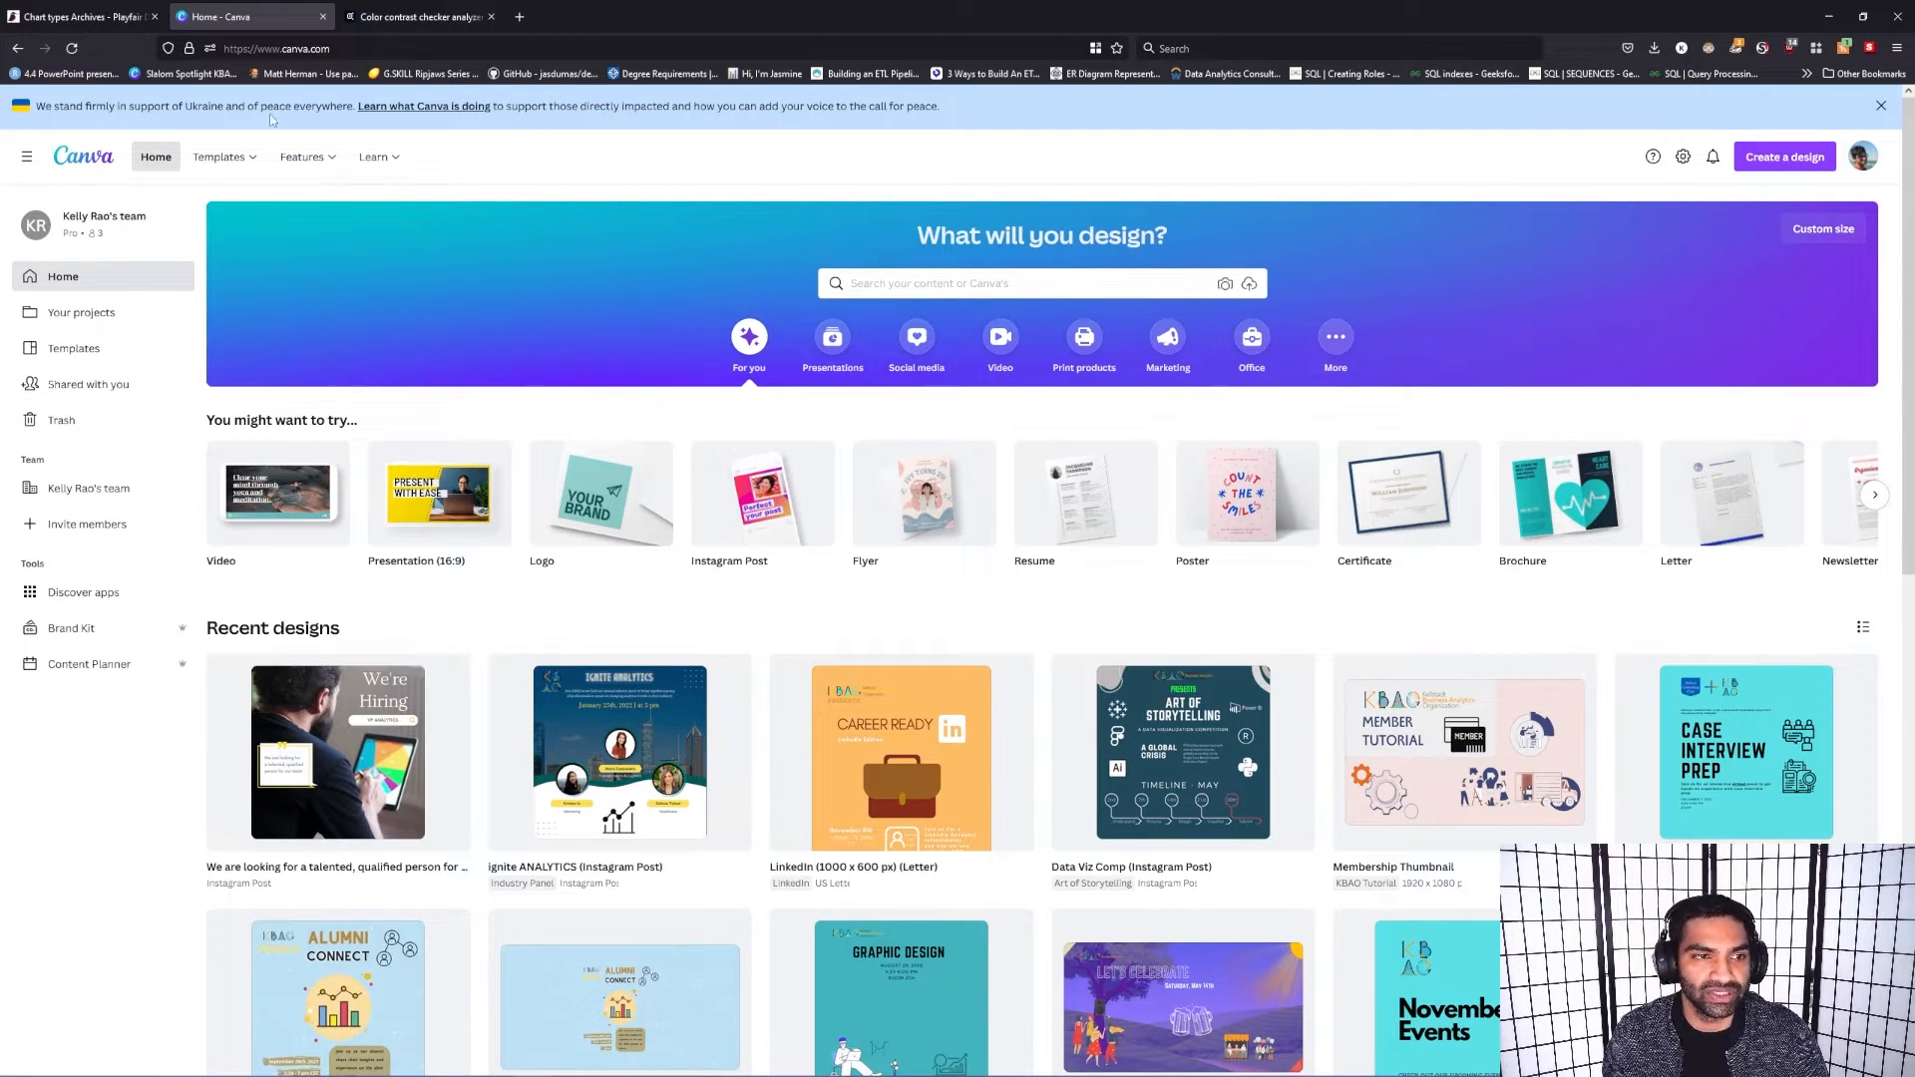
mouse_move(199, 161)
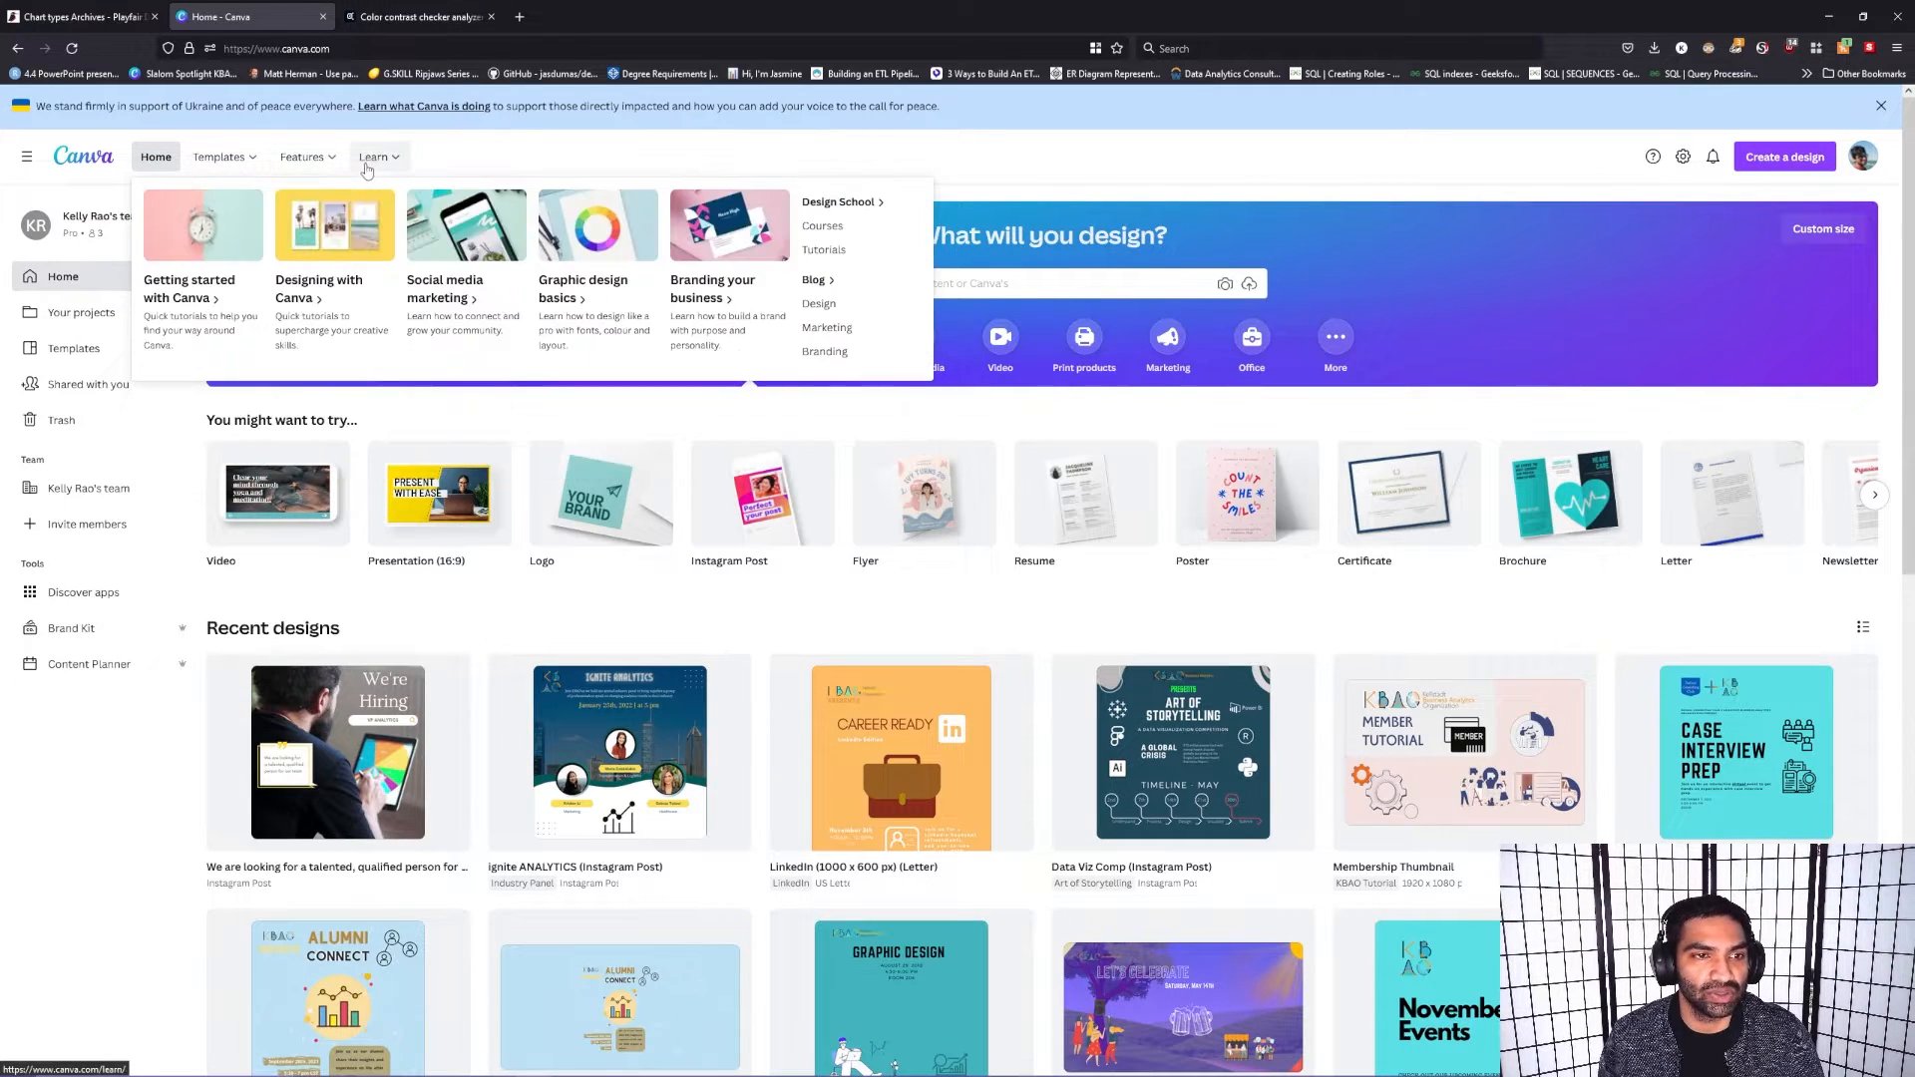
mouse_move(316, 177)
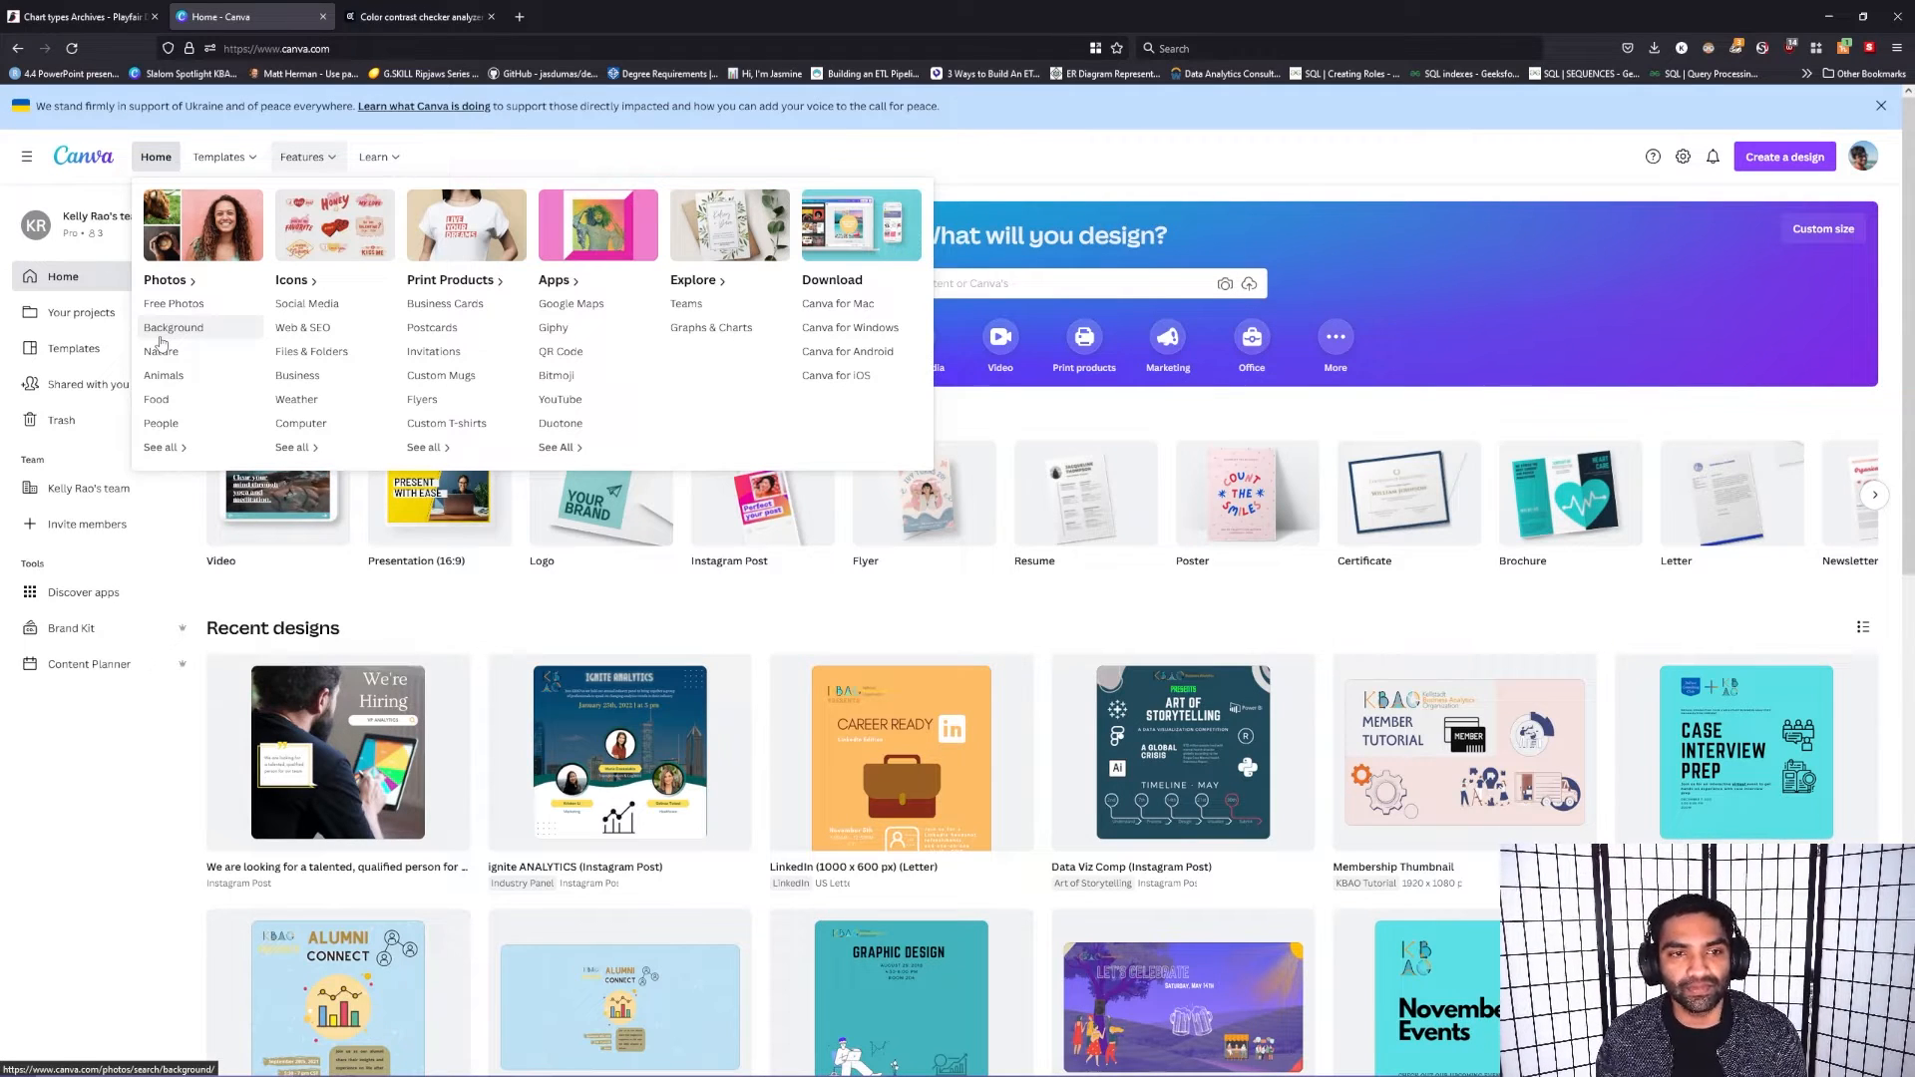
mouse_move(371, 160)
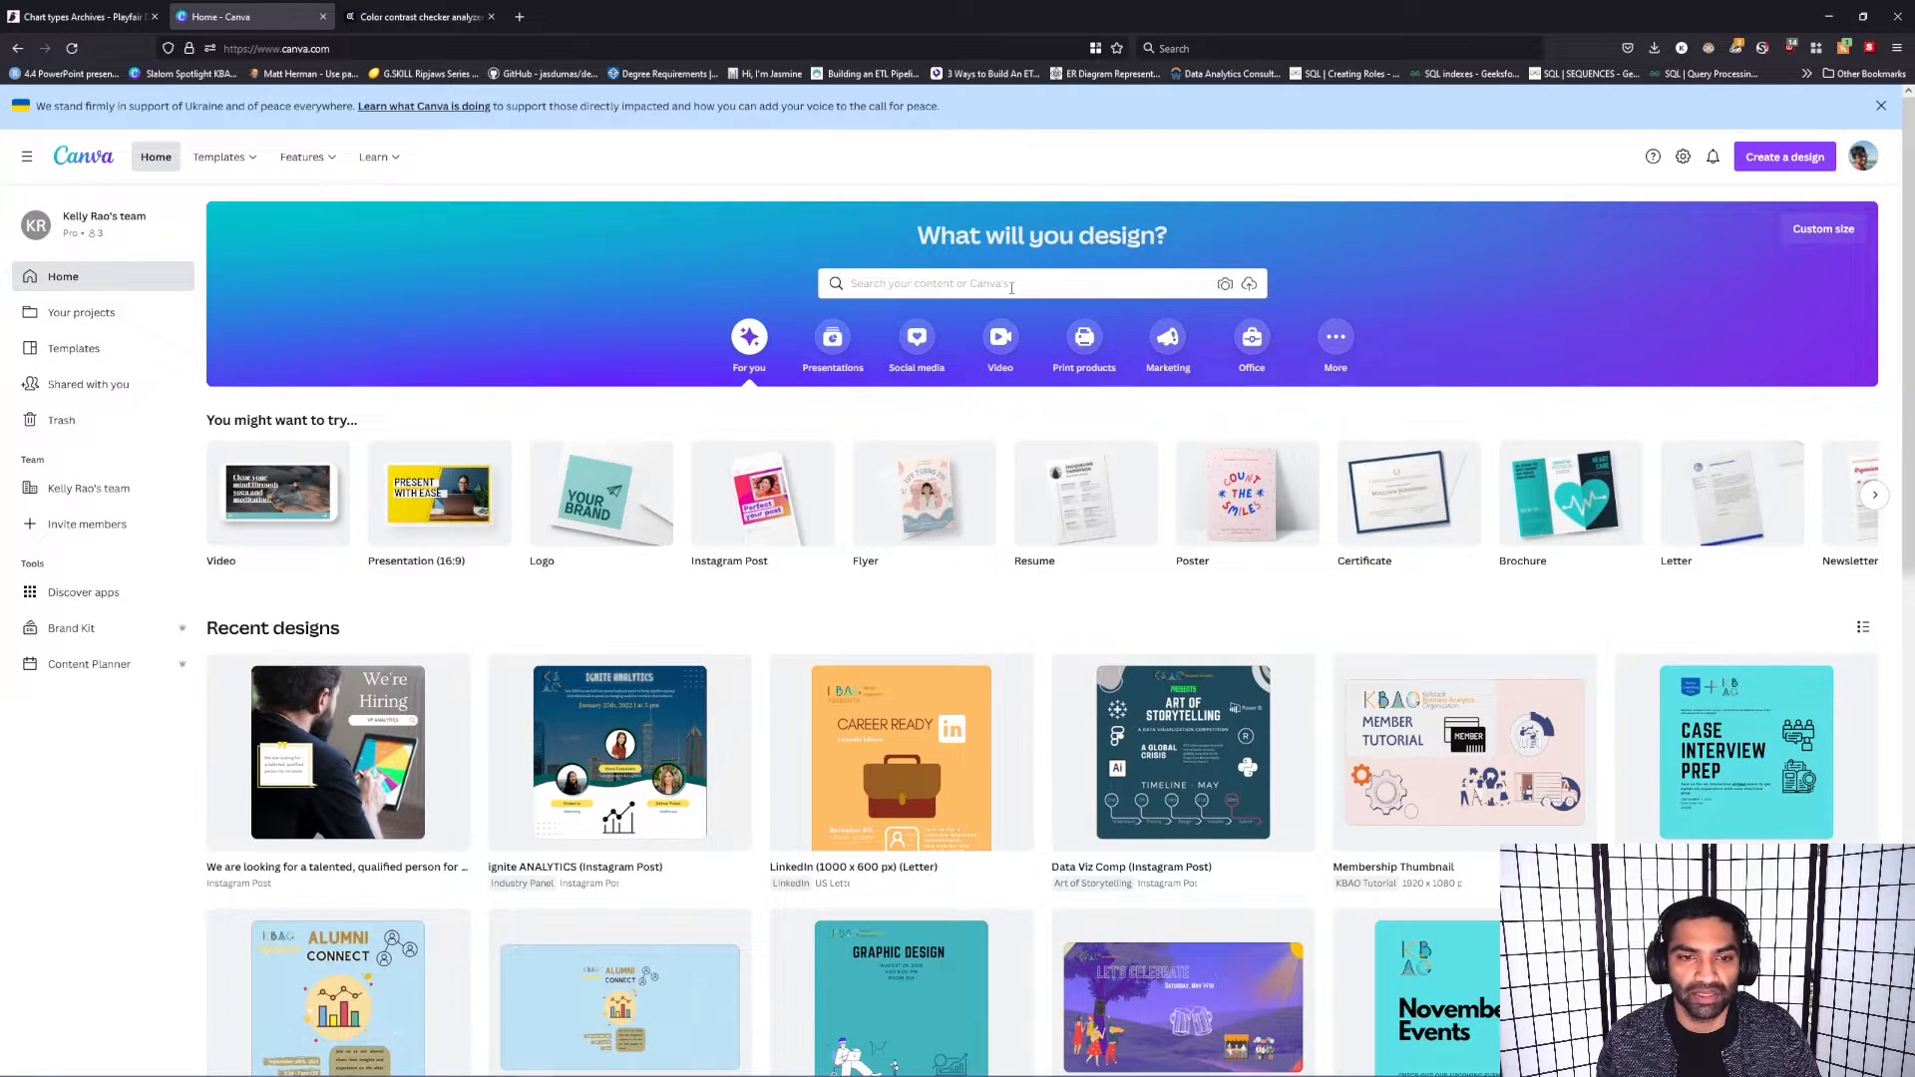
scroll(643, 514, down, 5)
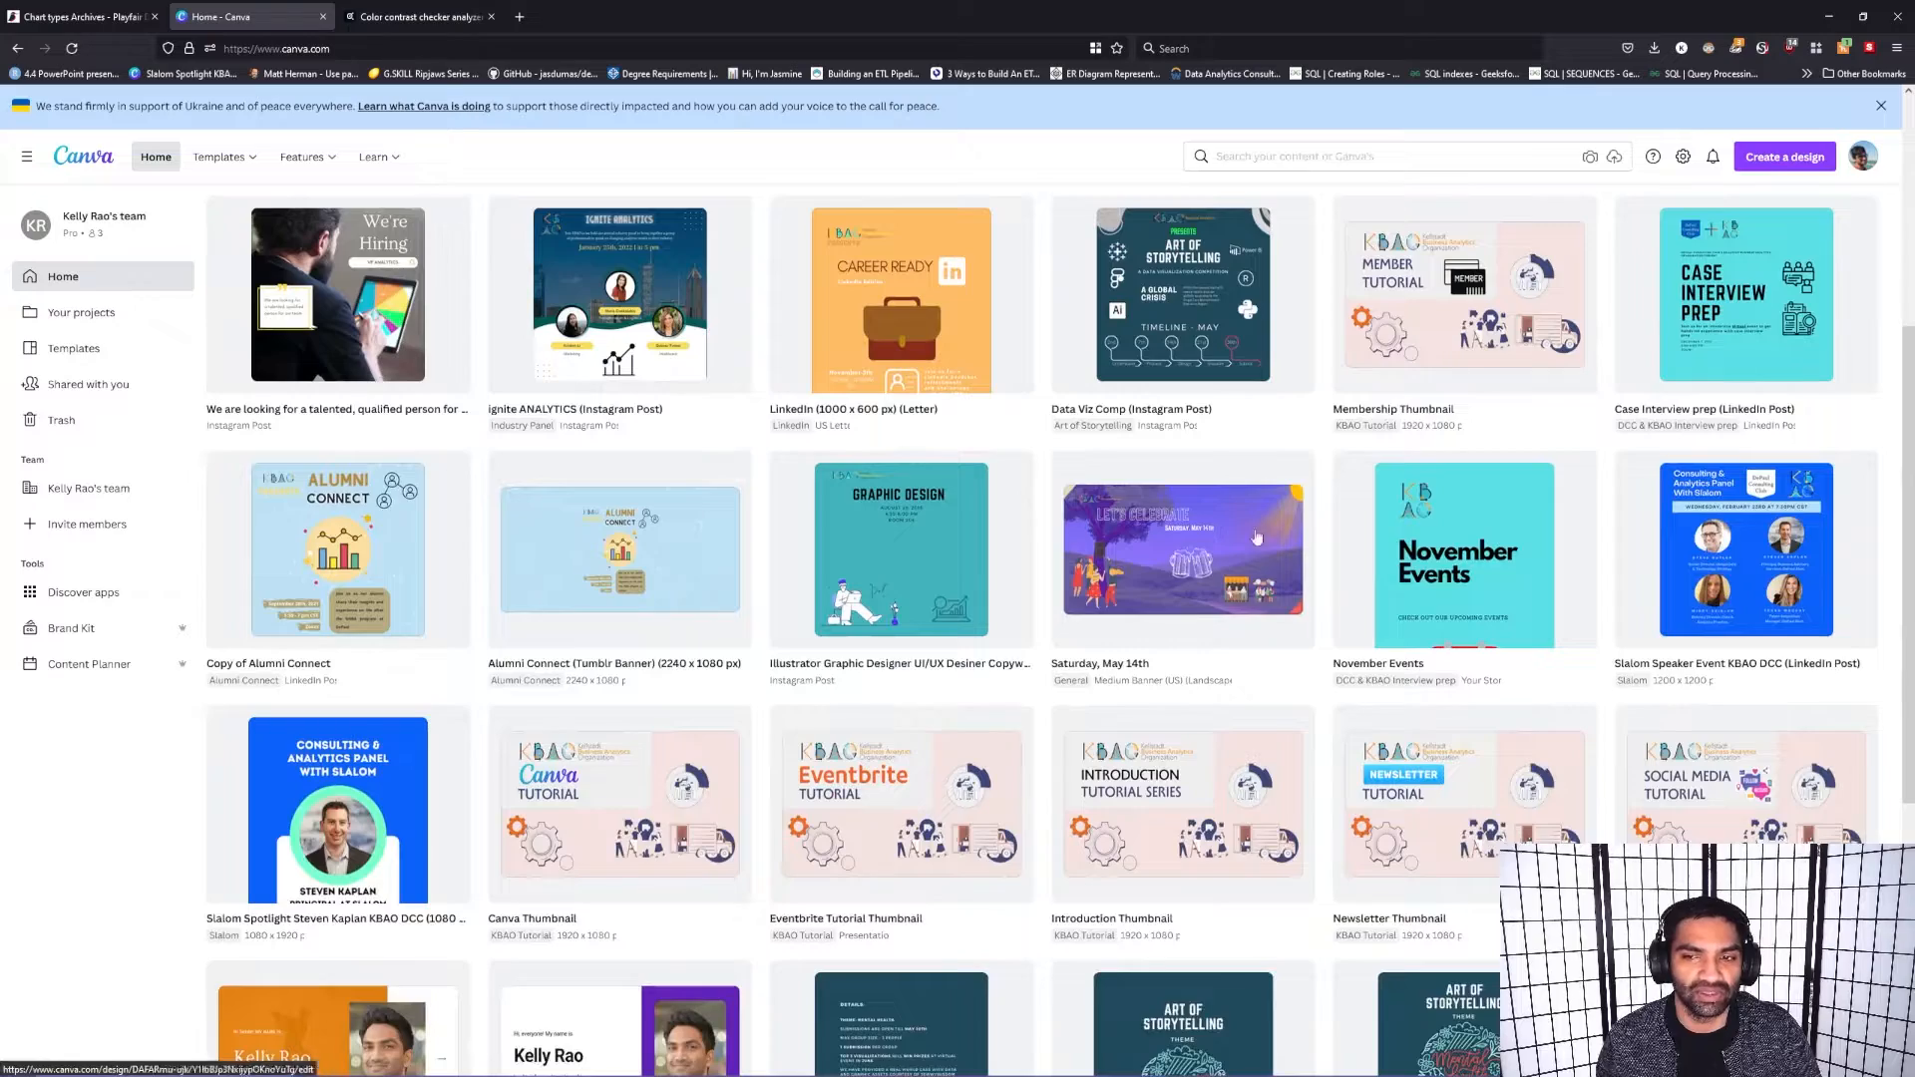
scroll(990, 777, down, 2)
scroll(990, 777, up, 2)
scroll(156, 410, up, 5)
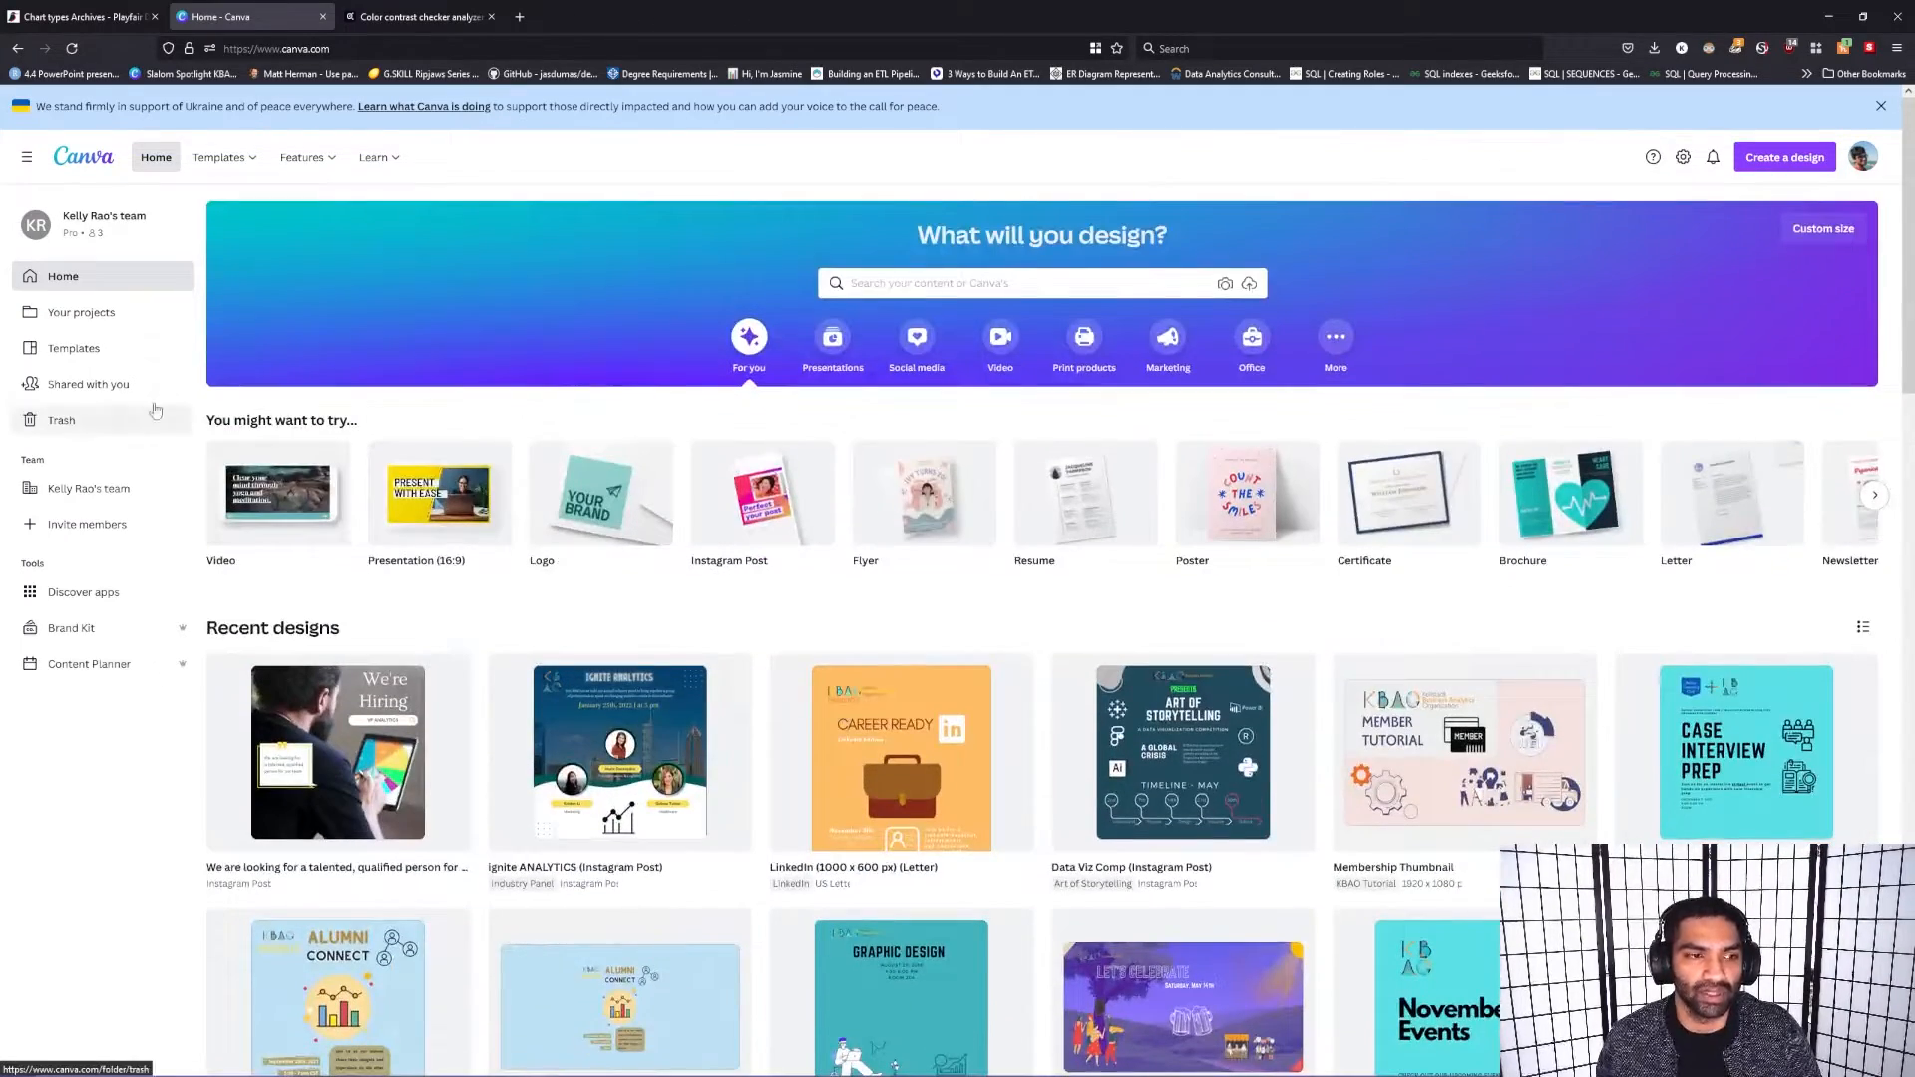
Step: Open Your projects and show only its folders
click(90, 314)
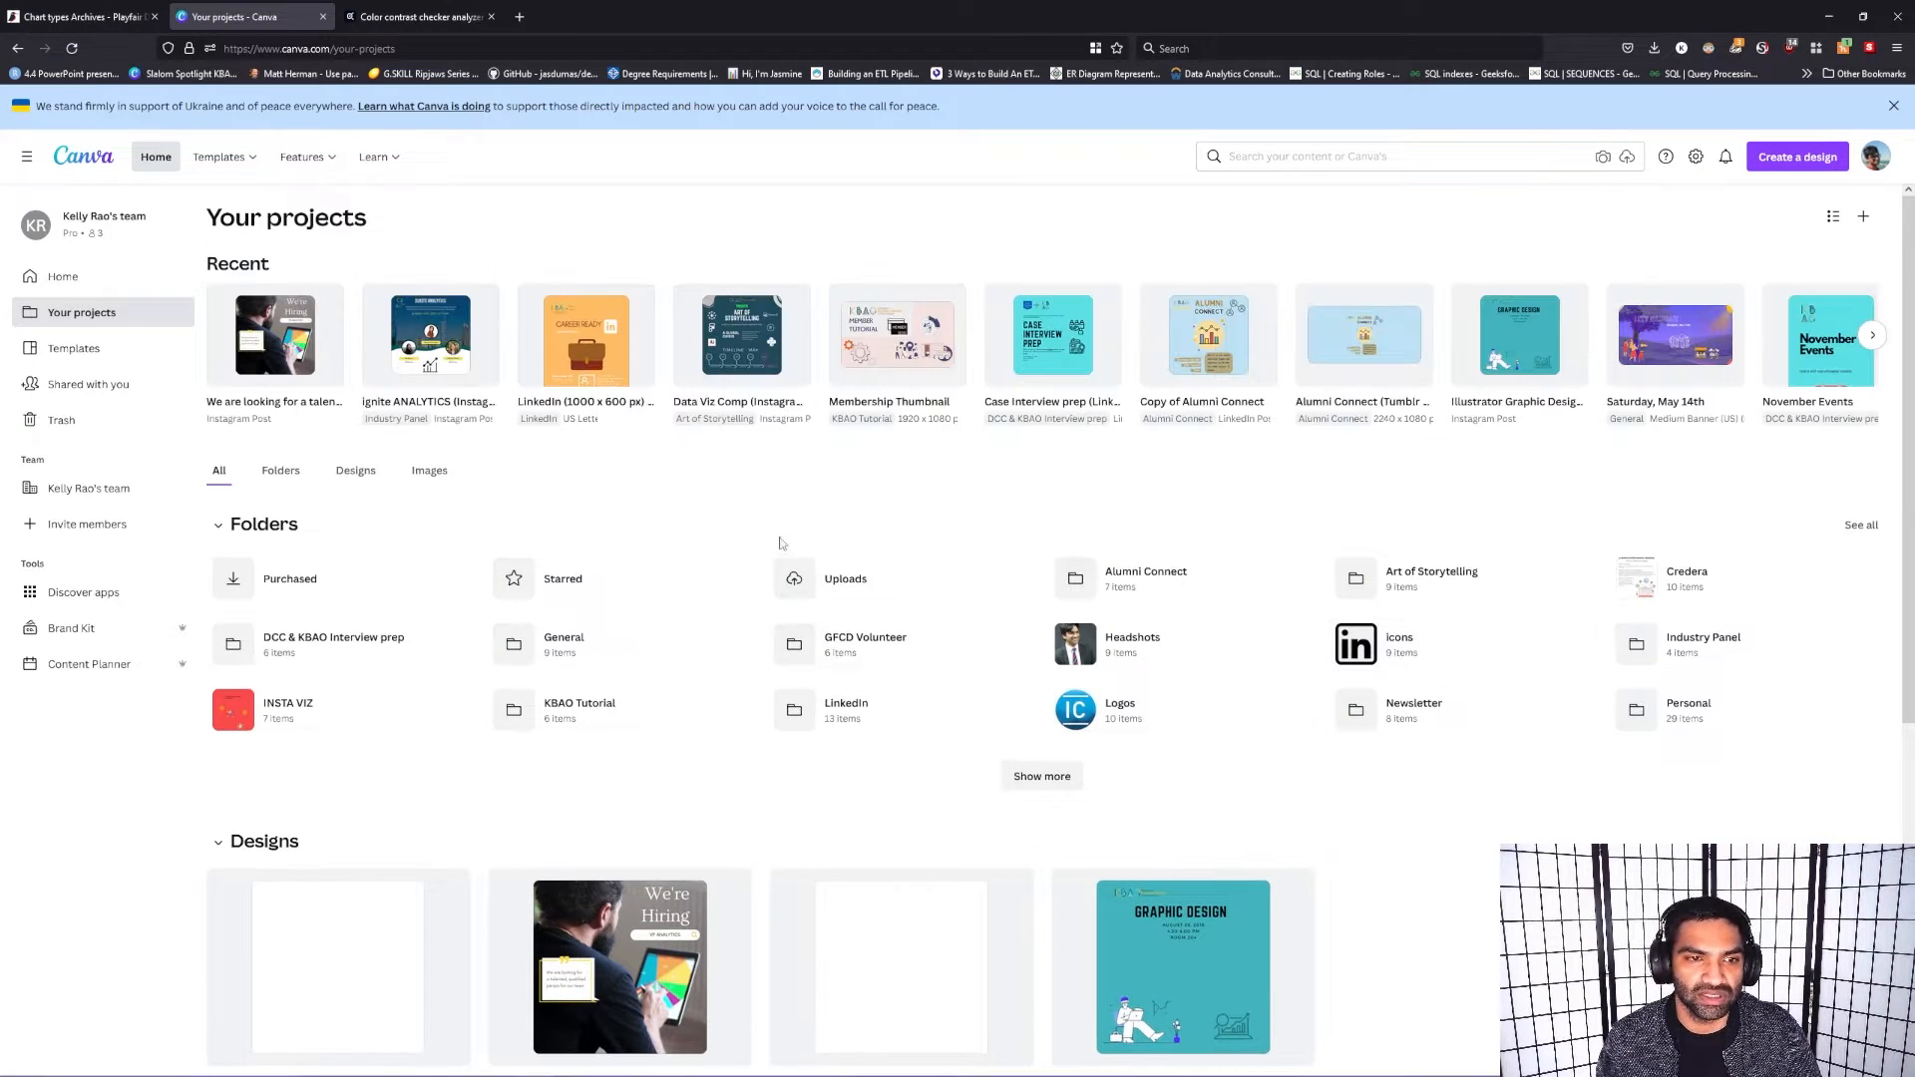
click(289, 481)
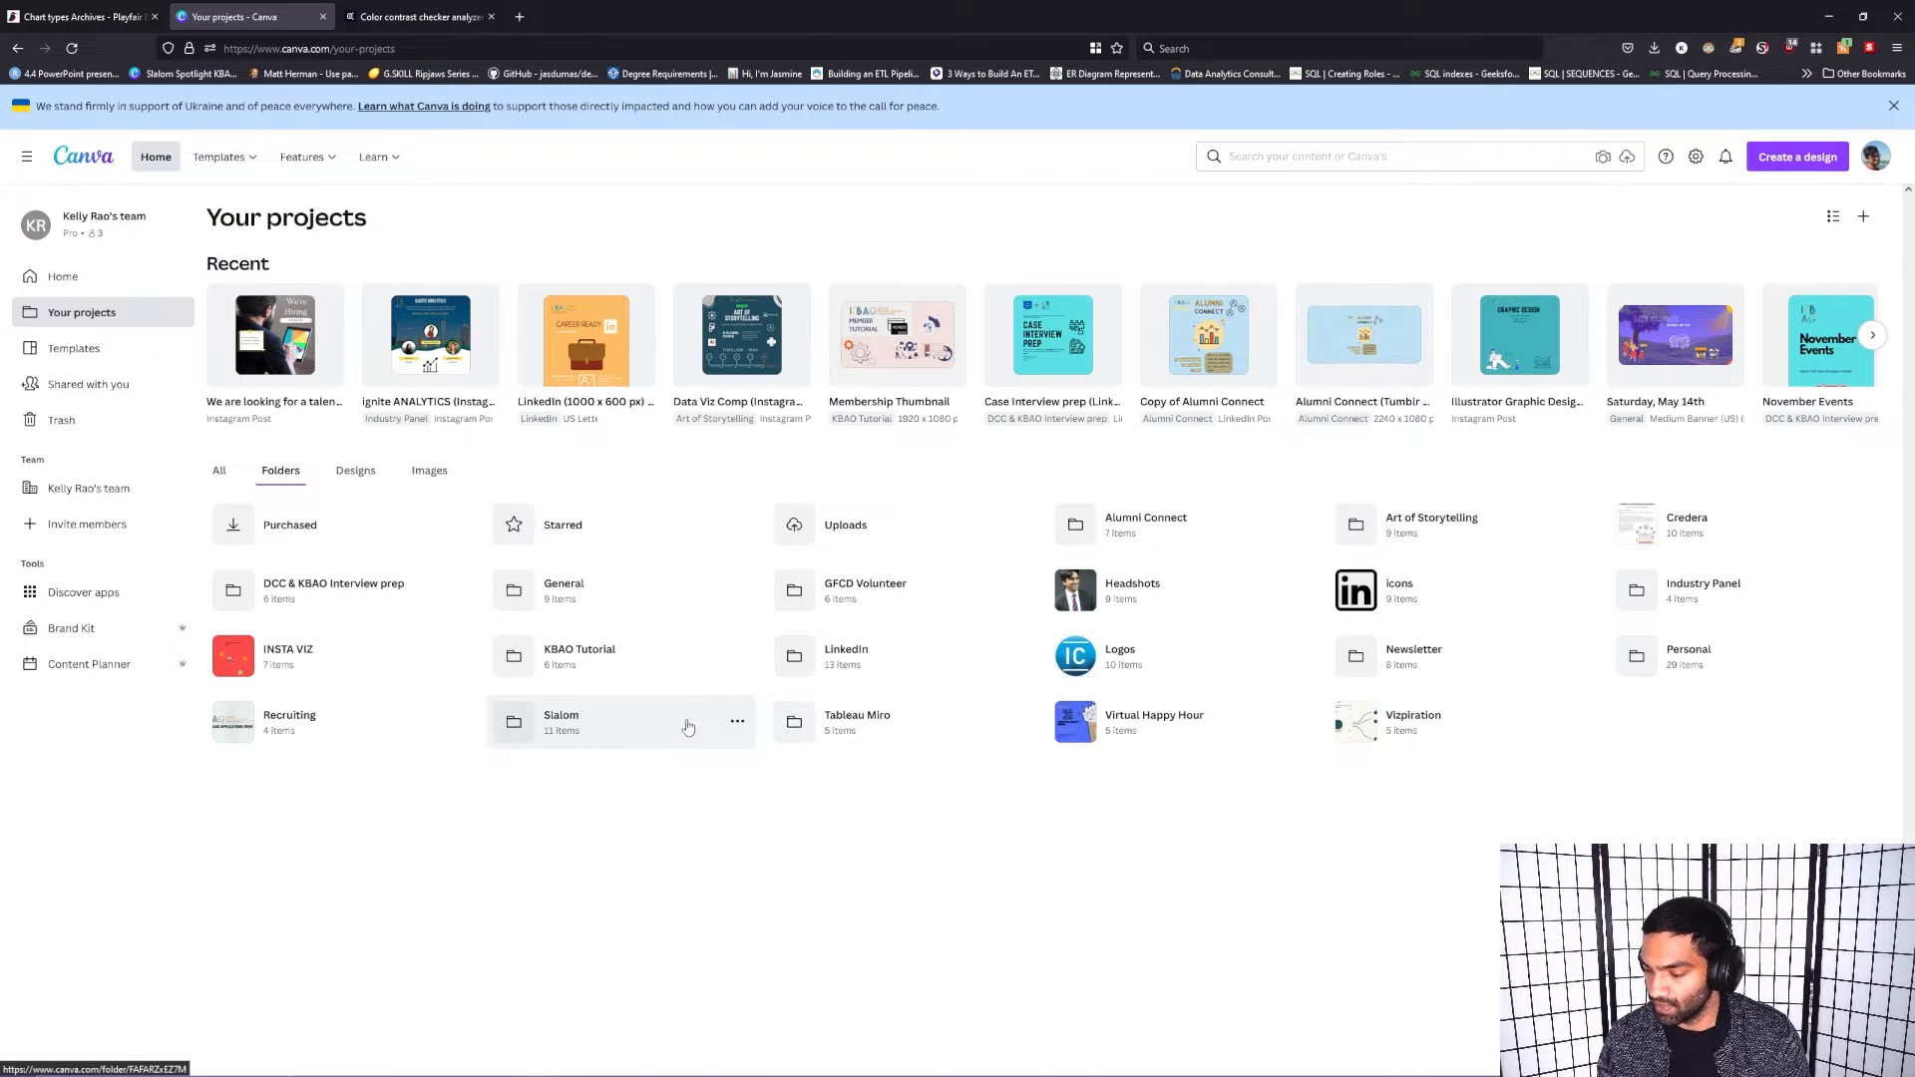
Step: Open the template library and browse its categories down to the presentation and Instagram story templates
click(82, 361)
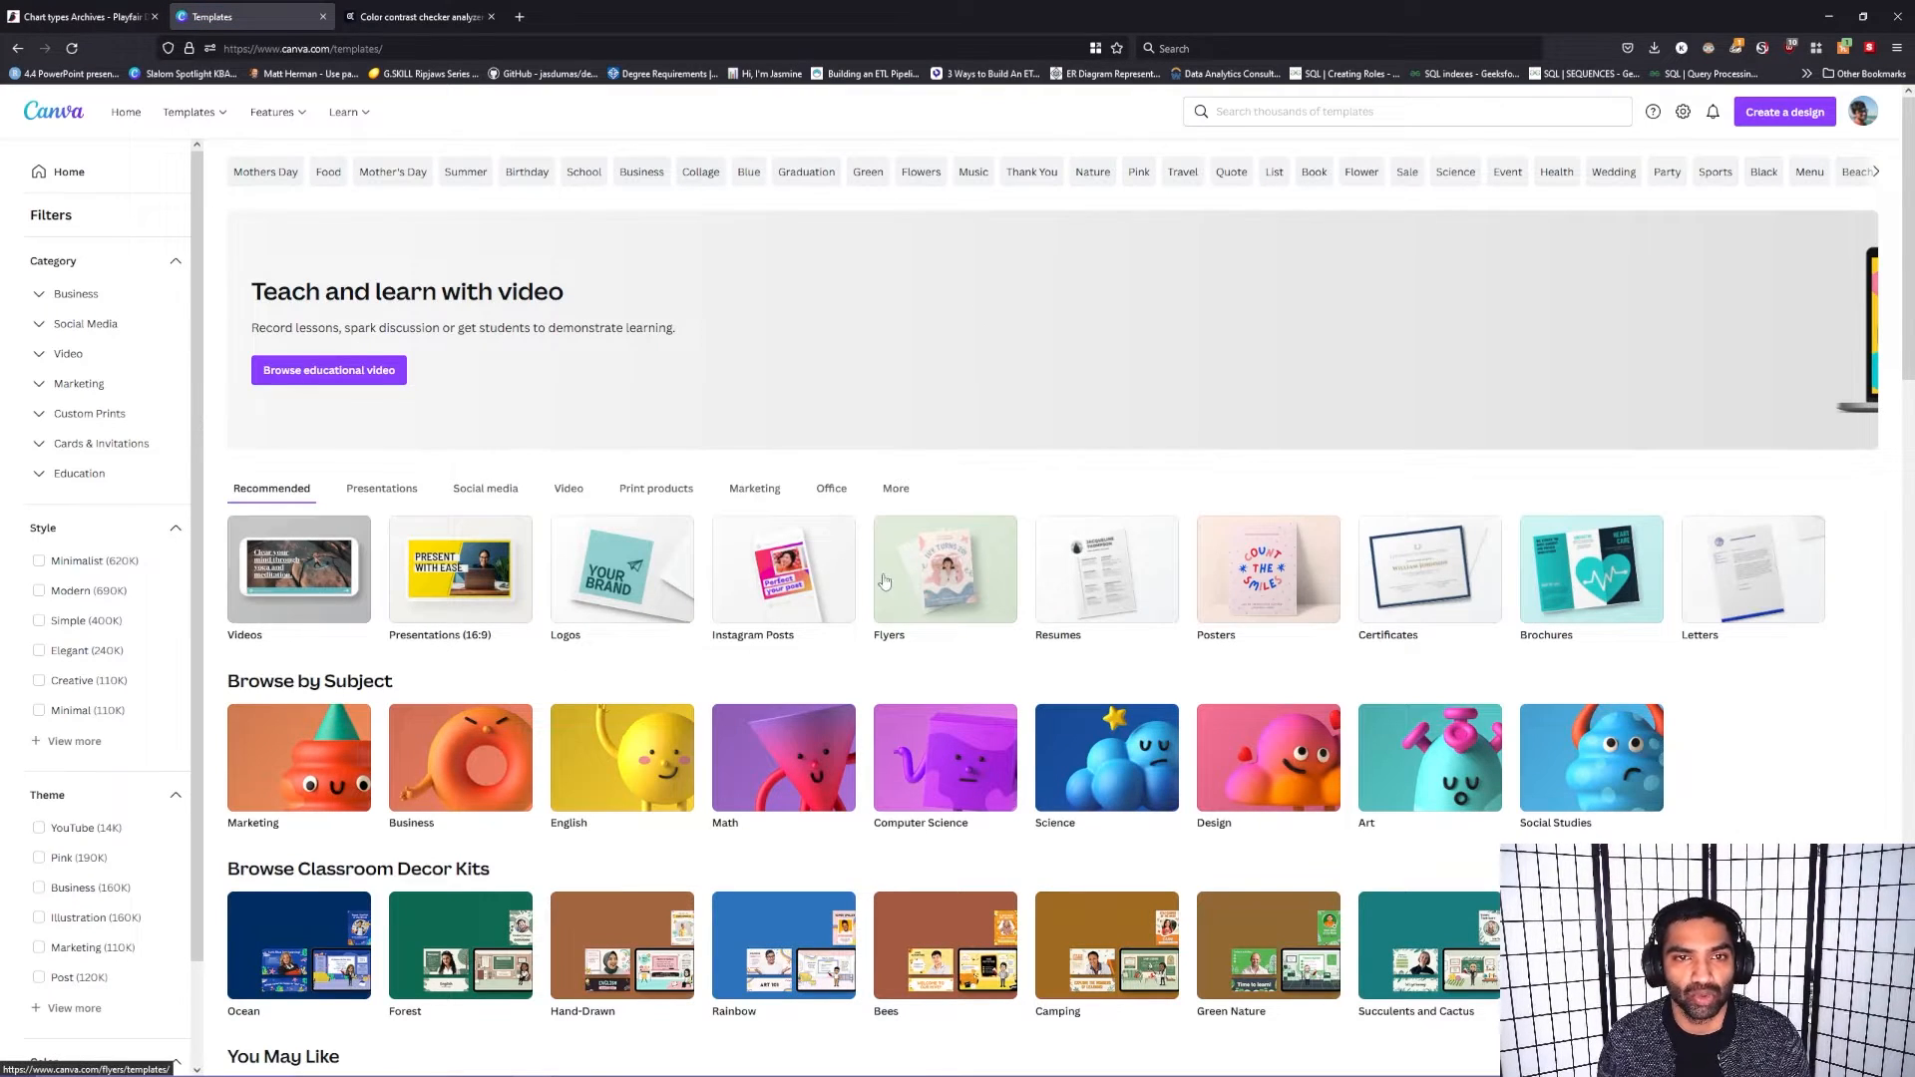
scroll(1080, 570, down, 1)
scroll(1080, 570, down, 4)
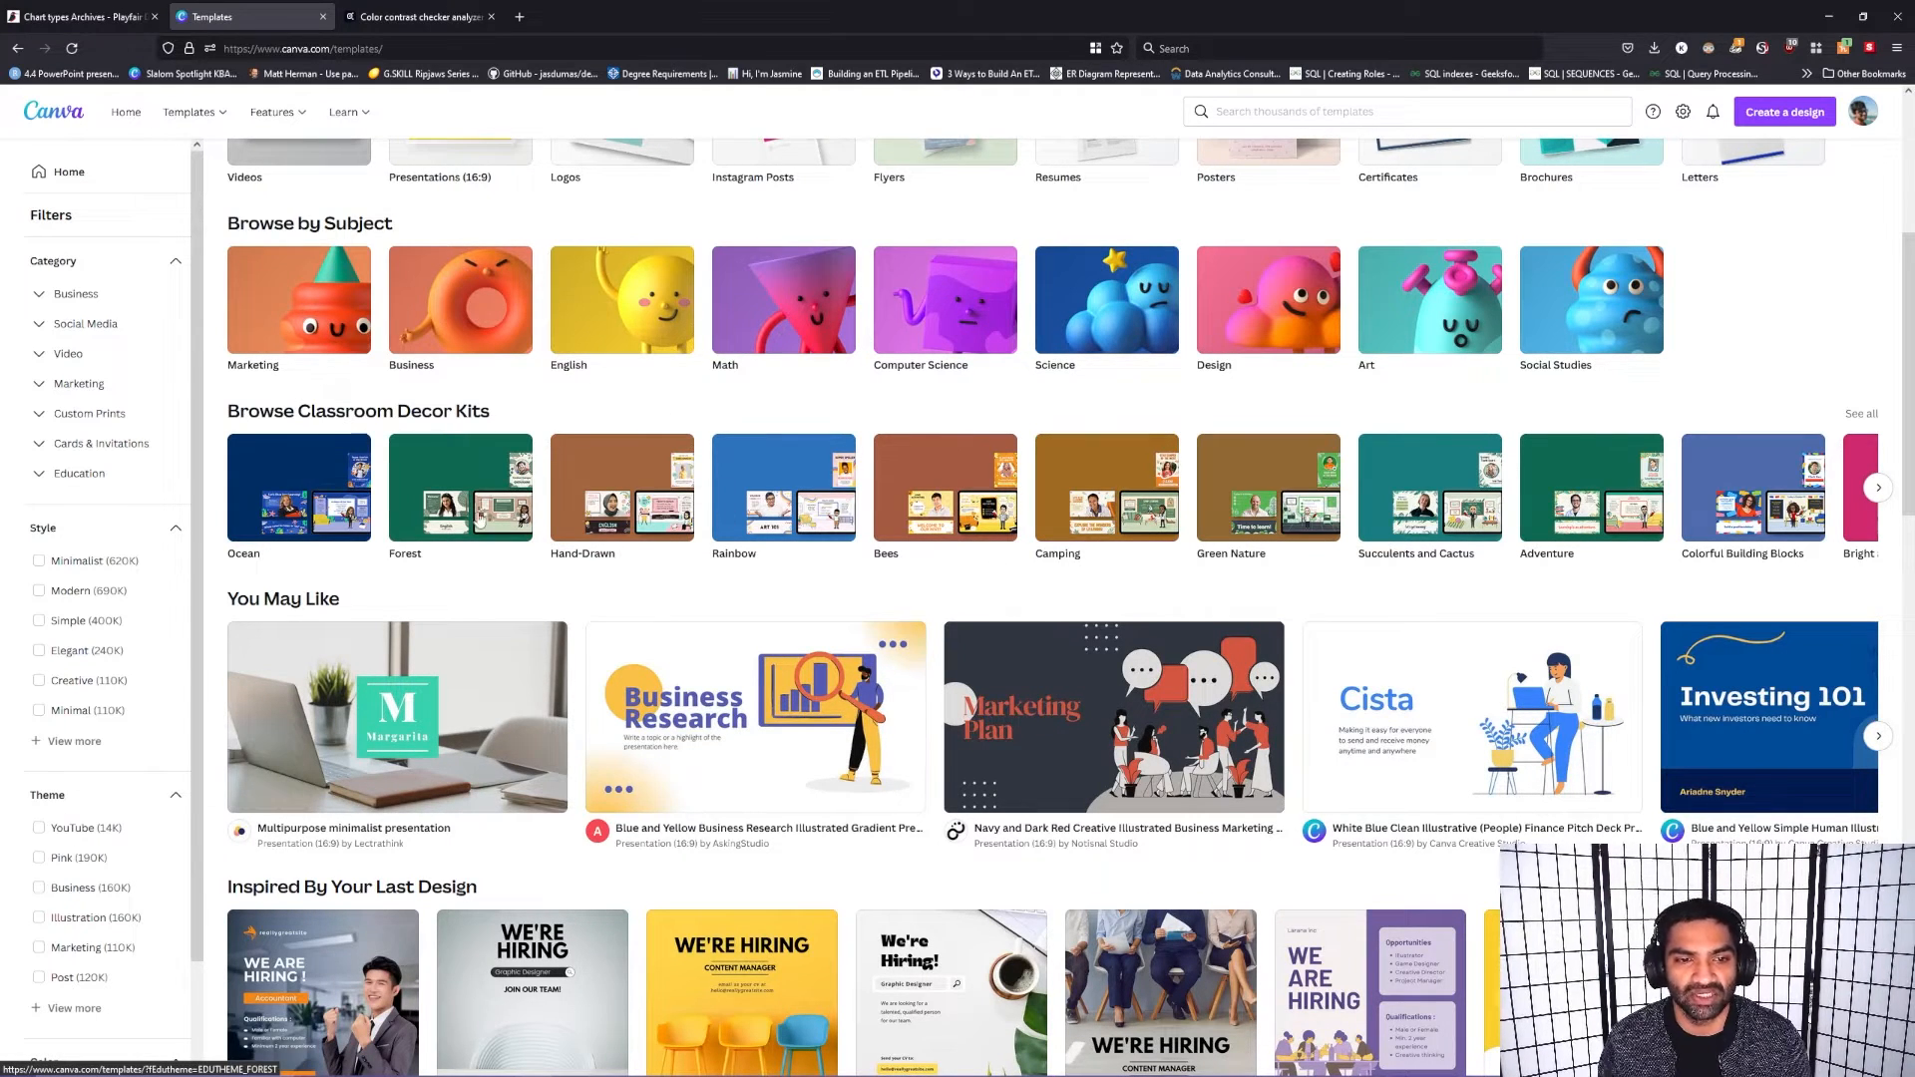
scroll(559, 585, down, 4)
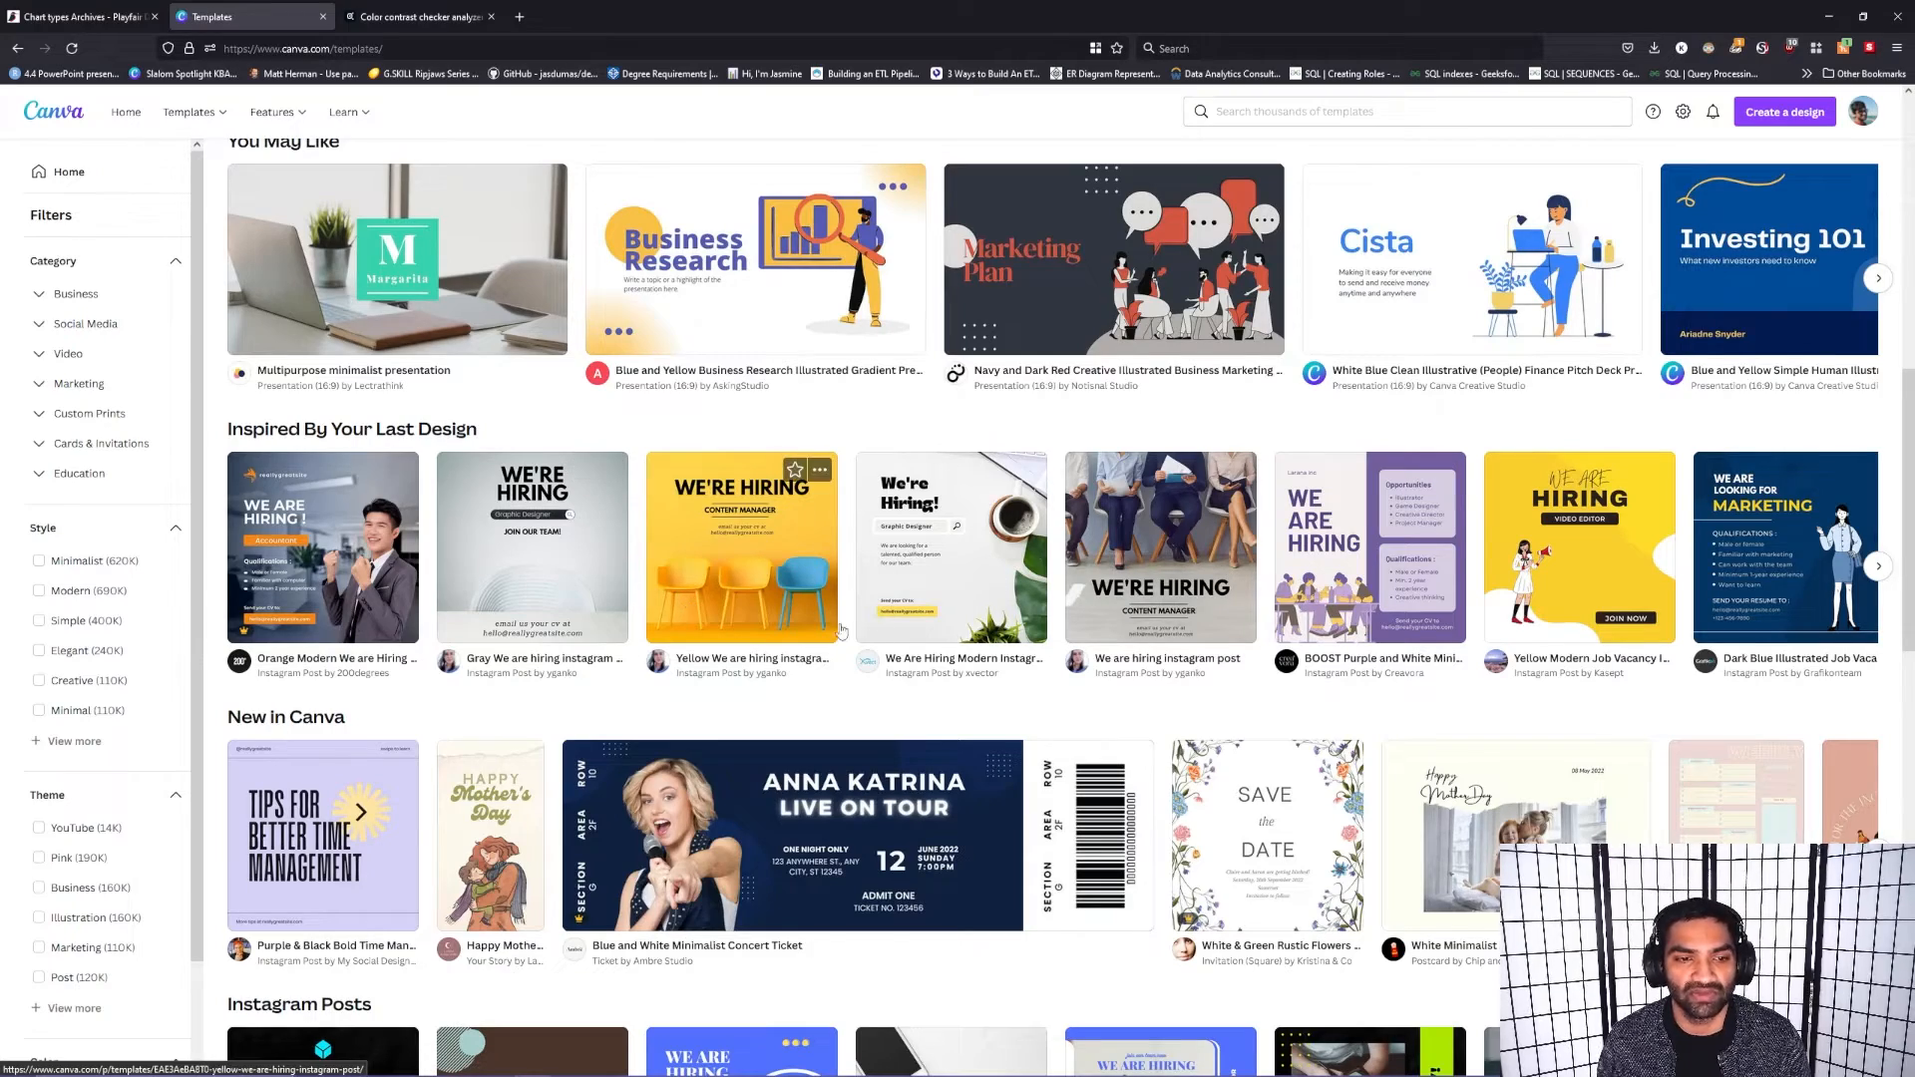
scroll(873, 644, down, 5)
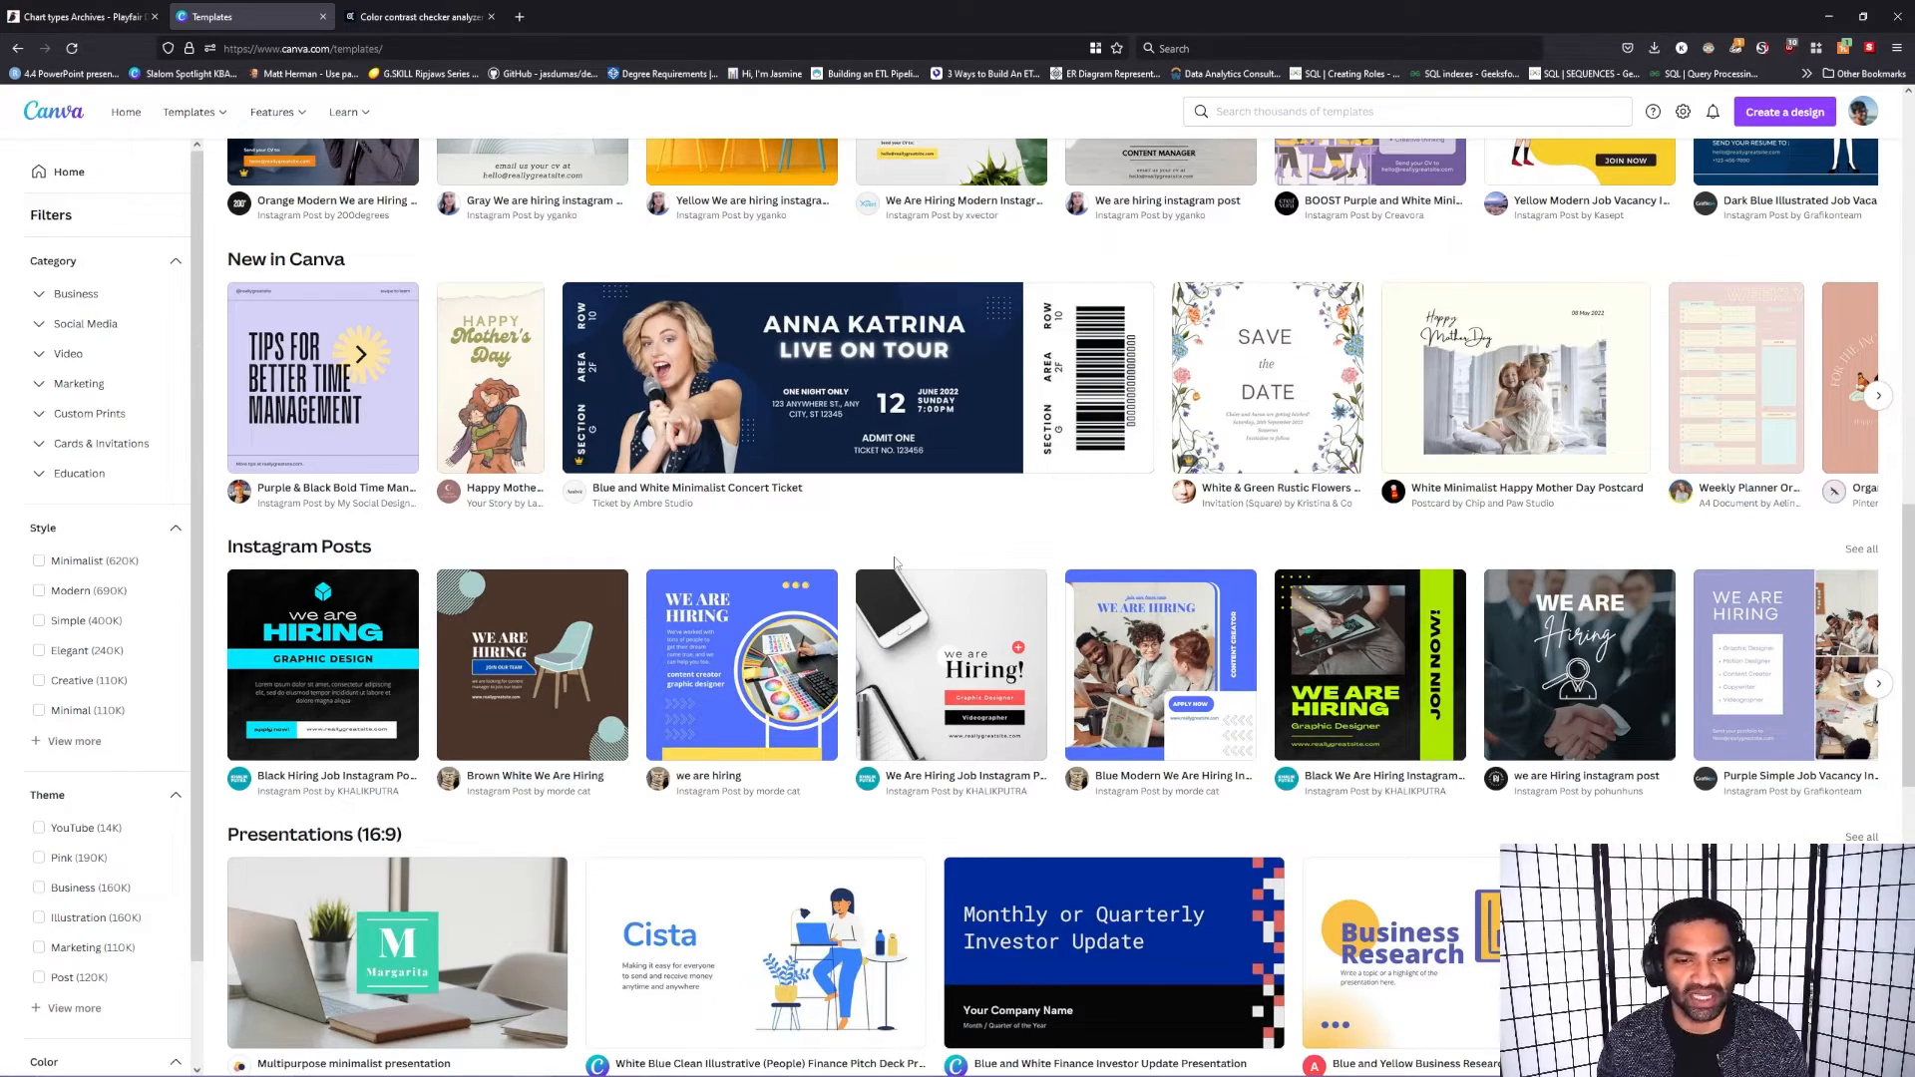
scroll(988, 594, down, 4)
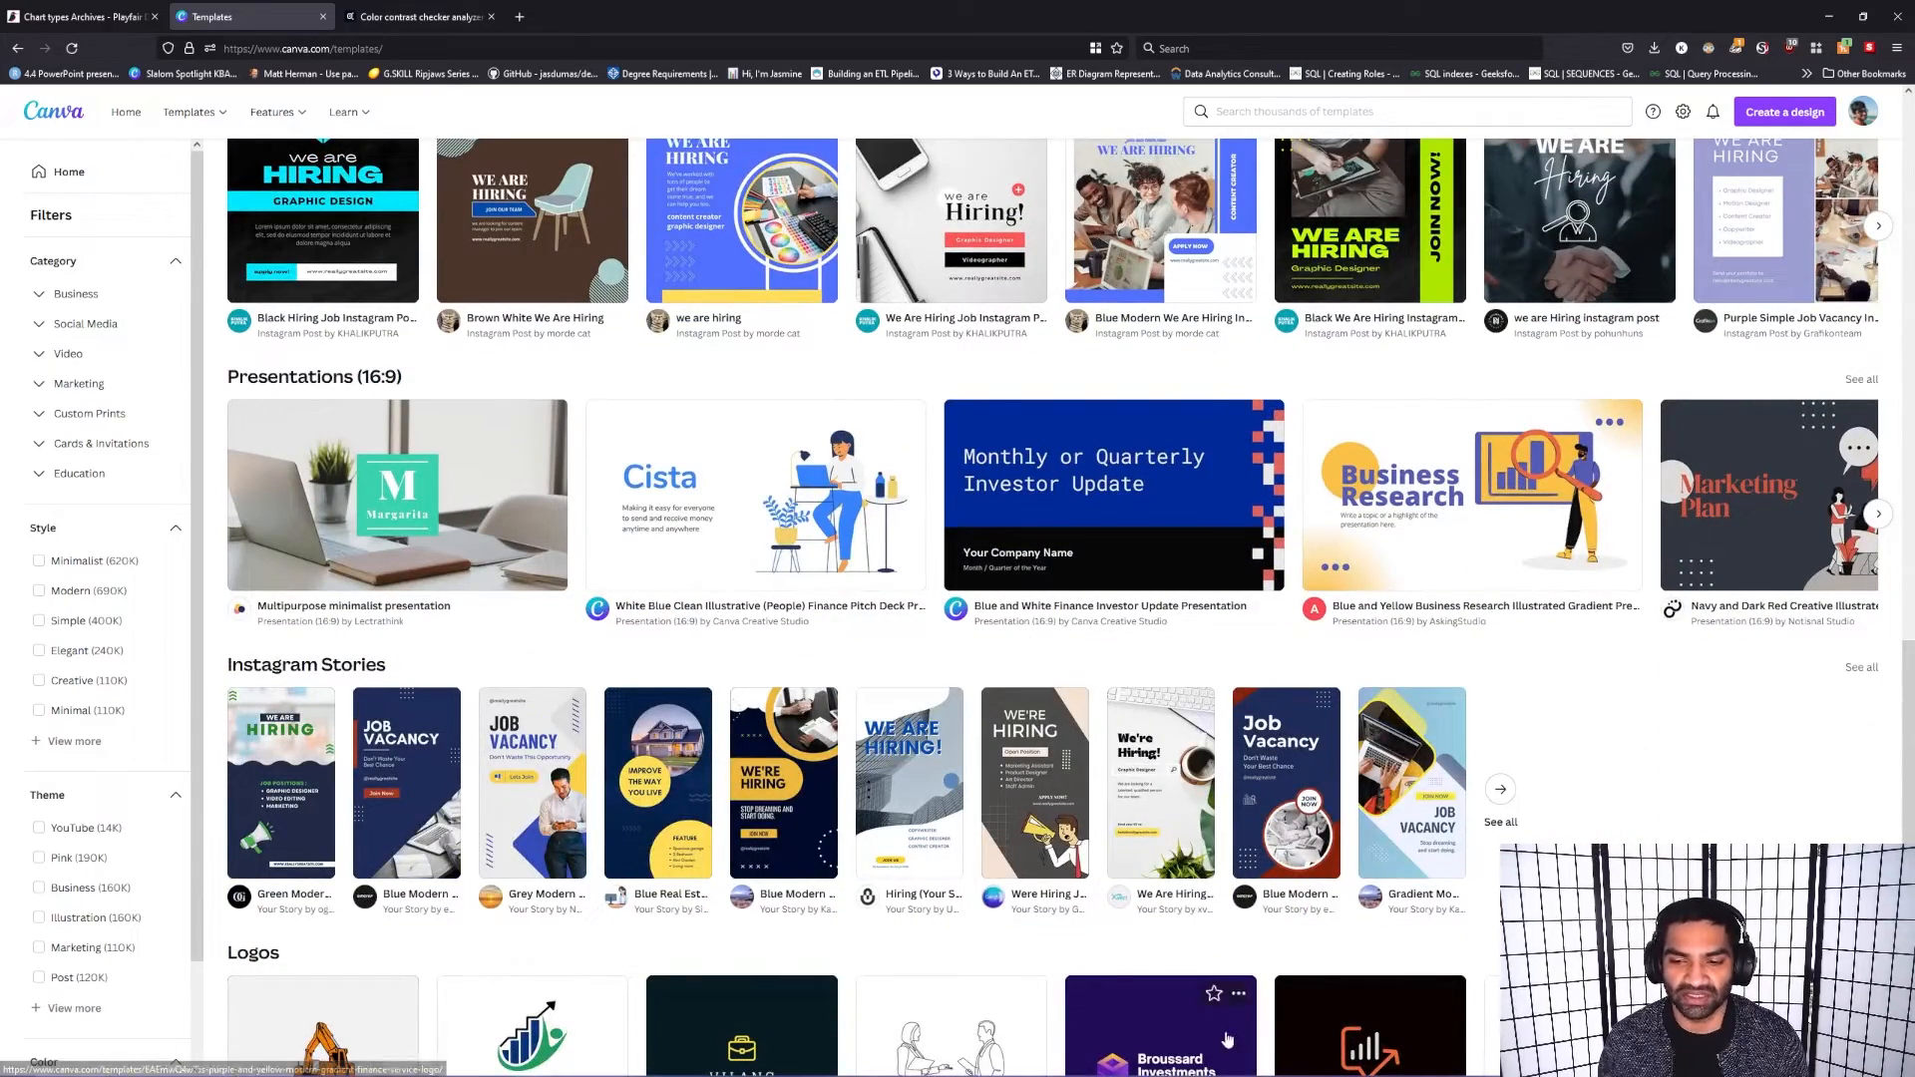
Step: Show all presentation templates, look through them and collapse the Category filter
click(1866, 381)
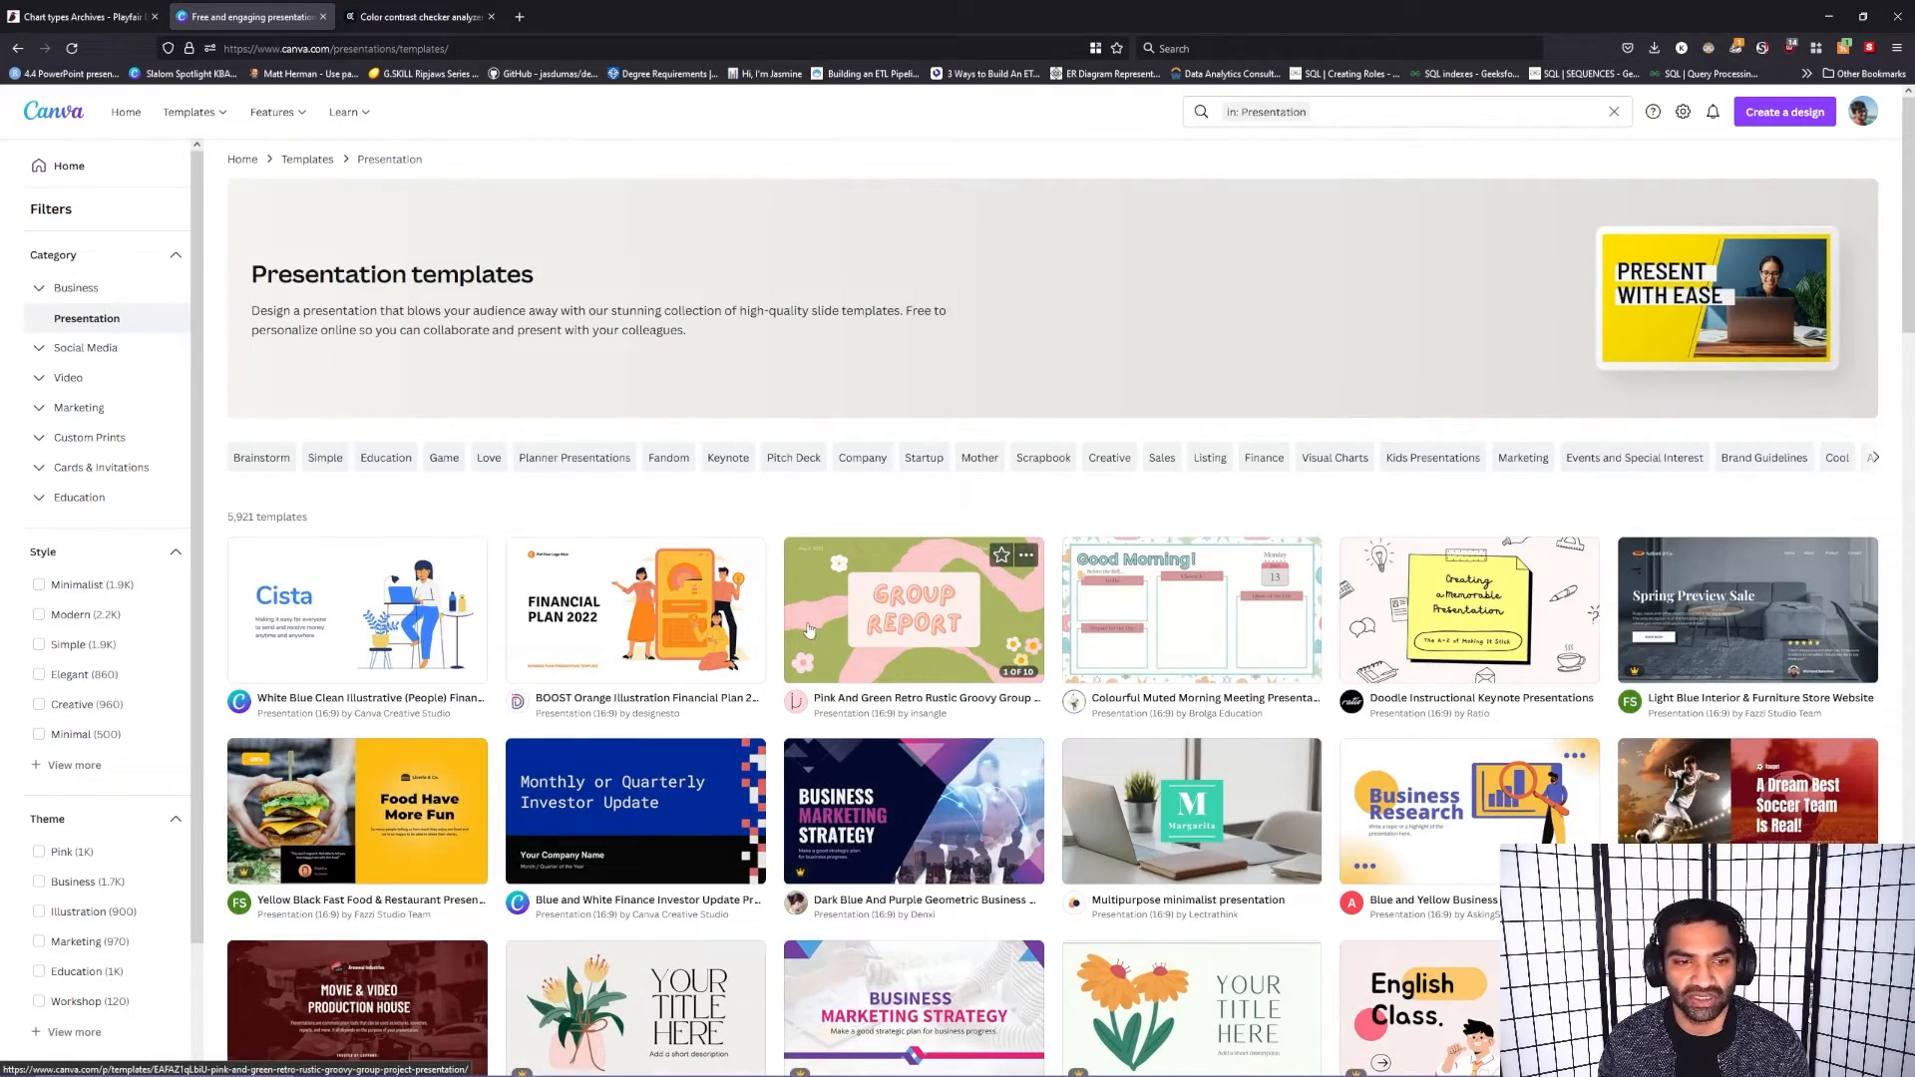
scroll(788, 633, down, 5)
scroll(748, 638, up, 5)
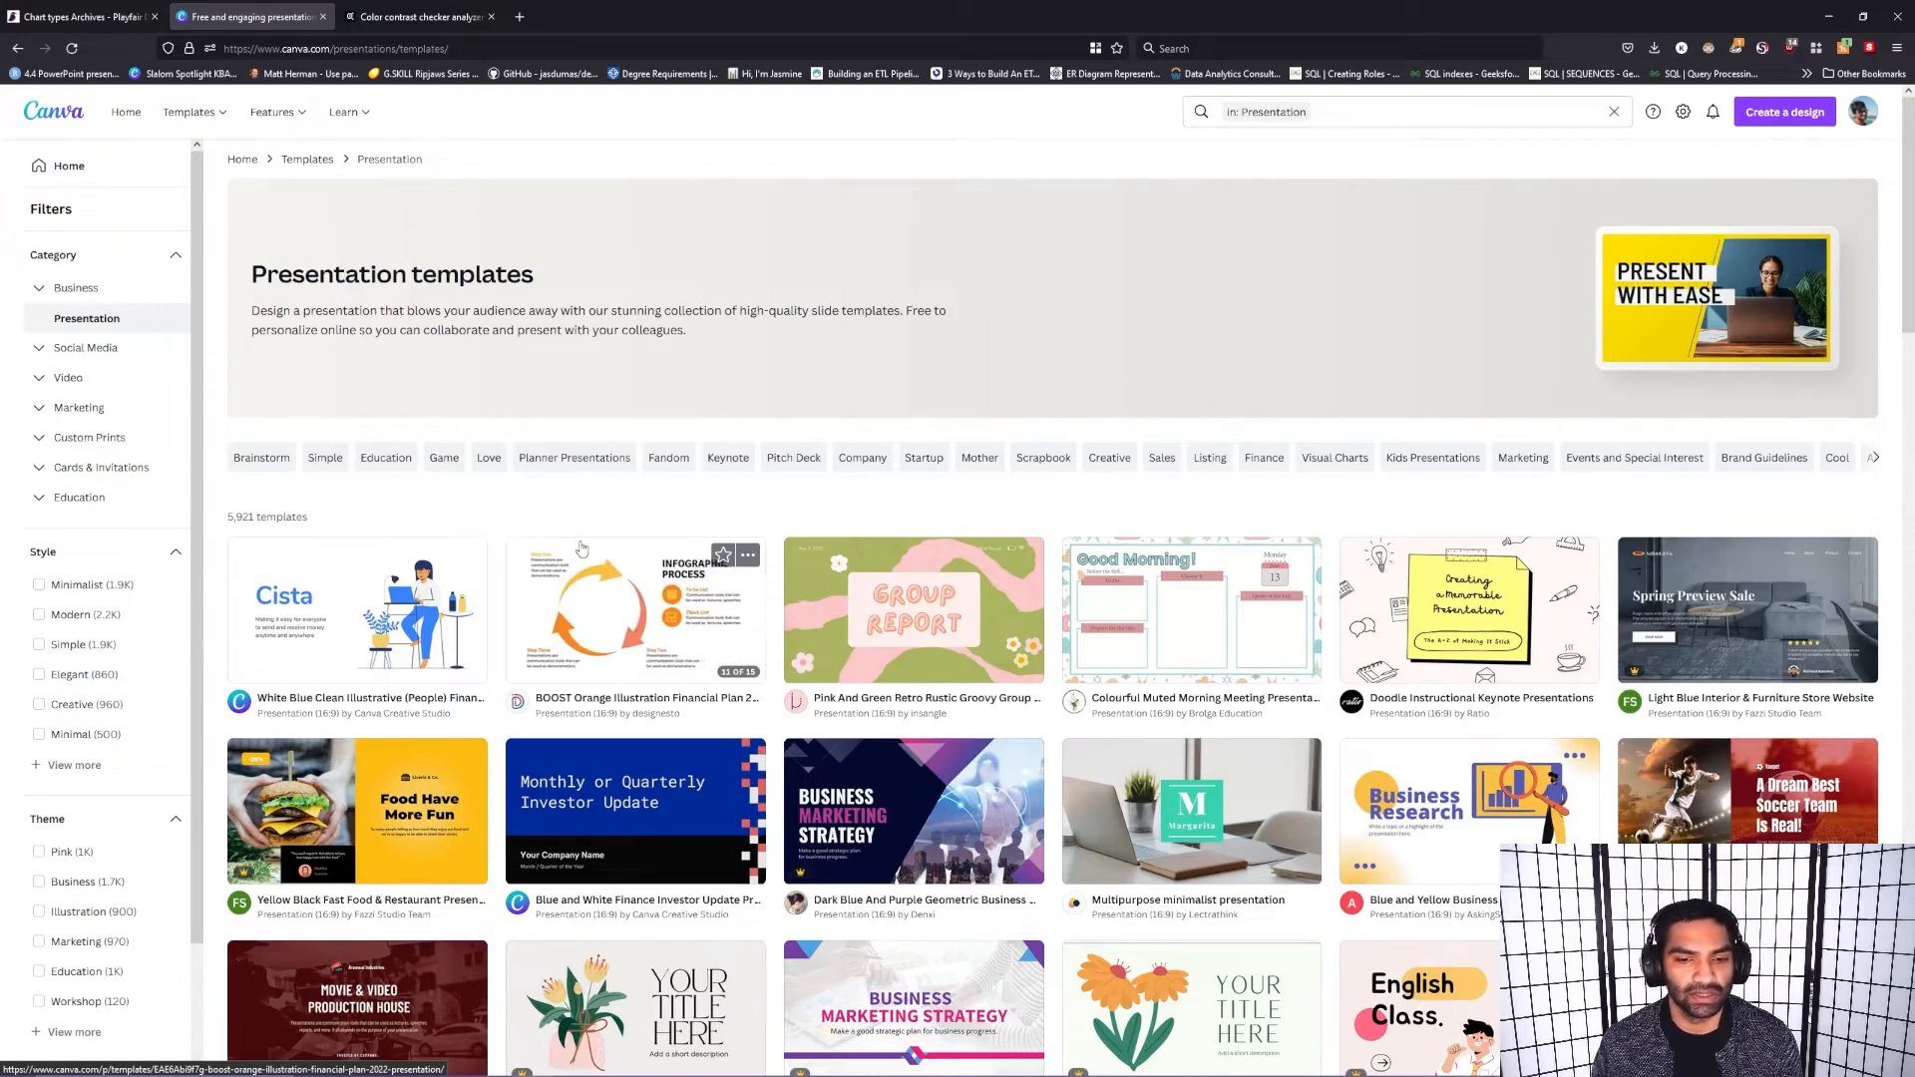
scroll(582, 548, down, 5)
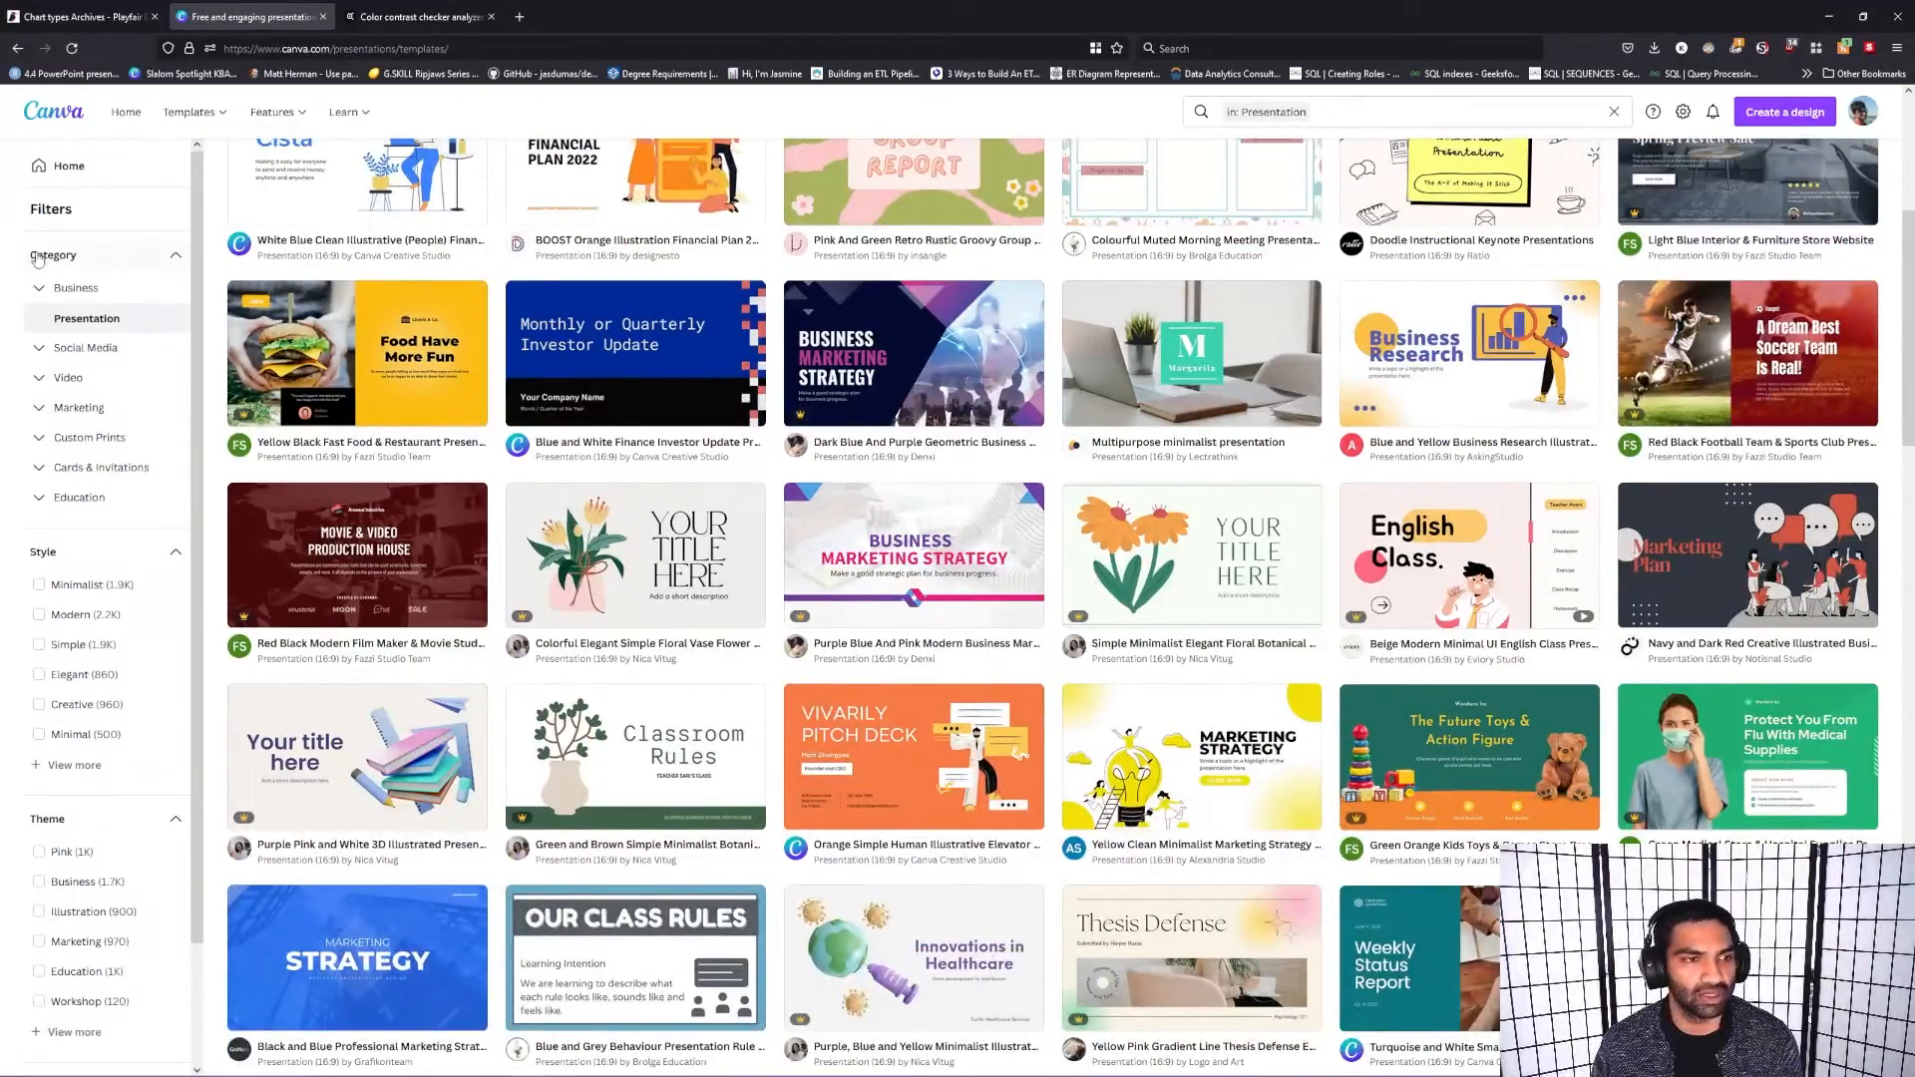
click(175, 256)
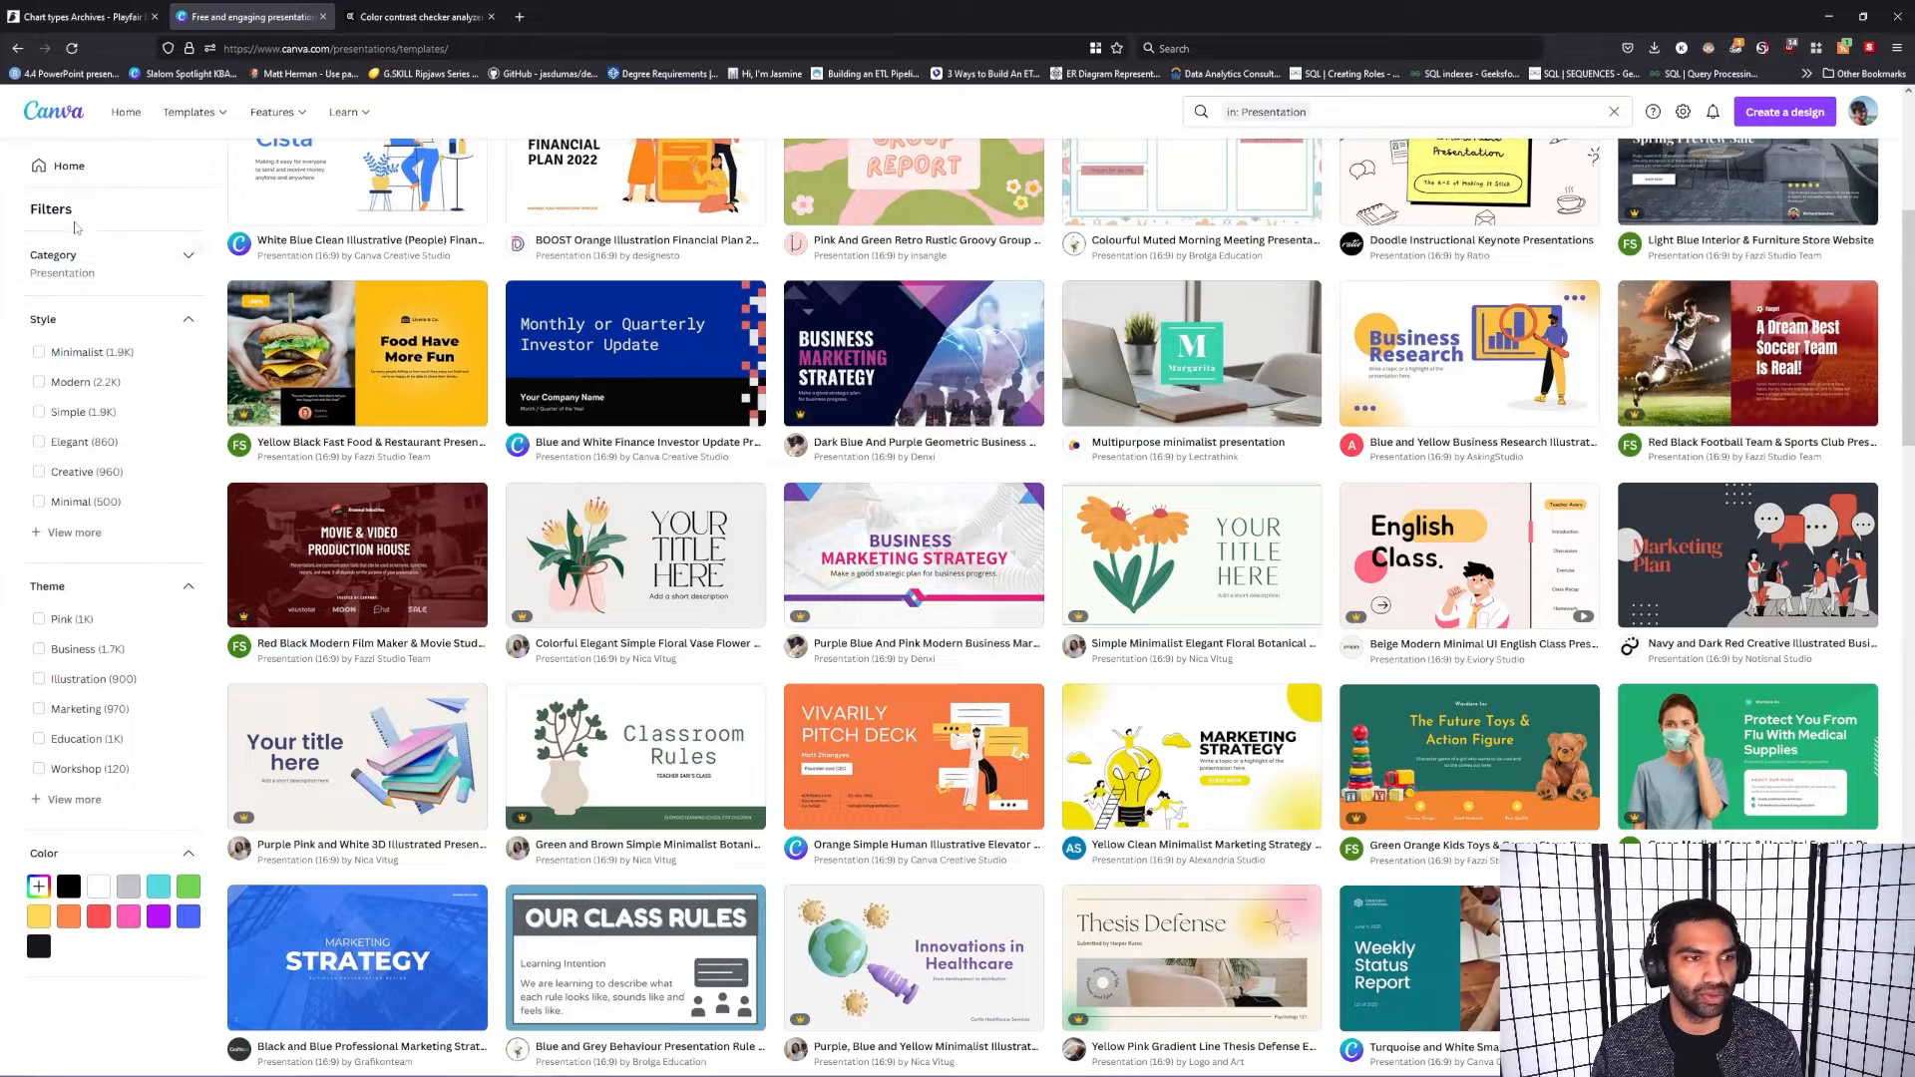
Step: Leave the templates for the home page and compare the designs under Shared with you with Your projects
click(66, 166)
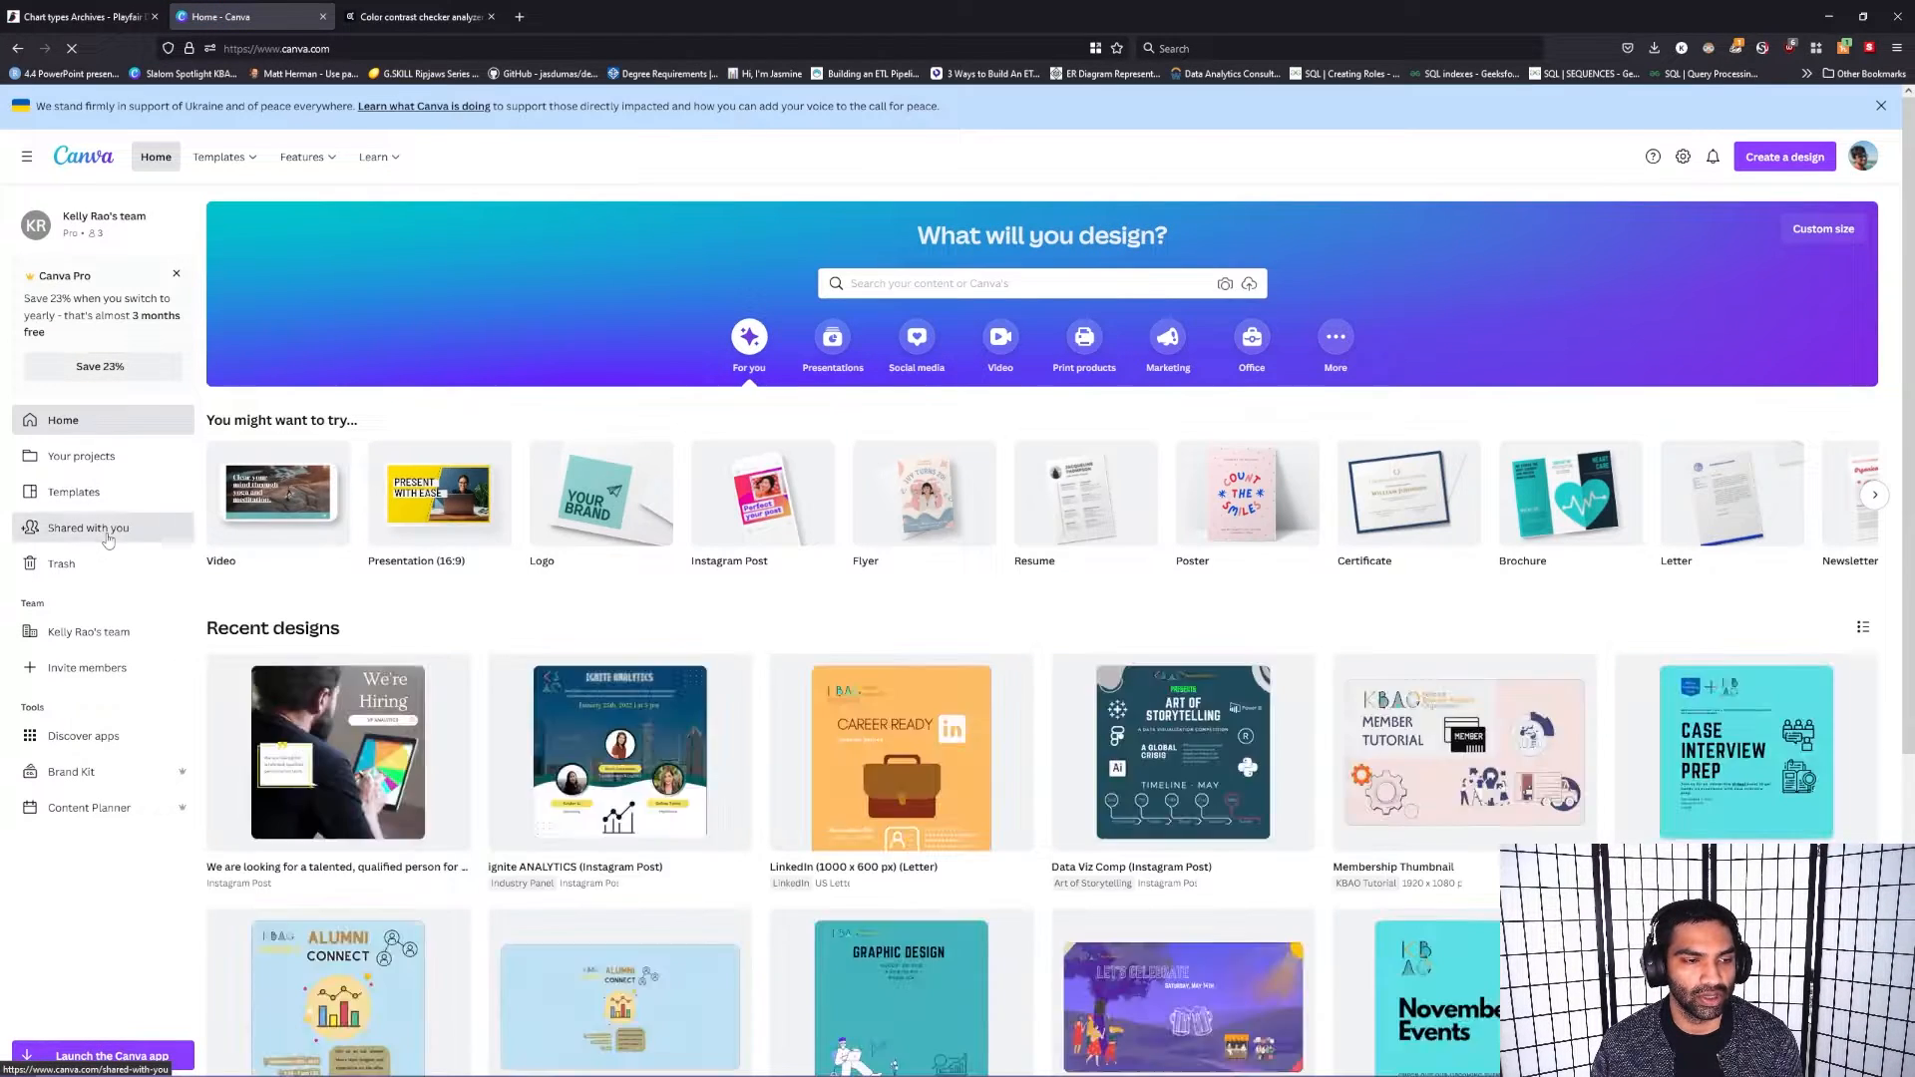
click(108, 540)
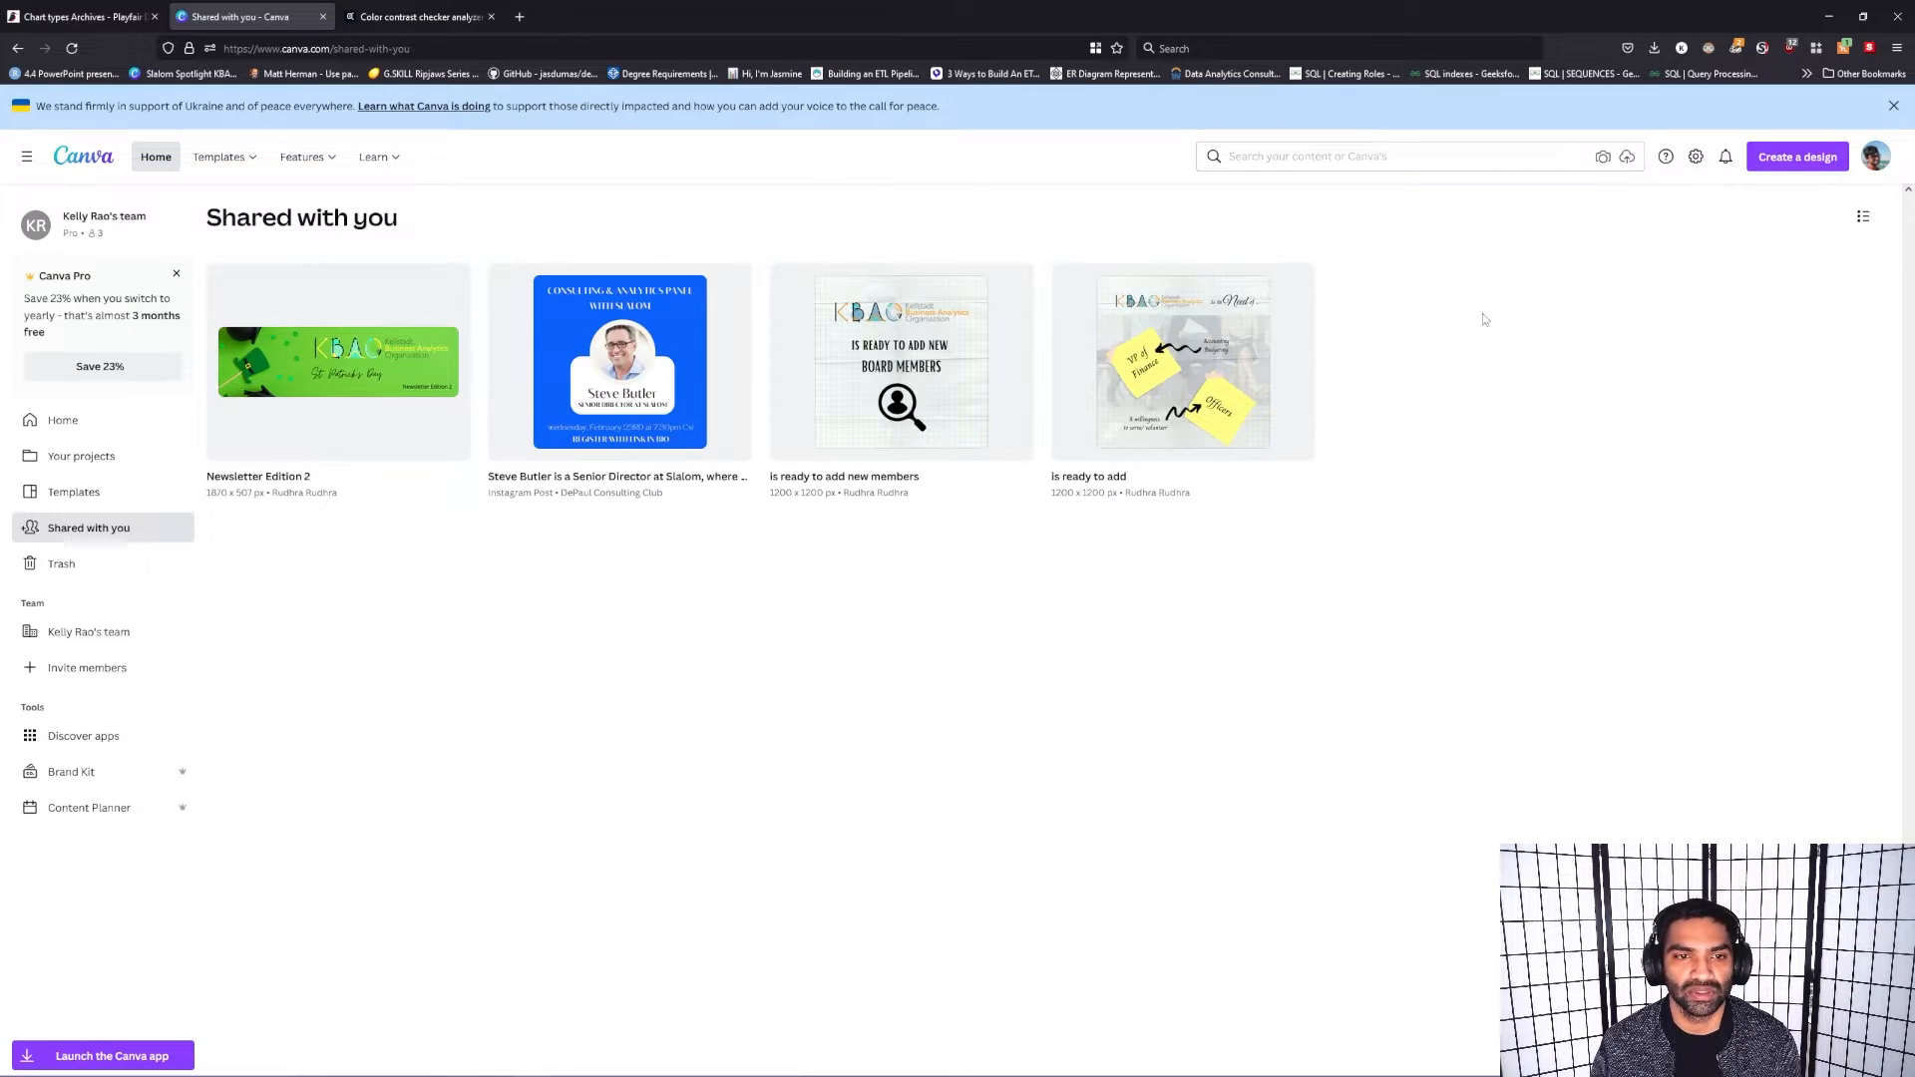
click(67, 467)
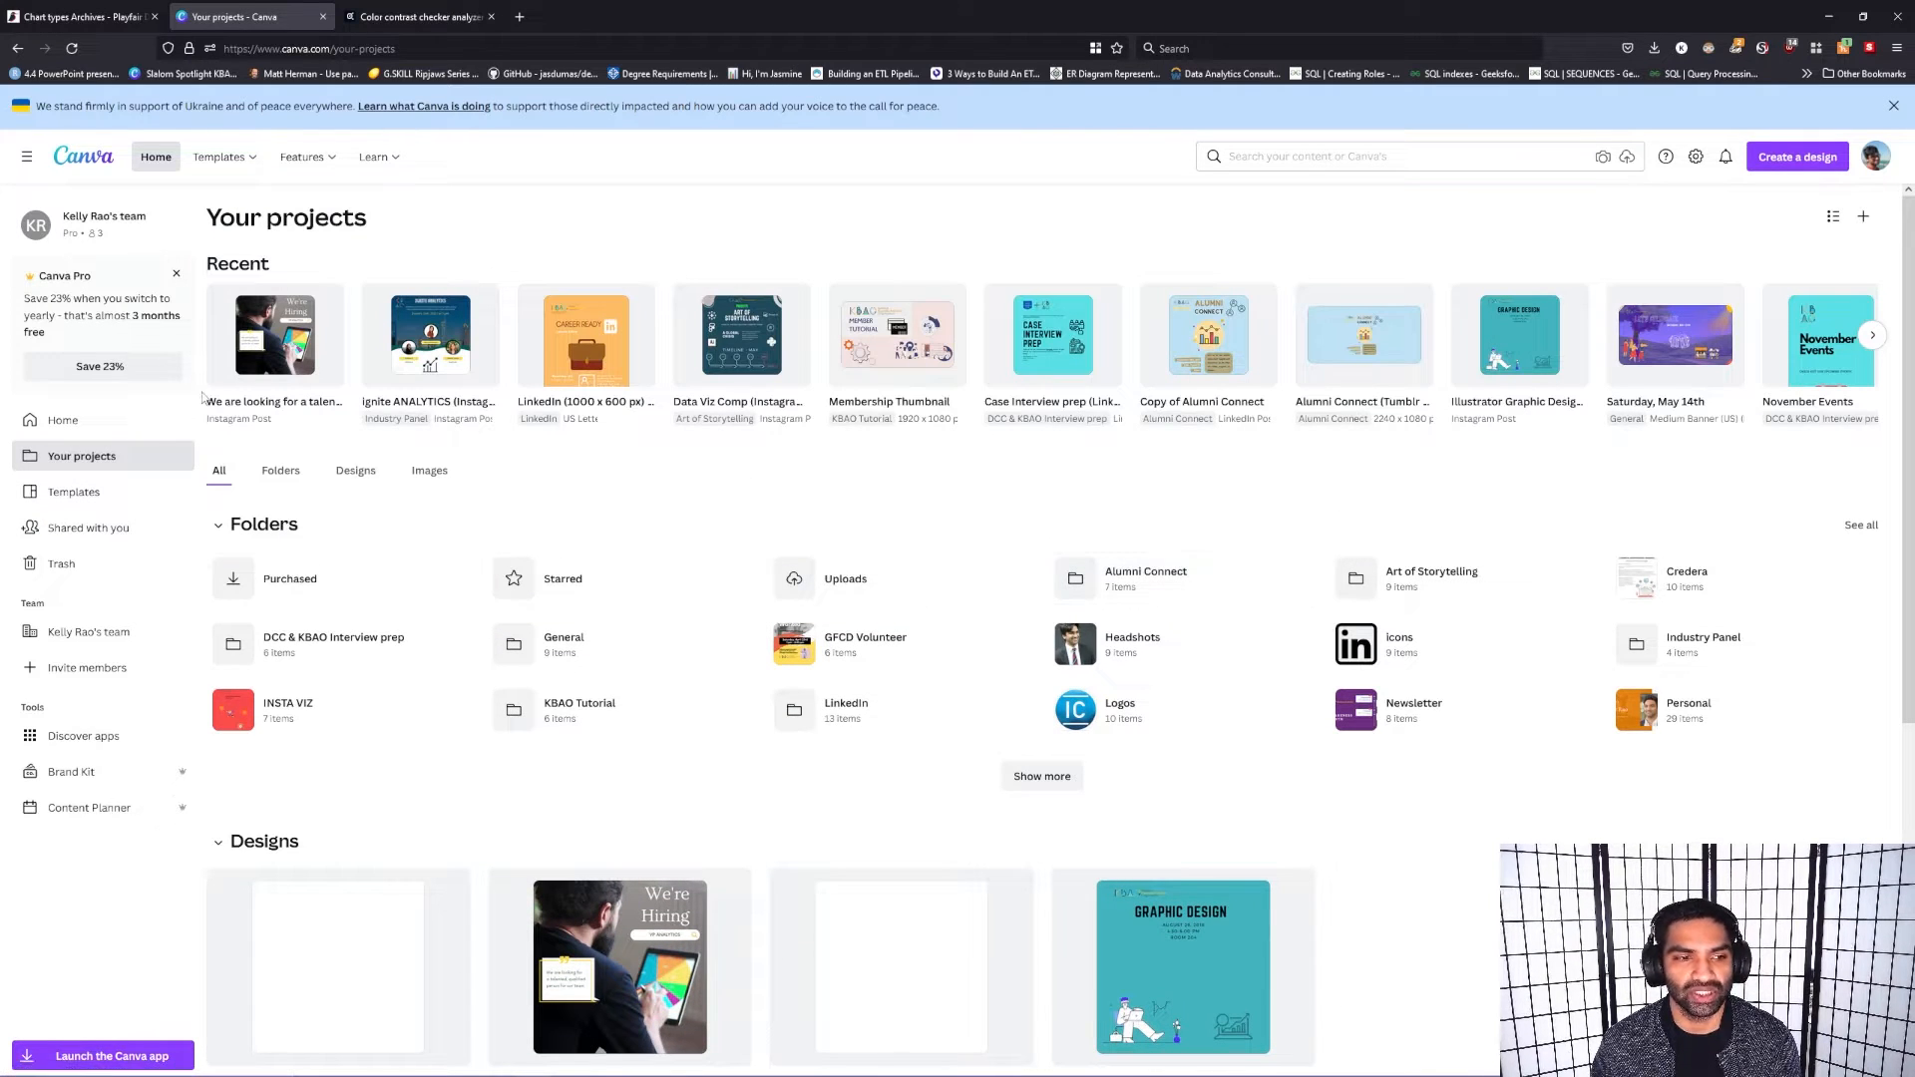
click(83, 531)
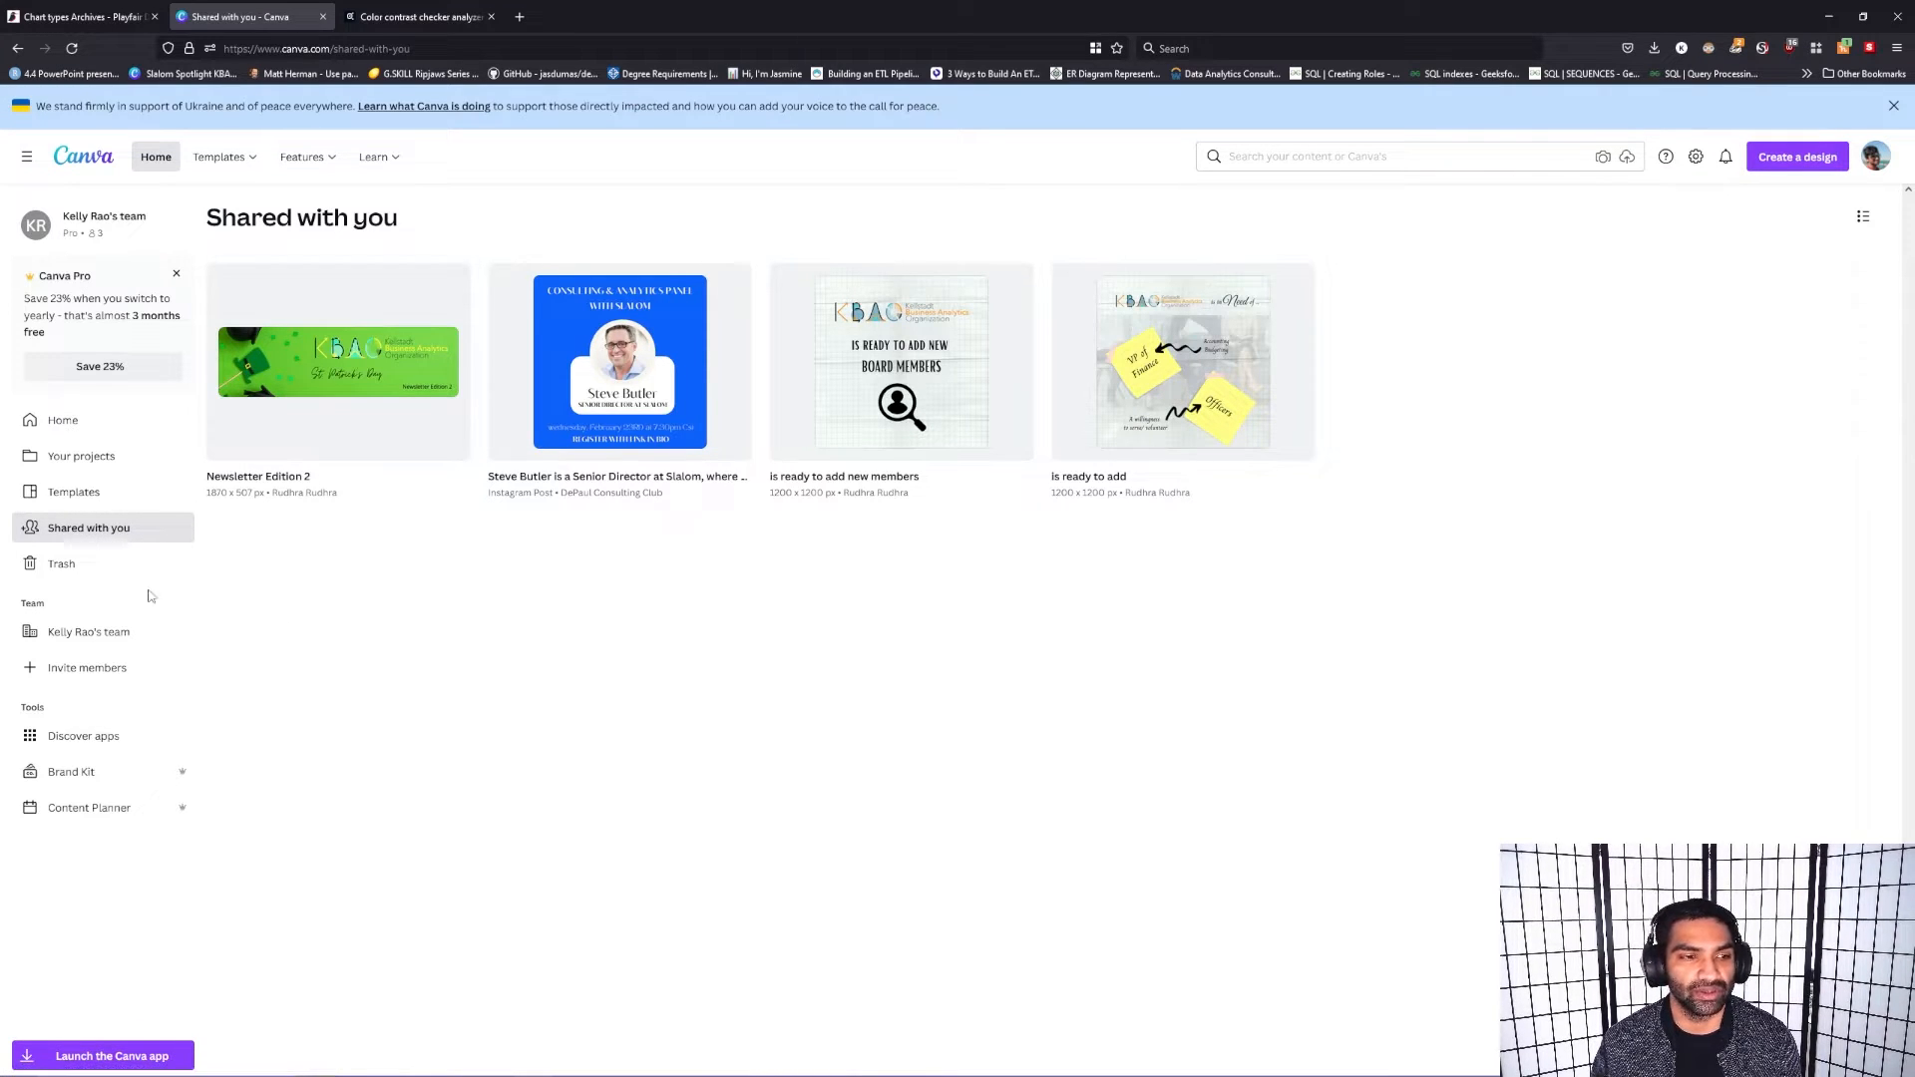
Step: View the team's designs and open the Brand Kit with its logos, colors and fonts
click(93, 637)
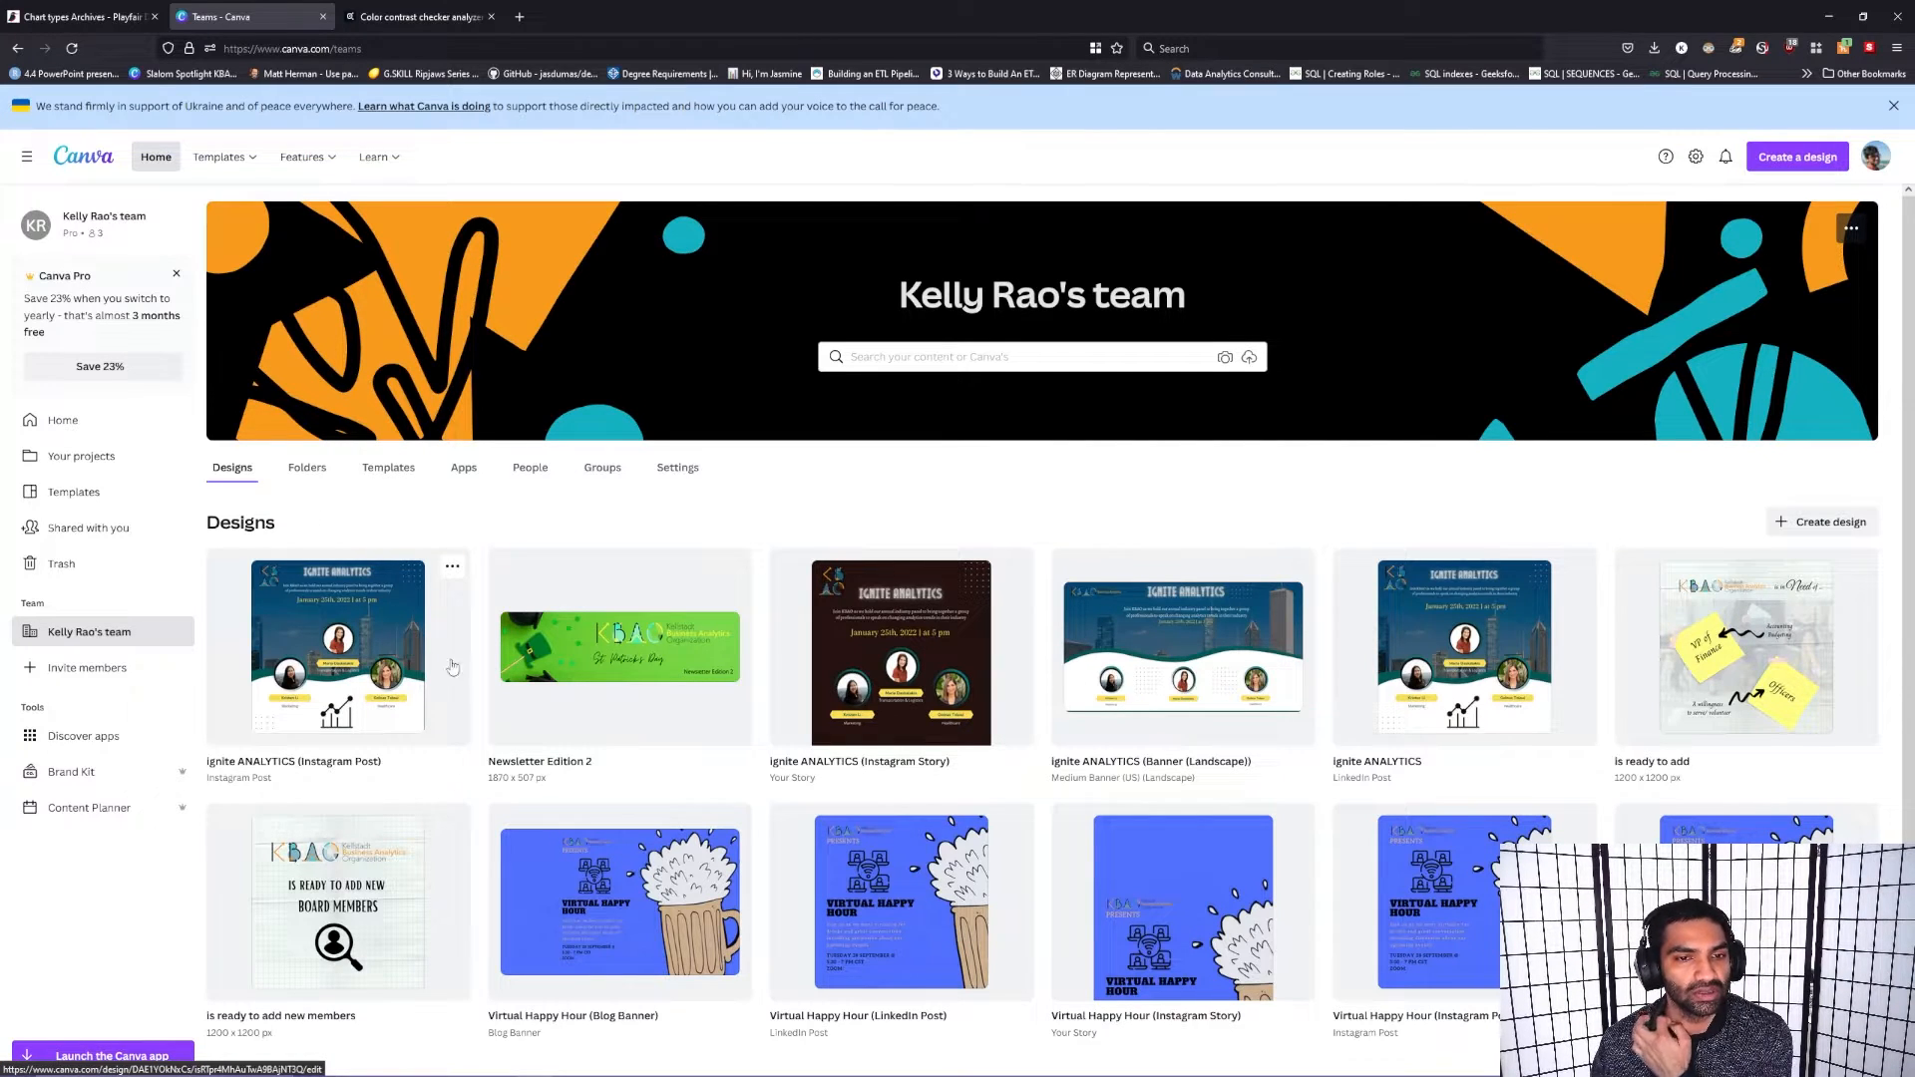
scroll(561, 653, down, 1)
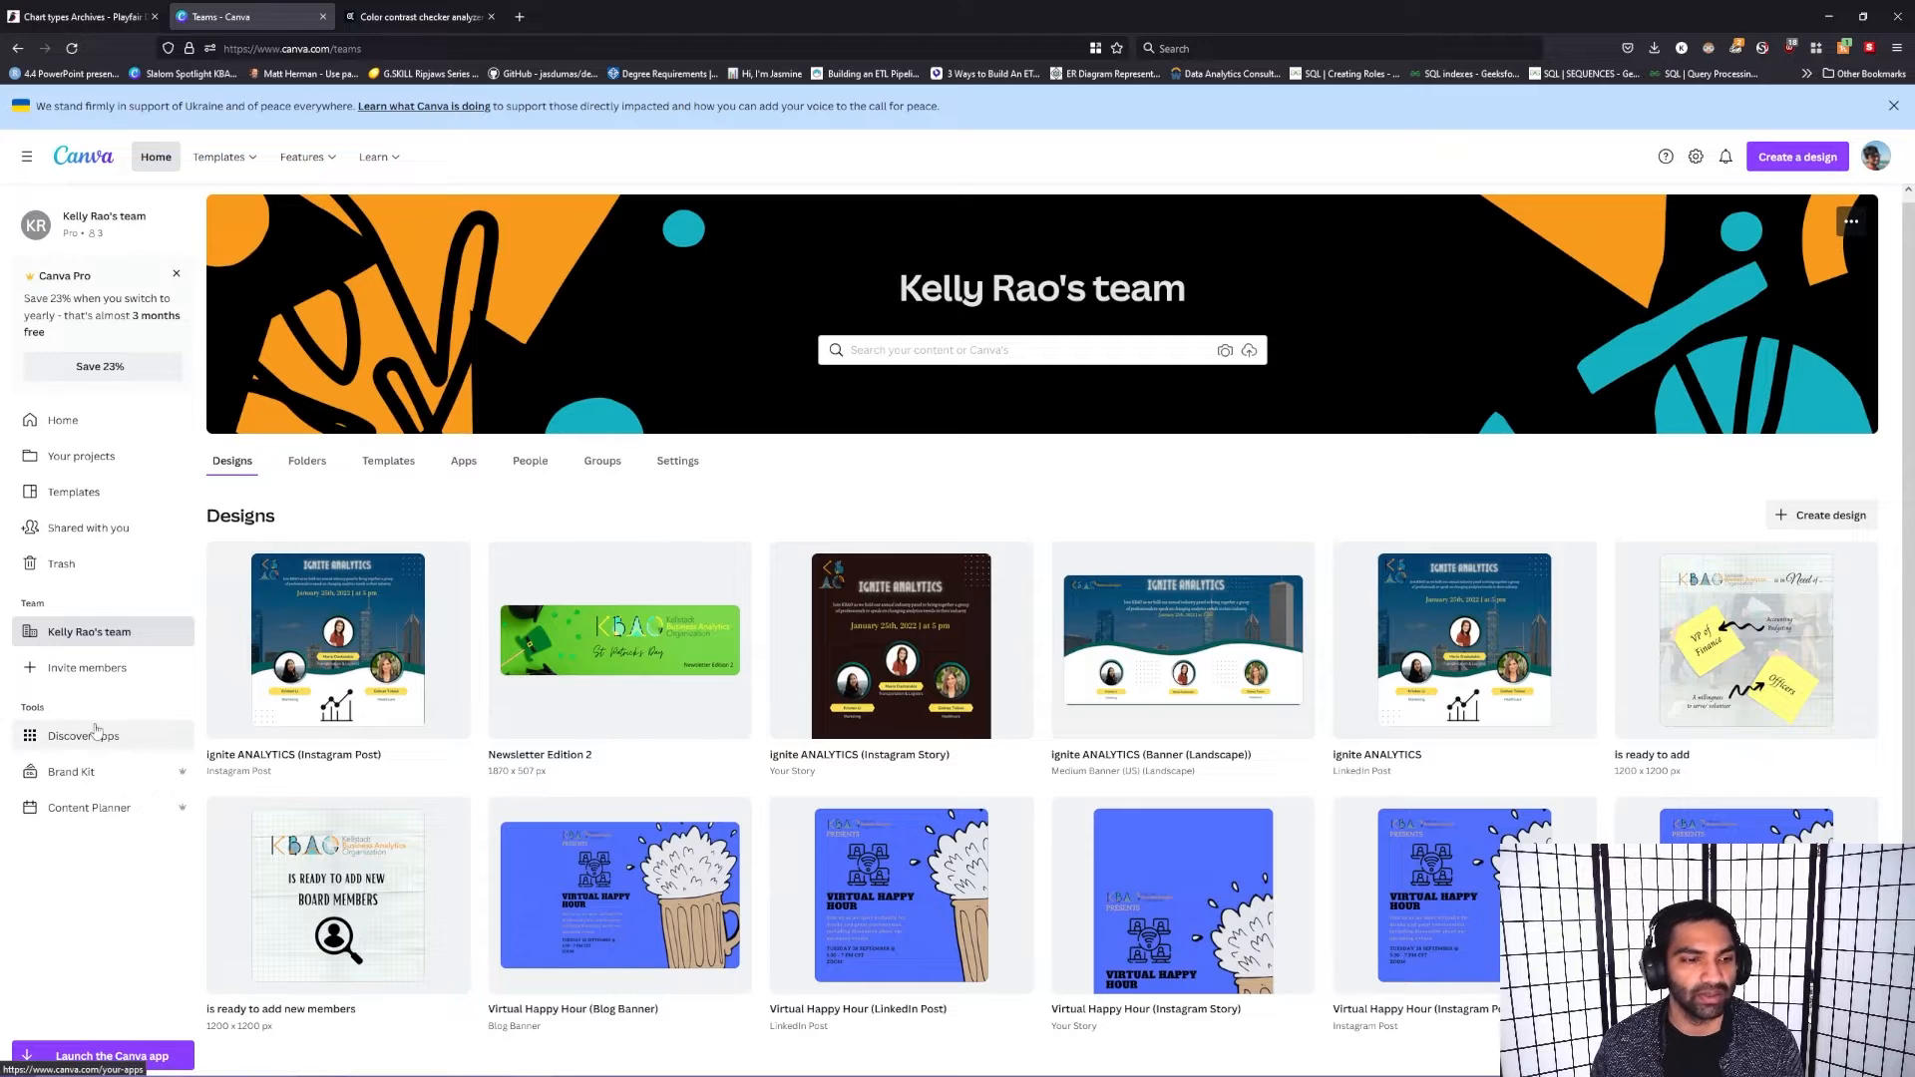
click(68, 788)
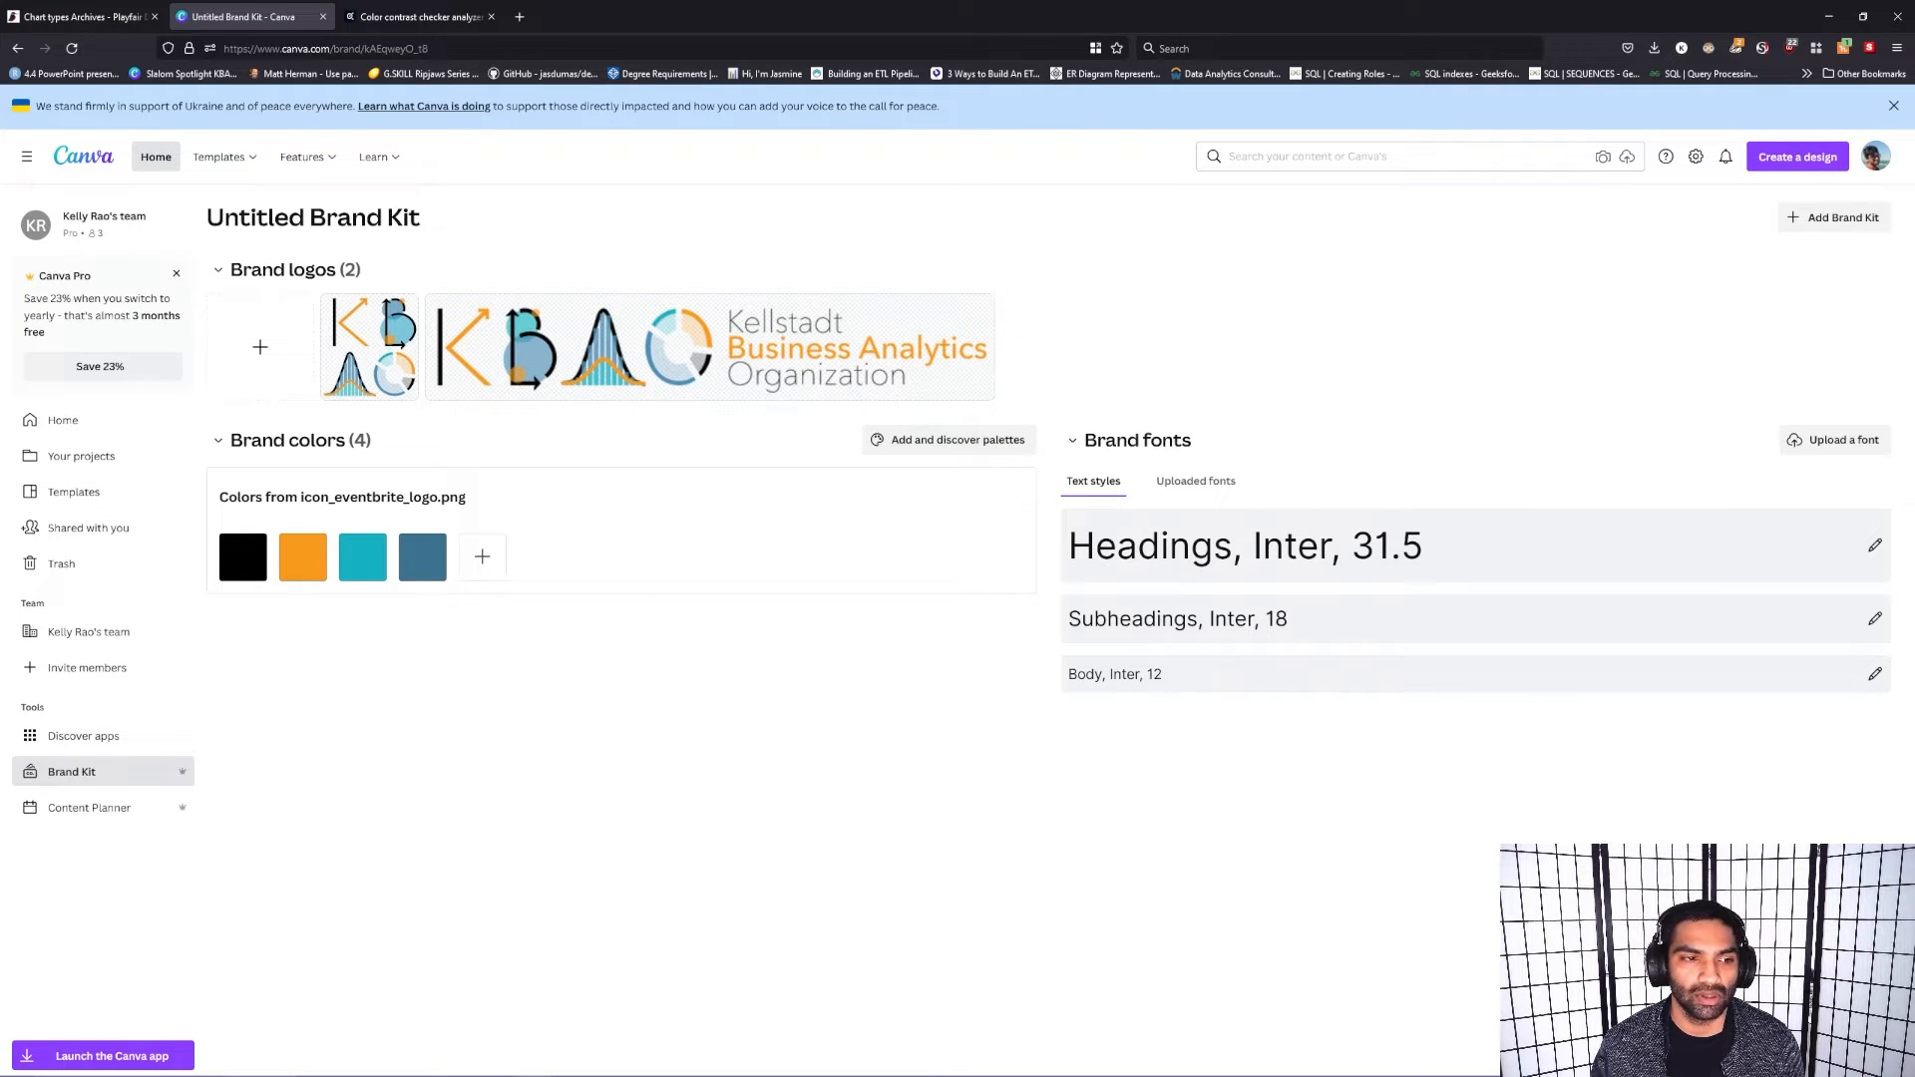
Step: In the Content Planner, preview a May 12 post of the Graphic Design design, check its channel options, and close it without saving
click(60, 810)
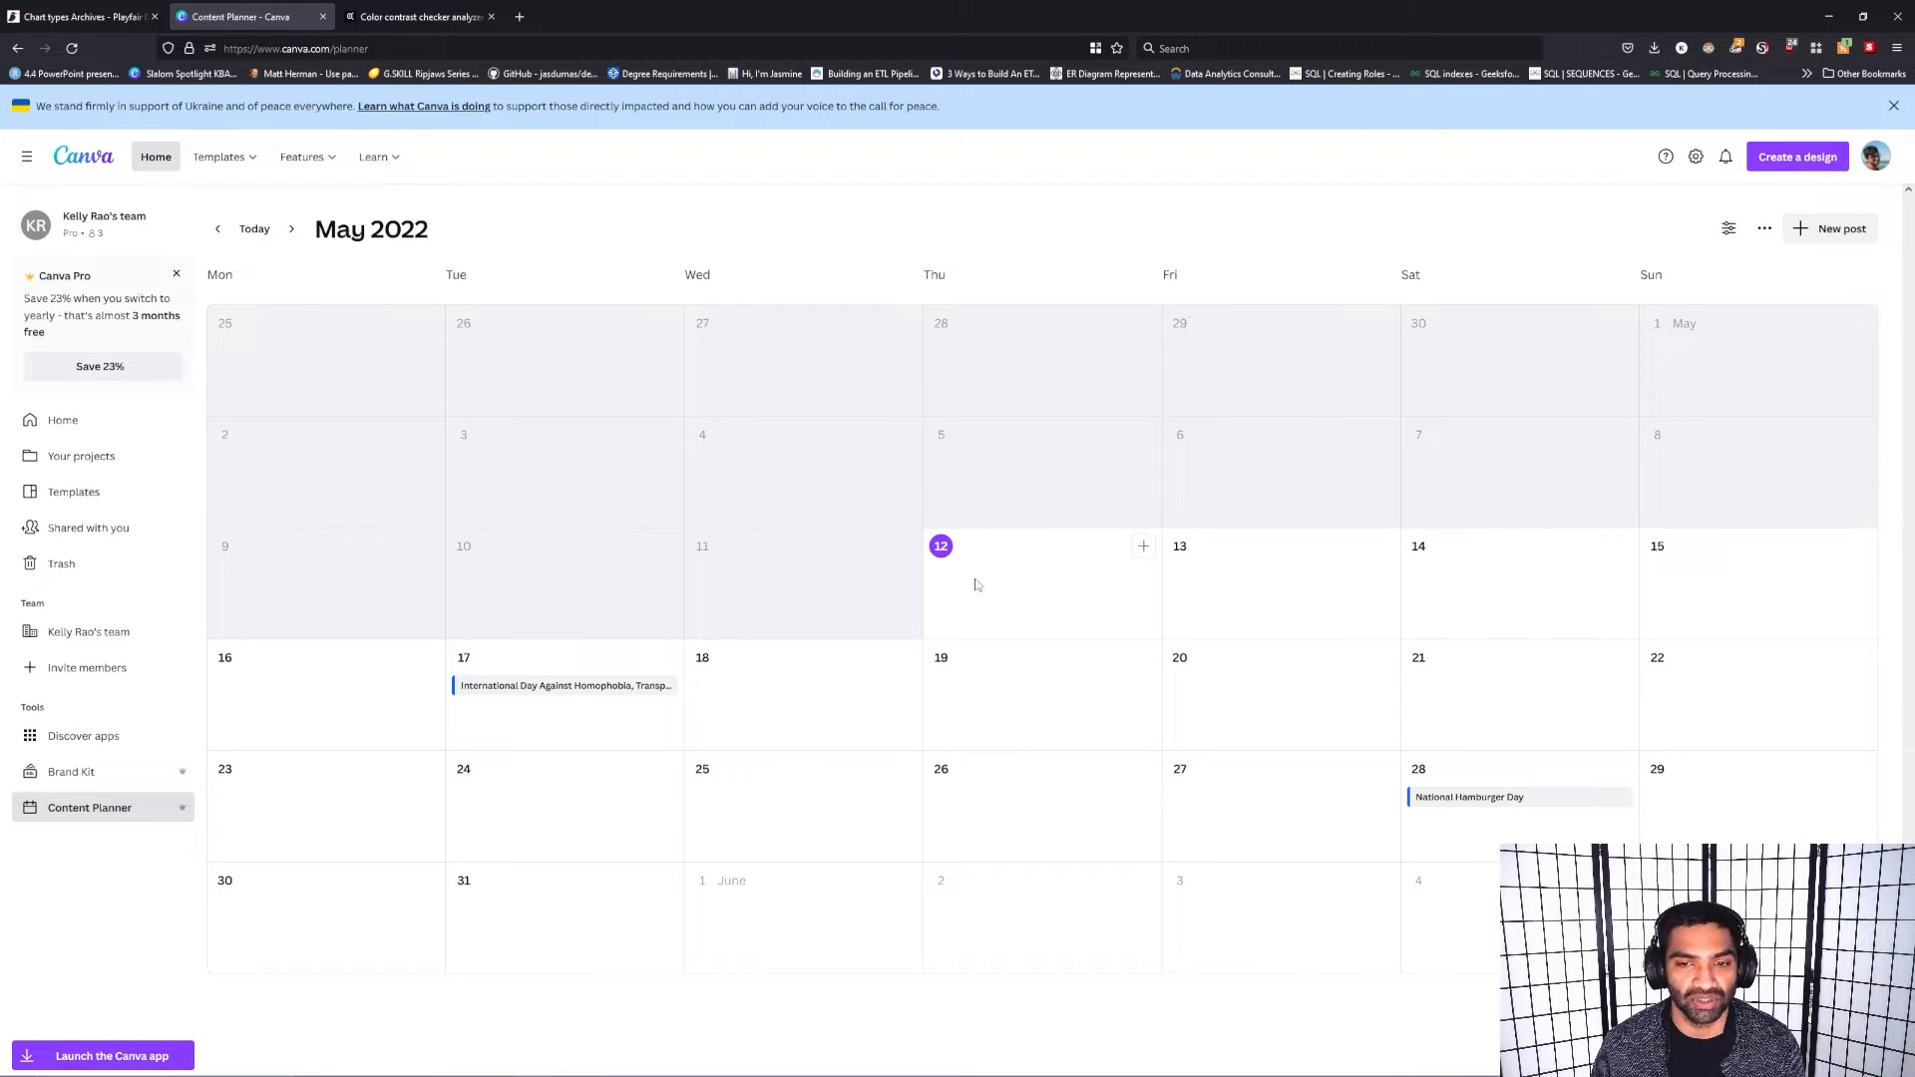
click(1142, 549)
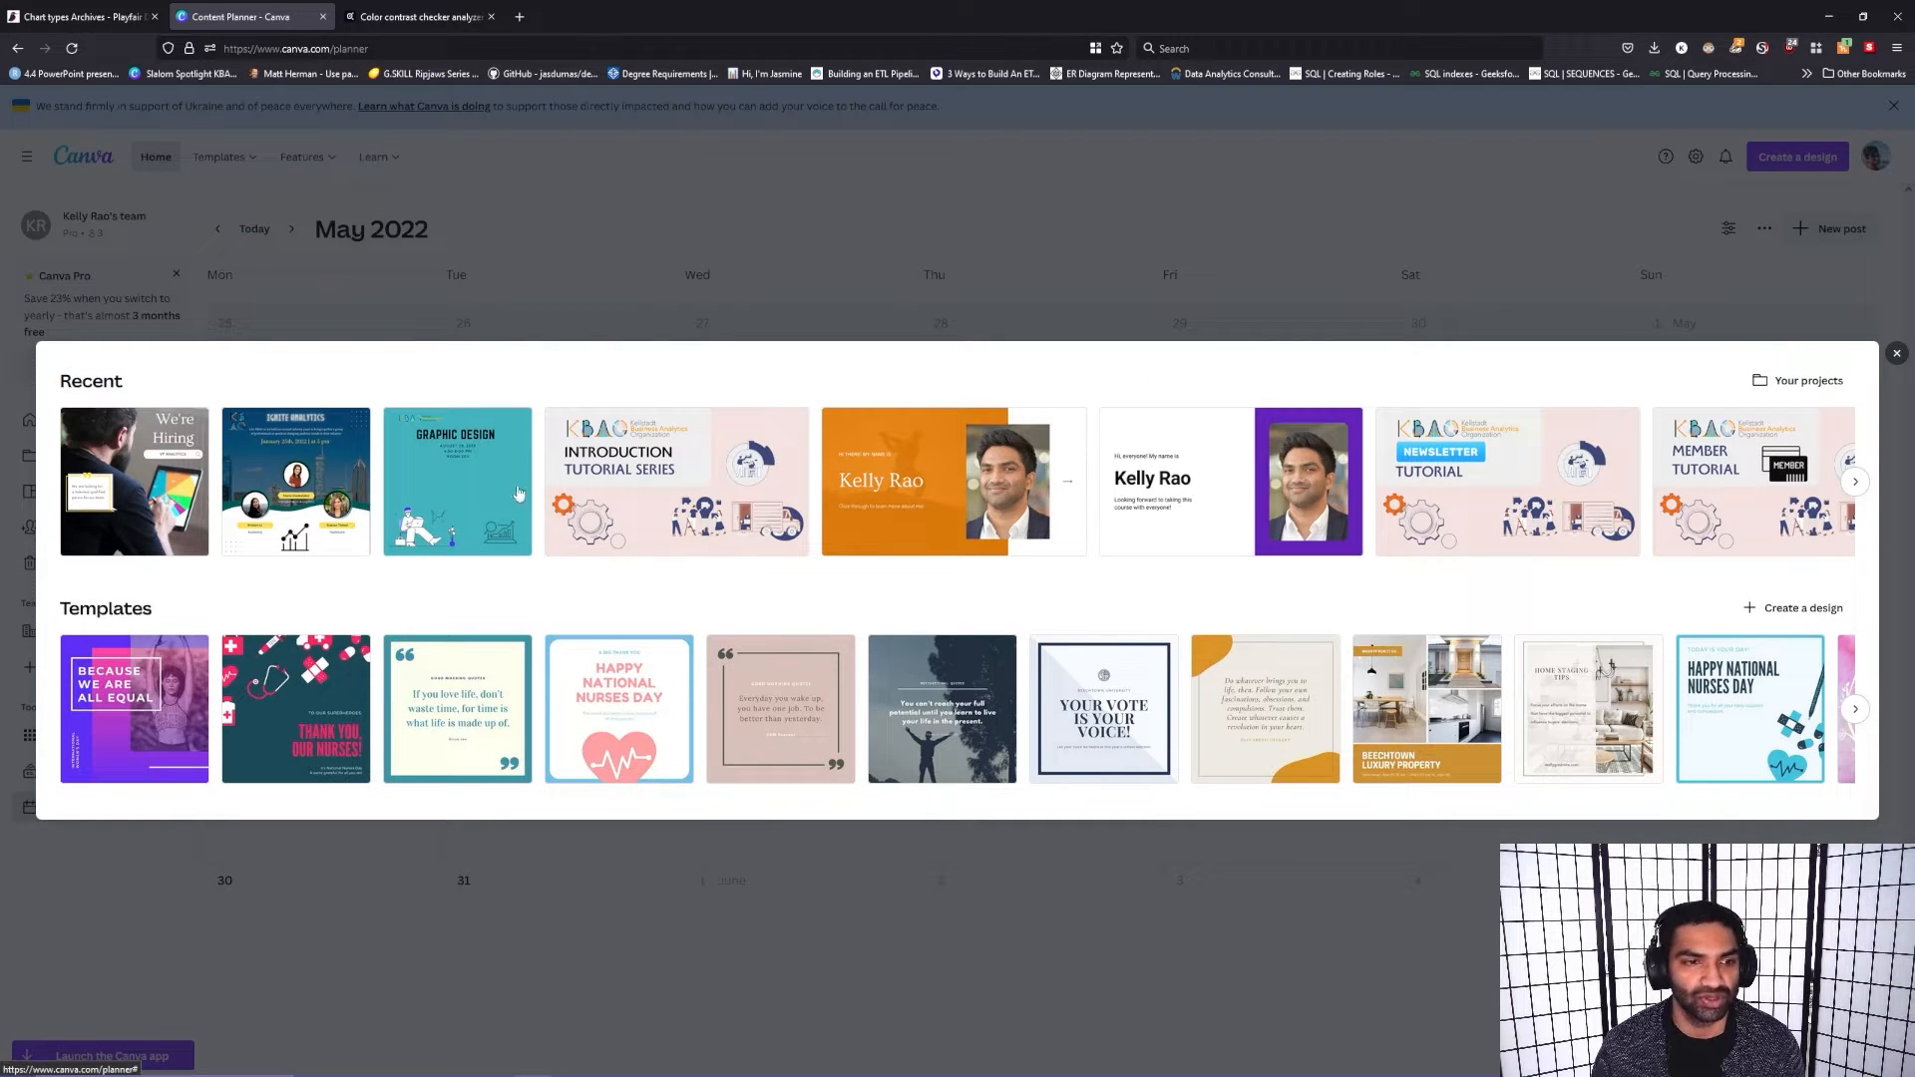
click(461, 457)
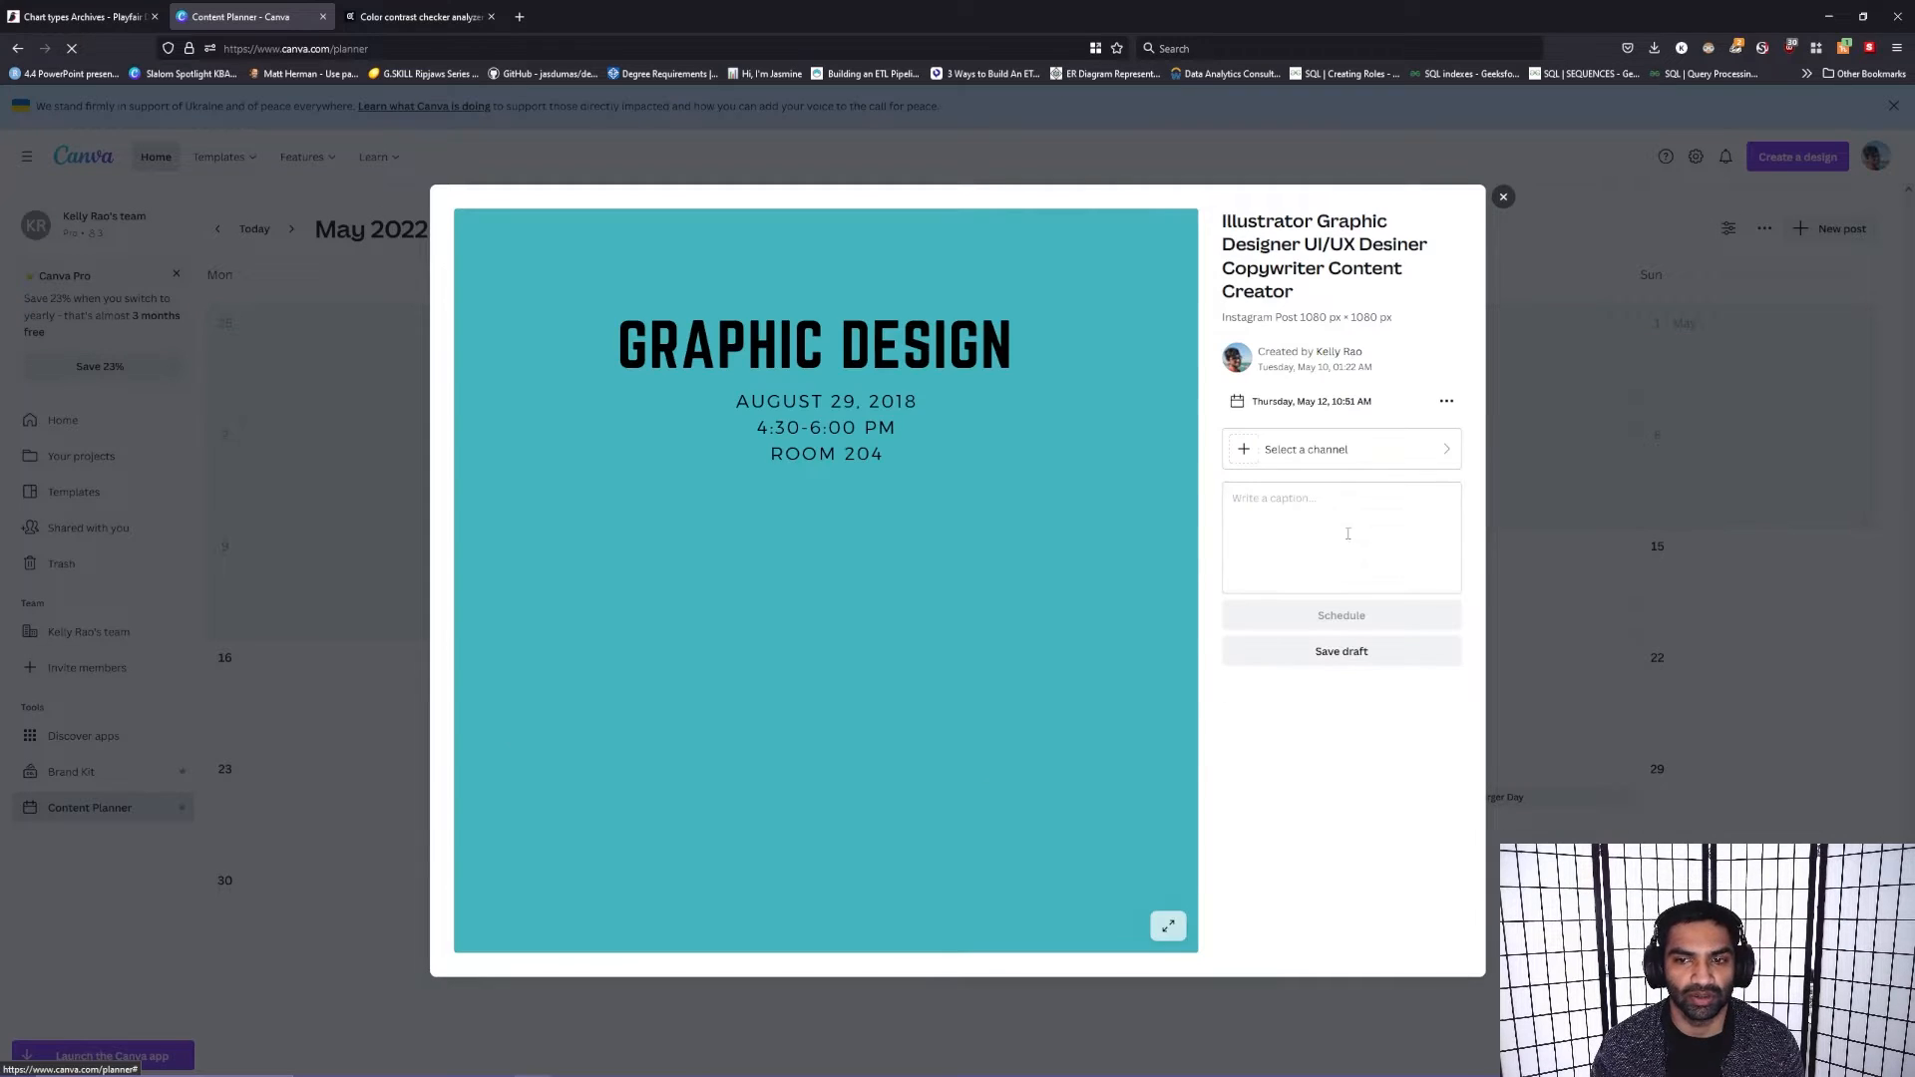
click(1432, 445)
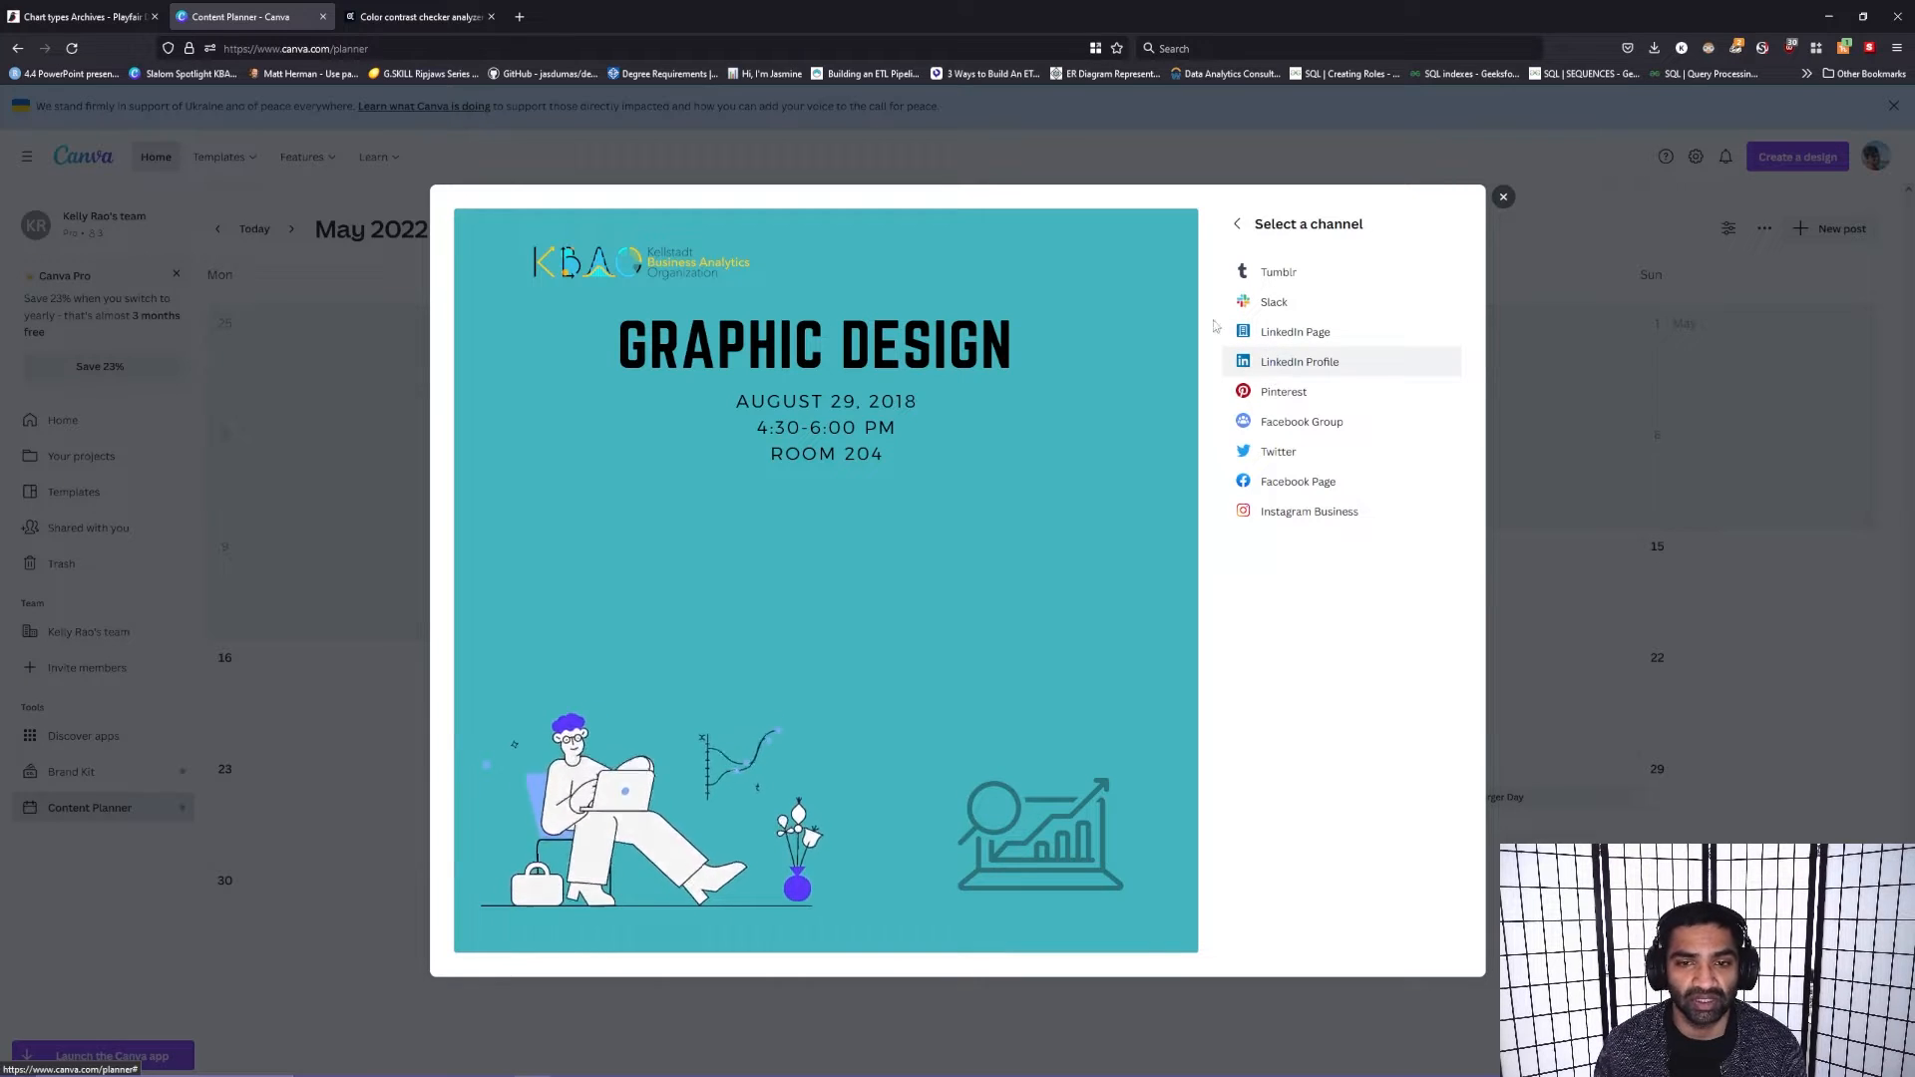
click(1235, 229)
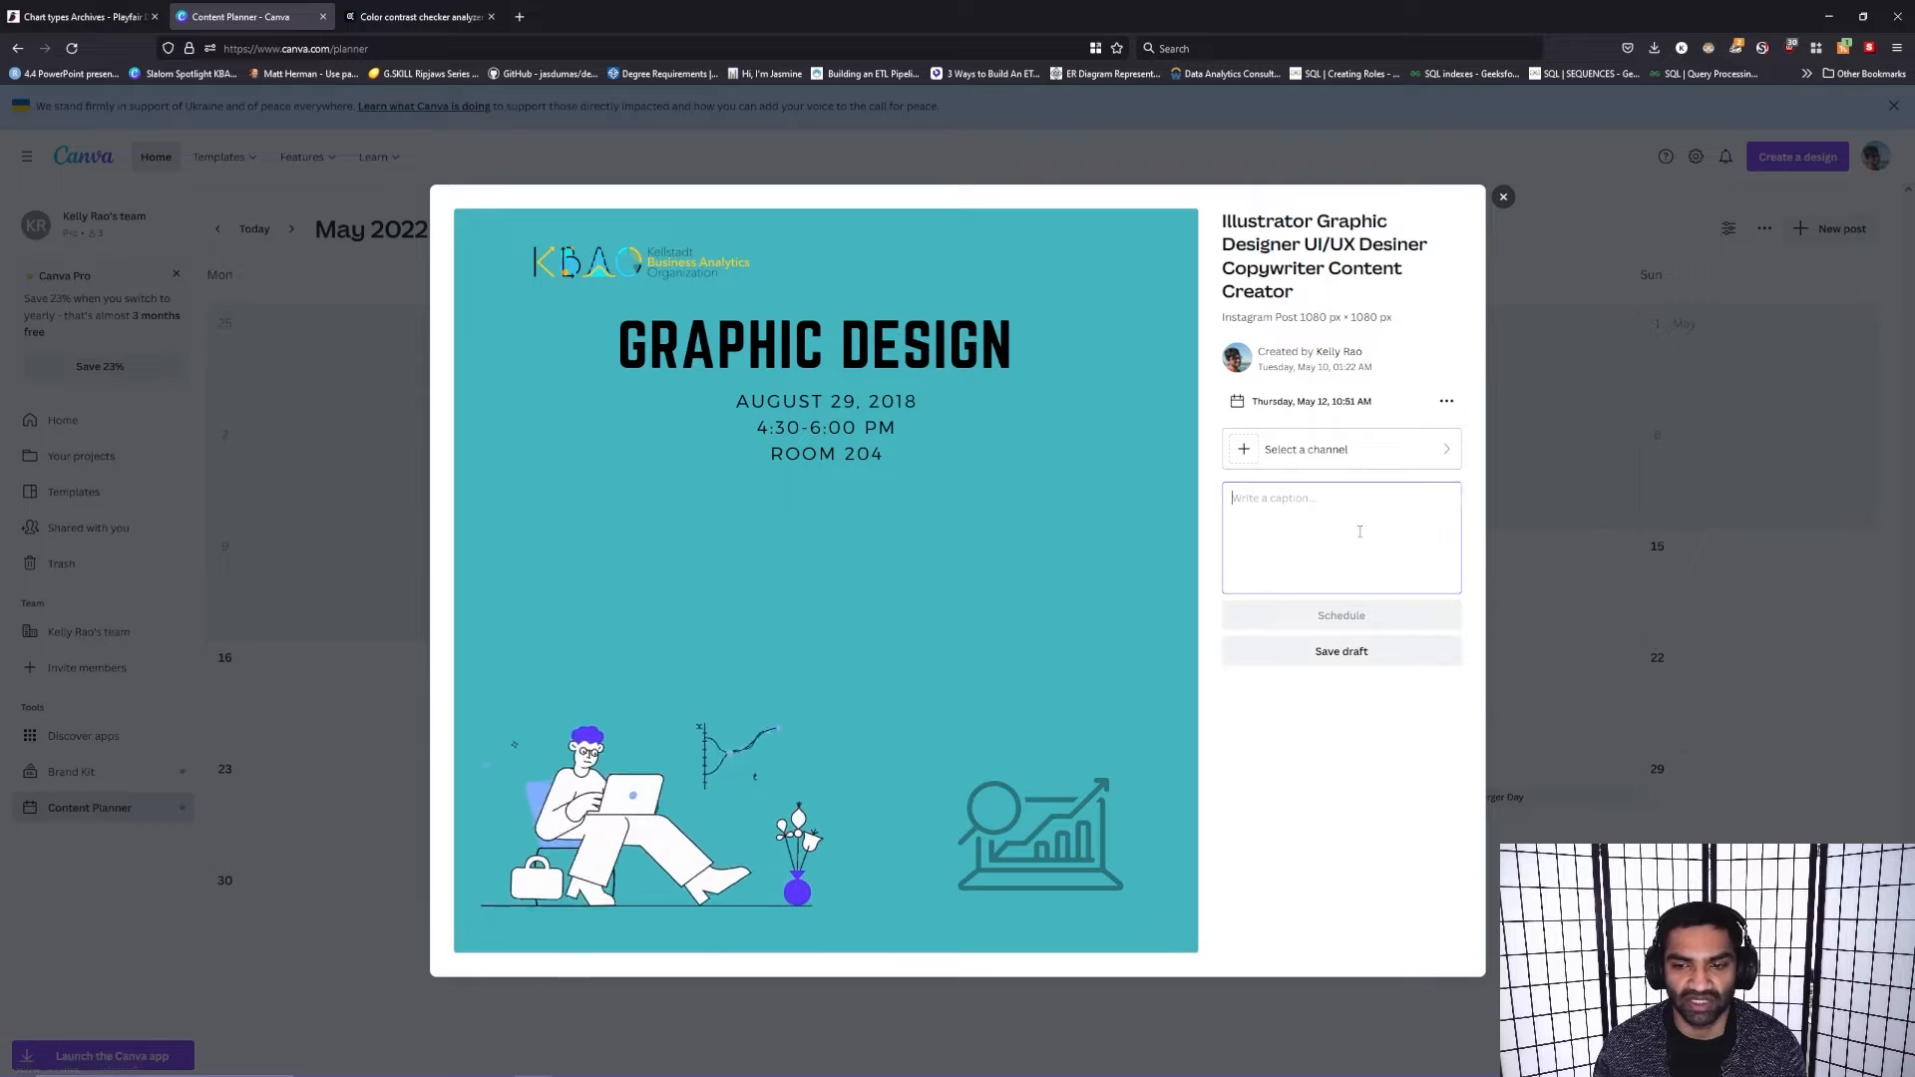
click(1446, 401)
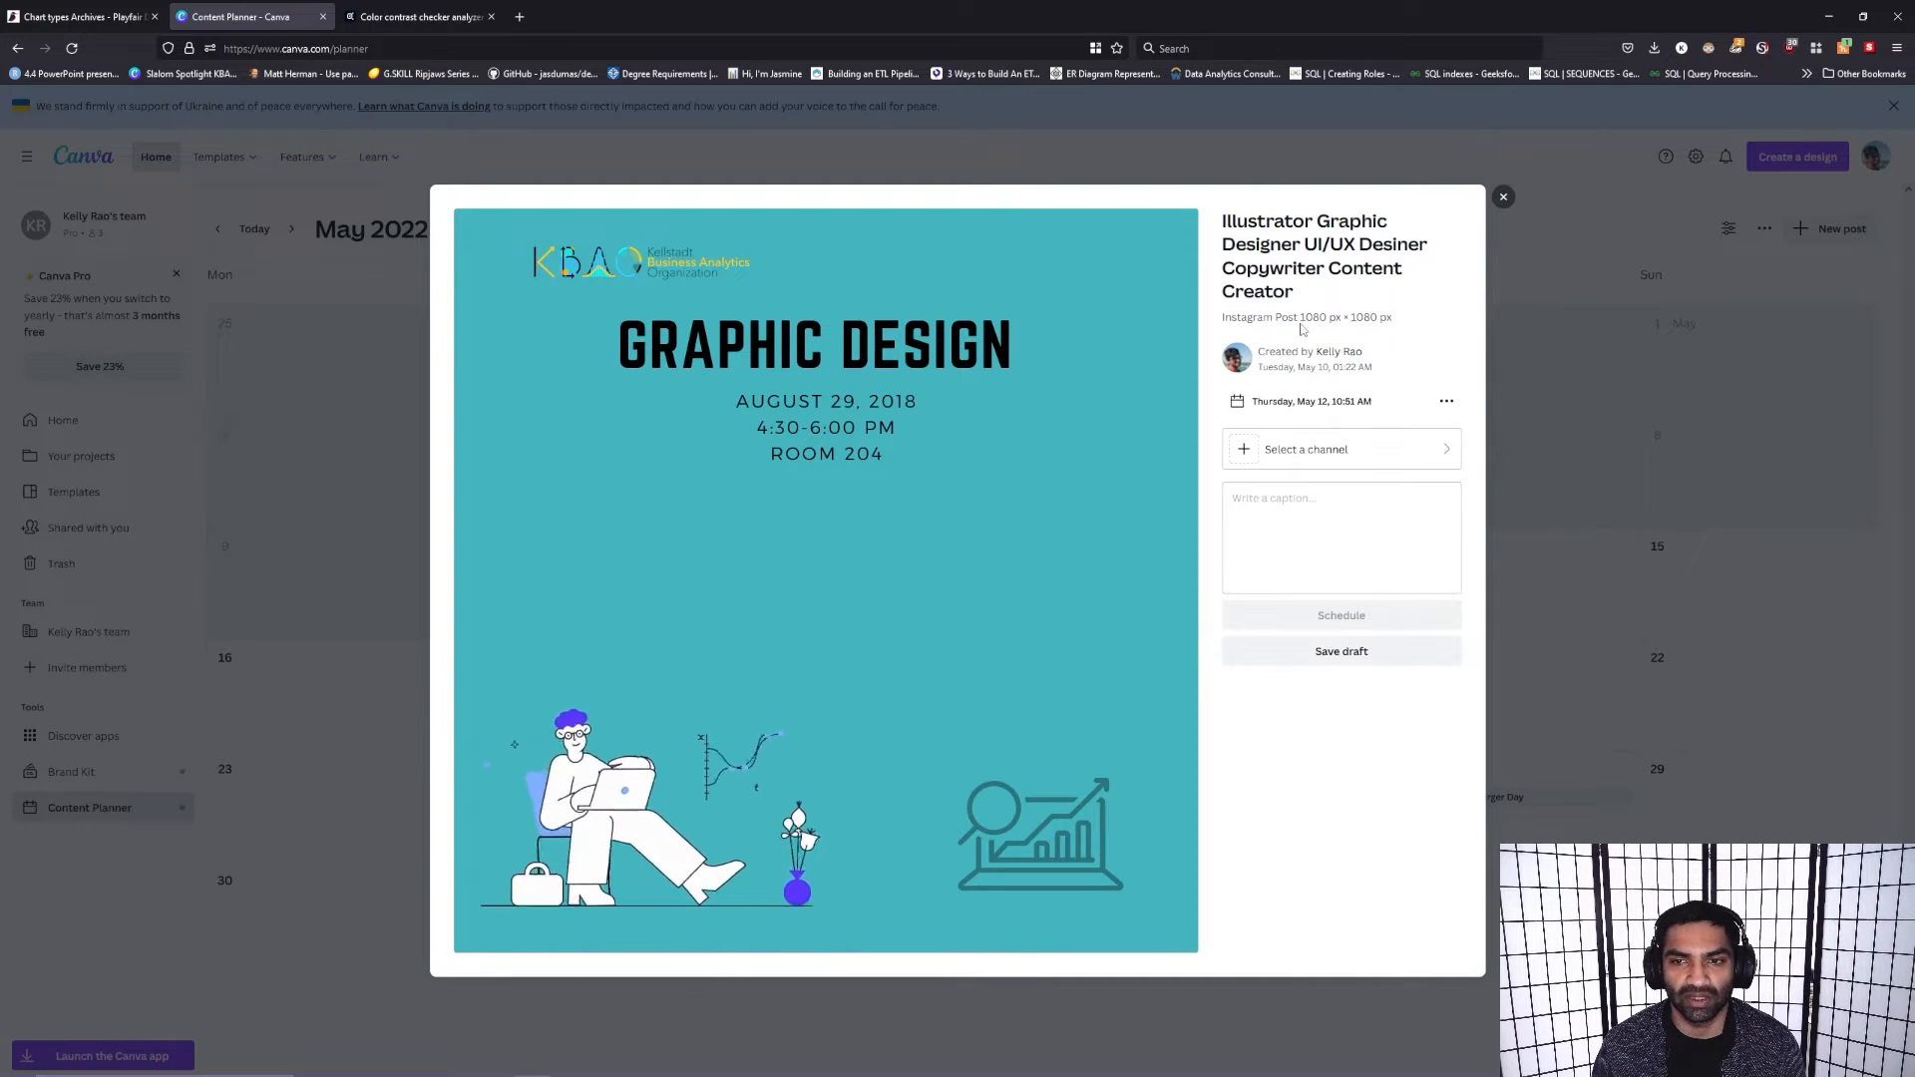
click(1254, 377)
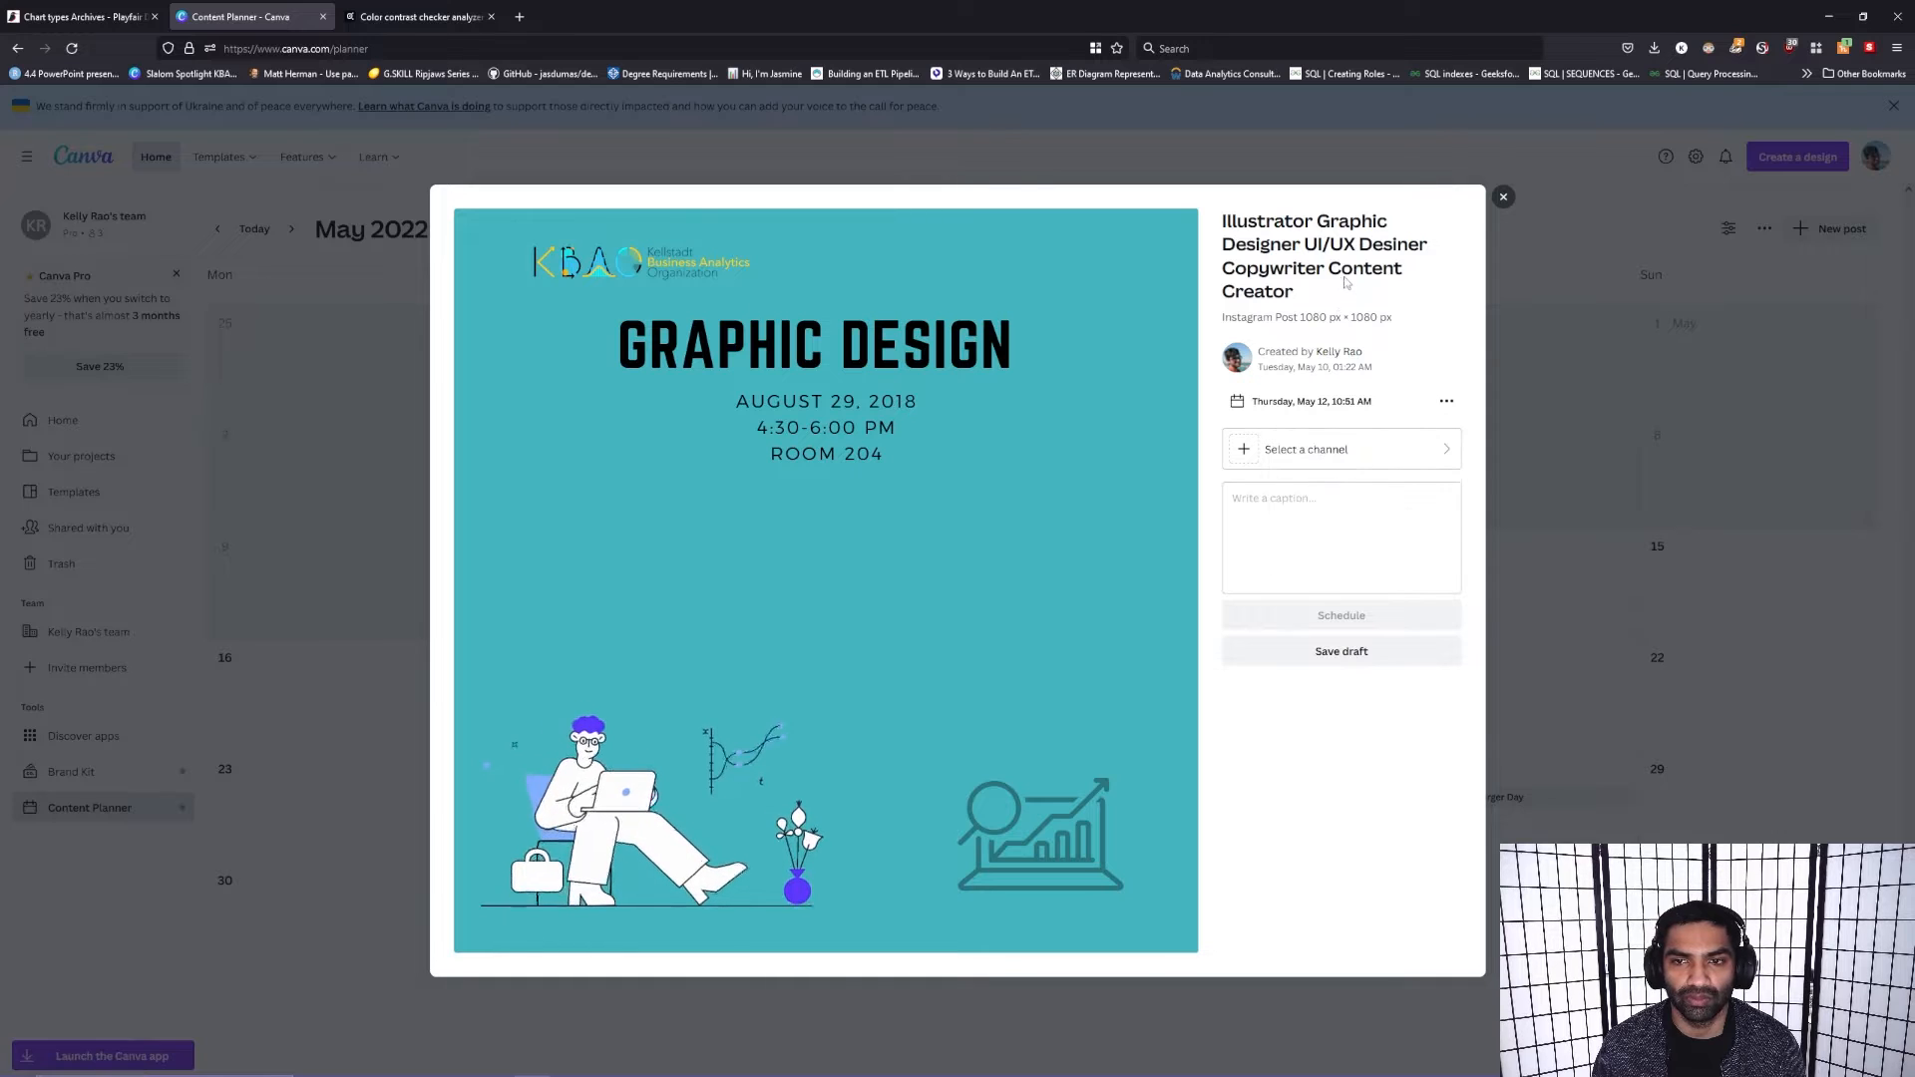
click(1503, 199)
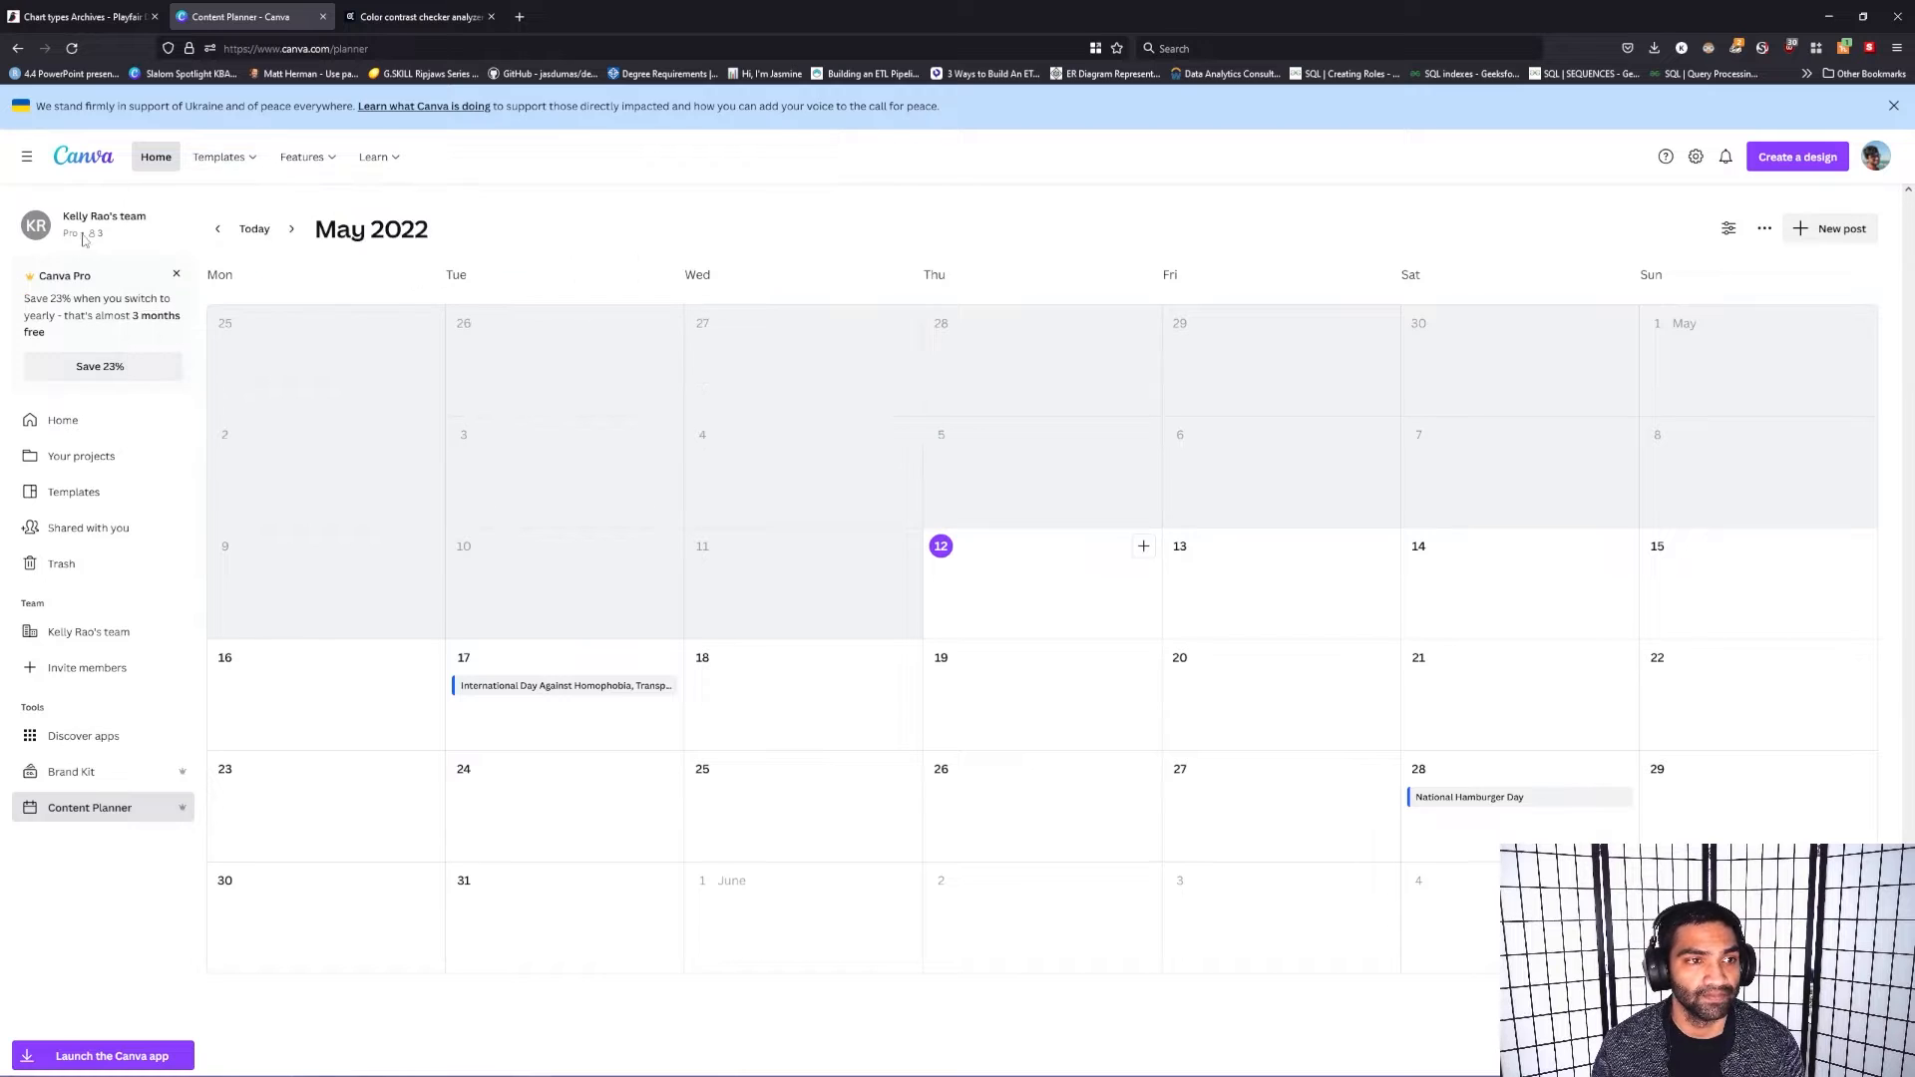
Step: Return from the Content Planner to the home page and look through the recent designs
click(28, 160)
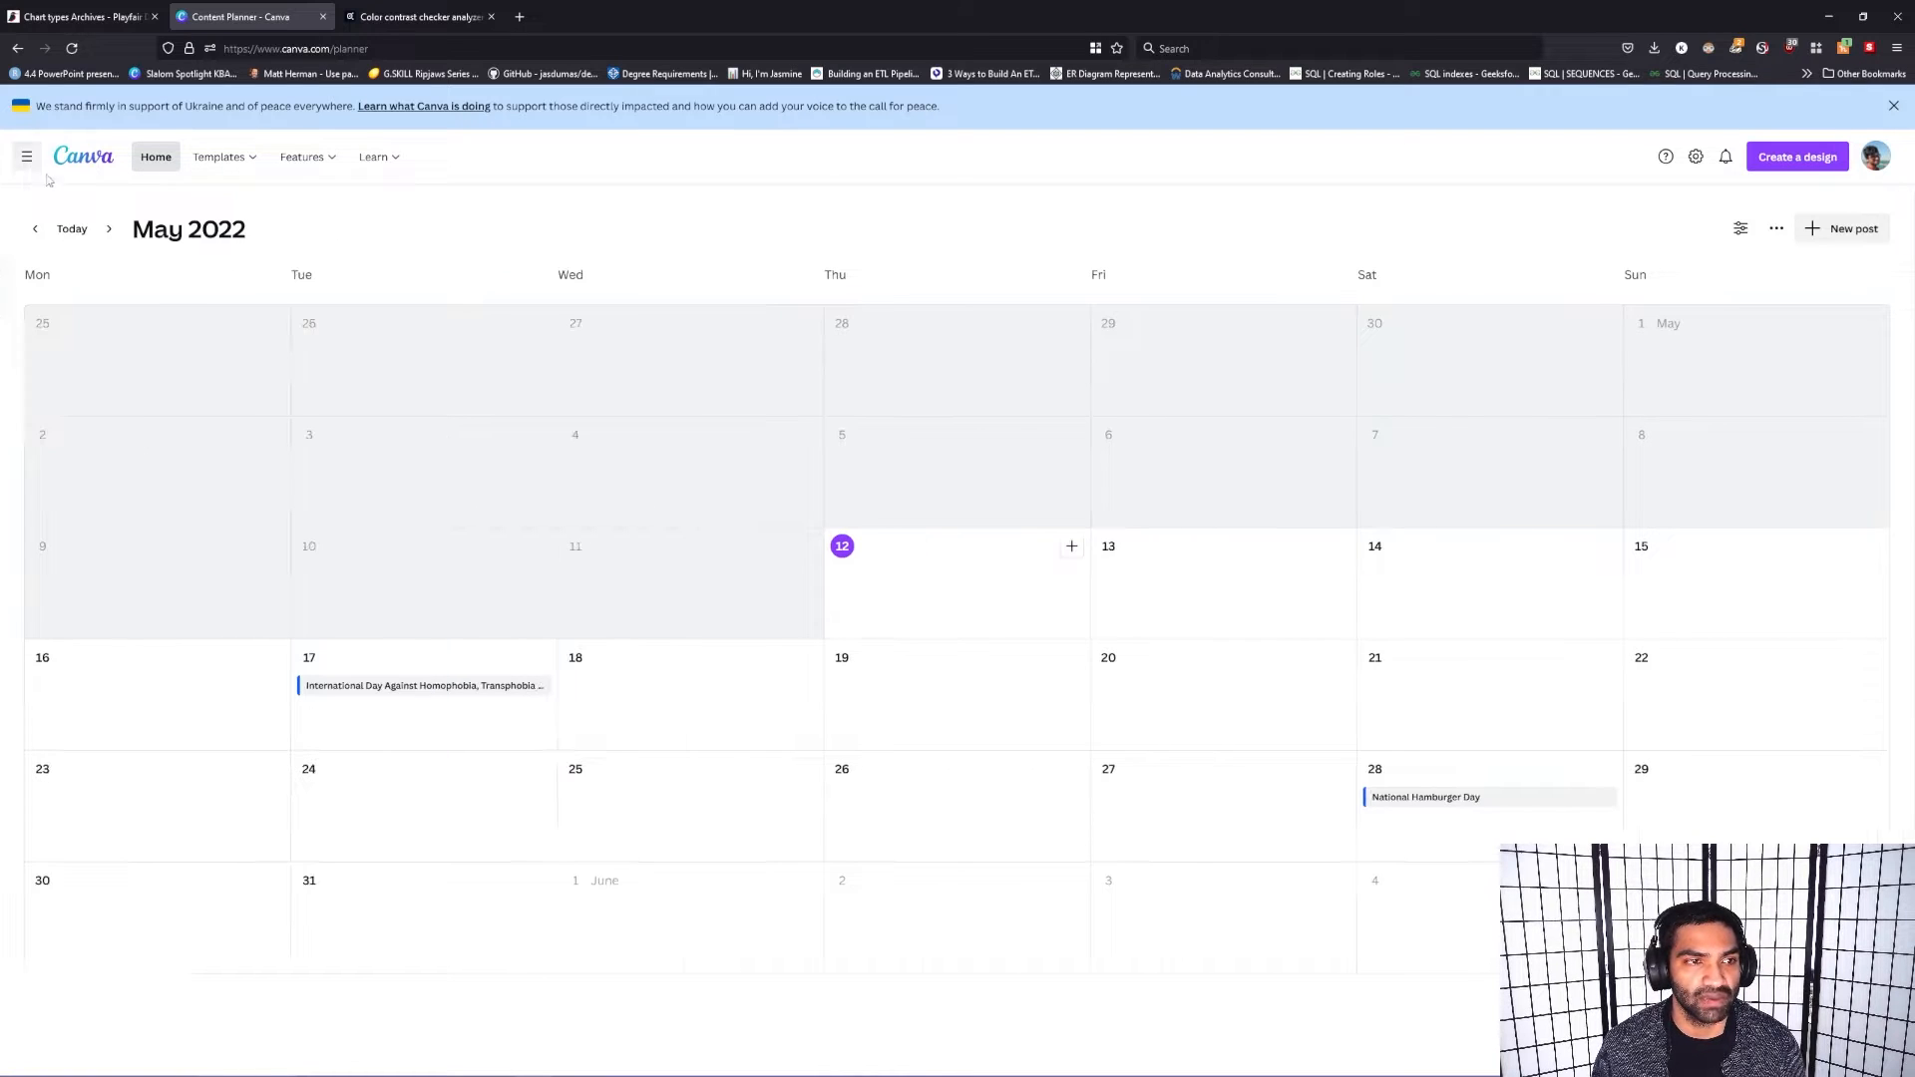
click(27, 156)
click(156, 157)
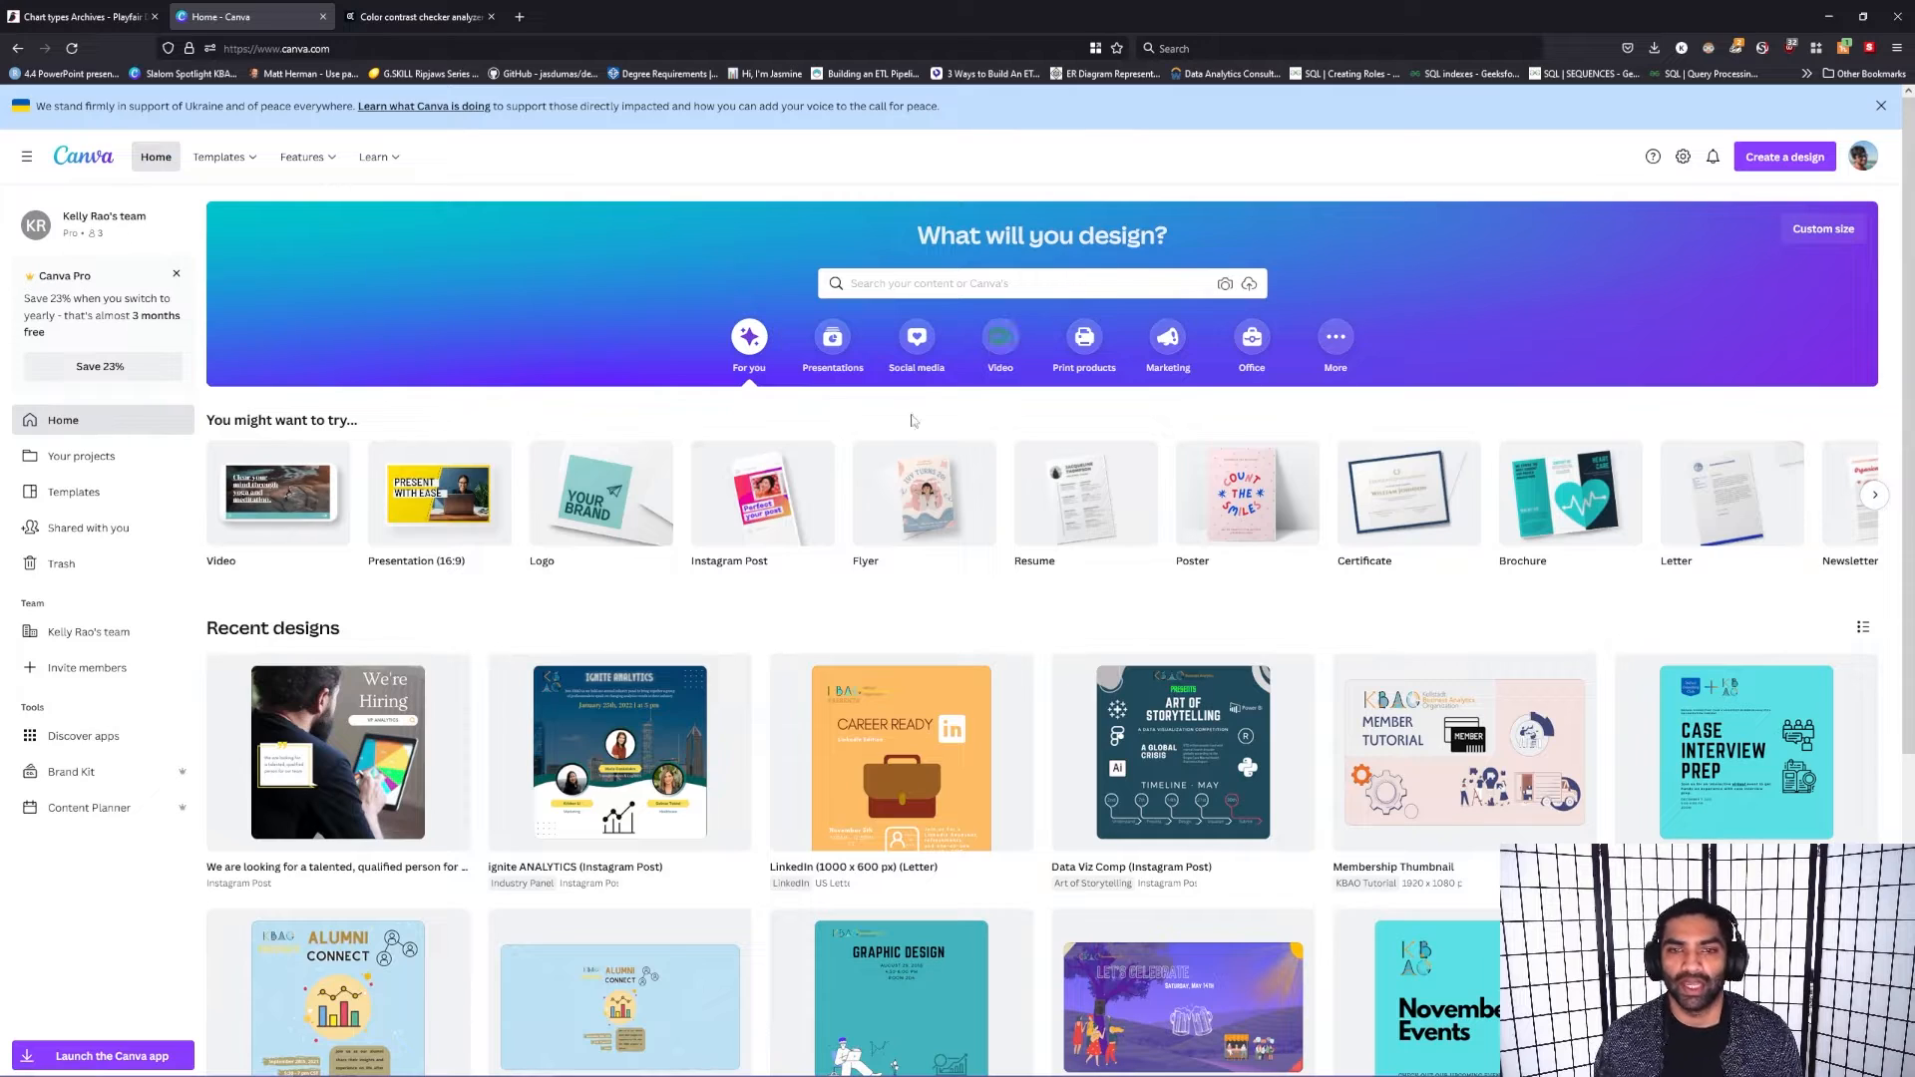
scroll(742, 617, down, 5)
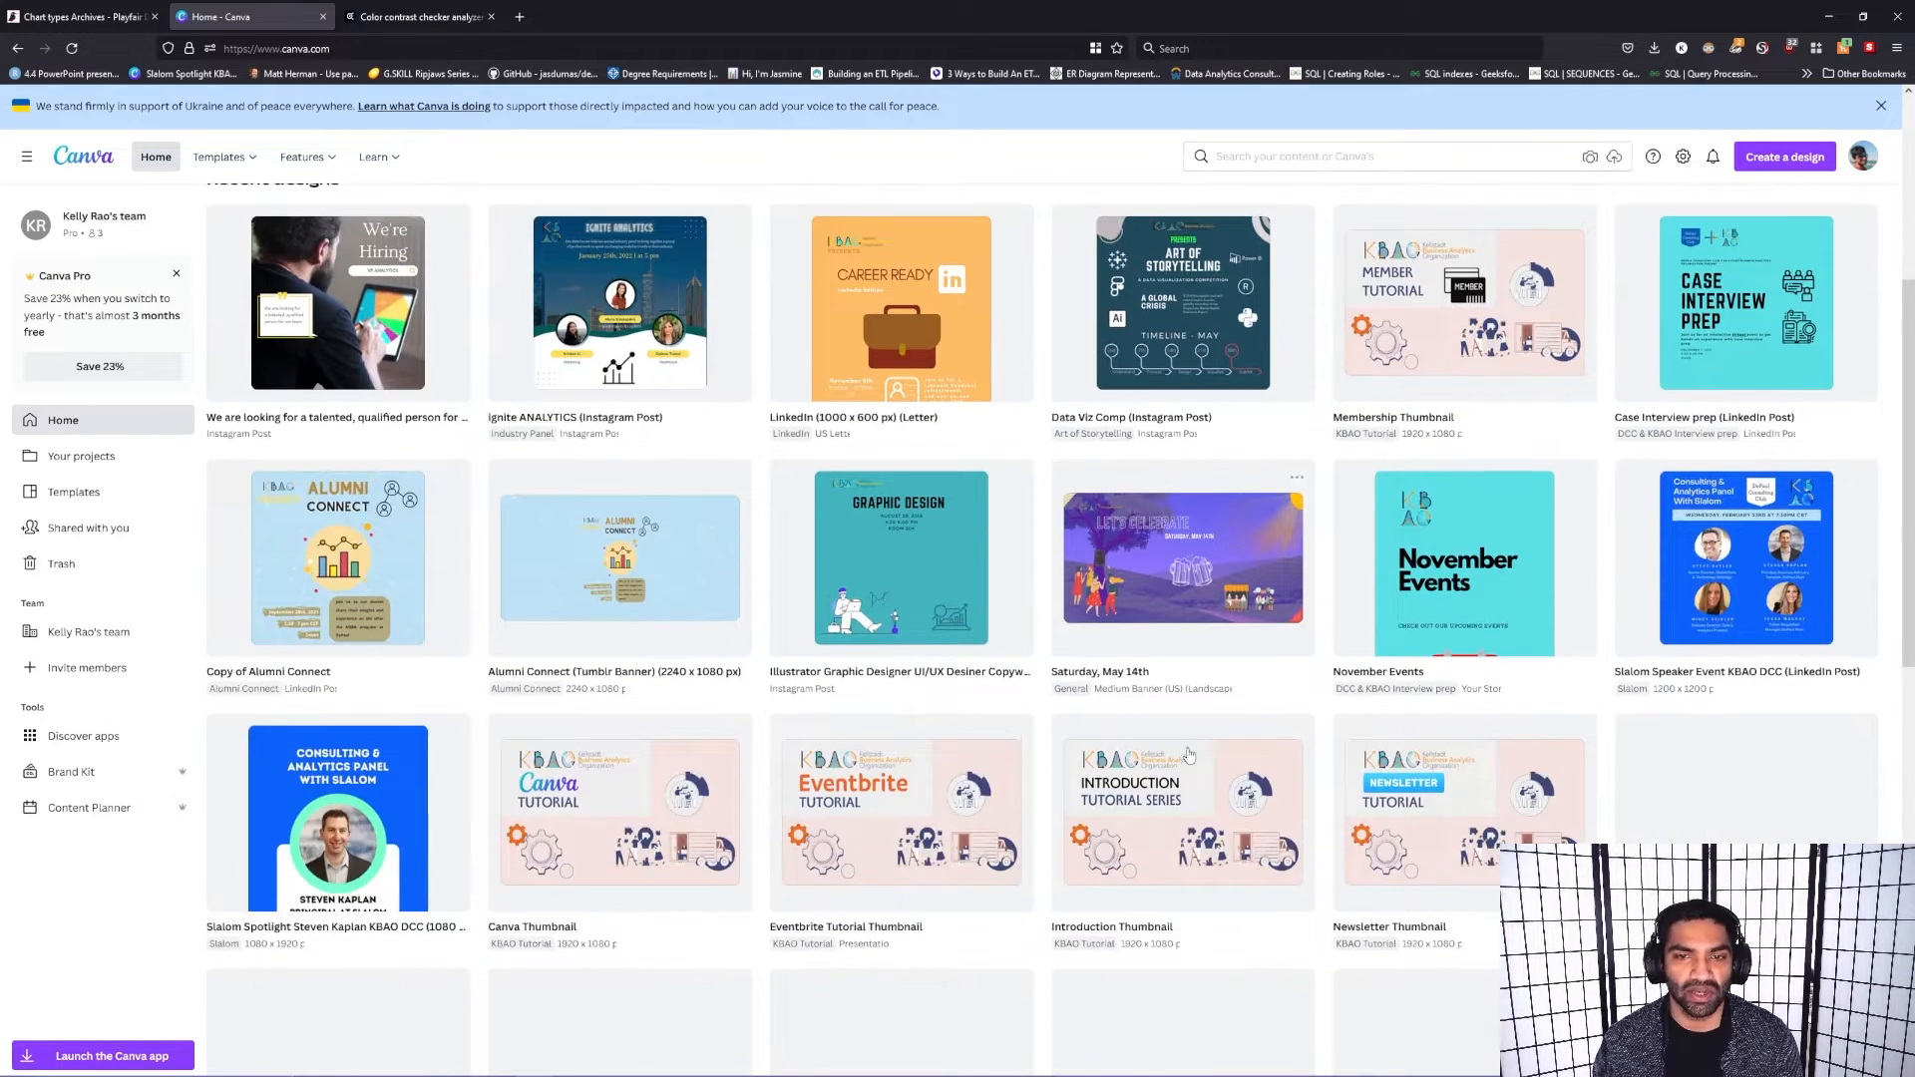
Step: Create a new Instagram Post design at 1080 × 1080 px from the home page
scroll(383, 404, up, 5)
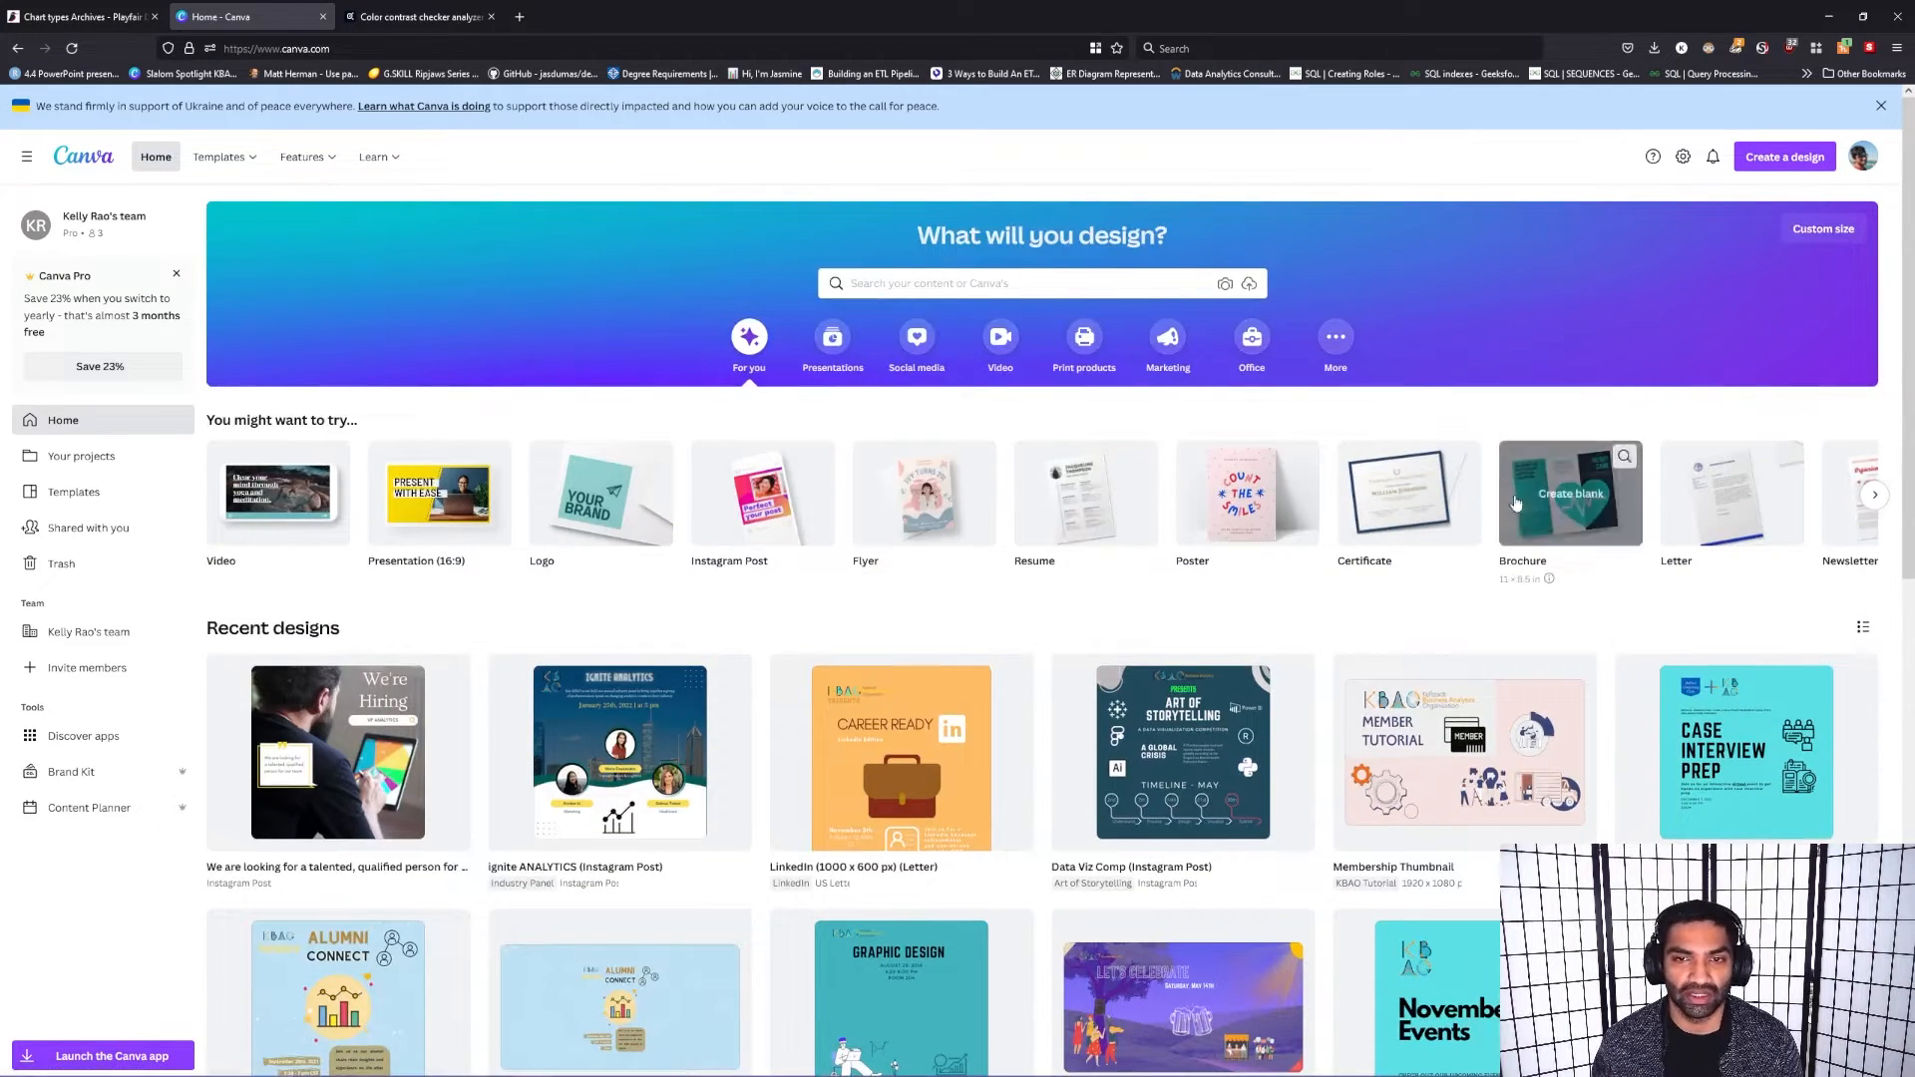
click(1797, 170)
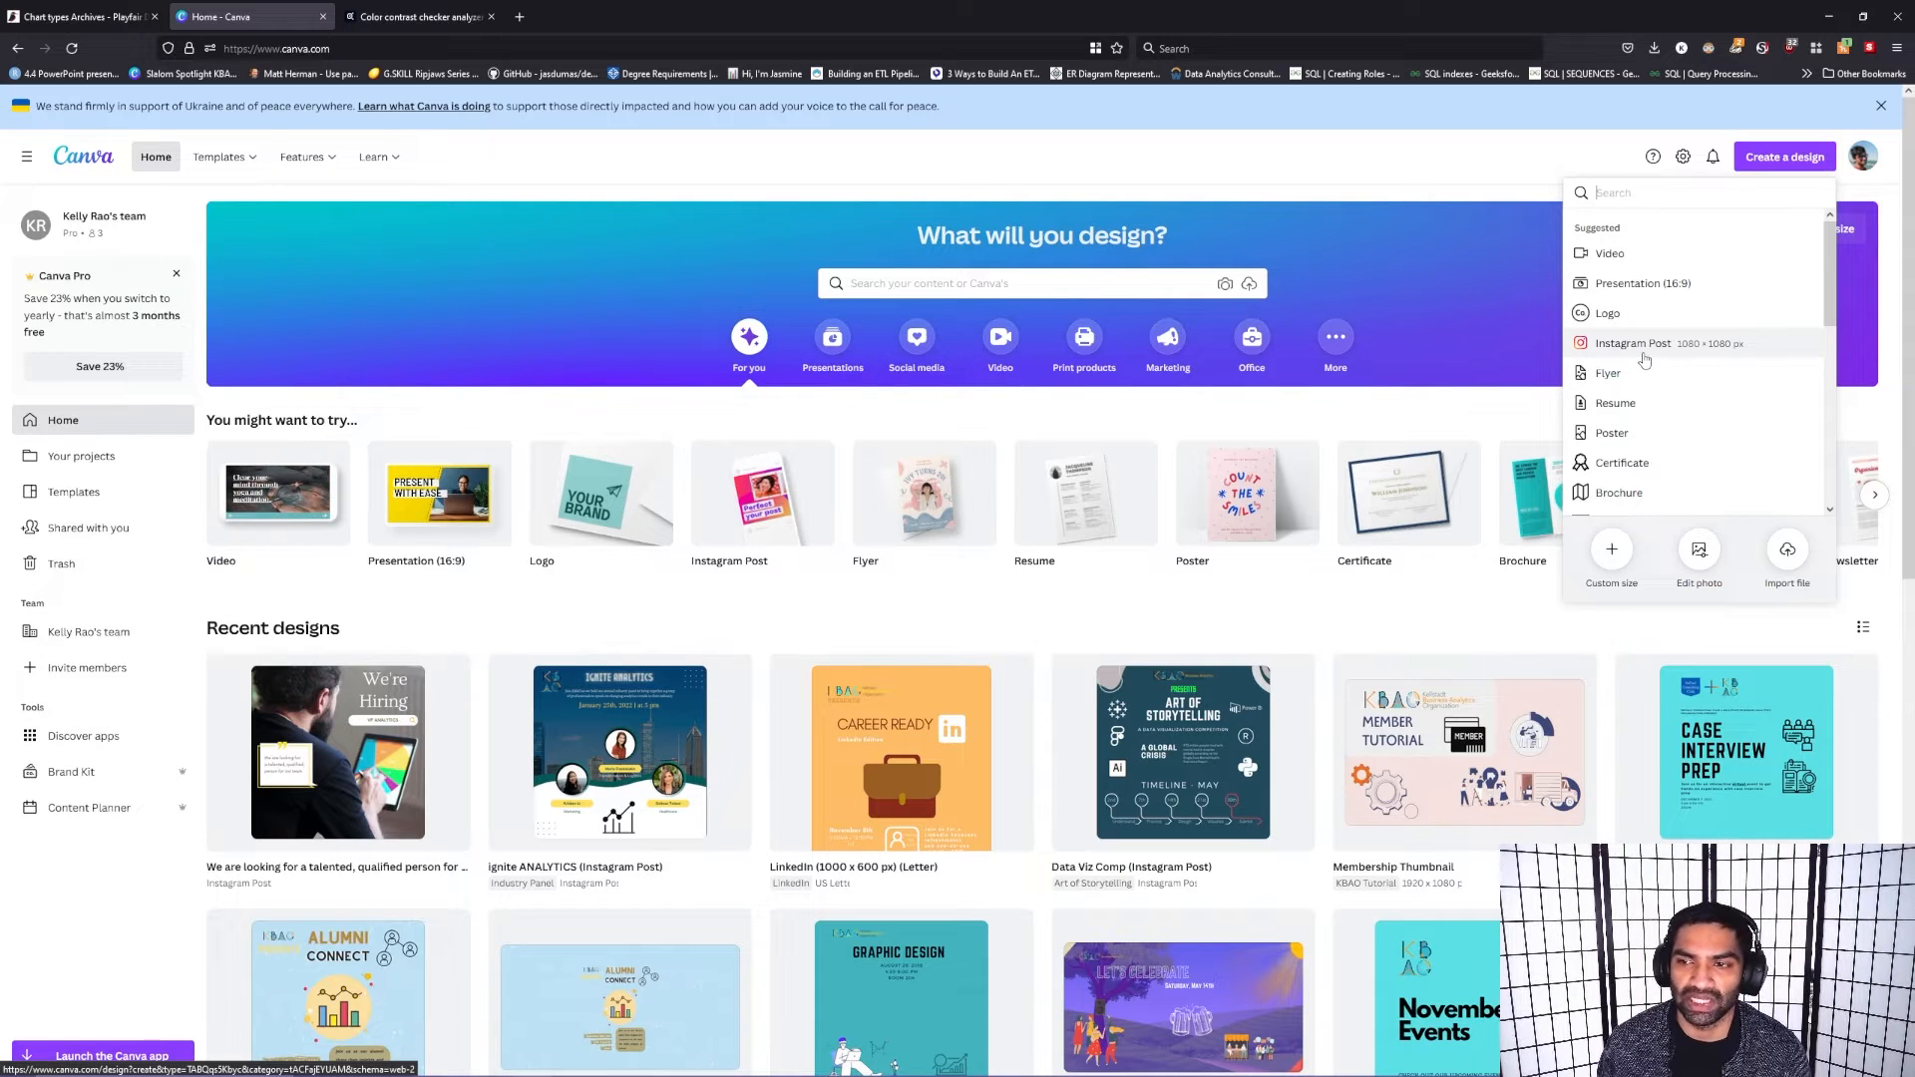
click(1644, 358)
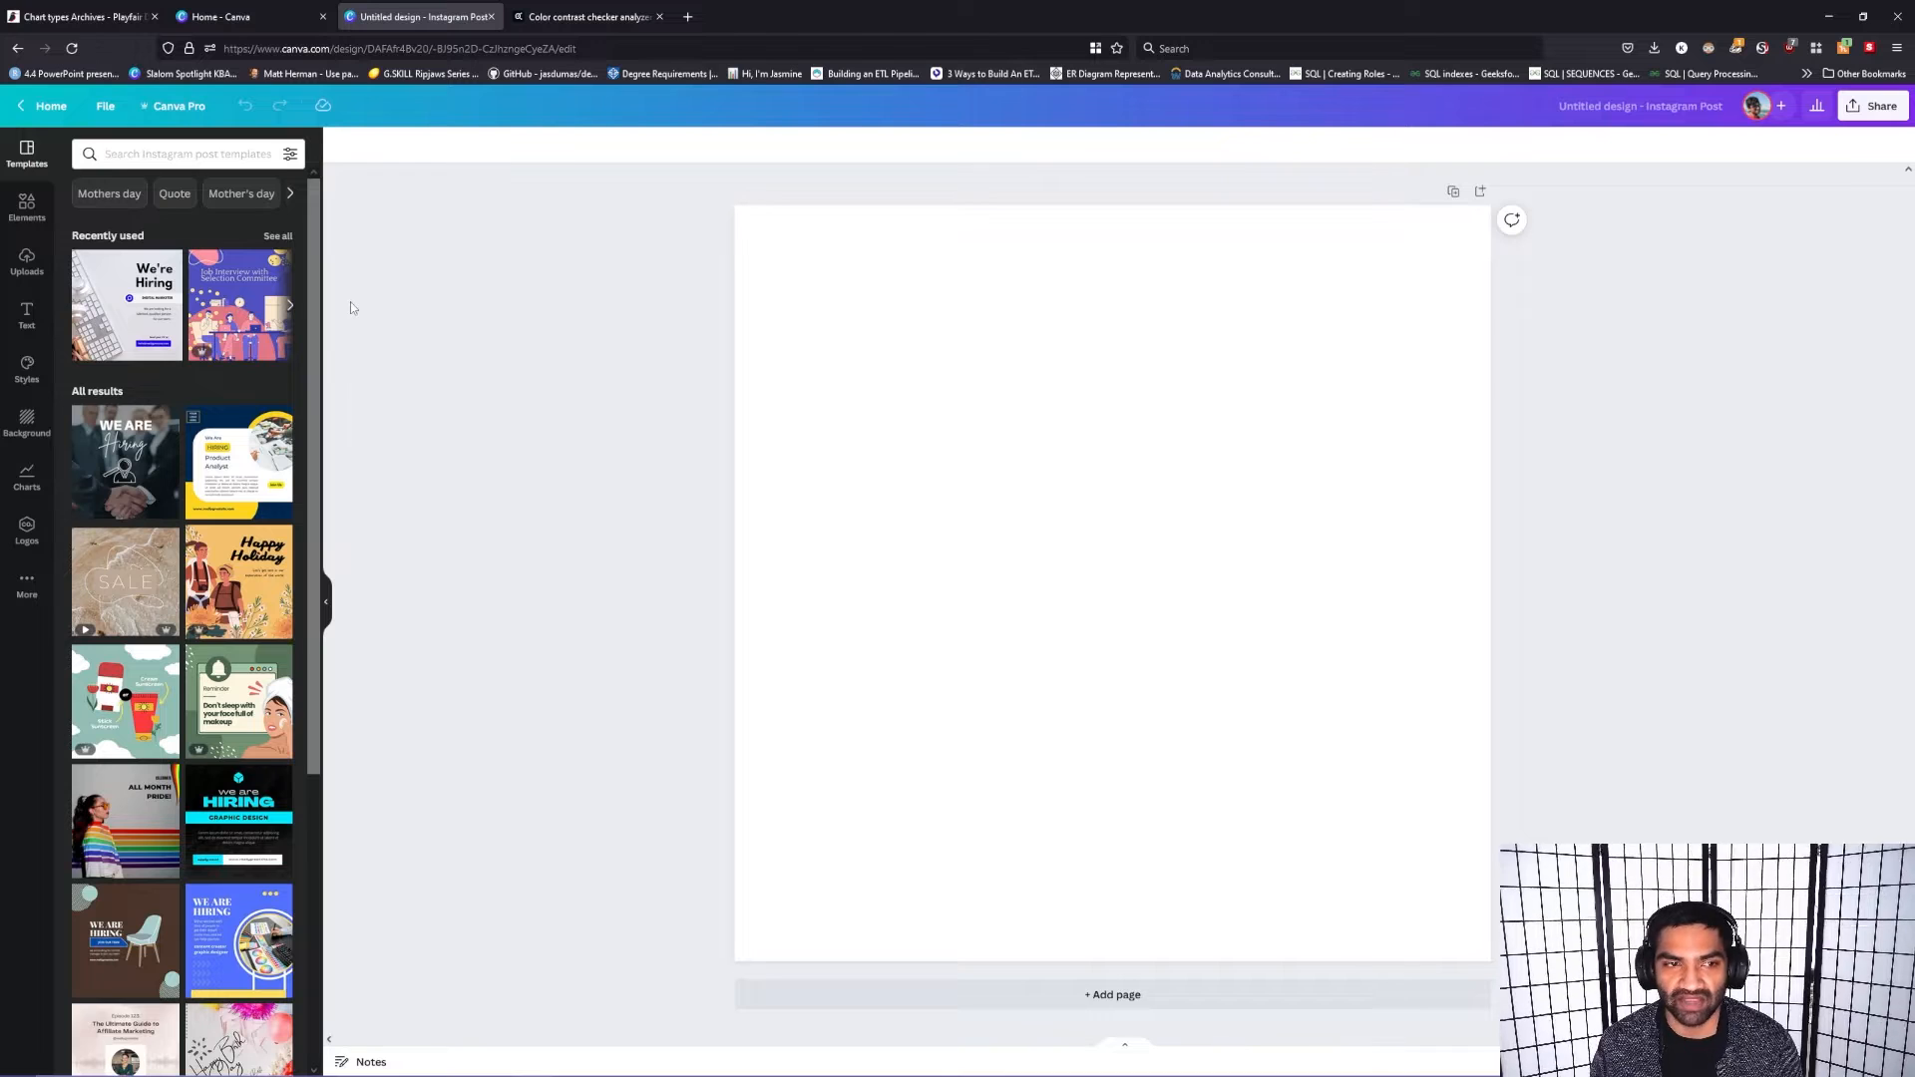
click(162, 361)
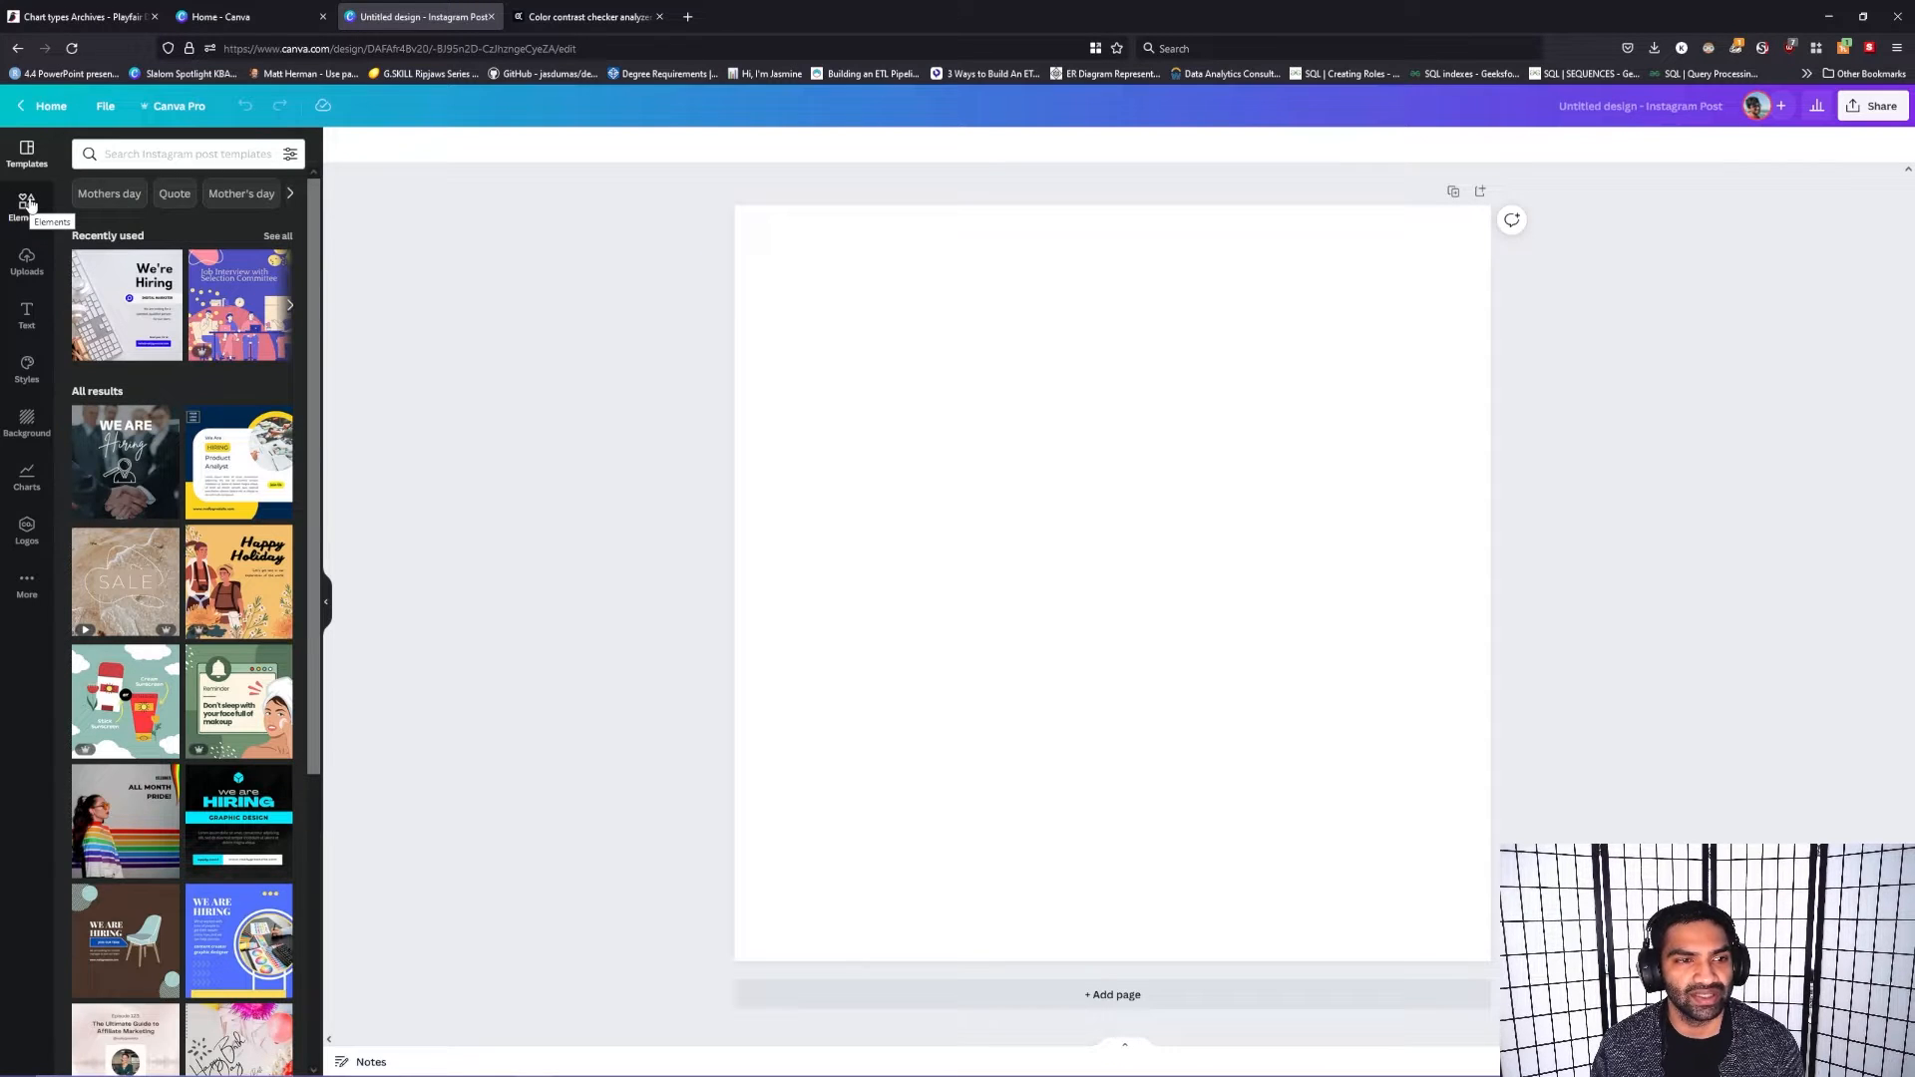
Step: Search the design elements for "networking"
click(28, 206)
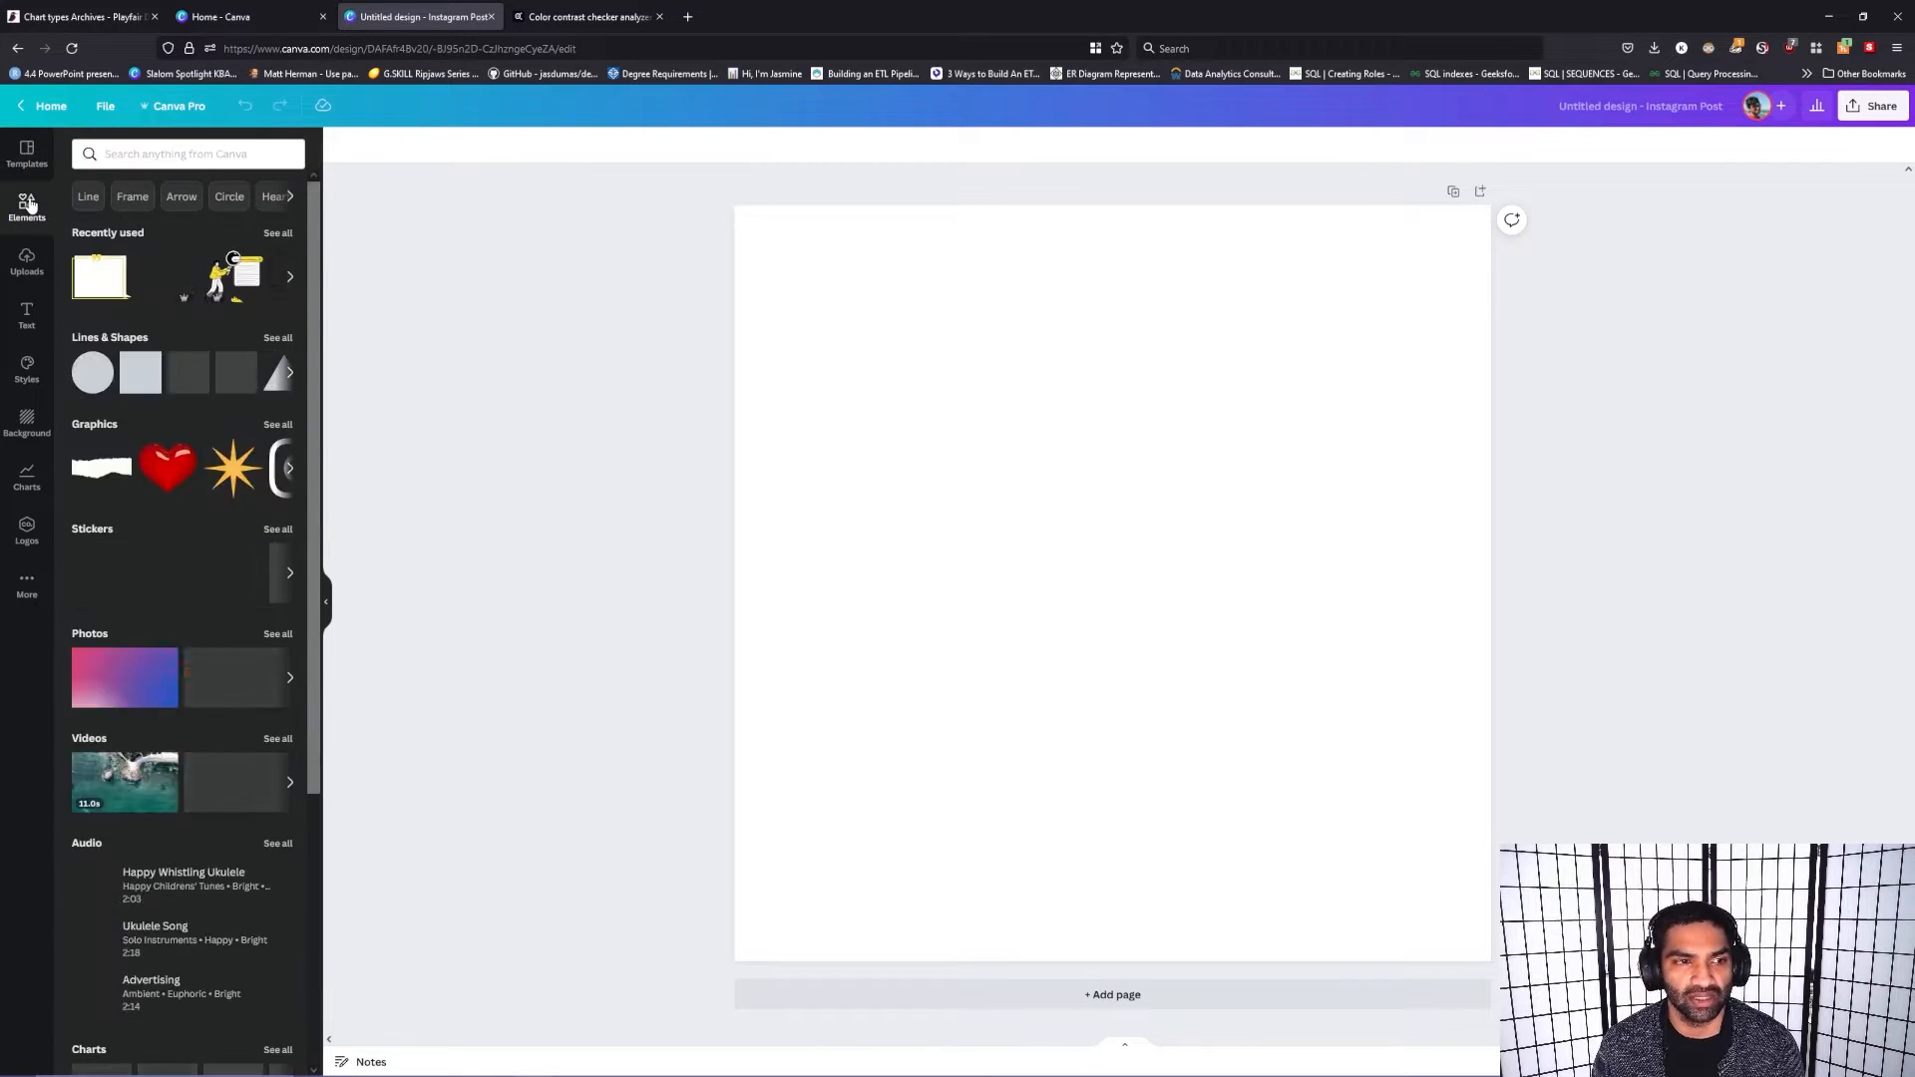
click(192, 157)
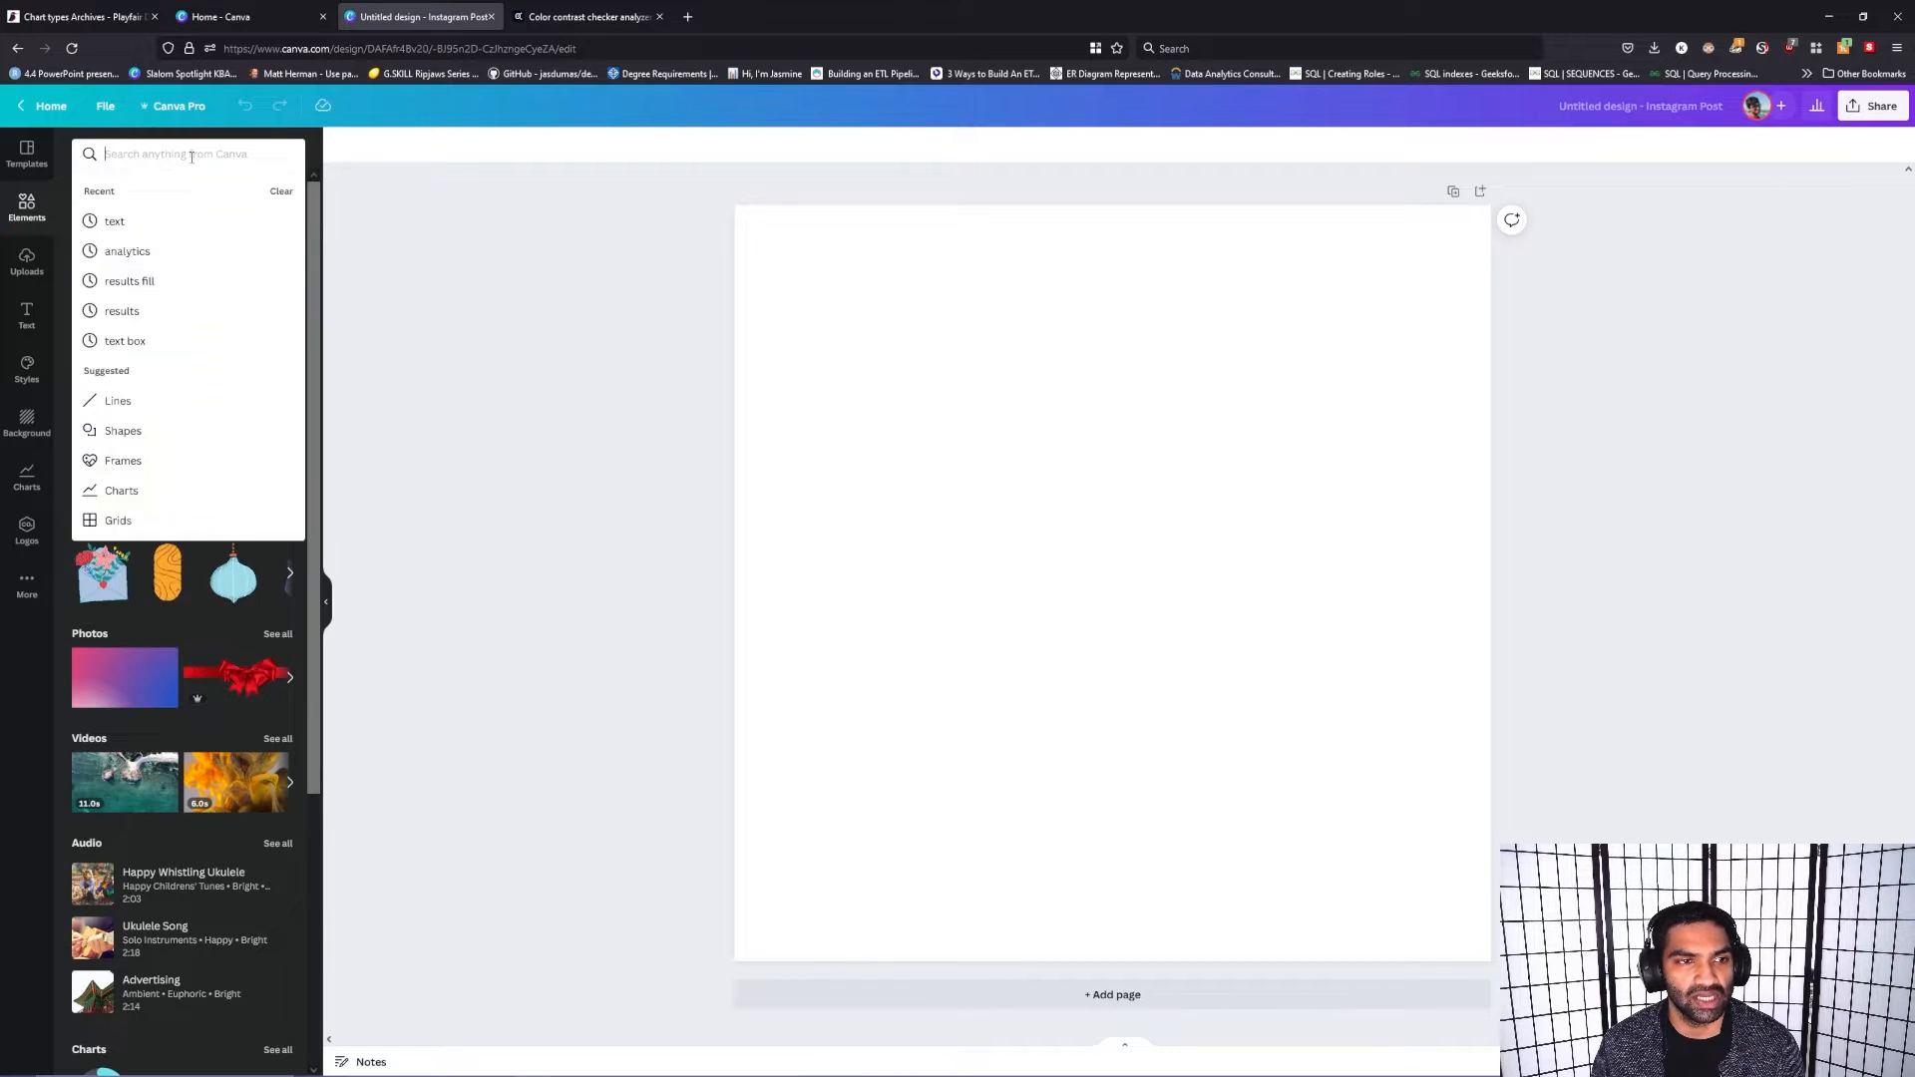
click(376, 231)
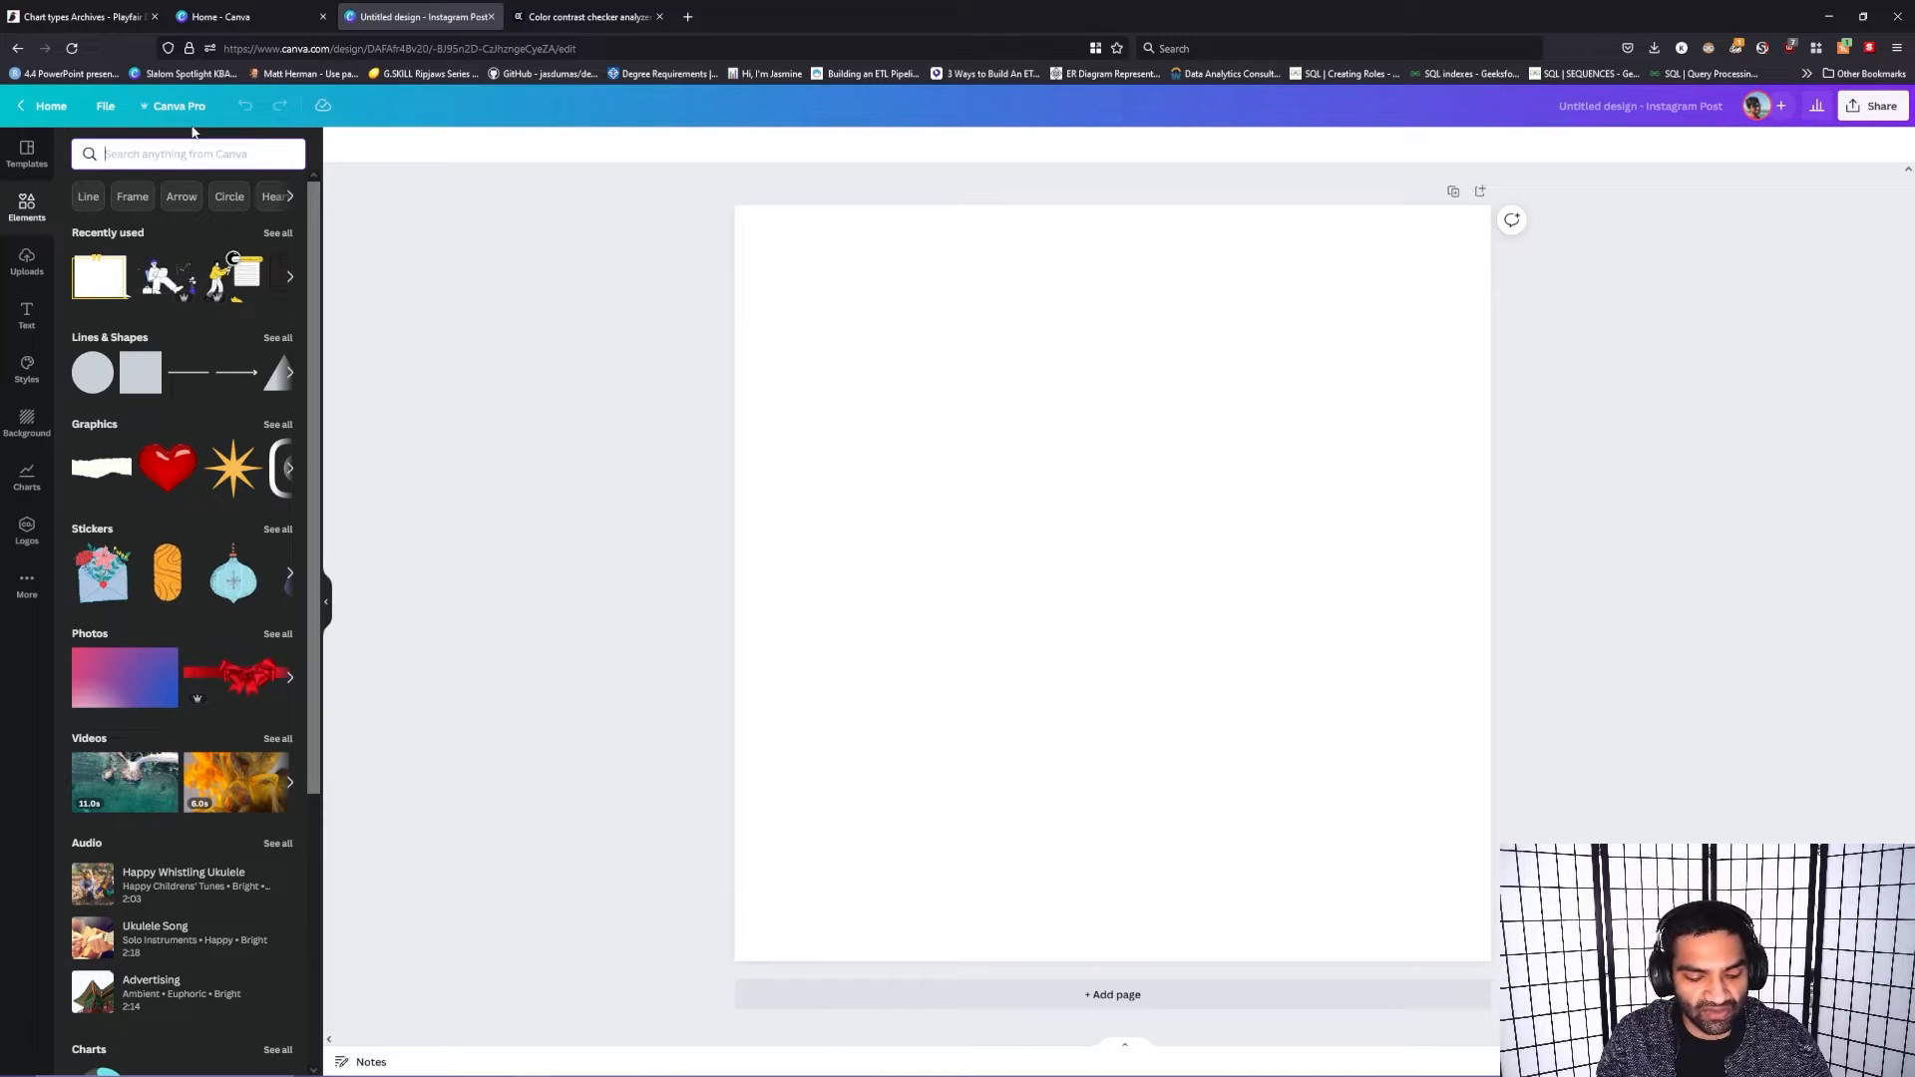
text(network)
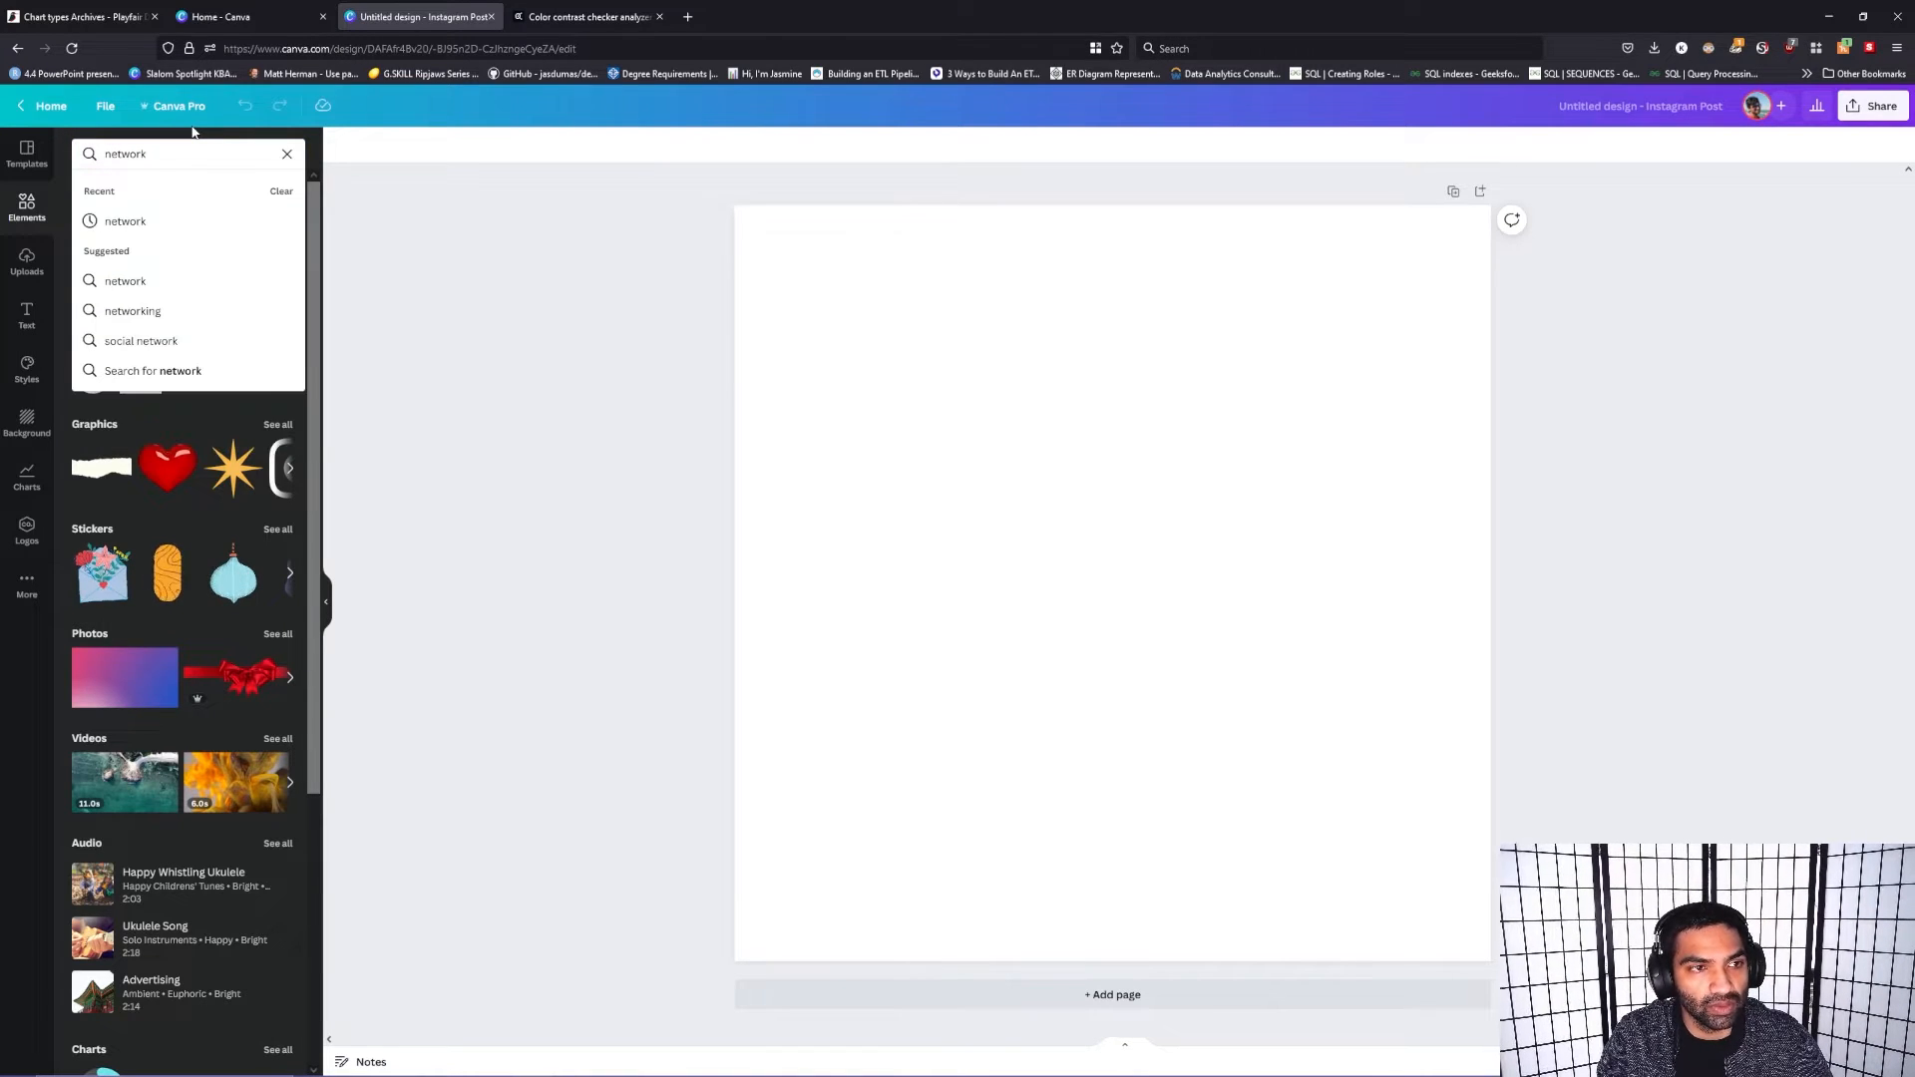
text(ing)
key(Return)
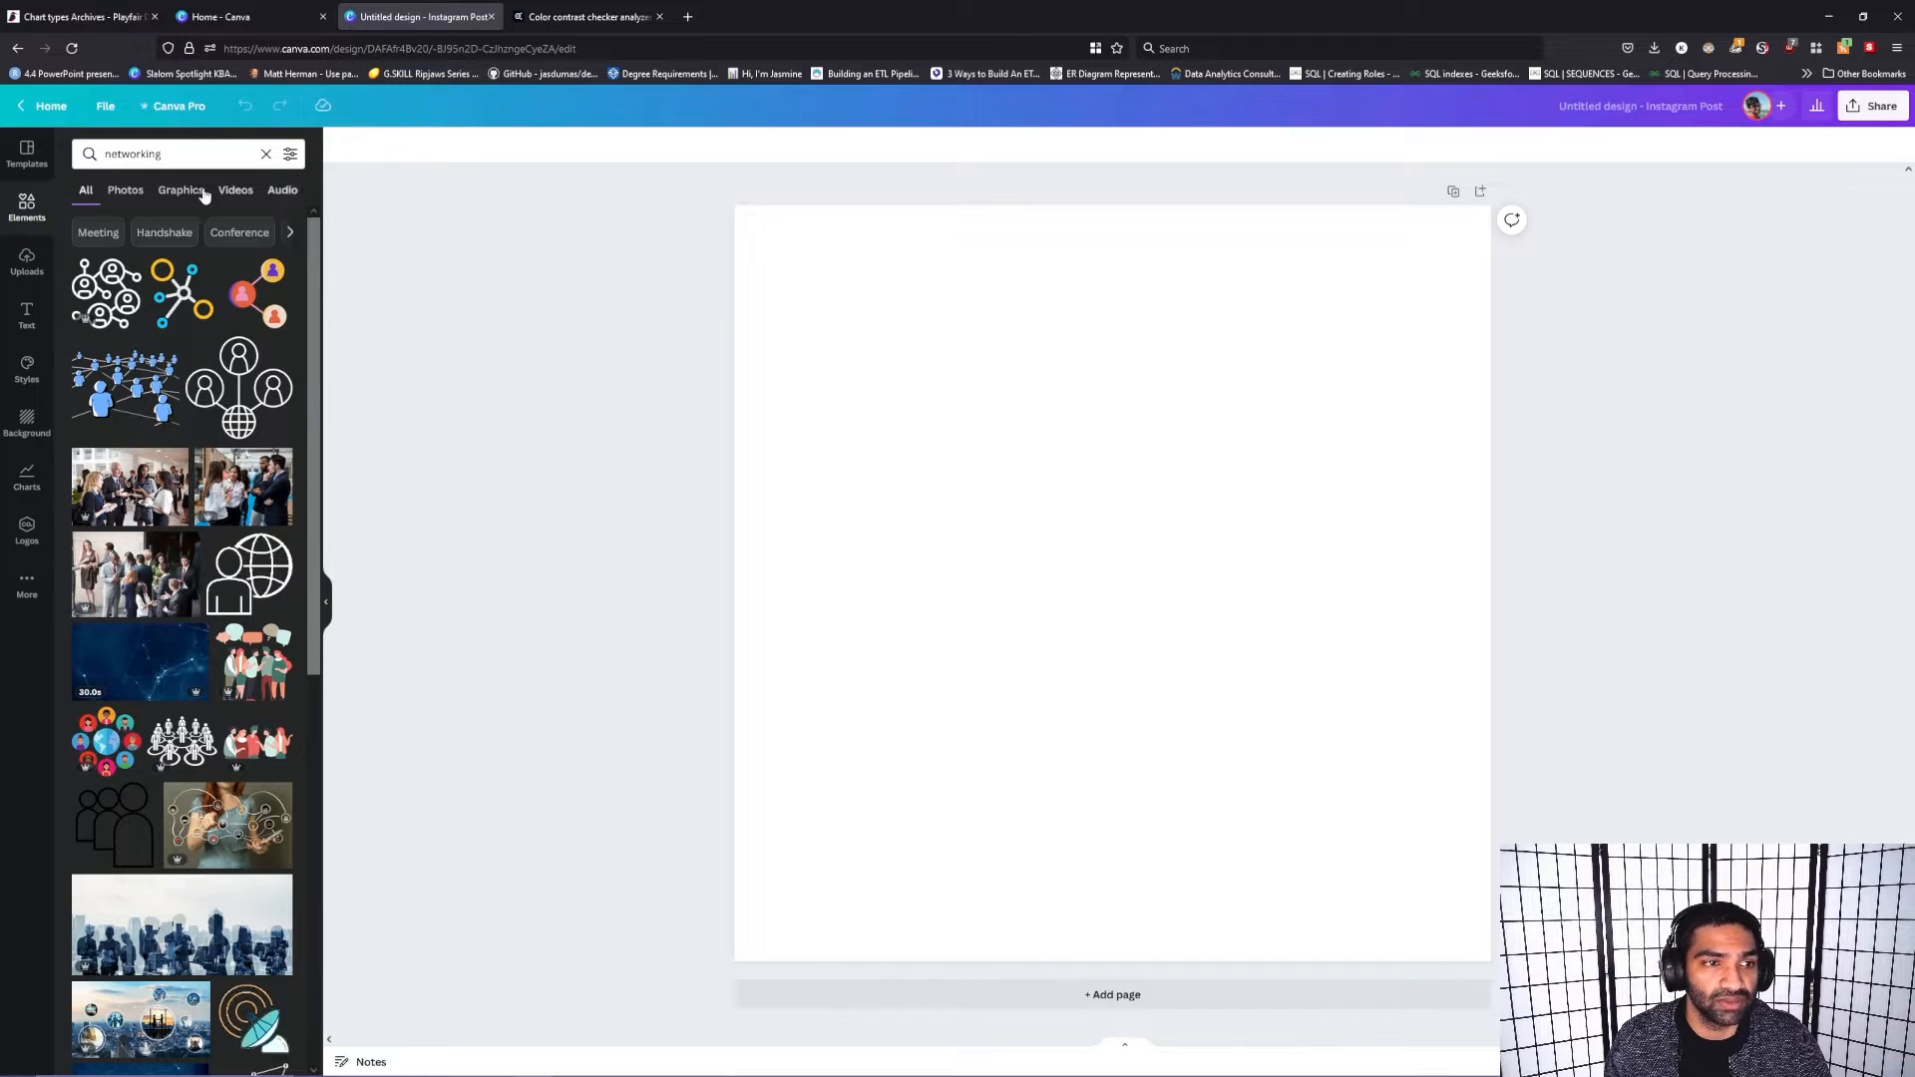
Step: Compare the photo, graphic, video and audio results for networking, ending on the photos
click(130, 192)
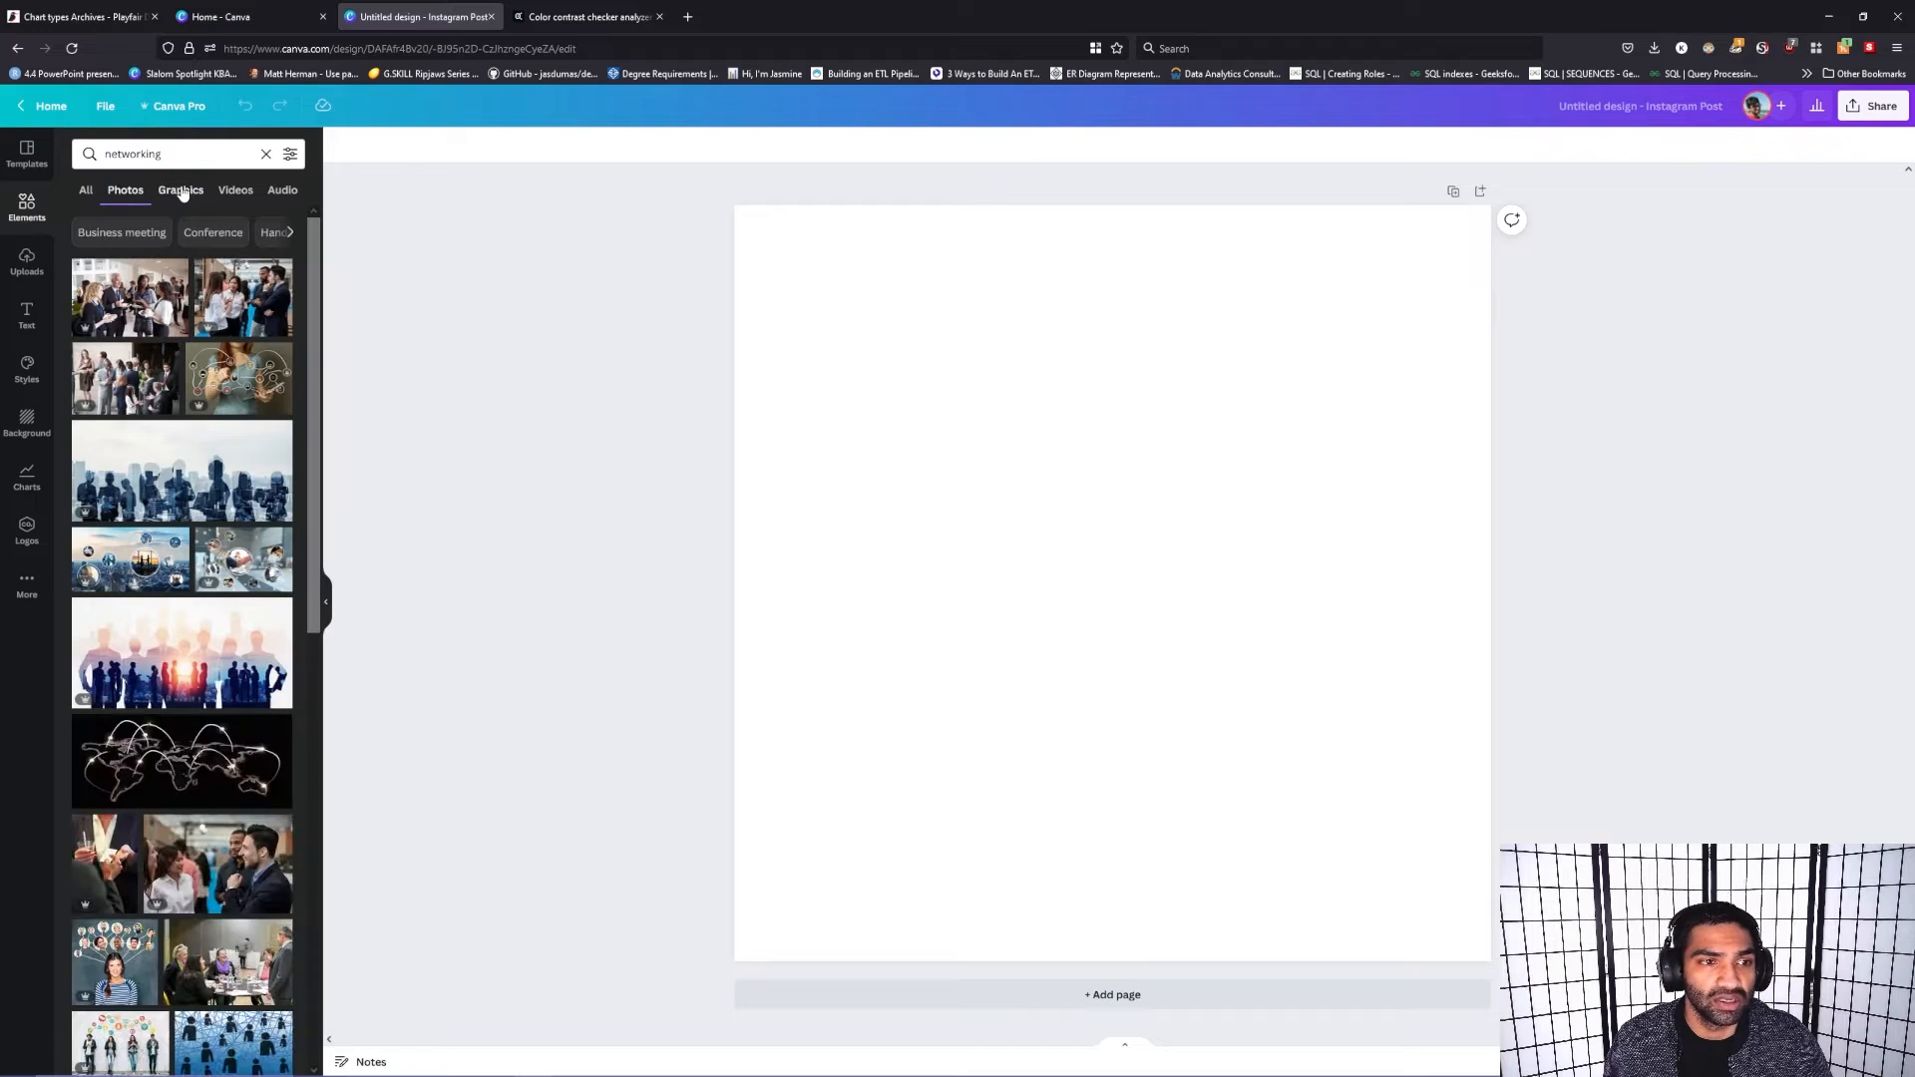
click(183, 192)
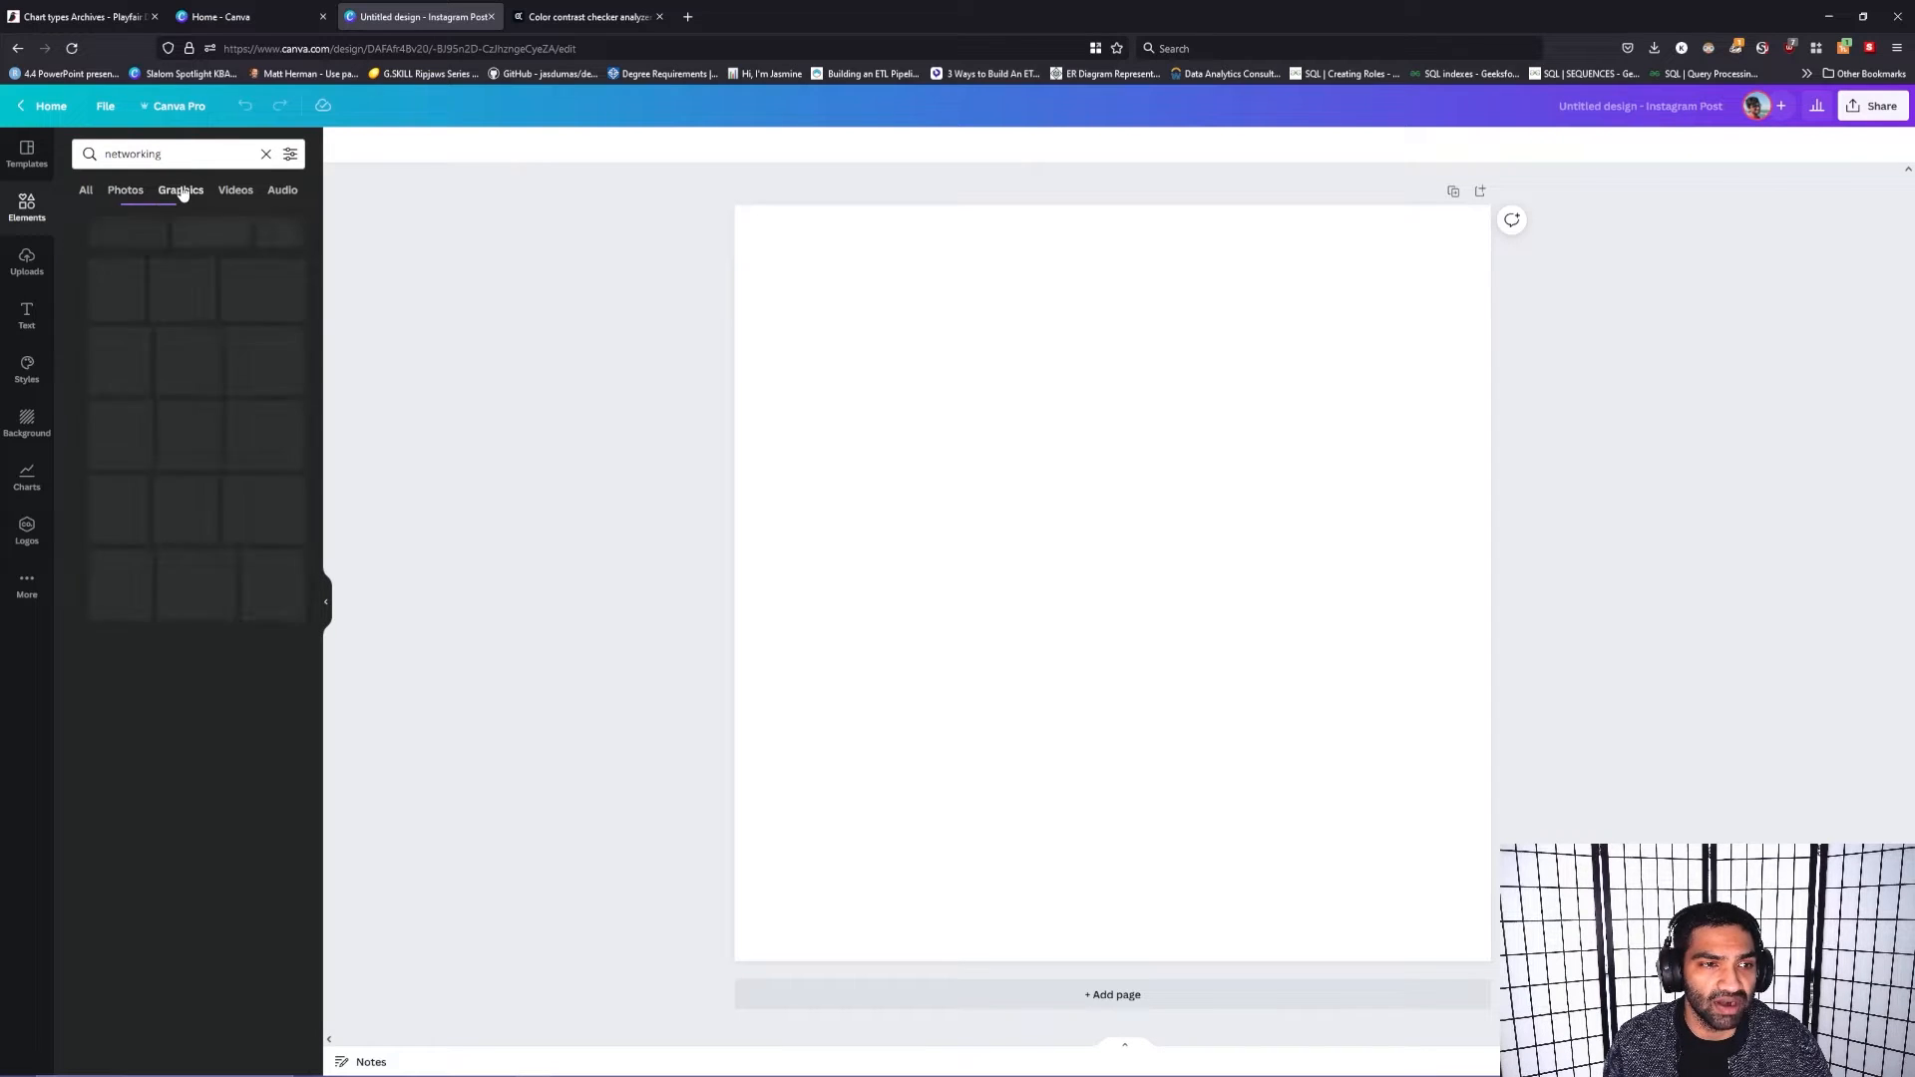
click(235, 196)
click(280, 199)
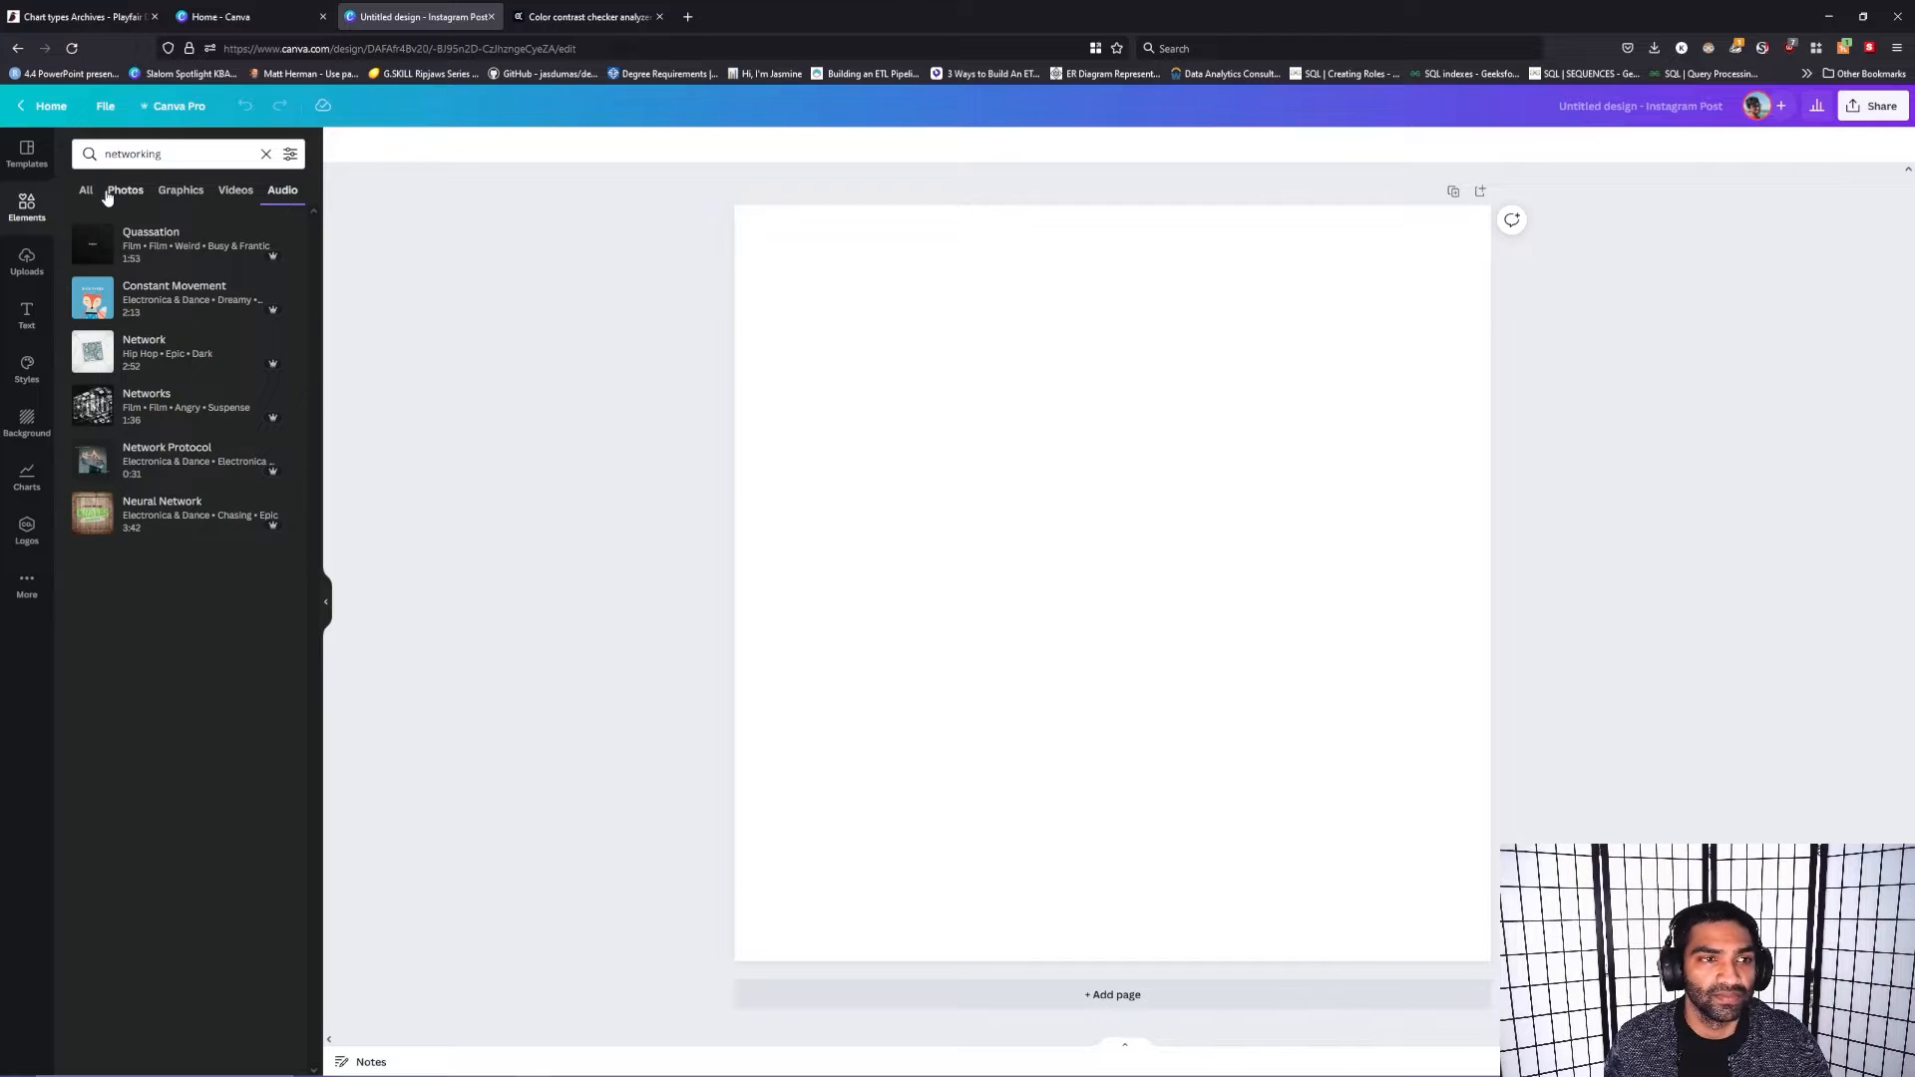
click(110, 196)
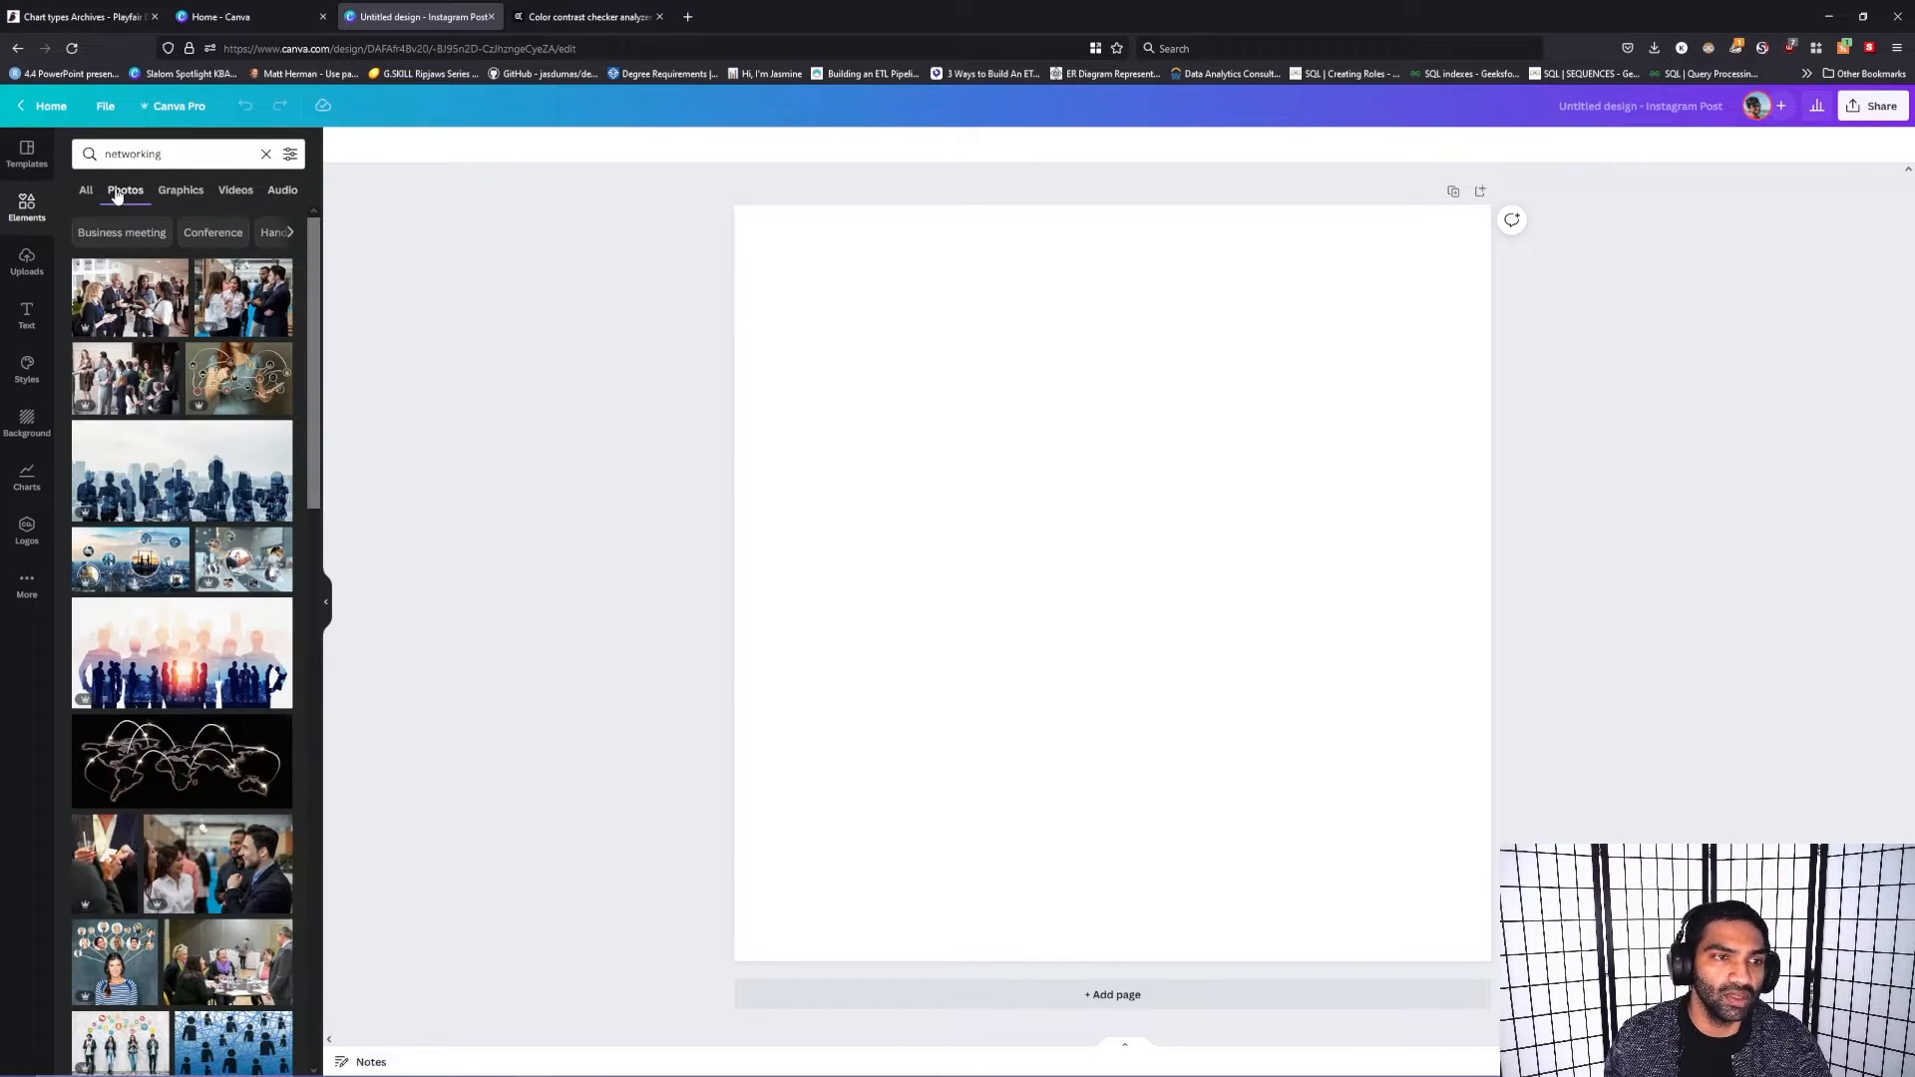
click(180, 189)
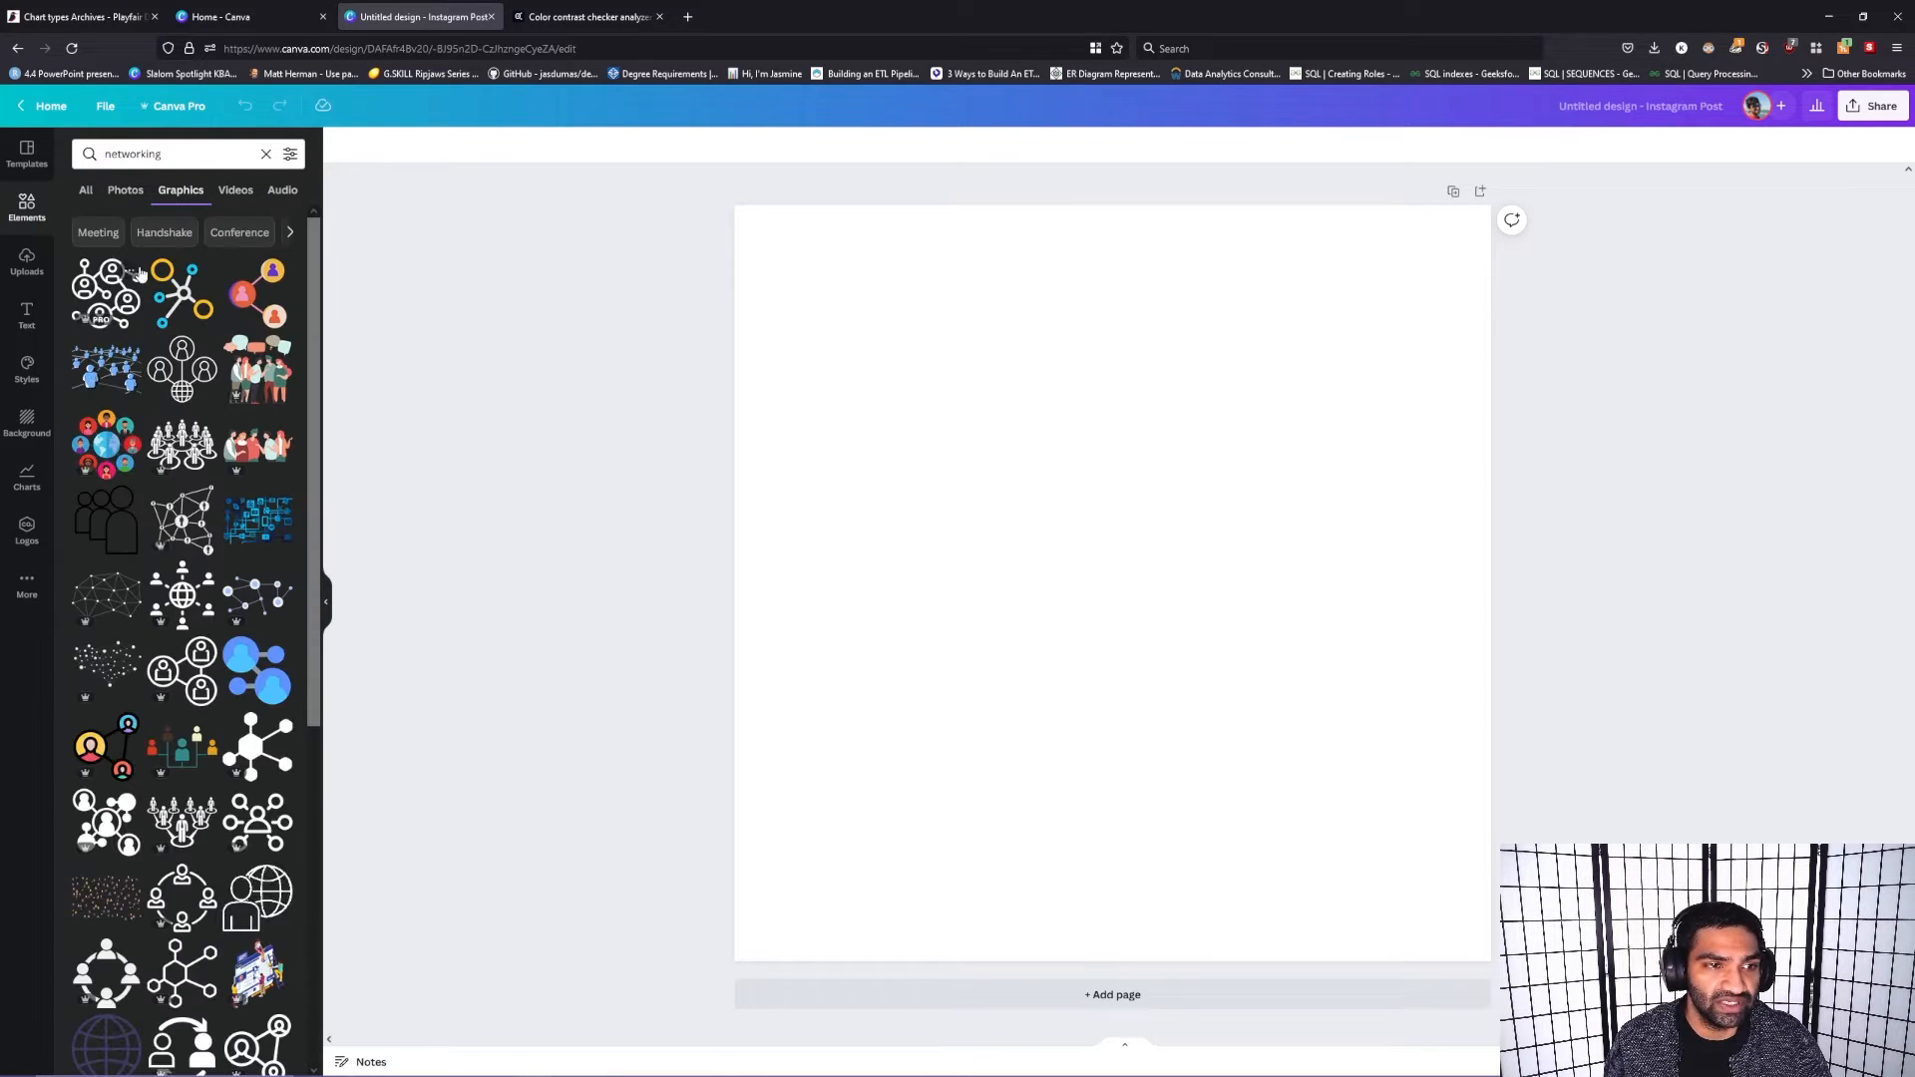
click(126, 195)
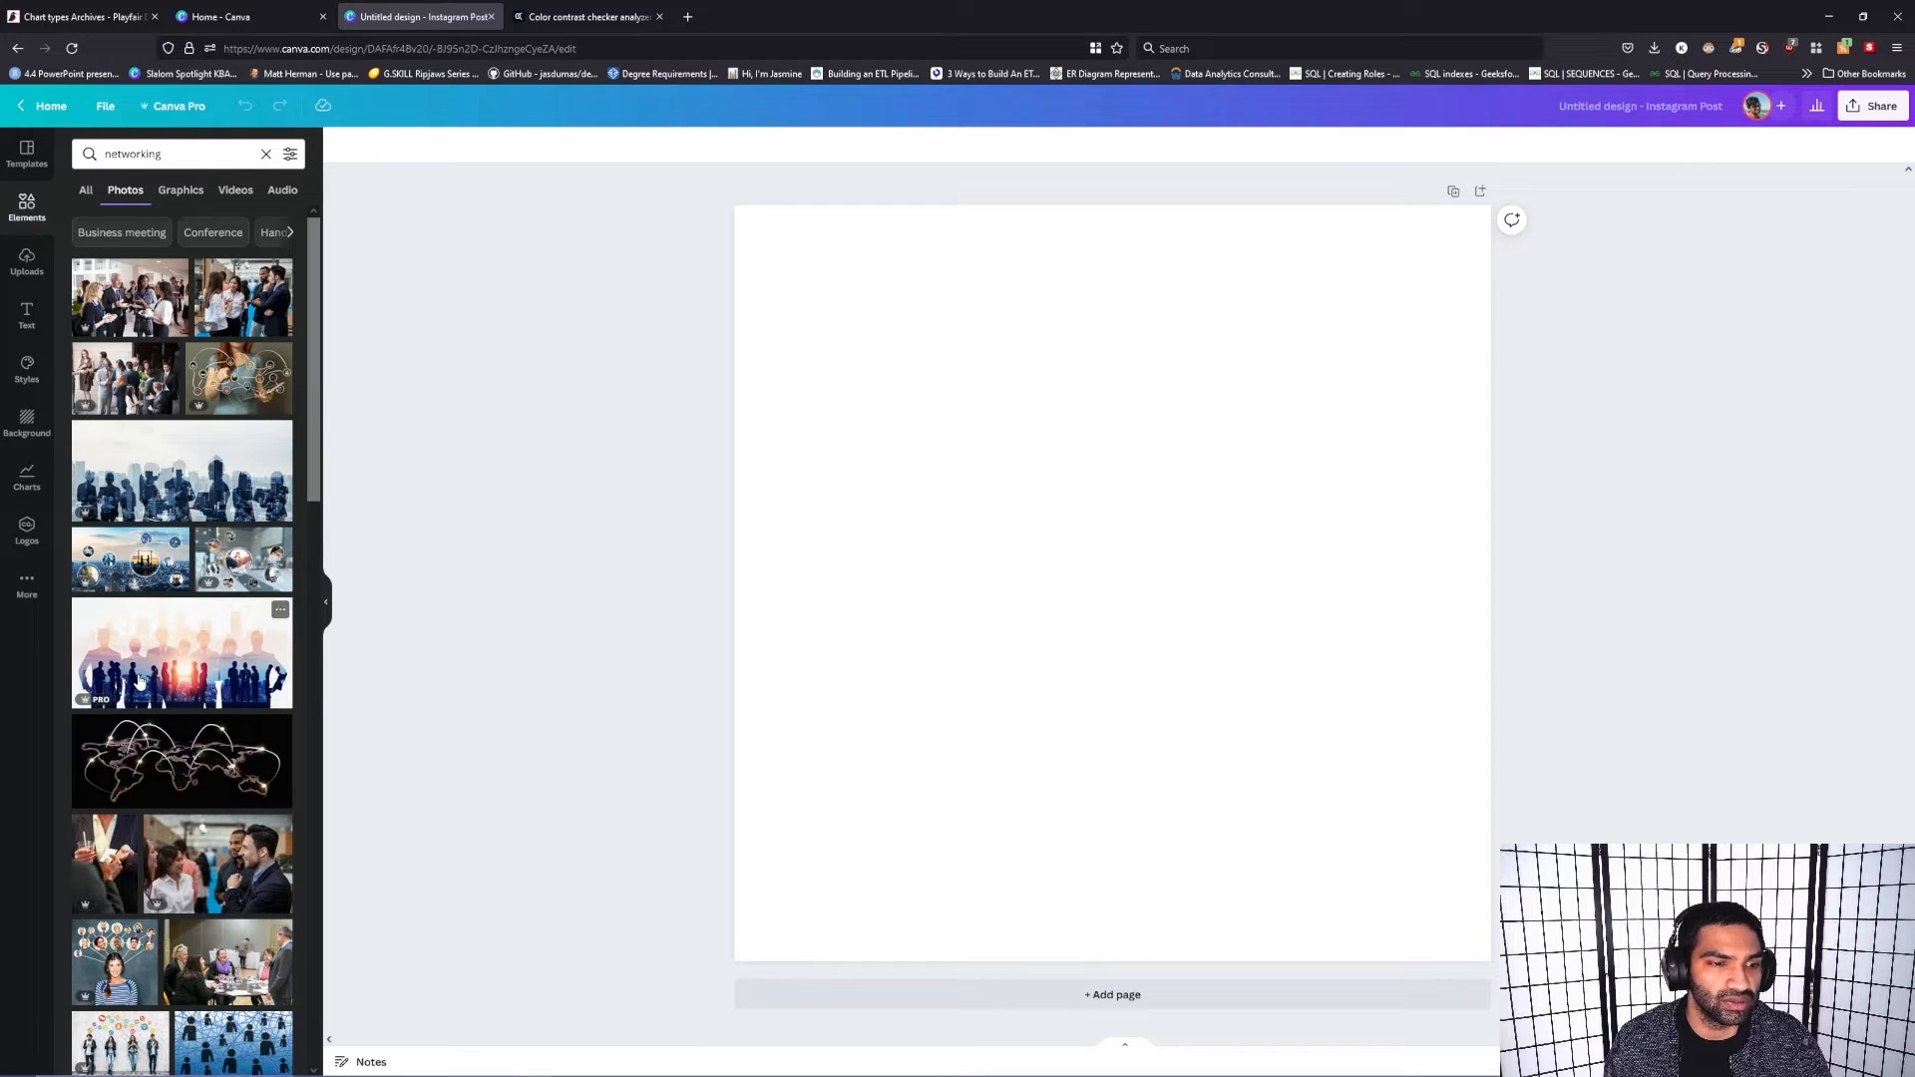
Step: Set the photo of business silhouettes shaking hands as the page background and reduce its transparency value to 30
drag(157, 658, 846, 262)
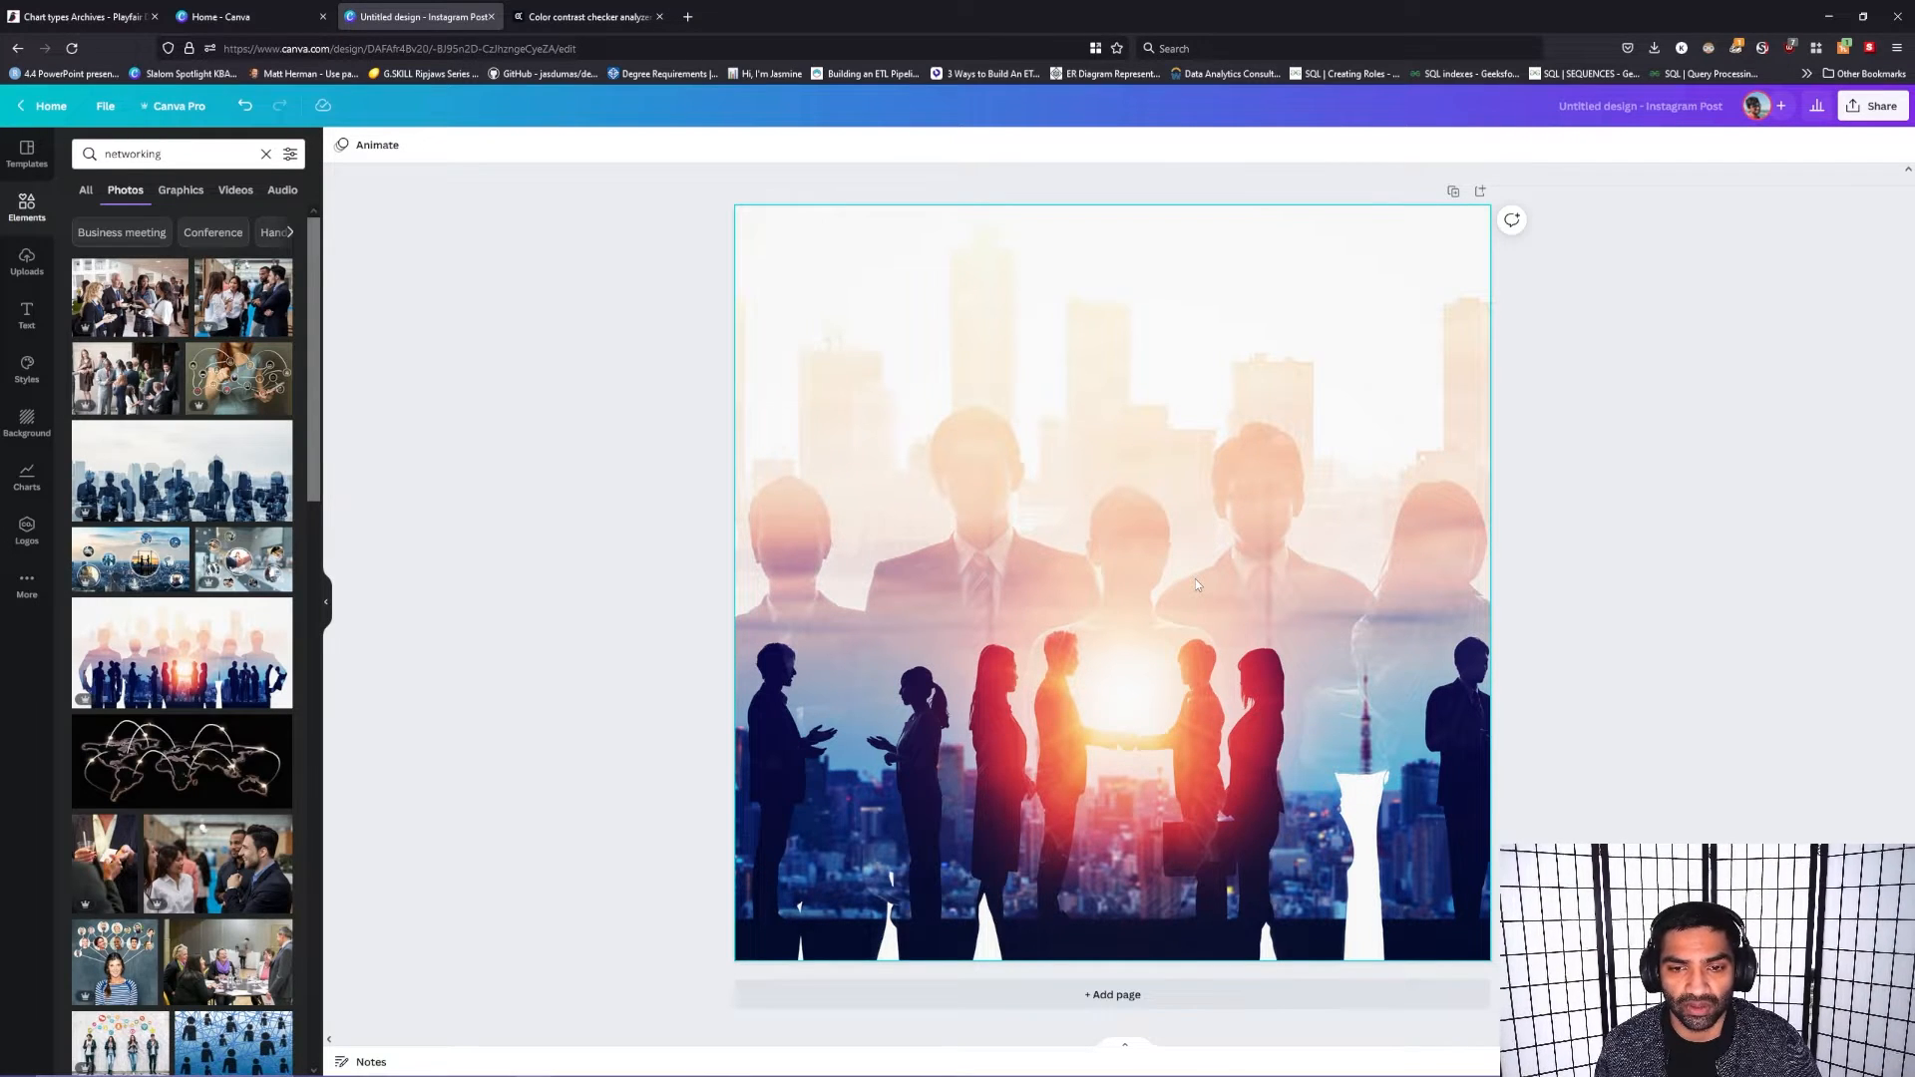
click(1412, 340)
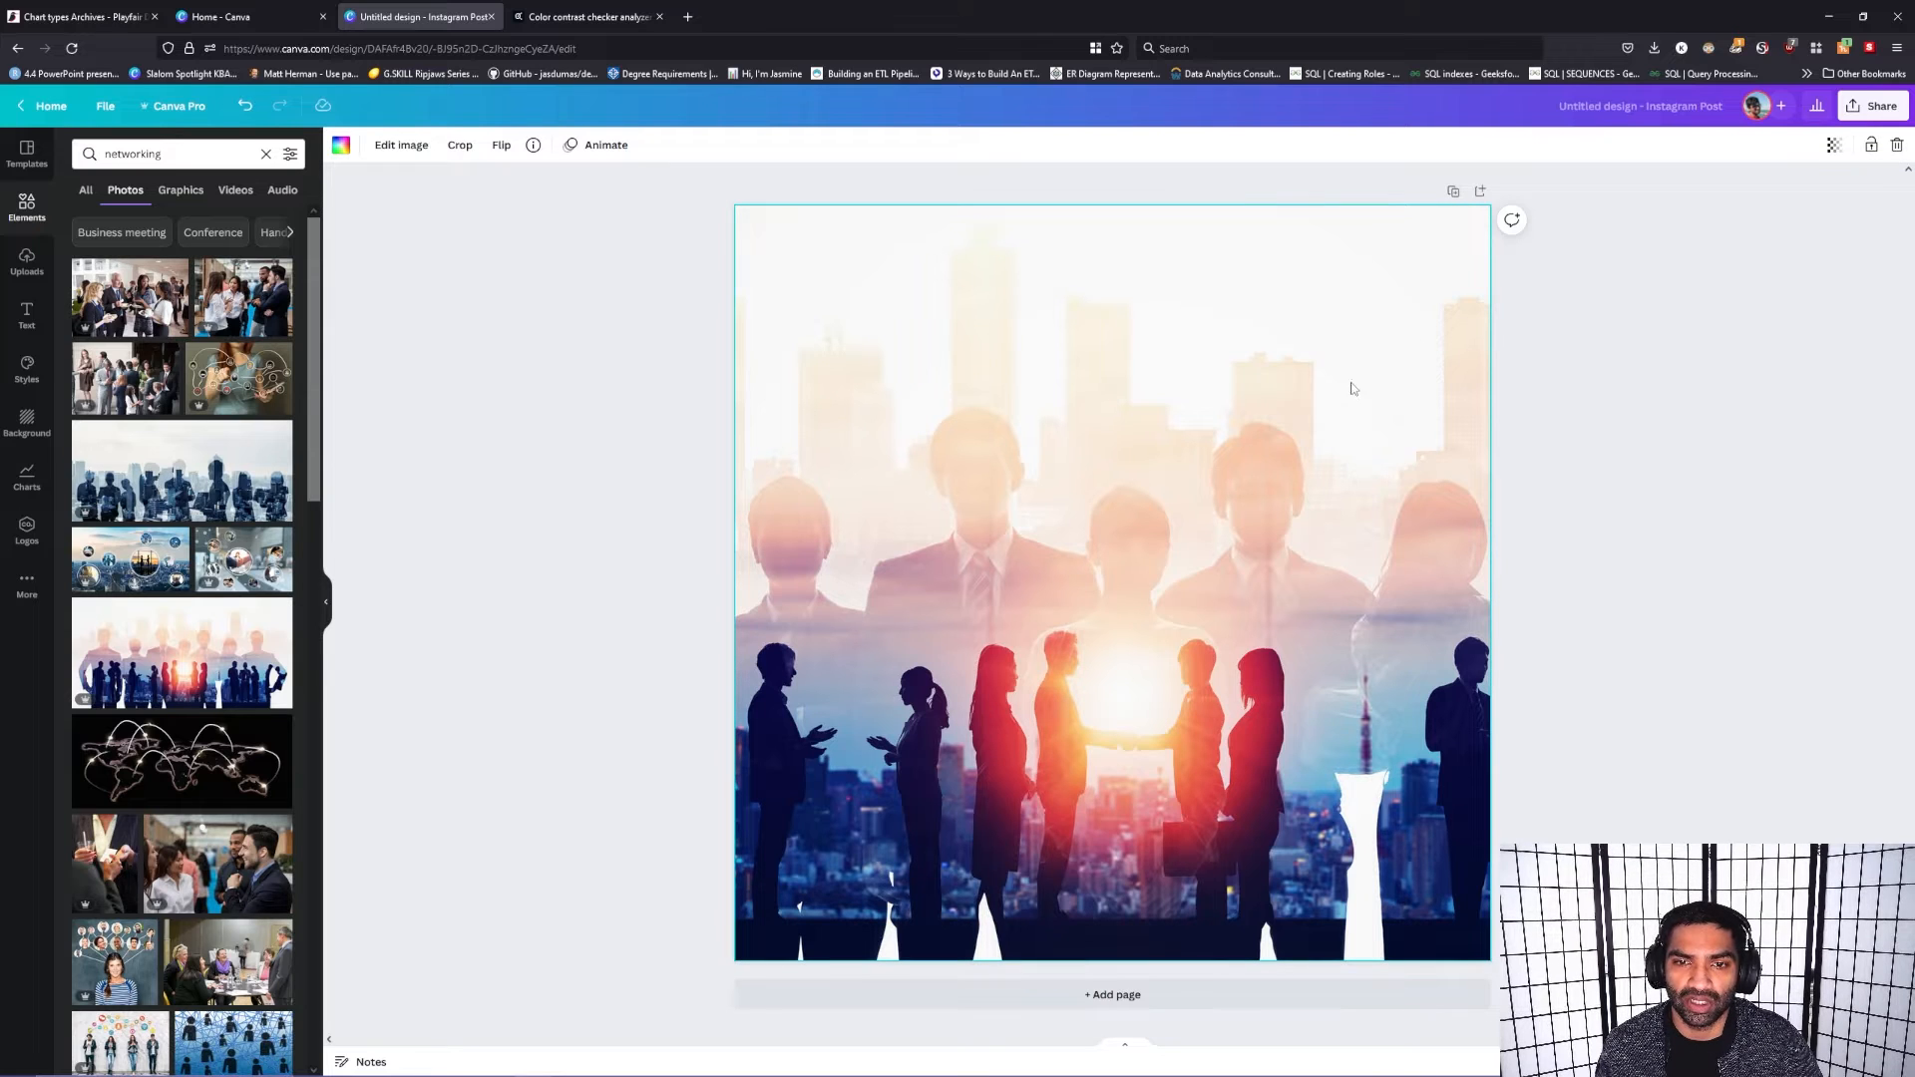
click(1831, 147)
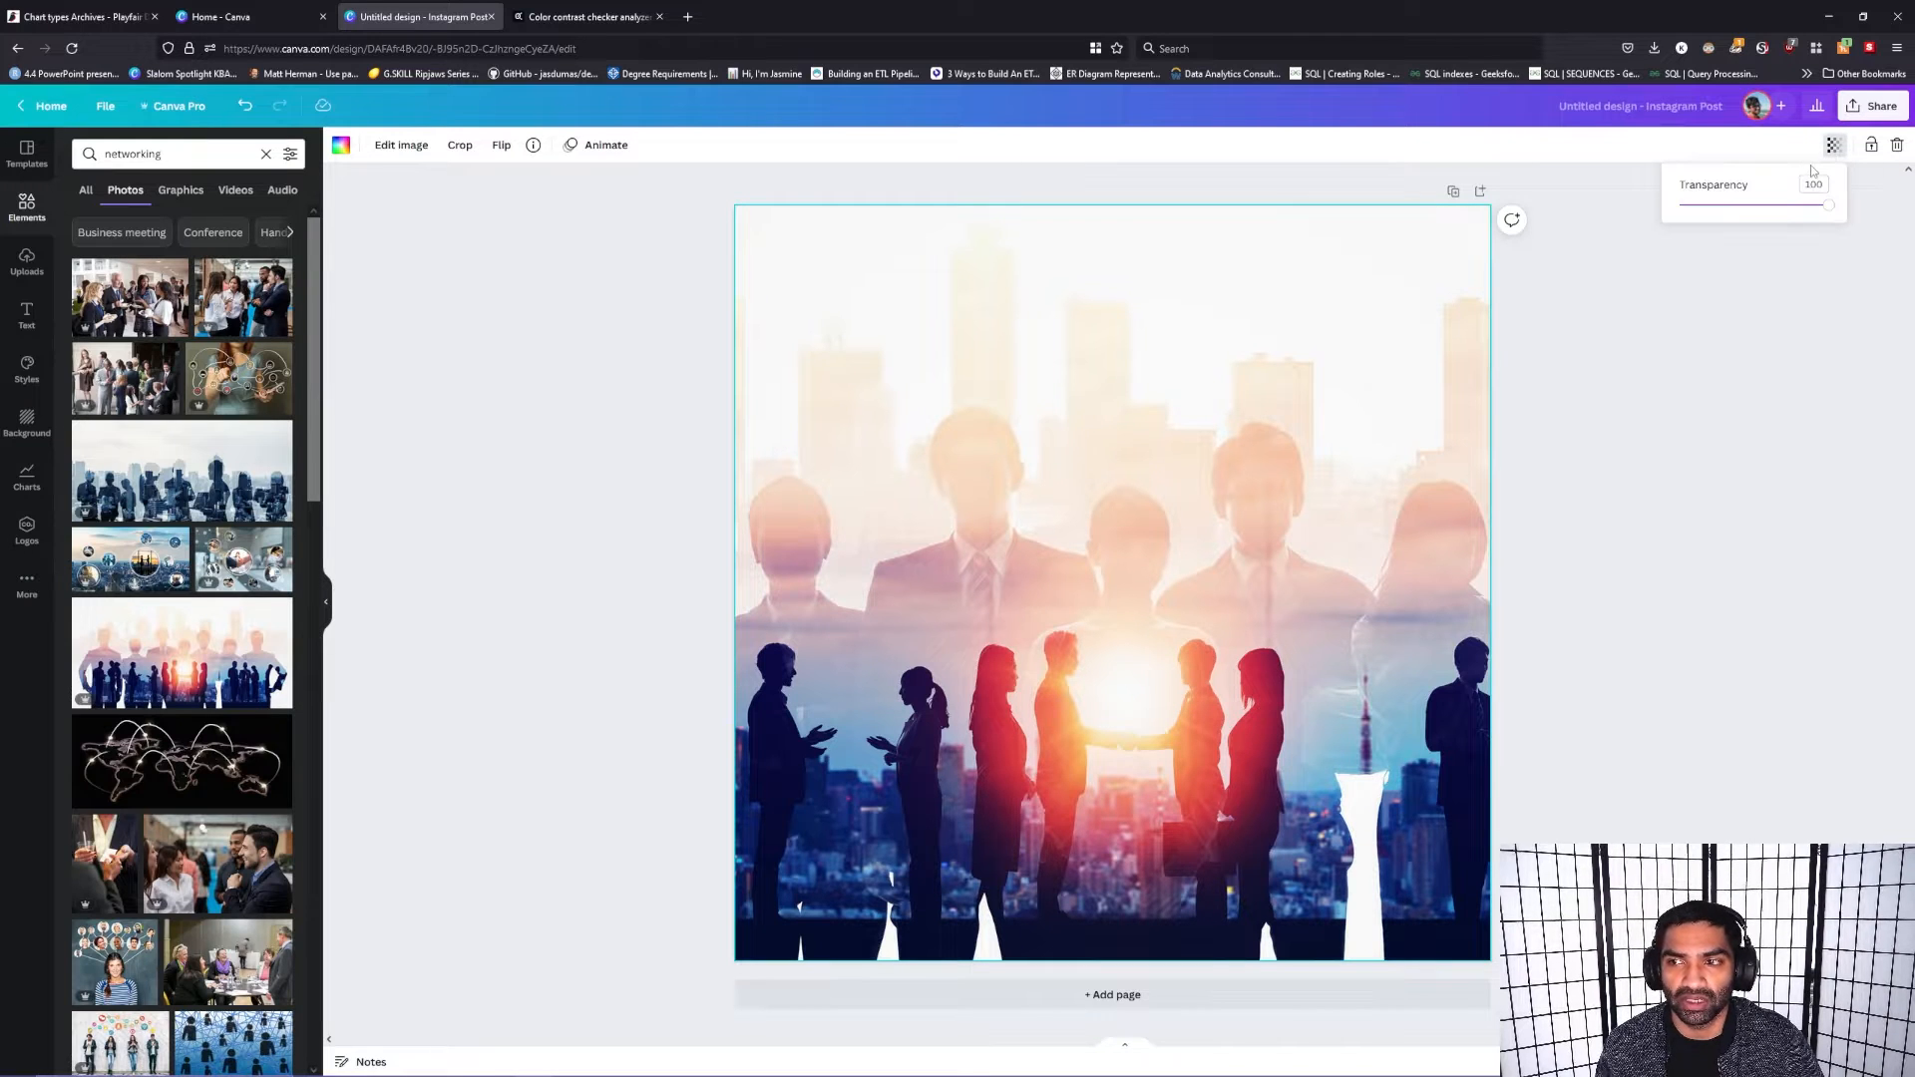
drag(1824, 213, 1719, 224)
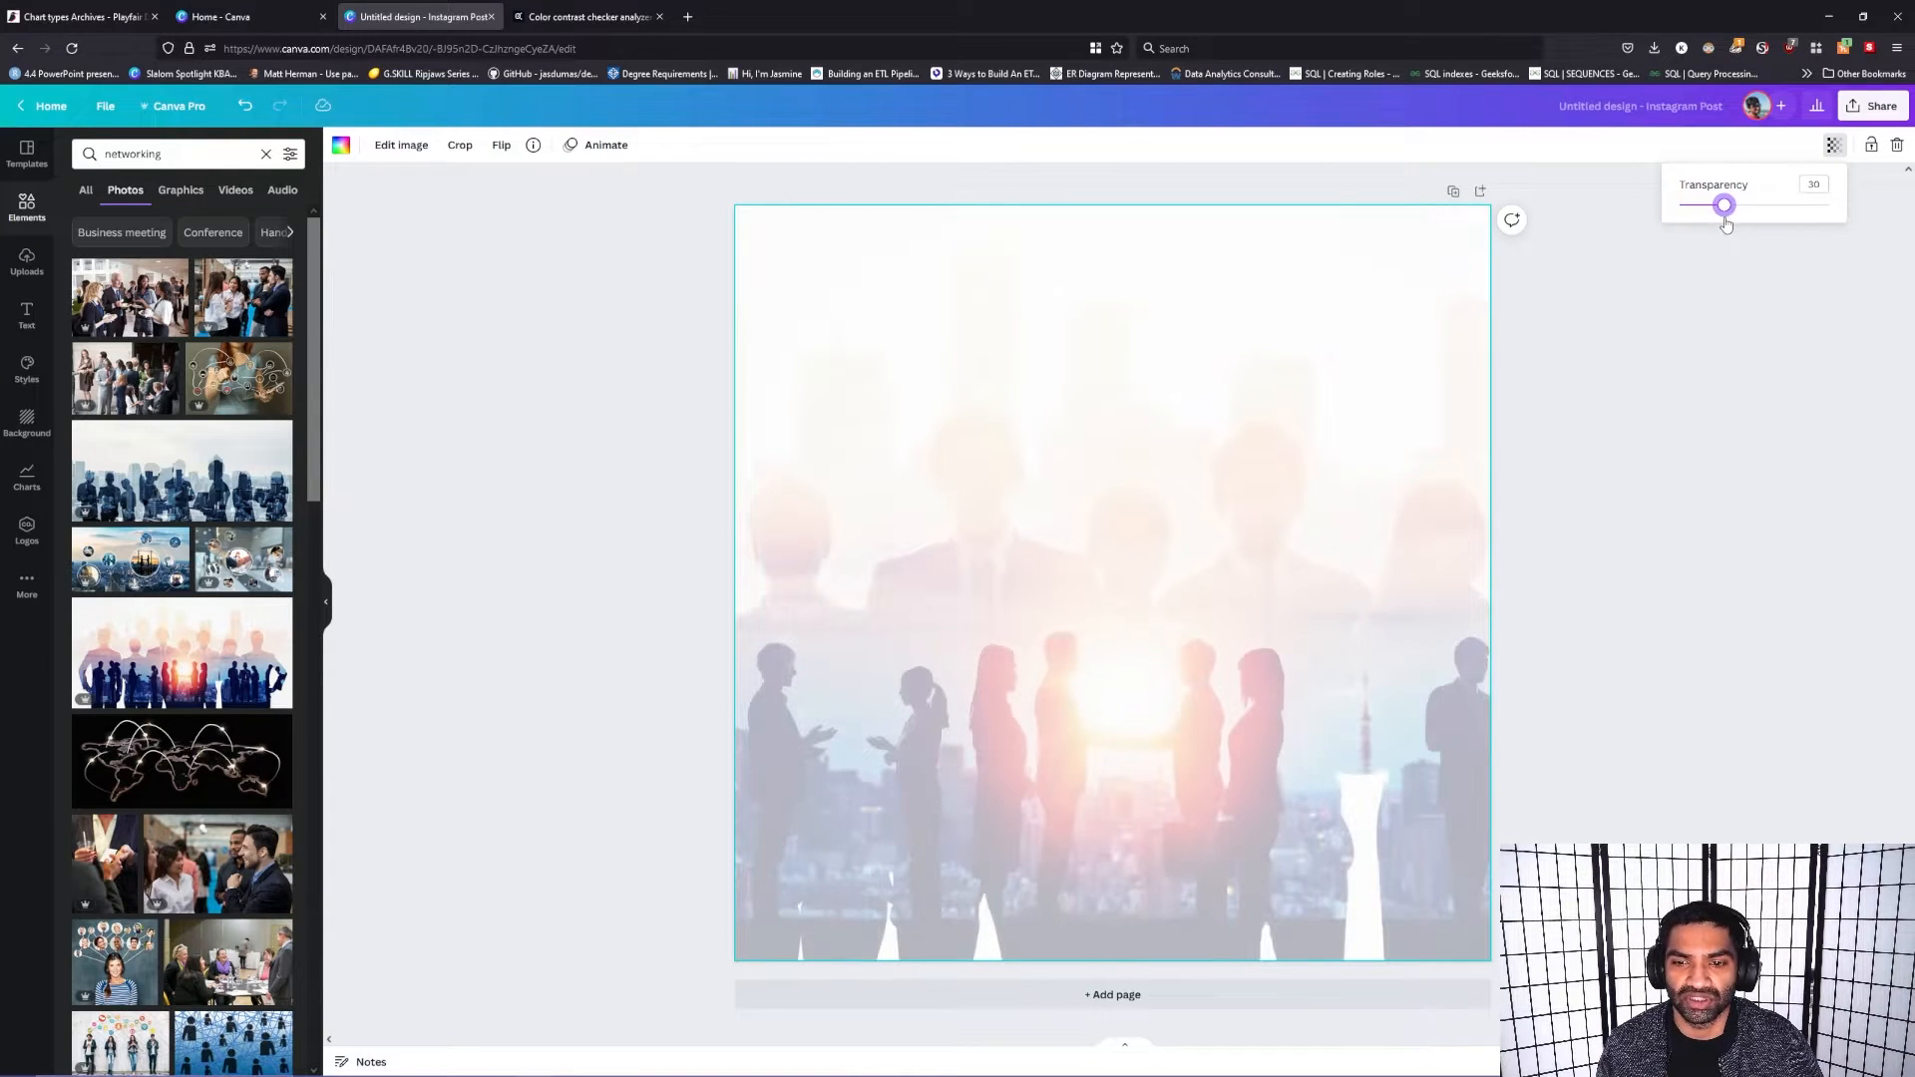
click(1738, 552)
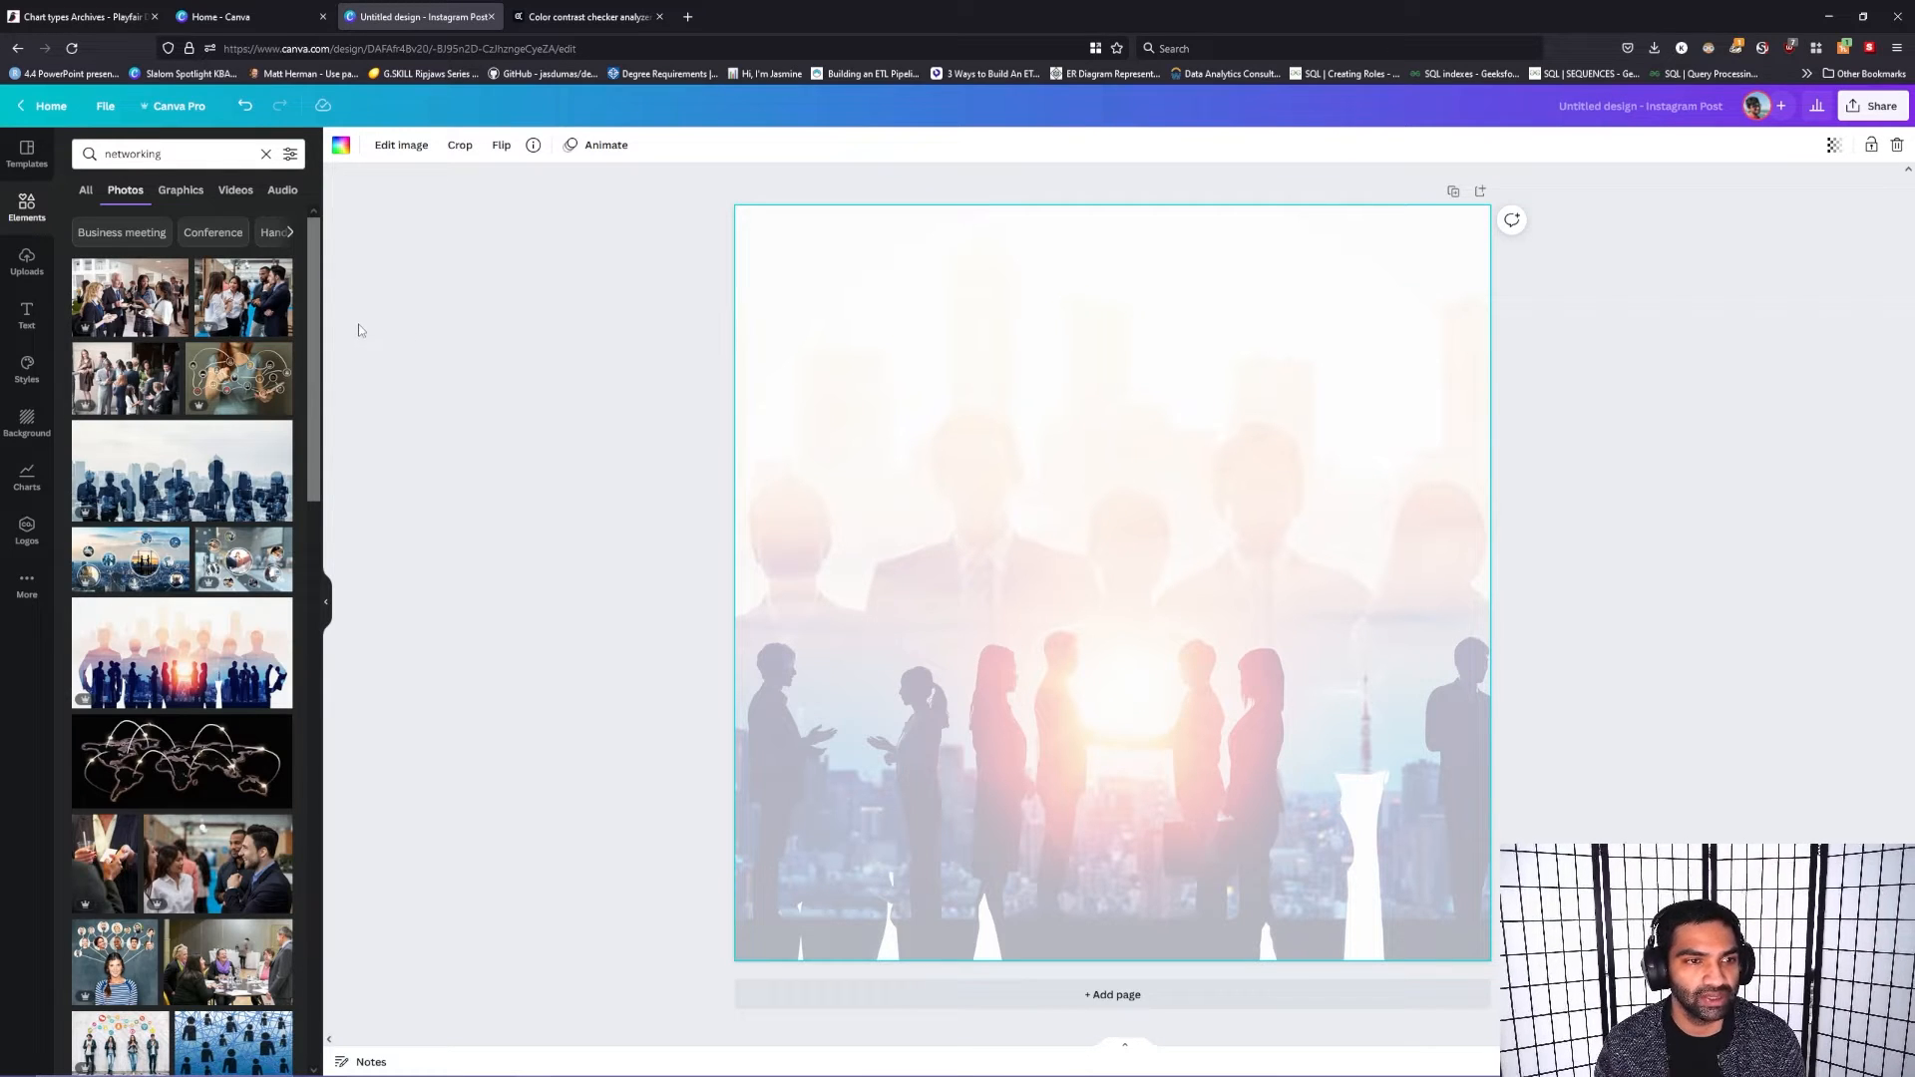
mouse_move(317, 305)
mouse_down()
mouse_move(315, 349)
mouse_move(321, 290)
mouse_up()
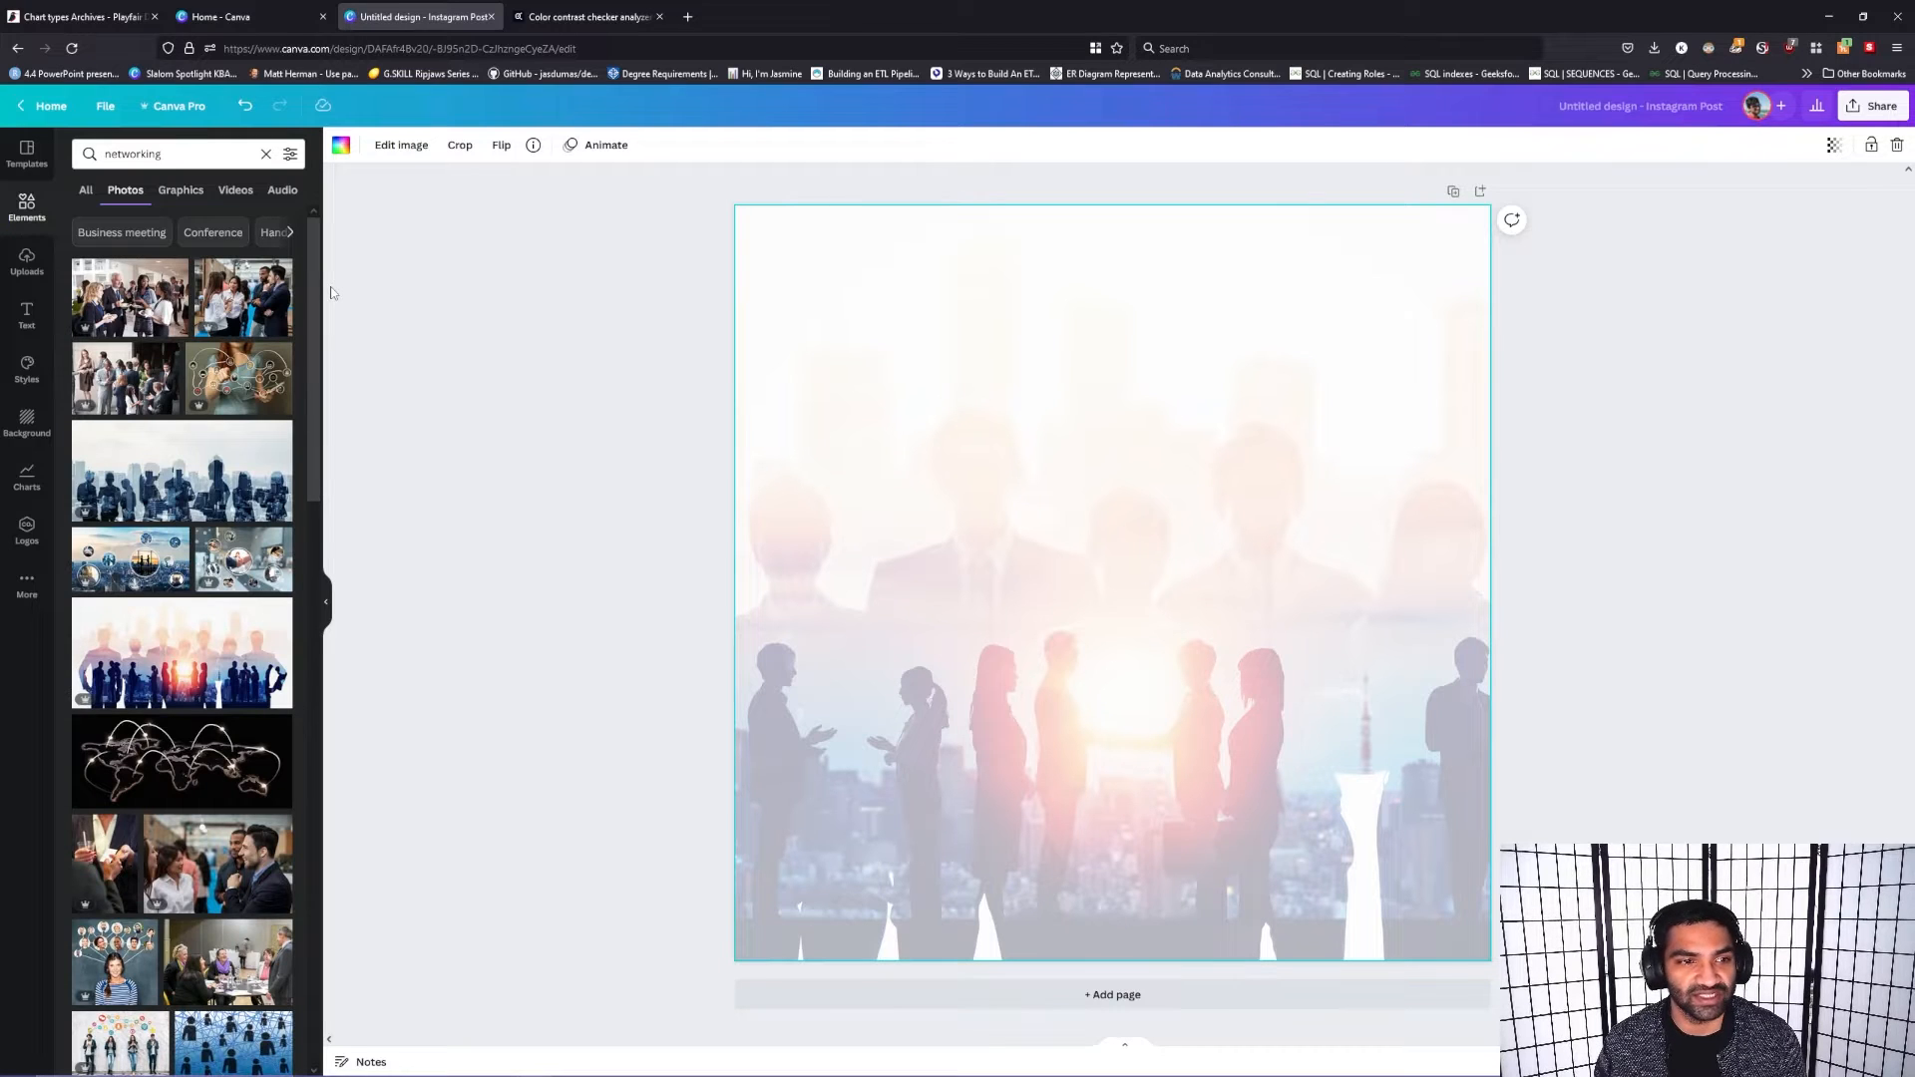
drag(332, 292, 644, 281)
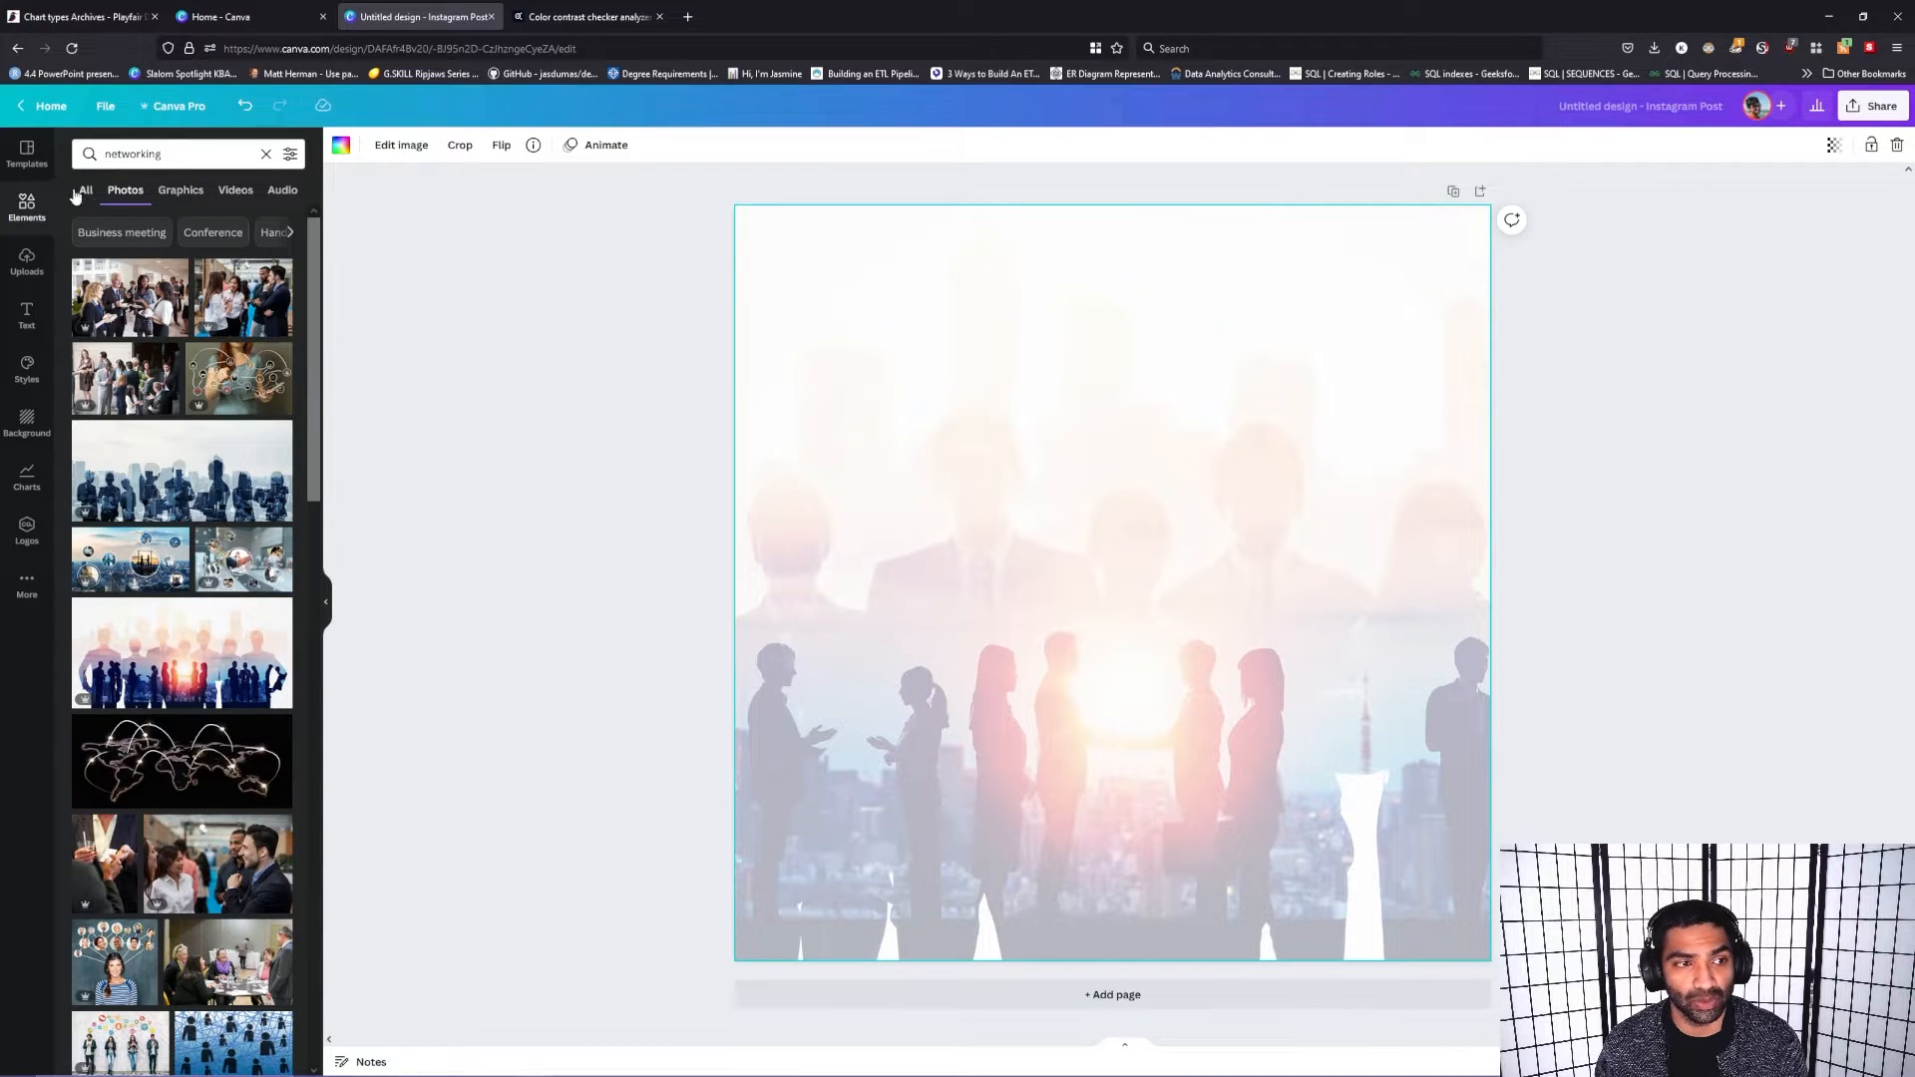
Step: Delete the background photo and apply the orange Happy Holiday template with the two backpackers to the page
click(26, 154)
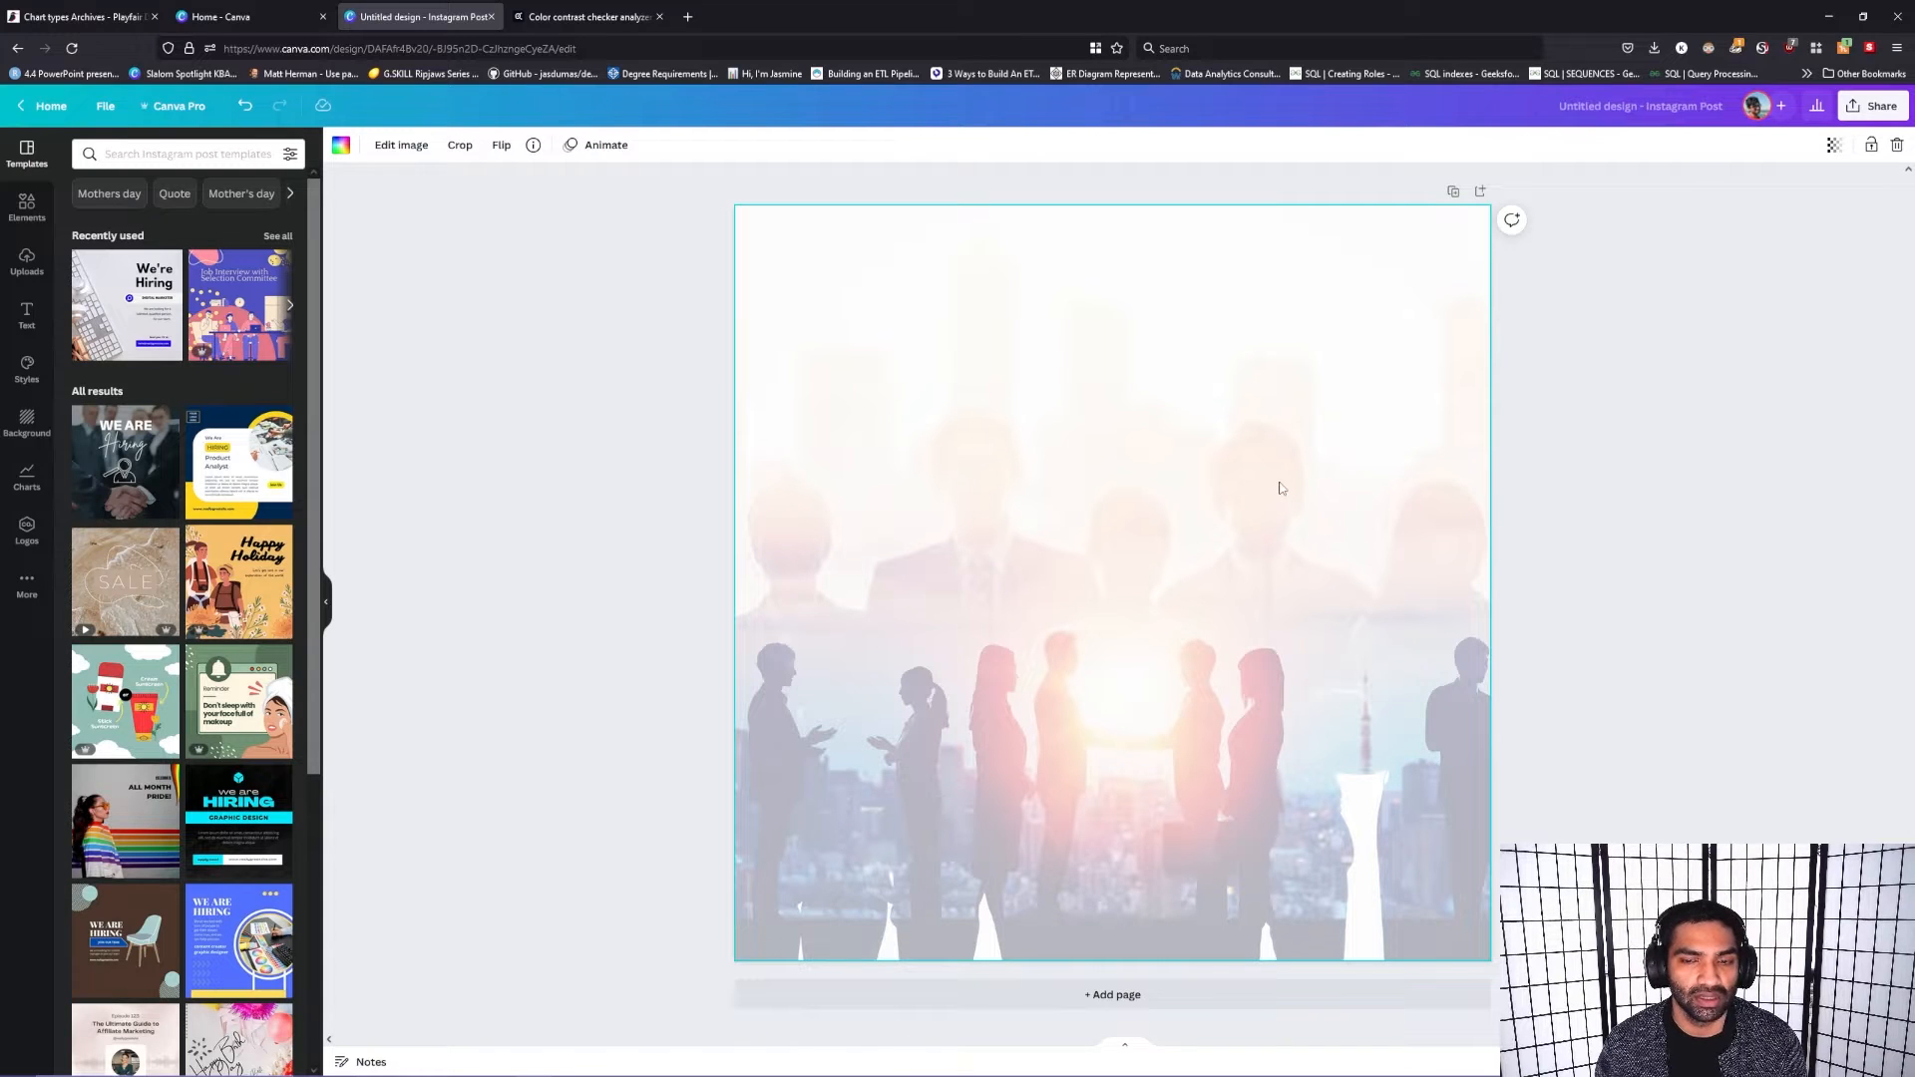
key(Delete)
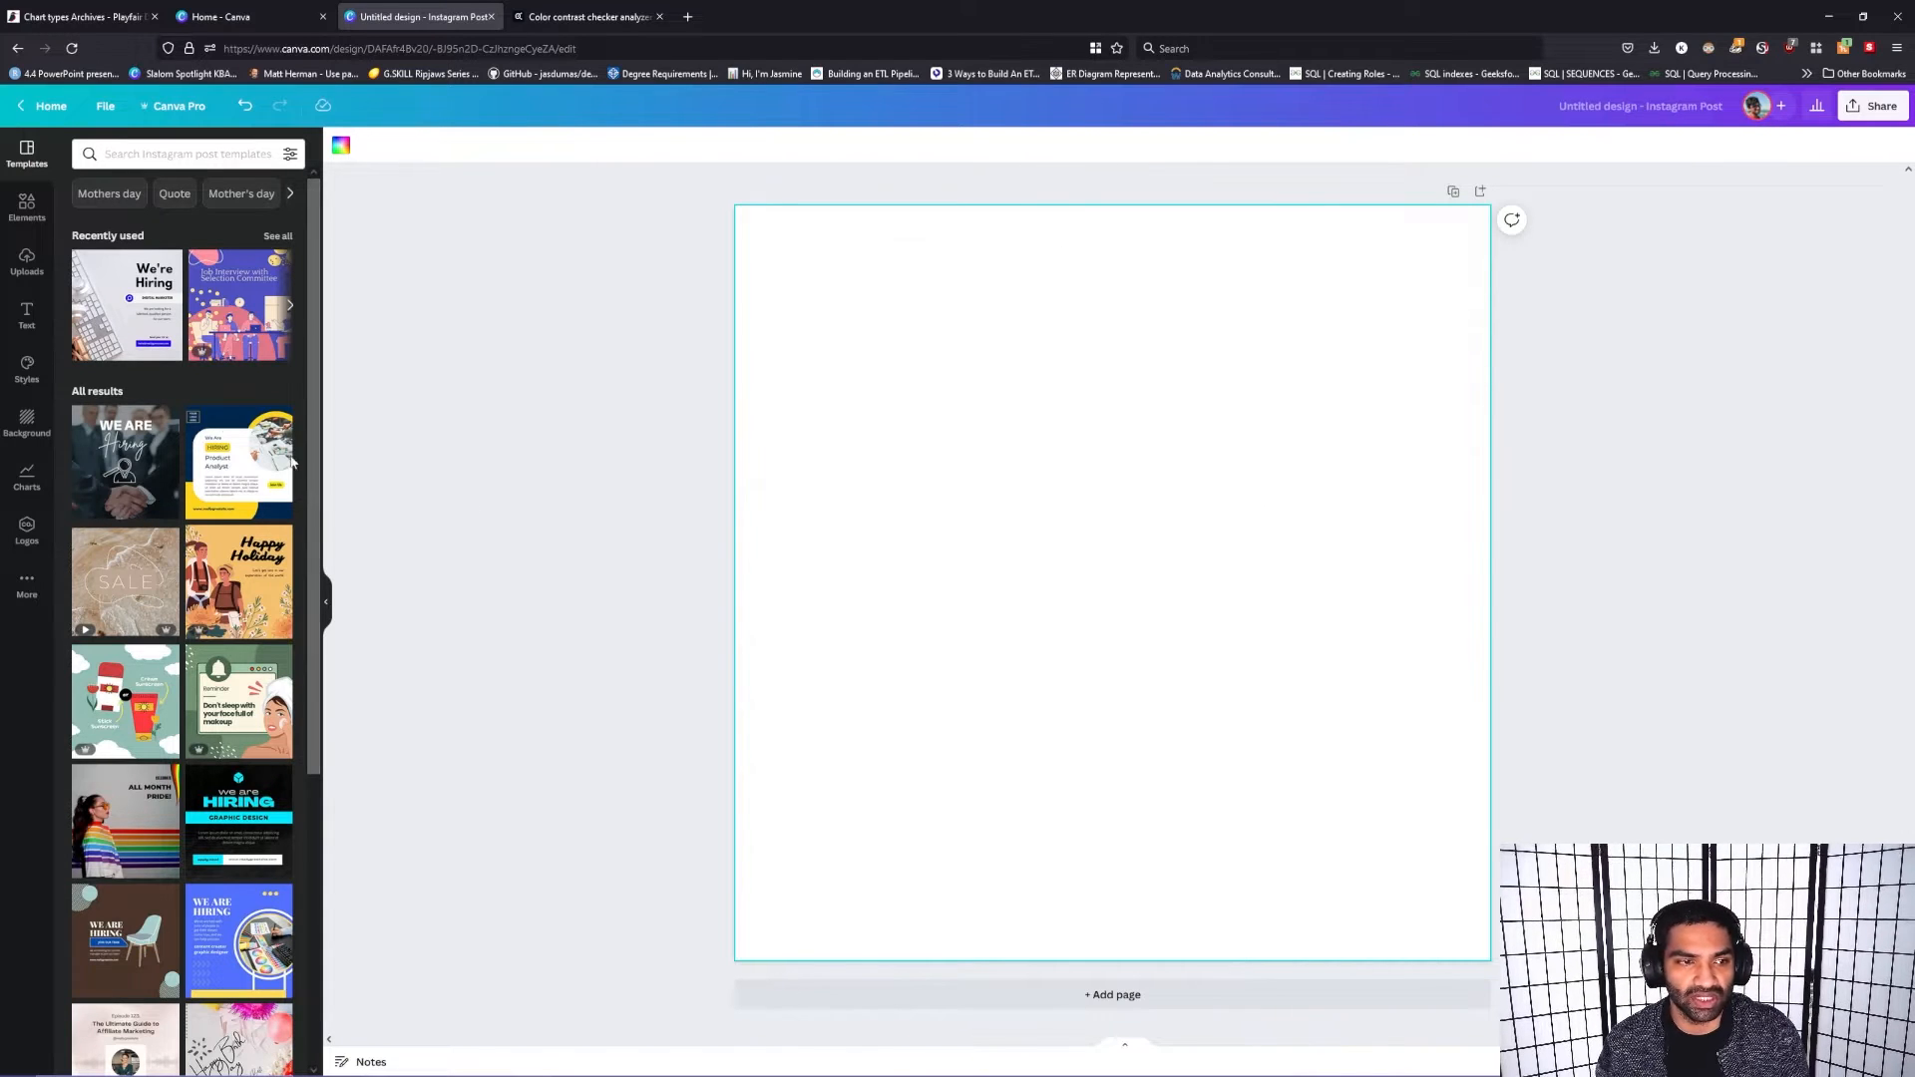
drag(221, 327, 383, 439)
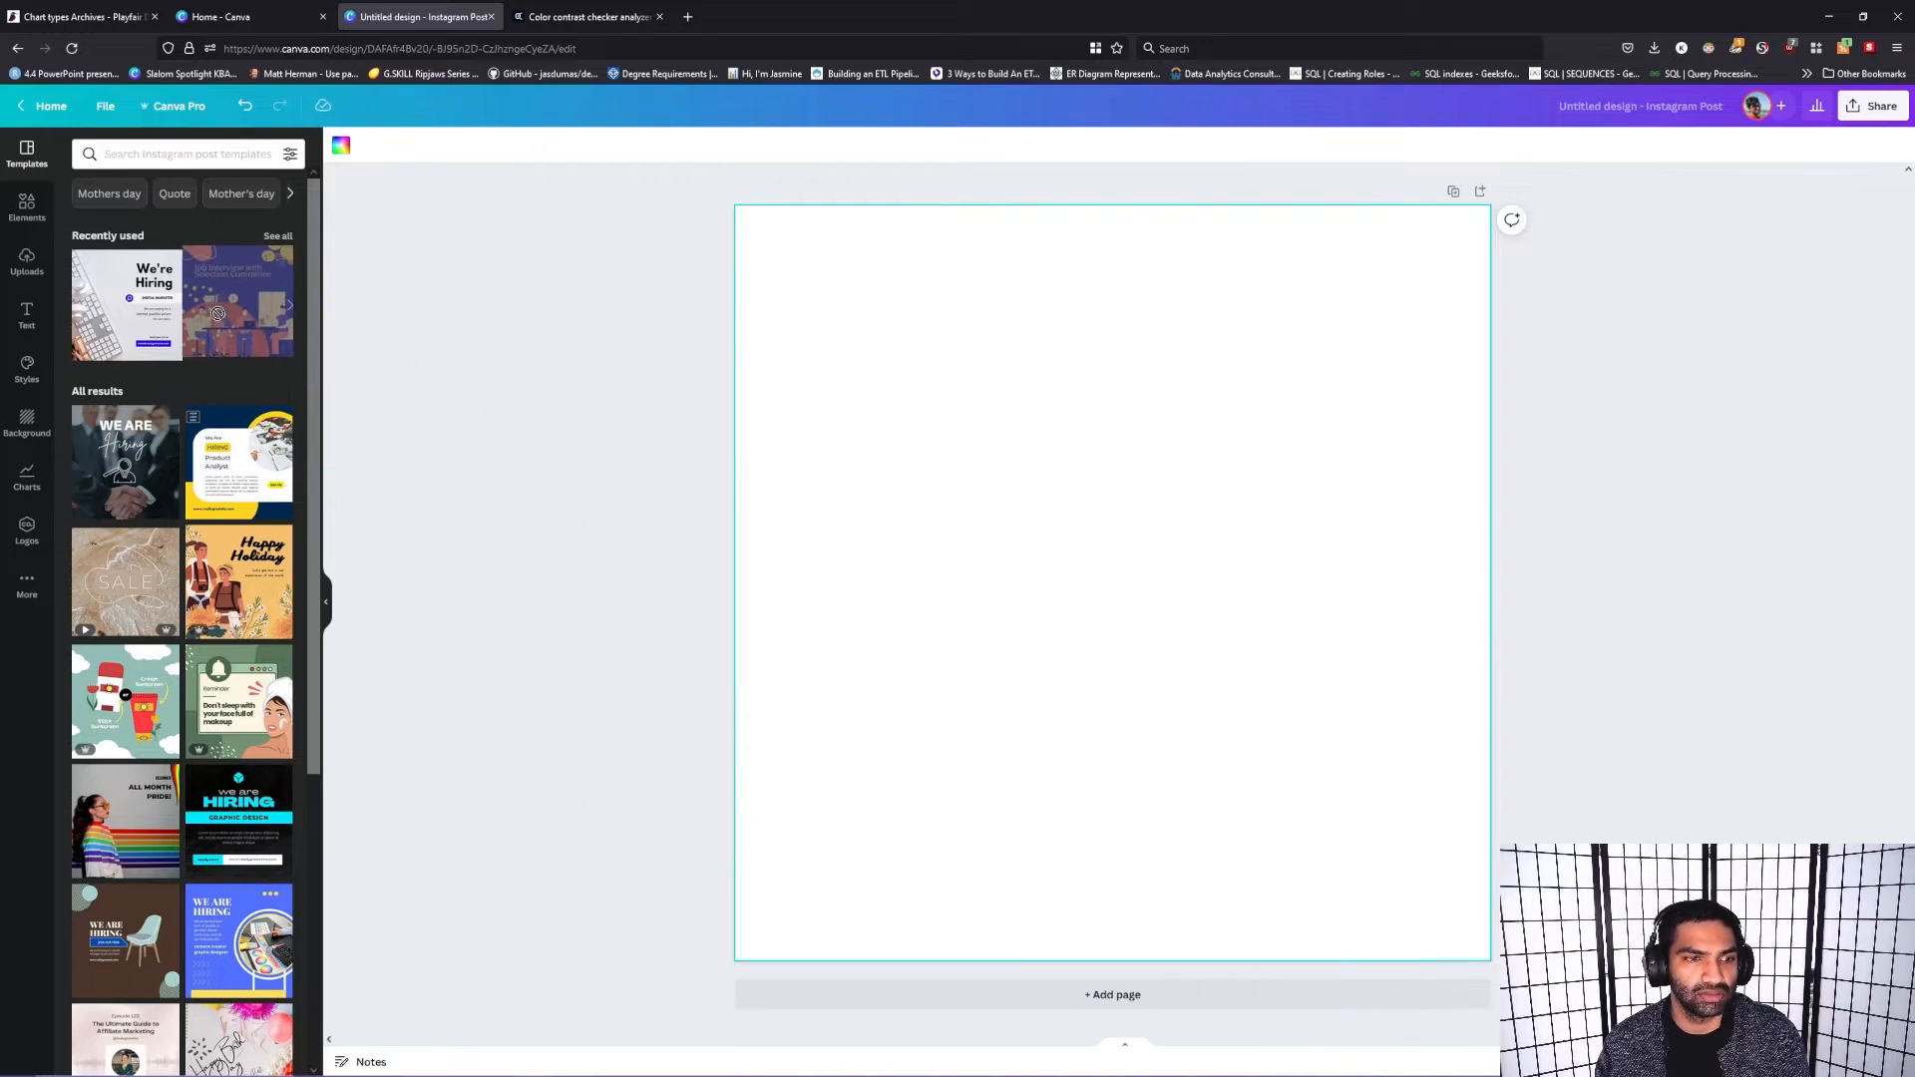
drag(240, 581, 897, 451)
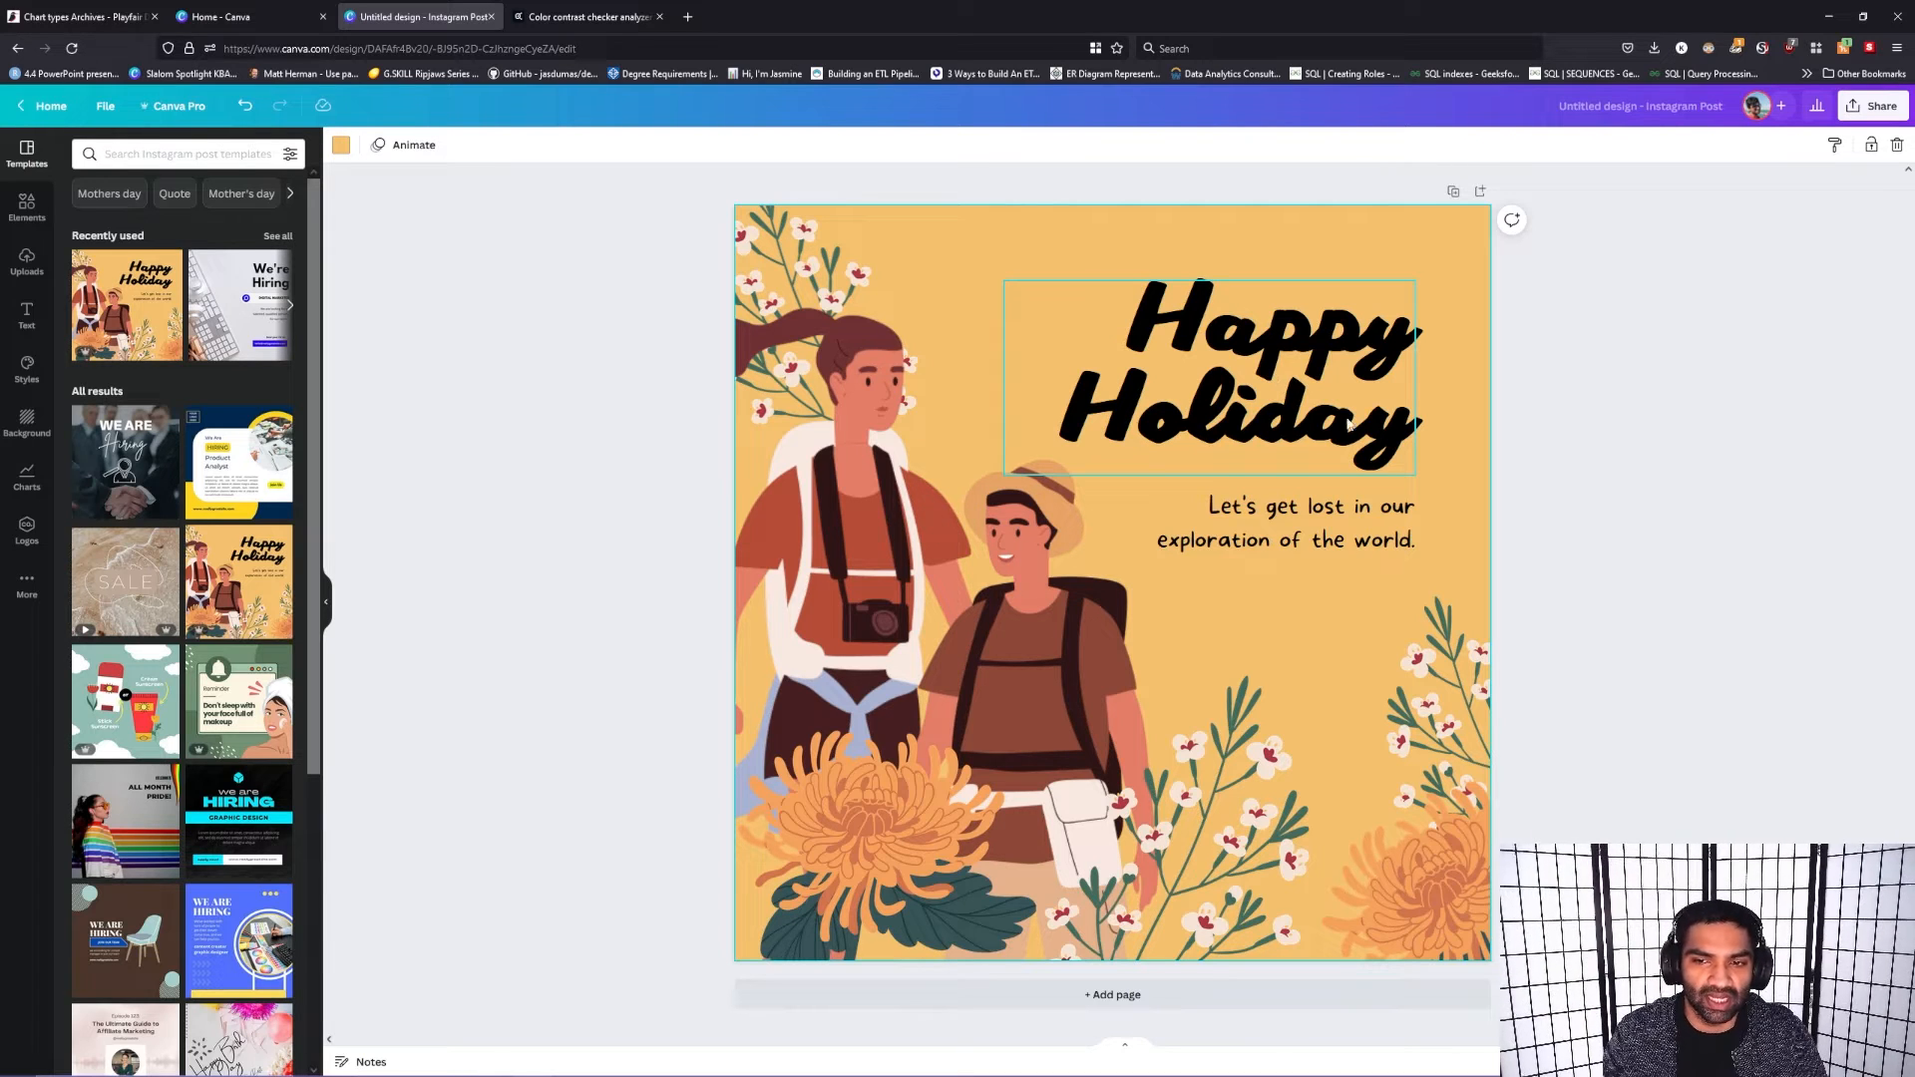
Step: Replace the word "Holiday" in the heading with "4th of July"
click(1314, 527)
click(1253, 429)
click(1337, 421)
click(1366, 419)
drag(1416, 419, 1094, 389)
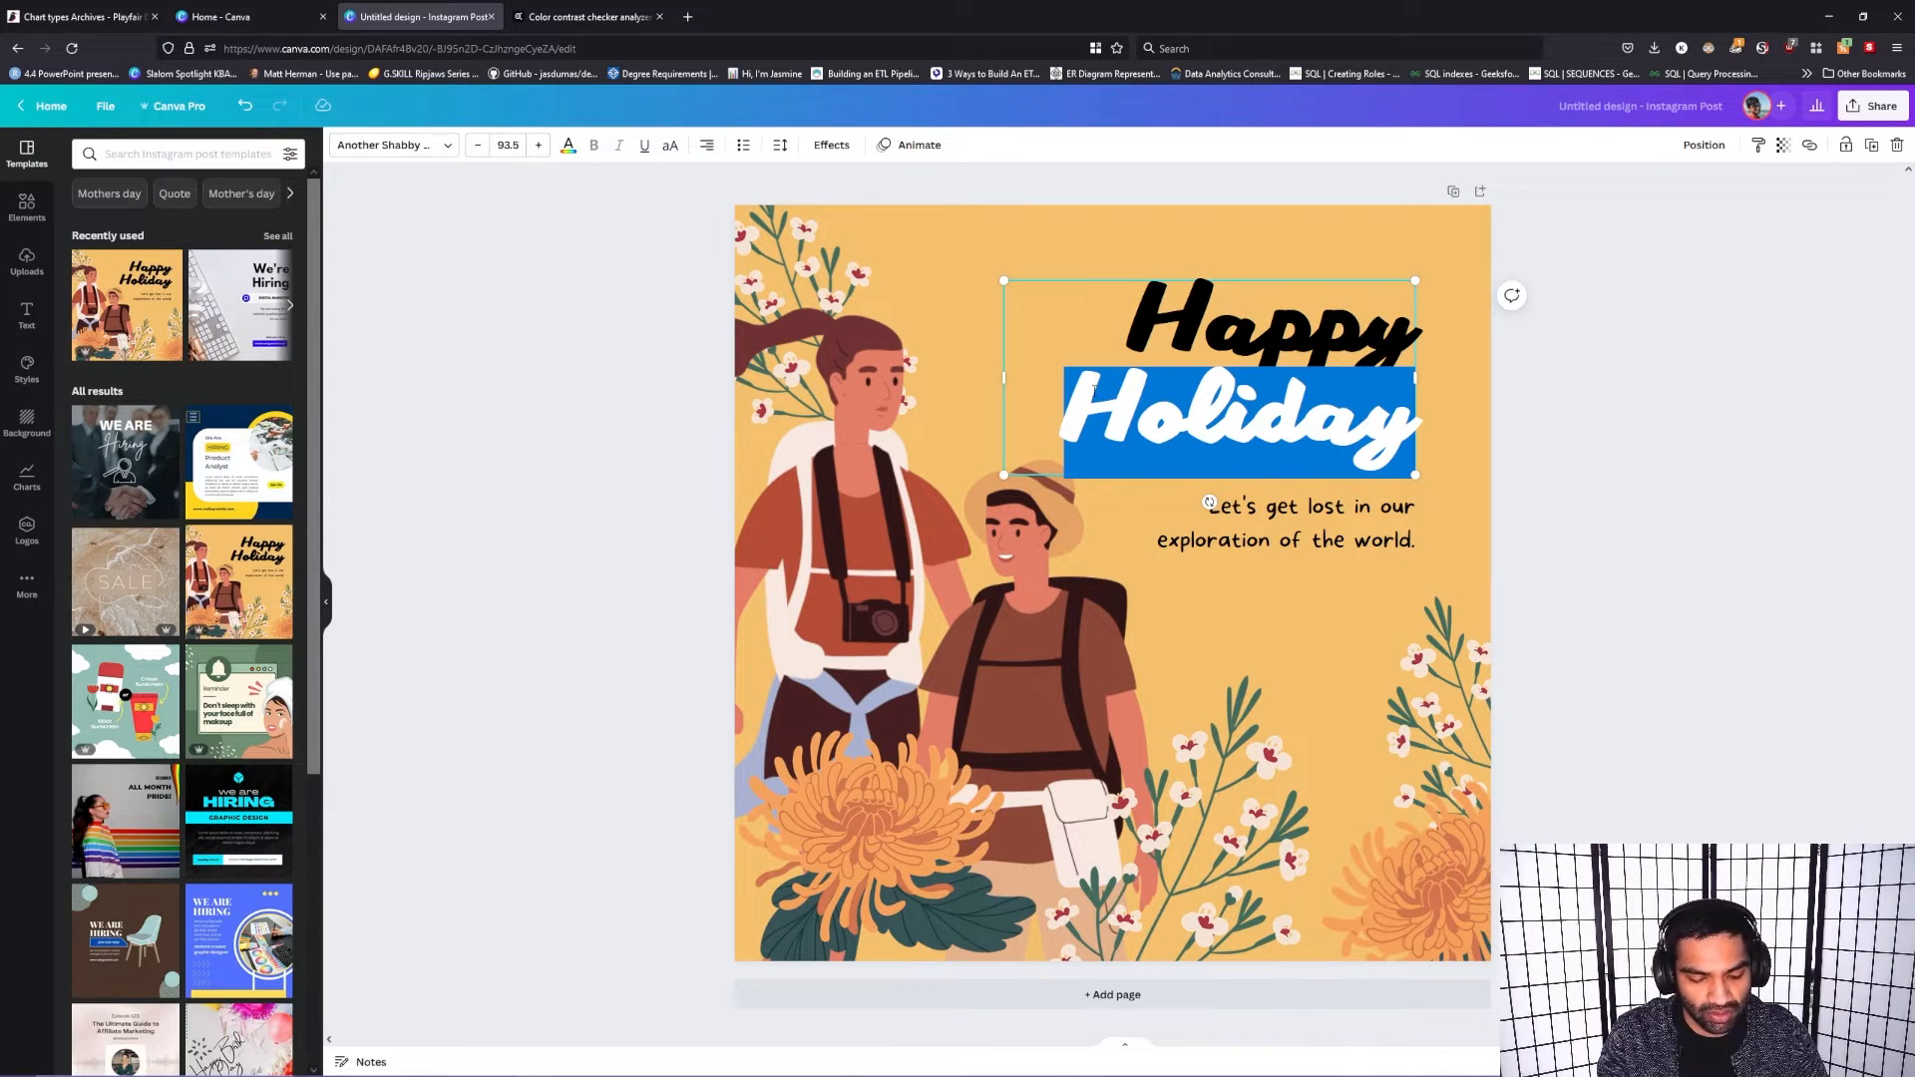
text(4th)
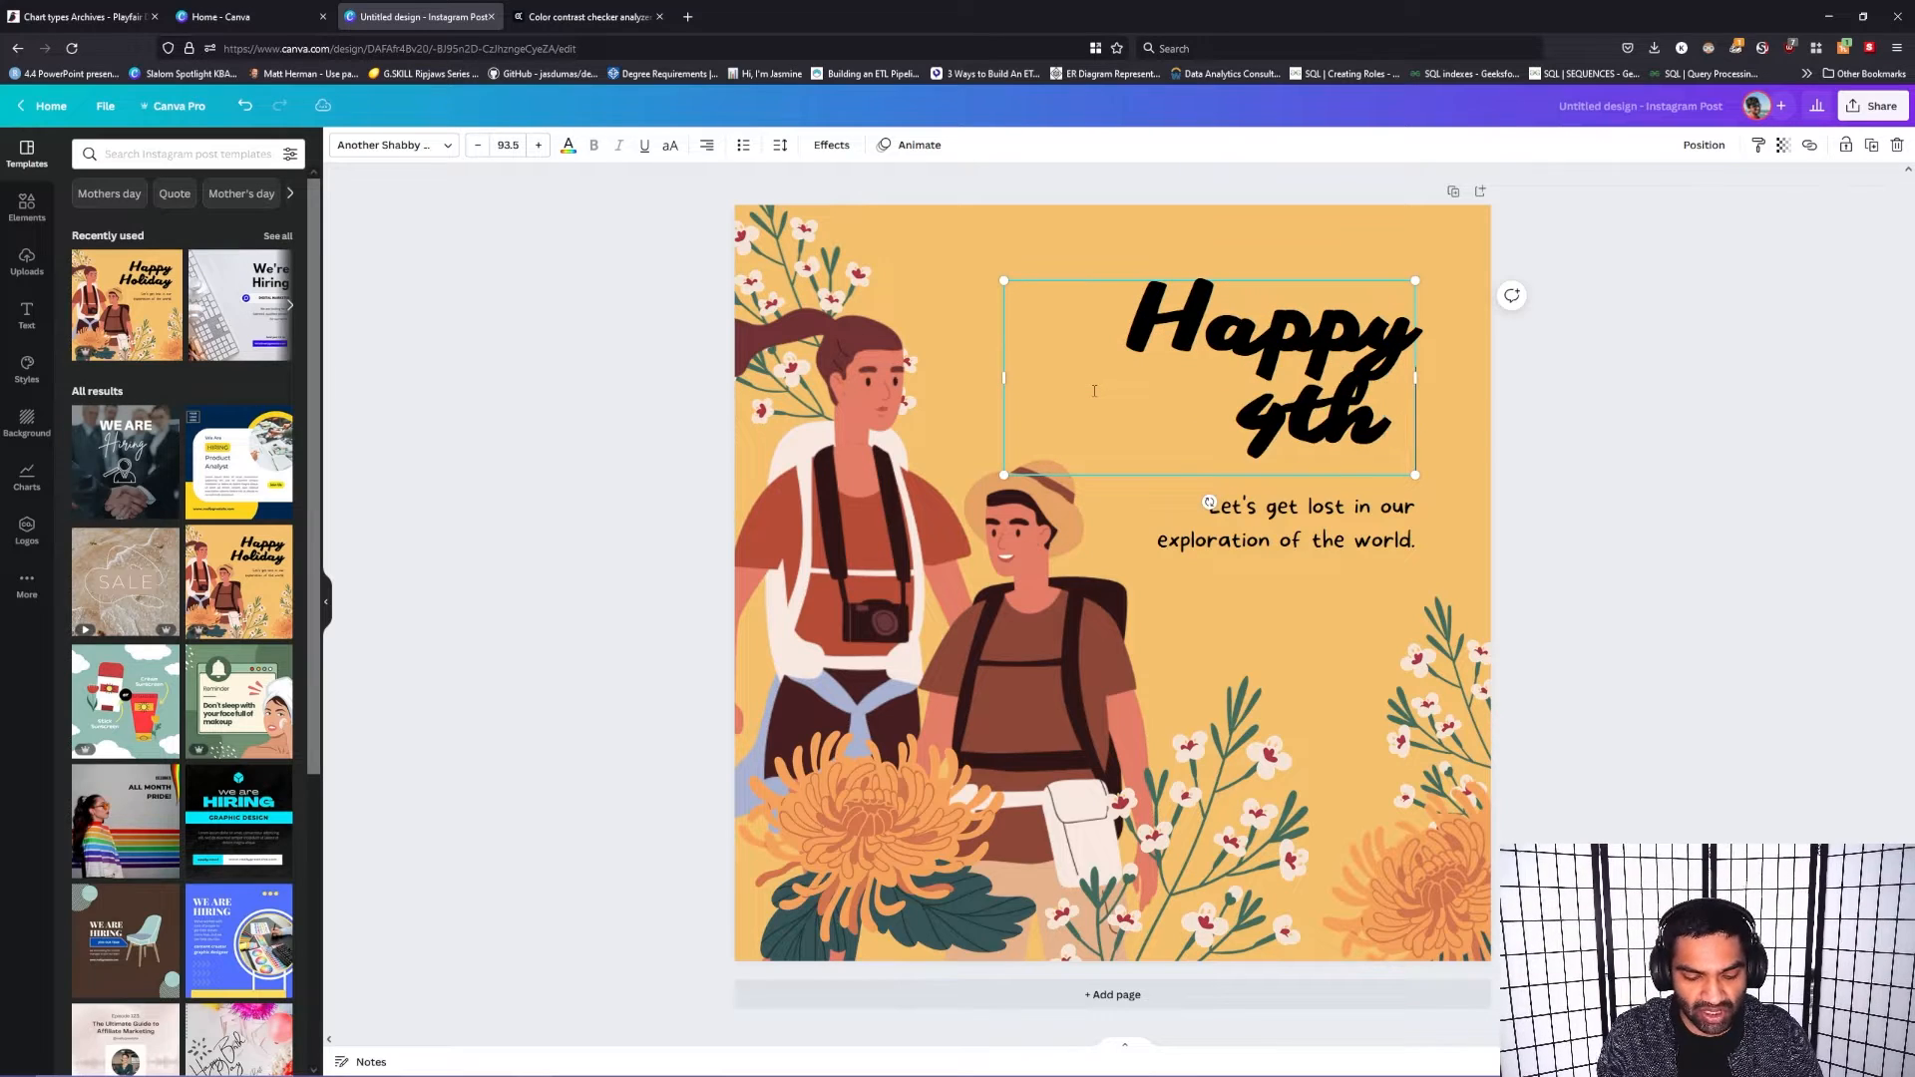
text( July)
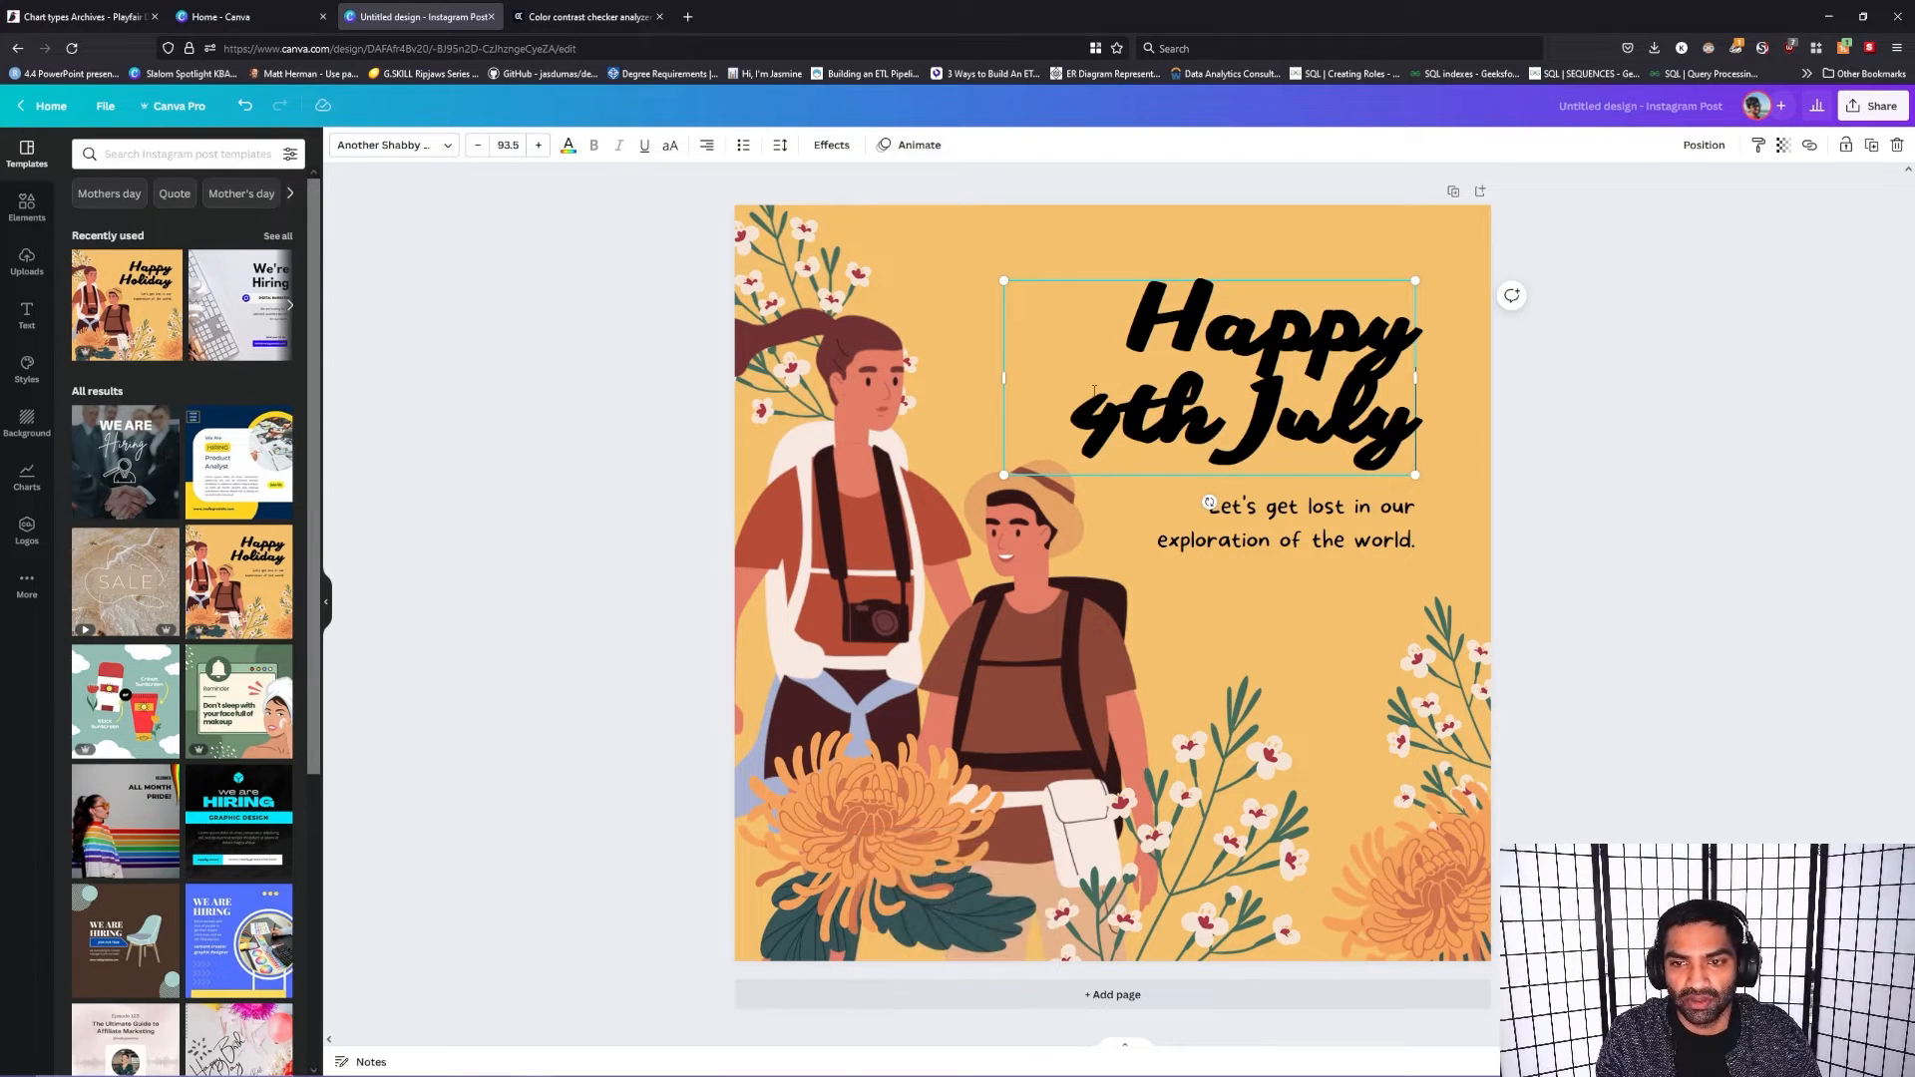
key(Left)
key(Left)
key(Left)
key(Left)
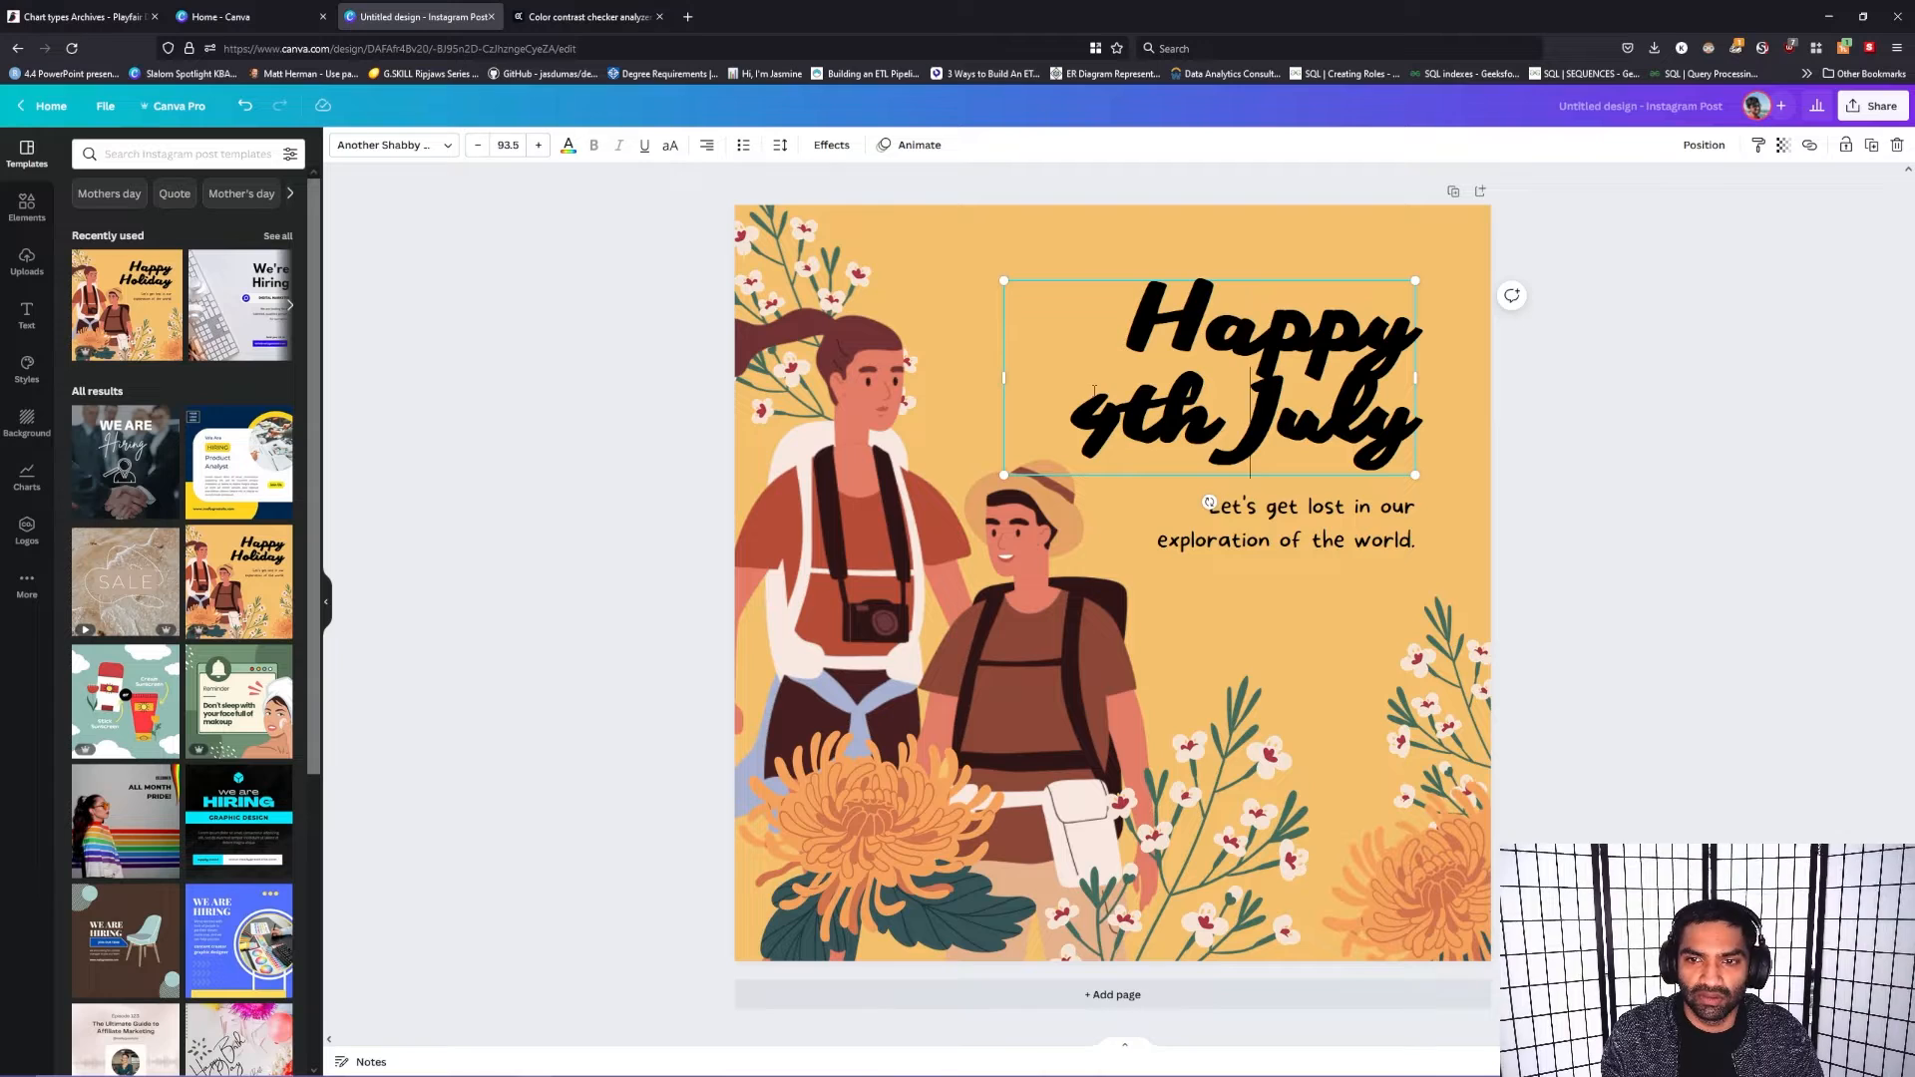
text(of)
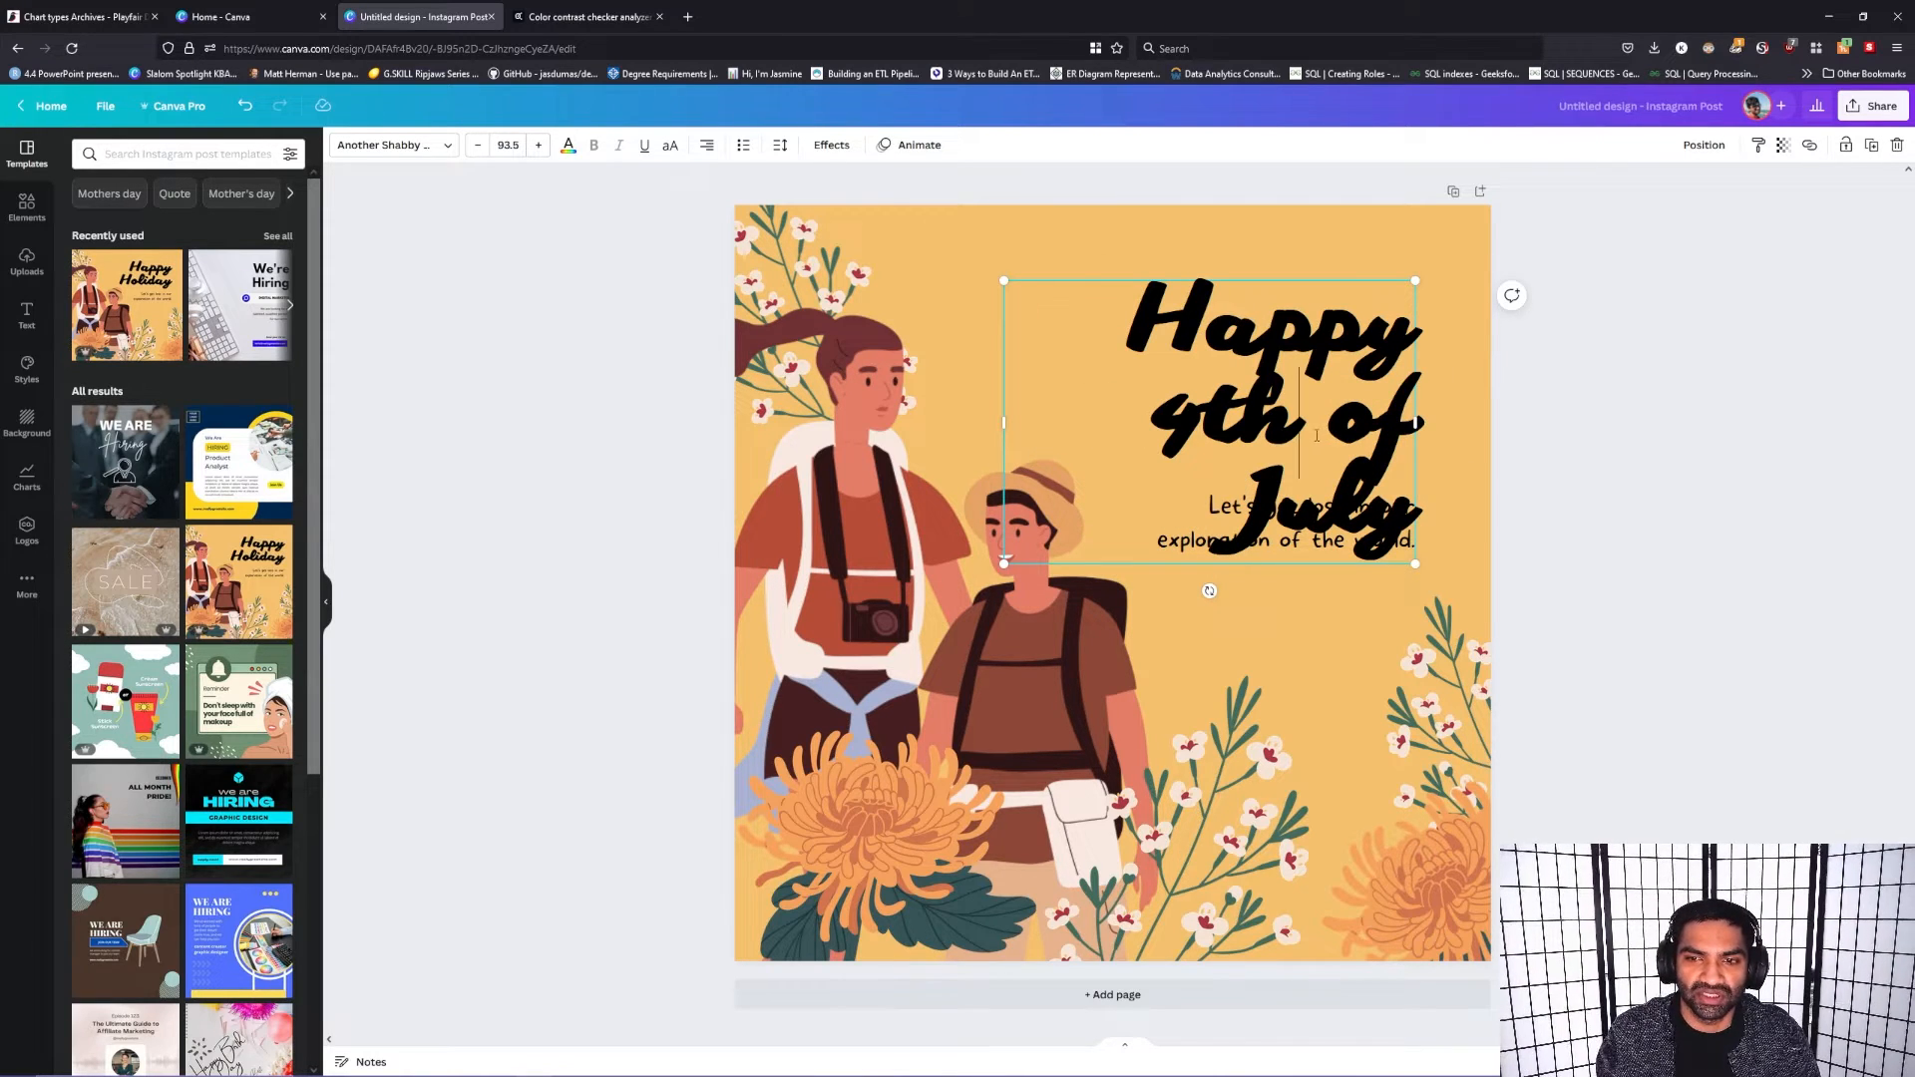
Step: Scale the "Happy 4th of July" heading down to font size 82.5
click(1150, 423)
click(1204, 423)
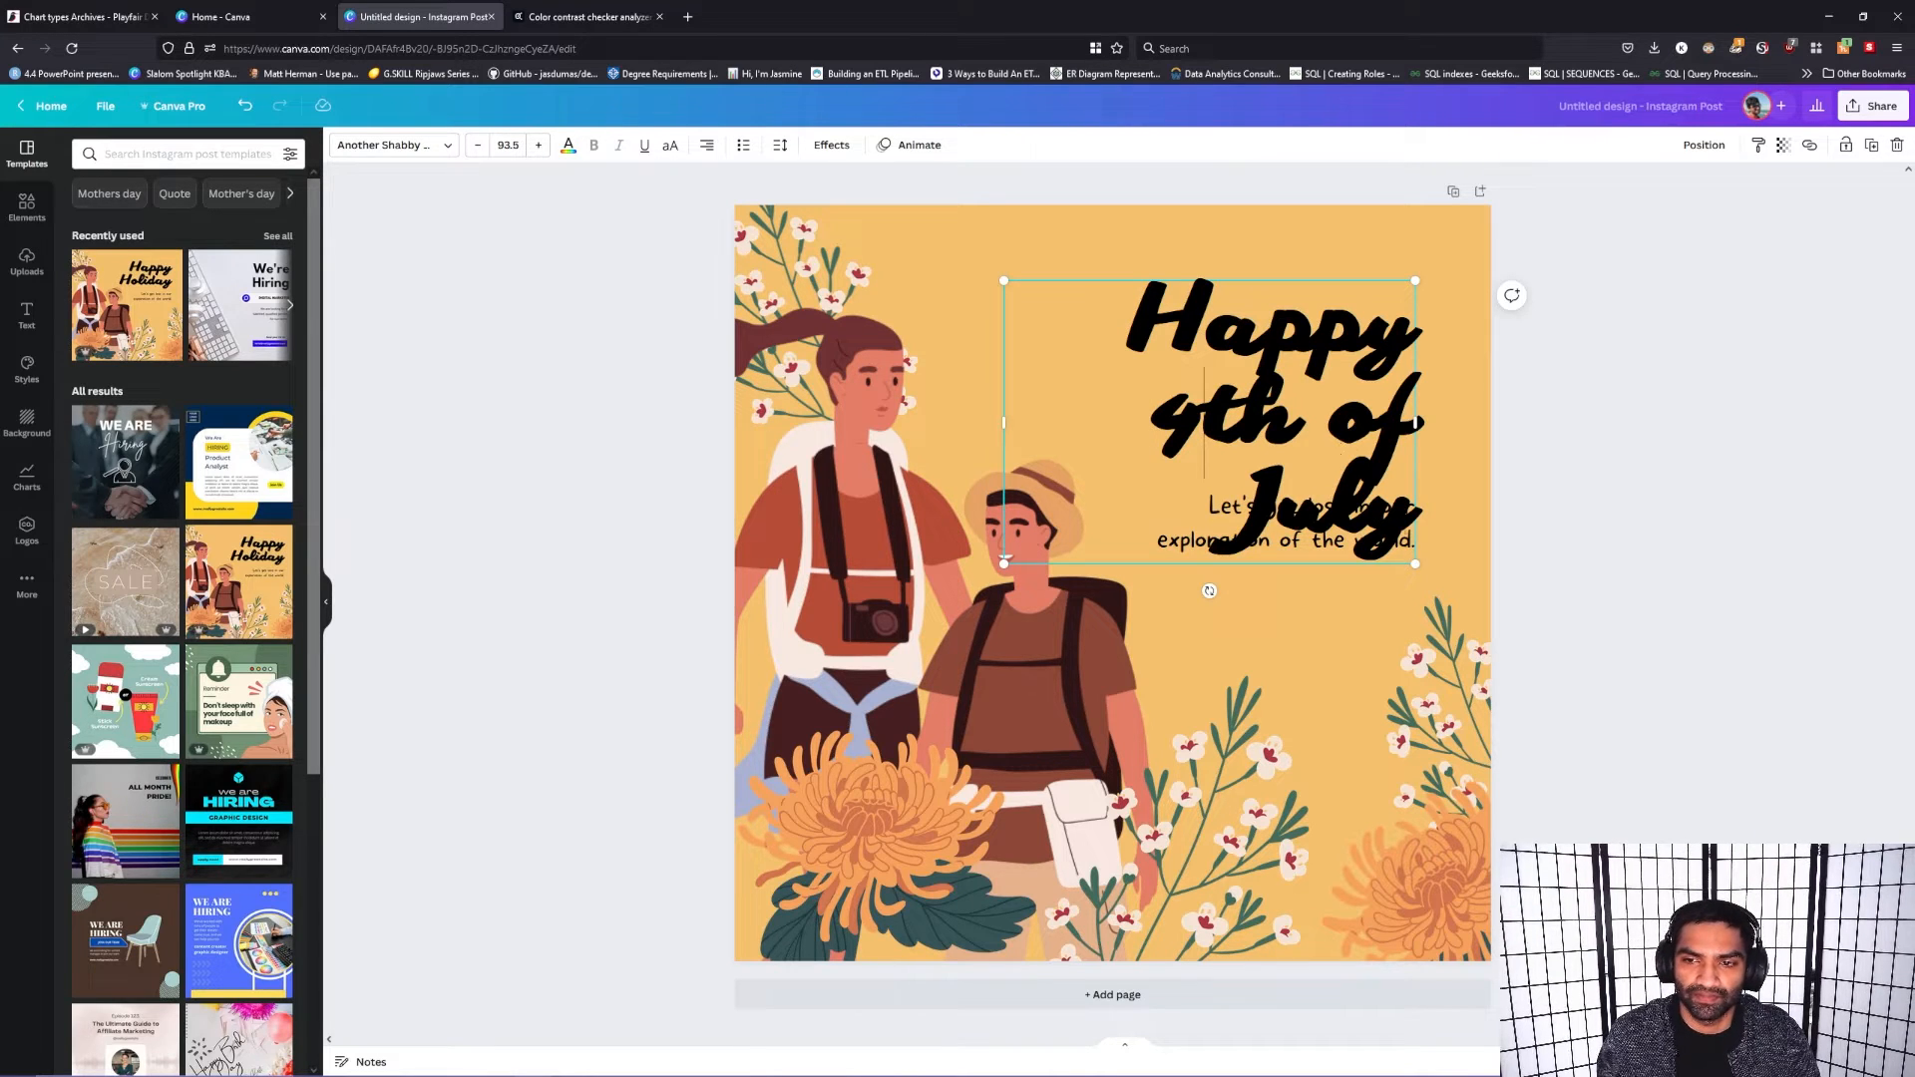
drag(1415, 564, 1408, 473)
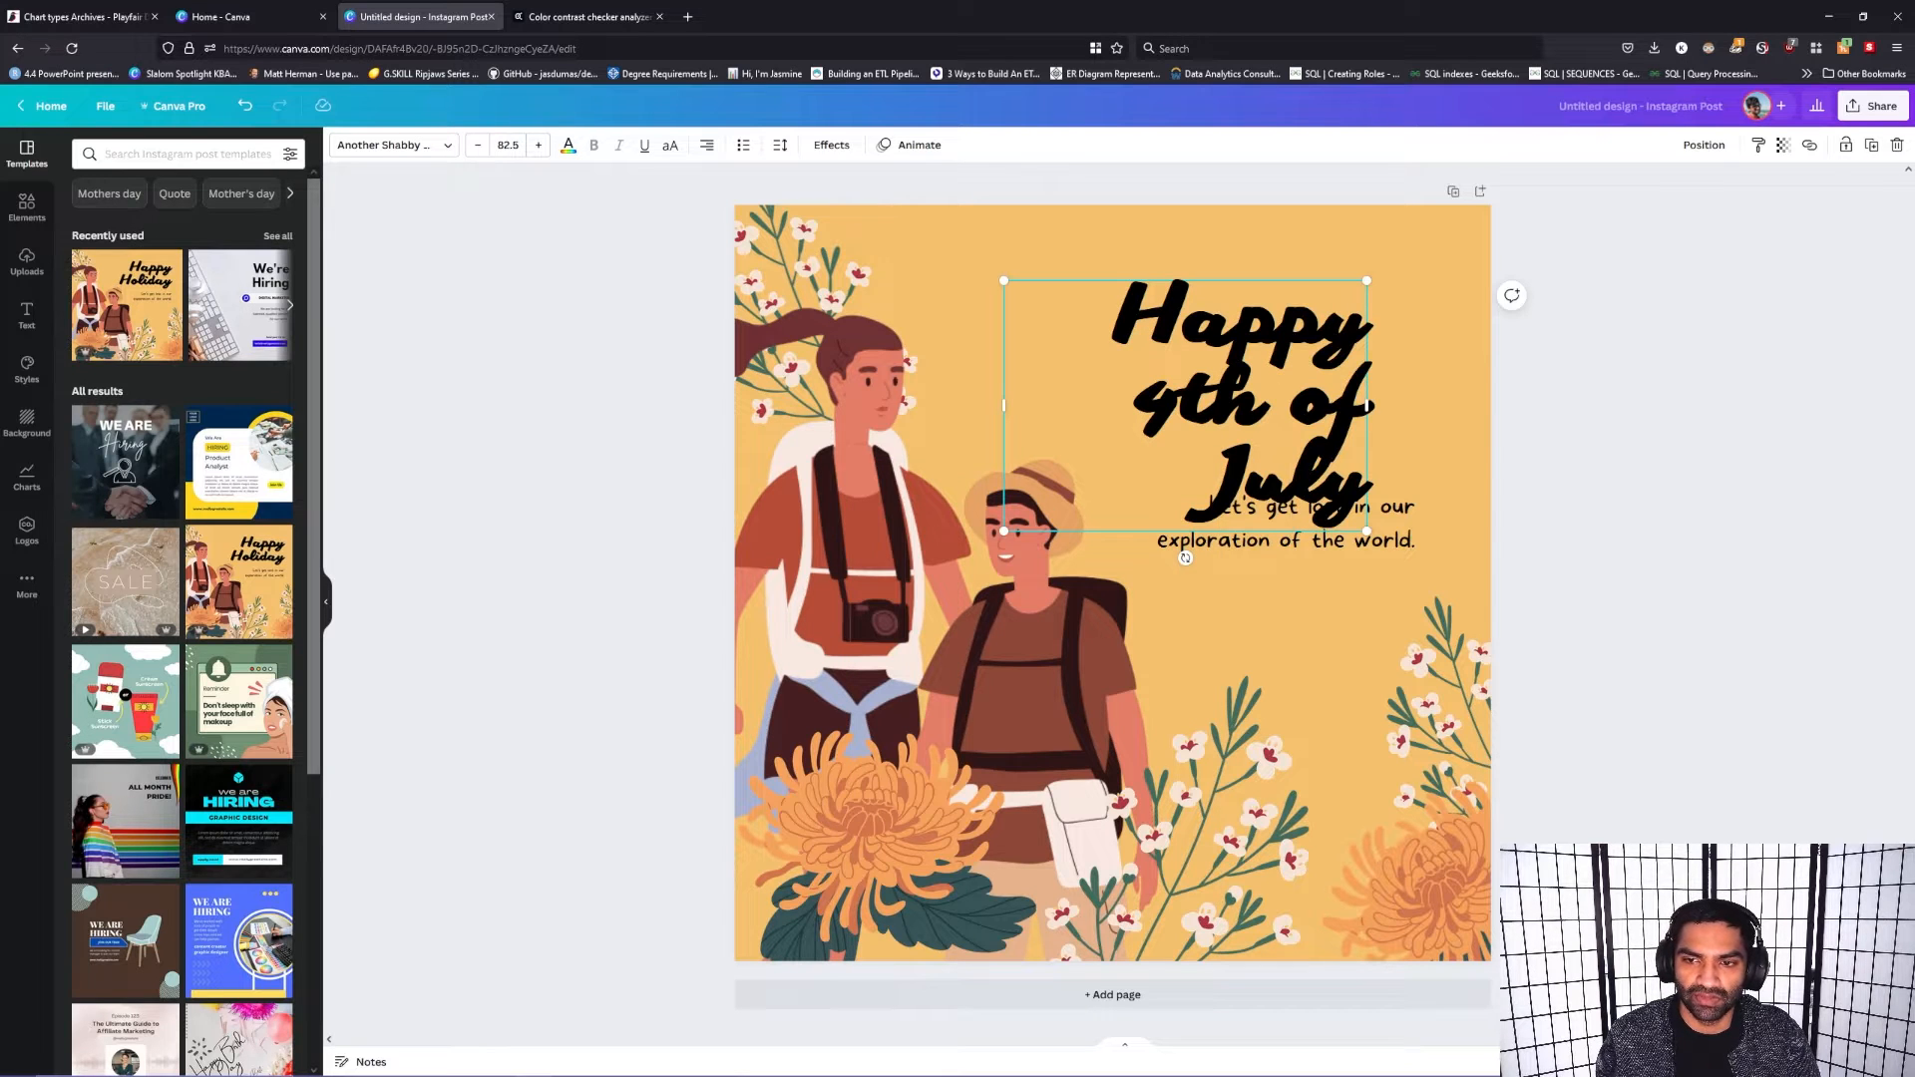
Step: Delete "4th of July" from the heading, keeping only the word "Happy"
drag(1364, 489, 1115, 349)
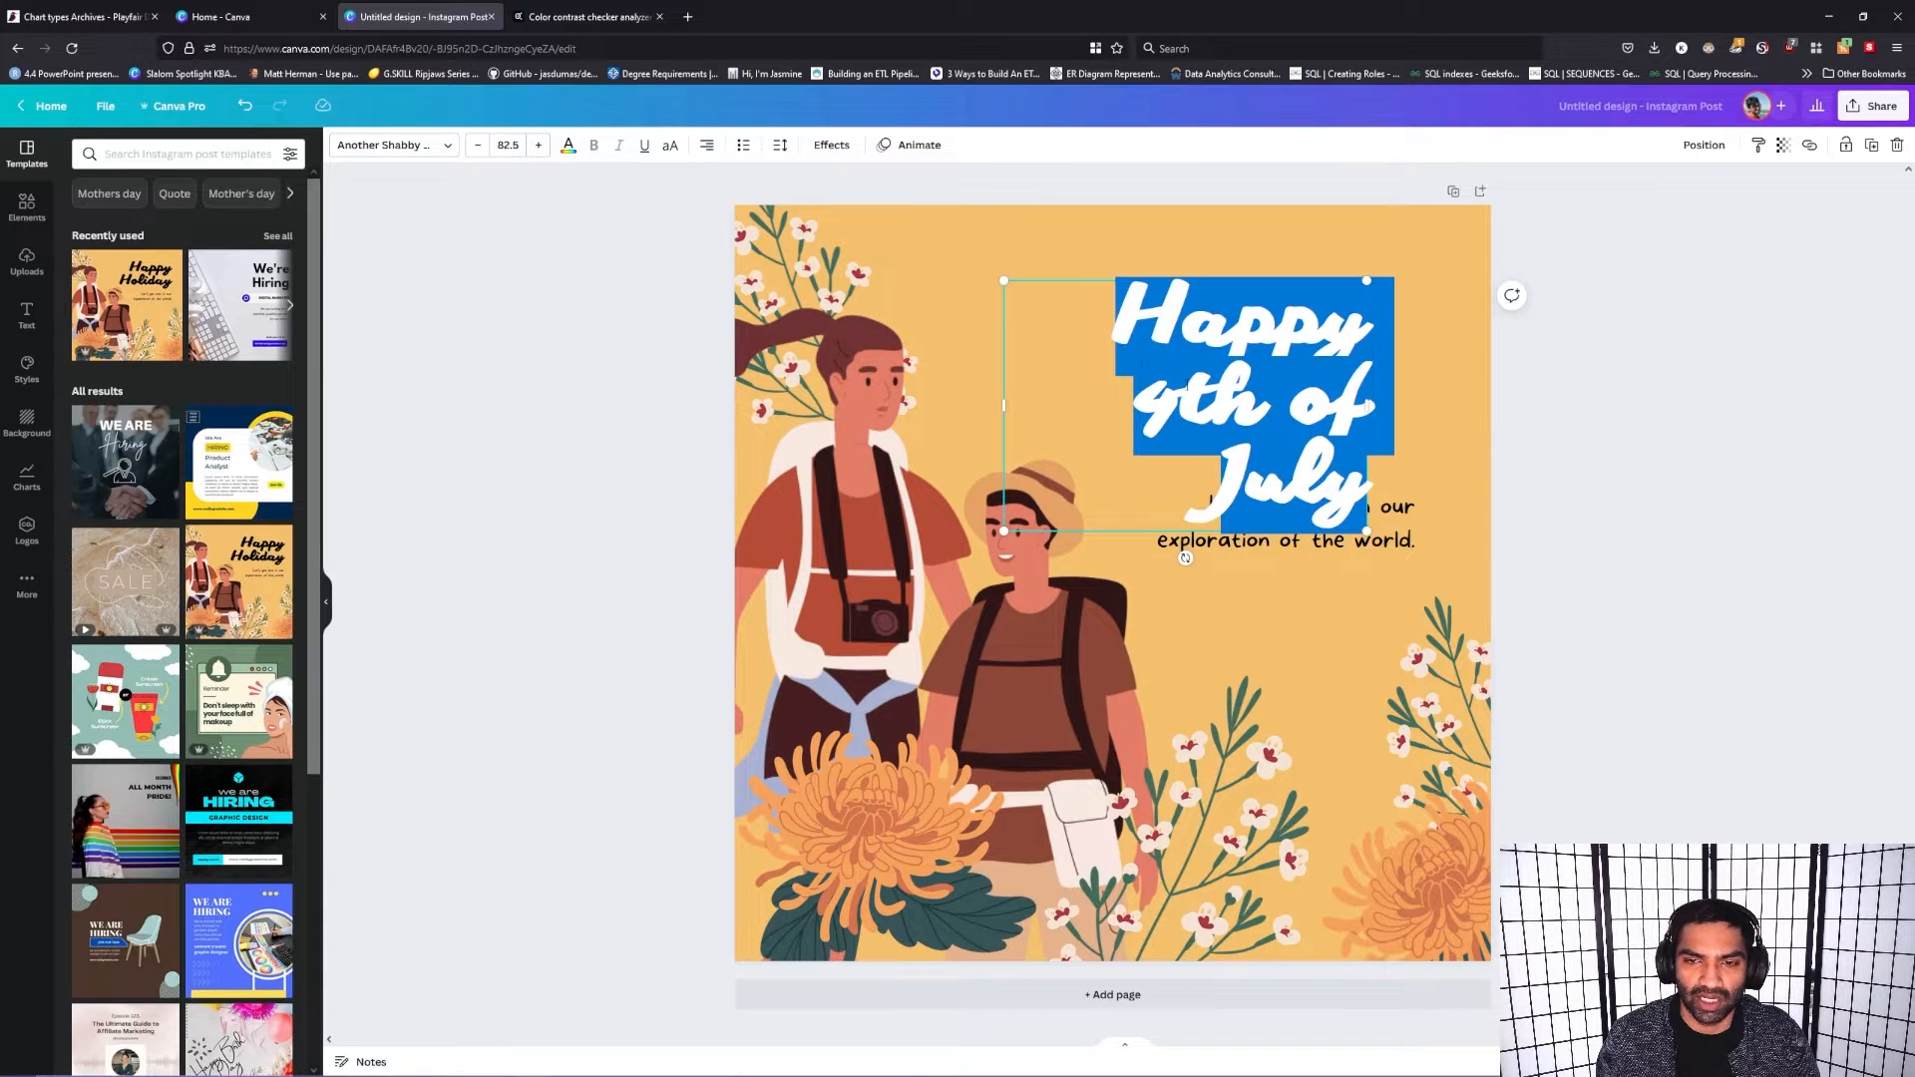
click(1187, 399)
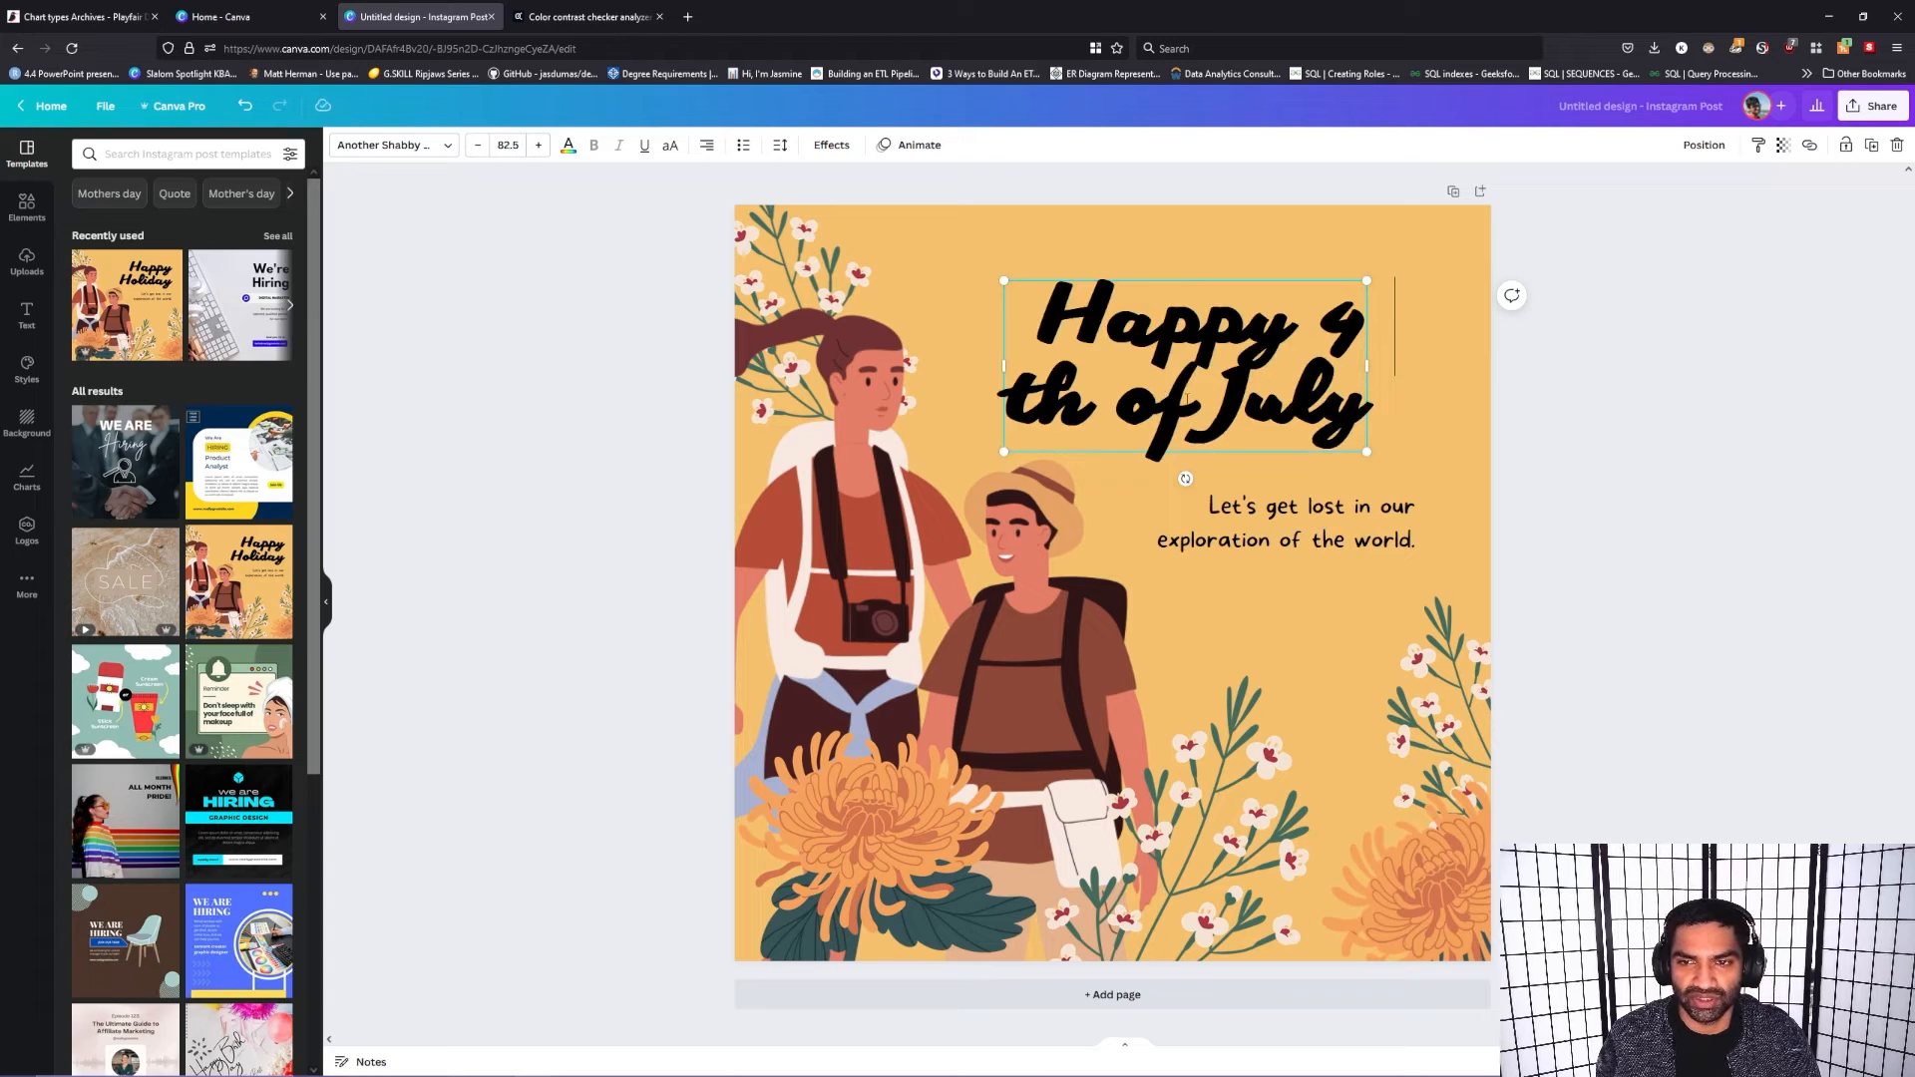
key(BackSpace)
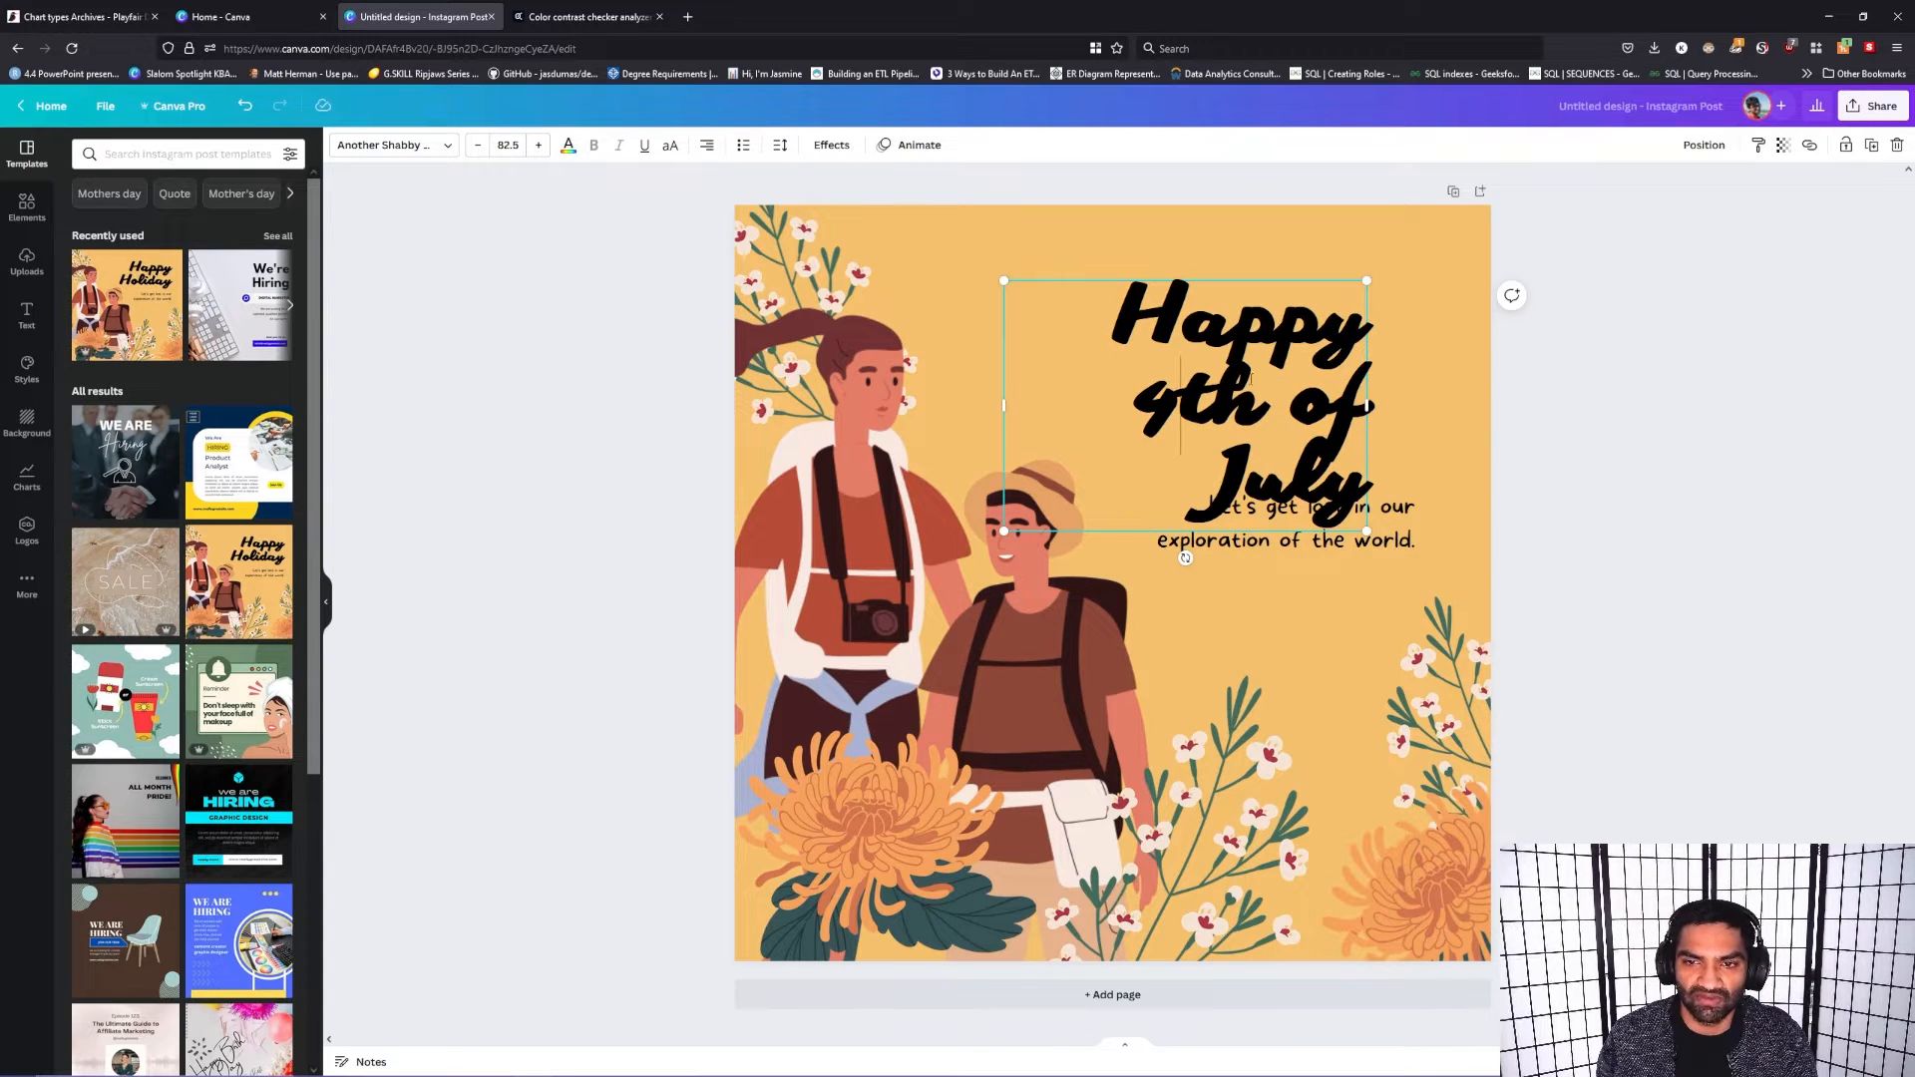
drag(1367, 469, 1135, 401)
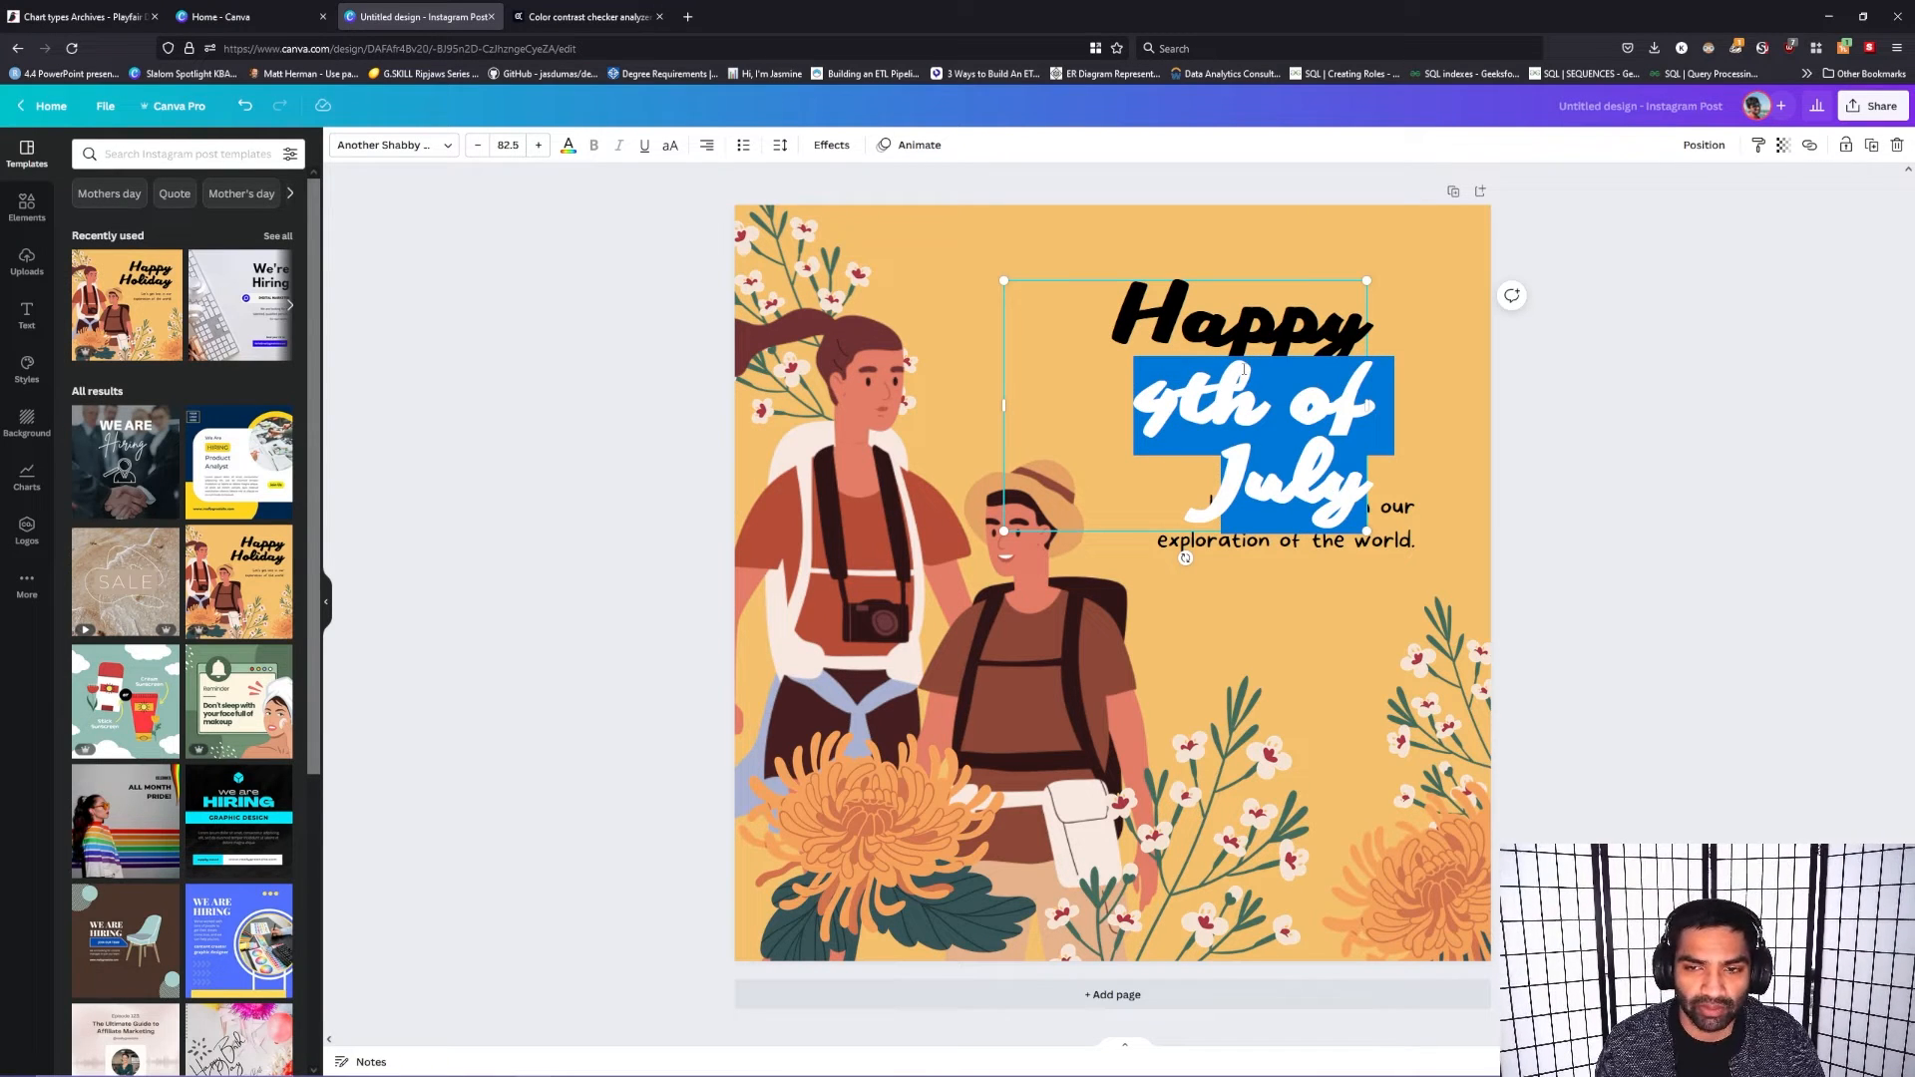
key(BackSpace)
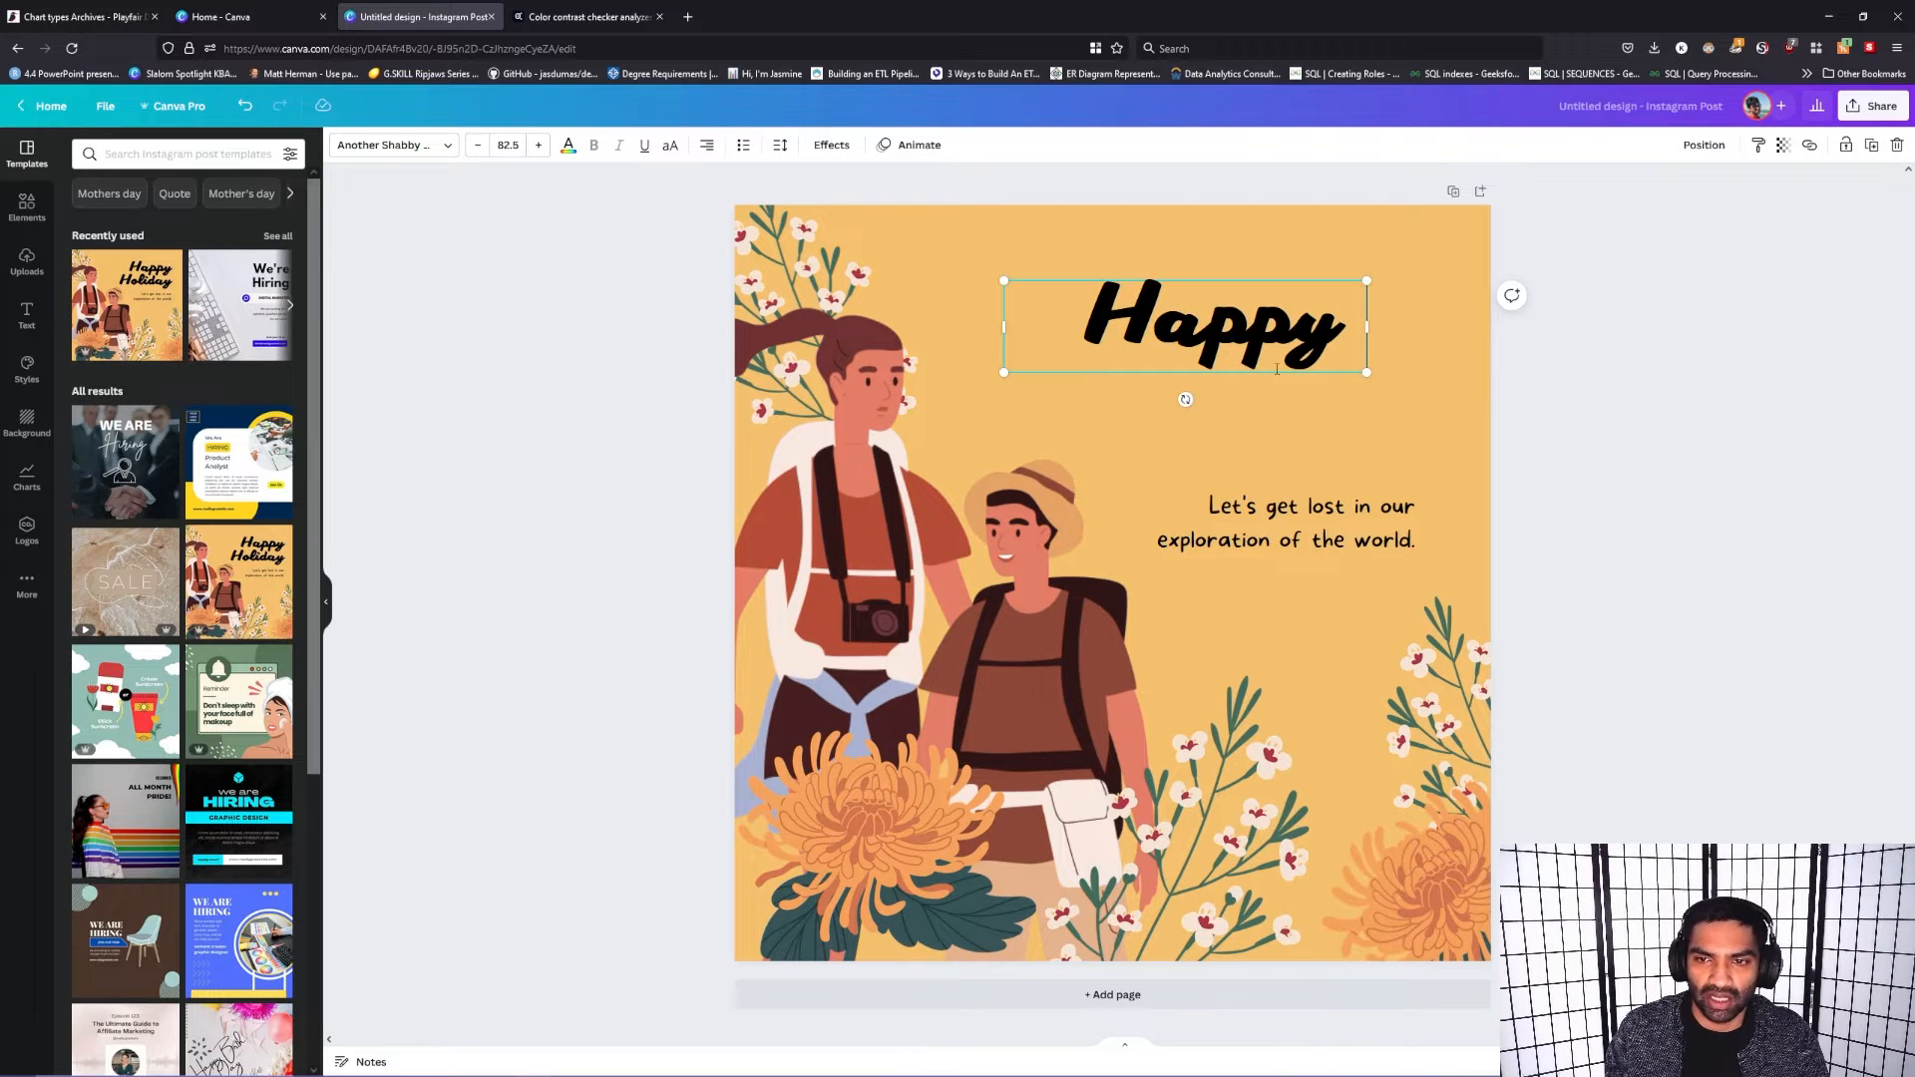
Step: Reposition the "Happy" heading above the subtitle, slightly closer to it and toward the page's right edge
drag(1286, 383, 1373, 398)
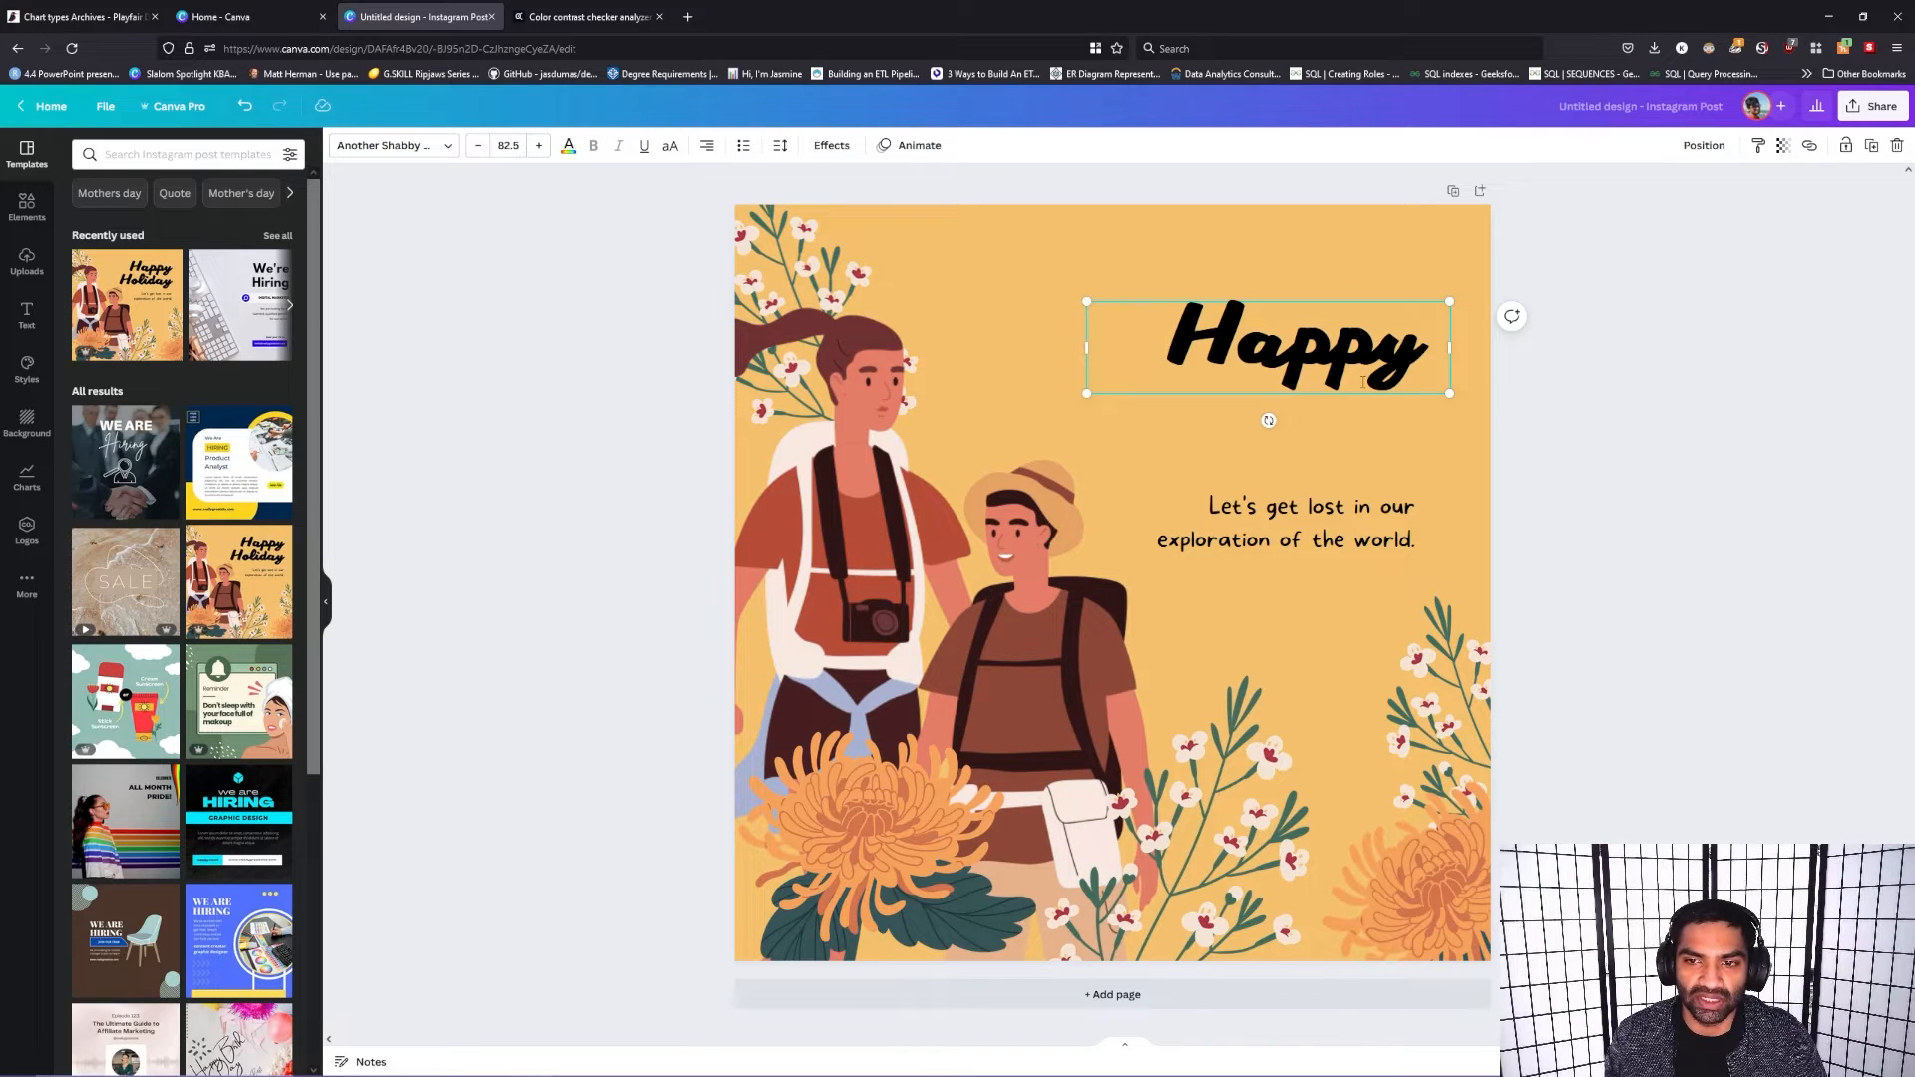
drag(1365, 396, 1349, 405)
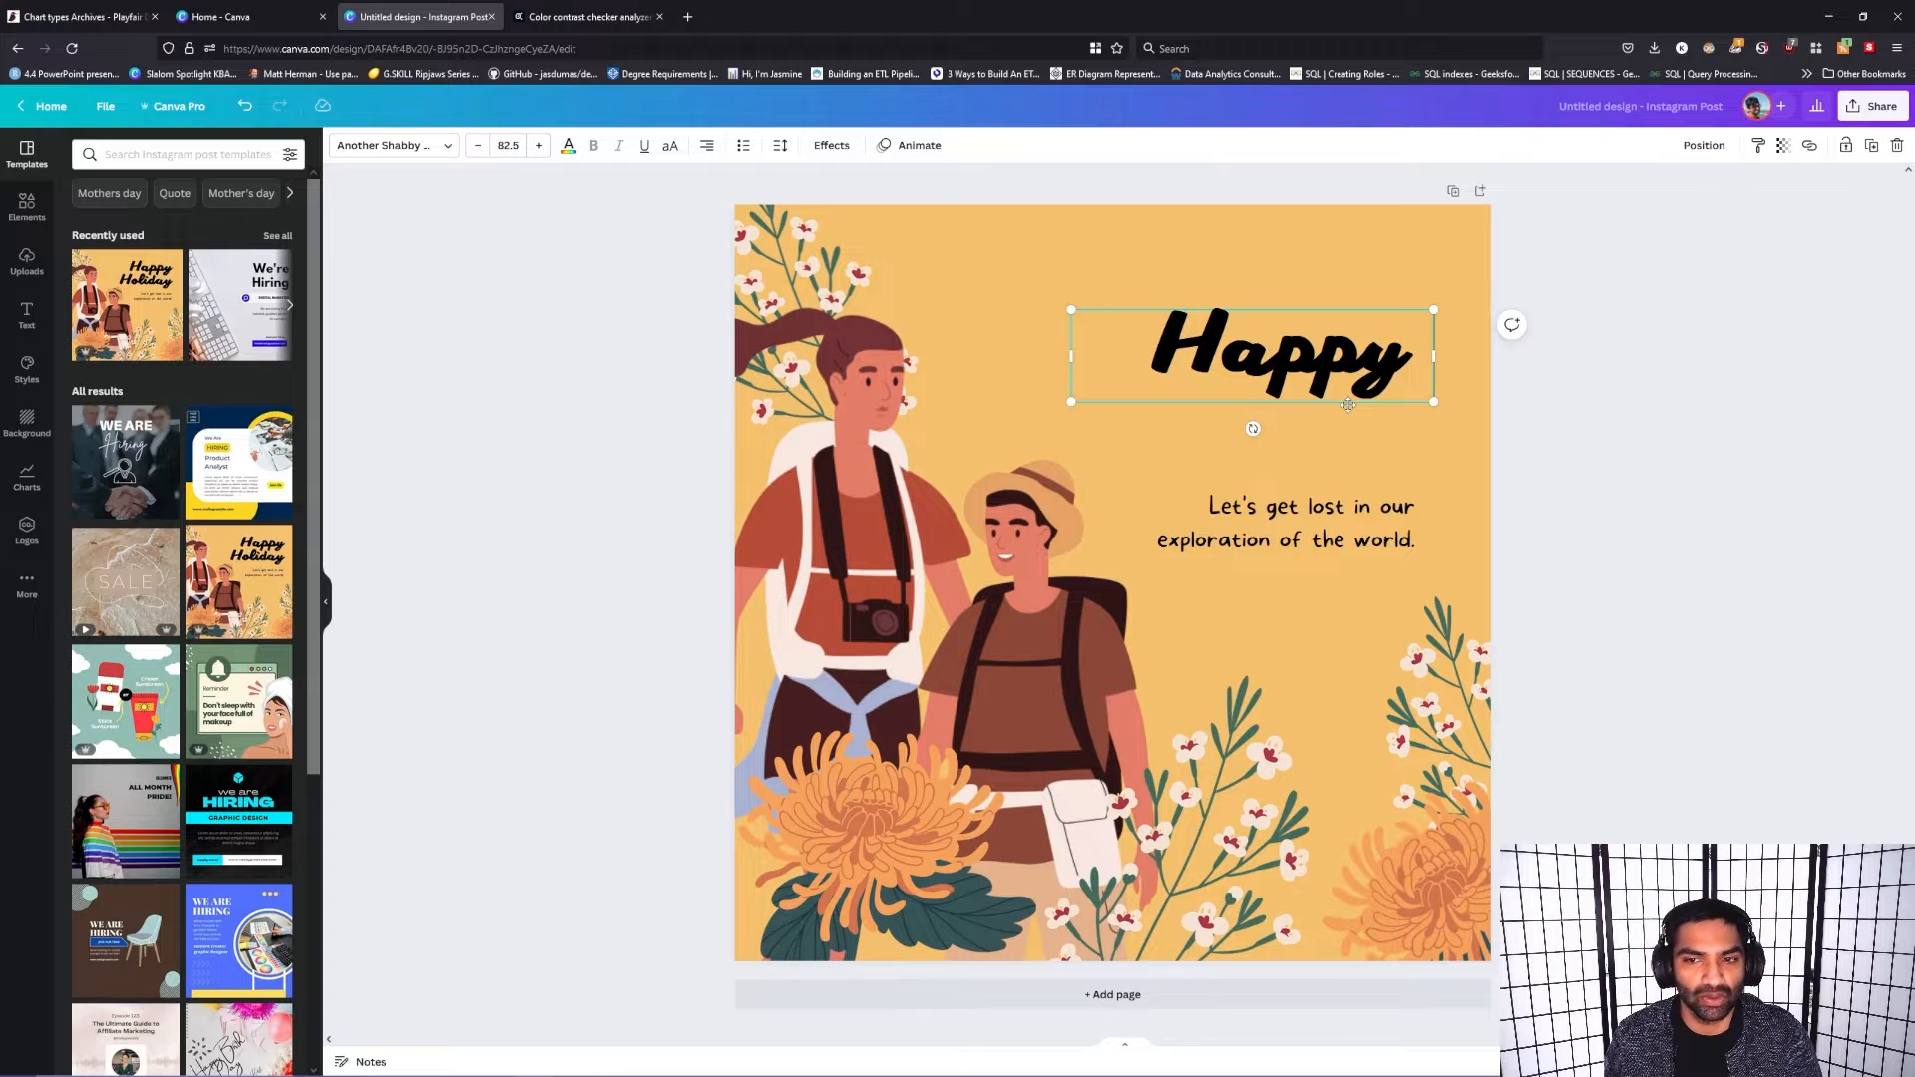
drag(1348, 405, 1357, 402)
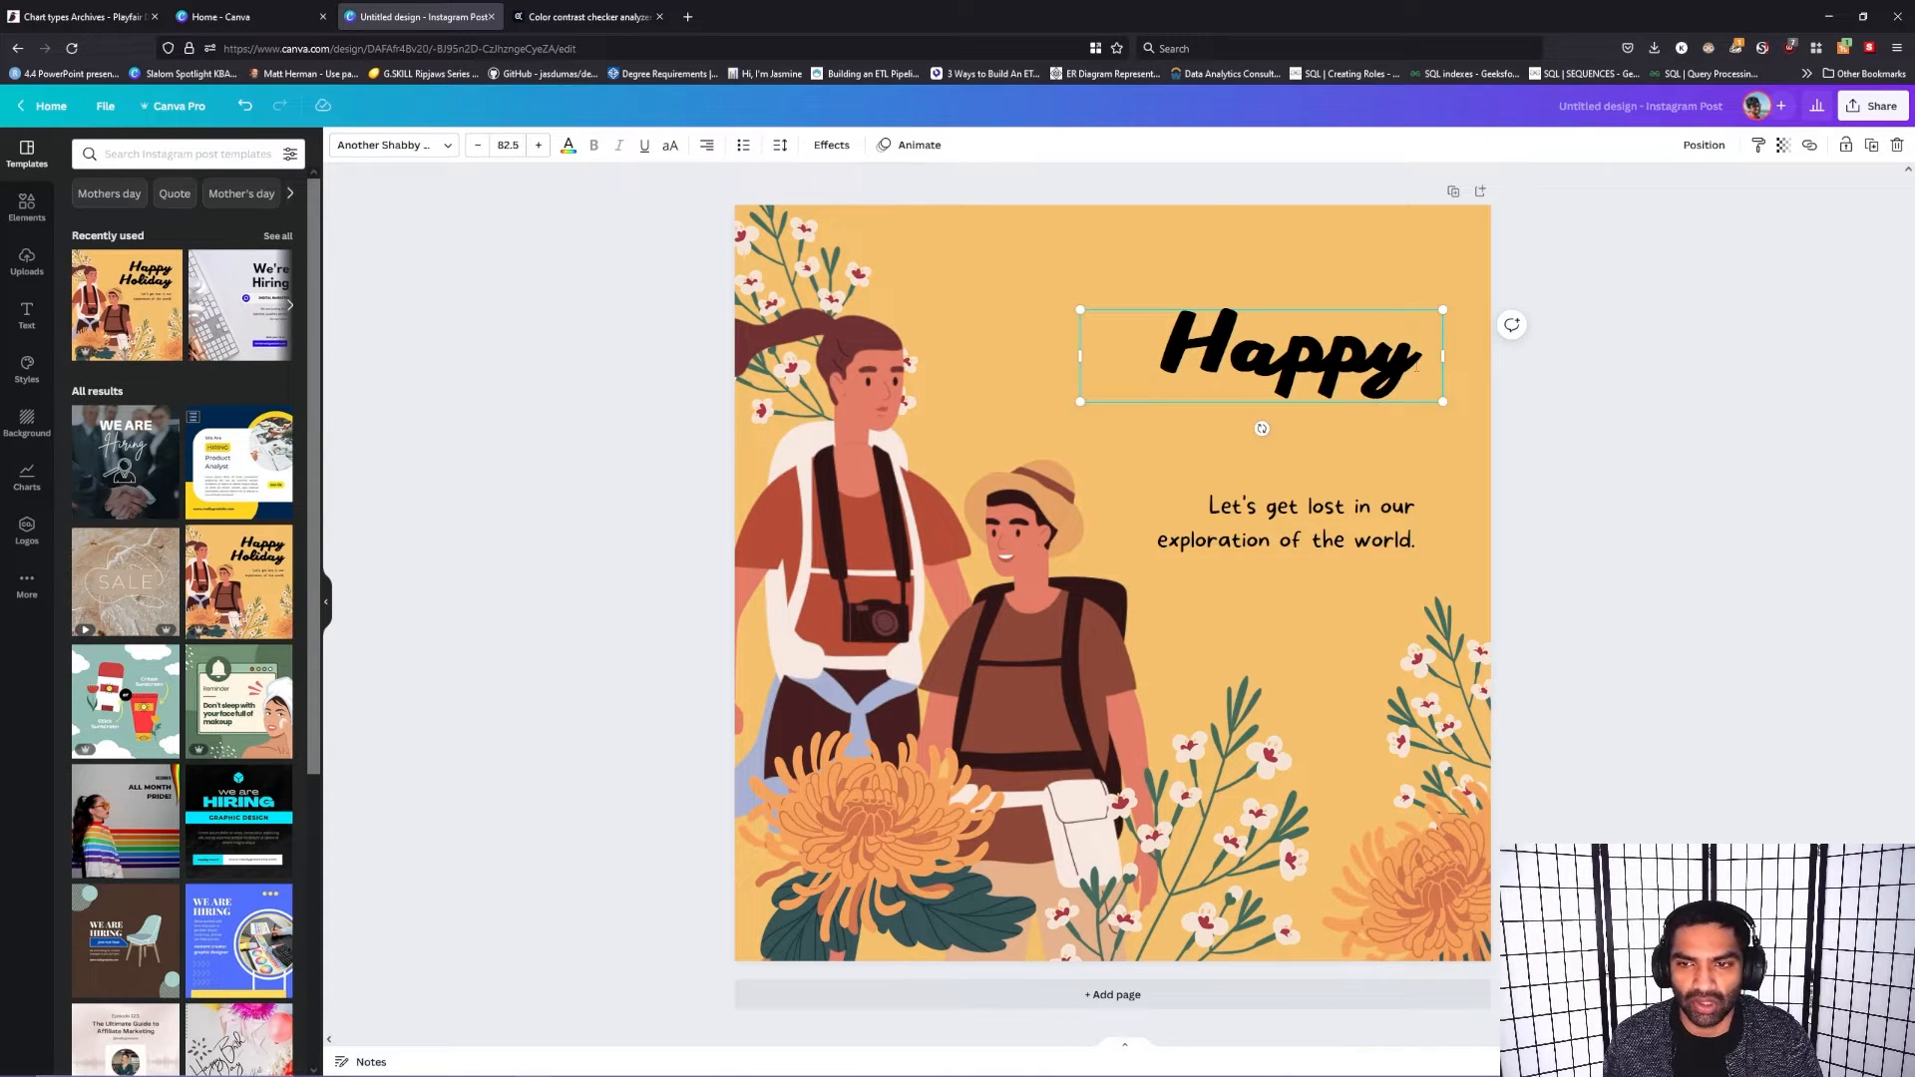
Step: Complete the heading so that it reads "Happy Easter" and deselect the text
key(Caps_Lock)
text(E)
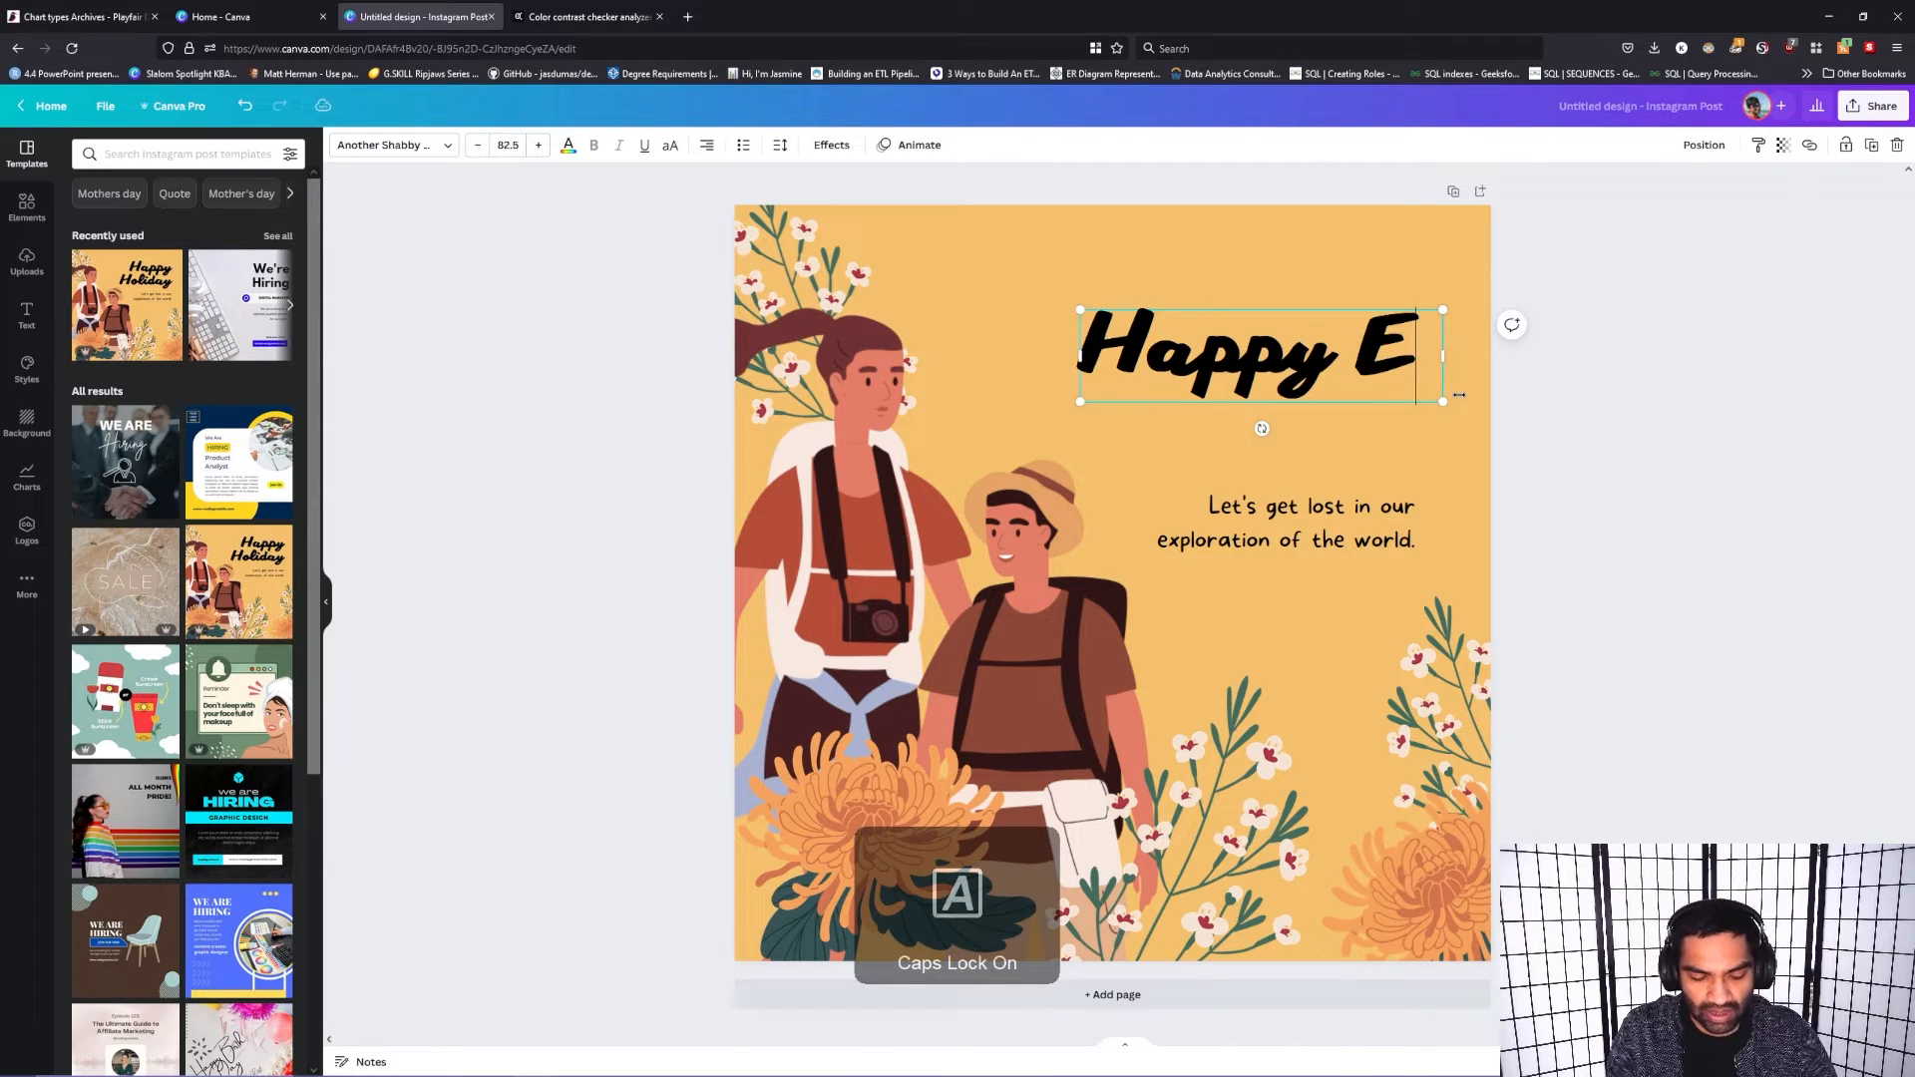
text(sster)
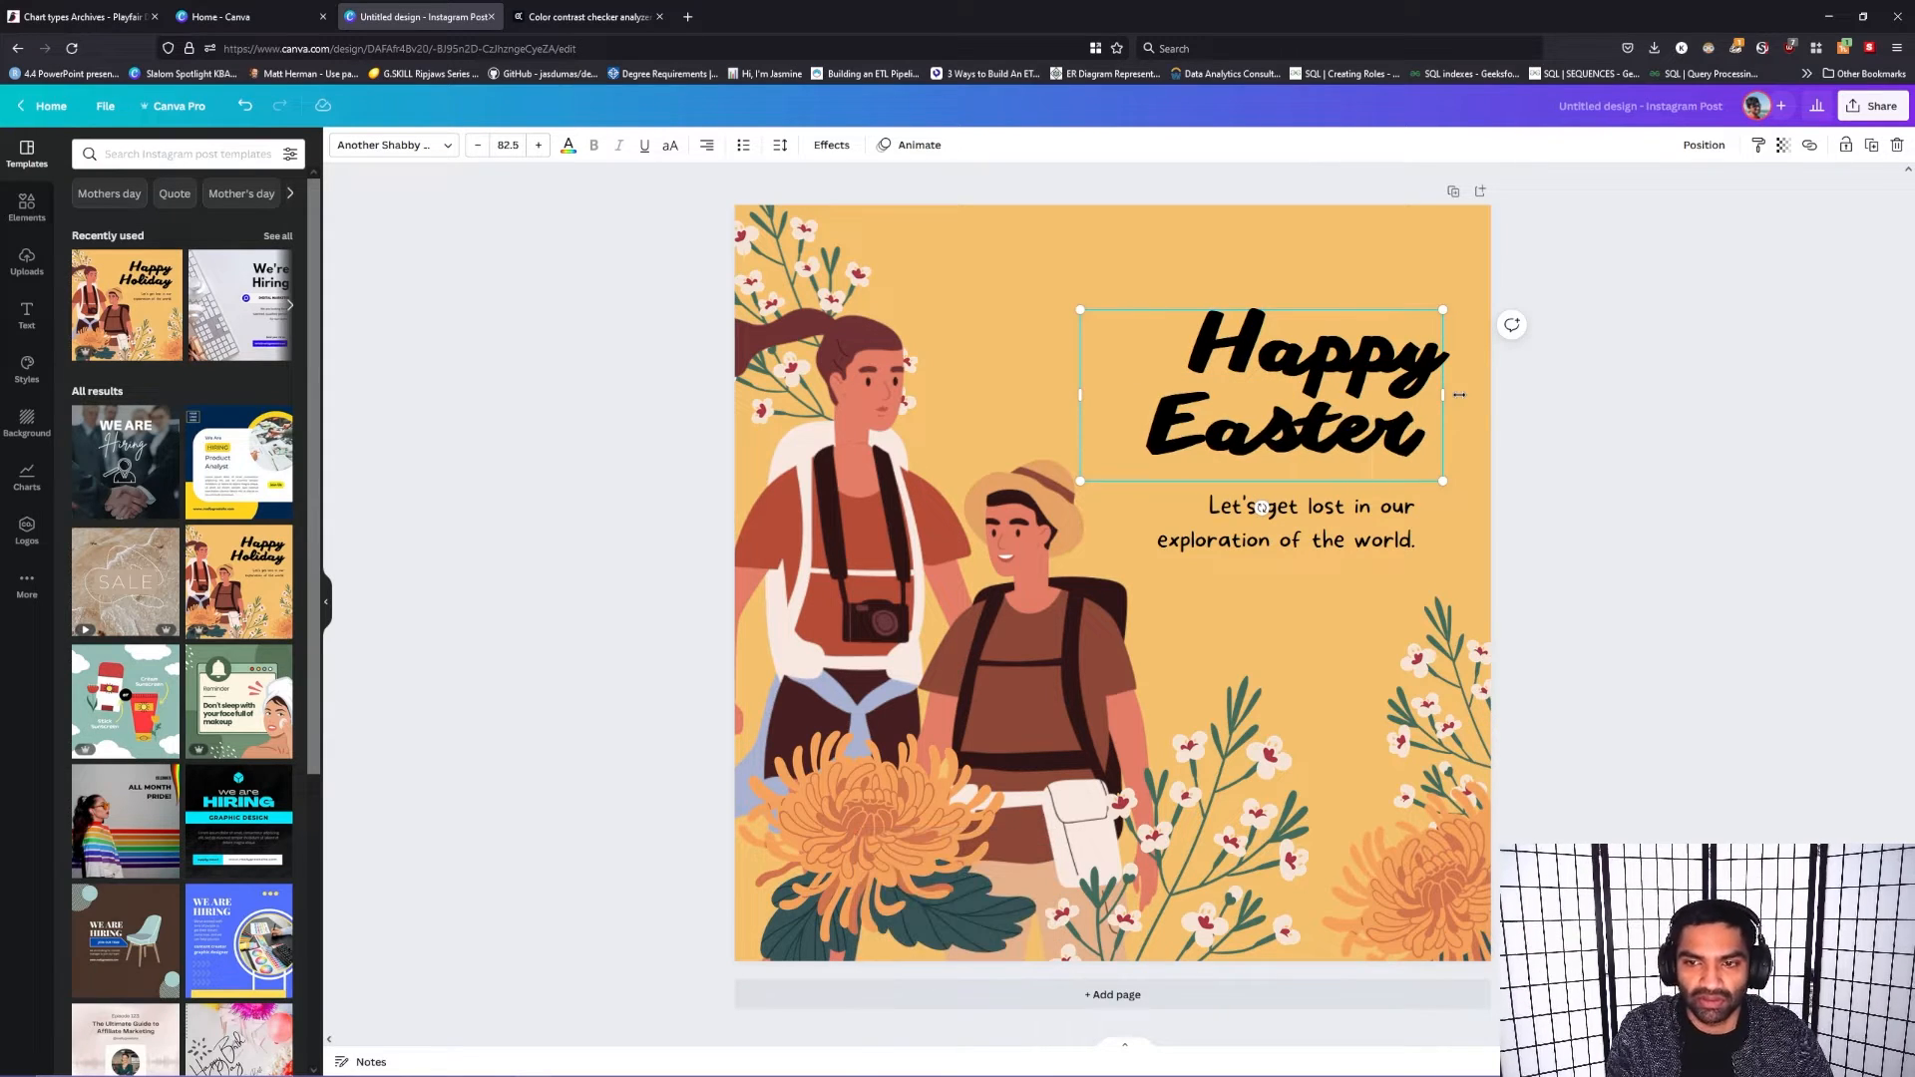
click(1548, 404)
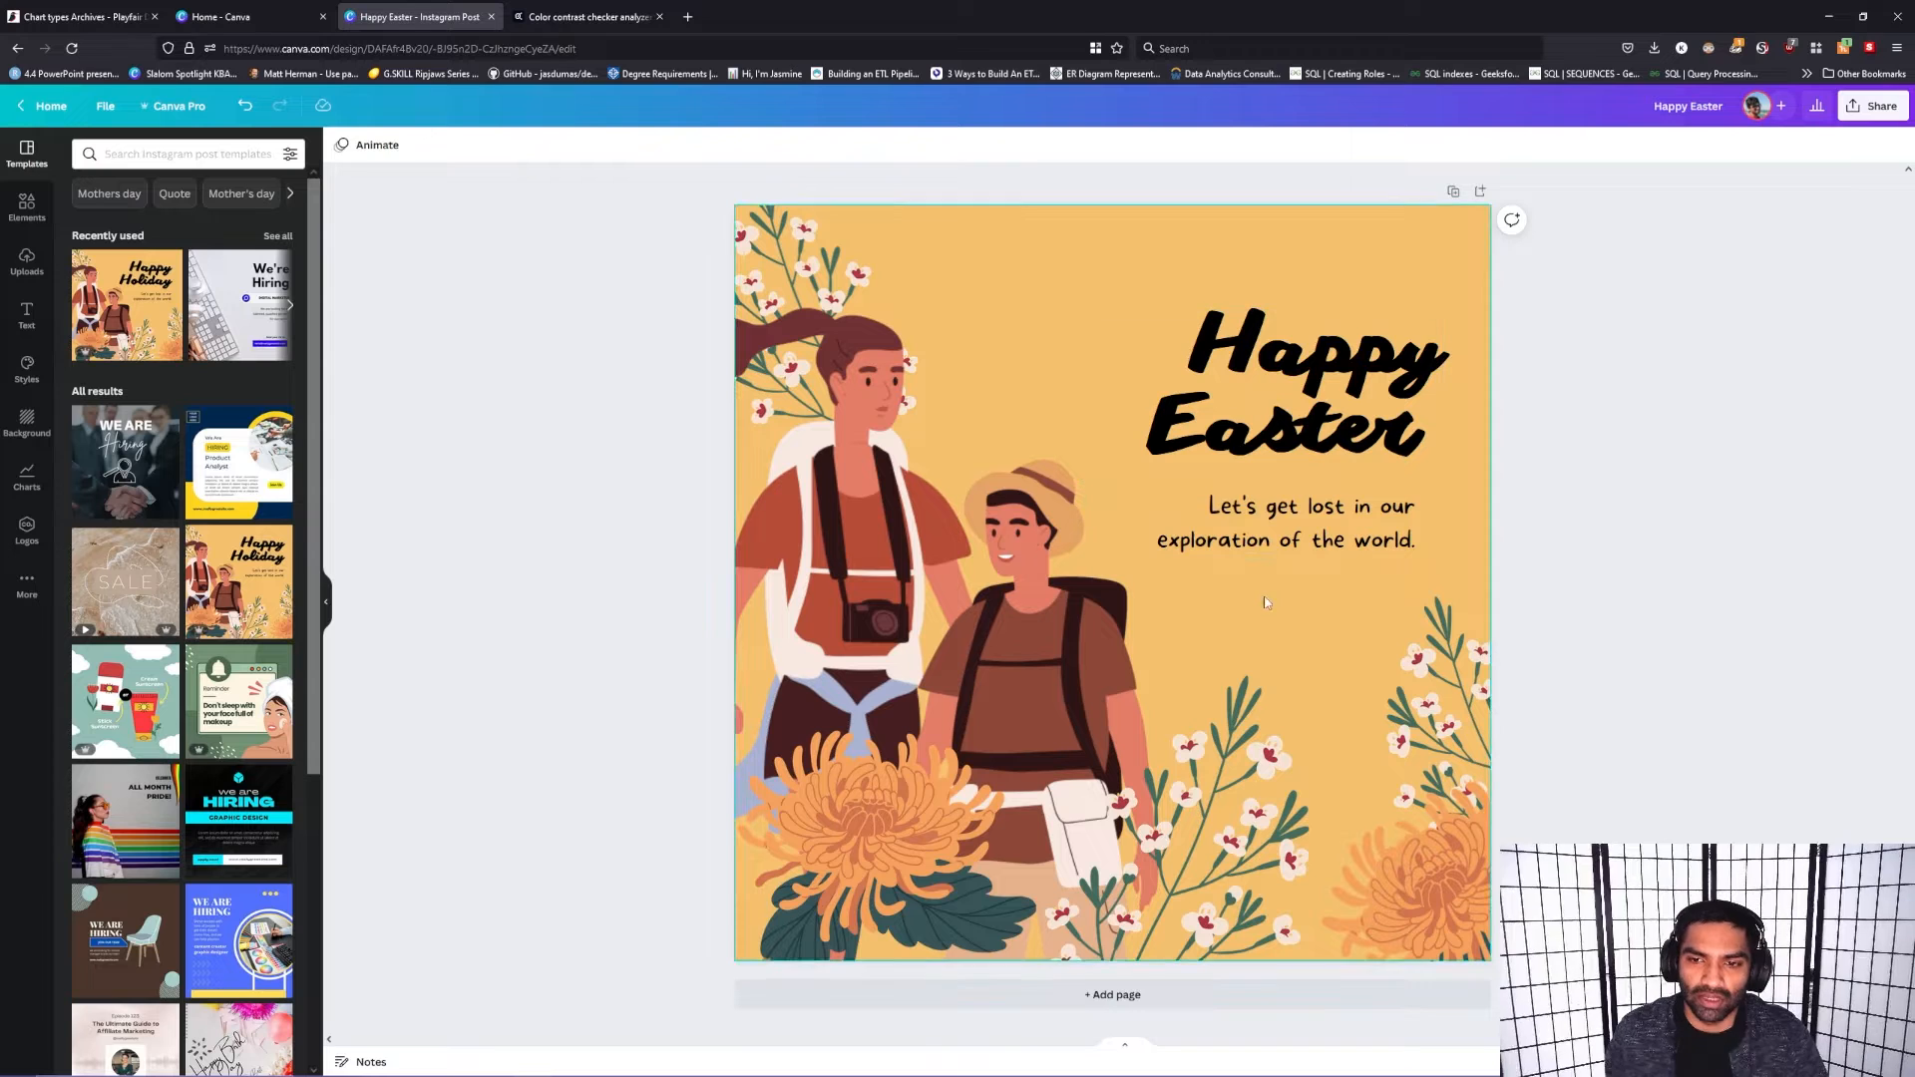
click(1297, 547)
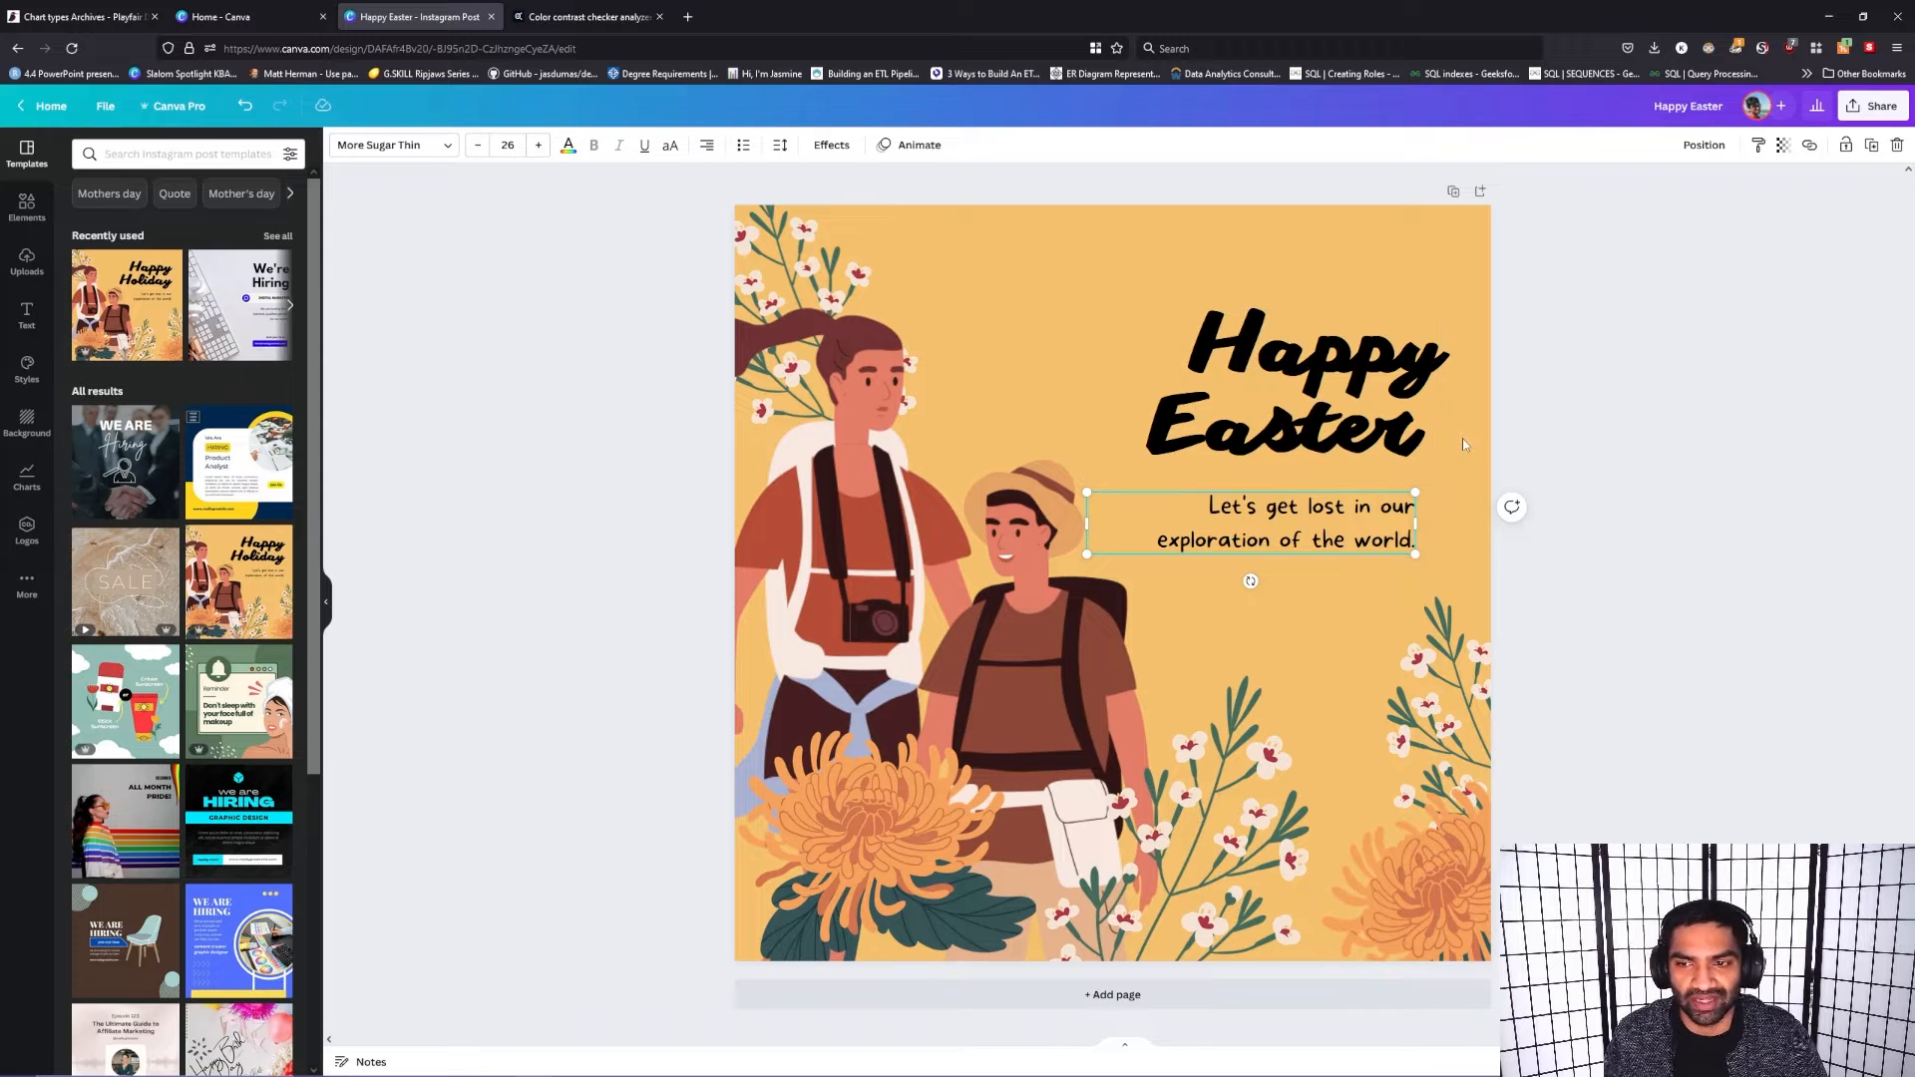
click(1741, 342)
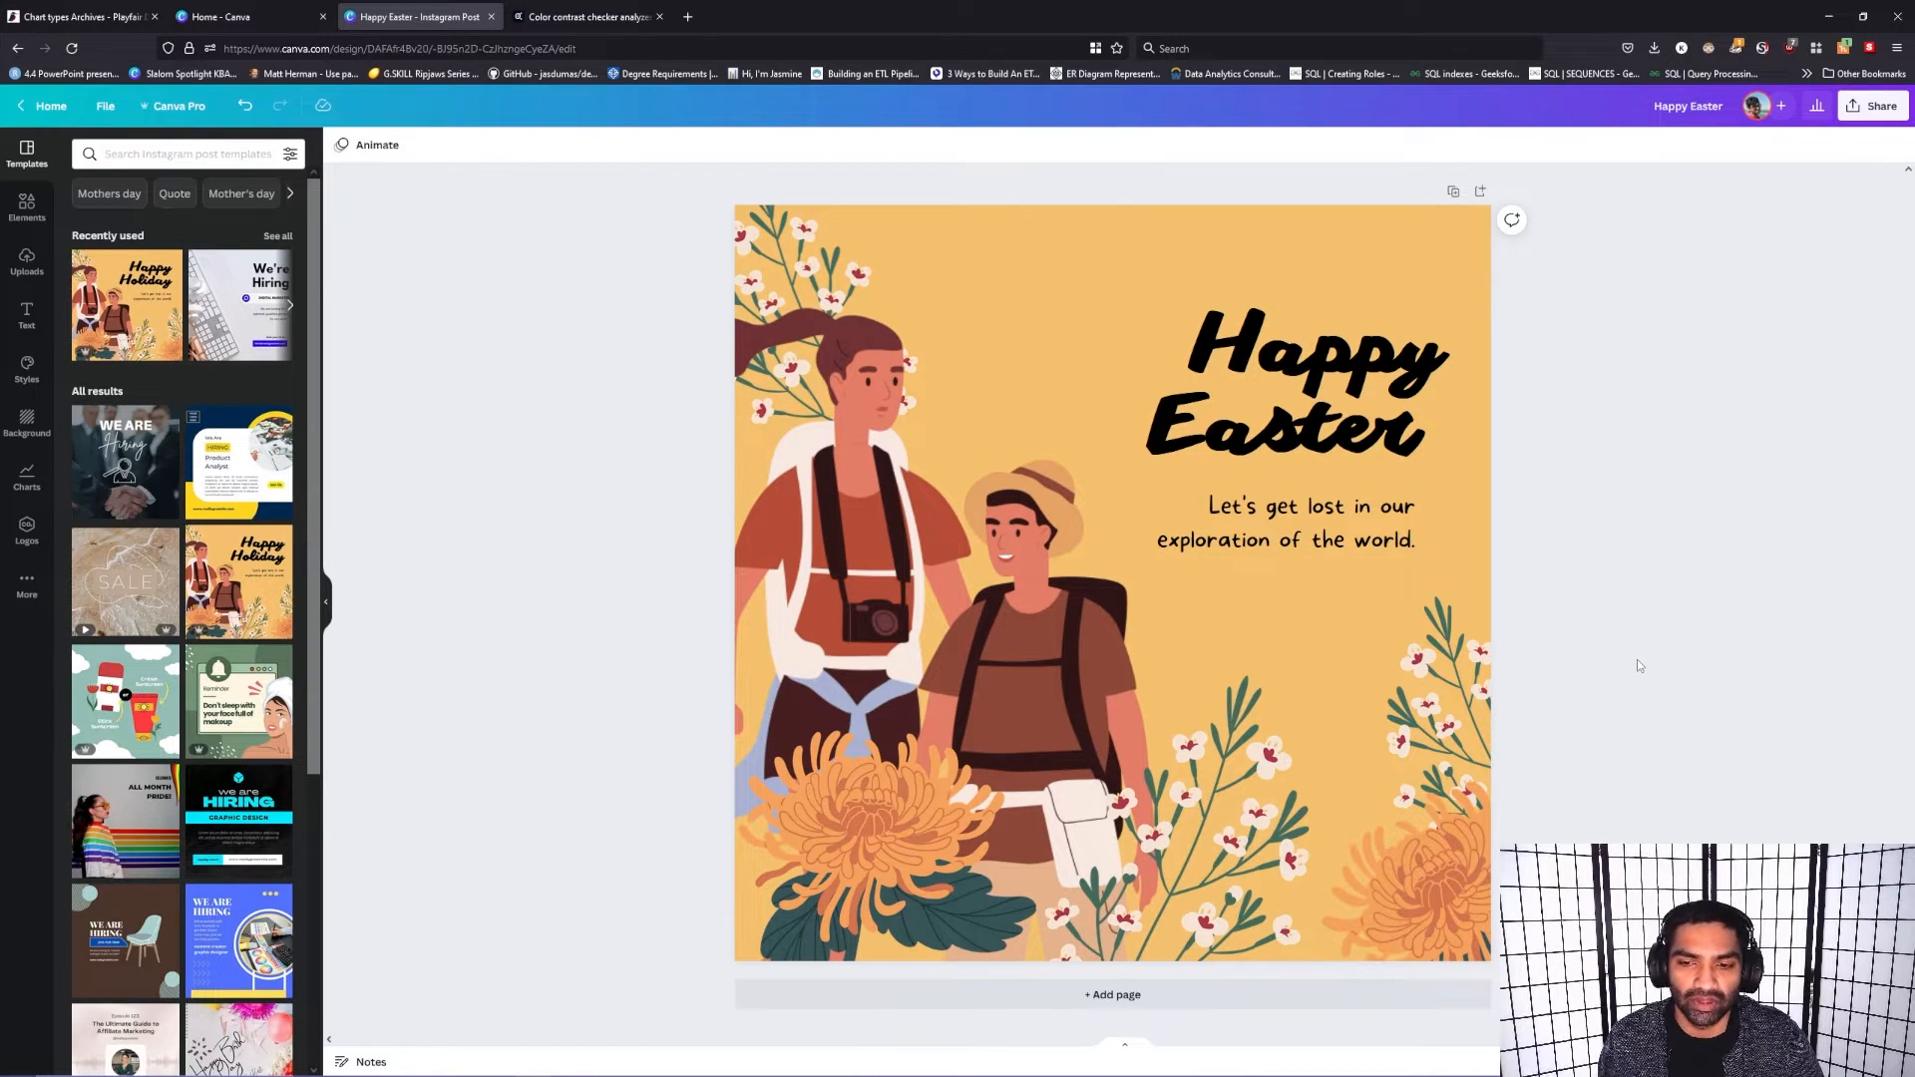
Step: Add a second page to the design
click(1220, 997)
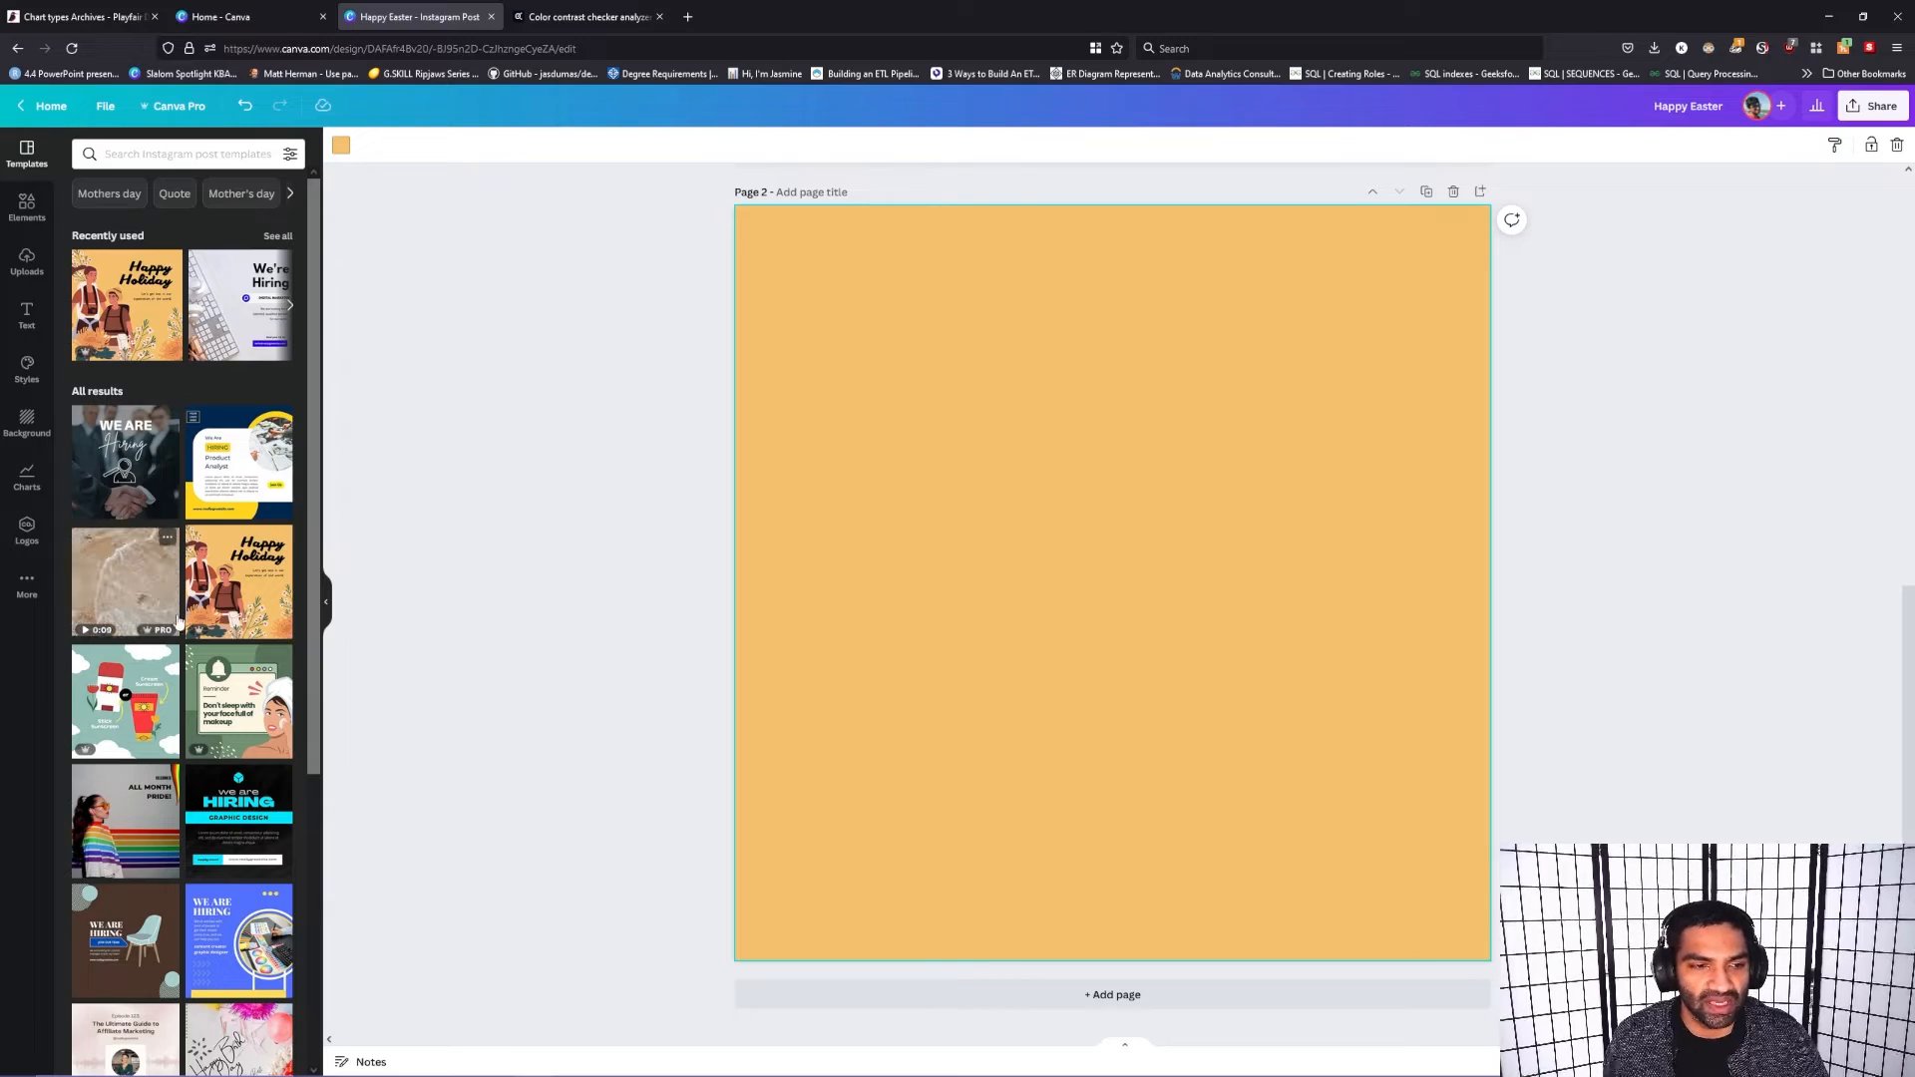
scroll(249, 607, down, 5)
scroll(259, 593, up, 5)
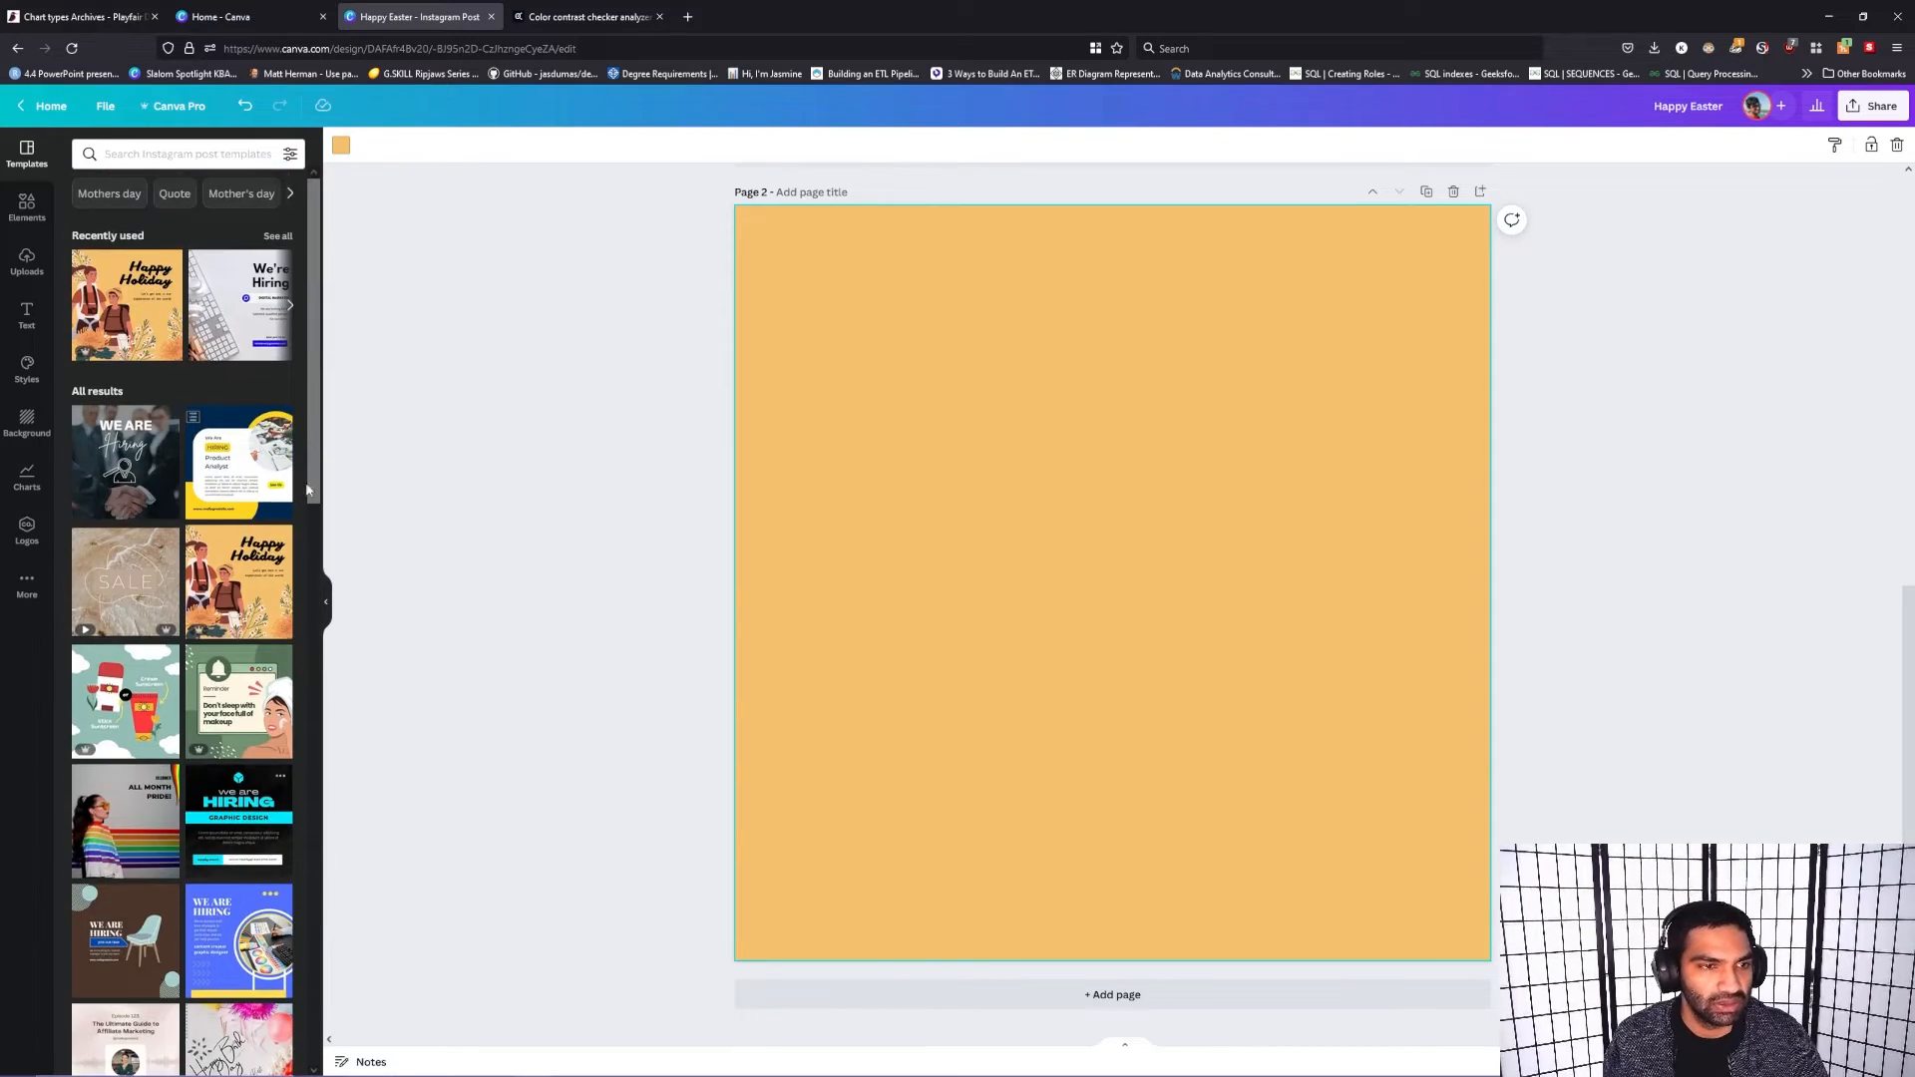
Step: Search the elements library for "chart" and place the vertical grouped bar chart on page 2
click(216, 156)
click(44, 216)
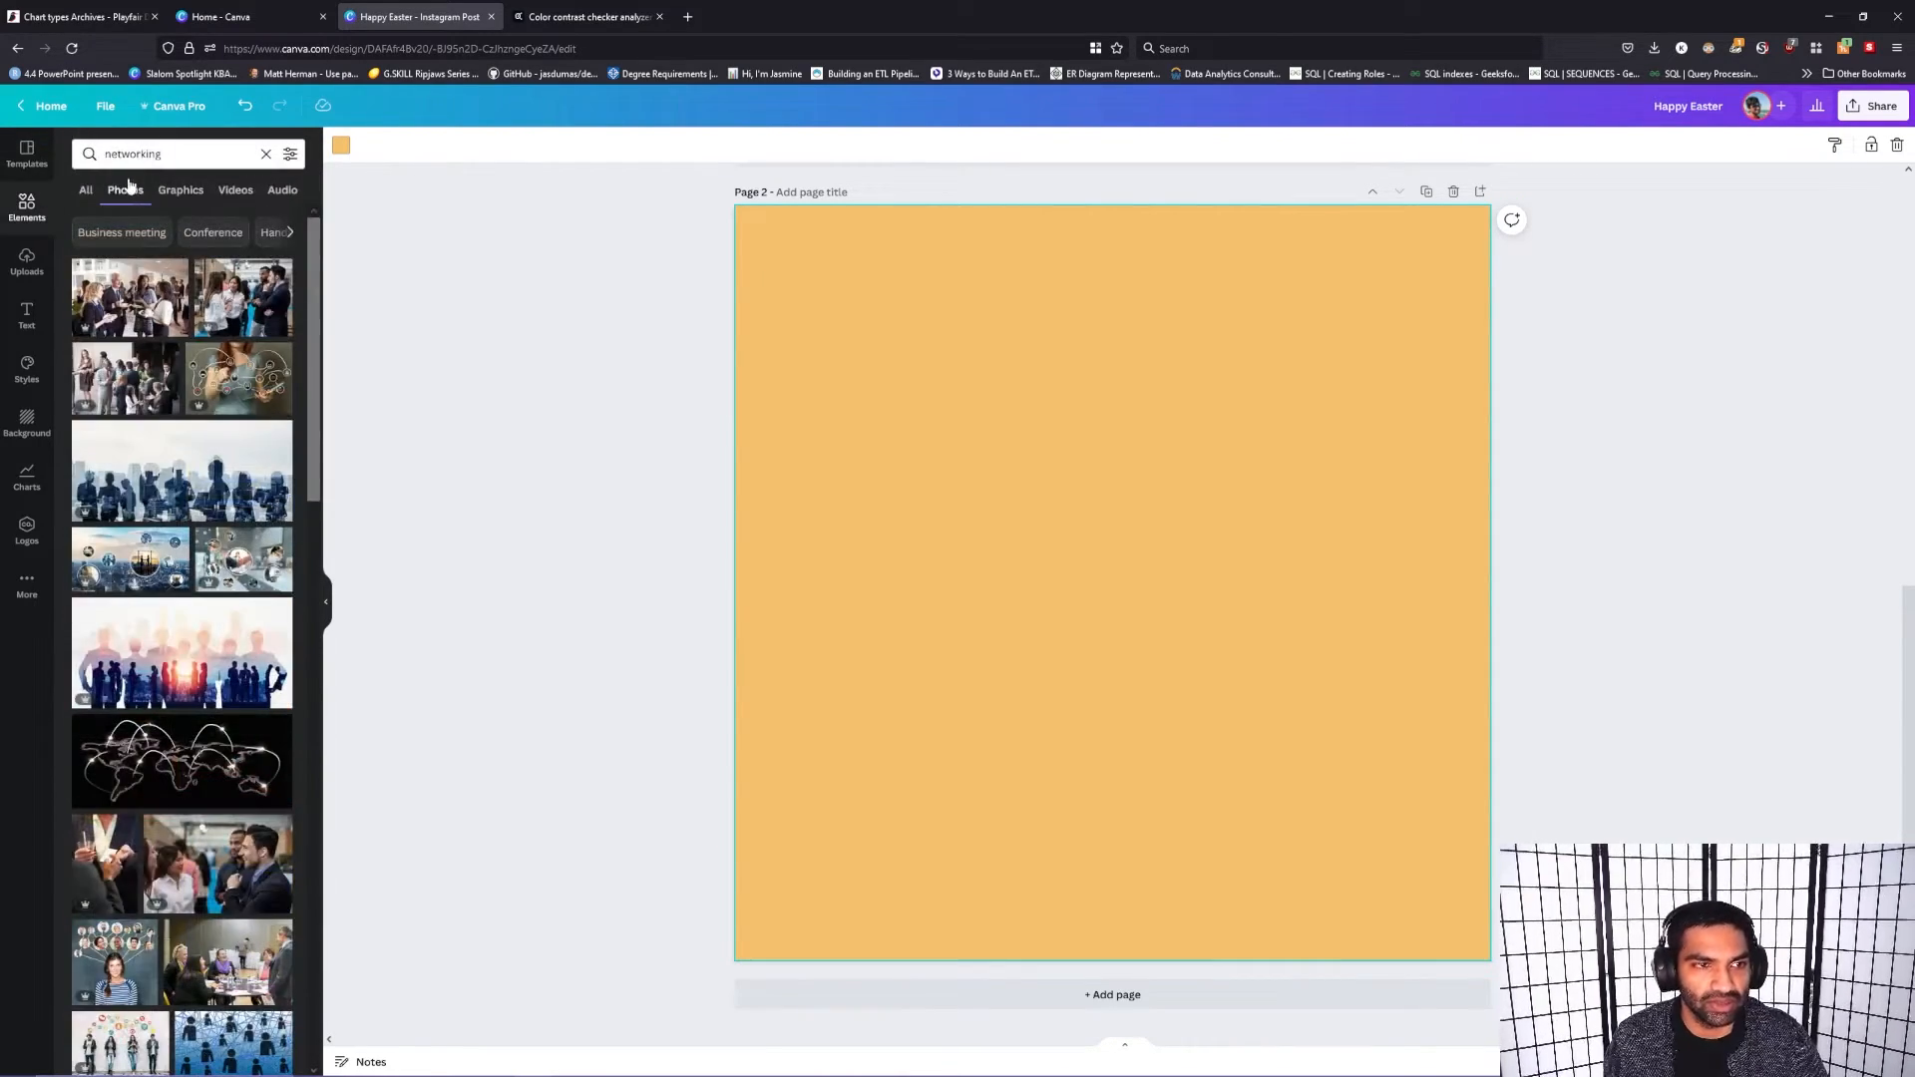
click(229, 156)
click(265, 155)
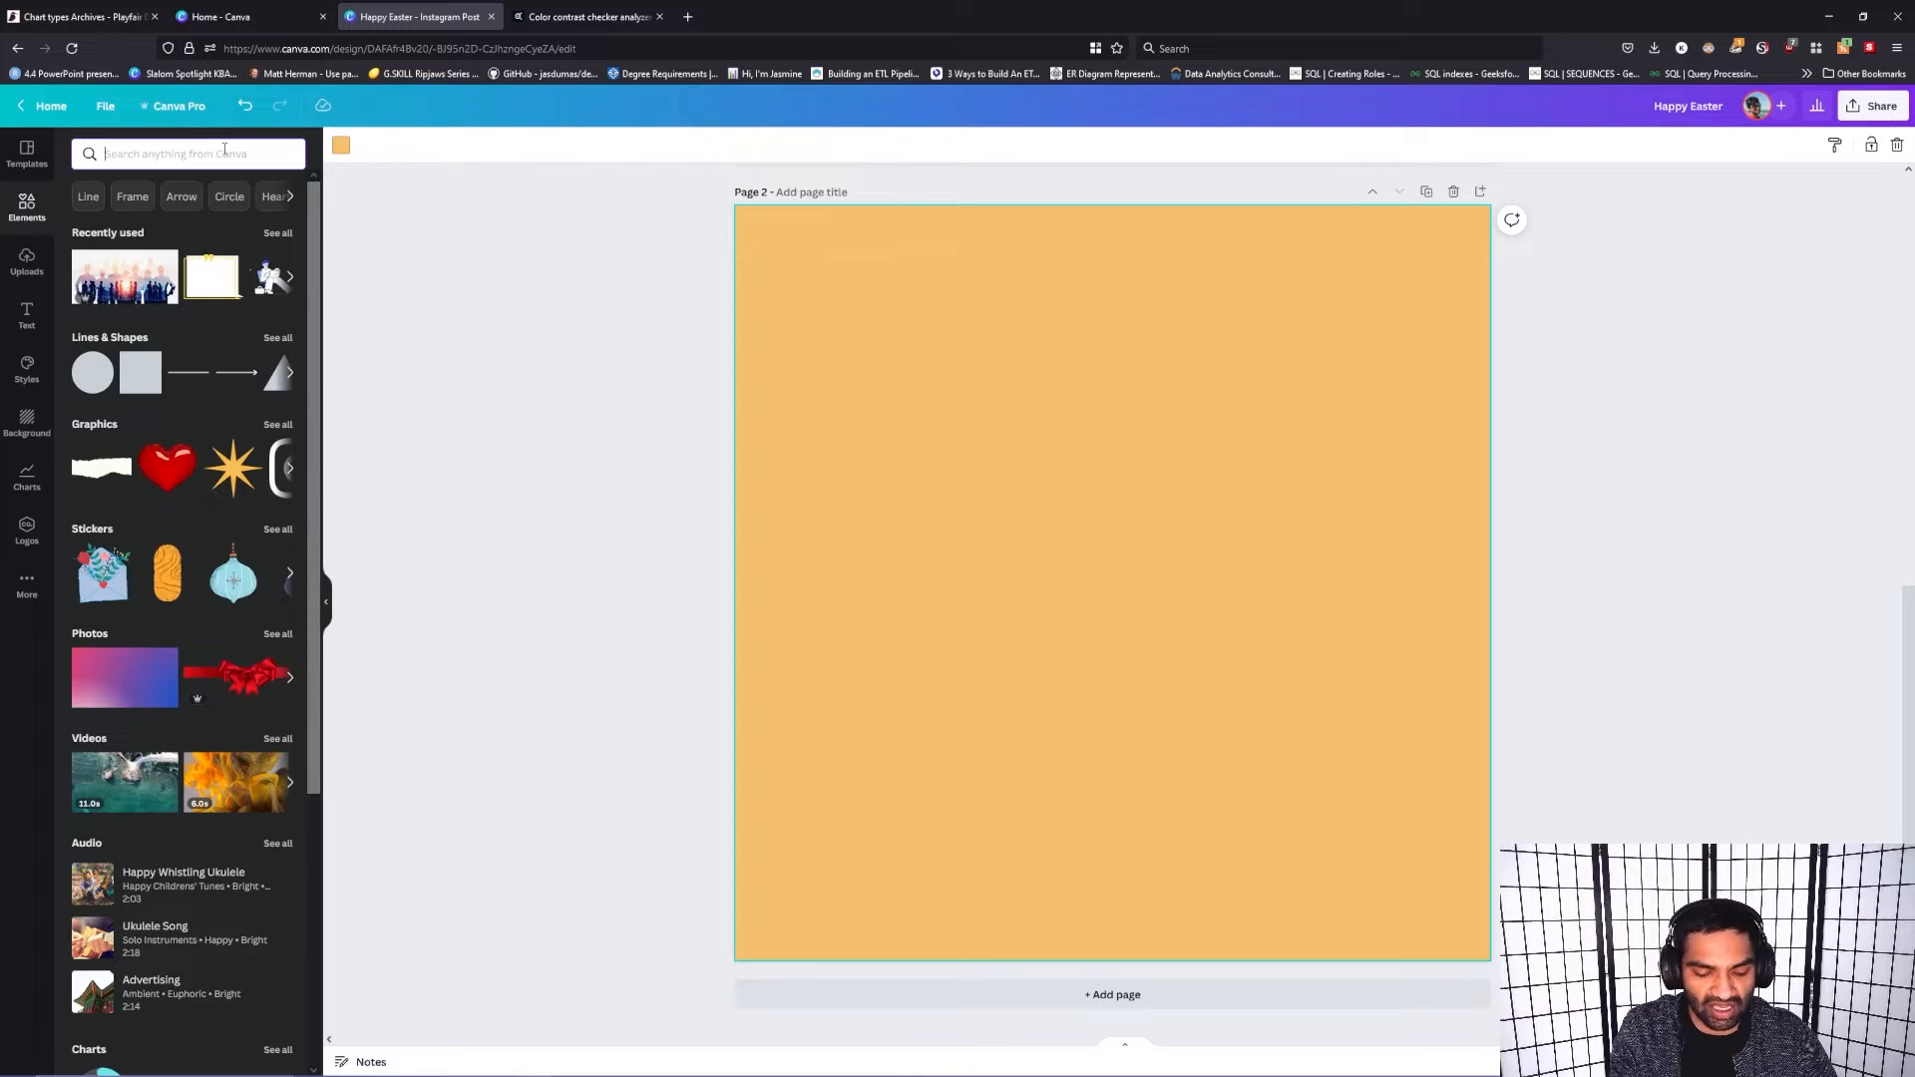
click(224, 151)
text(c)
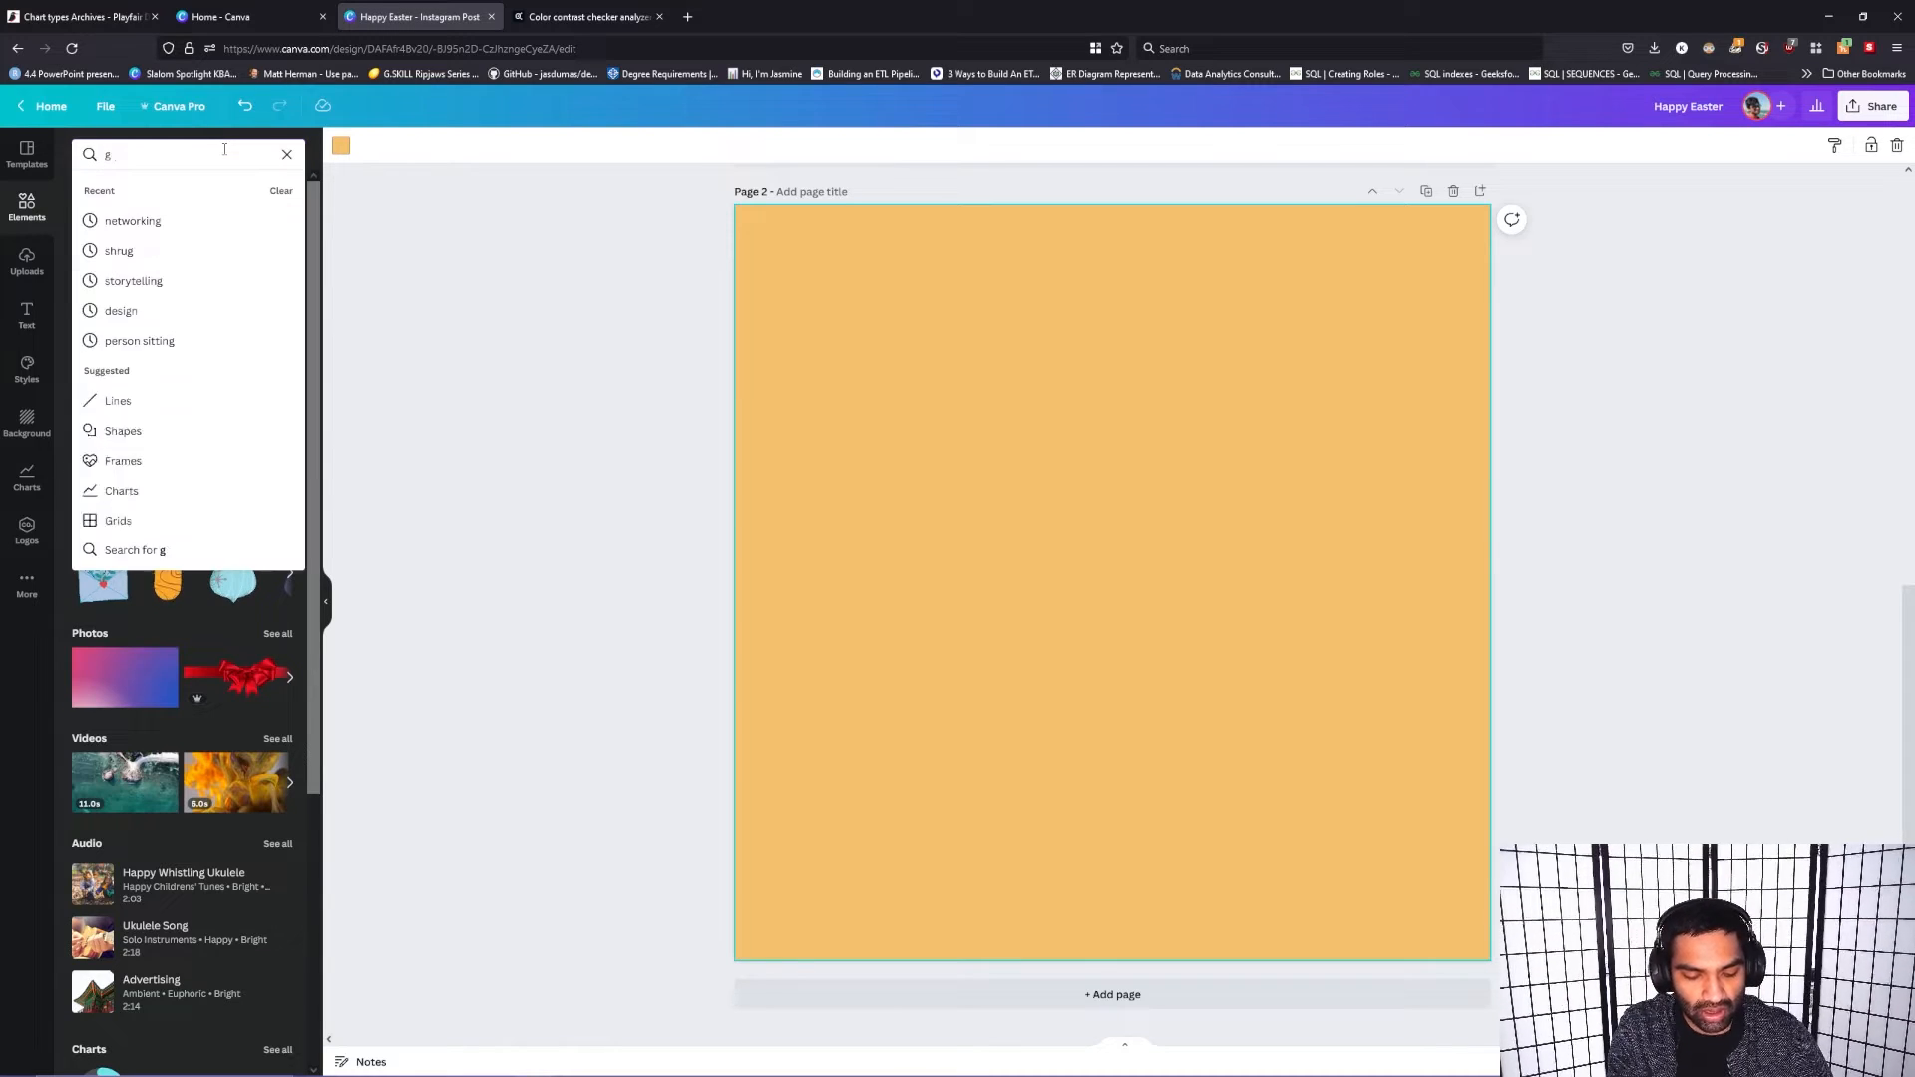
text(hart)
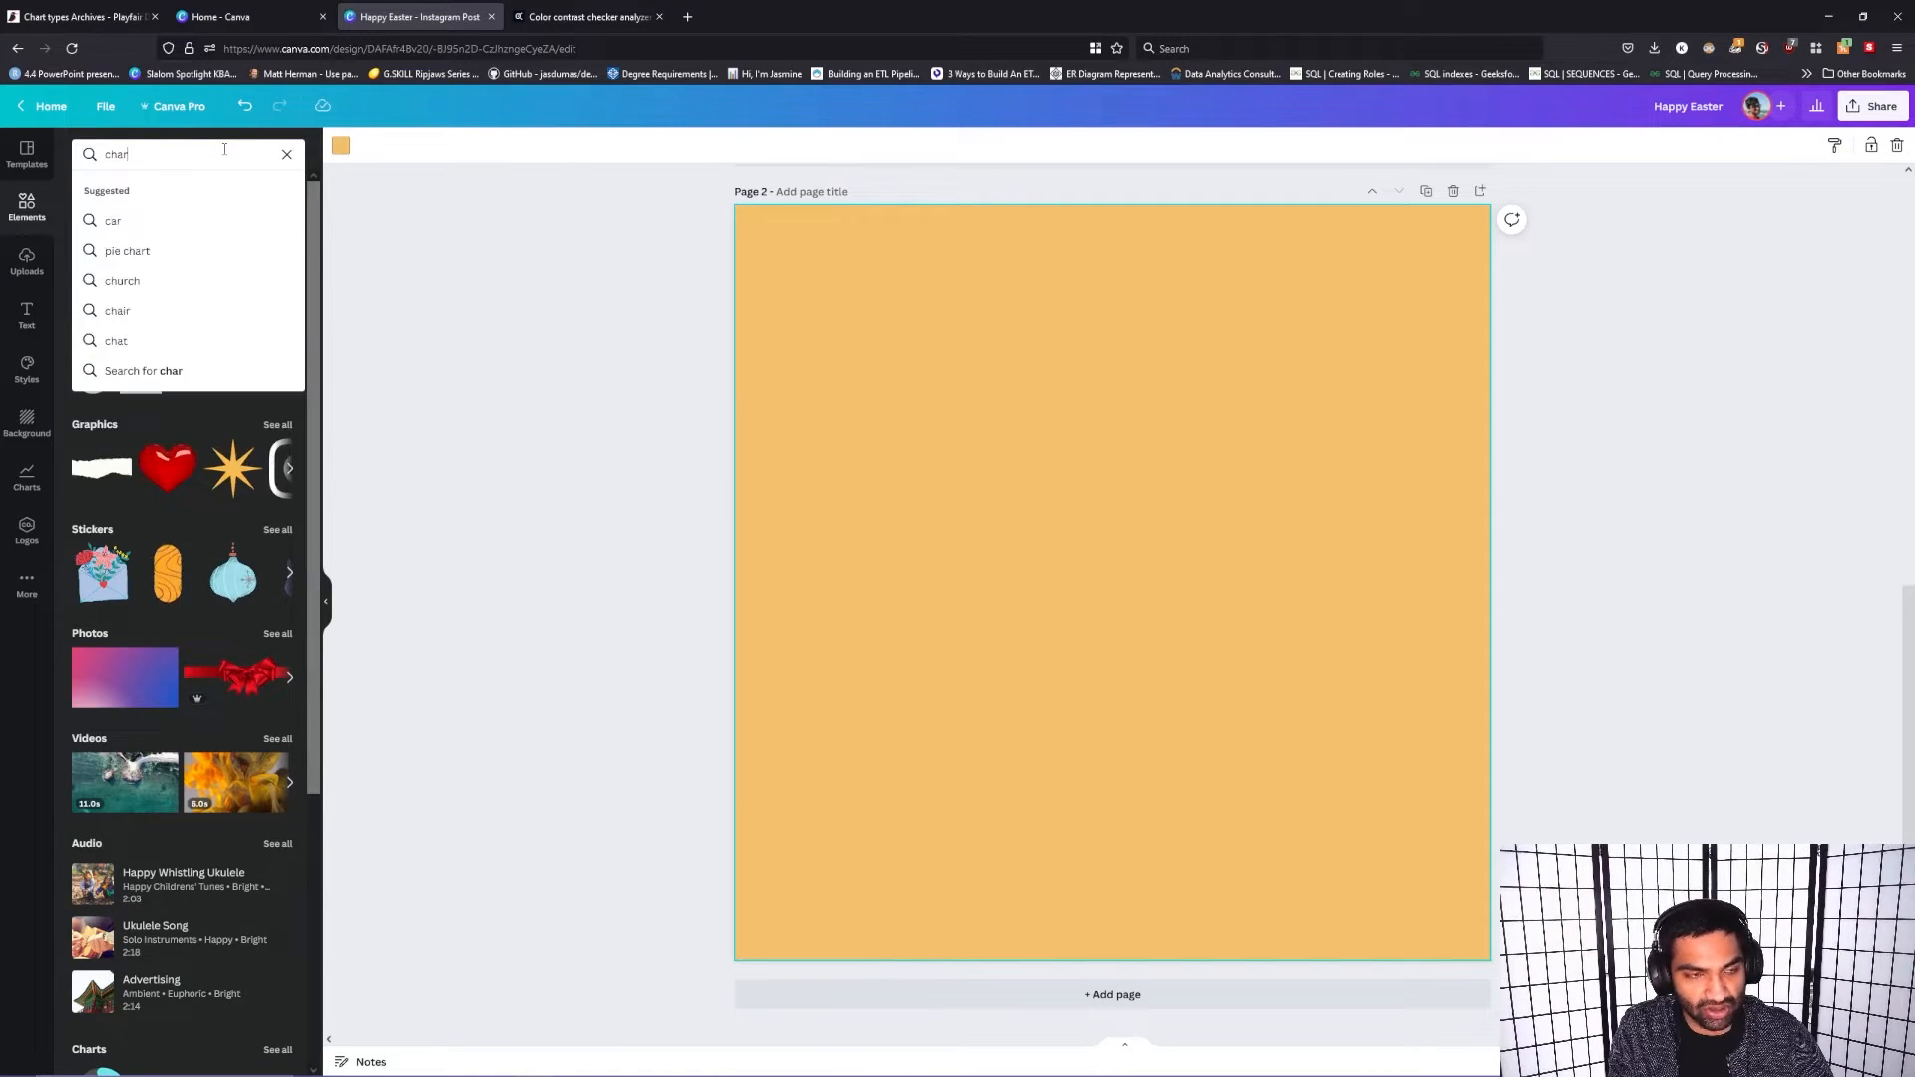
key(Return)
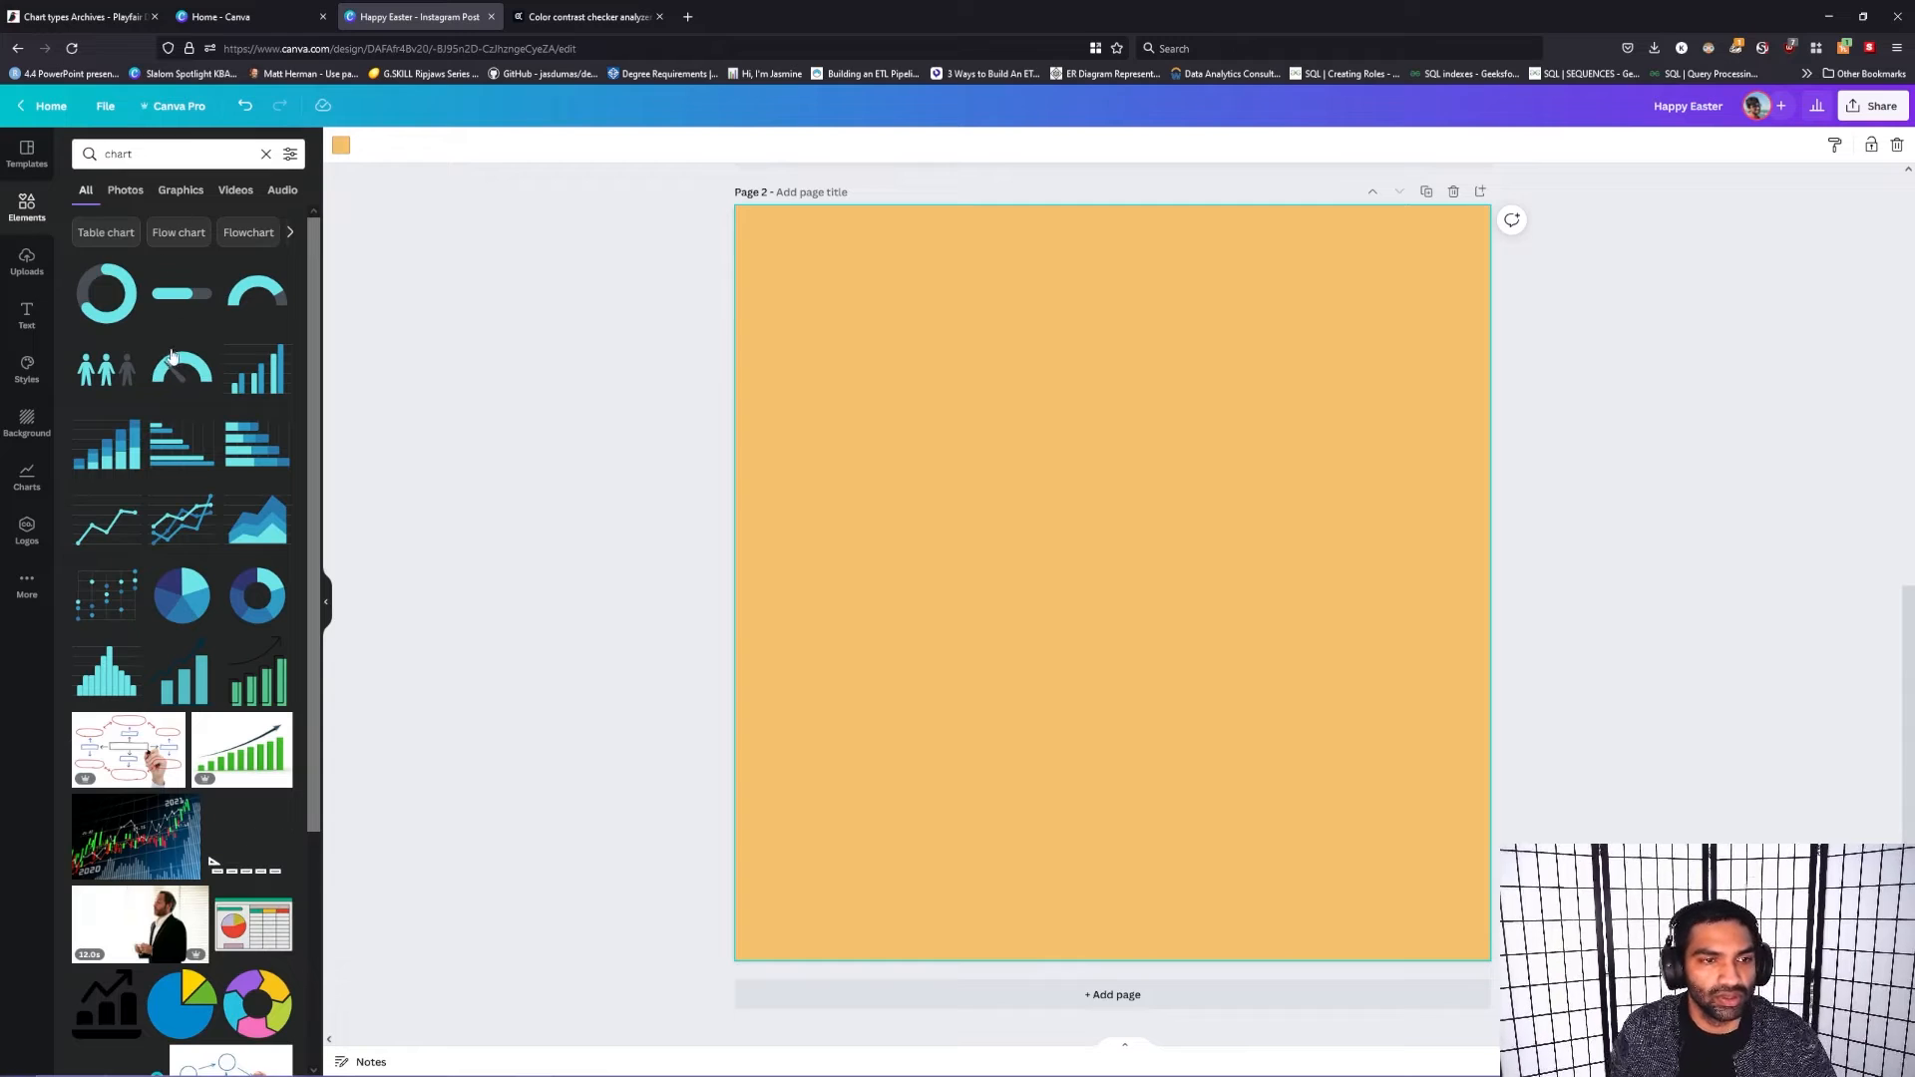
drag(256, 369, 911, 337)
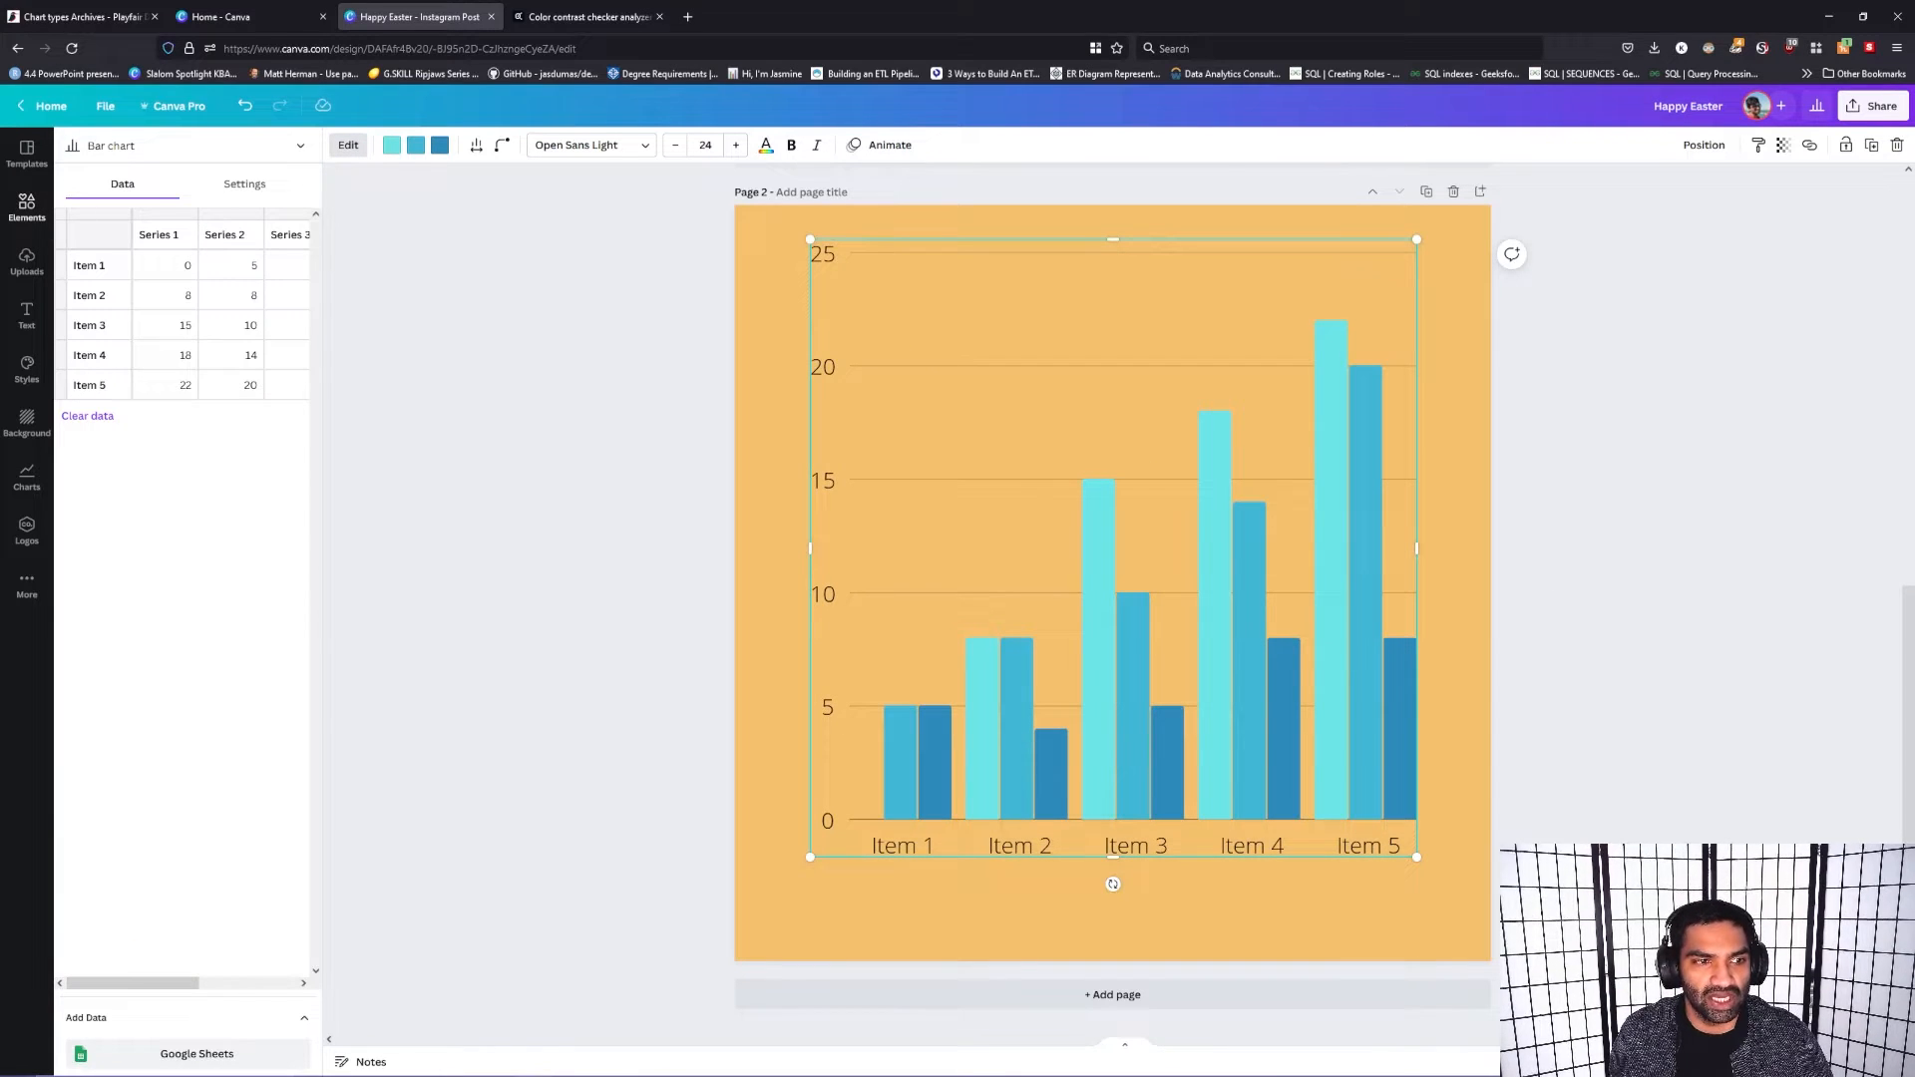
Step: Hide the bar chart's grid lines, ticks and labels, and center the chart on the page
click(243, 185)
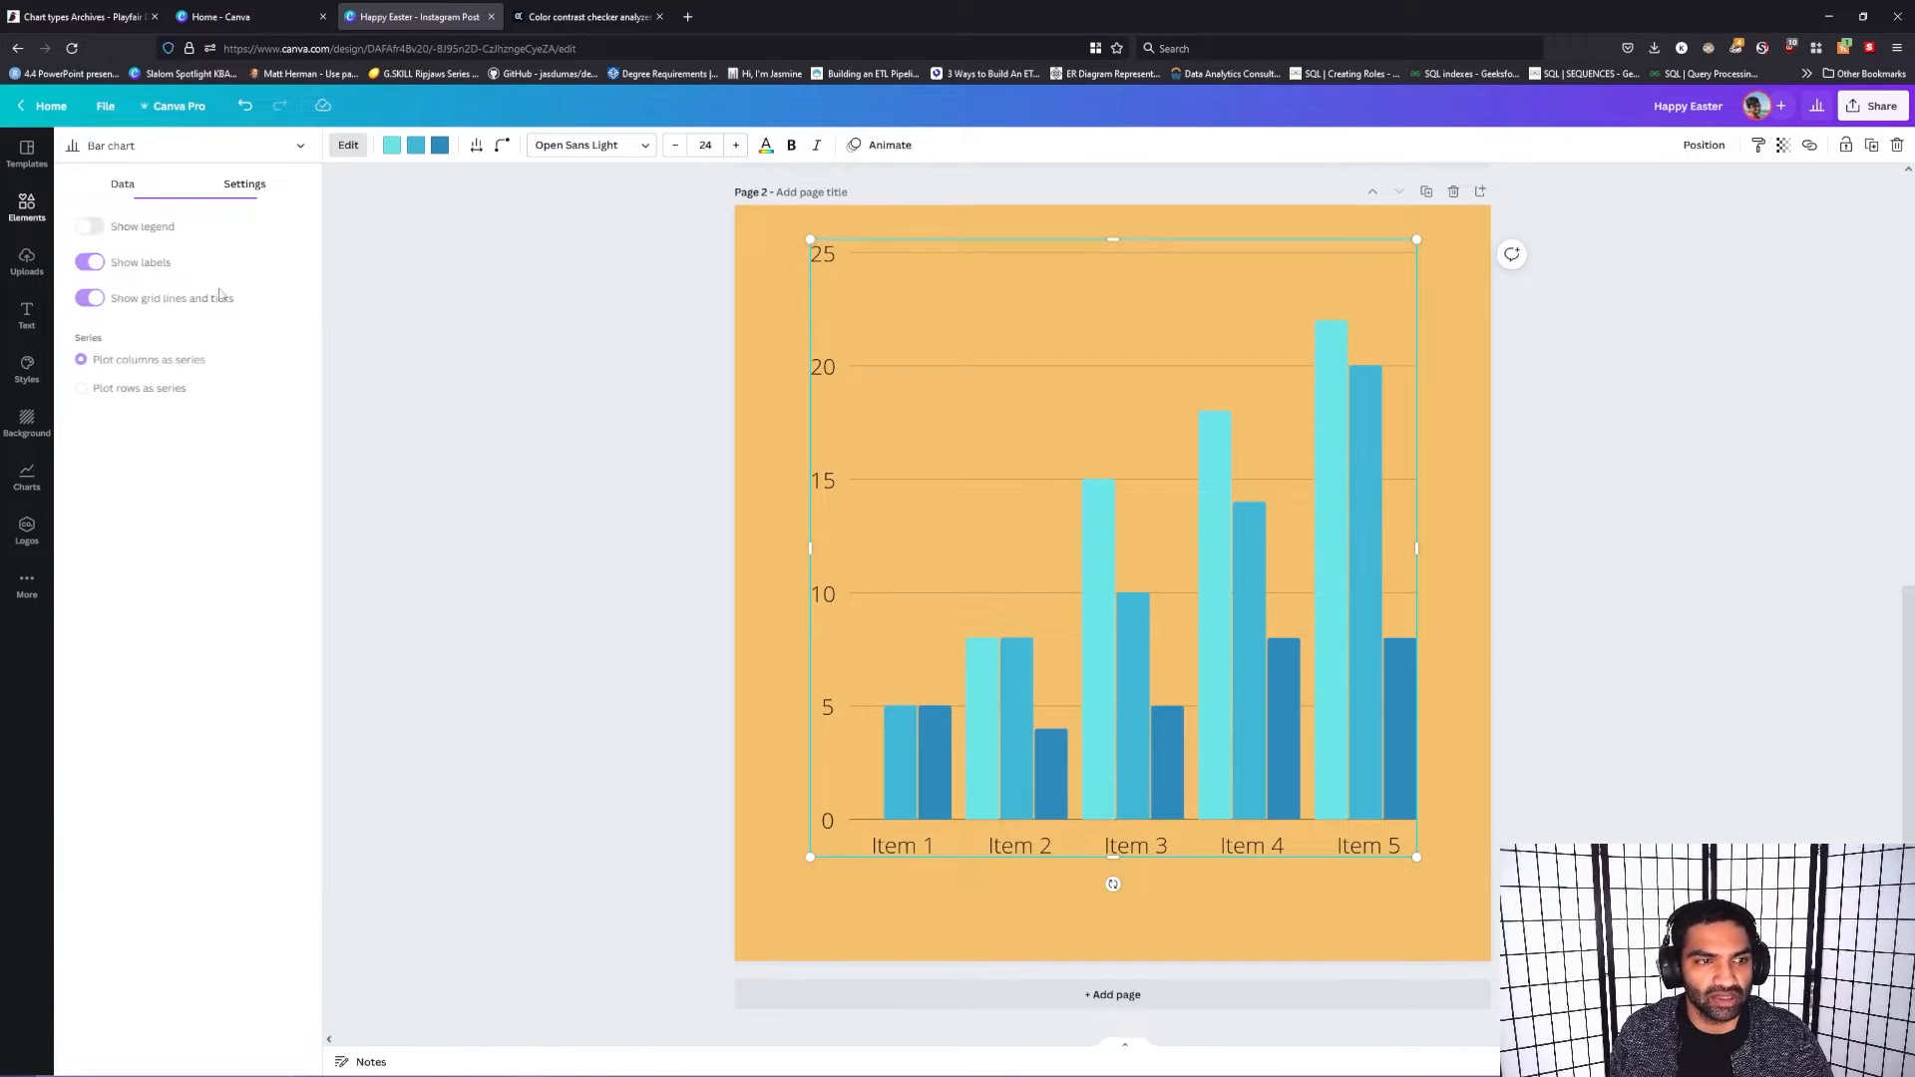
click(89, 309)
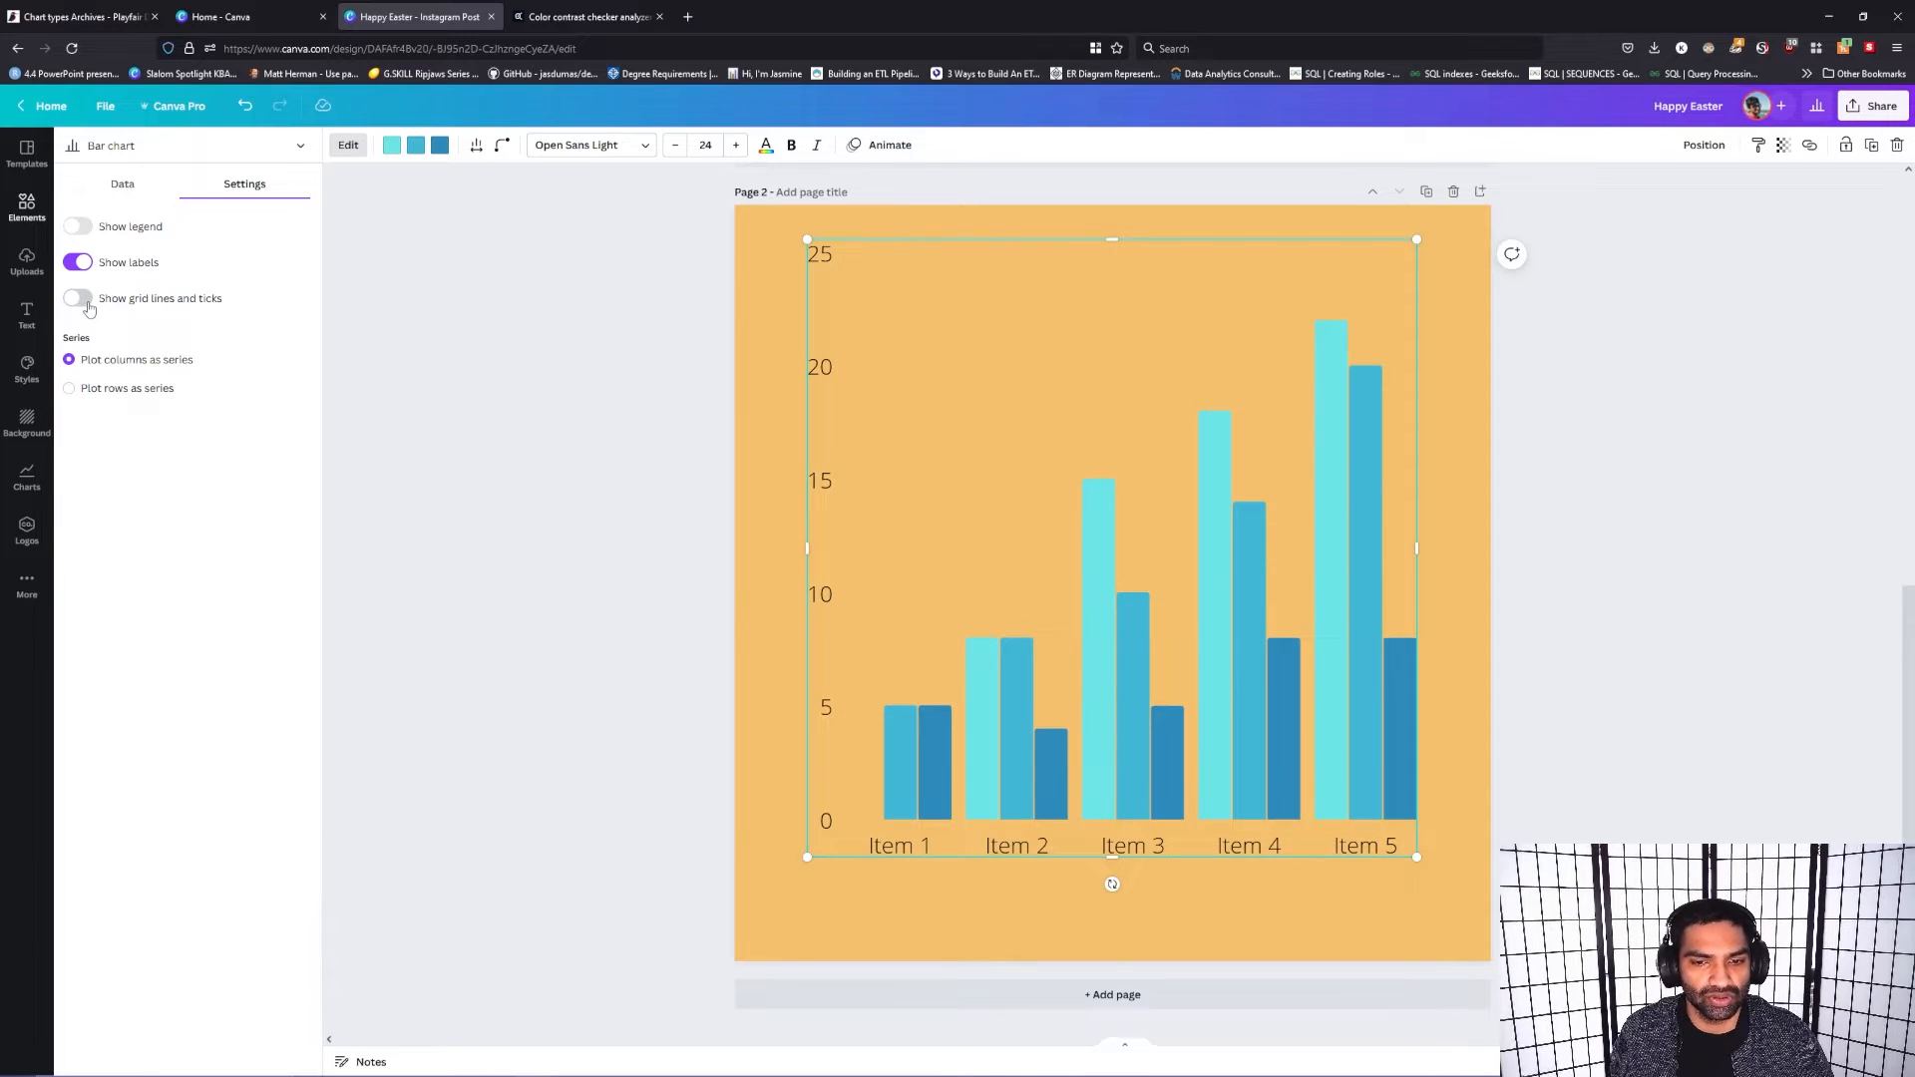
click(80, 263)
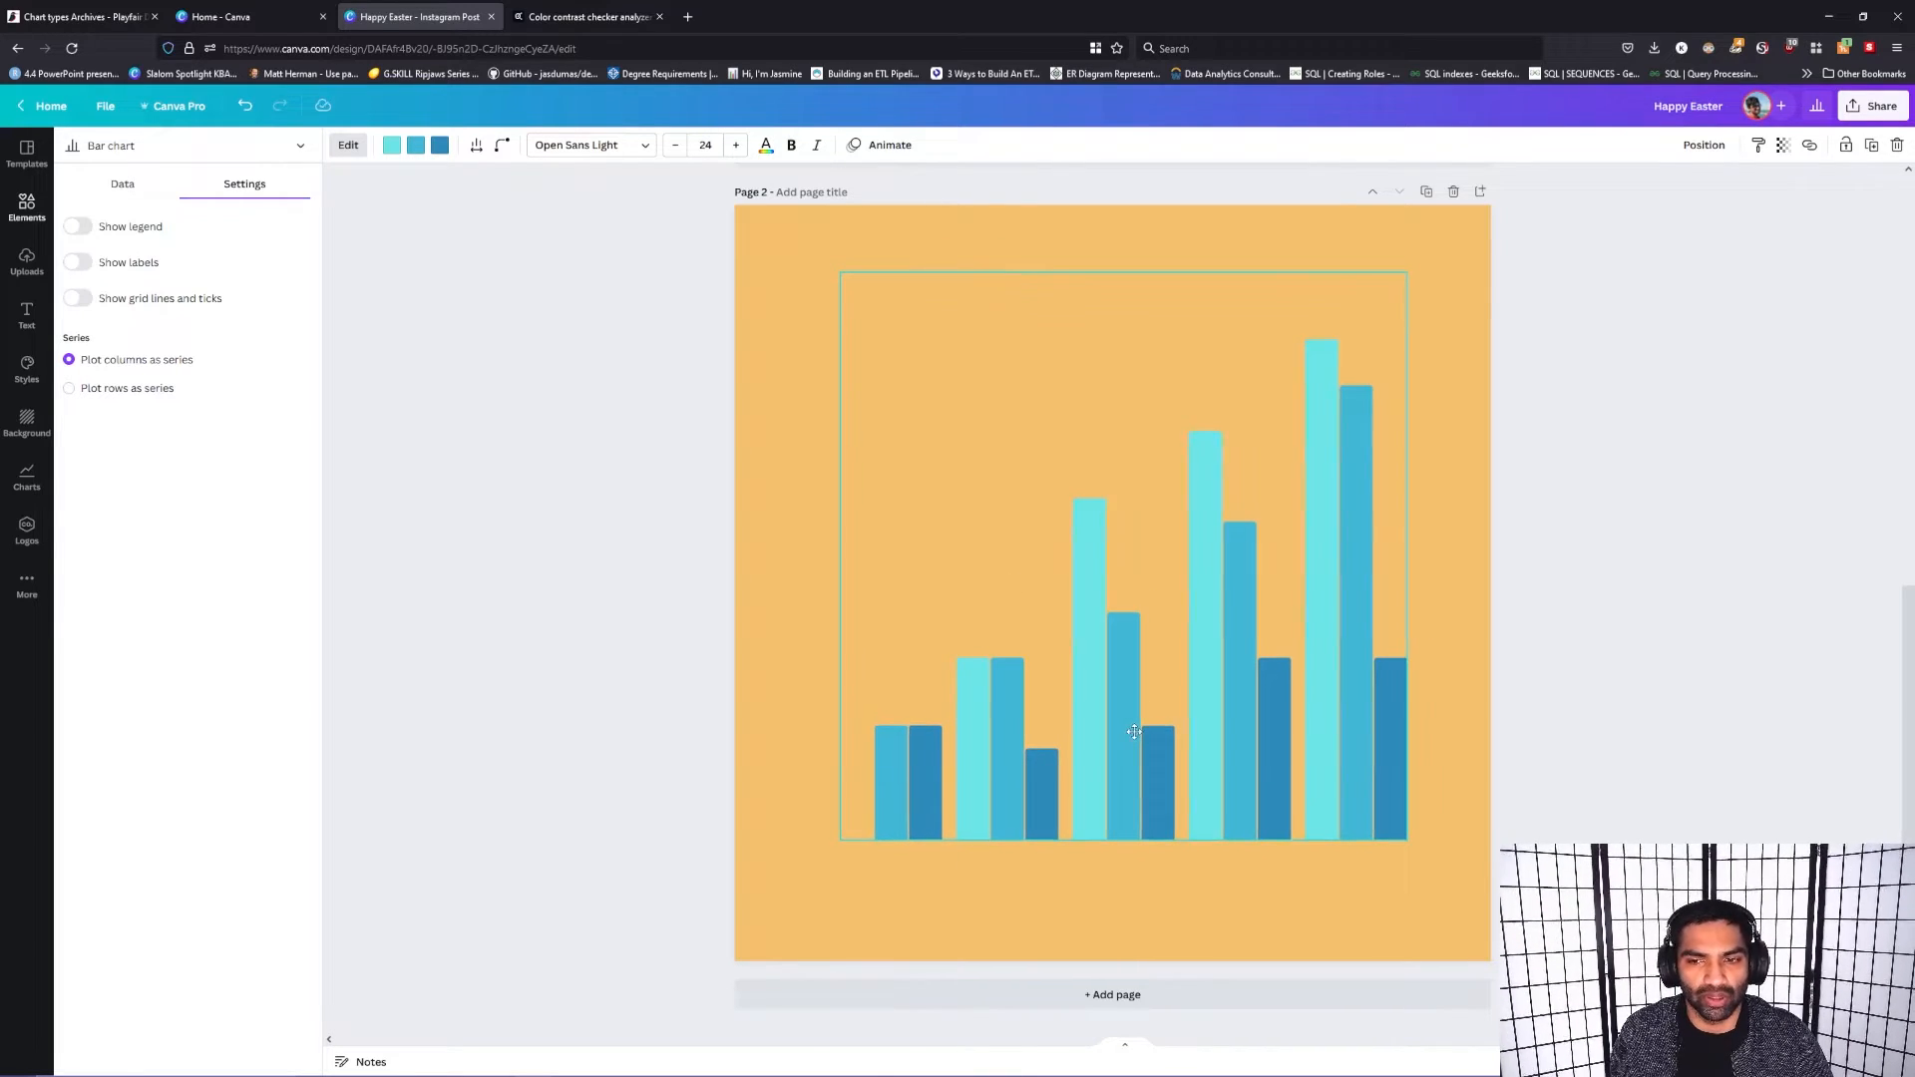
drag(1136, 729, 1122, 729)
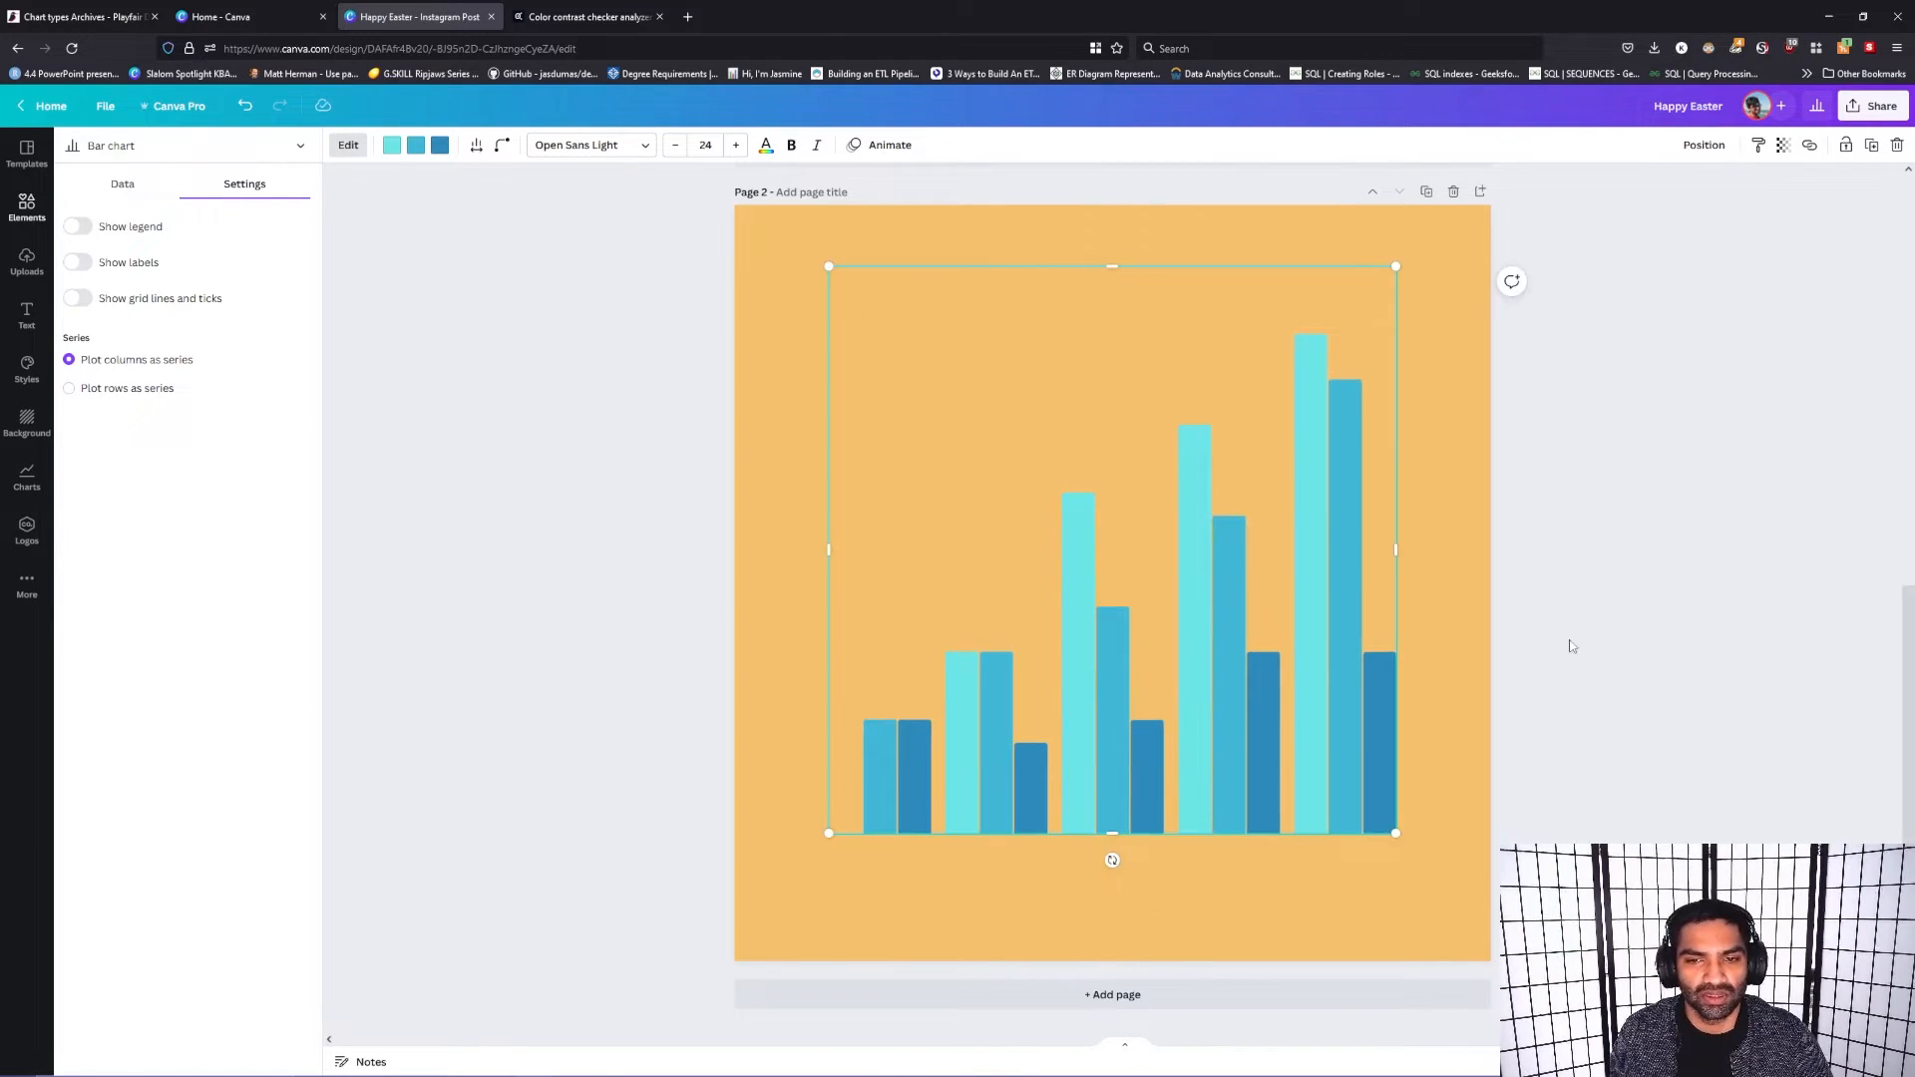
Step: Set the bar chart's column spacing to 34 and the roundness of its bars to 100
click(348, 145)
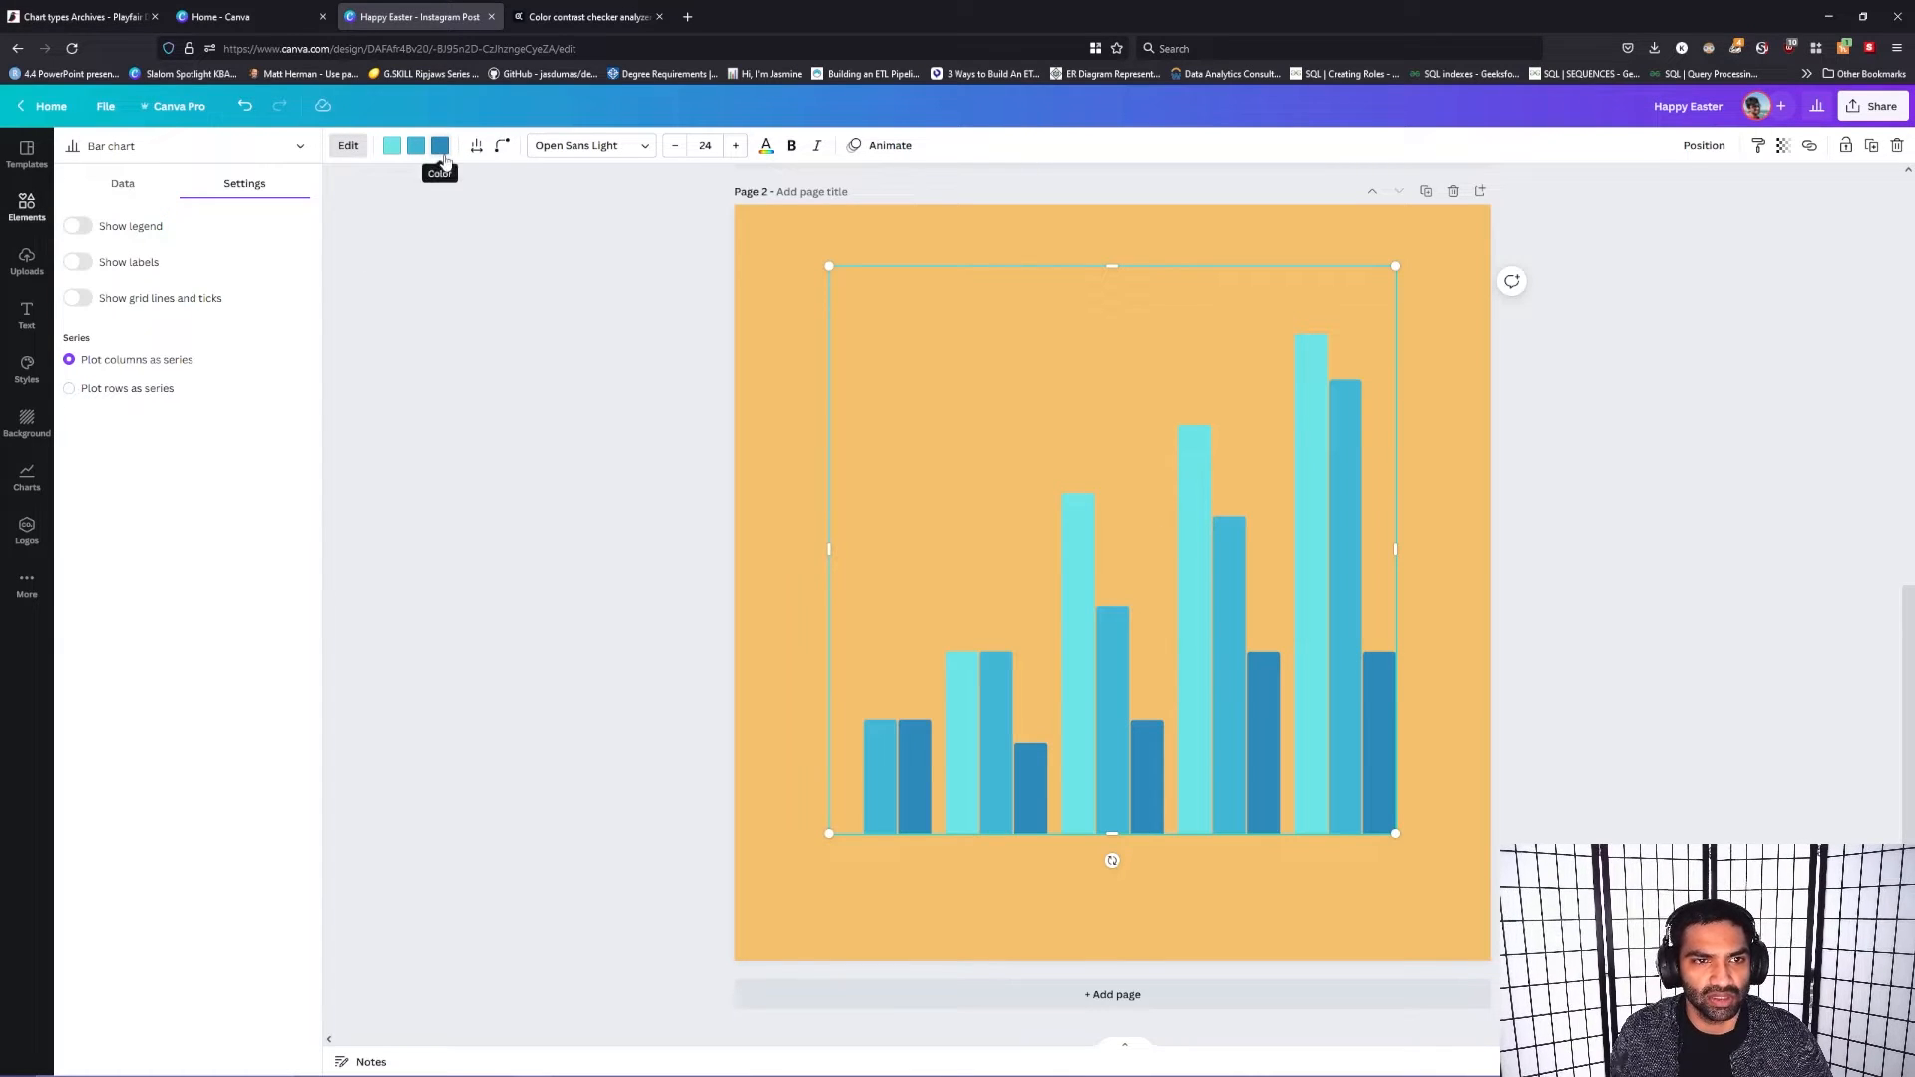
click(476, 149)
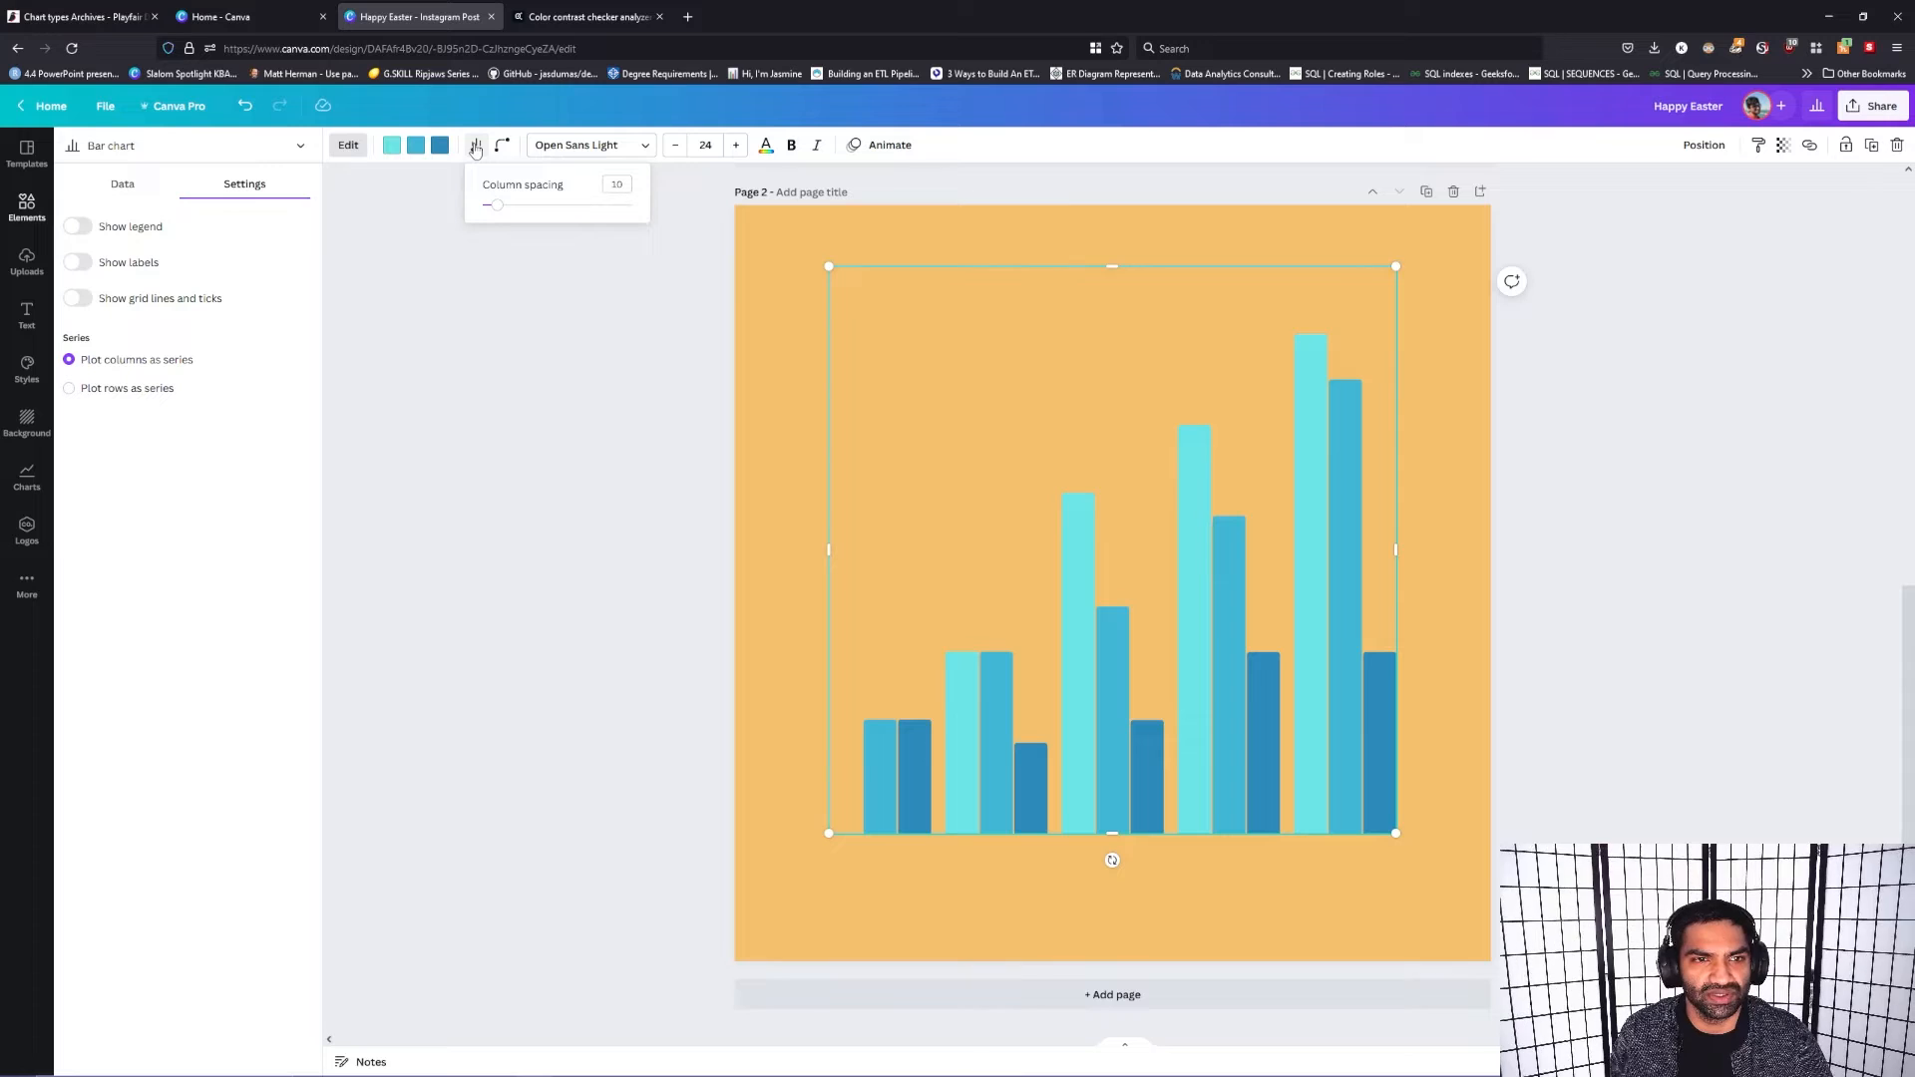
drag(498, 204, 535, 243)
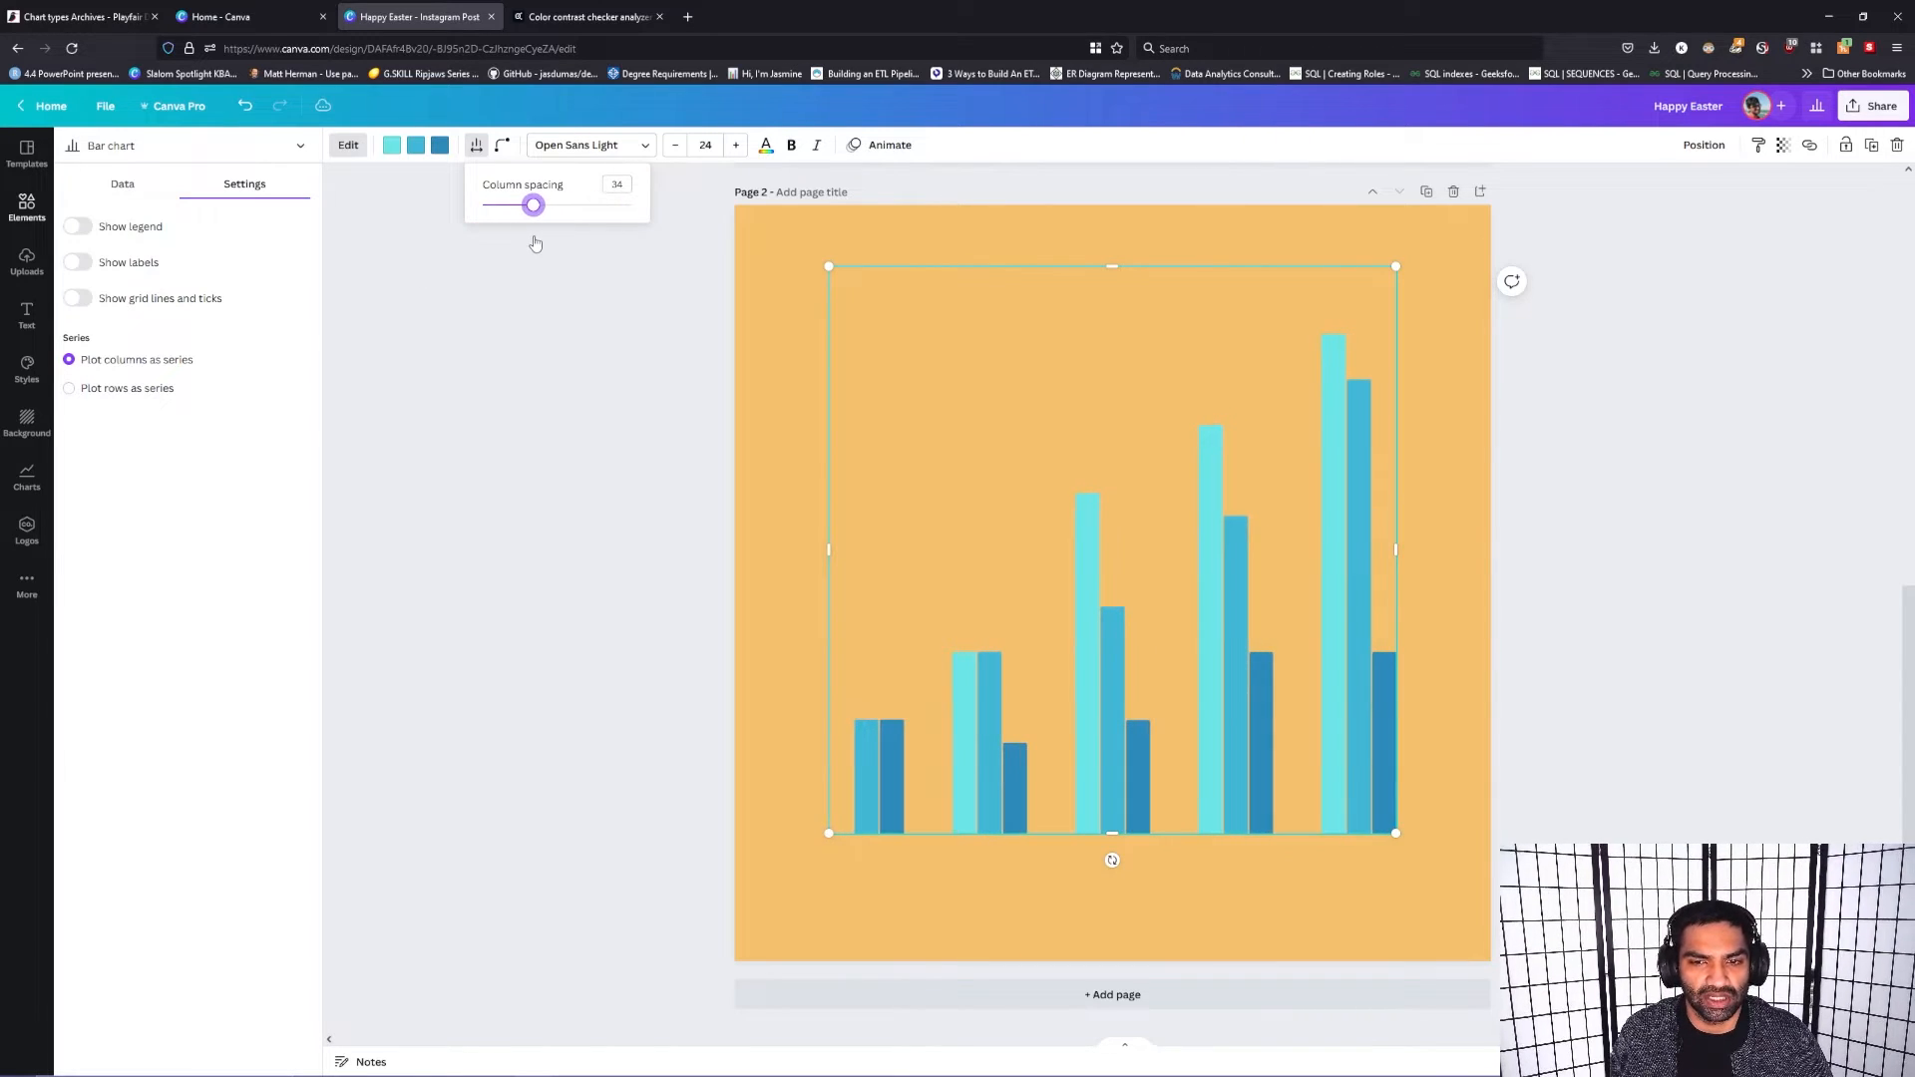
click(506, 146)
click(506, 147)
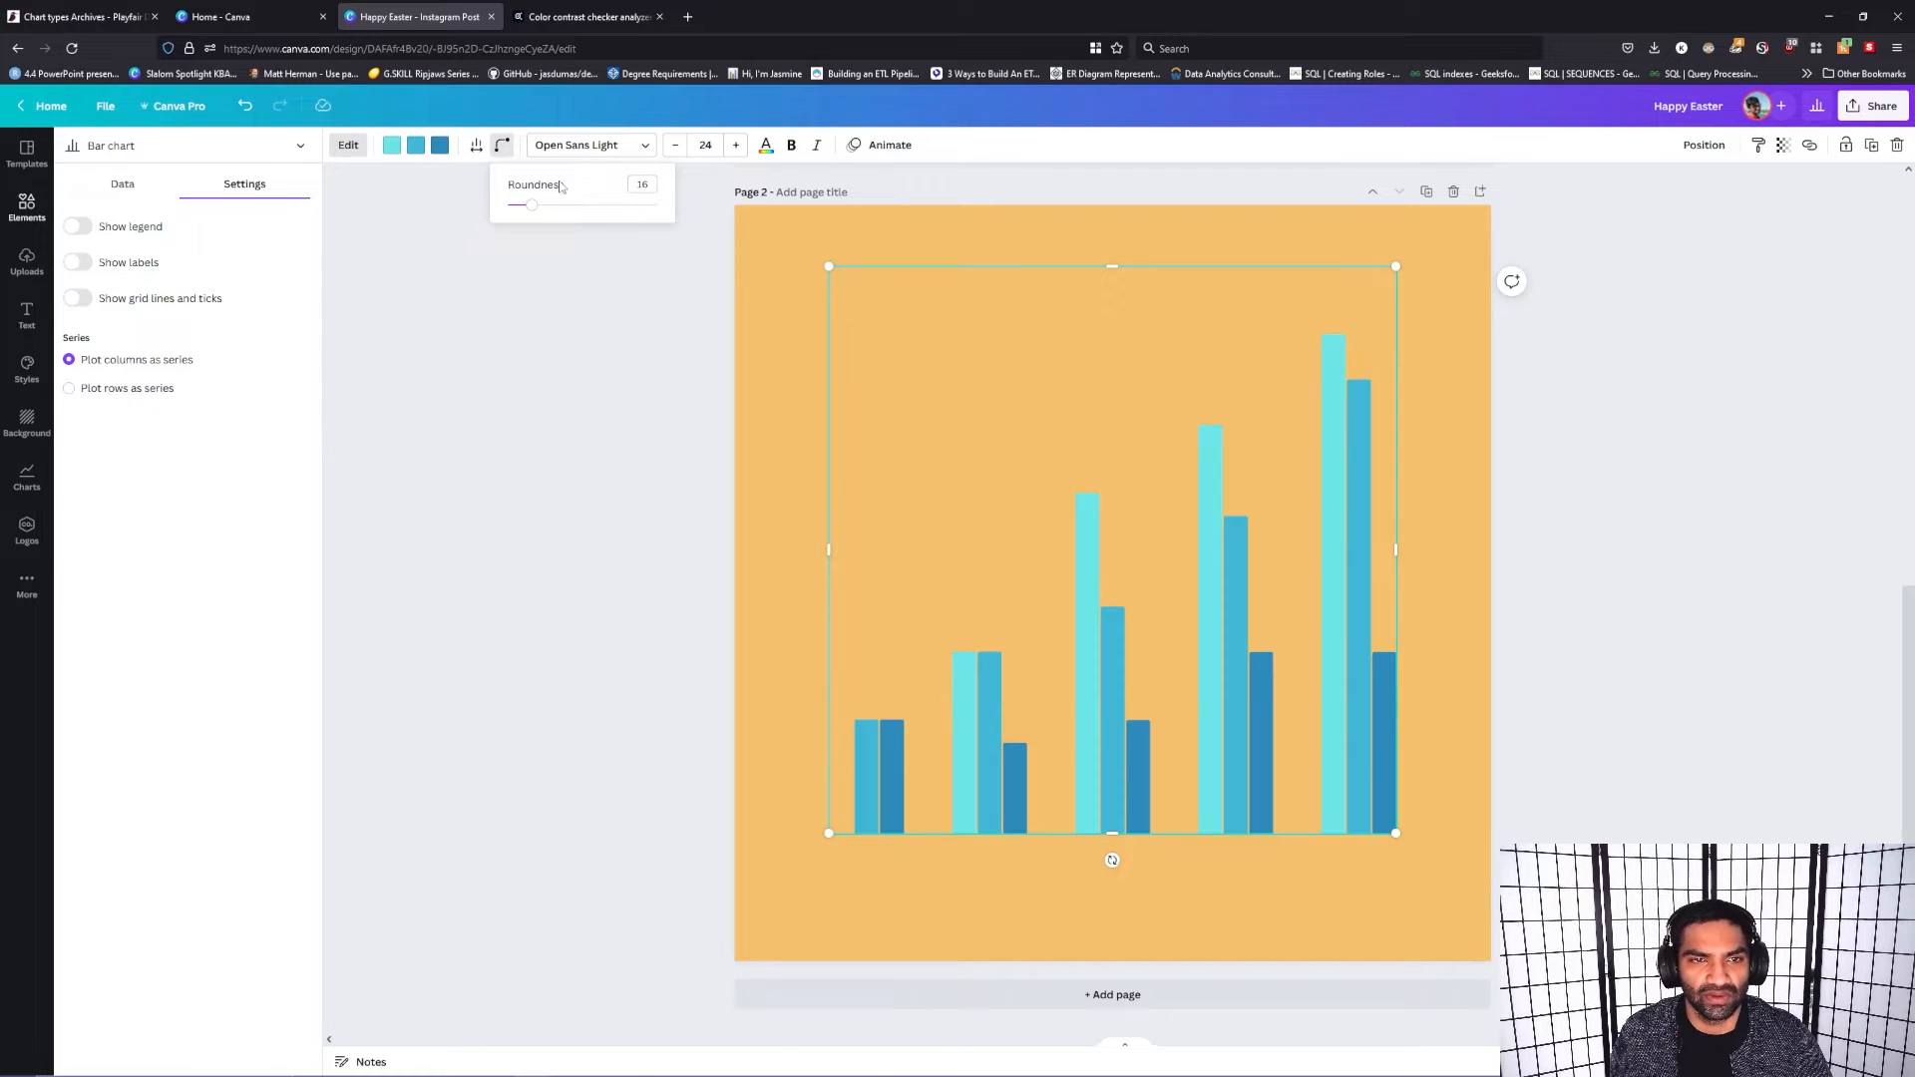
drag(535, 210, 656, 205)
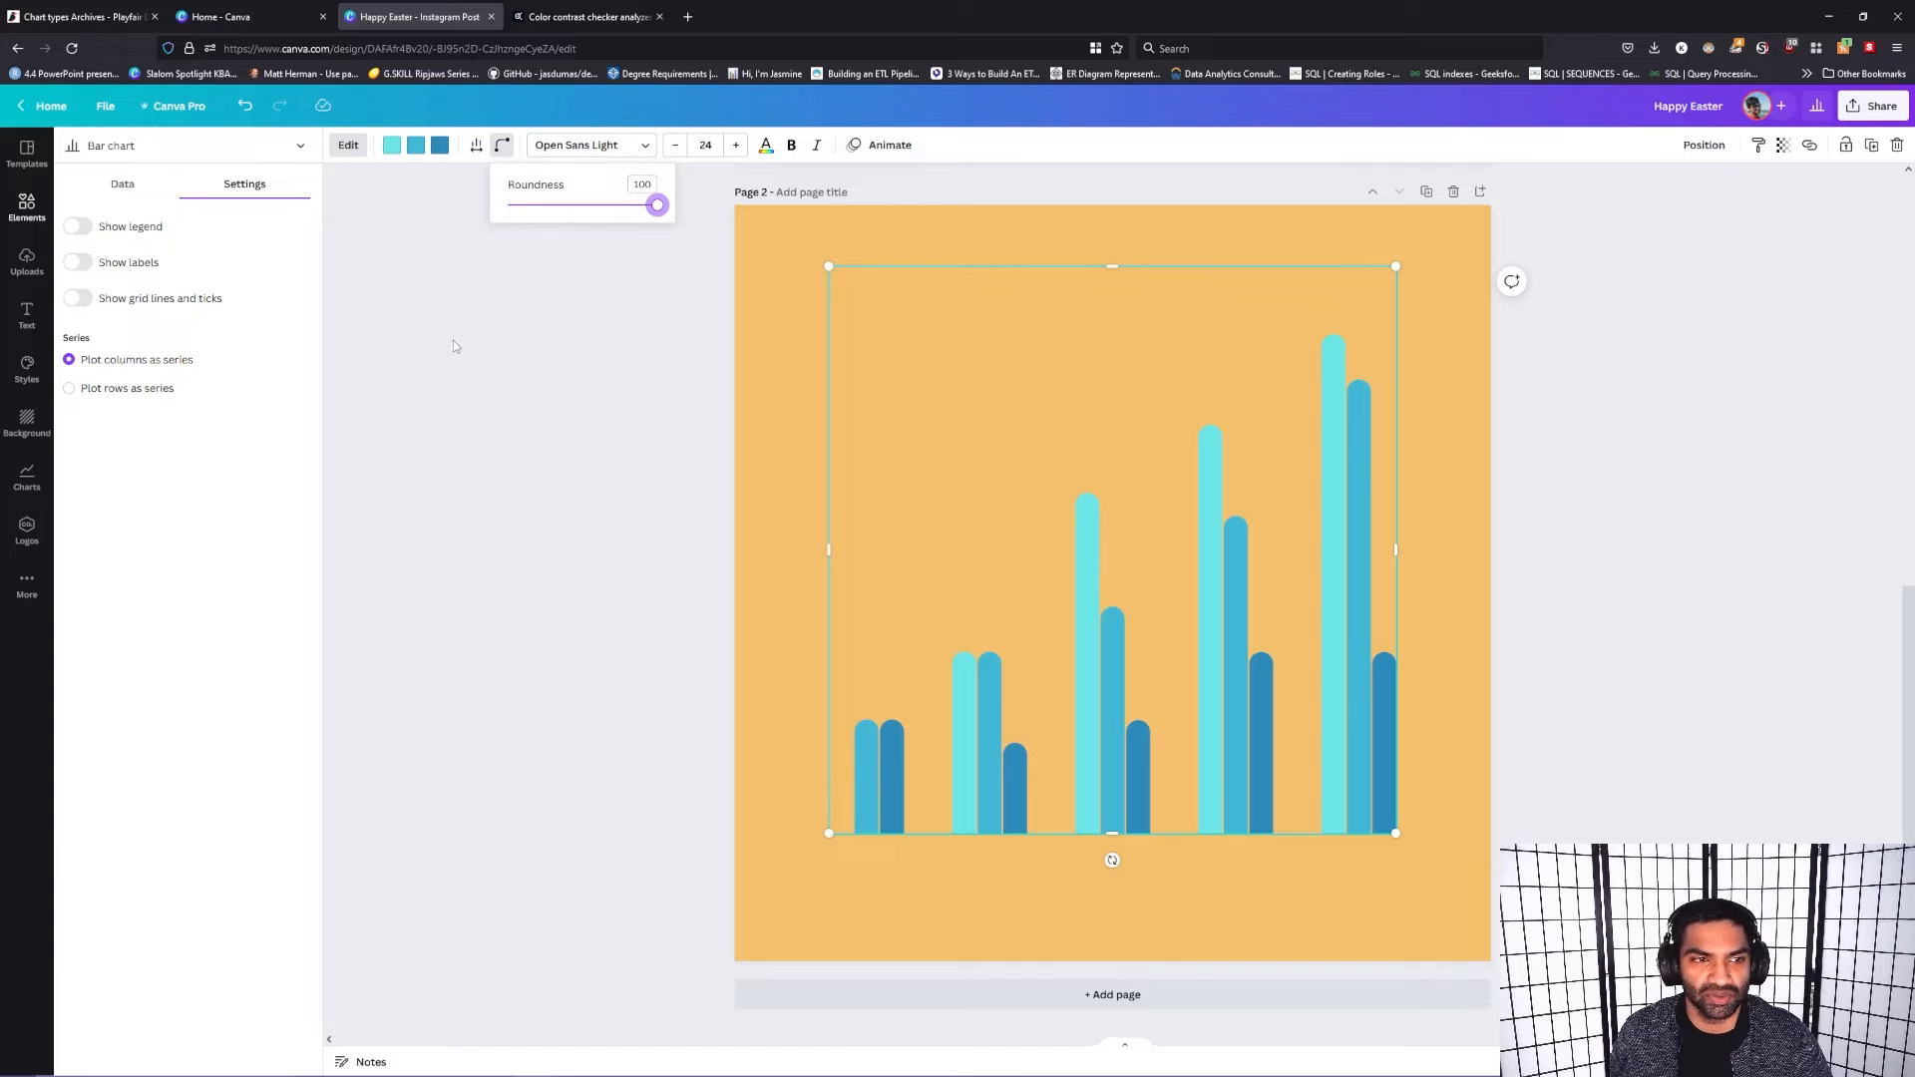
Step: Show the chart's legend, leave the labels hidden, and plot the rows as series
click(77, 262)
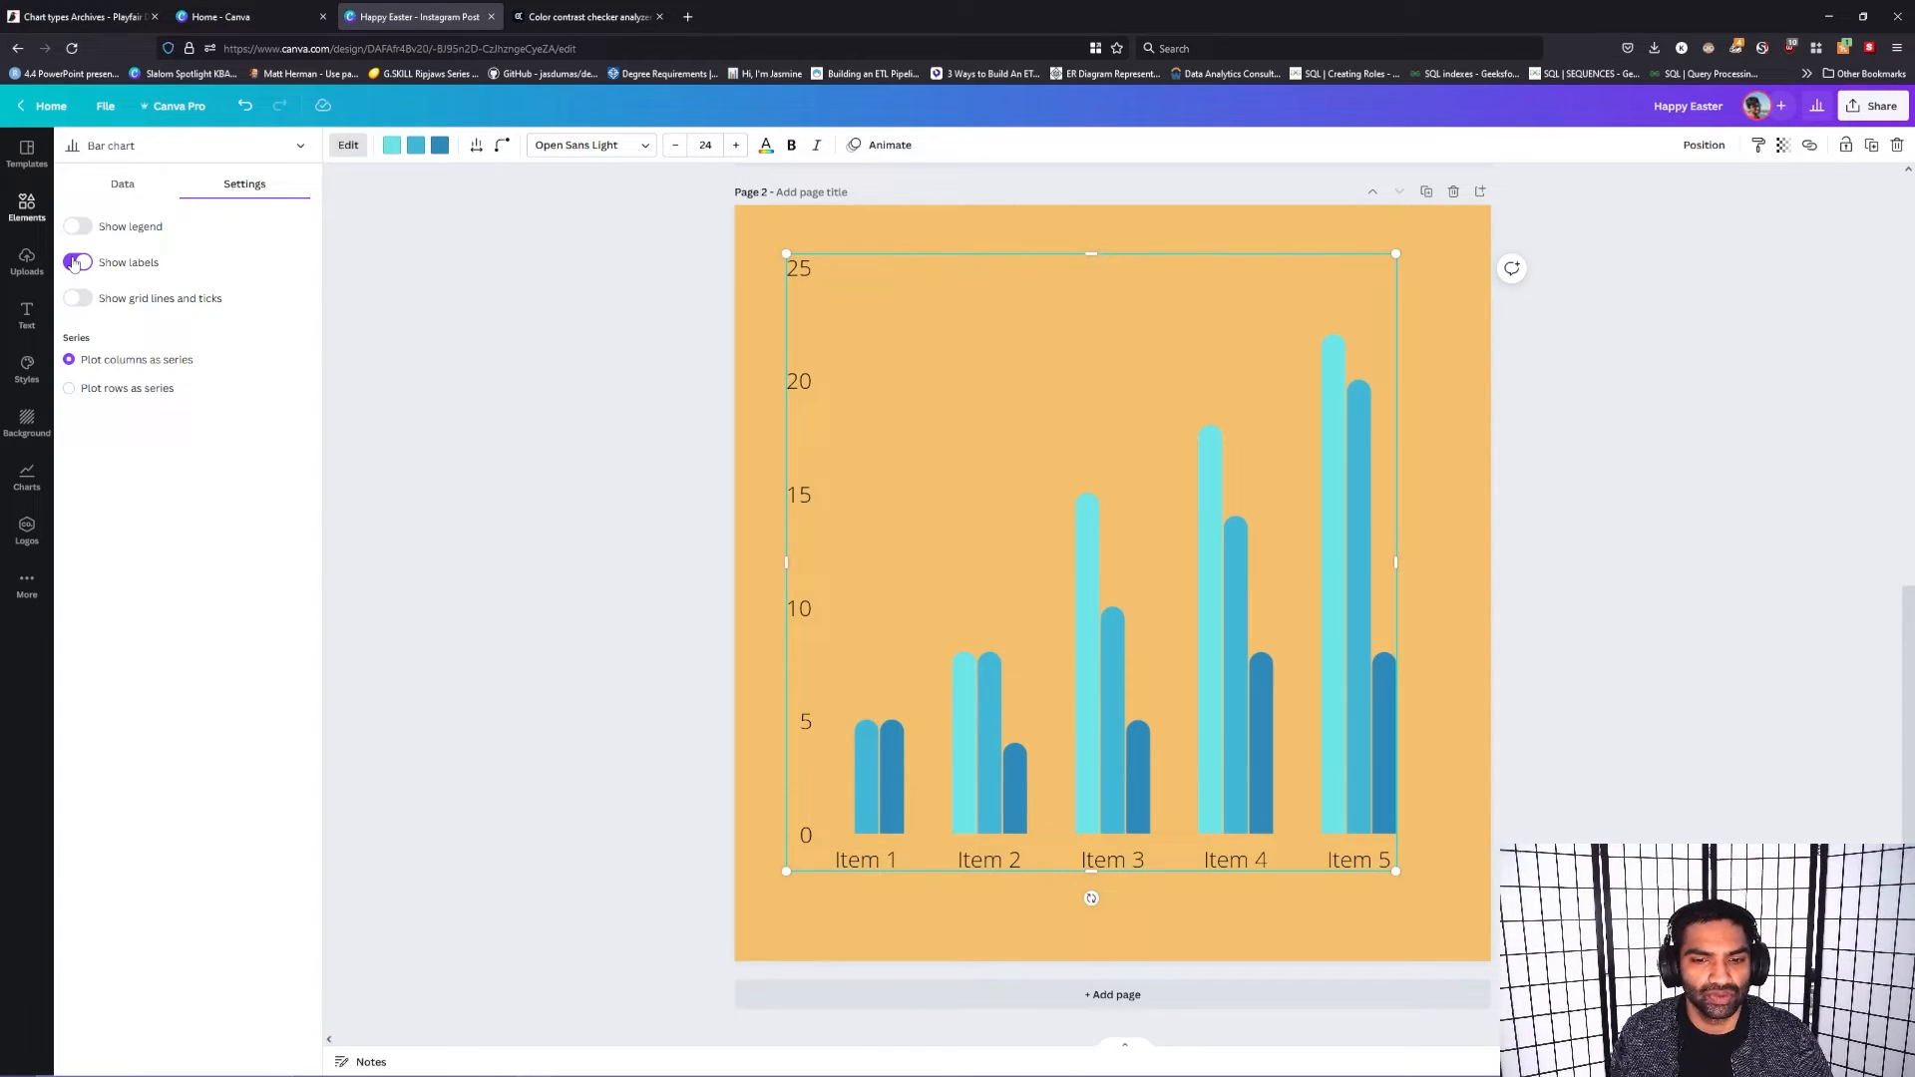
click(77, 263)
click(82, 227)
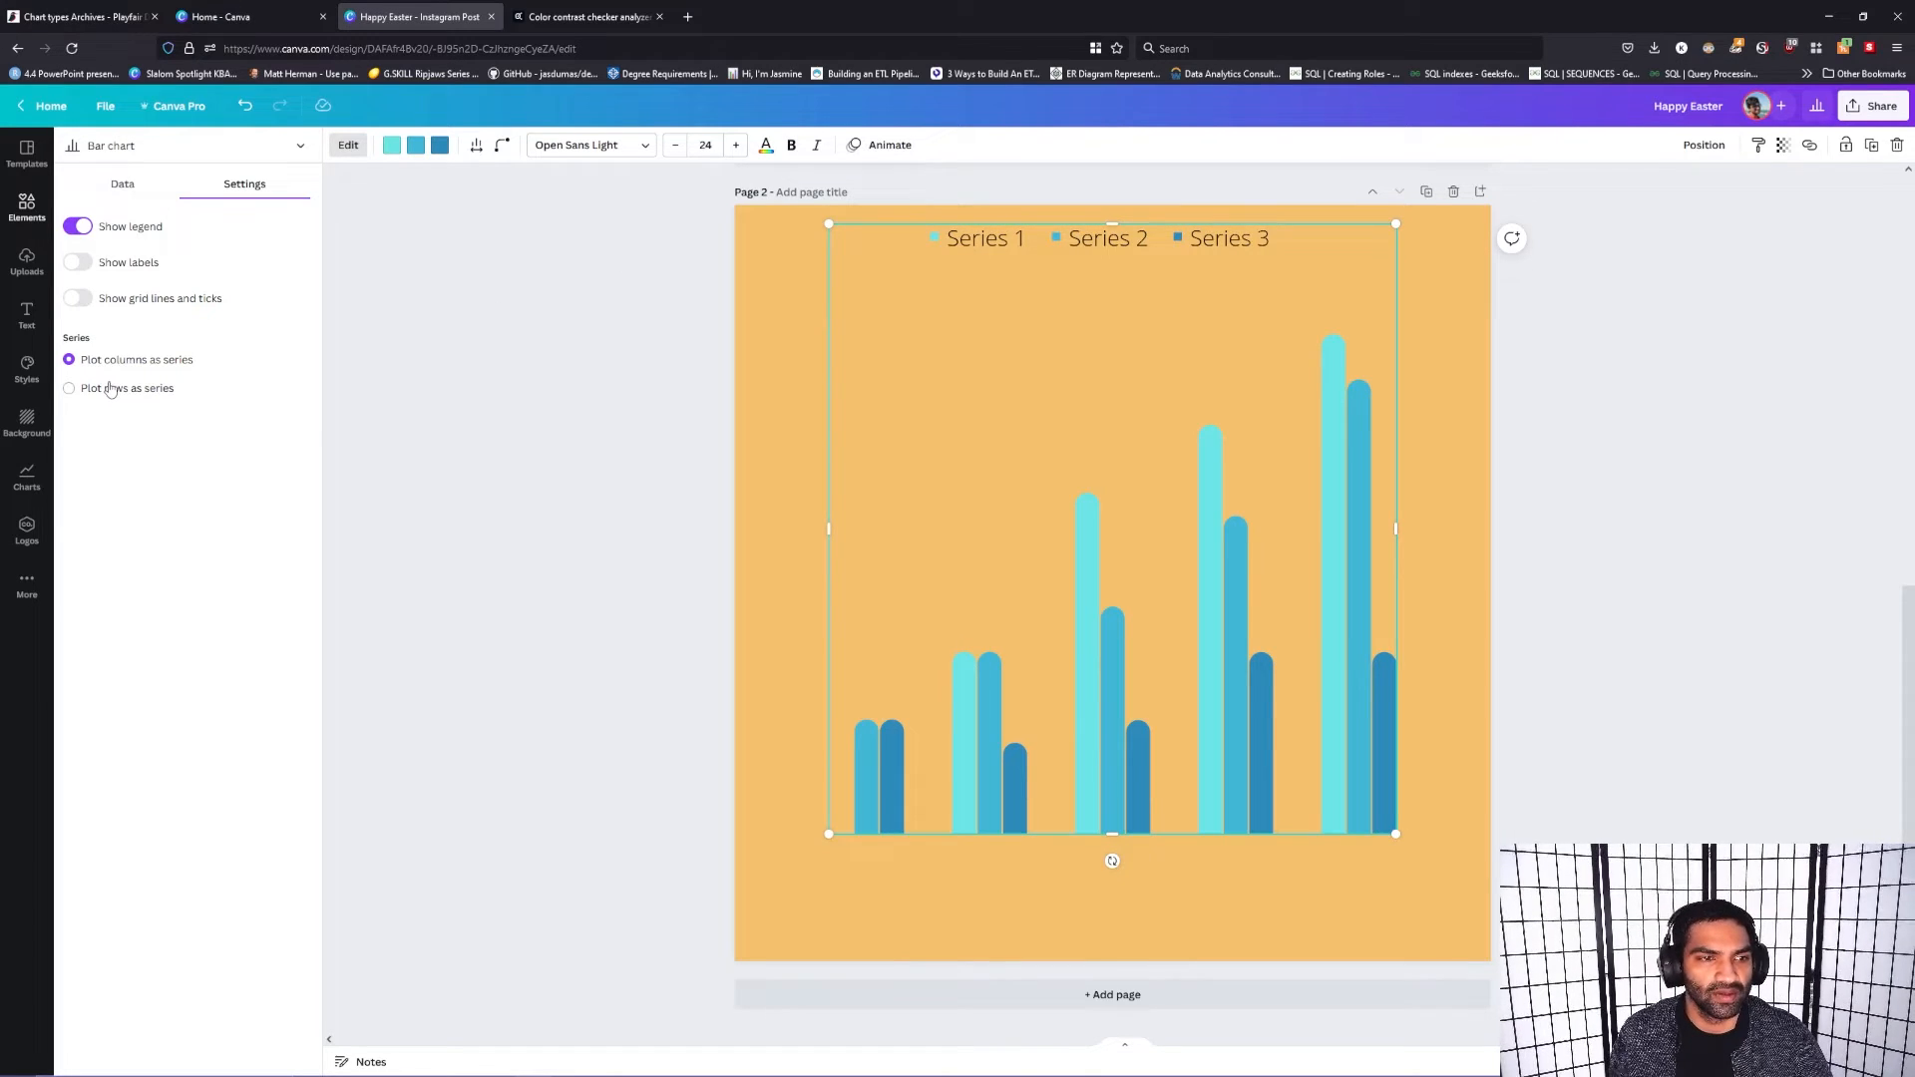
click(68, 388)
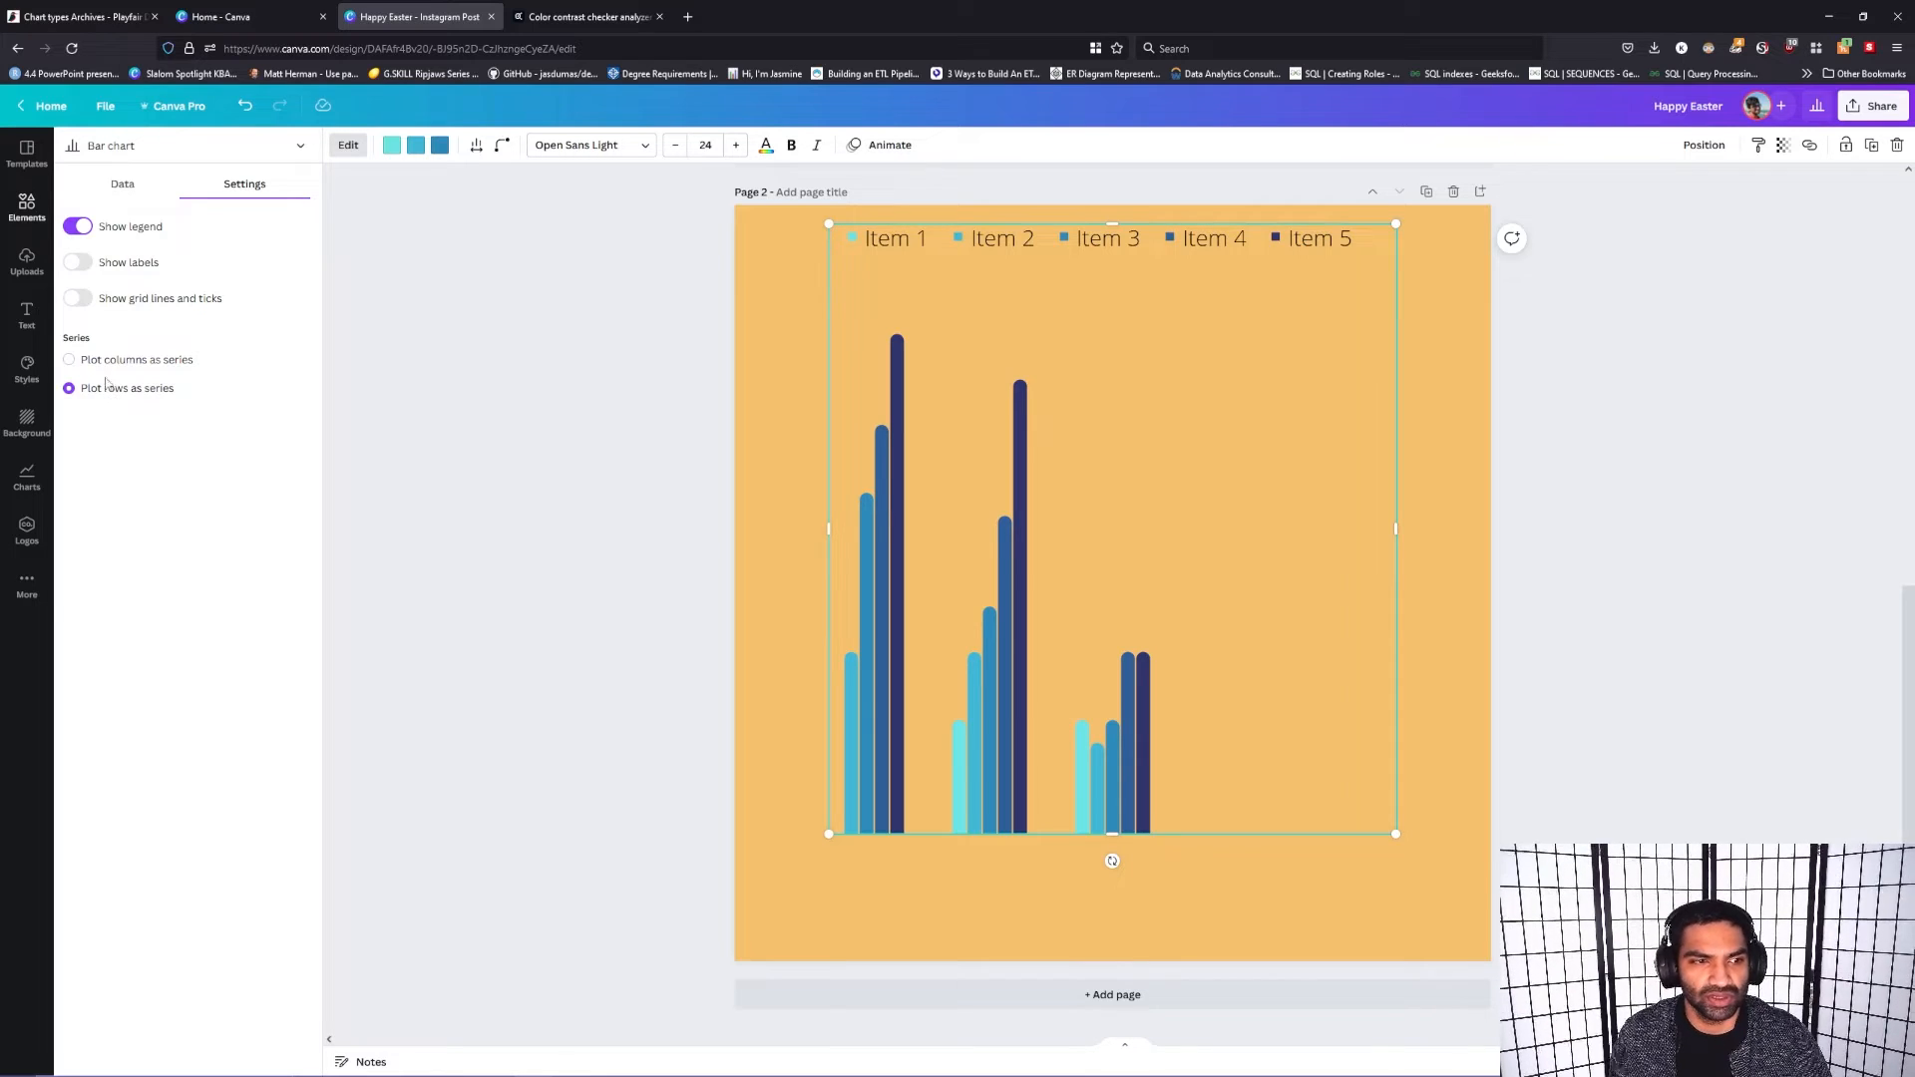
Step: Compare plotting the bar chart by rows and by columns, and leave the columns plotted as series
click(123, 365)
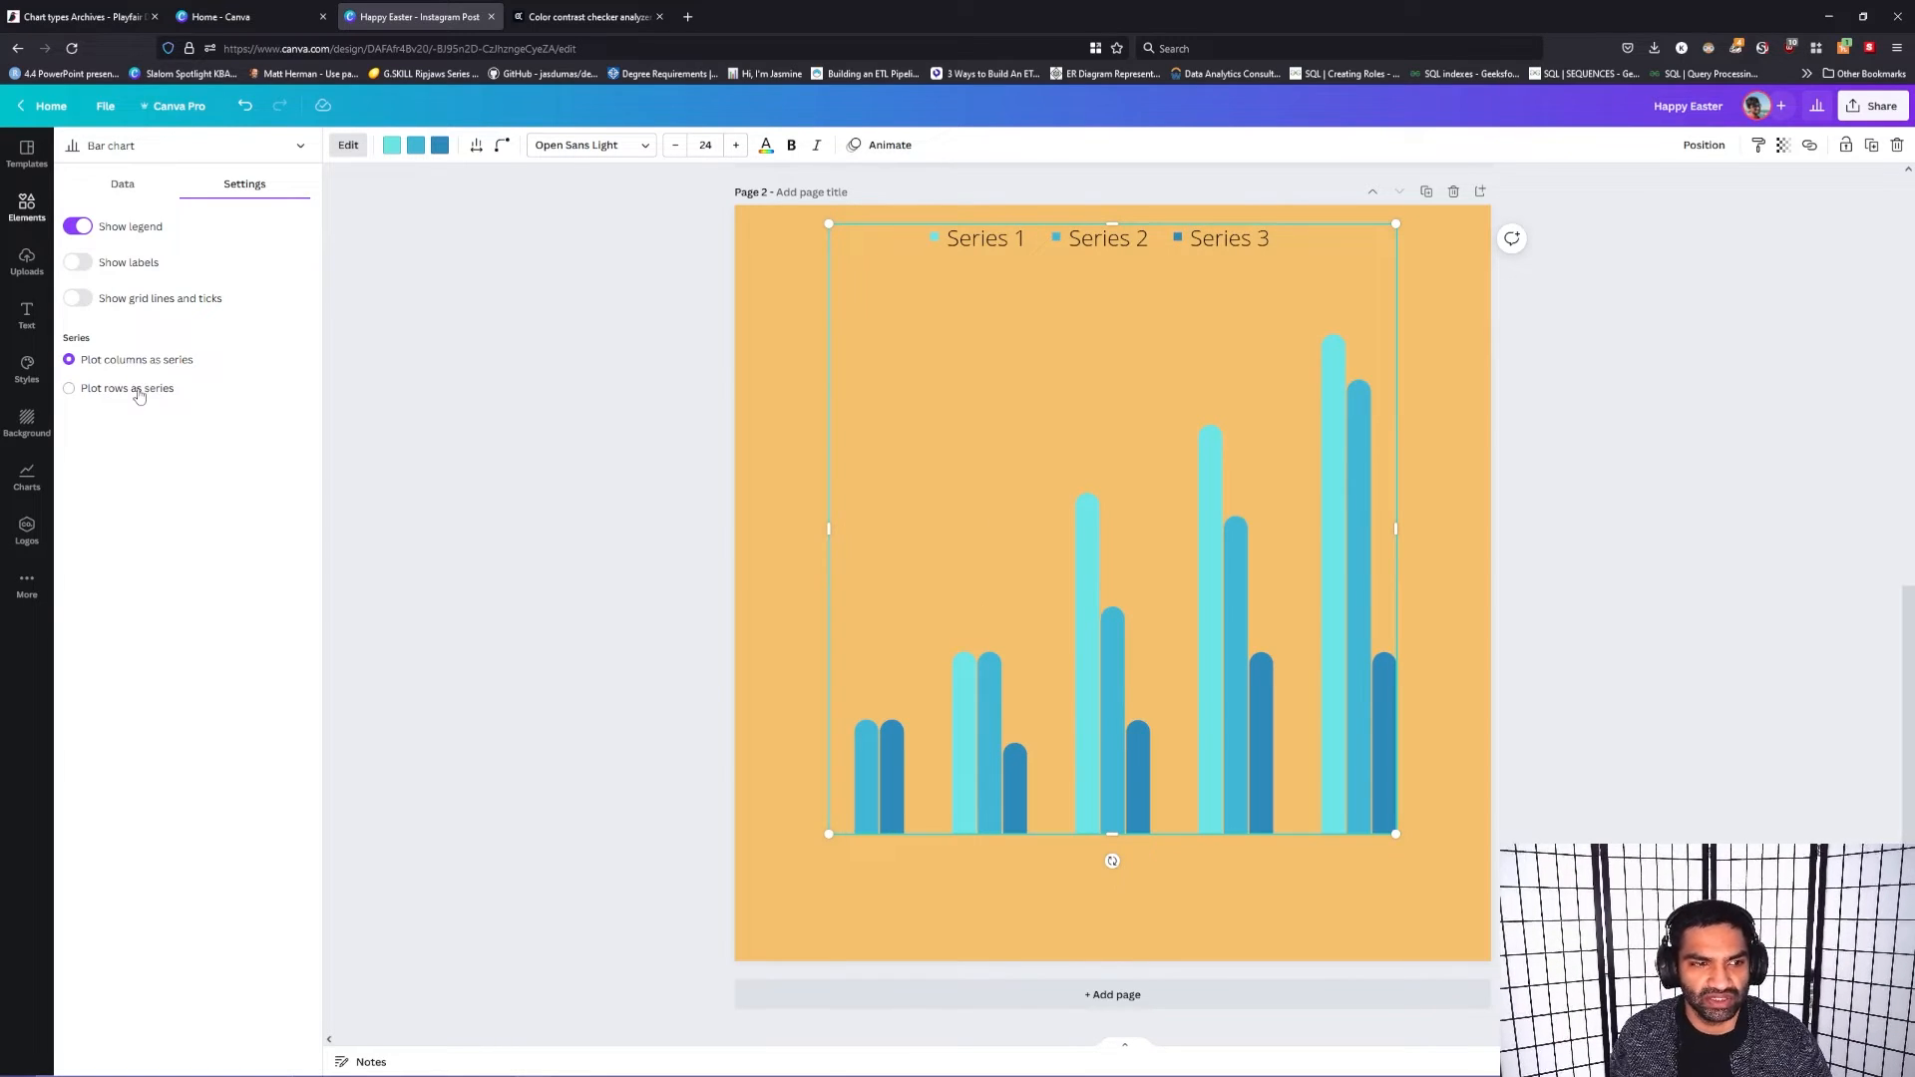
click(140, 392)
click(153, 361)
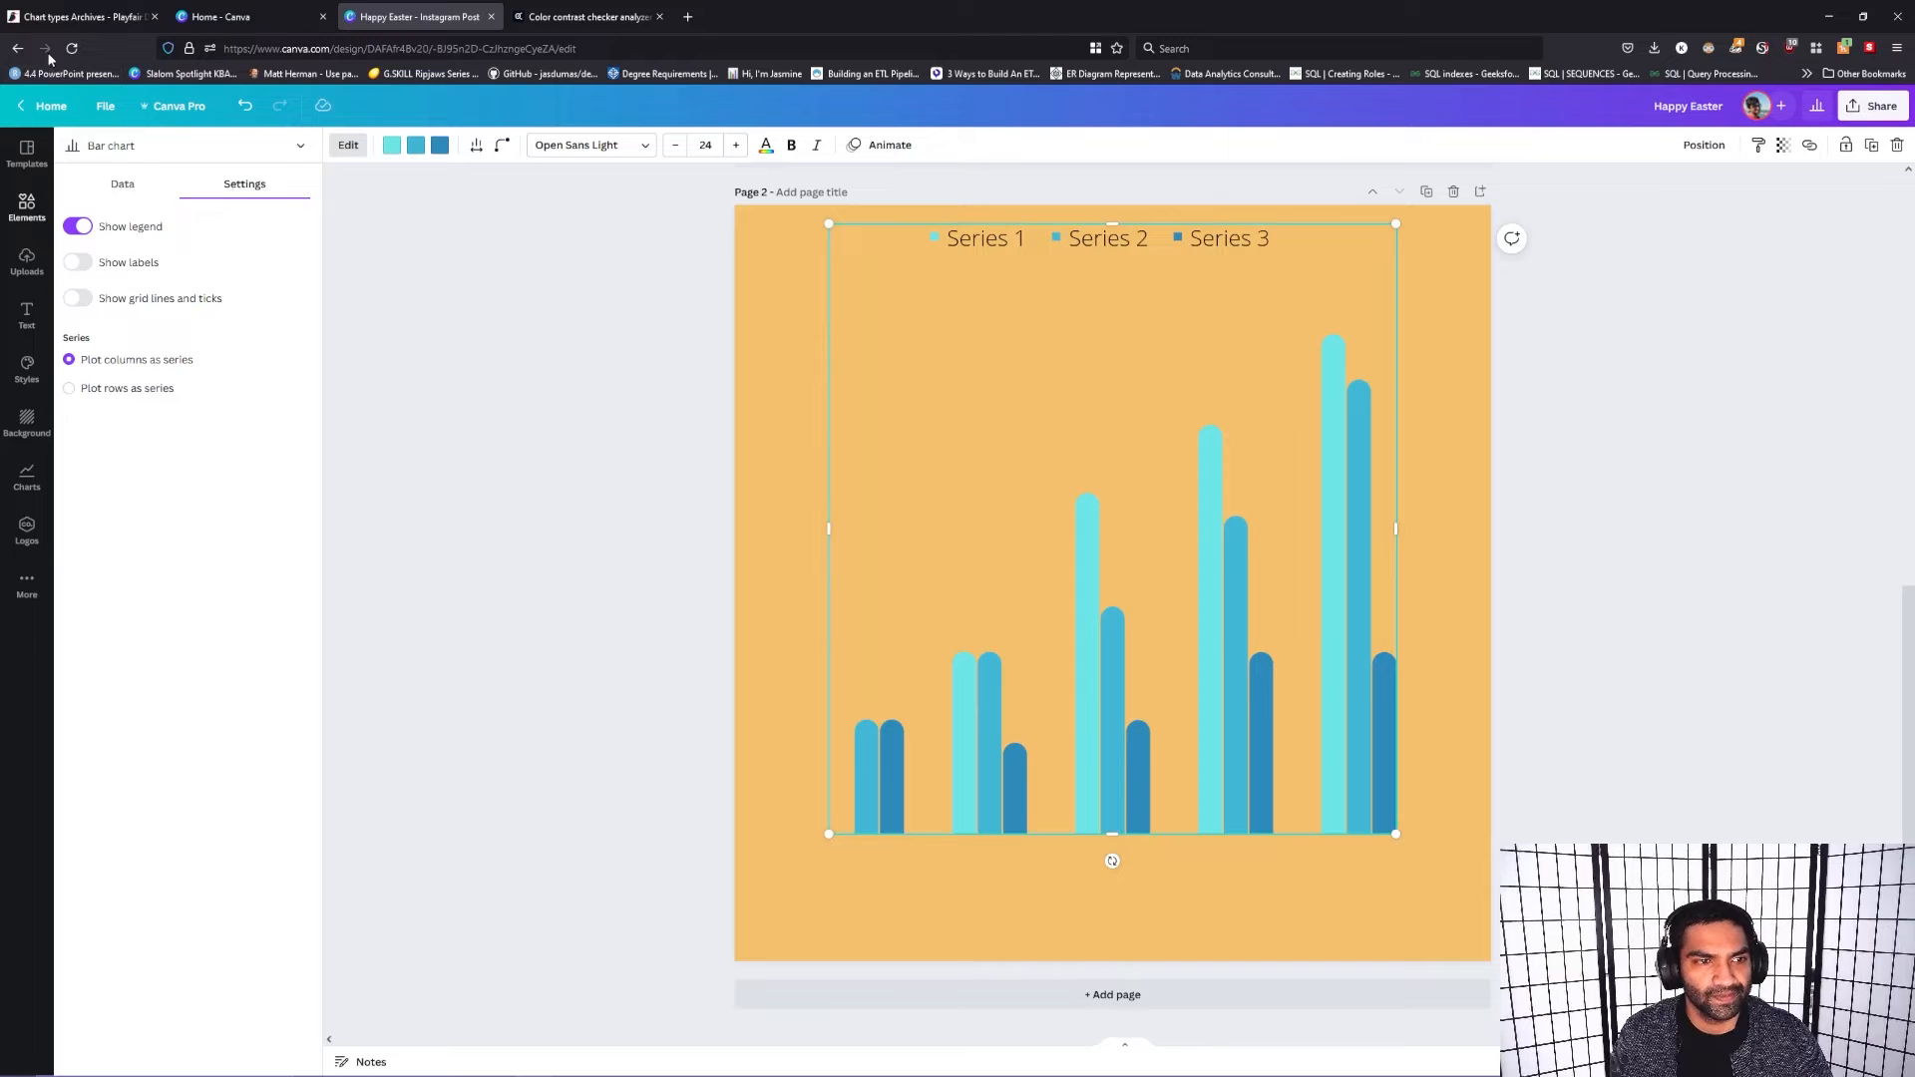
Step: Try to add Google Sheets data to the bar chart, and dismiss the account sign-in and the add-data options
click(121, 184)
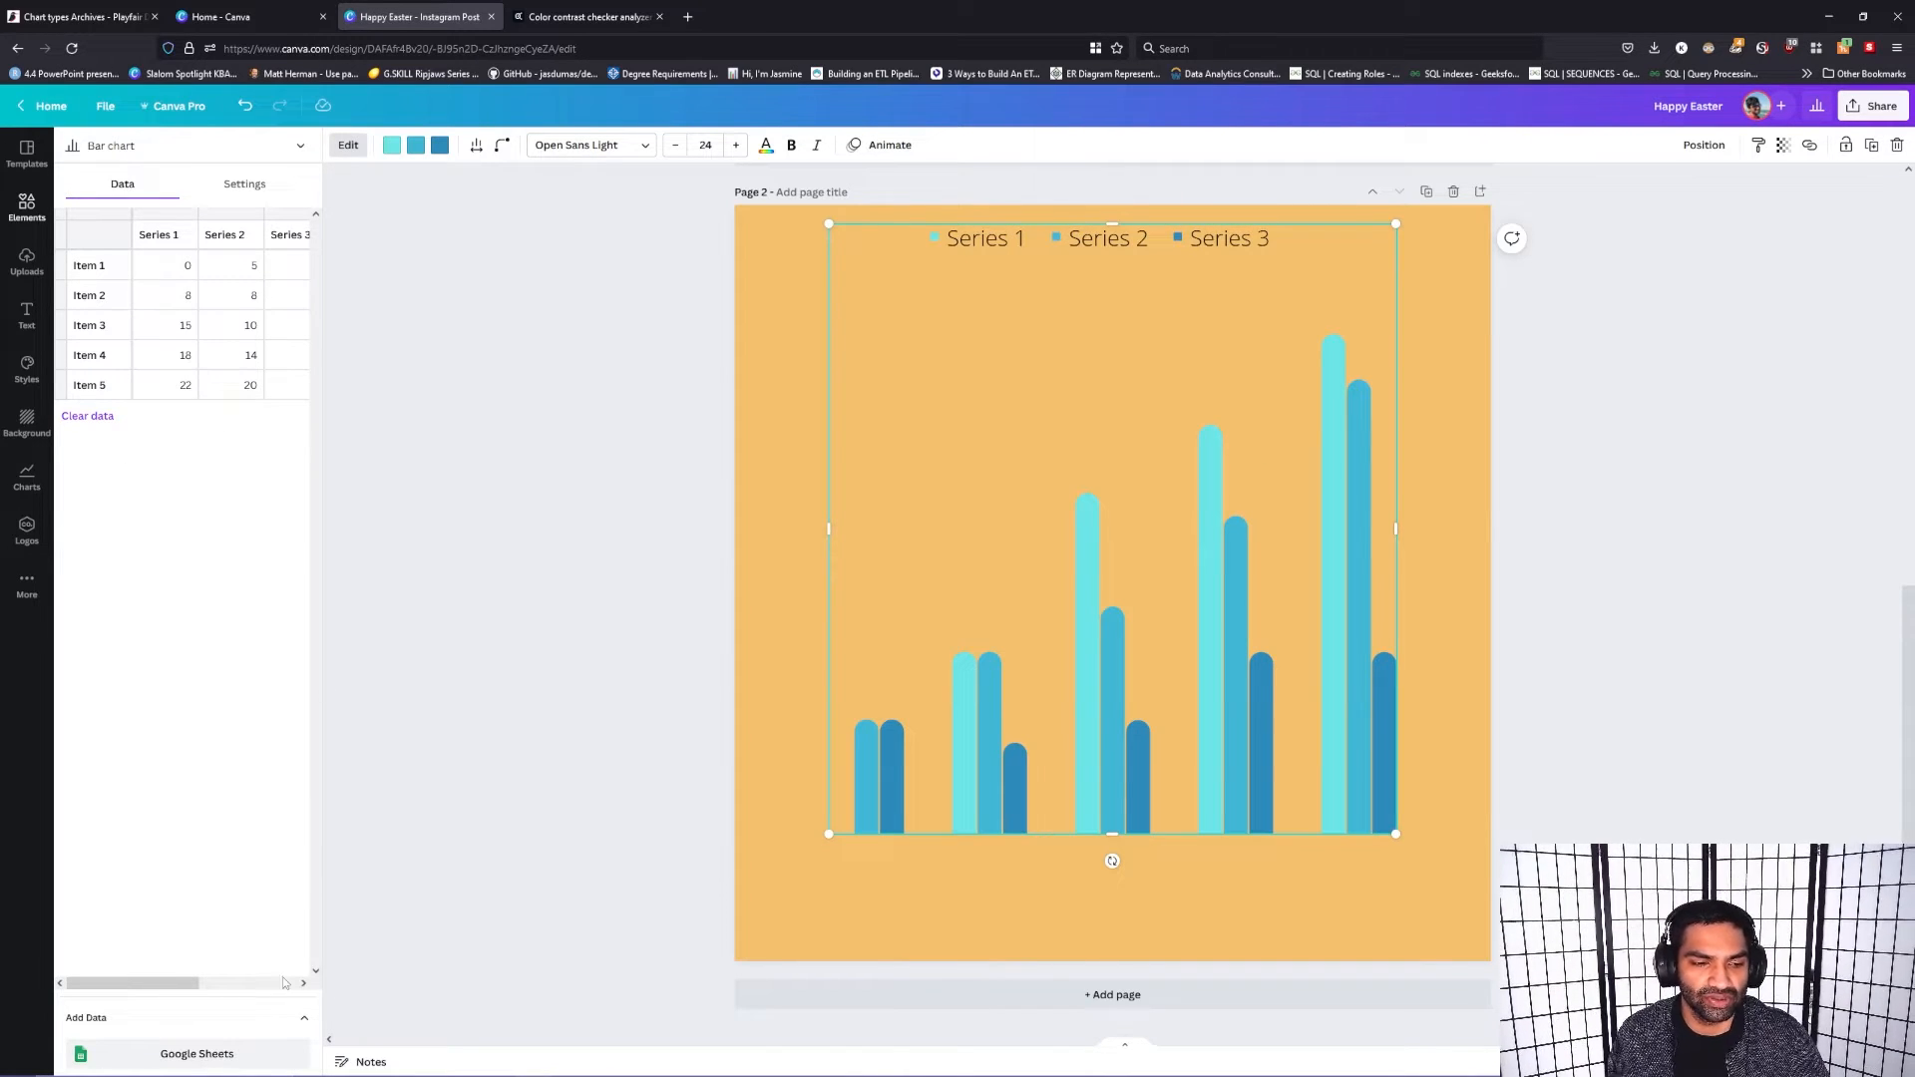
click(217, 1059)
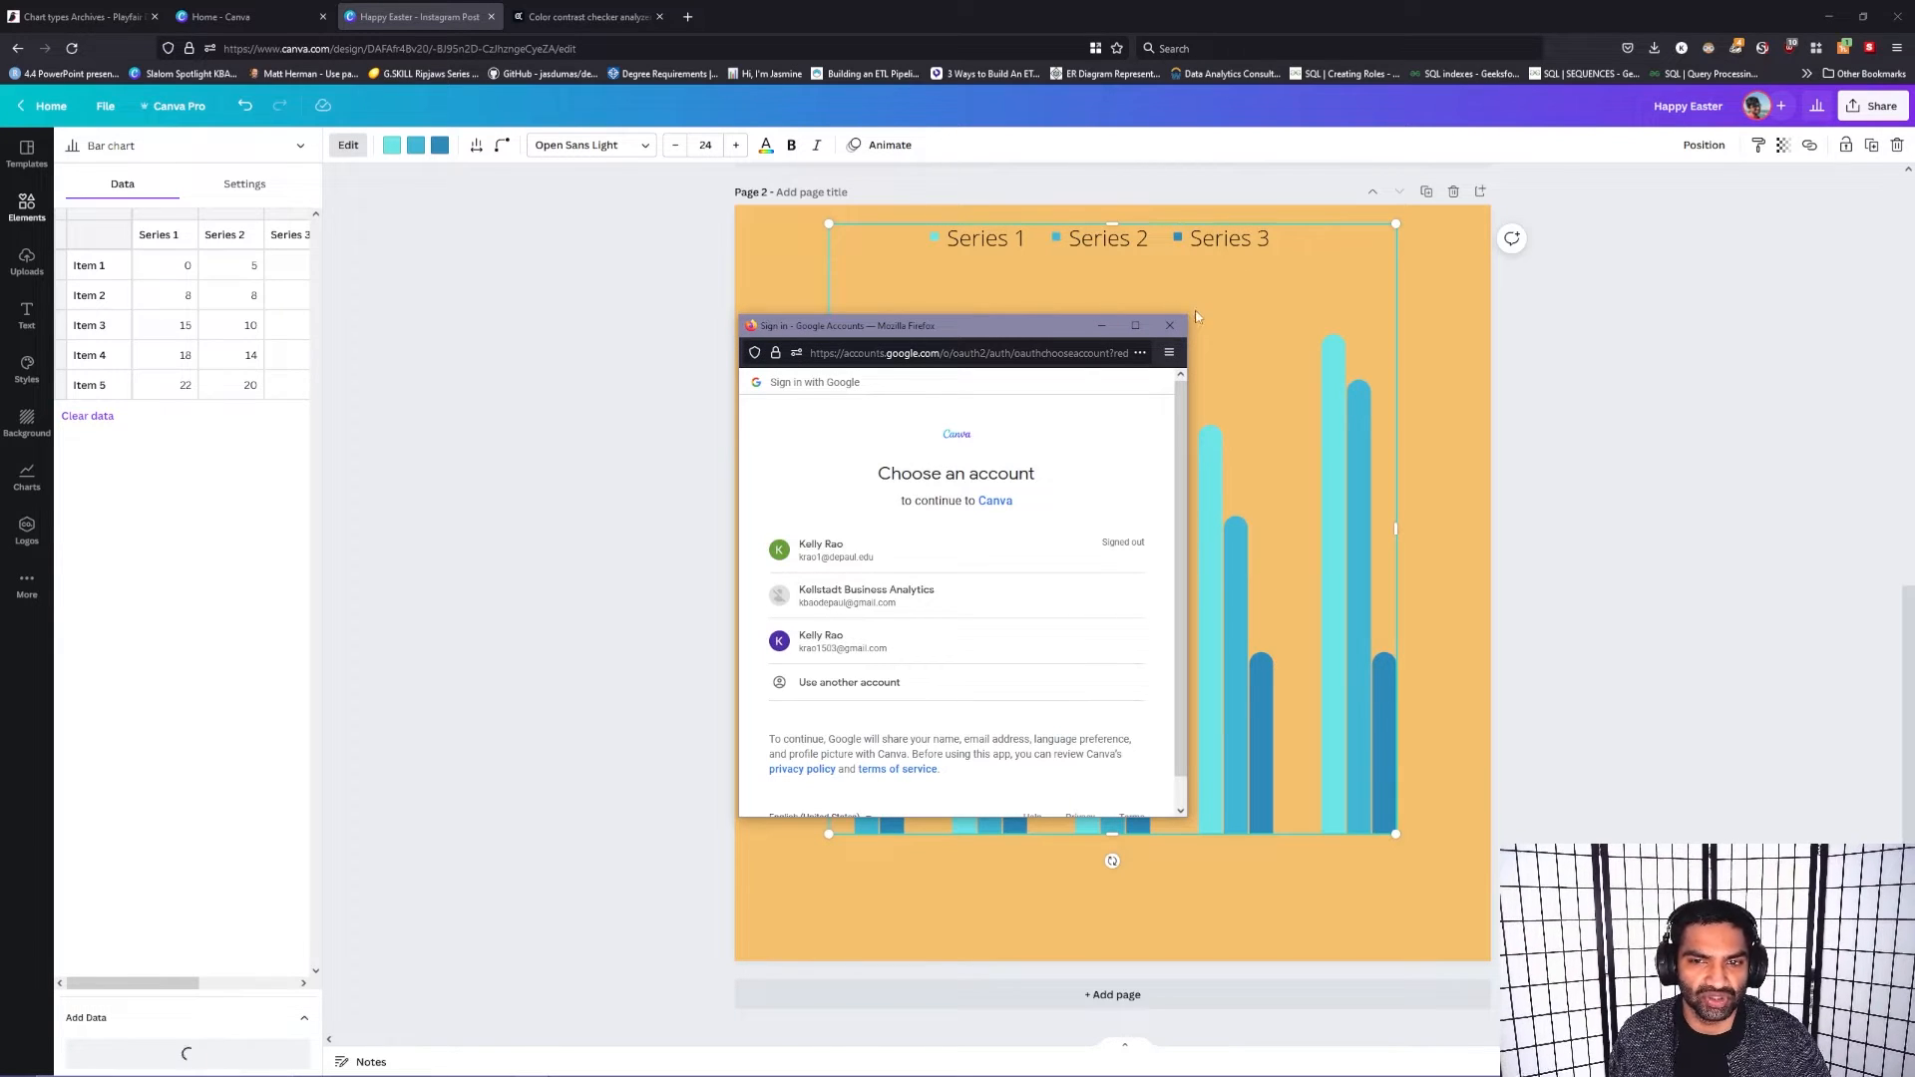
click(1172, 333)
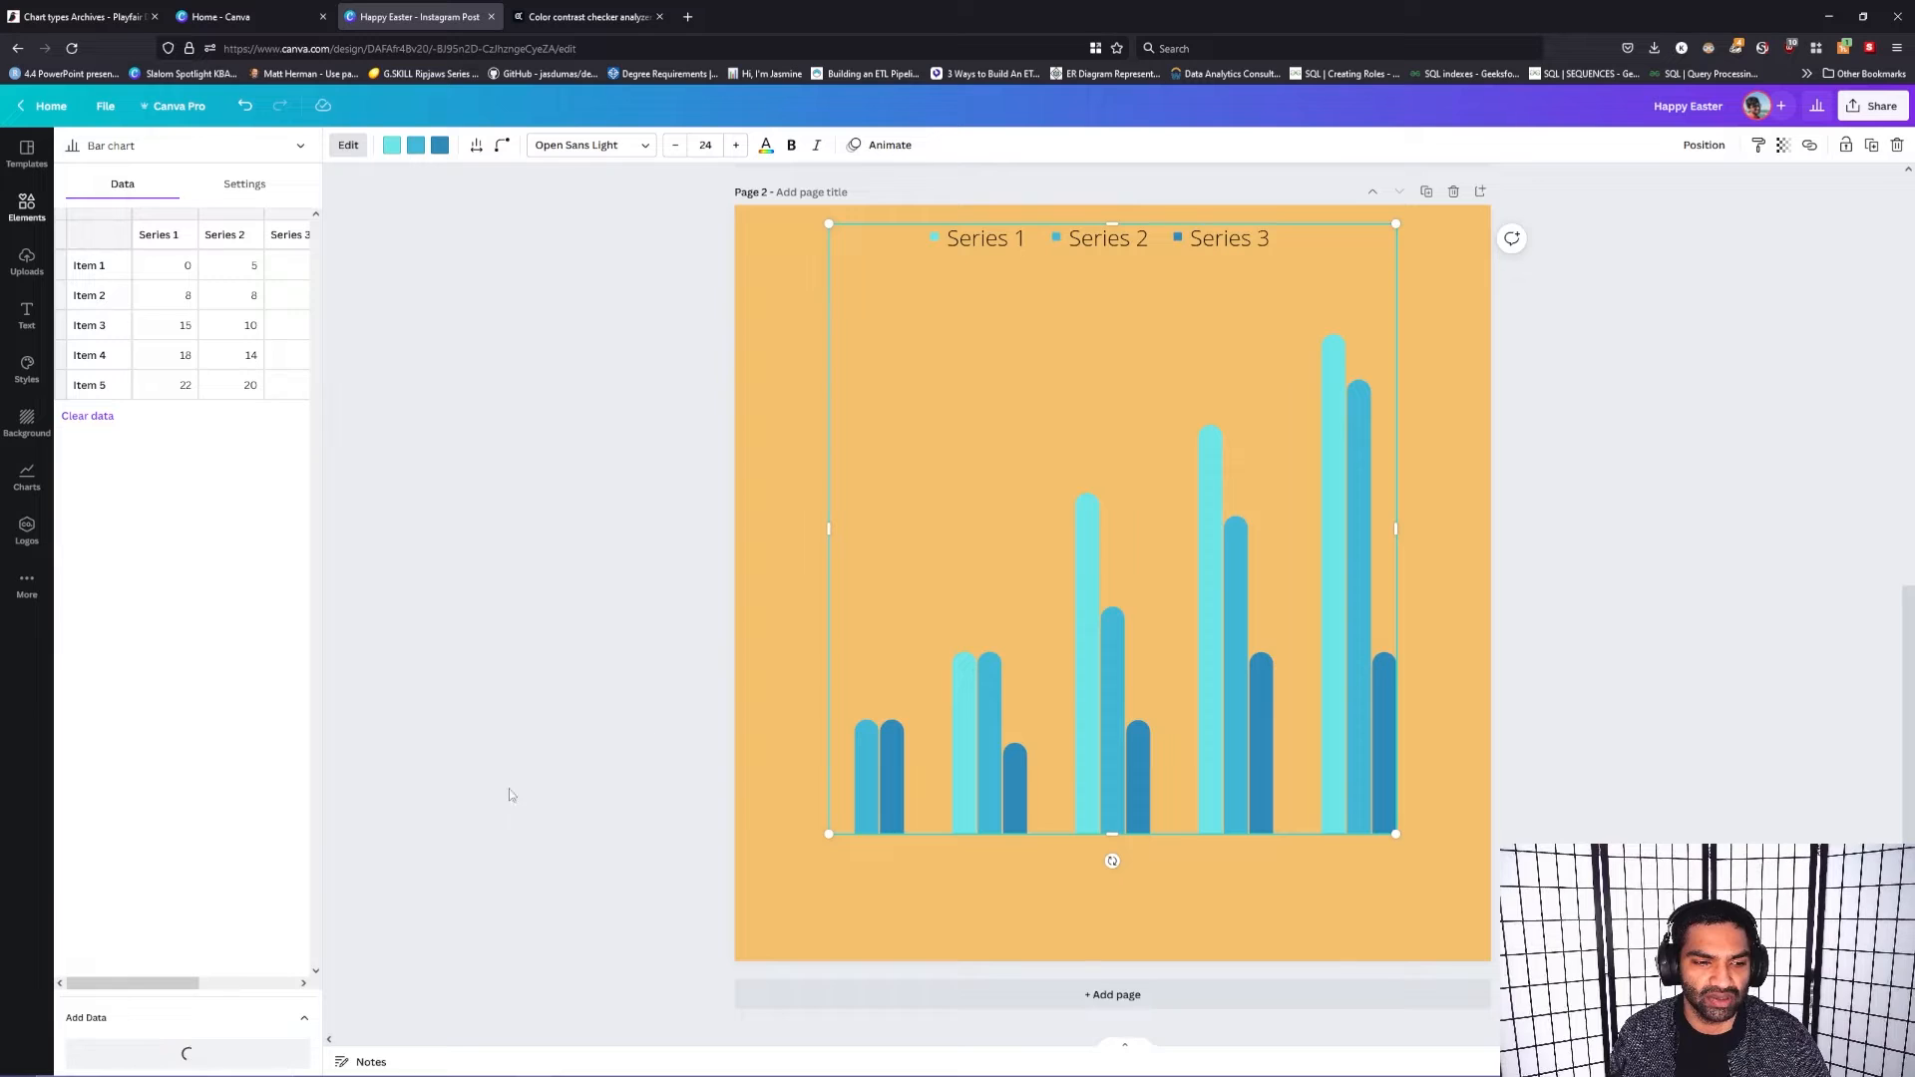
click(288, 967)
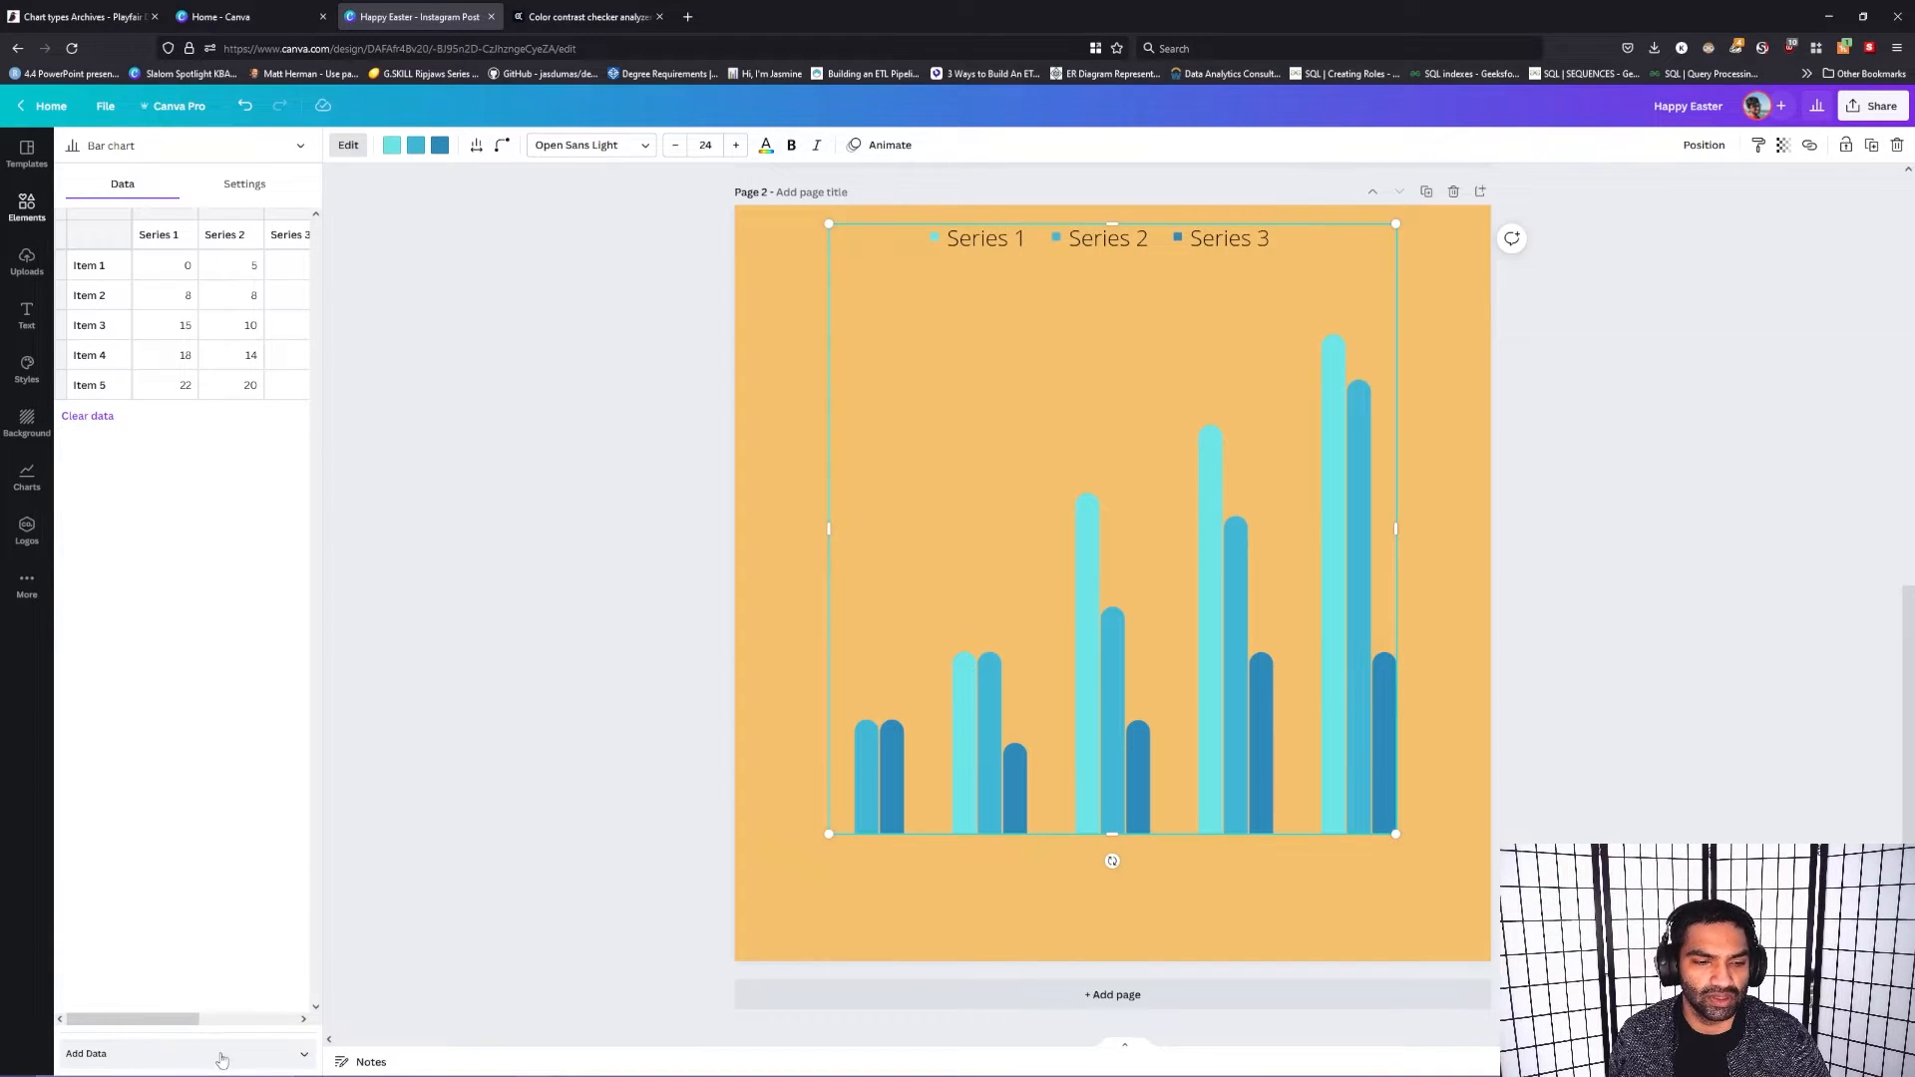
click(255, 1018)
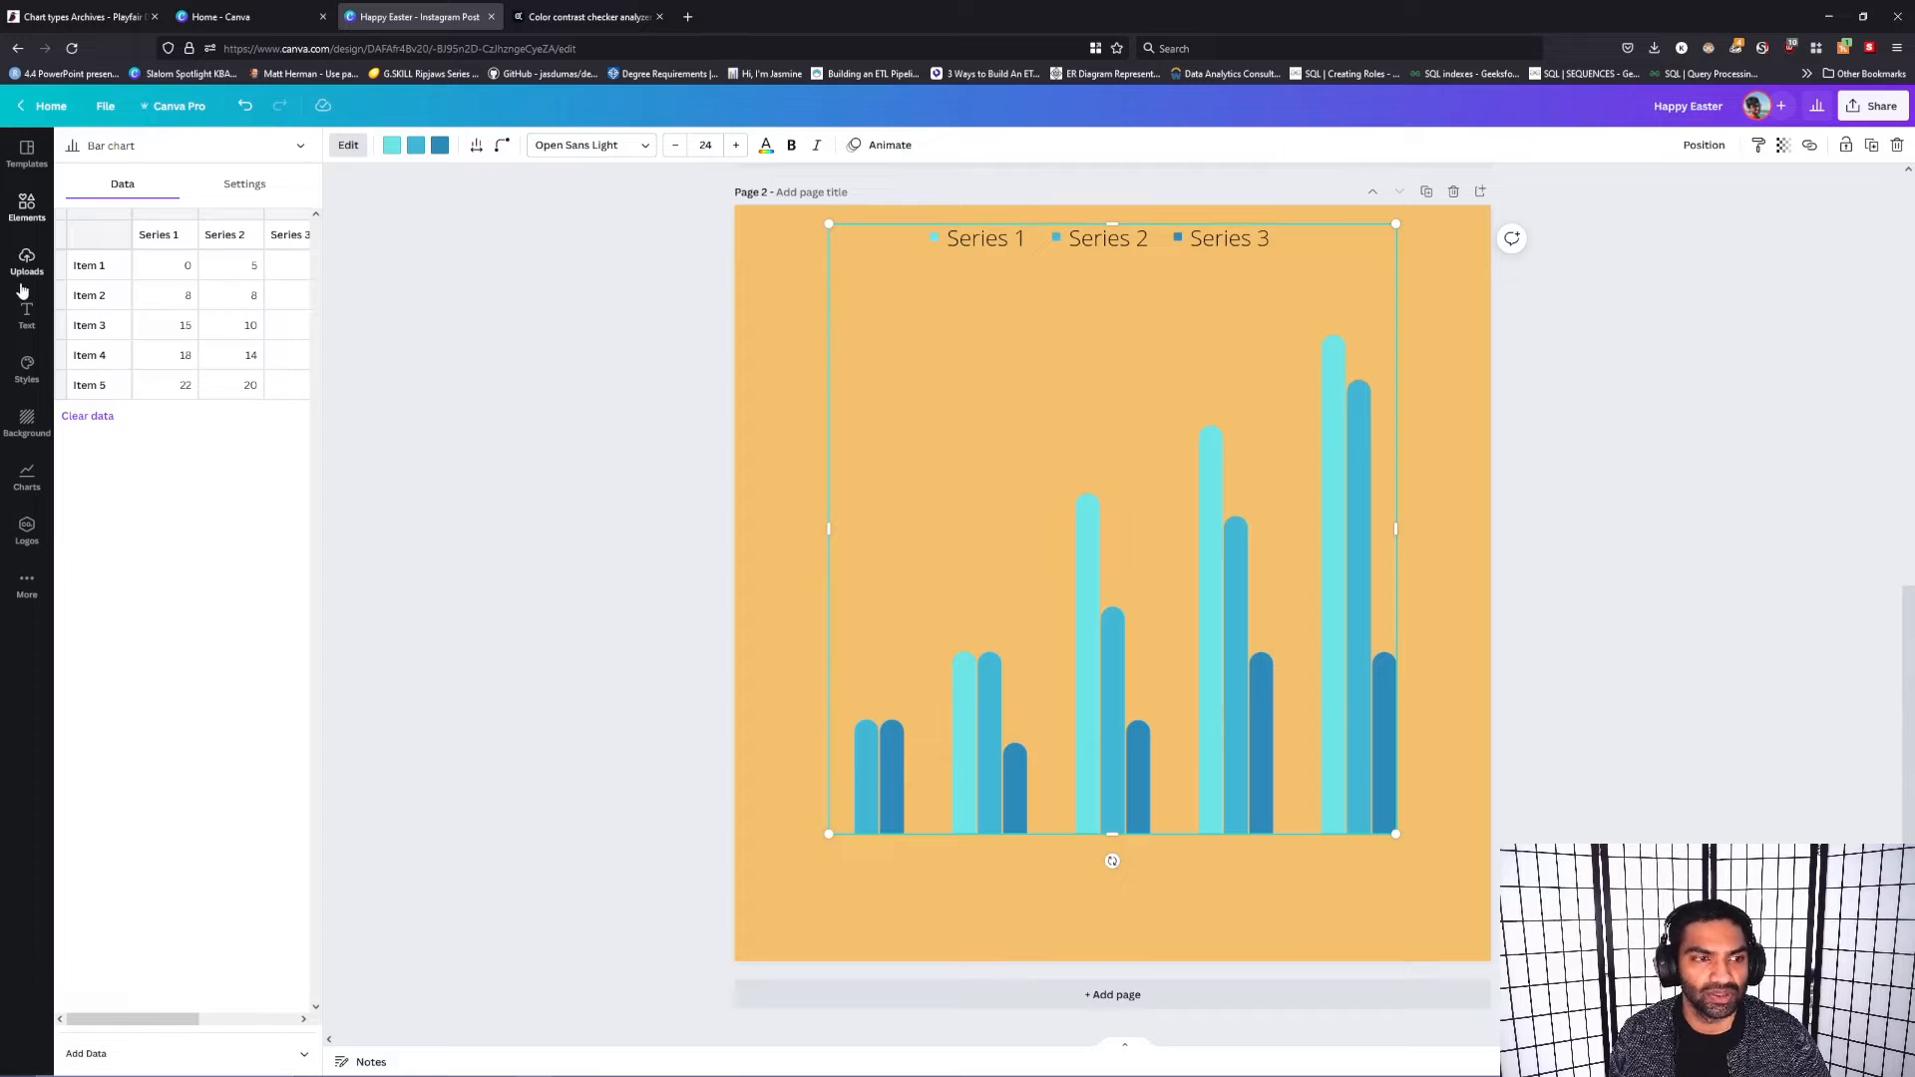
Step: Move the bar chart a little lower on page 2 and deselect it
click(1551, 337)
click(1104, 657)
drag(1128, 477, 1126, 544)
click(1468, 571)
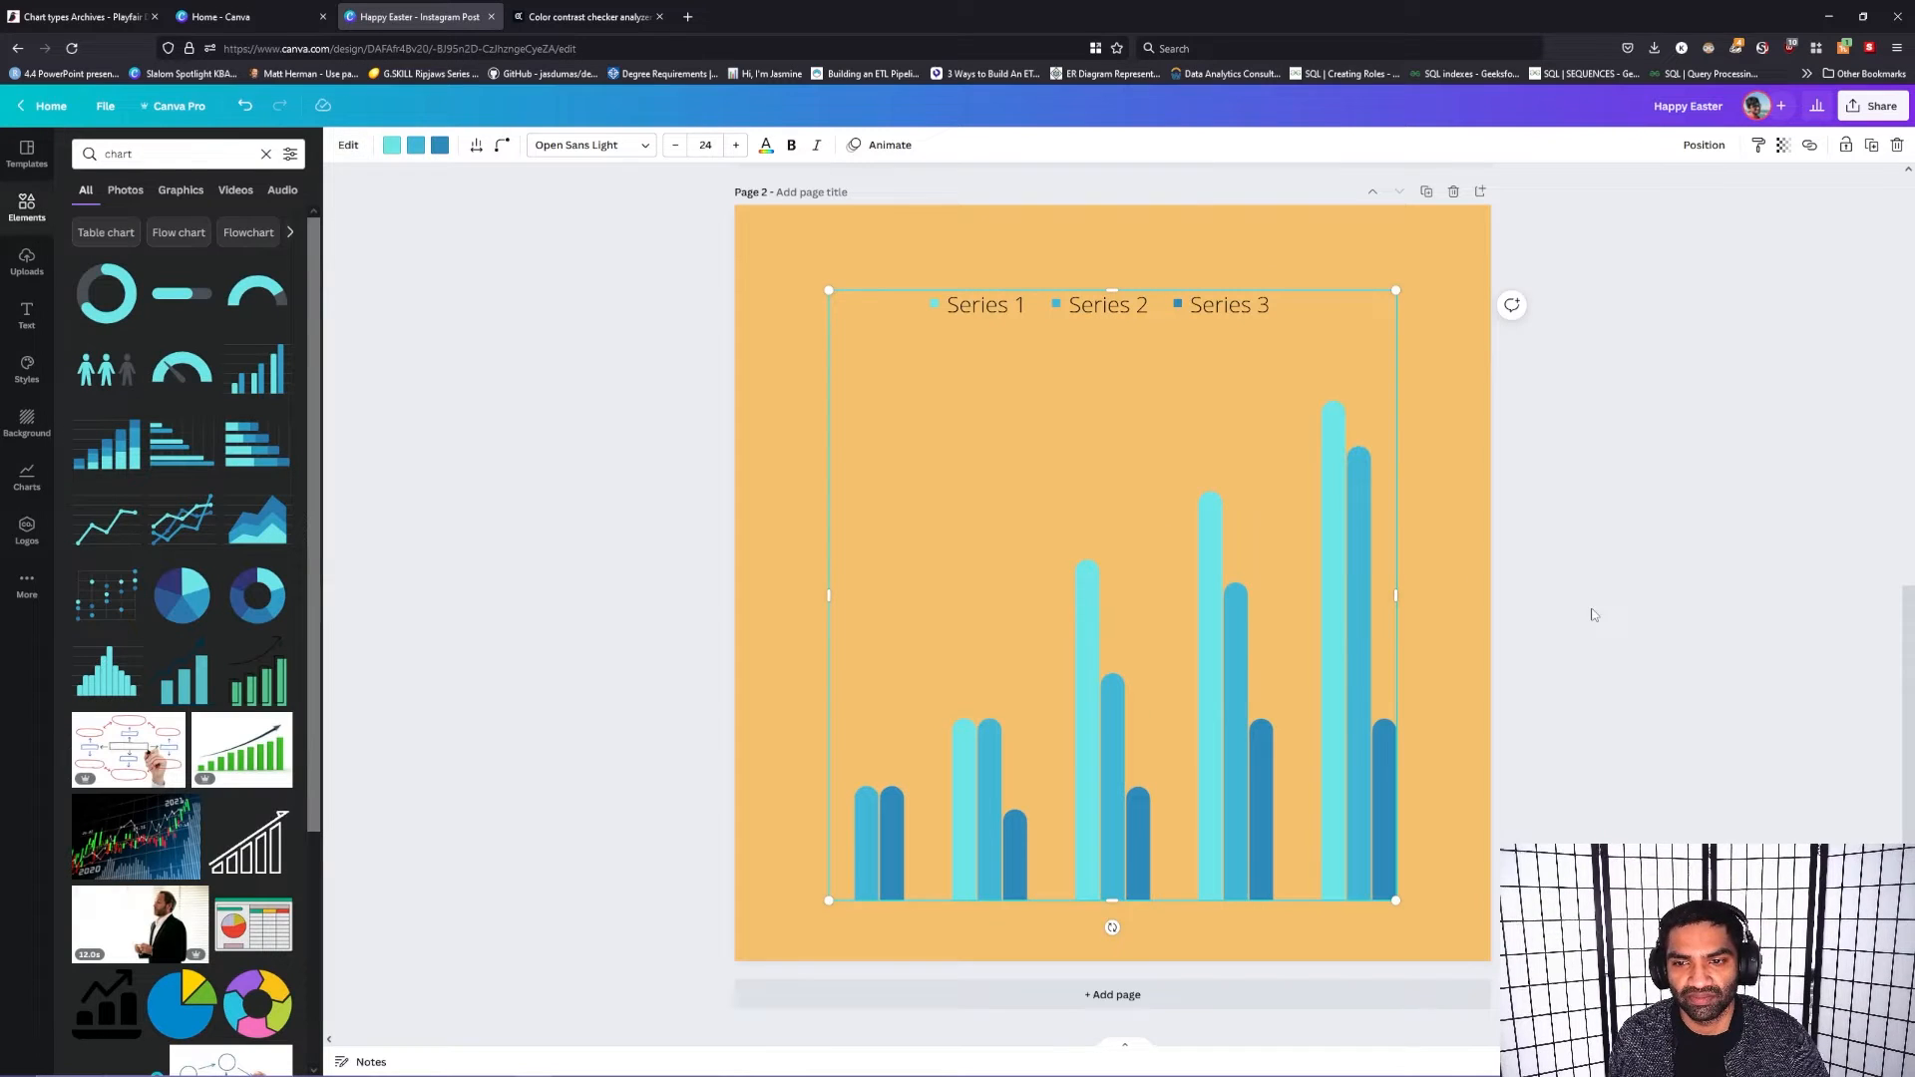
Step: Search the web for "easter holiday data" in a new browser tab
click(689, 17)
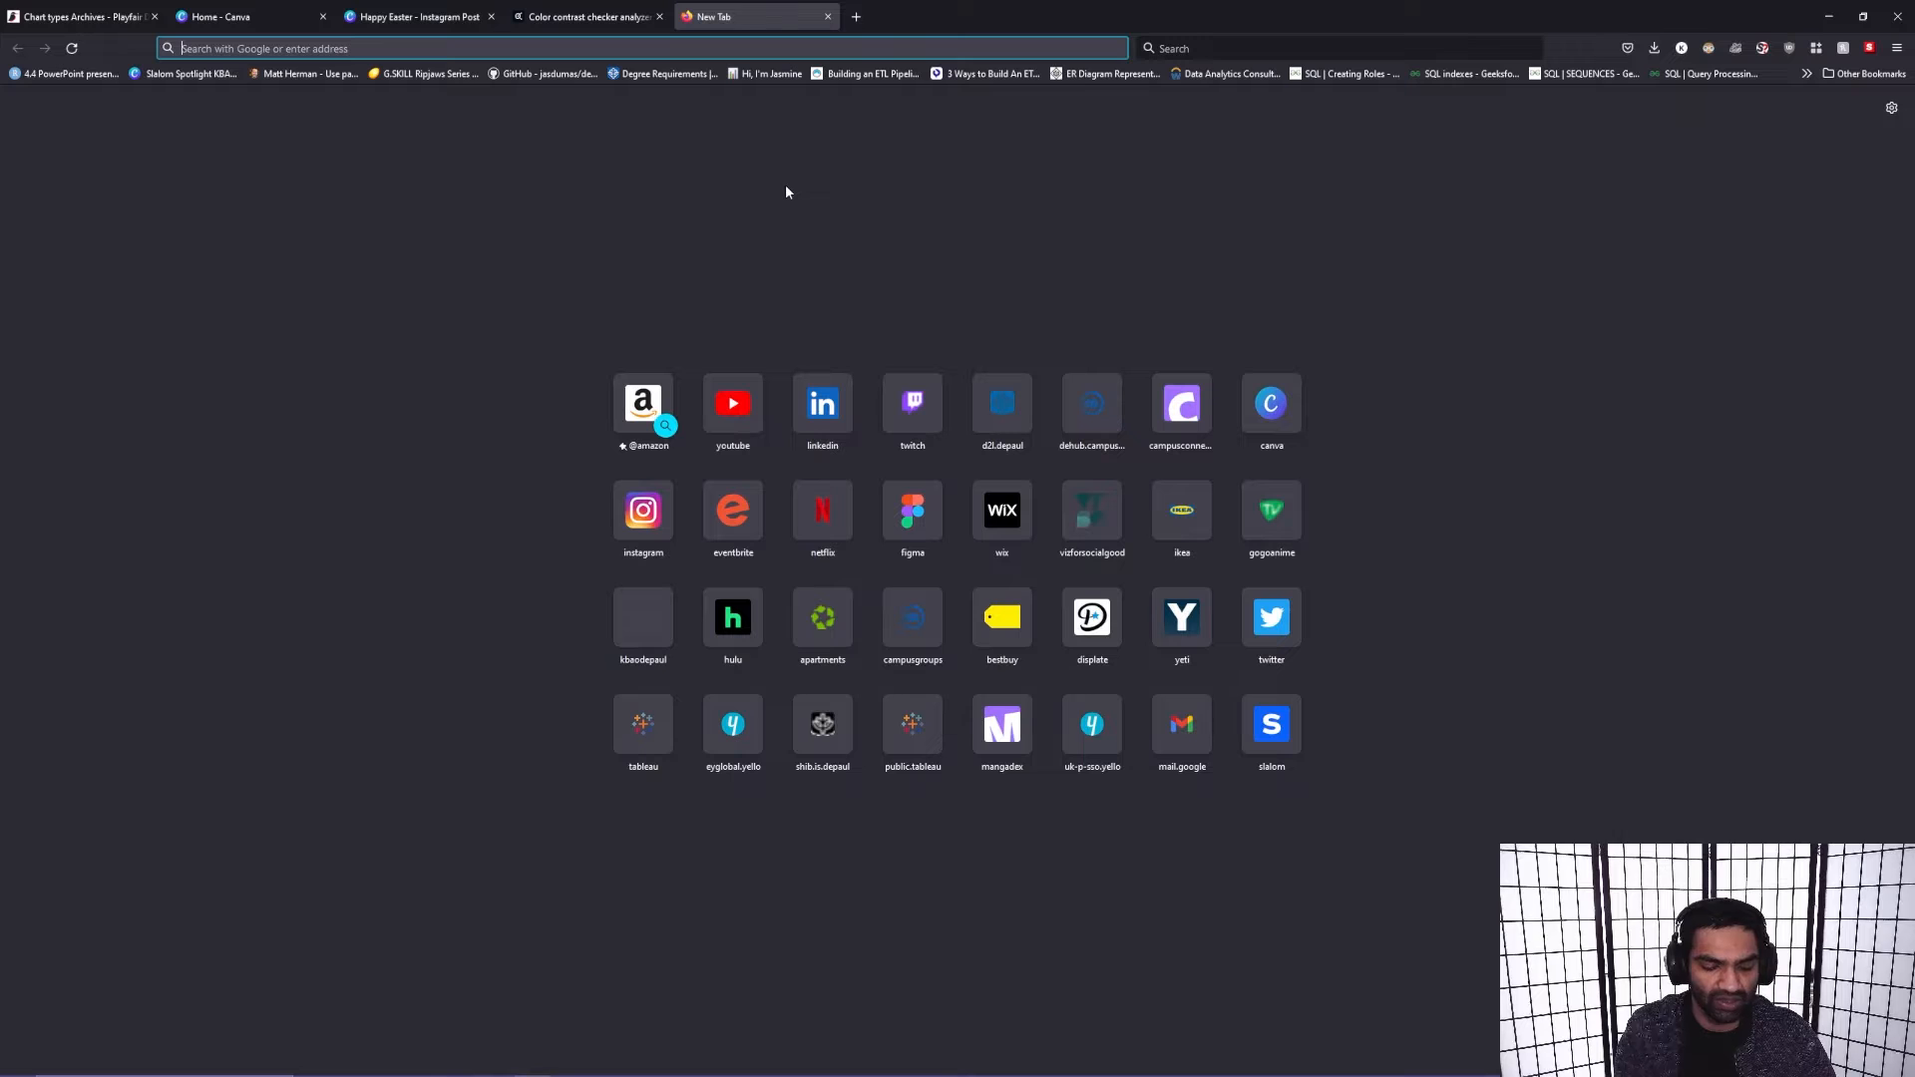
text(easeter)
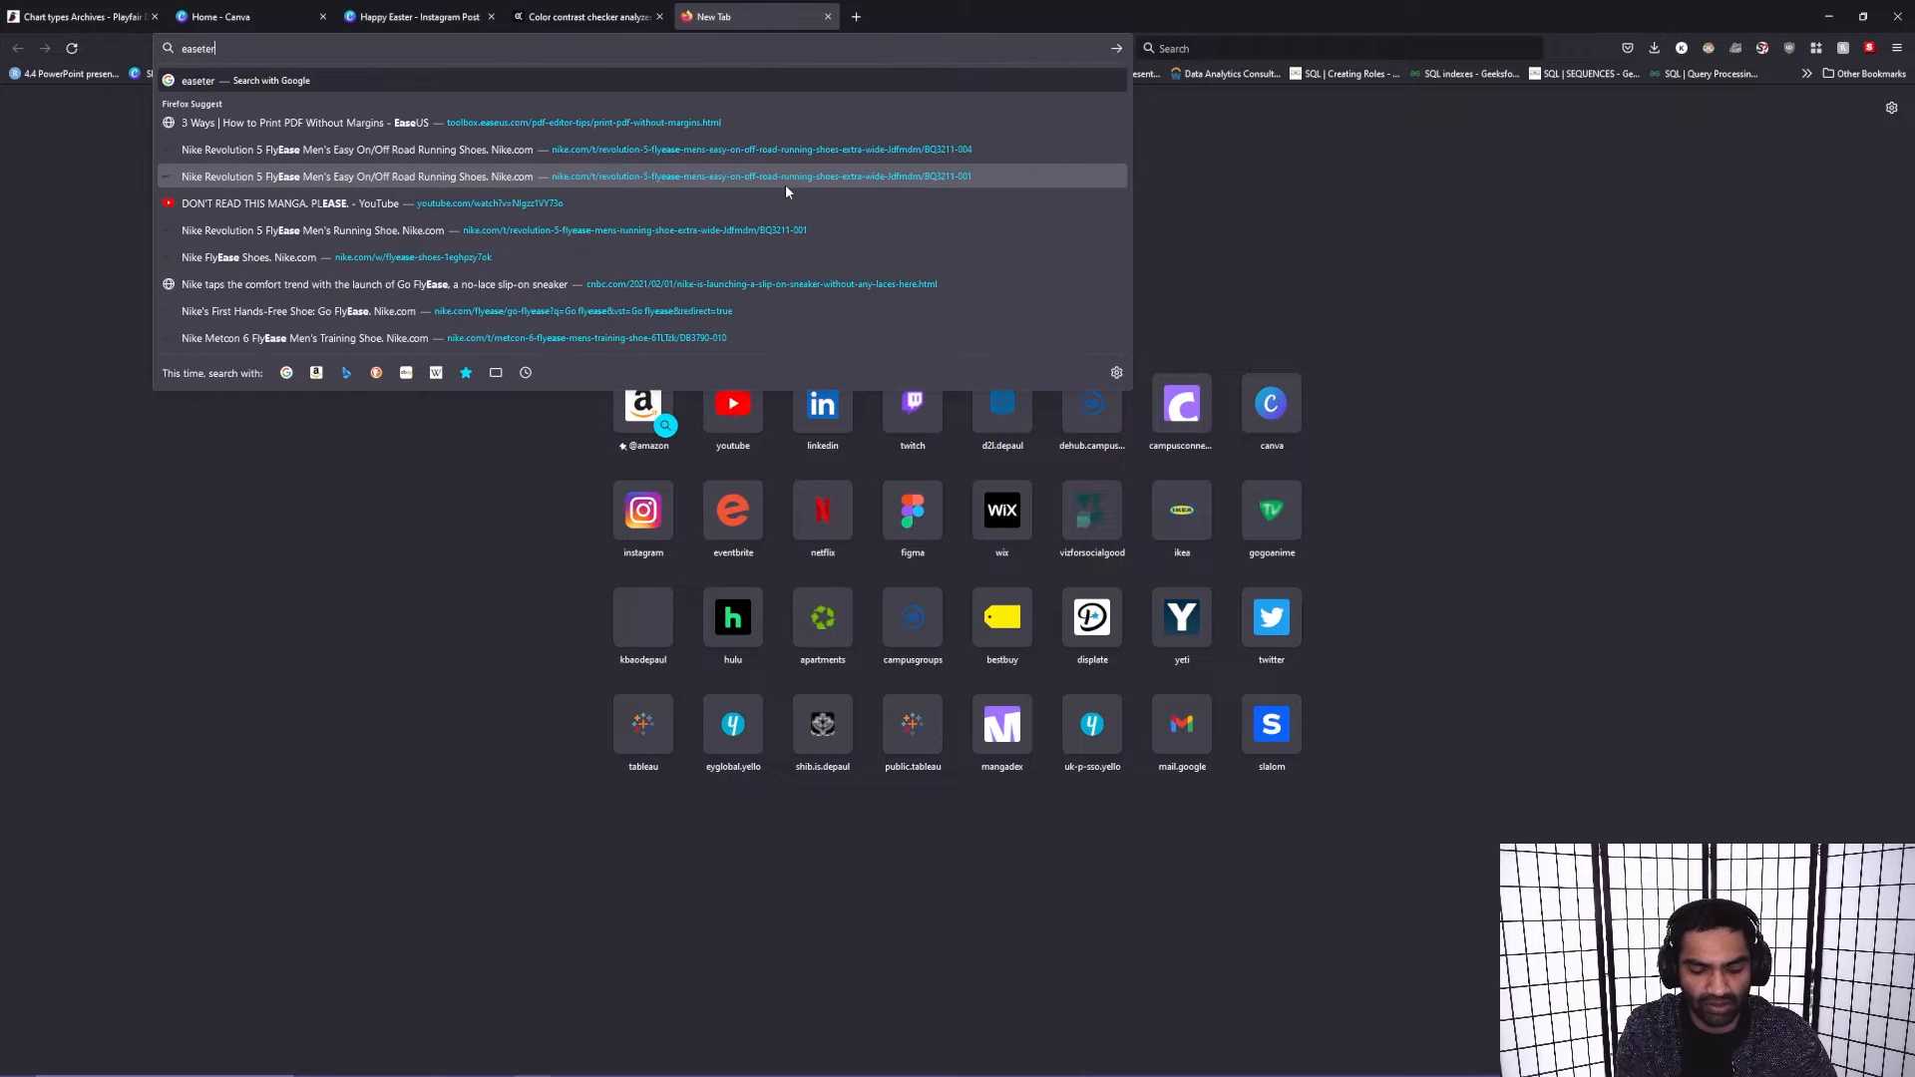
key(BackSpace)
key(BackSpace)
key(BackSpace)
key(BackSpace)
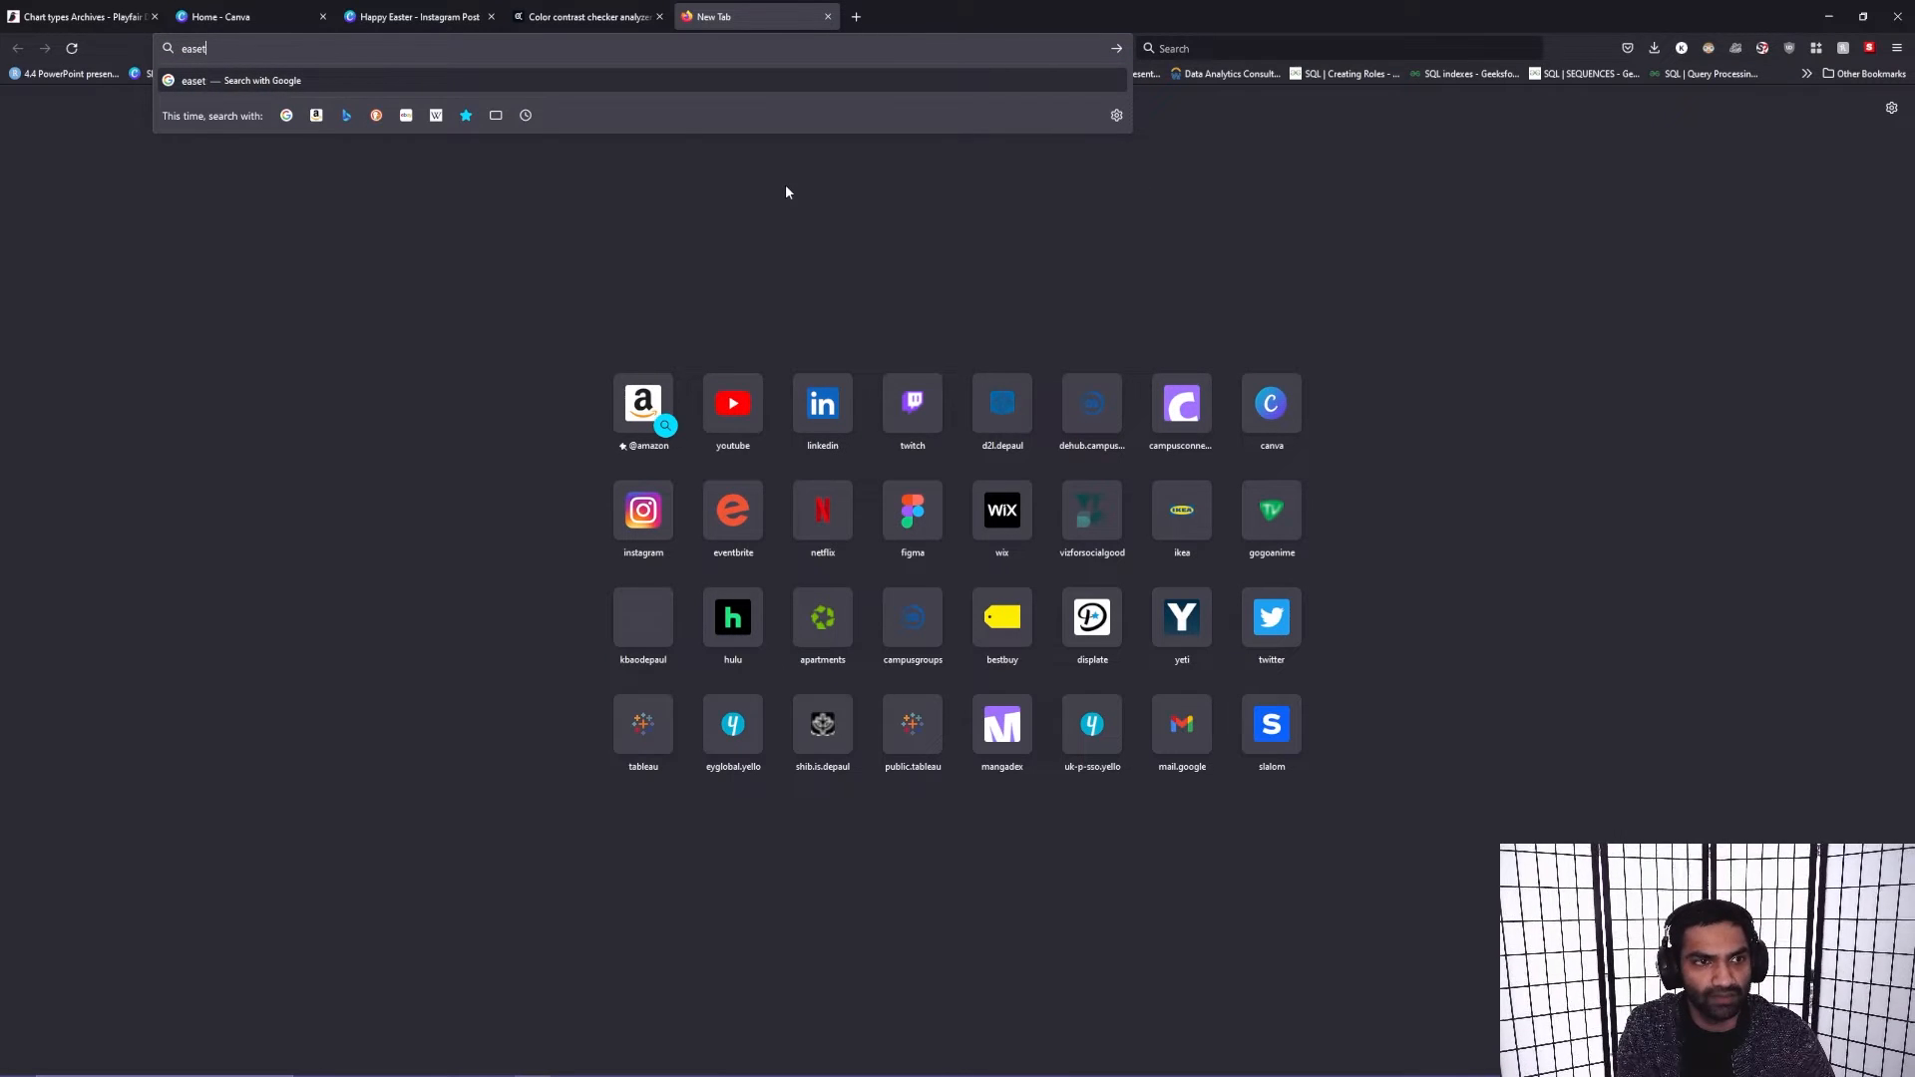
text(t)
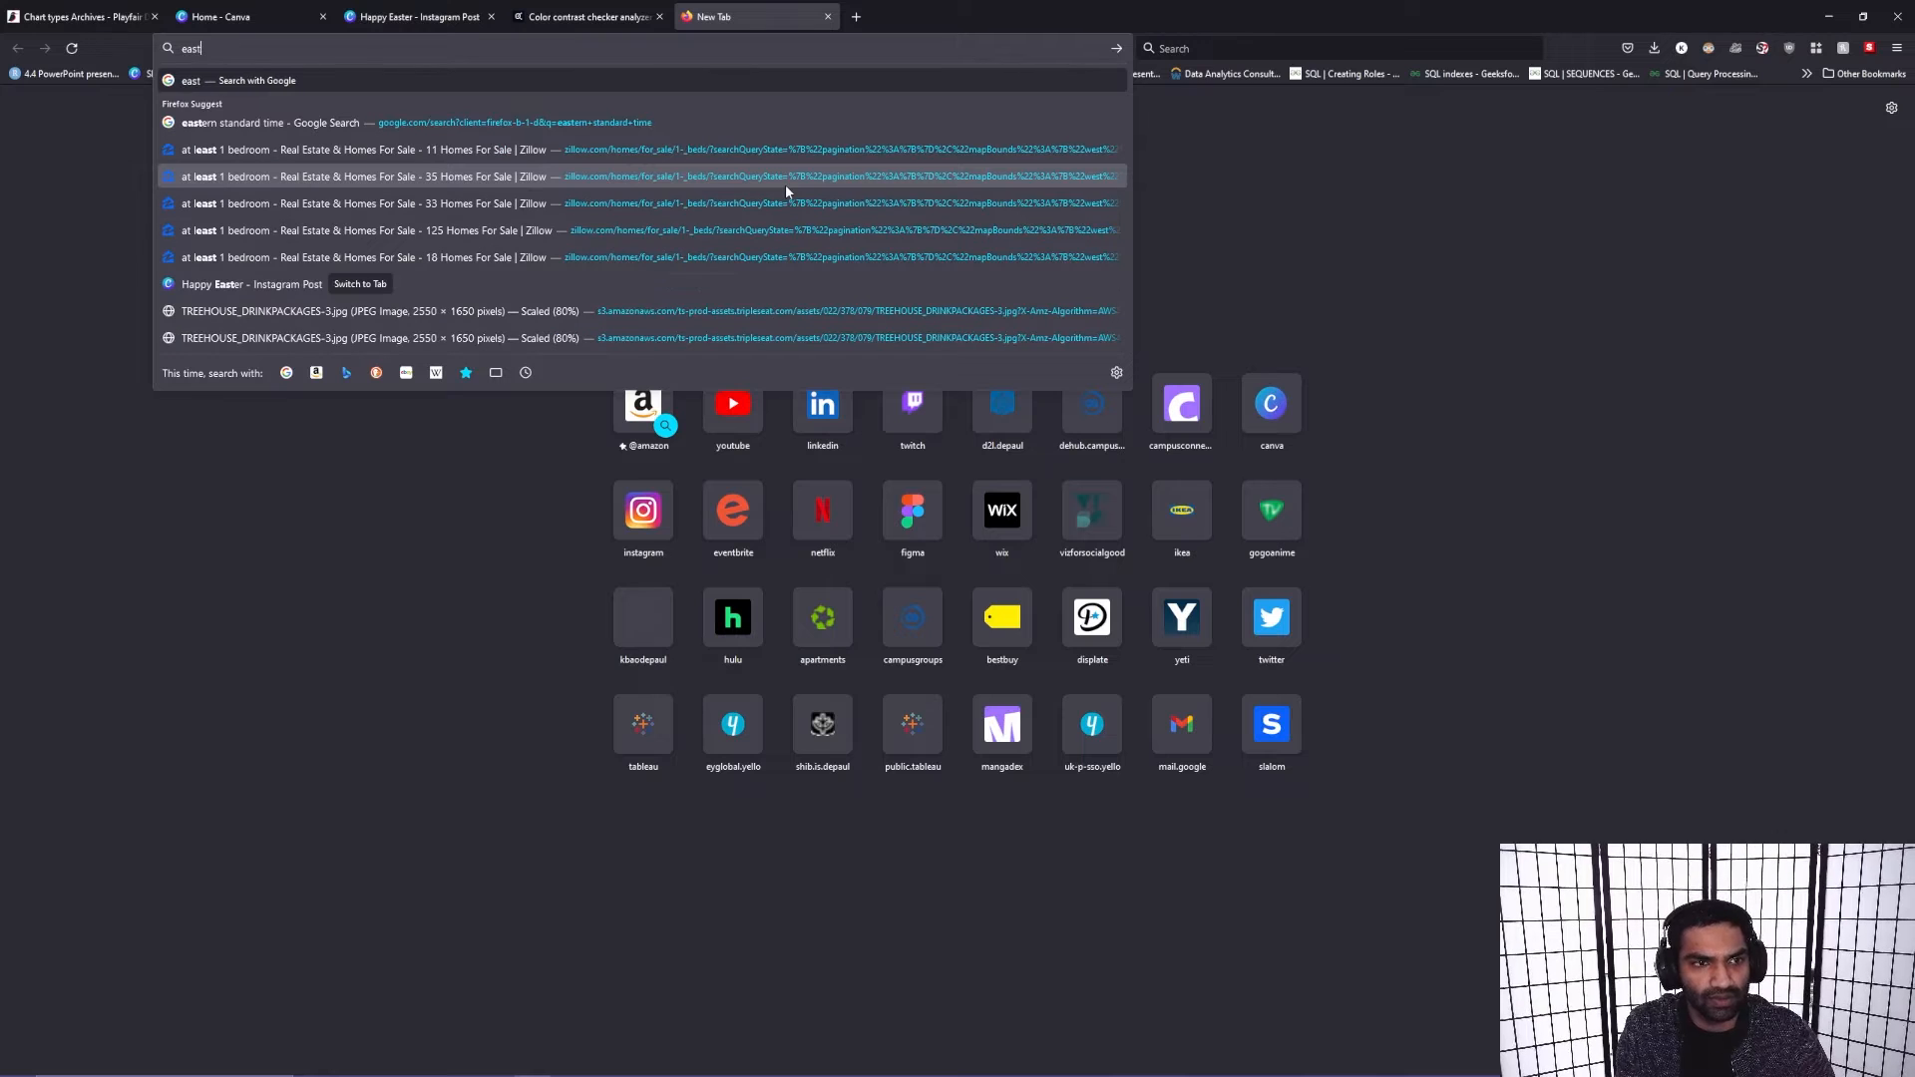
text(er holi)
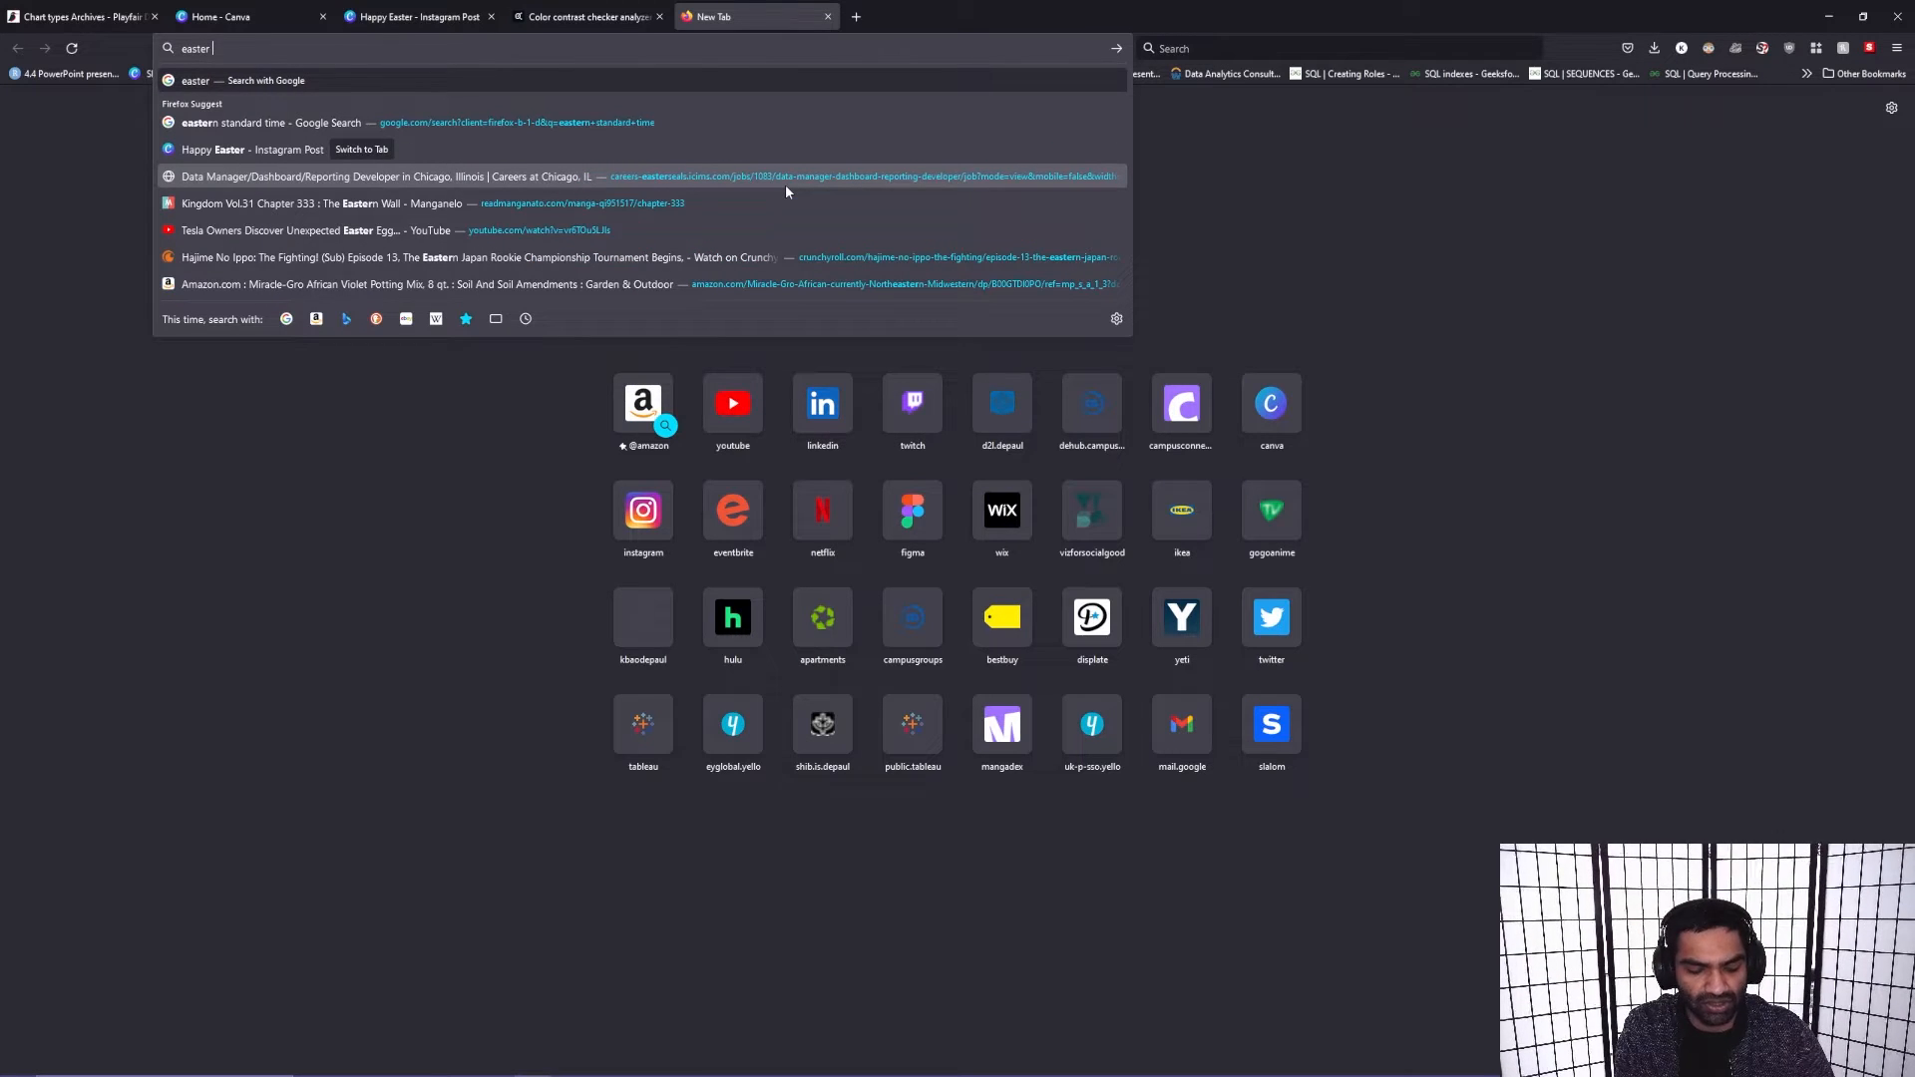
text(day data)
key(Return)
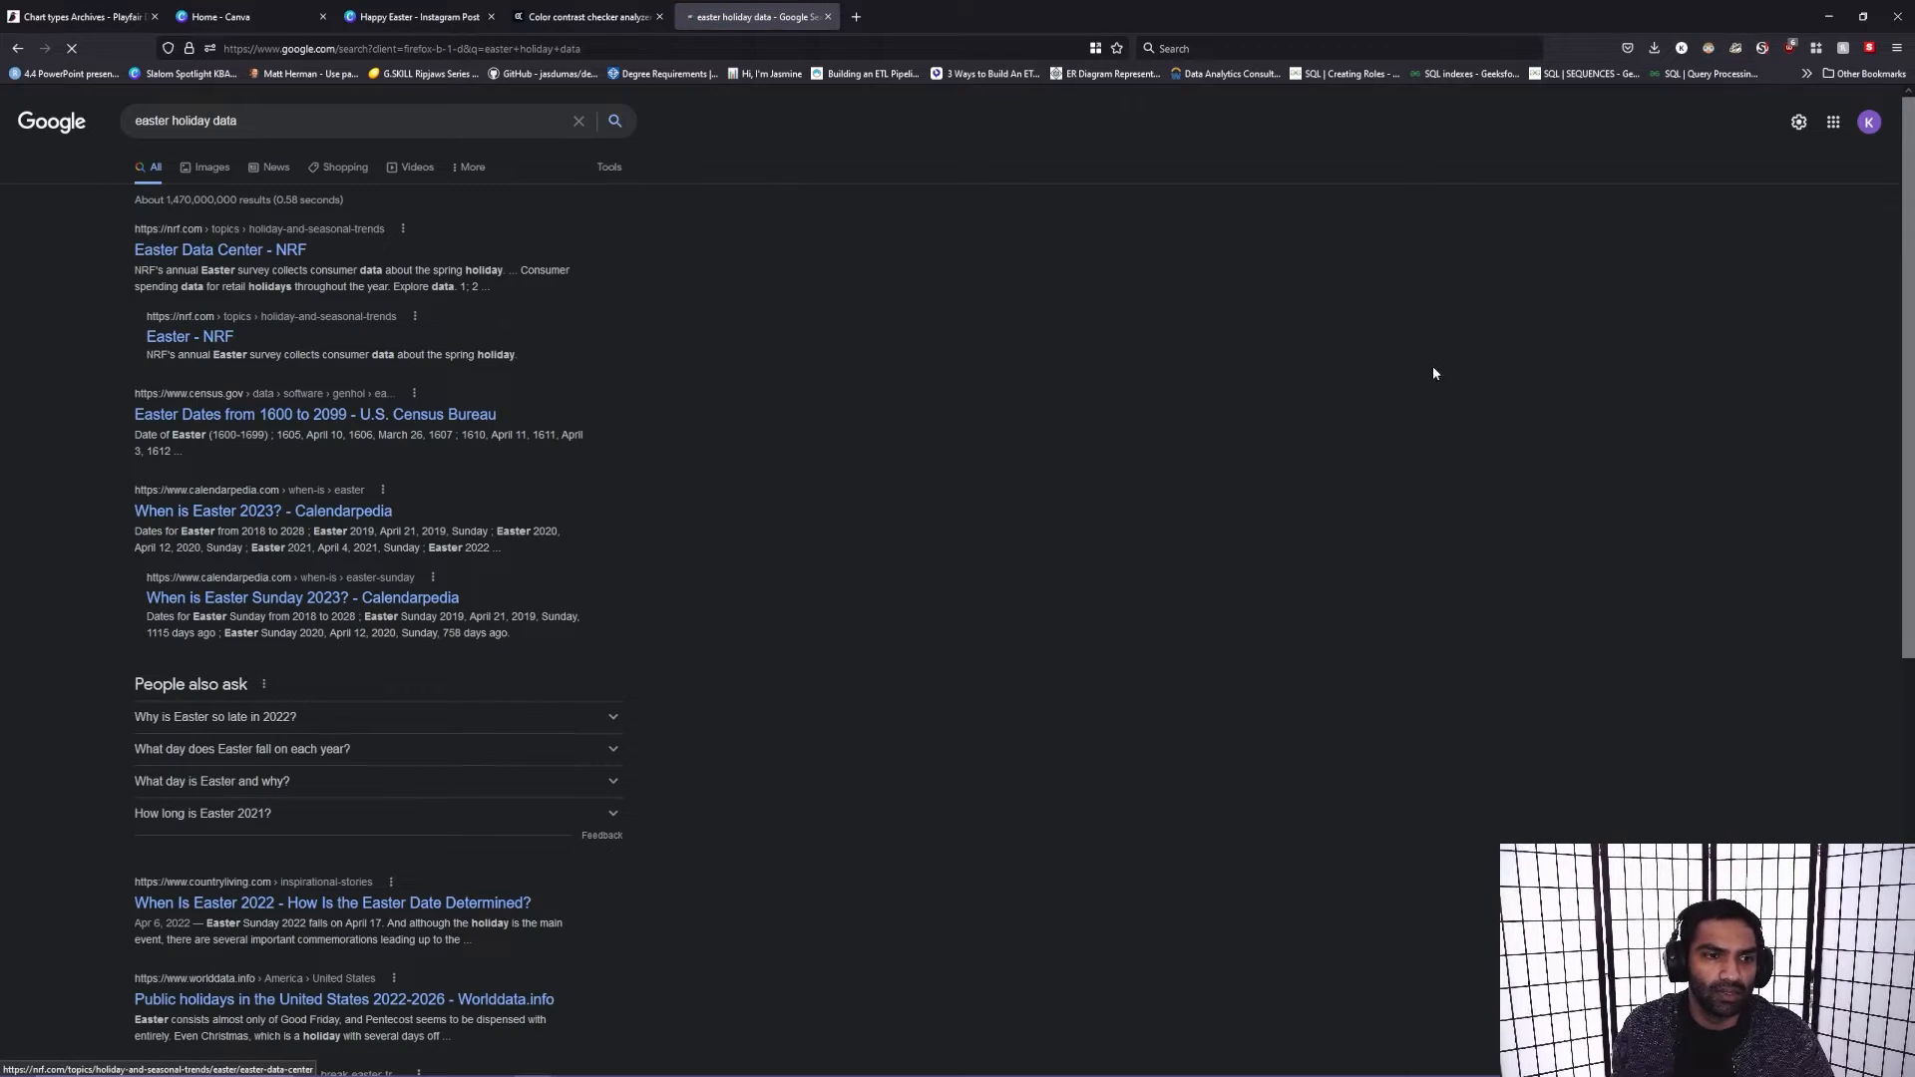
Step: Open NRF's Easter Data Center page from the results and show the historical average expected spending chart
scroll(786, 529, down, 3)
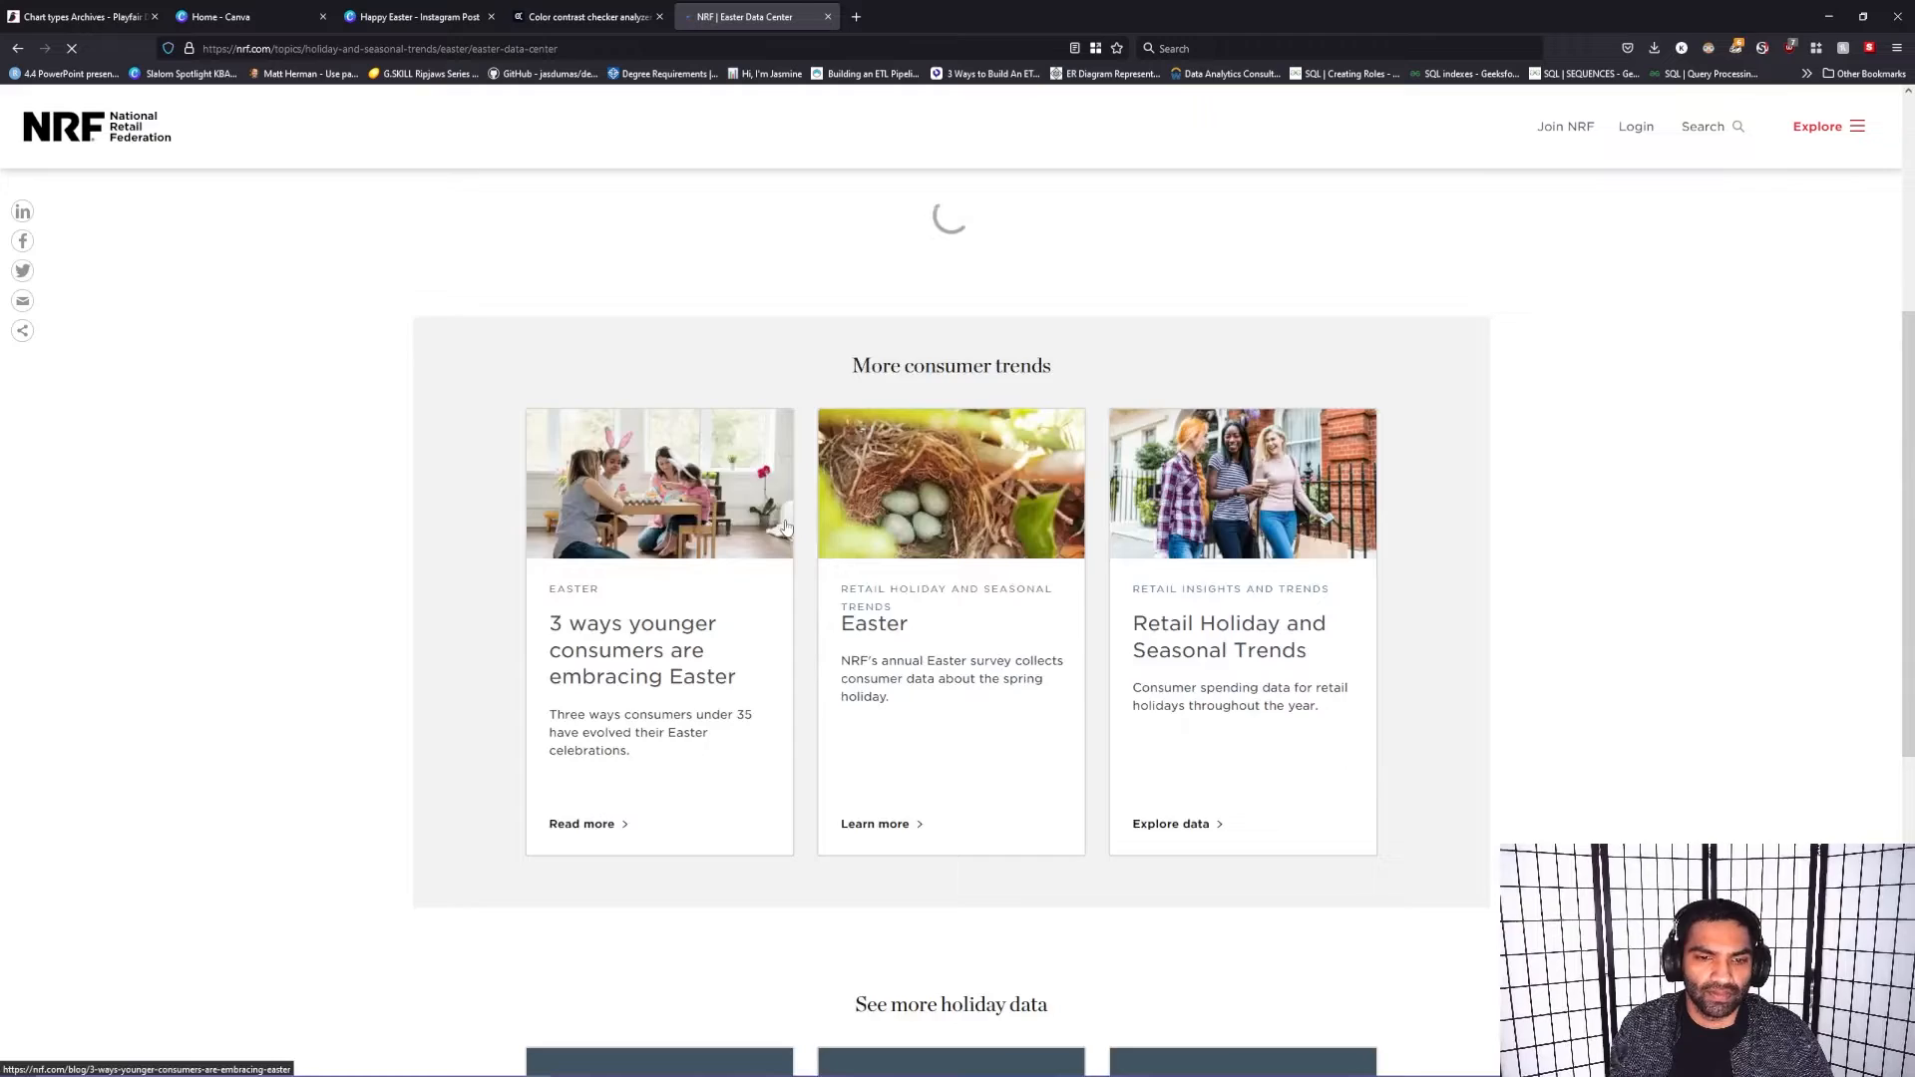
scroll(784, 527, down, 5)
scroll(788, 671, up, 8)
scroll(794, 674, up, 6)
scroll(788, 659, down, 5)
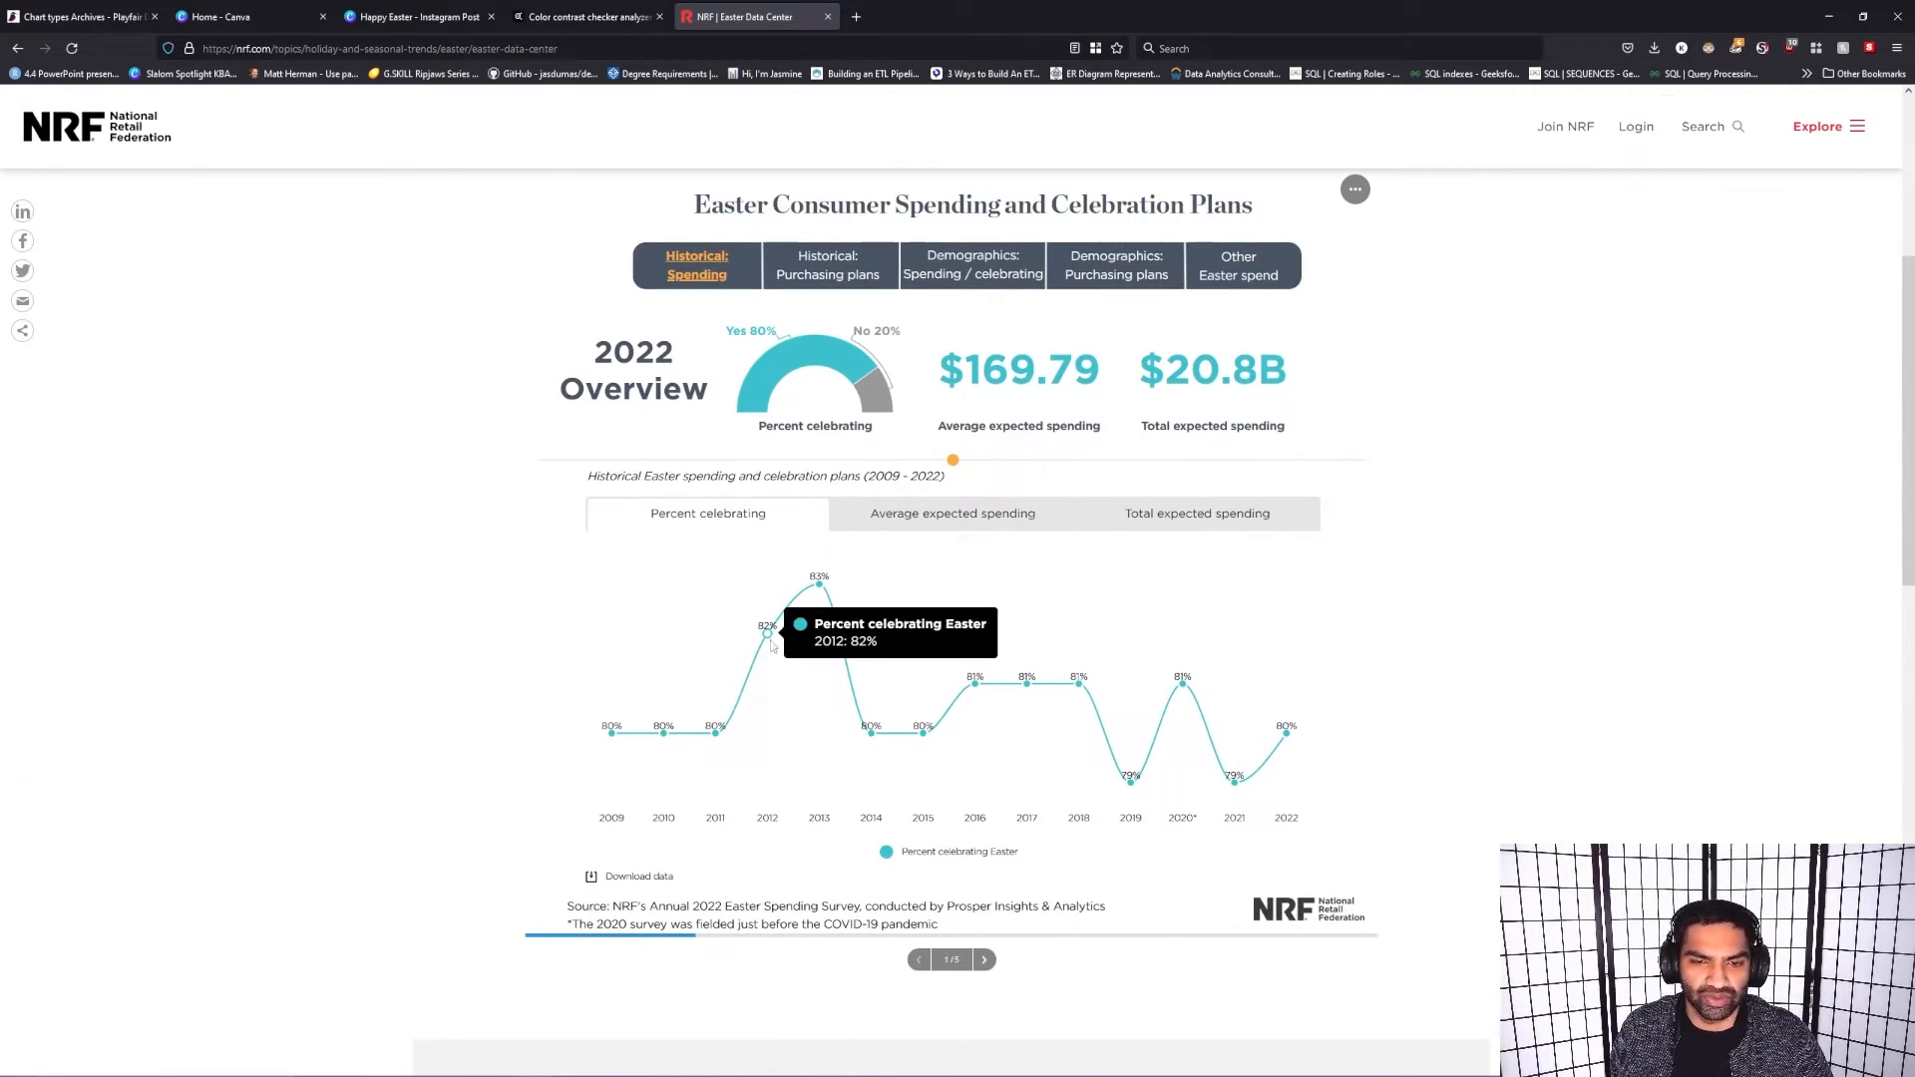
click(962, 518)
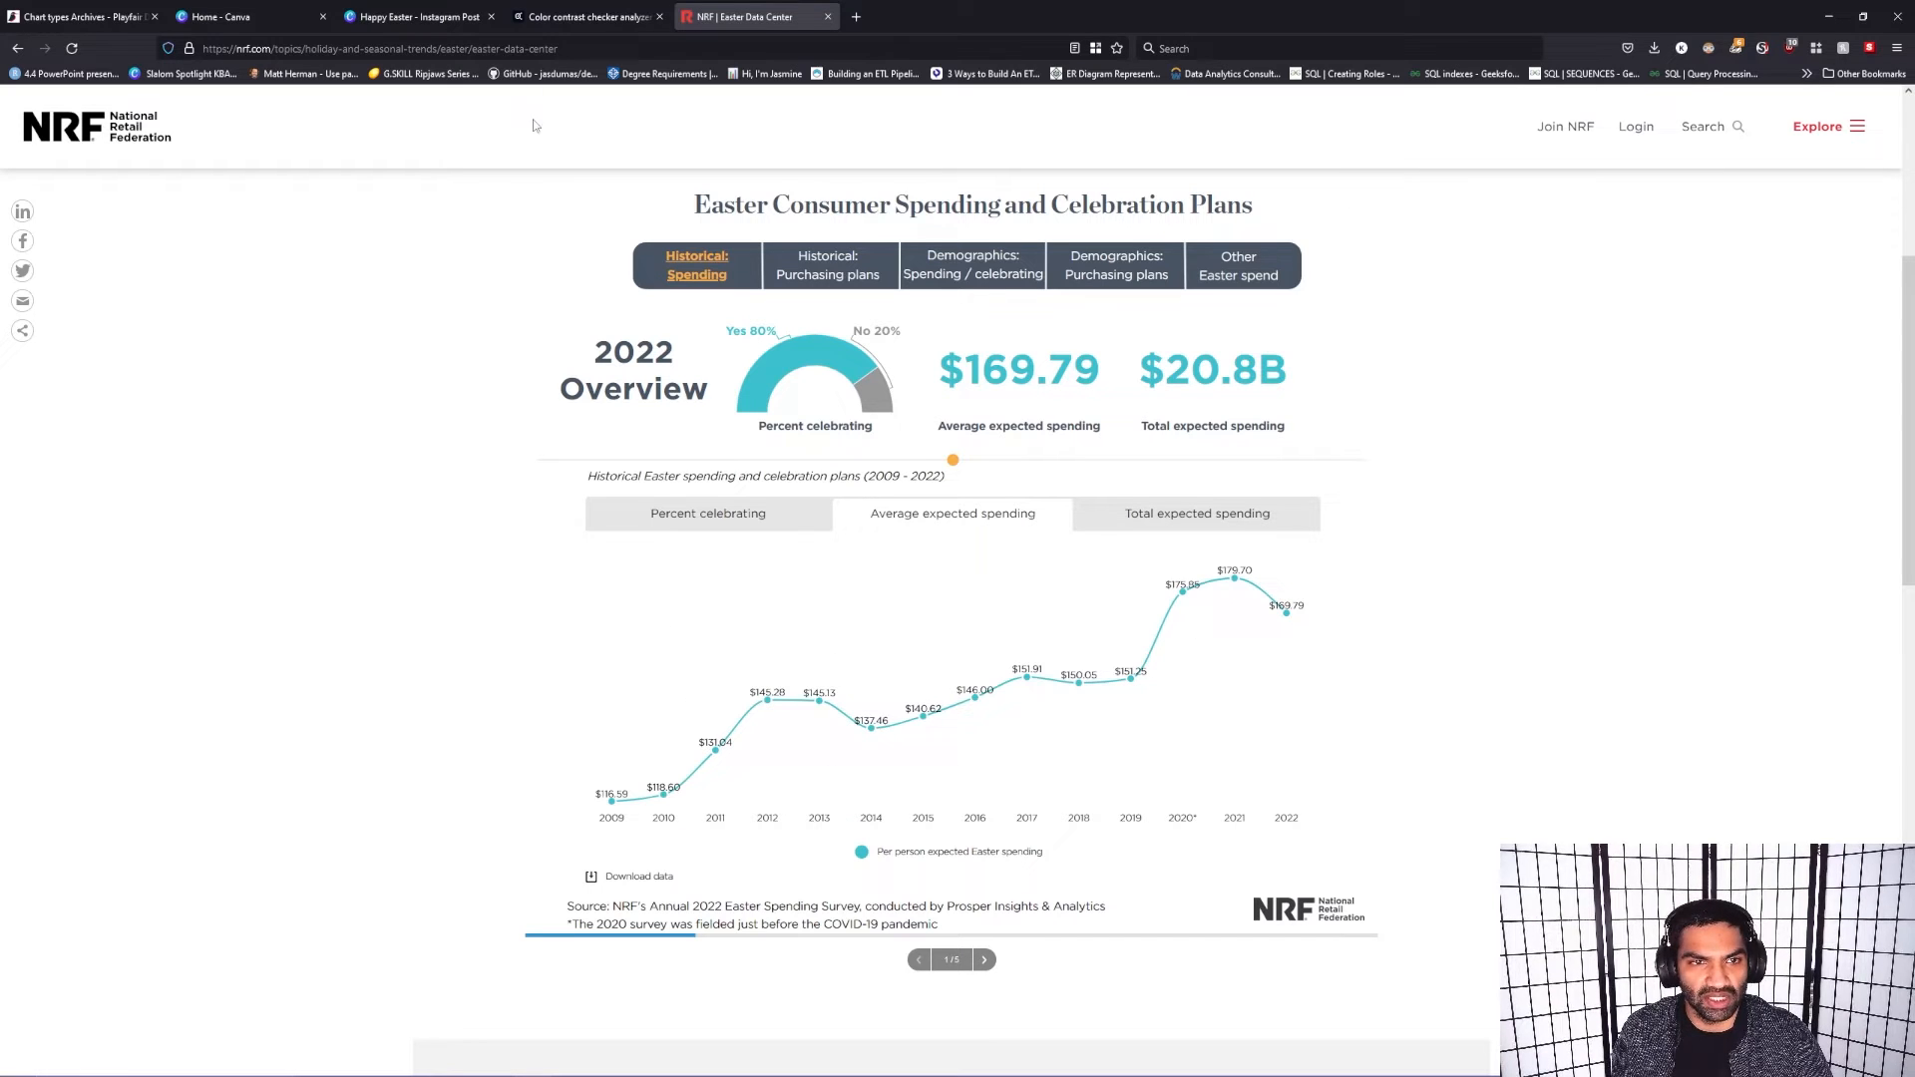
Step: Return to the Happy Easter design and close the Canva home page's browser tab
click(222, 17)
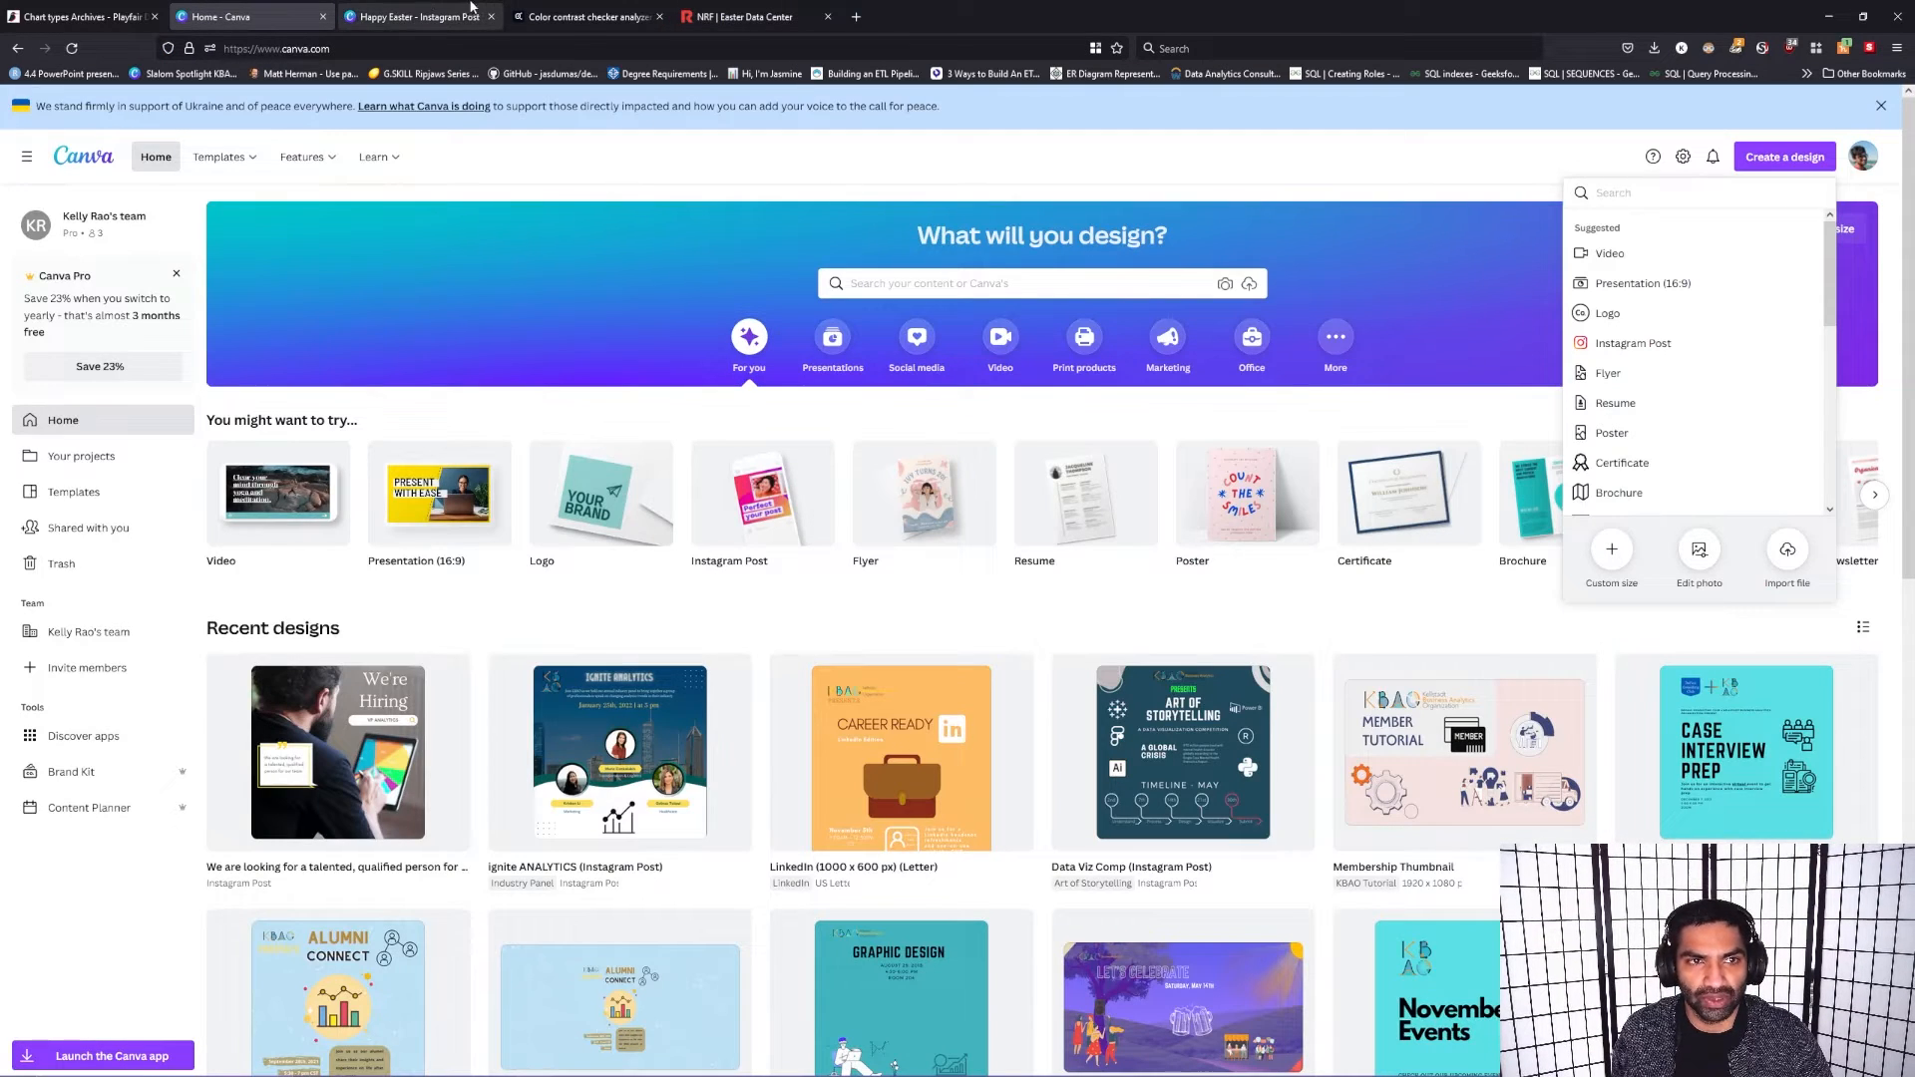
click(349, 17)
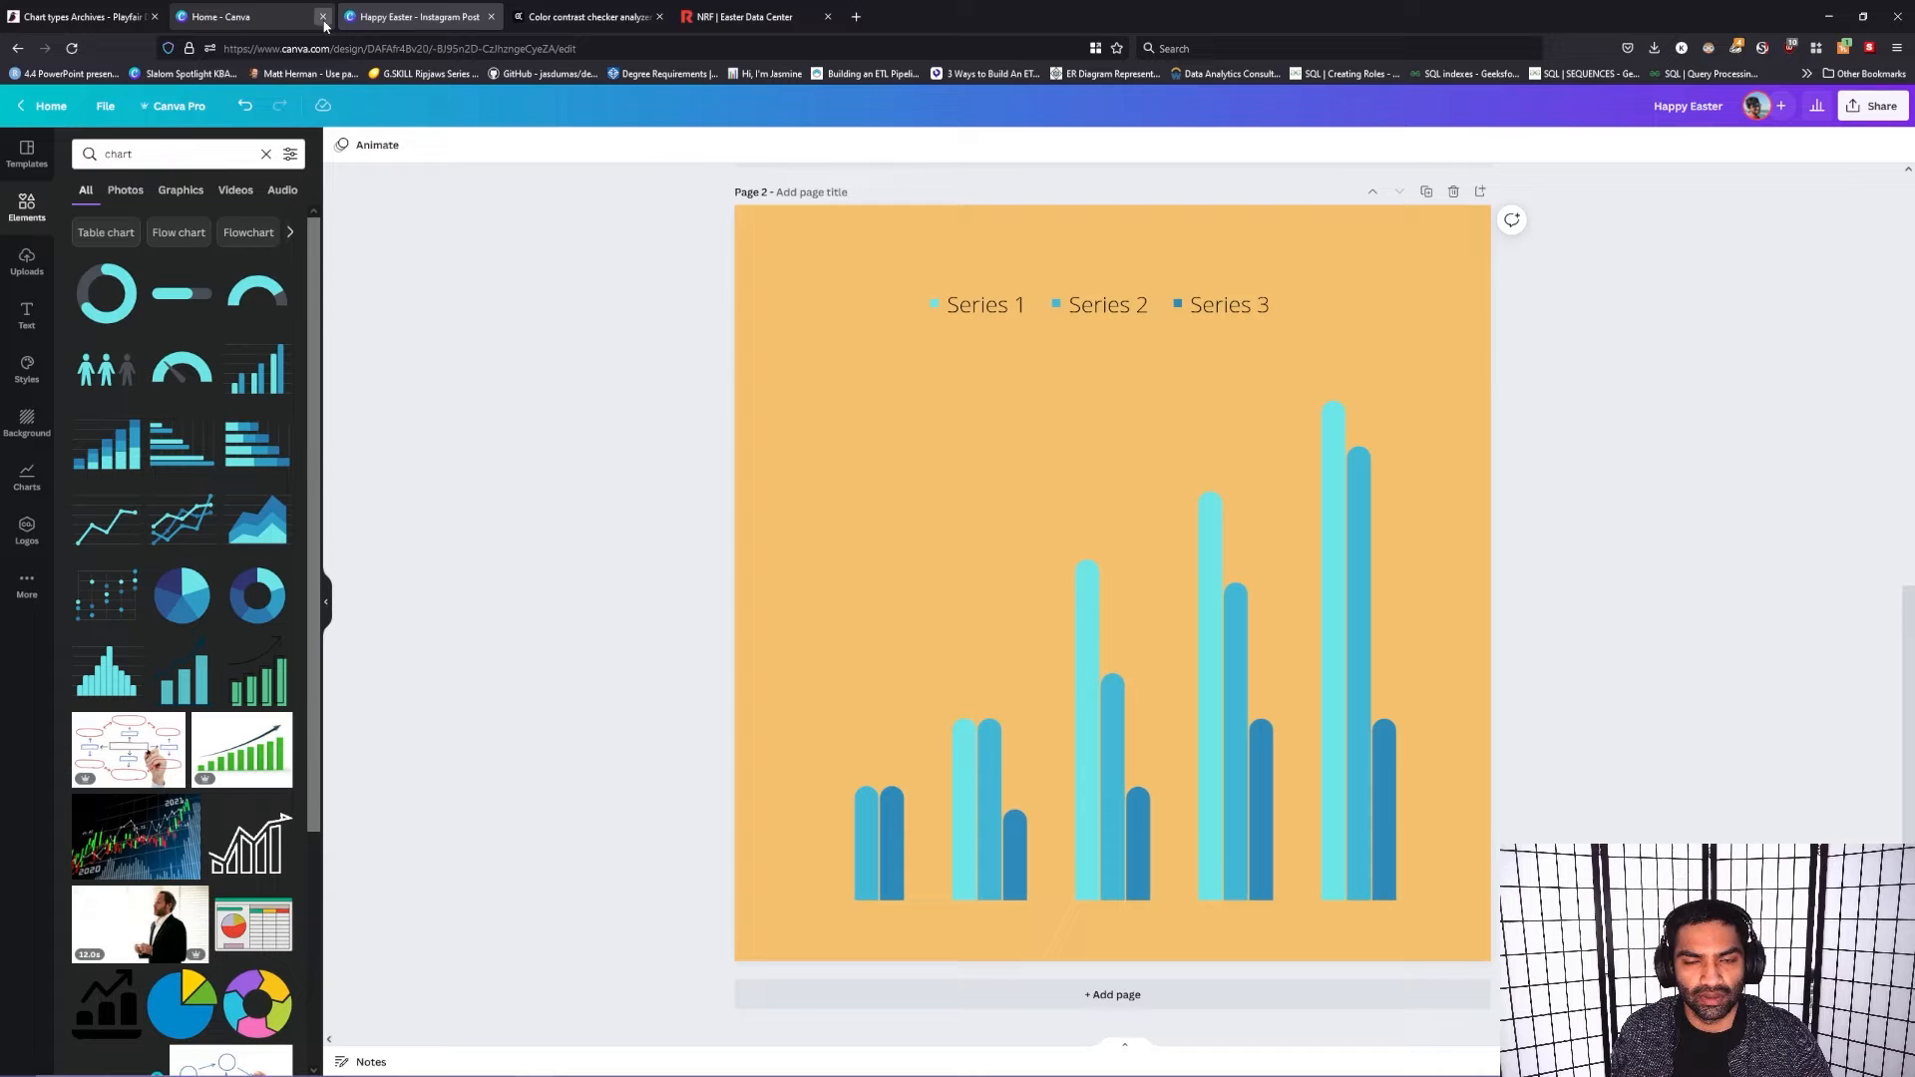
click(322, 17)
Step: Replace the bar chart on page 2 with a single-series line chart from the elements library, centered on the page
click(1043, 663)
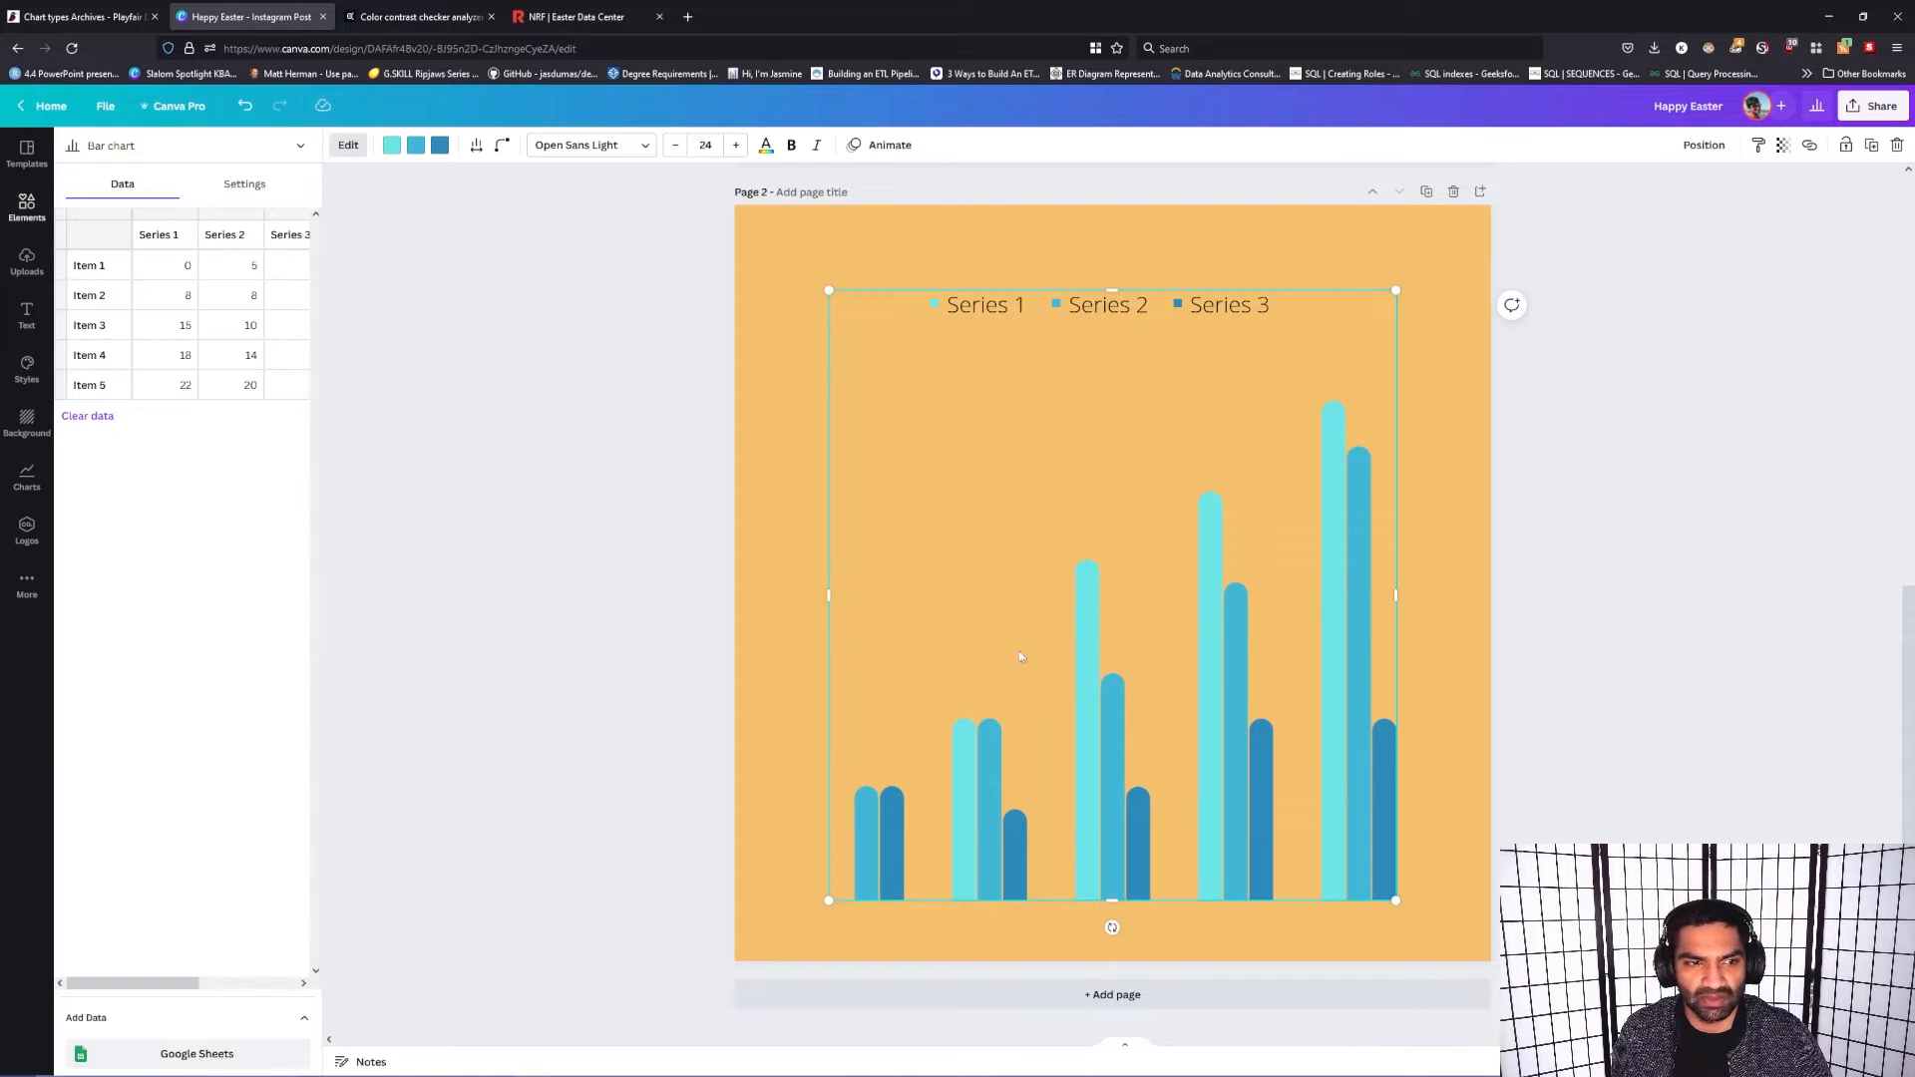
click(348, 146)
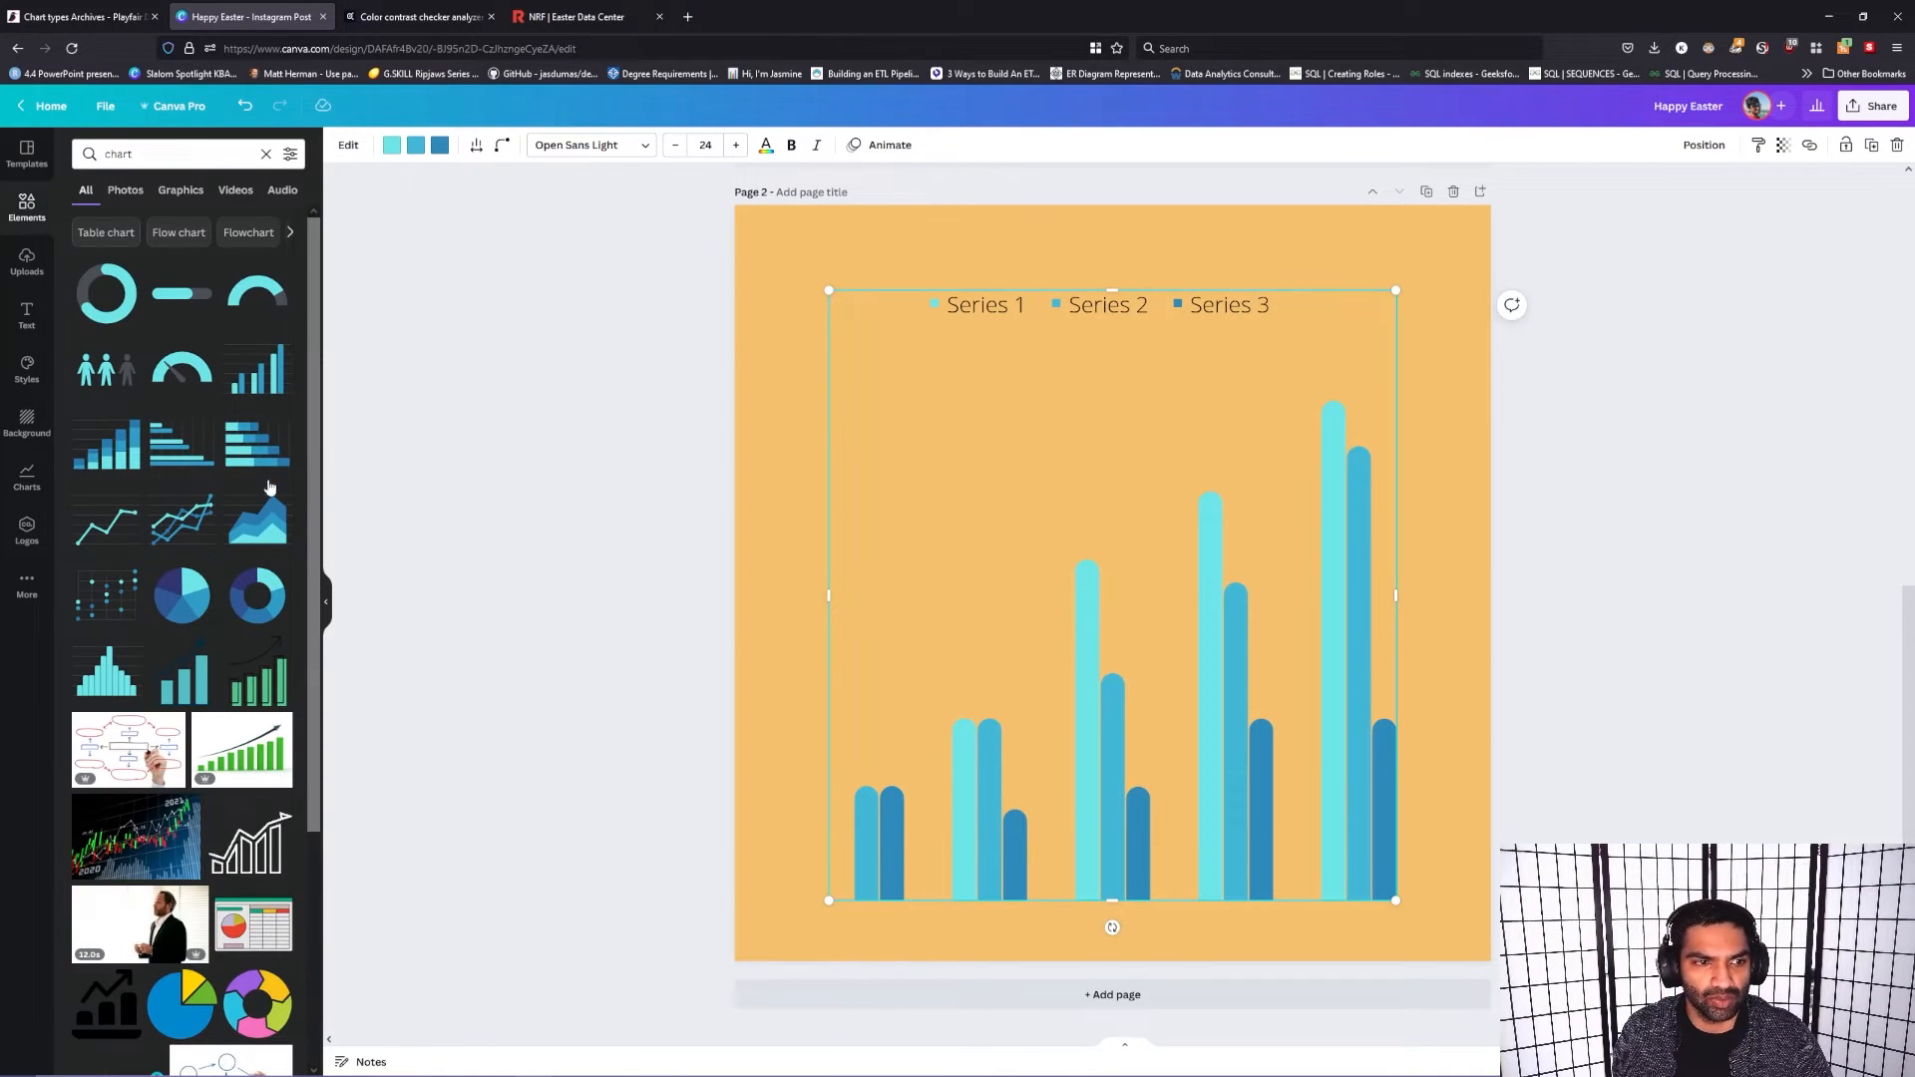
drag(107, 524, 851, 442)
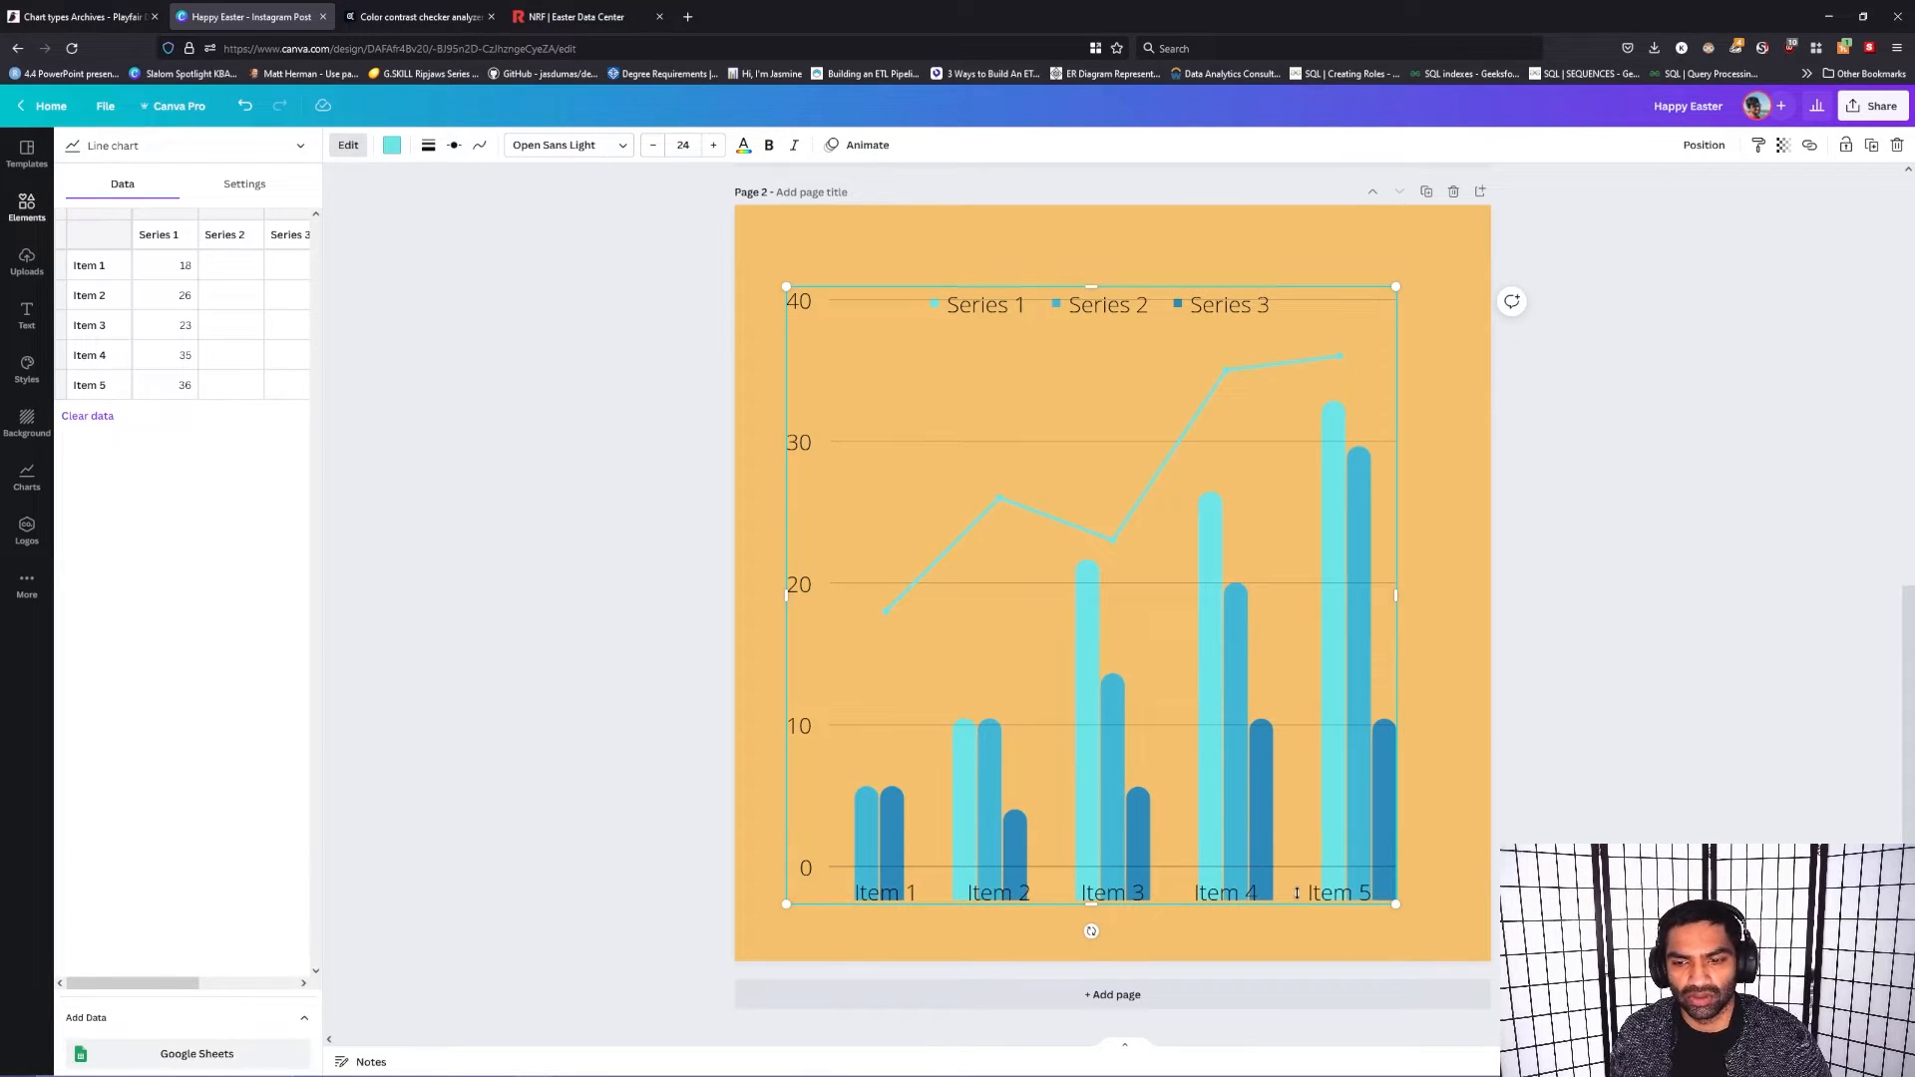
drag(1222, 690, 1366, 845)
click(1139, 362)
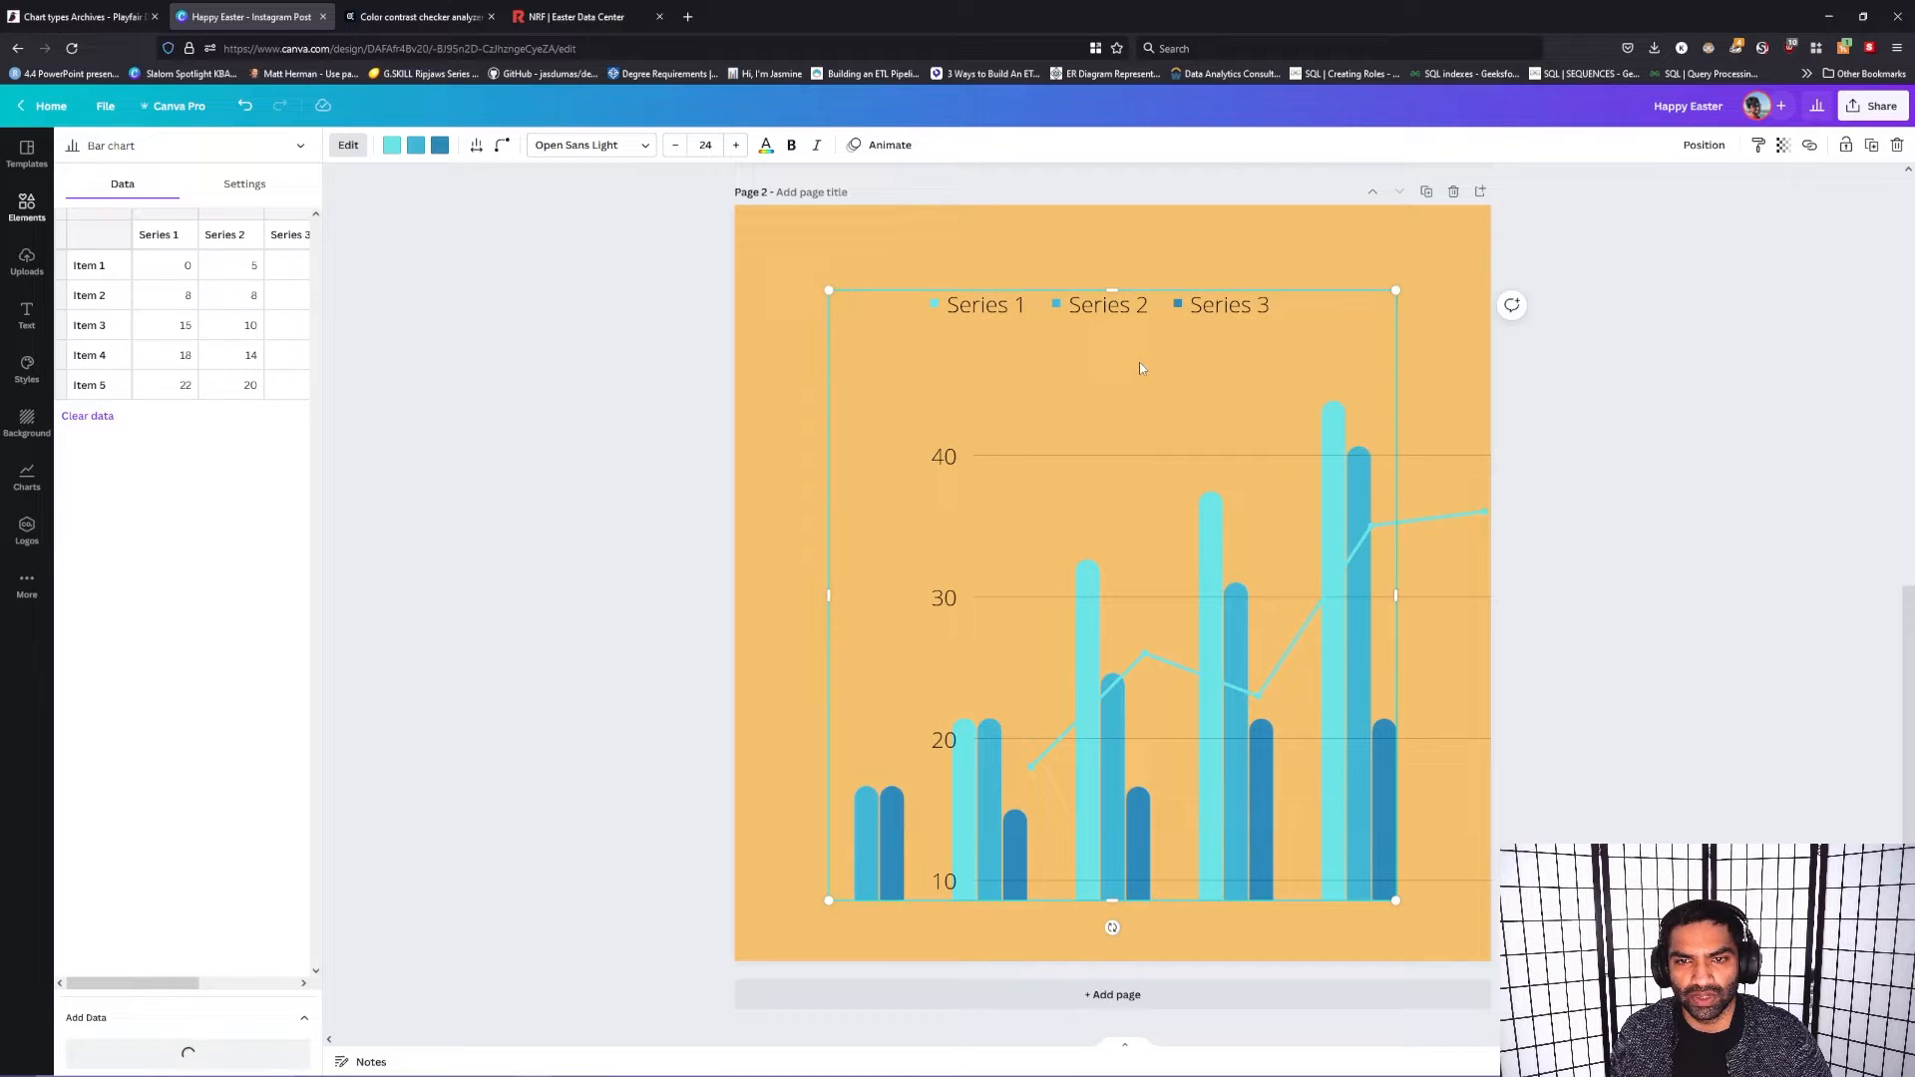
key(Delete)
drag(1167, 561, 1068, 473)
Step: Check the average expected Easter spending chart on the NRF page and return to the design
click(575, 17)
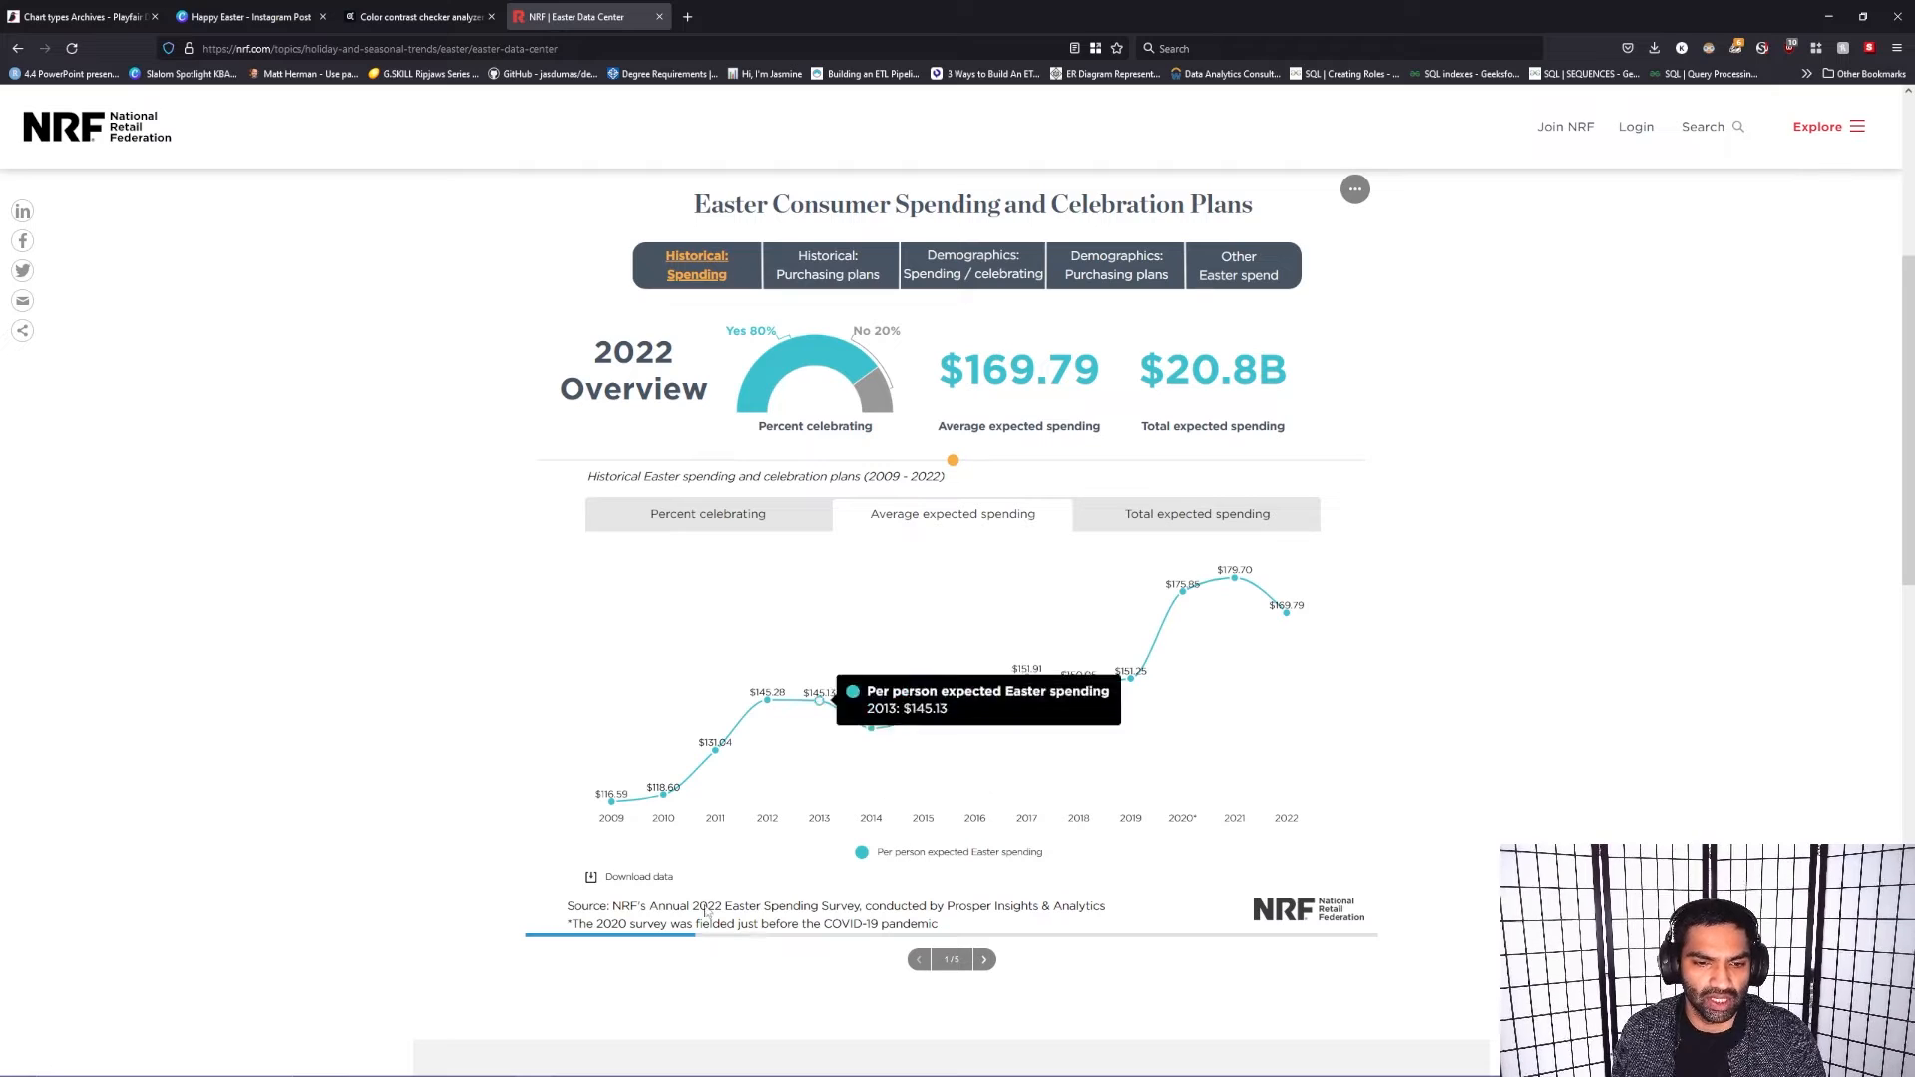
click(240, 10)
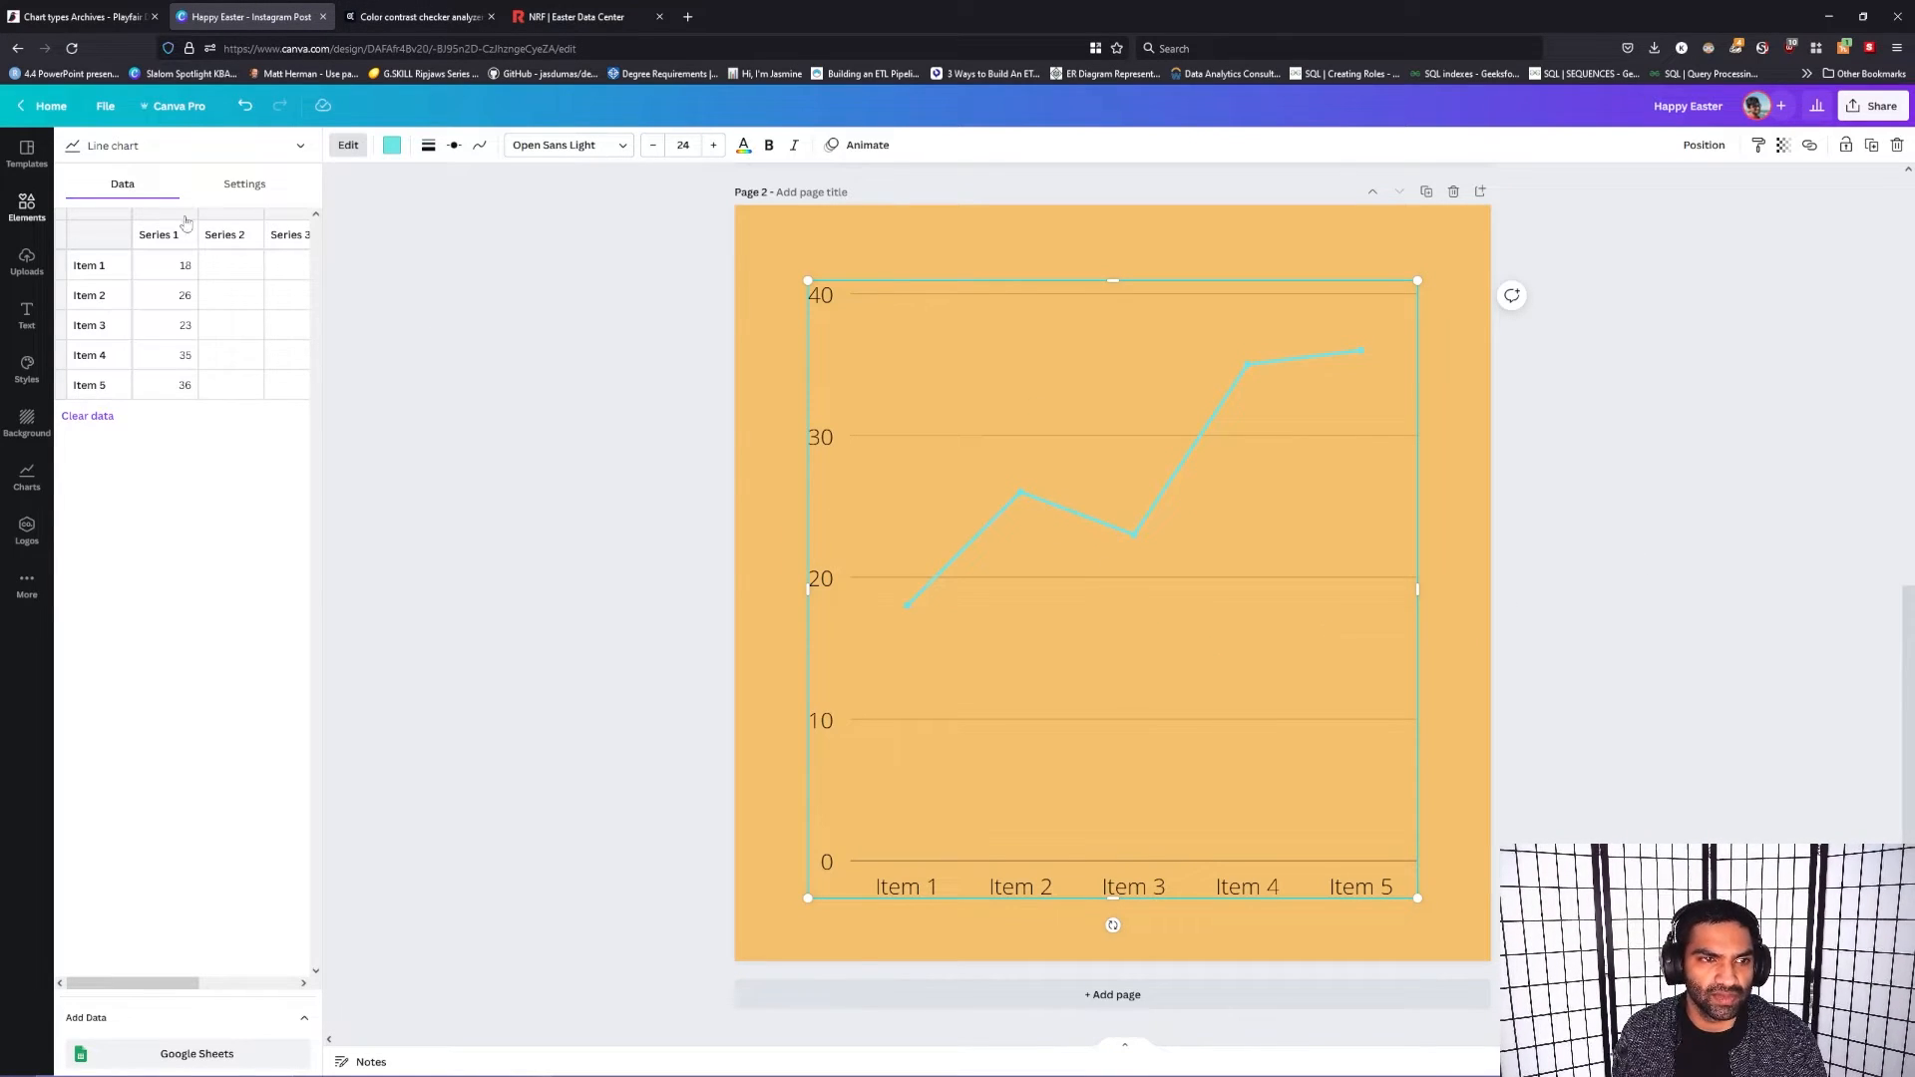
Step: Hide the line chart's grid lines, ticks and labels, center the chart horizontally on page 2, and deselect it
click(254, 185)
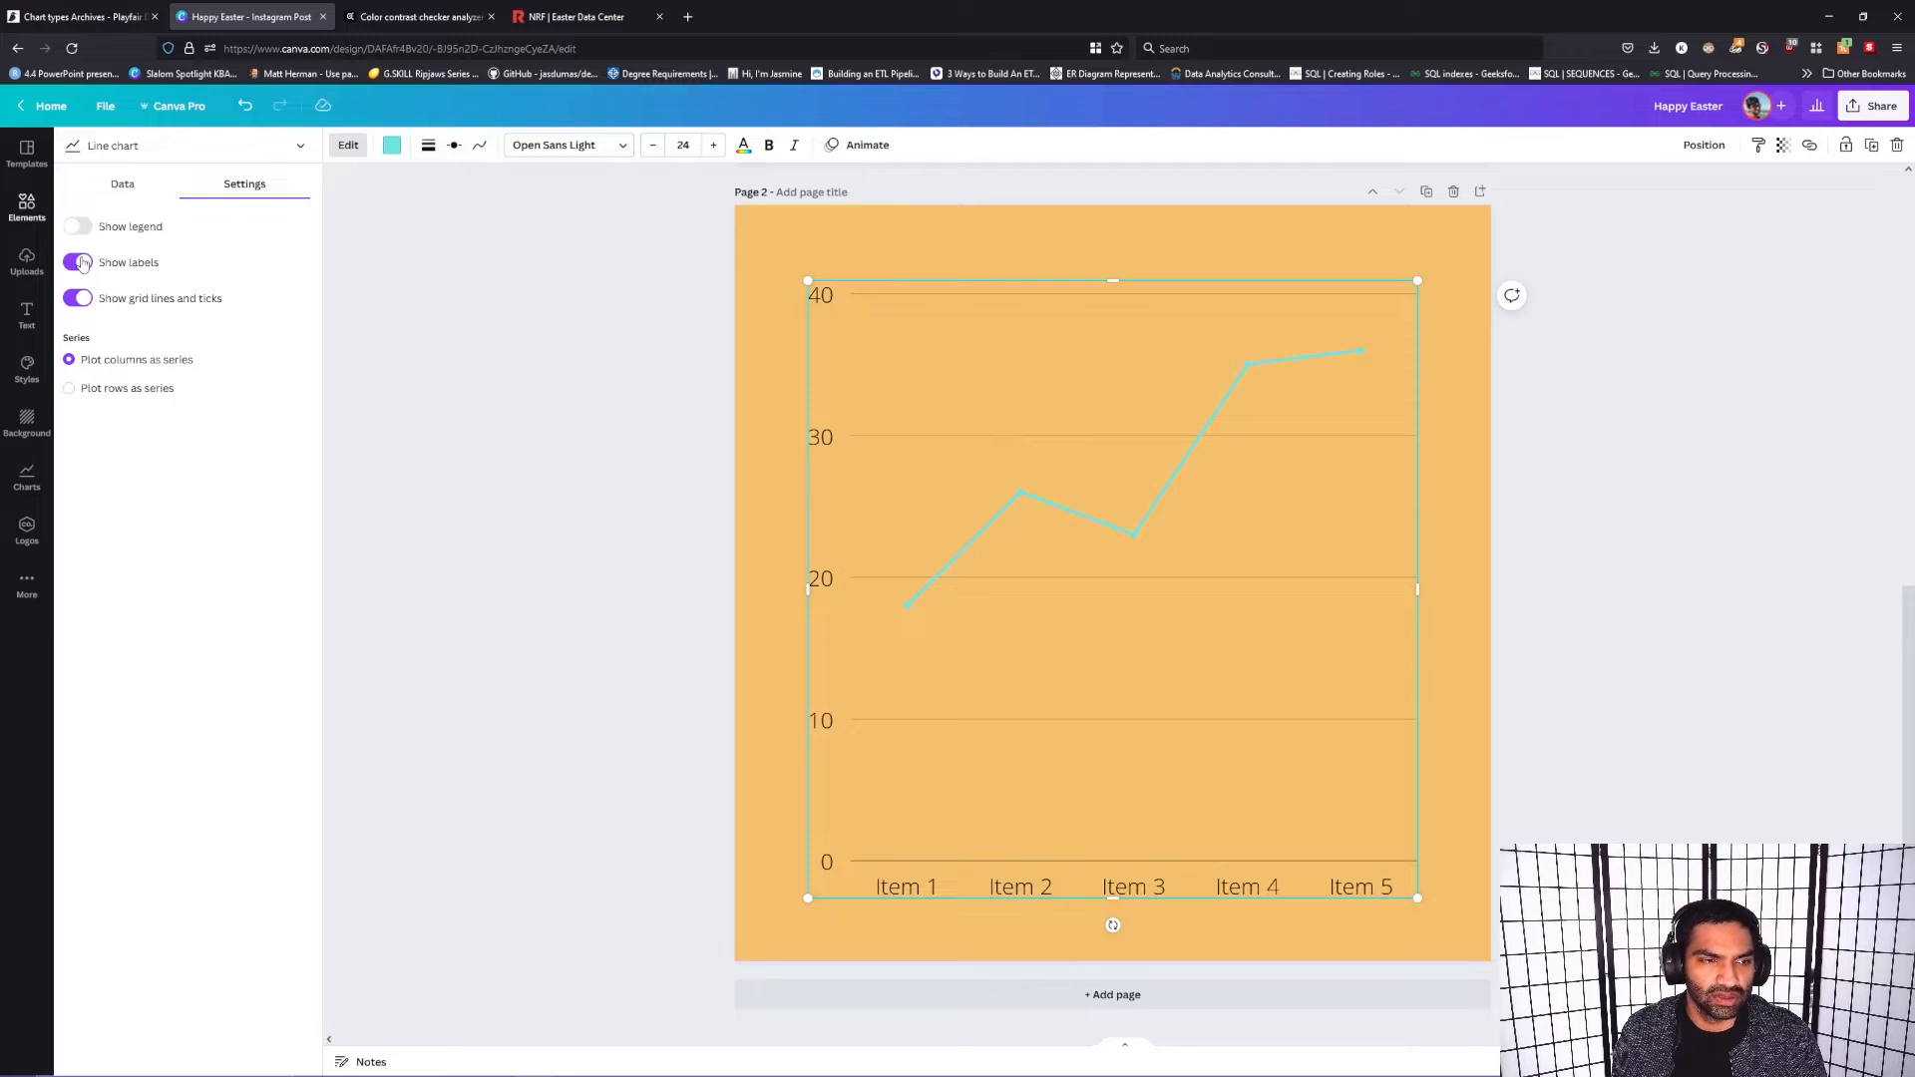
click(77, 299)
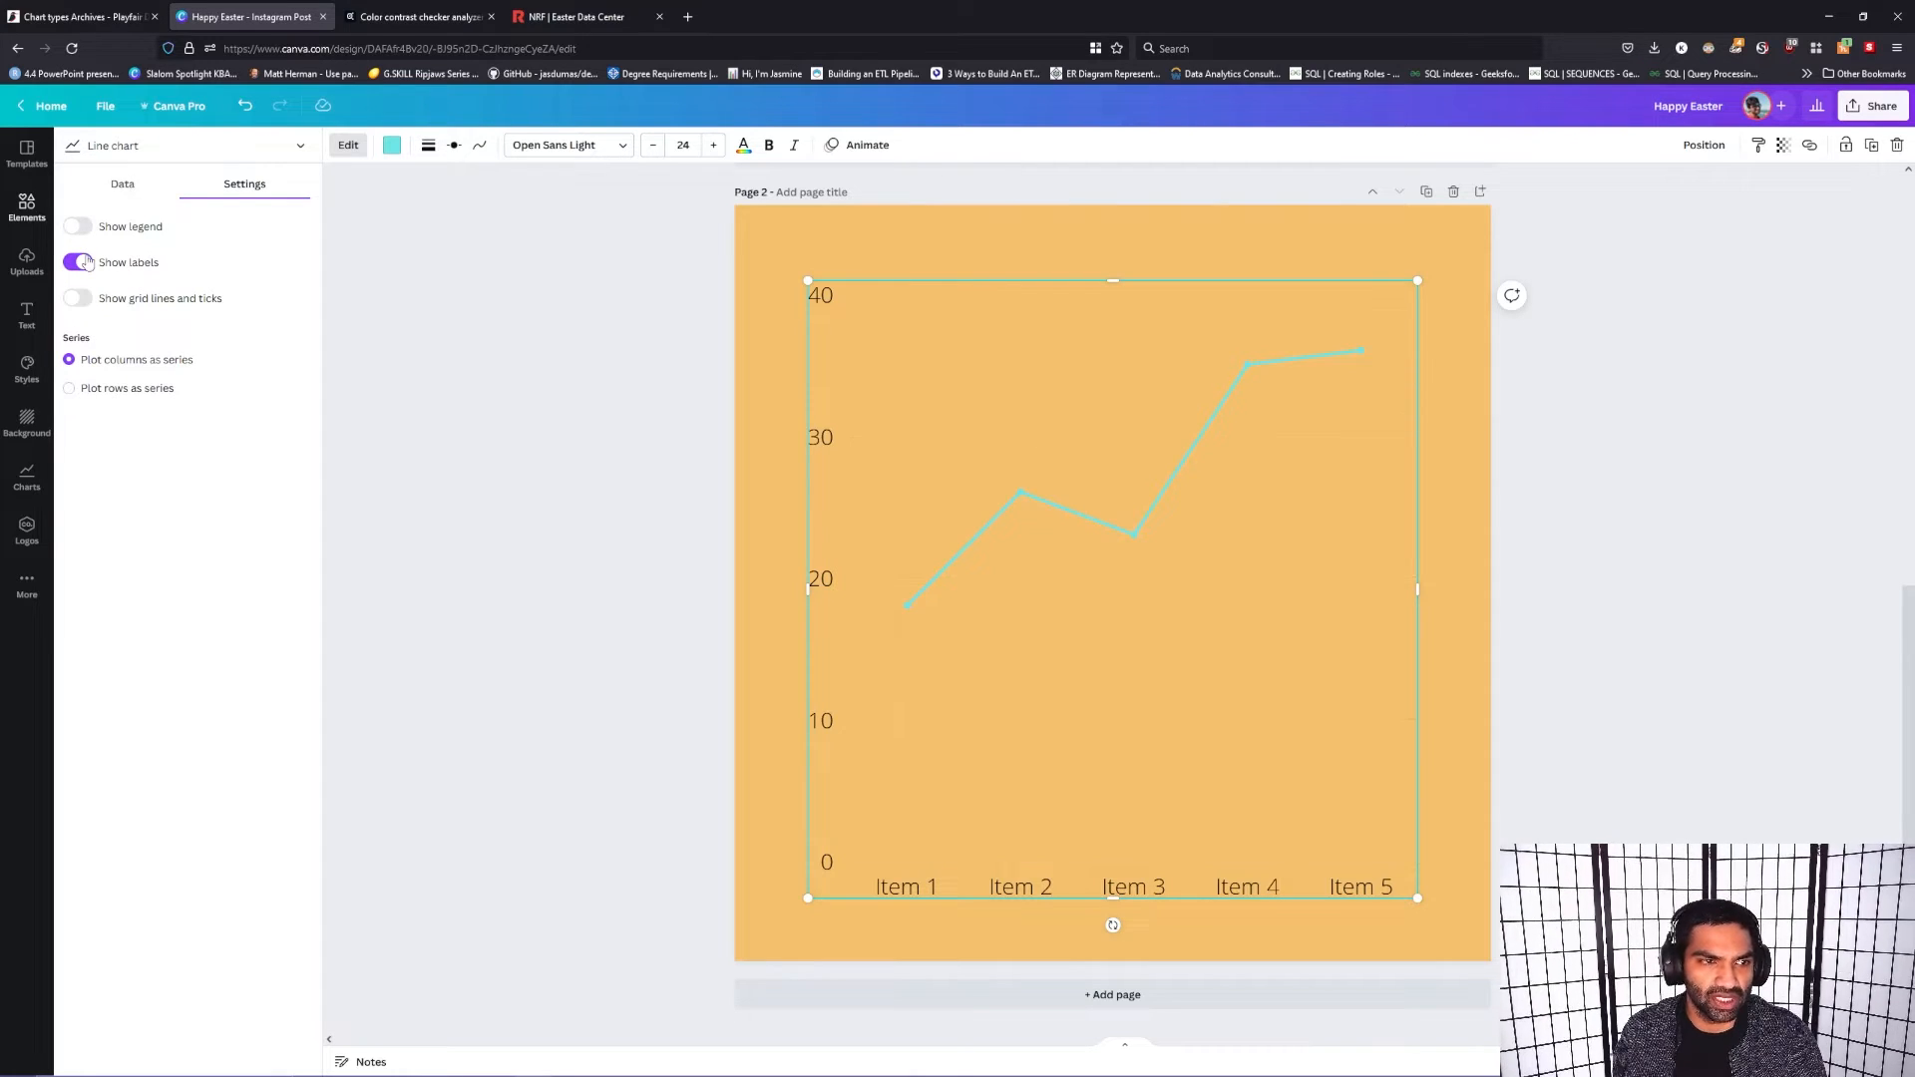
click(78, 262)
click(123, 187)
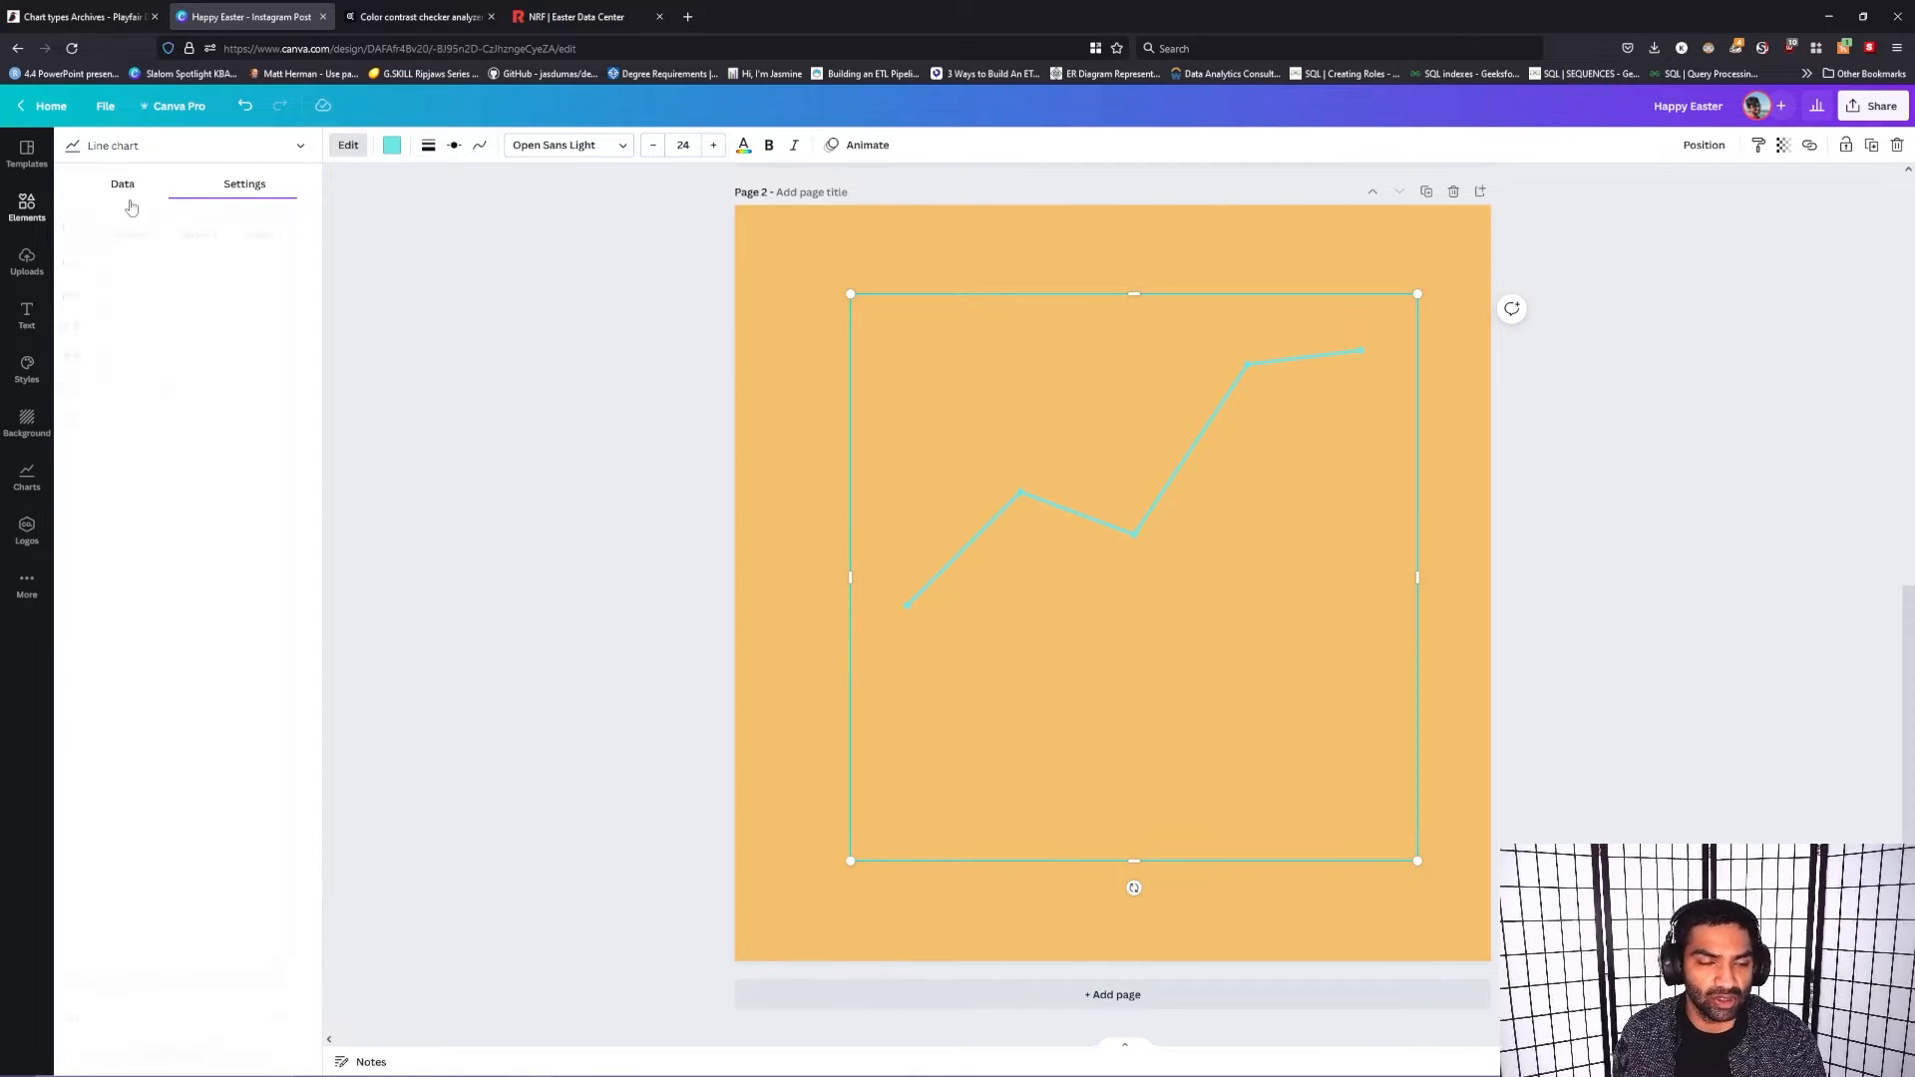
drag(1142, 572, 1120, 573)
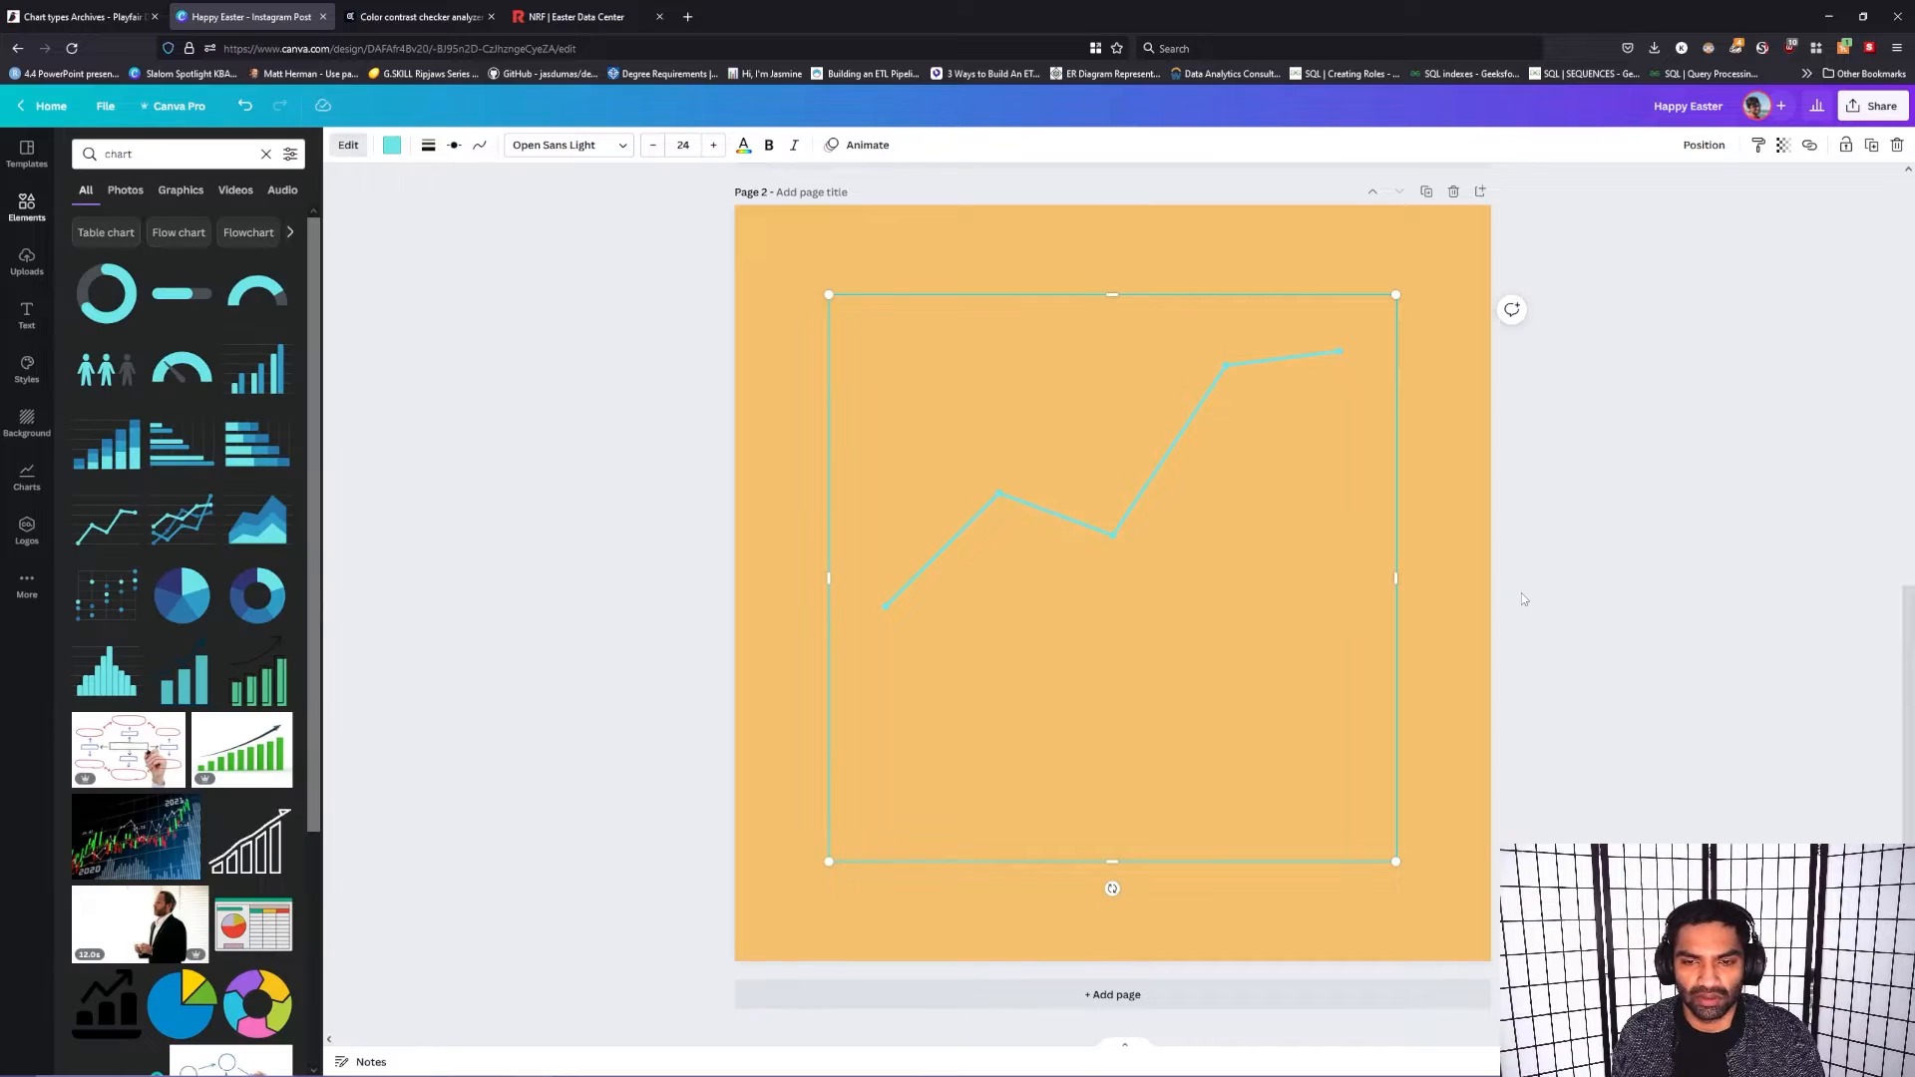
click(1761, 644)
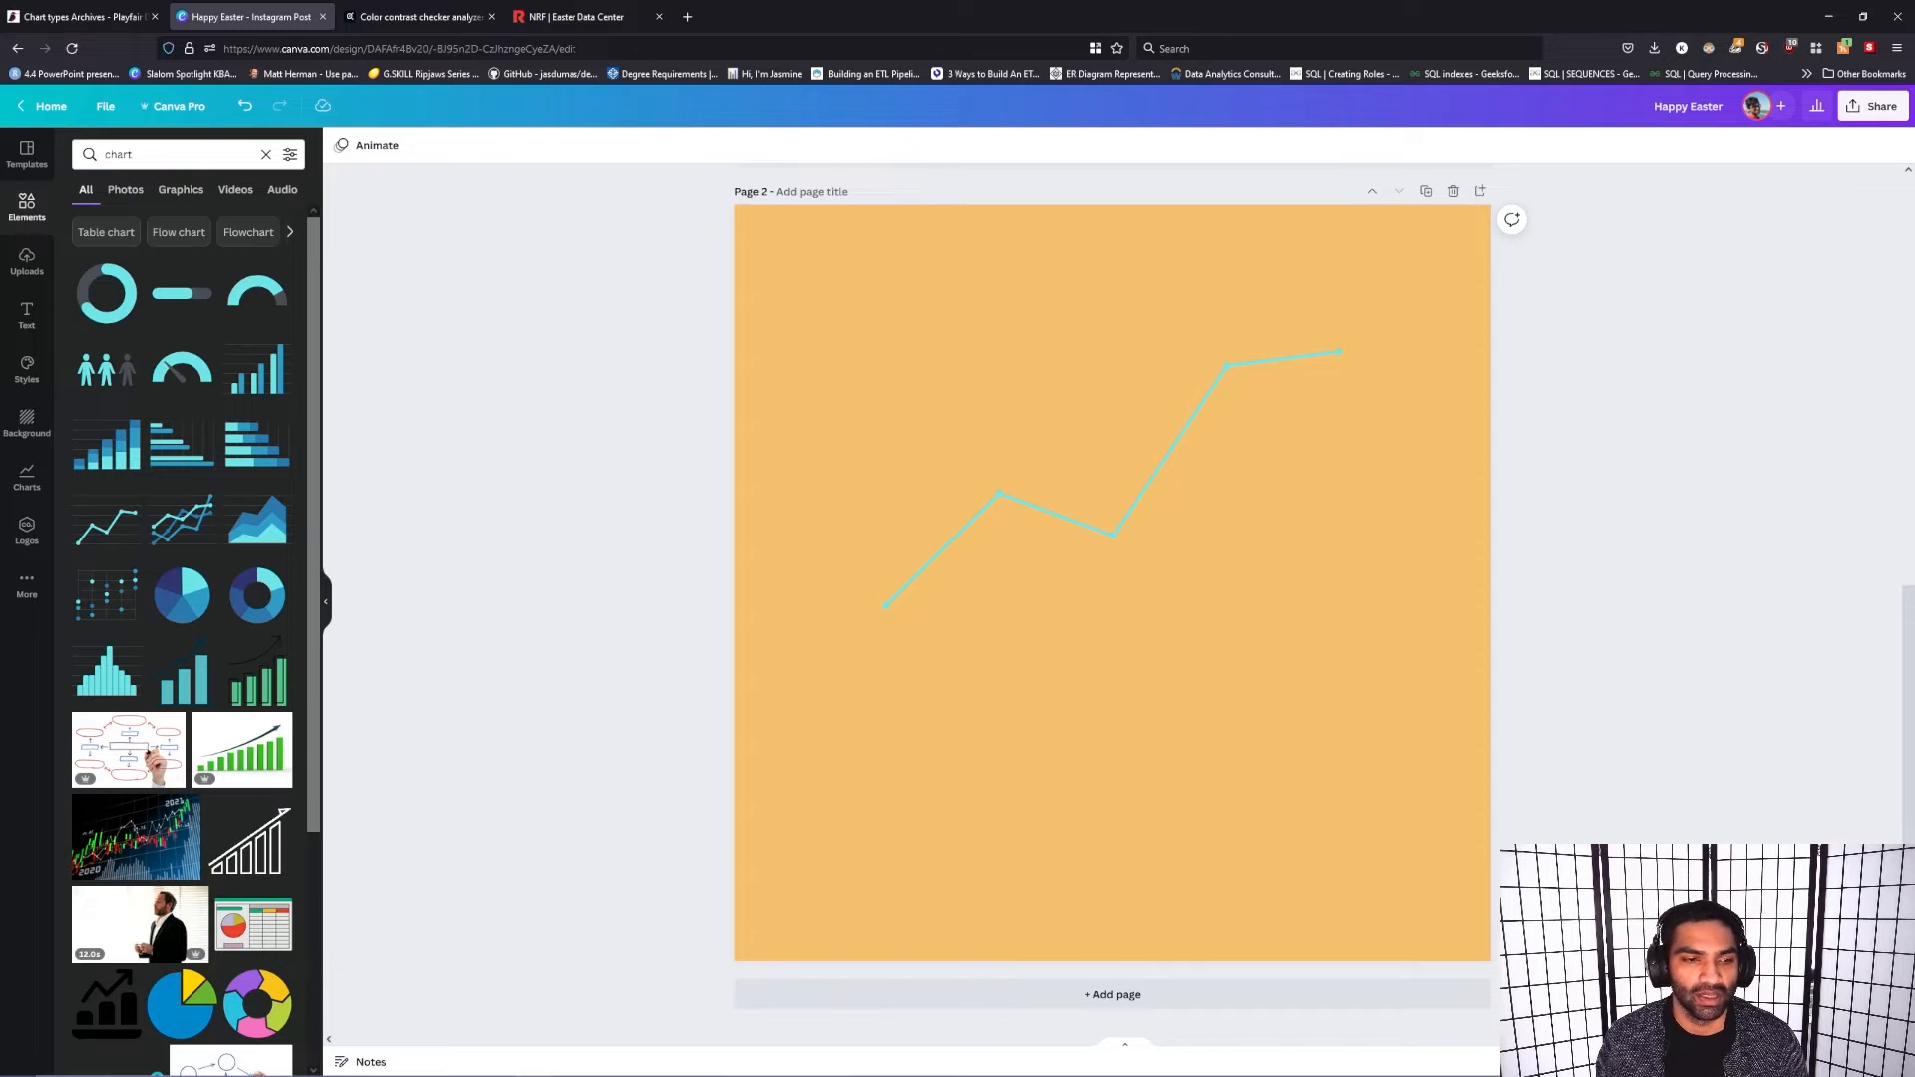
Step: Review both pages of the design and look through the templates, uploads and elements libraries
scroll(268, 501, down, 3)
scroll(674, 637, up, 8)
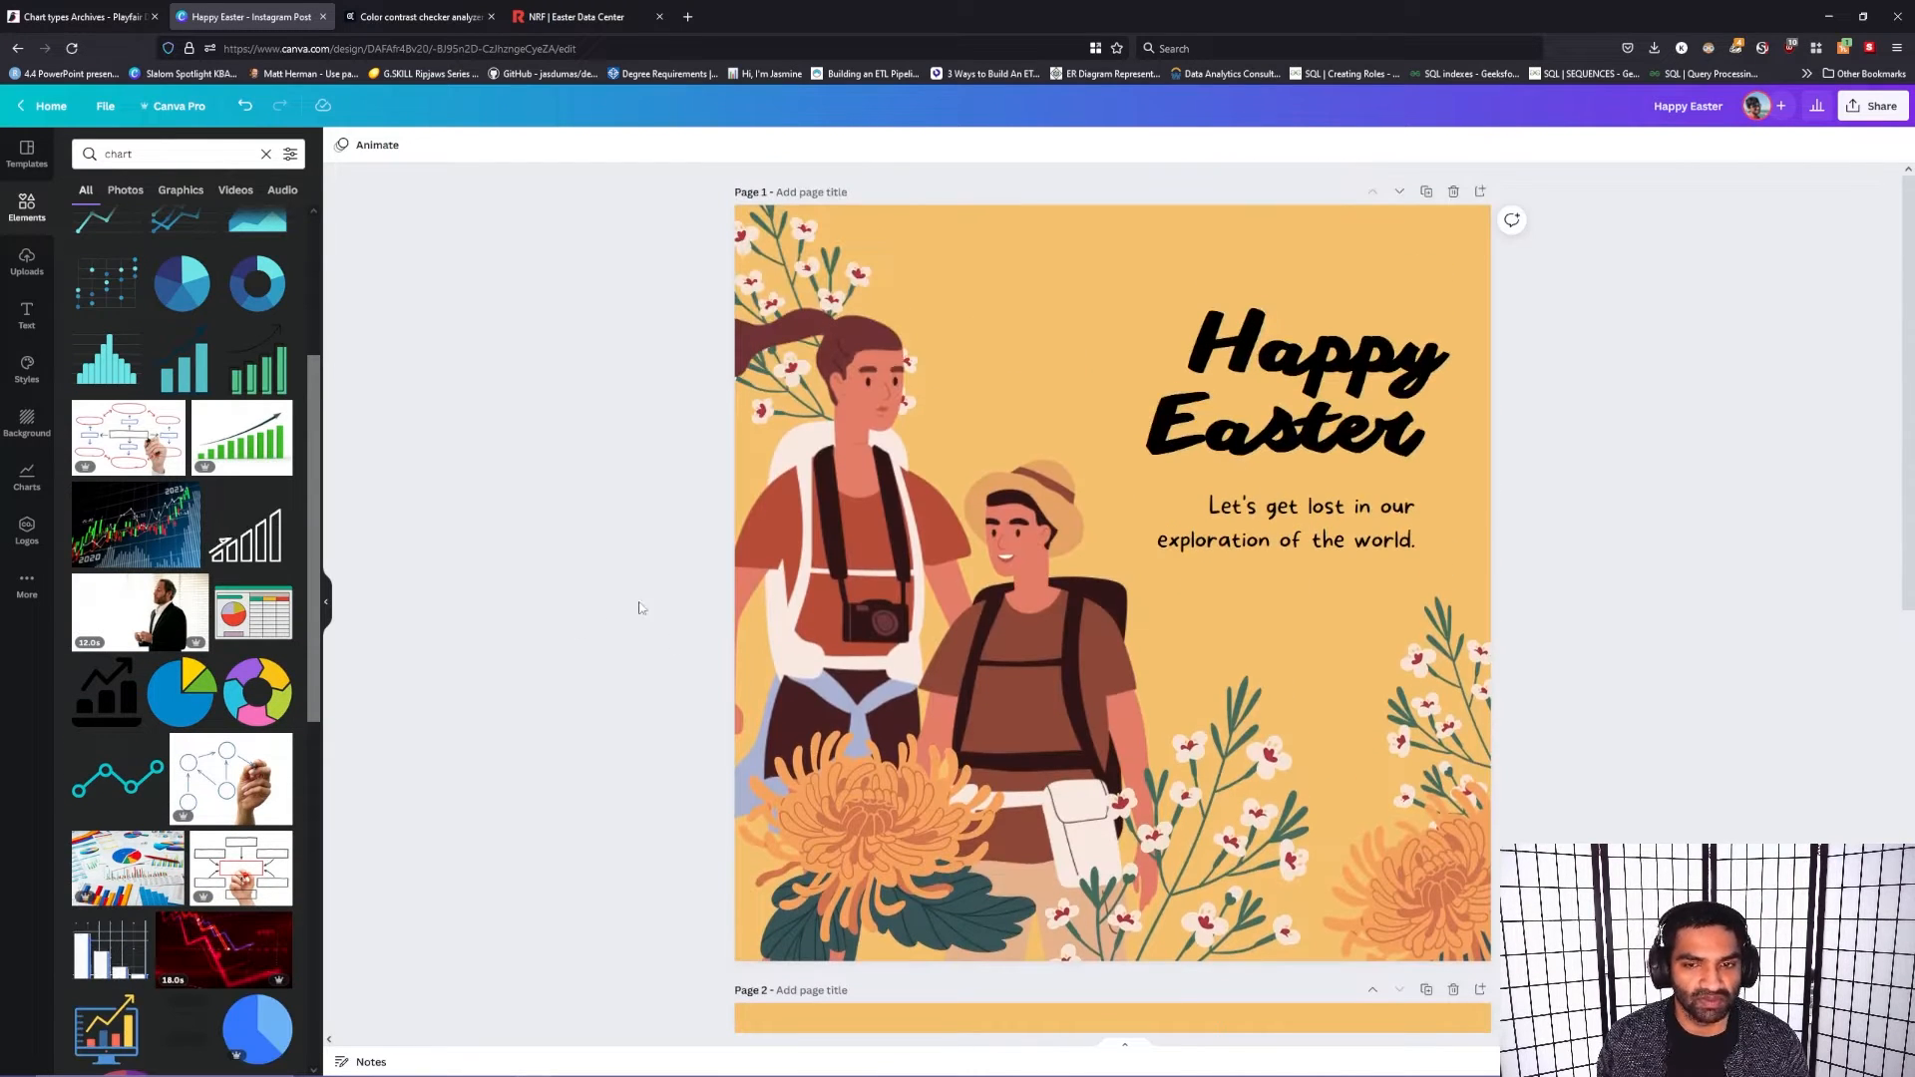
scroll(705, 470, down, 8)
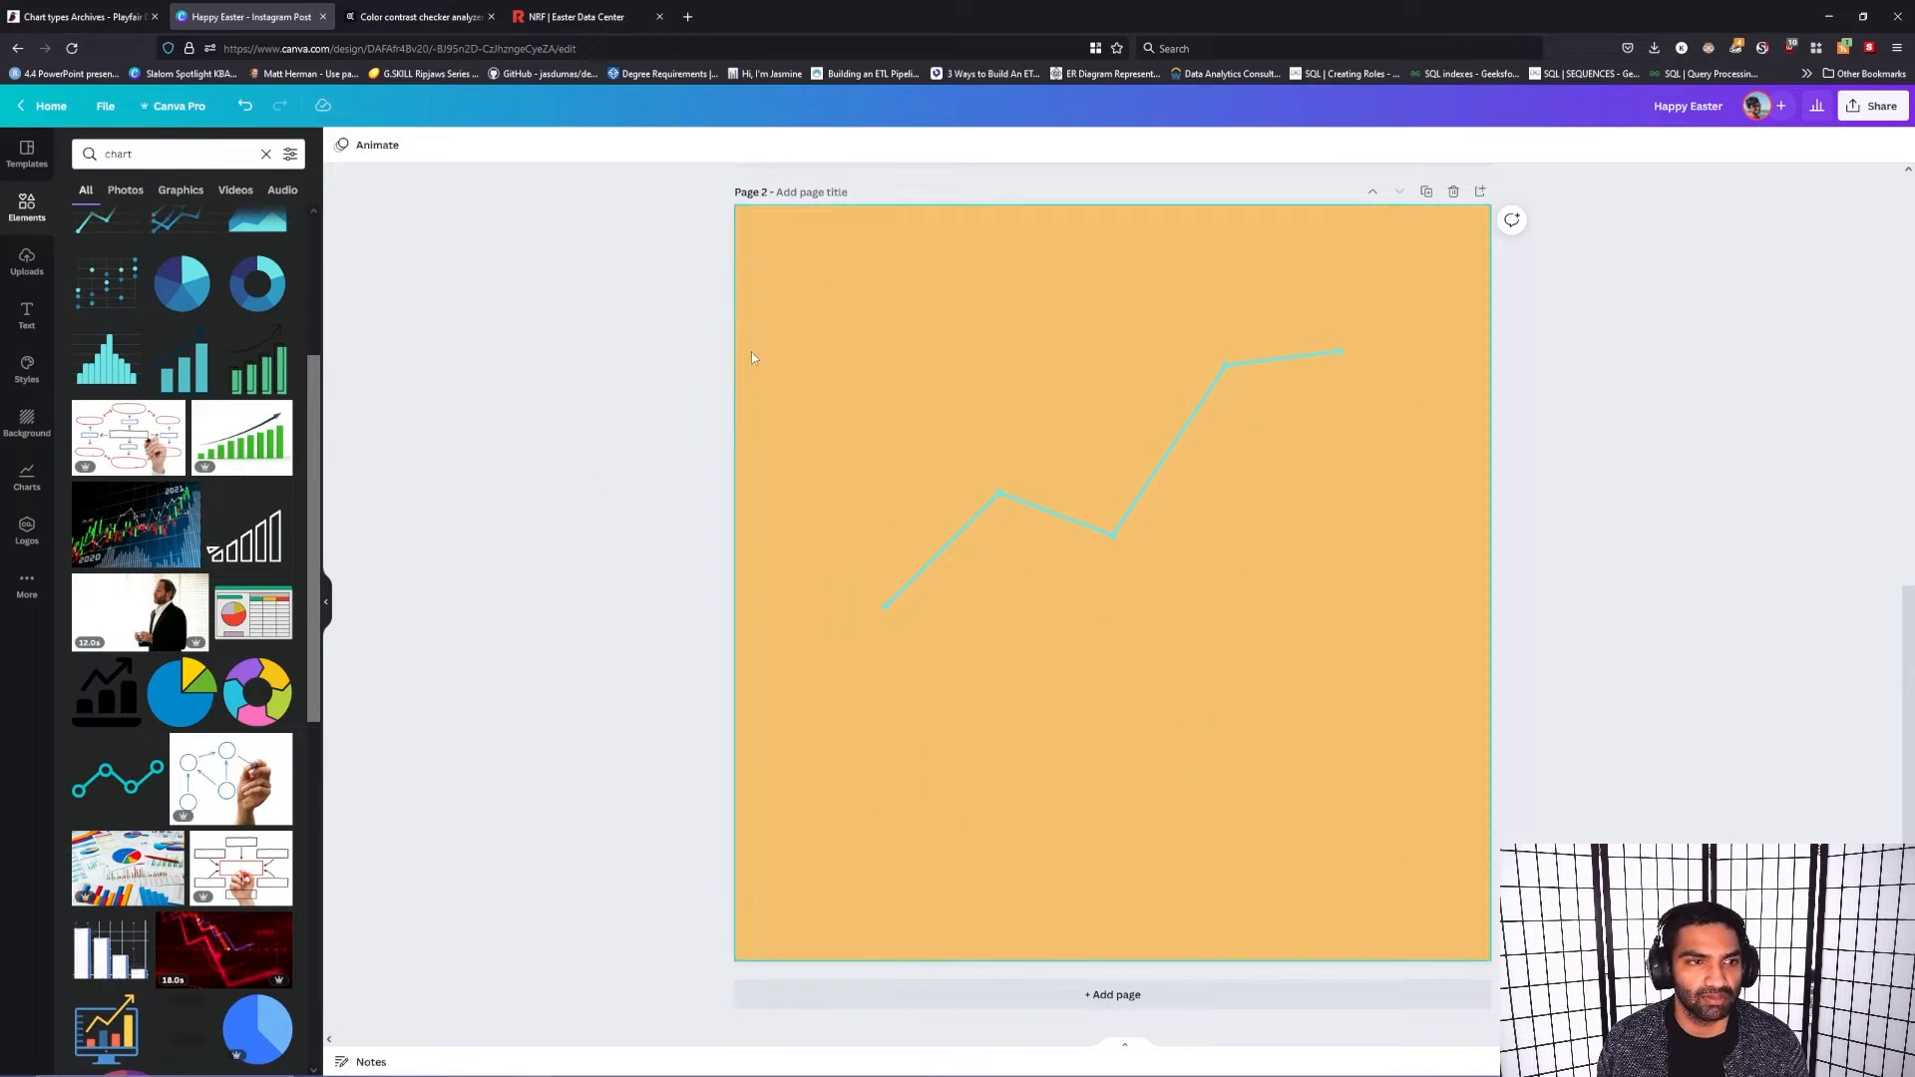
click(27, 153)
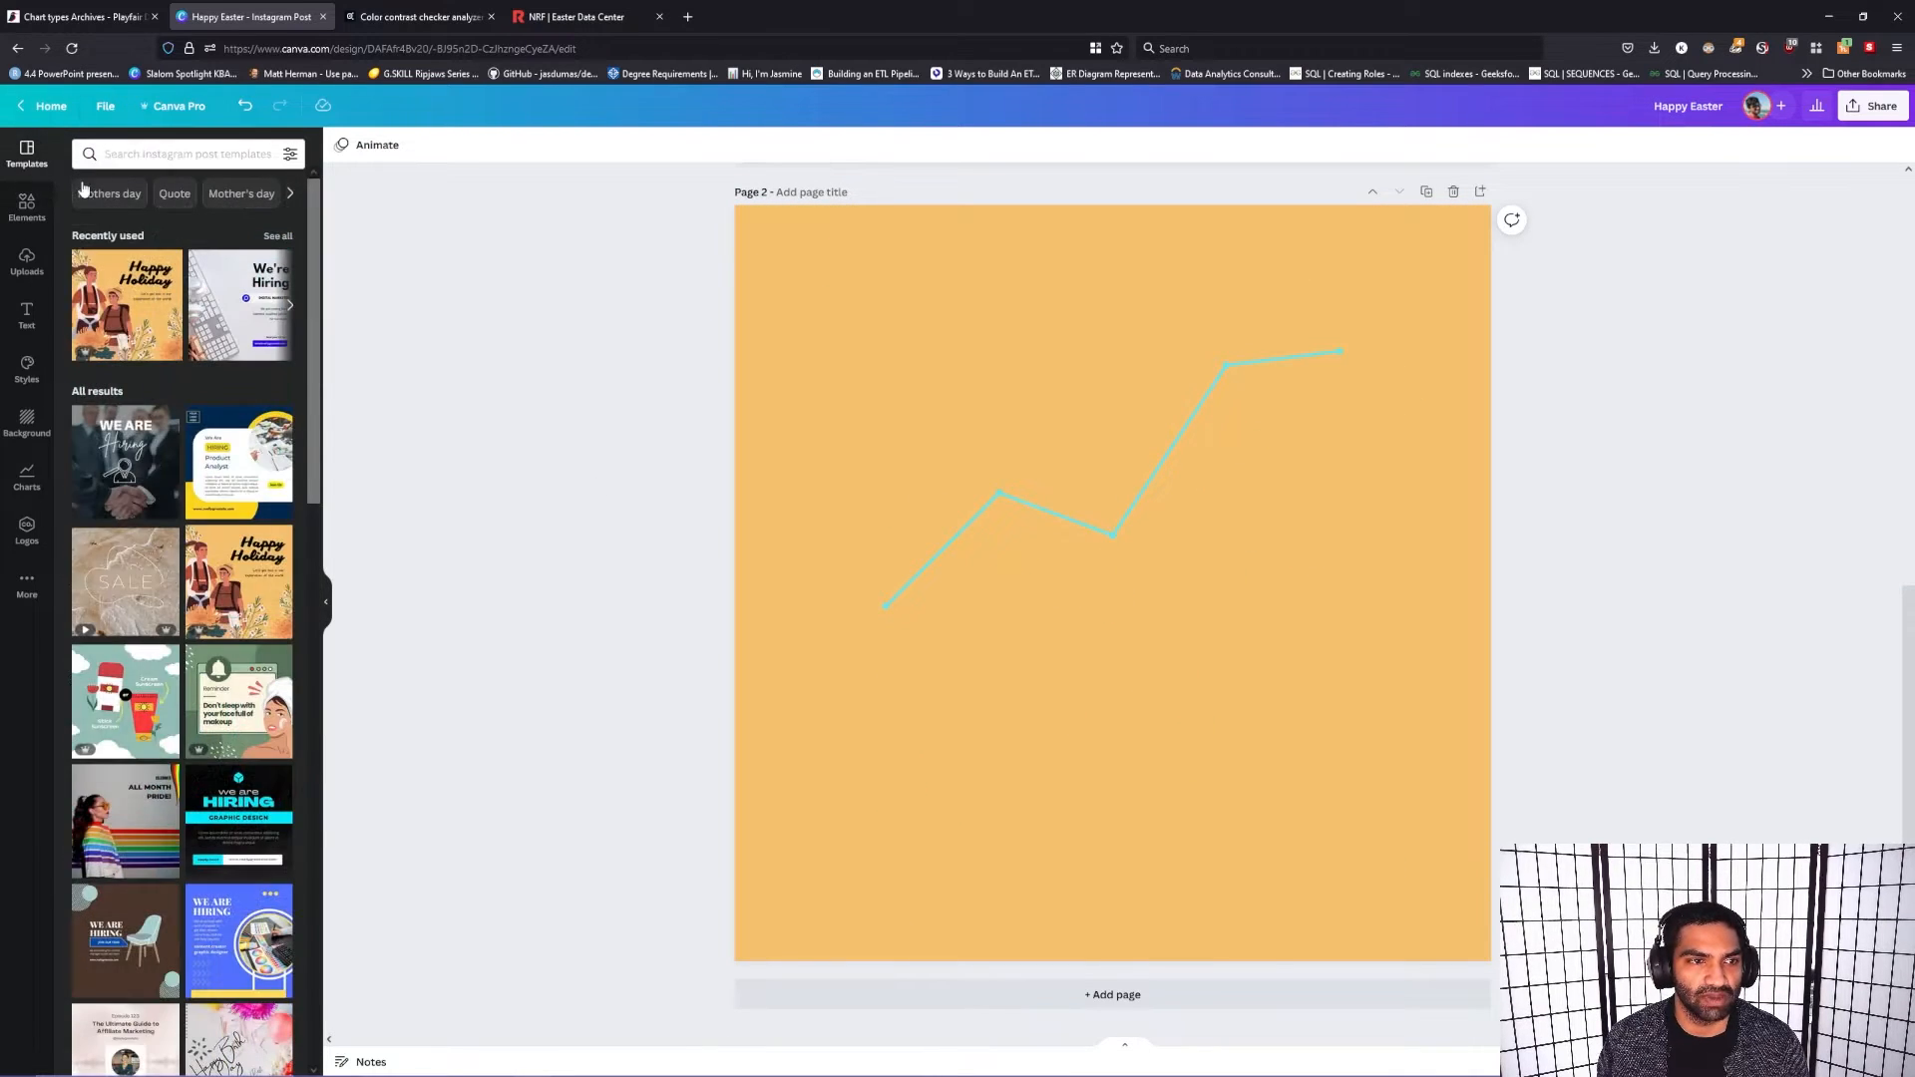
click(27, 208)
click(21, 284)
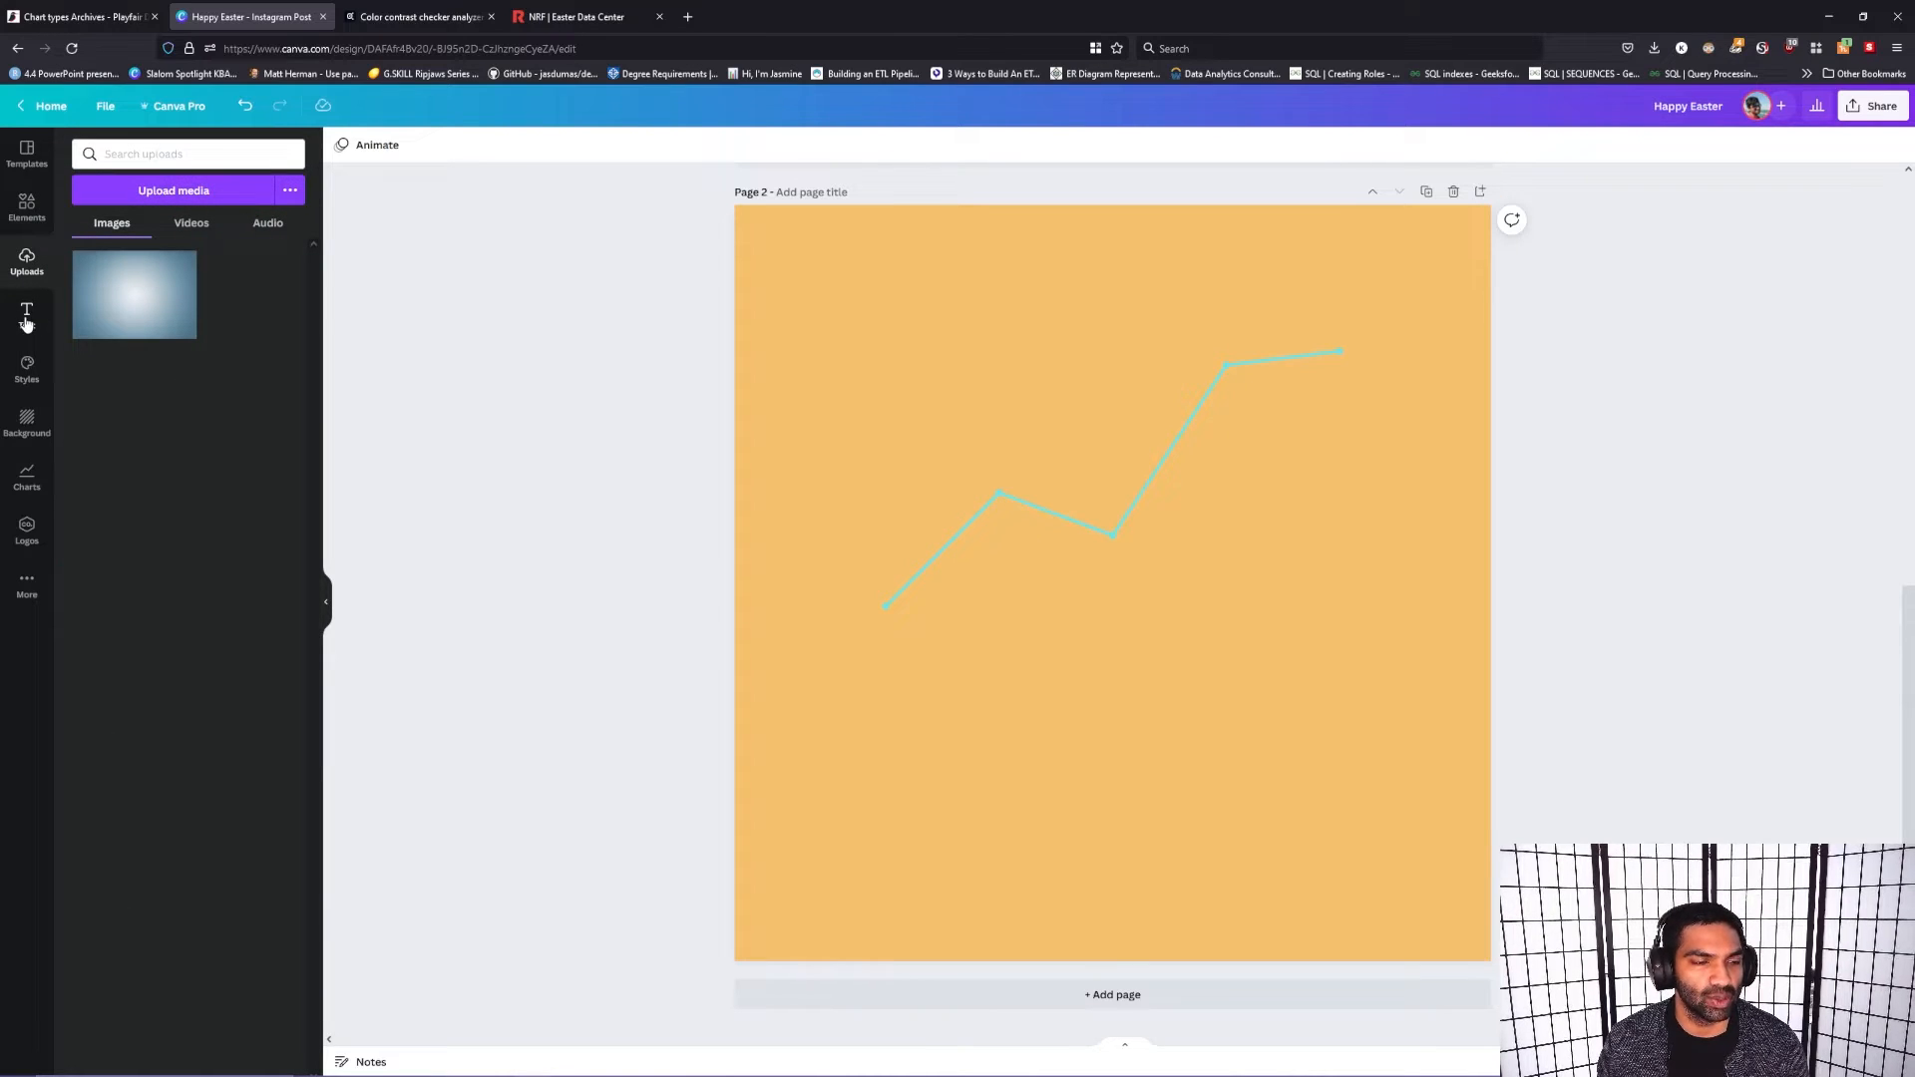
click(27, 205)
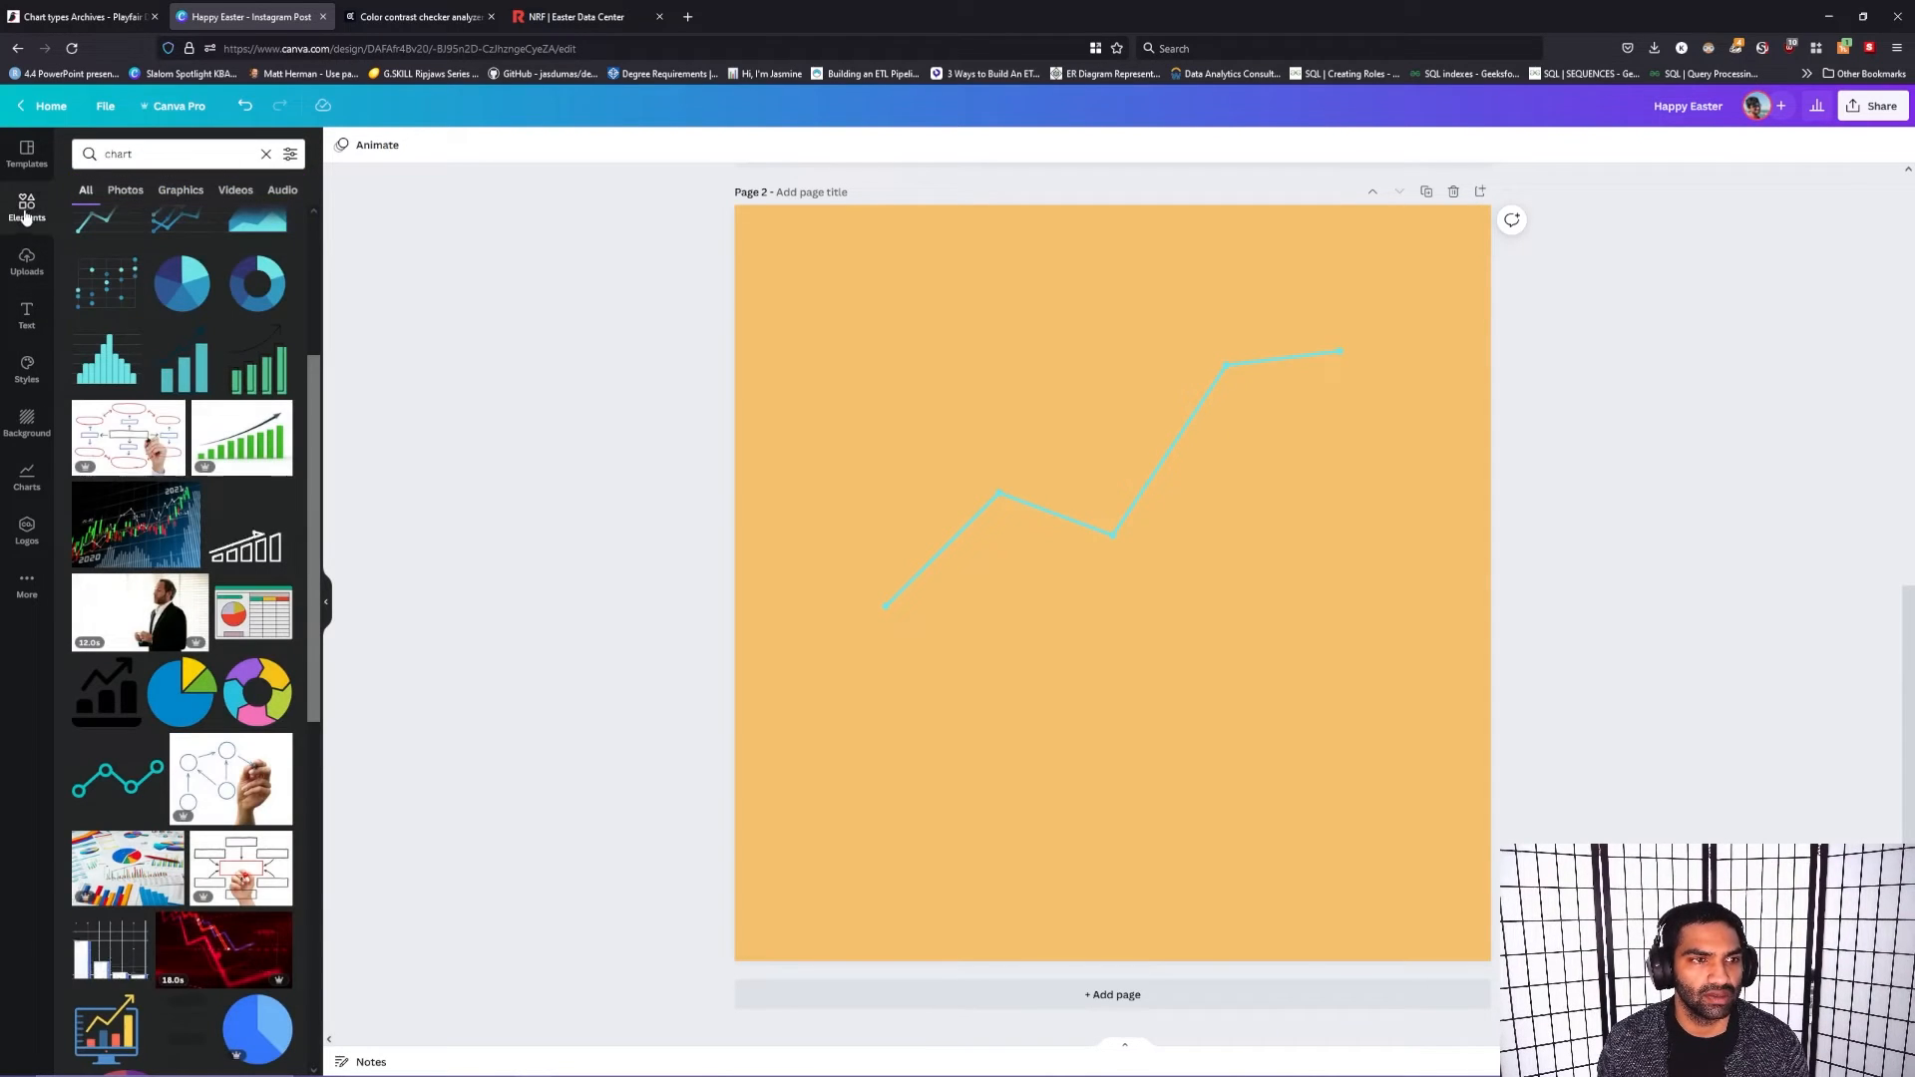
Step: Search the photo elements for "networking"
click(127, 190)
click(169, 153)
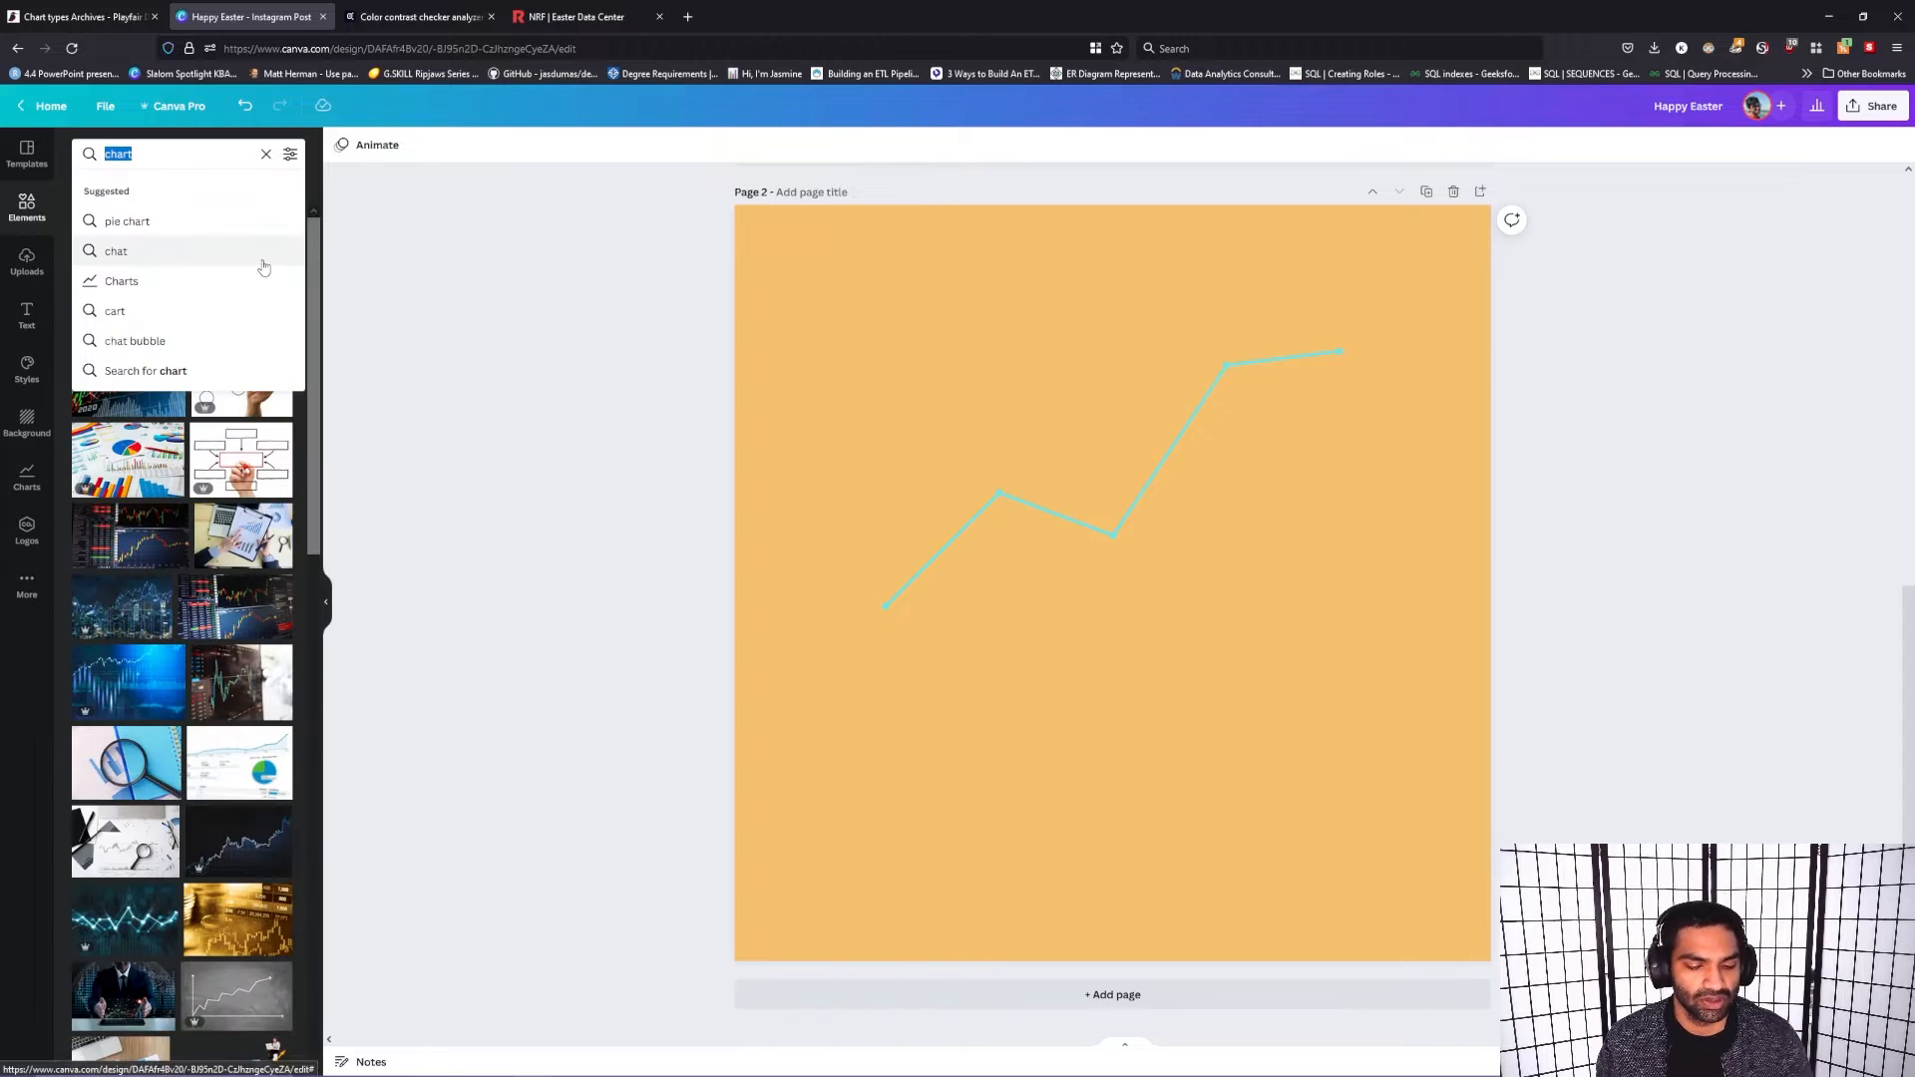
text(network)
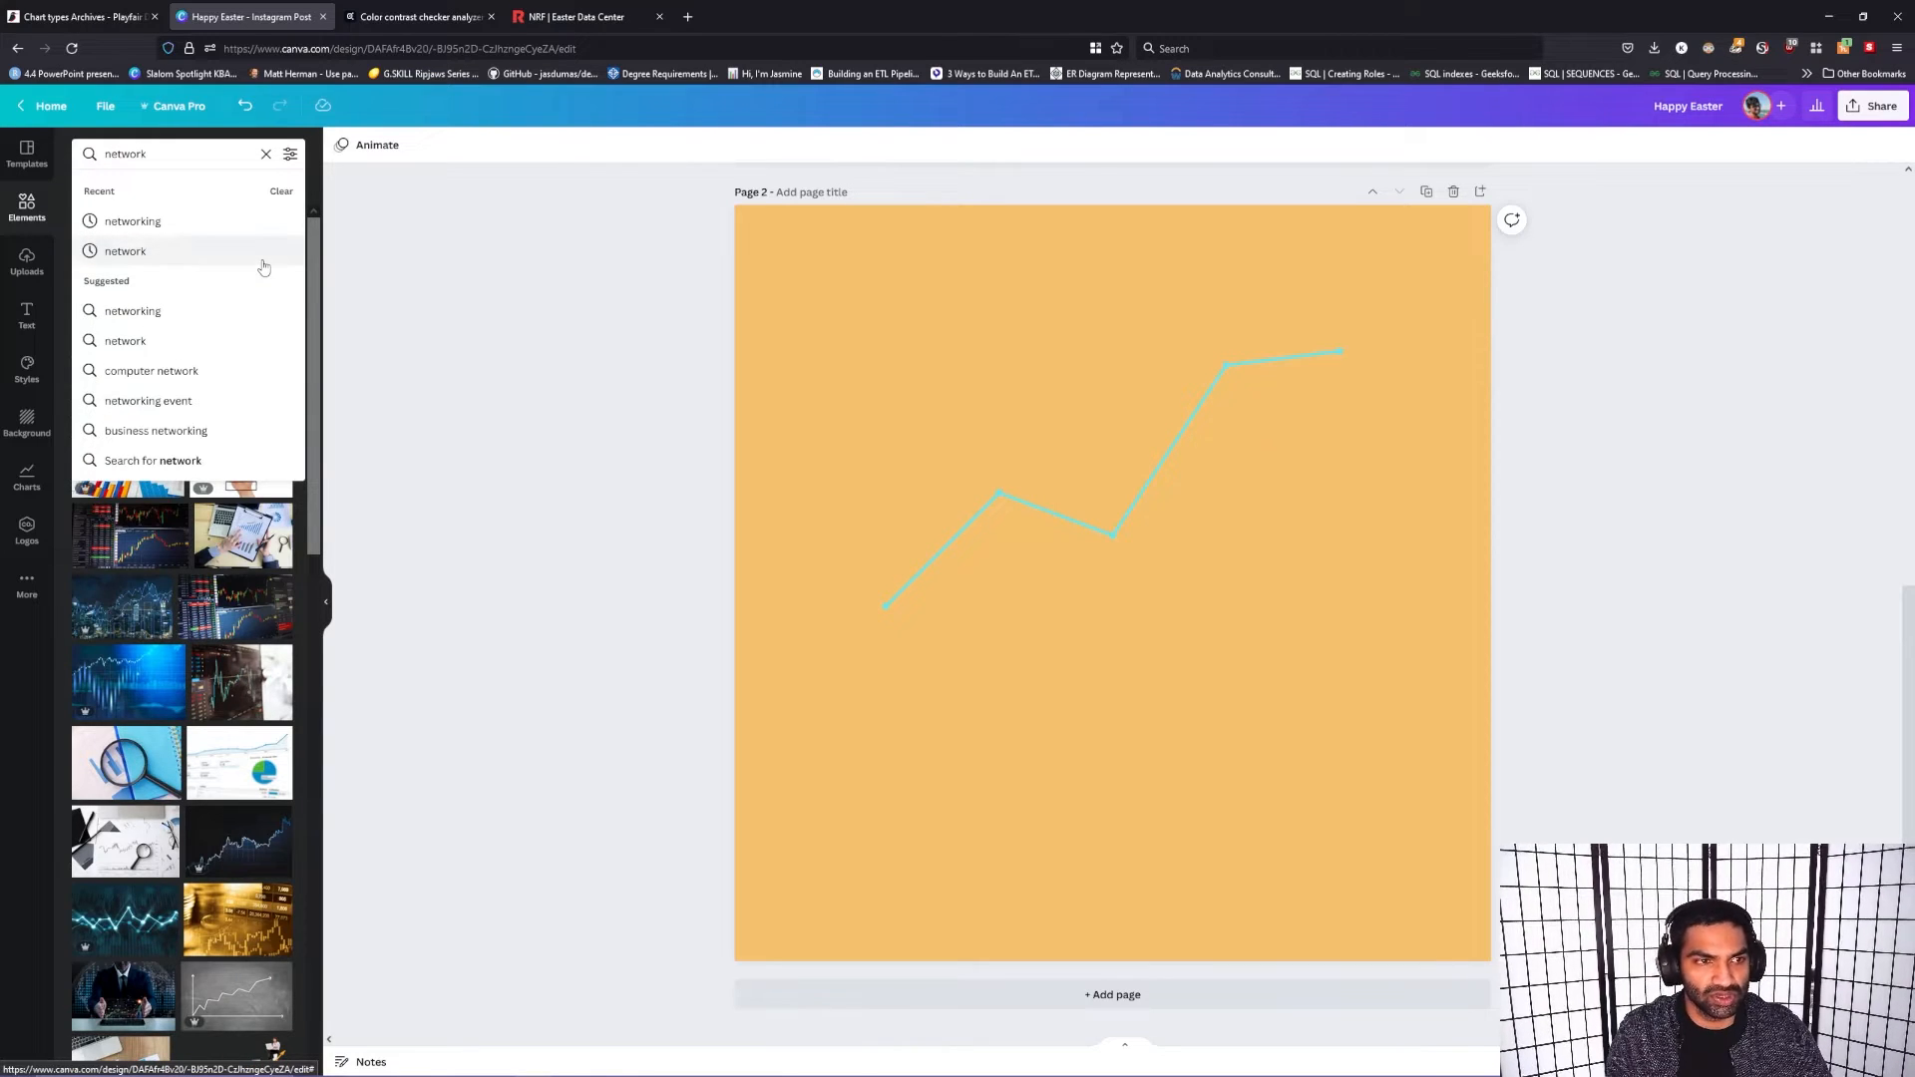
click(140, 221)
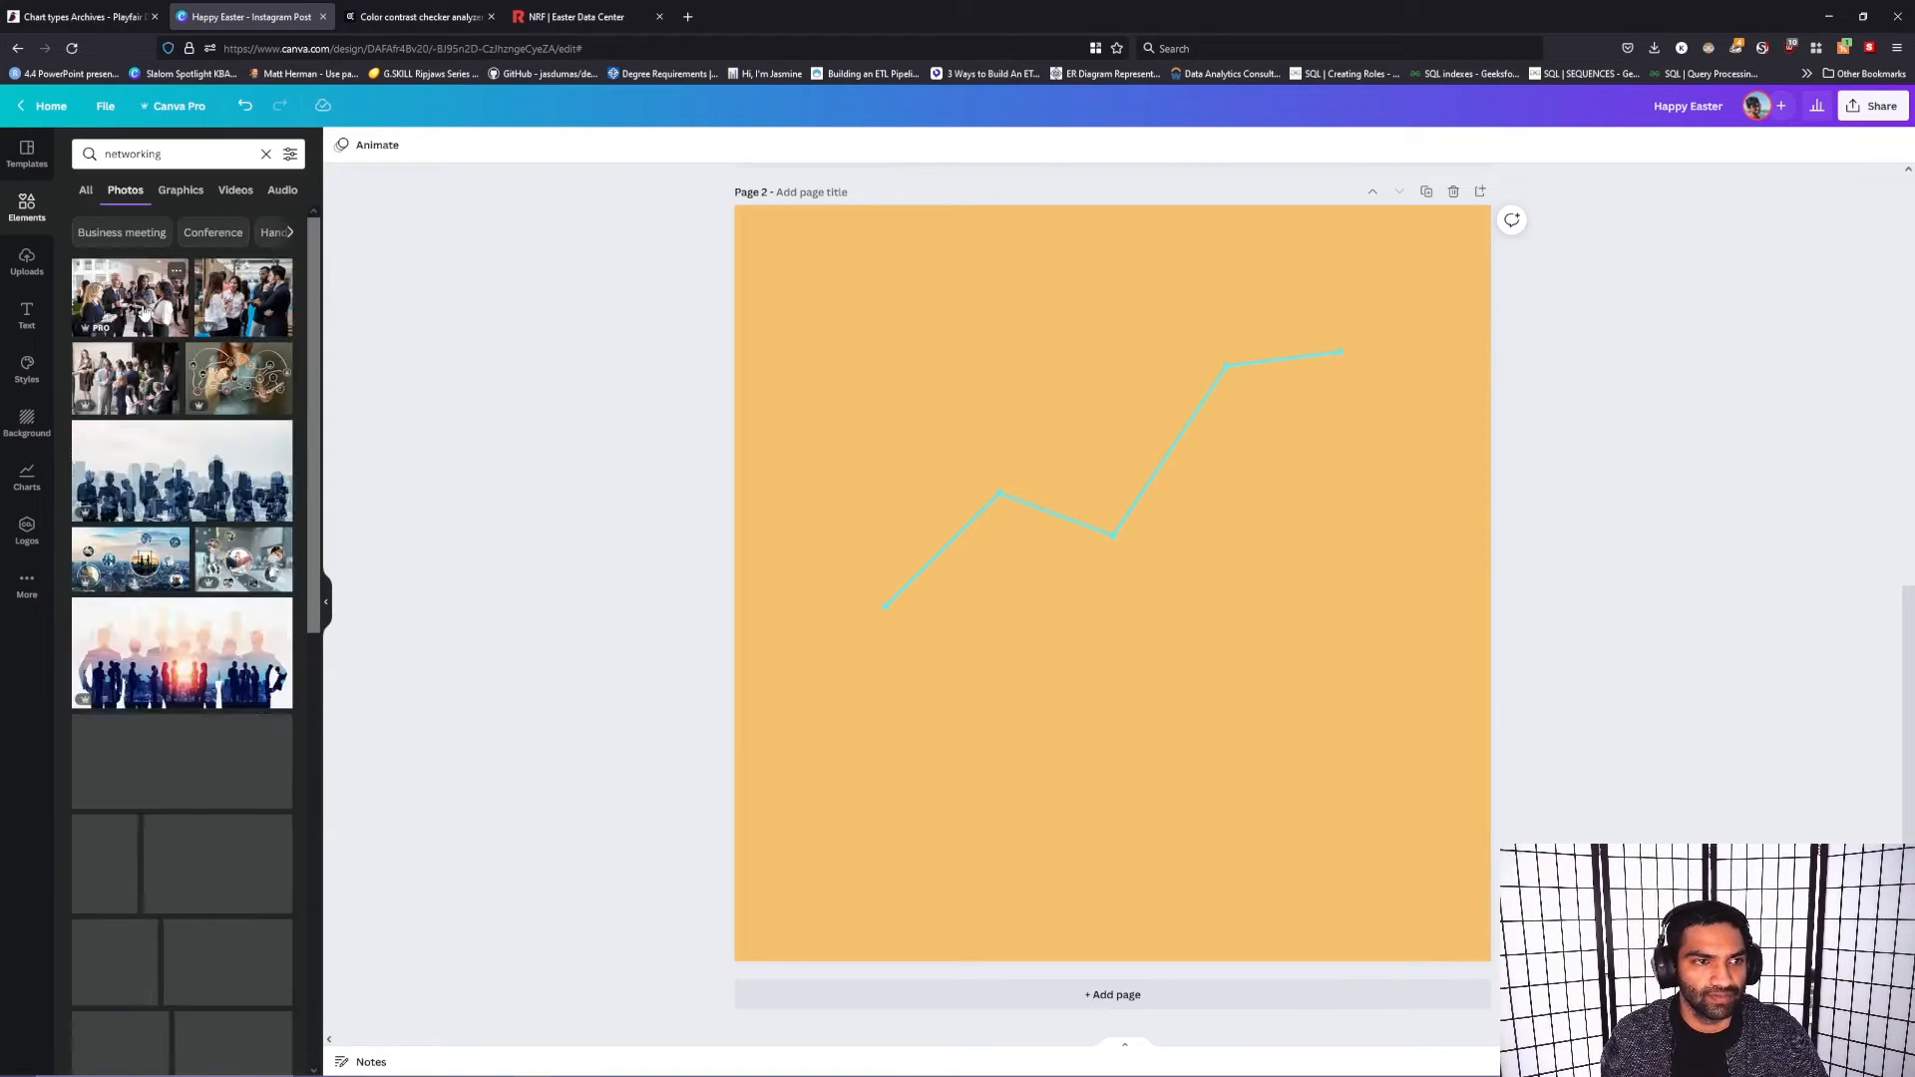
Step: Delete page 2 with the line chart from the design
click(1151, 380)
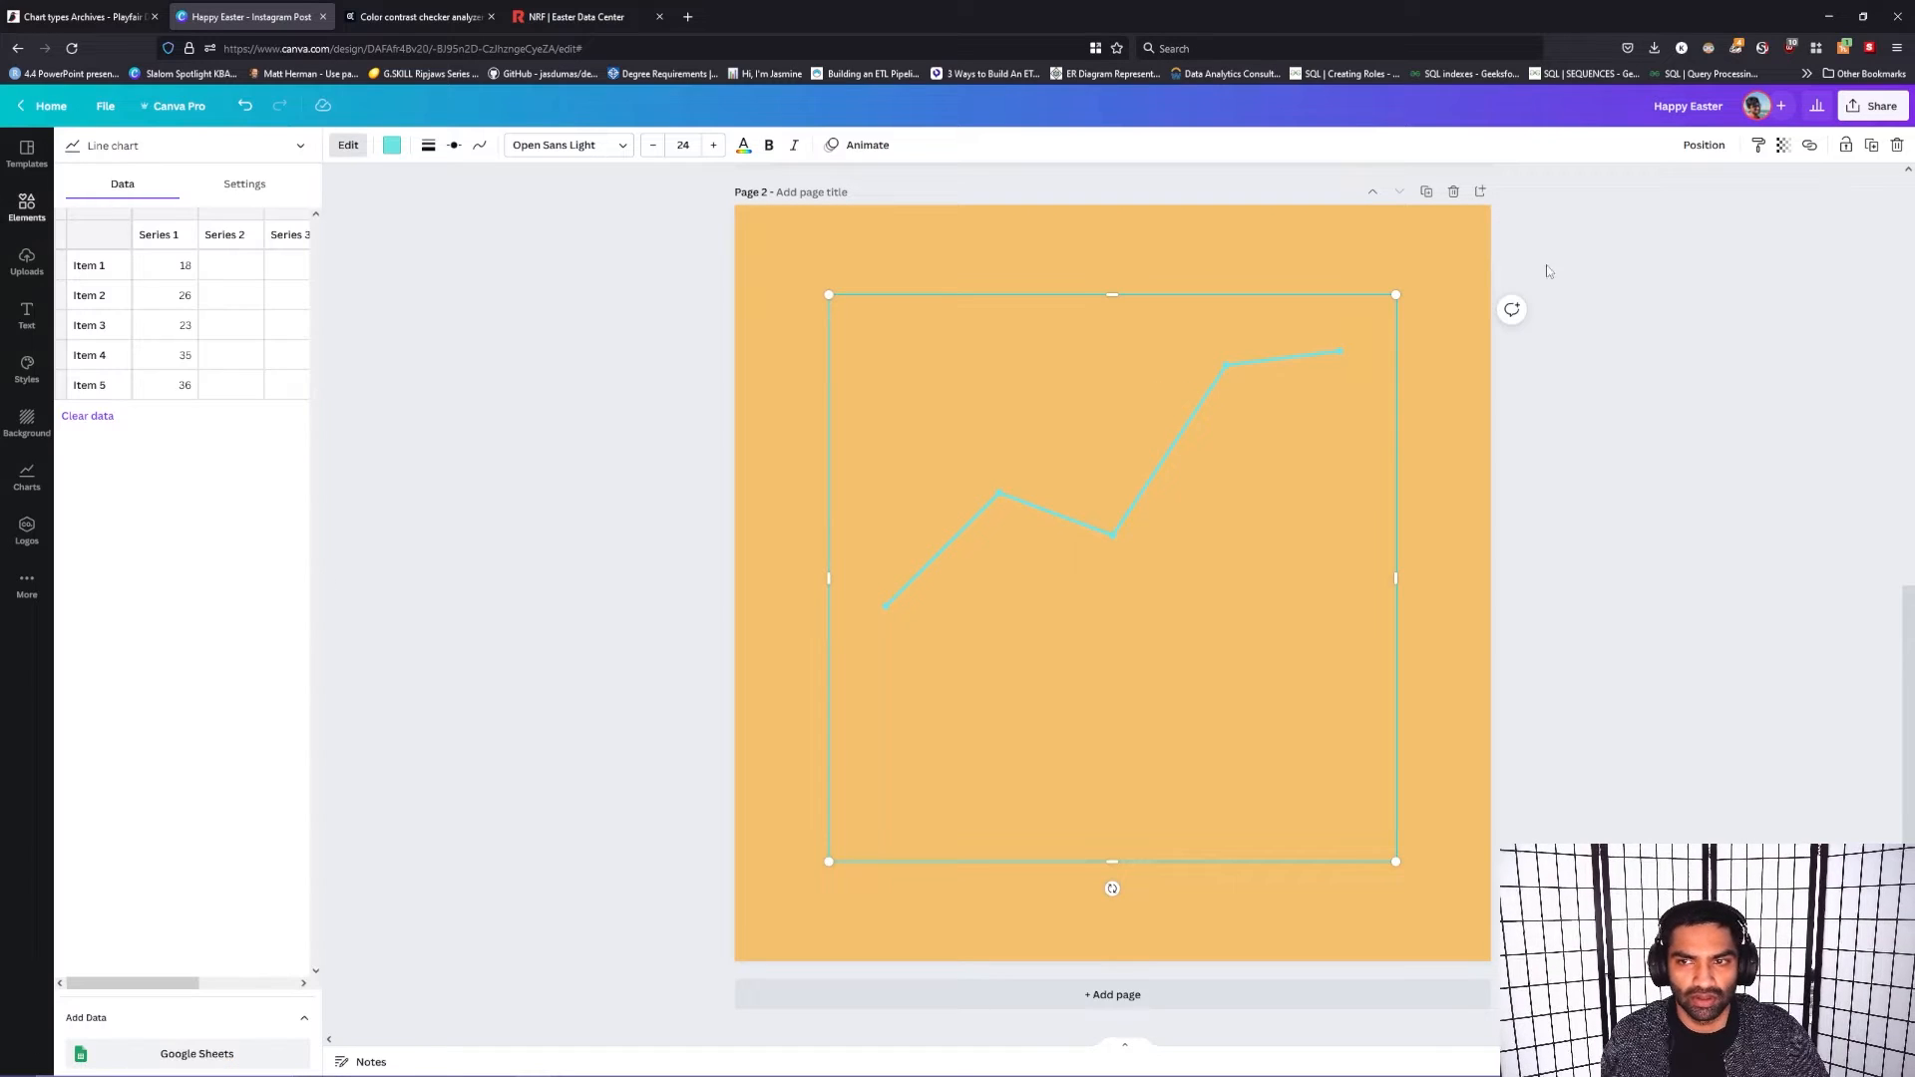
click(1463, 200)
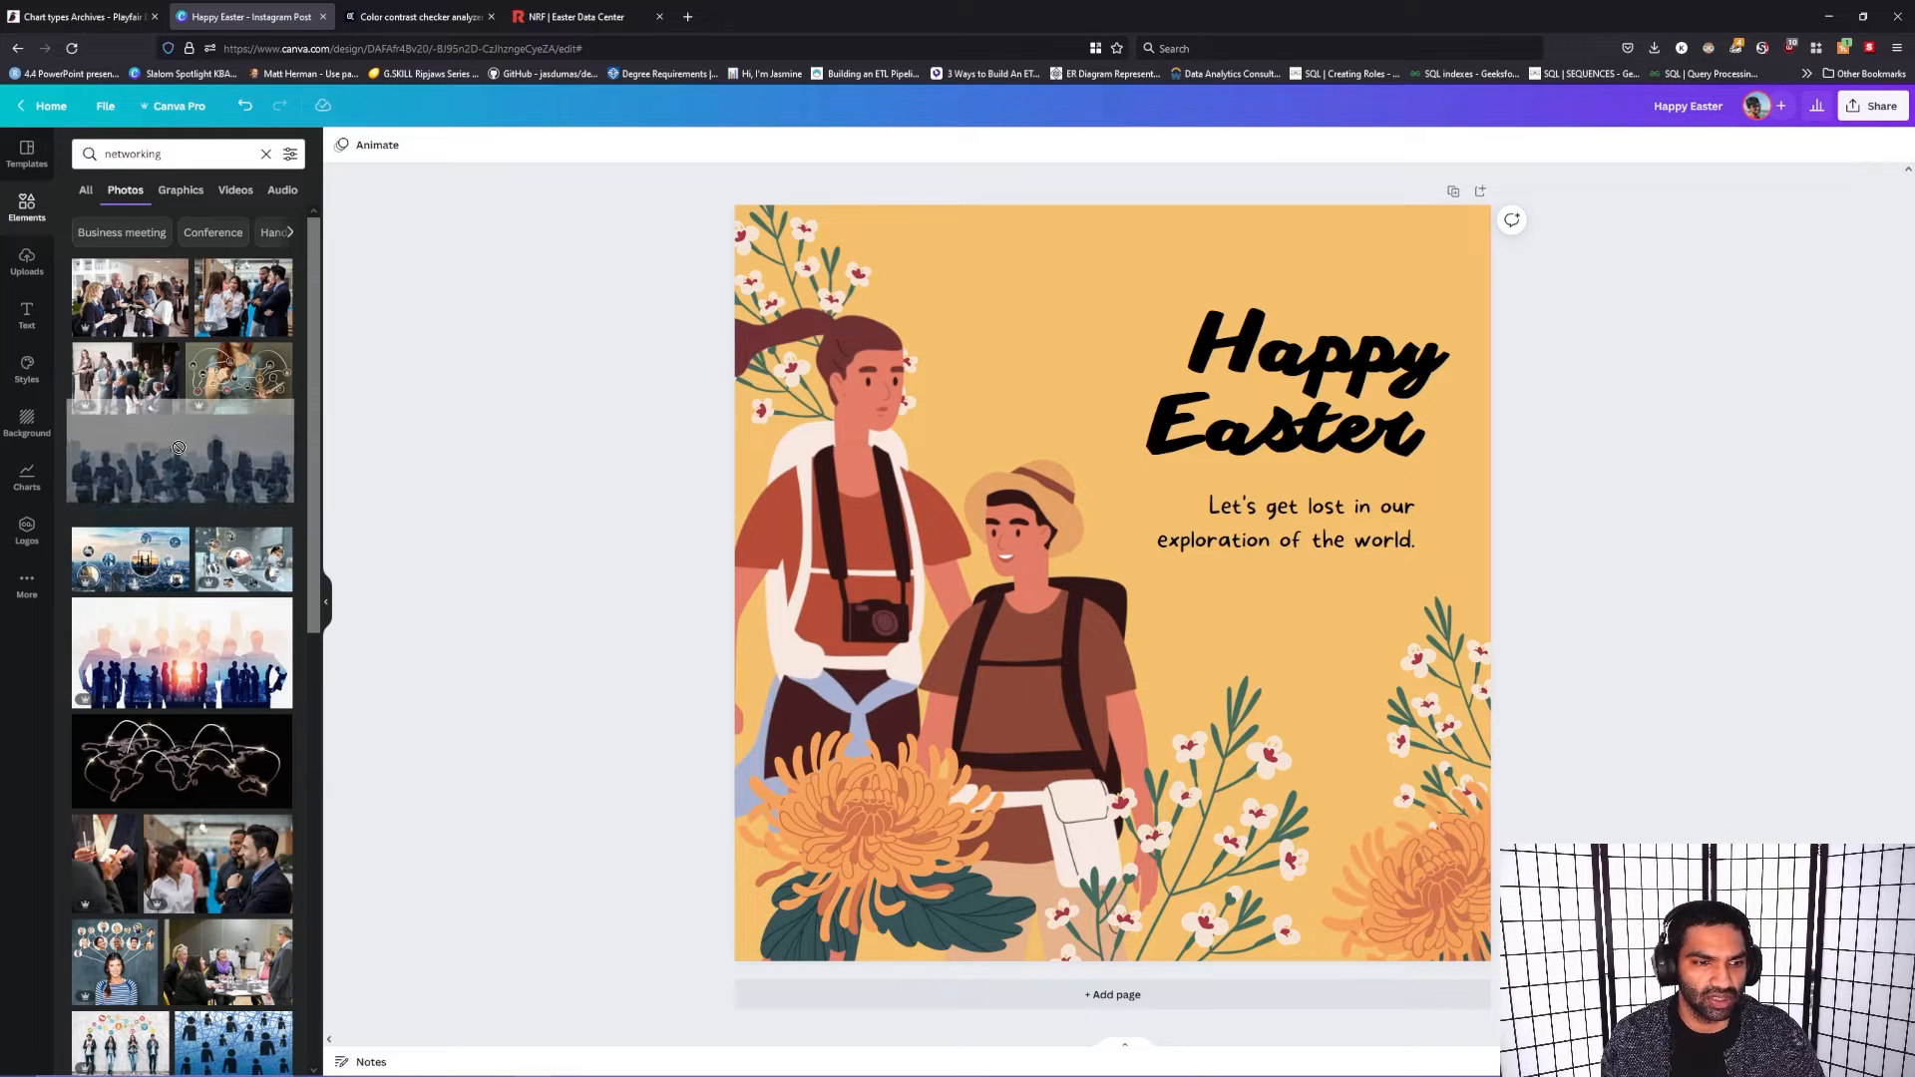
drag(171, 627, 97, 456)
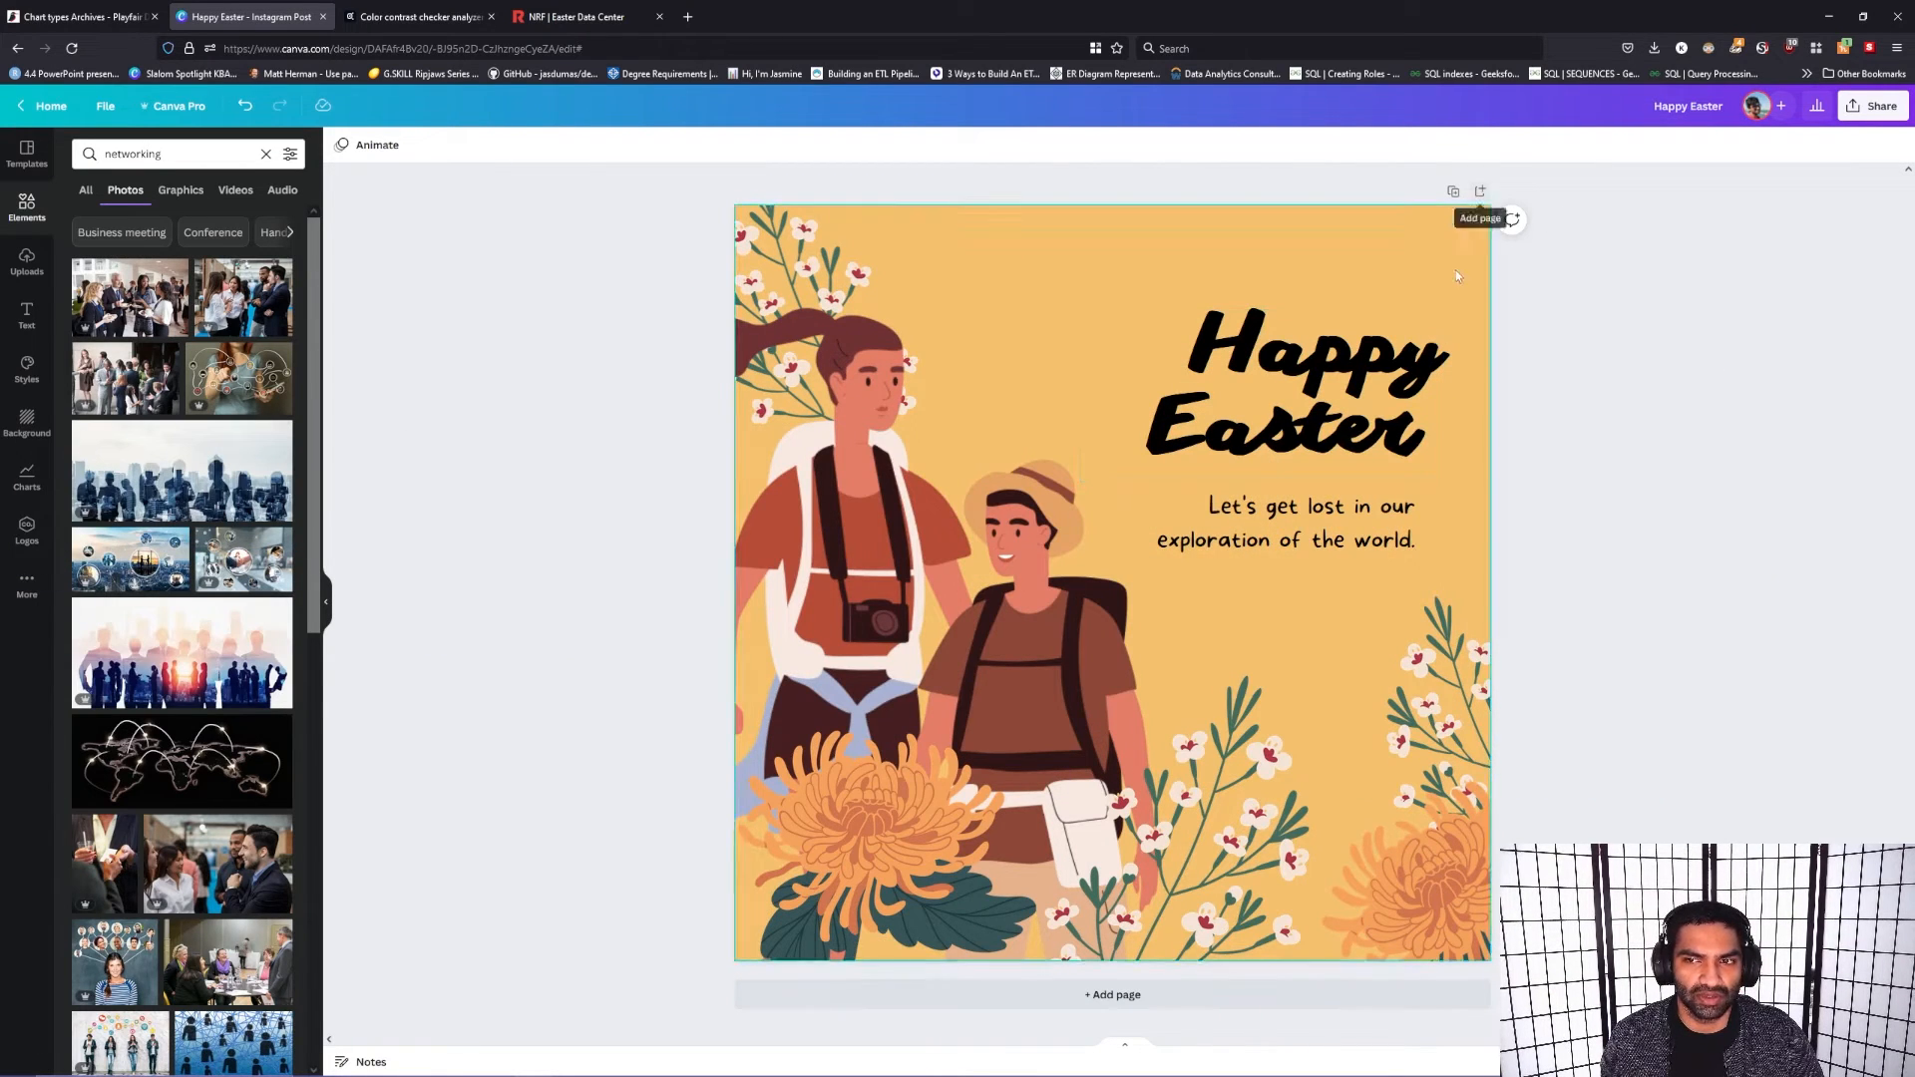
click(827, 270)
shift+click(997, 659)
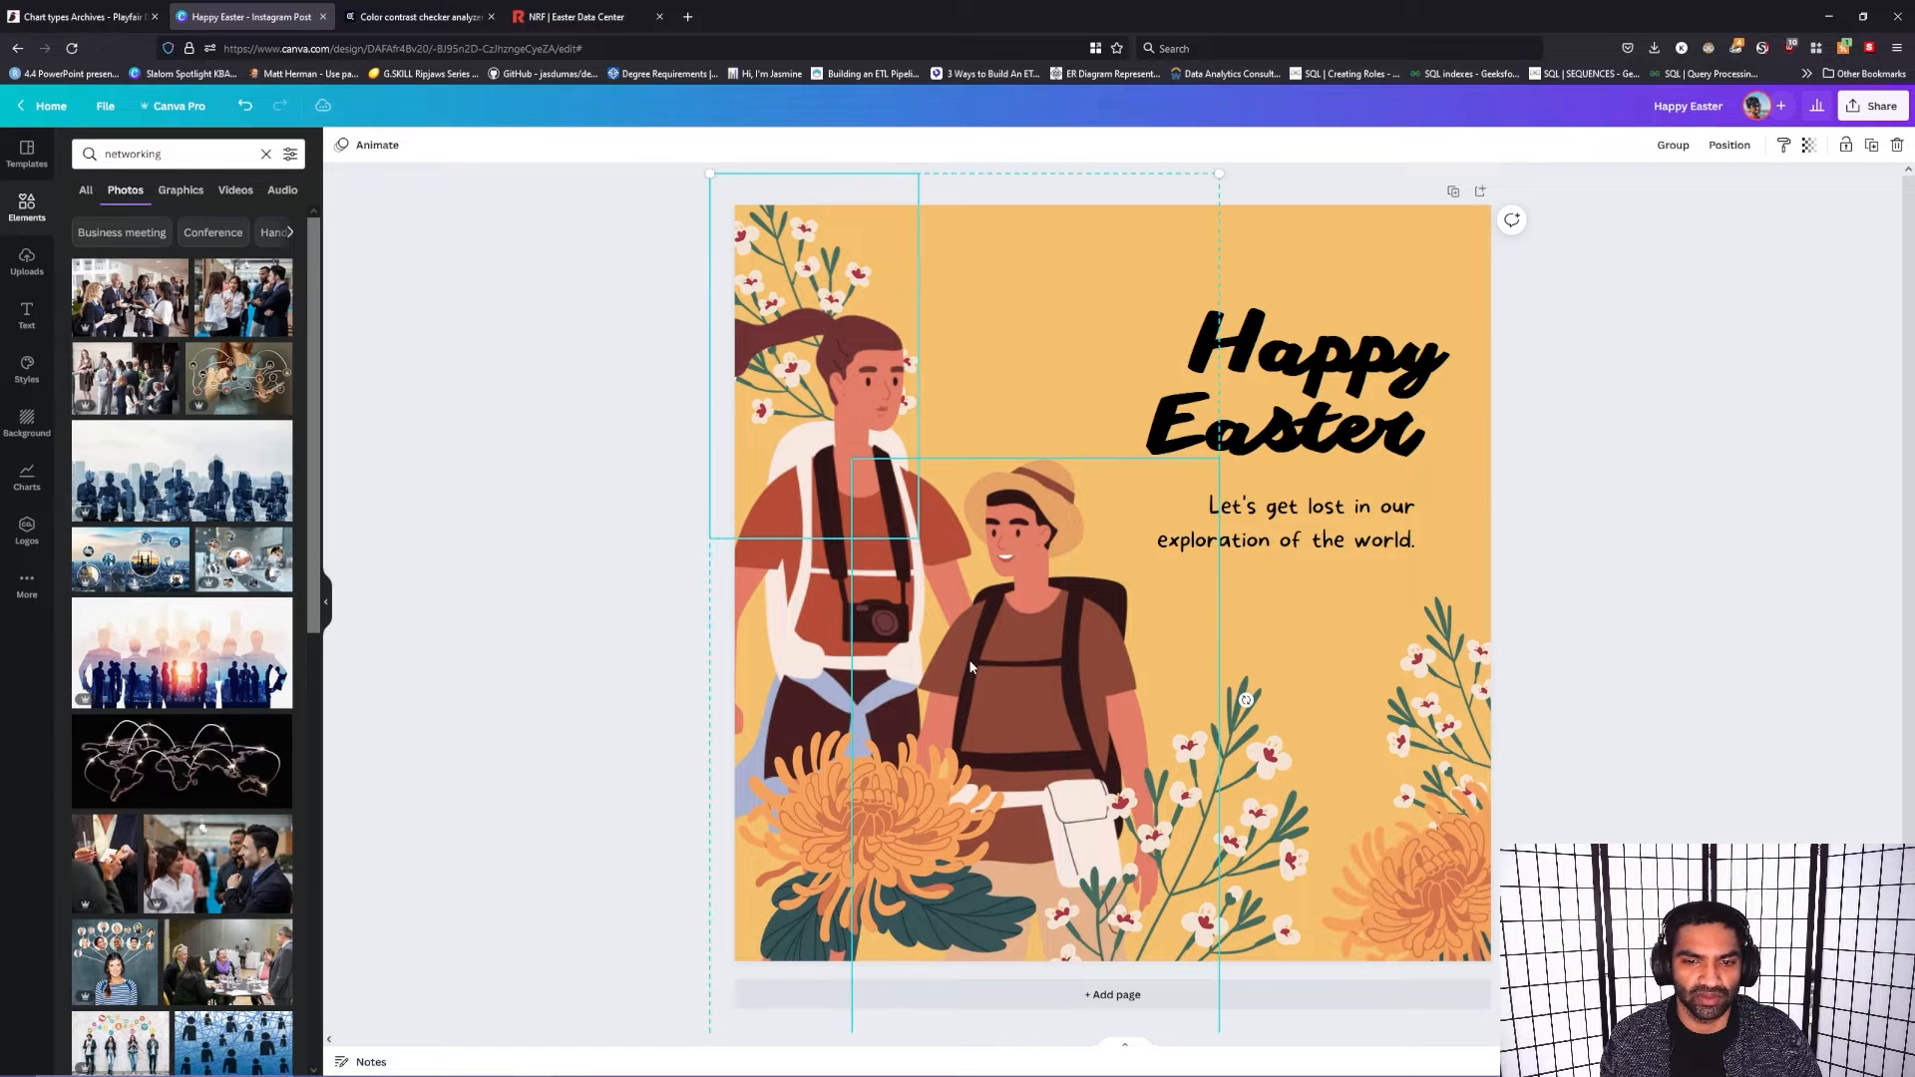
shift+click(805, 678)
shift+click(1300, 431)
shift+click(1327, 542)
click(1371, 732)
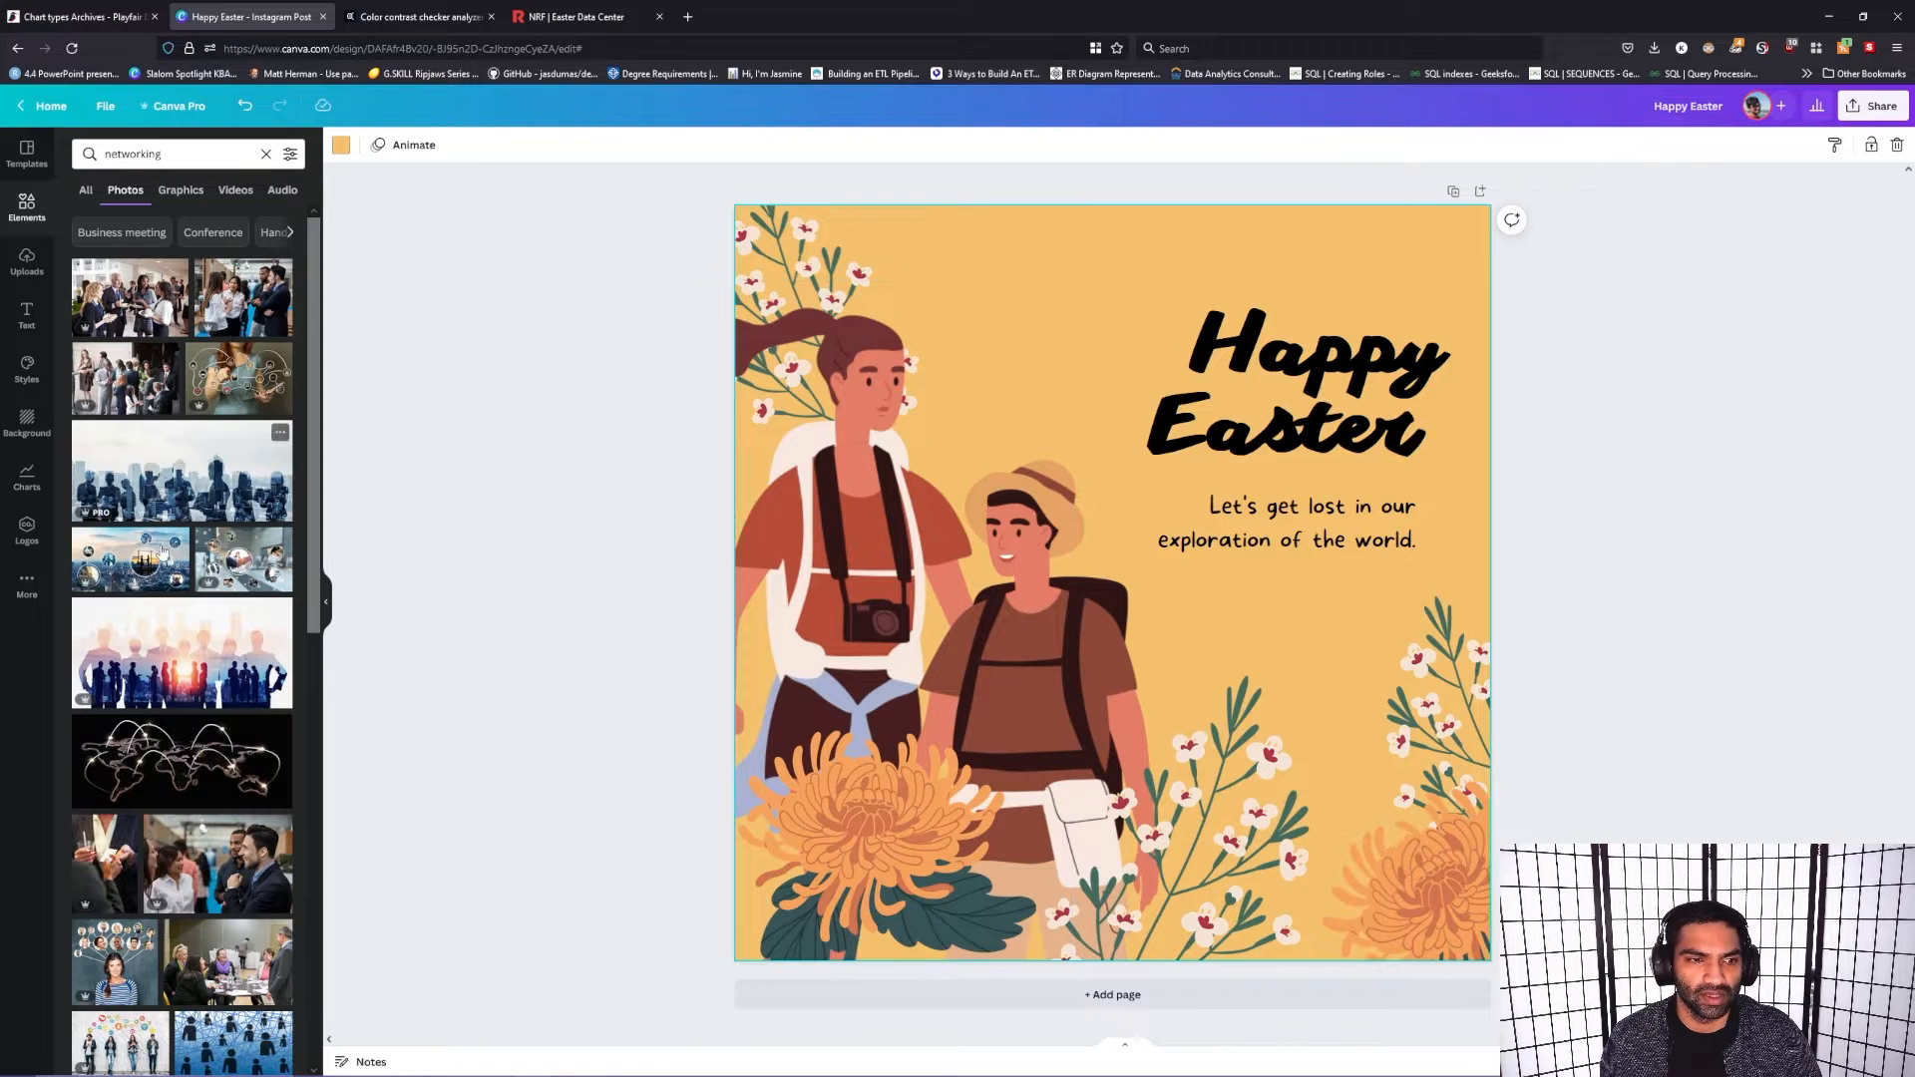
Step: Fill the page background with the sunset handshake silhouettes photo and delete both traveler illustrations
drag(279, 610, 1031, 264)
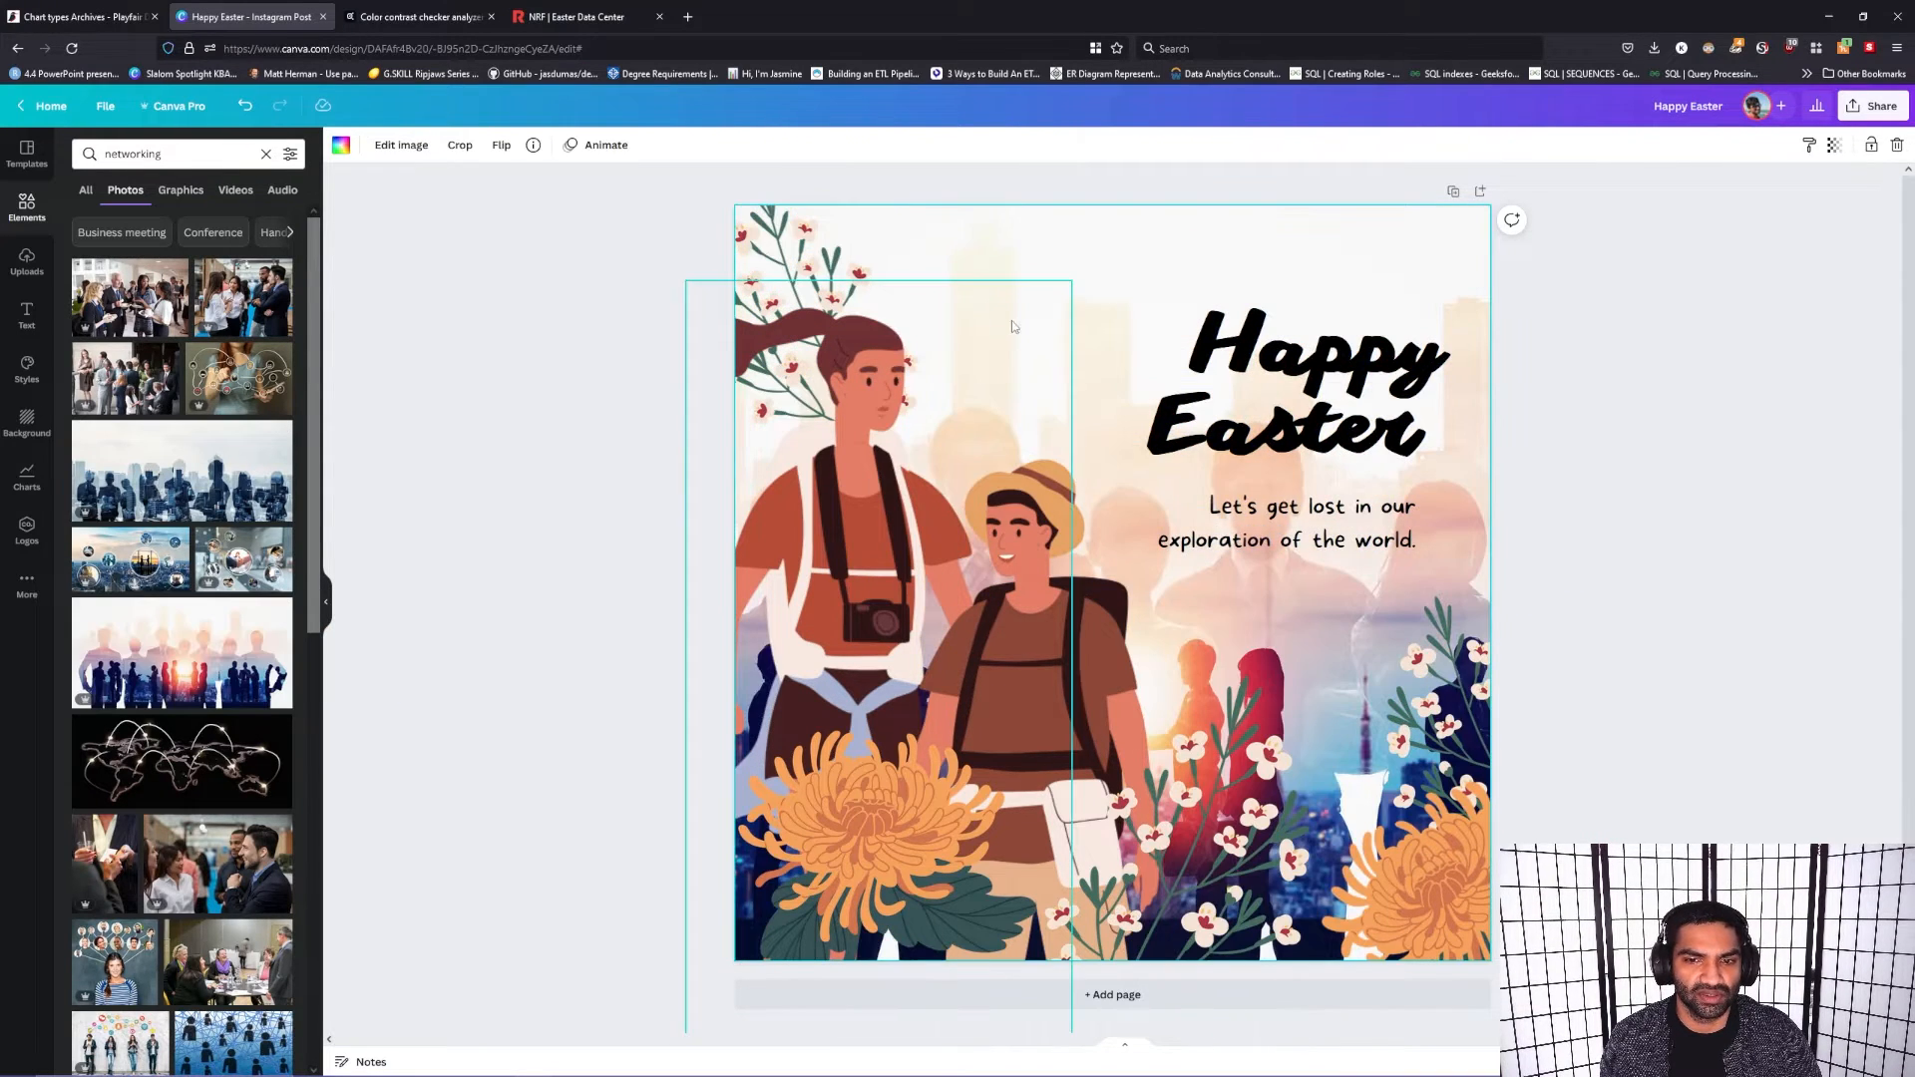
click(1033, 650)
key(Delete)
click(877, 603)
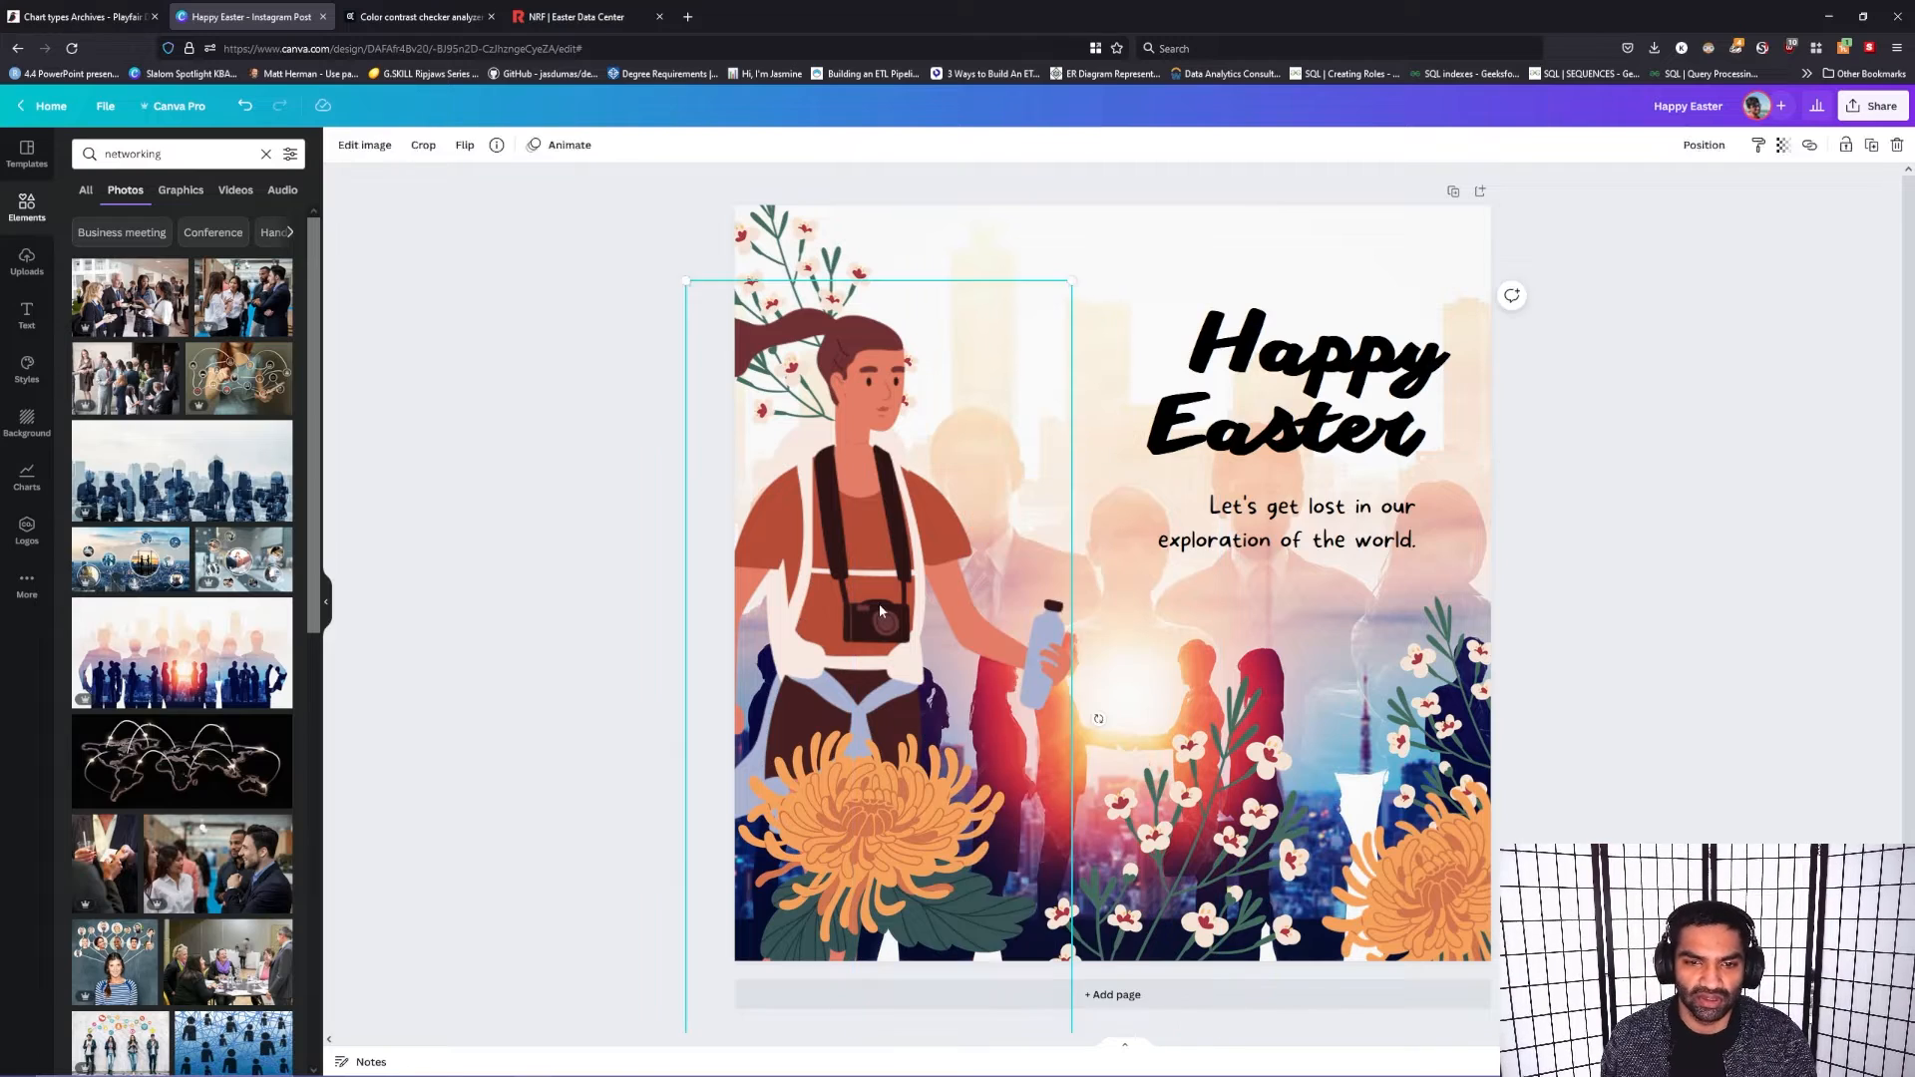
key(Delete)
Step: Delete all the chrysanthemum and blossom branch illustrations from the page
click(878, 826)
key(Delete)
click(1182, 846)
key(Delete)
click(788, 399)
key(Delete)
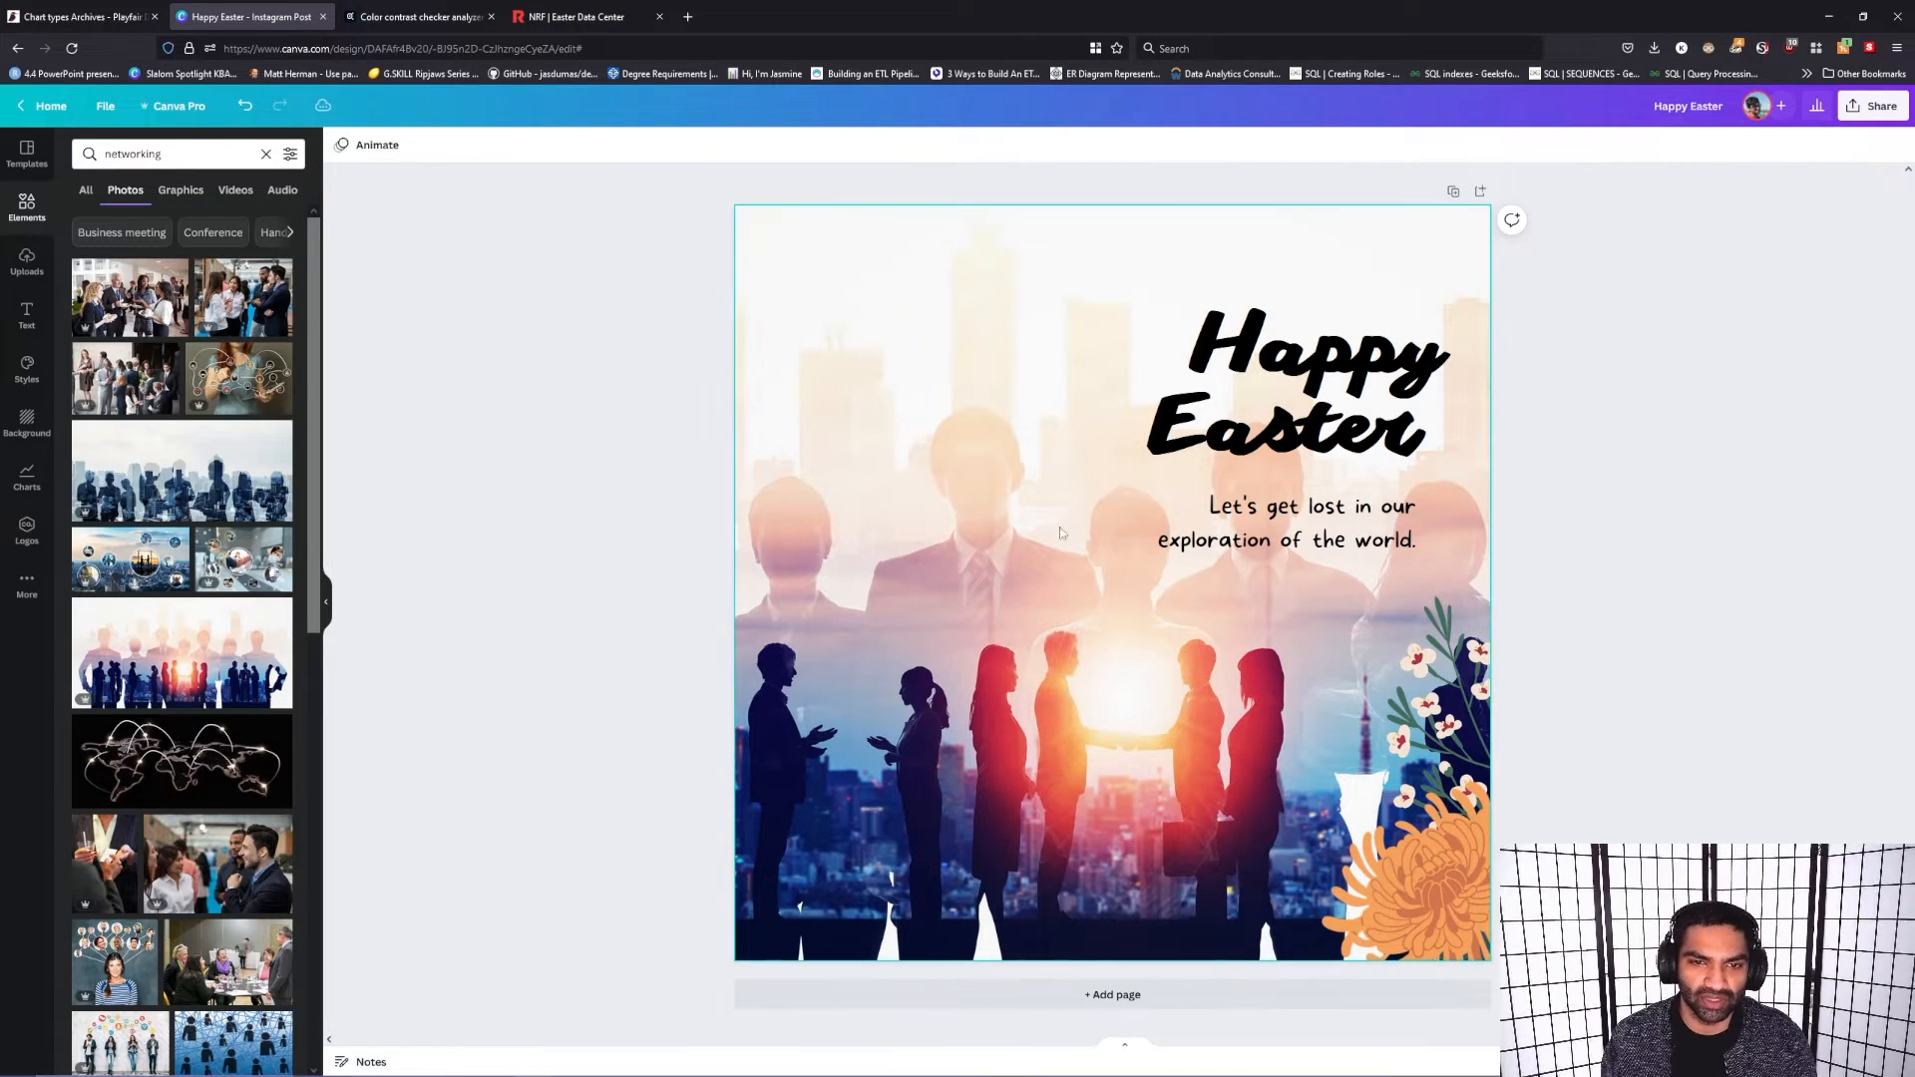
click(1417, 878)
key(Delete)
click(1443, 753)
key(Delete)
Step: Delete the "Happy Easter" heading and the tagline below it
click(1287, 384)
key(Delete)
click(1287, 523)
key(Delete)
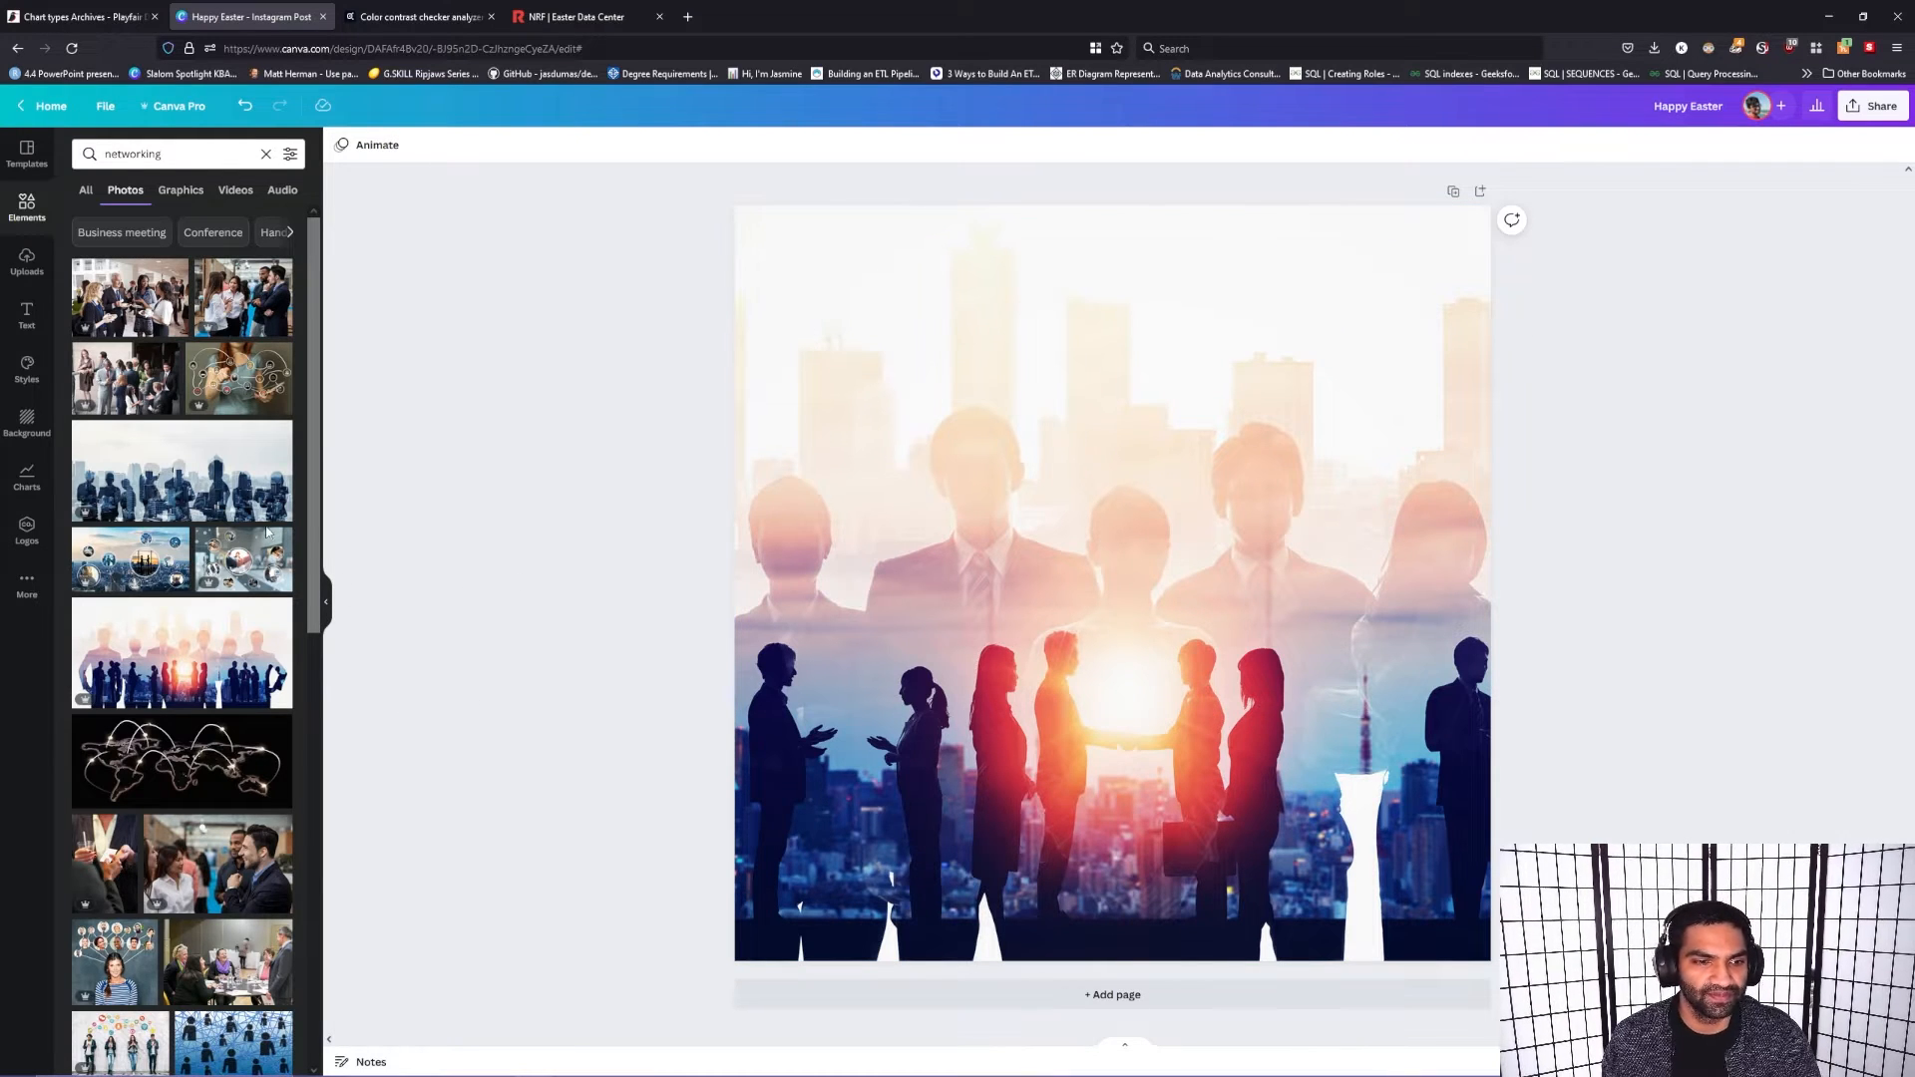
drag(314, 402, 338, 303)
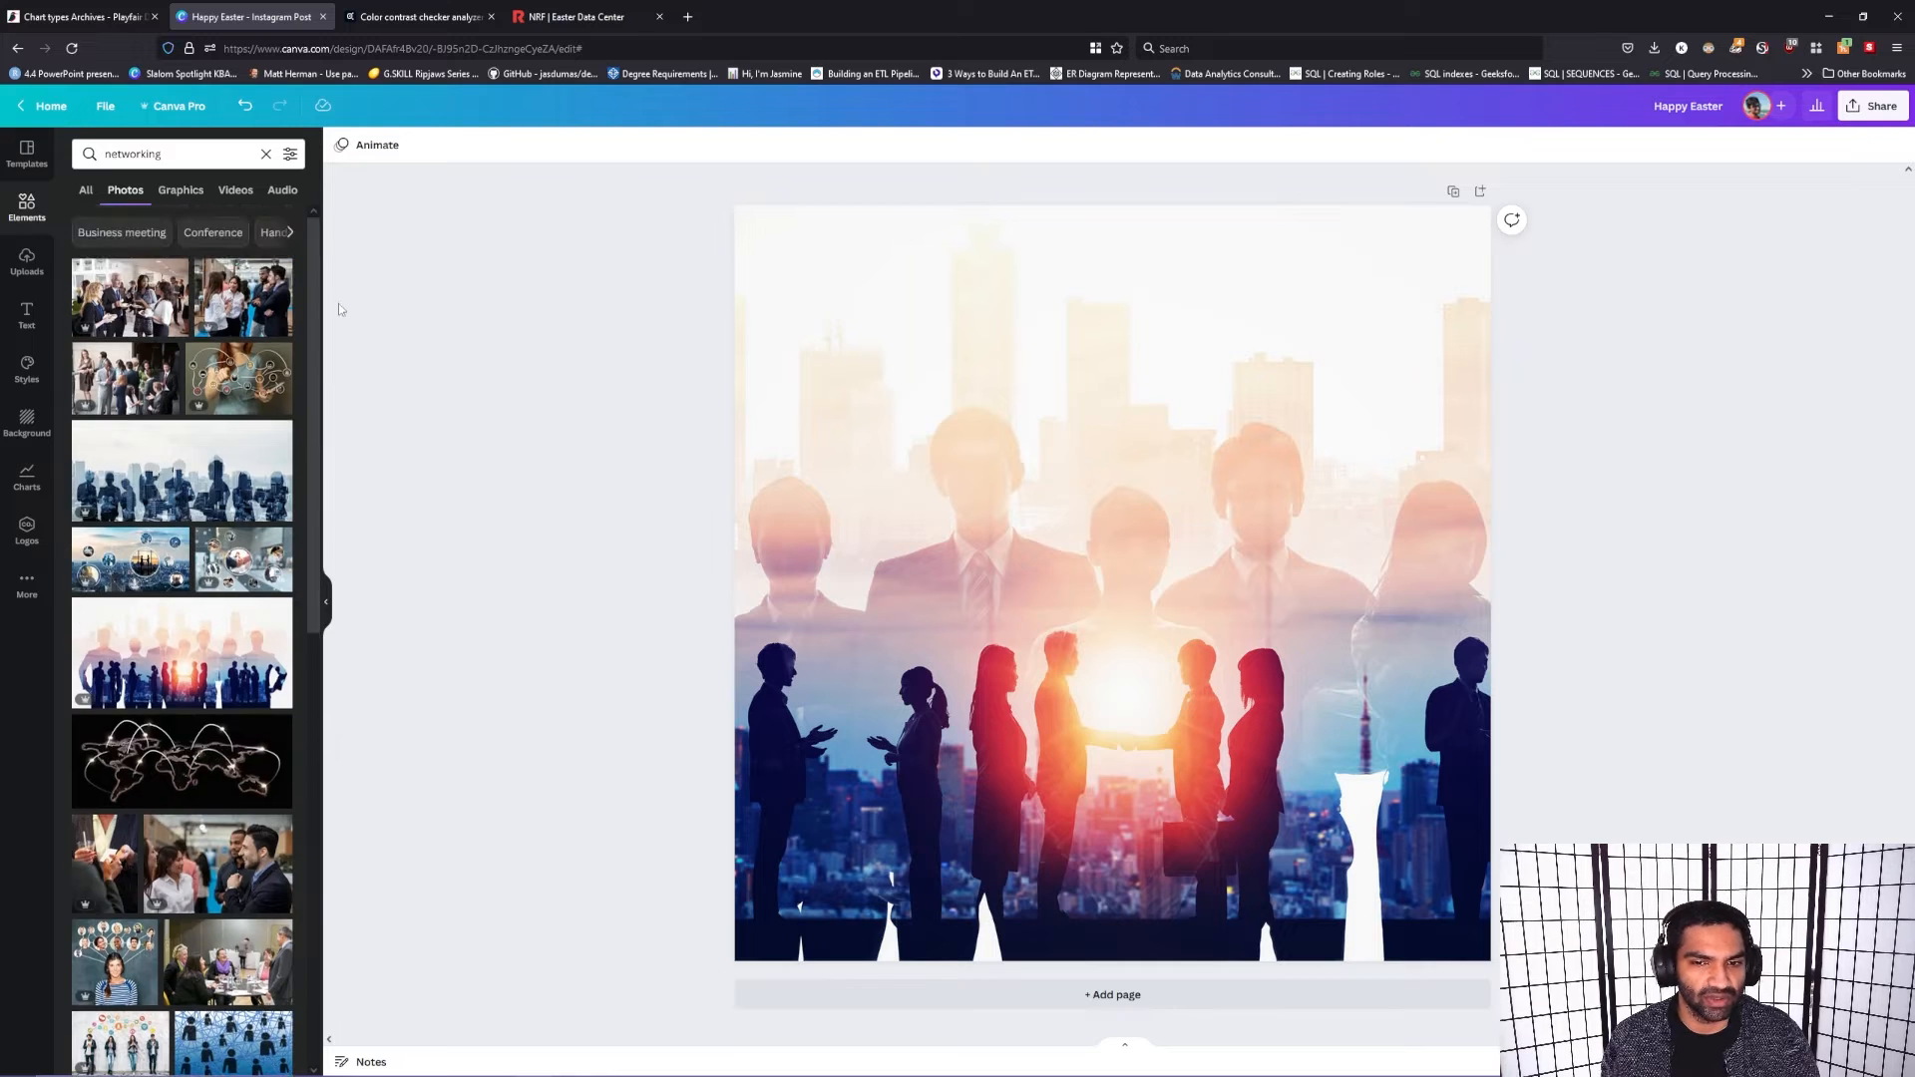
Step: Set the background photo's transparency to 29
click(1377, 371)
click(1833, 145)
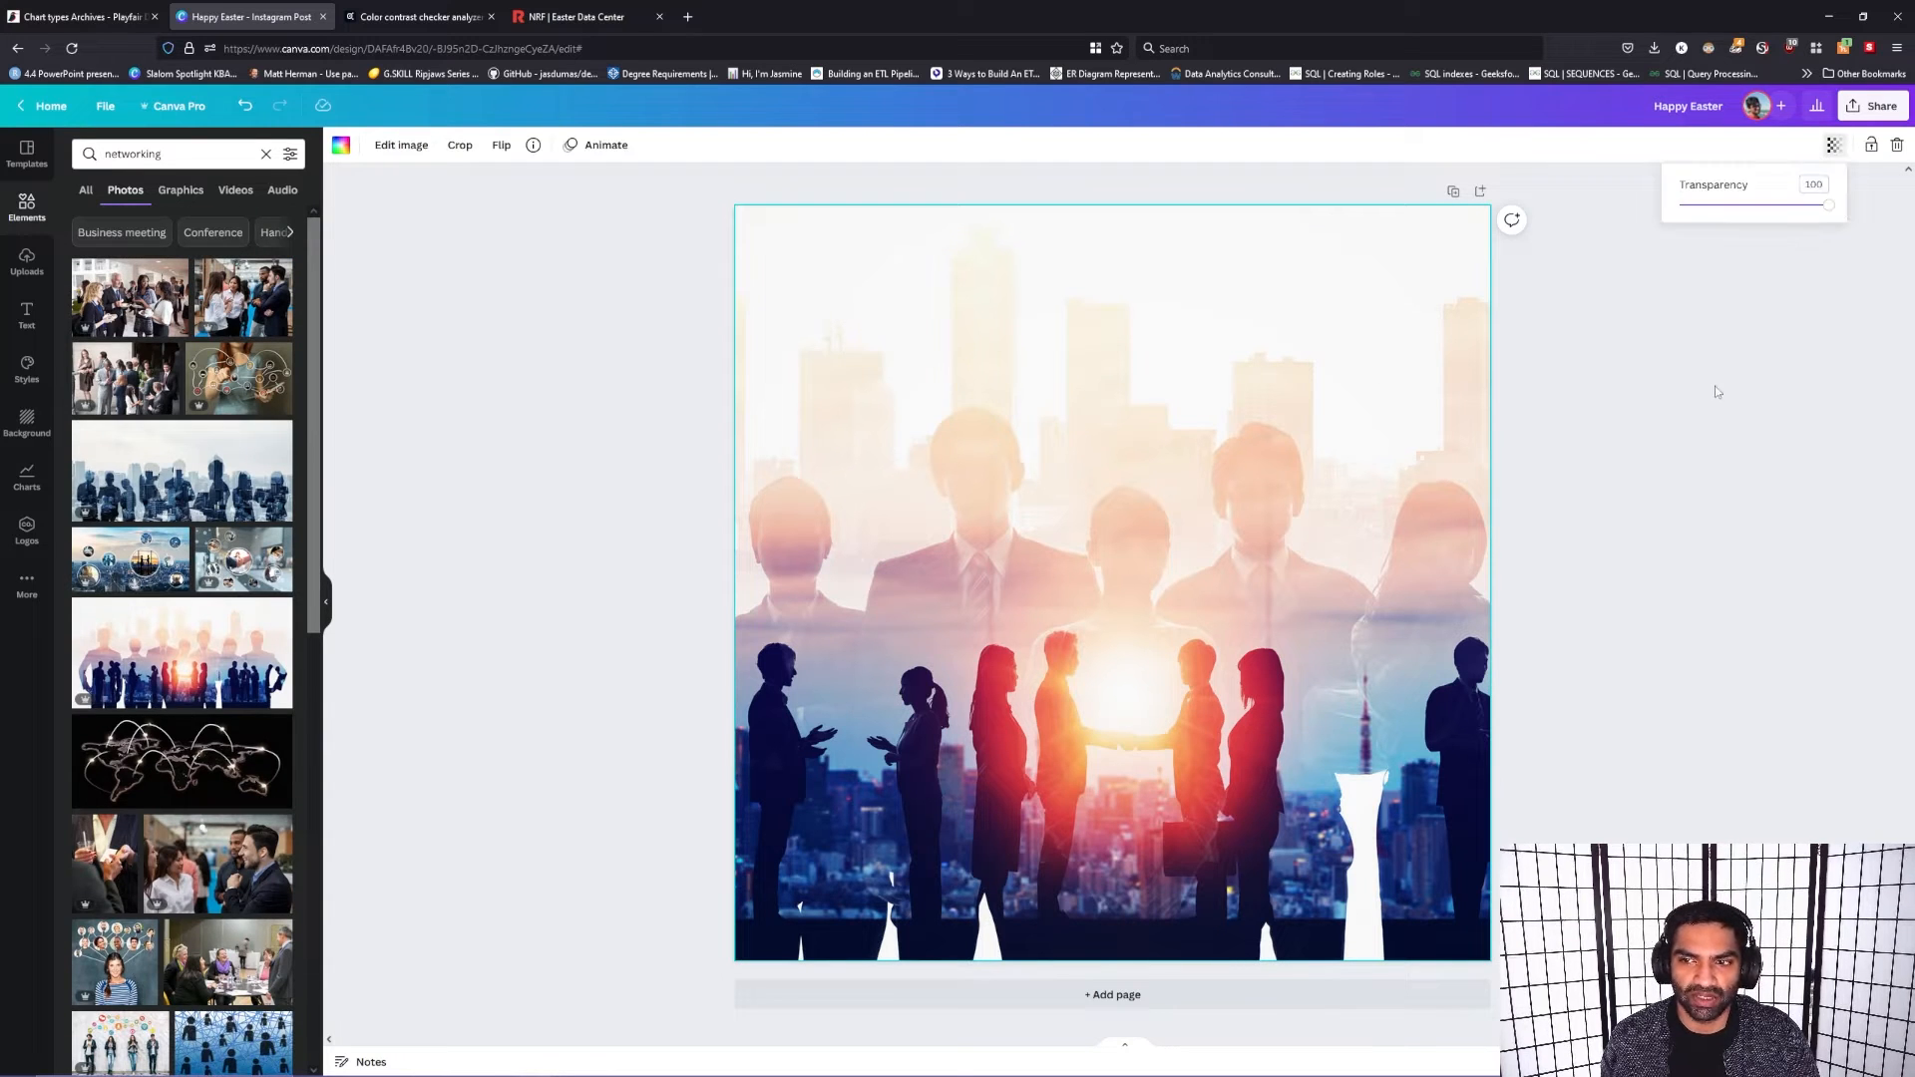
drag(1828, 205, 1725, 234)
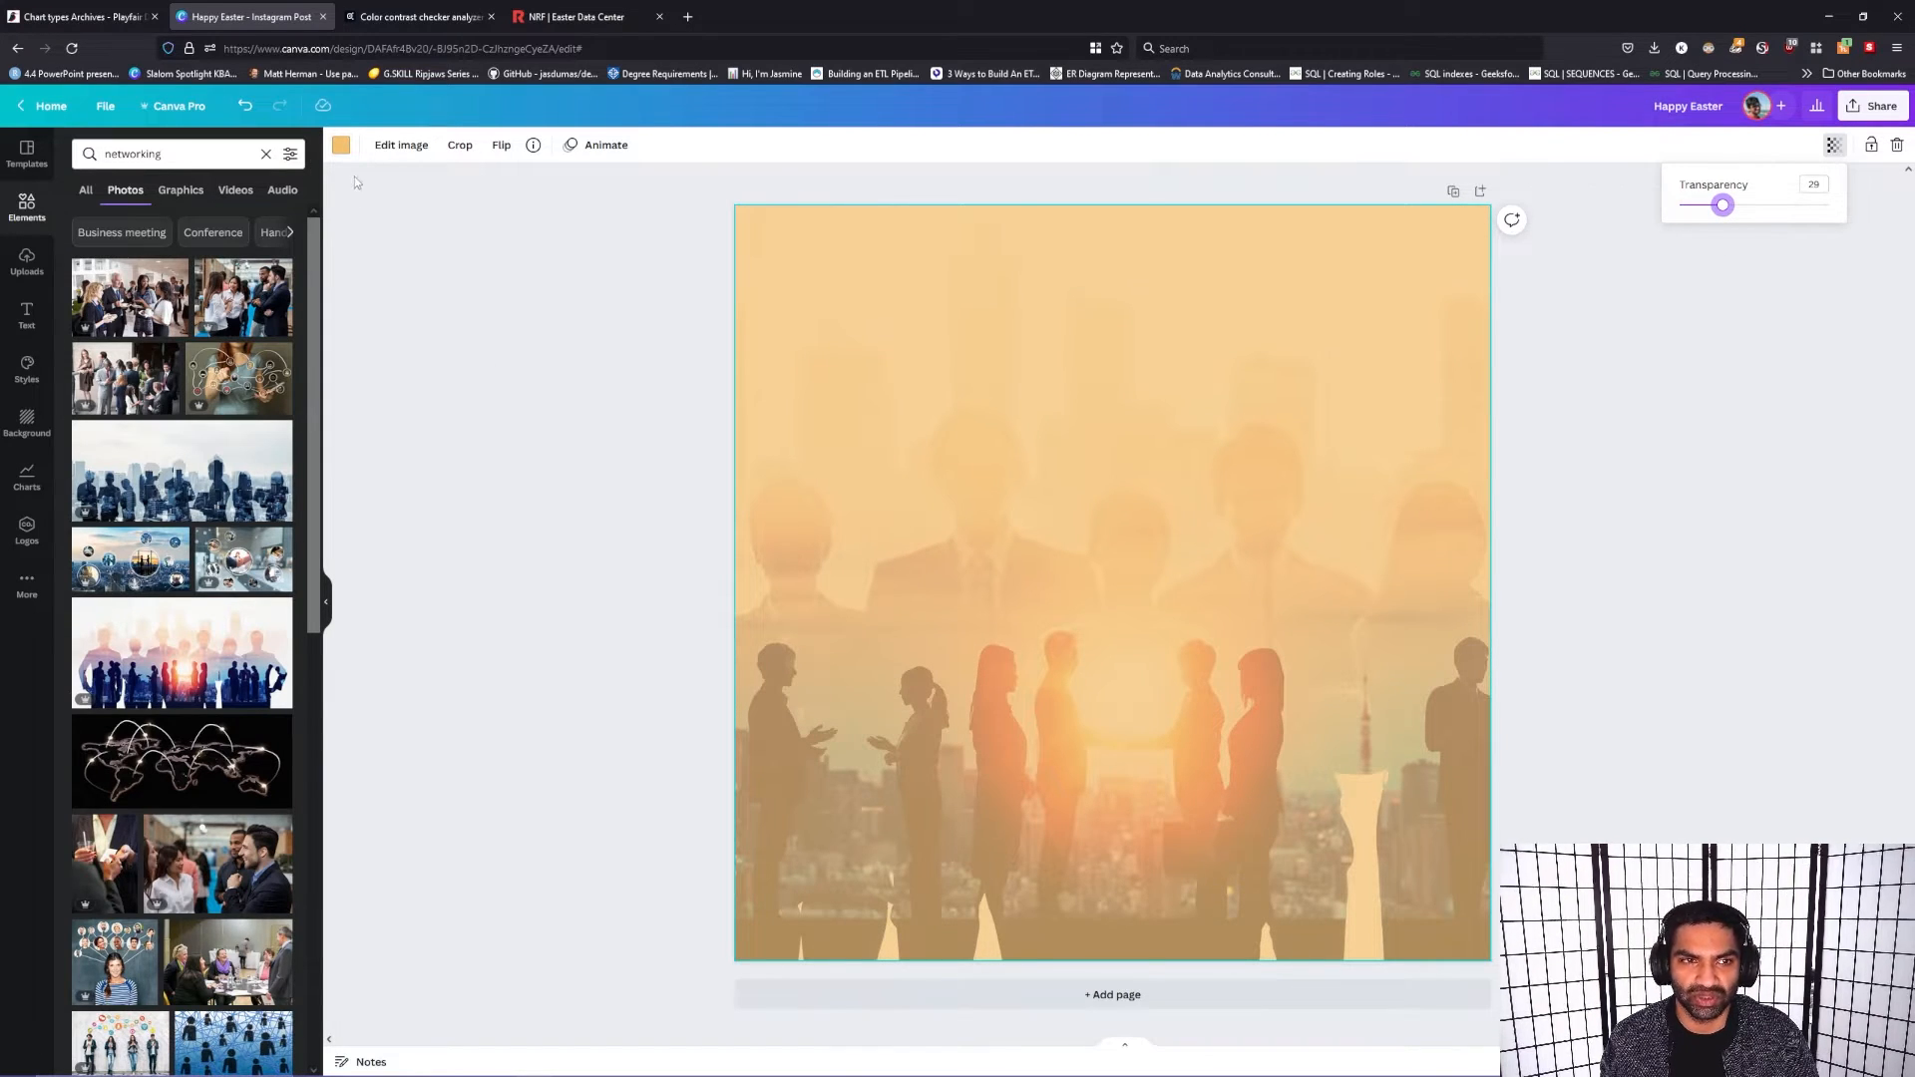
Step: Change the color behind the background photo to the brand kit's black
click(345, 149)
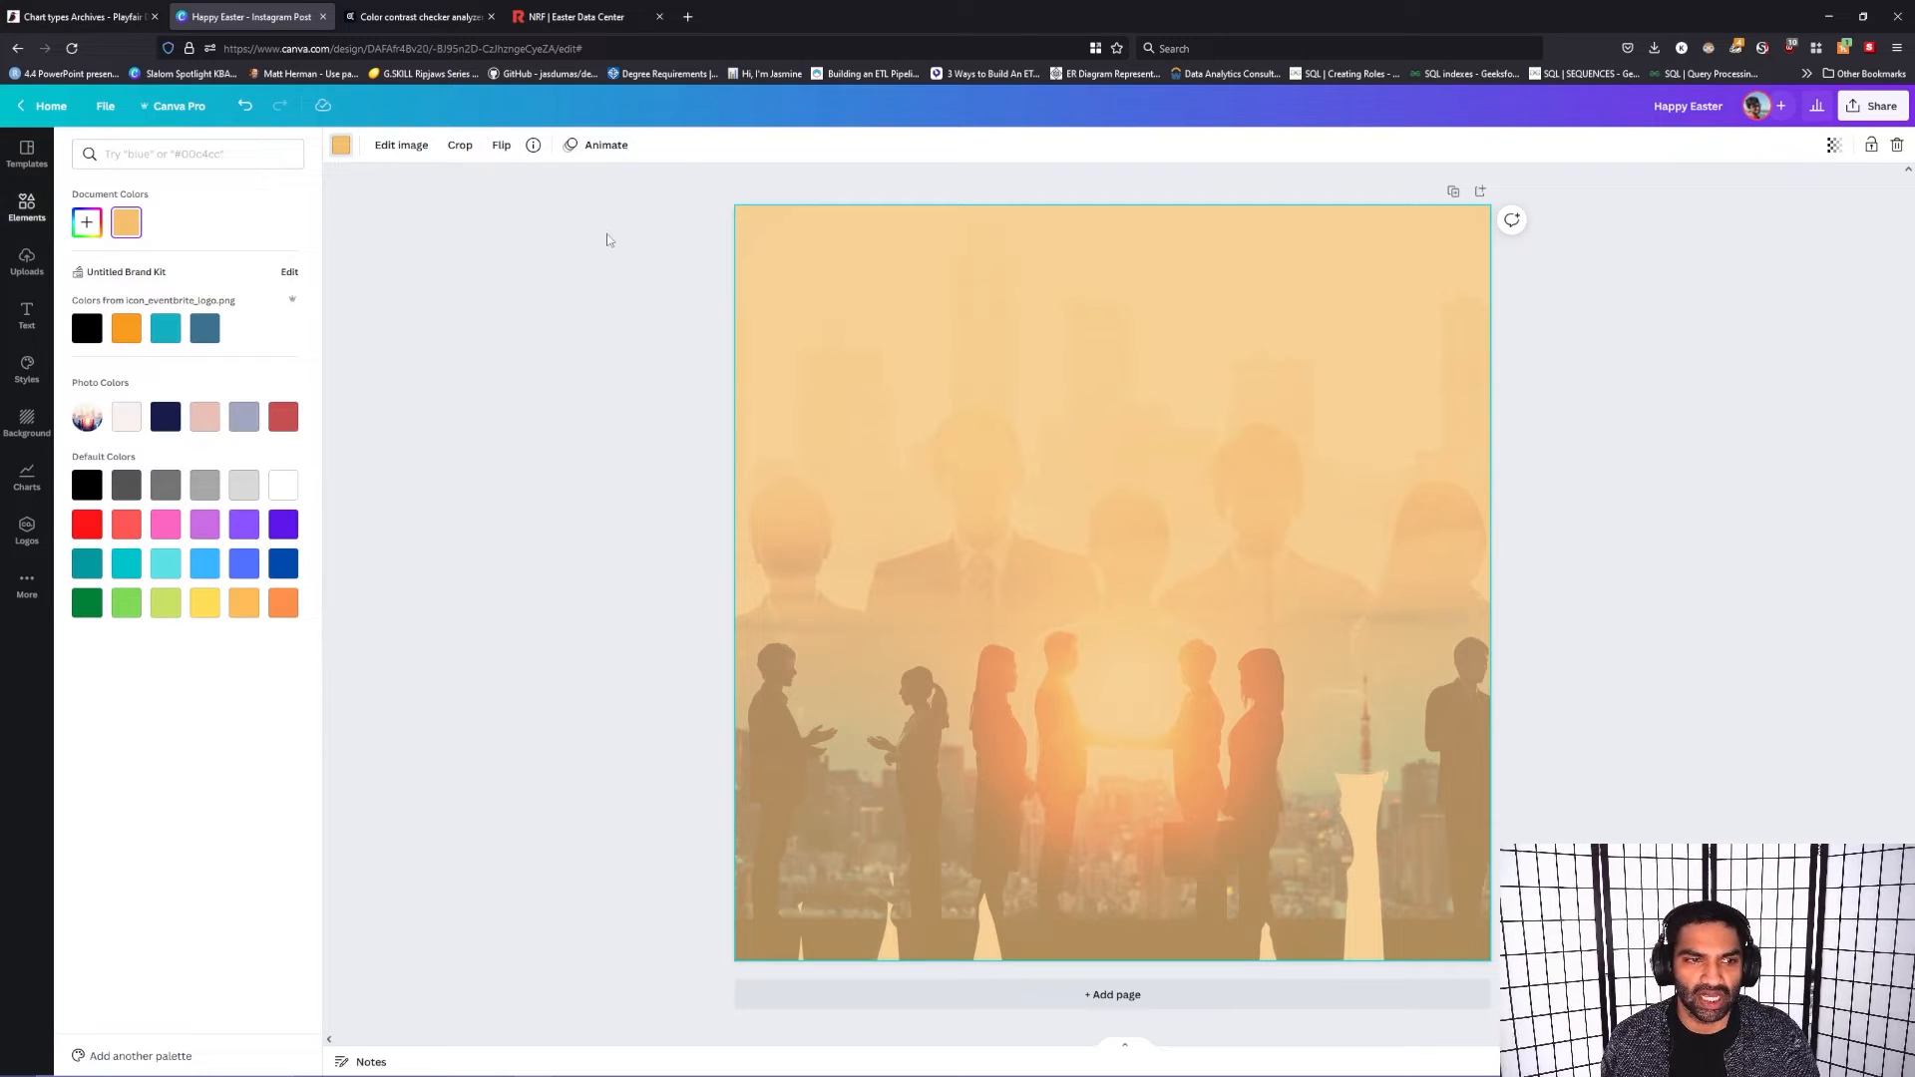
click(86, 339)
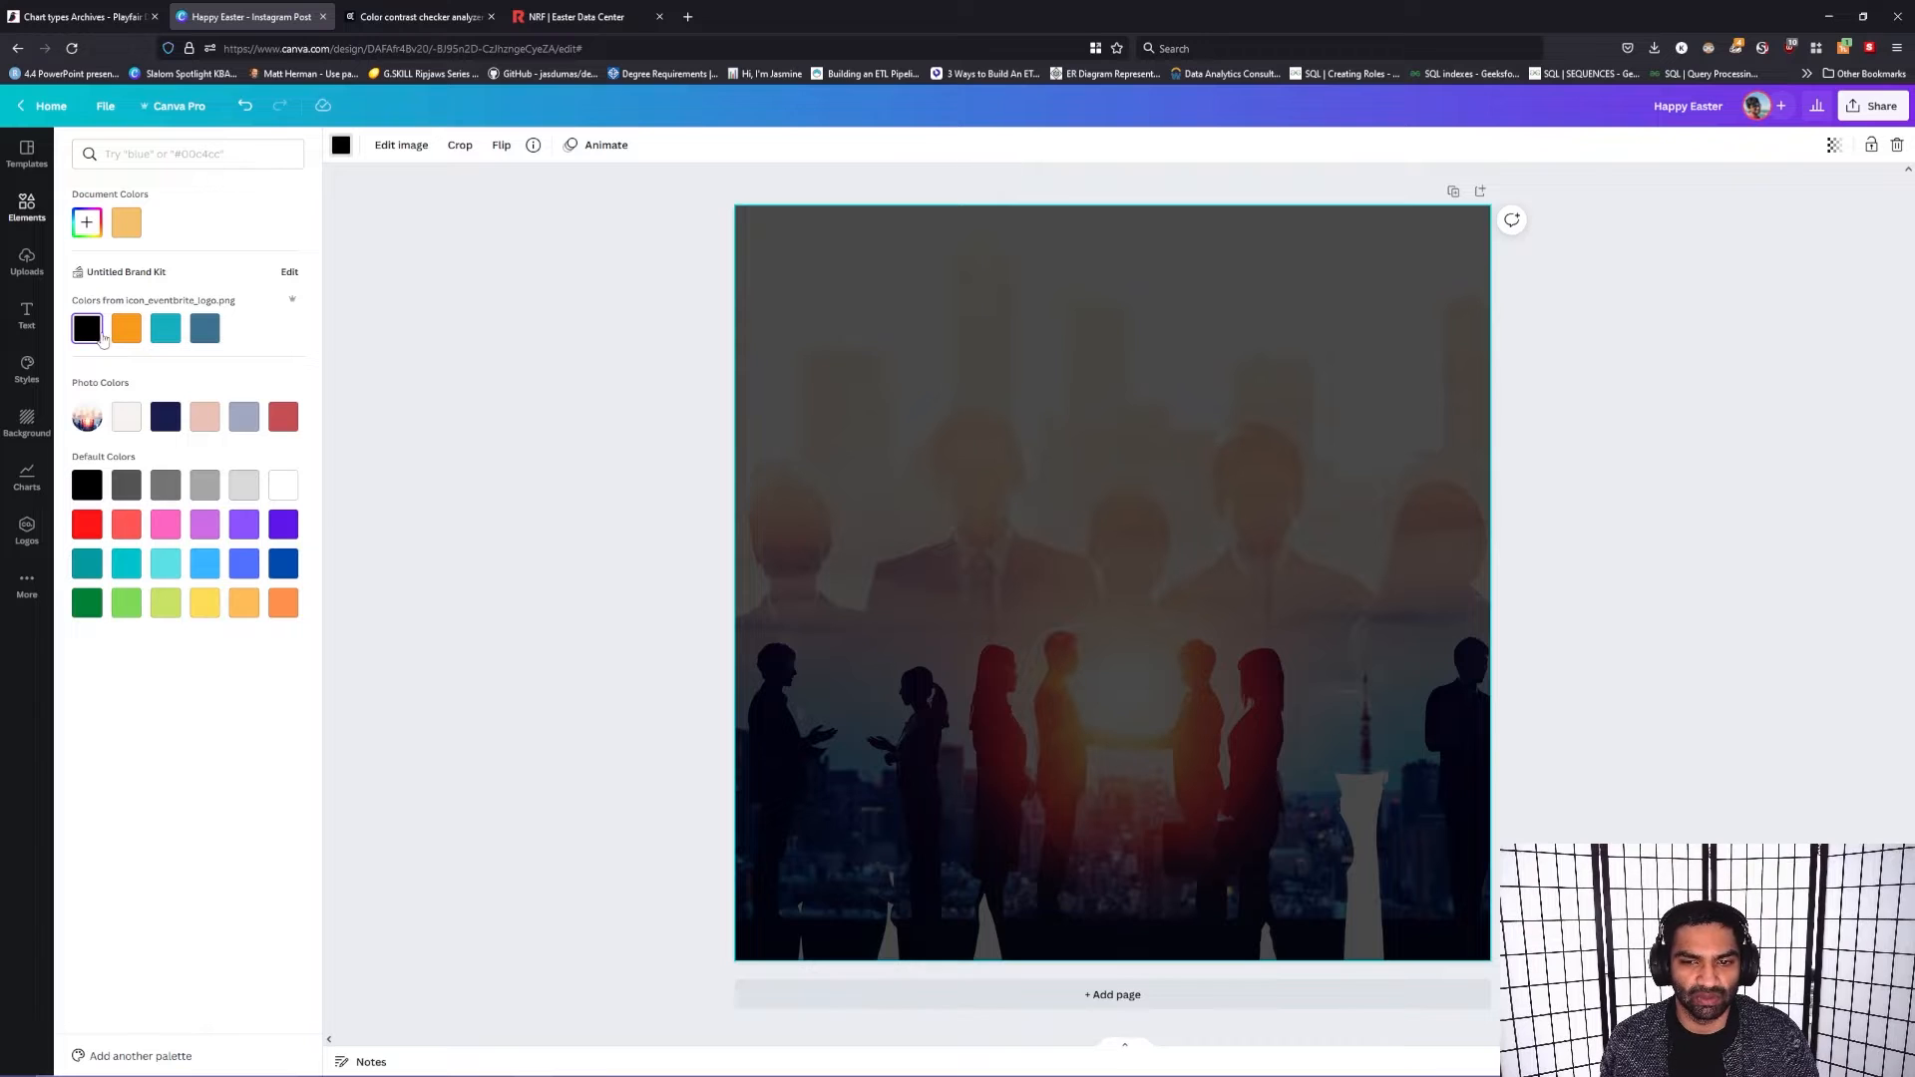
click(1722, 361)
click(1835, 151)
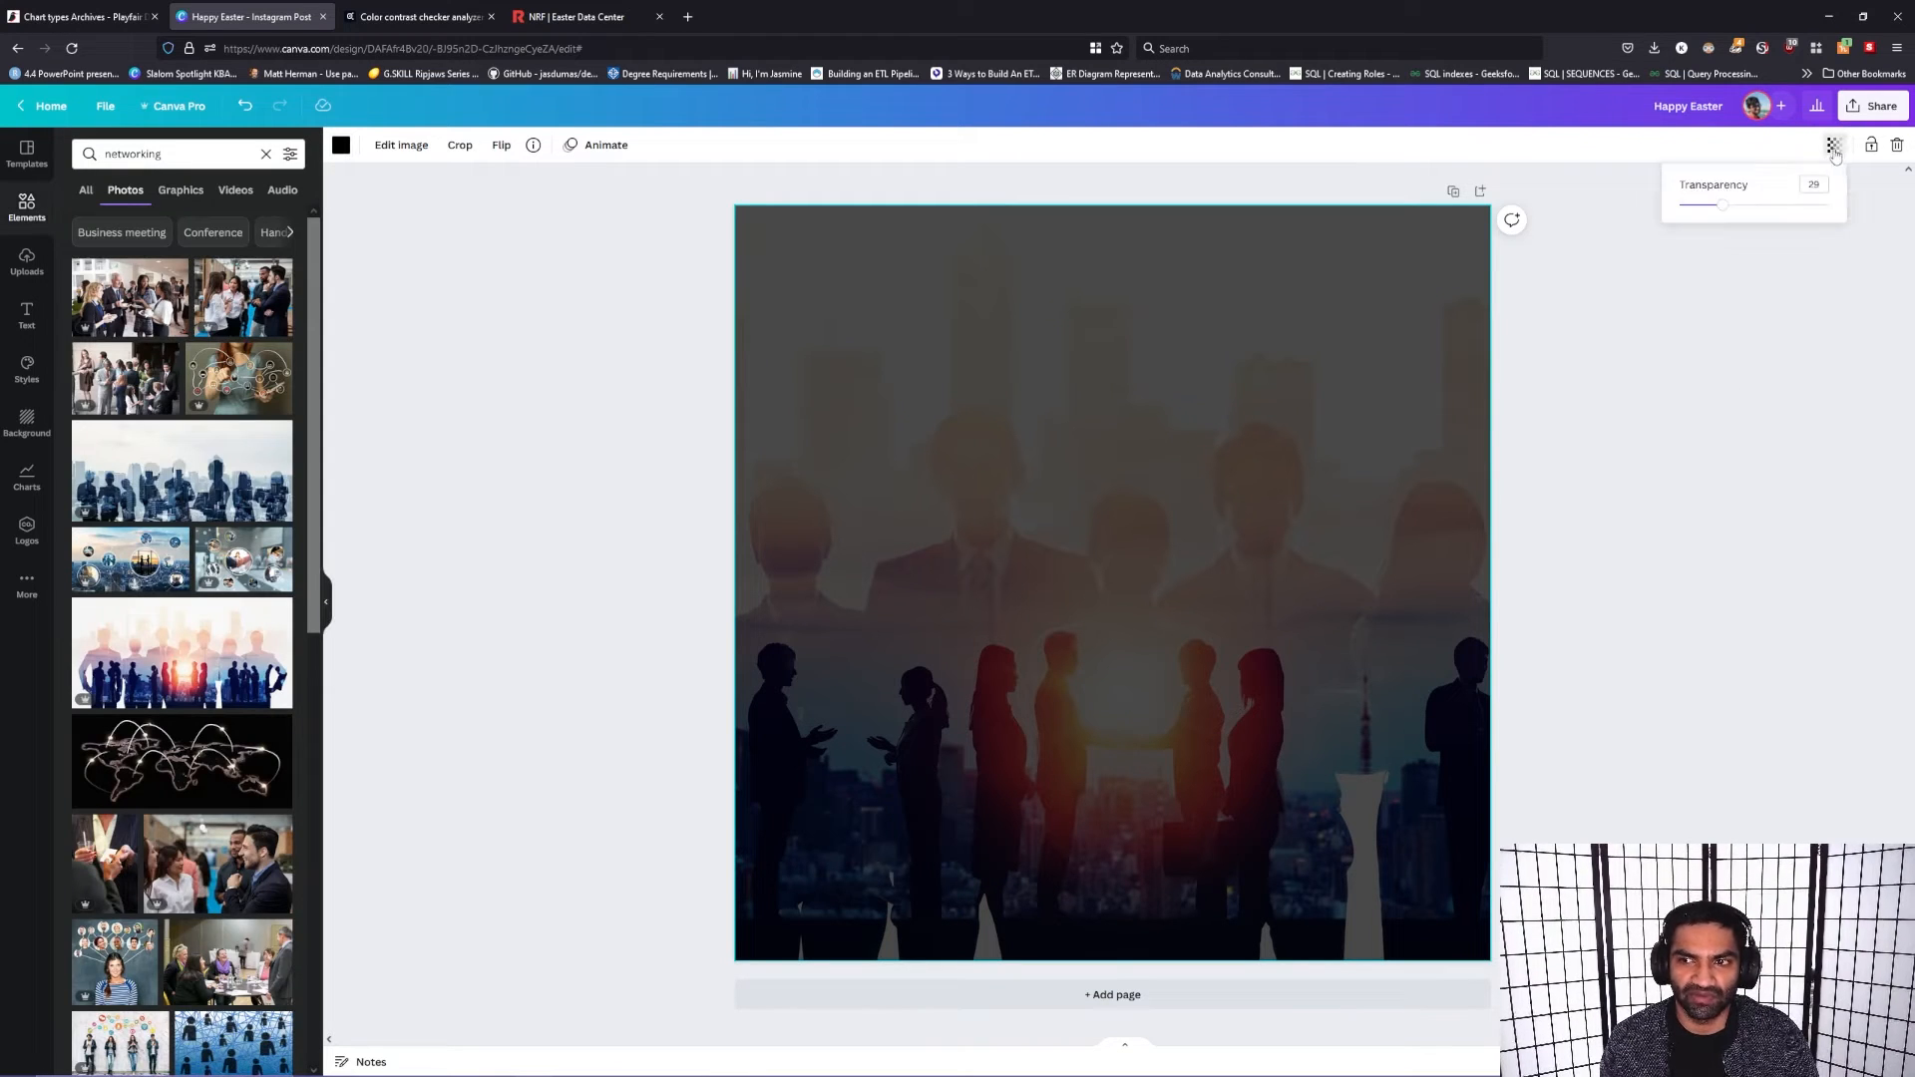
Step: Set the color behind the background photo to the custom gray #808080
click(340, 146)
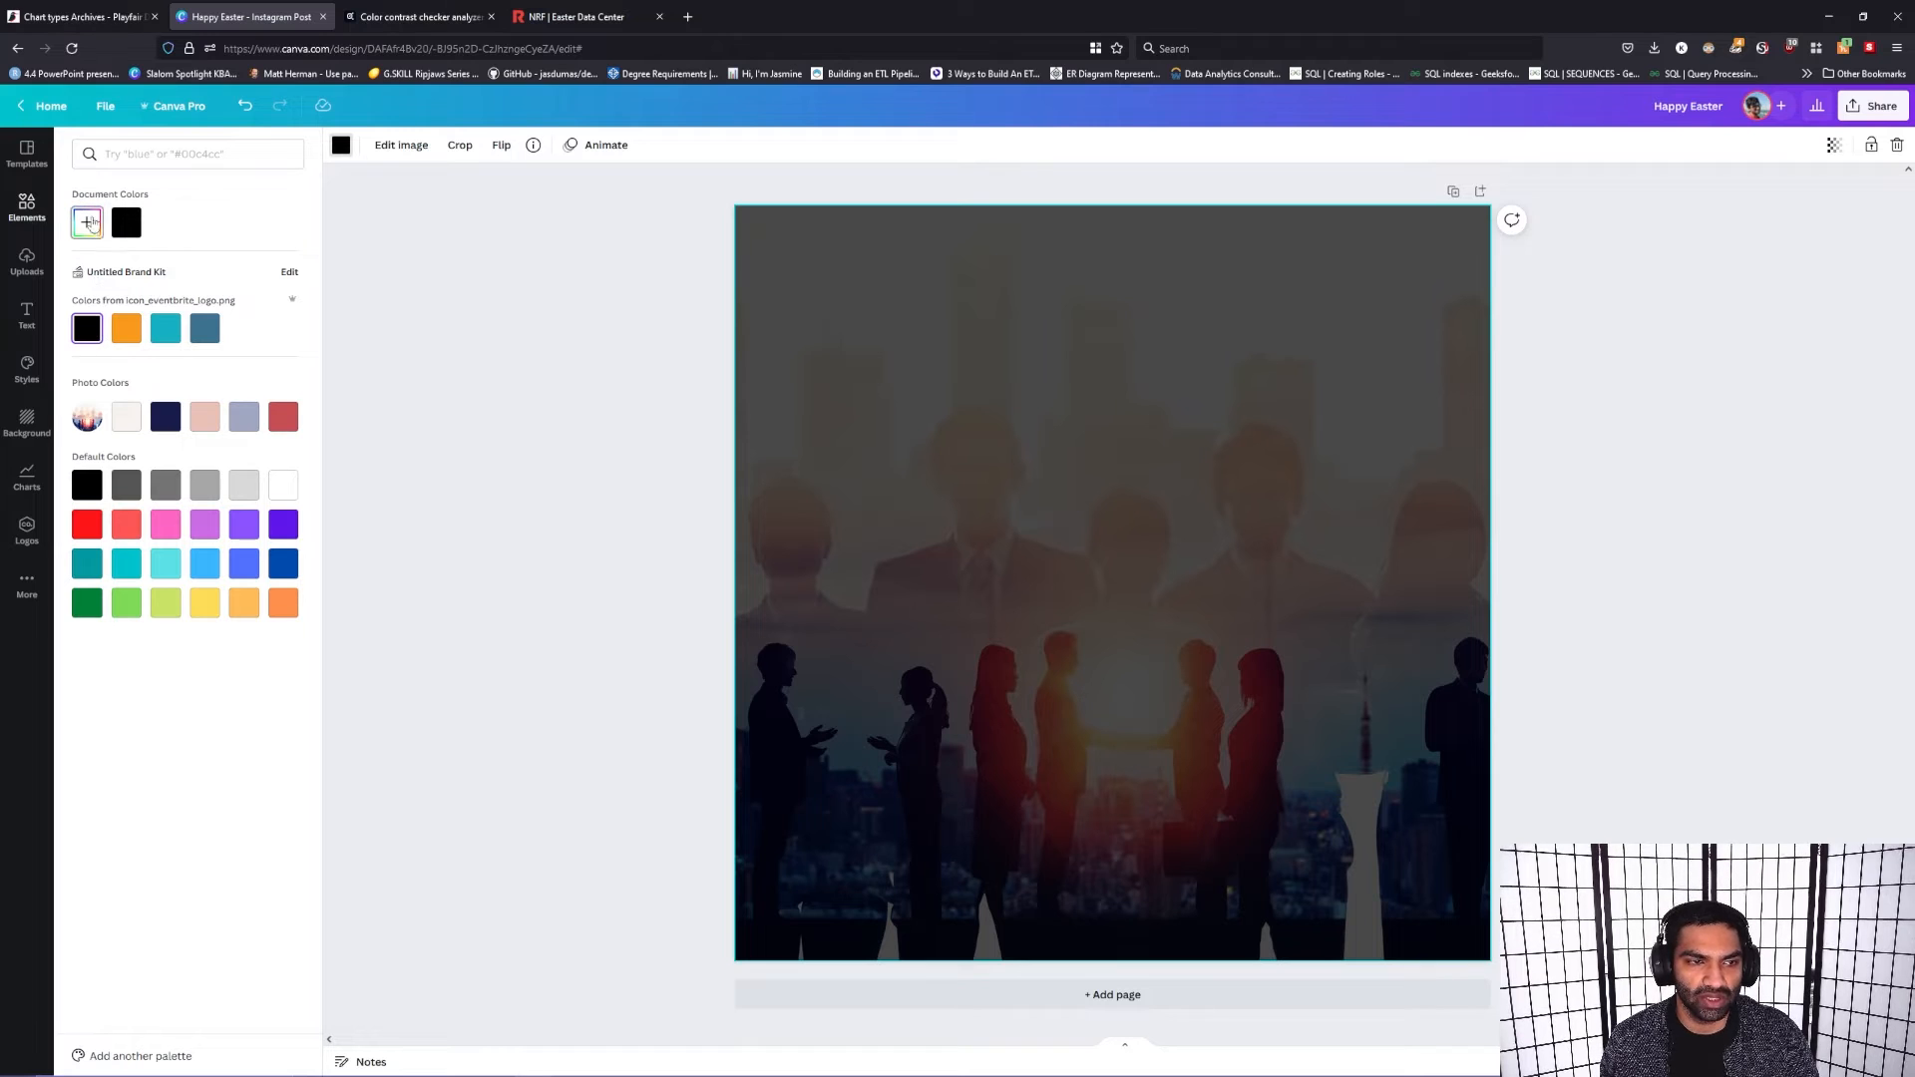
click(91, 222)
drag(86, 335, 54, 300)
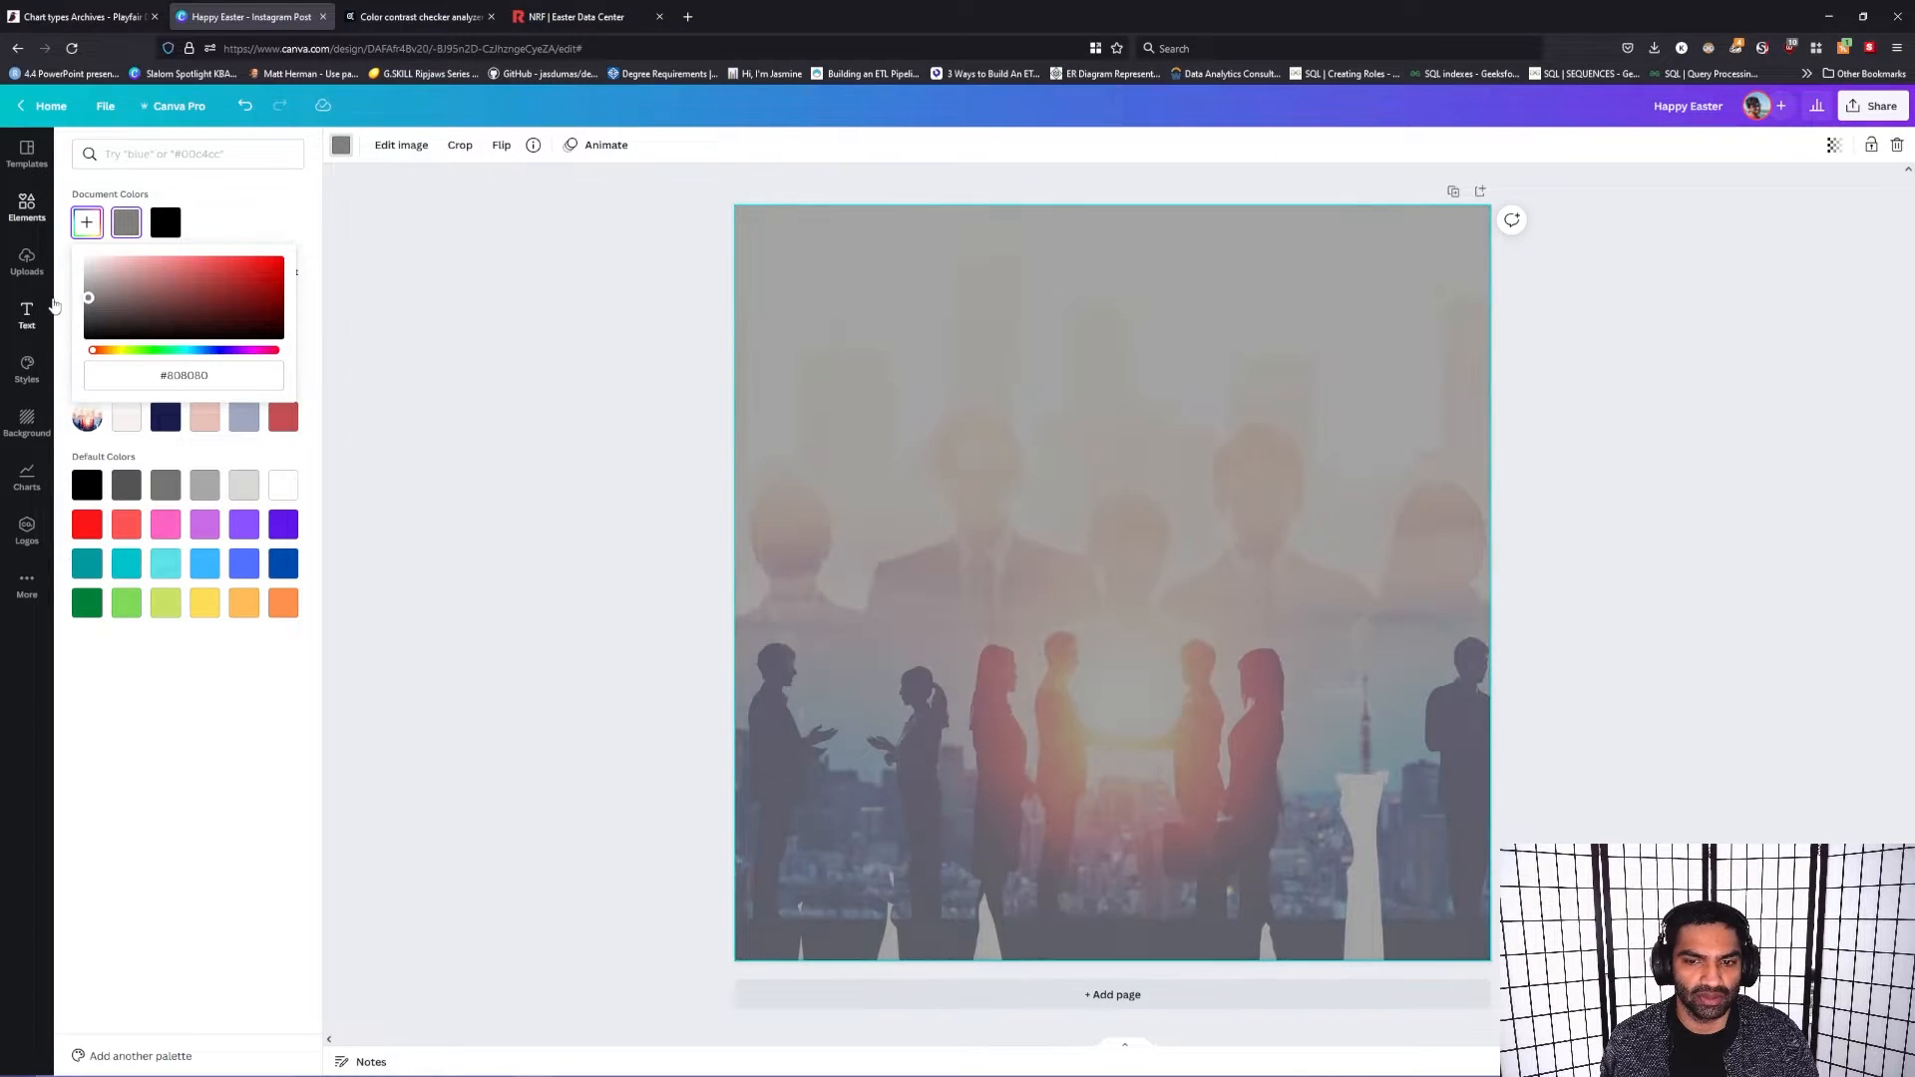
click(637, 448)
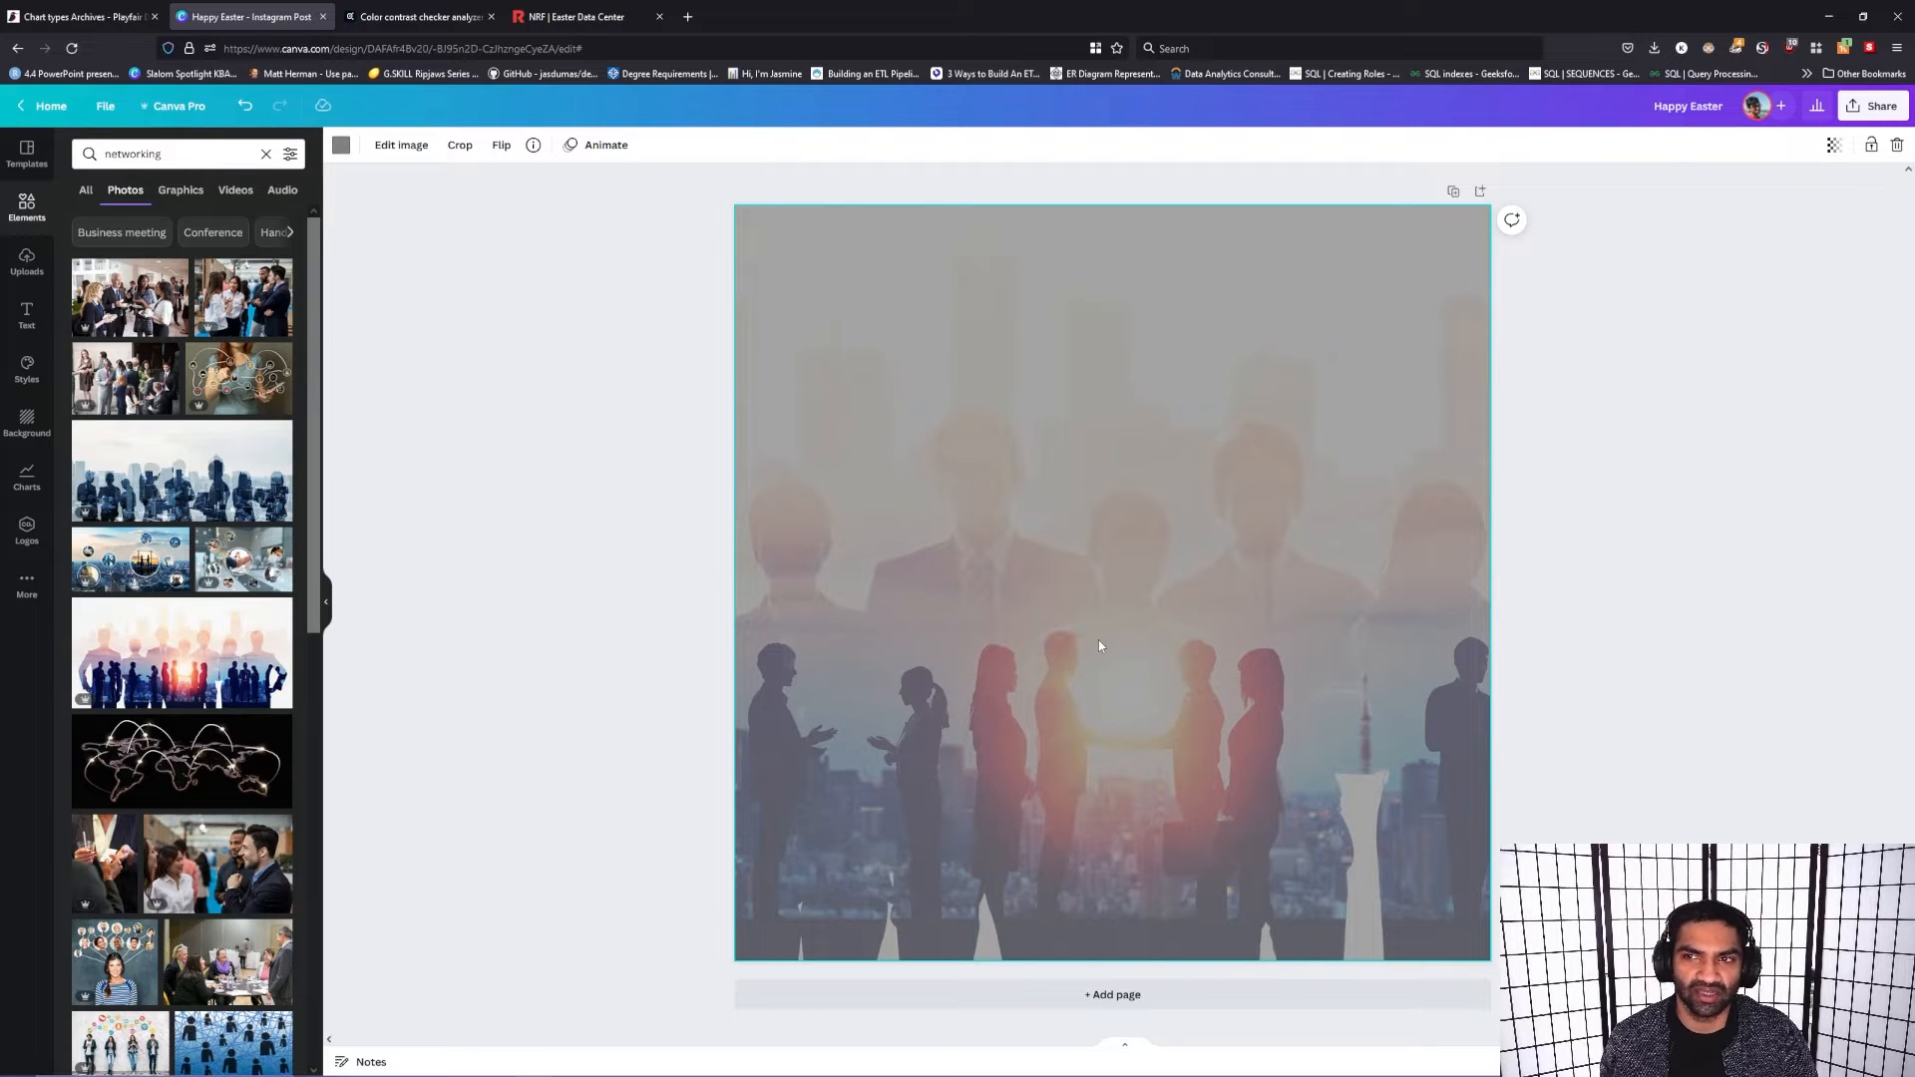
Step: Set the background photo's transparency to 45 and the color behind it to the brand kit's teal
click(1833, 144)
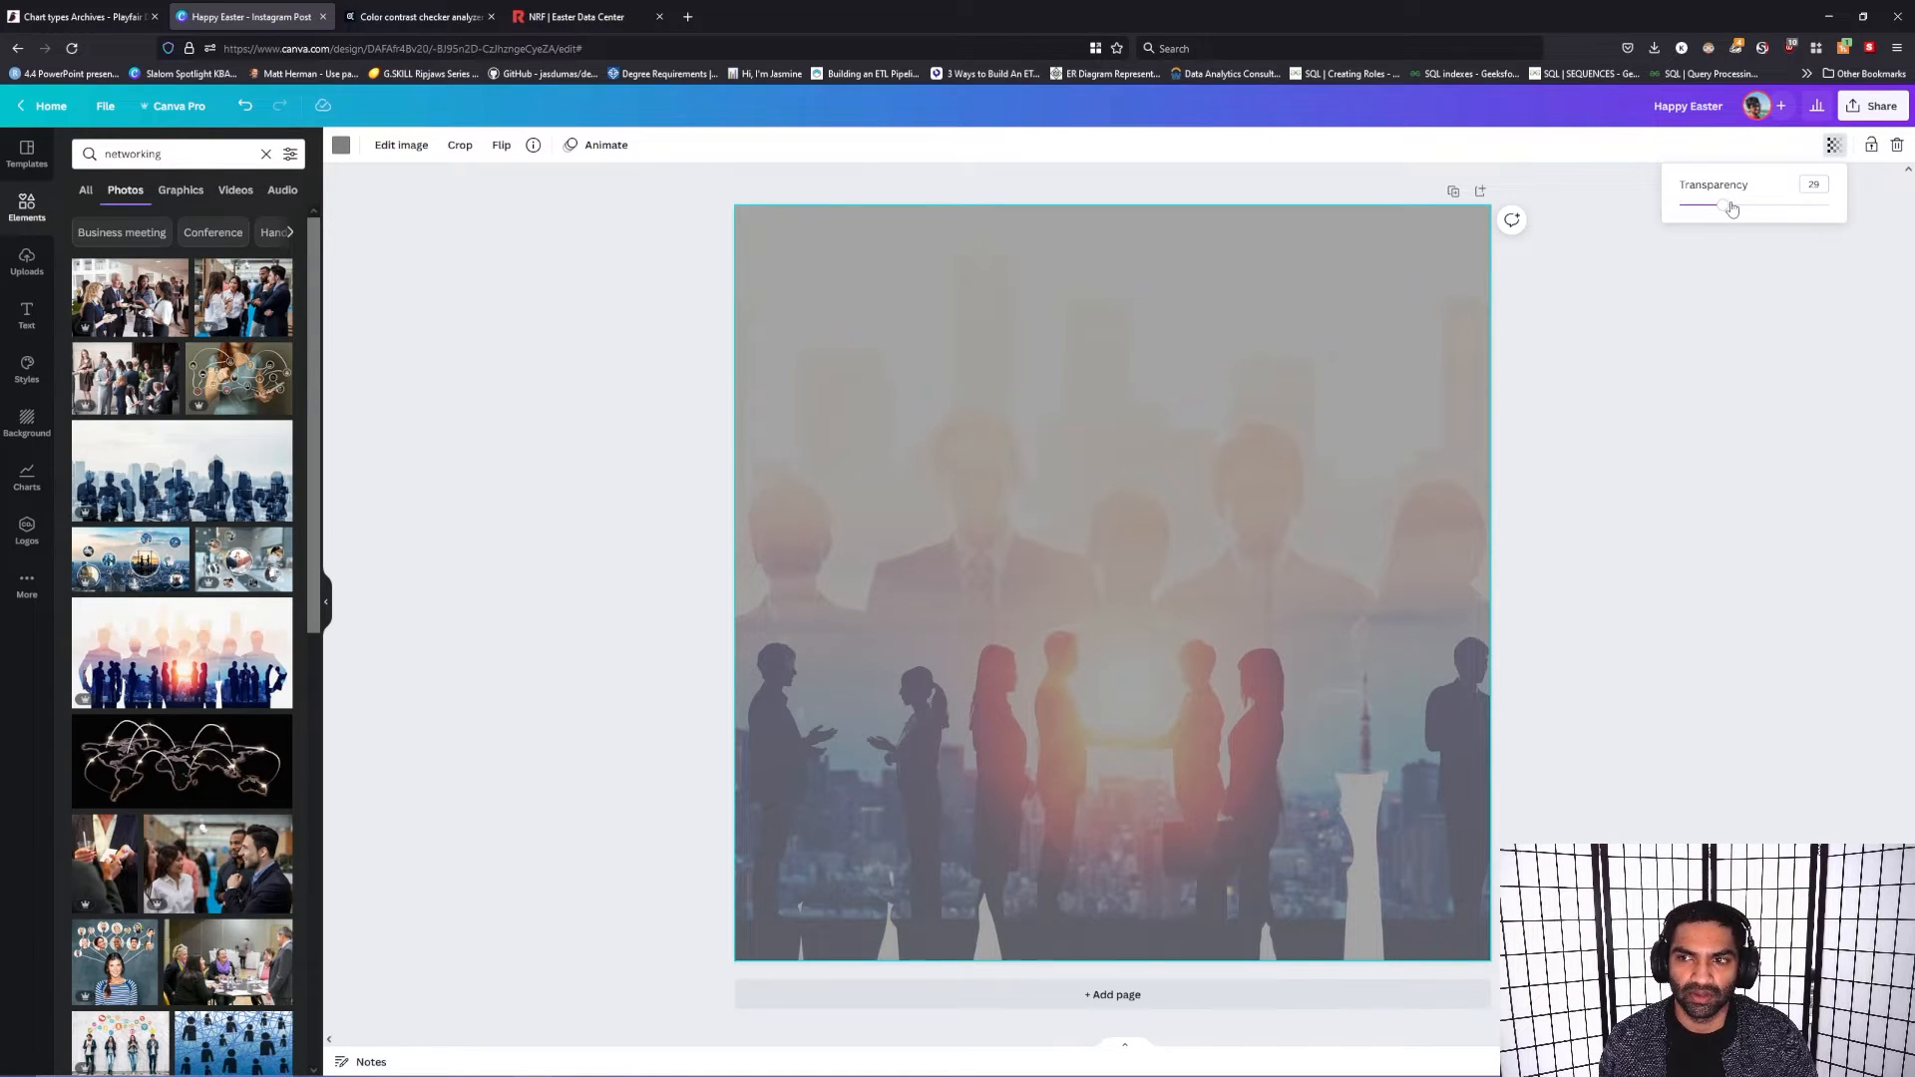
drag(1732, 208, 1749, 244)
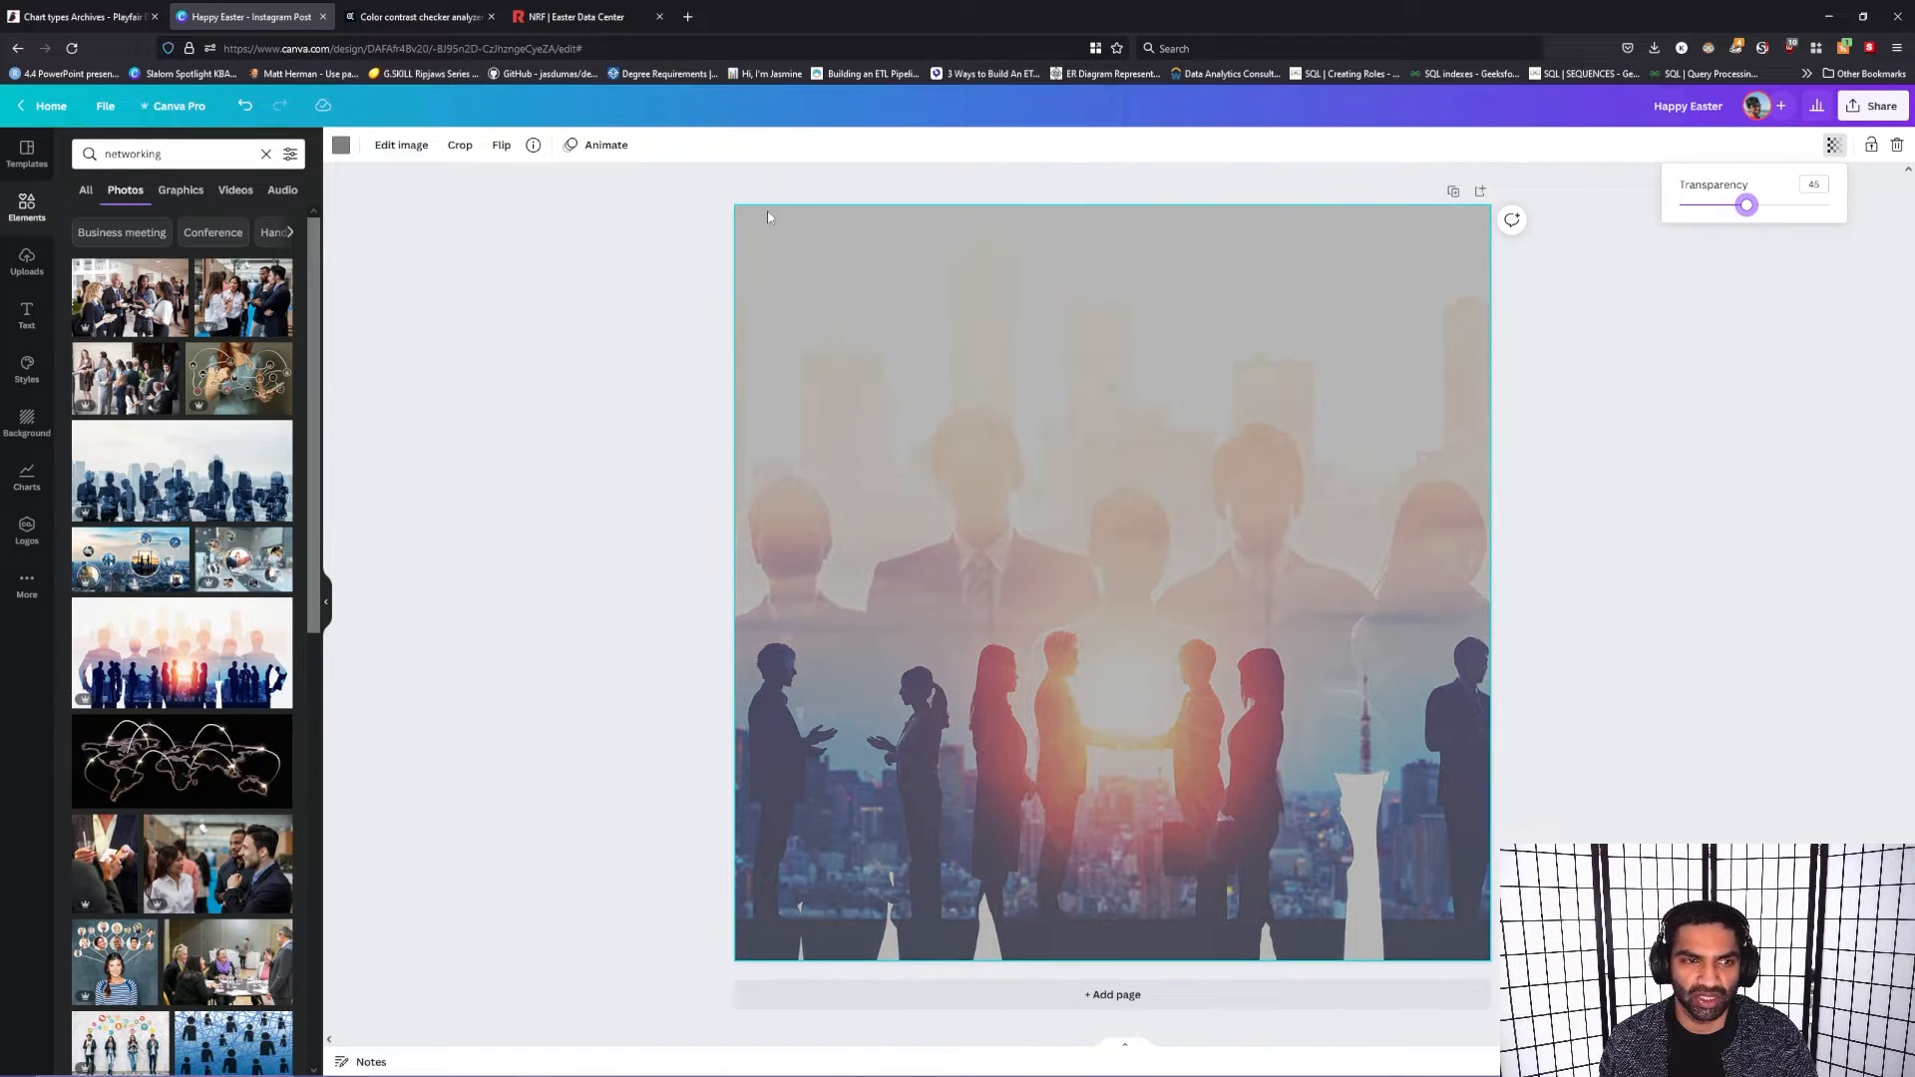
click(341, 144)
click(167, 331)
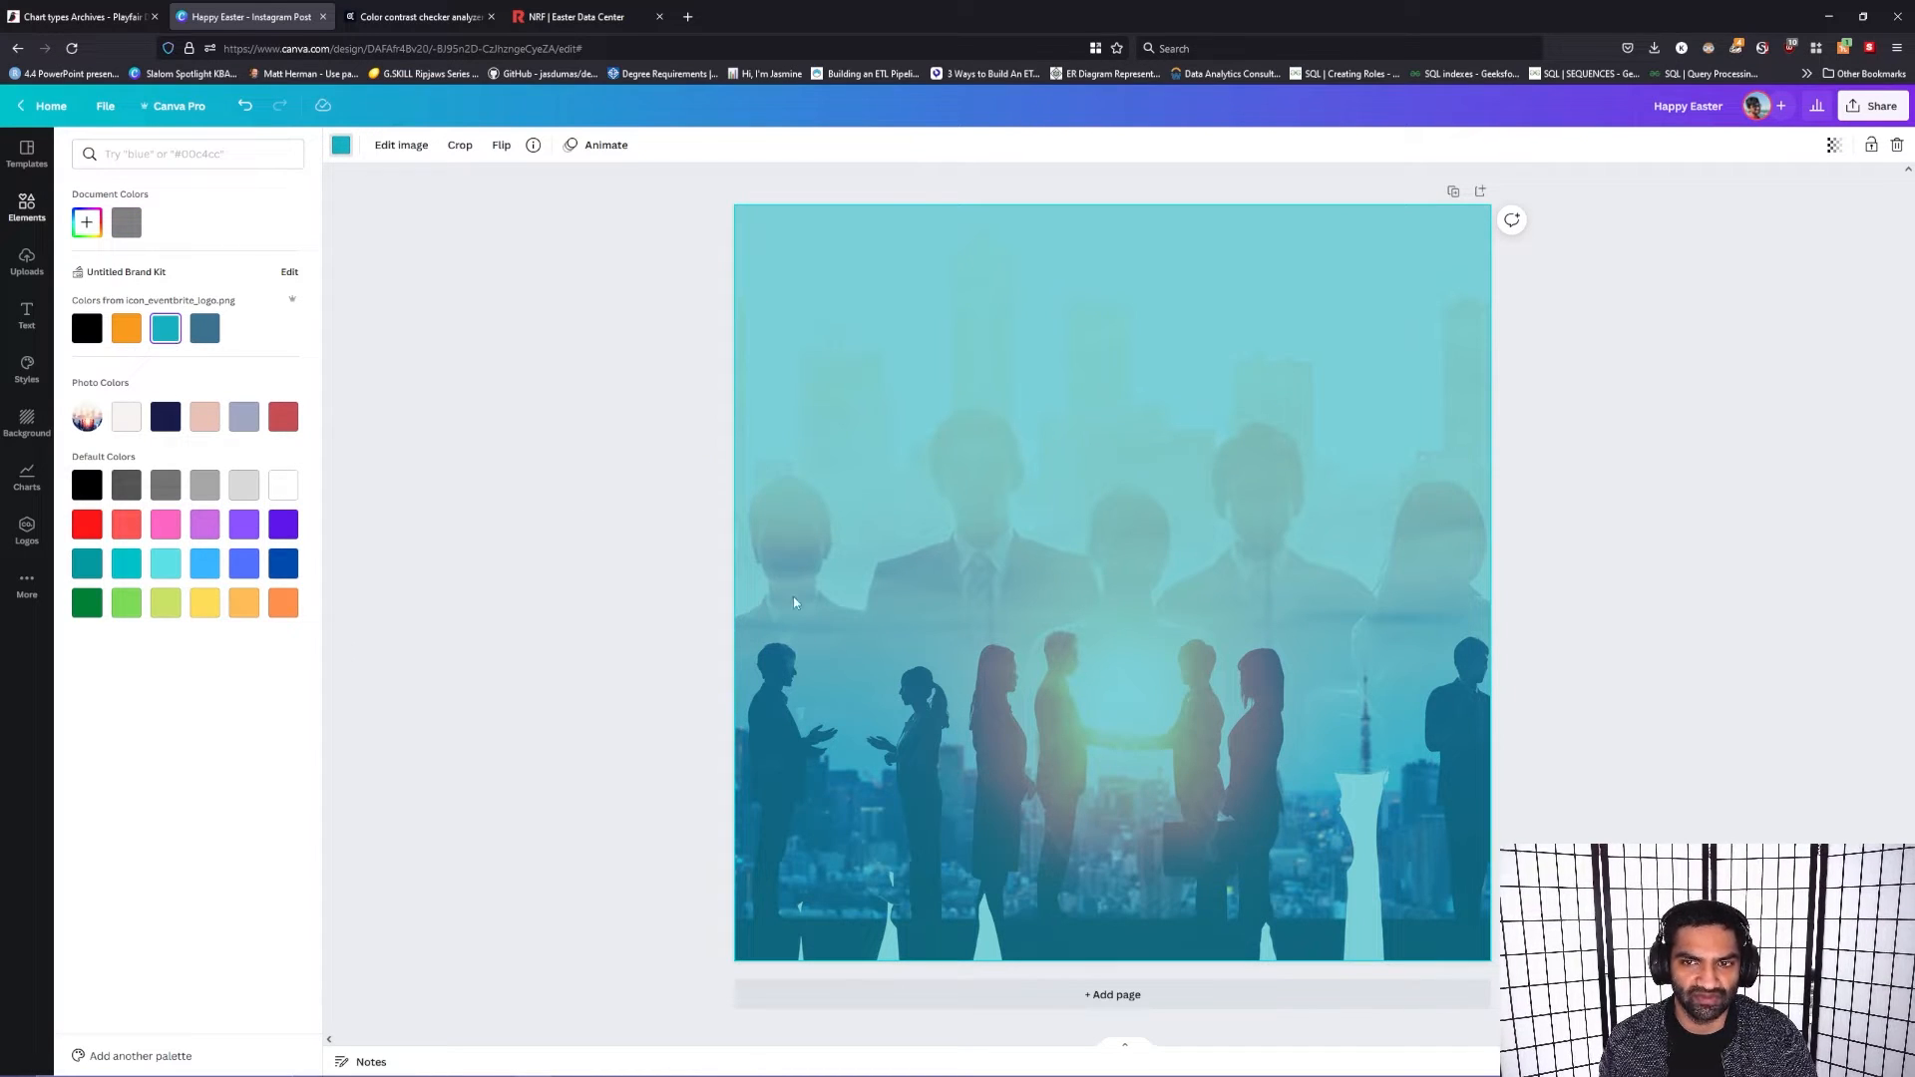
click(1600, 360)
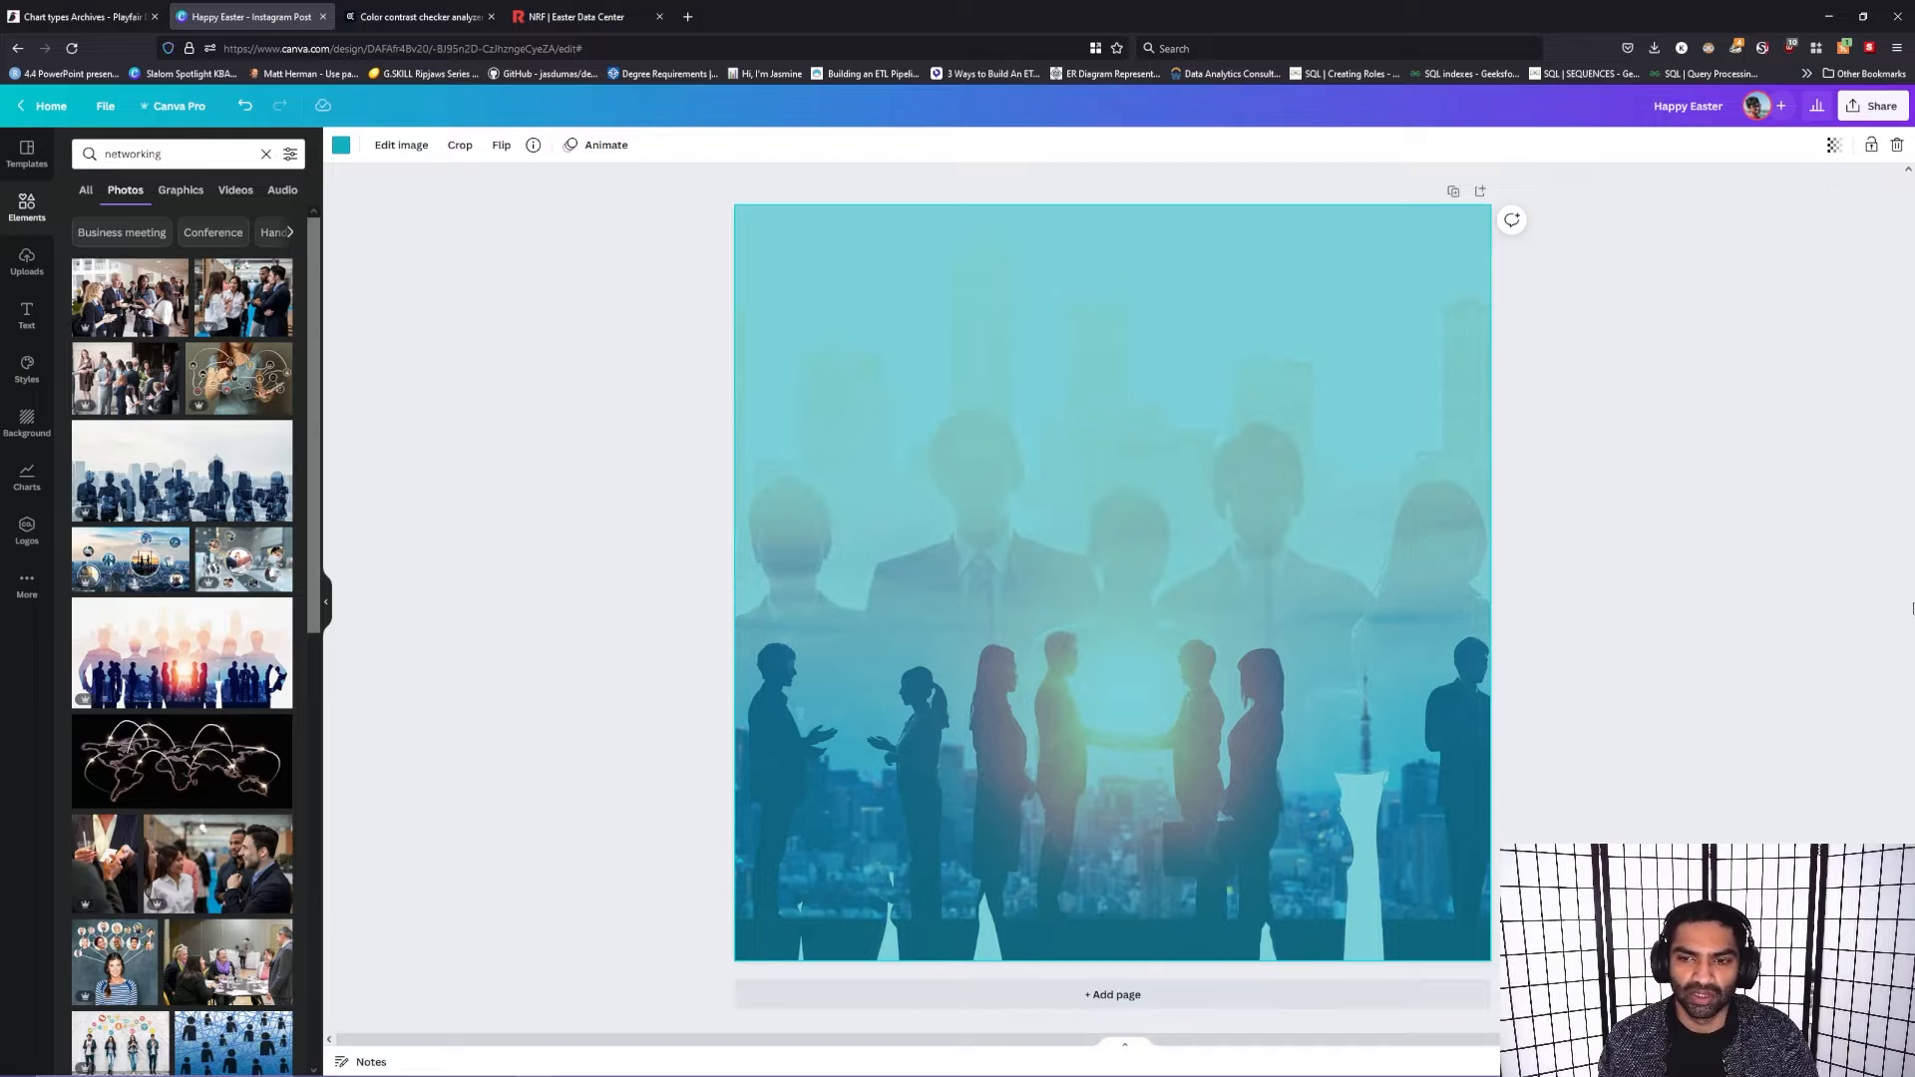
click(1694, 680)
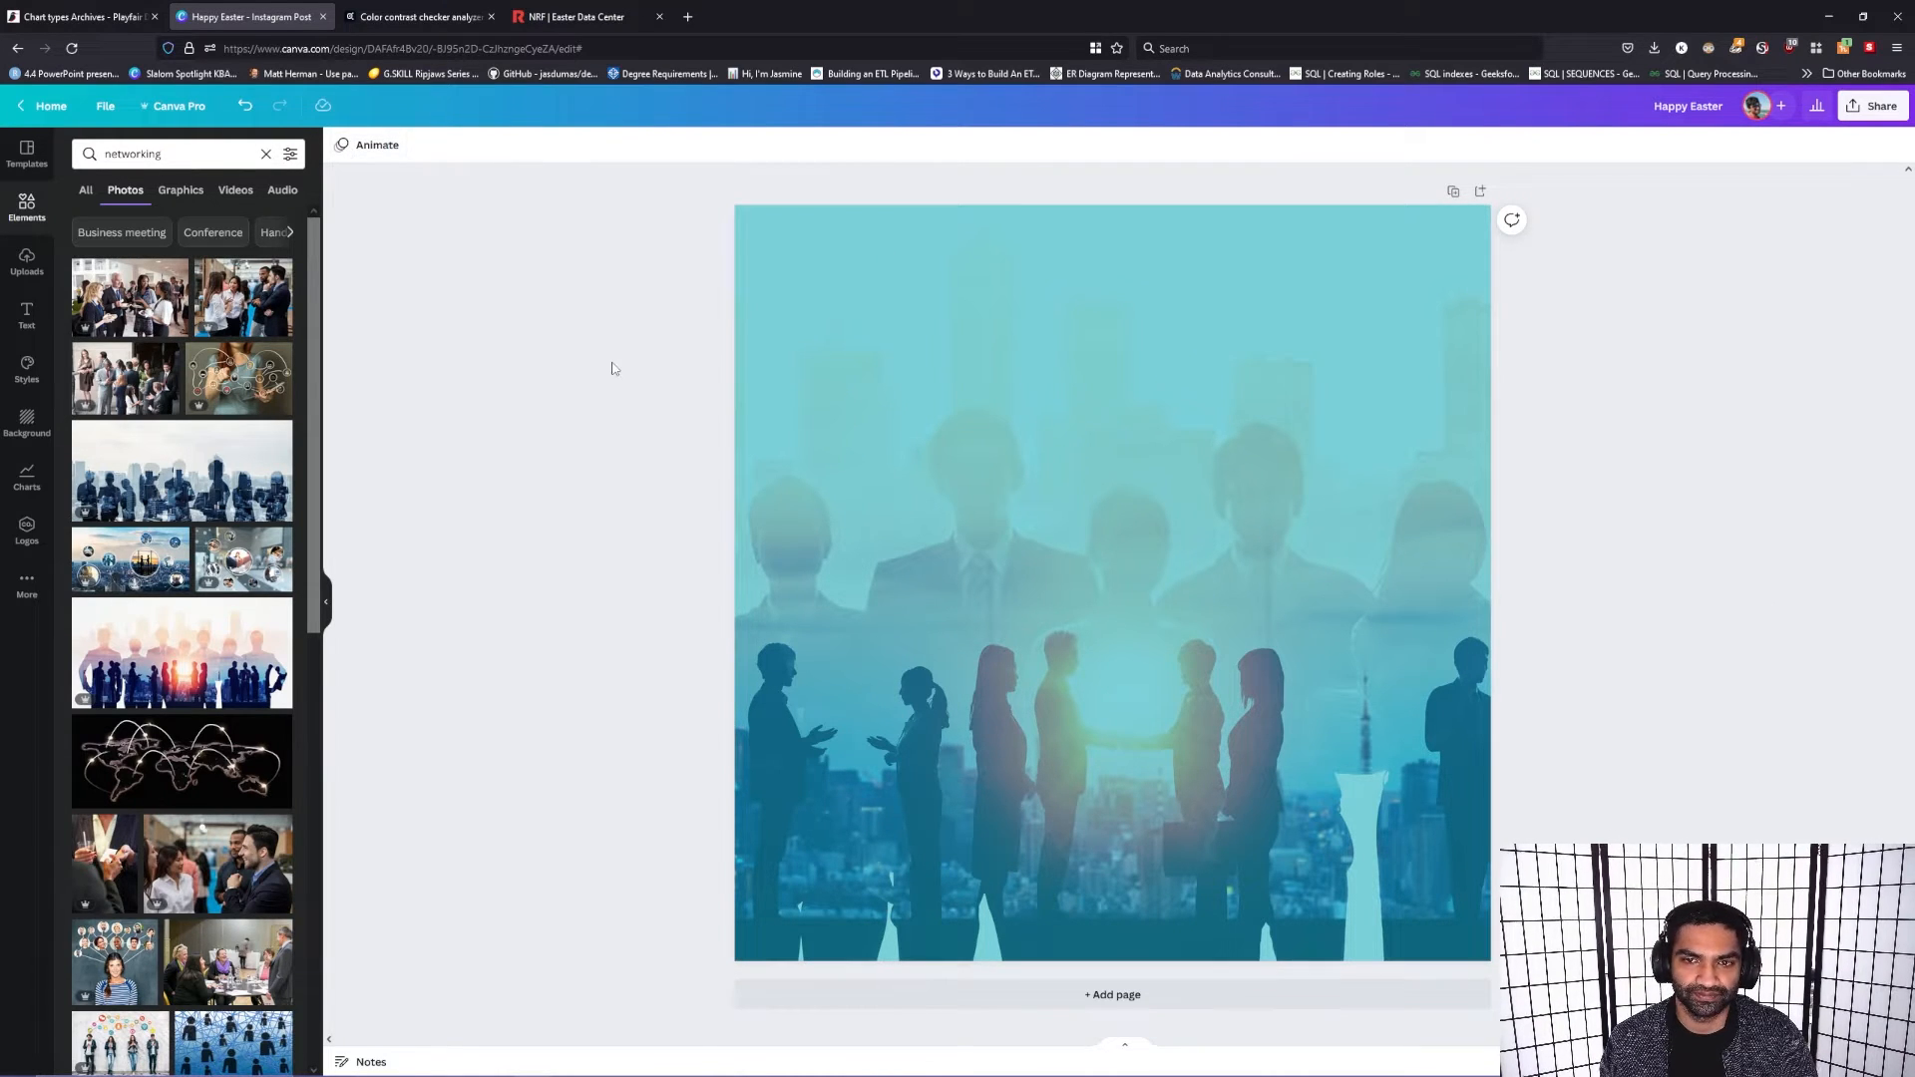
Step: Brighten the color behind the background photo to the custom cyan #1FD5E8 and deselect the background
click(969, 391)
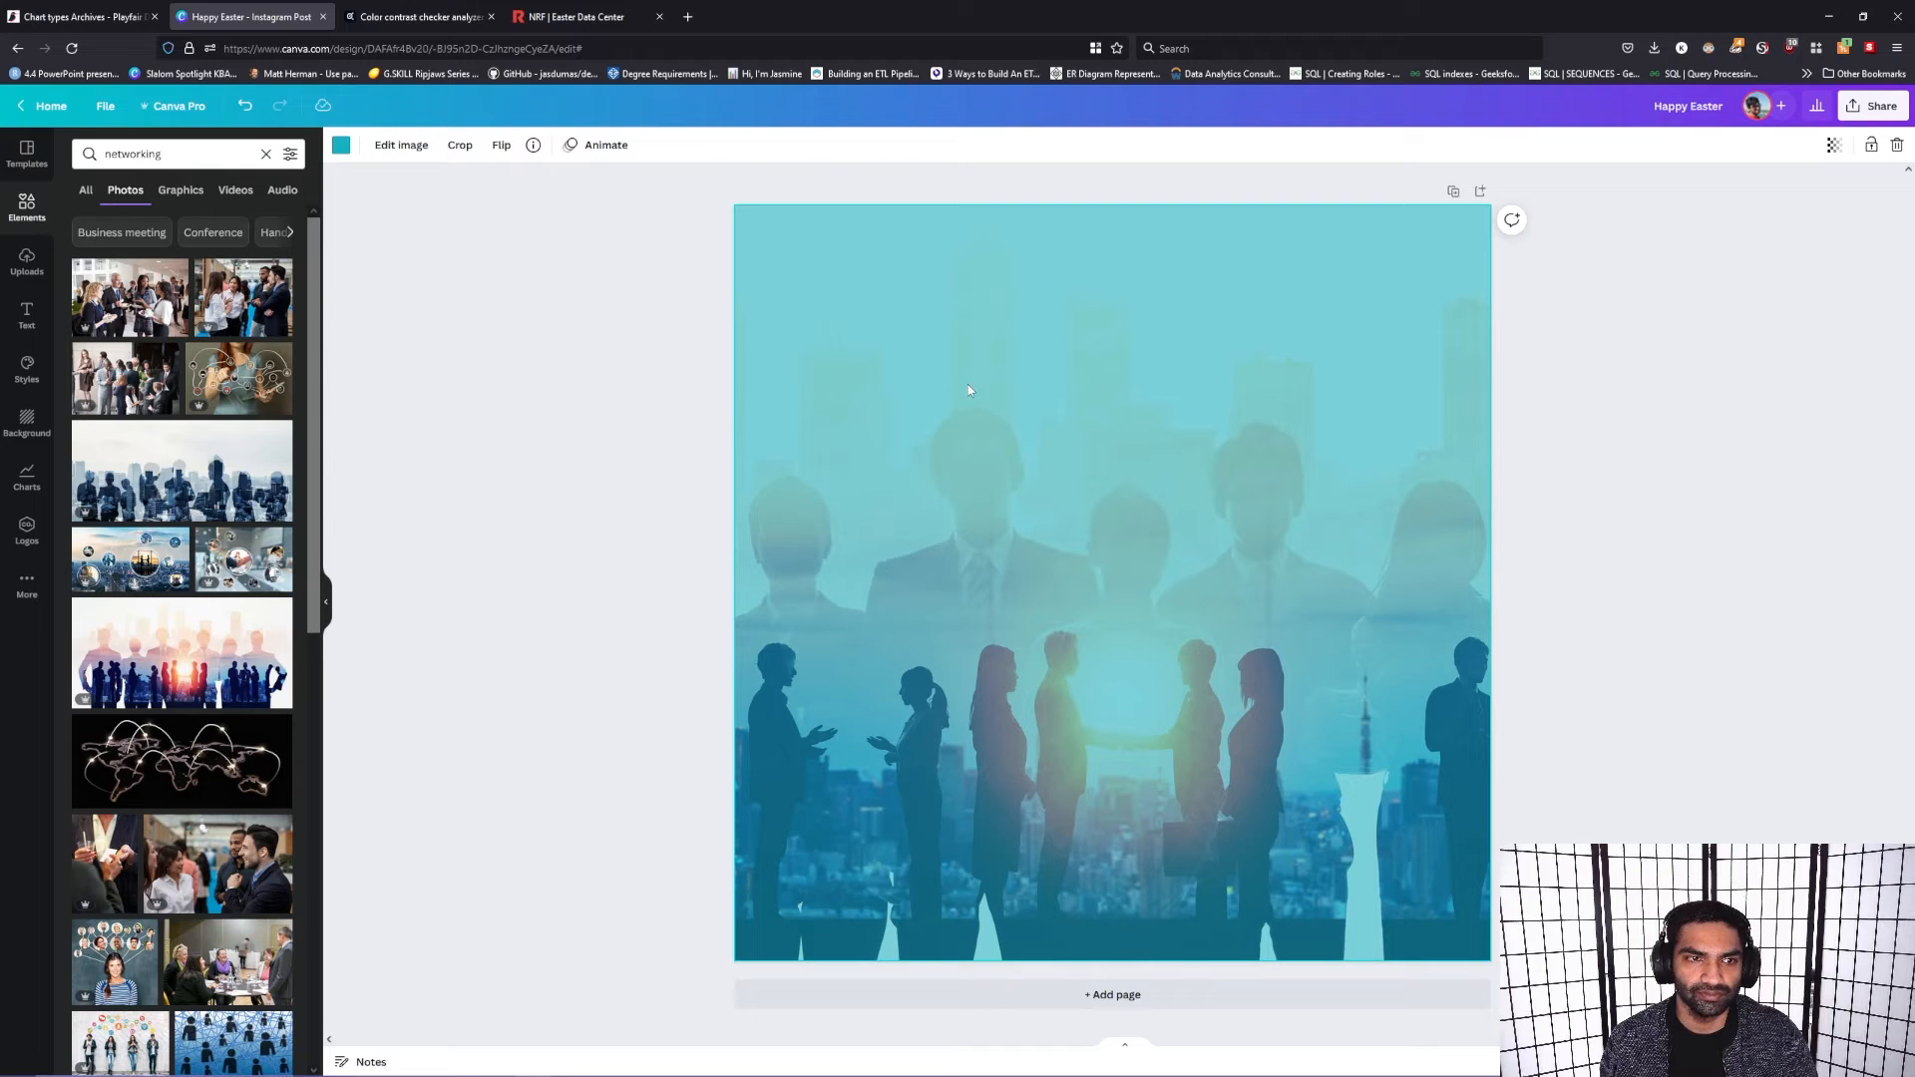
click(342, 149)
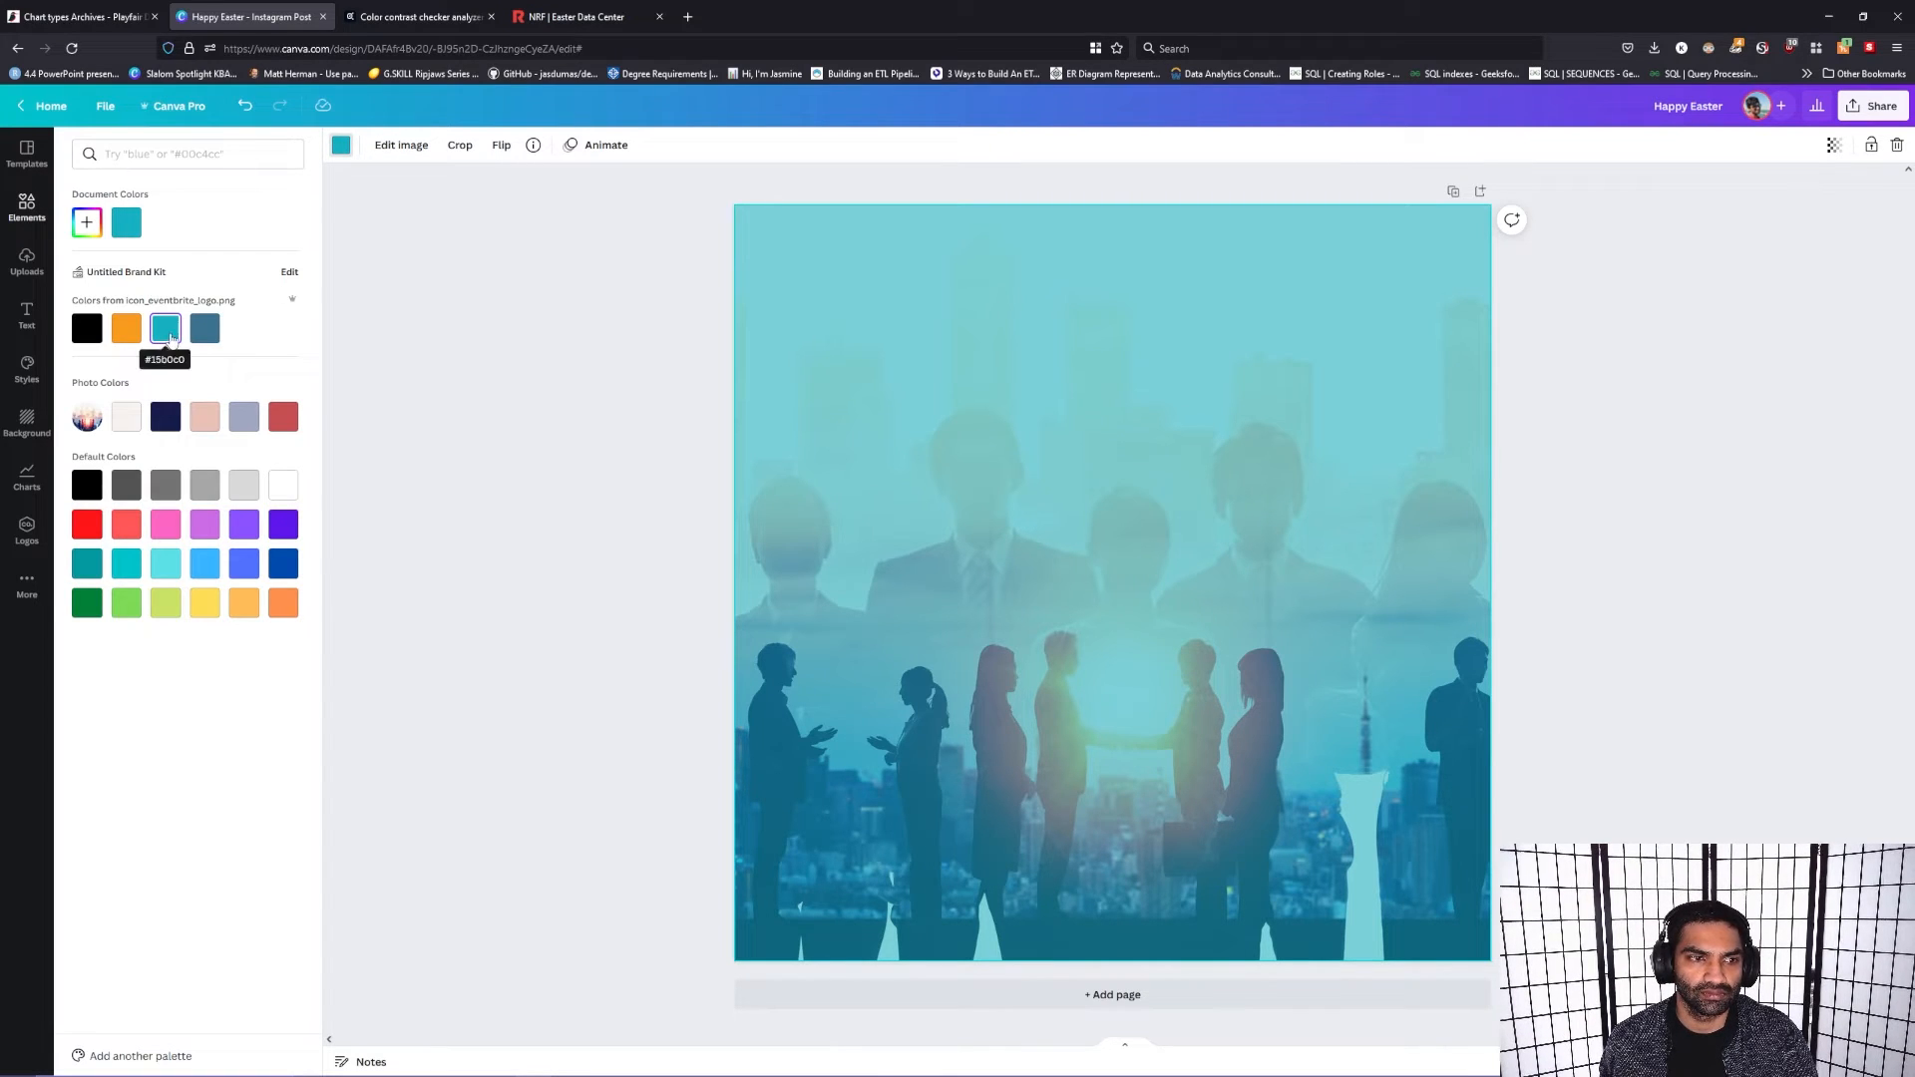
click(87, 221)
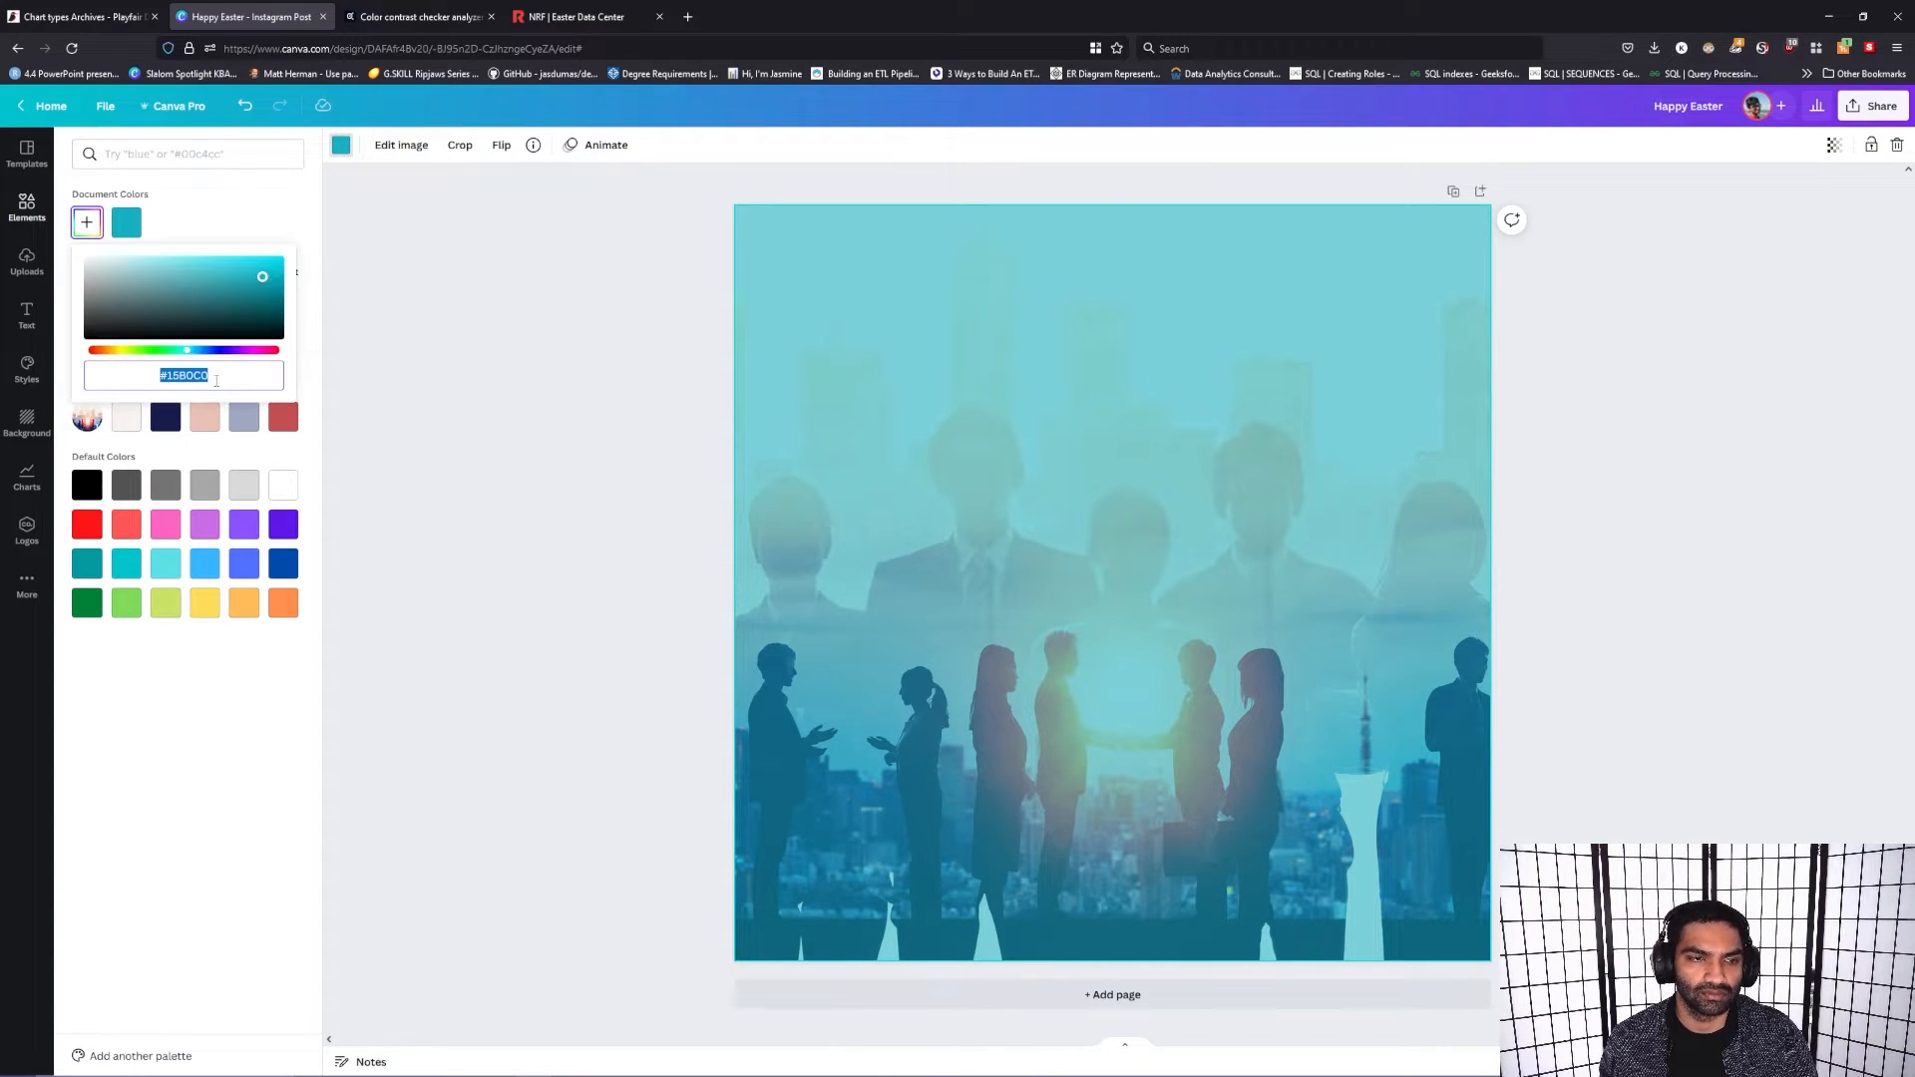
click(258, 279)
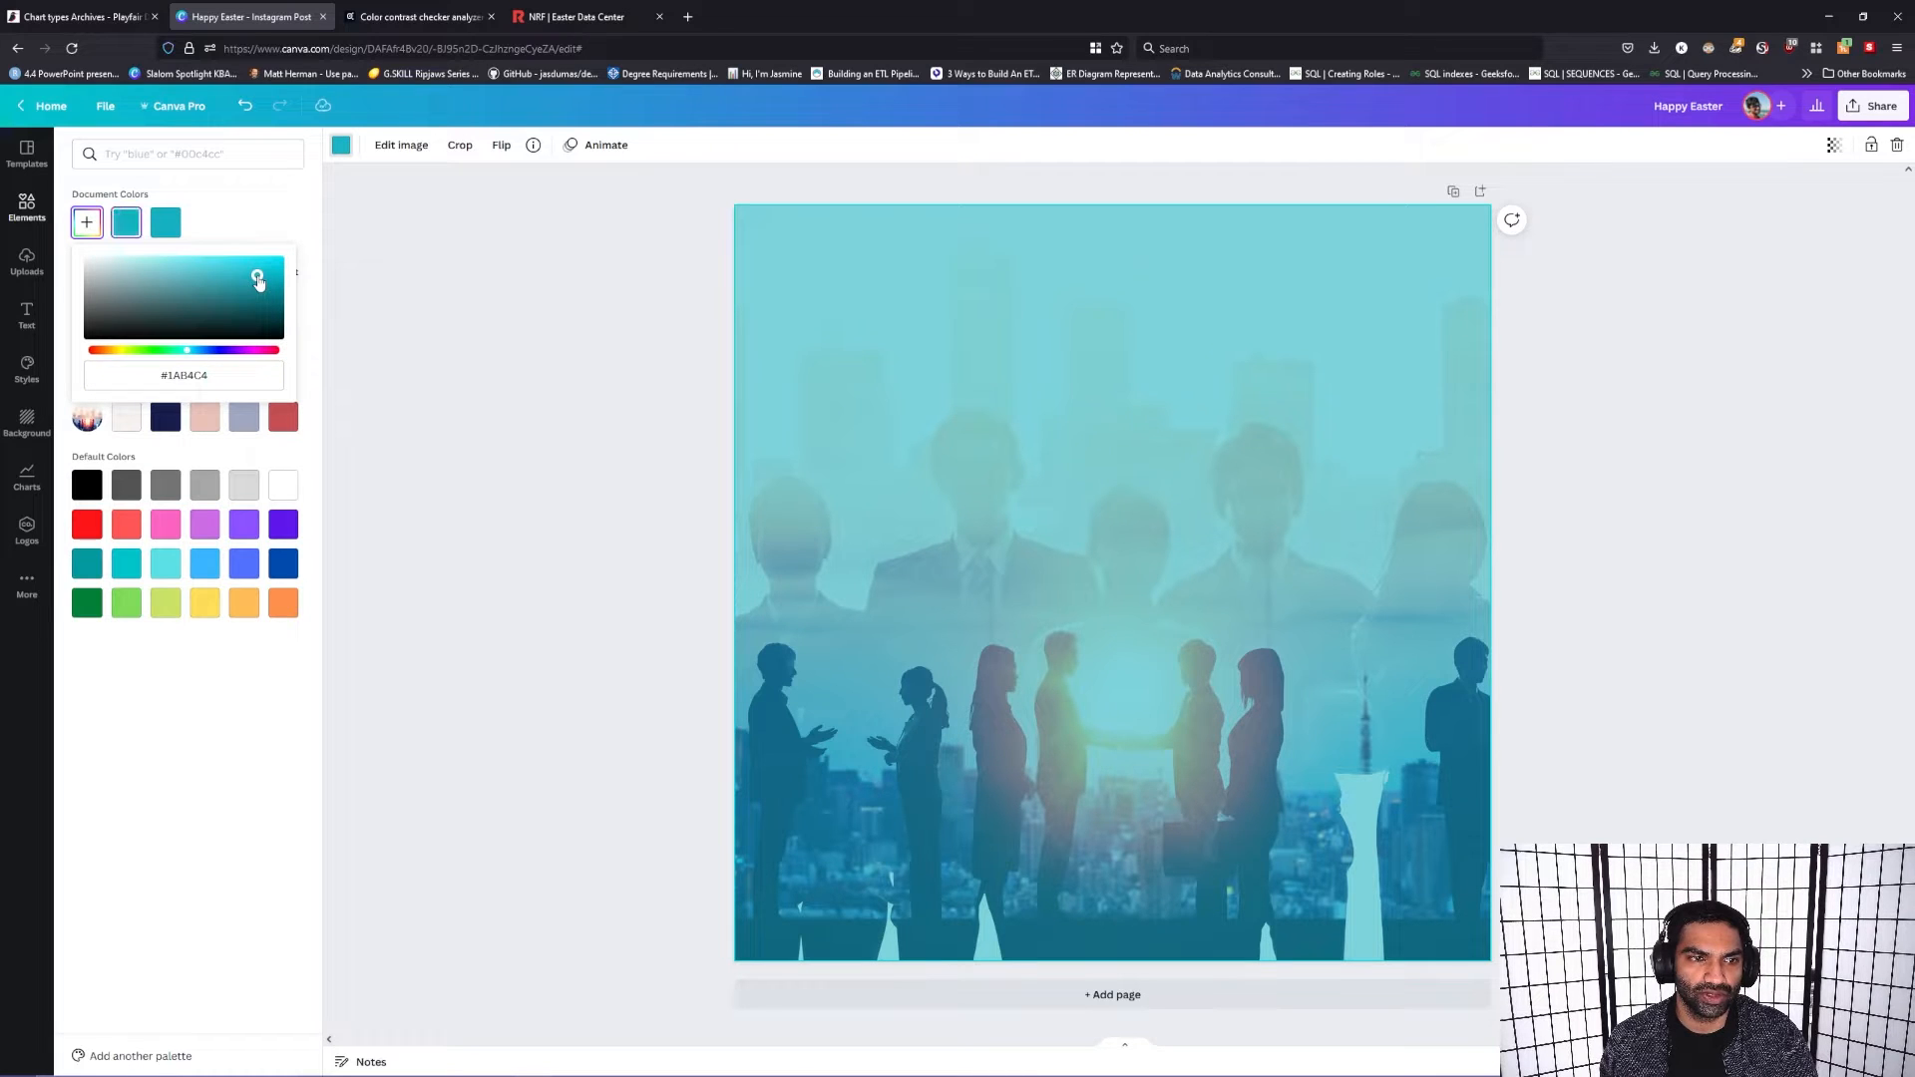
drag(257, 280, 257, 269)
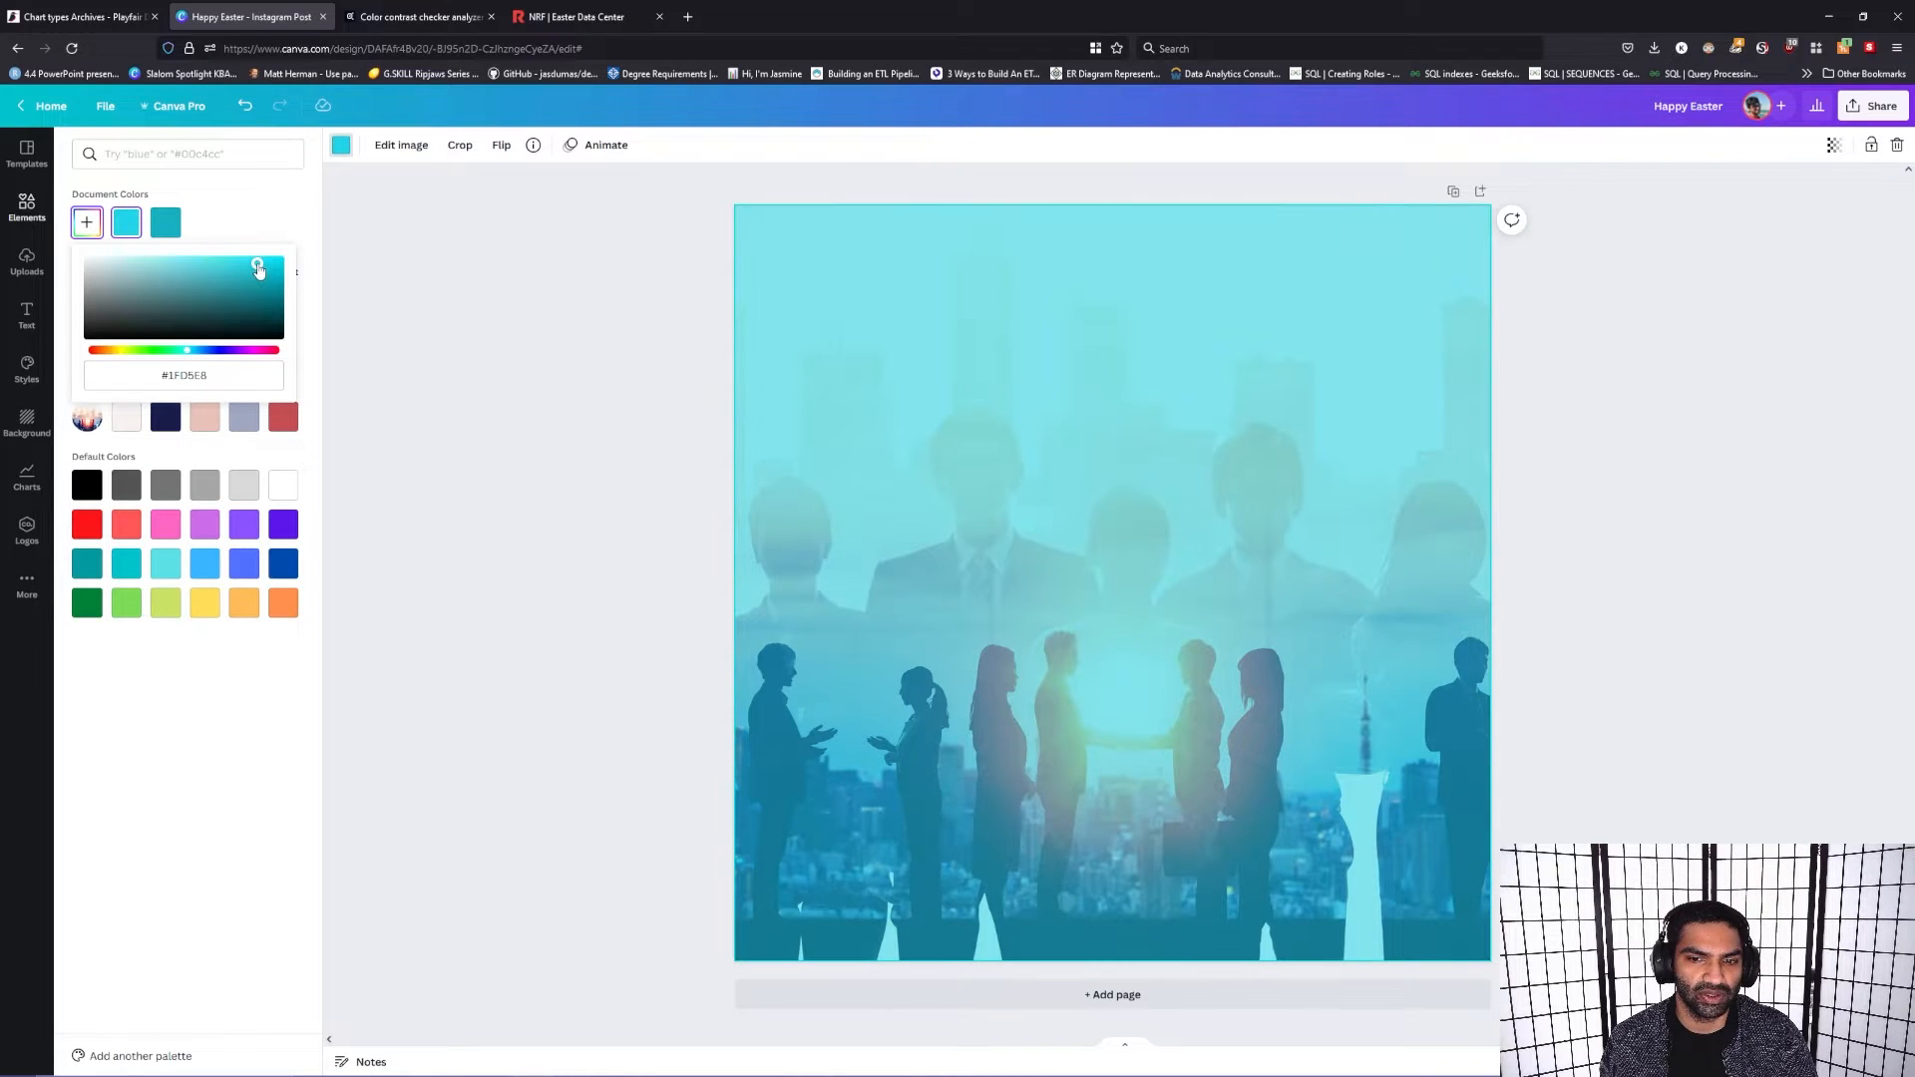
click(636, 383)
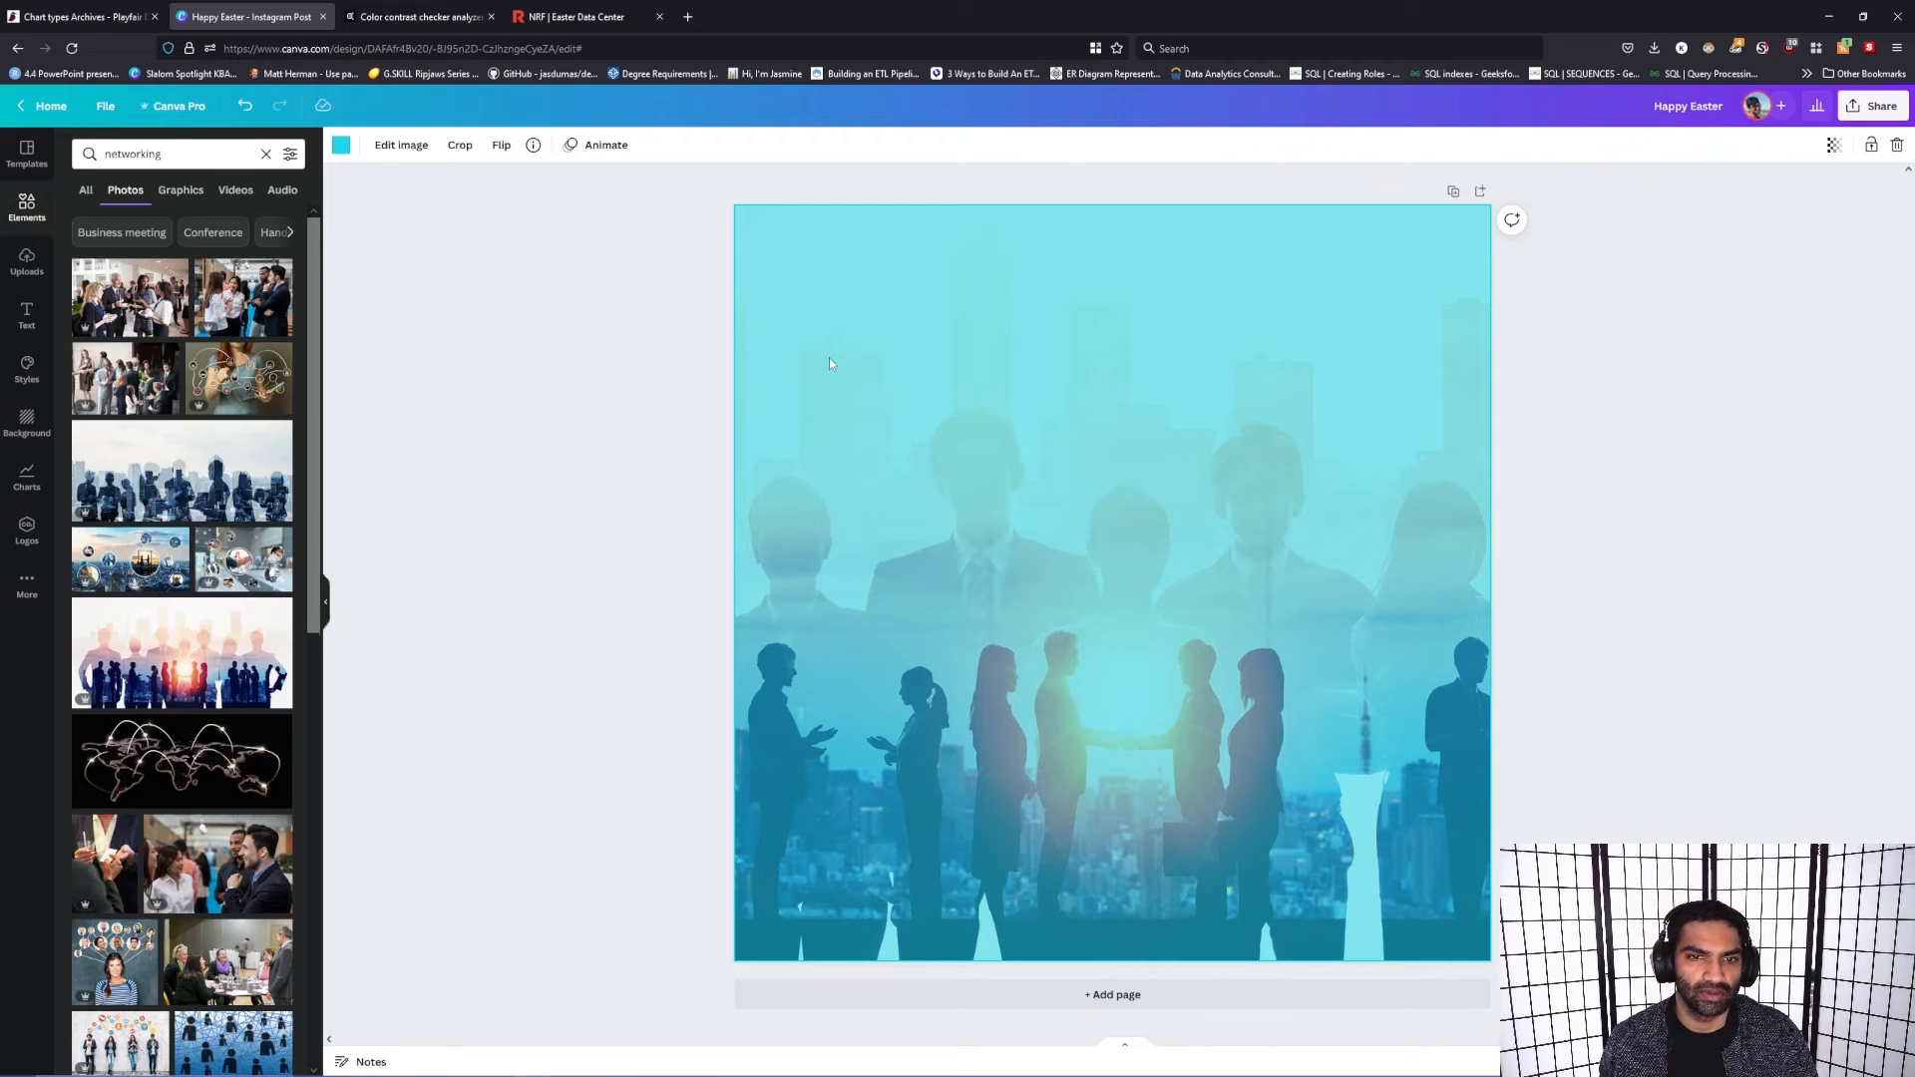
click(1574, 590)
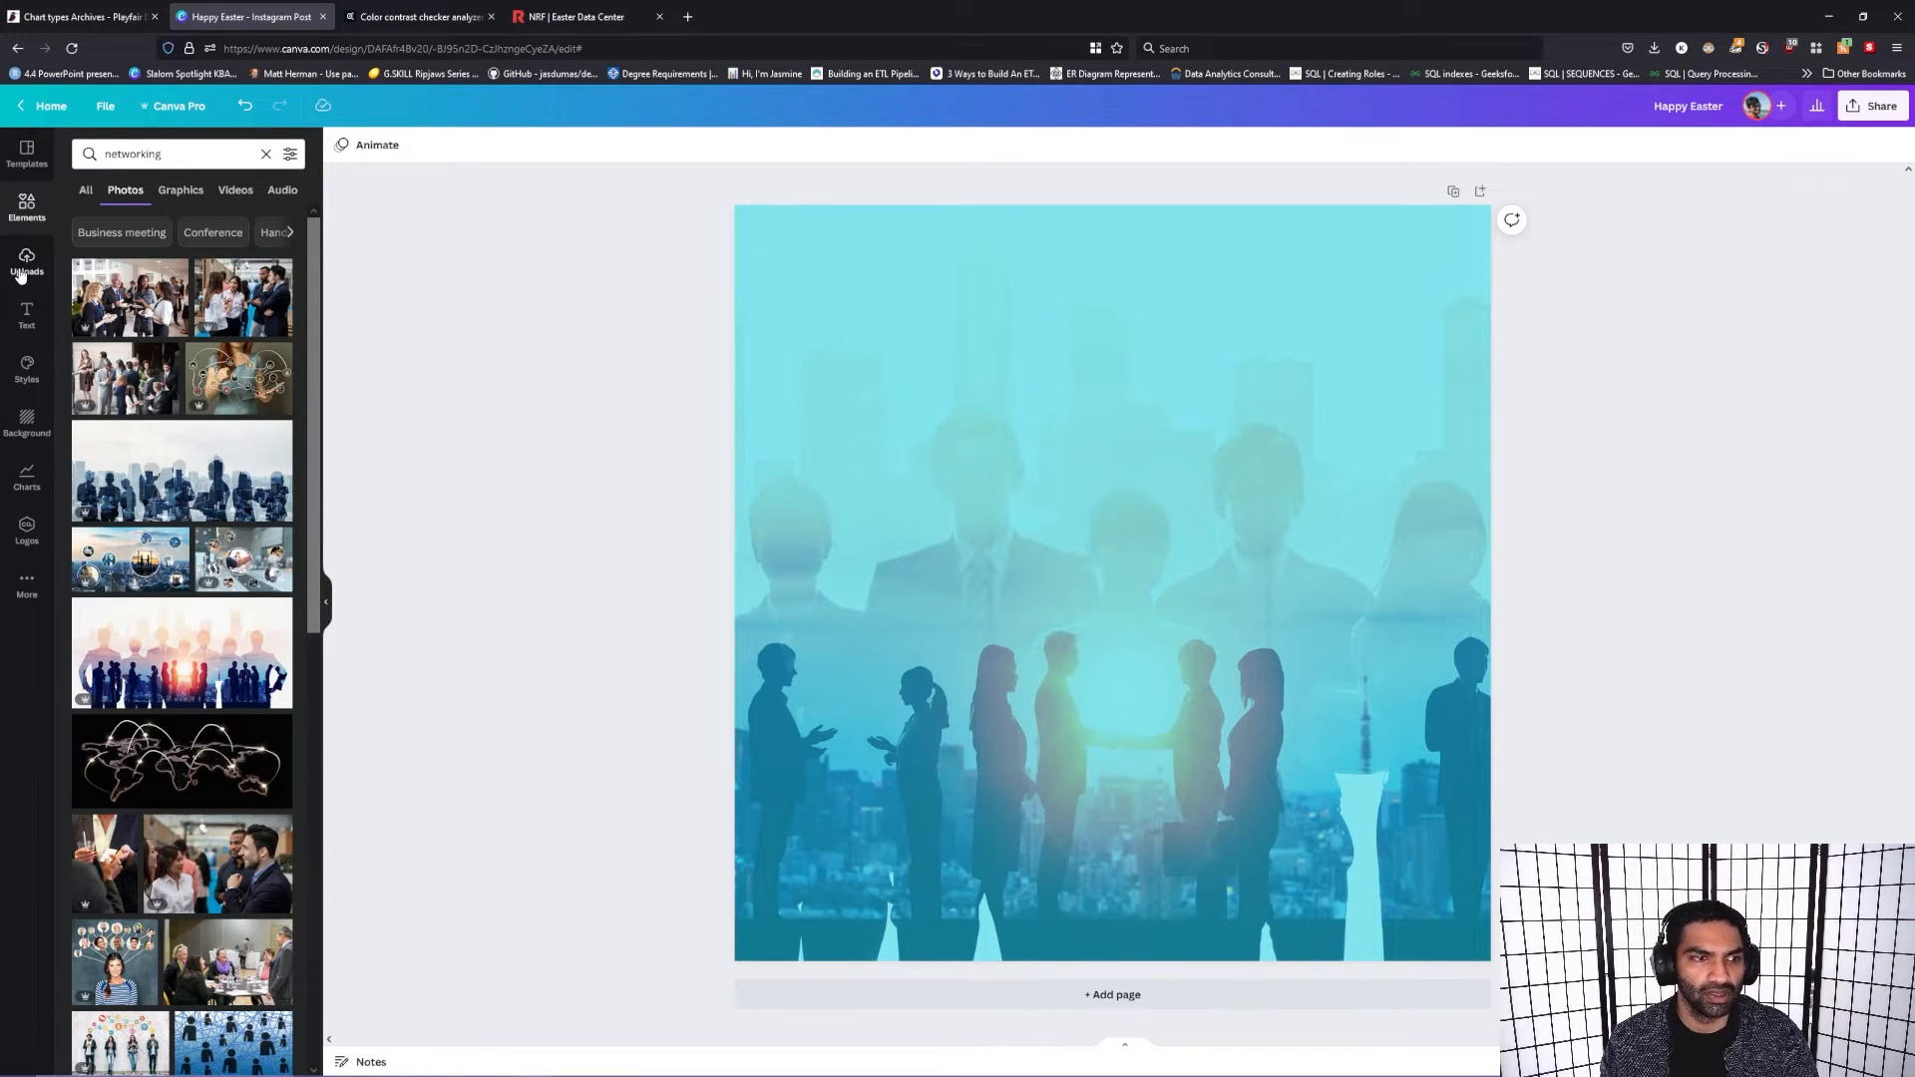
Step: Place the Kellstadt Business Analytics Organization logo from the brand kit in the page's upper-left corner, scaled to about half the page width
click(27, 316)
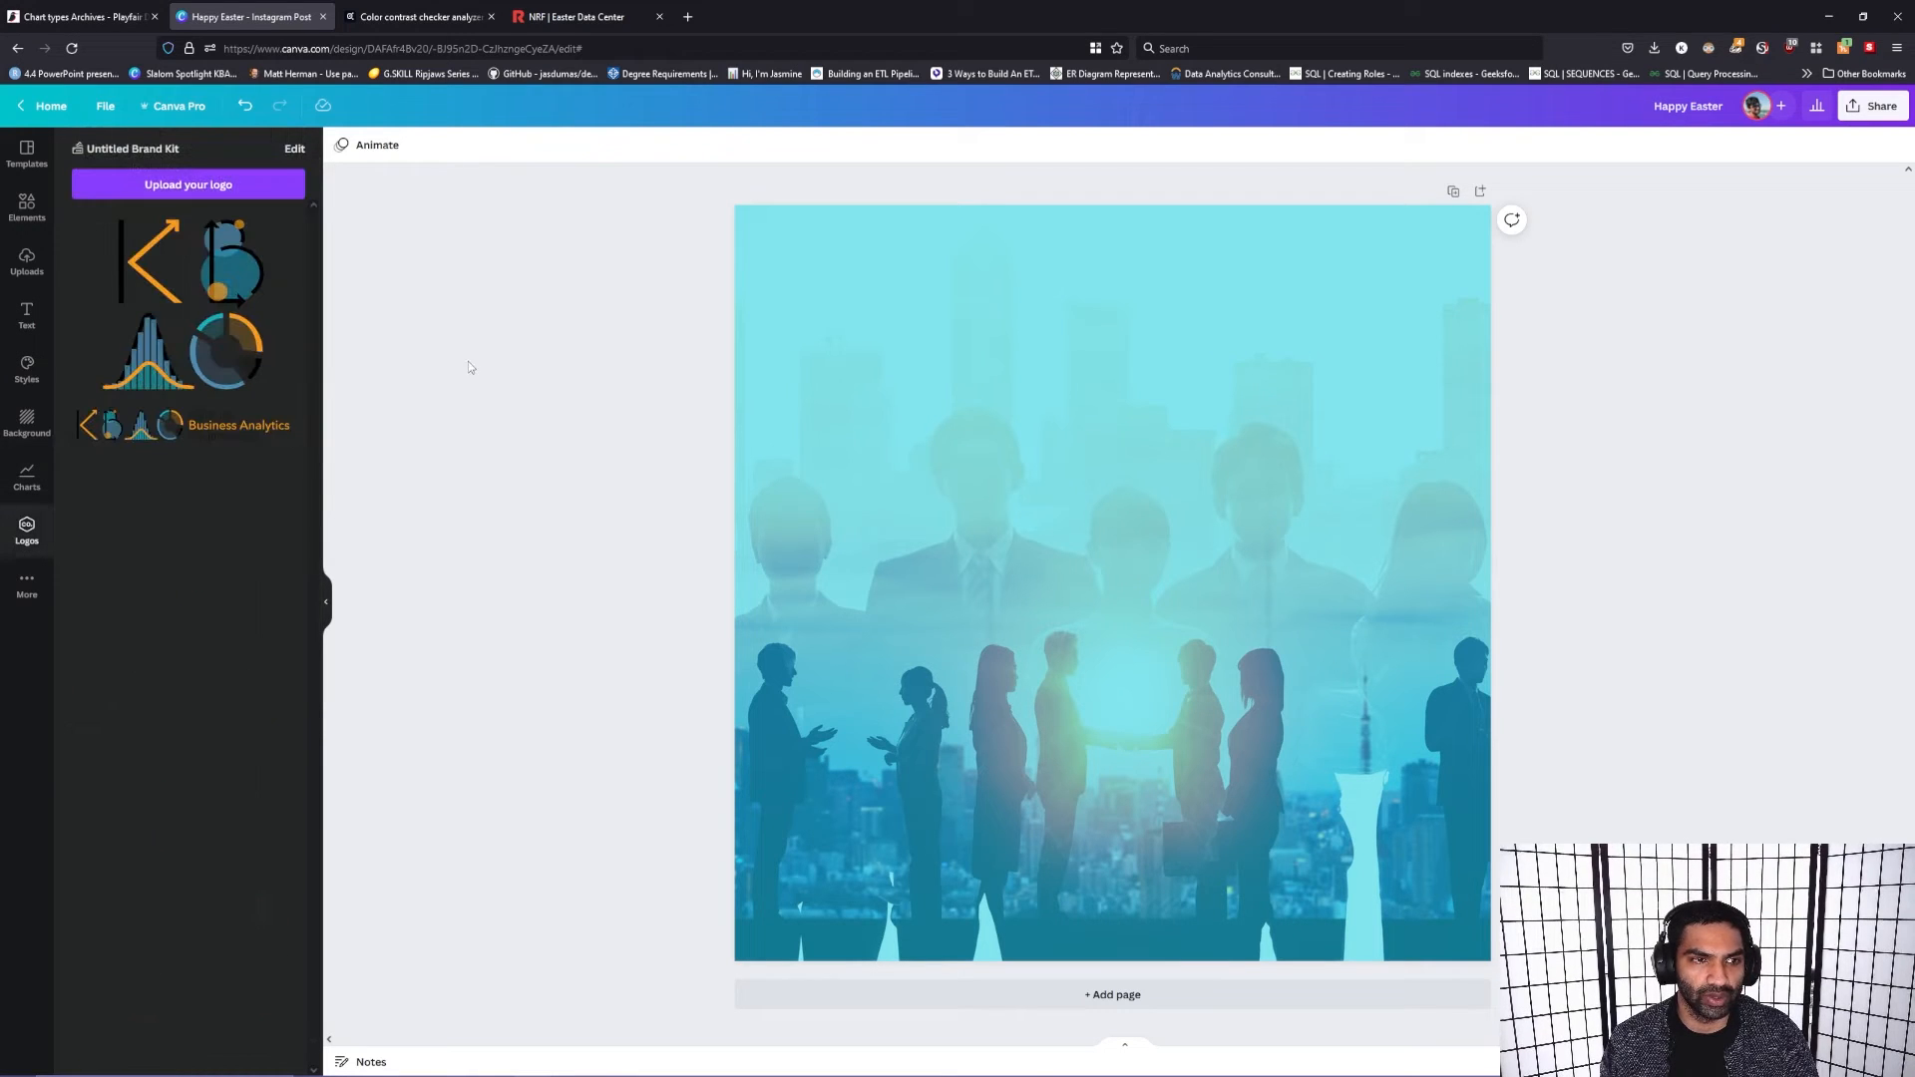
drag(206, 427, 1032, 302)
drag(1333, 332, 1182, 304)
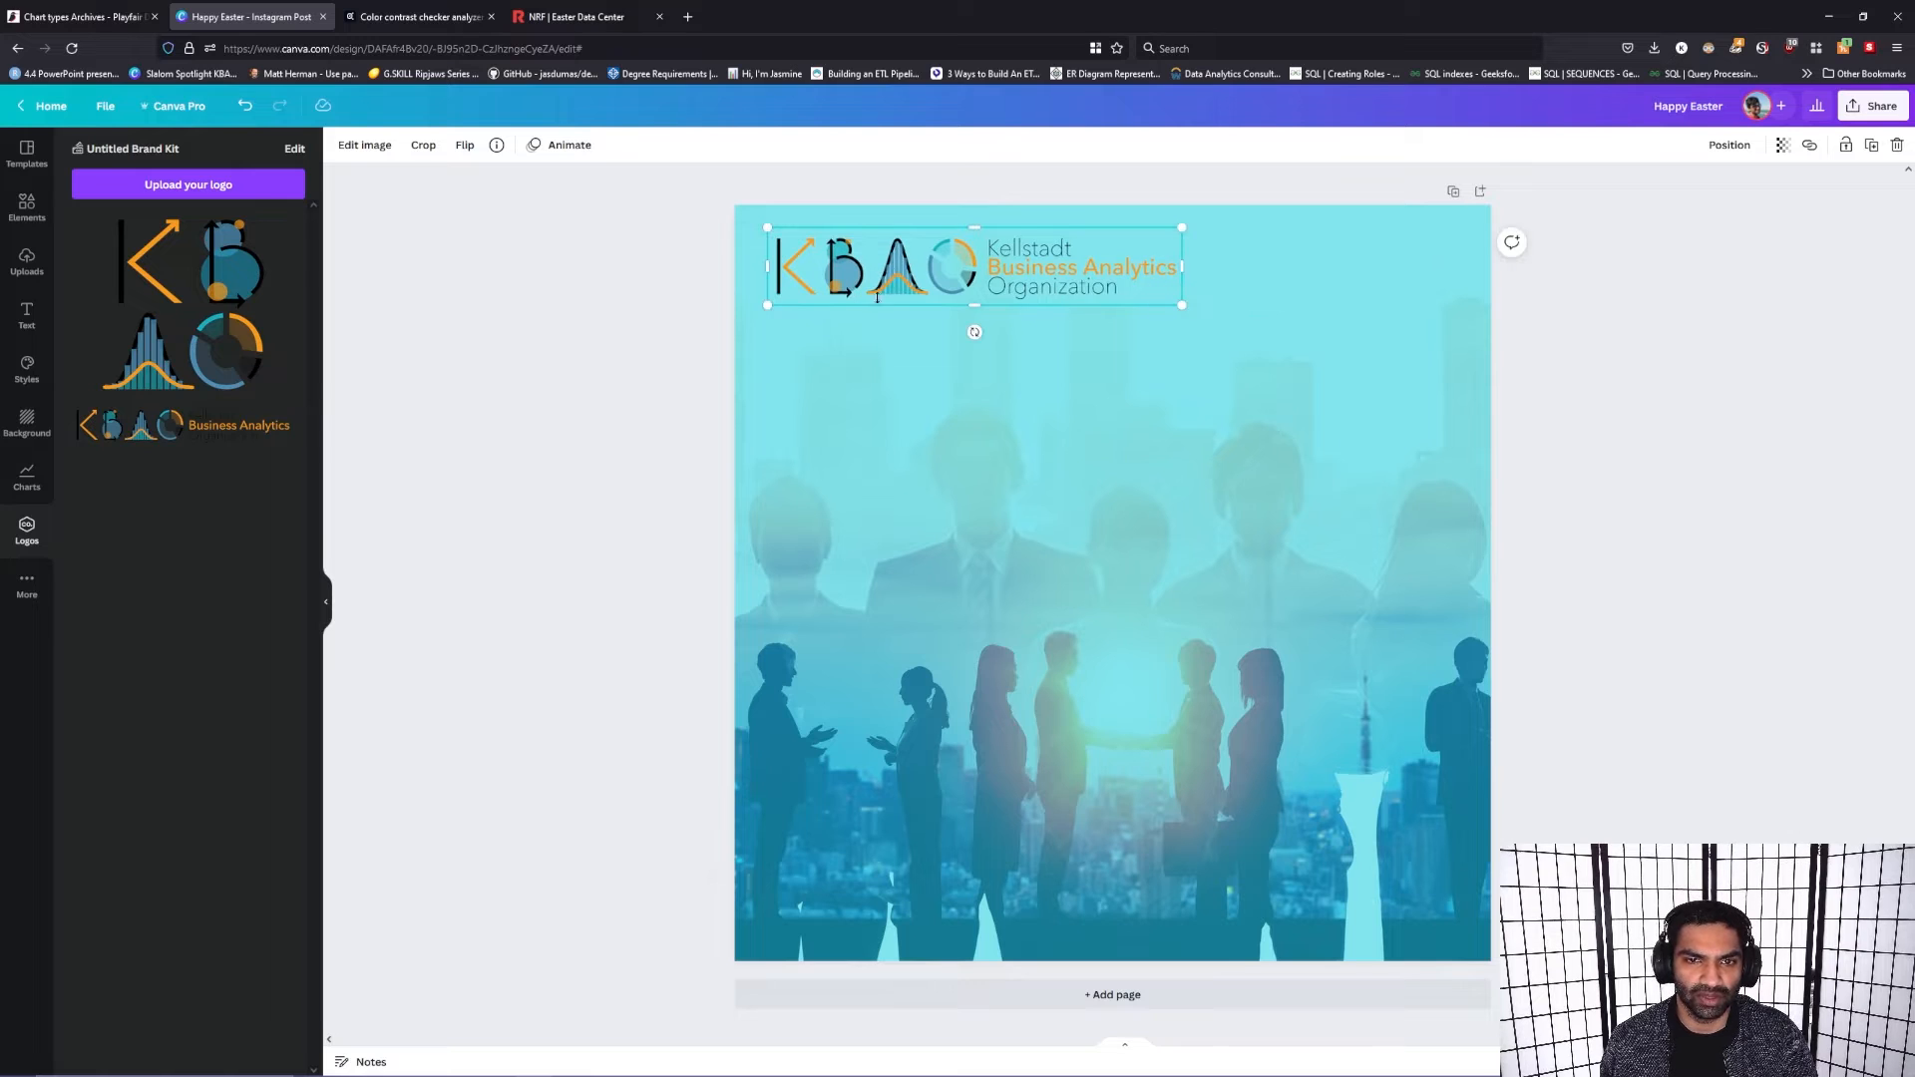
Step: Shrink the organization logo to about 451 px wide and move it slightly inward from the page's upper-left corner
mouse_move(1094, 264)
mouse_down()
mouse_move(1116, 267)
mouse_move(1104, 291)
mouse_up()
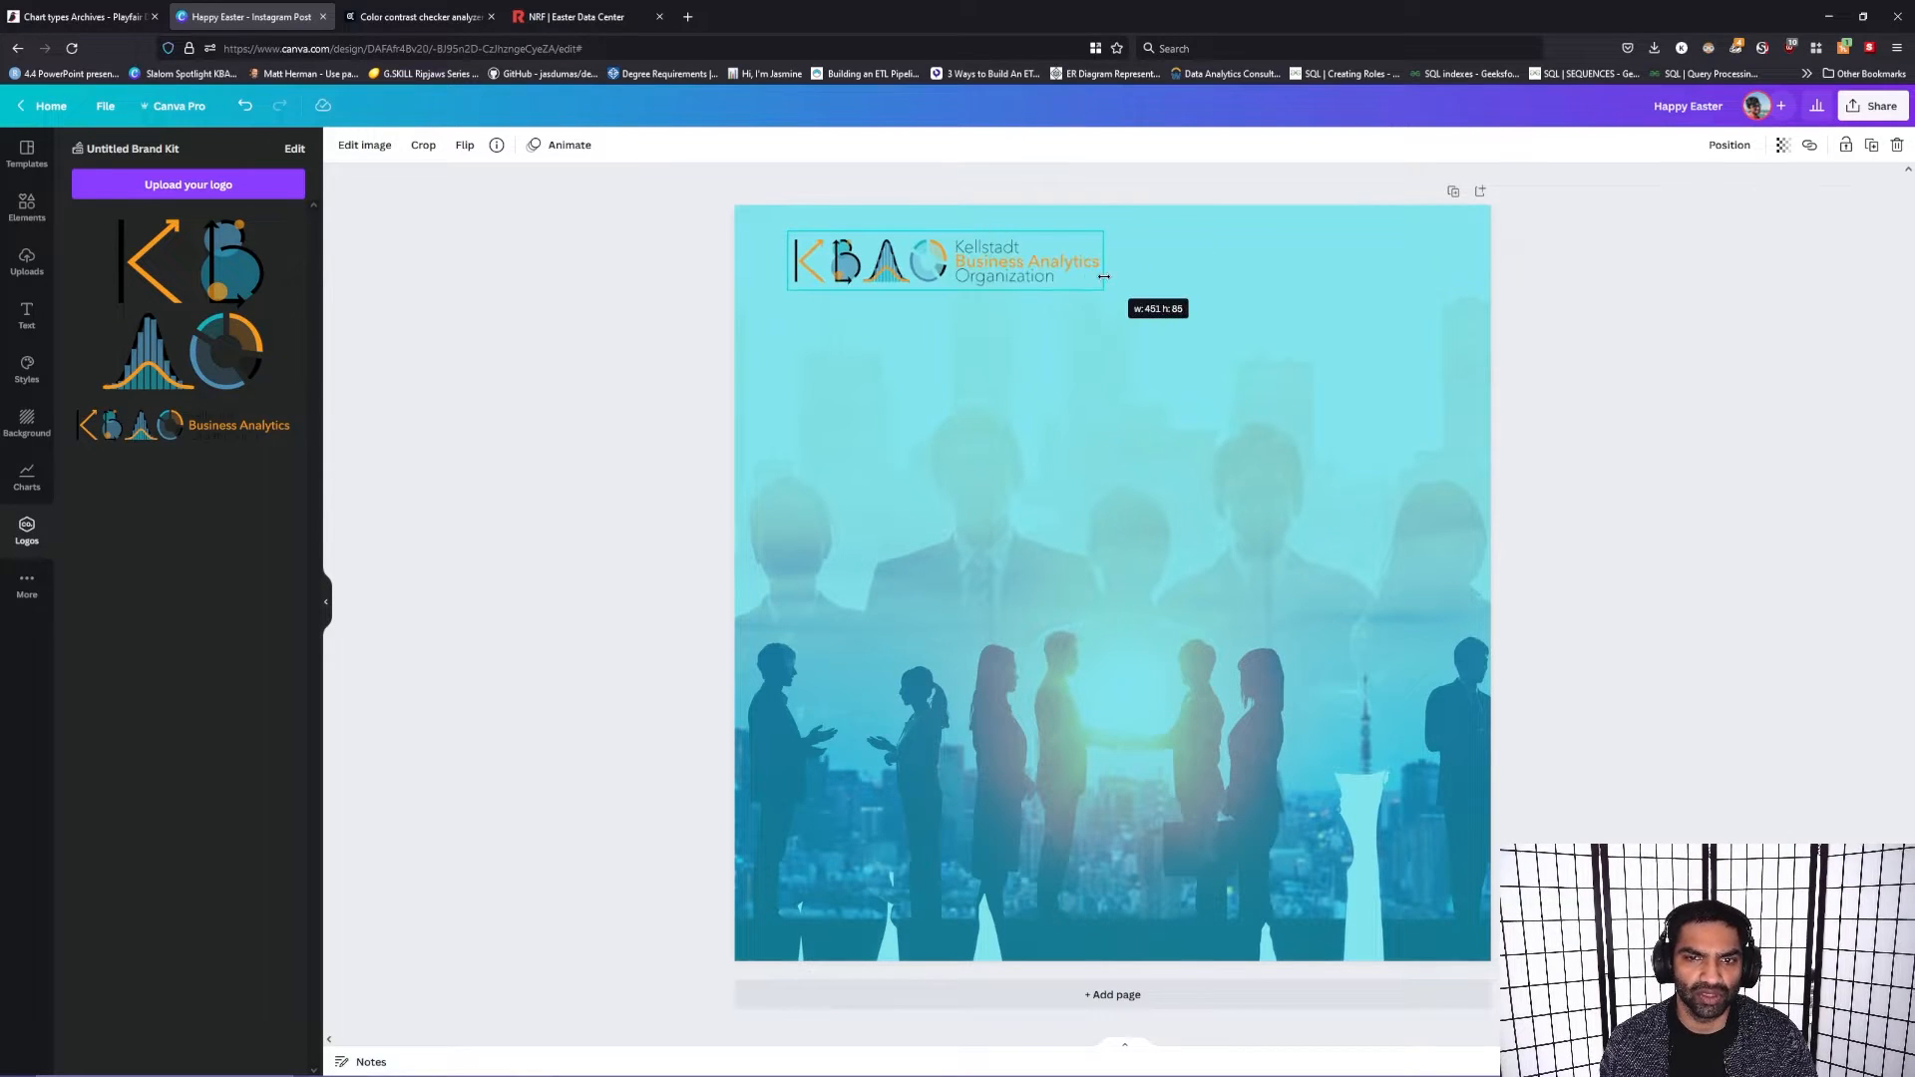
drag(1003, 247, 1029, 267)
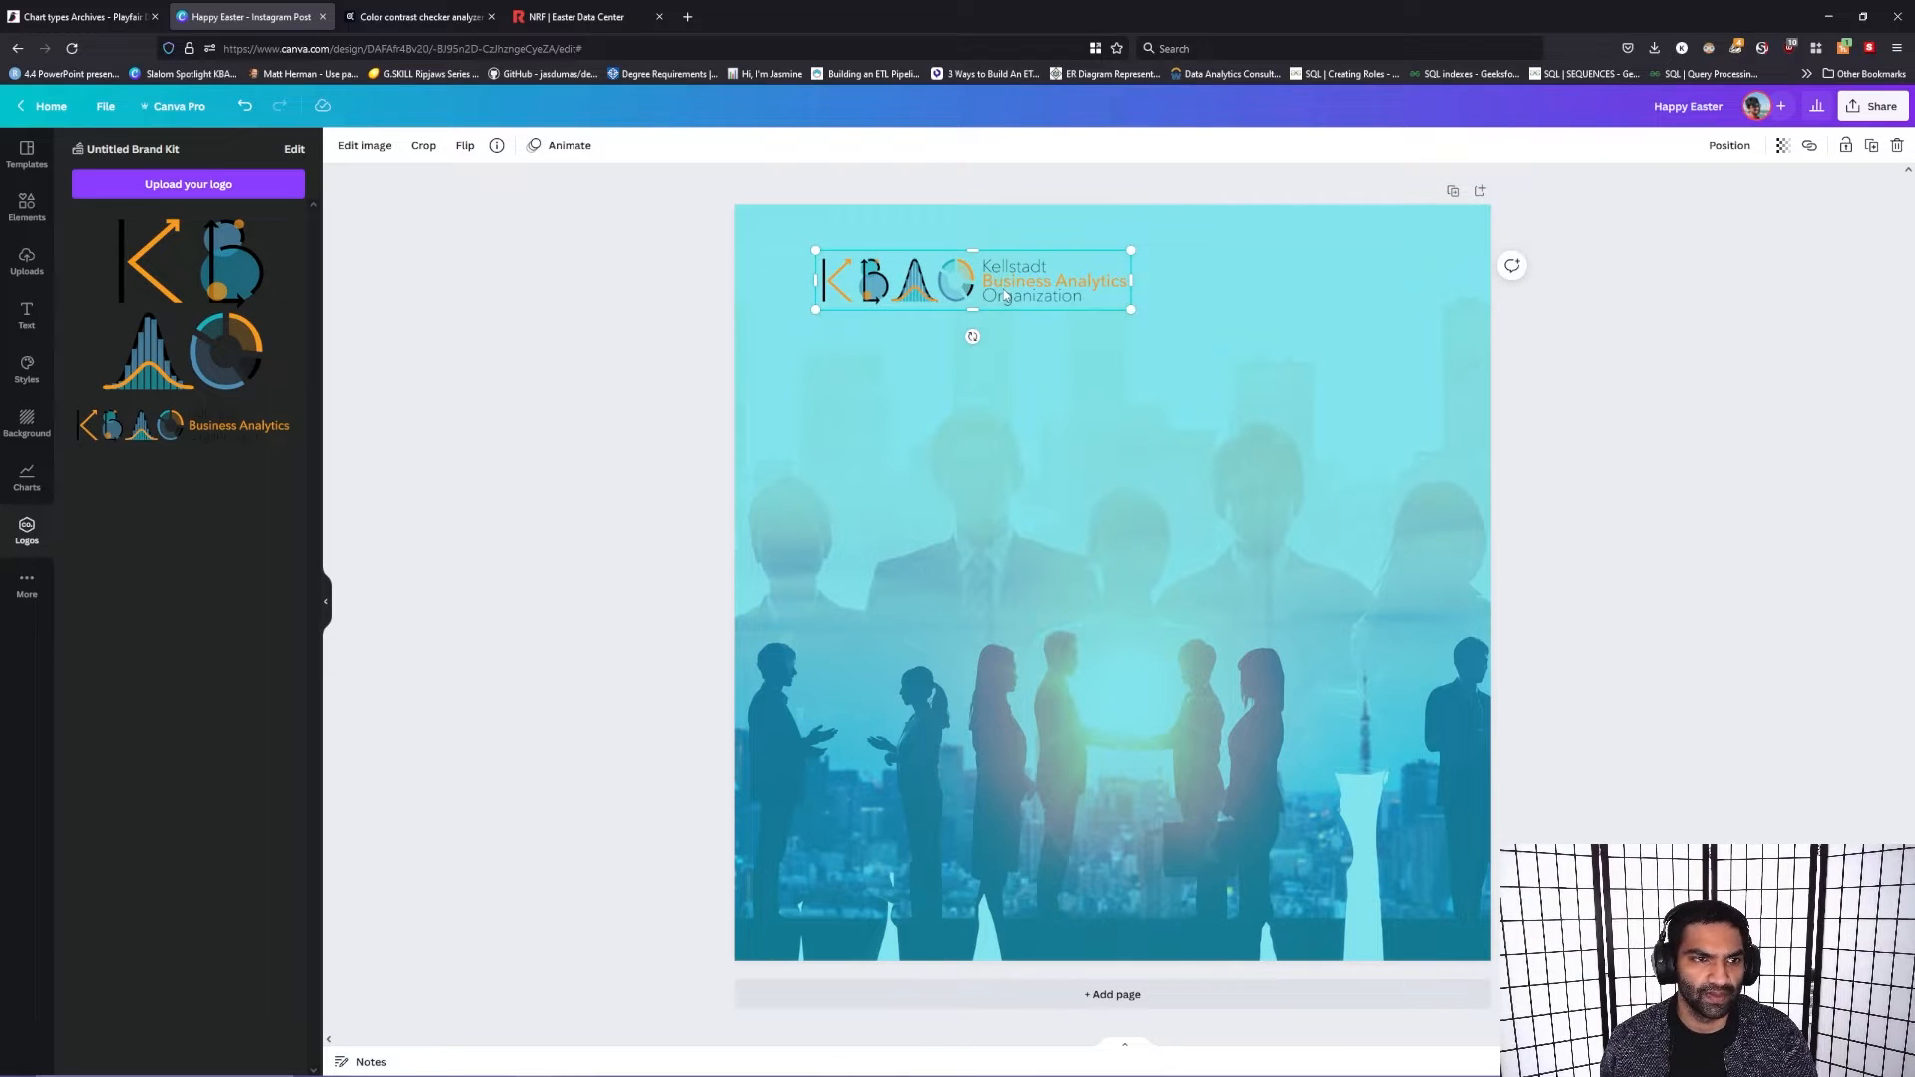
Step: Copy the hex code of the custom cyan color used behind the background photo
click(1055, 446)
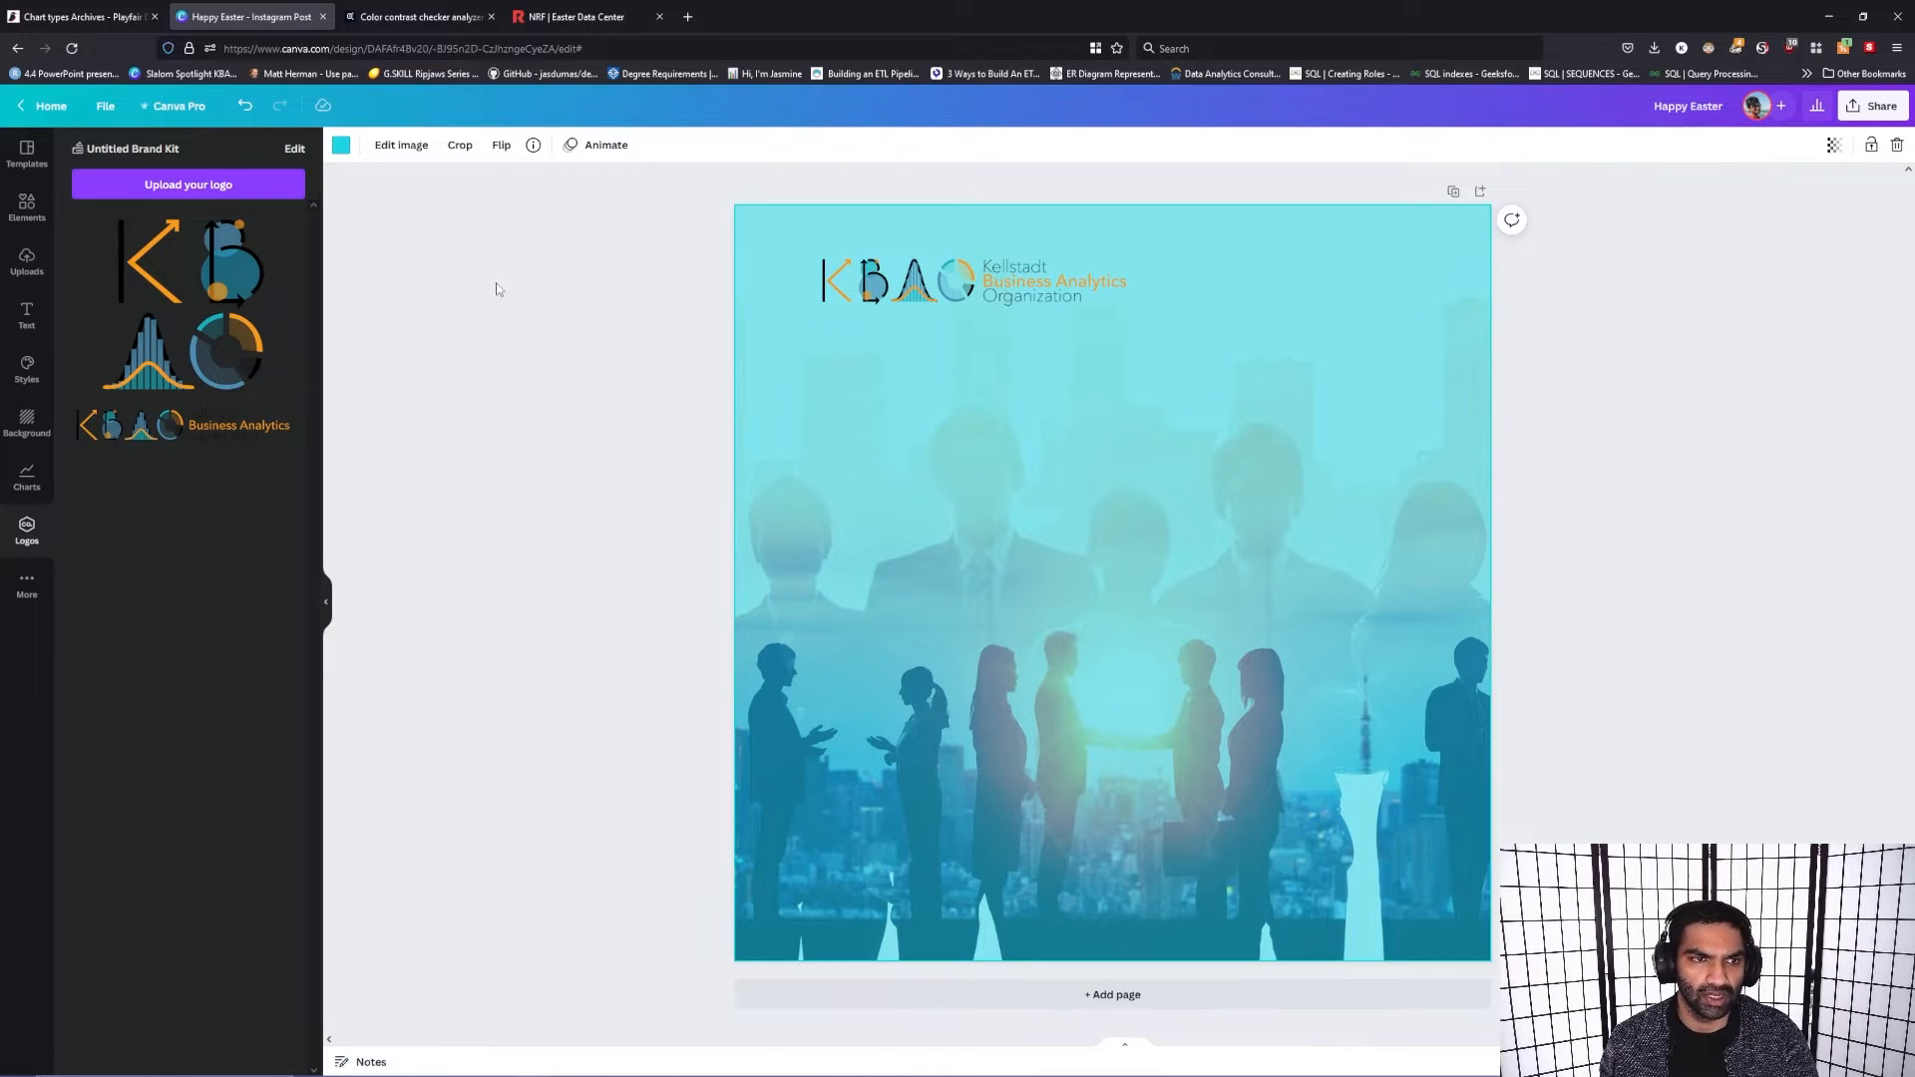
click(341, 145)
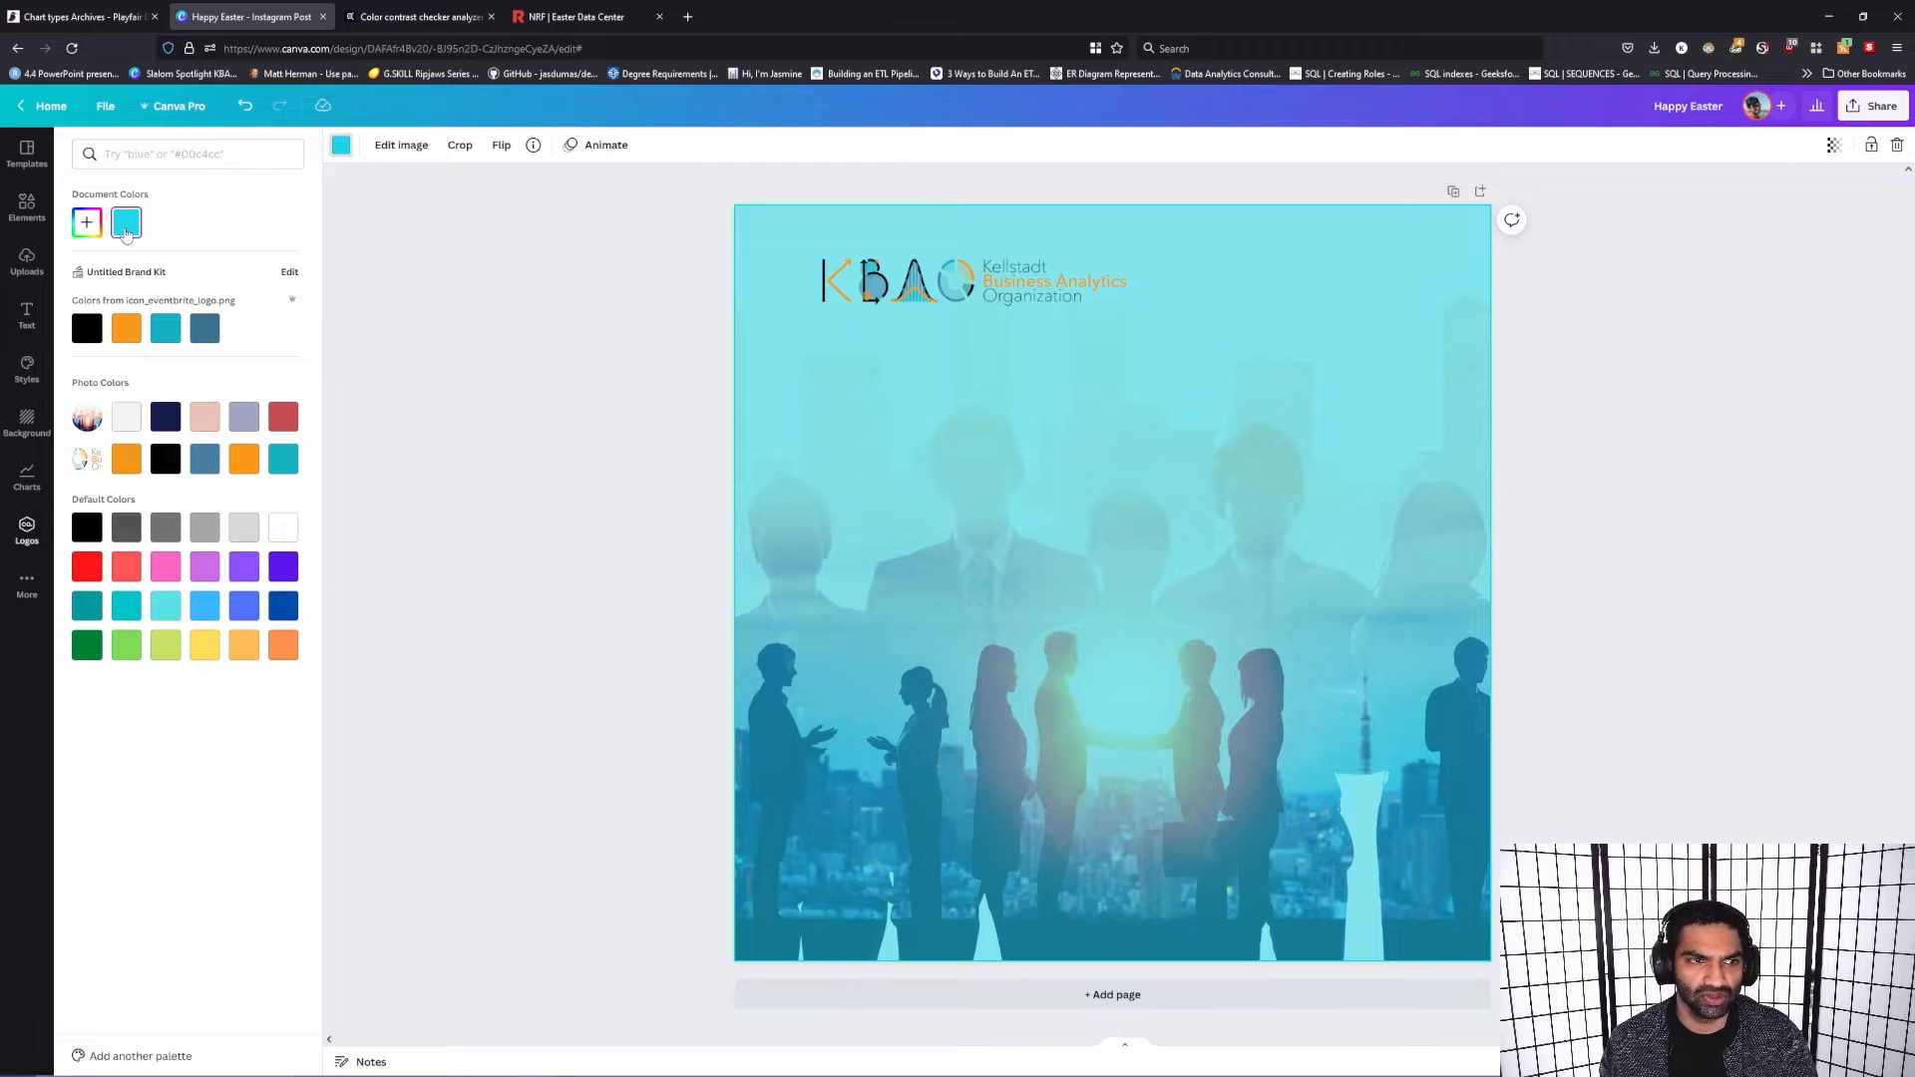
click(87, 221)
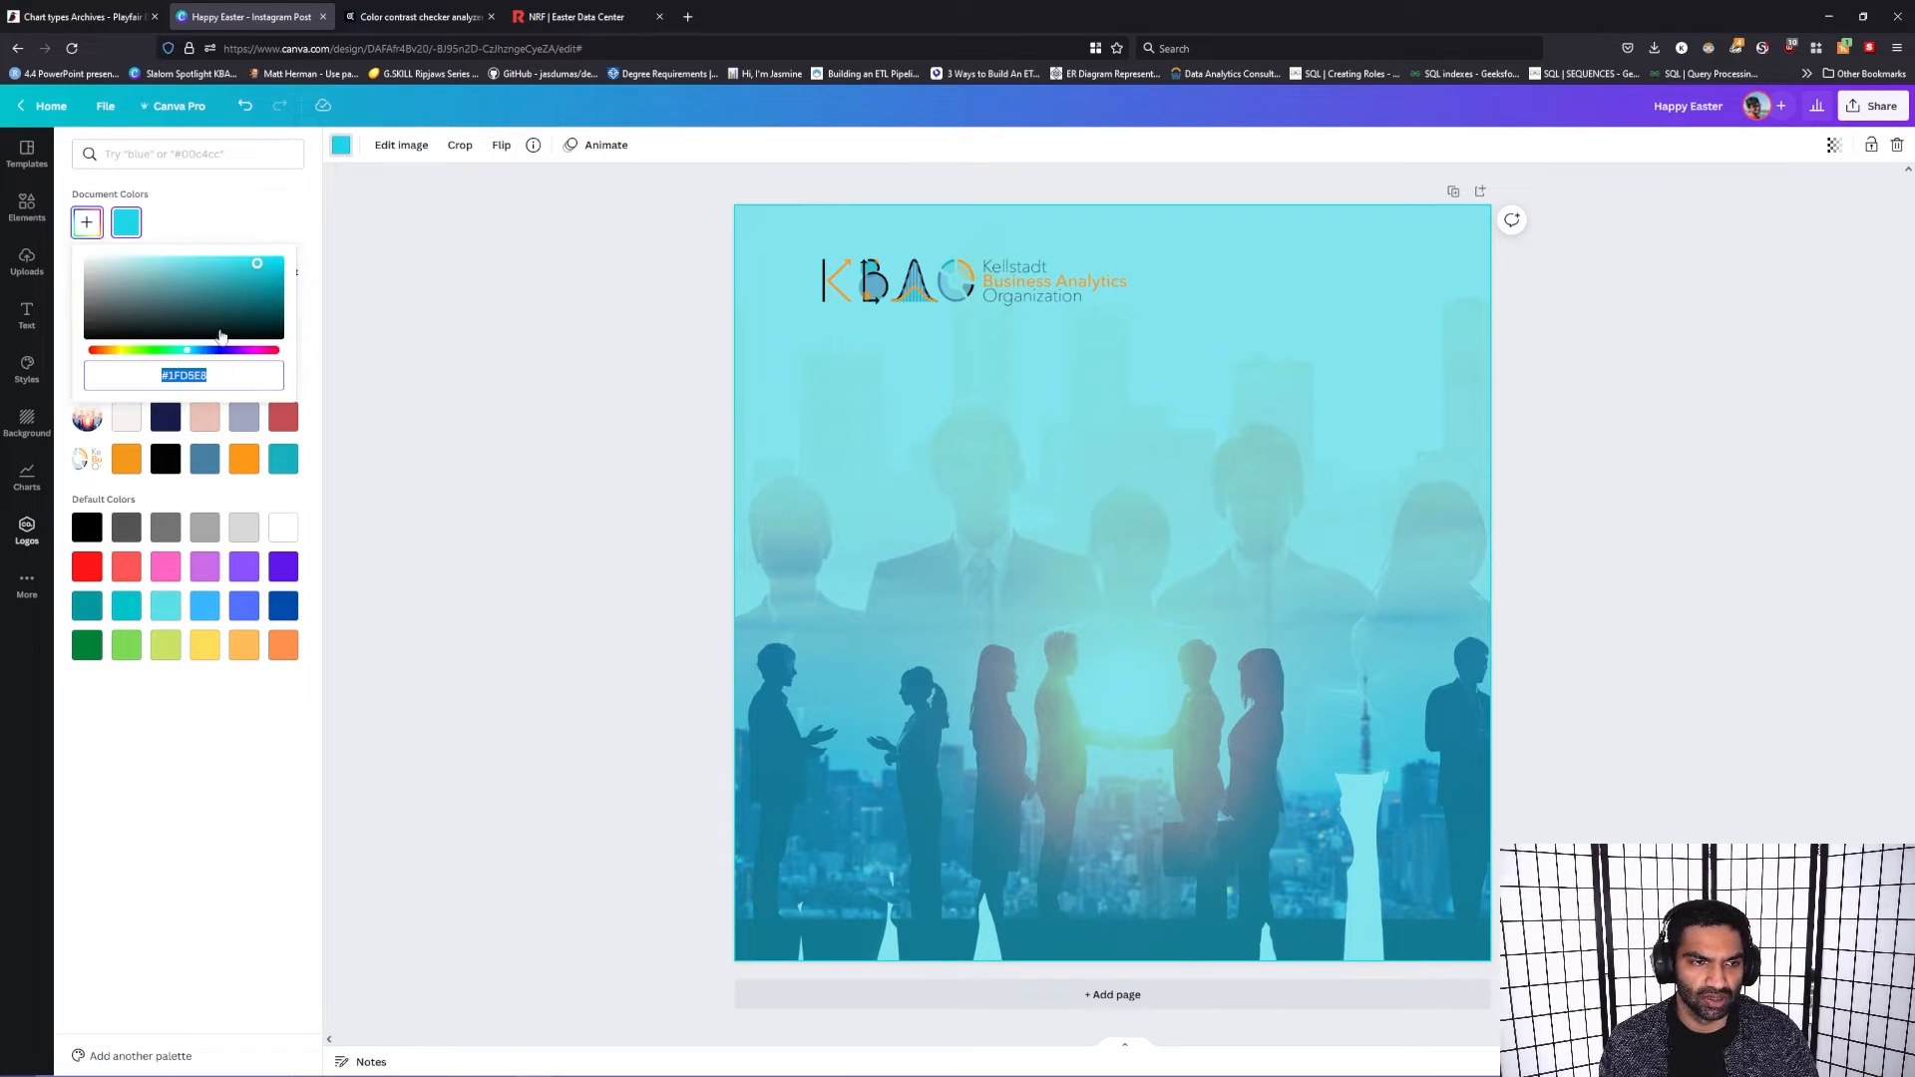
drag(231, 378, 150, 359)
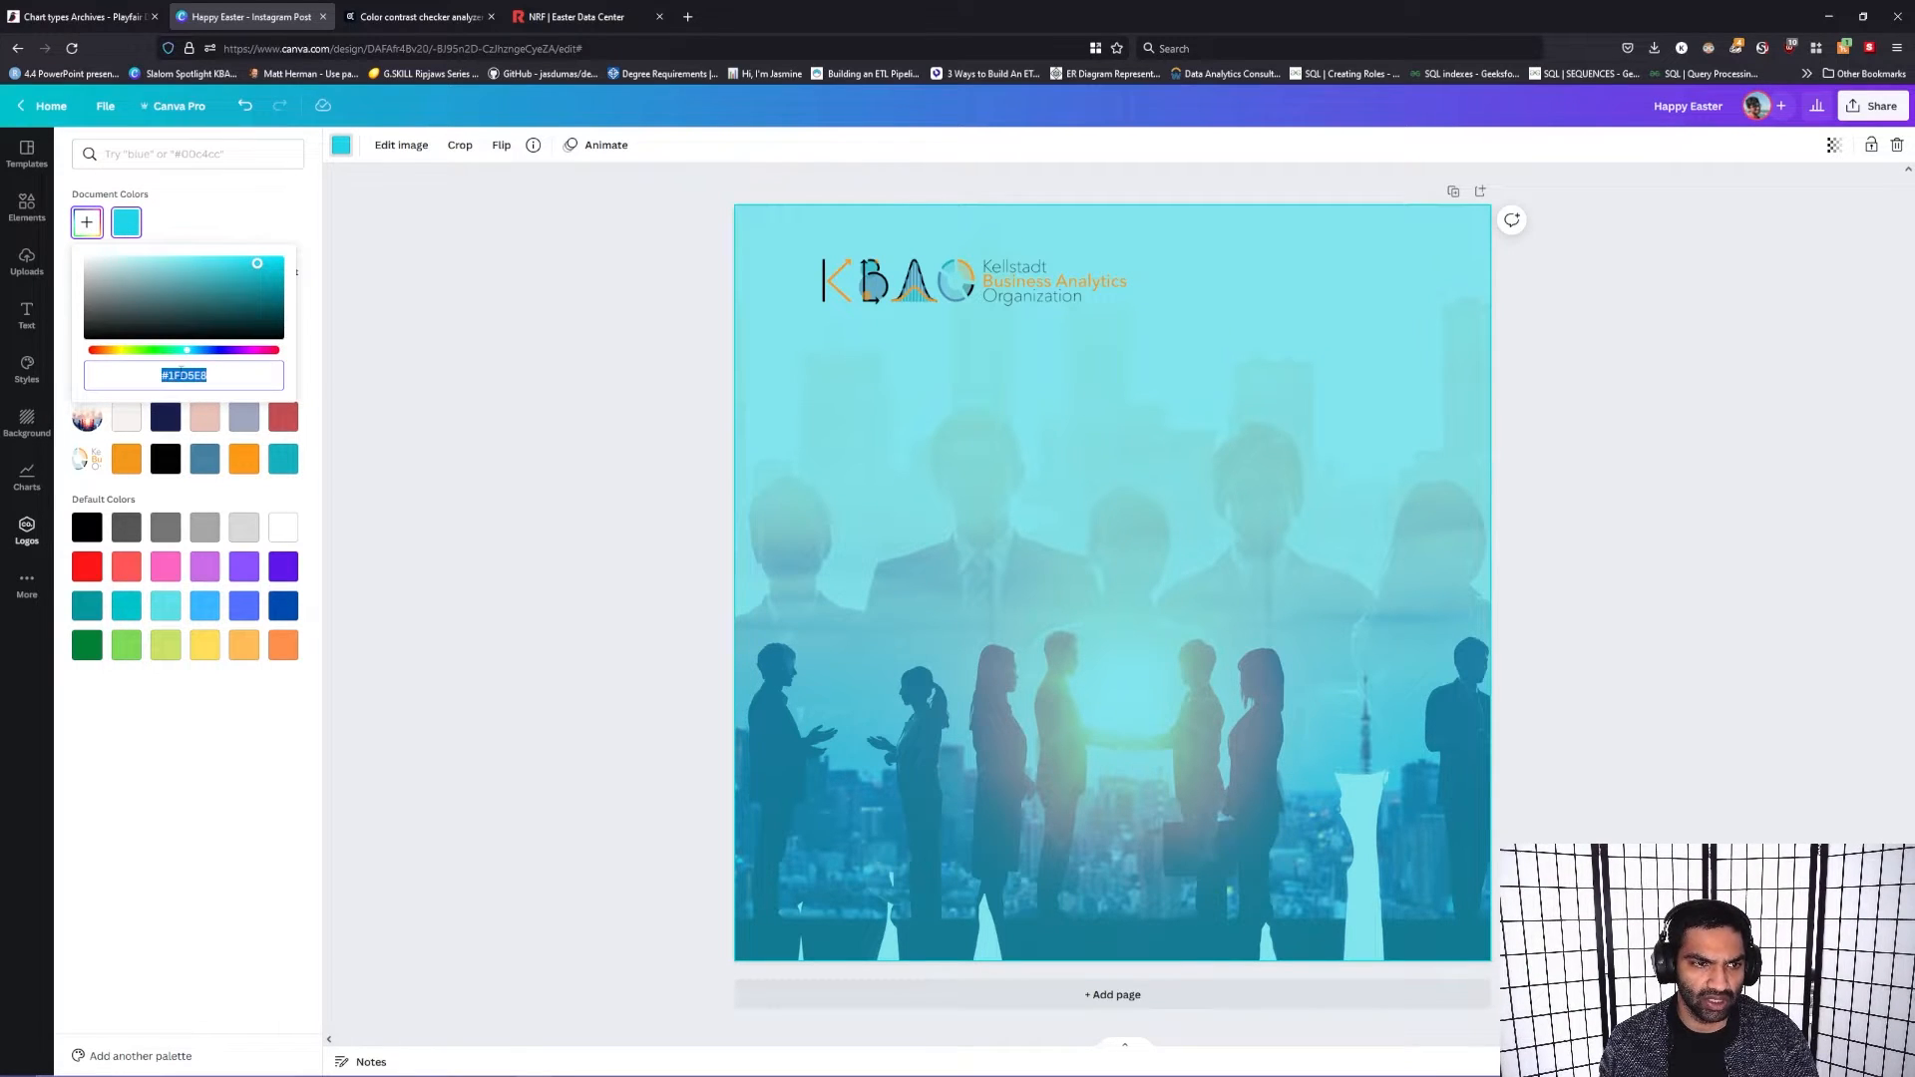
right_click(227, 373)
click(256, 465)
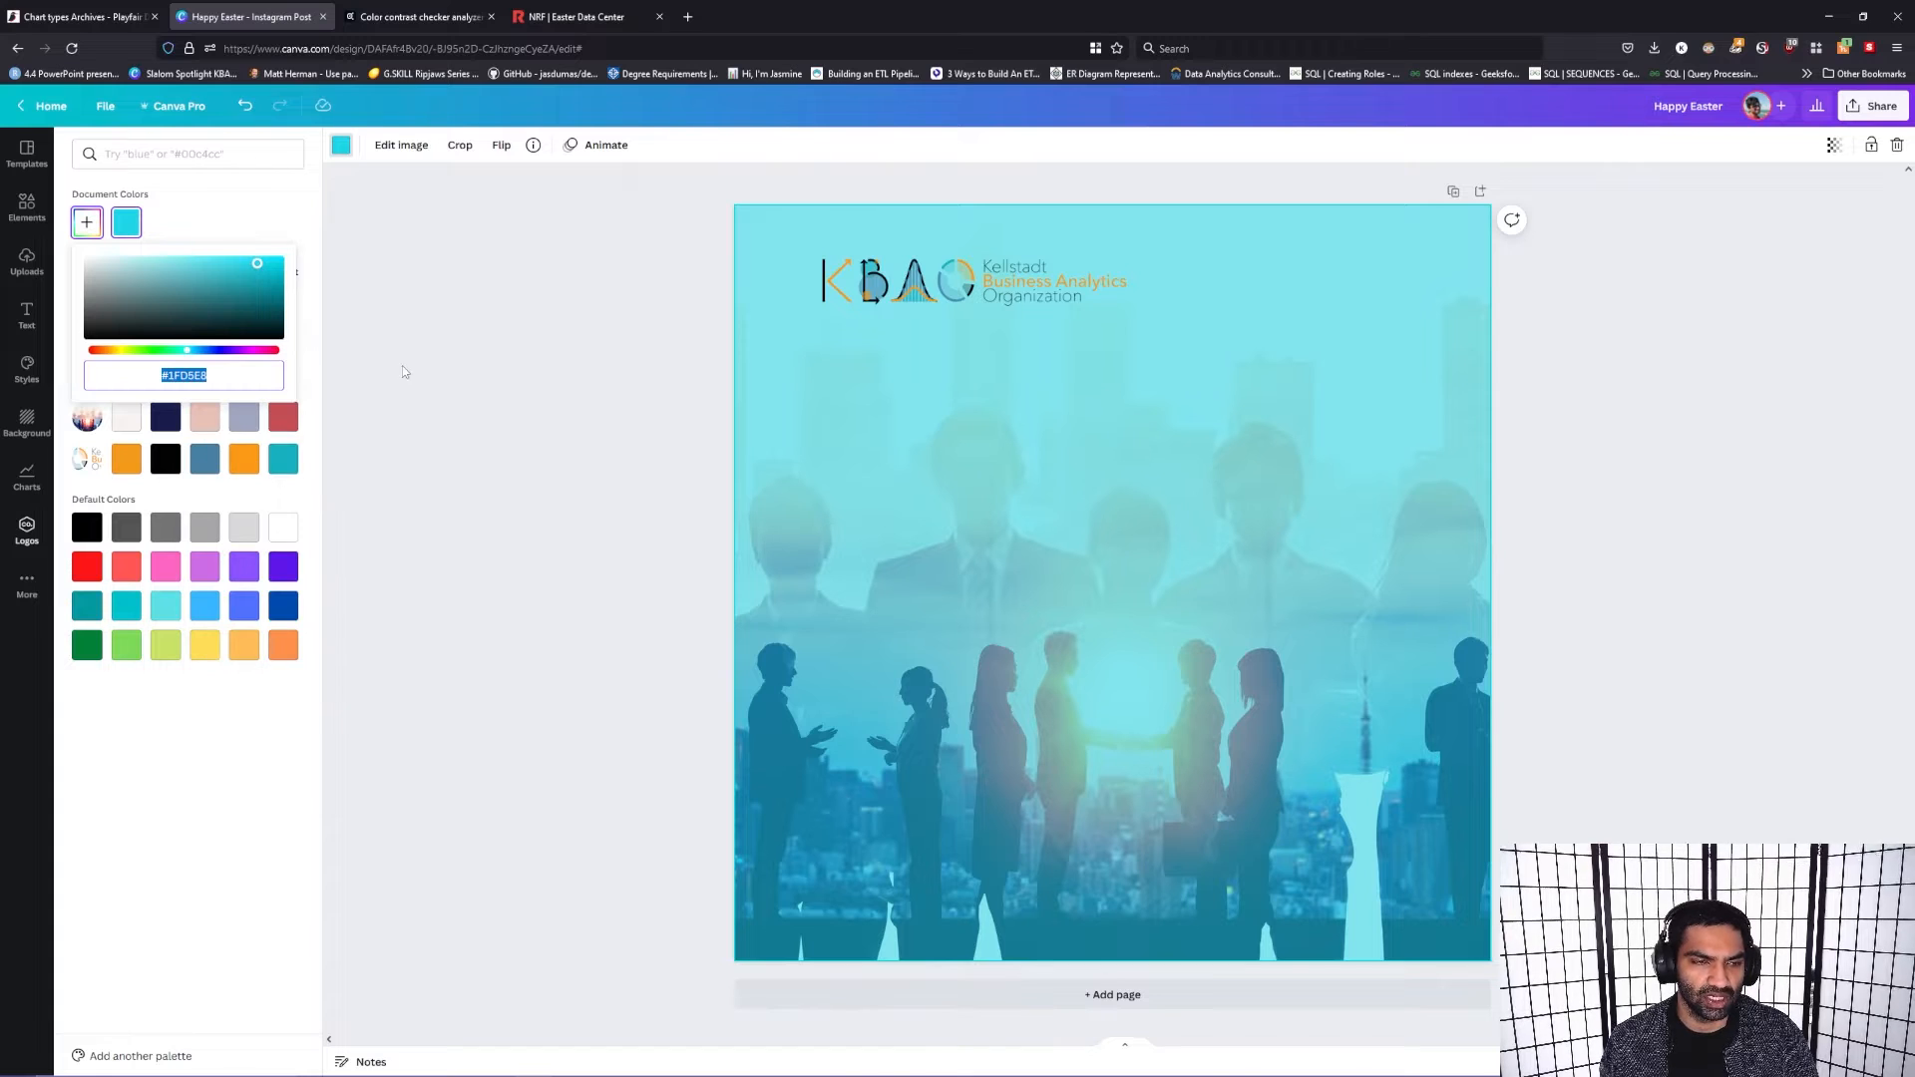
click(606, 427)
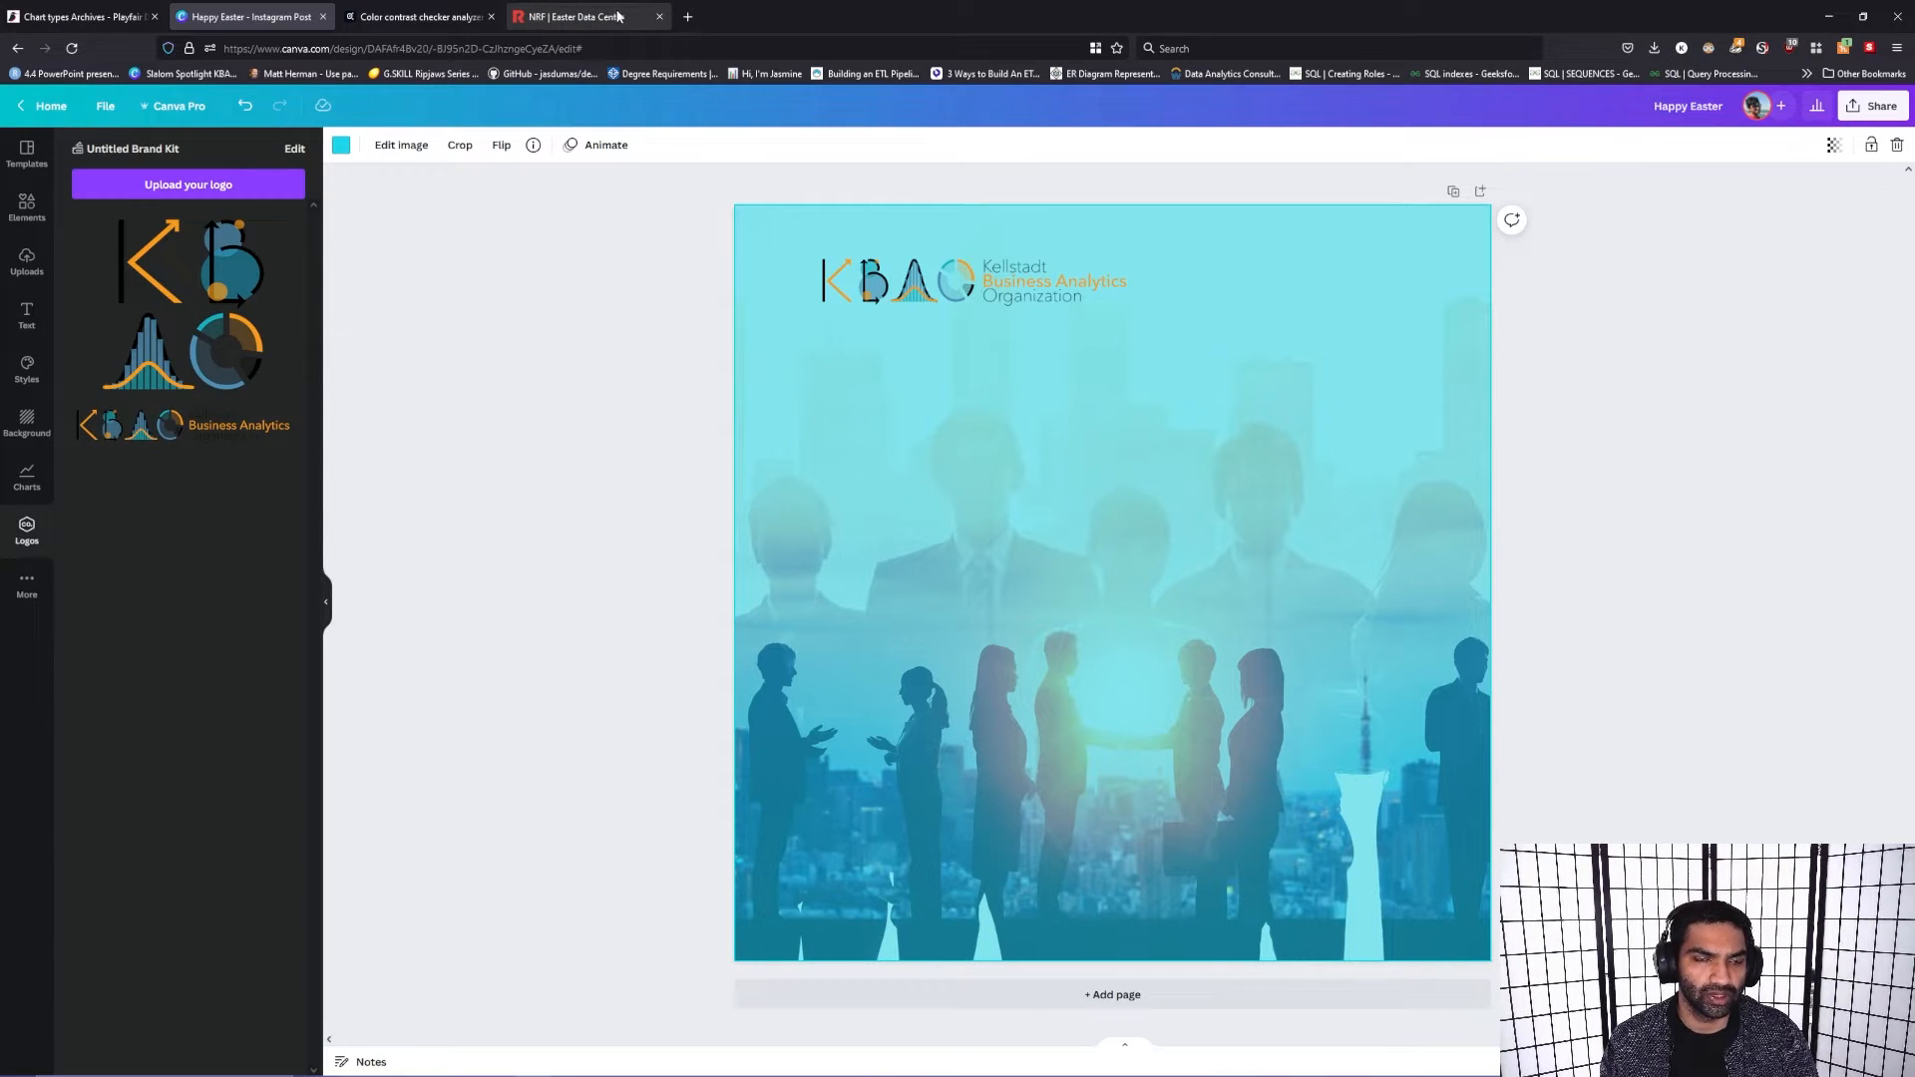
Step: Close the existing Adobe contrast checker and NRF Easter Data Center pages and start a blank browser page
click(458, 6)
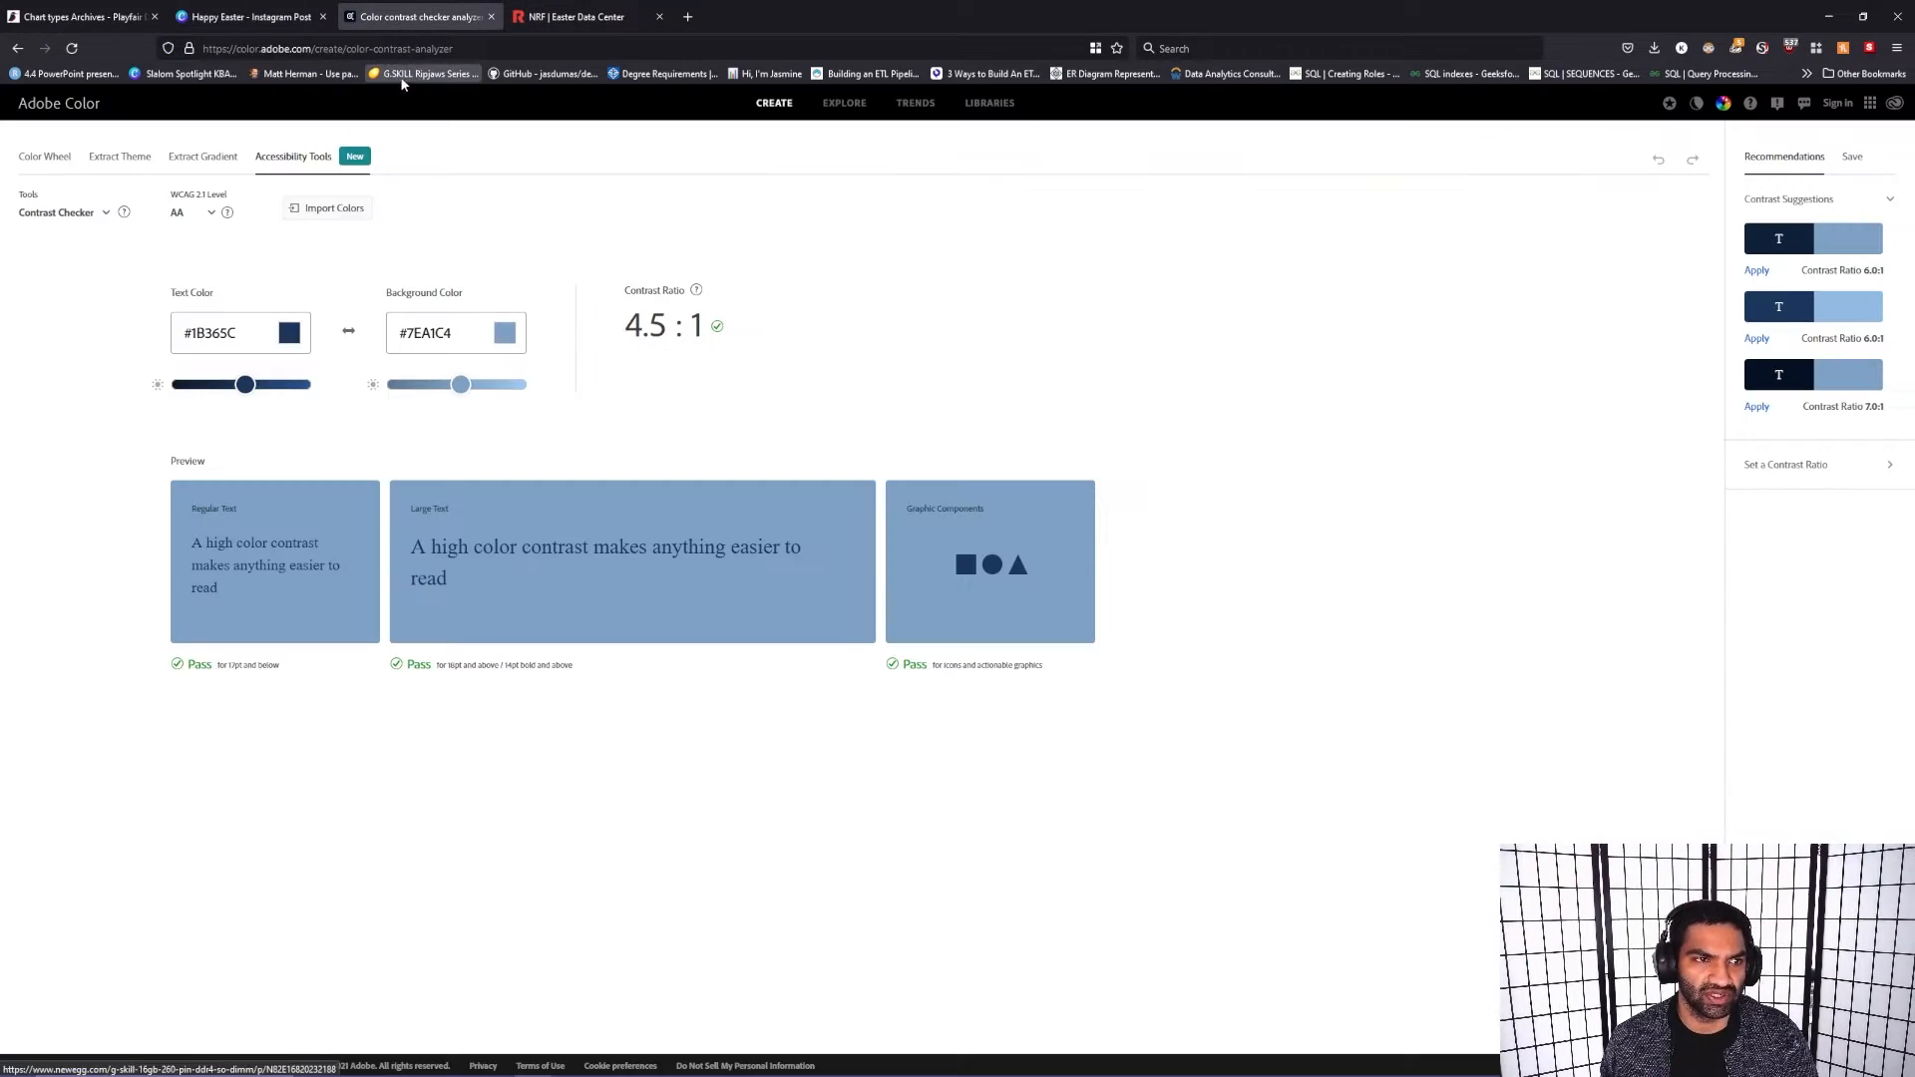
click(491, 17)
click(491, 17)
click(351, 17)
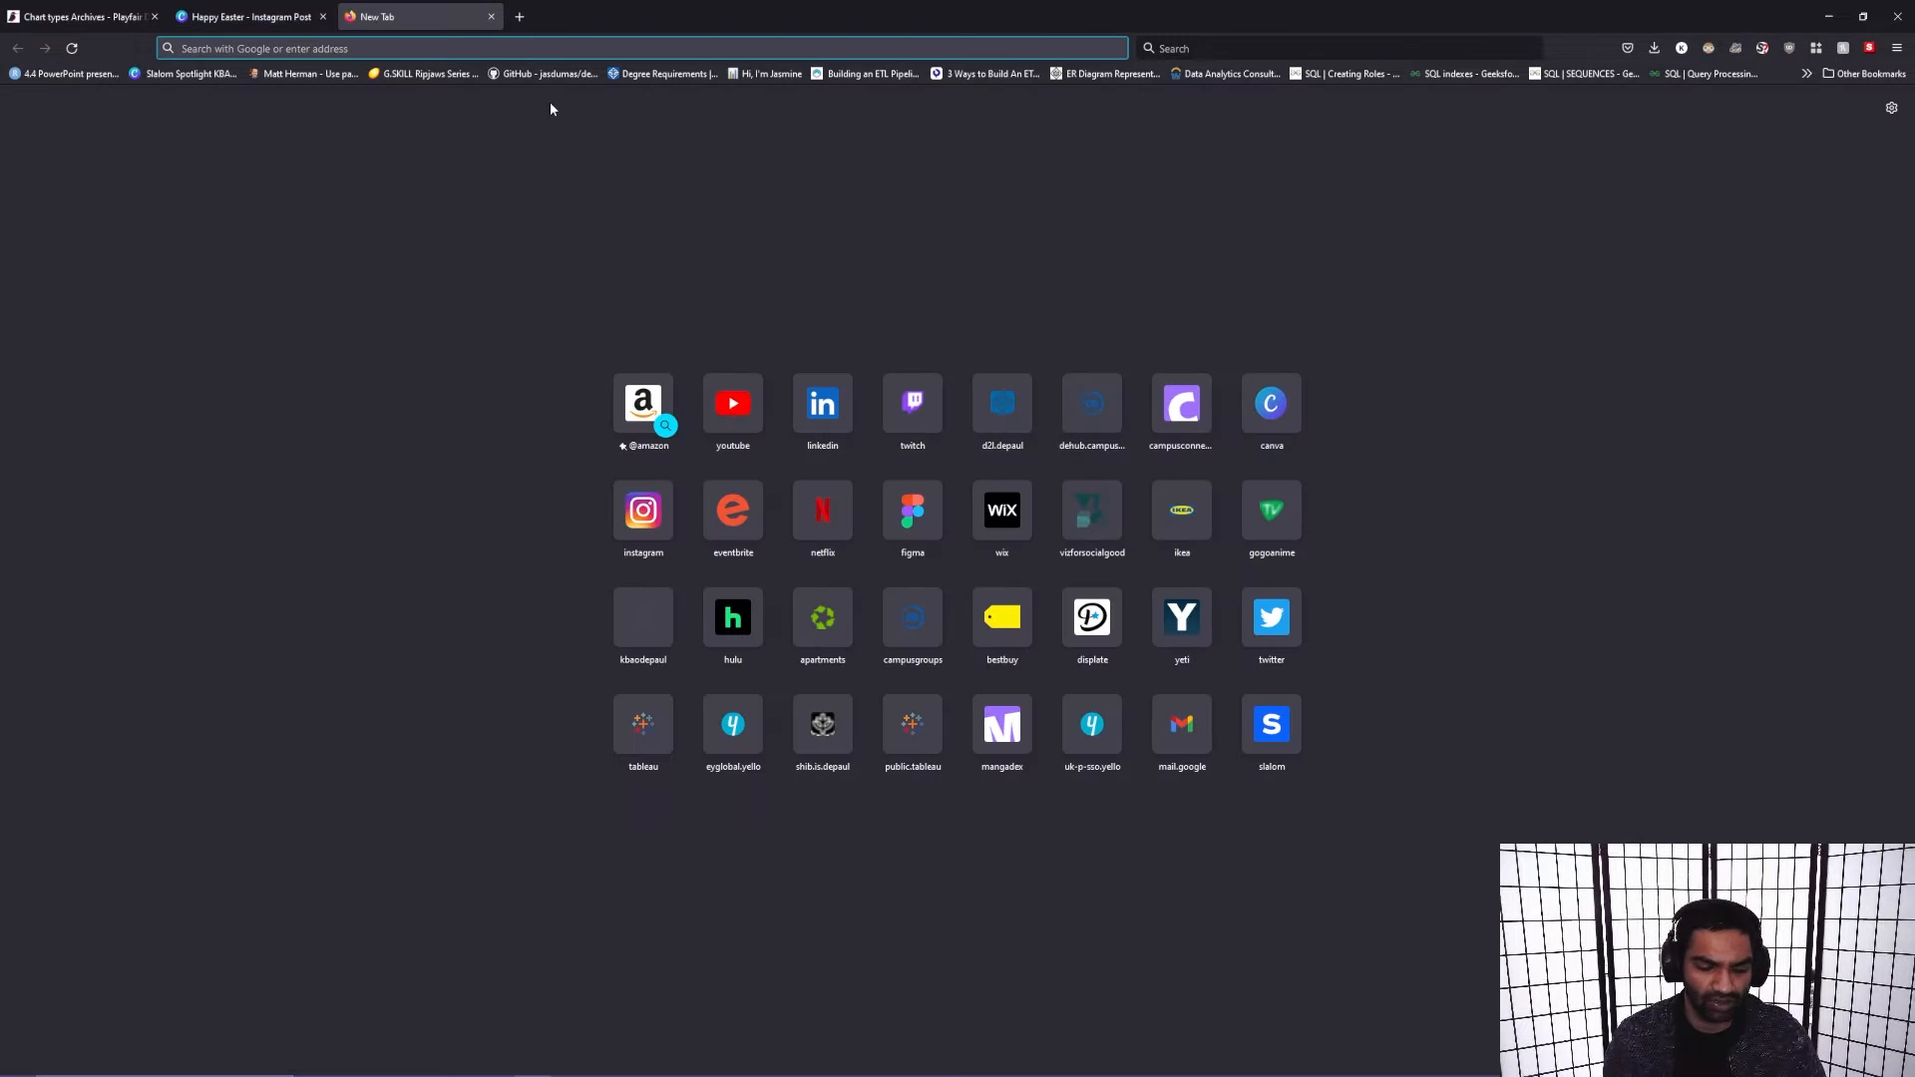
Step: Search the web for "adobe color contrast analyzer"
text(adobe color contrast analyzer)
key(Return)
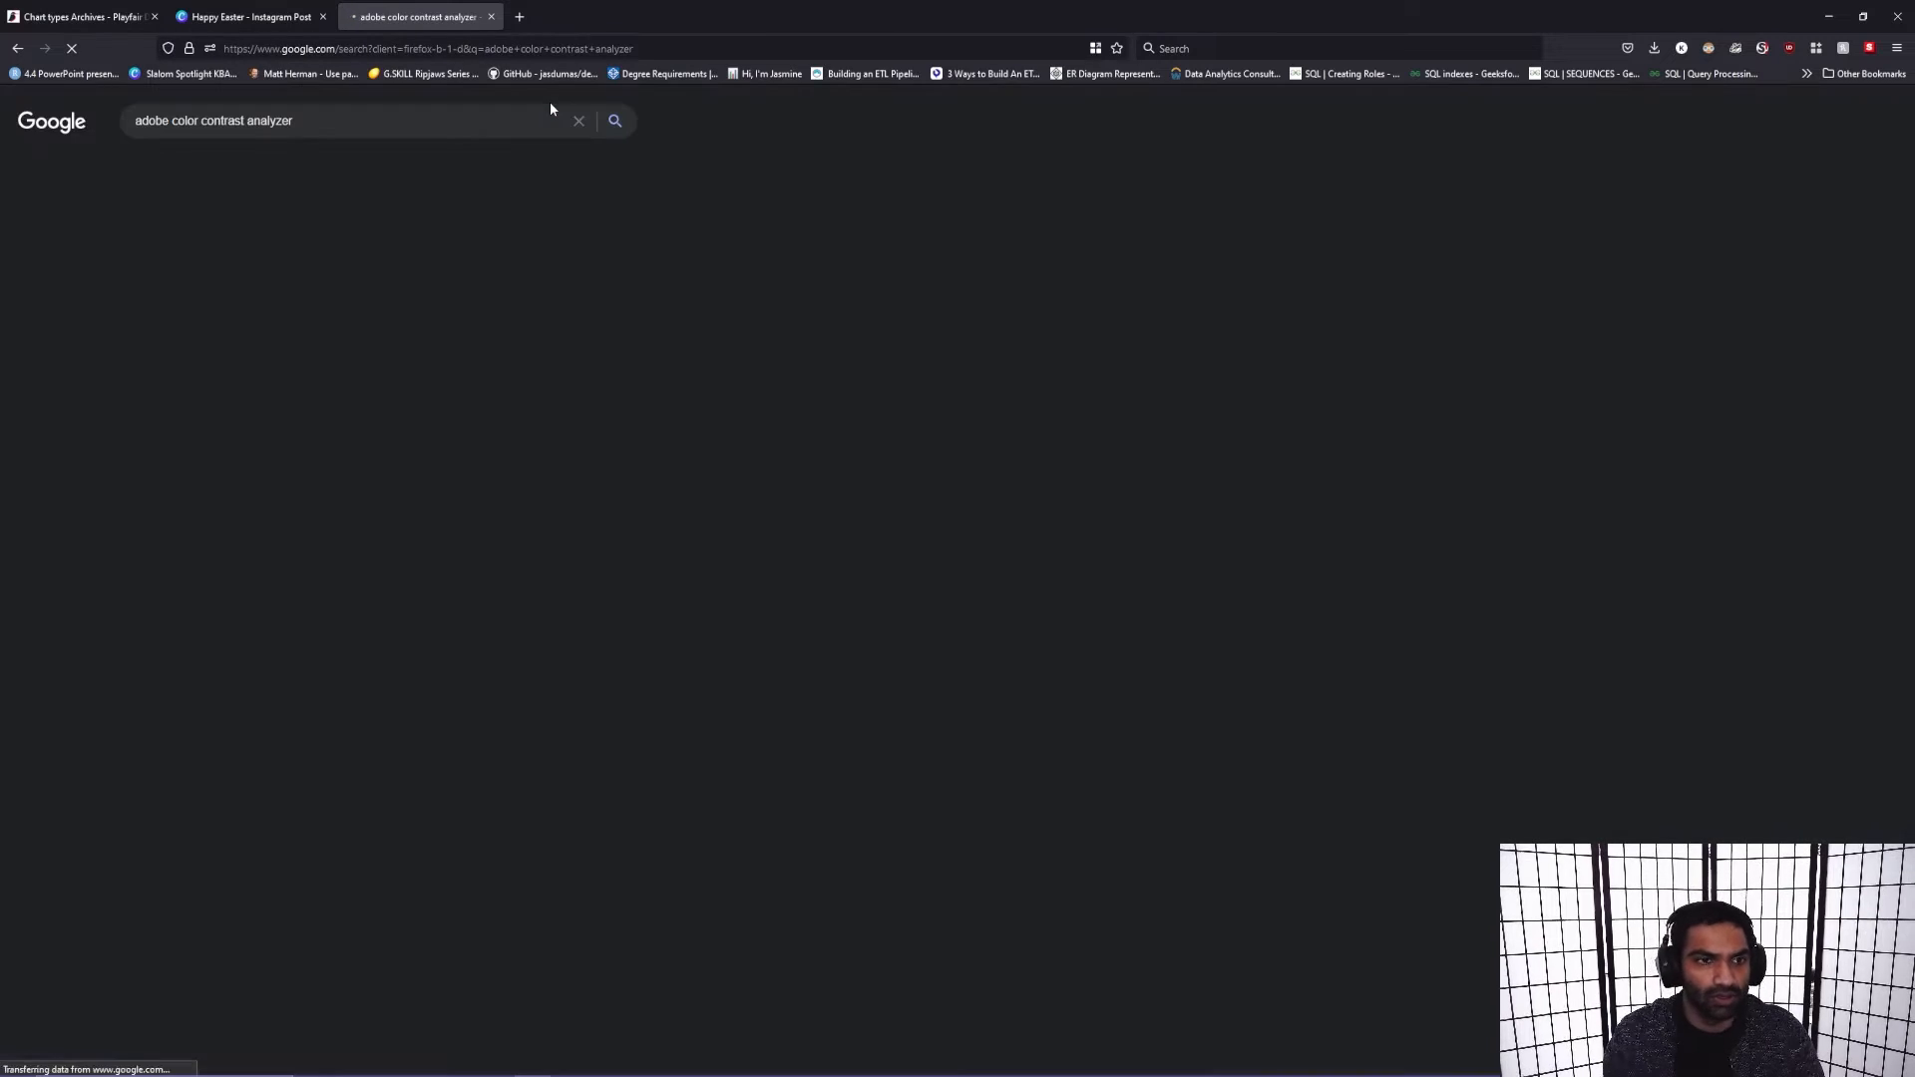
Step: Open Adobe Color's contrast checker from the search results and set its background color to the copied #1FD5E8
click(334, 251)
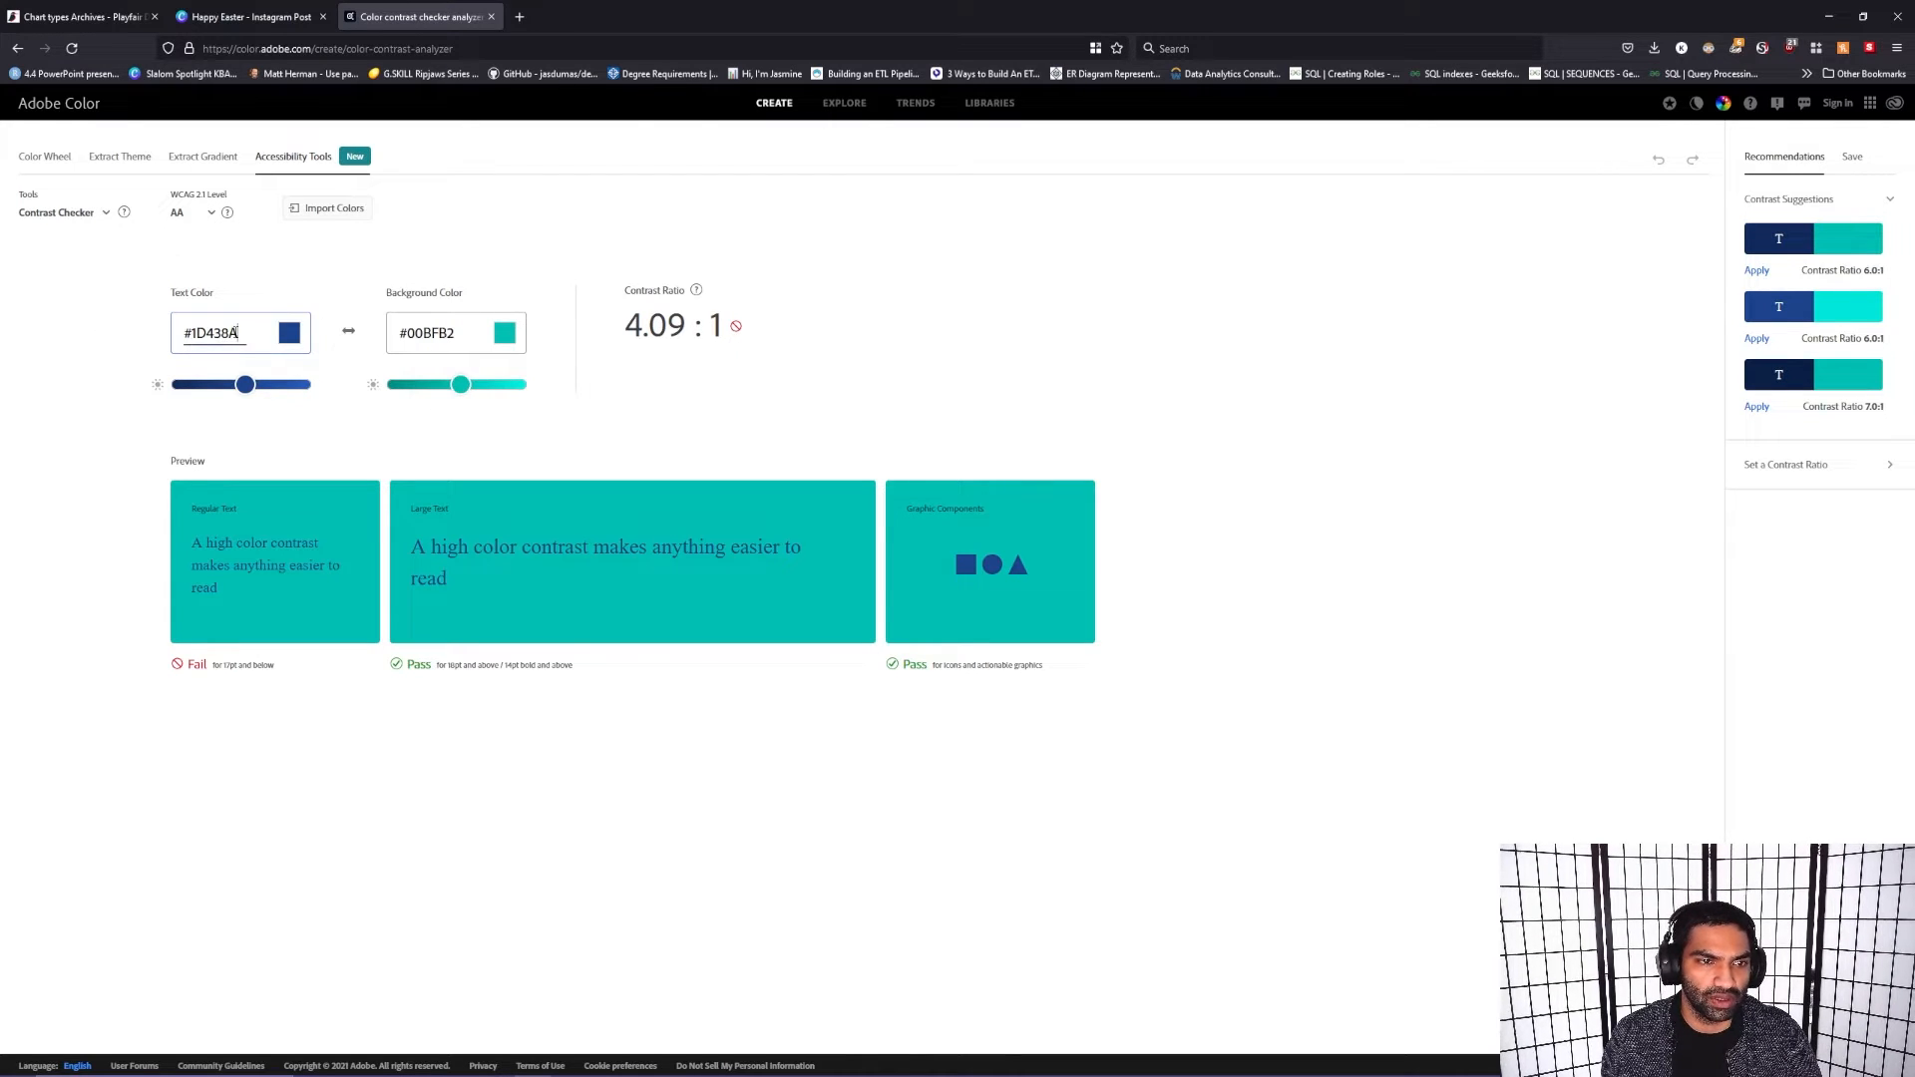
triple_click(452, 338)
key(ctrl+v)
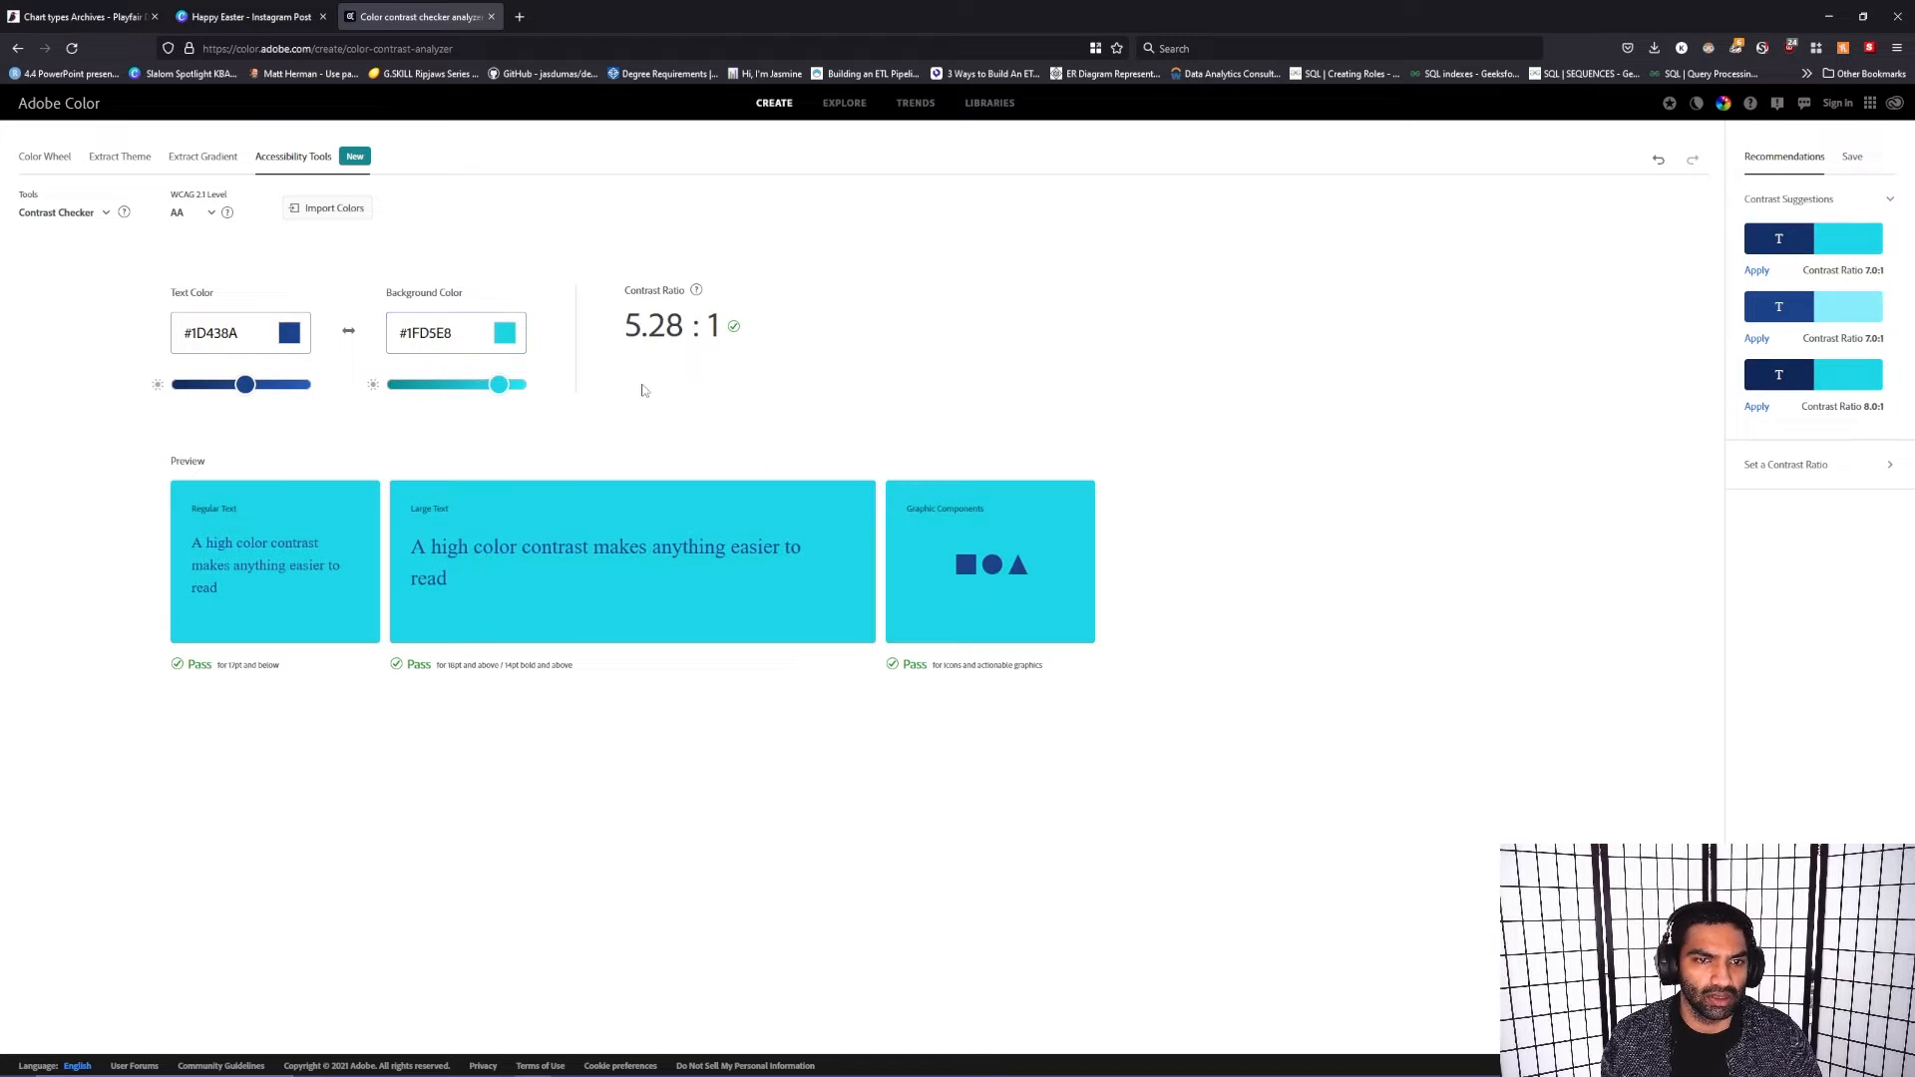
Step: Switch to Canva, open its home page separately, place it before the Instagram post, and show the Brand Kit
click(249, 15)
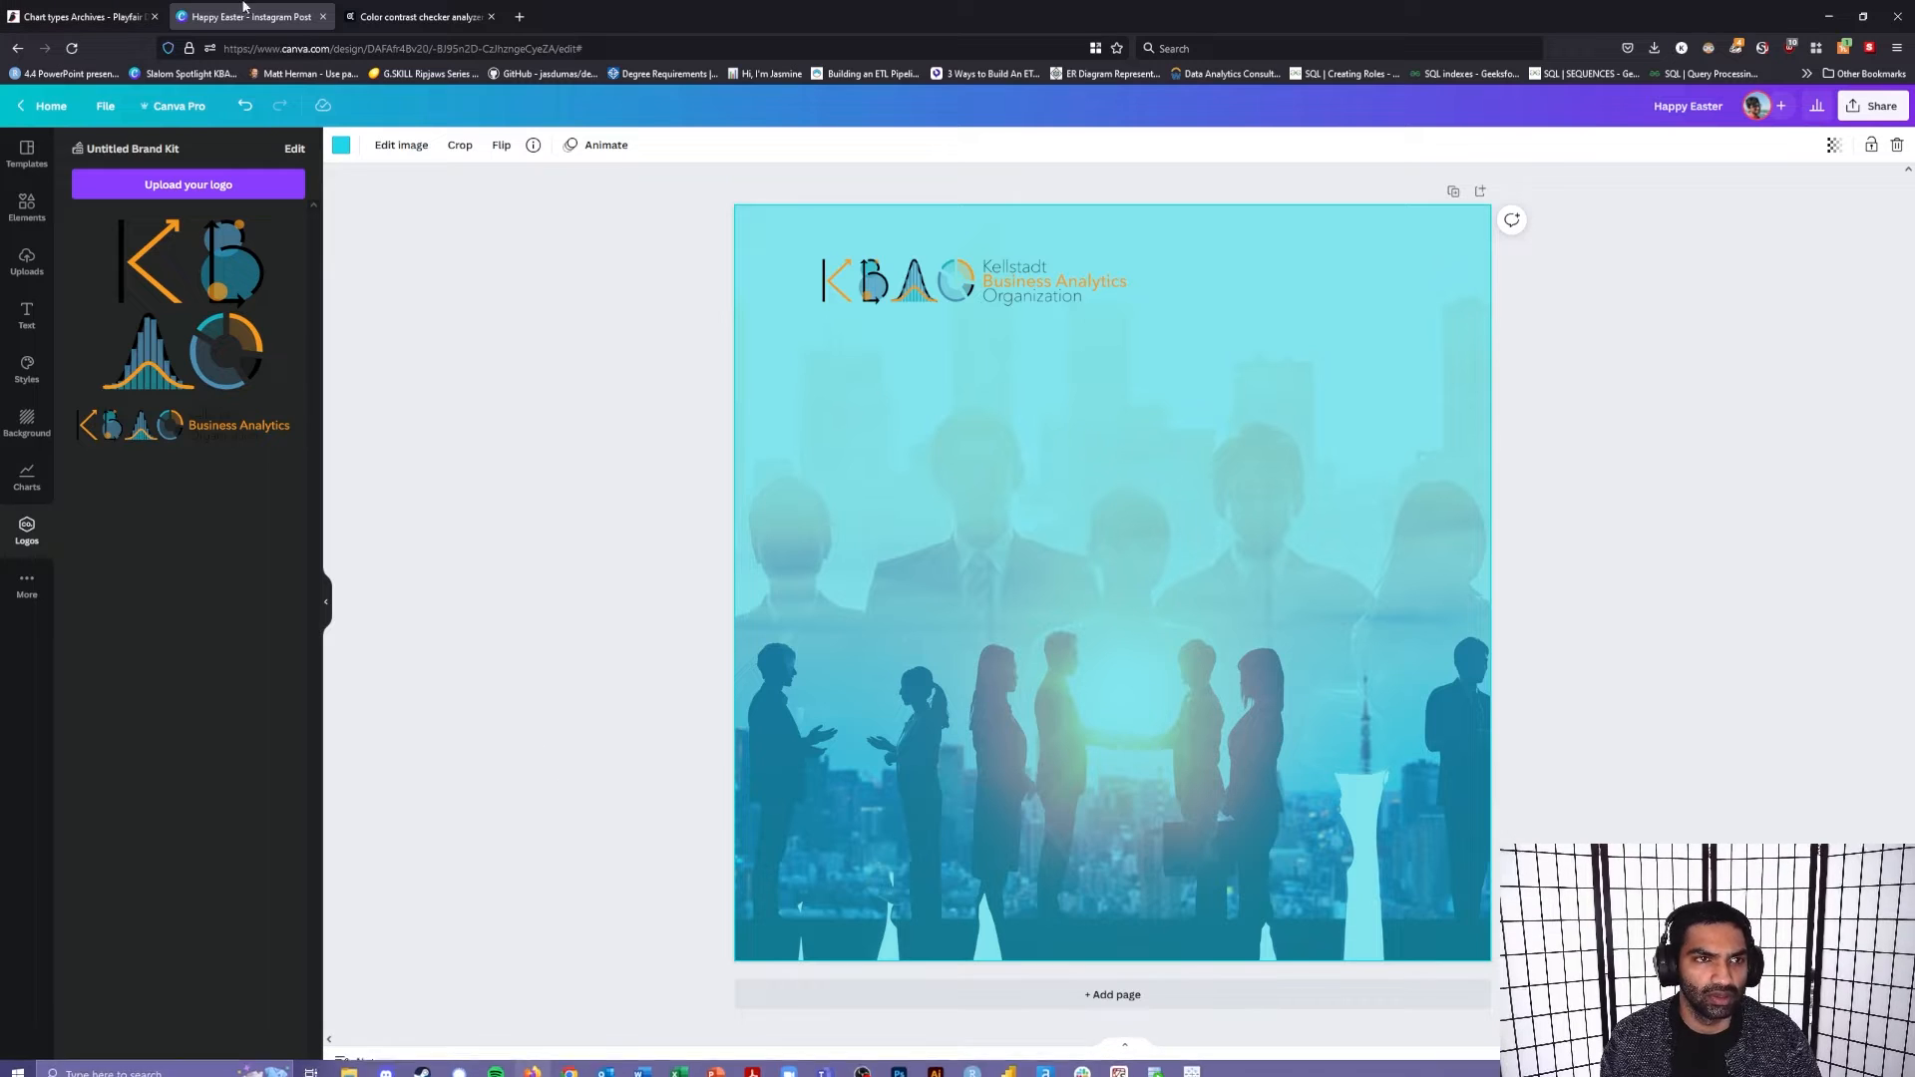
right_click(42, 110)
click(88, 127)
click(403, 16)
drag(403, 16, 234, 16)
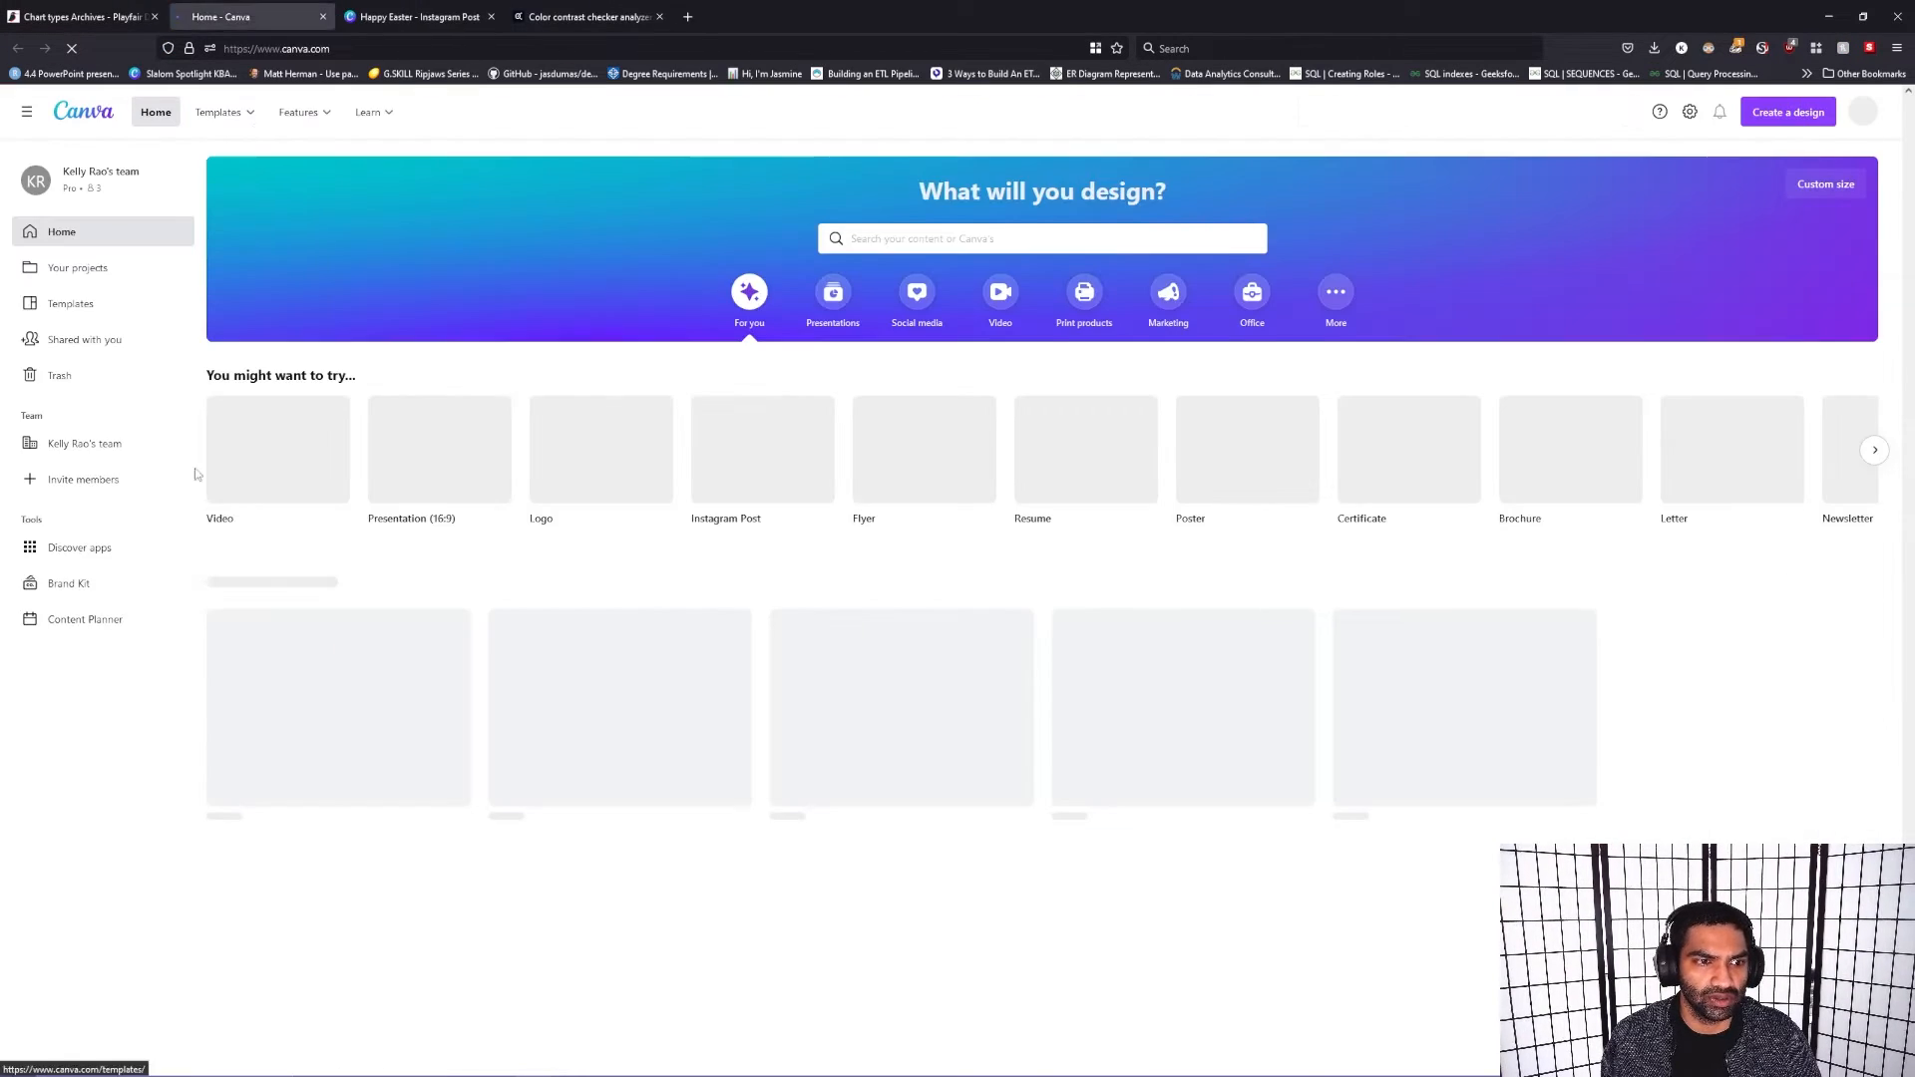
click(94, 771)
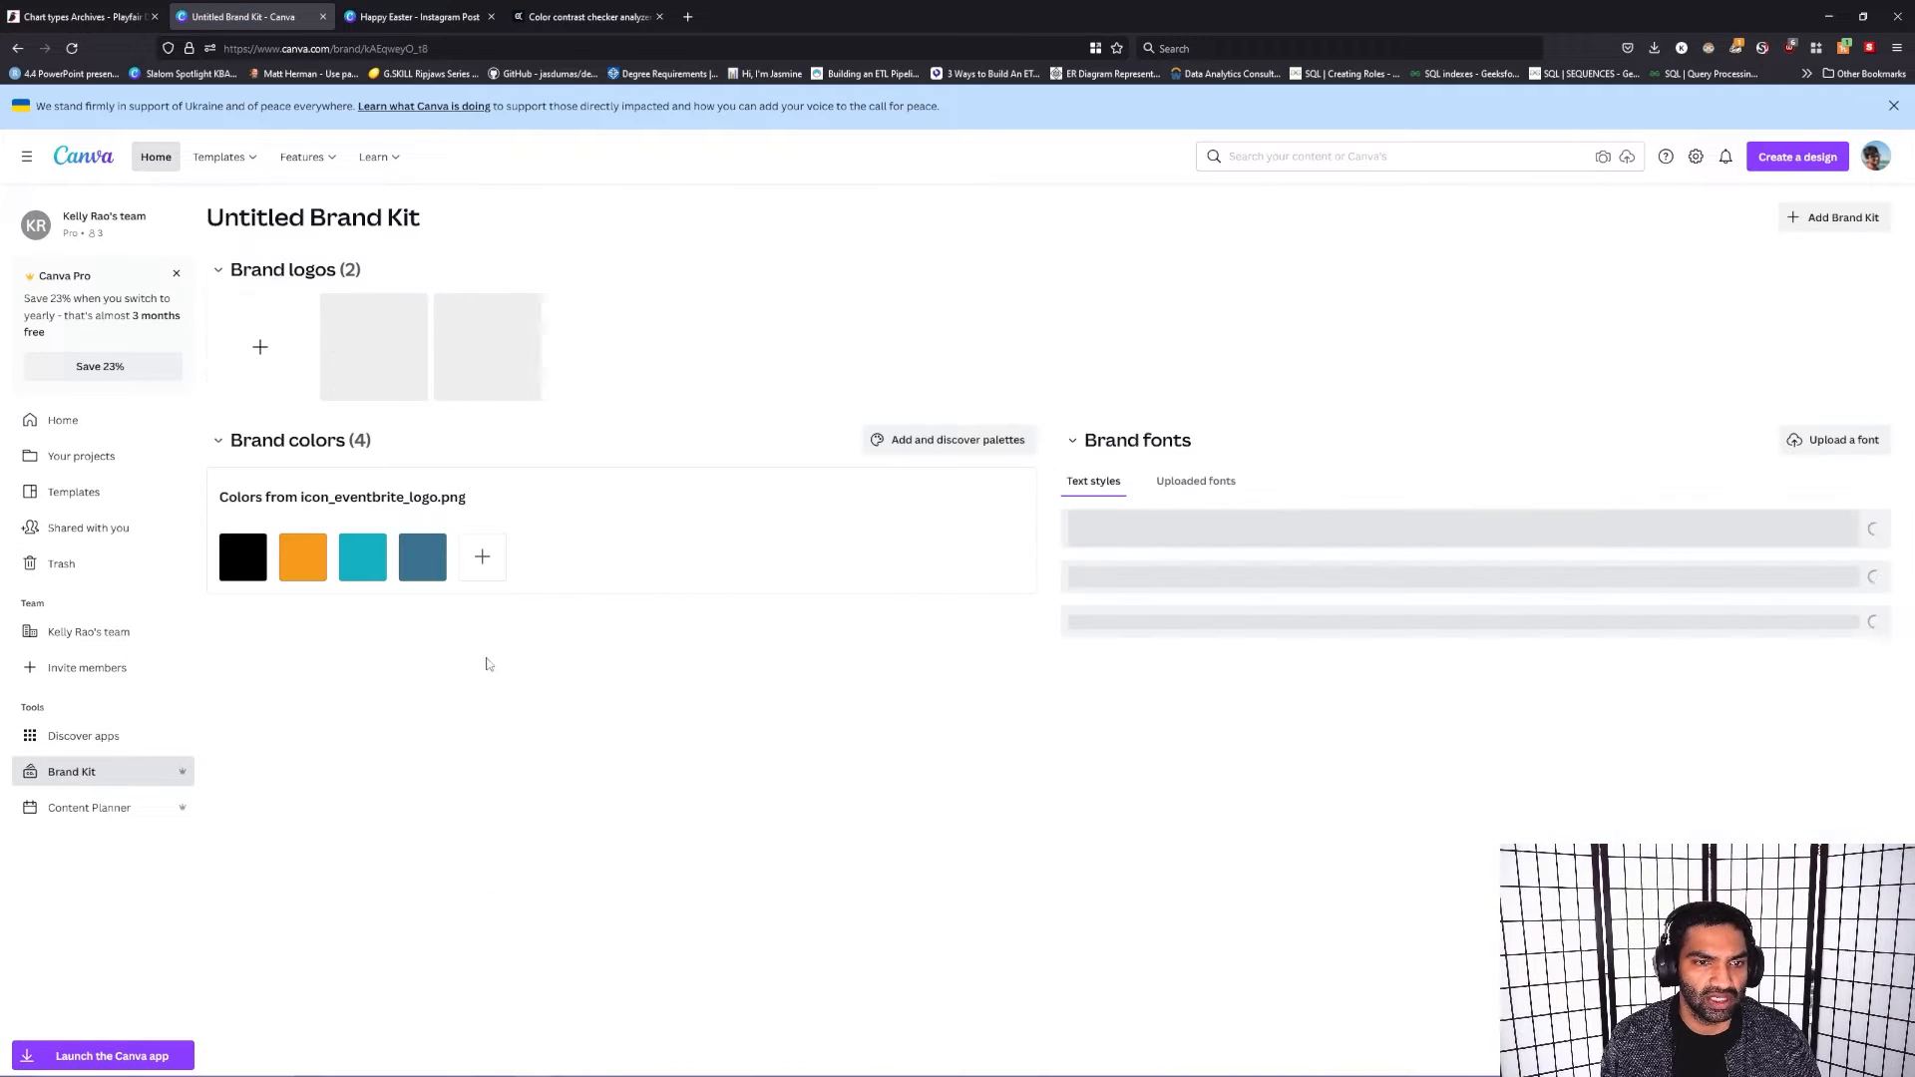
Step: Copy the hex code of the teal brand color from the Untitled Brand Kit
click(377, 583)
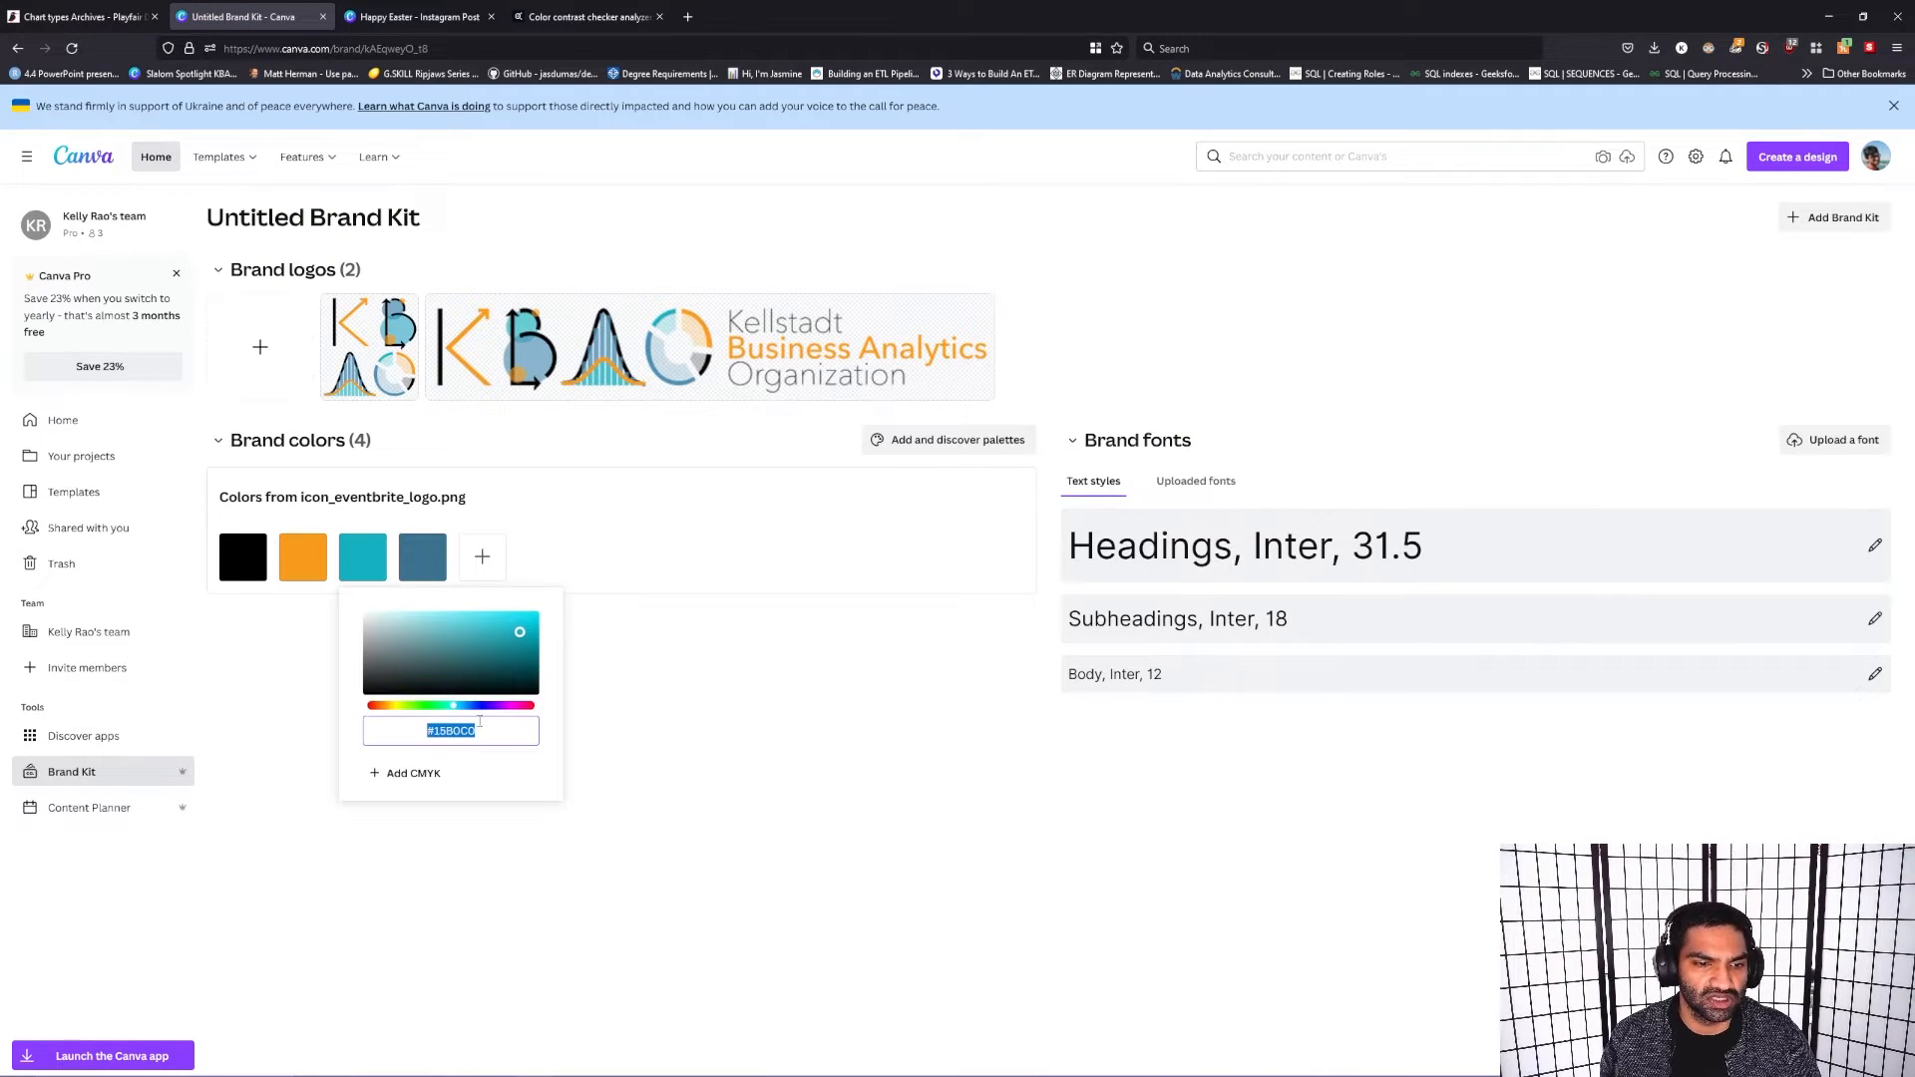
right_click(474, 734)
click(518, 829)
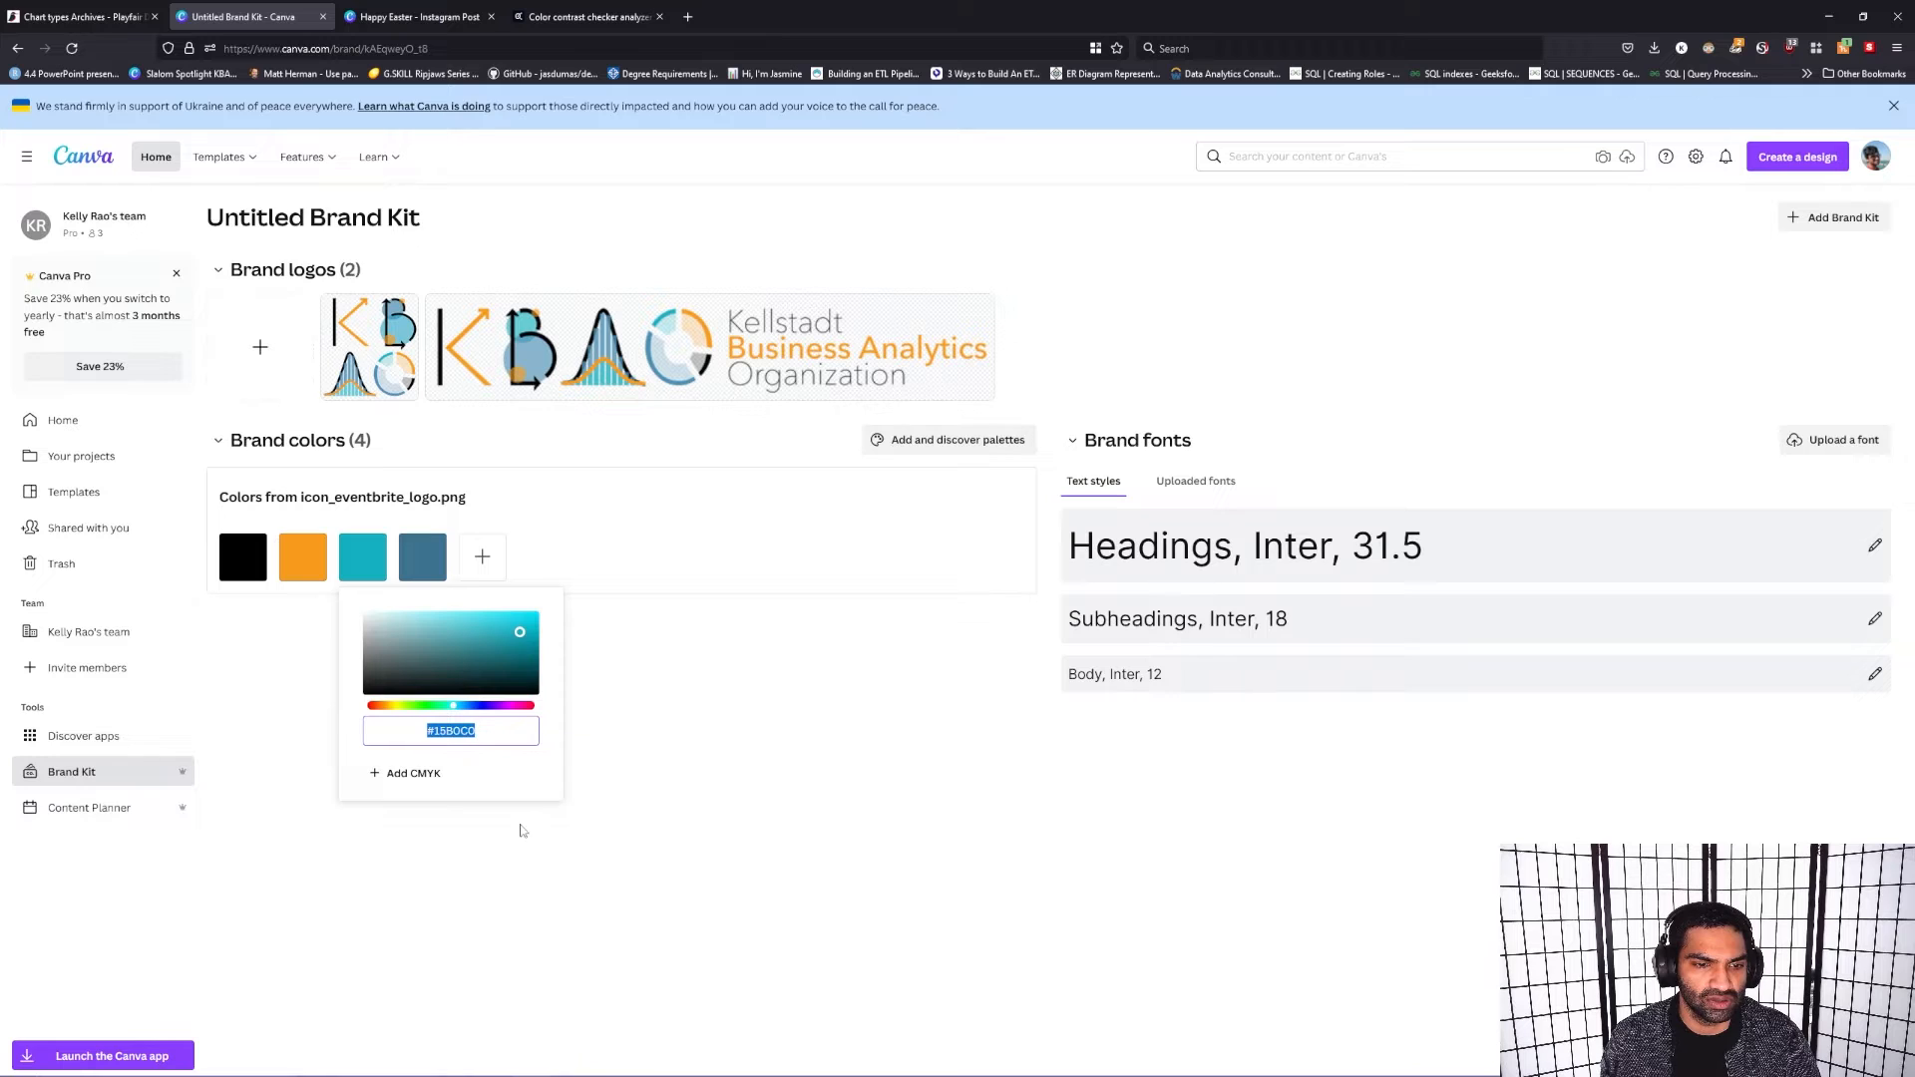
click(625, 769)
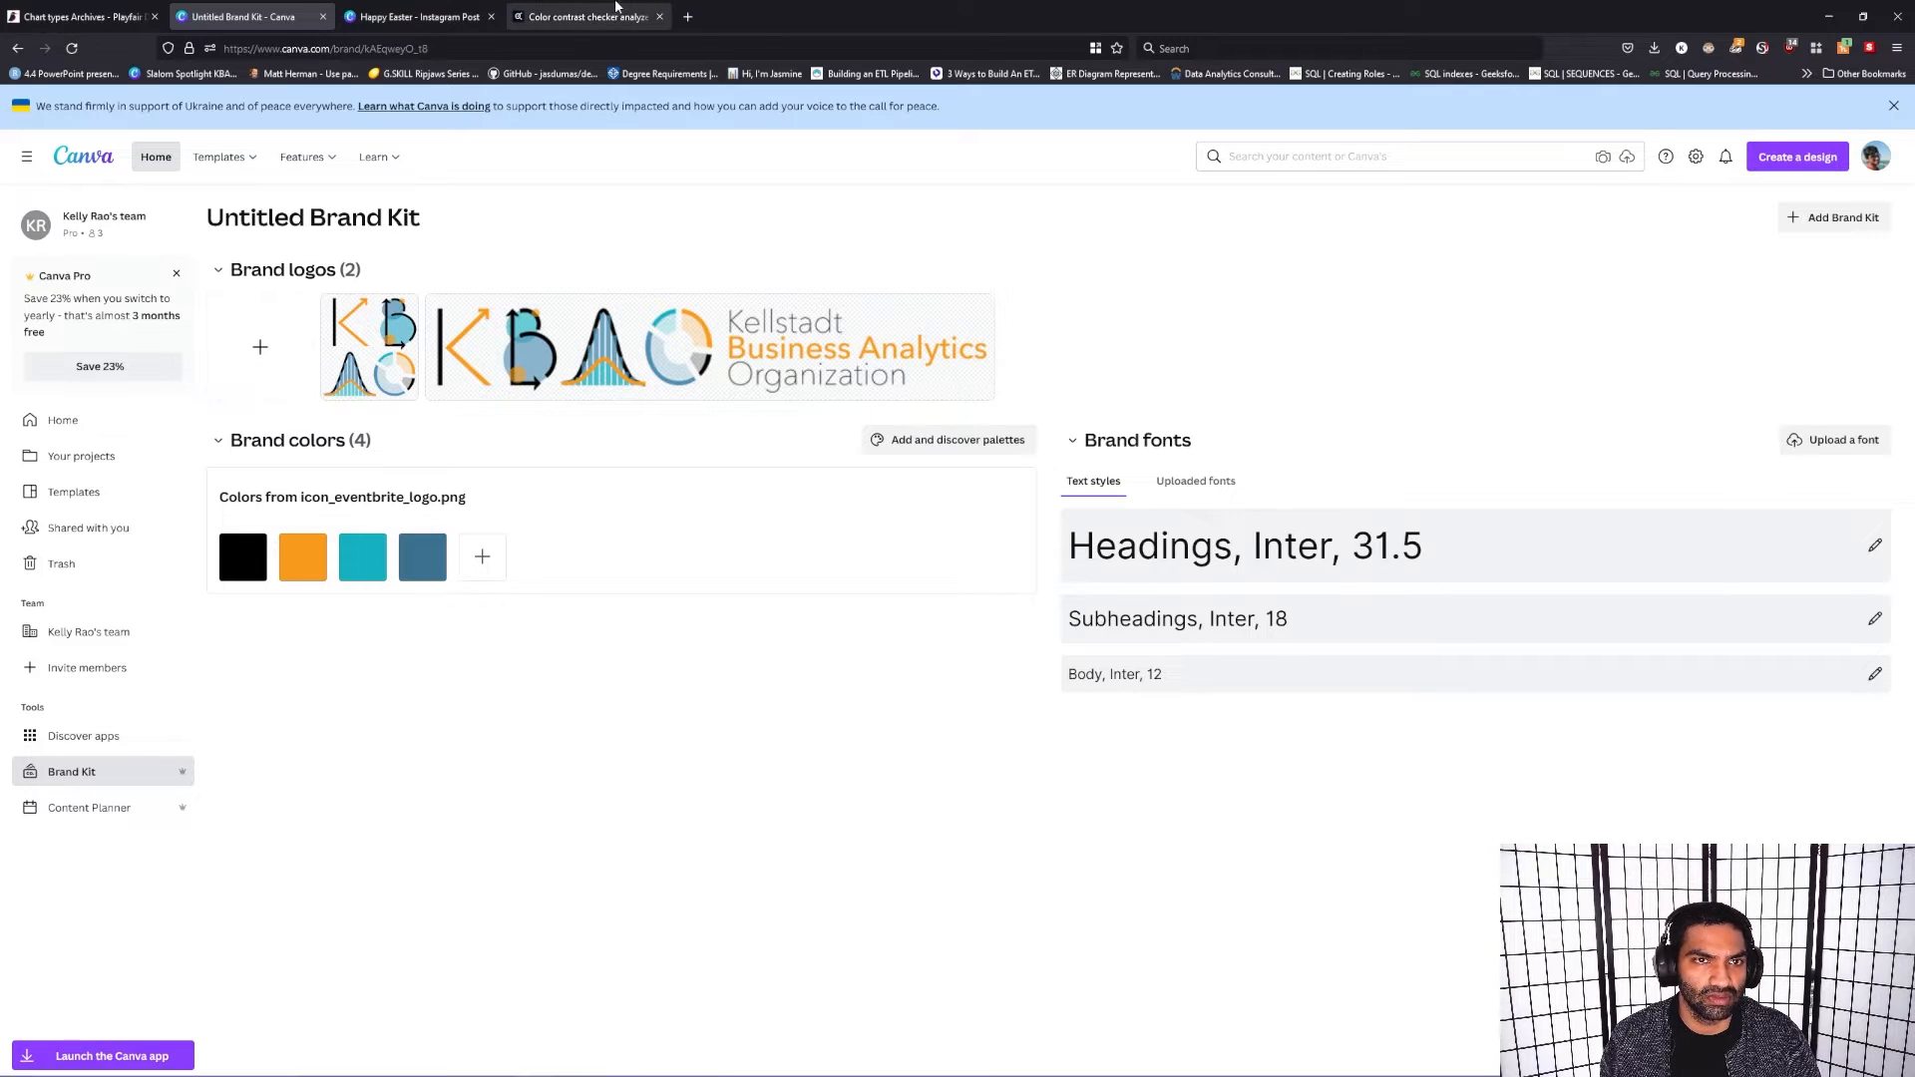
Step: Switch to Adobe Color, set the contrast checker's text color to #15B0C0, and review the pass/fail ratings
click(588, 17)
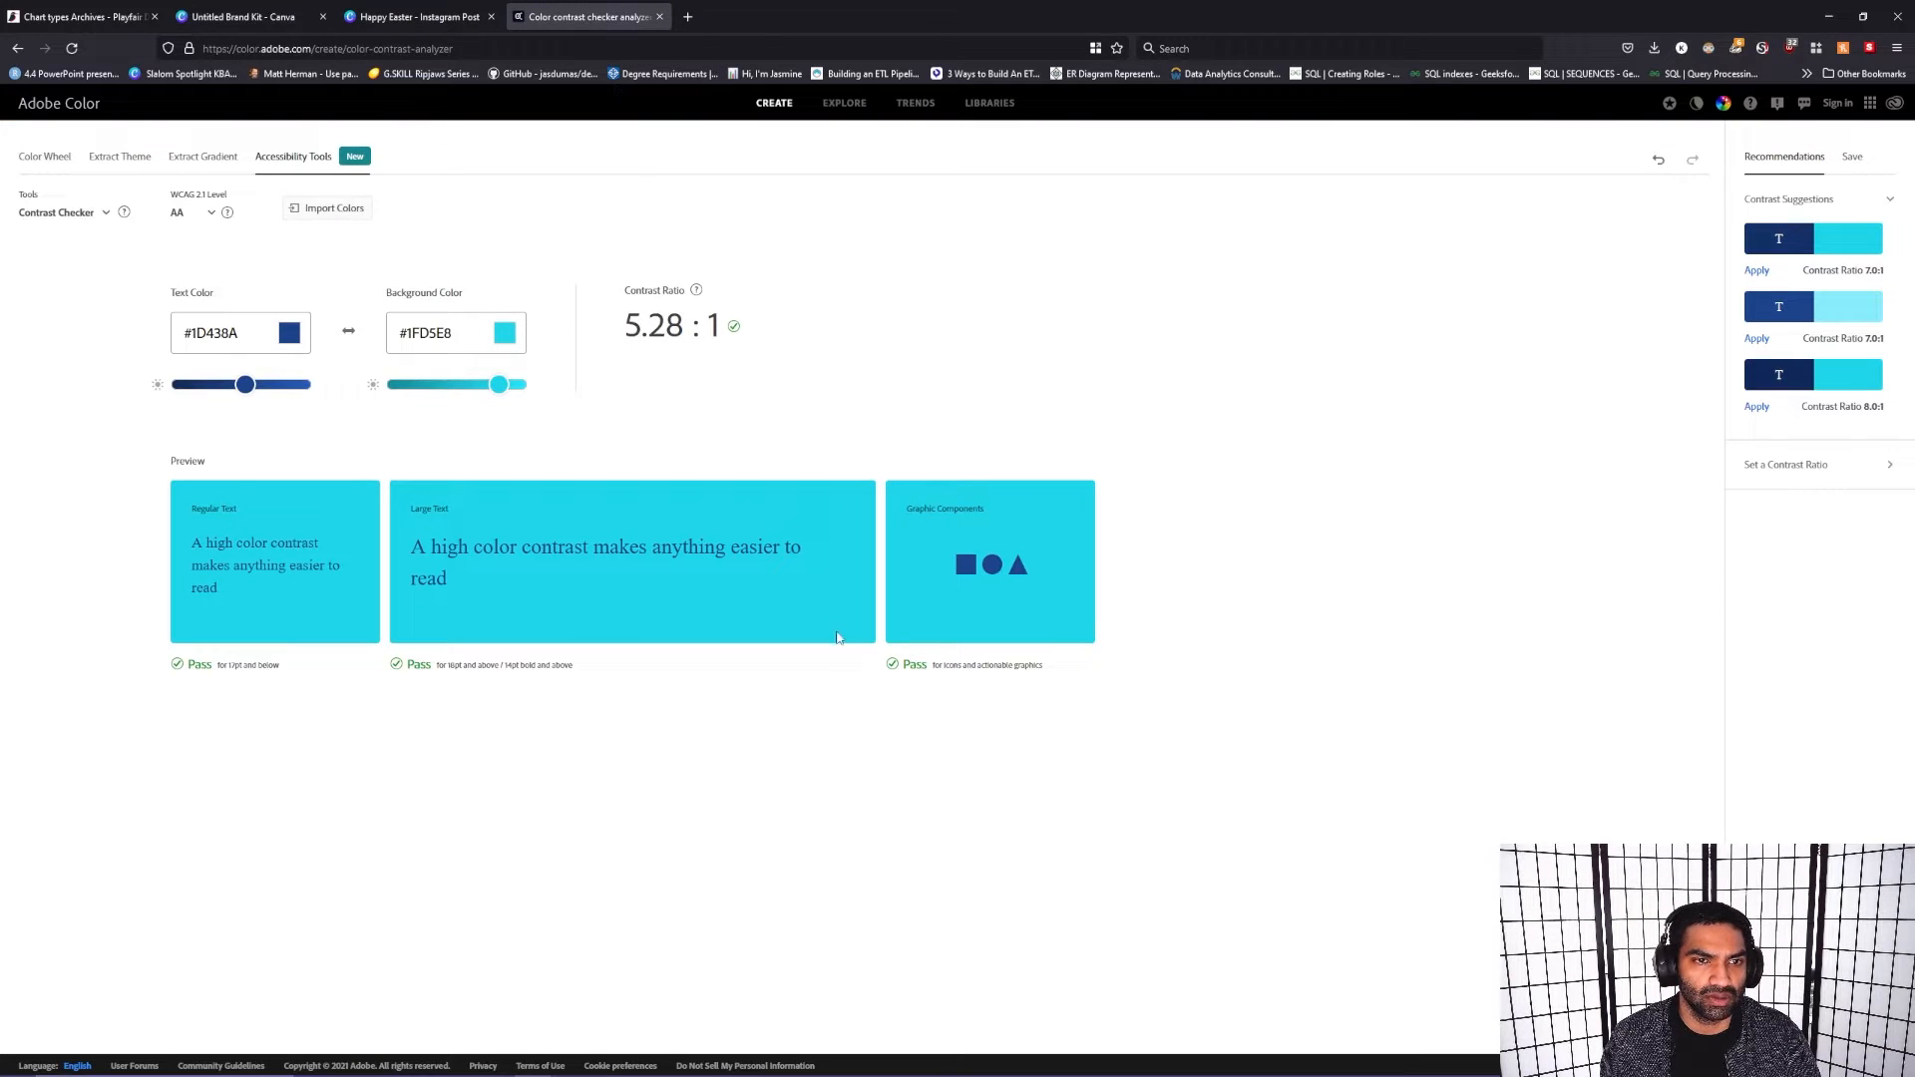
triple_click(236, 333)
key(ctrl+v)
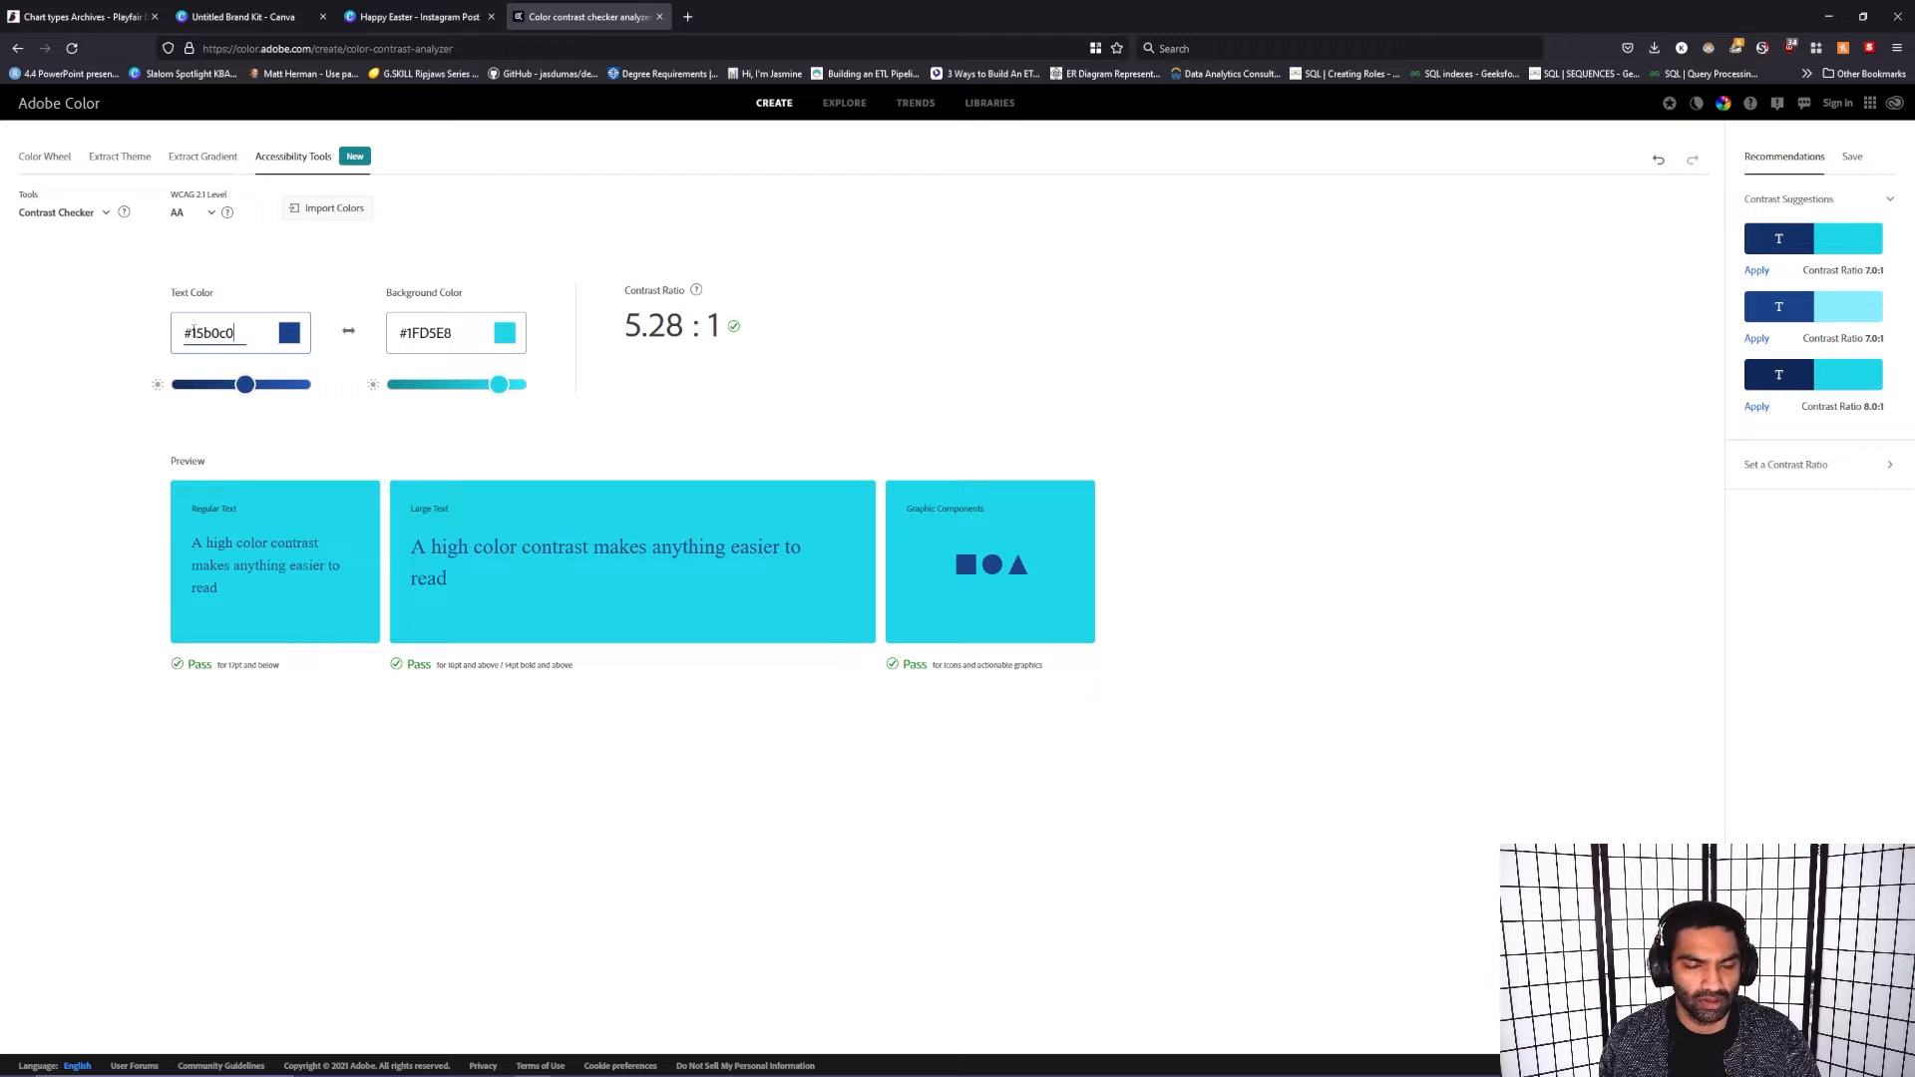
key(Return)
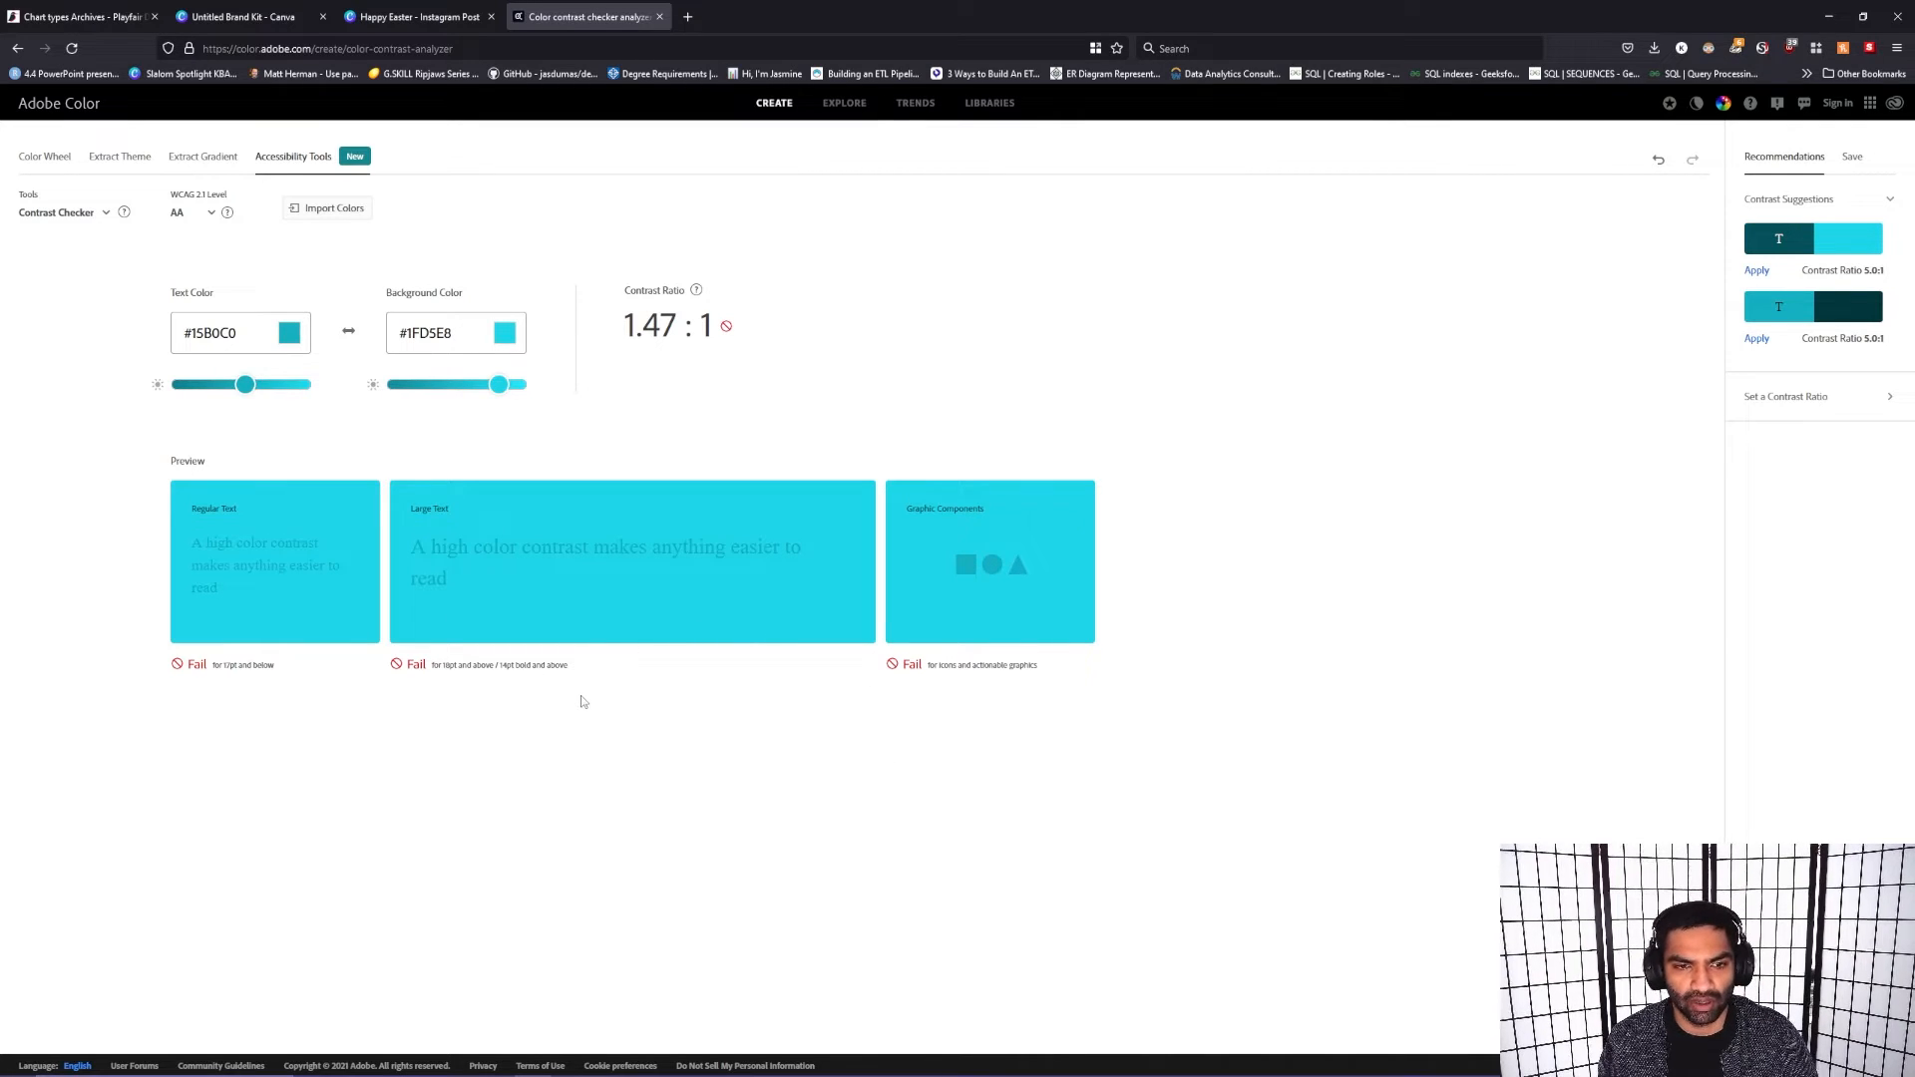
drag(1087, 683, 712, 632)
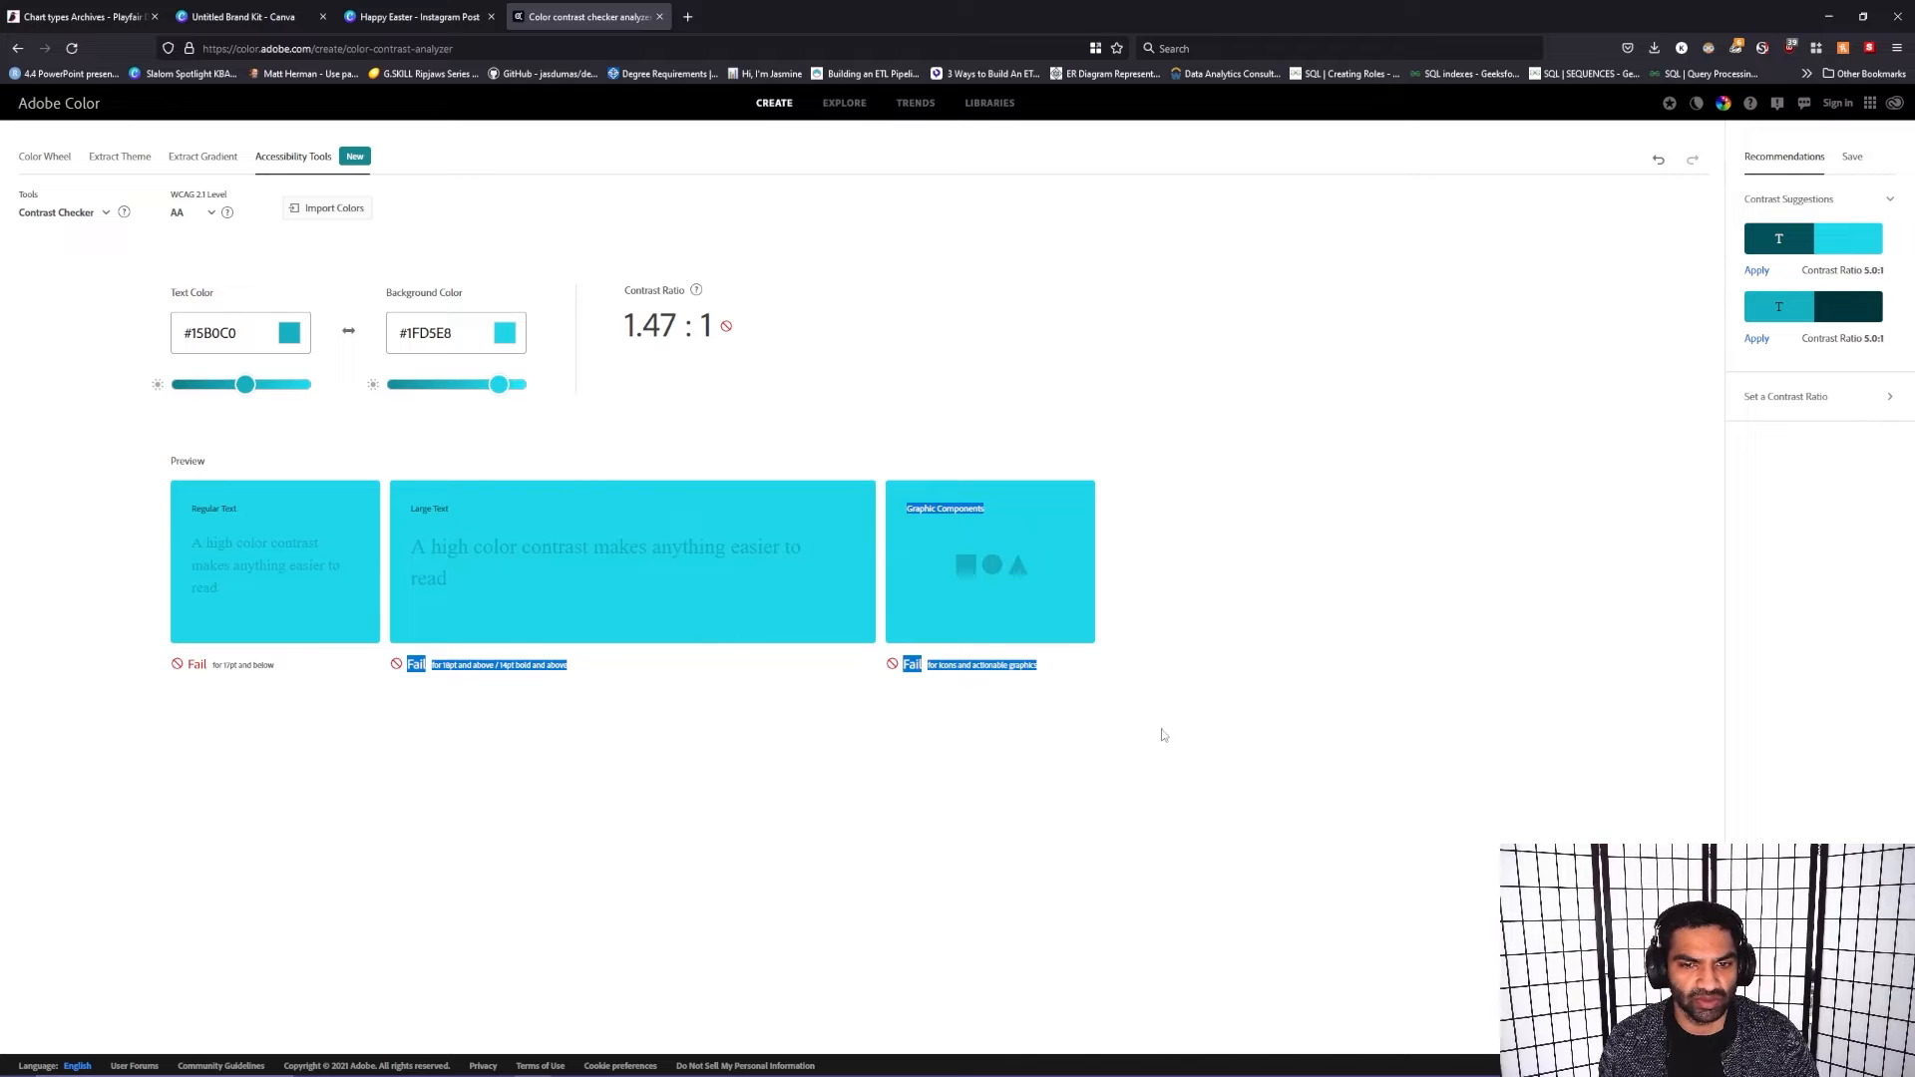
click(551, 696)
Step: Switch to the Instagram post in Canva, nudge the organization logo slightly left, and deselect it
click(442, 12)
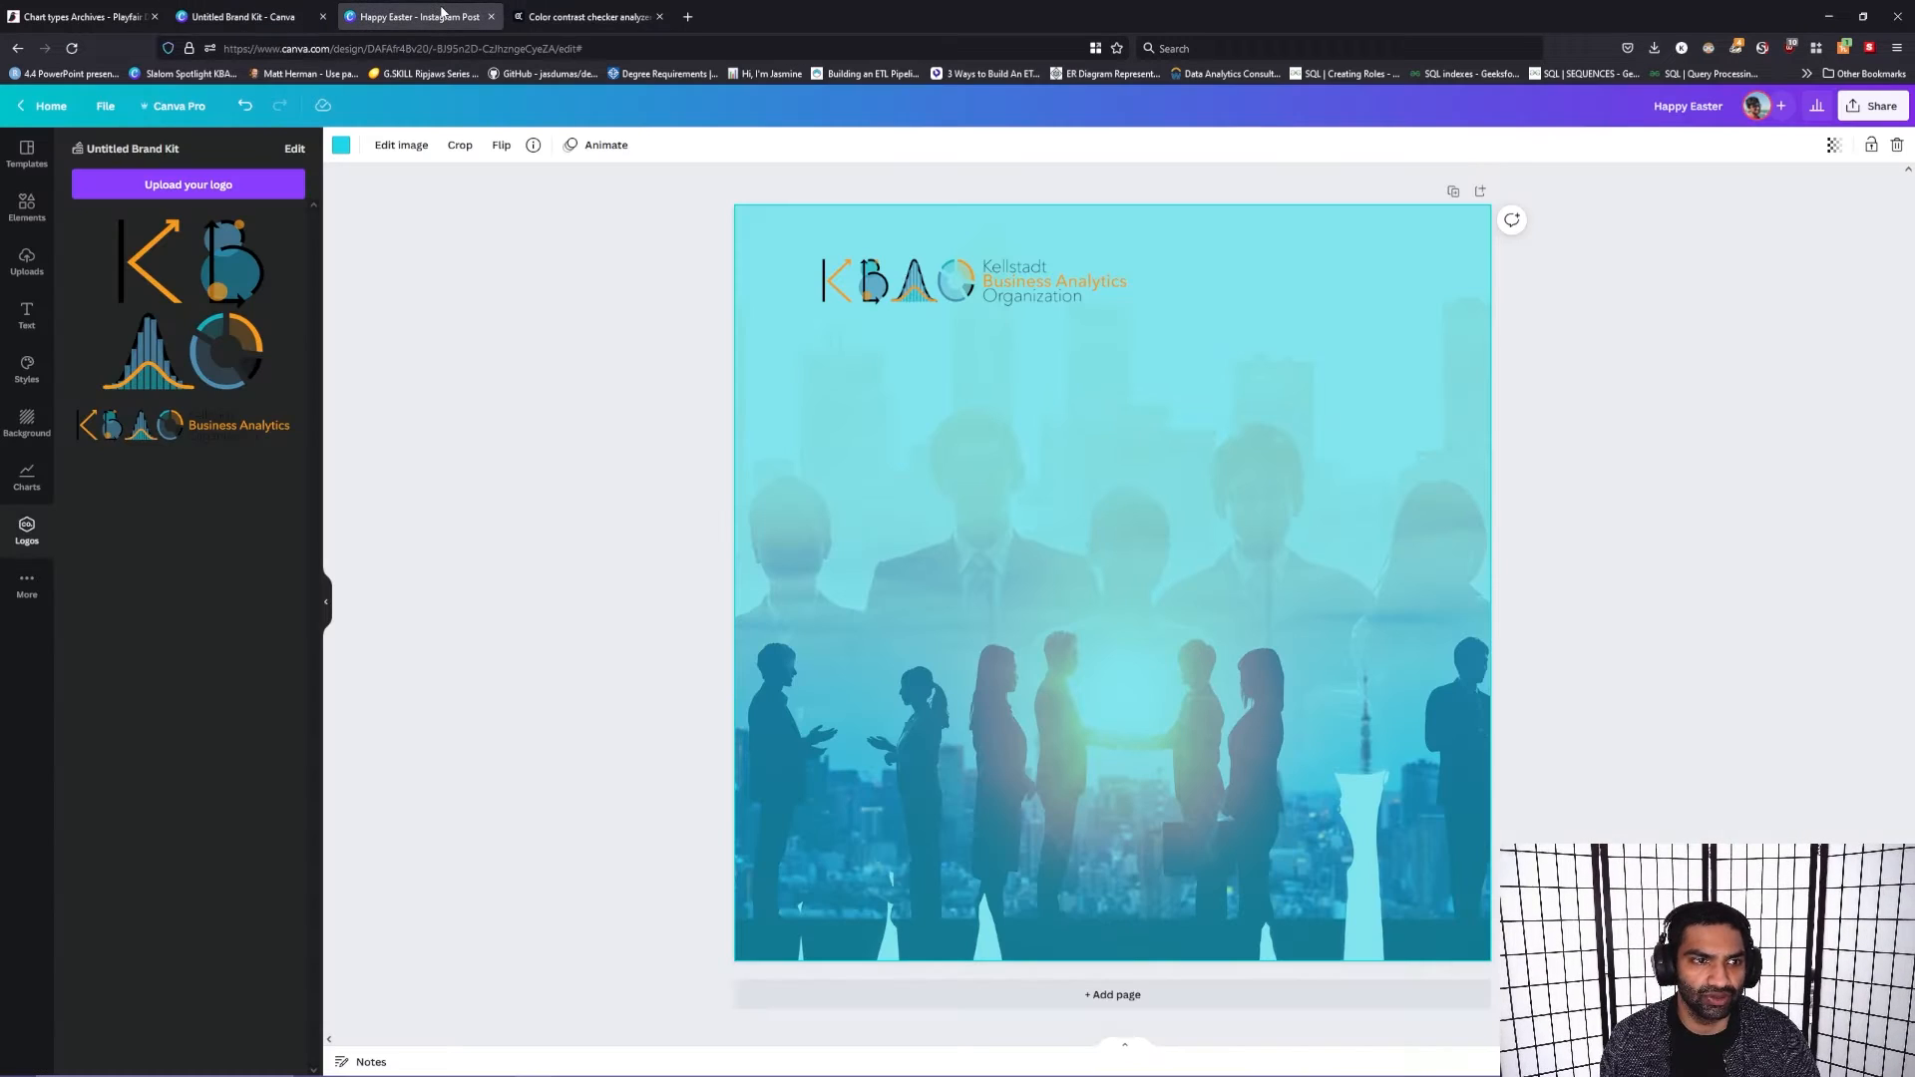
click(1033, 295)
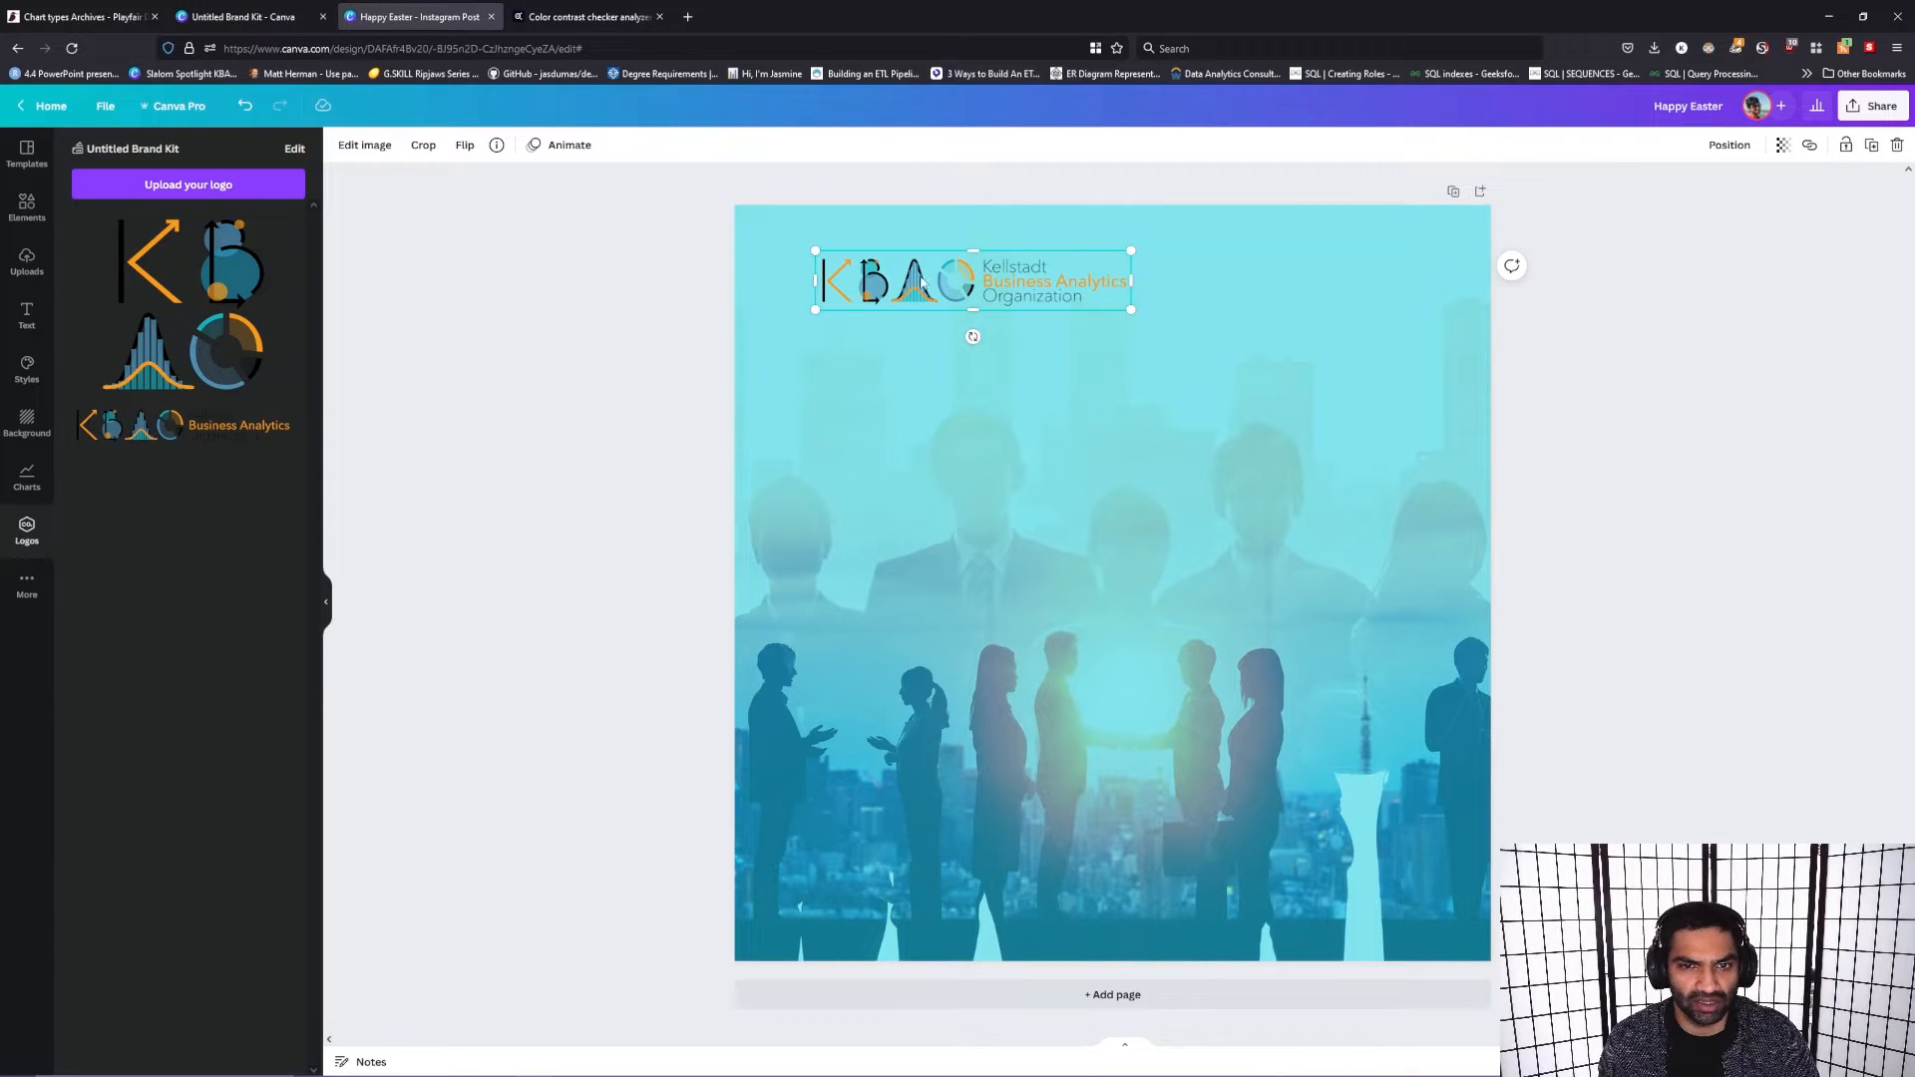
drag(1004, 283, 1000, 284)
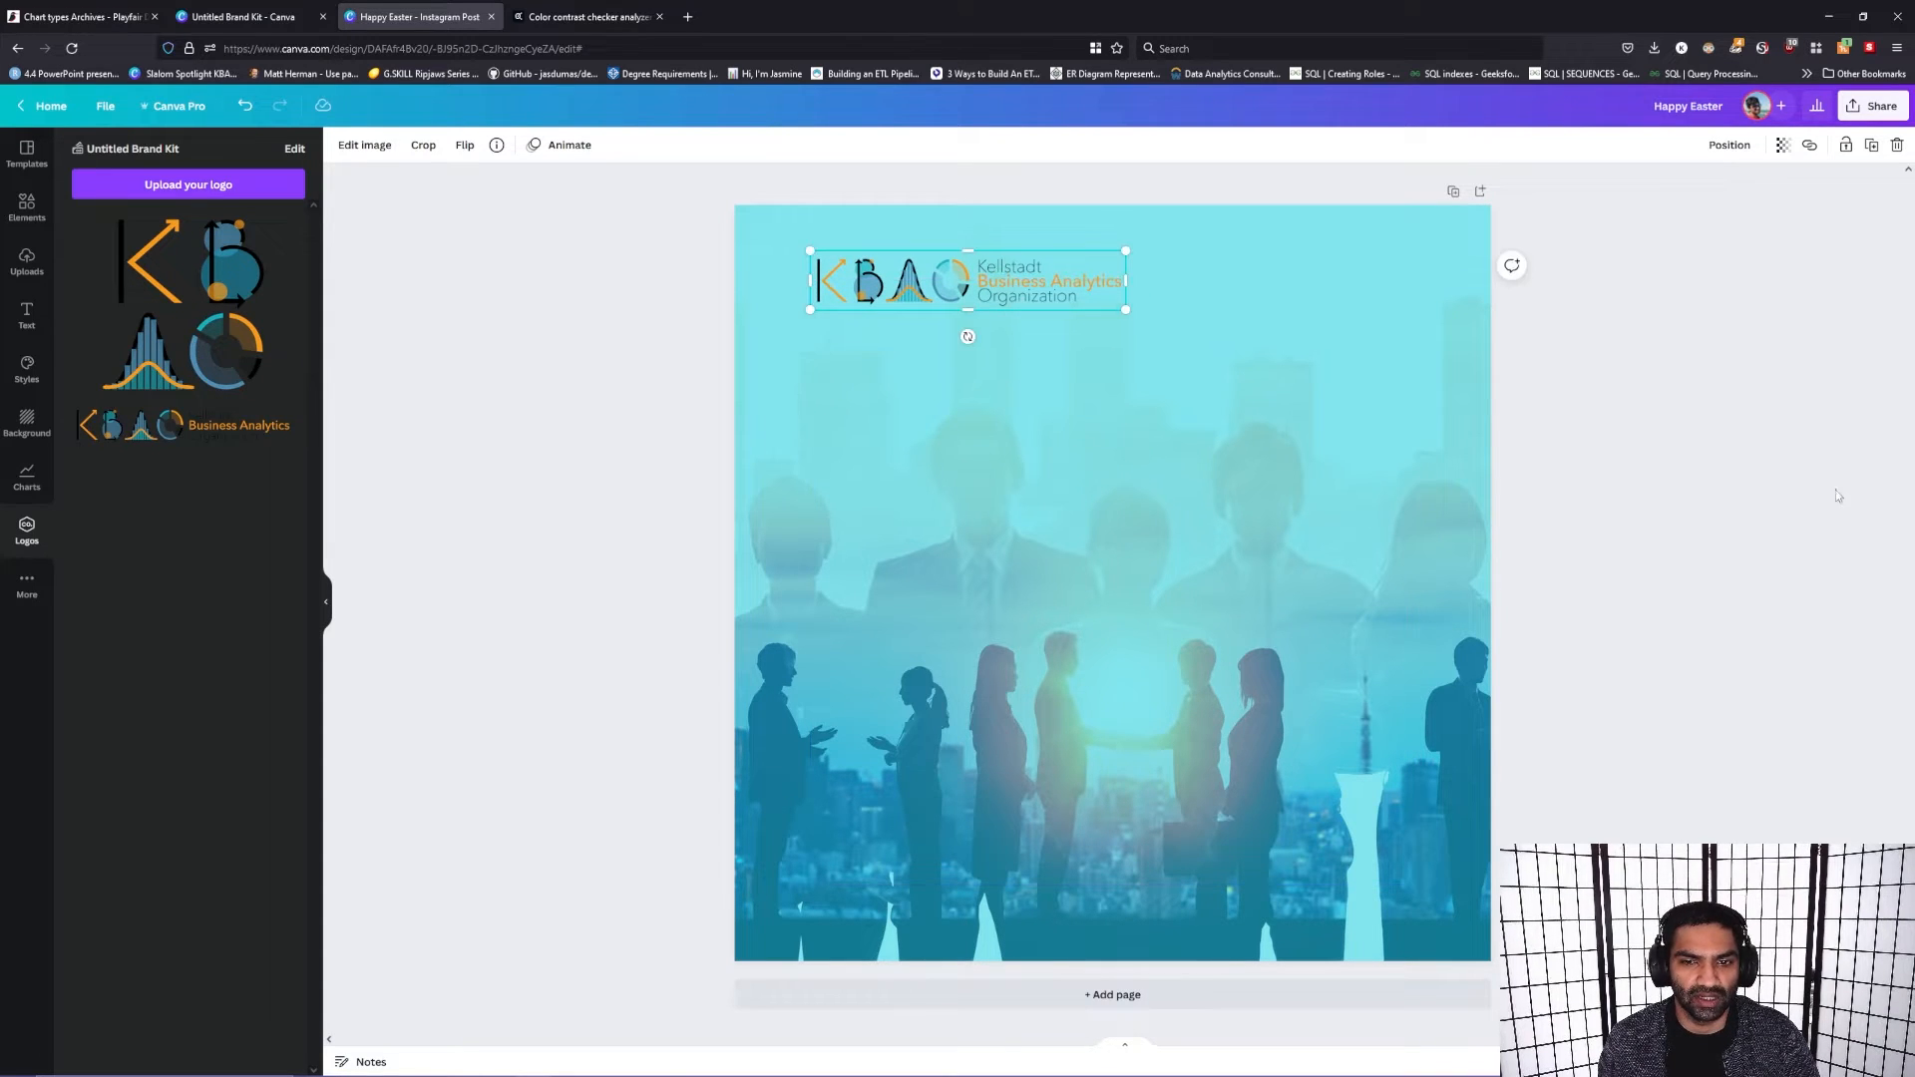
click(1656, 529)
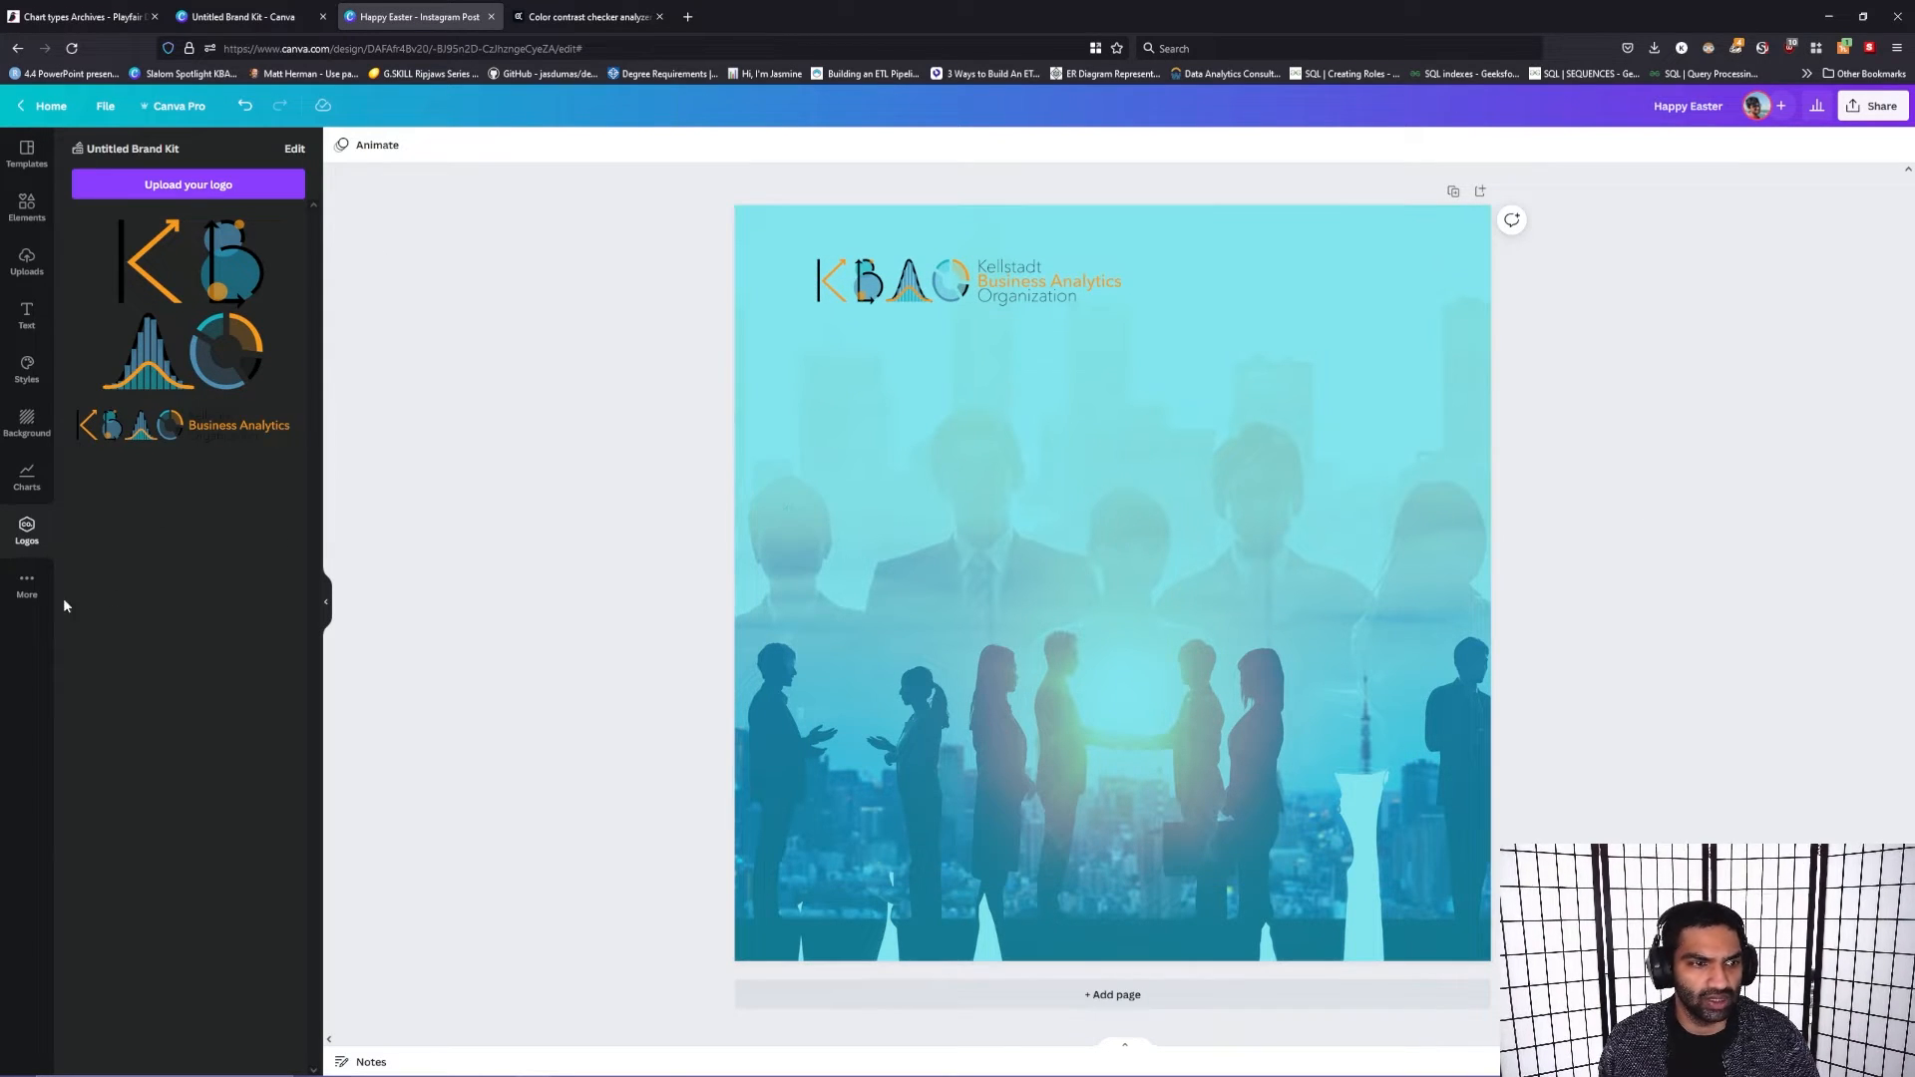
Step: Try the brand kit's orange, slate blue, and black as the color behind the background photo
click(953, 361)
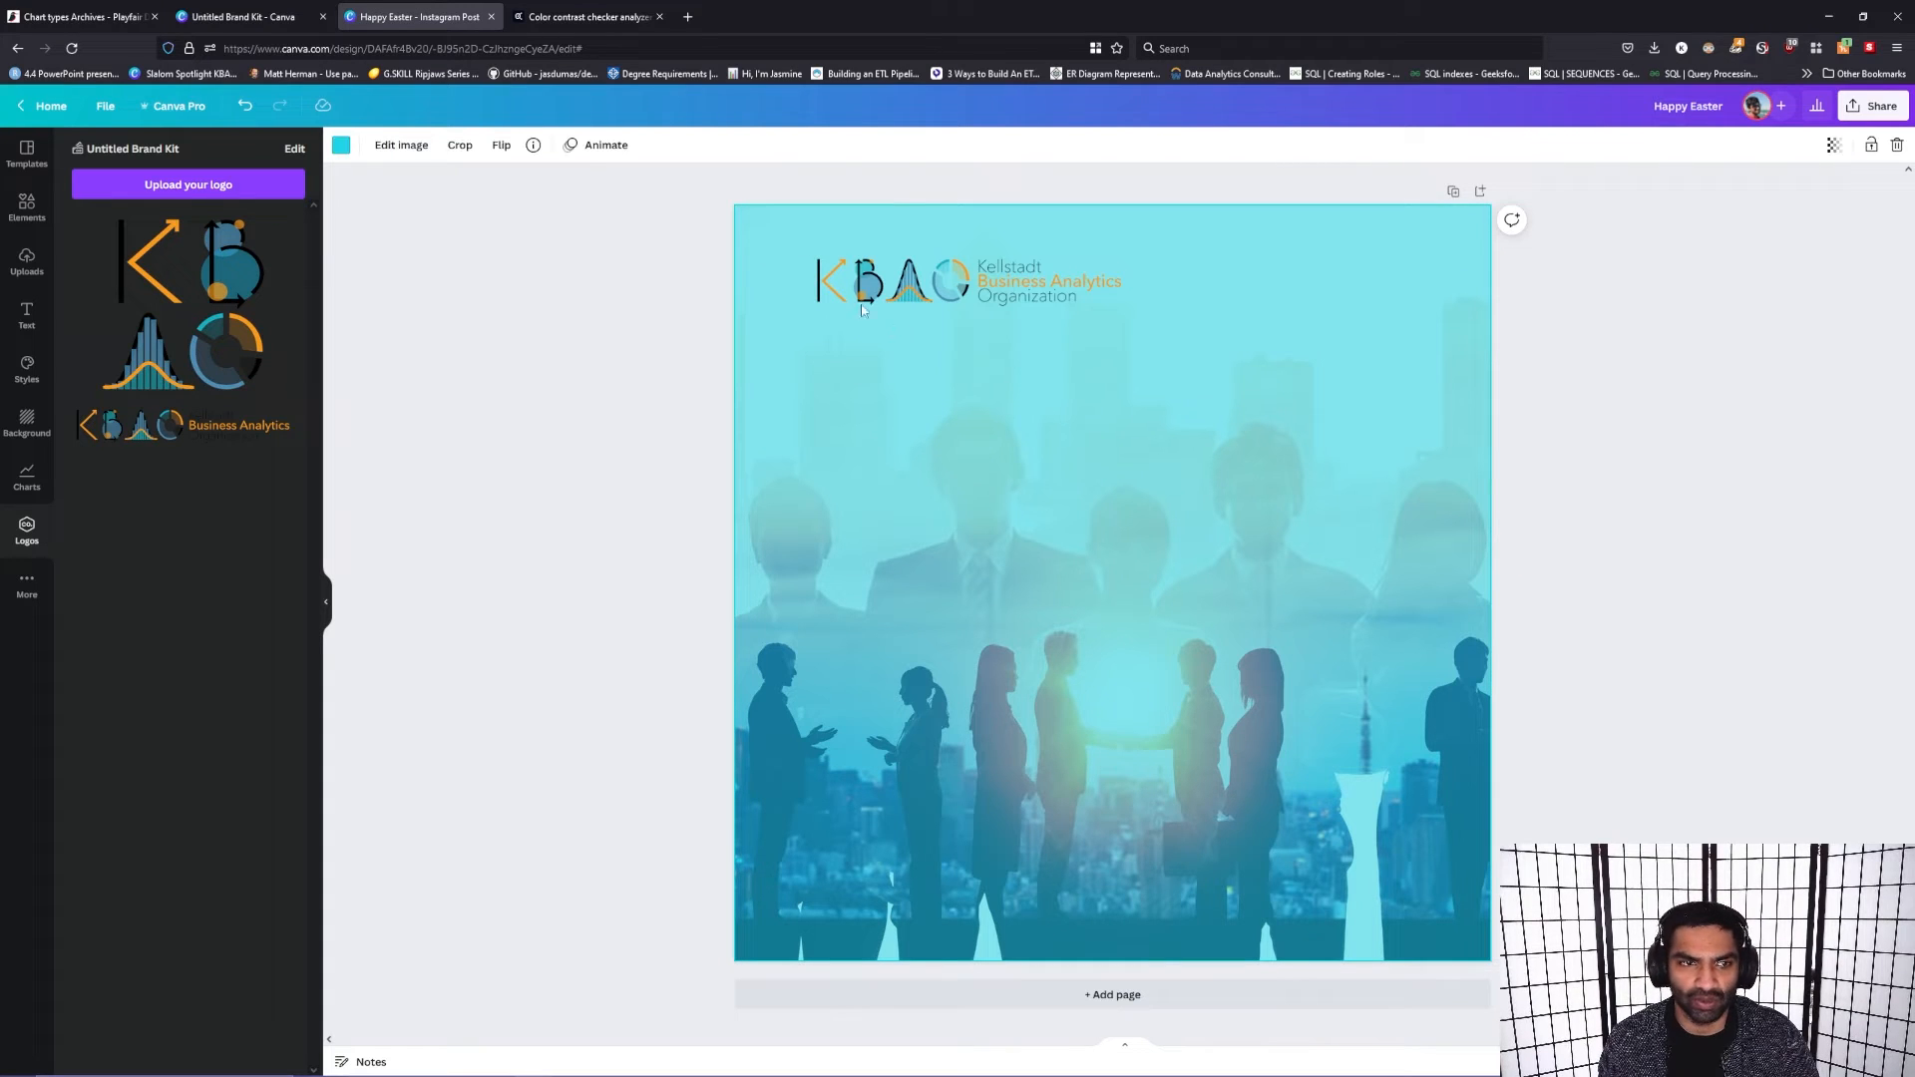
click(340, 145)
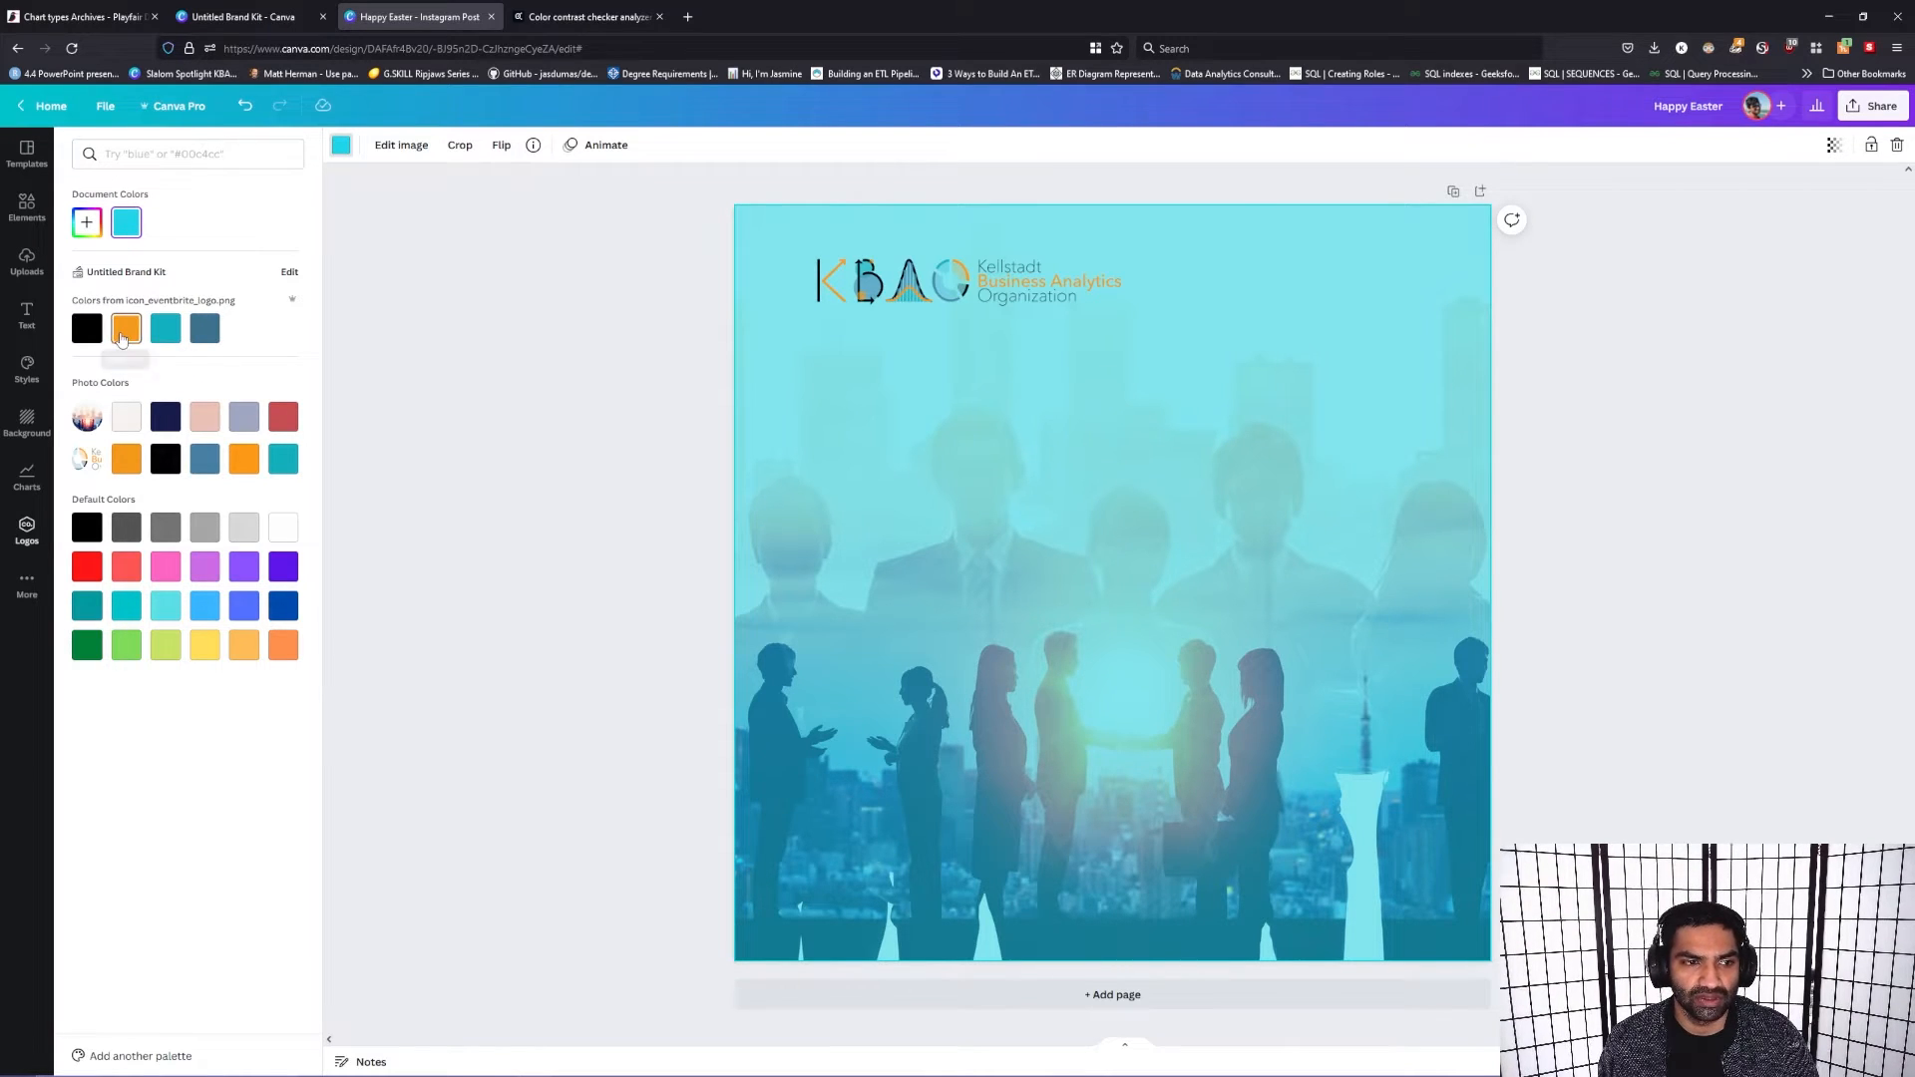
click(123, 329)
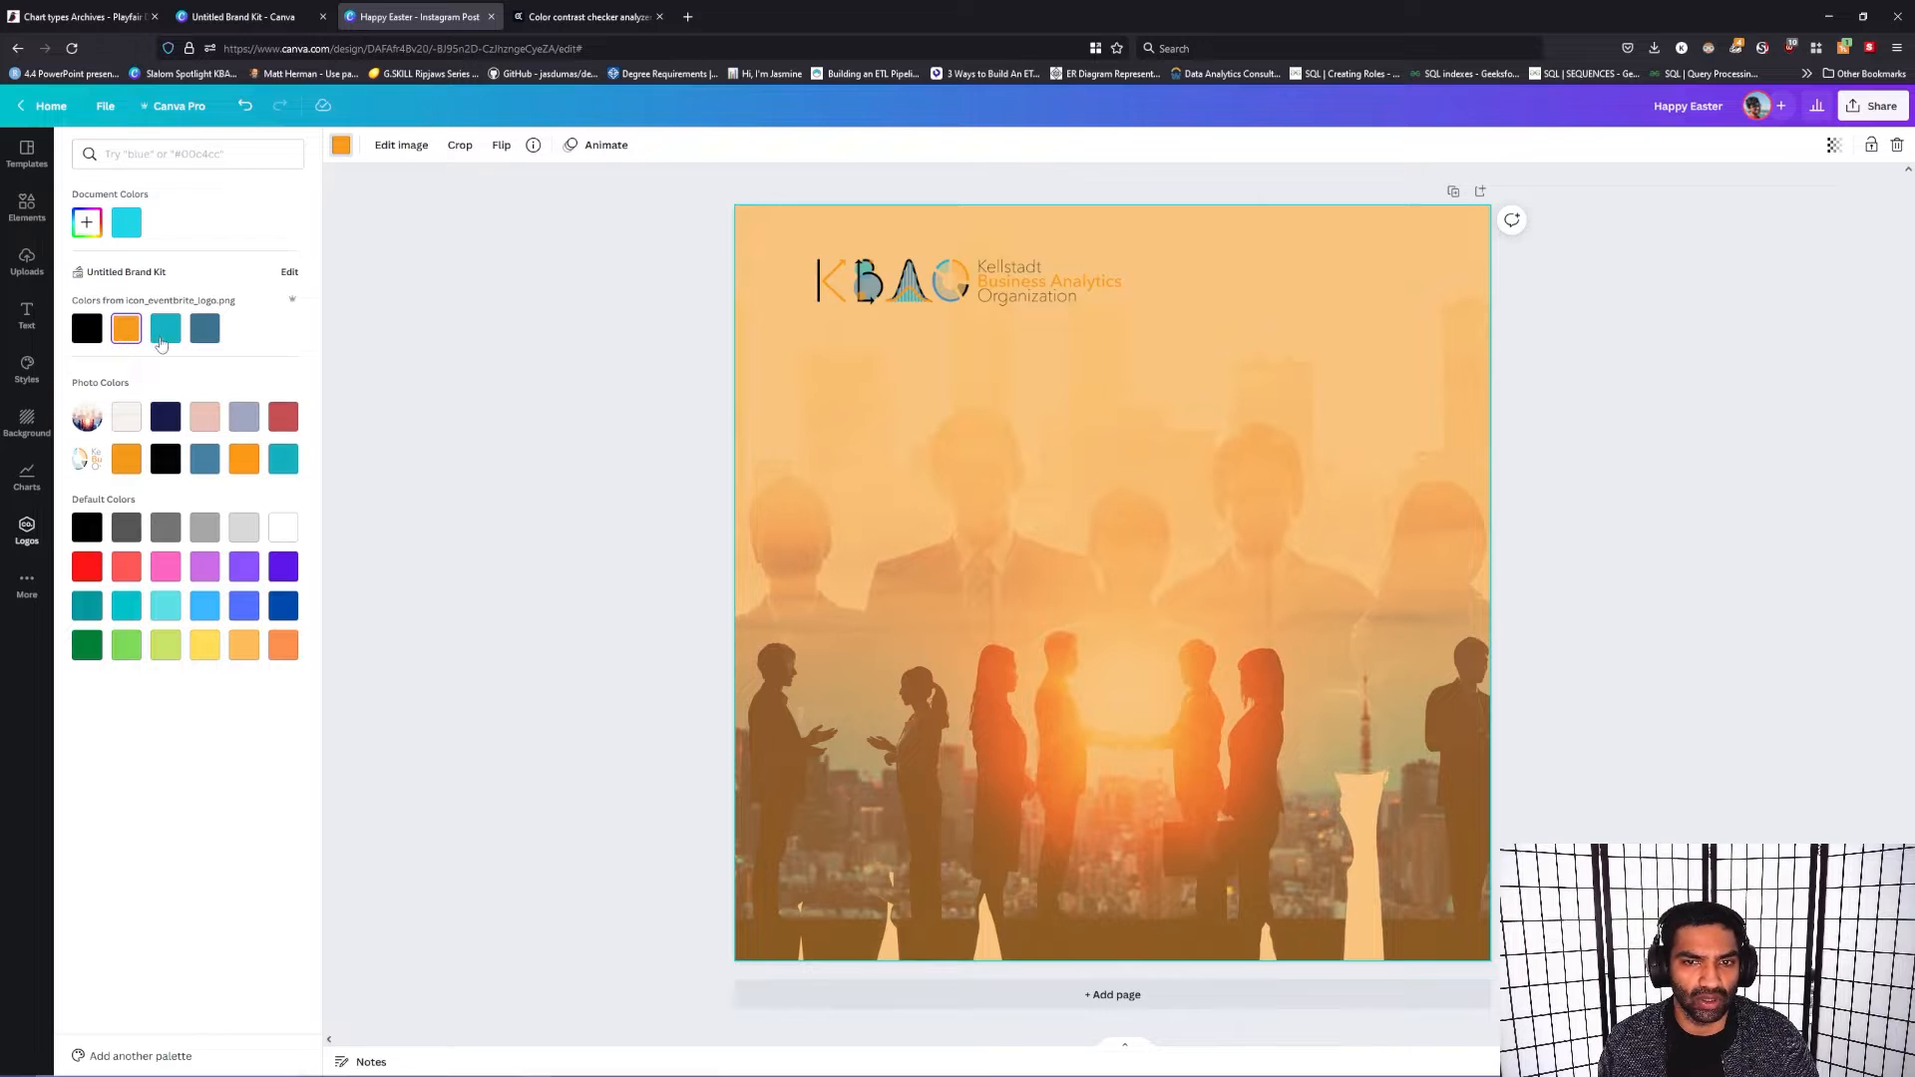
click(205, 339)
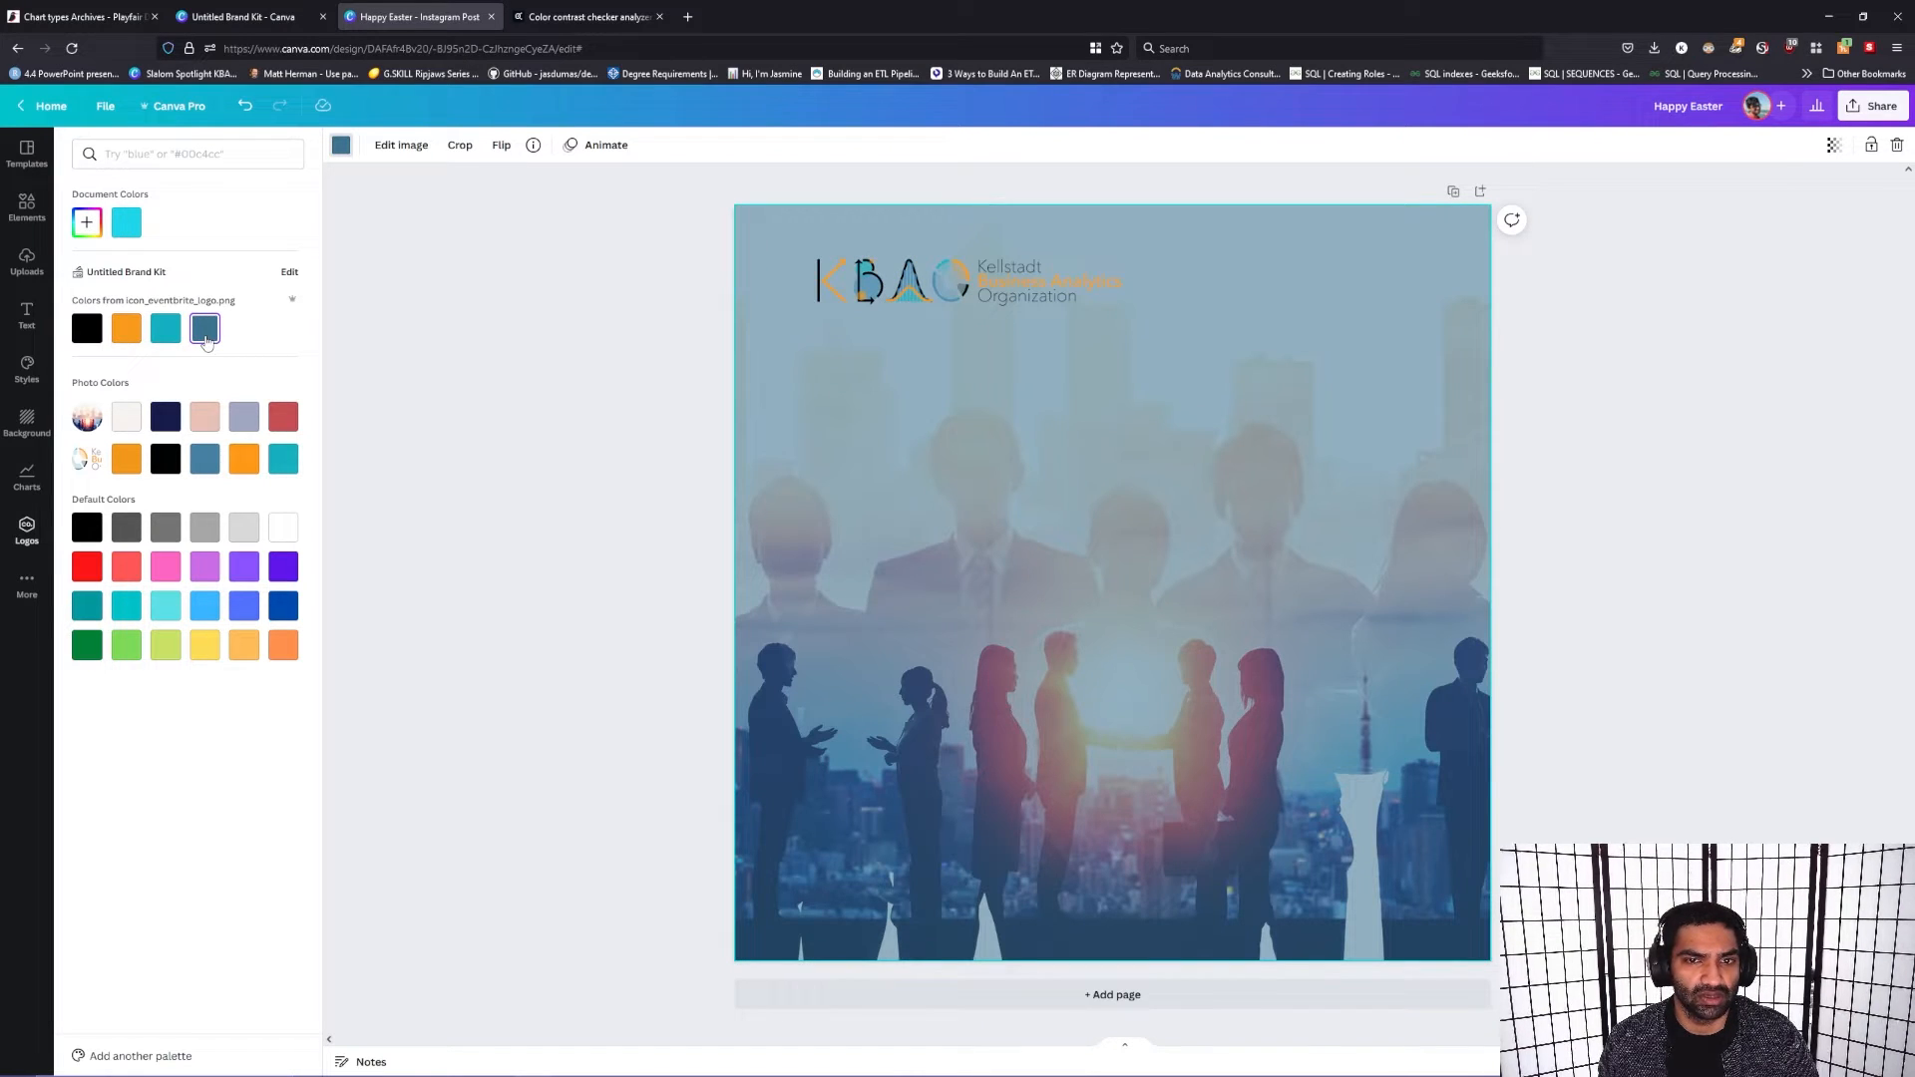
click(88, 332)
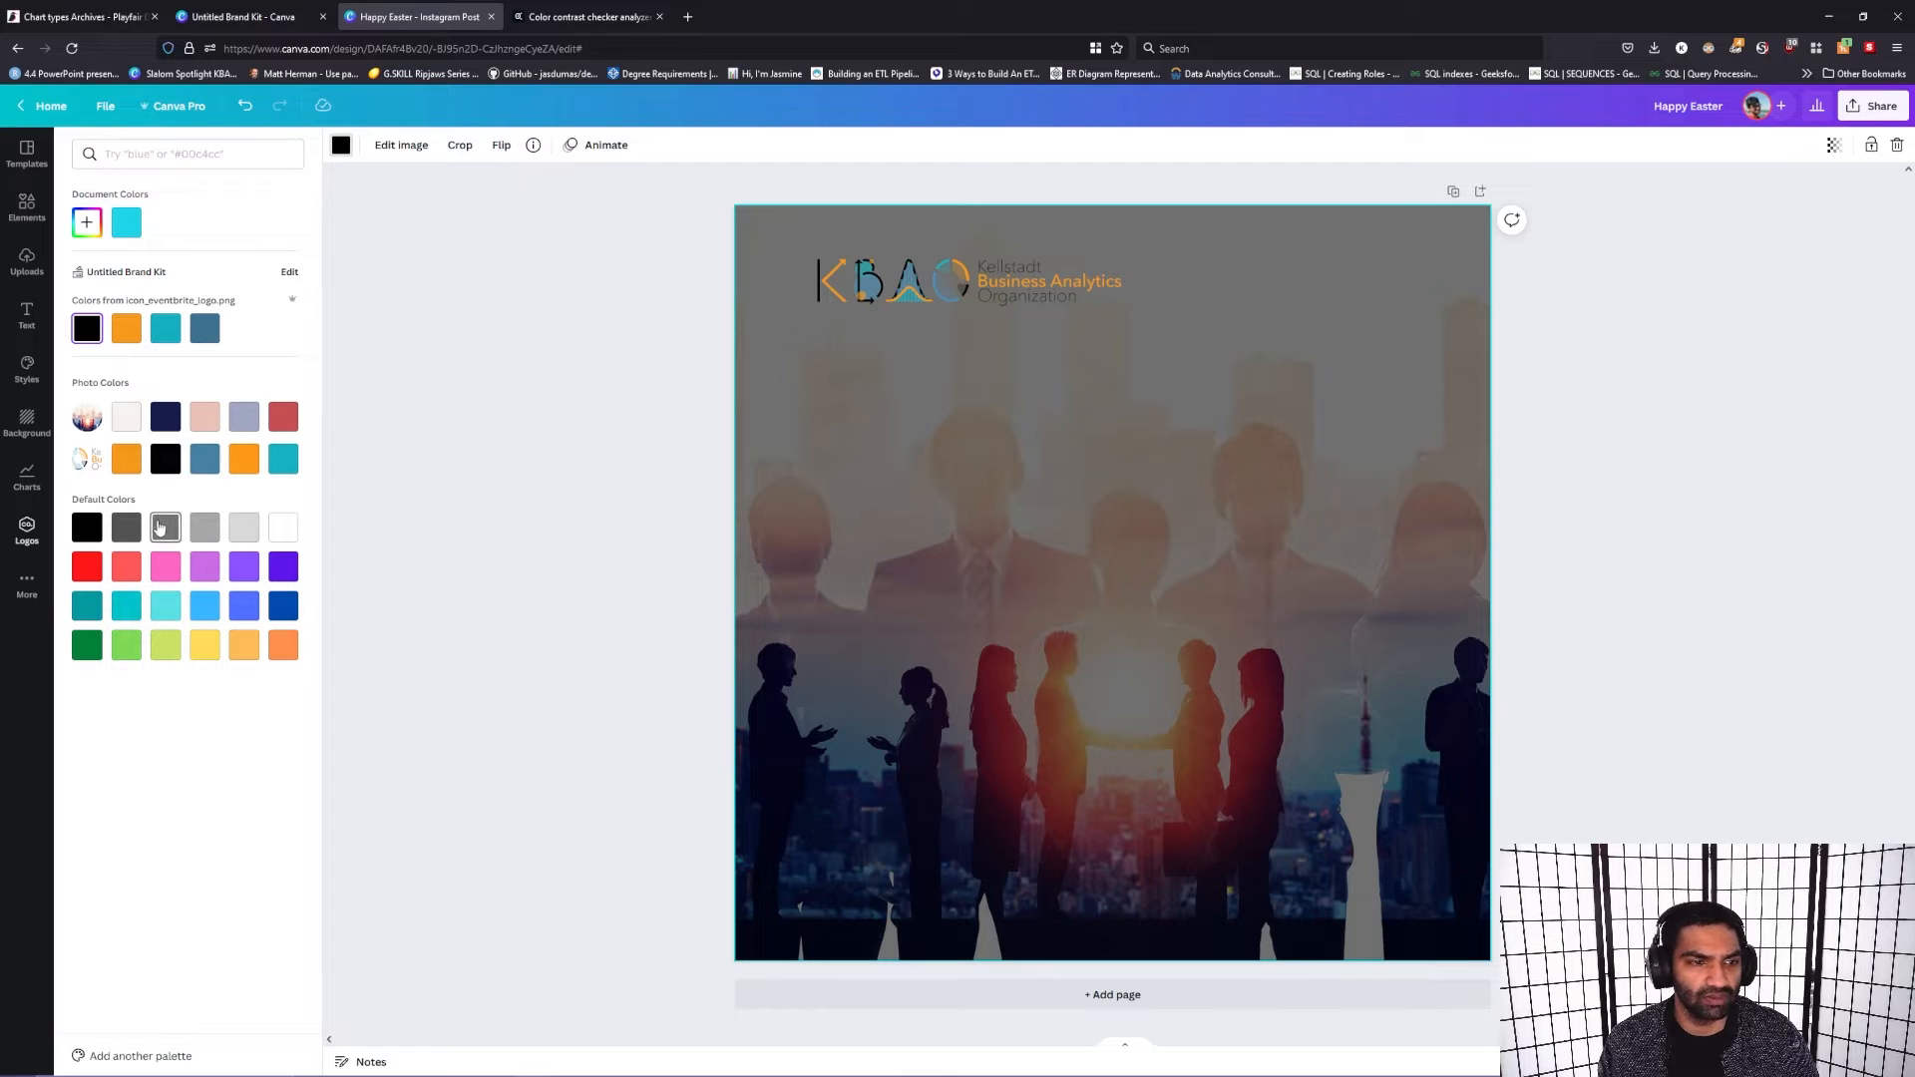
Step: Try dark gray, light gray, pink, and red as the color behind the background photo
click(127, 536)
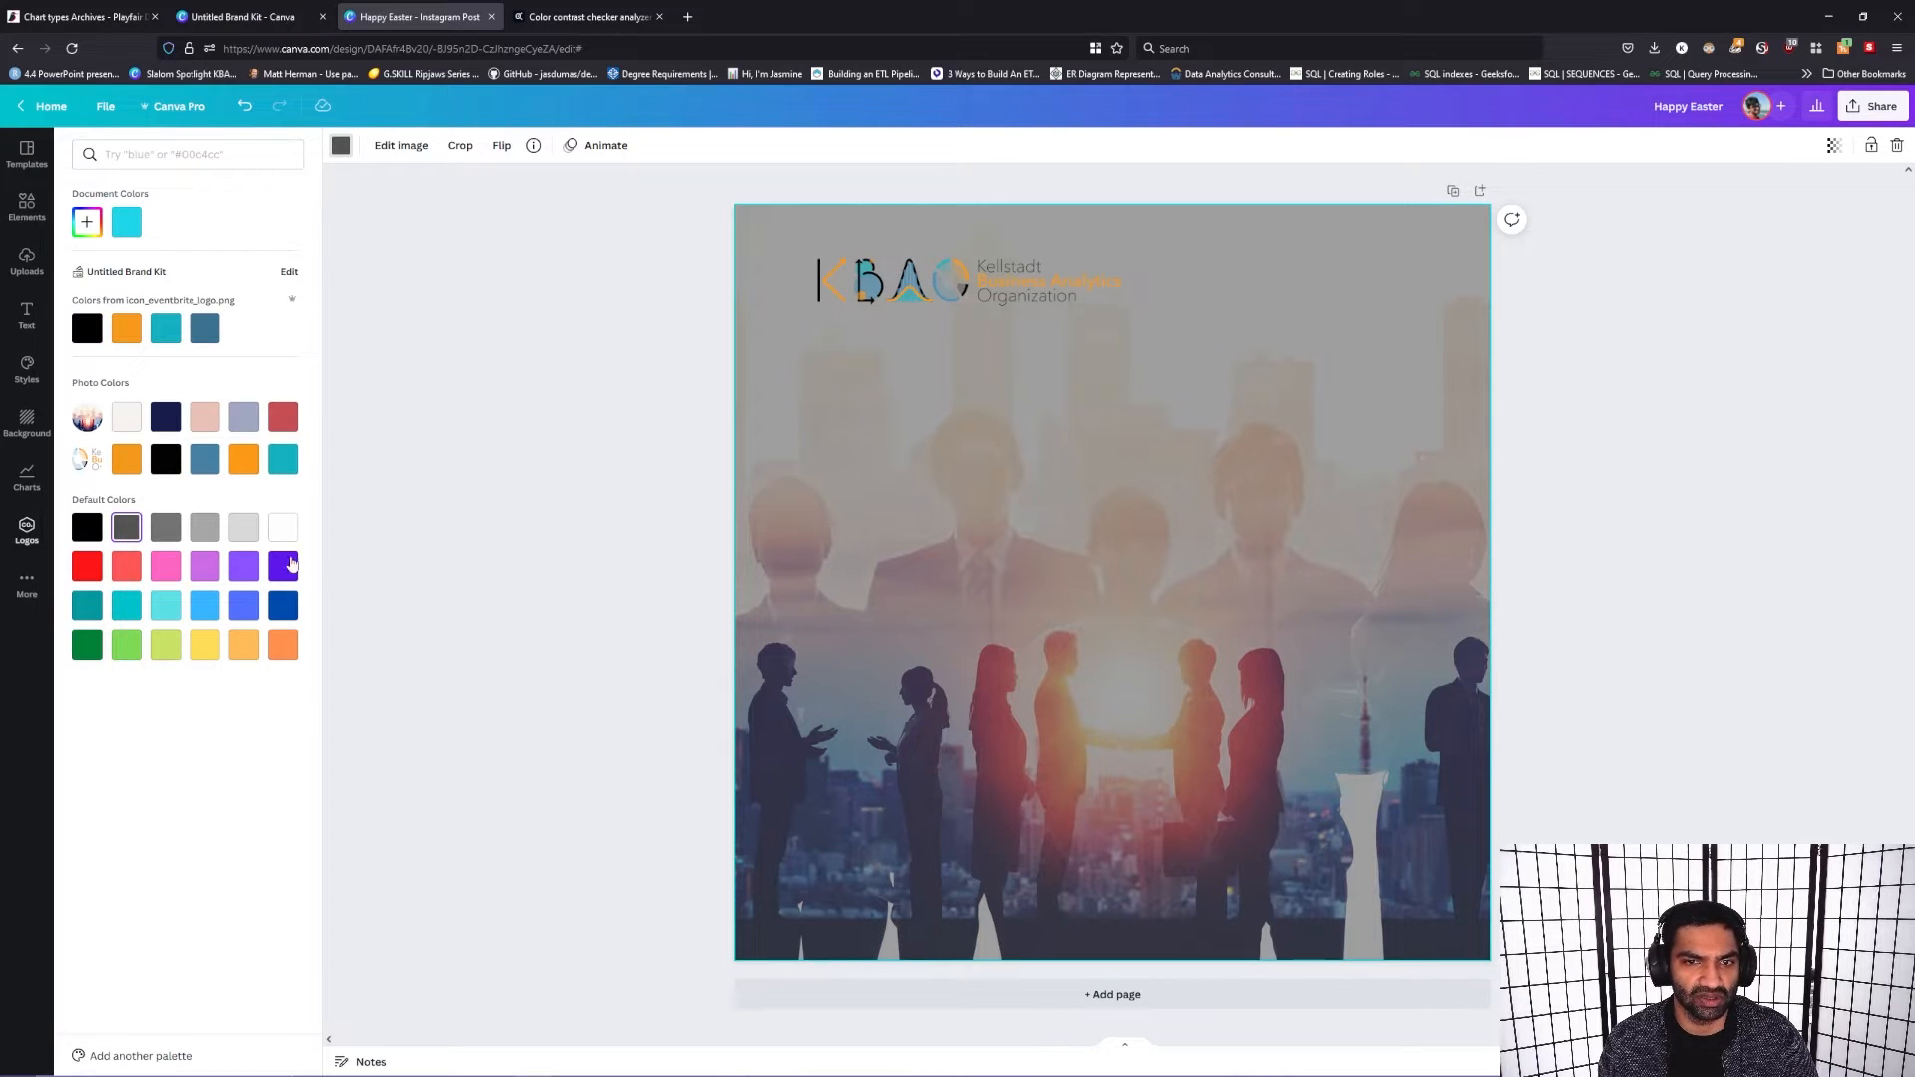
click(249, 532)
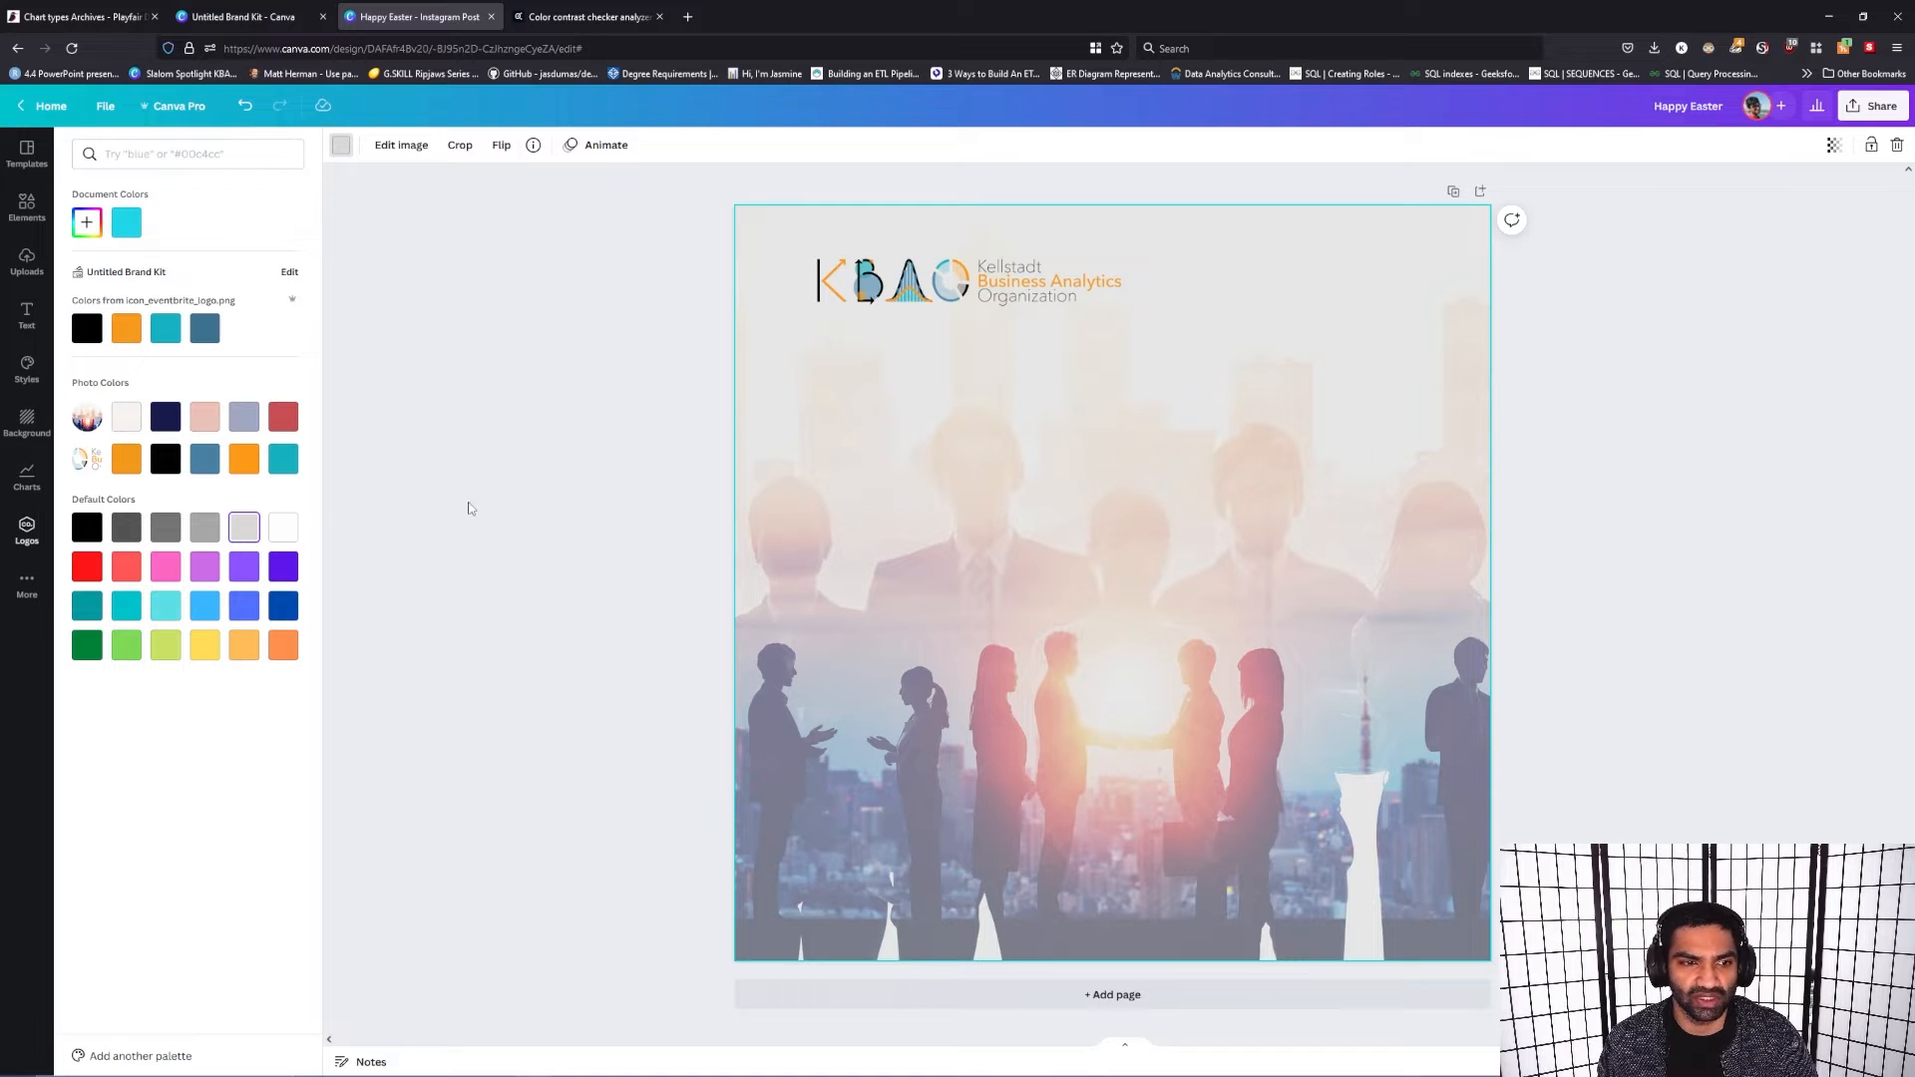
click(168, 574)
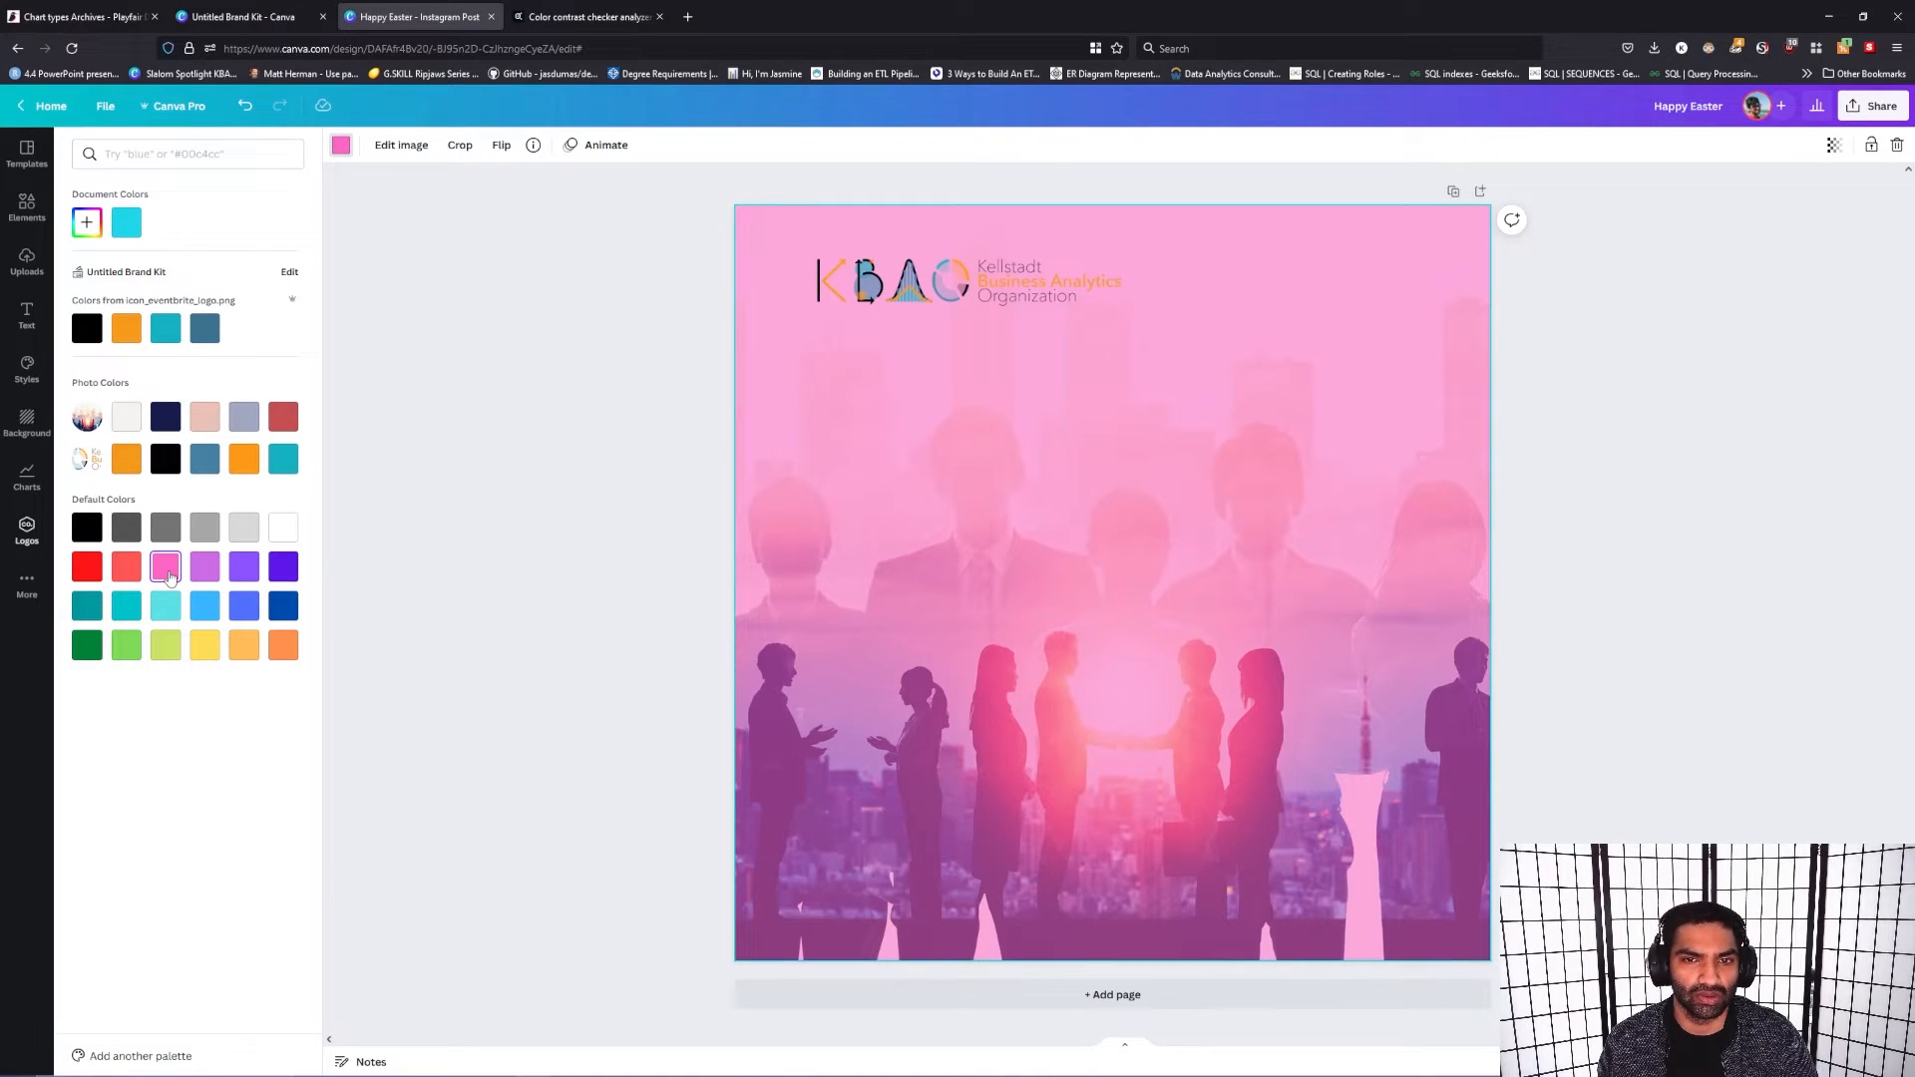
click(91, 574)
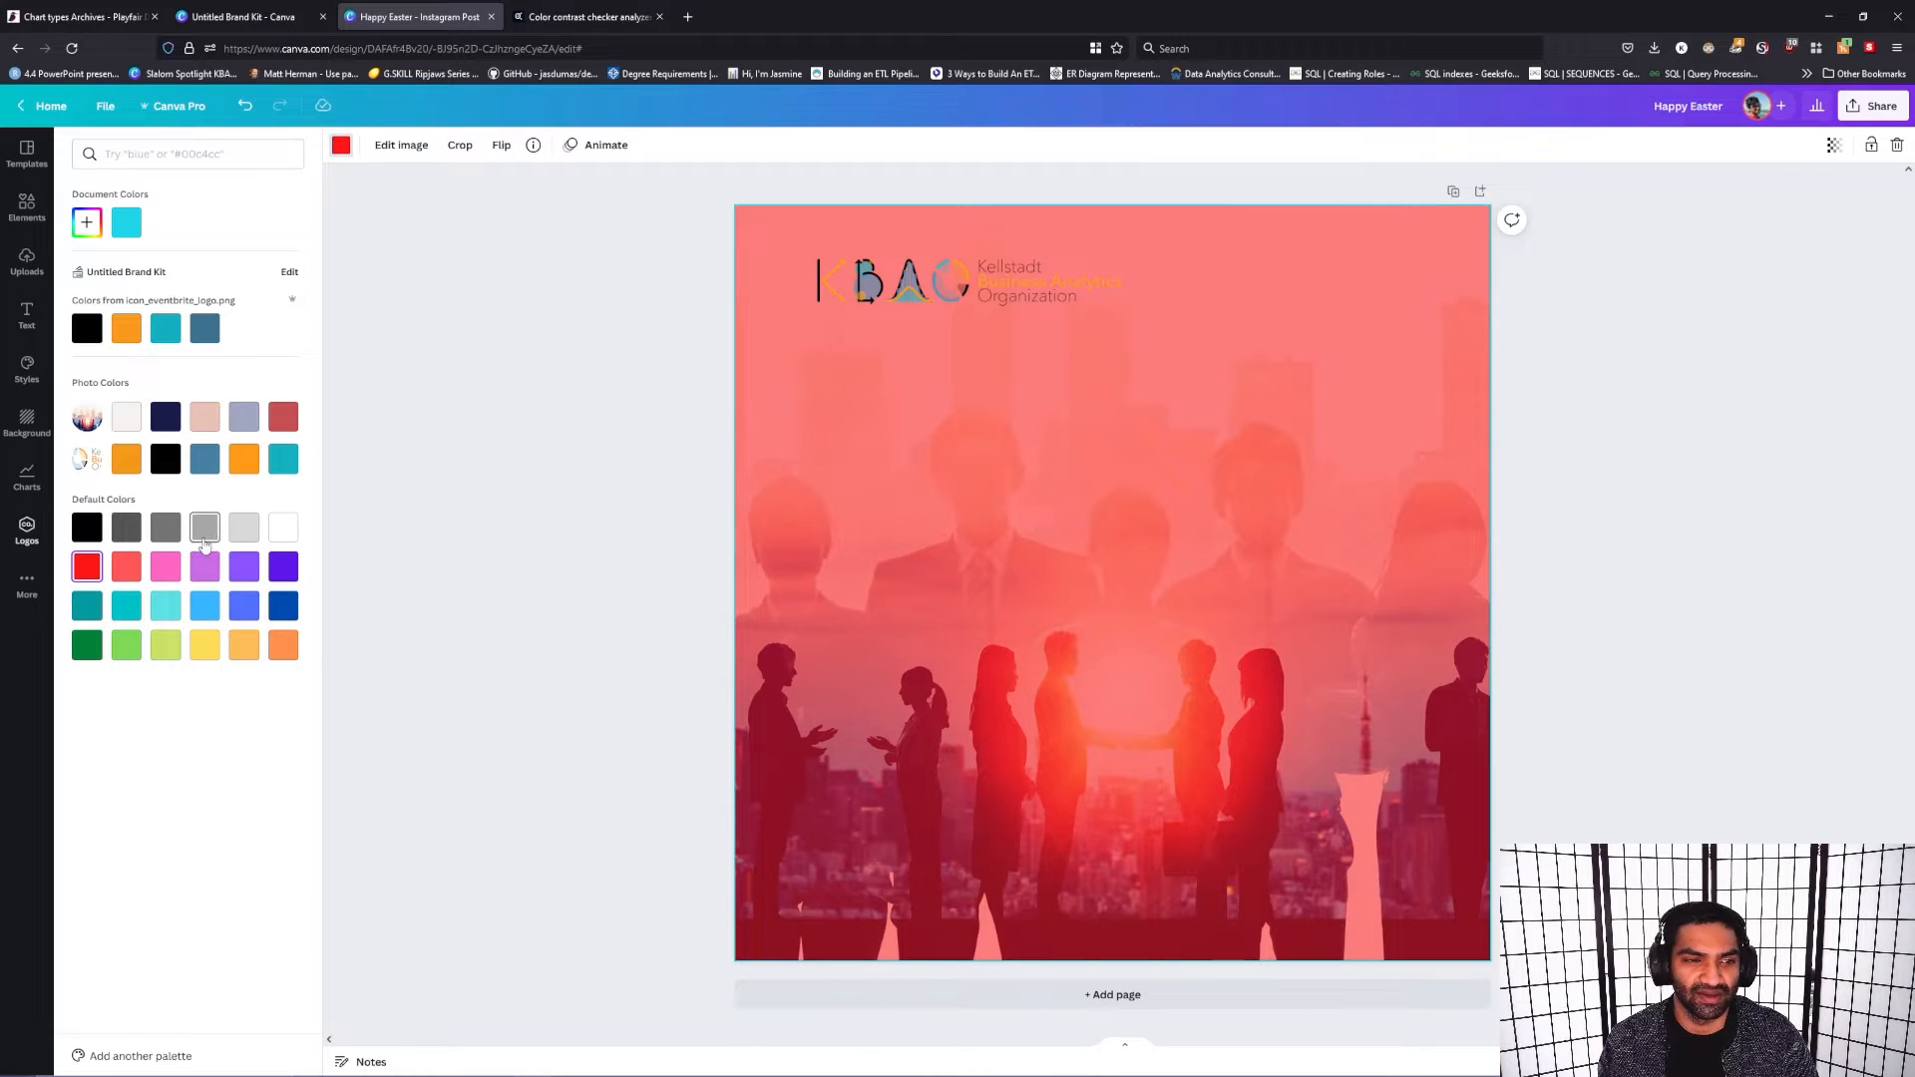
Step: Set the color behind the background photo to light gray and check the organization logo against it
click(206, 535)
click(249, 533)
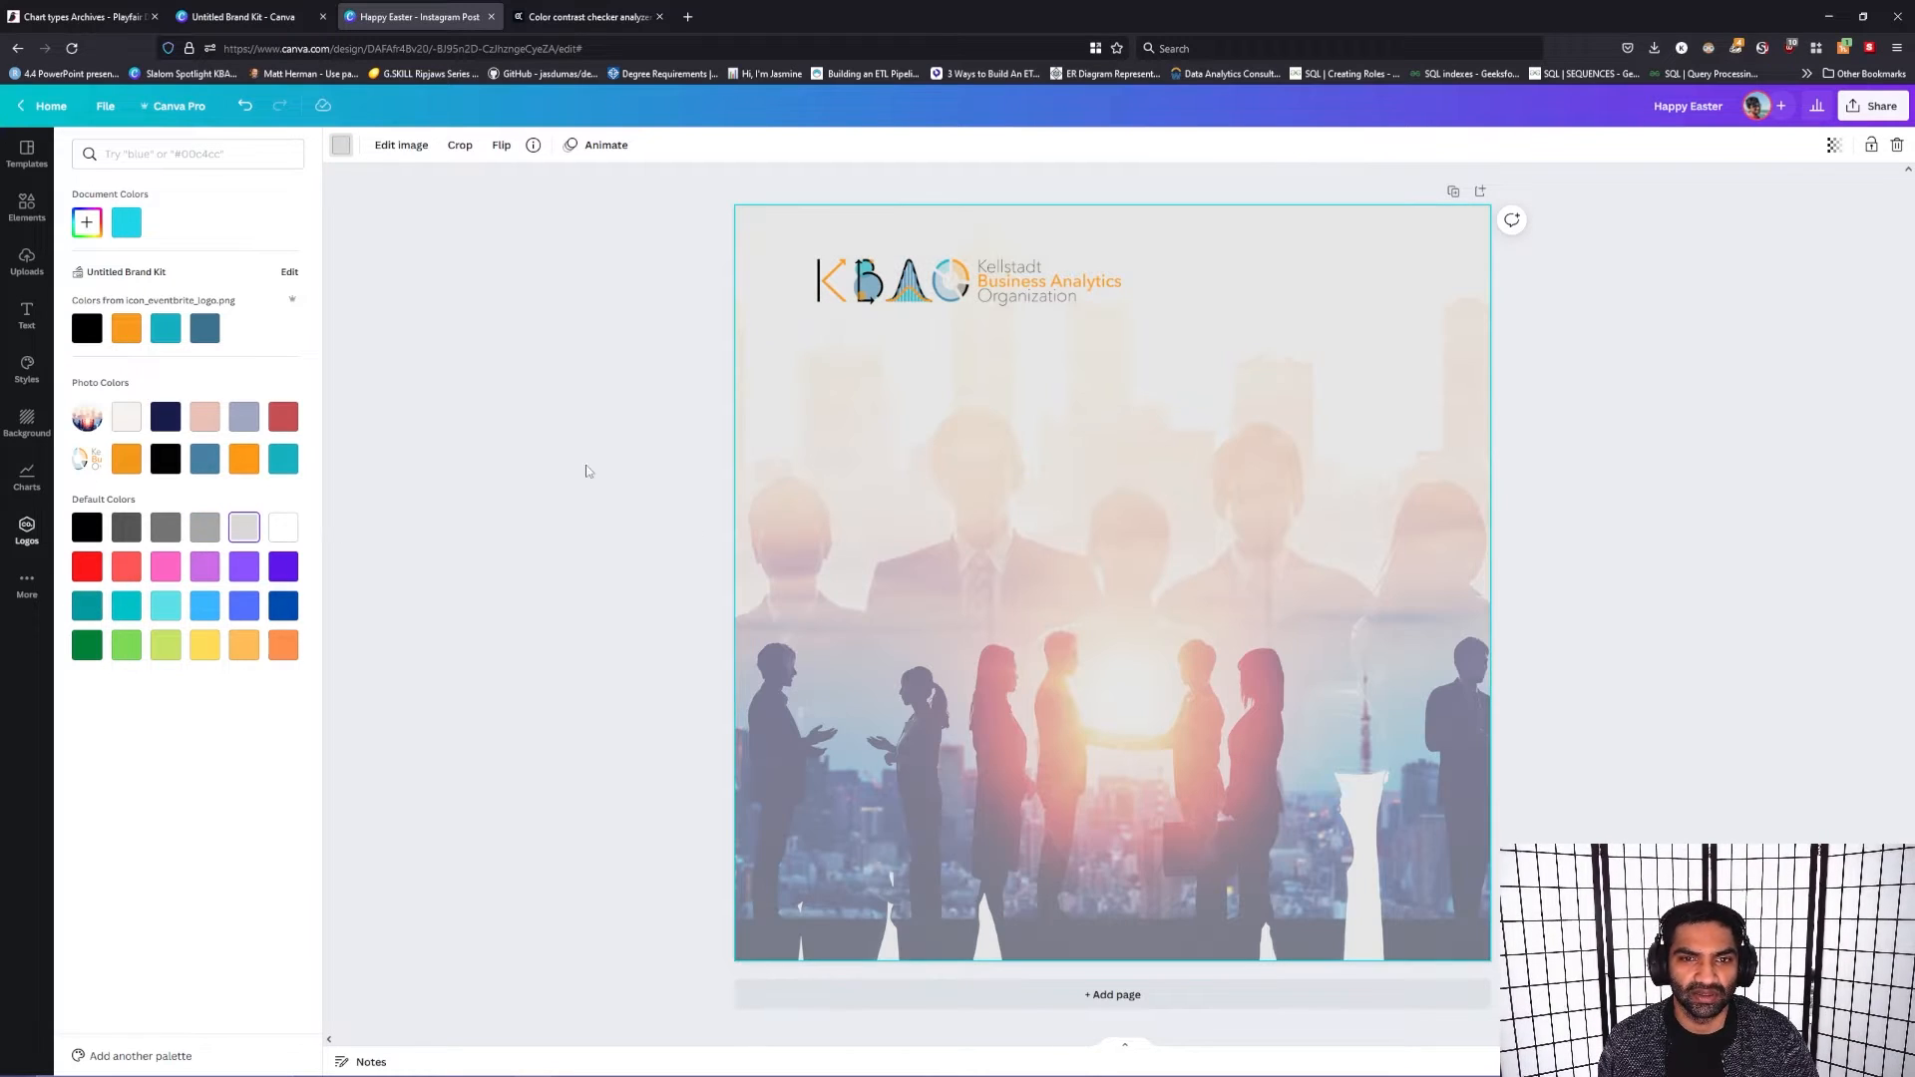
click(589, 472)
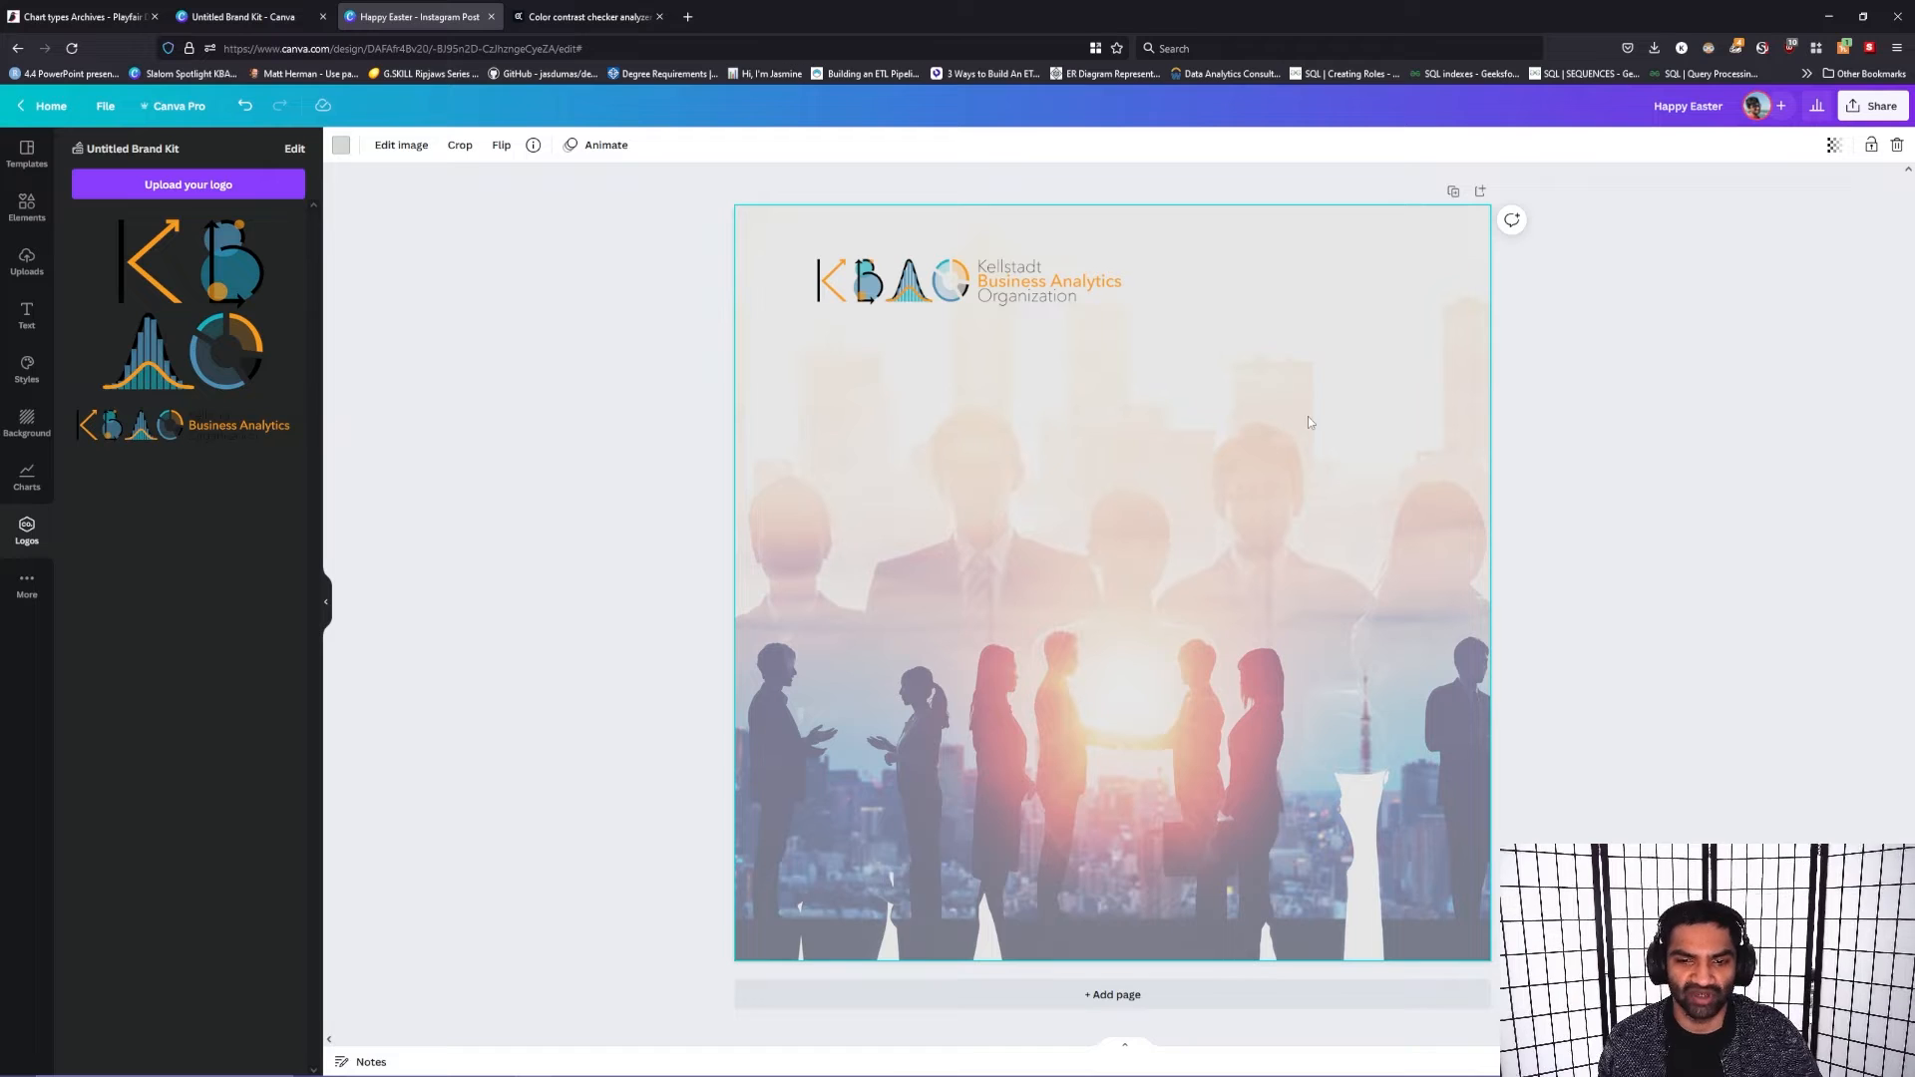
click(928, 305)
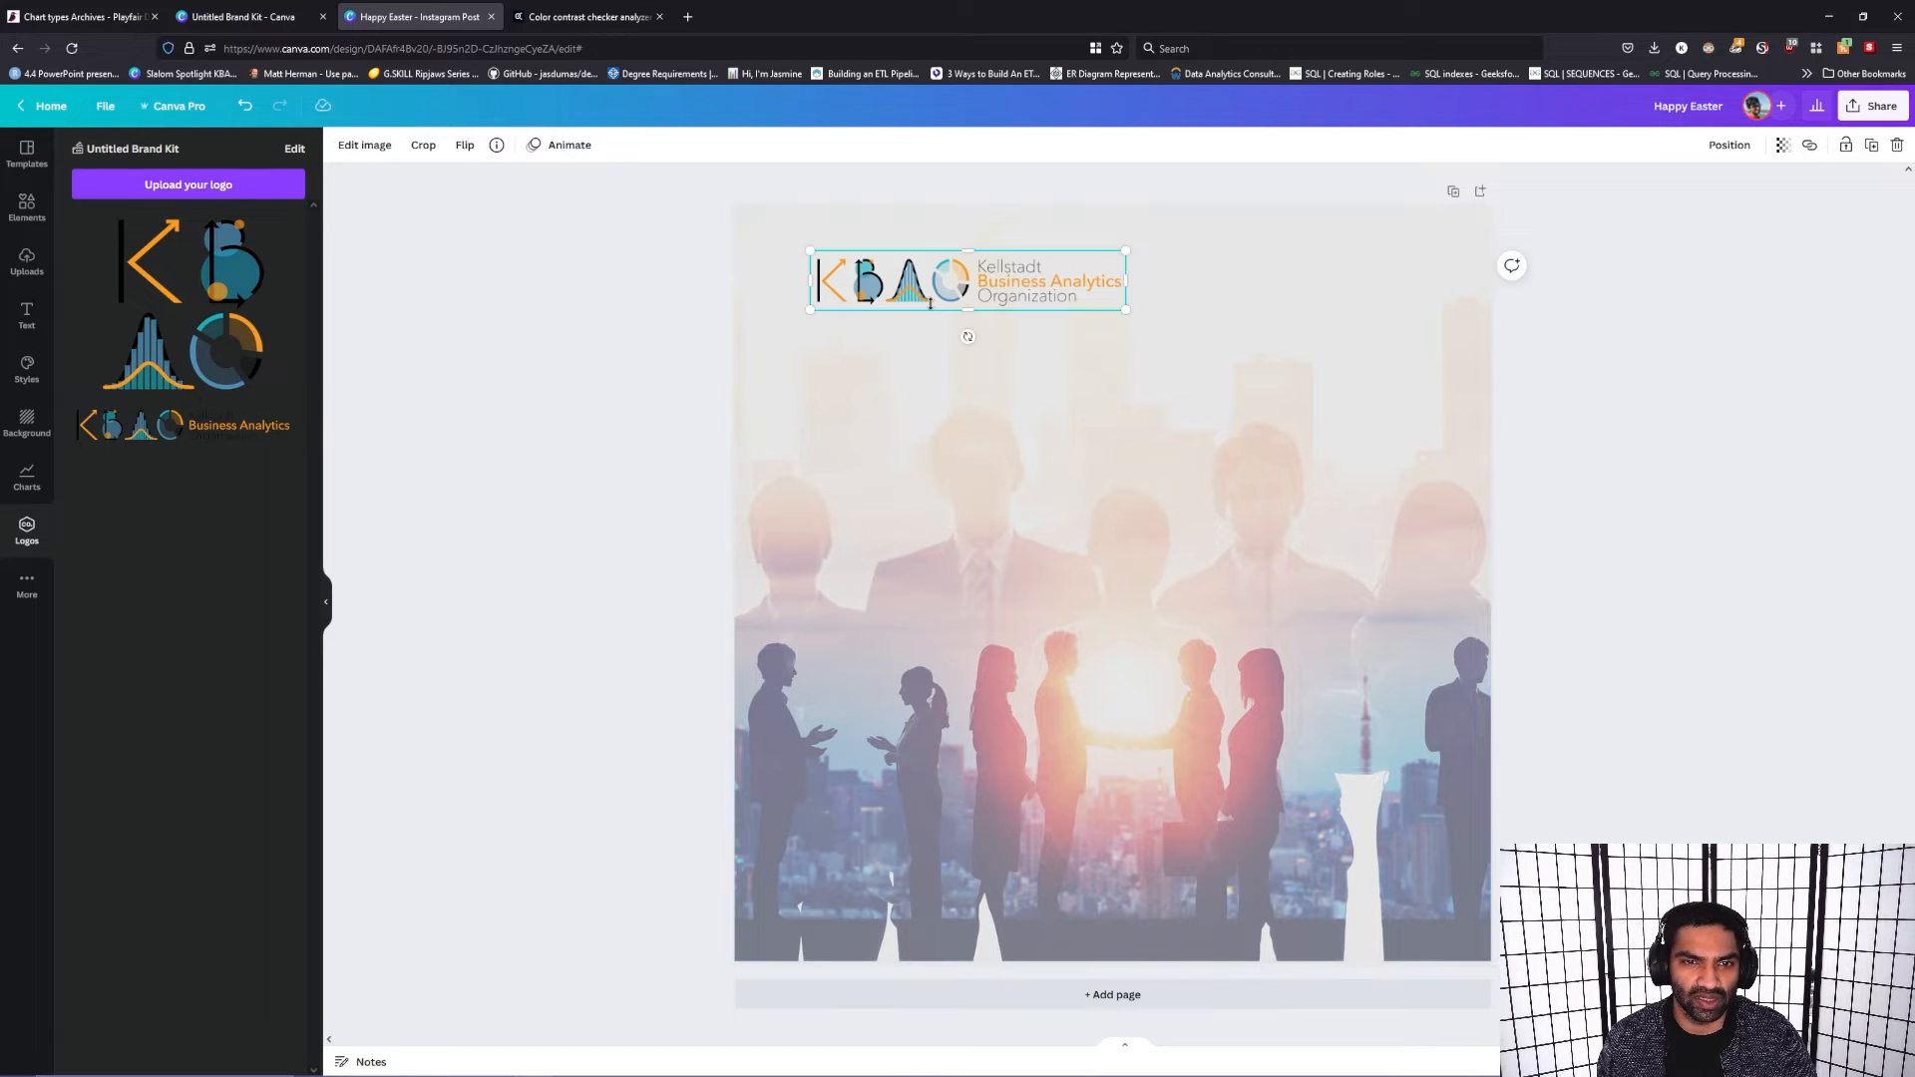
drag(930, 304, 929, 305)
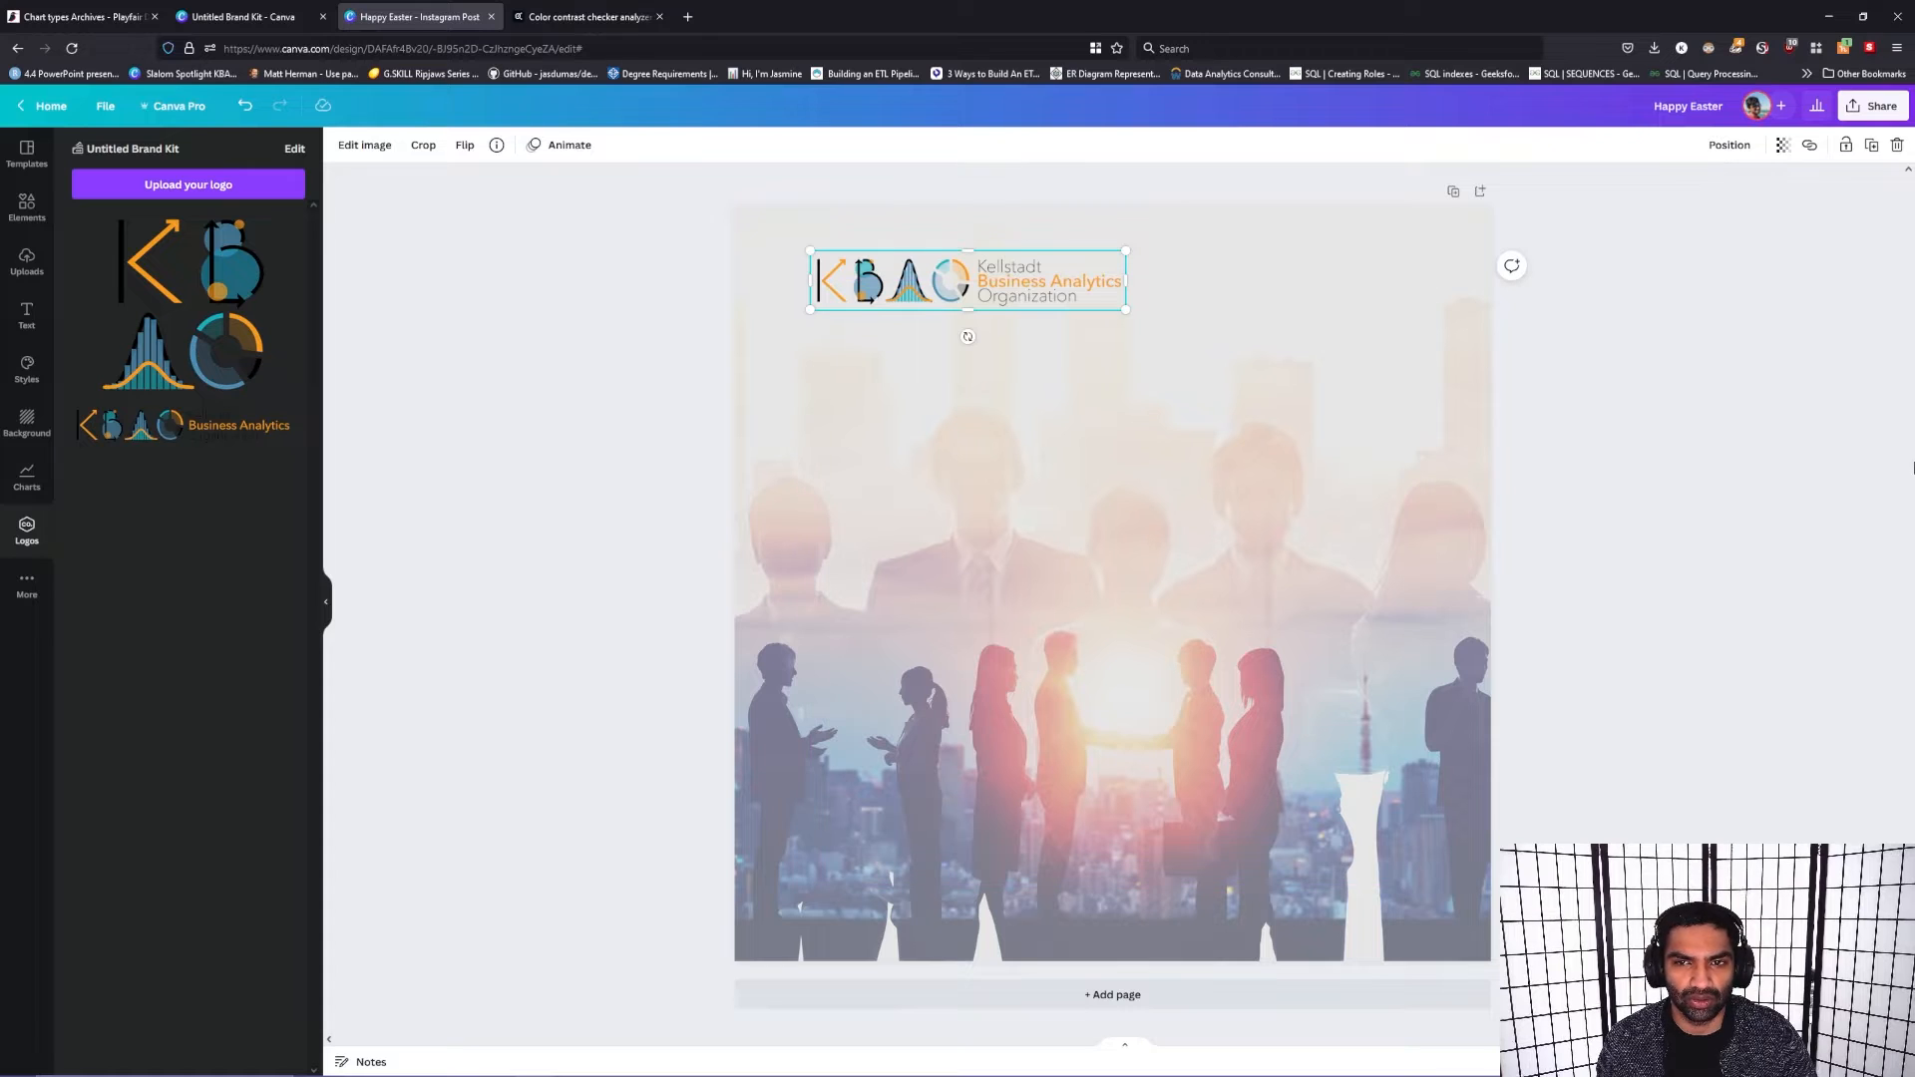
click(1906, 482)
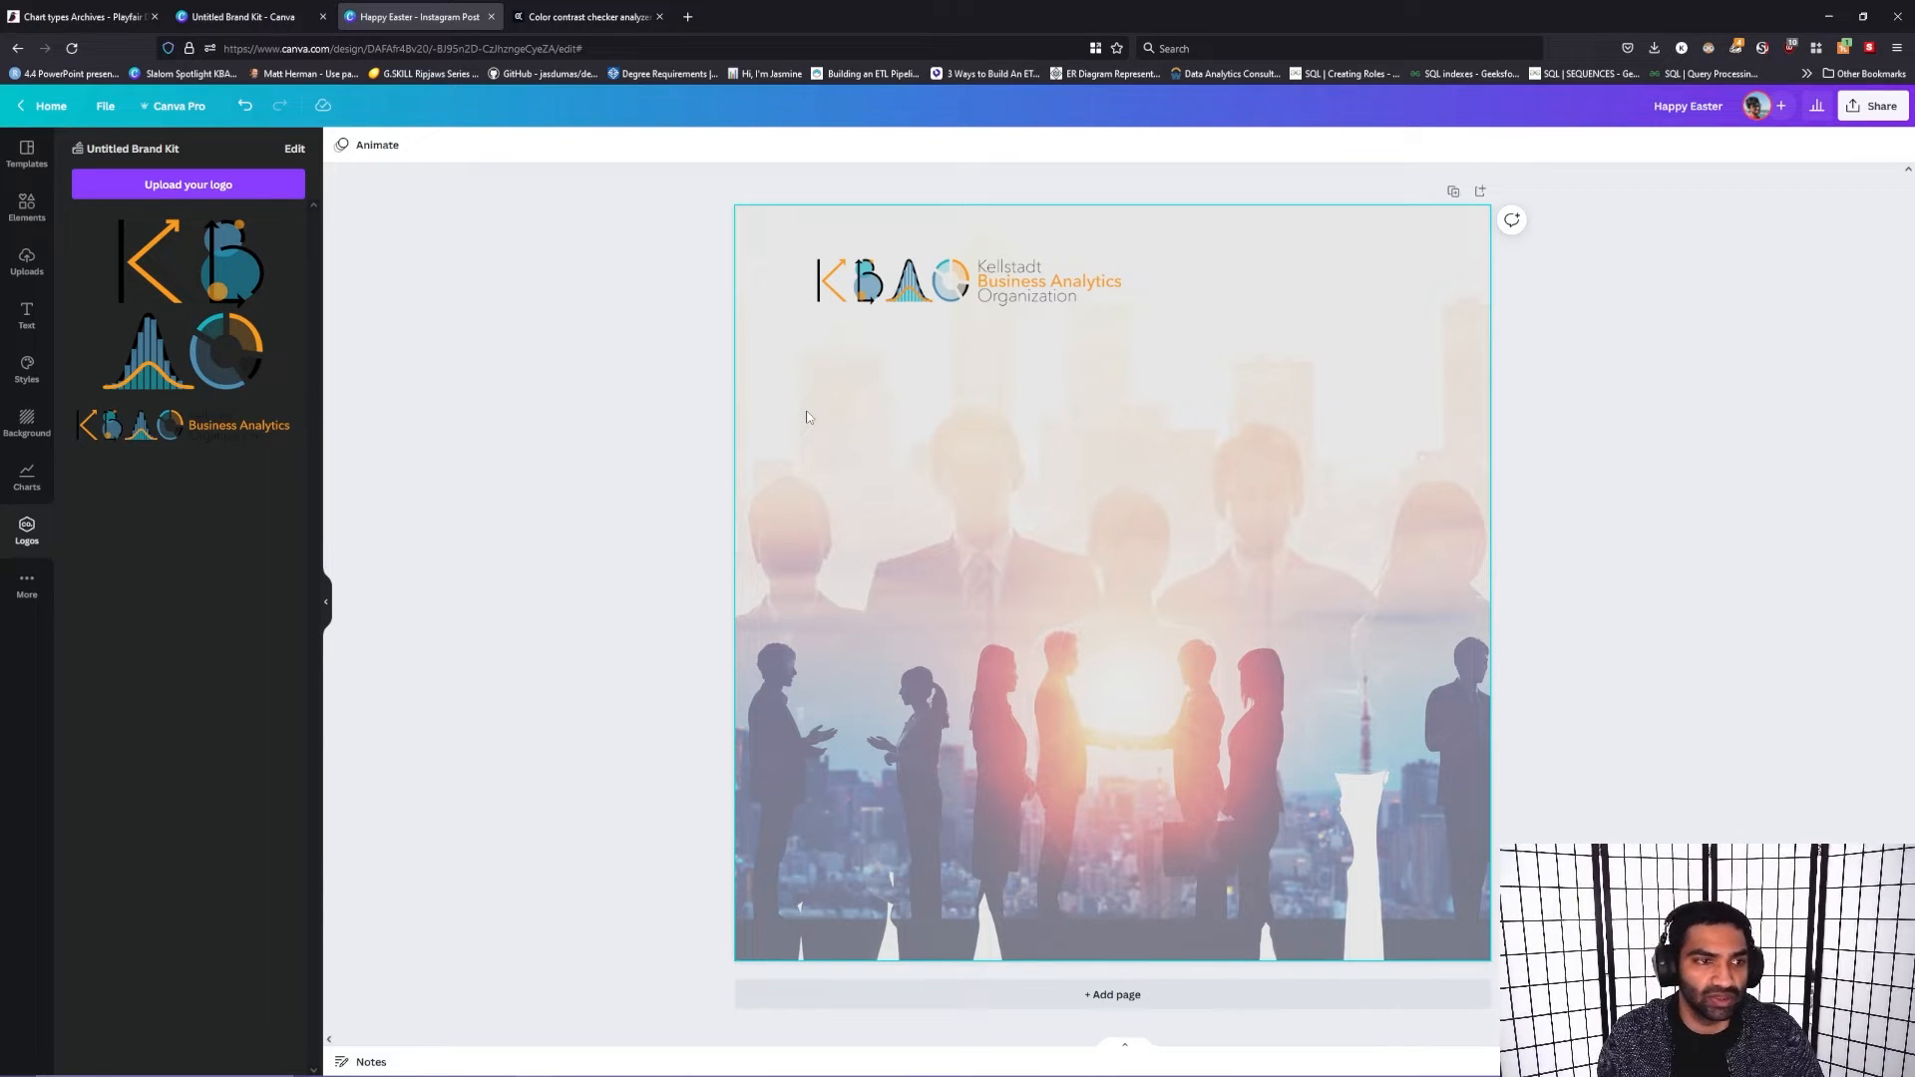
Step: Search the elements library for networking graphics and browse them
click(26, 208)
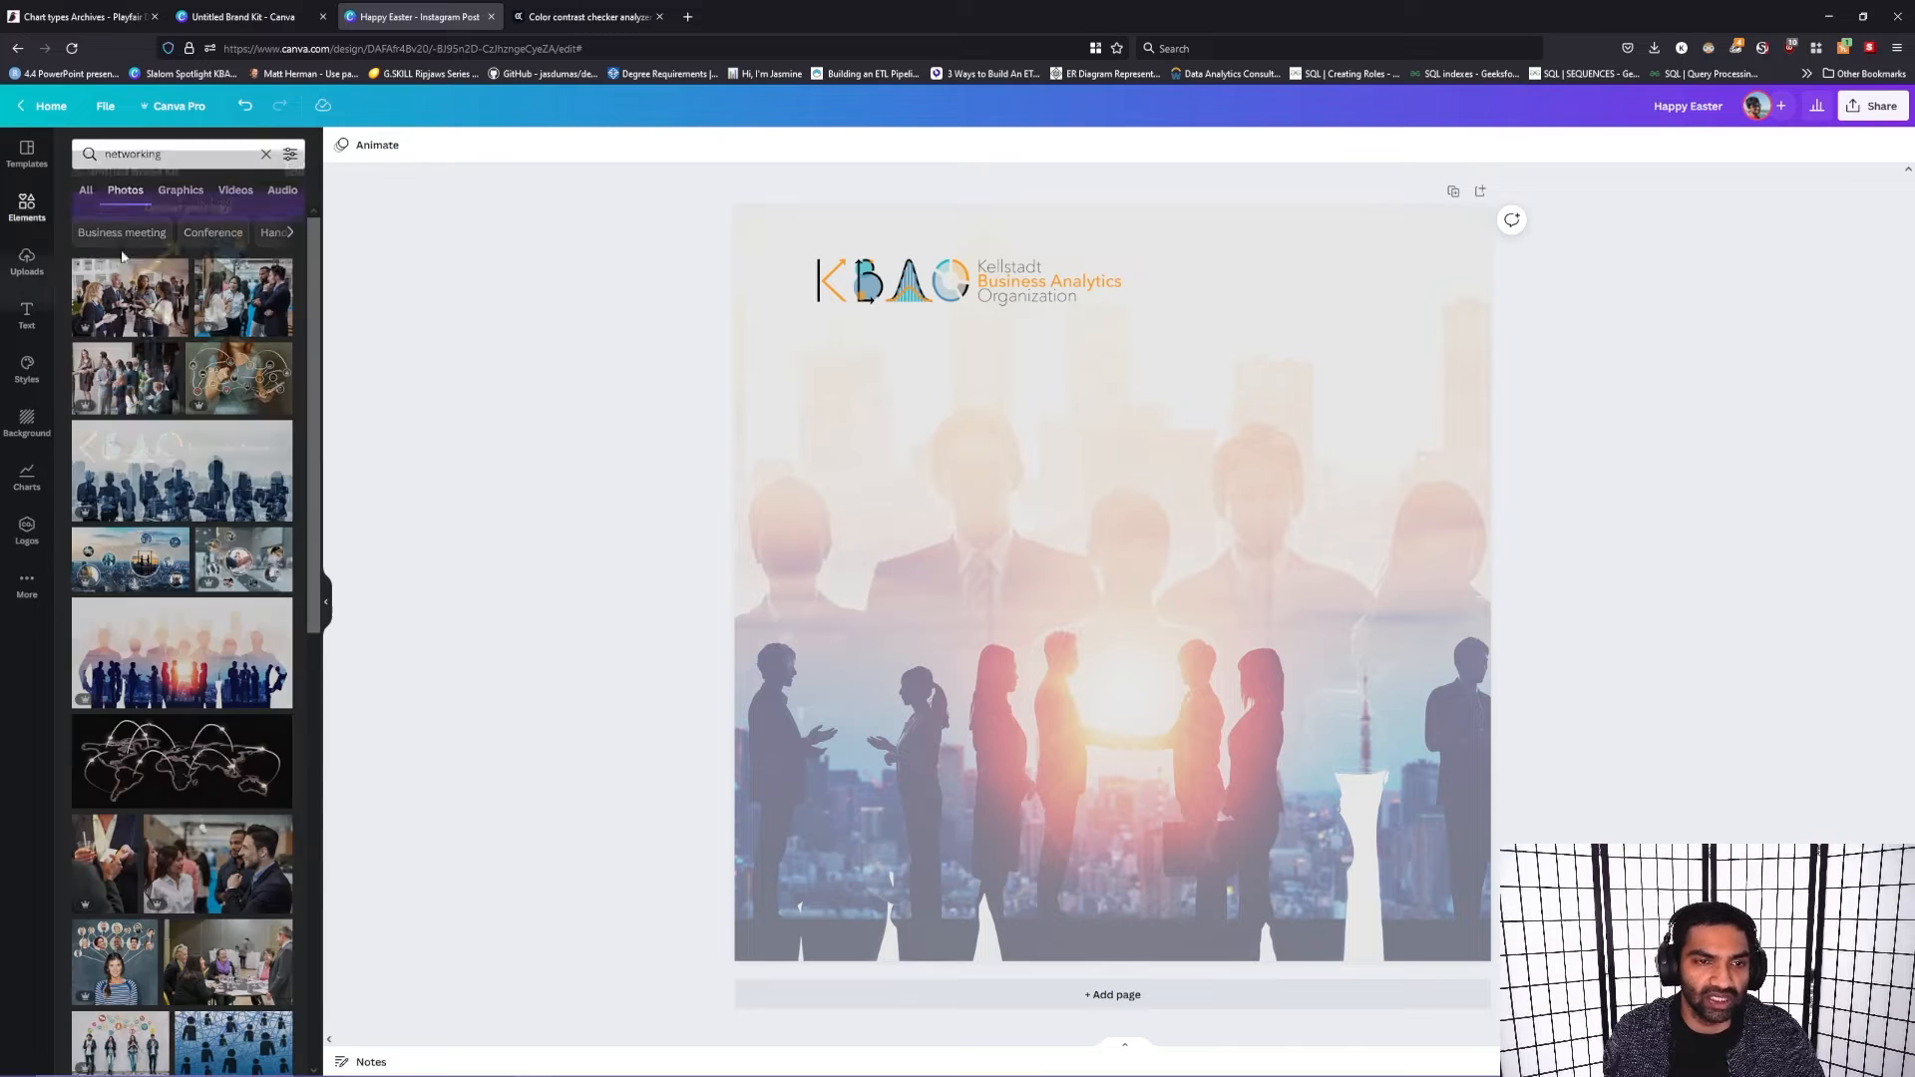
click(181, 190)
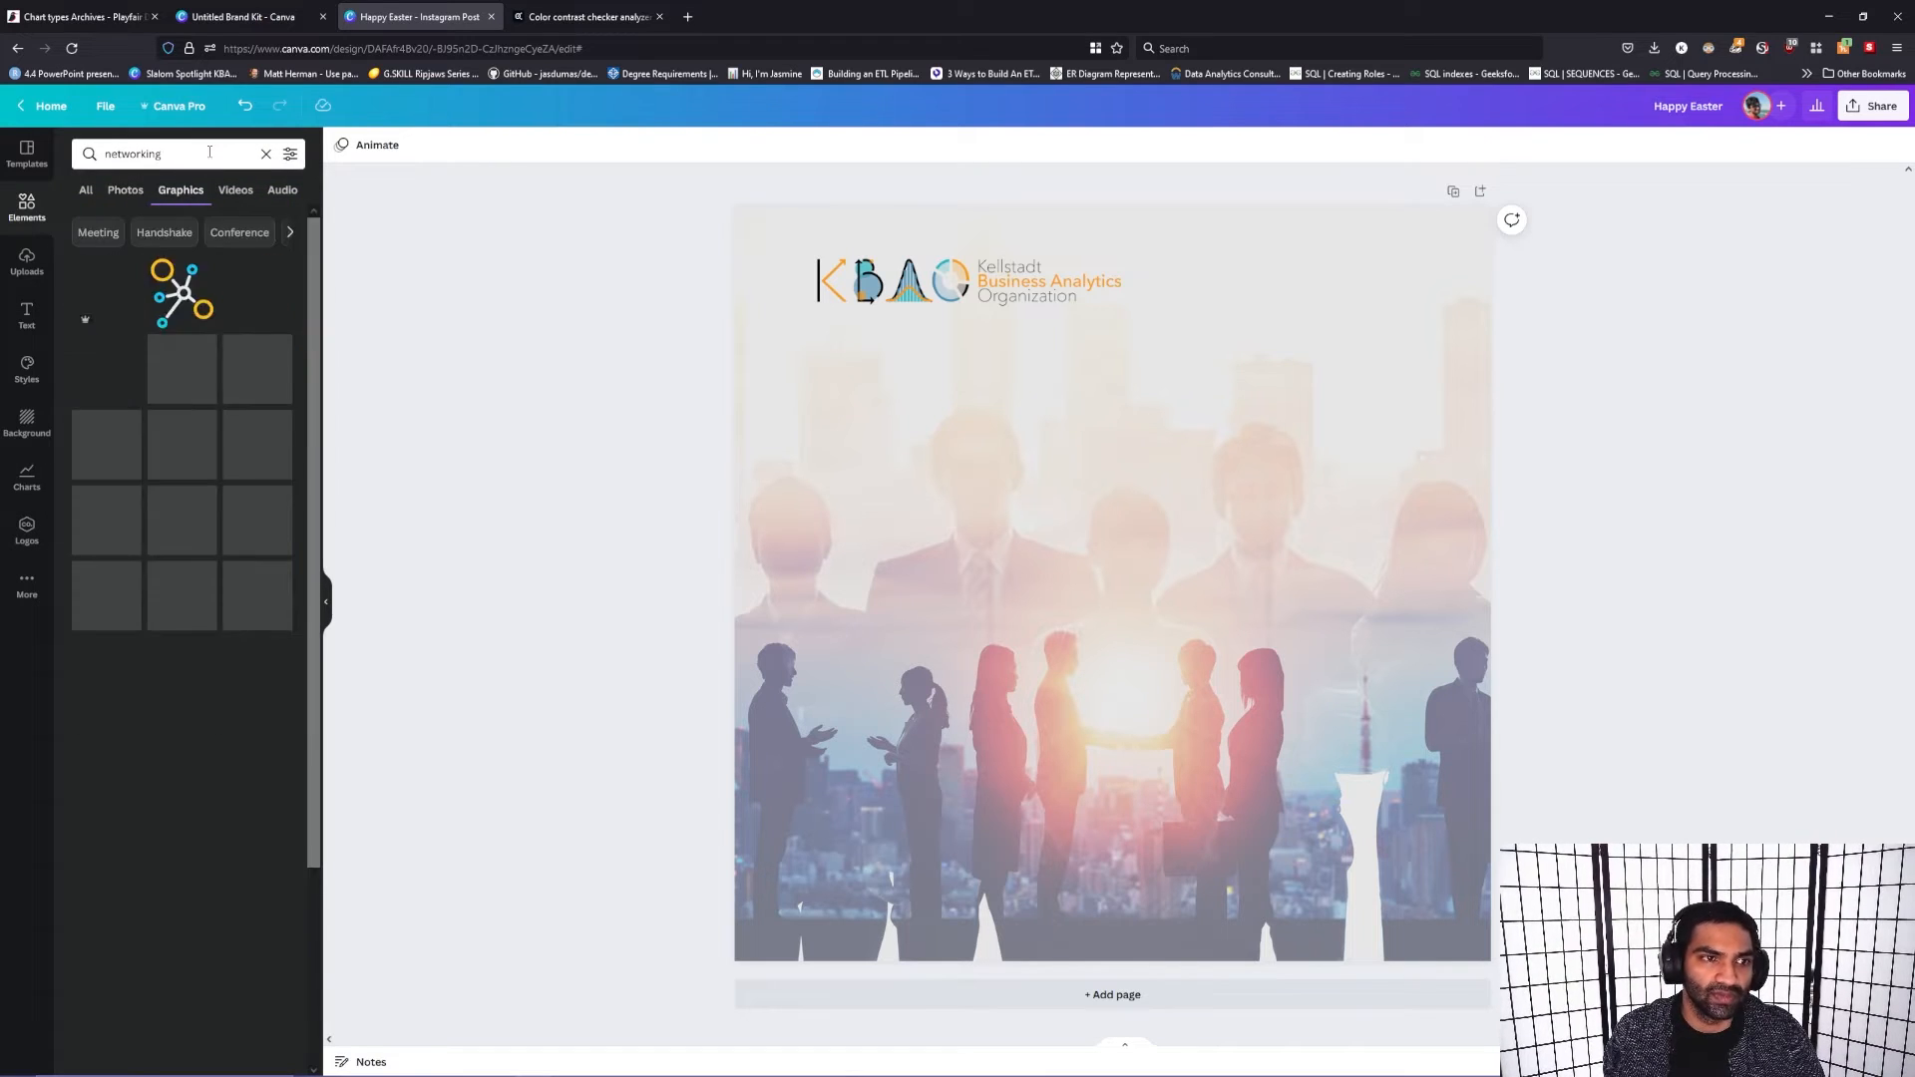
click(210, 152)
key(Return)
scroll(232, 662, down, 5)
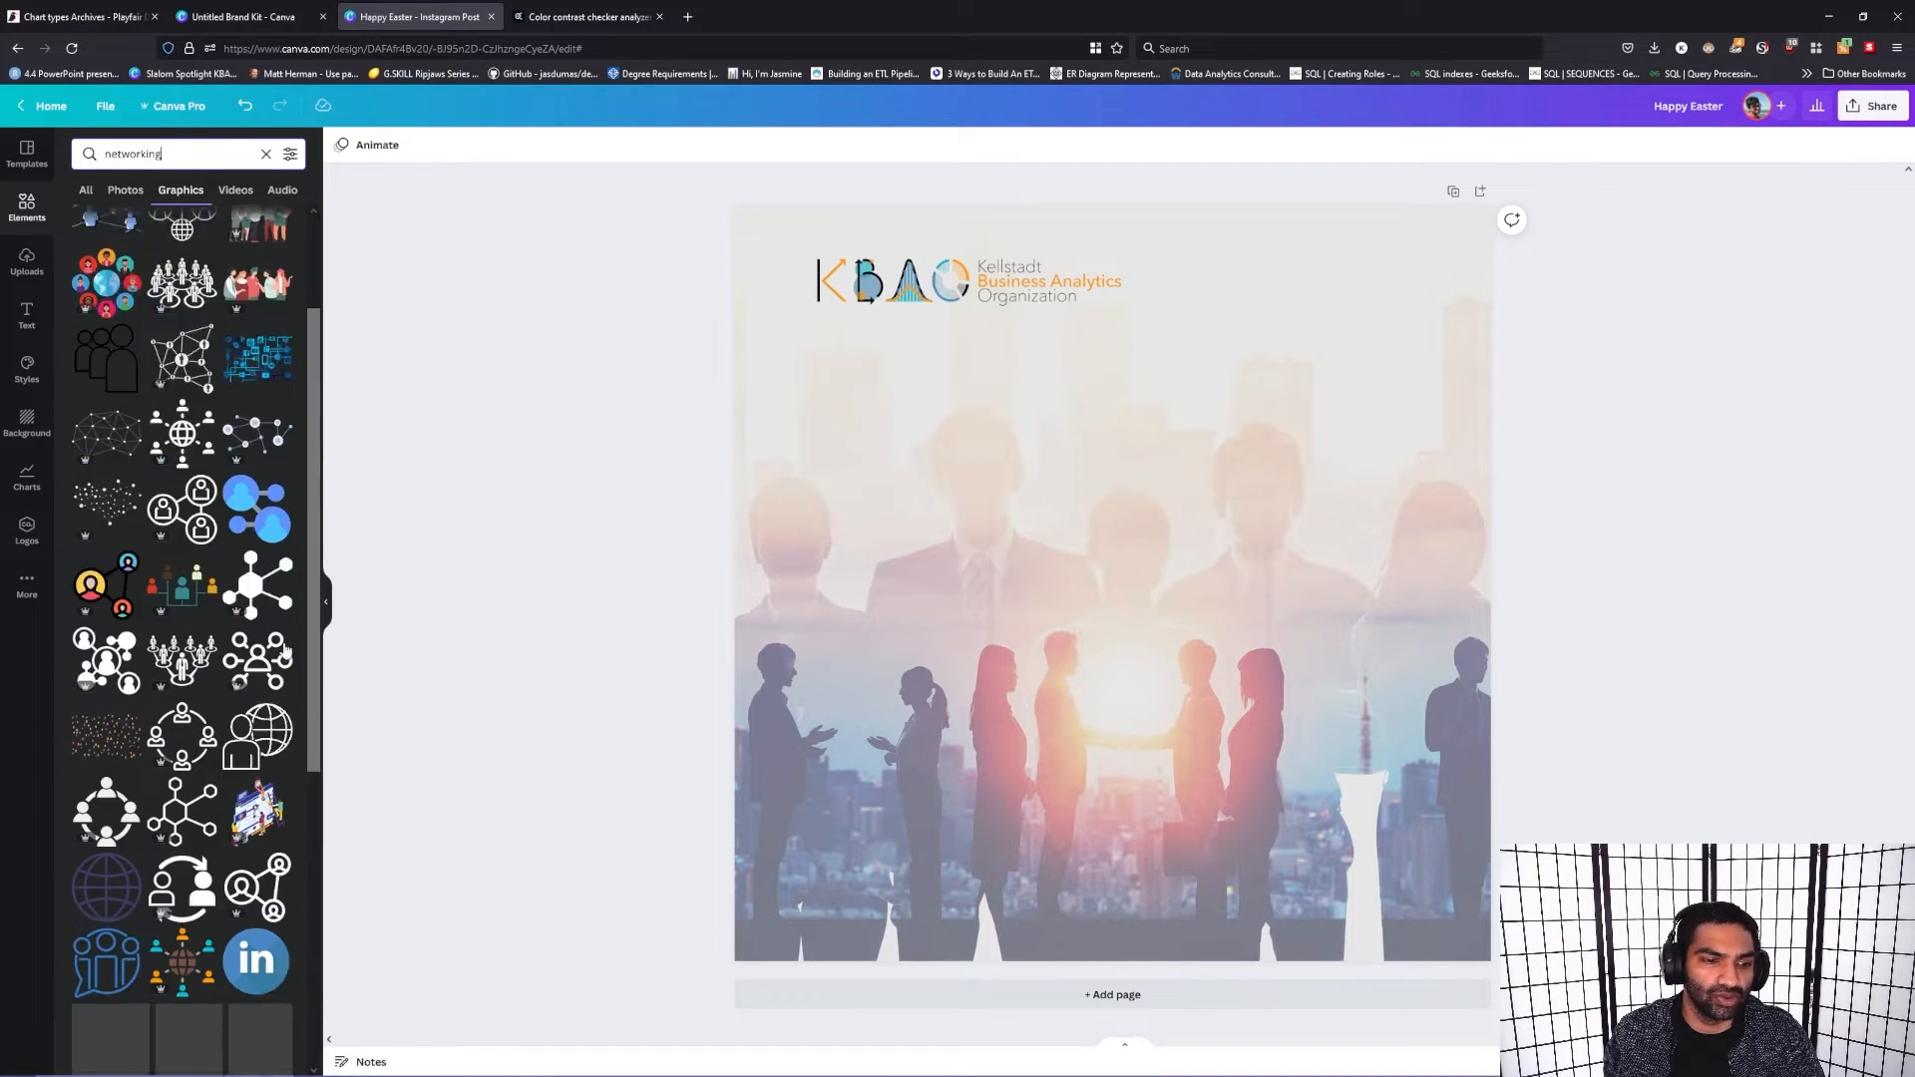
Step: Try a small graphic of a woman holding a phone in the post's lower right area, and delete it
drag(104, 656, 1269, 620)
drag(1420, 713, 1330, 585)
drag(1277, 499, 1414, 778)
drag(1372, 858, 1370, 856)
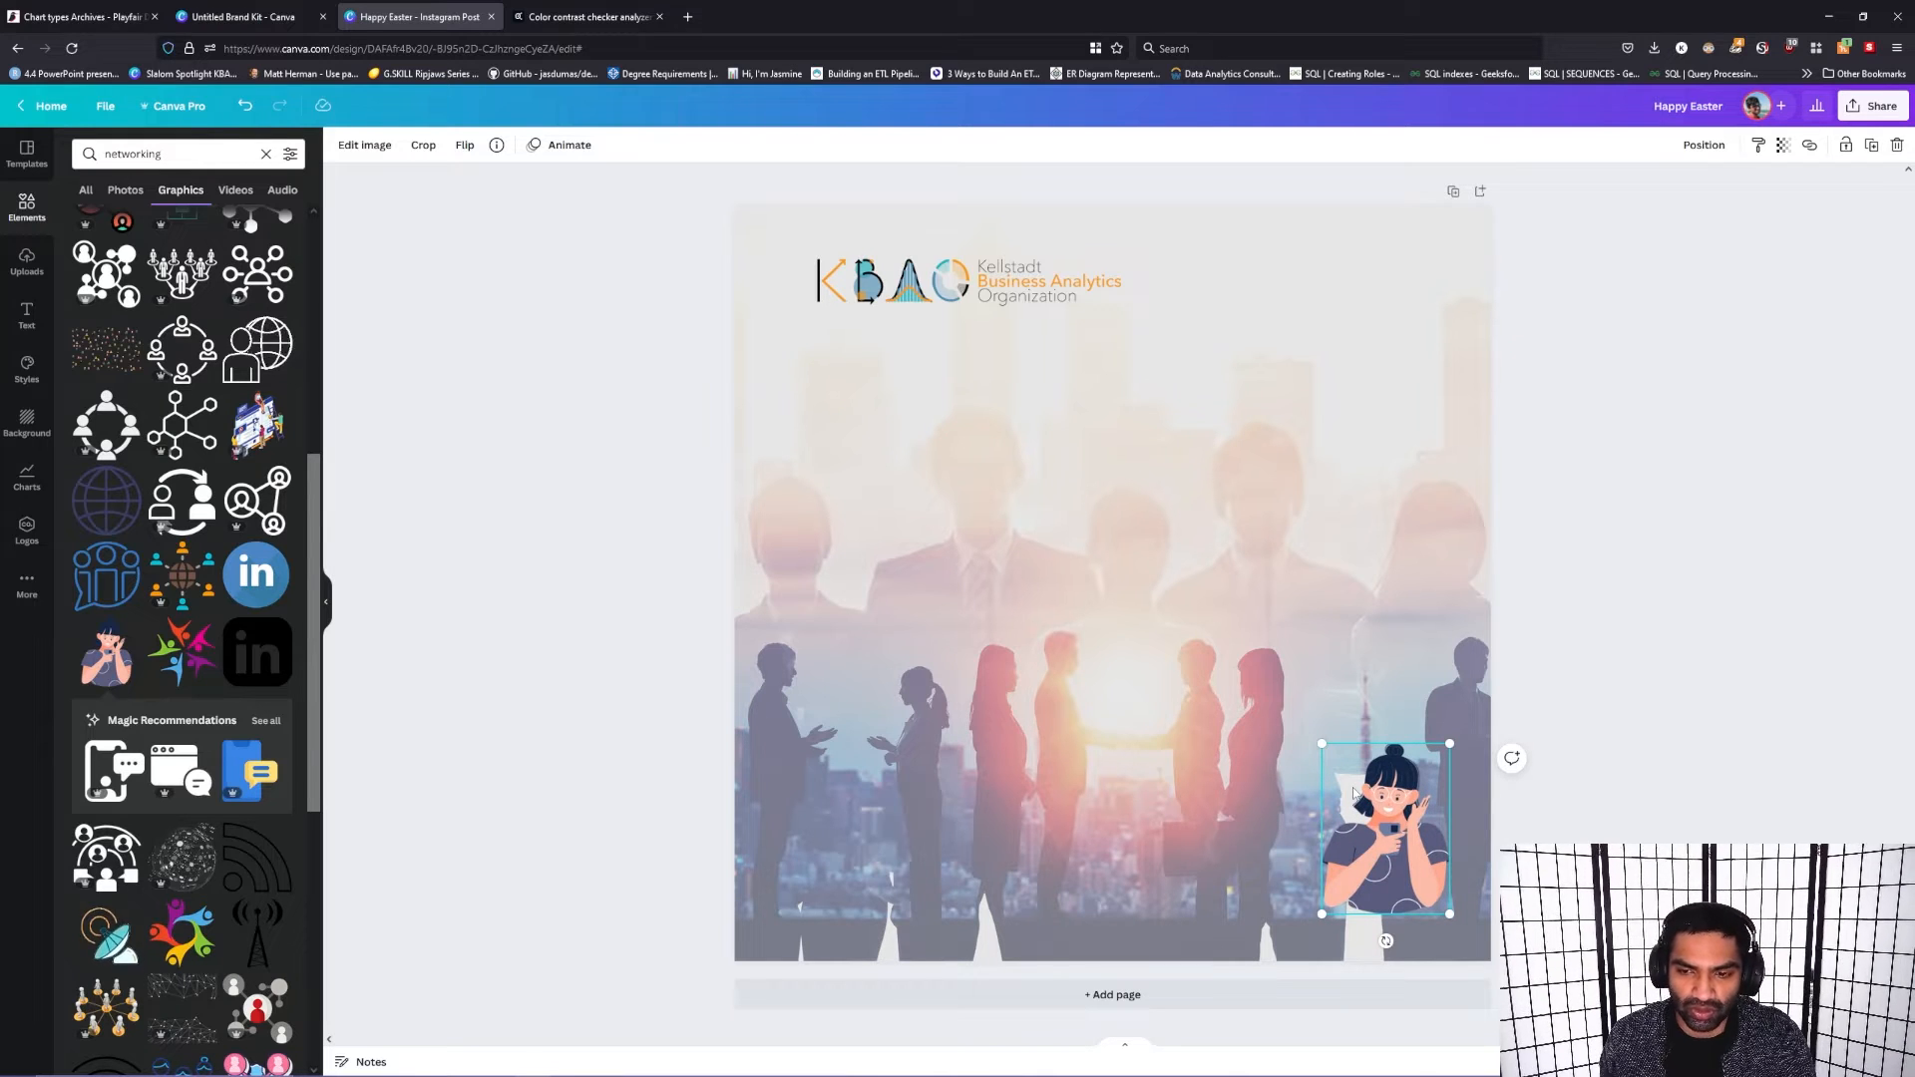
key(Delete)
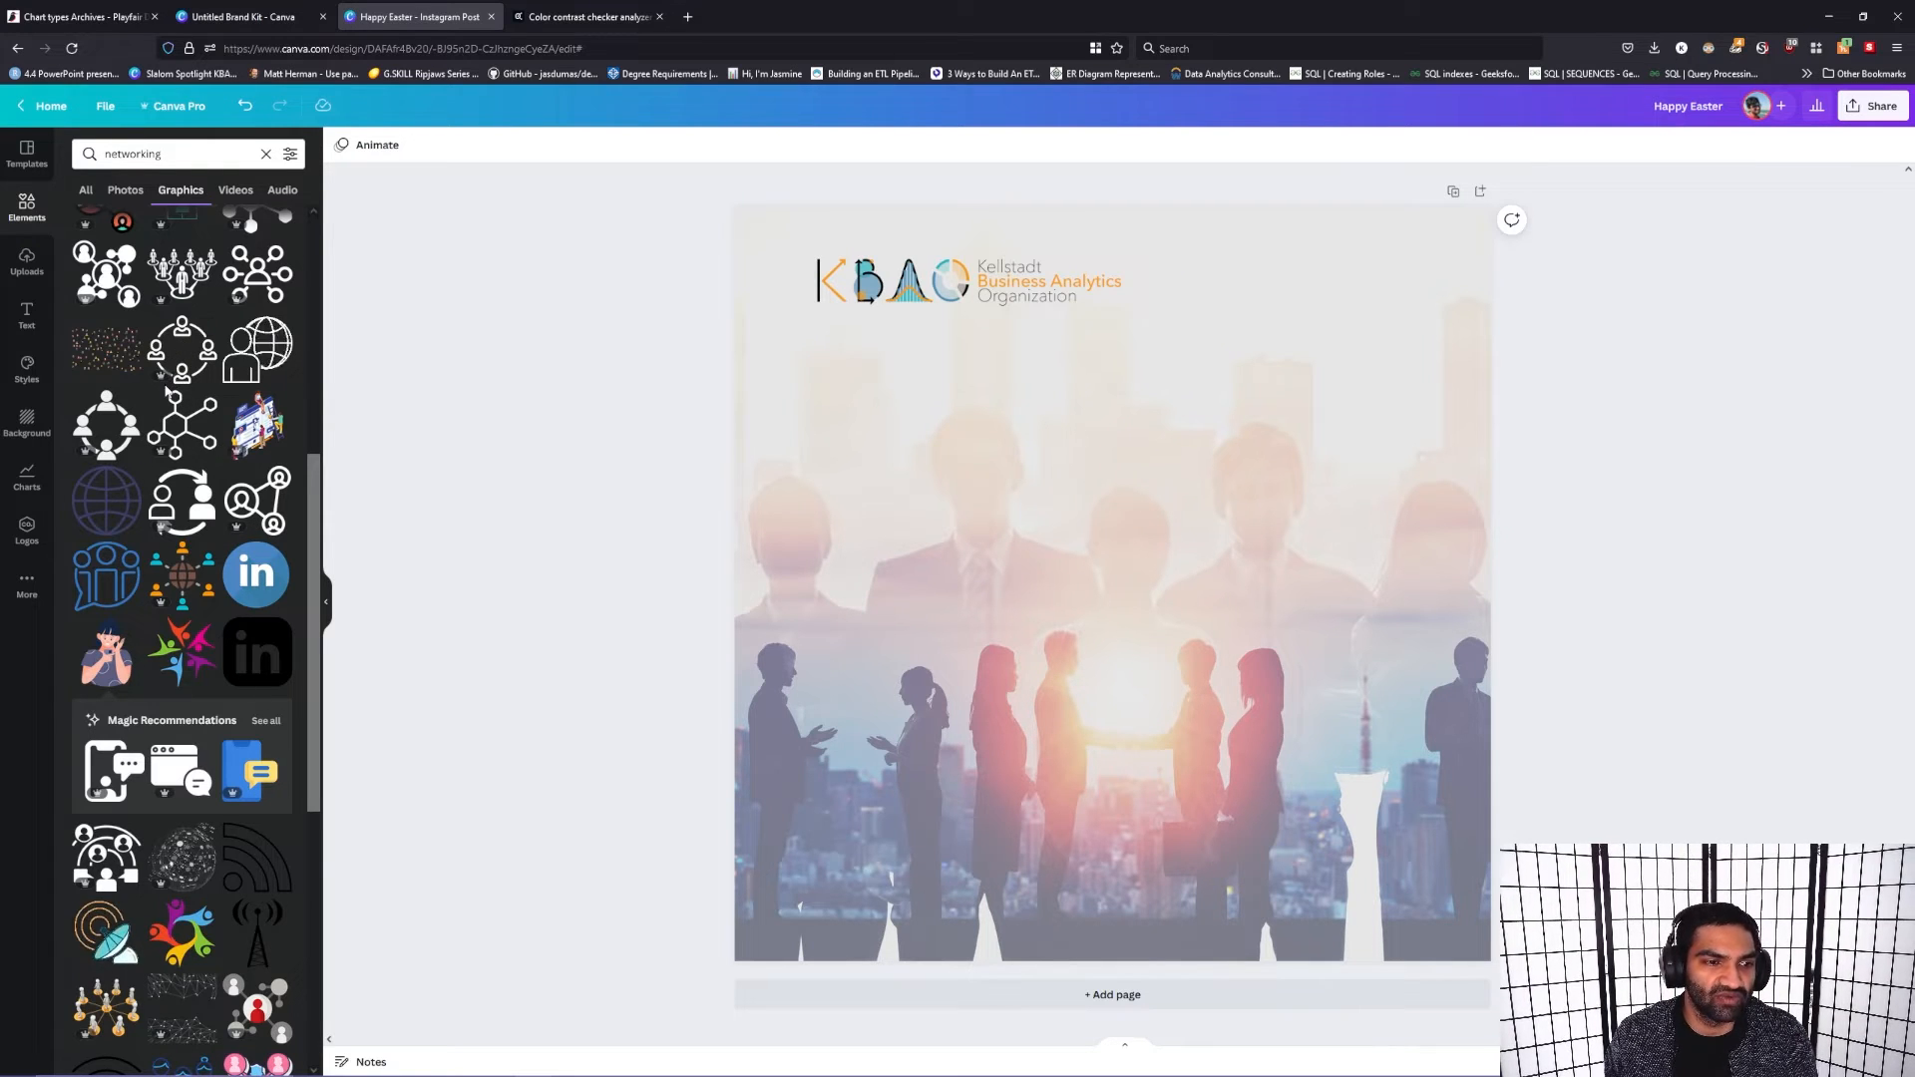
Step: Try the globe graphic surrounded by orange and teal people in the post's upper right corner, and delete it
drag(177, 573, 1214, 372)
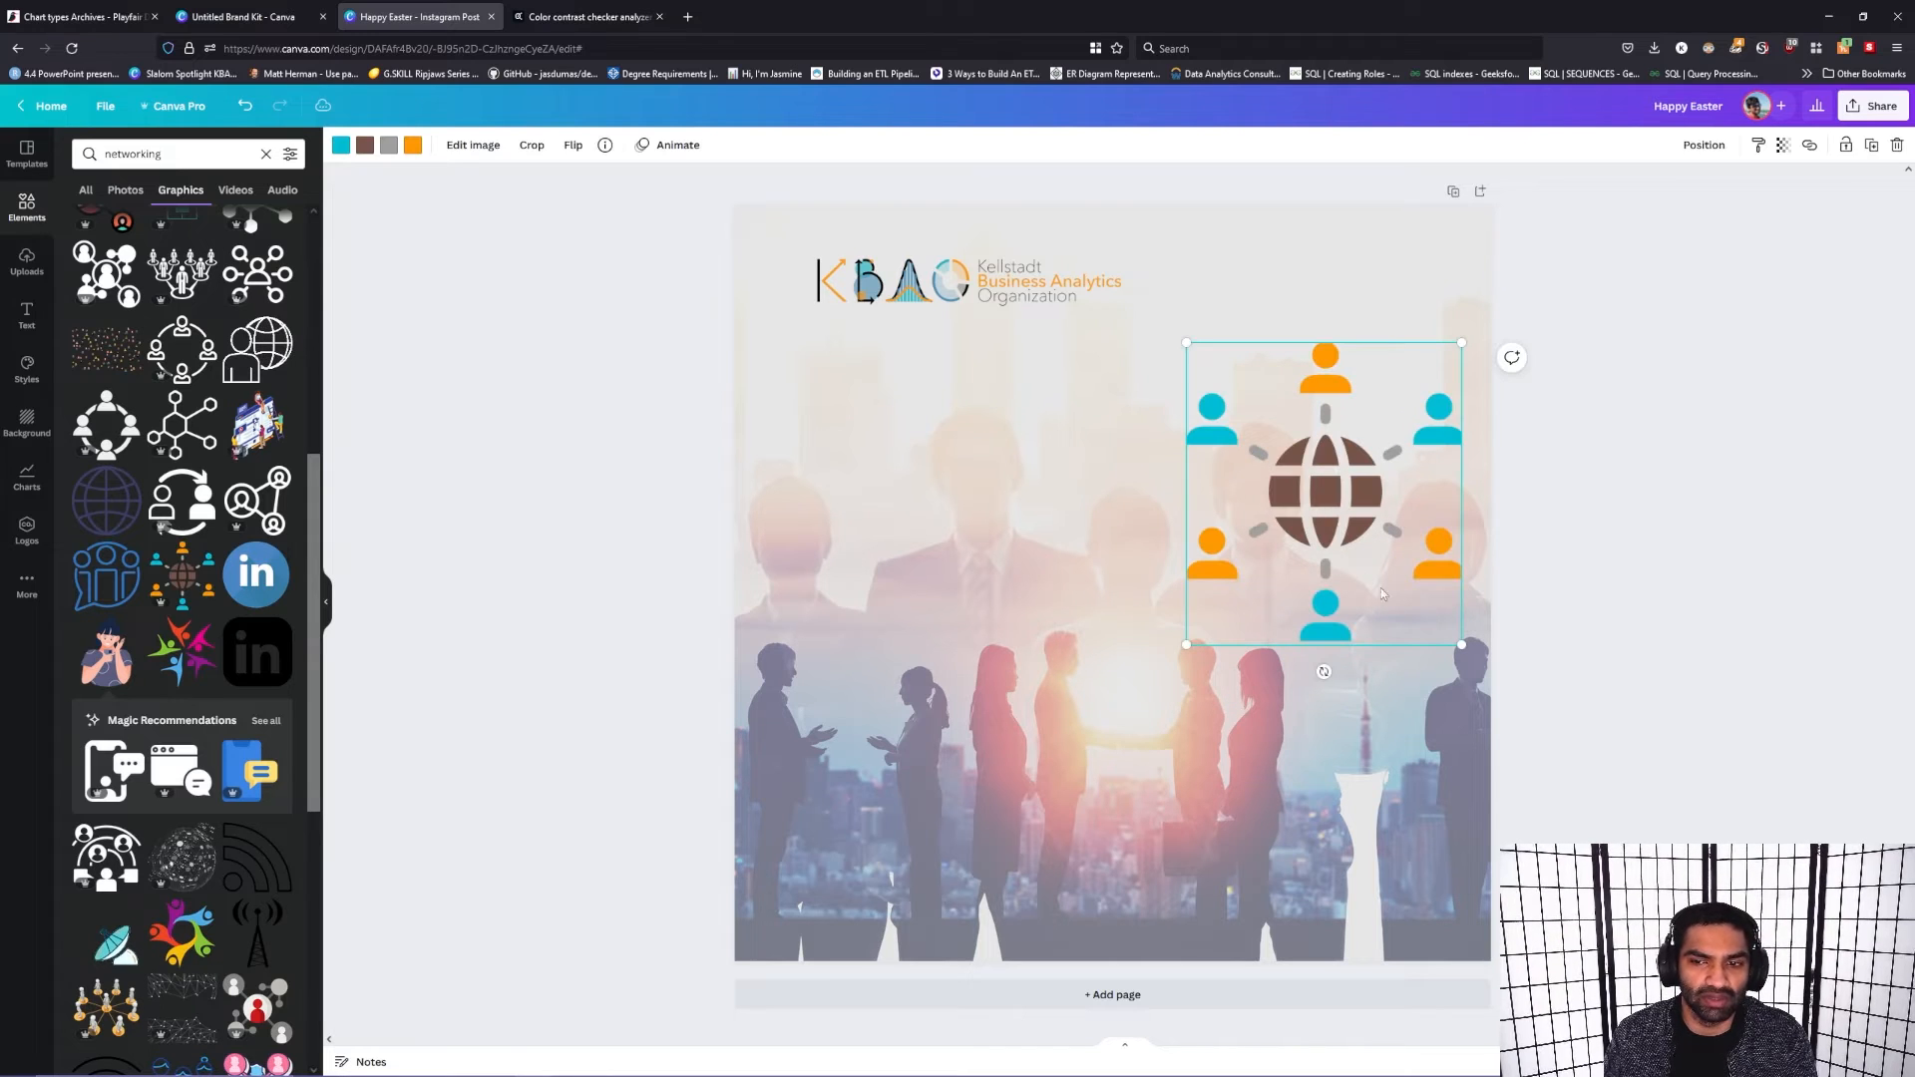
drag(1261, 492, 1299, 387)
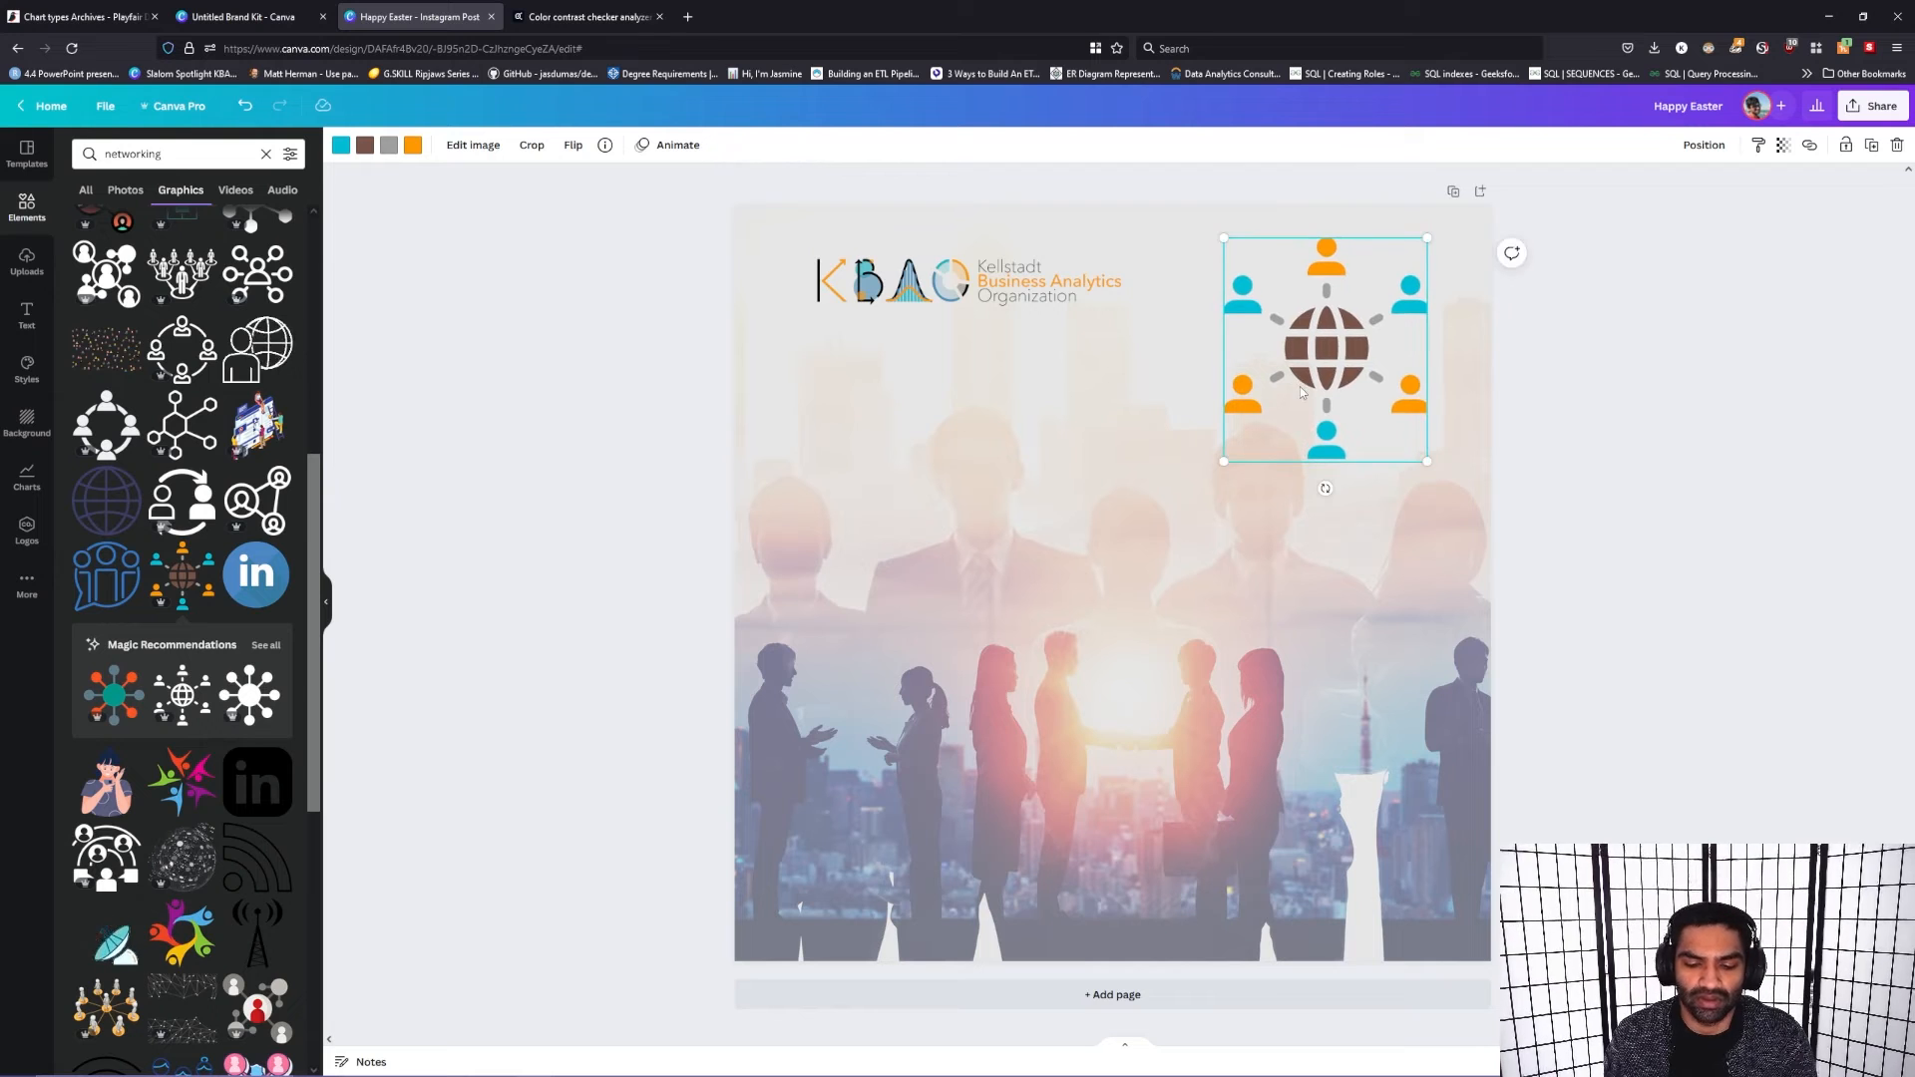
key(Delete)
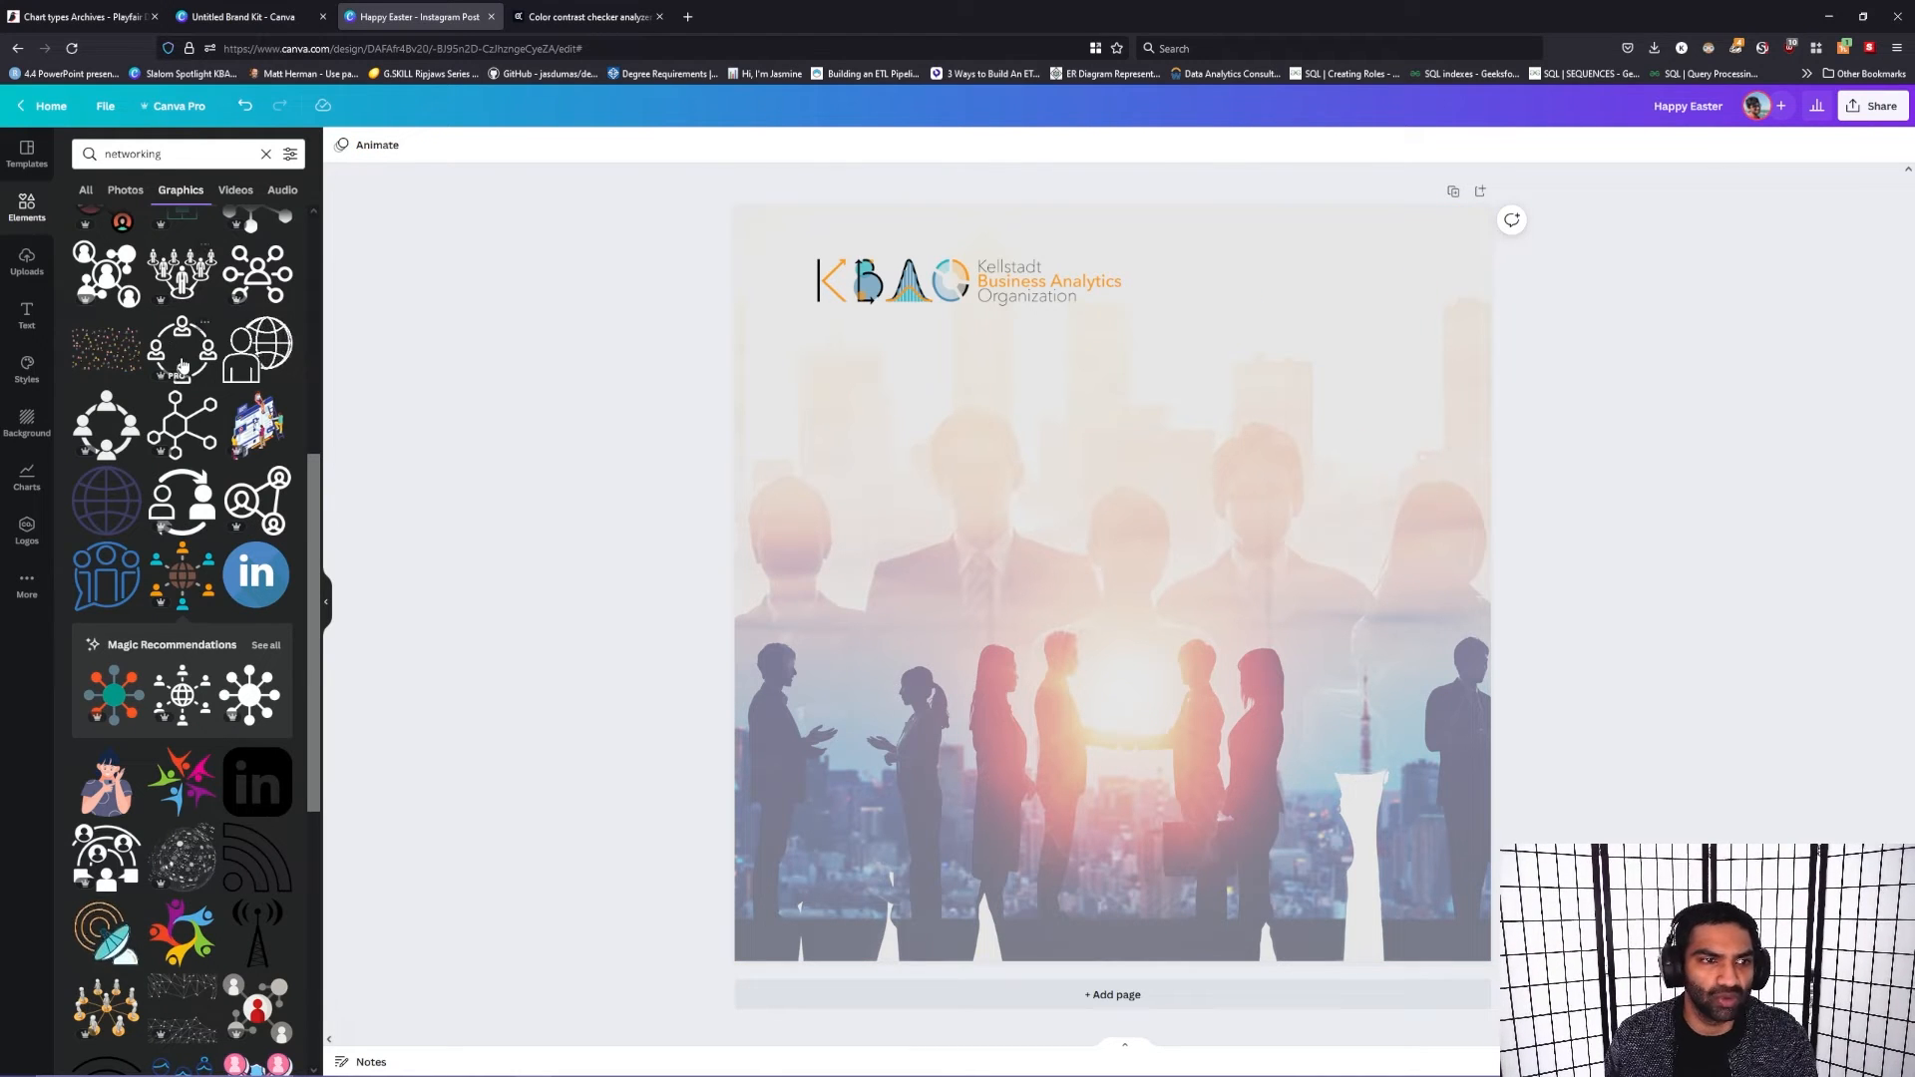
Step: Add the connected-people network graphic to the post, shrink it, and place it in the upper right corner across from the logo
scroll(125, 766, up, 5)
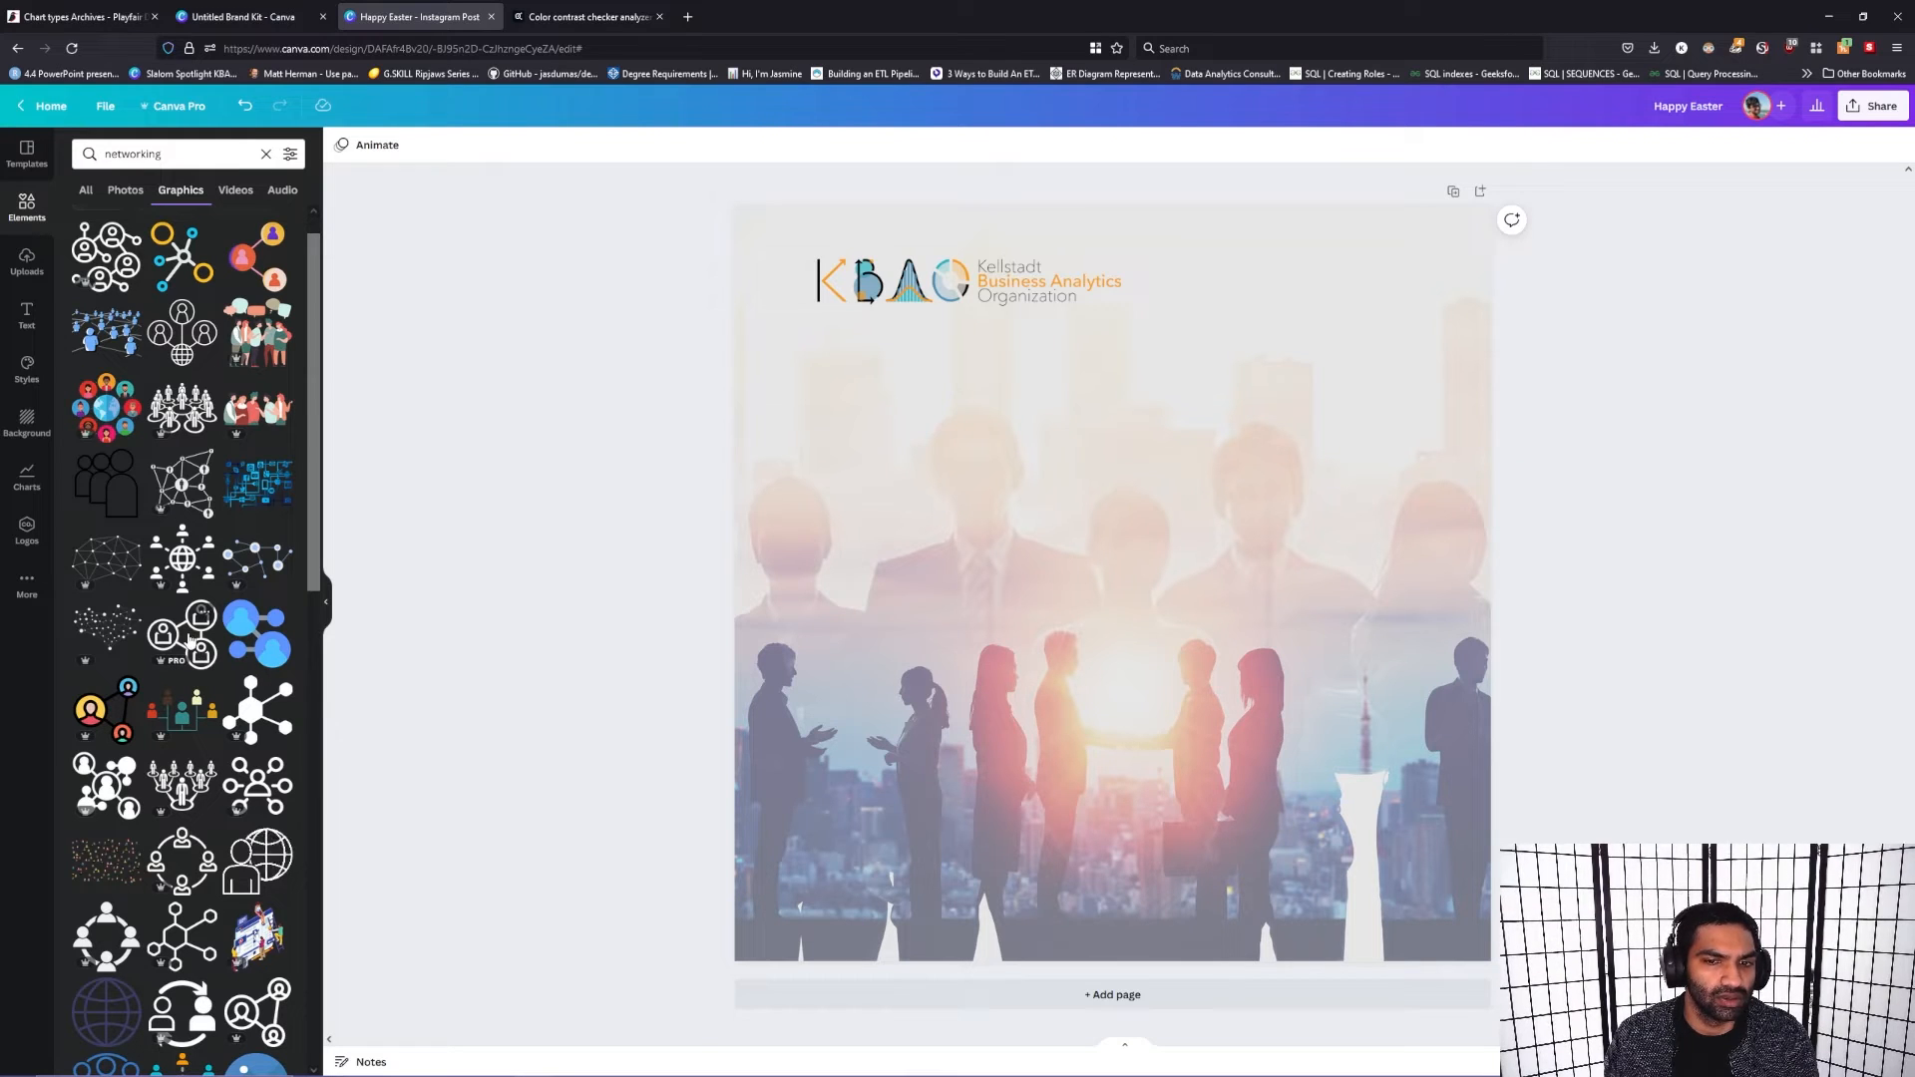
mouse_move(190, 640)
mouse_down()
mouse_move(359, 625)
mouse_move(204, 639)
mouse_up()
drag(107, 257, 1197, 357)
drag(1371, 567, 1396, 522)
drag(1480, 573, 1345, 437)
drag(1223, 343, 1304, 315)
click(1352, 599)
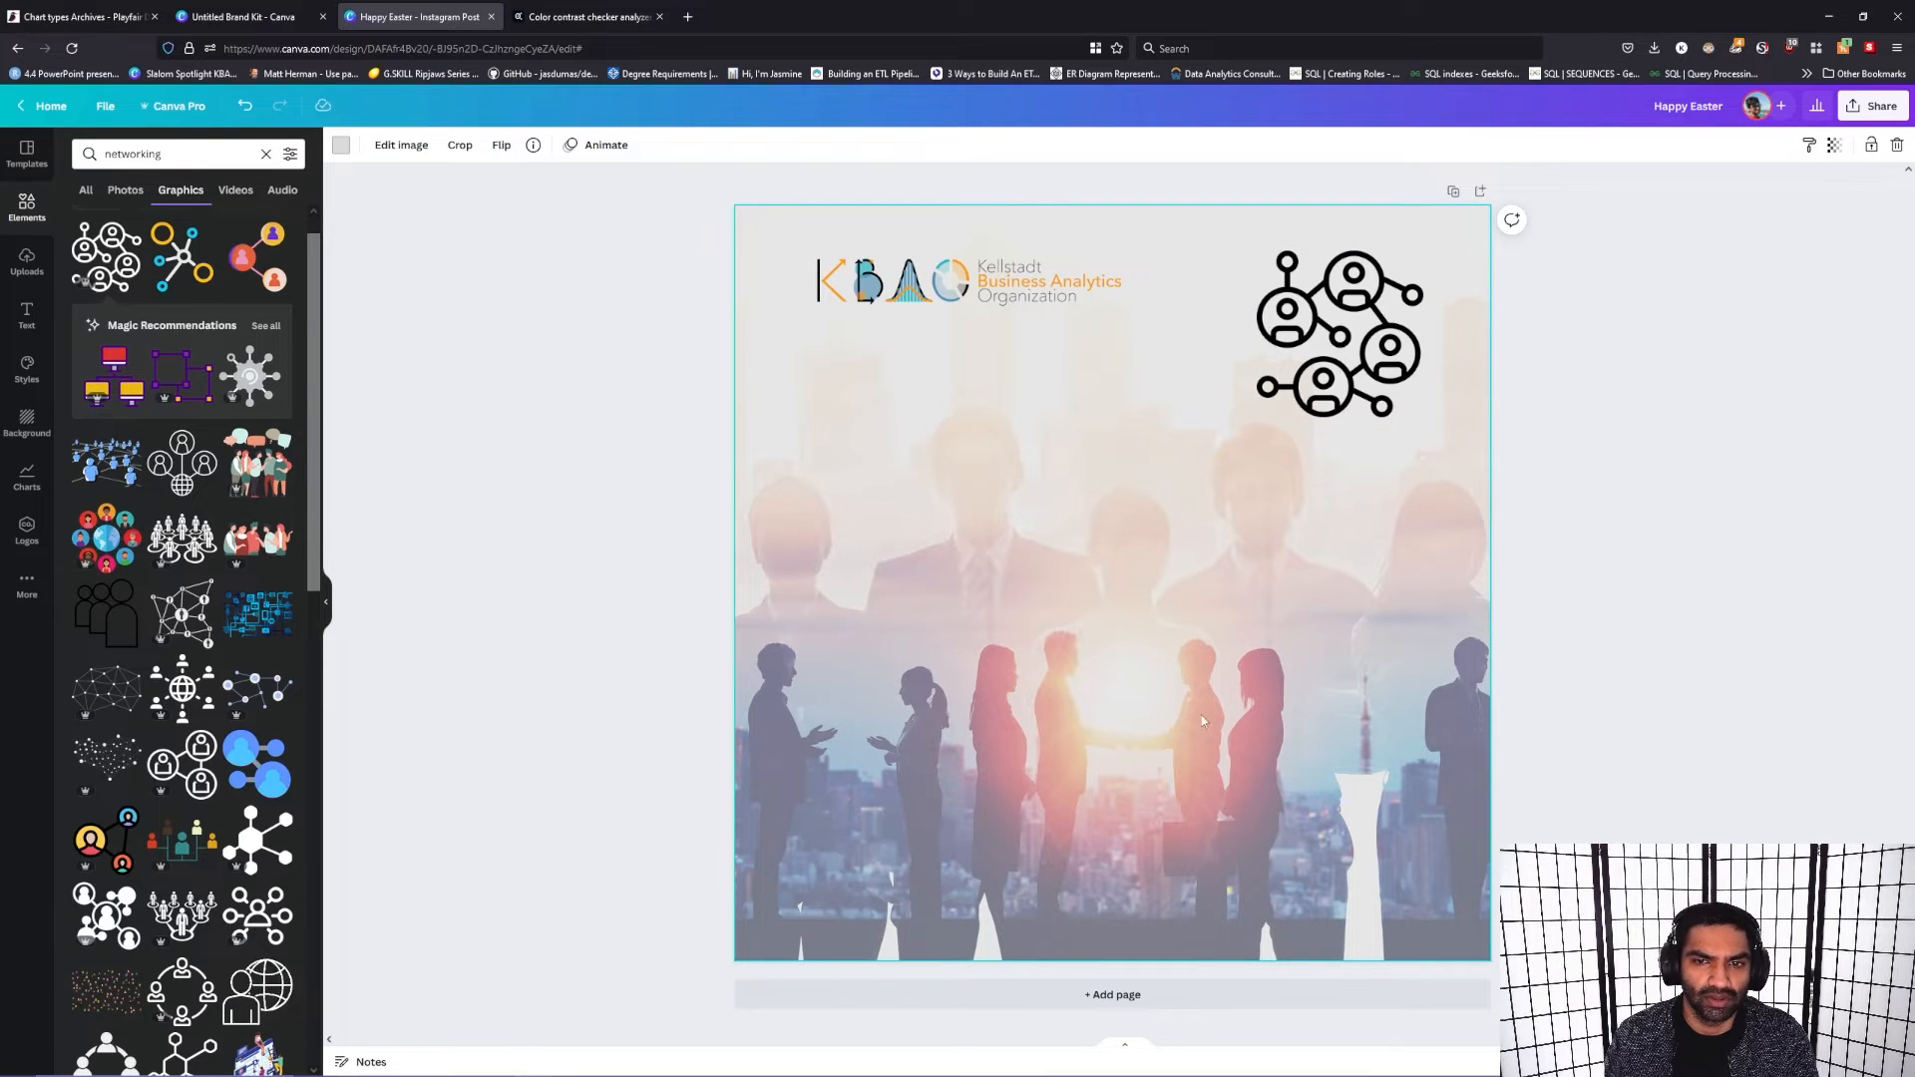
Step: Browse the suggested Conference graphics in the elements library
scroll(254, 593, up, 1)
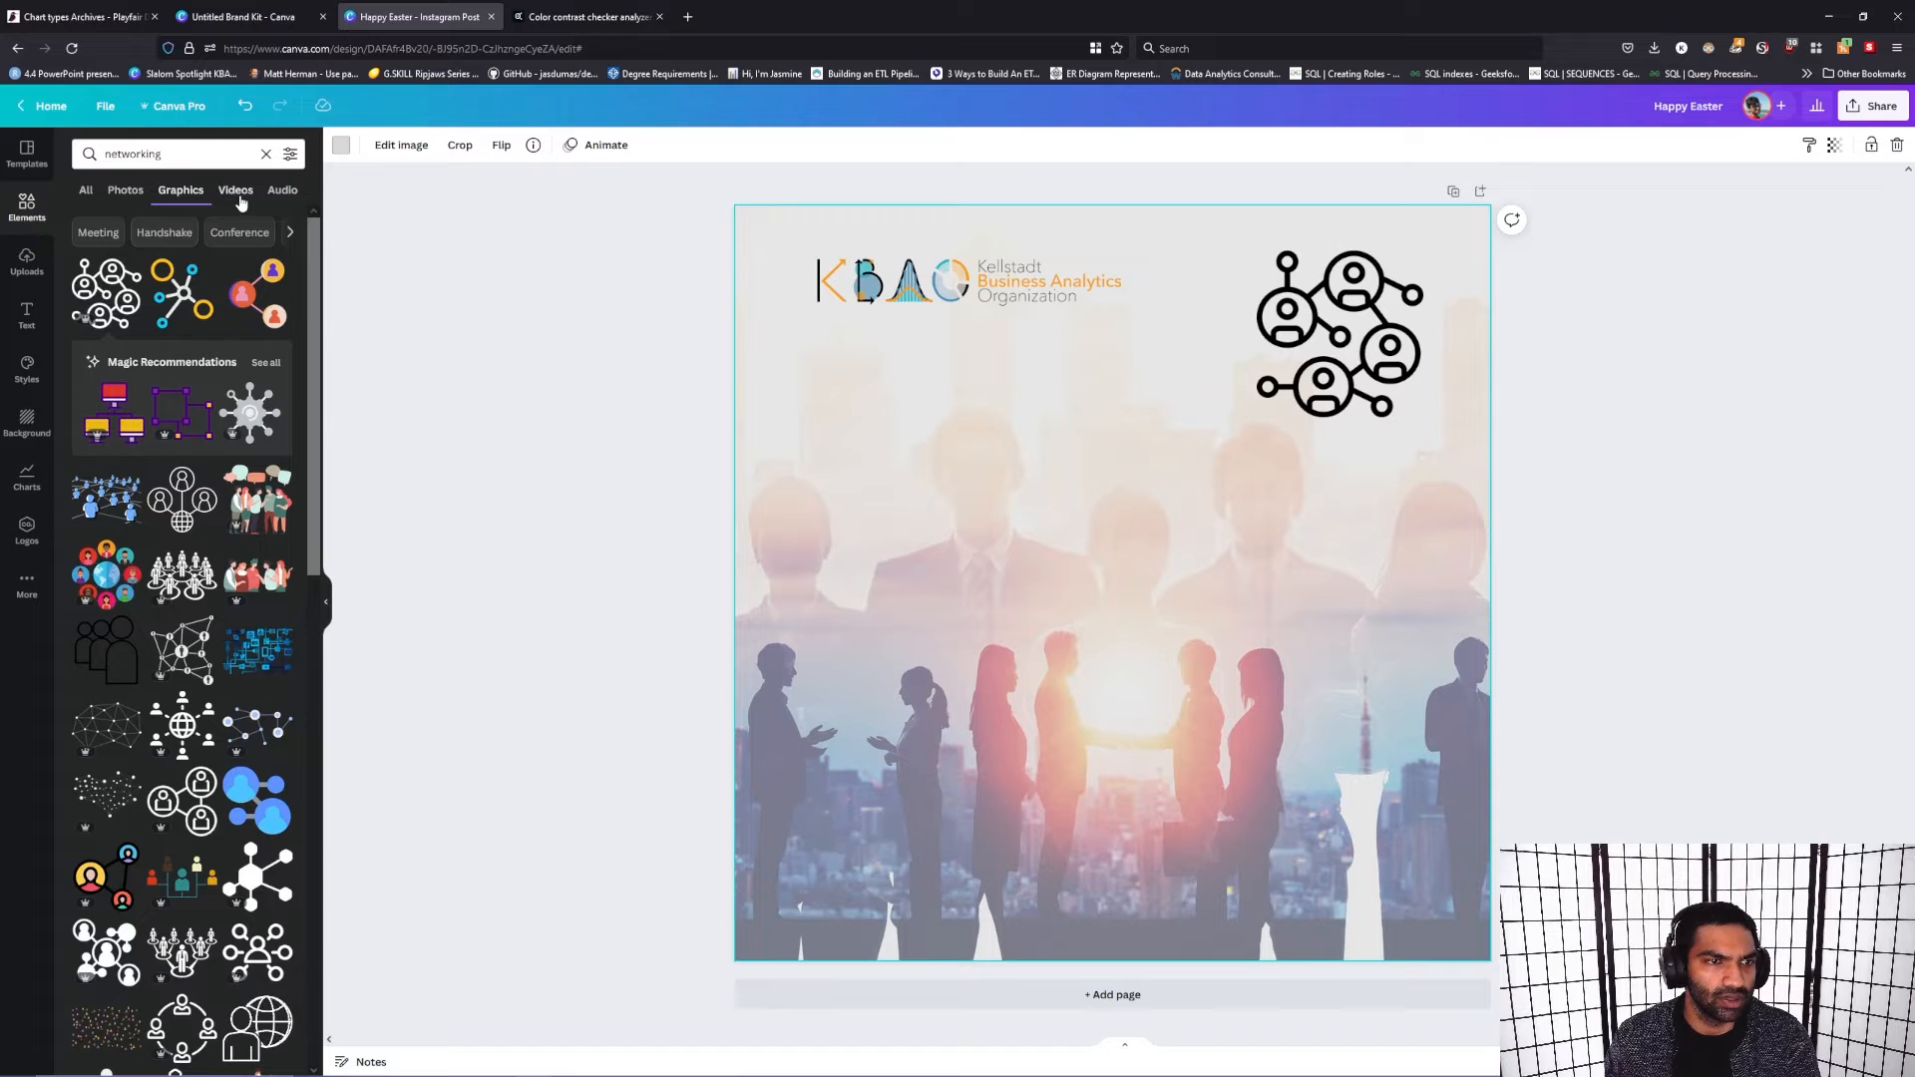
click(236, 232)
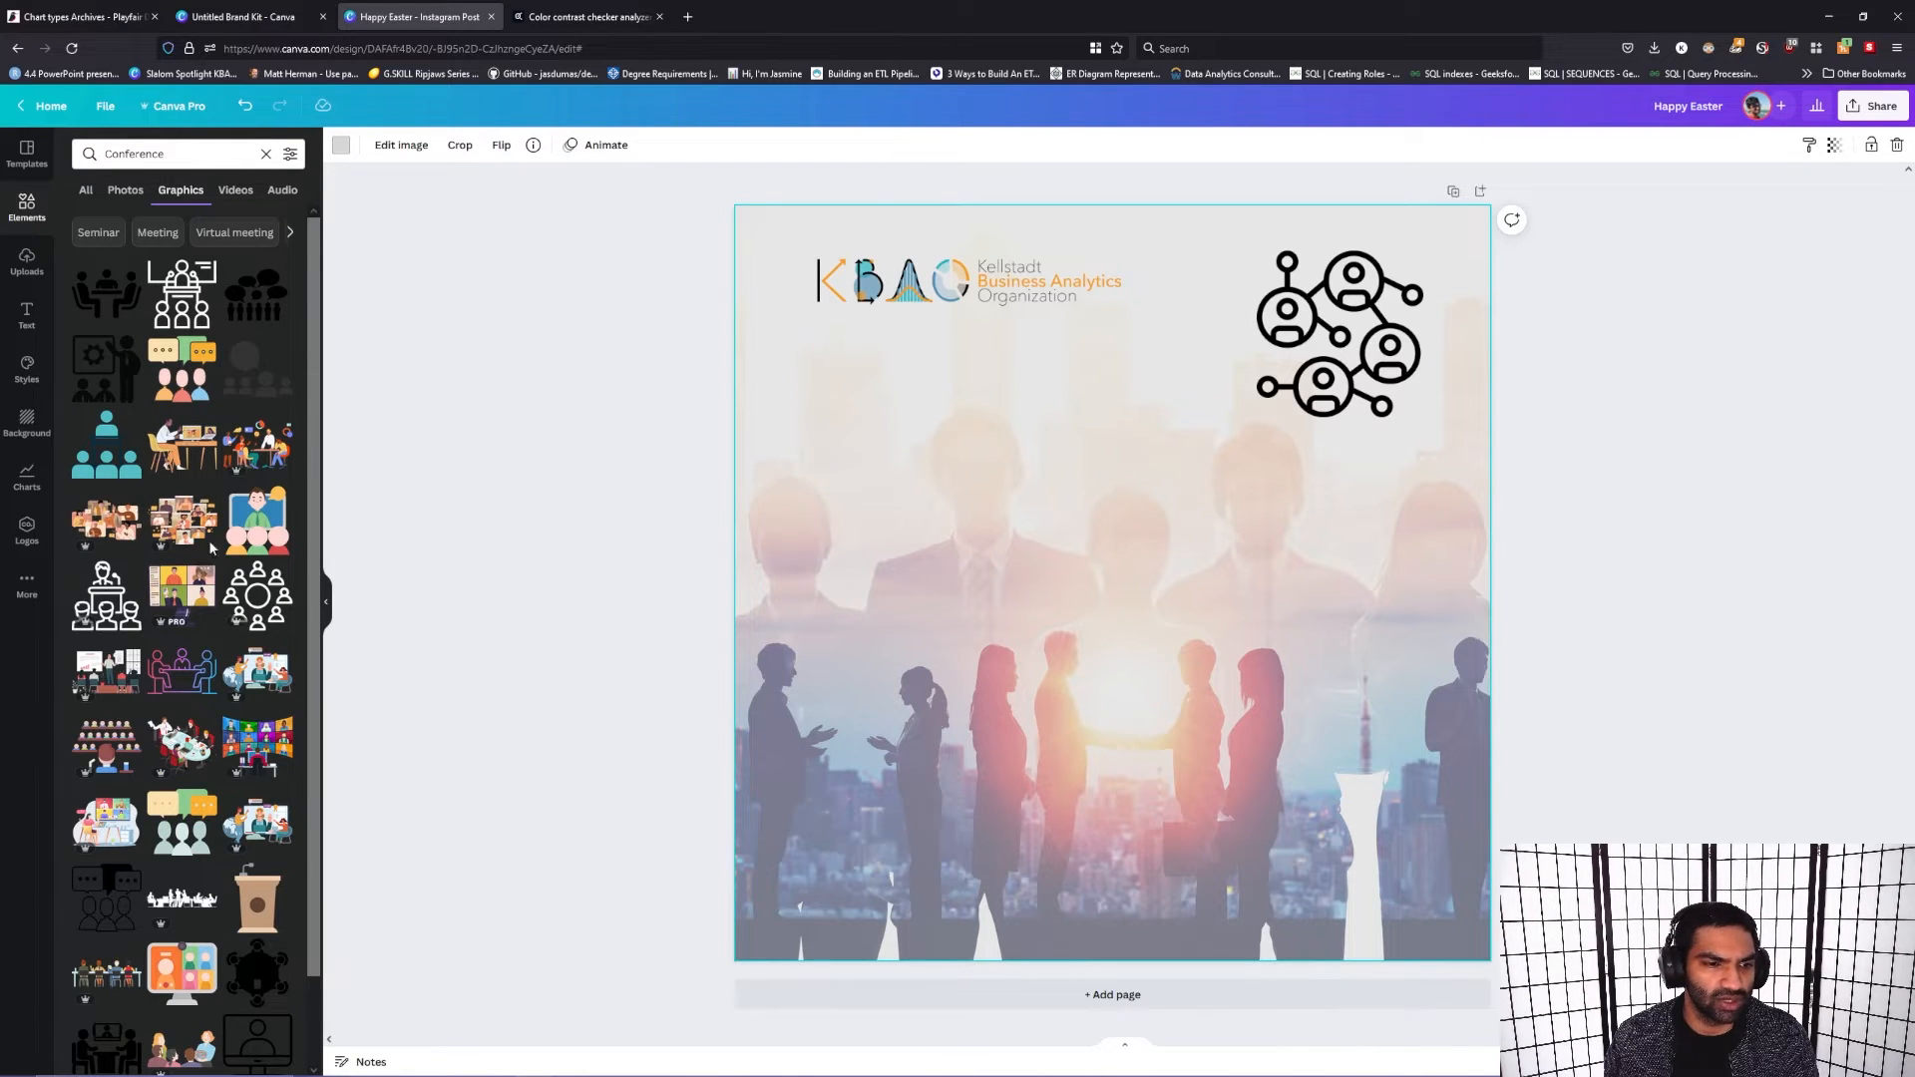
scroll(204, 568, down, 1)
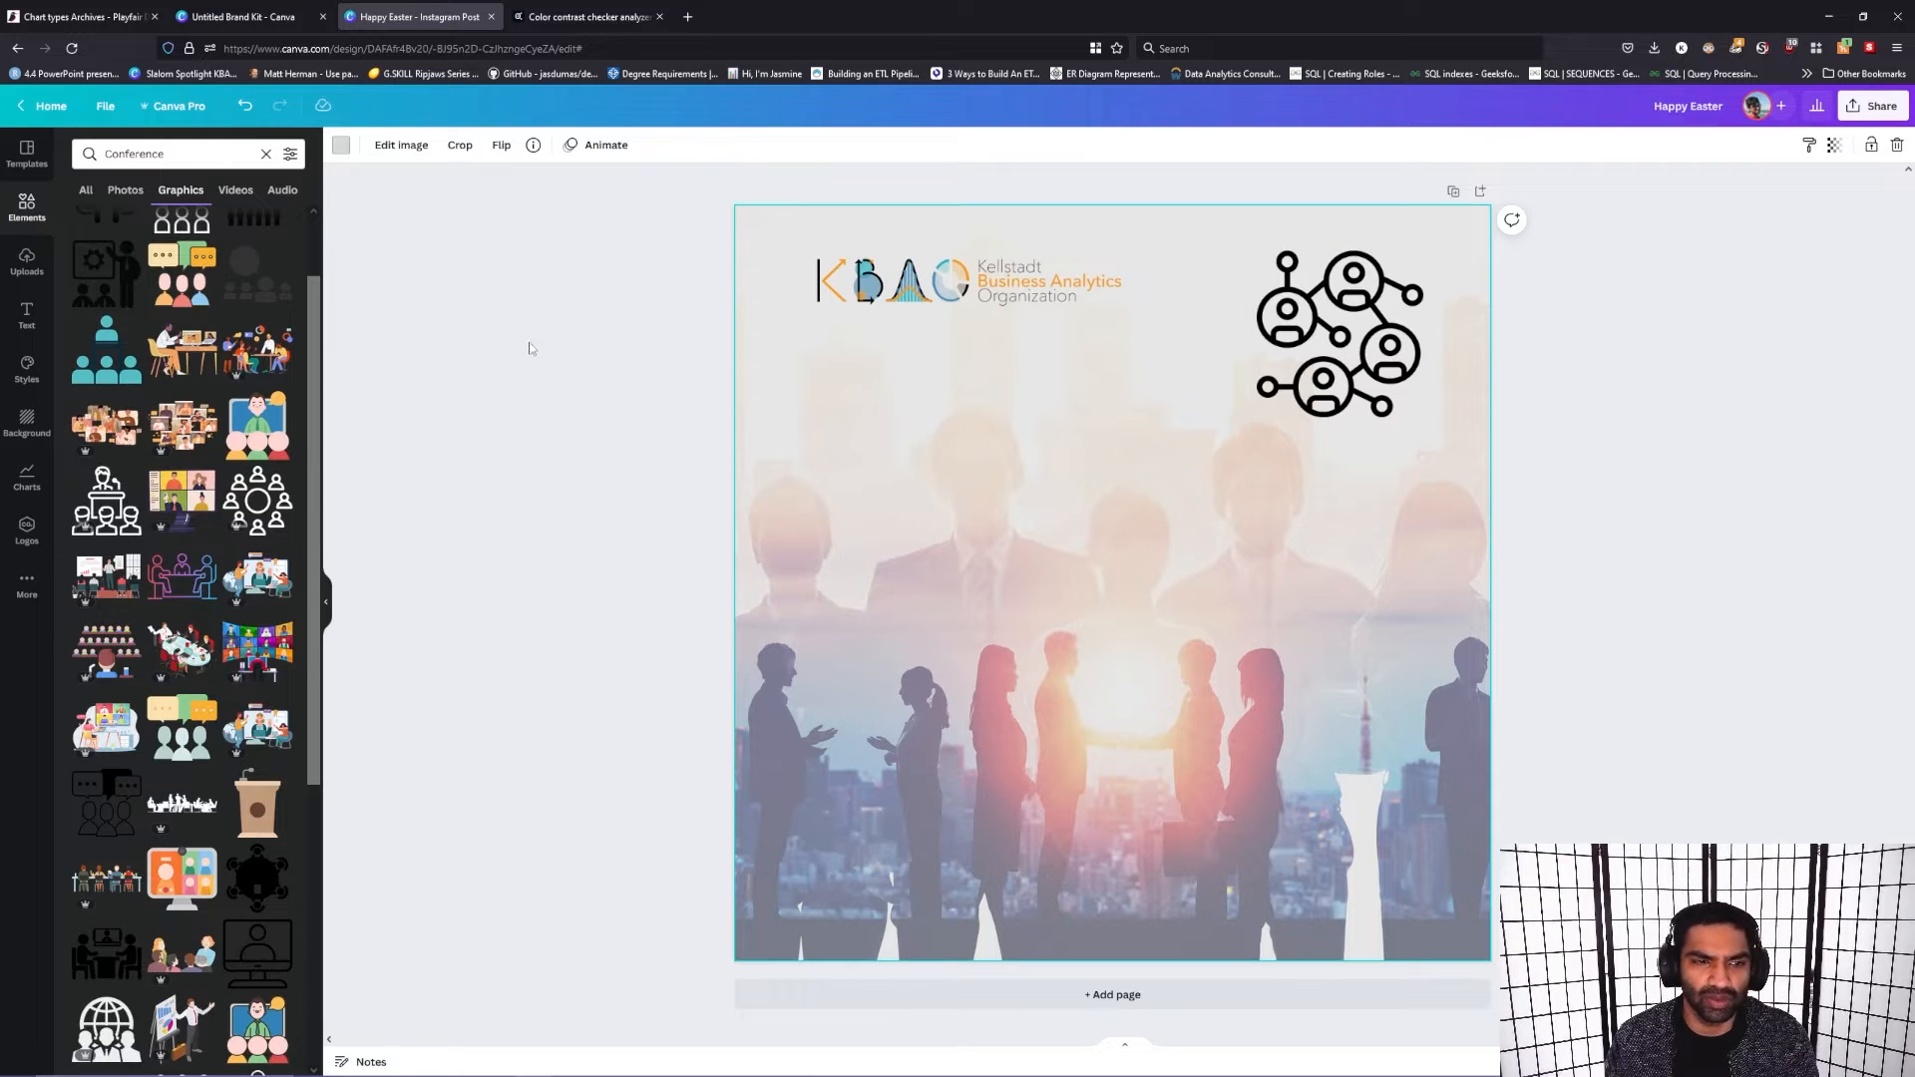
Step: Search all elements for frames and open the Frames collection
click(97, 193)
click(150, 154)
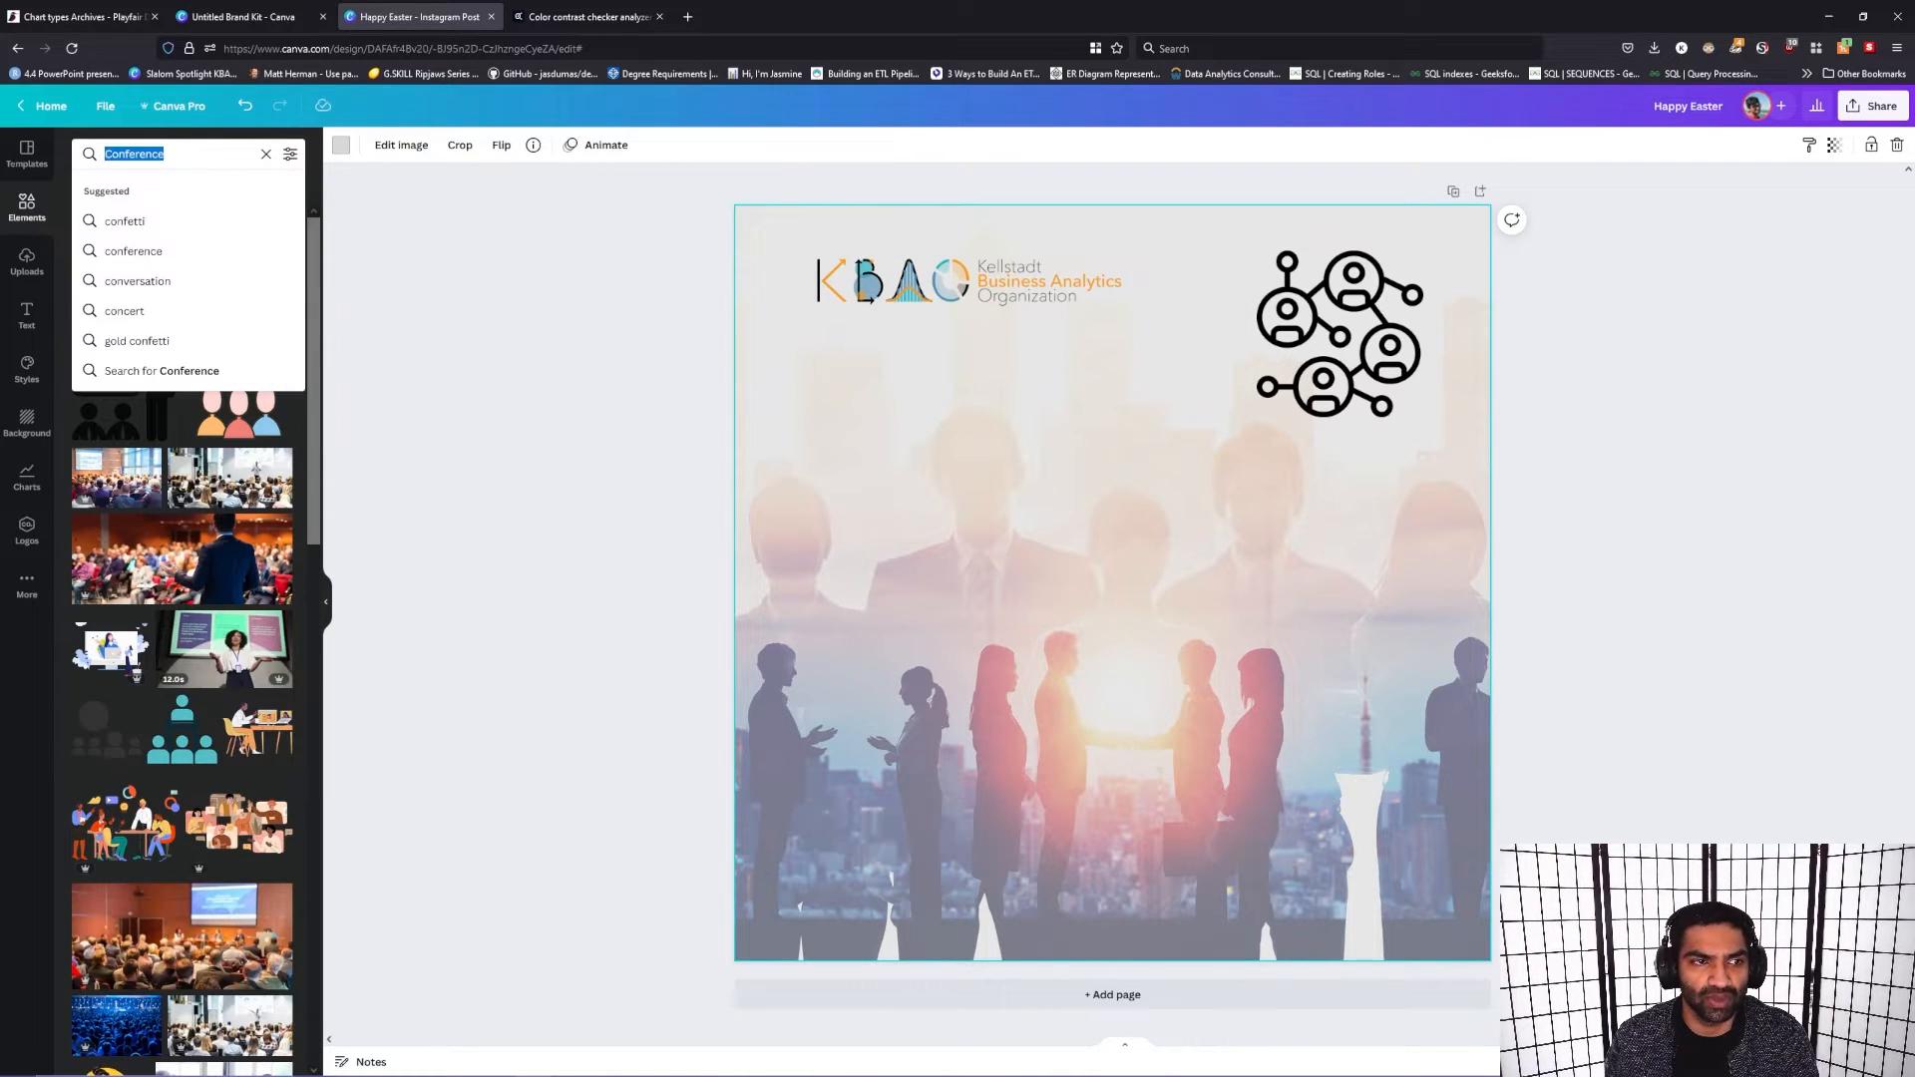
text(frames)
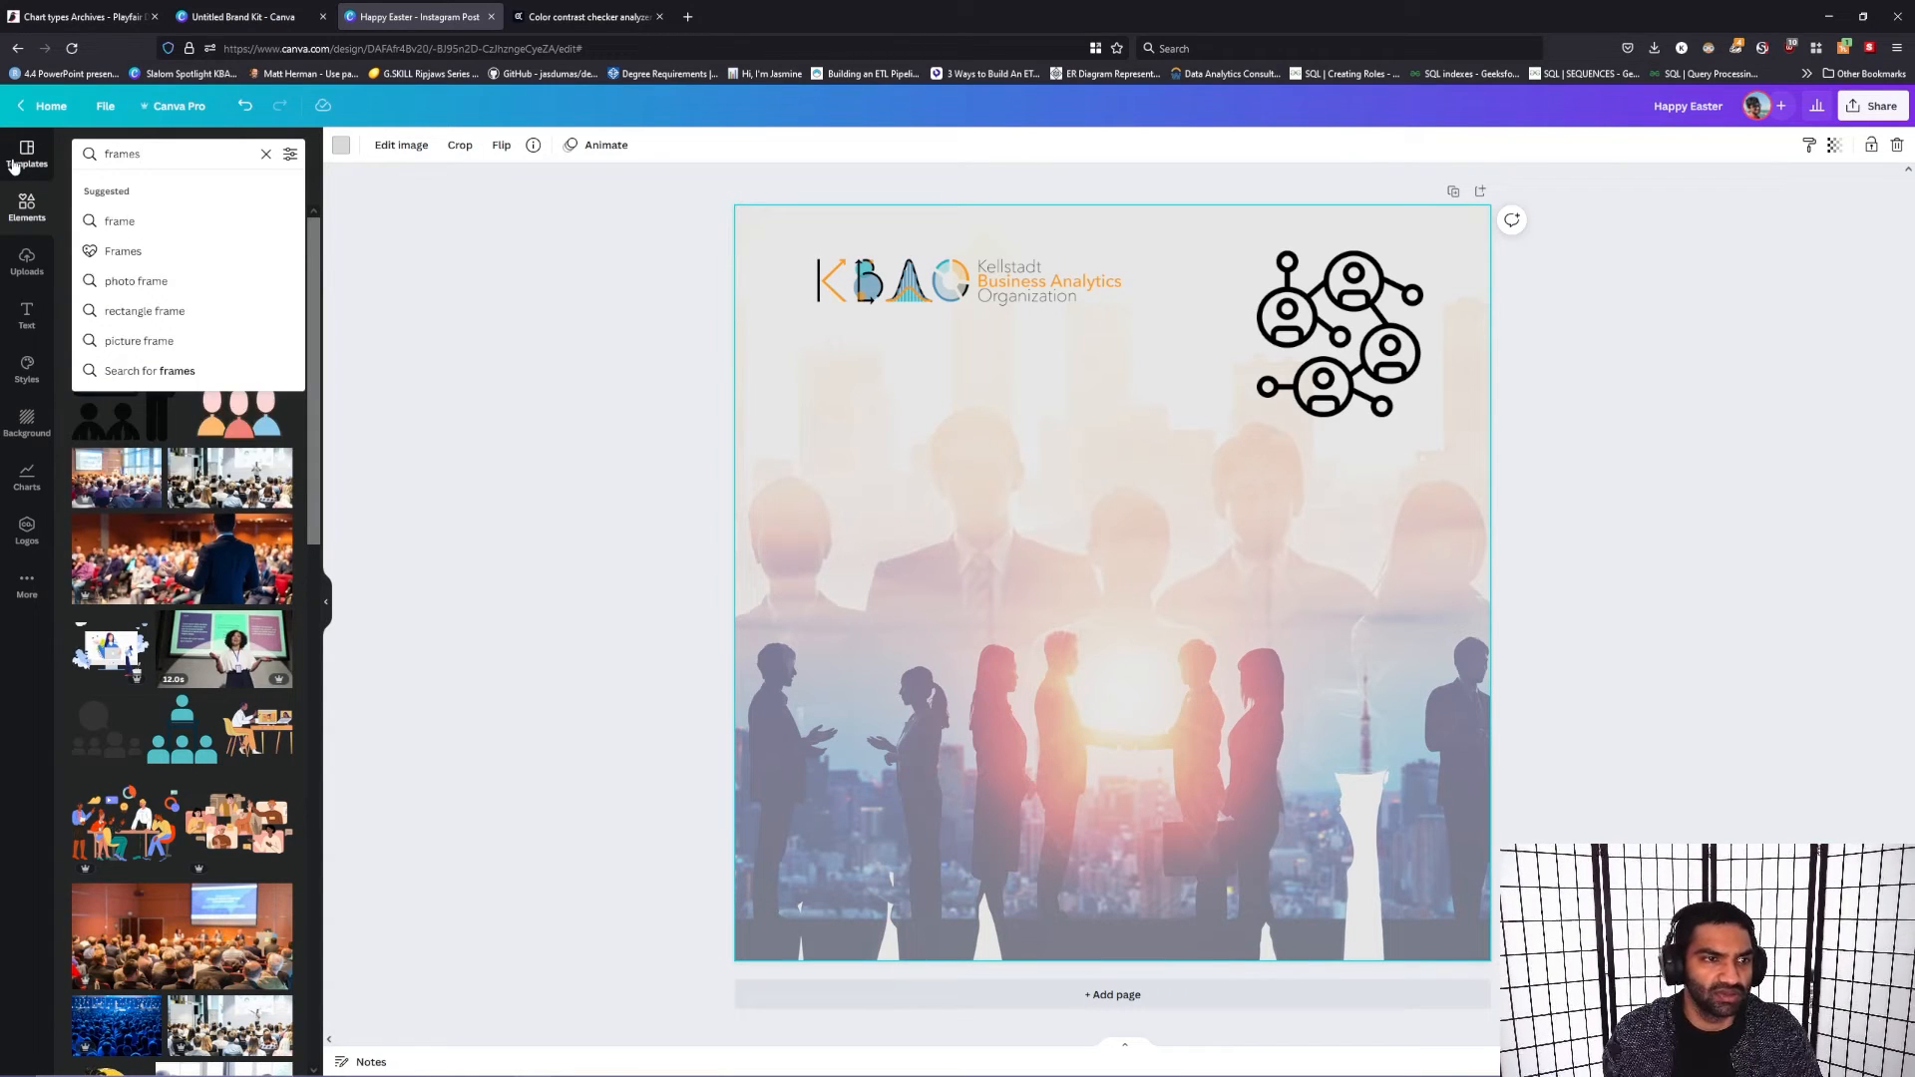
click(174, 253)
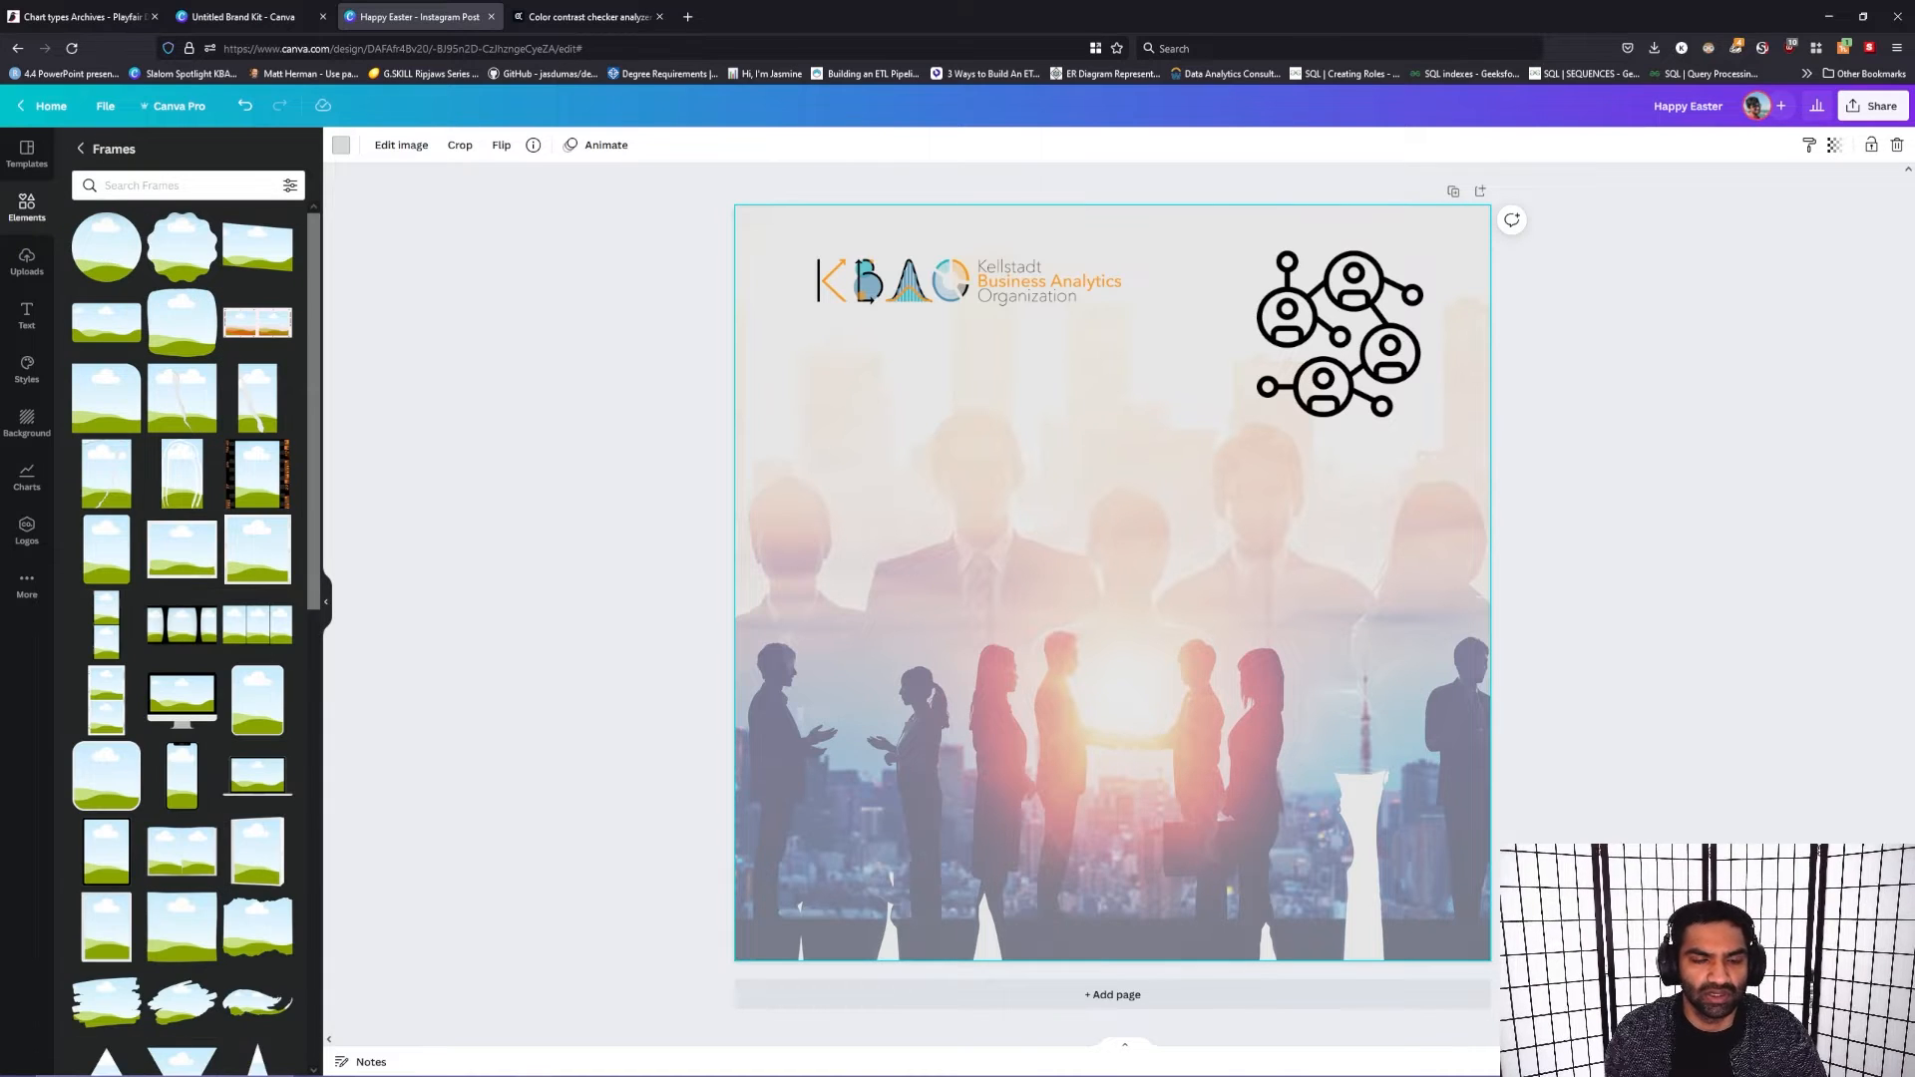
Step: Add a circular photo frame to the post, shrink it, and position it below the organization logo
drag(111, 261, 988, 559)
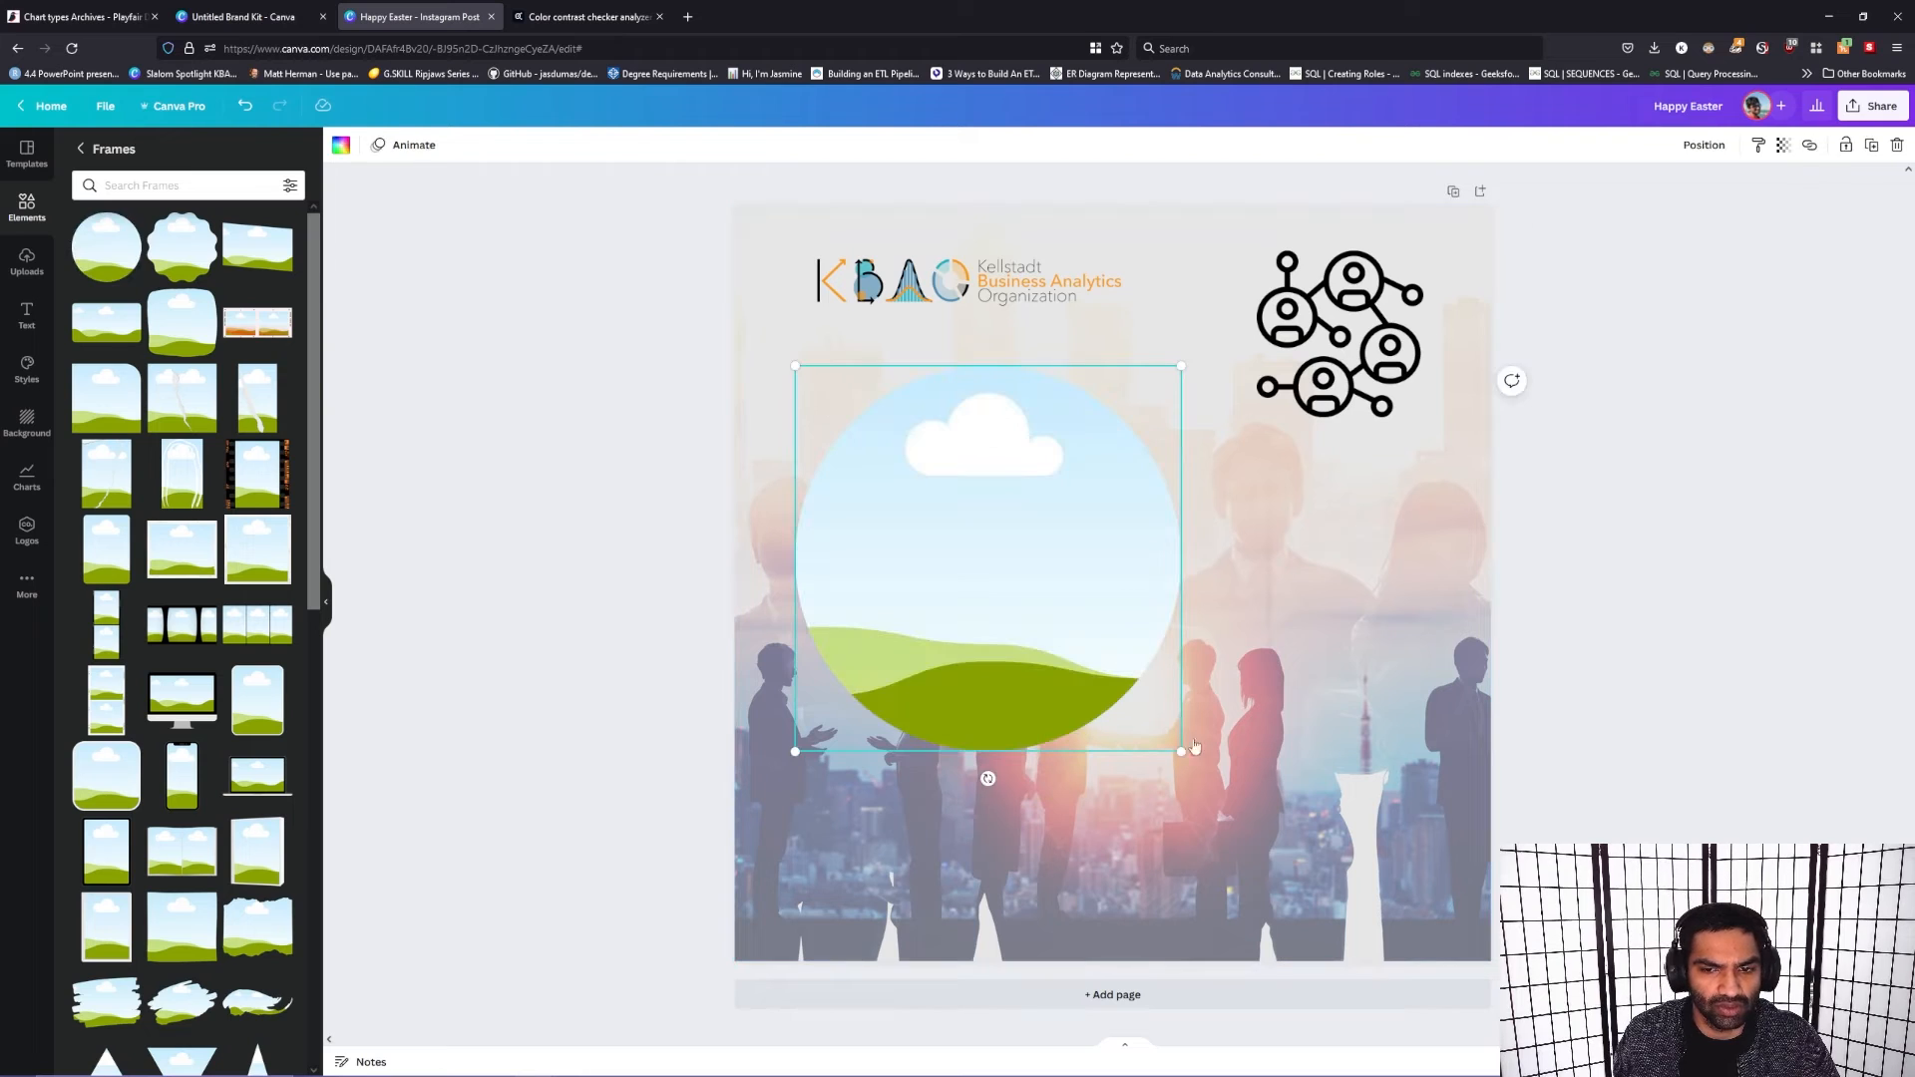
drag(1182, 758, 972, 500)
mouse_move(881, 444)
mouse_down()
mouse_move(925, 457)
mouse_move(901, 457)
mouse_up()
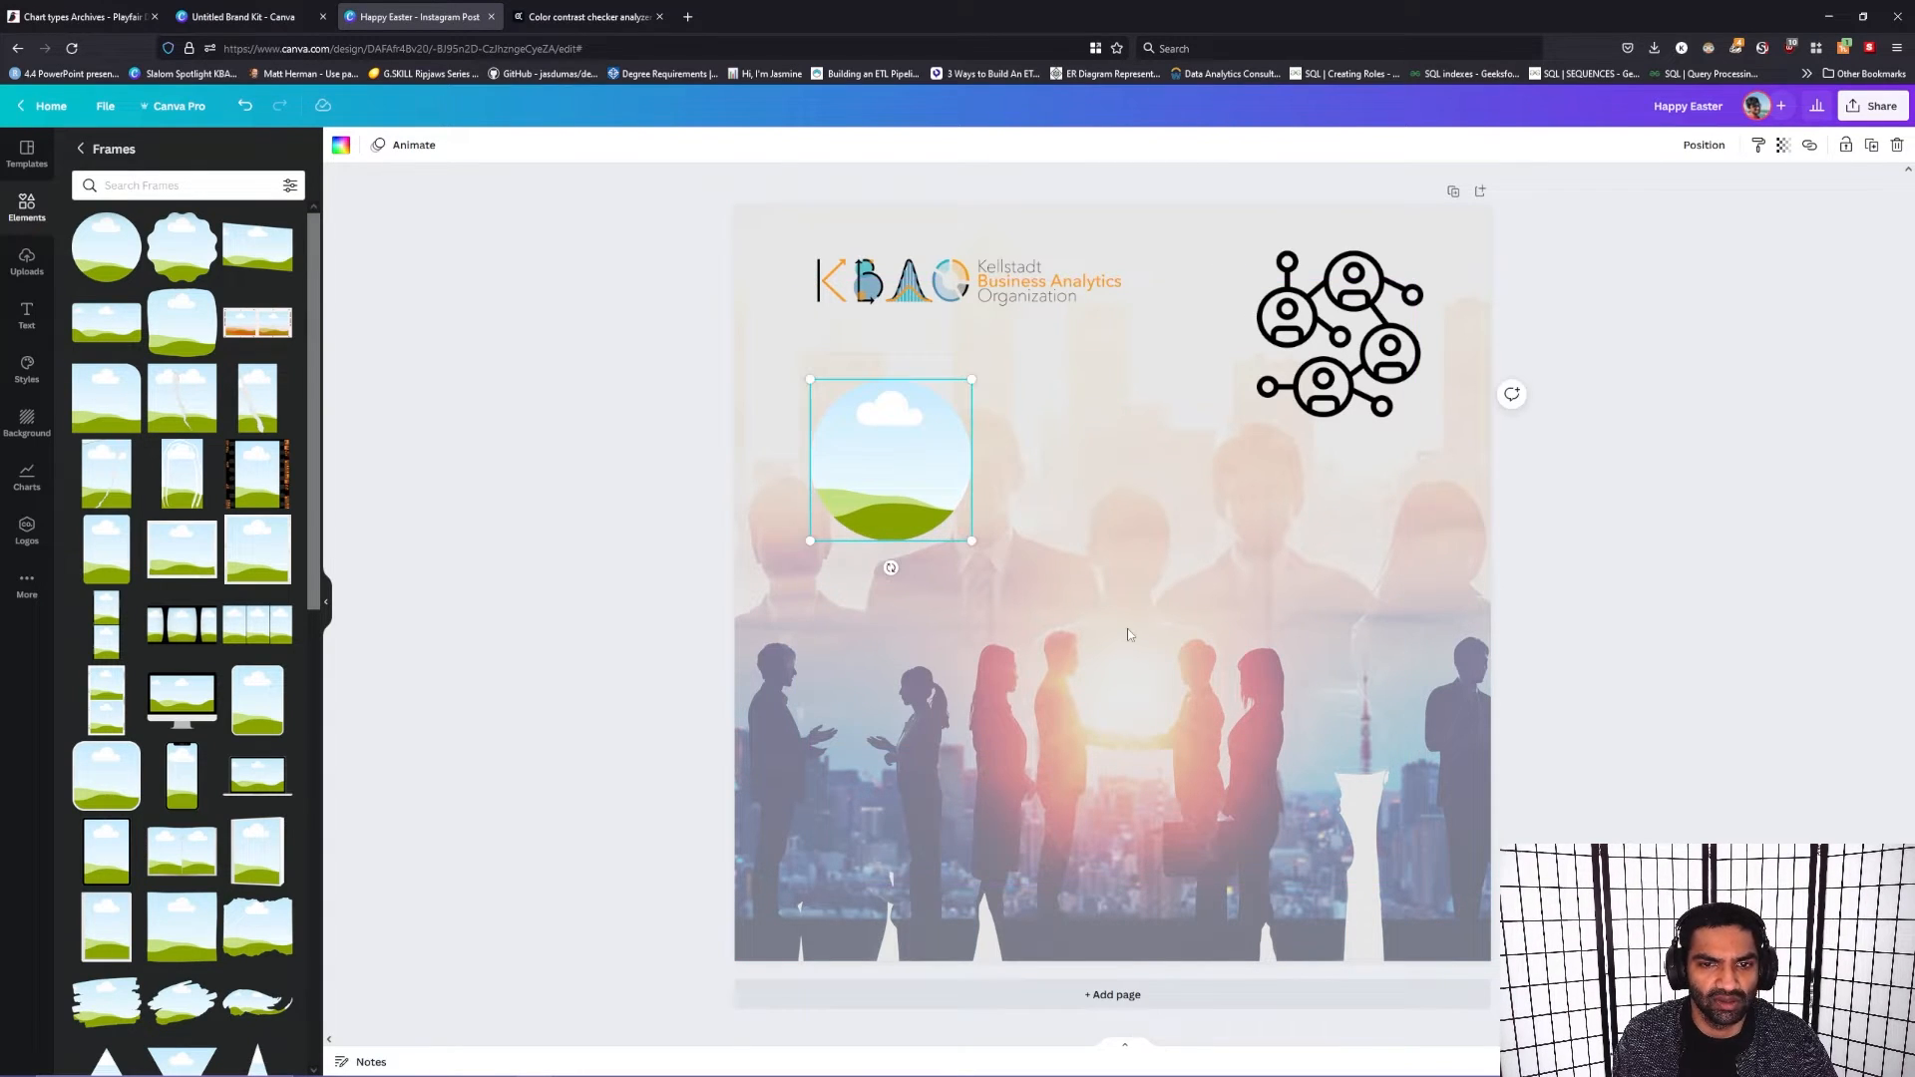
Step: Try adding a second circular frame from the Frames collection, and delete it
click(876, 574)
drag(112, 240, 1197, 604)
key(Delete)
Step: Copy the circular frame and paste three duplicates, arranging all four in a rough two-by-two grid
click(947, 464)
right_click(947, 464)
click(964, 489)
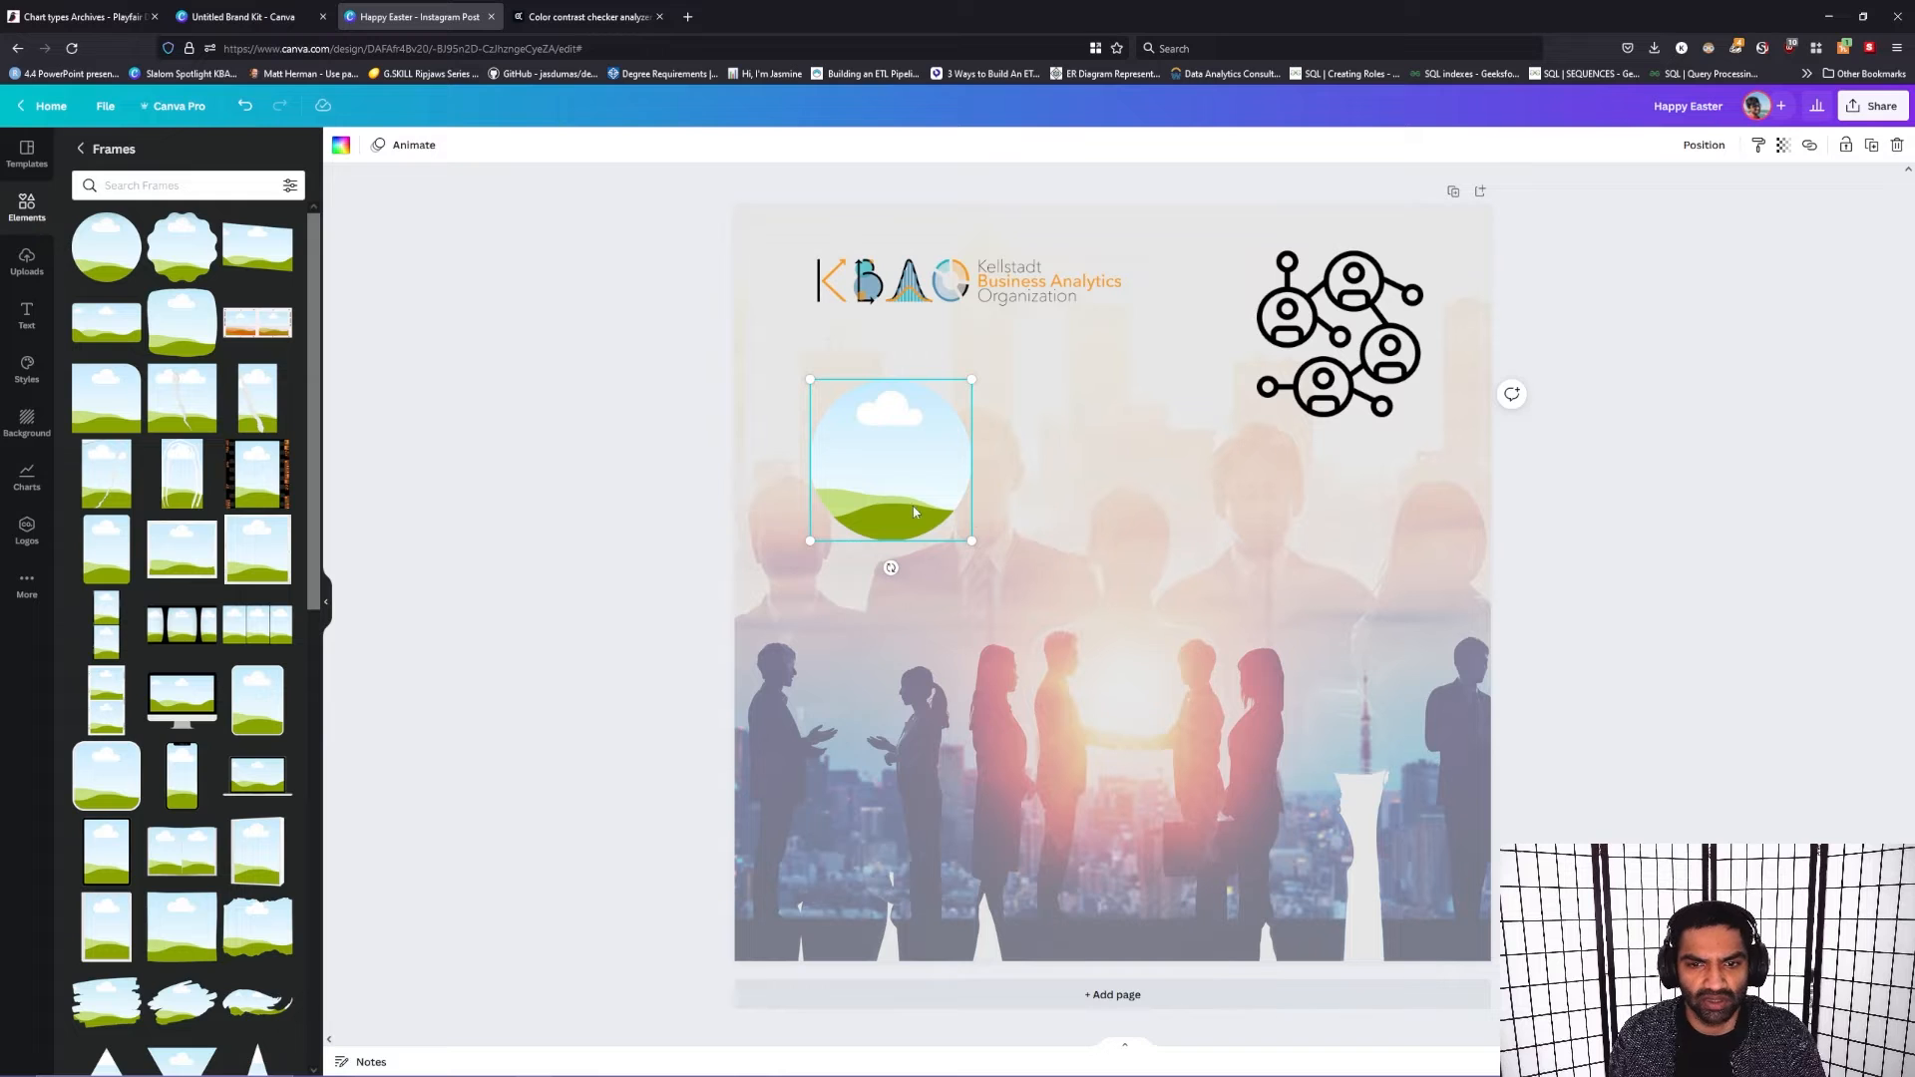
key(ctrl+v)
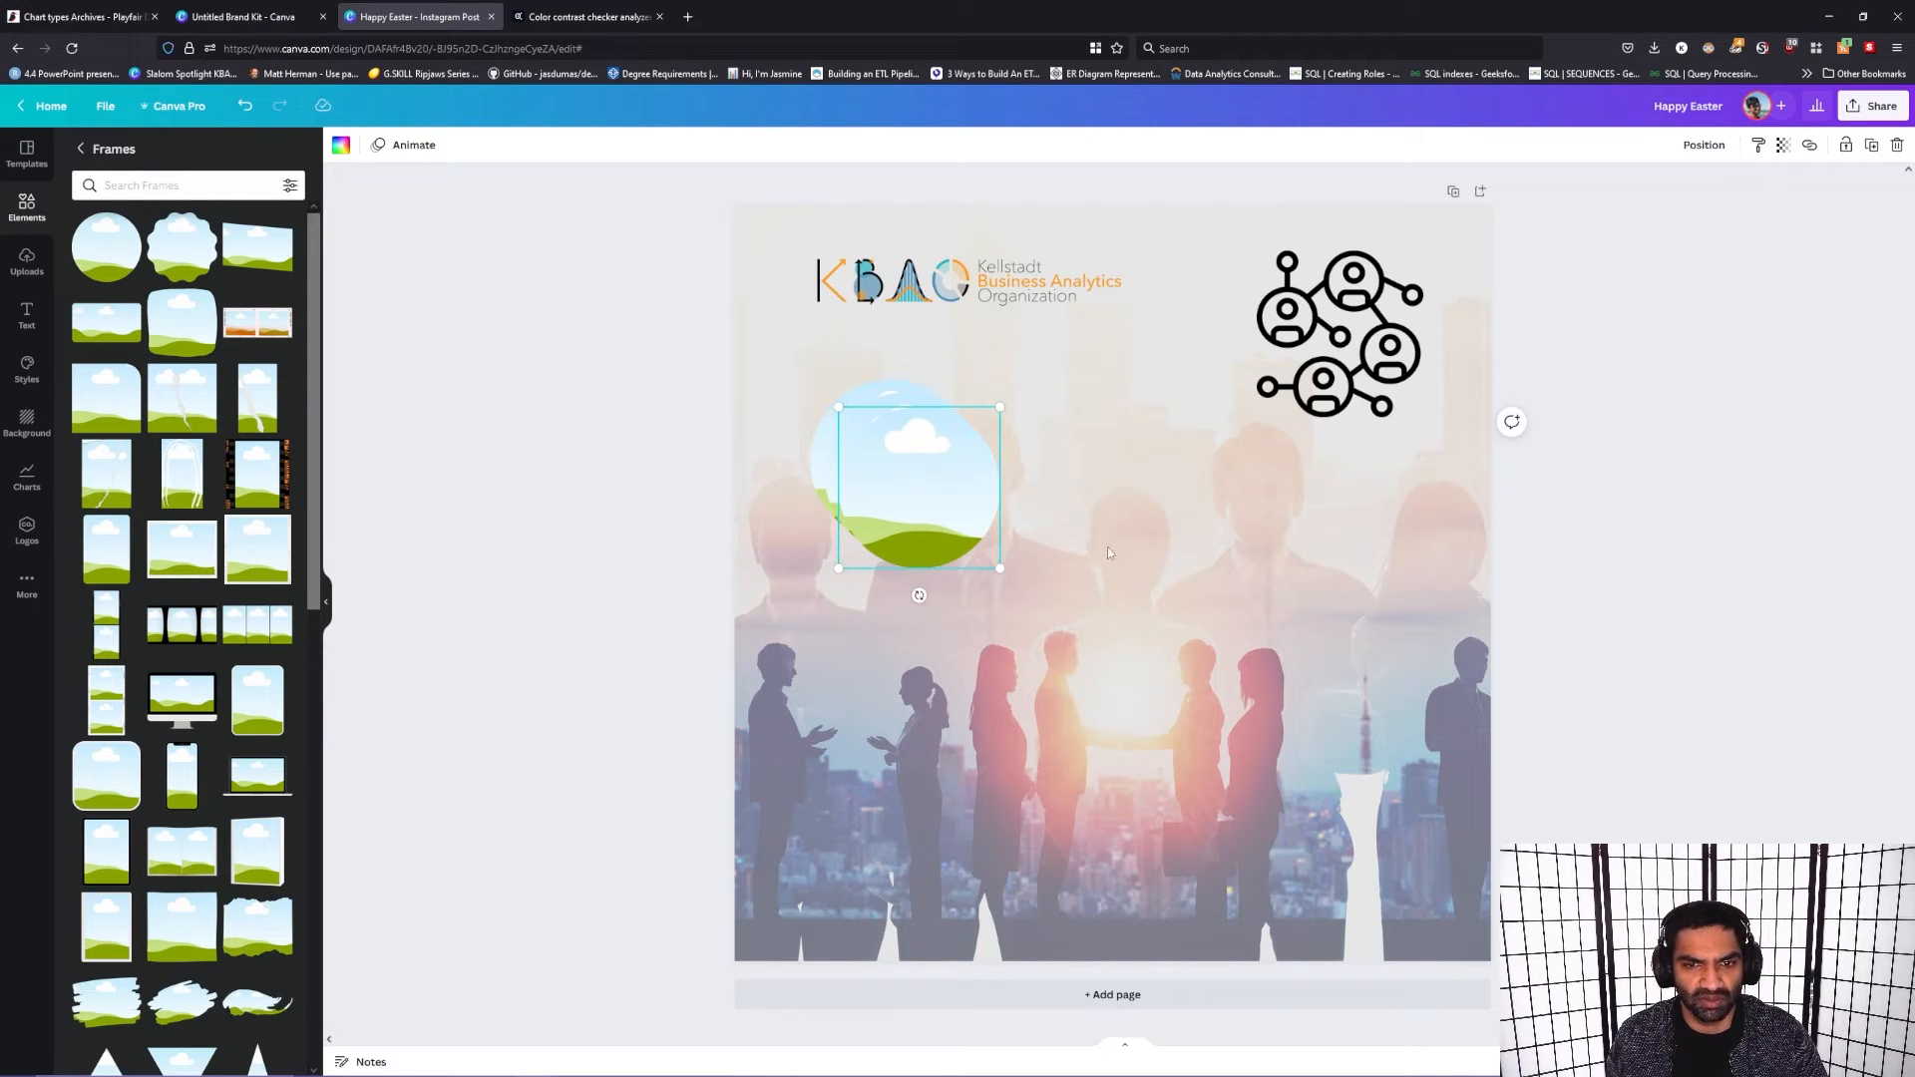
drag(929, 549, 876, 695)
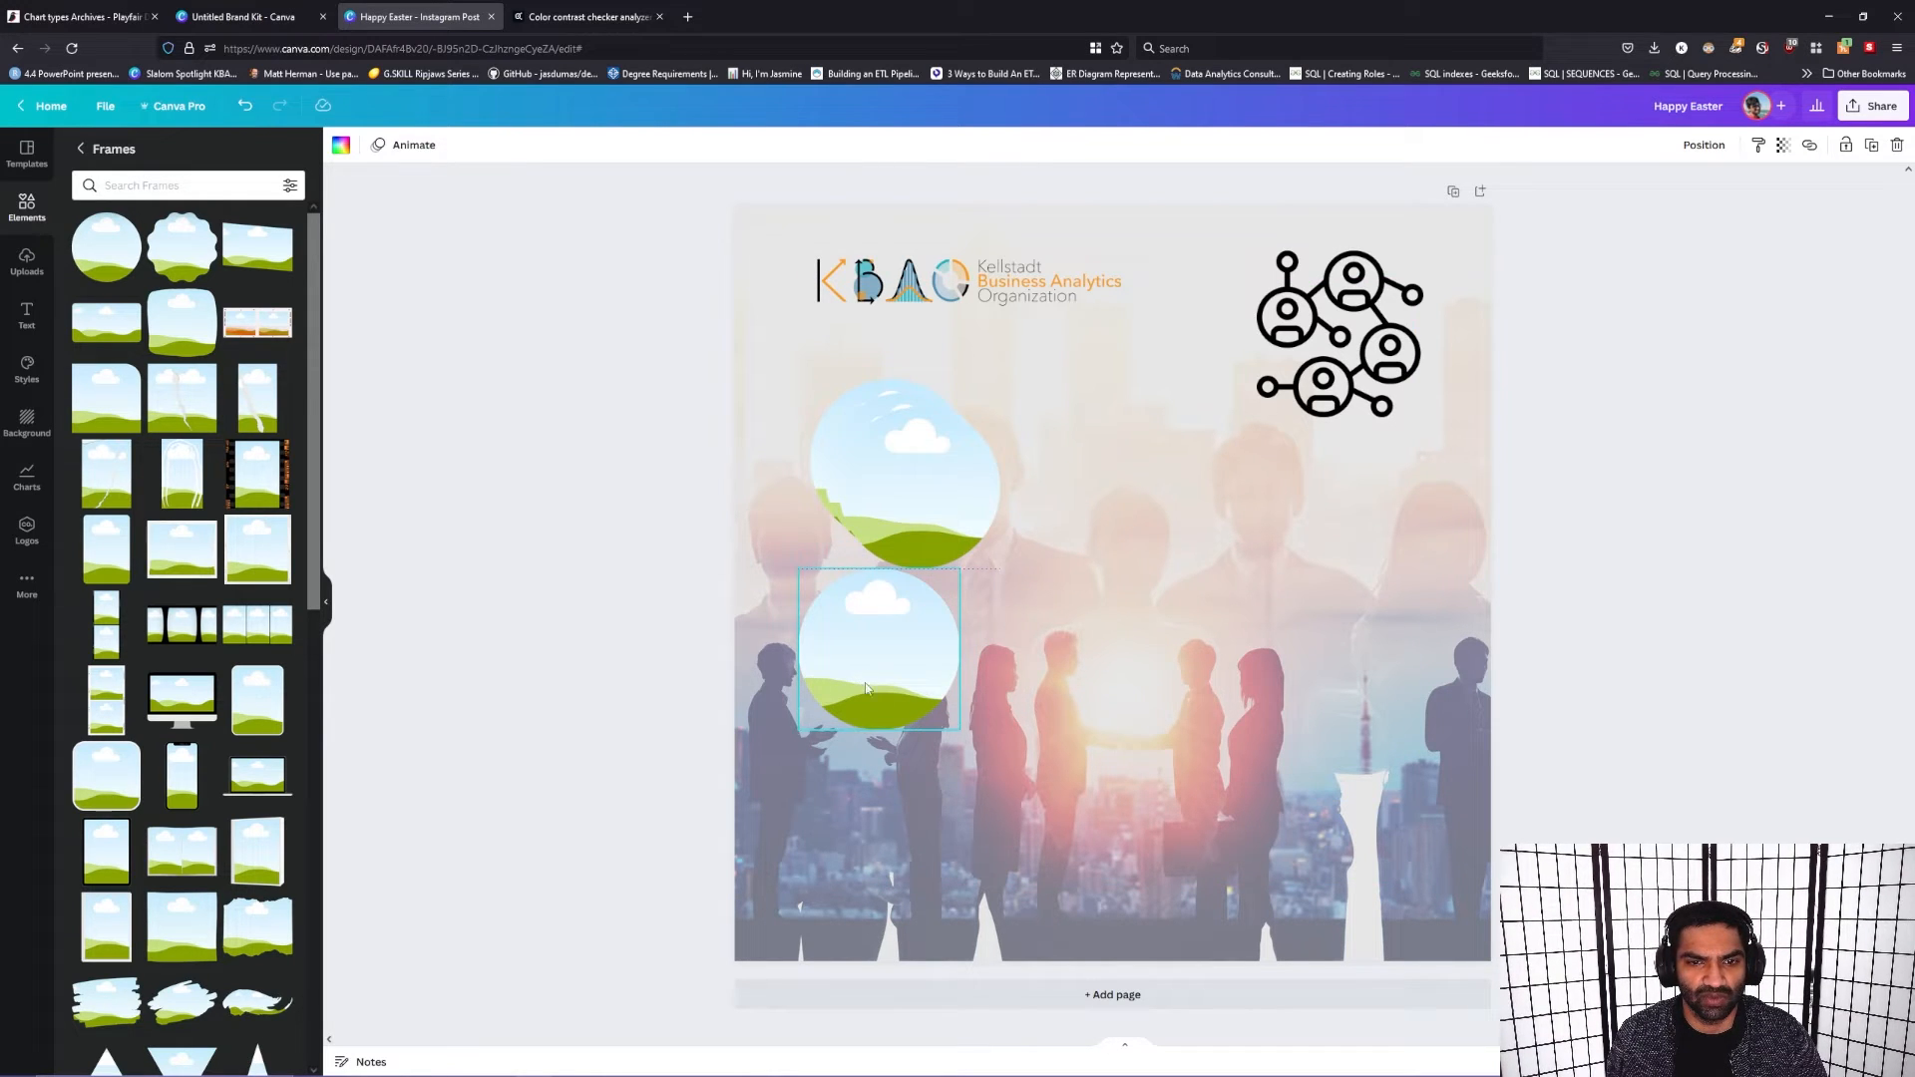
key(ctrl+v)
drag(1100, 642, 1113, 668)
key(ctrl+v)
drag(876, 487, 1077, 473)
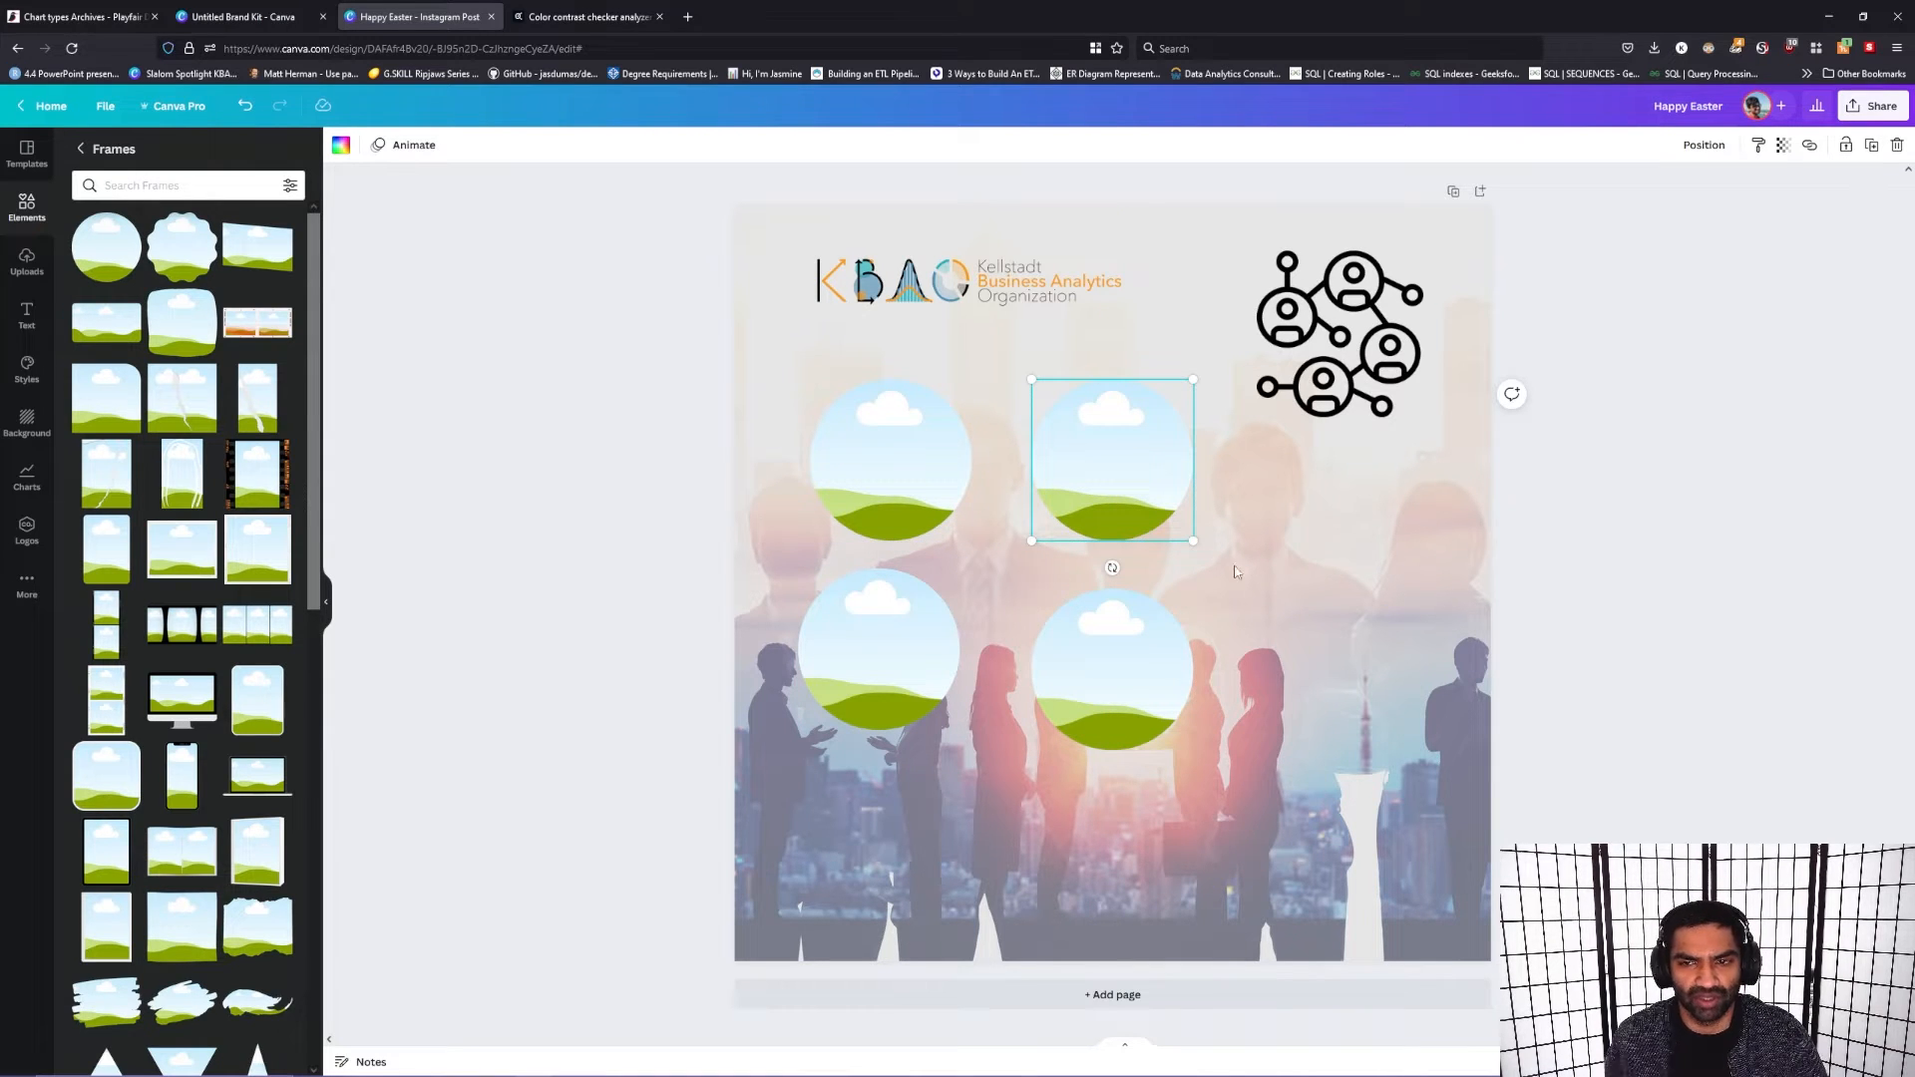
Step: Select all four circular frames and space them evenly with Tidy up
shift+click(878, 464)
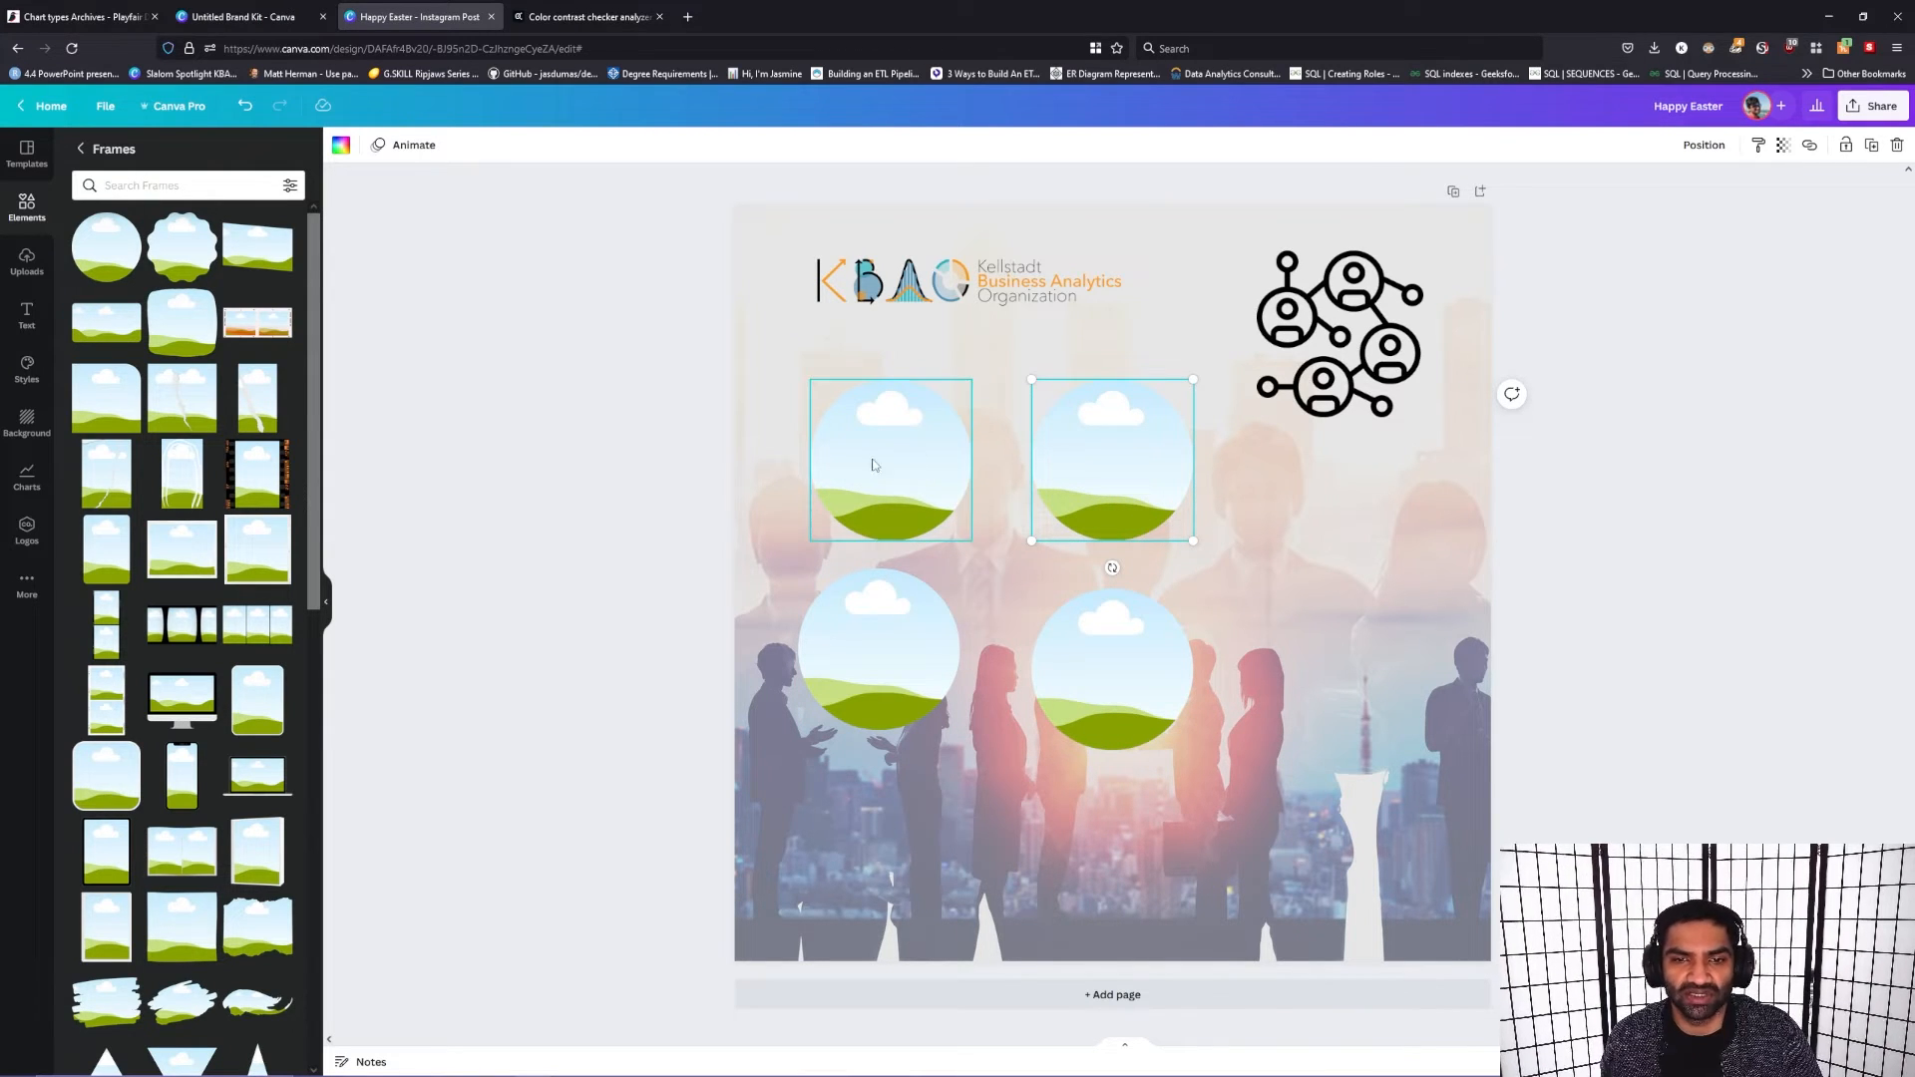
shift+click(1108, 658)
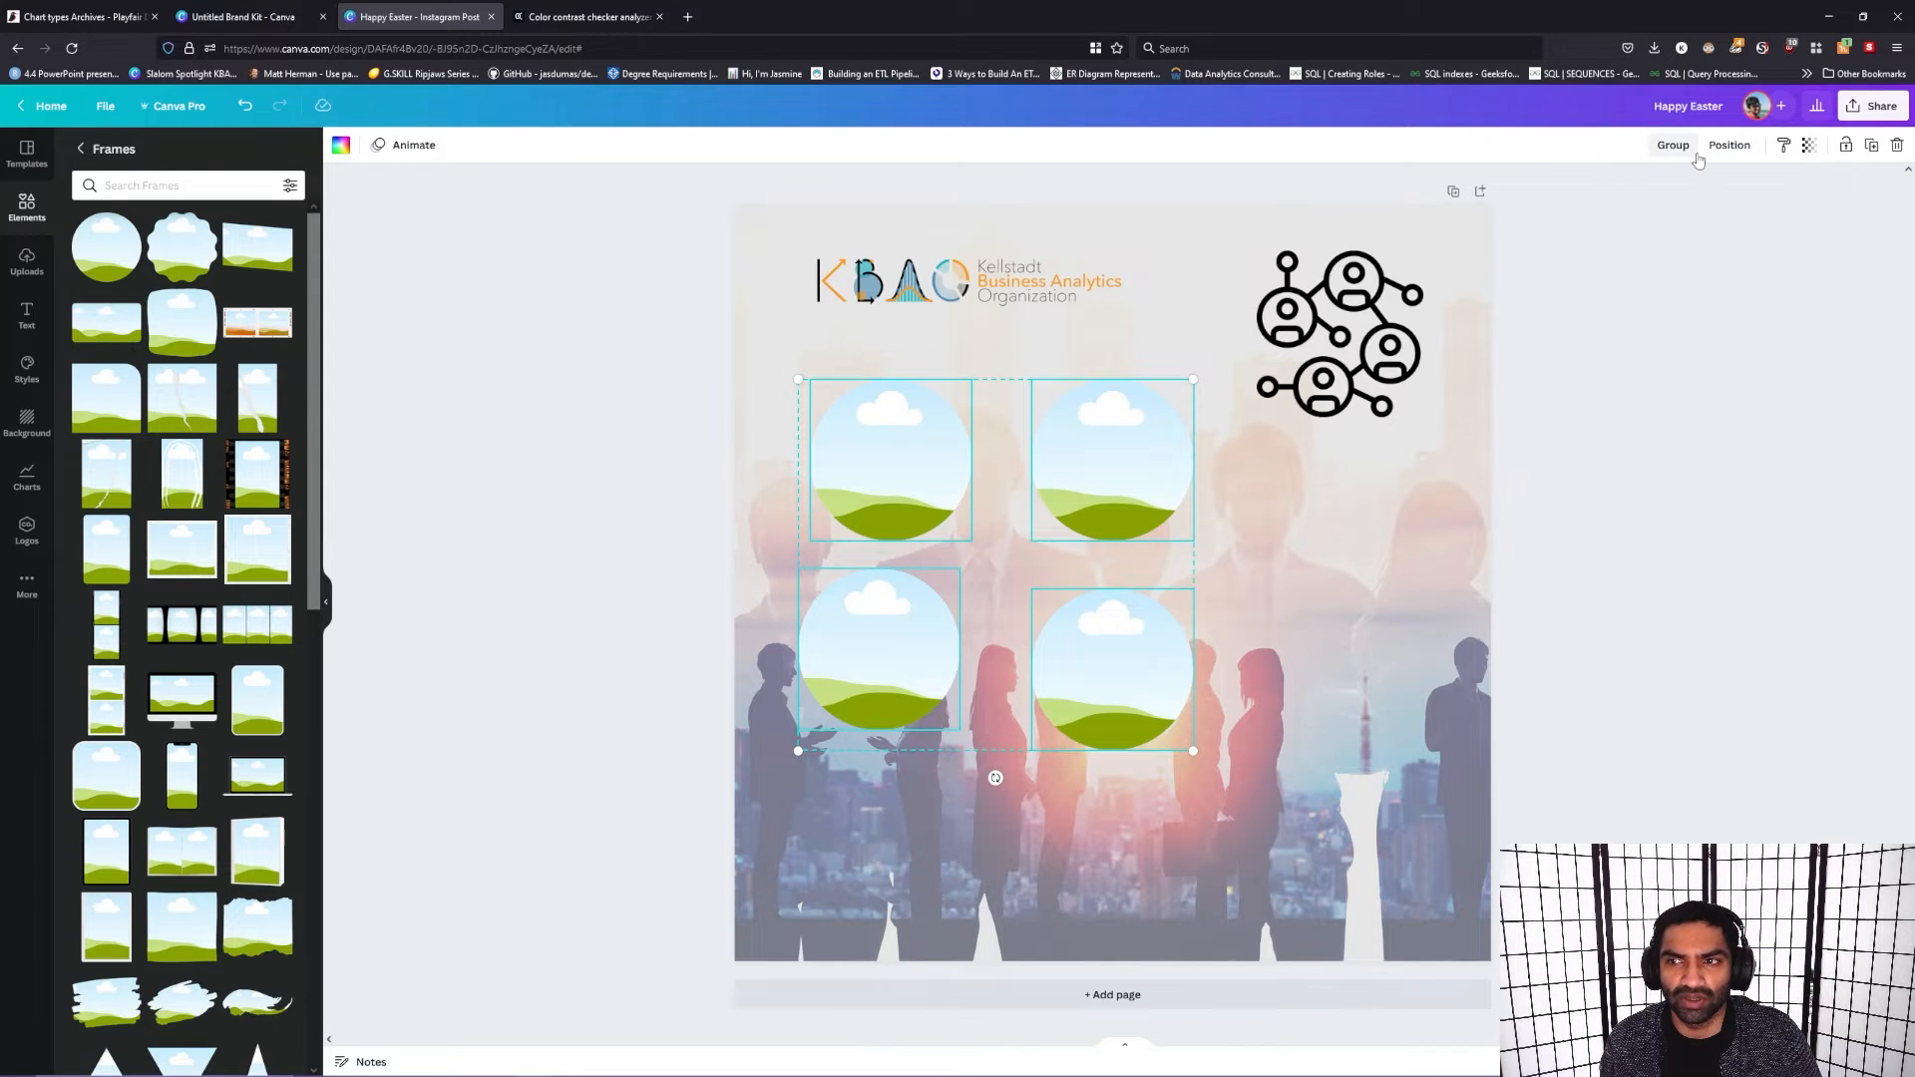
click(1729, 145)
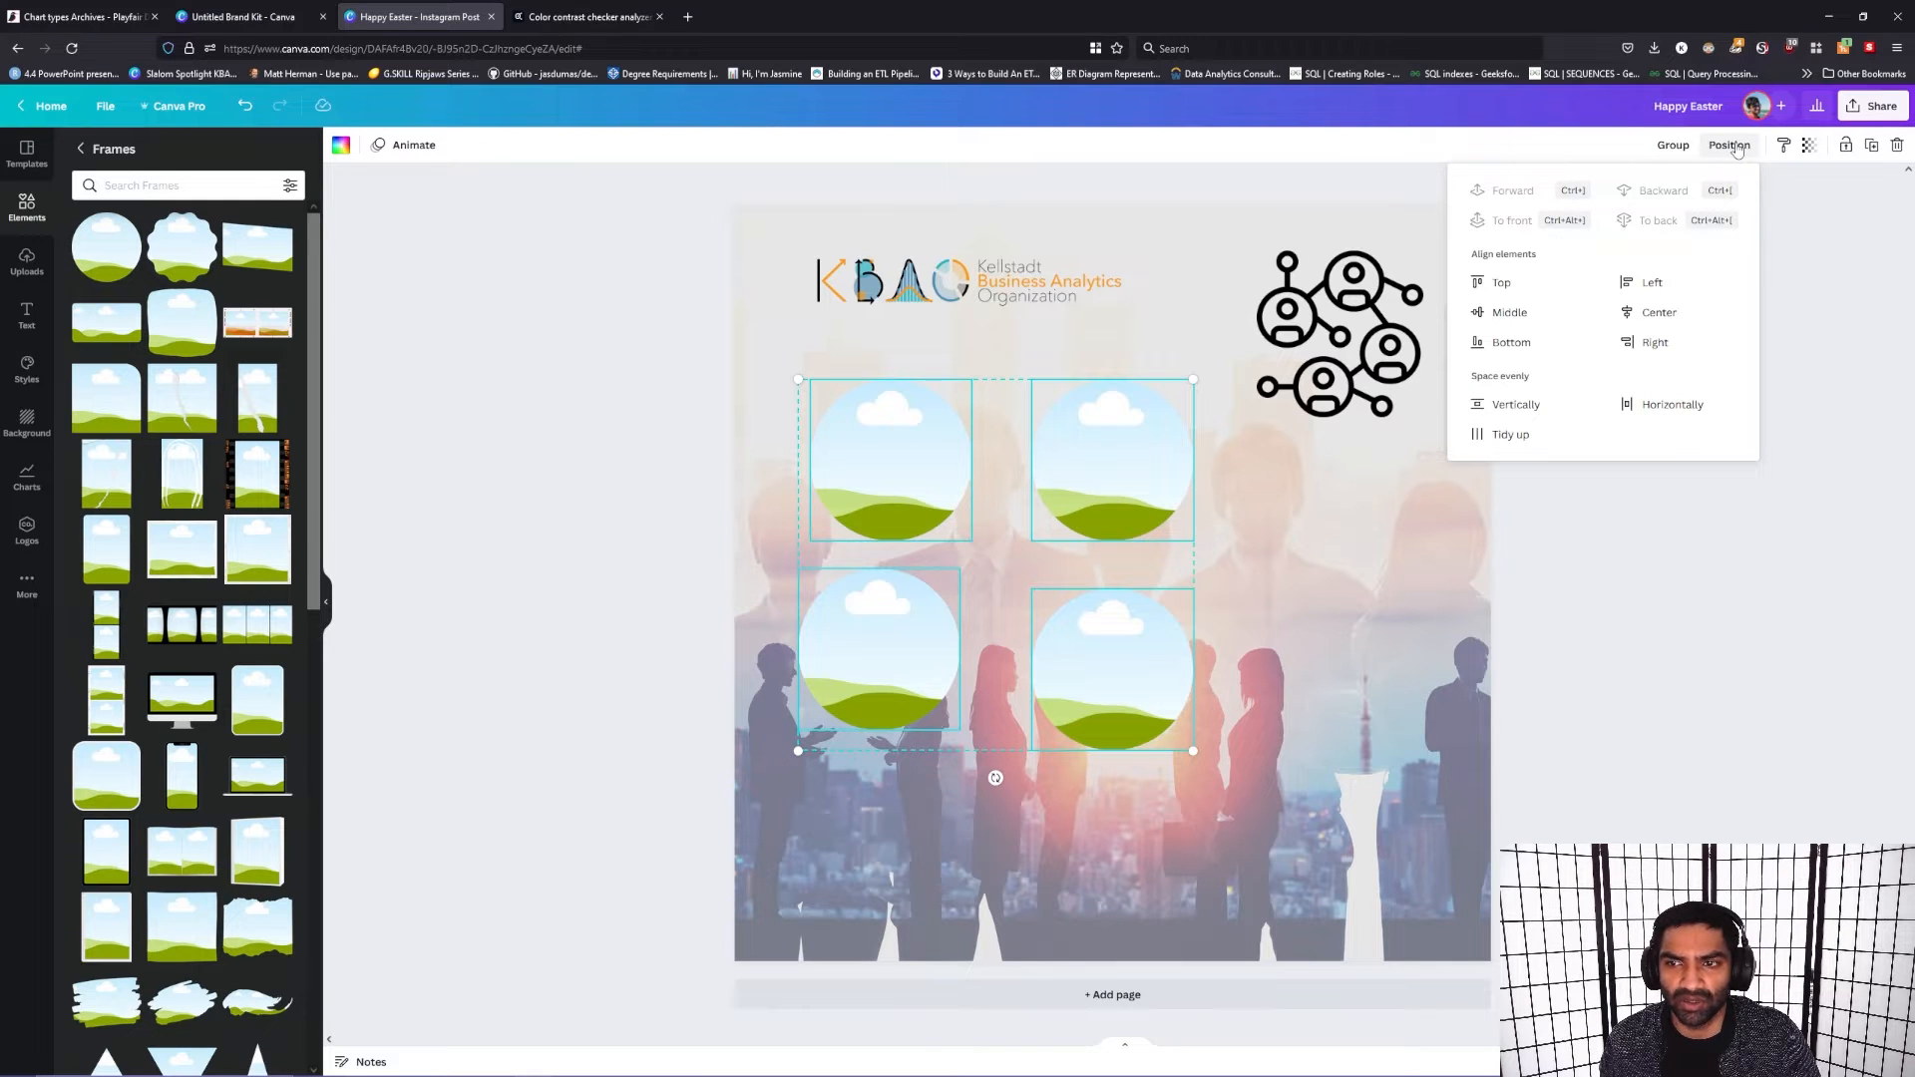
click(1517, 436)
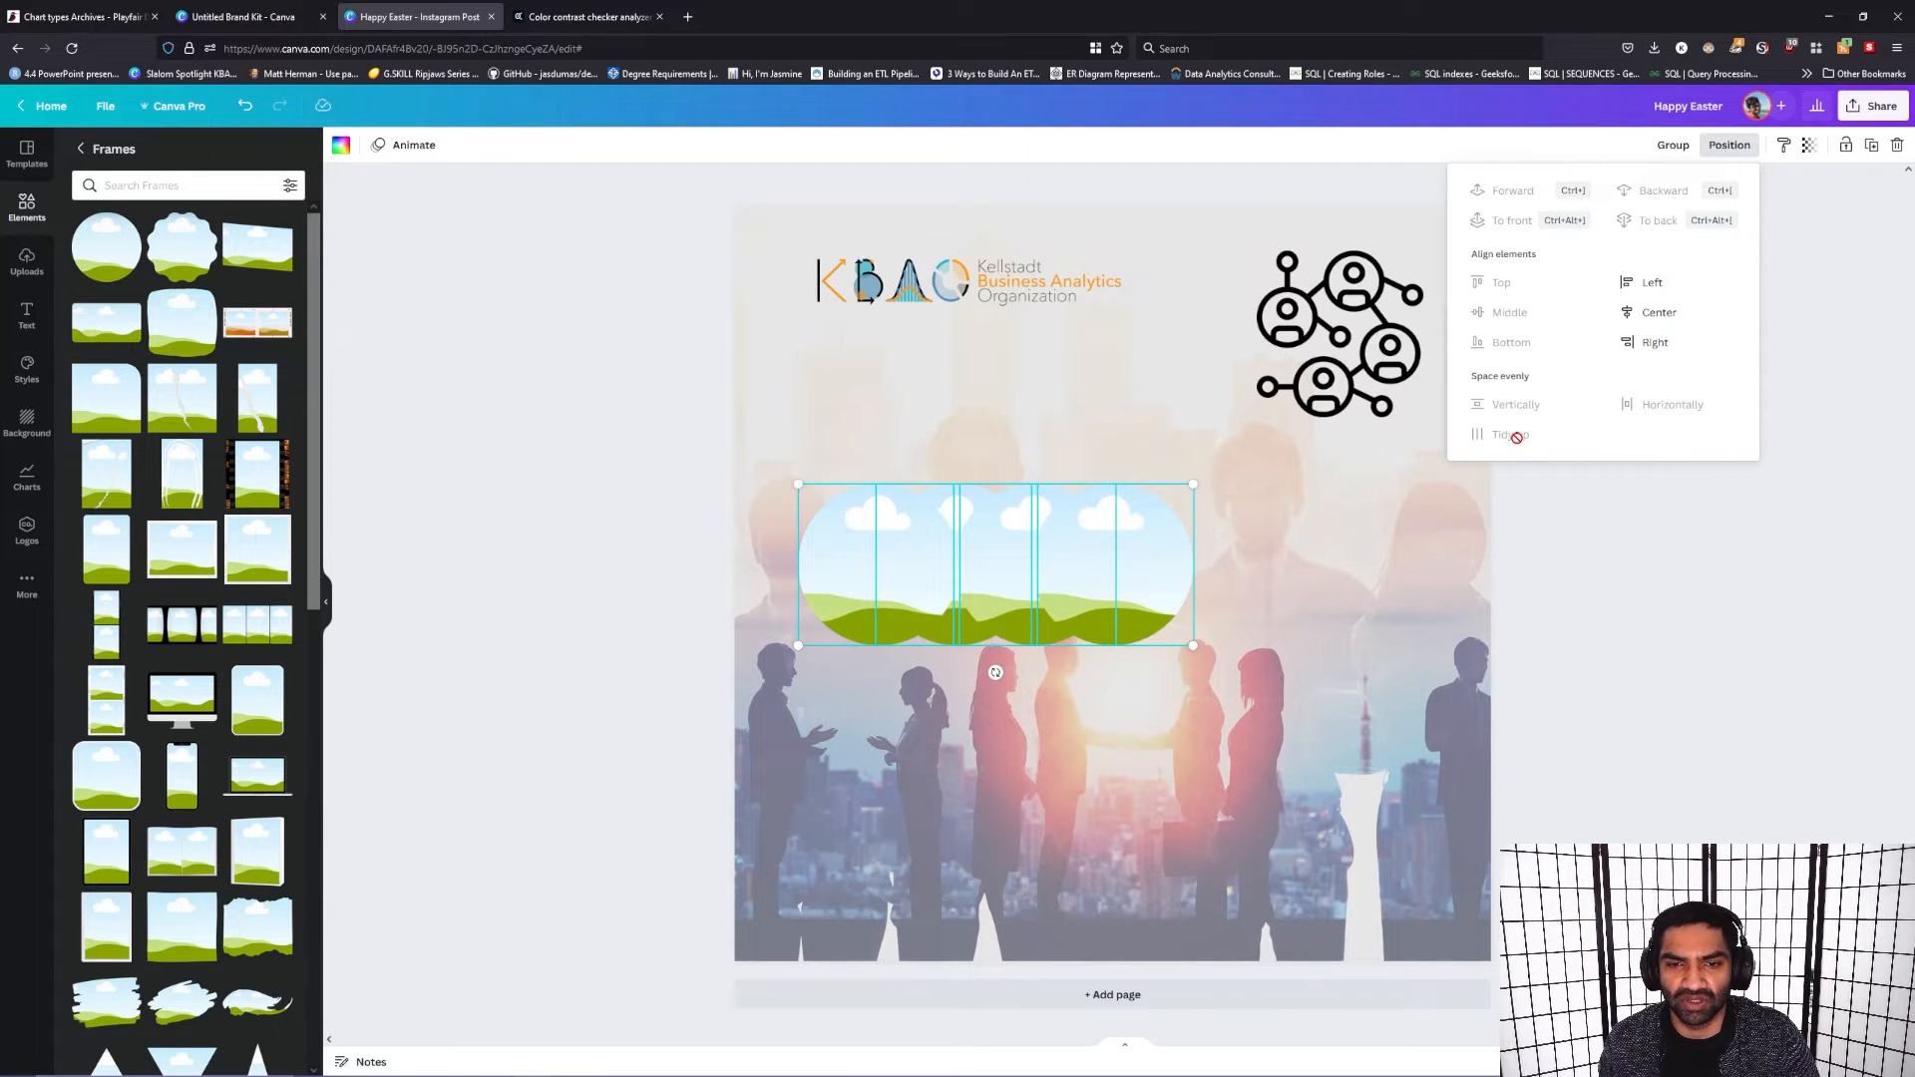
Step: Undo the Tidy up spacing of the four circular frames
click(1691, 604)
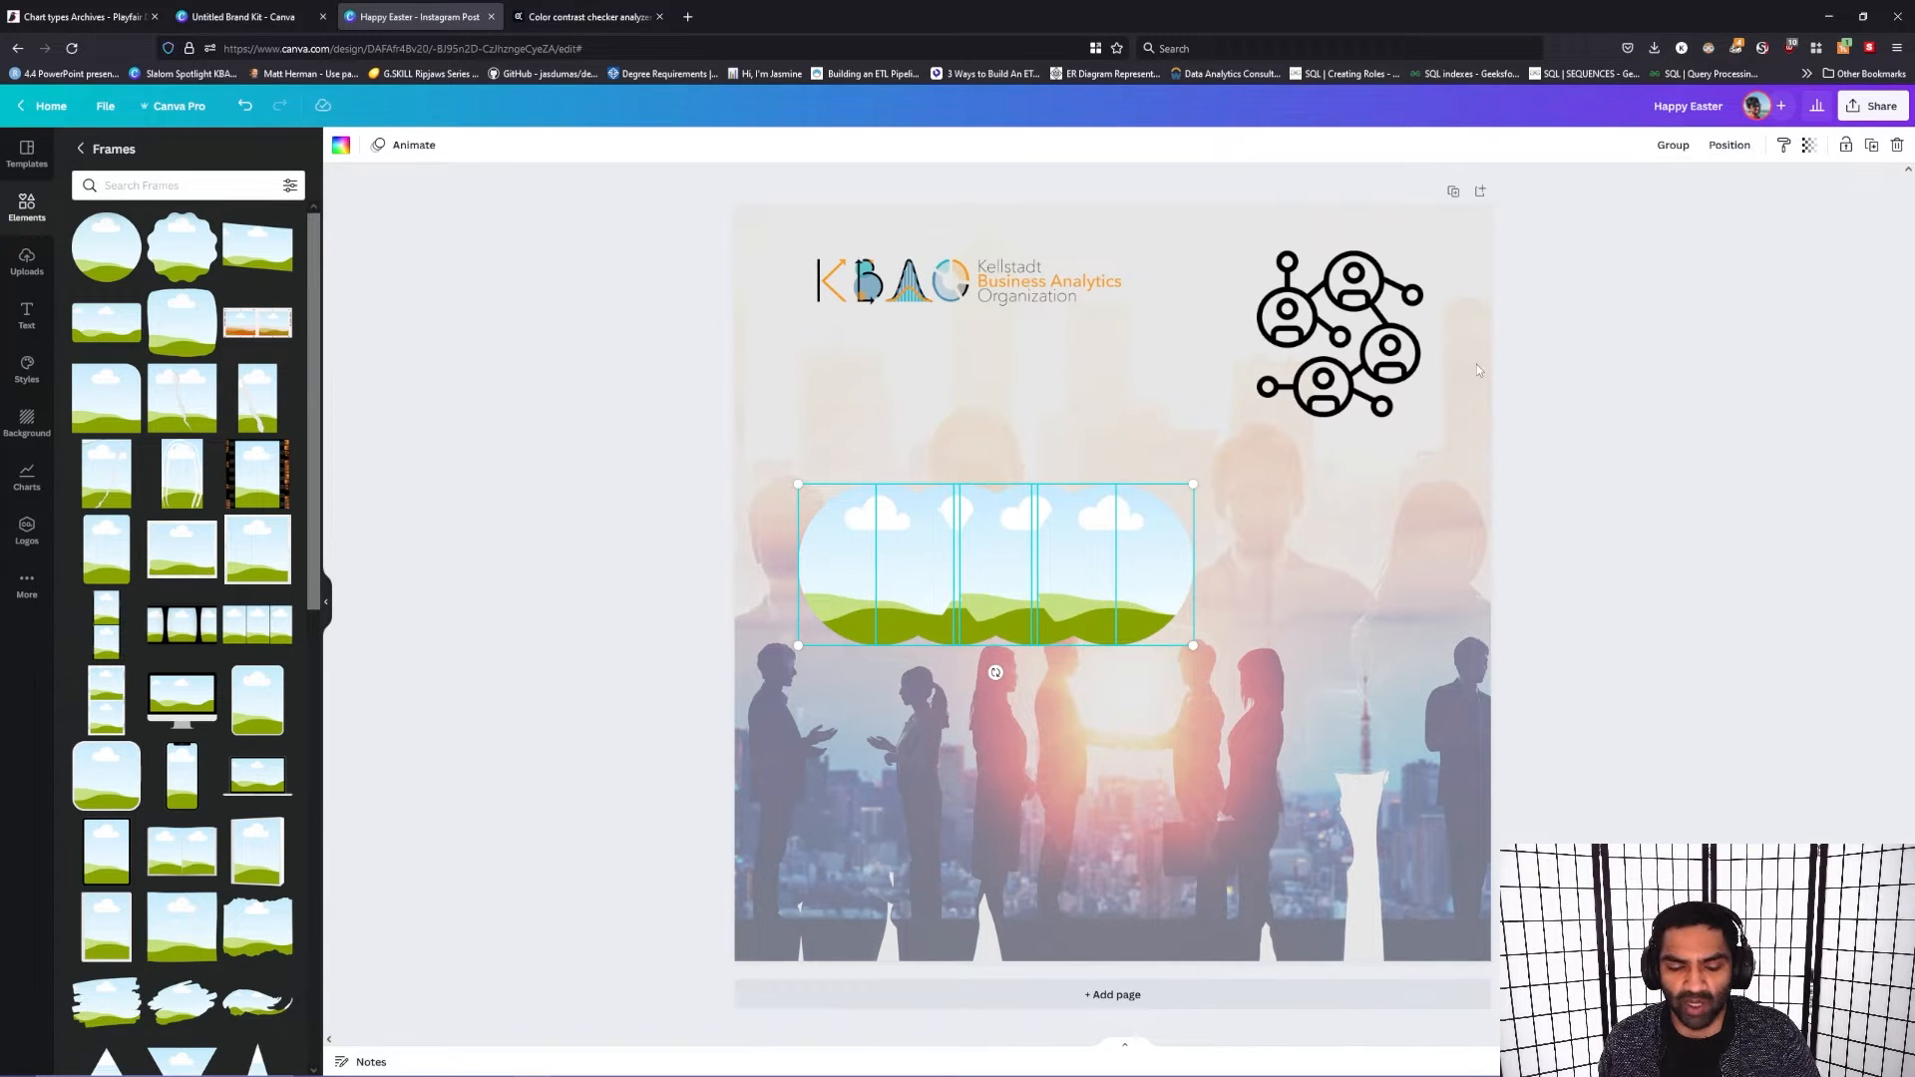
key(ctrl+z)
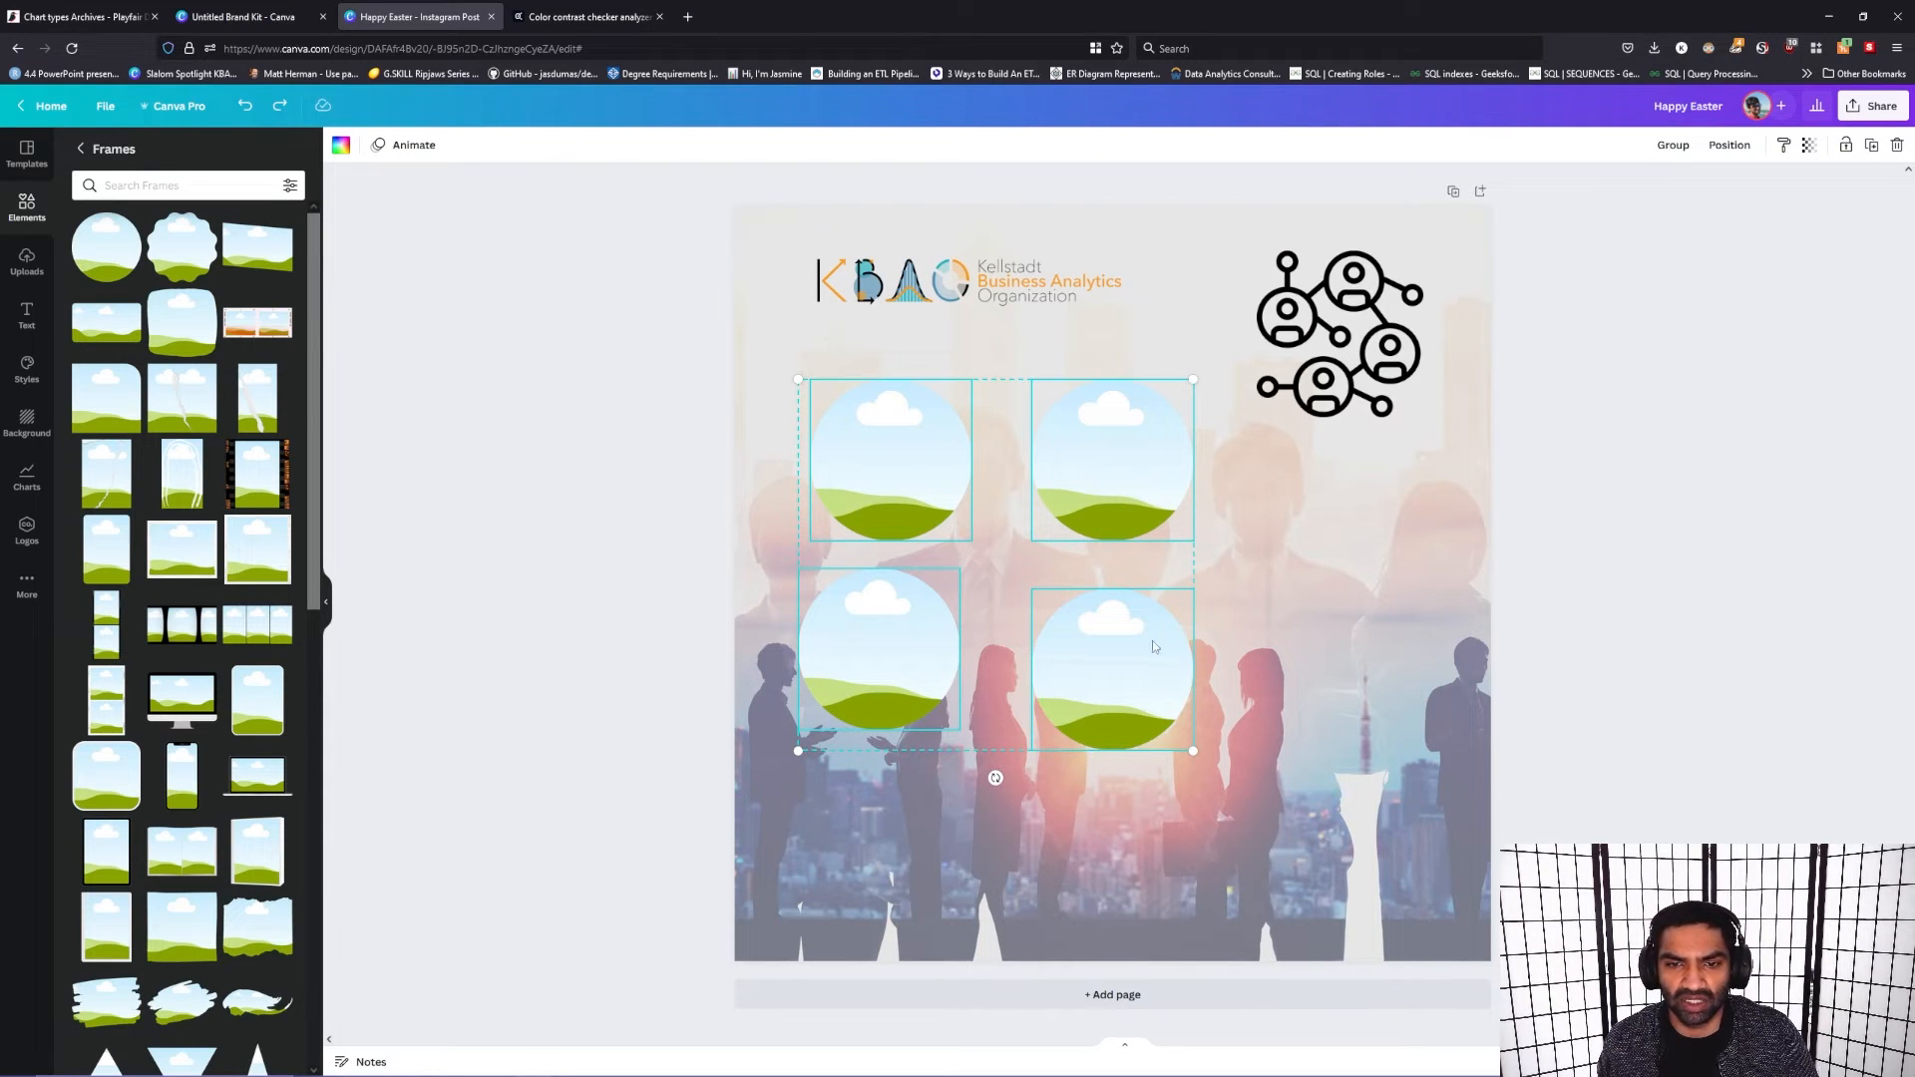
right_click(901, 648)
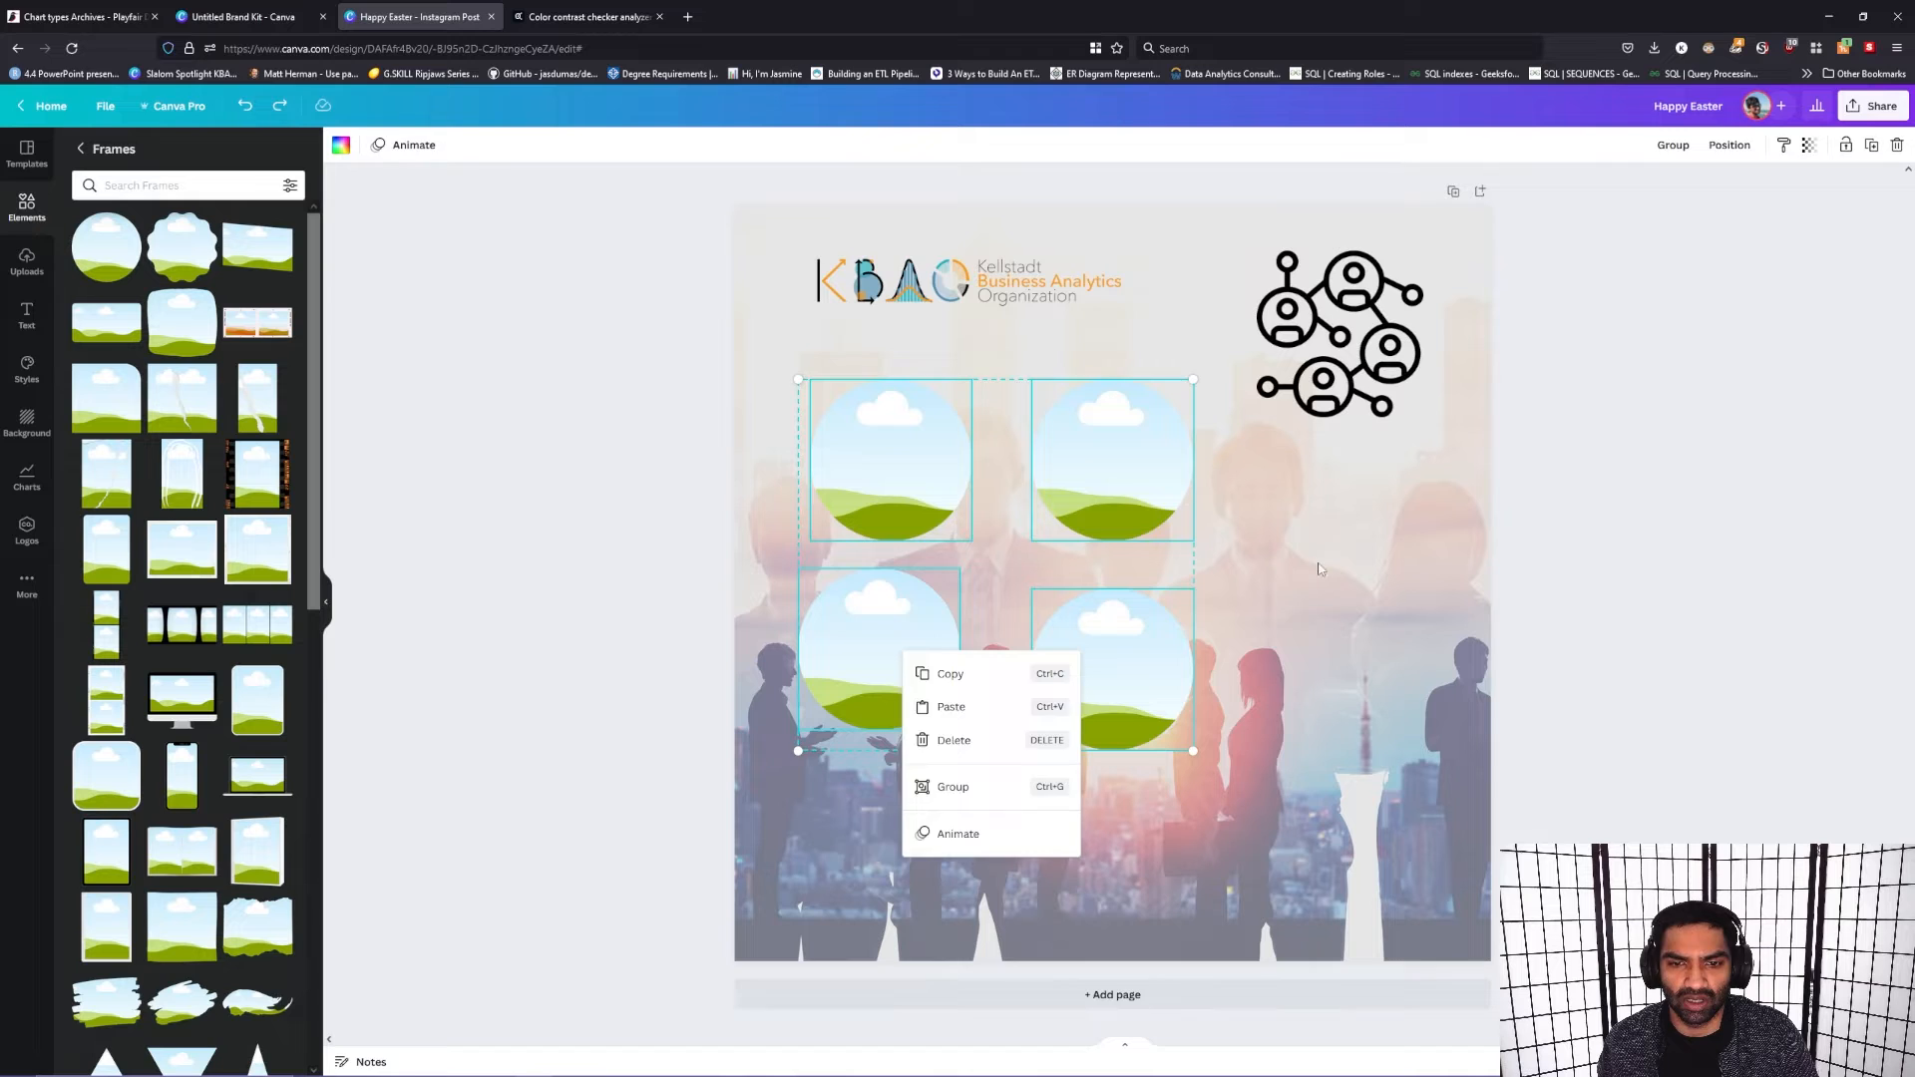
click(1321, 570)
Step: Group the four circular frames and check the position options for the group
click(896, 468)
shift+click(1117, 464)
shift+click(1114, 655)
shift+click(878, 648)
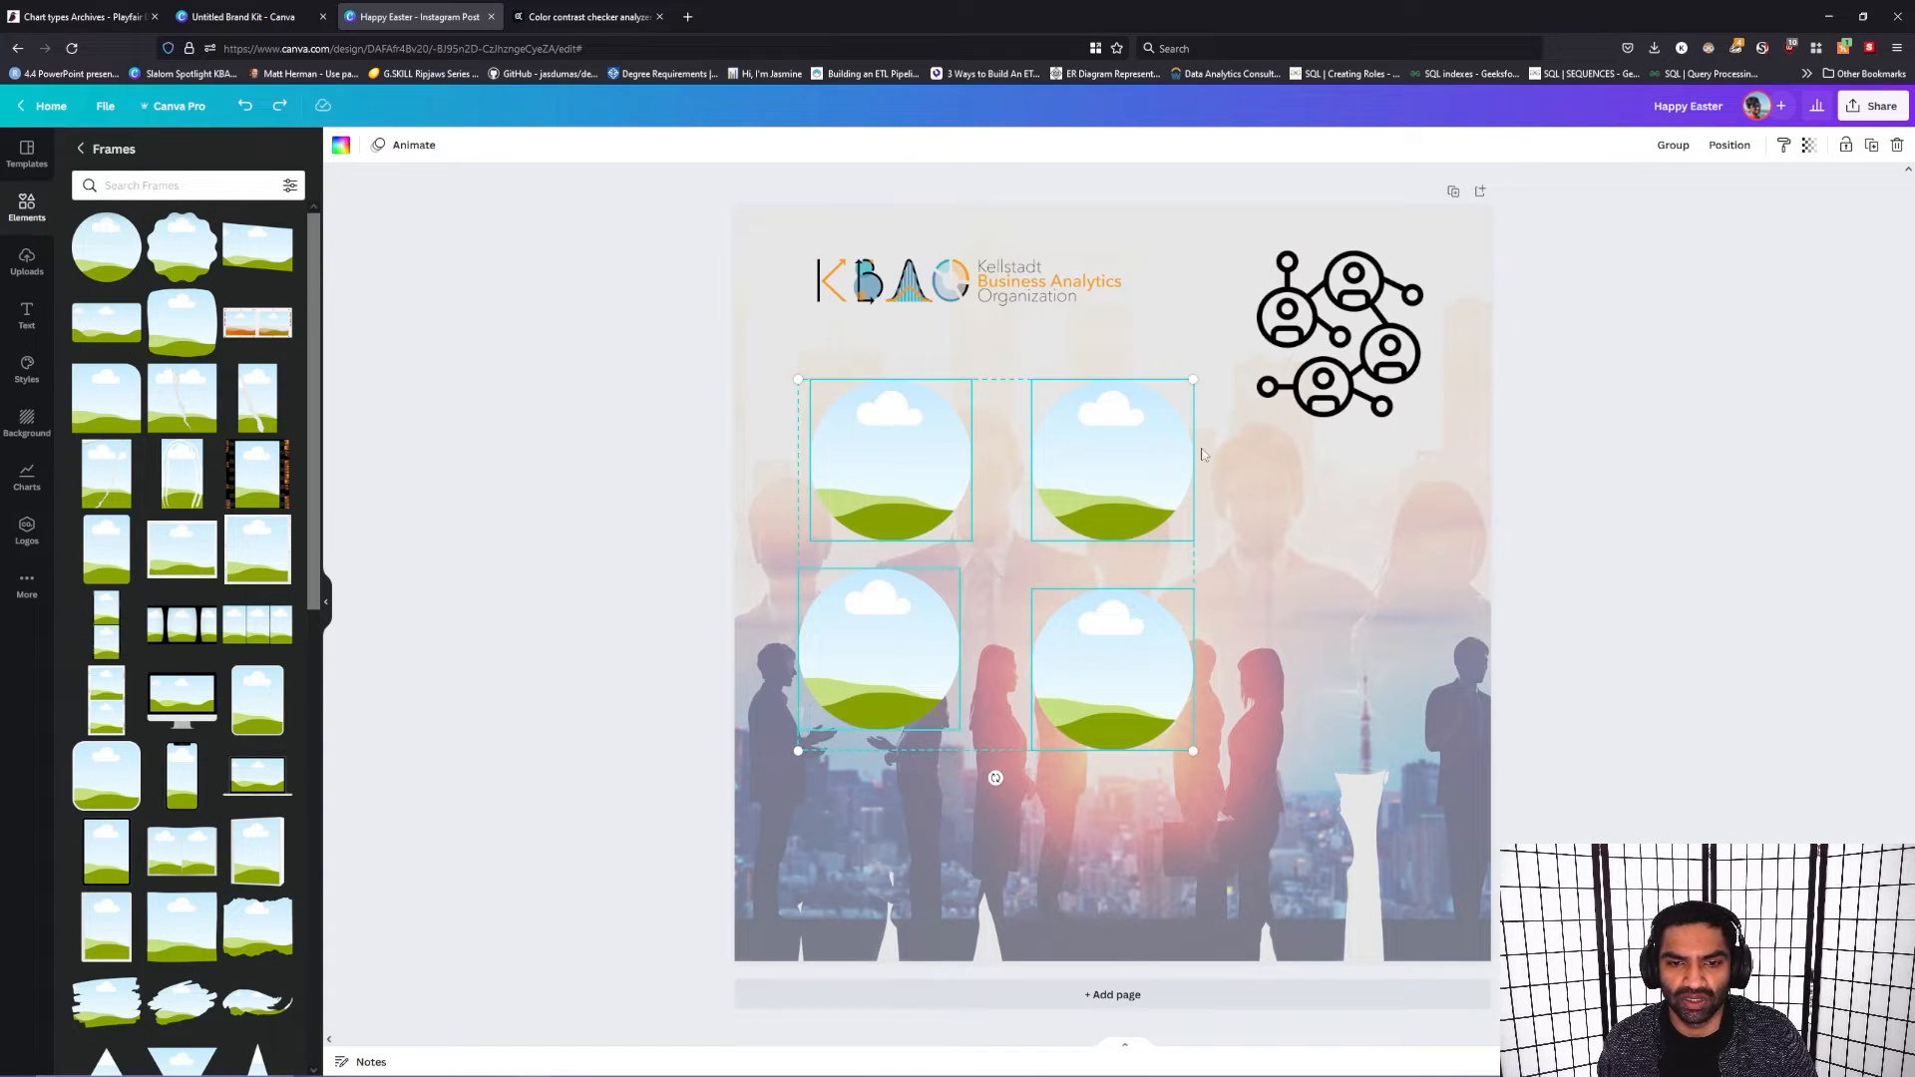
click(1675, 146)
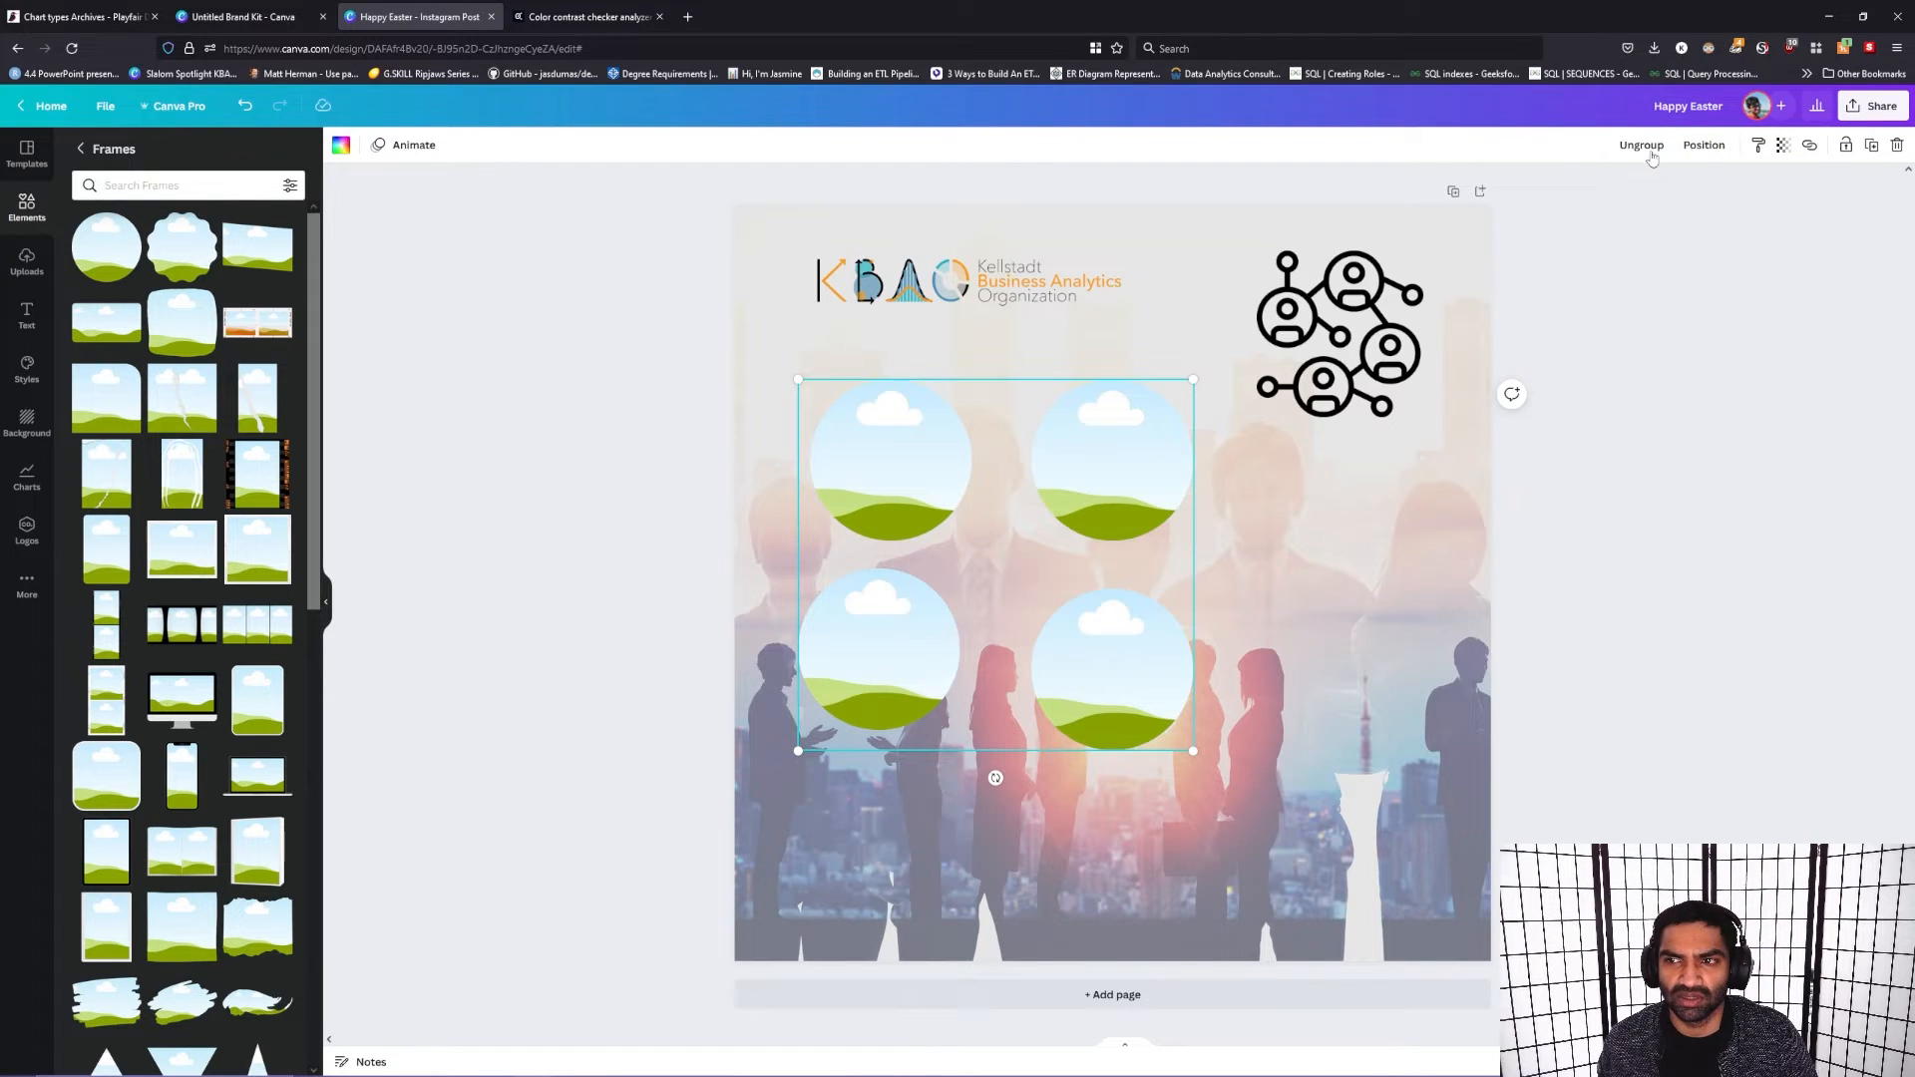
click(1704, 144)
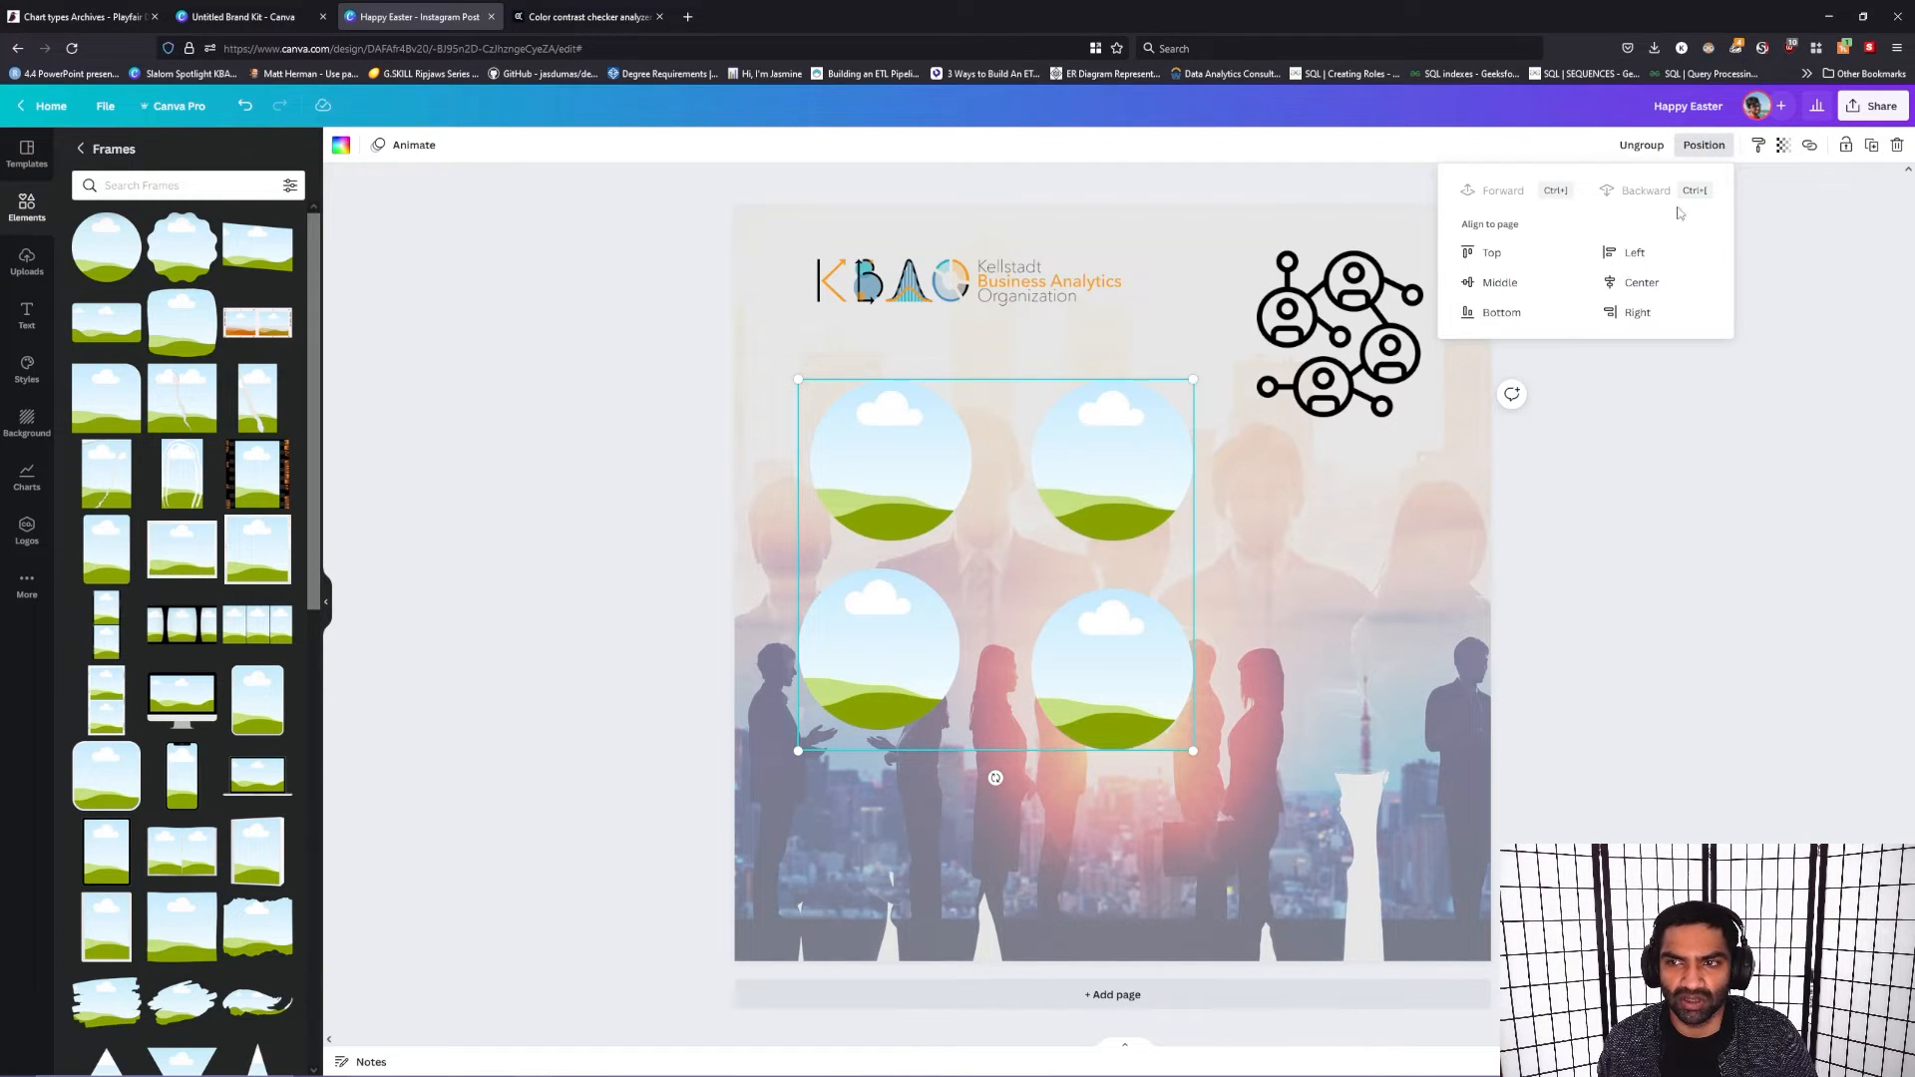
click(1624, 603)
click(1091, 651)
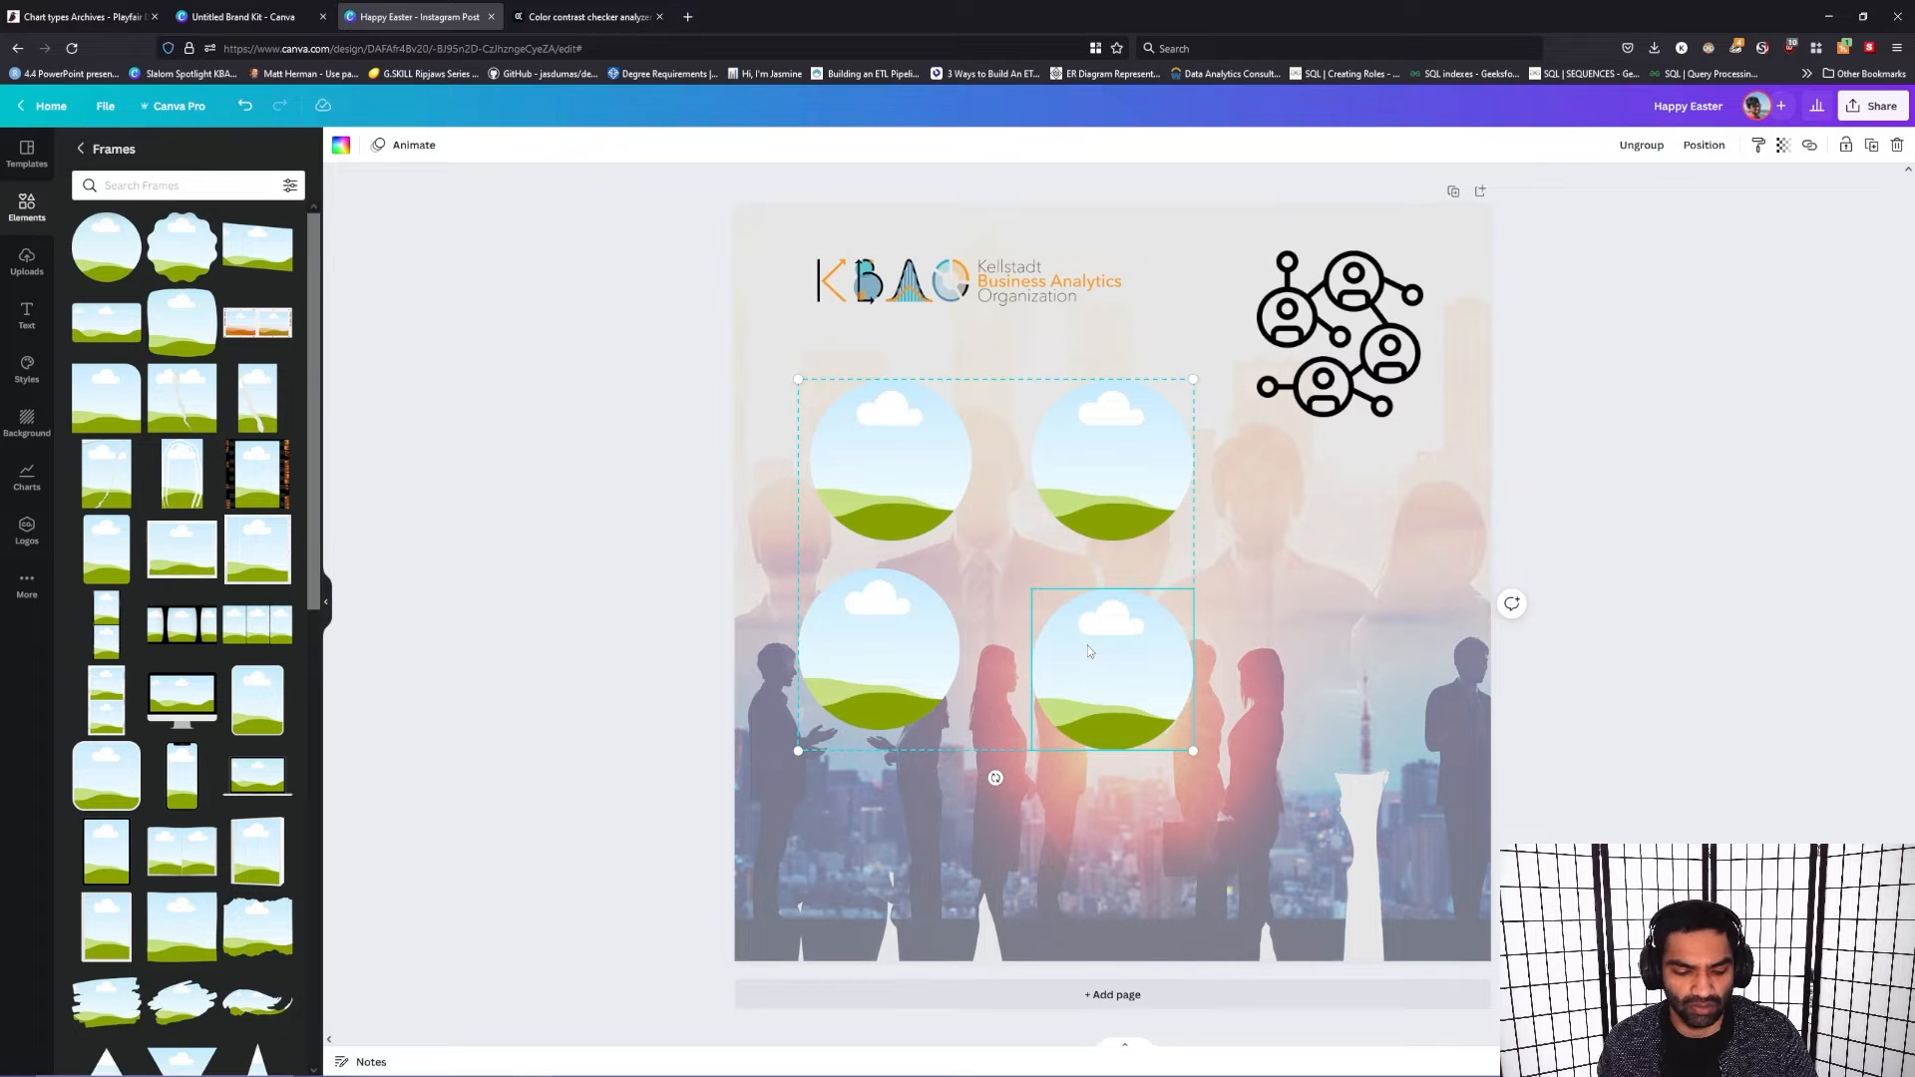
Step: Undo the grouping and the earlier placement of the duplicated circular frames
key(ctrl+z)
key(ctrl+z)
key(ctrl+z)
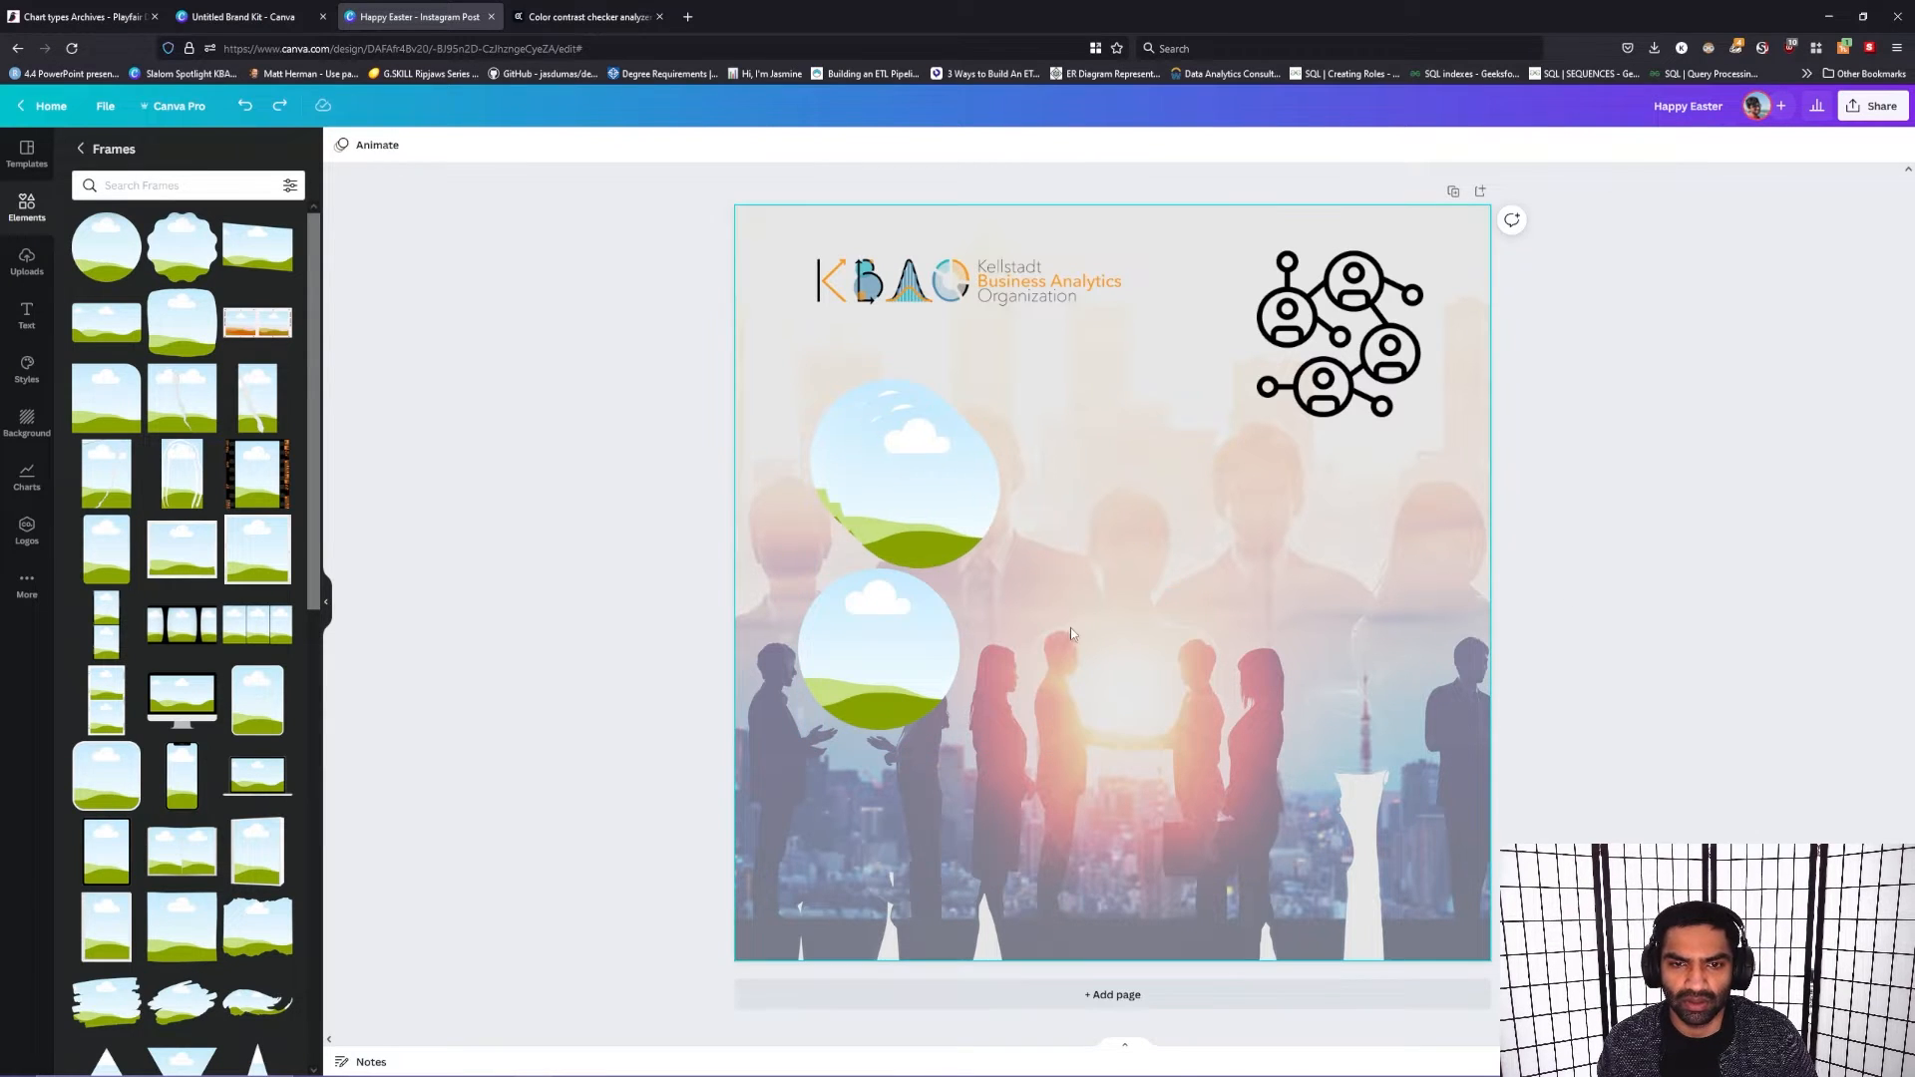
key(ctrl+z)
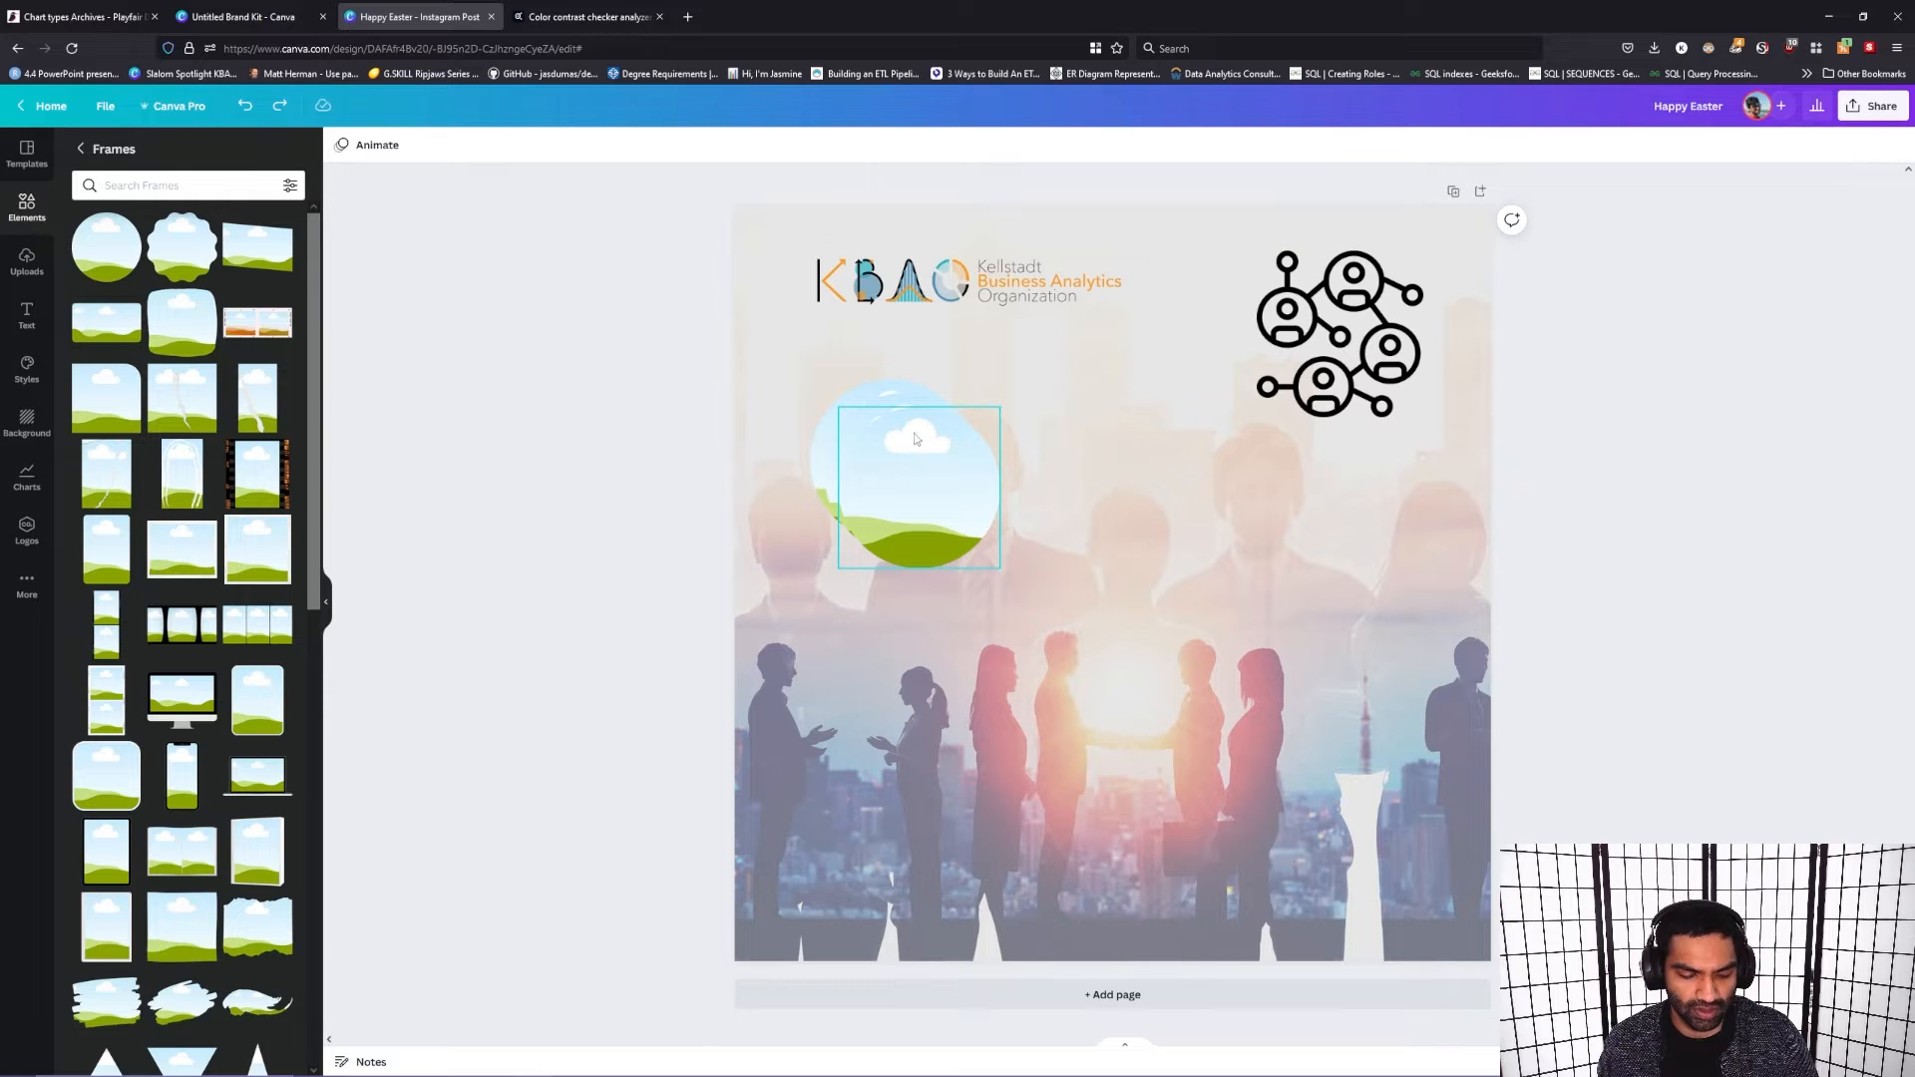
Step: Separate the three overlapping circular frames, stacking two in a left column and placing one beside the upper frame
drag(913, 414, 1145, 375)
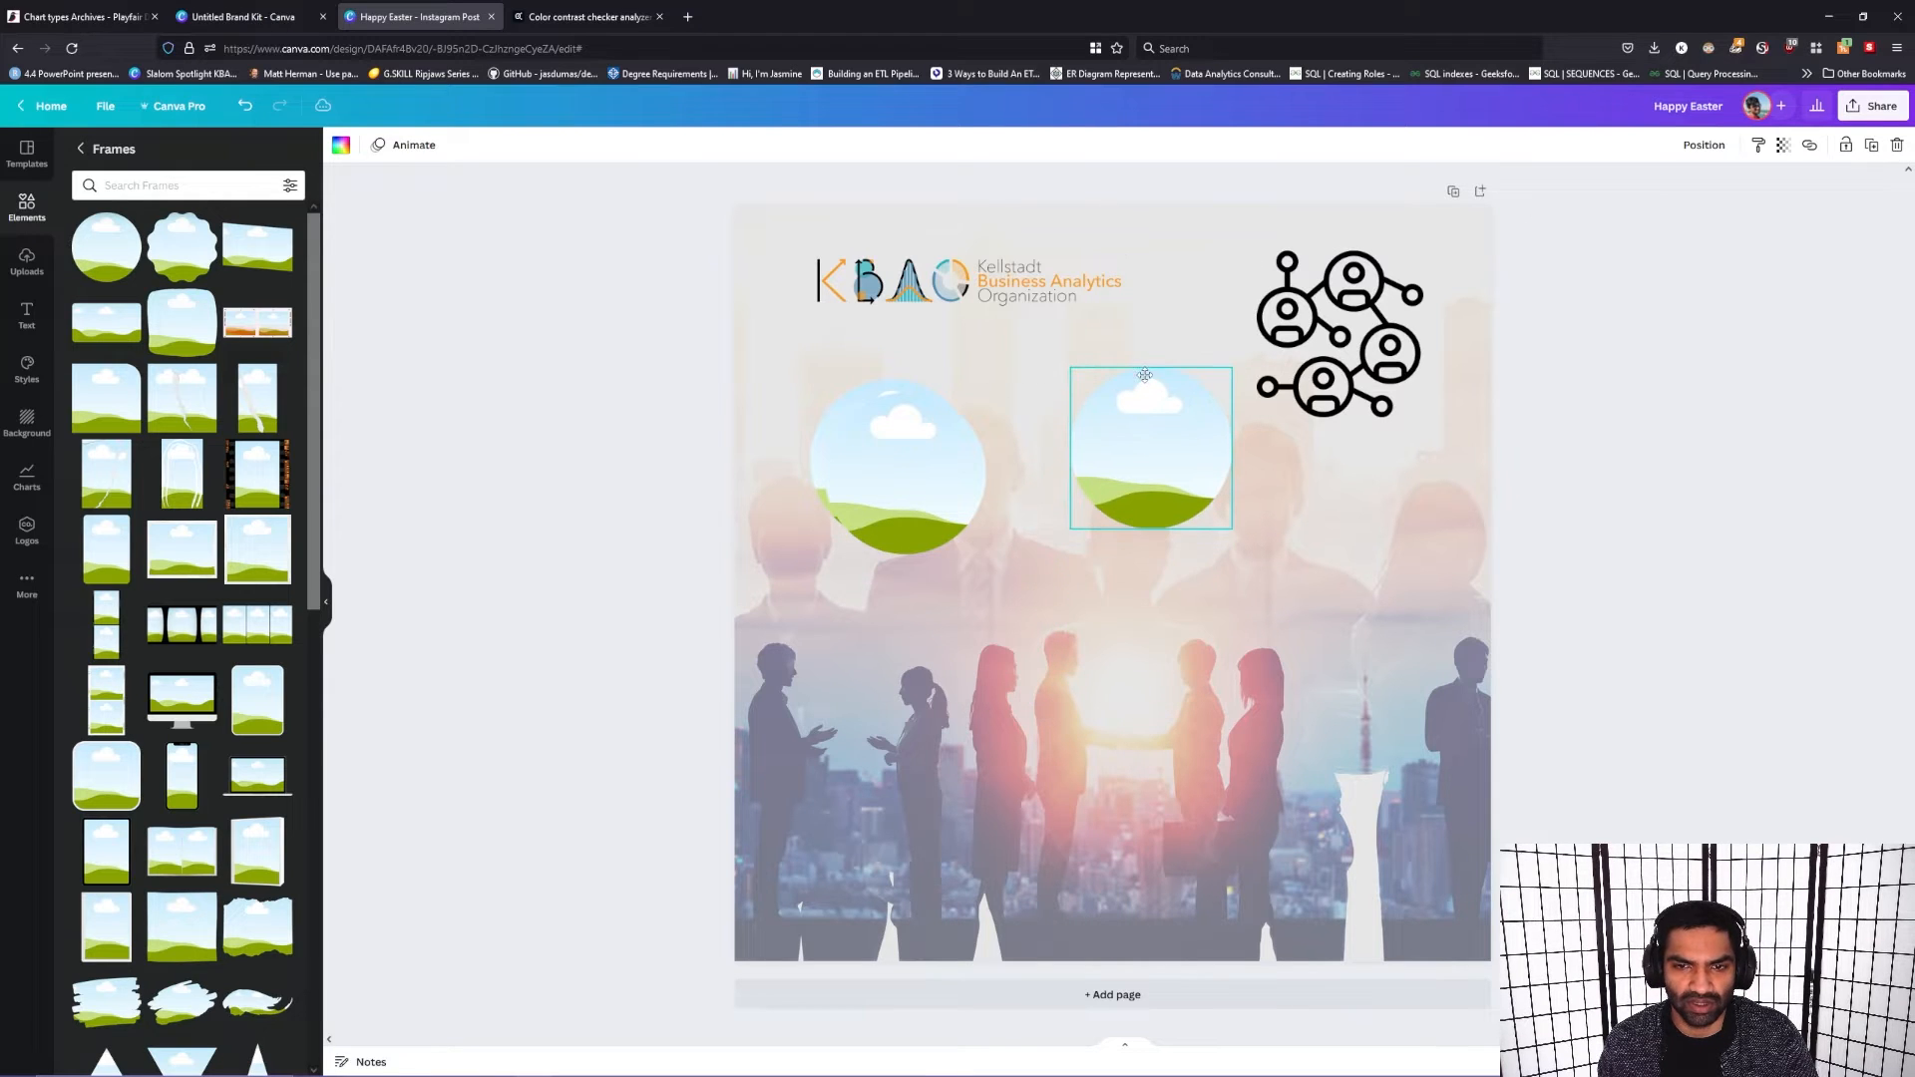
drag(917, 443, 916, 635)
drag(887, 462, 900, 501)
drag(895, 686, 906, 675)
drag(961, 499, 924, 476)
mouse_move(1143, 483)
mouse_down()
mouse_move(1154, 579)
mouse_move(1138, 521)
mouse_up()
drag(958, 685, 977, 670)
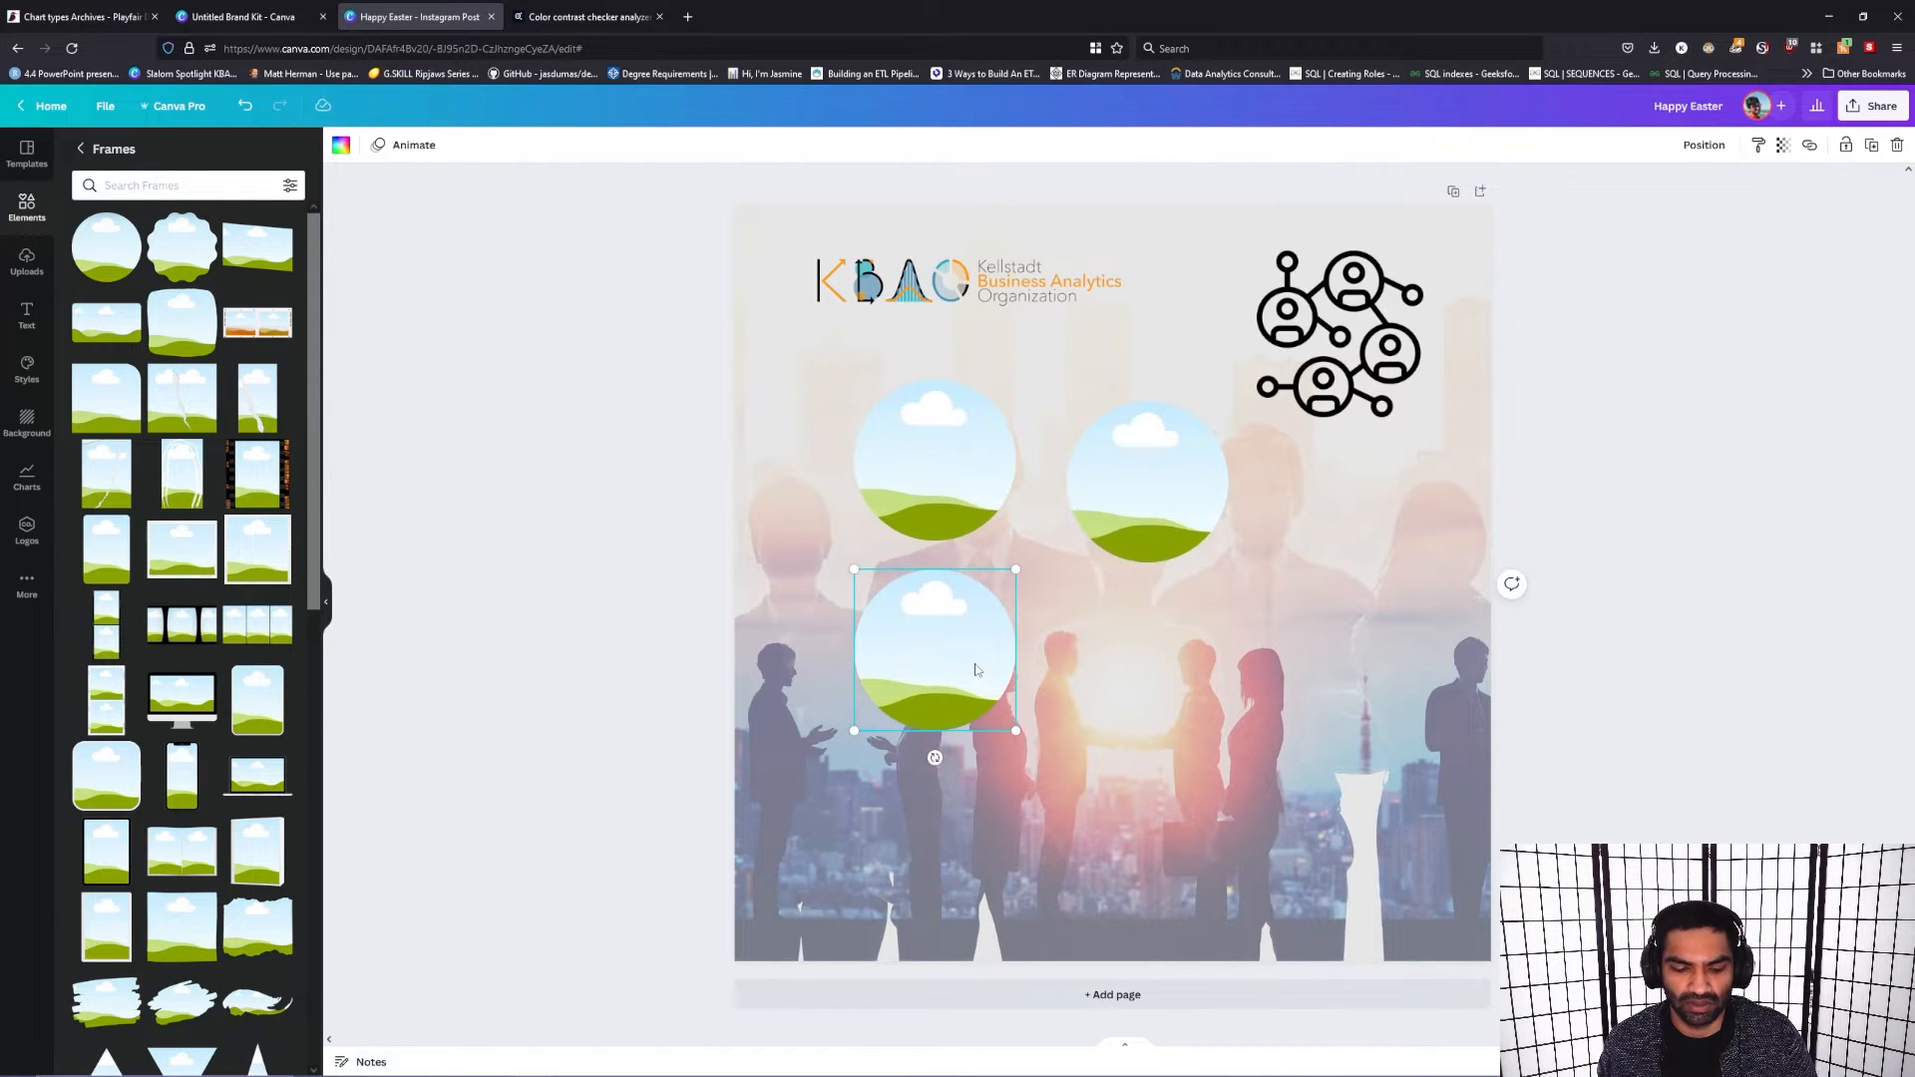
Step: Duplicate the lower-left circular frame to fill the lower-right spot, and align the upper-right frame directly above it
key(ctrl+d)
drag(976, 668, 1204, 640)
mouse_move(1160, 478)
mouse_down()
mouse_move(1167, 451)
mouse_move(1186, 464)
mouse_move(1153, 463)
mouse_move(1184, 460)
mouse_up()
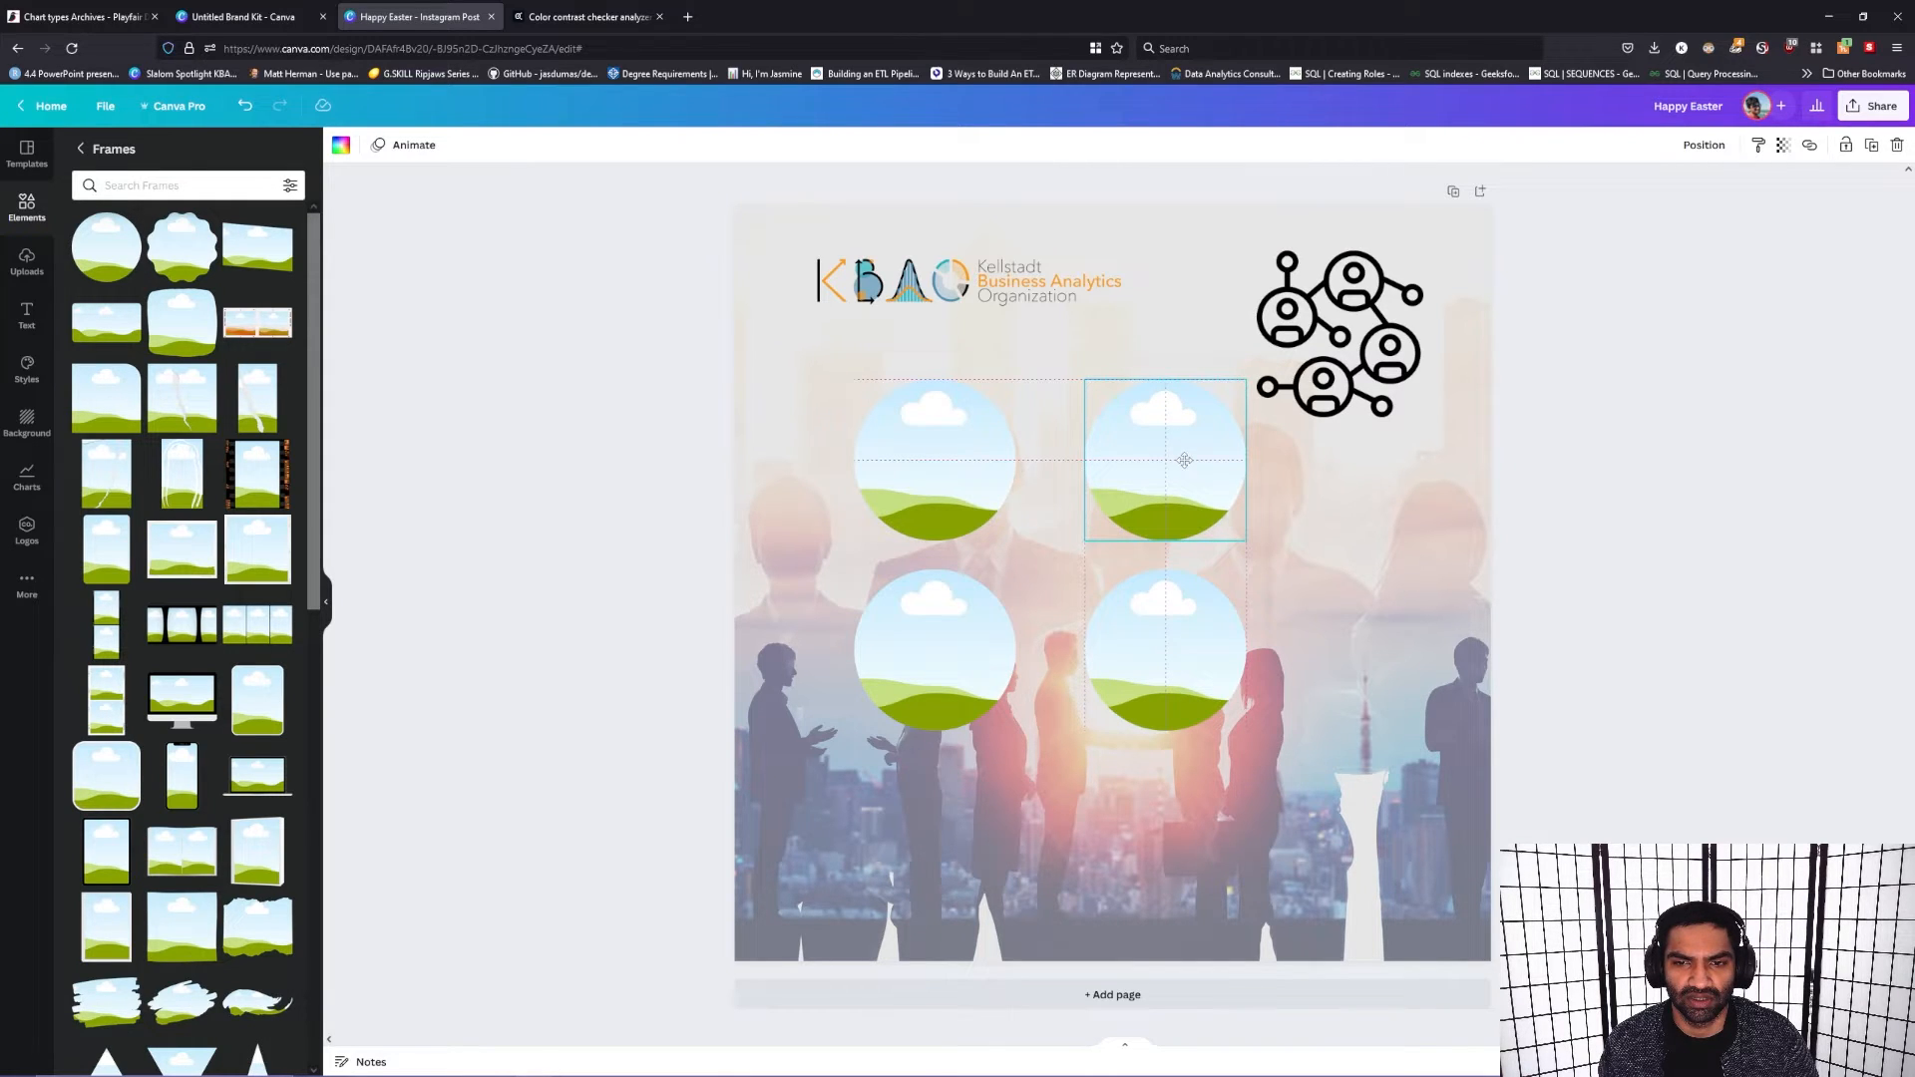
Step: Shift the two left circular frames slightly toward the right column, keeping them vertically aligned
click(988, 472)
drag(987, 471, 999, 467)
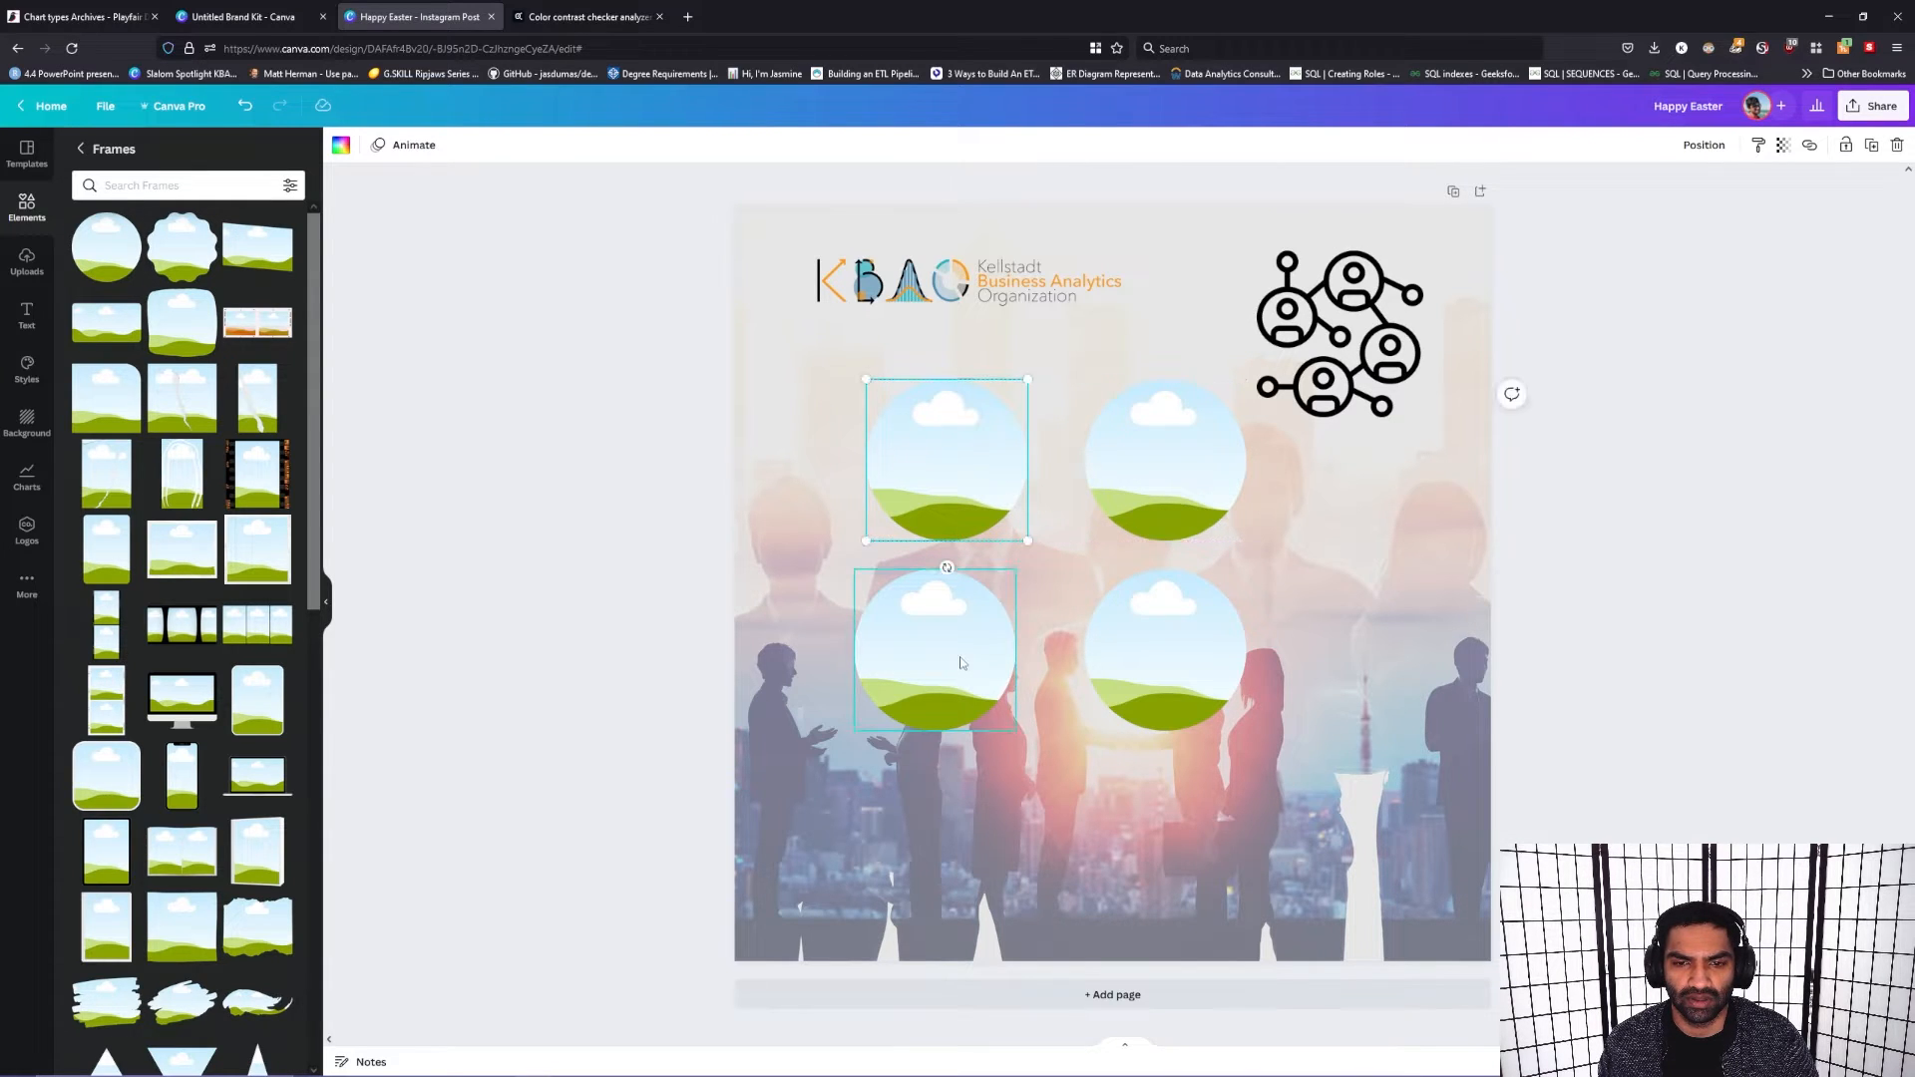
drag(961, 663, 971, 654)
click(1367, 645)
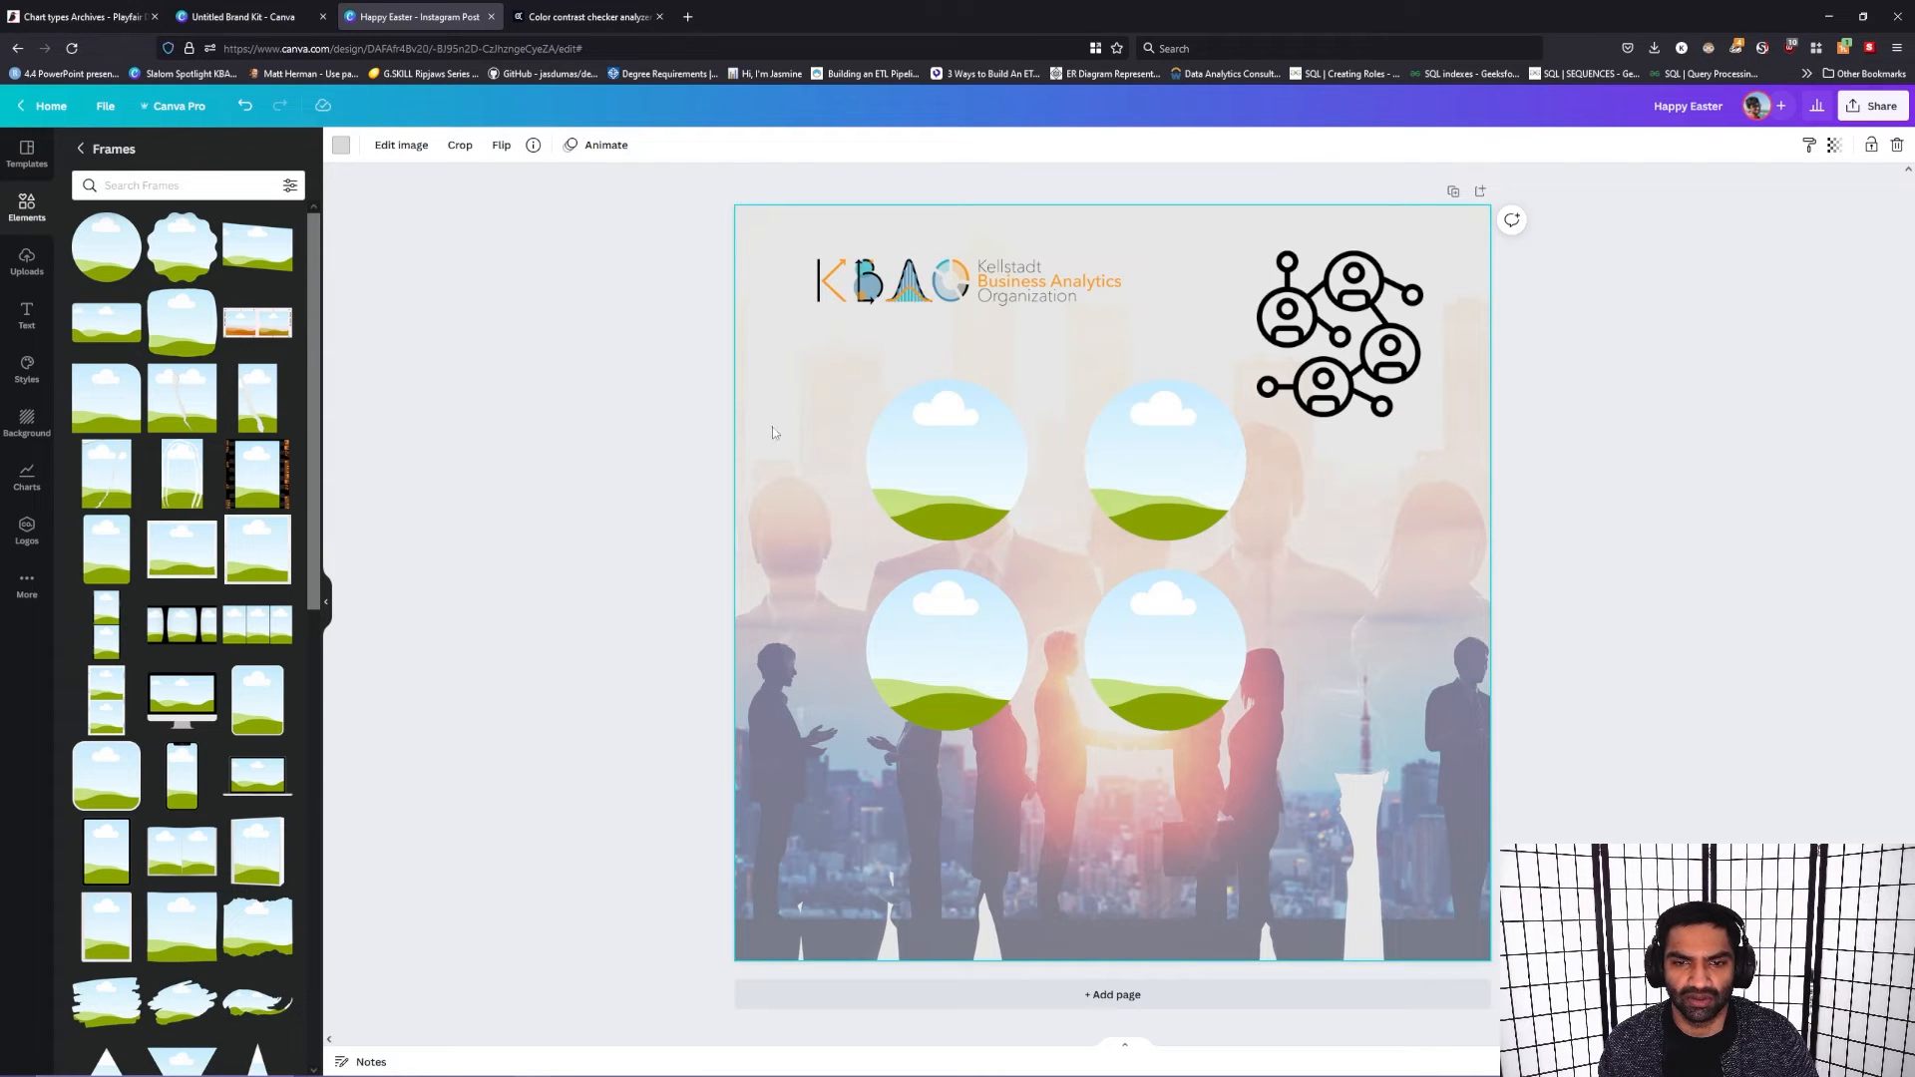
Step: Select all four circular frames and move them down to the horizontal center of the post
drag(932, 489, 1191, 714)
drag(782, 321, 1176, 703)
drag(1114, 644, 1209, 701)
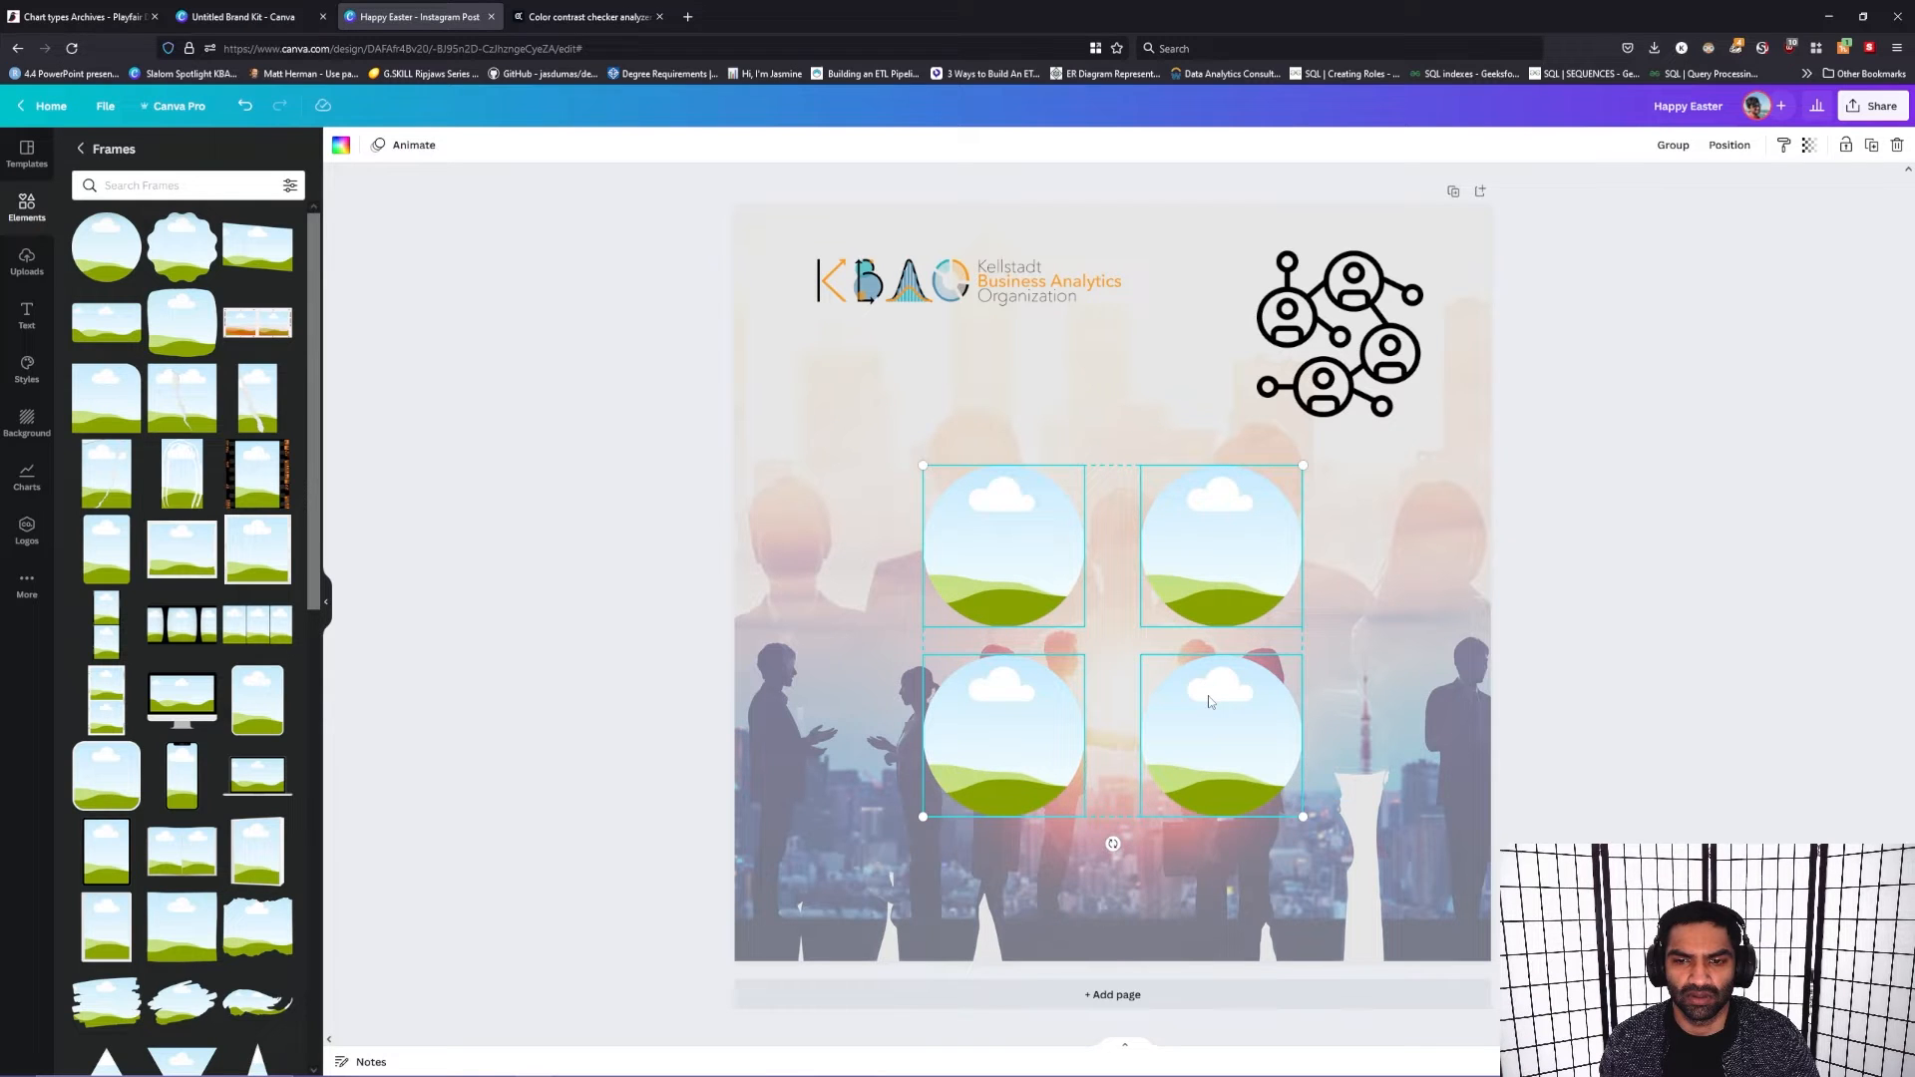
click(1353, 646)
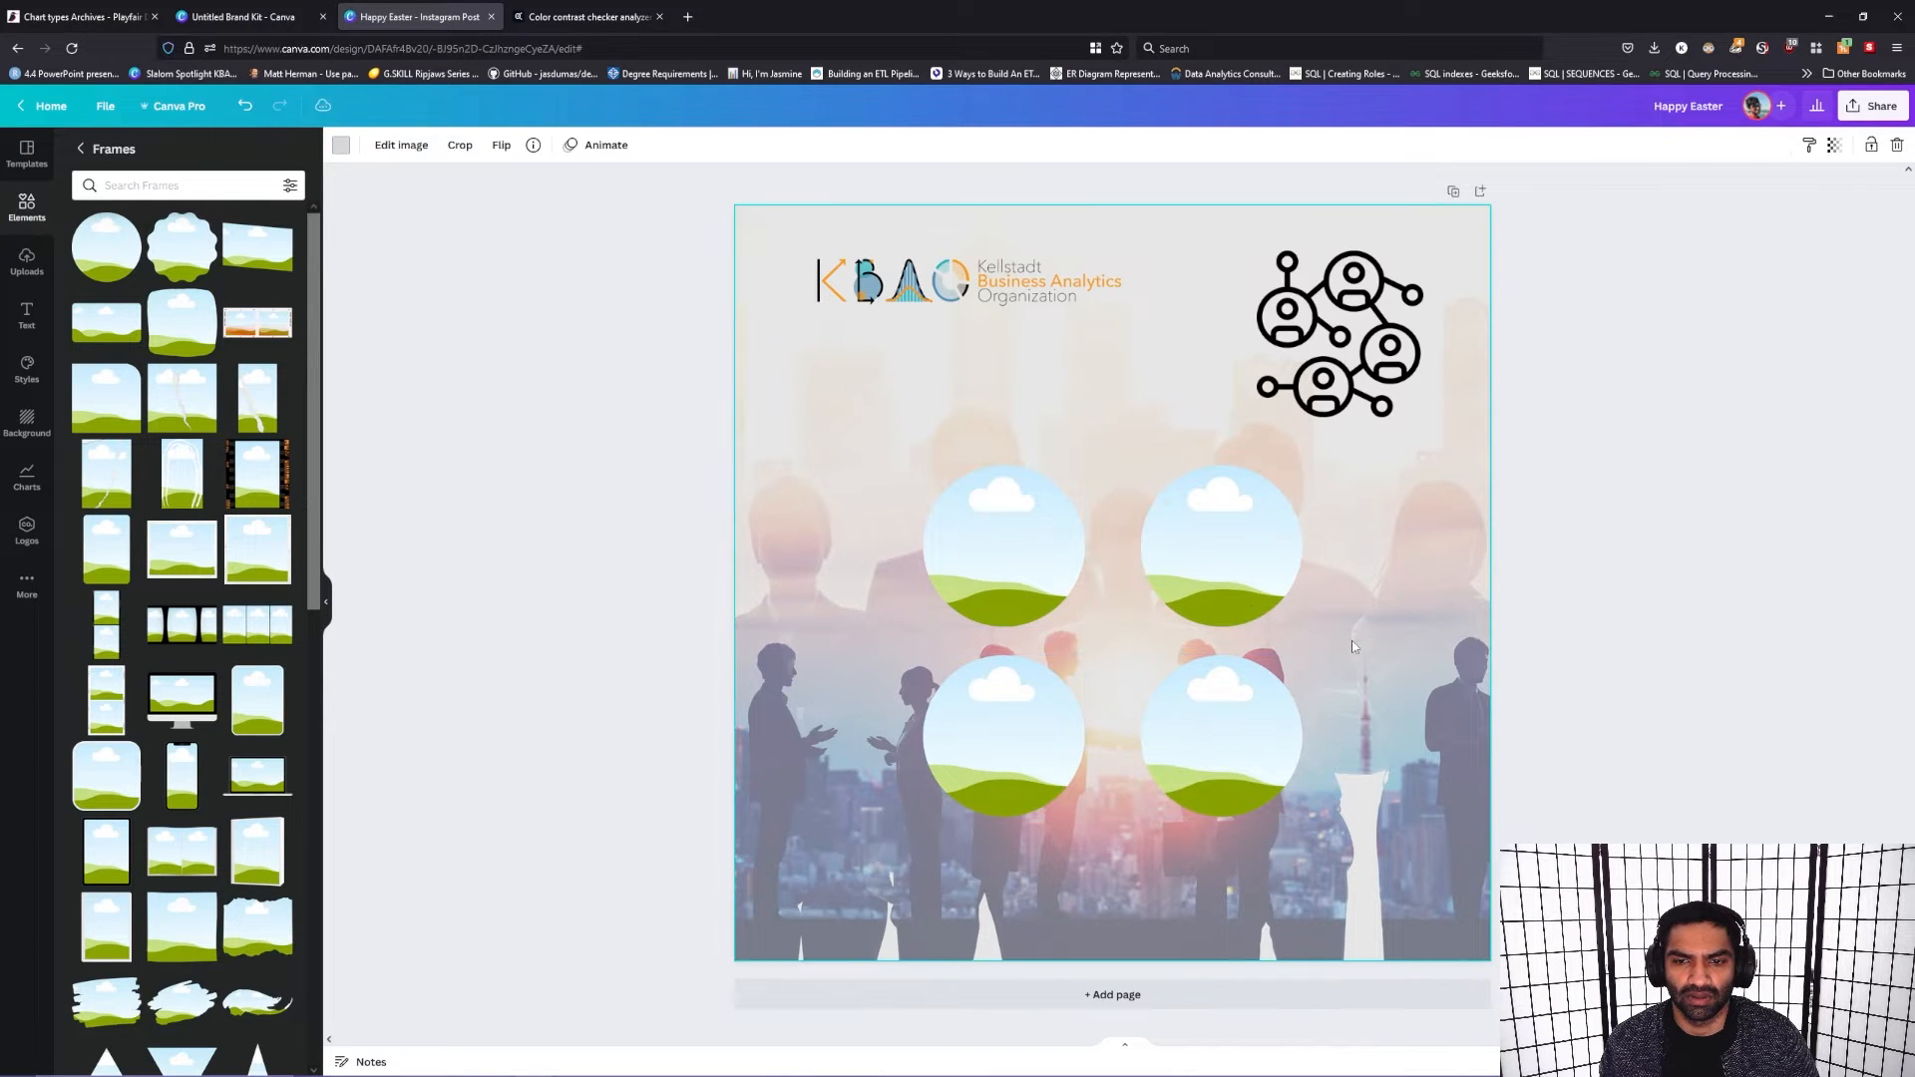
Step: Select the two upper circular frames and move them up to widen the gap between the rows
drag(866, 420, 1241, 570)
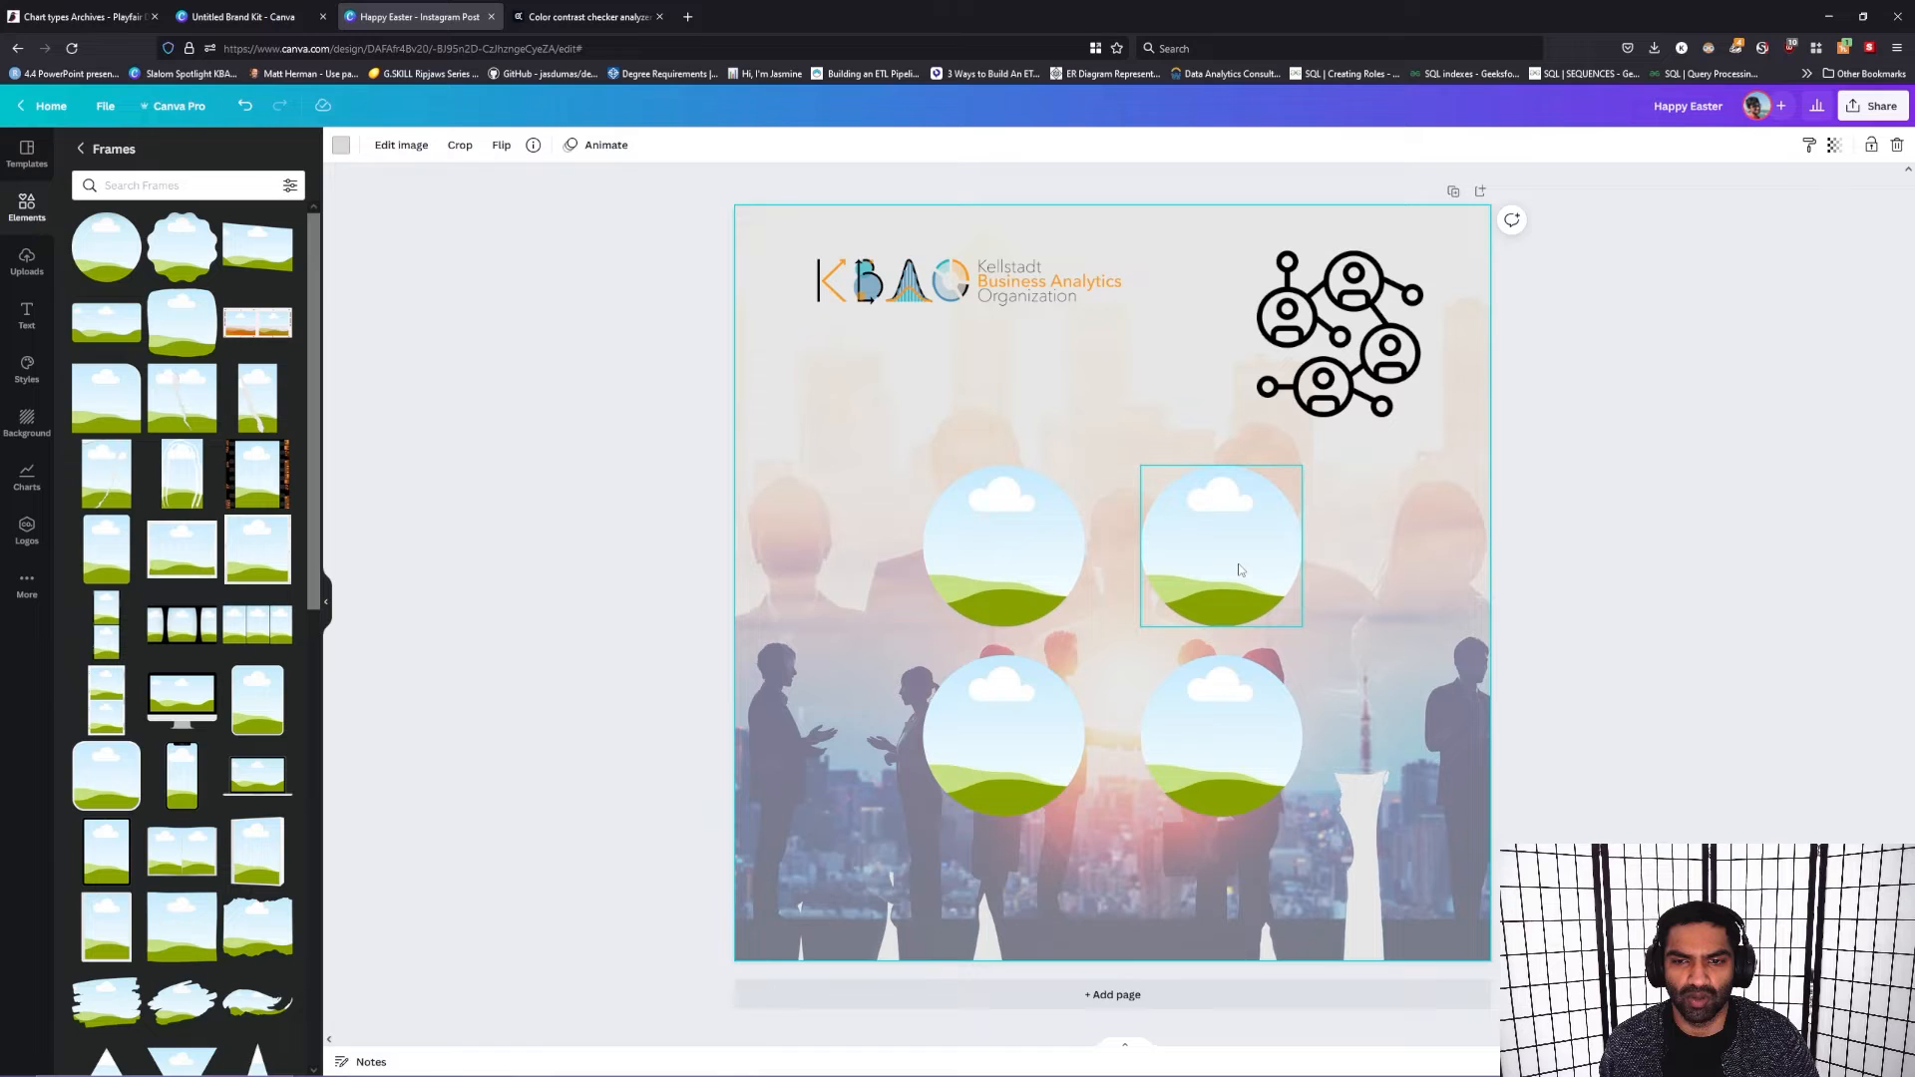
drag(880, 413, 1204, 540)
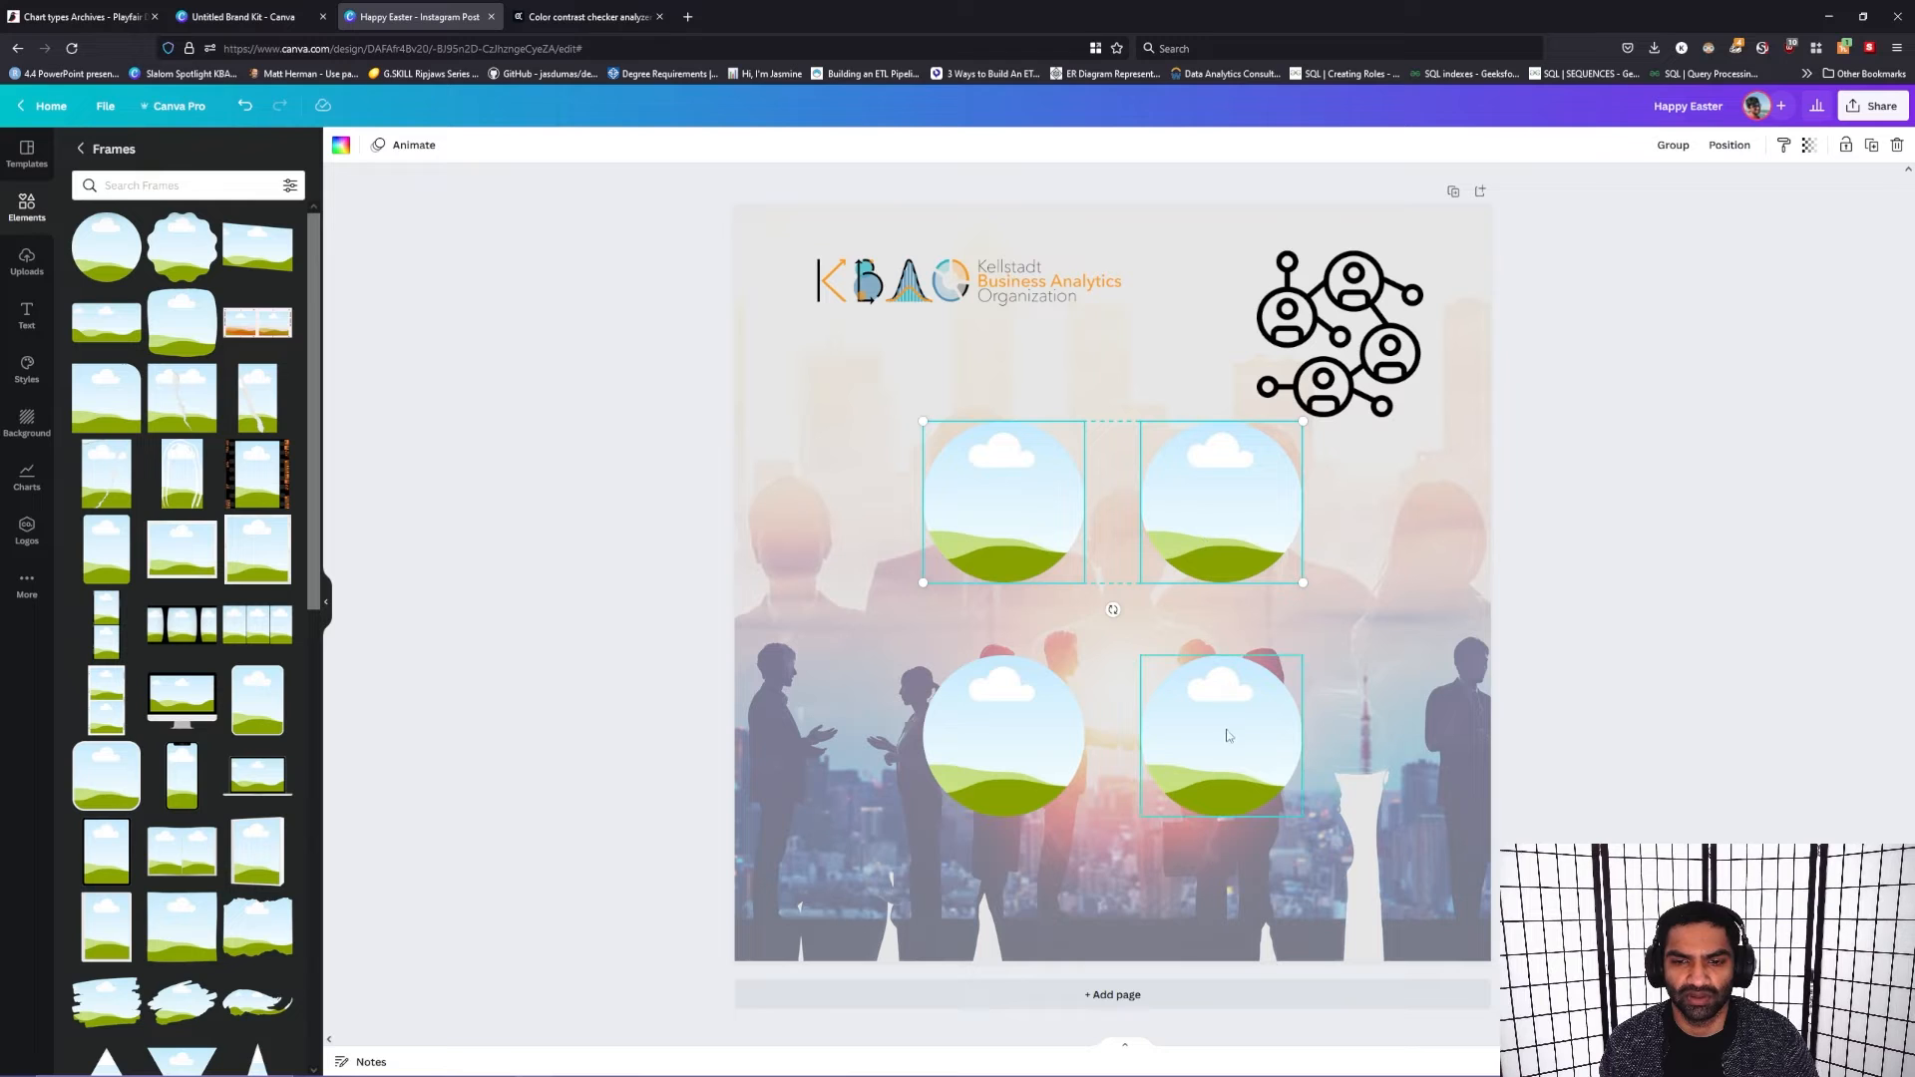
click(1672, 650)
Step: Delete the networking graphic from the post's upper-right corner
click(1359, 391)
drag(1255, 417, 1317, 317)
key(Delete)
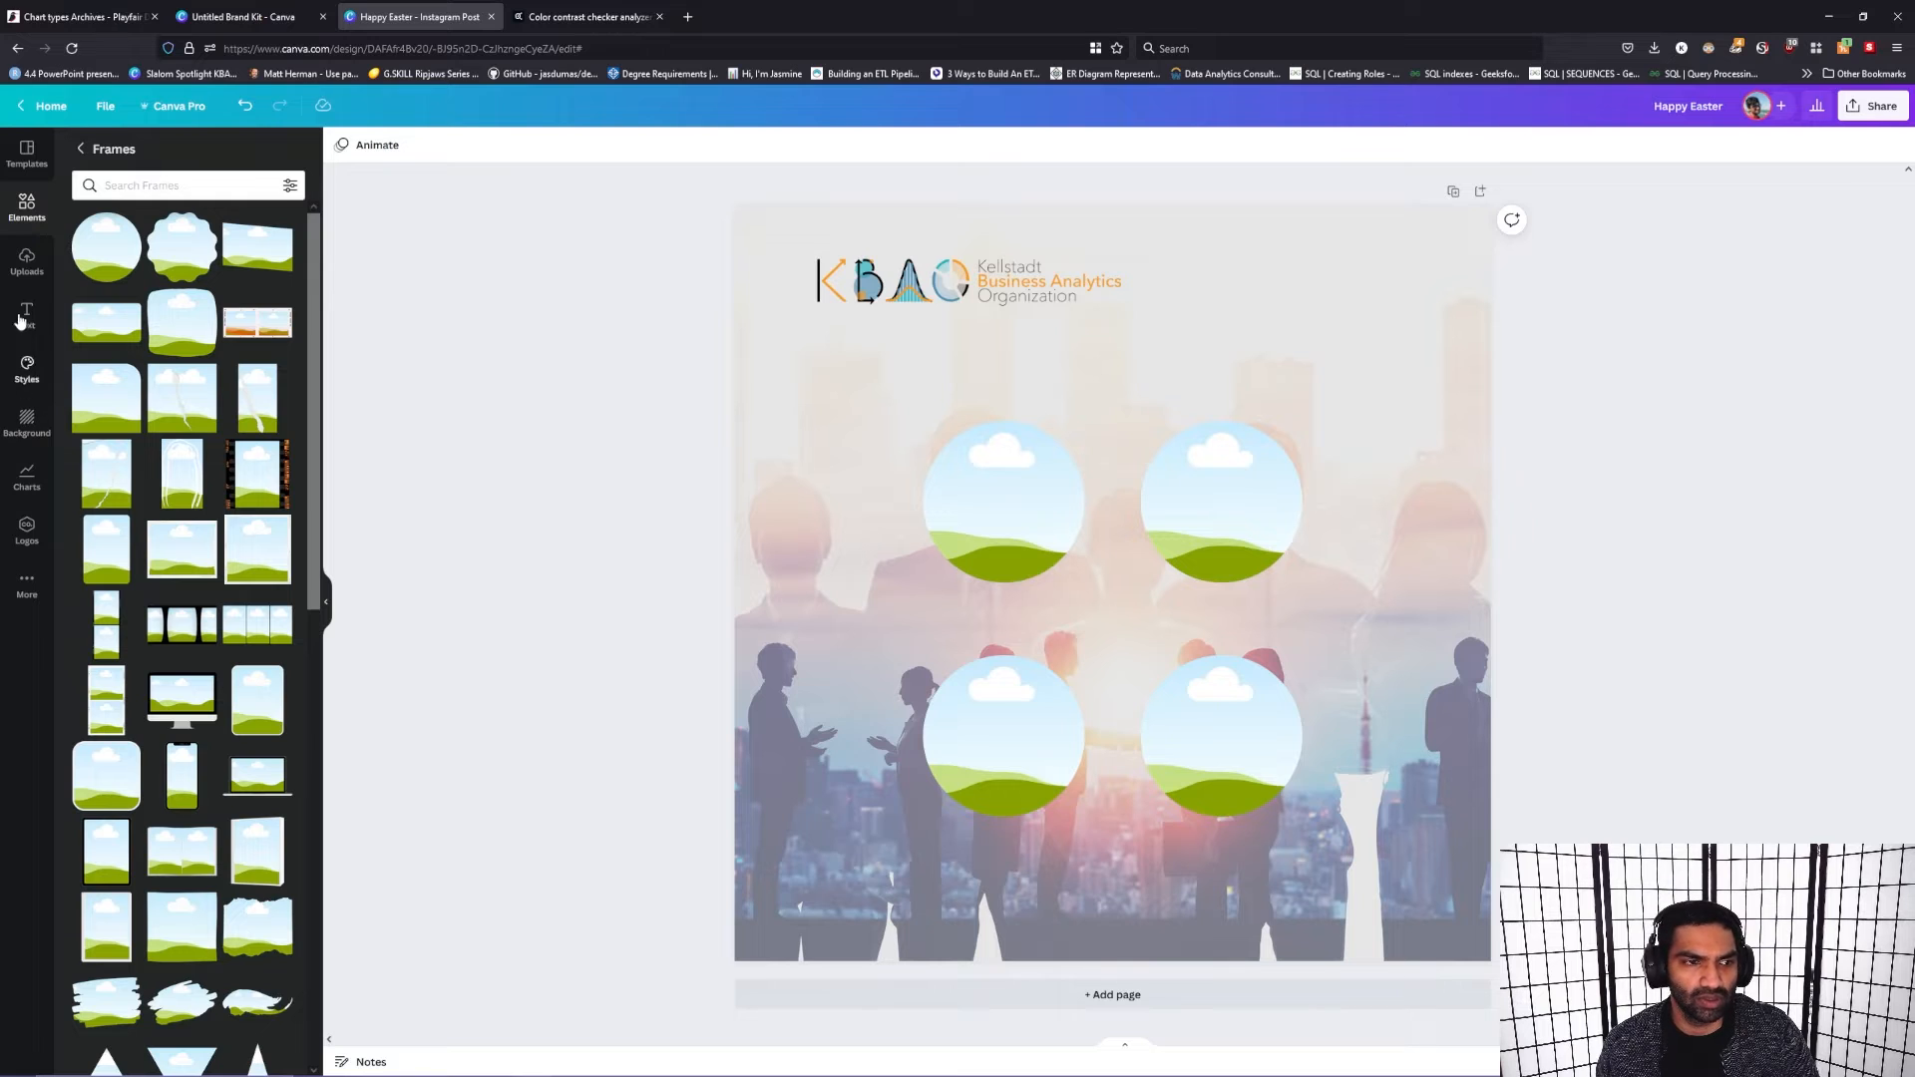
Step: Browse the uploads and project folders for portrait photos, and open the Headshots folder
click(24, 594)
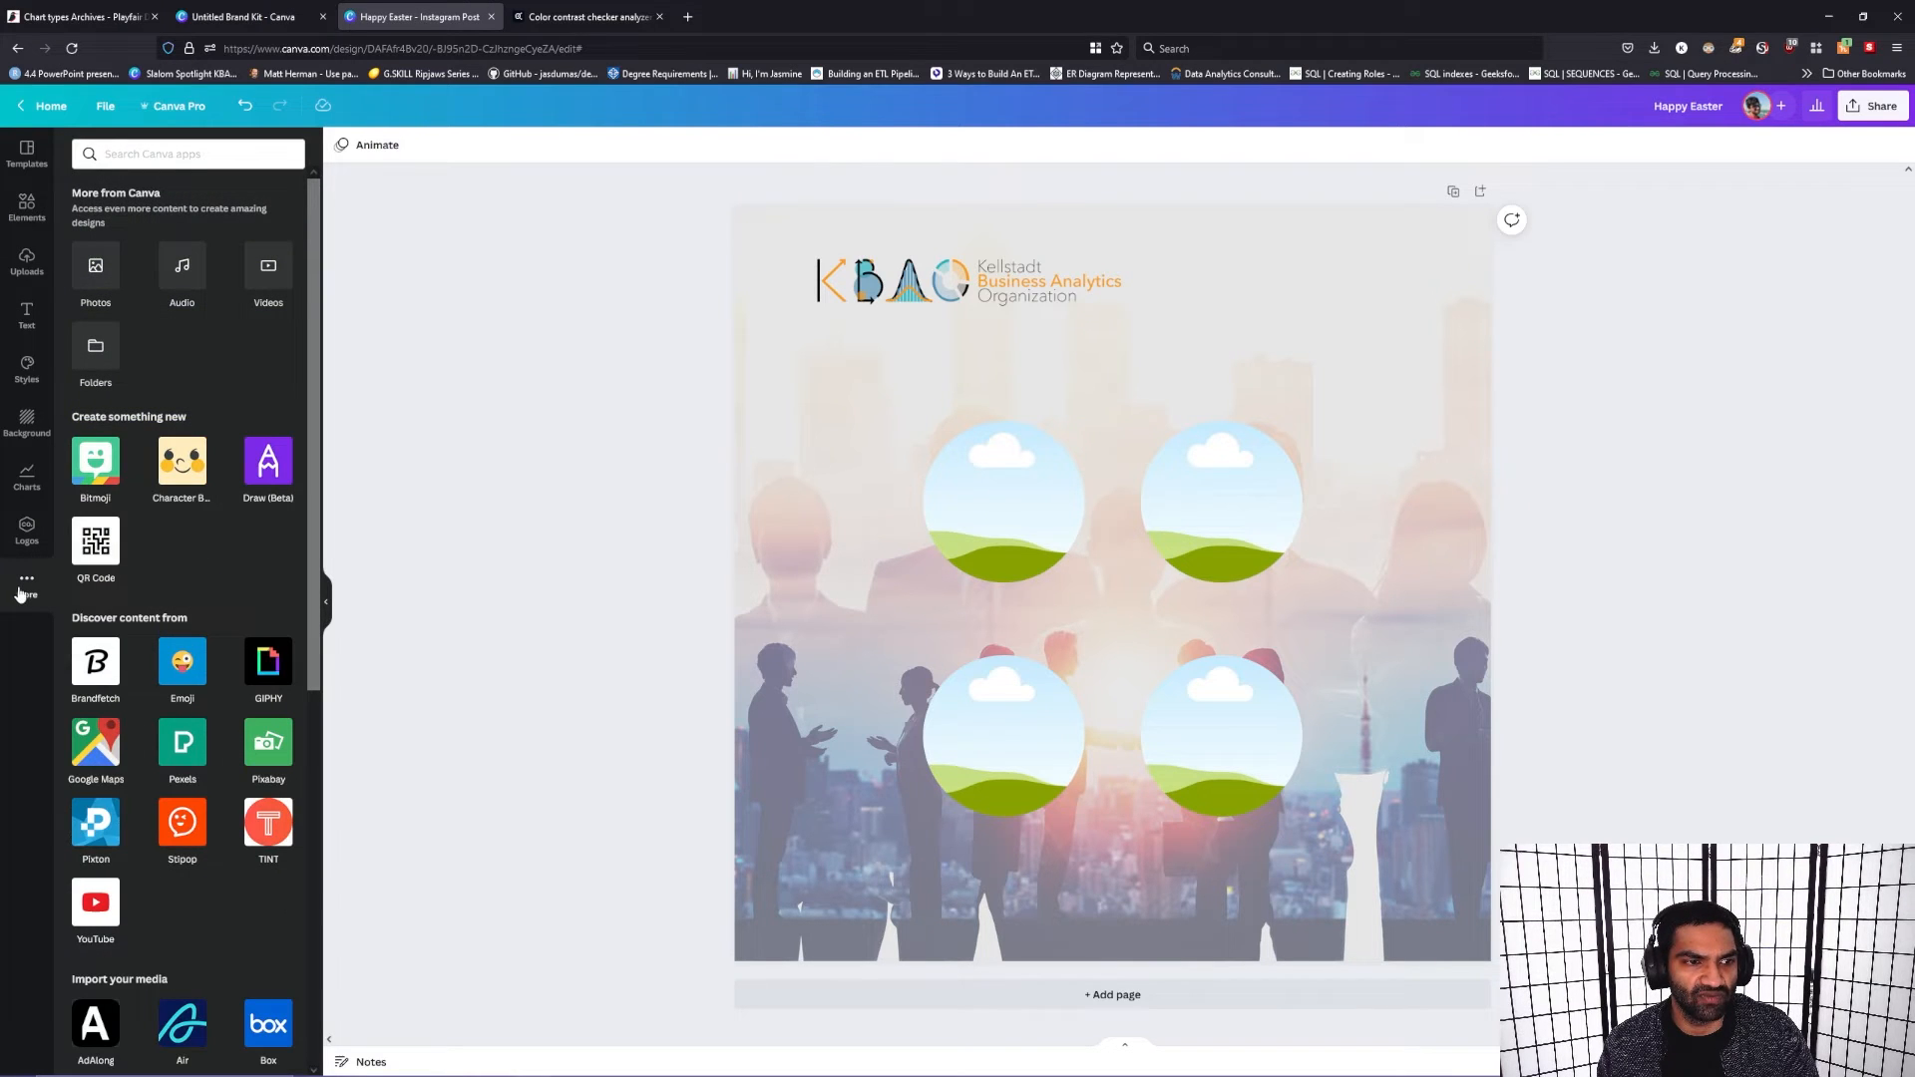
click(15, 263)
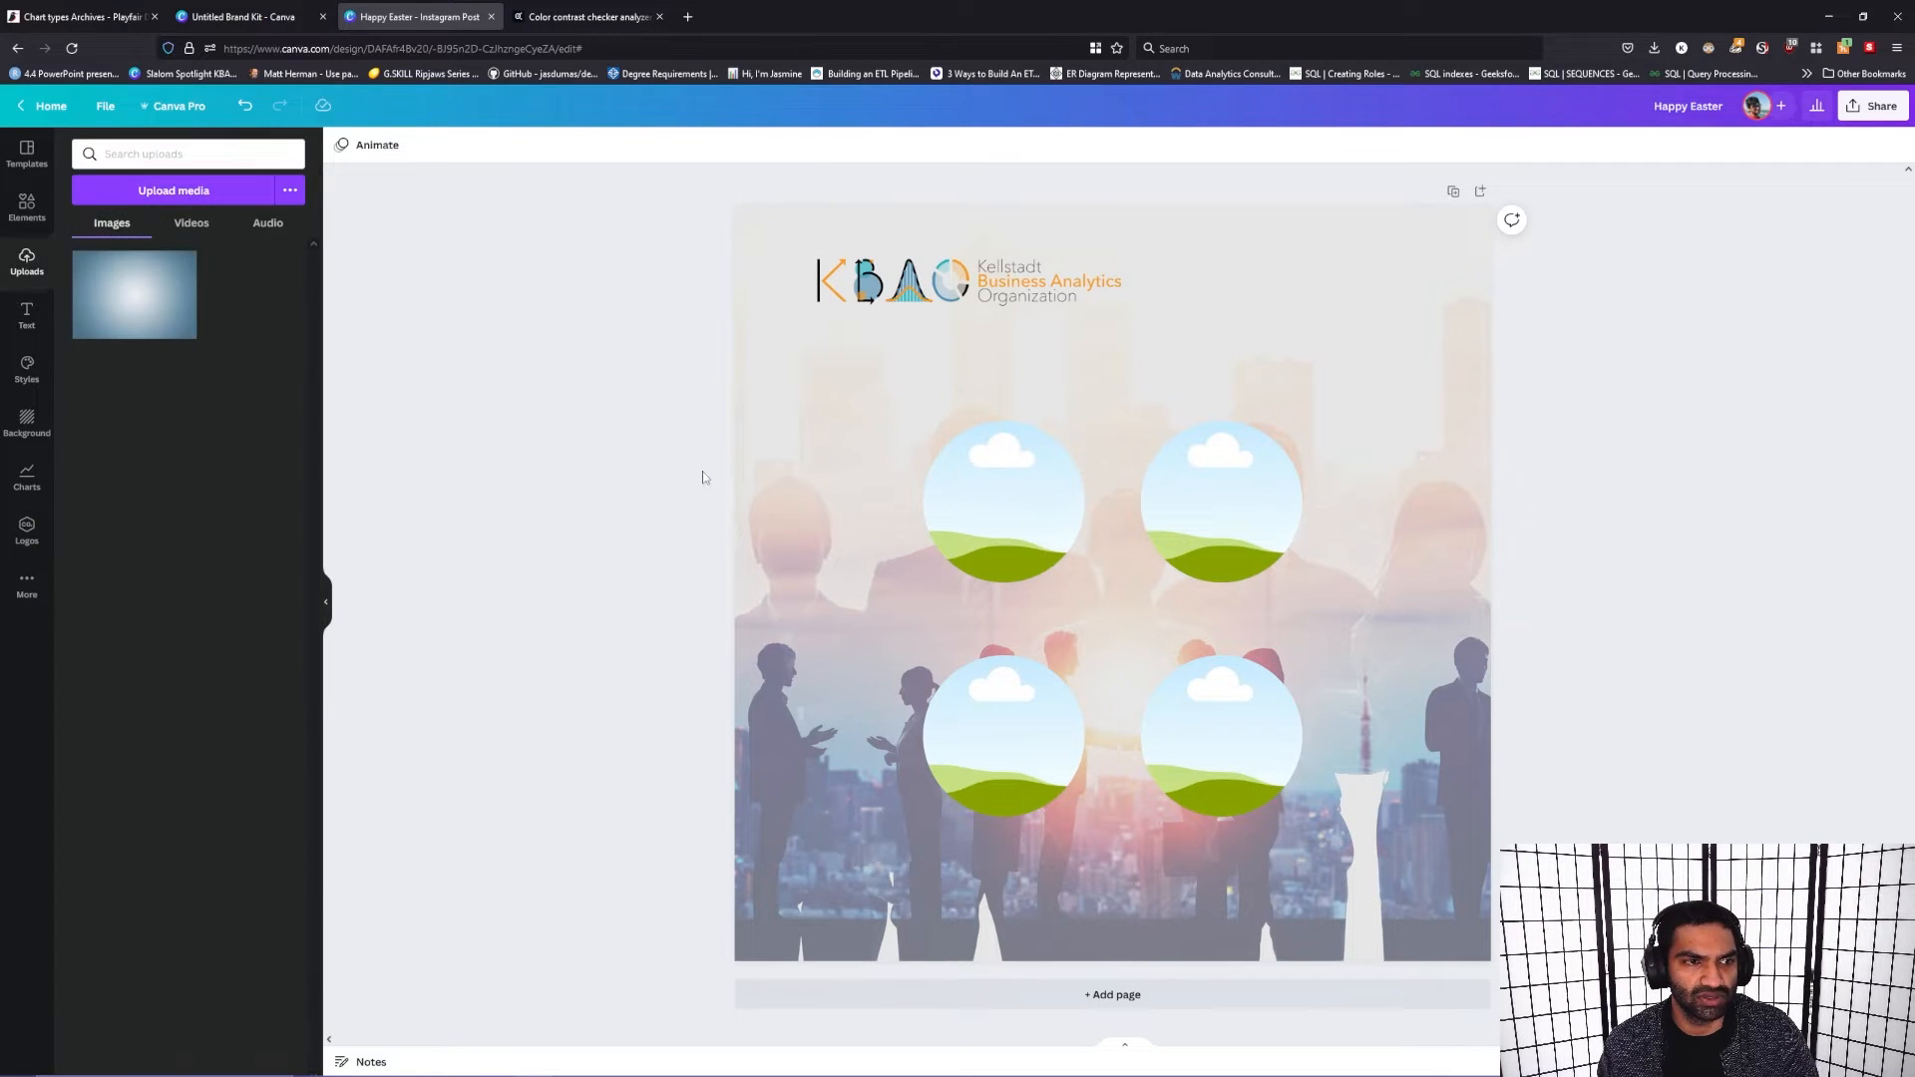
click(190, 225)
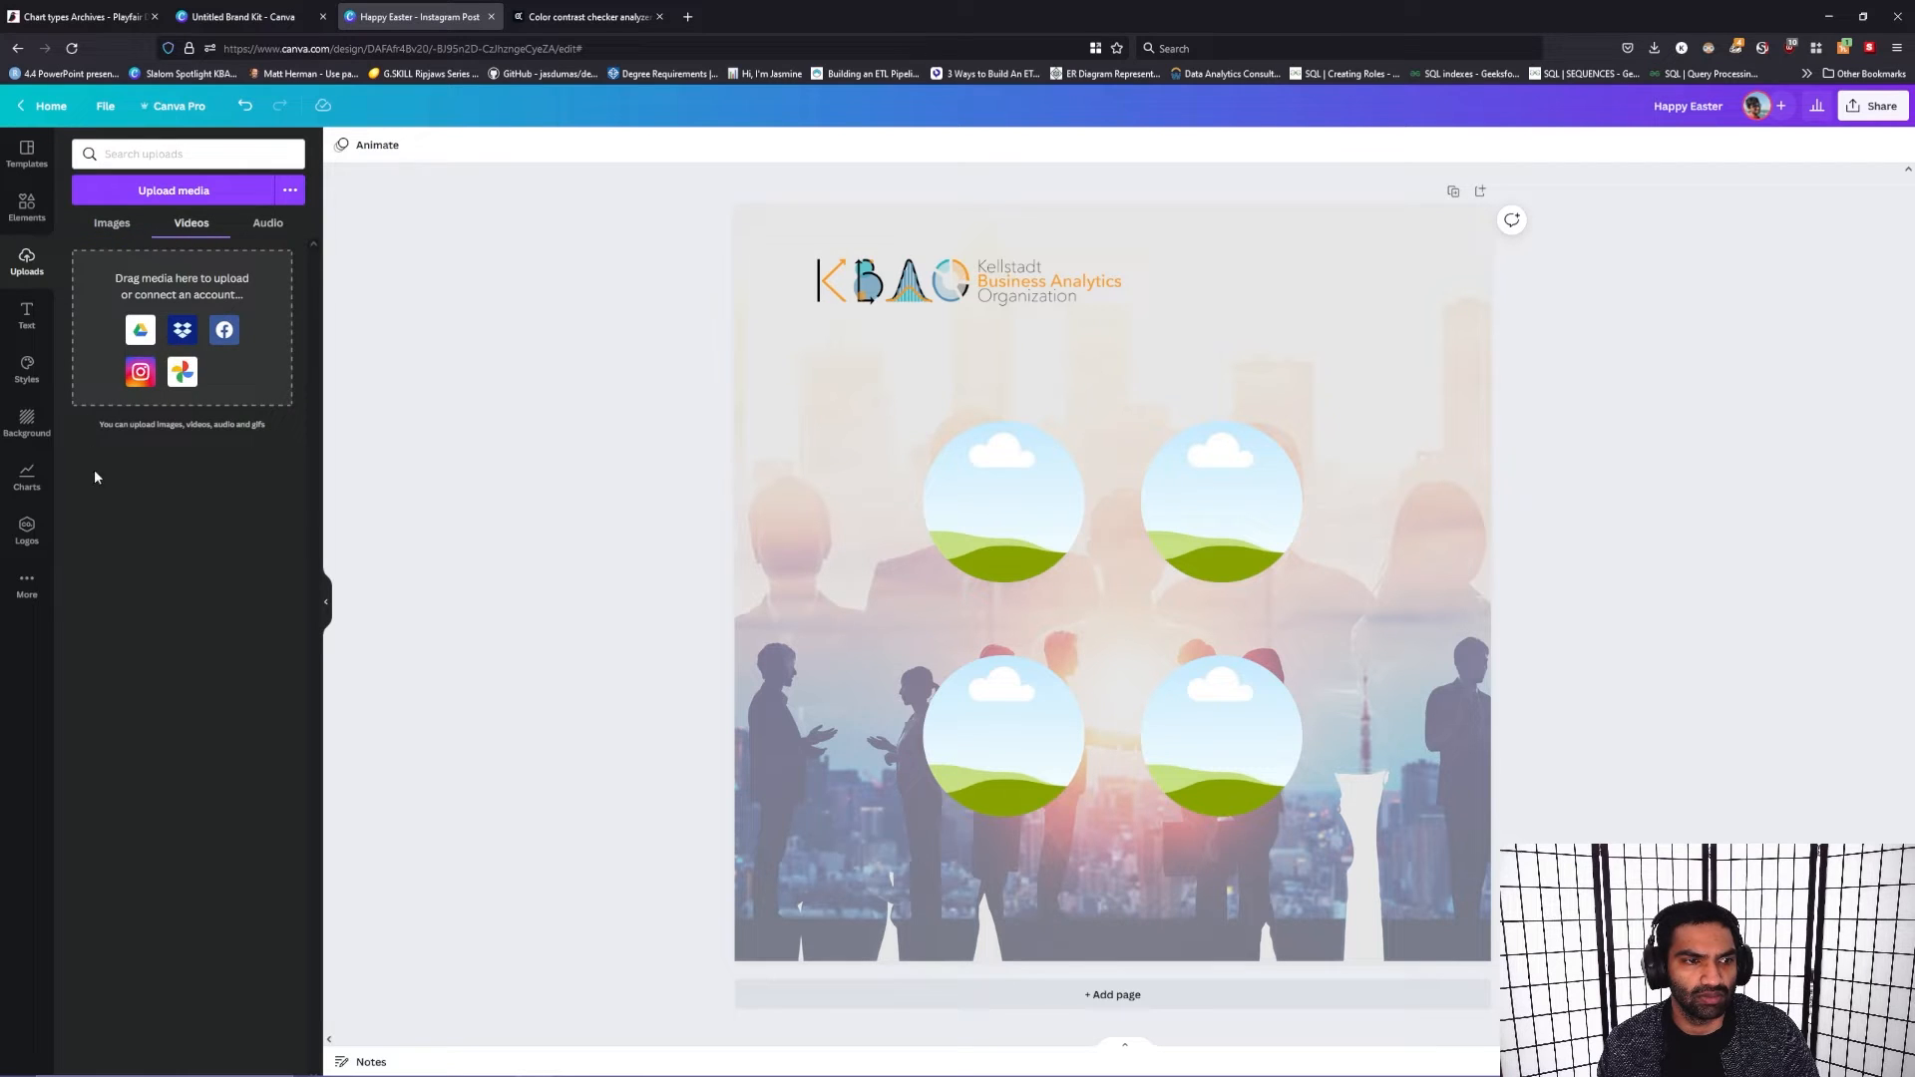
click(27, 585)
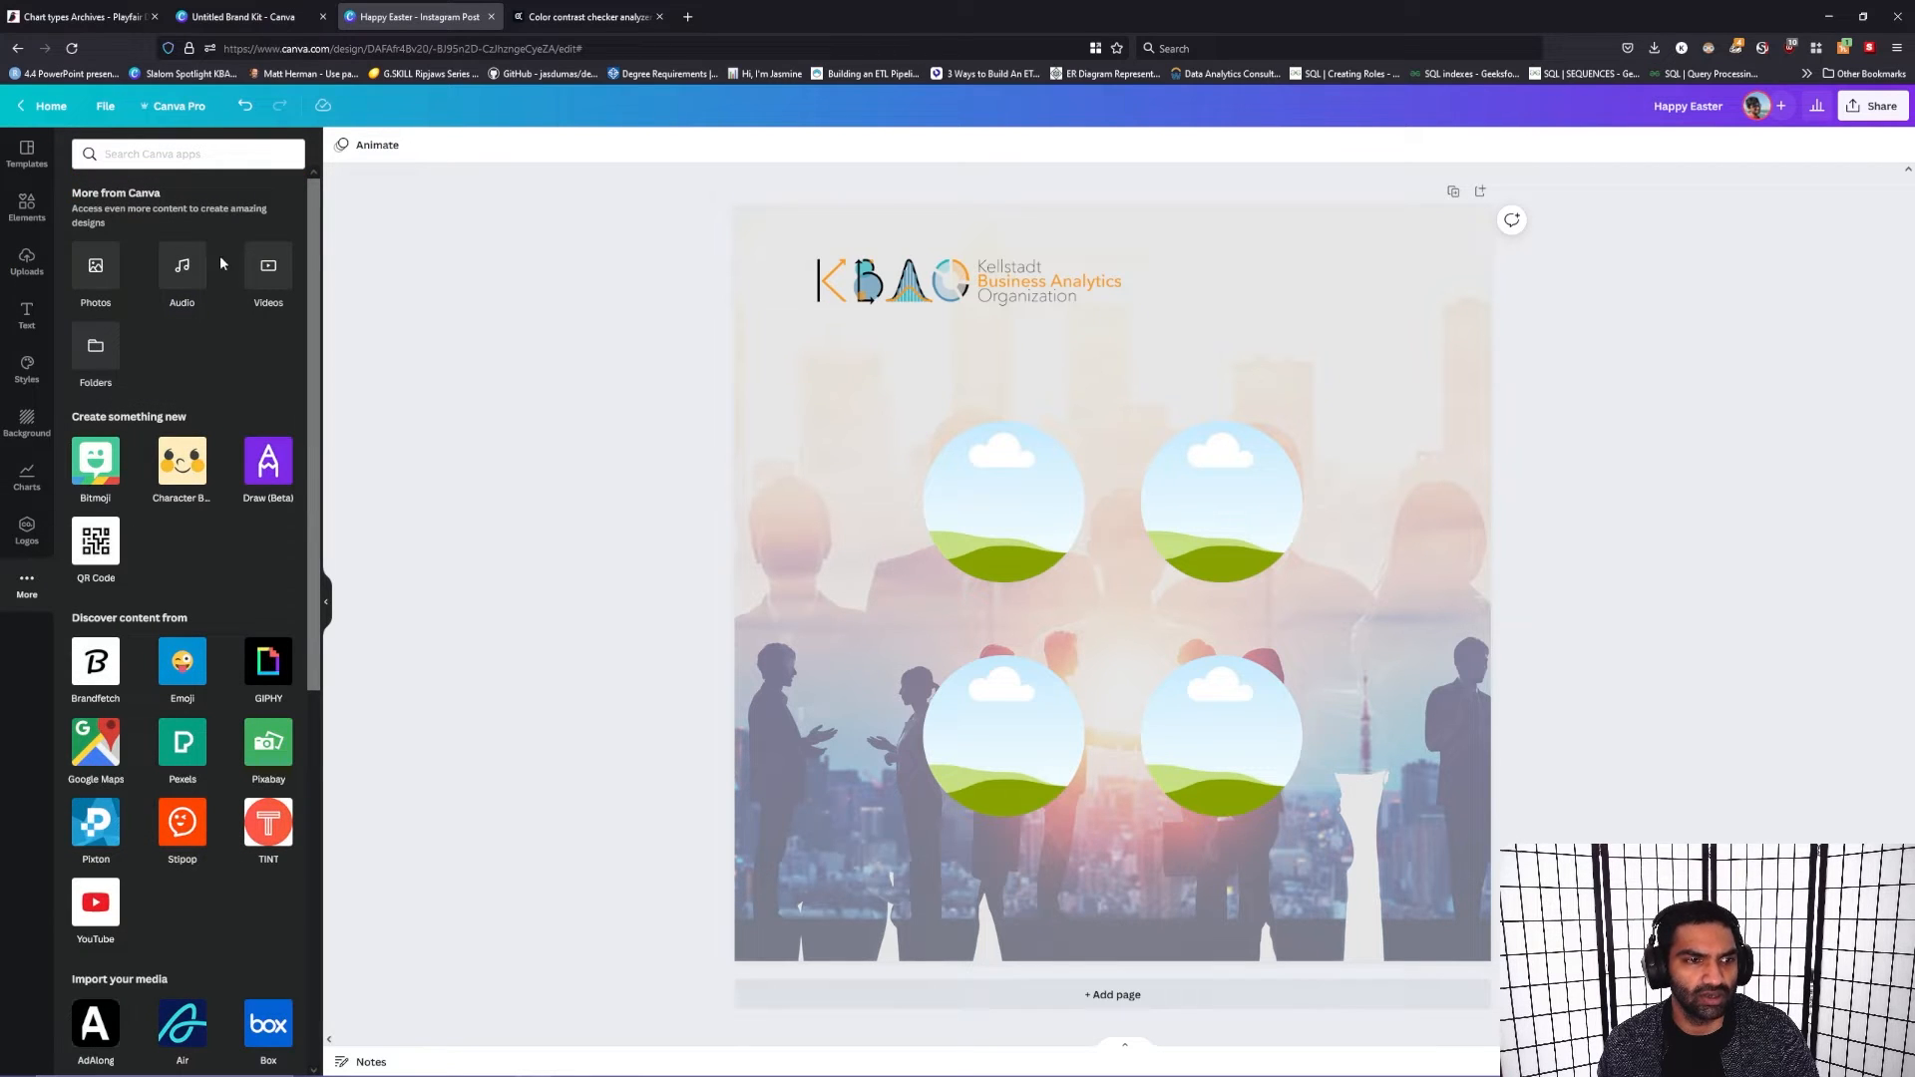
click(93, 348)
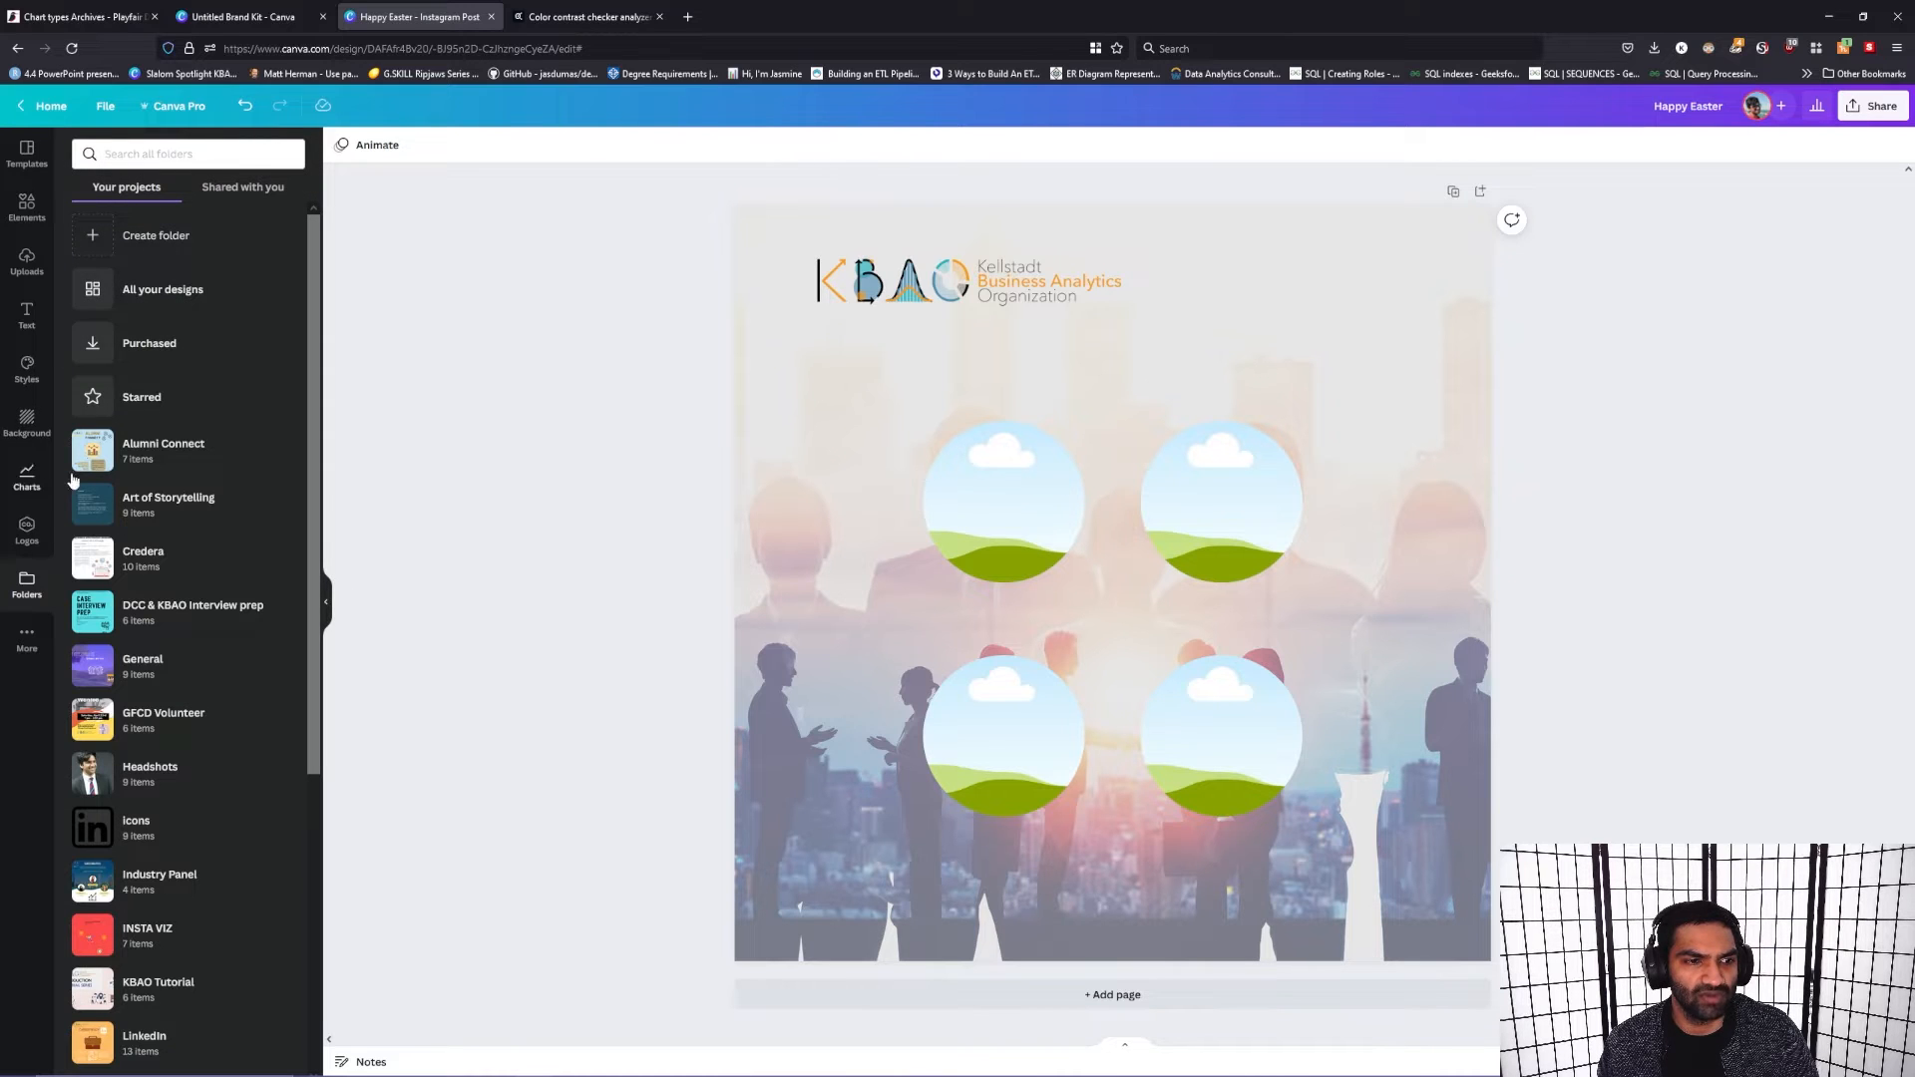
click(152, 774)
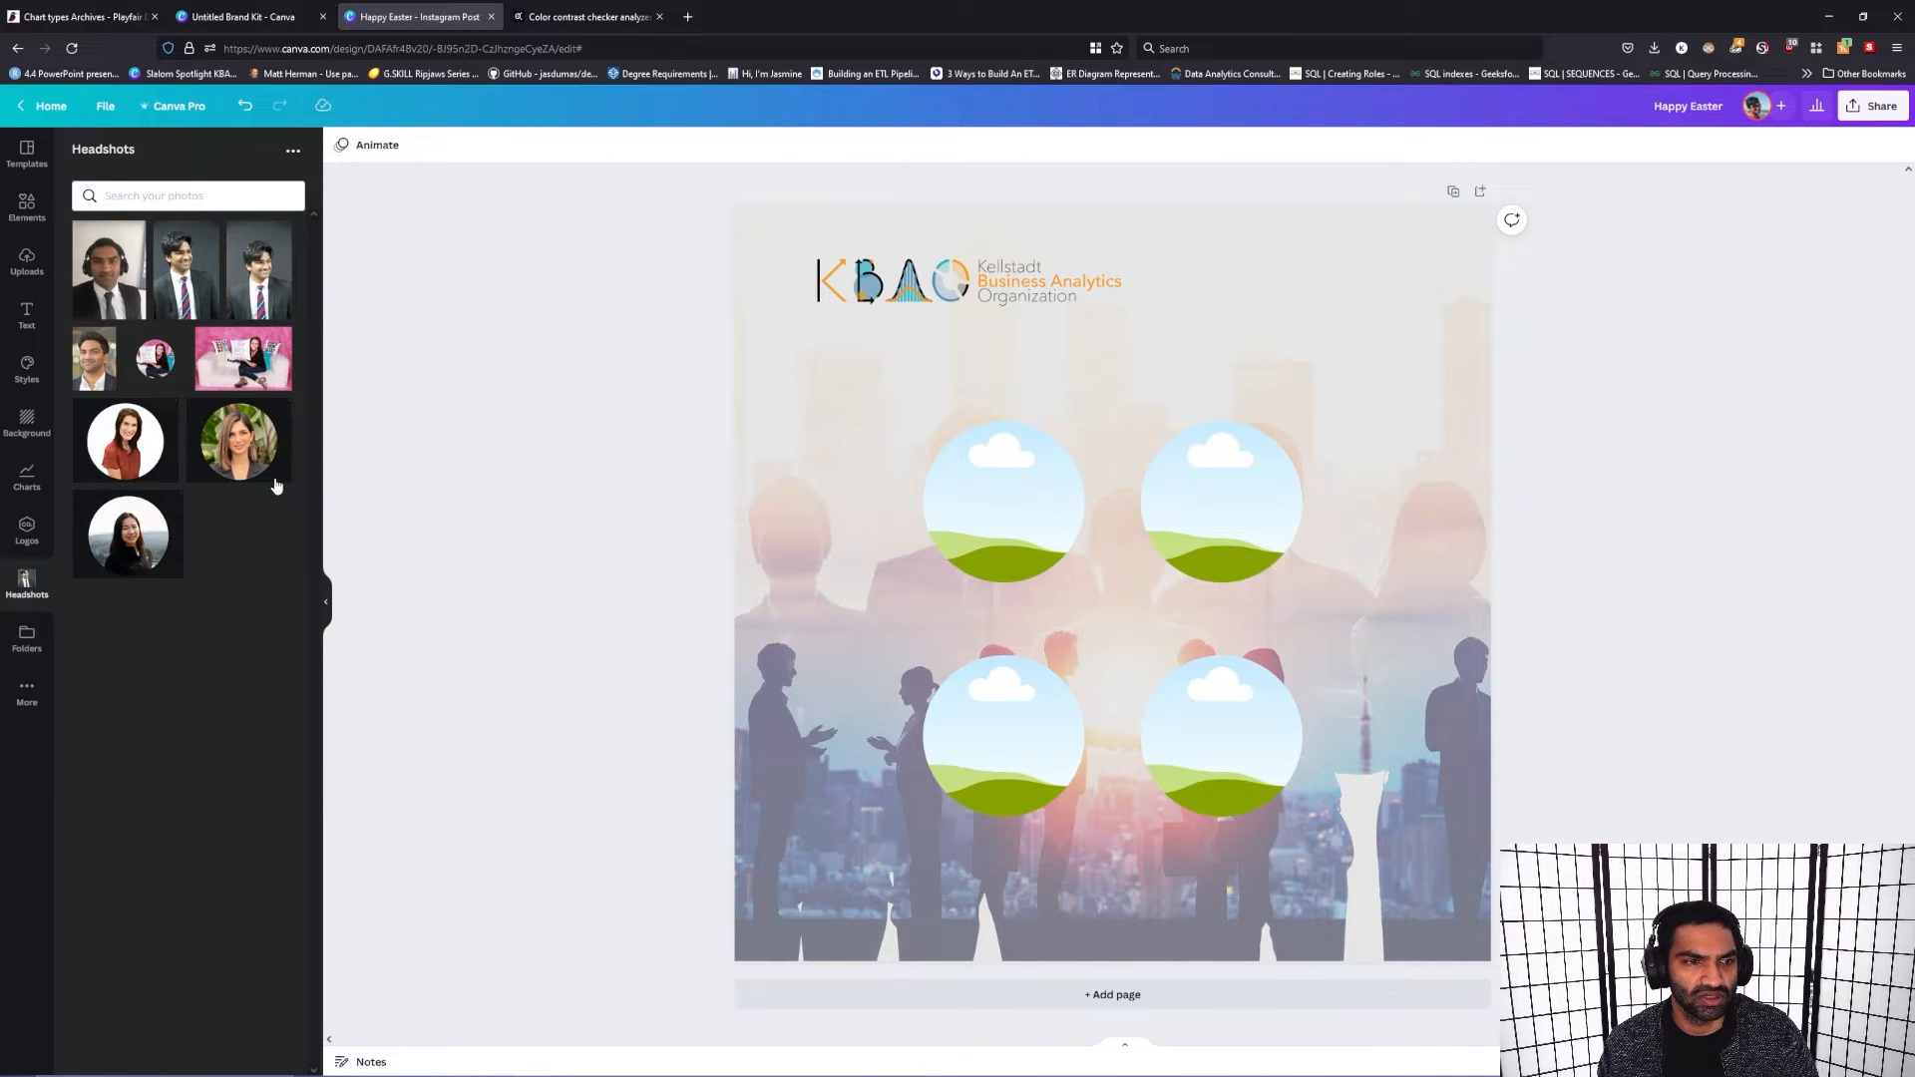
Step: Fill the four circular frames with different women's portraits from the Headshots folder
drag(240, 461, 1000, 485)
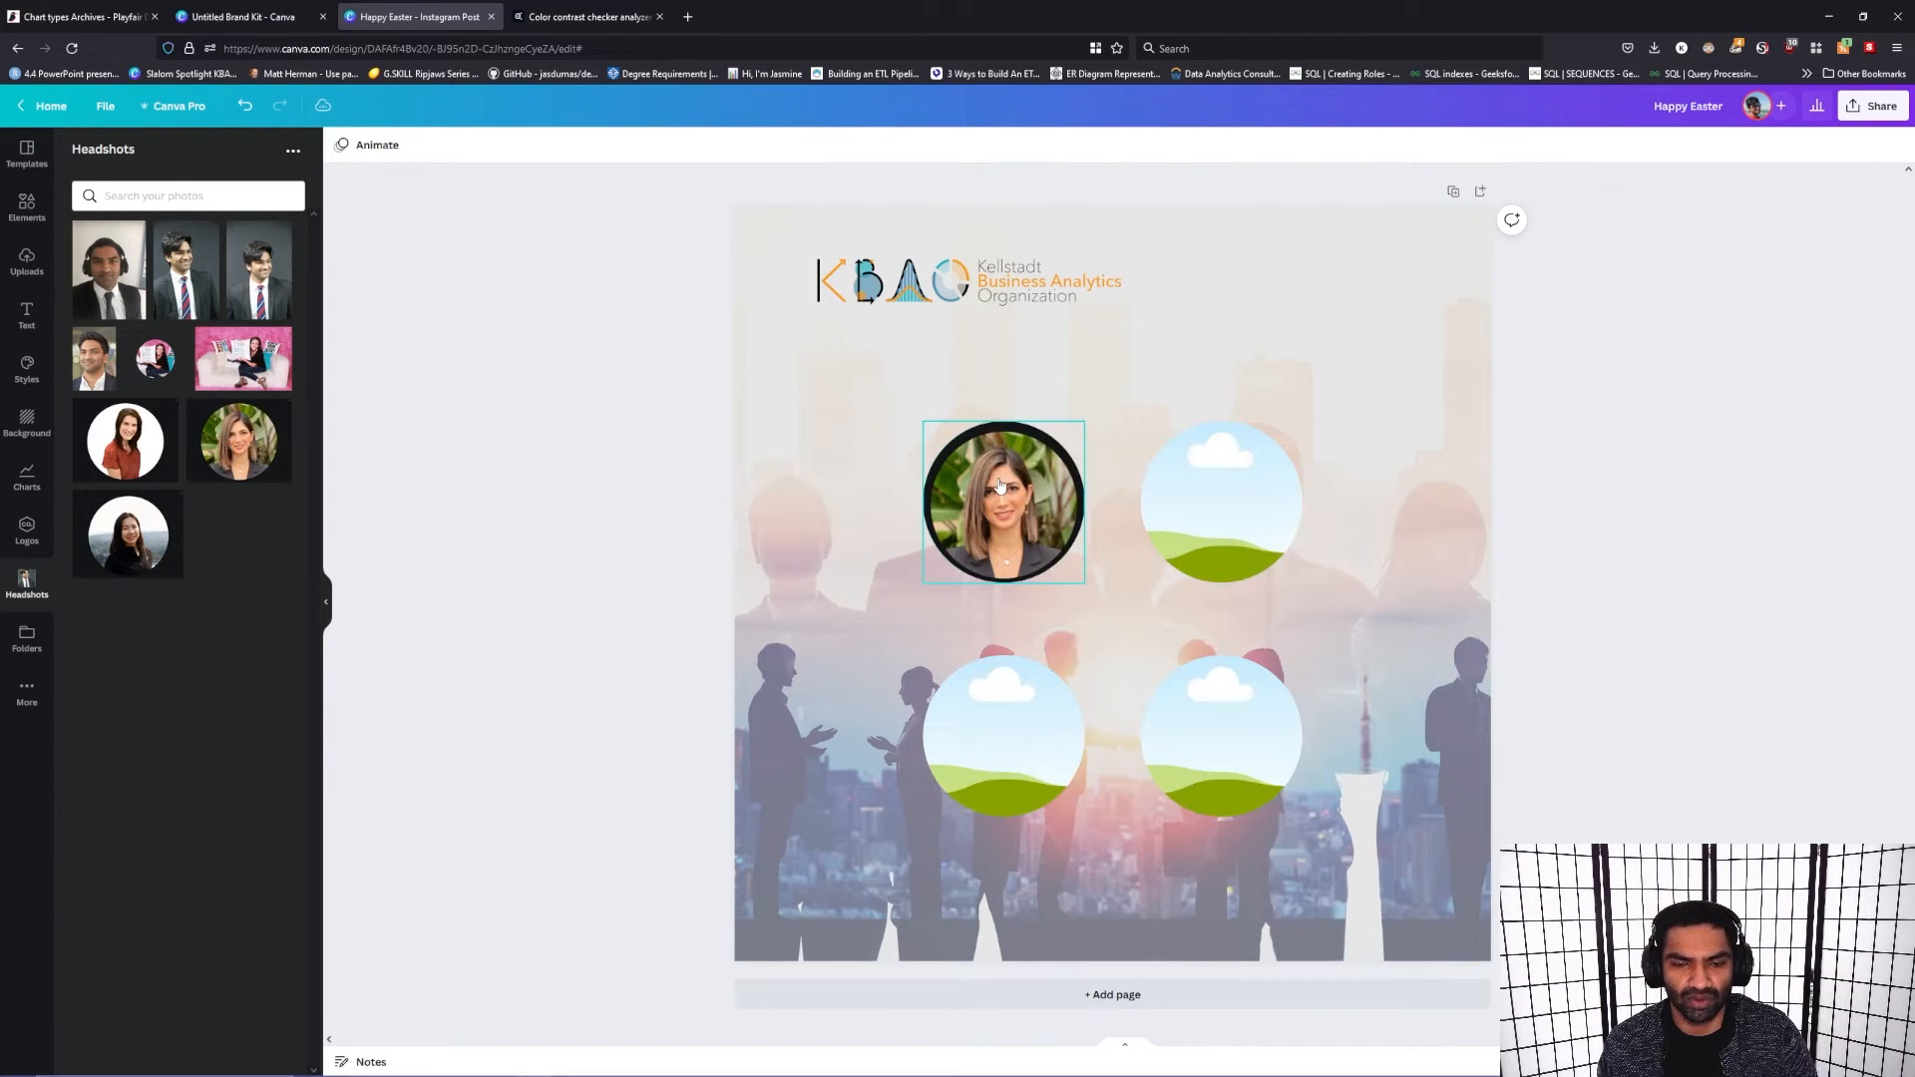
drag(145, 533, 1241, 497)
drag(125, 441, 963, 743)
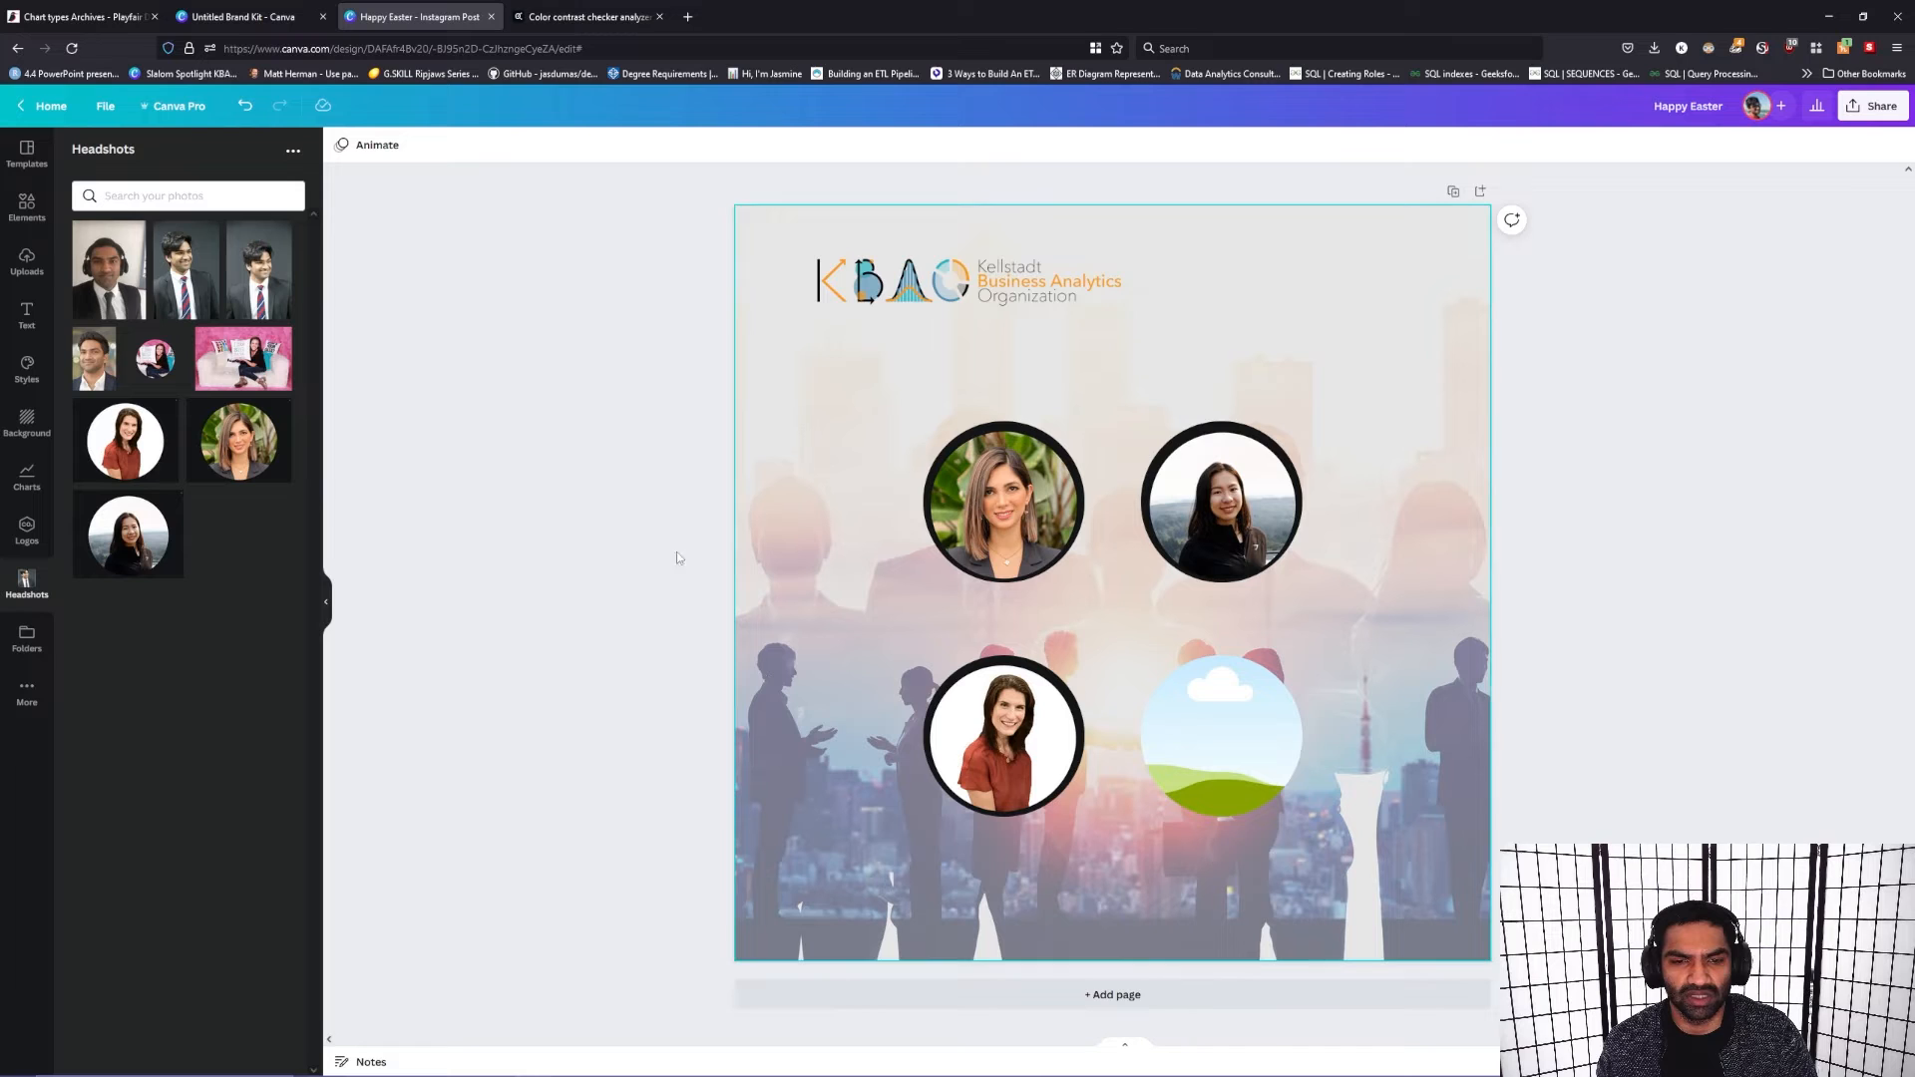
drag(155, 359, 1225, 711)
Step: Enlarge the lower-right portrait frame to roughly match the other portraits, and realign it within the grid
click(1229, 739)
drag(1302, 817, 1367, 884)
drag(1272, 783, 1241, 747)
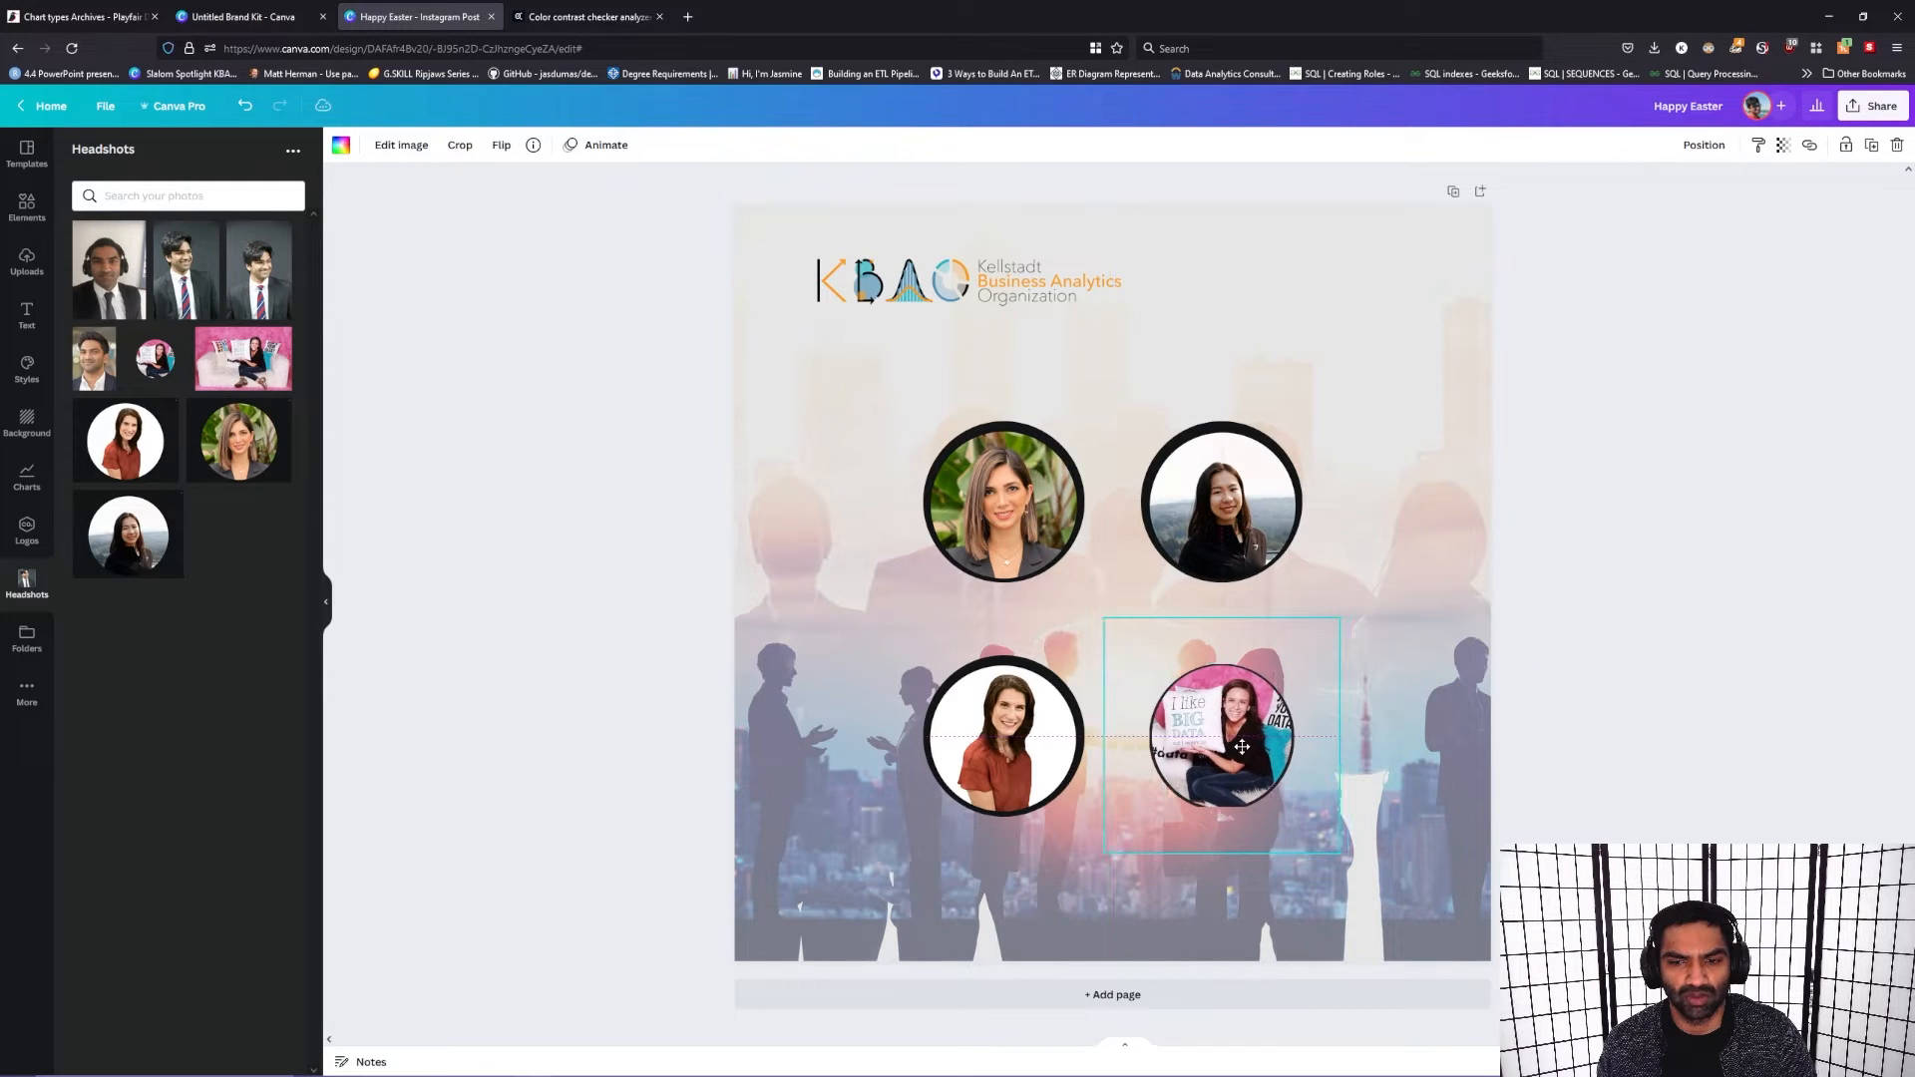
drag(1340, 856, 1387, 899)
drag(1305, 816, 1281, 793)
click(1788, 833)
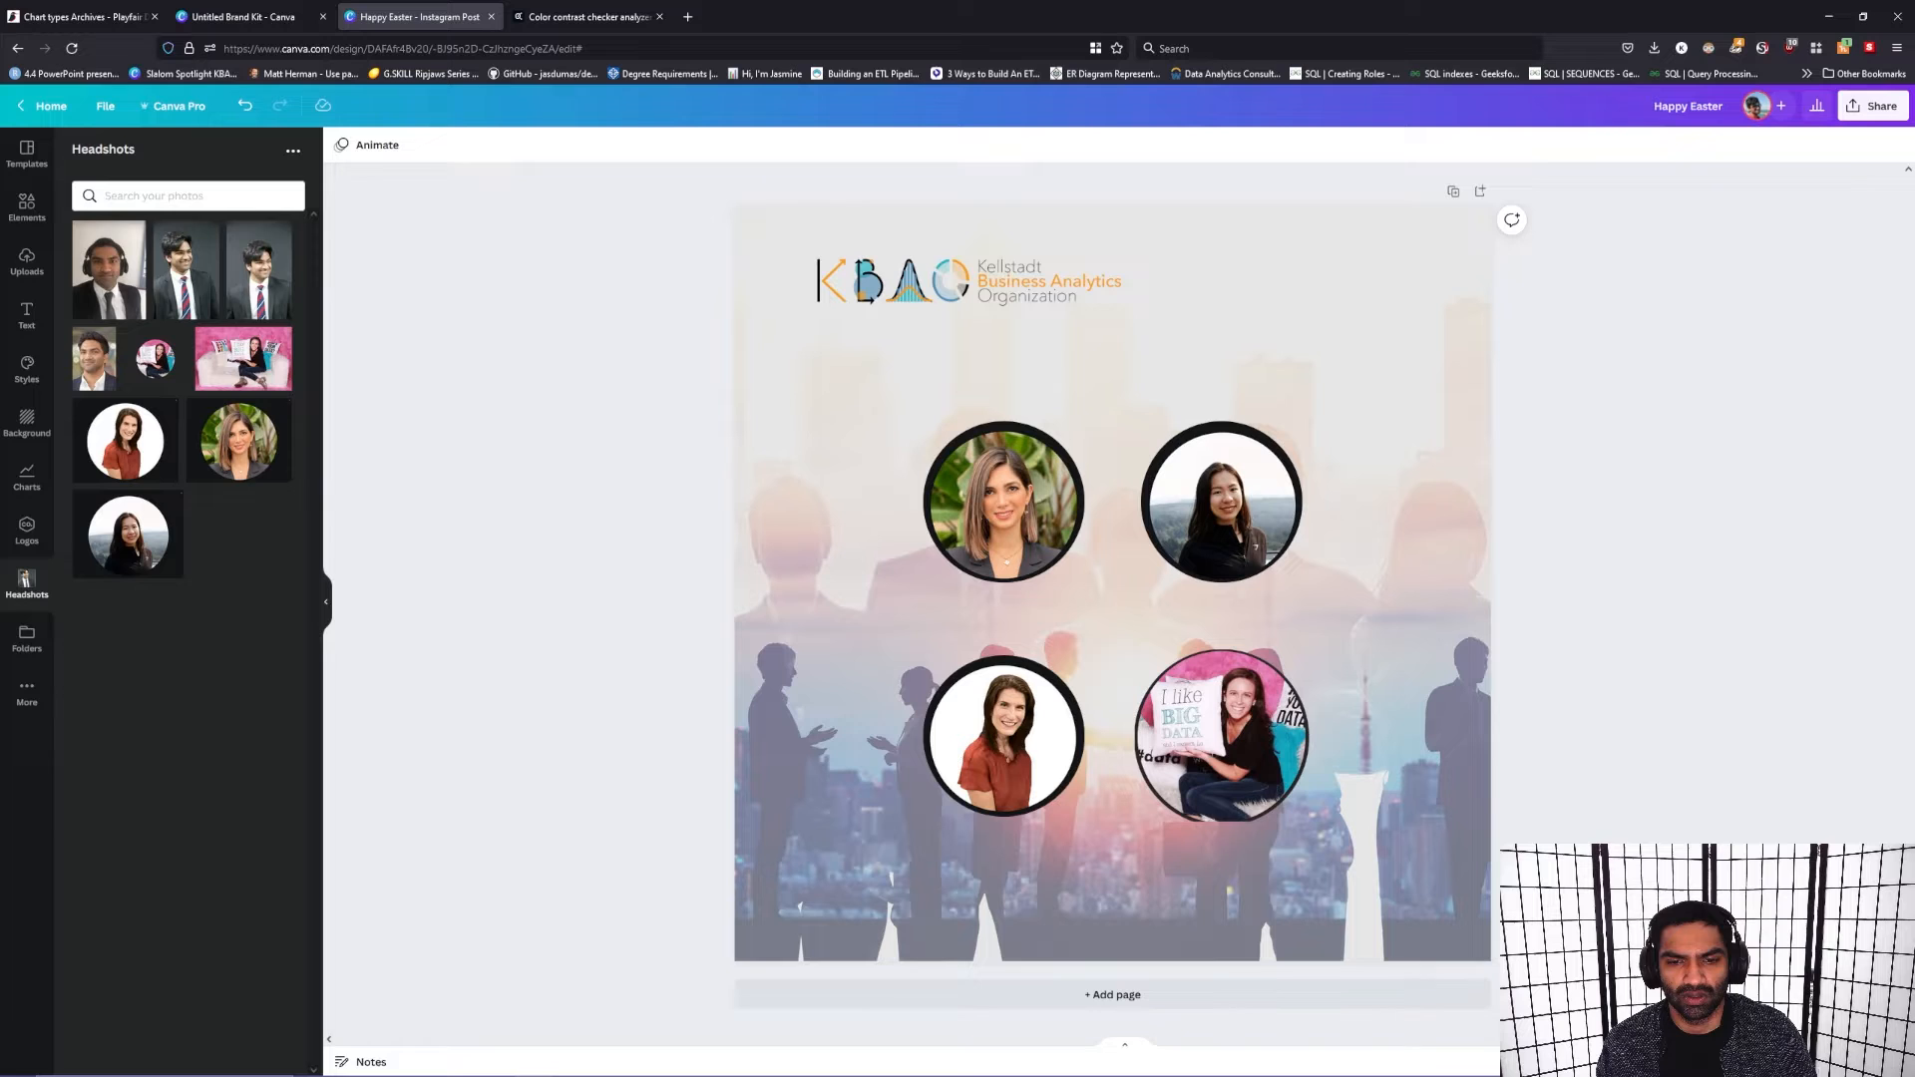
click(1022, 744)
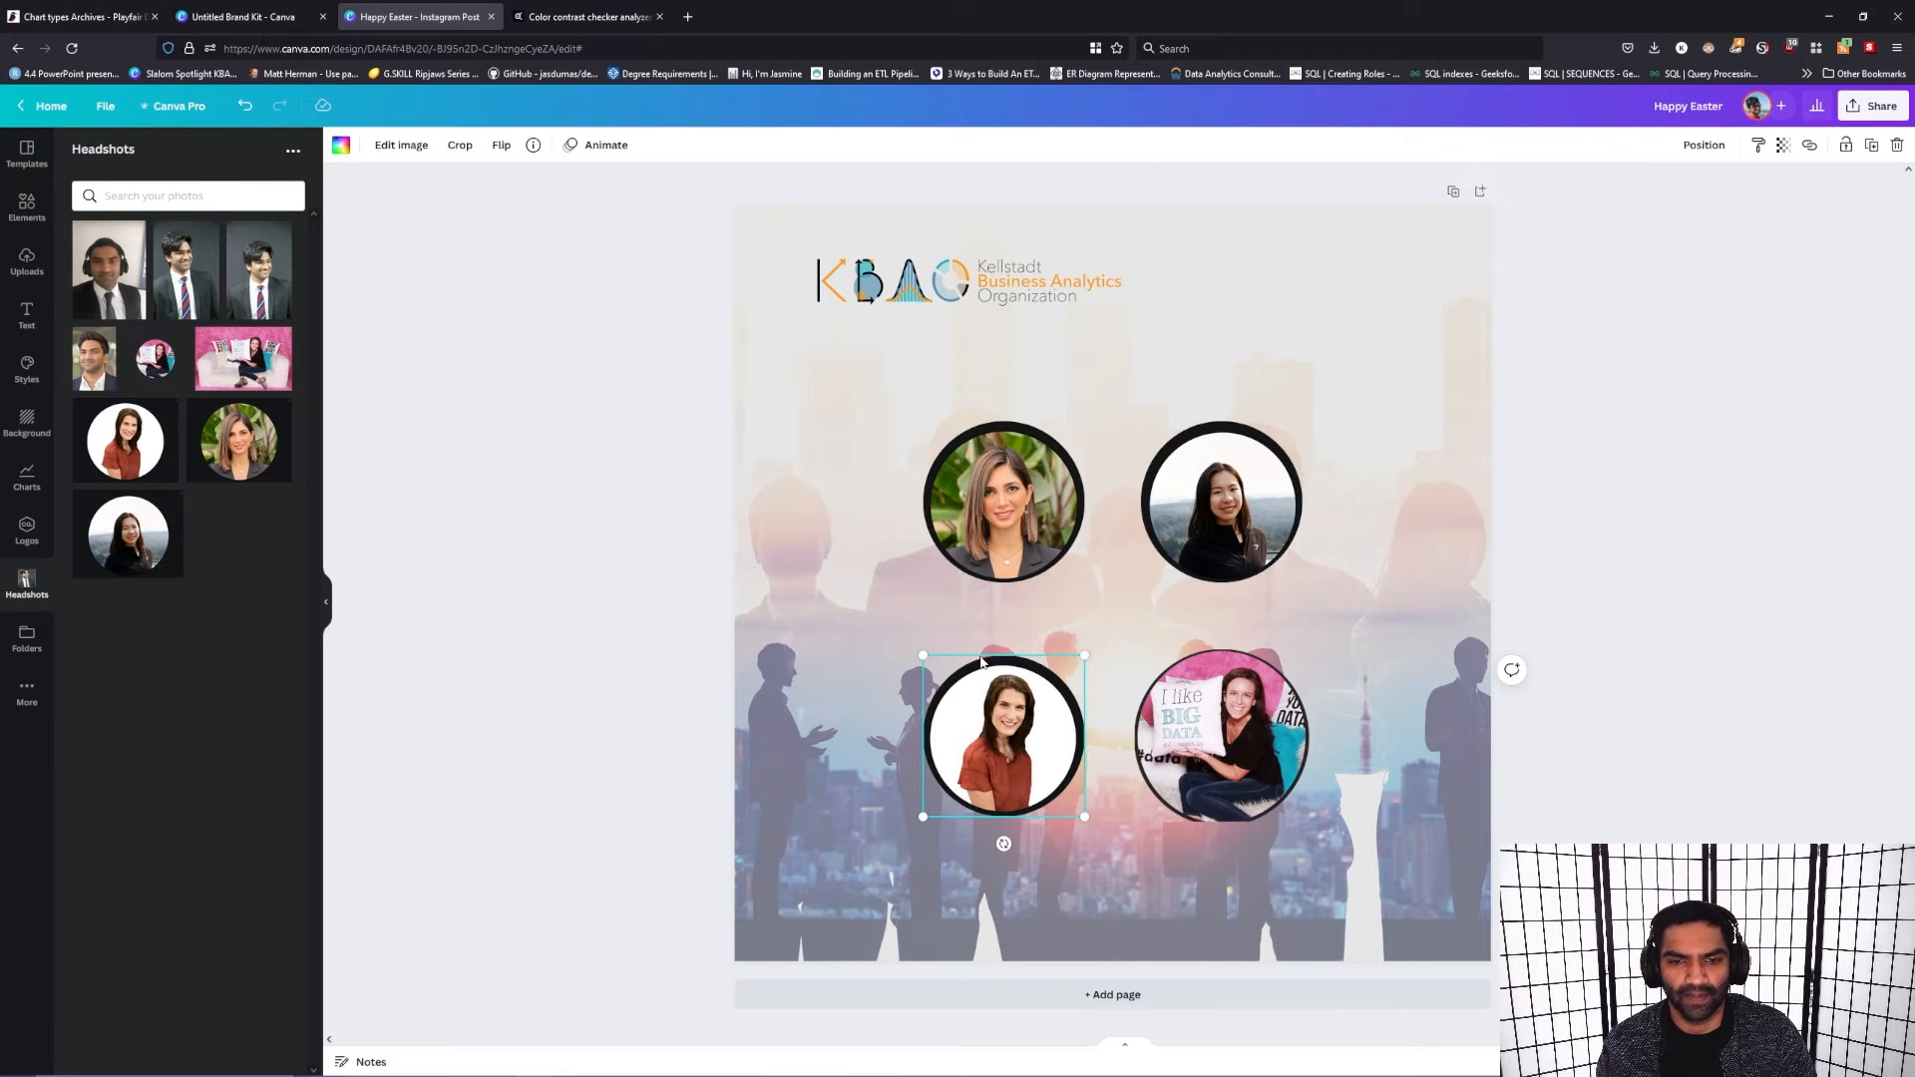
right_click(1018, 706)
click(969, 783)
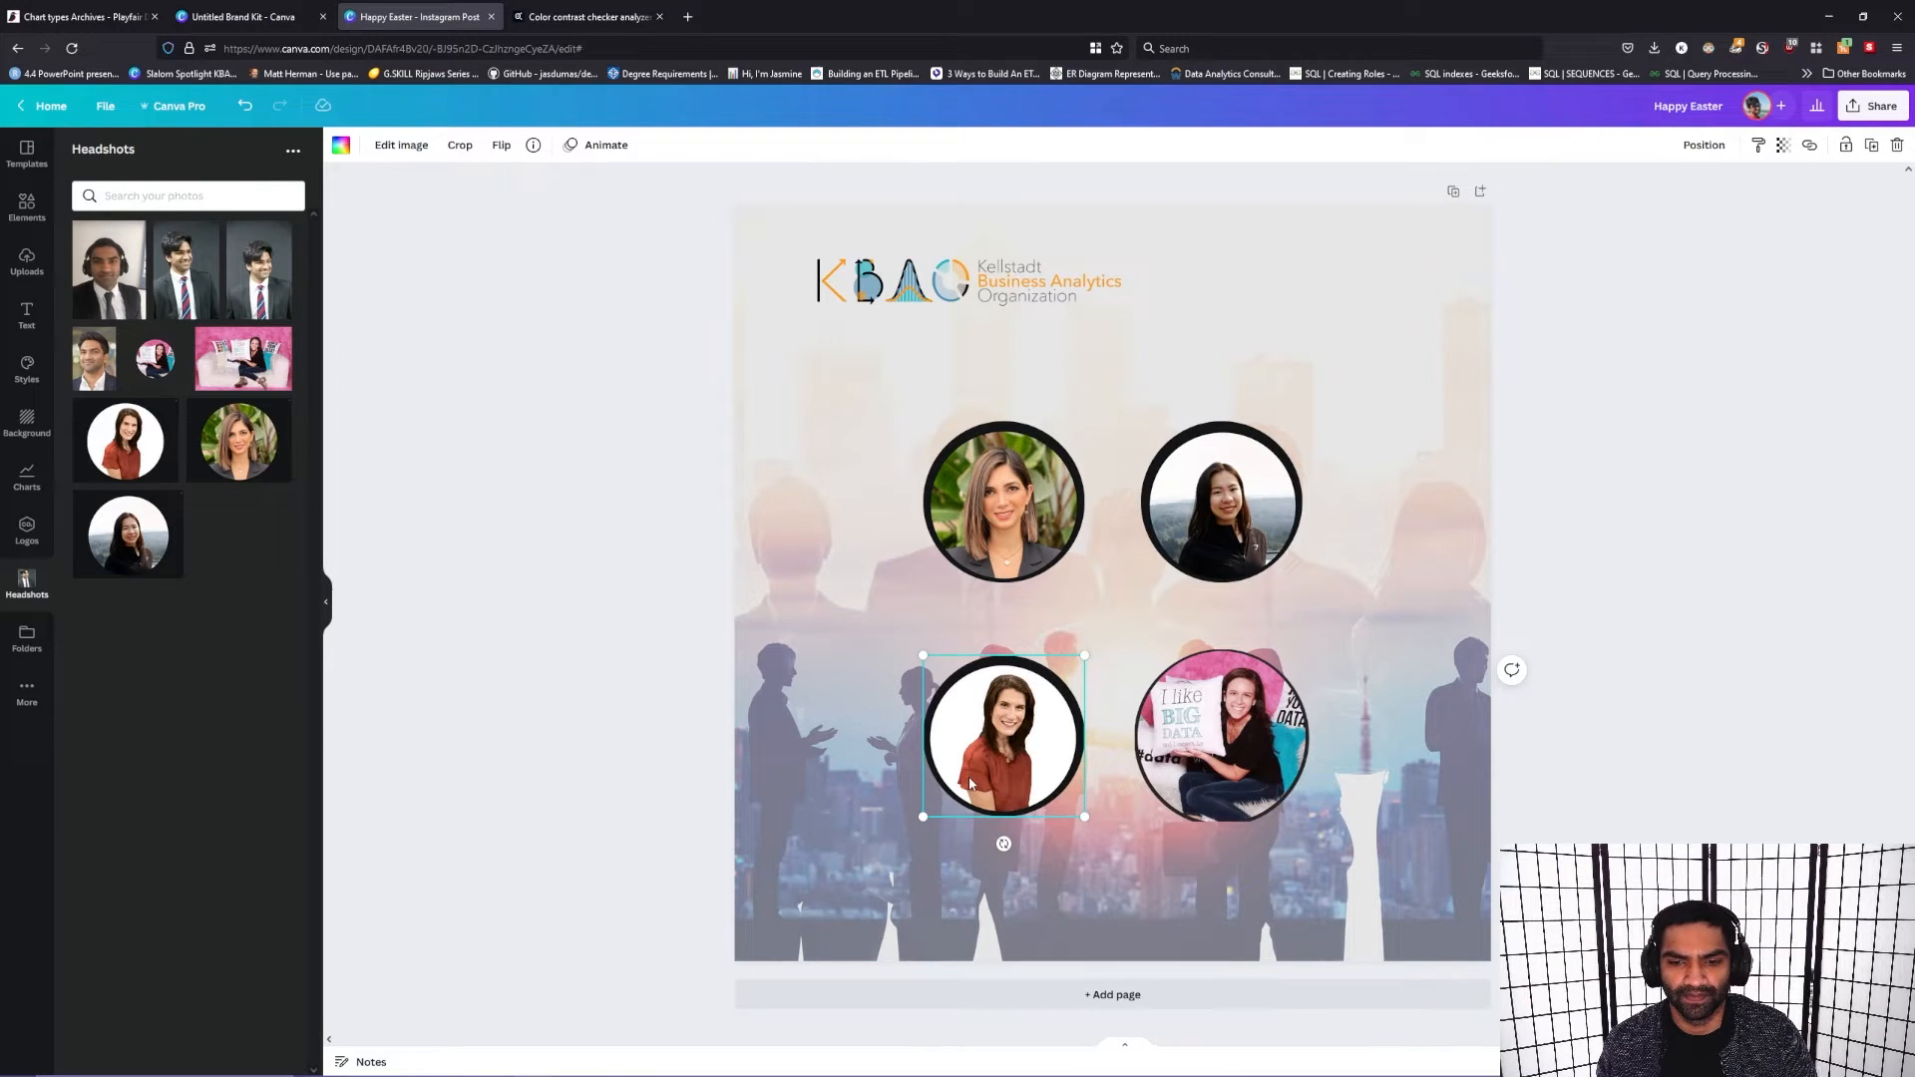
click(1676, 570)
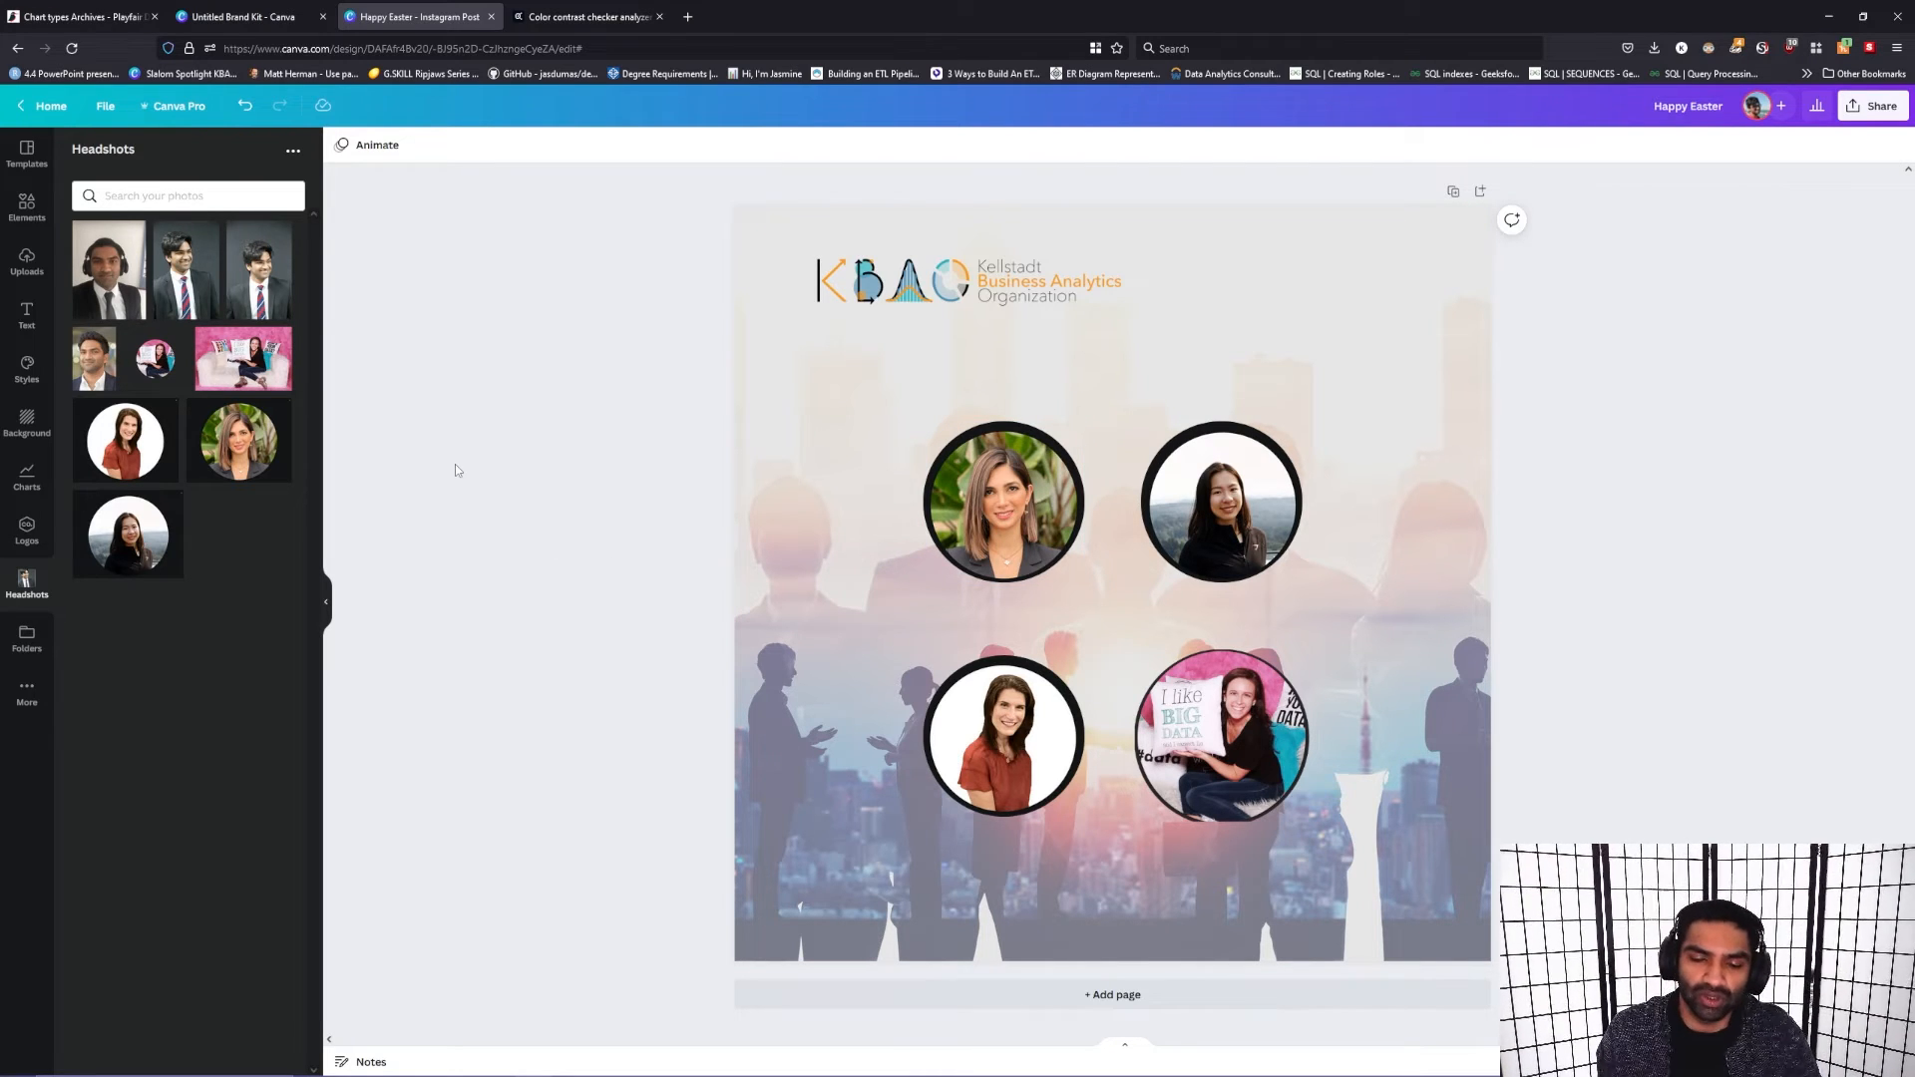
mouse_move(859, 1073)
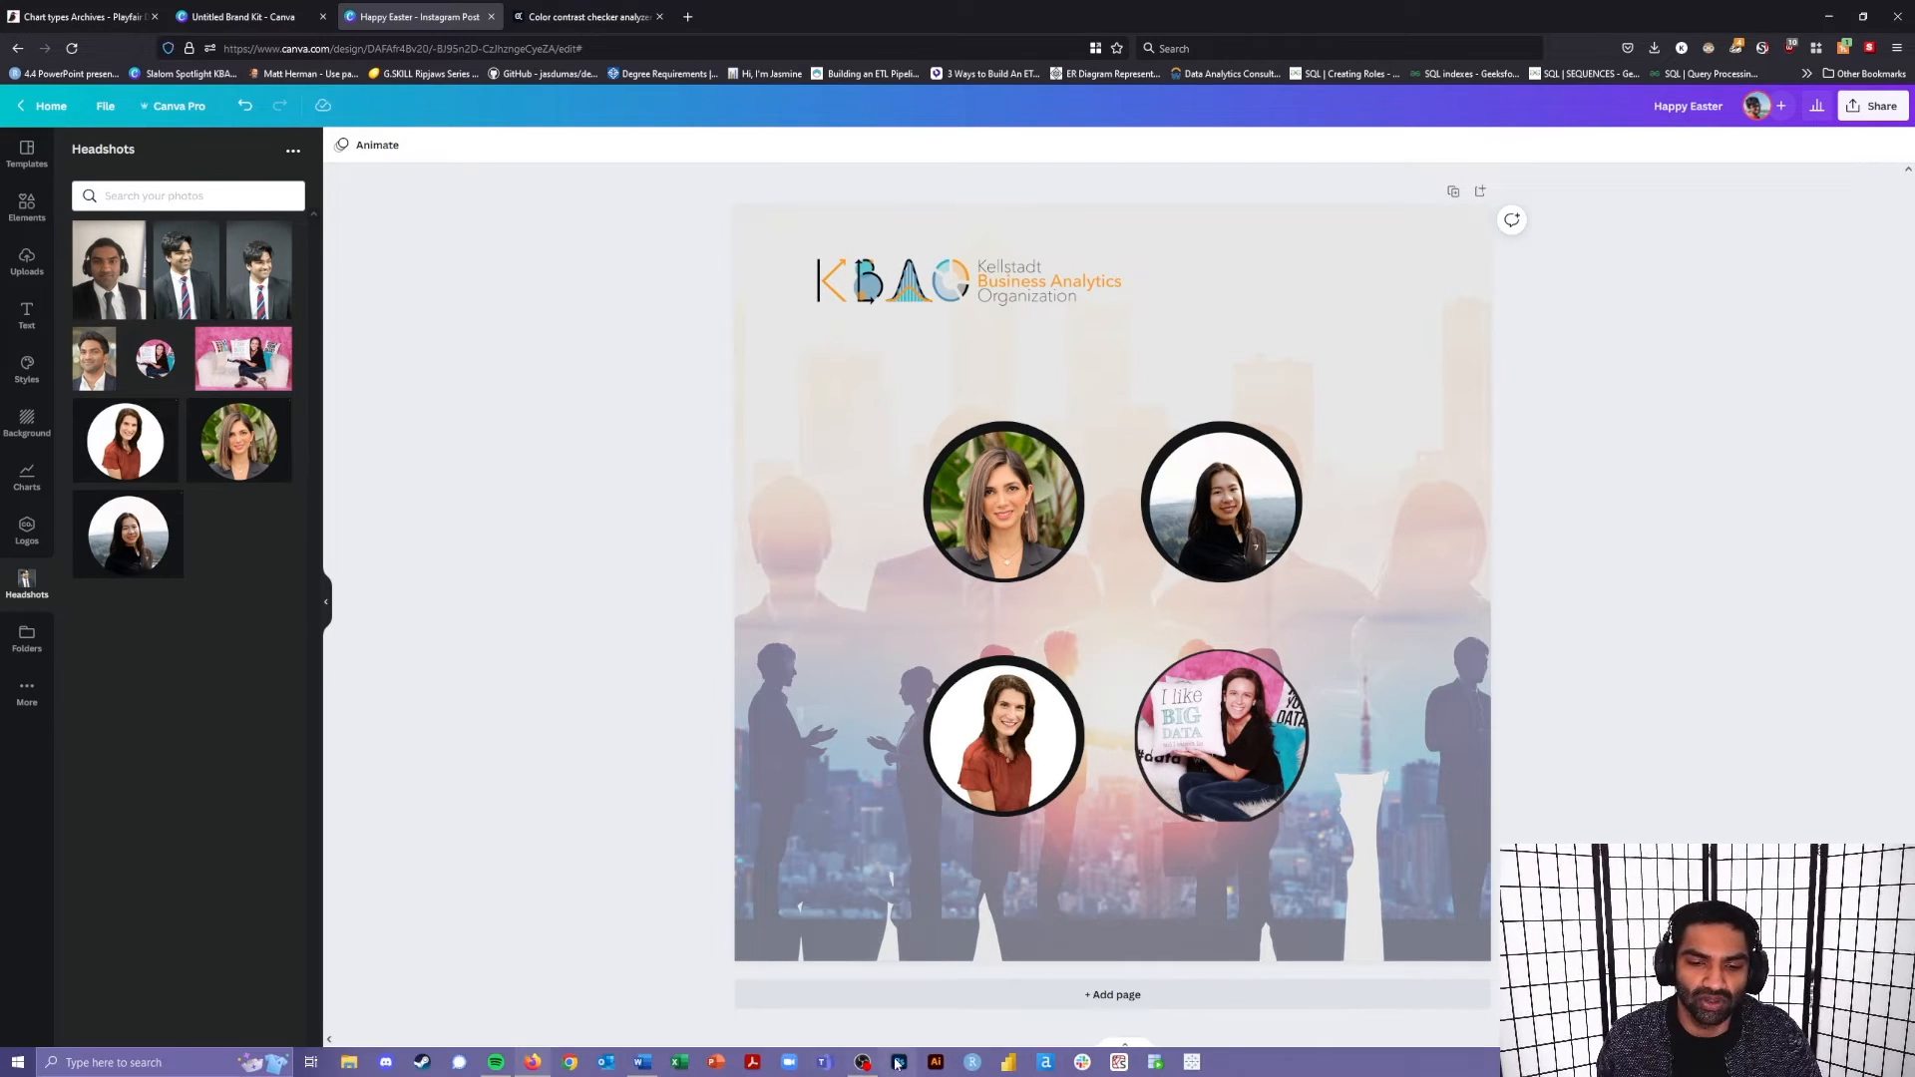
mouse_move(936, 1071)
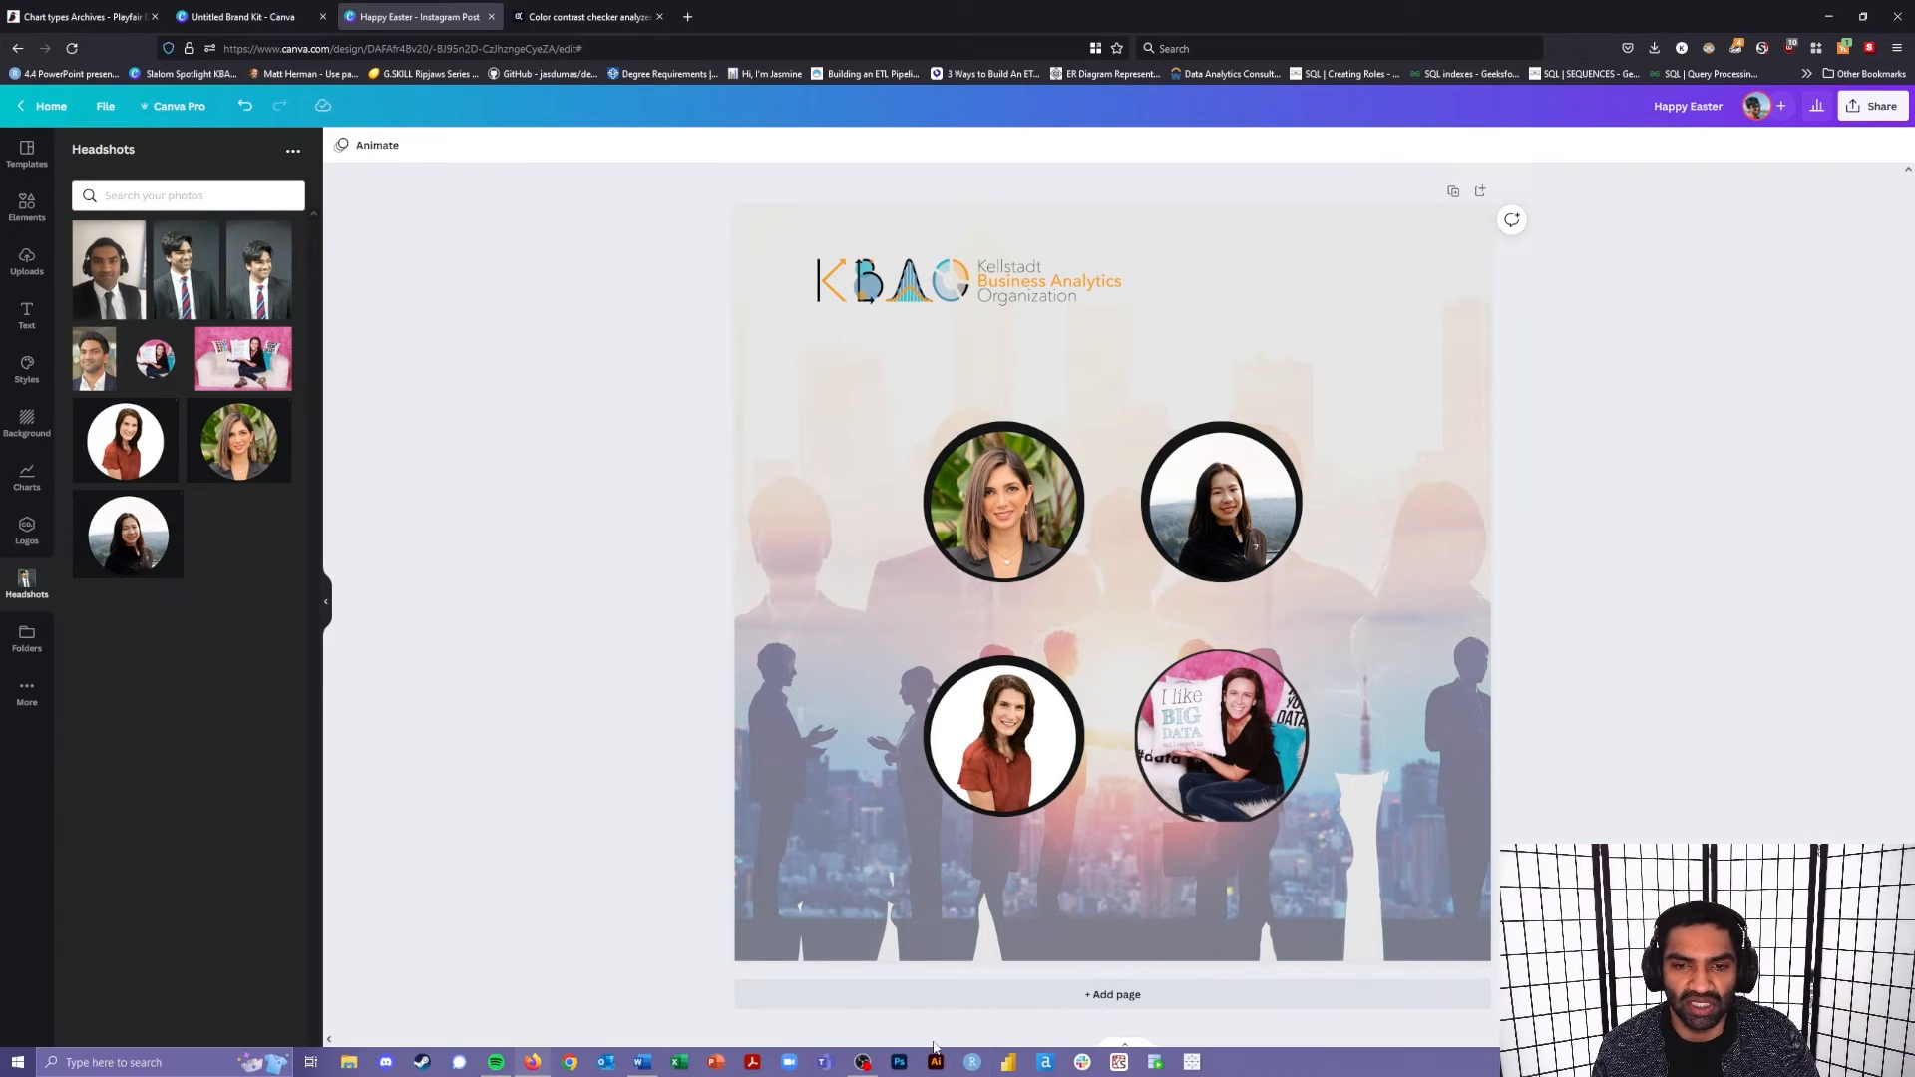
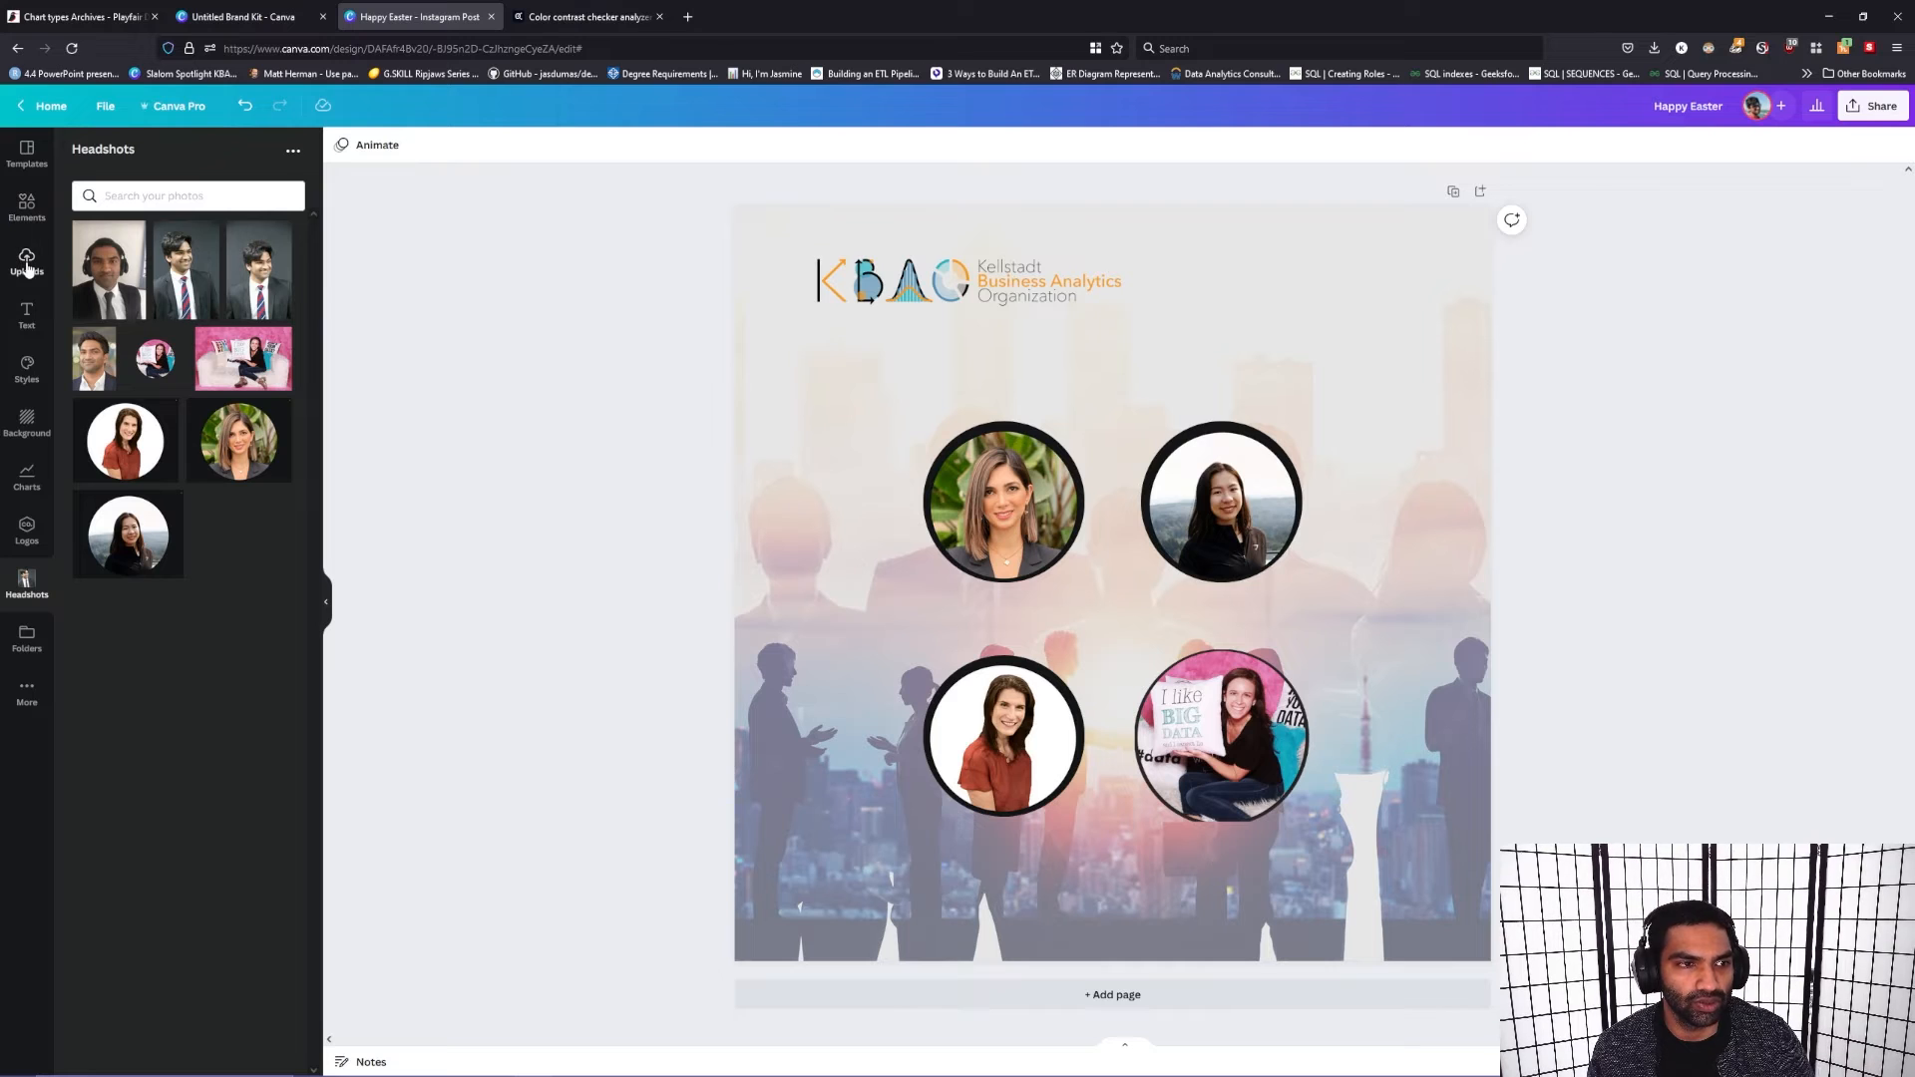
Step: Try out the desktop monitor frame and the smartphone frame on the post, removing each one again
click(27, 206)
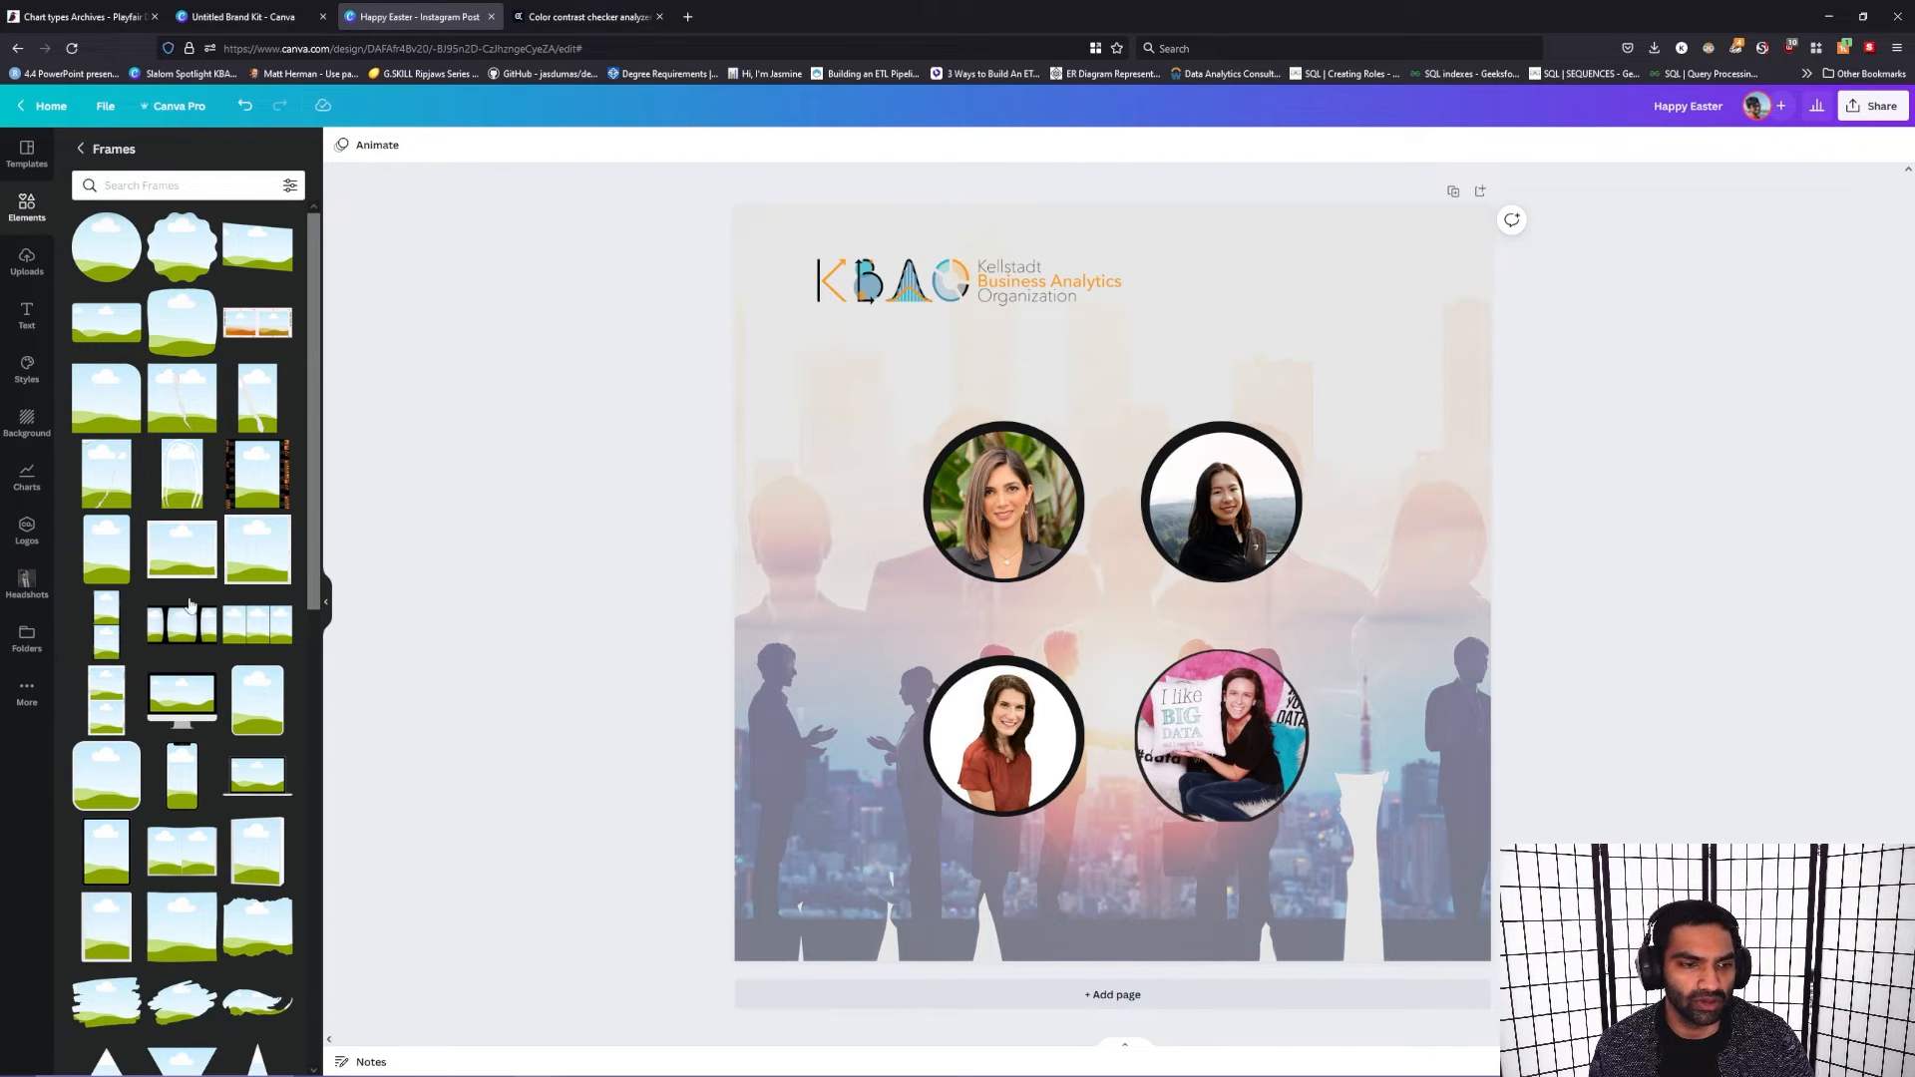
drag(182, 698, 1100, 325)
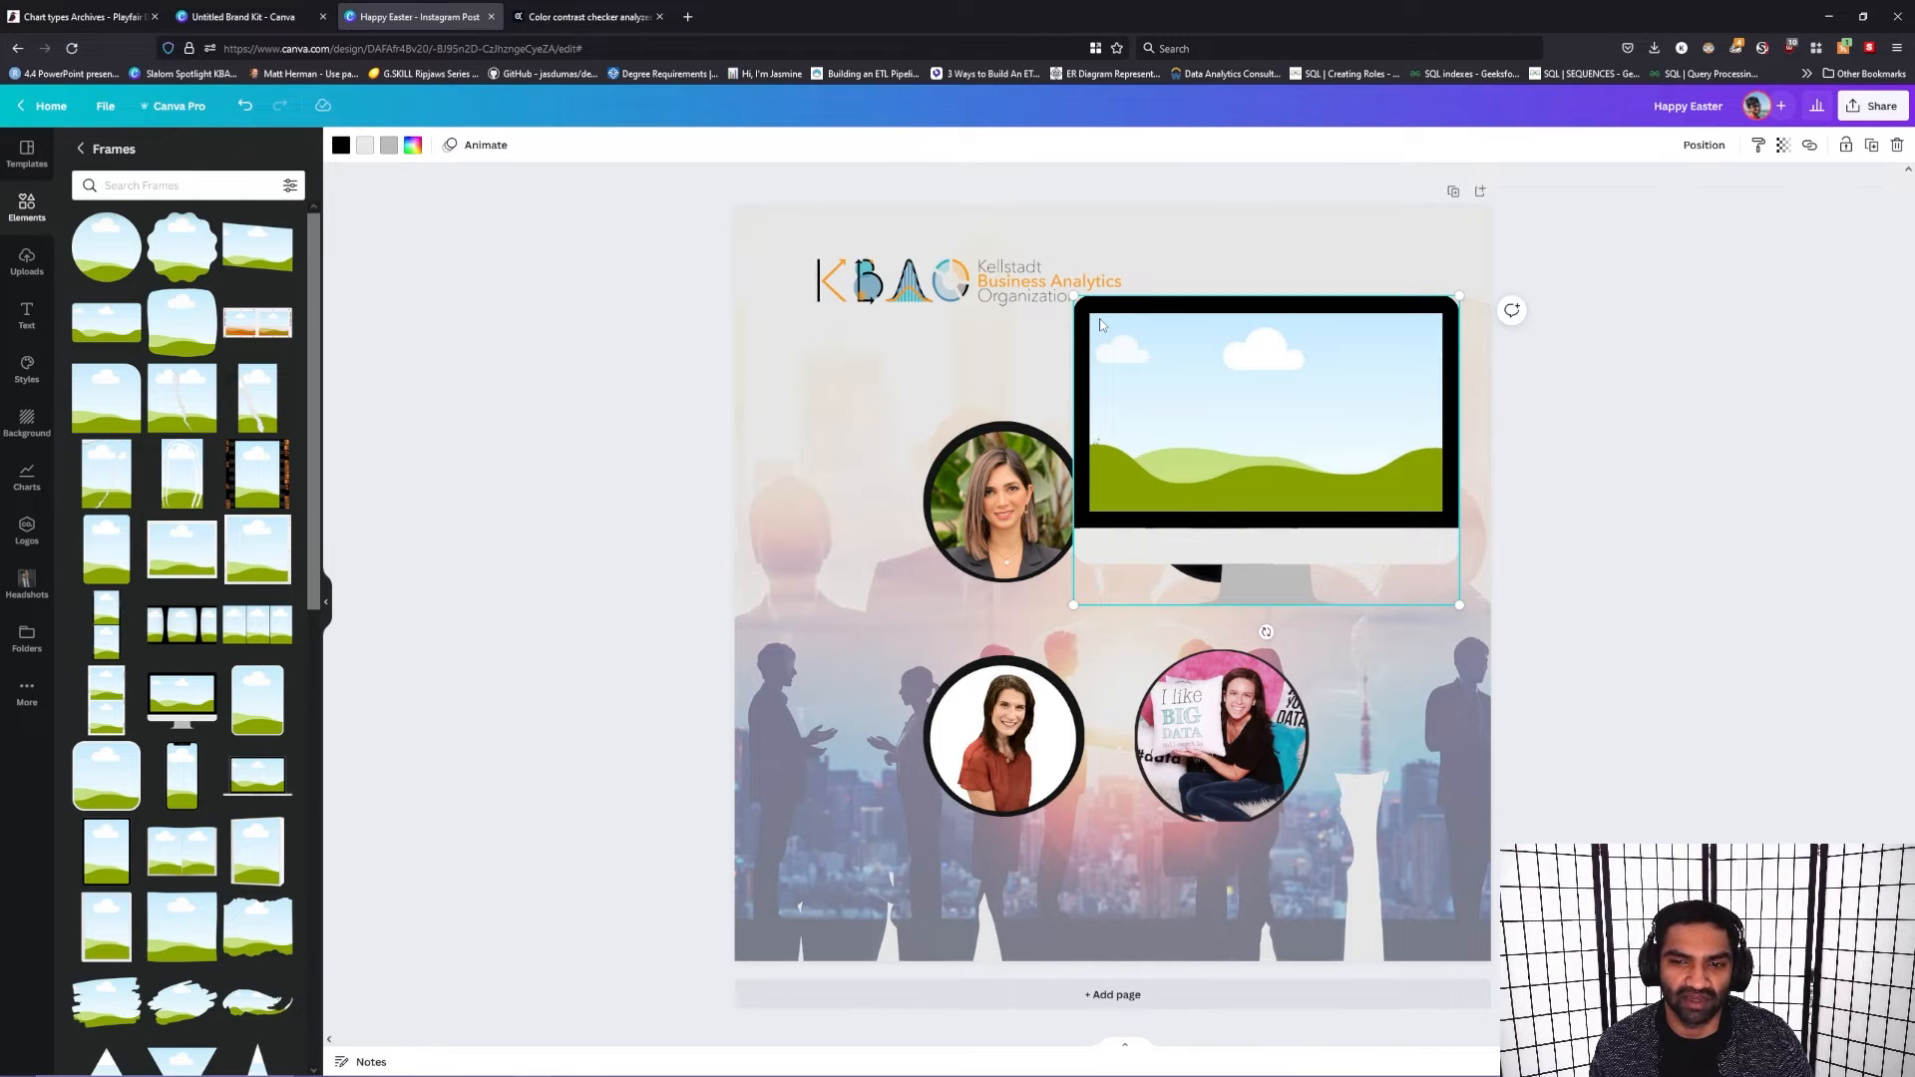
drag(1287, 441, 1242, 468)
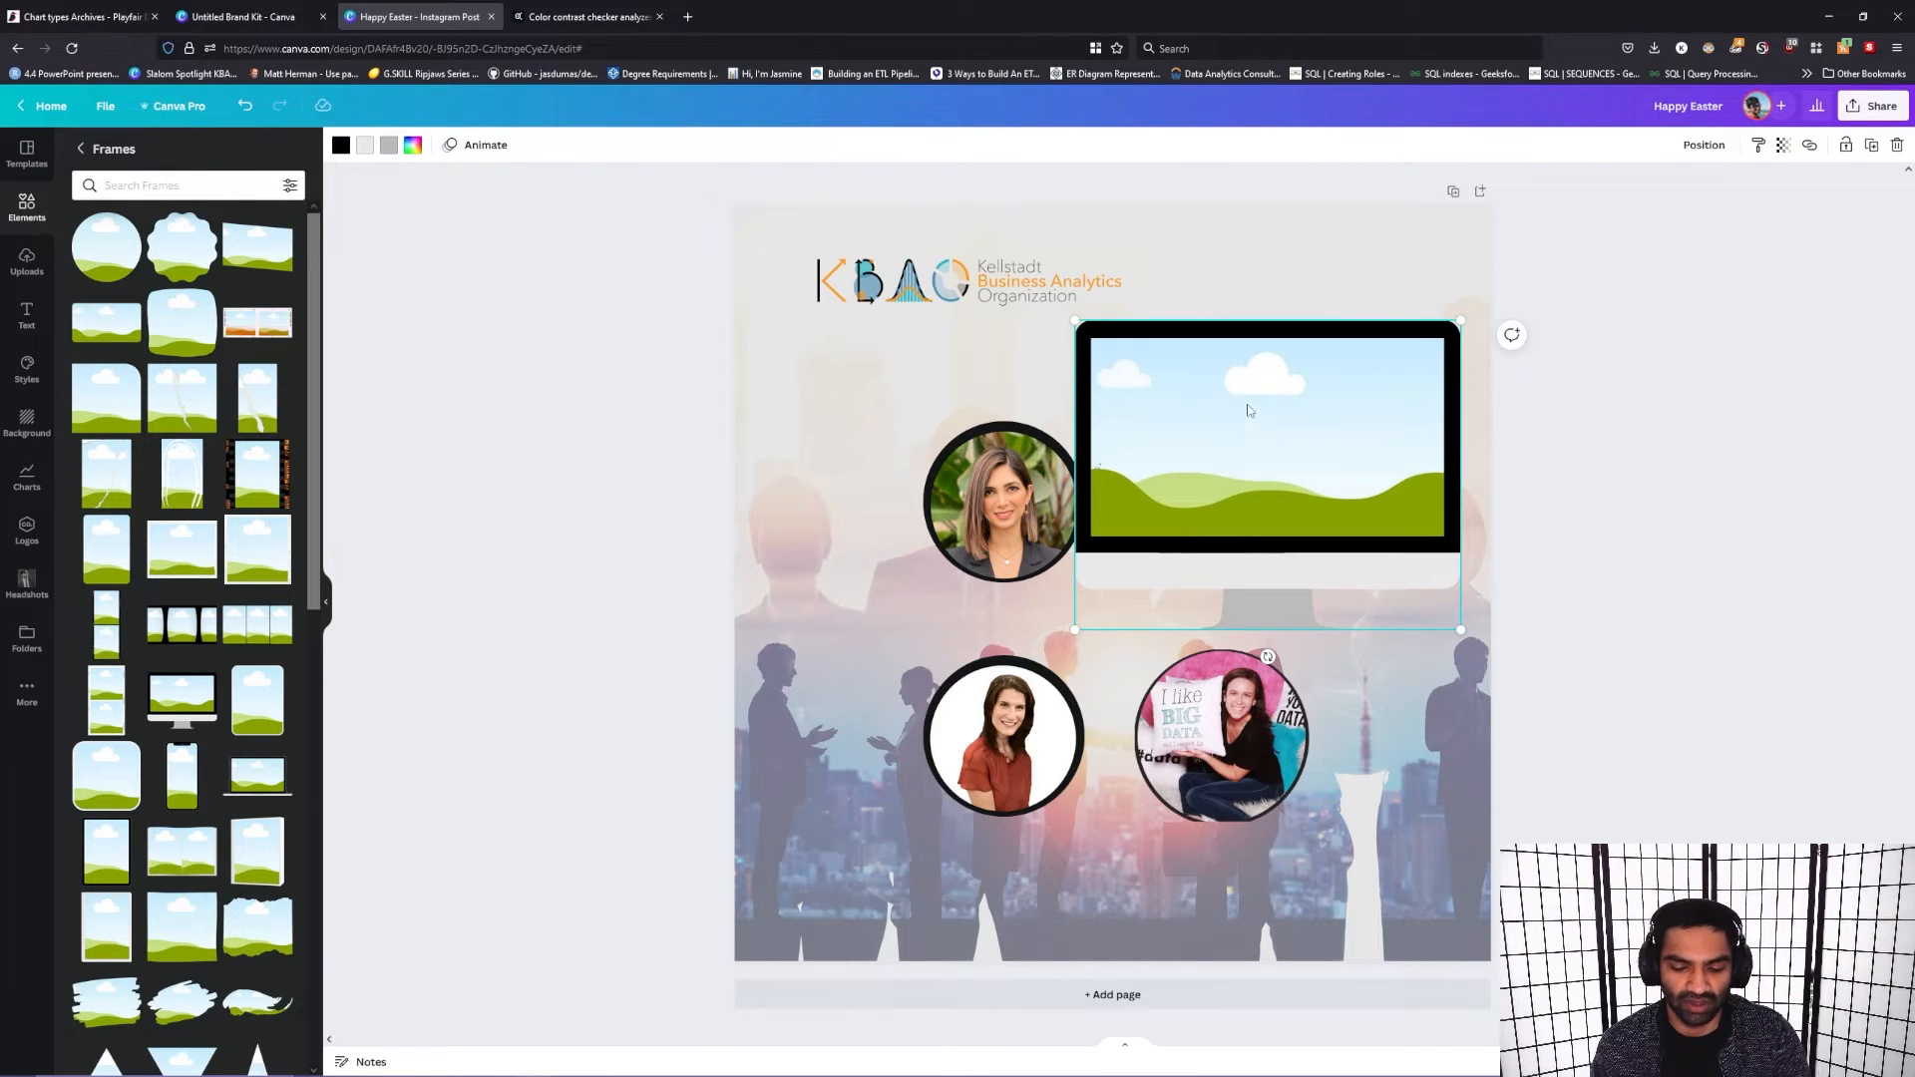
key(Delete)
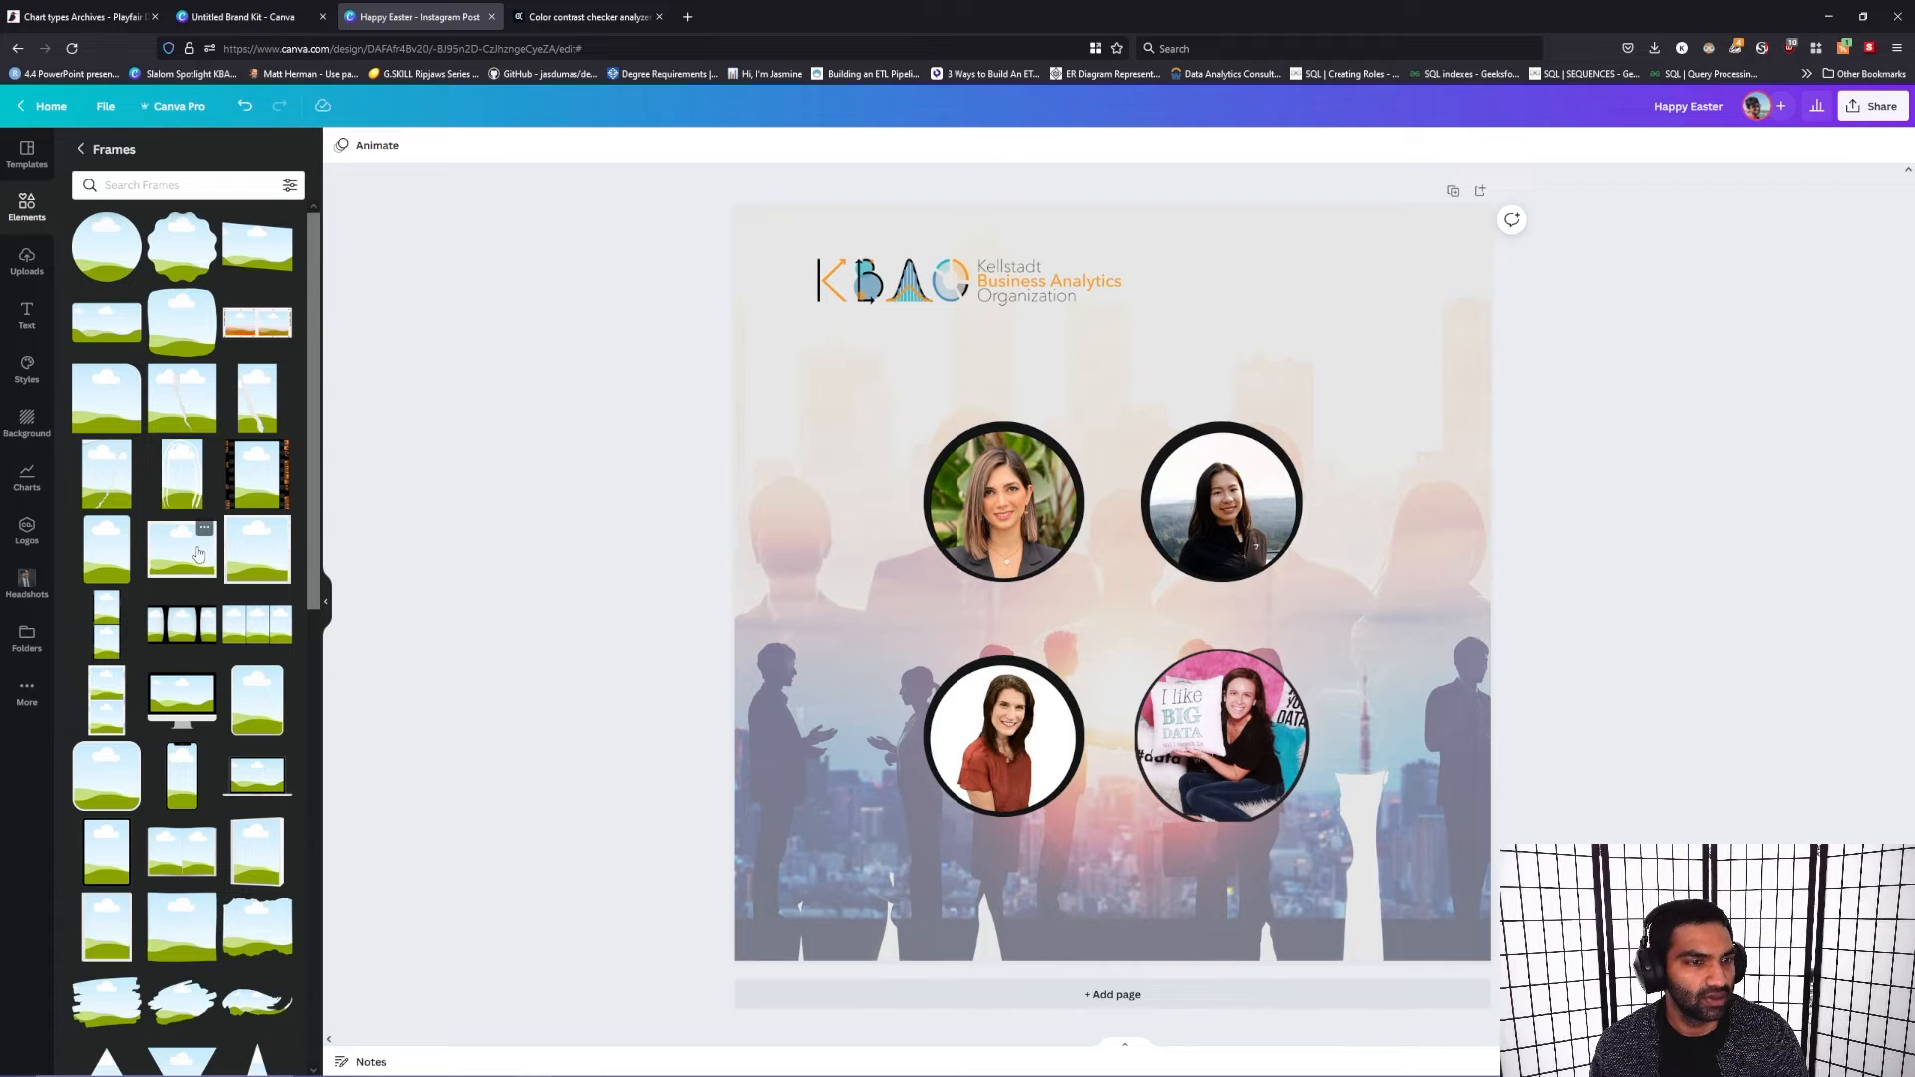
drag(170, 789, 1249, 577)
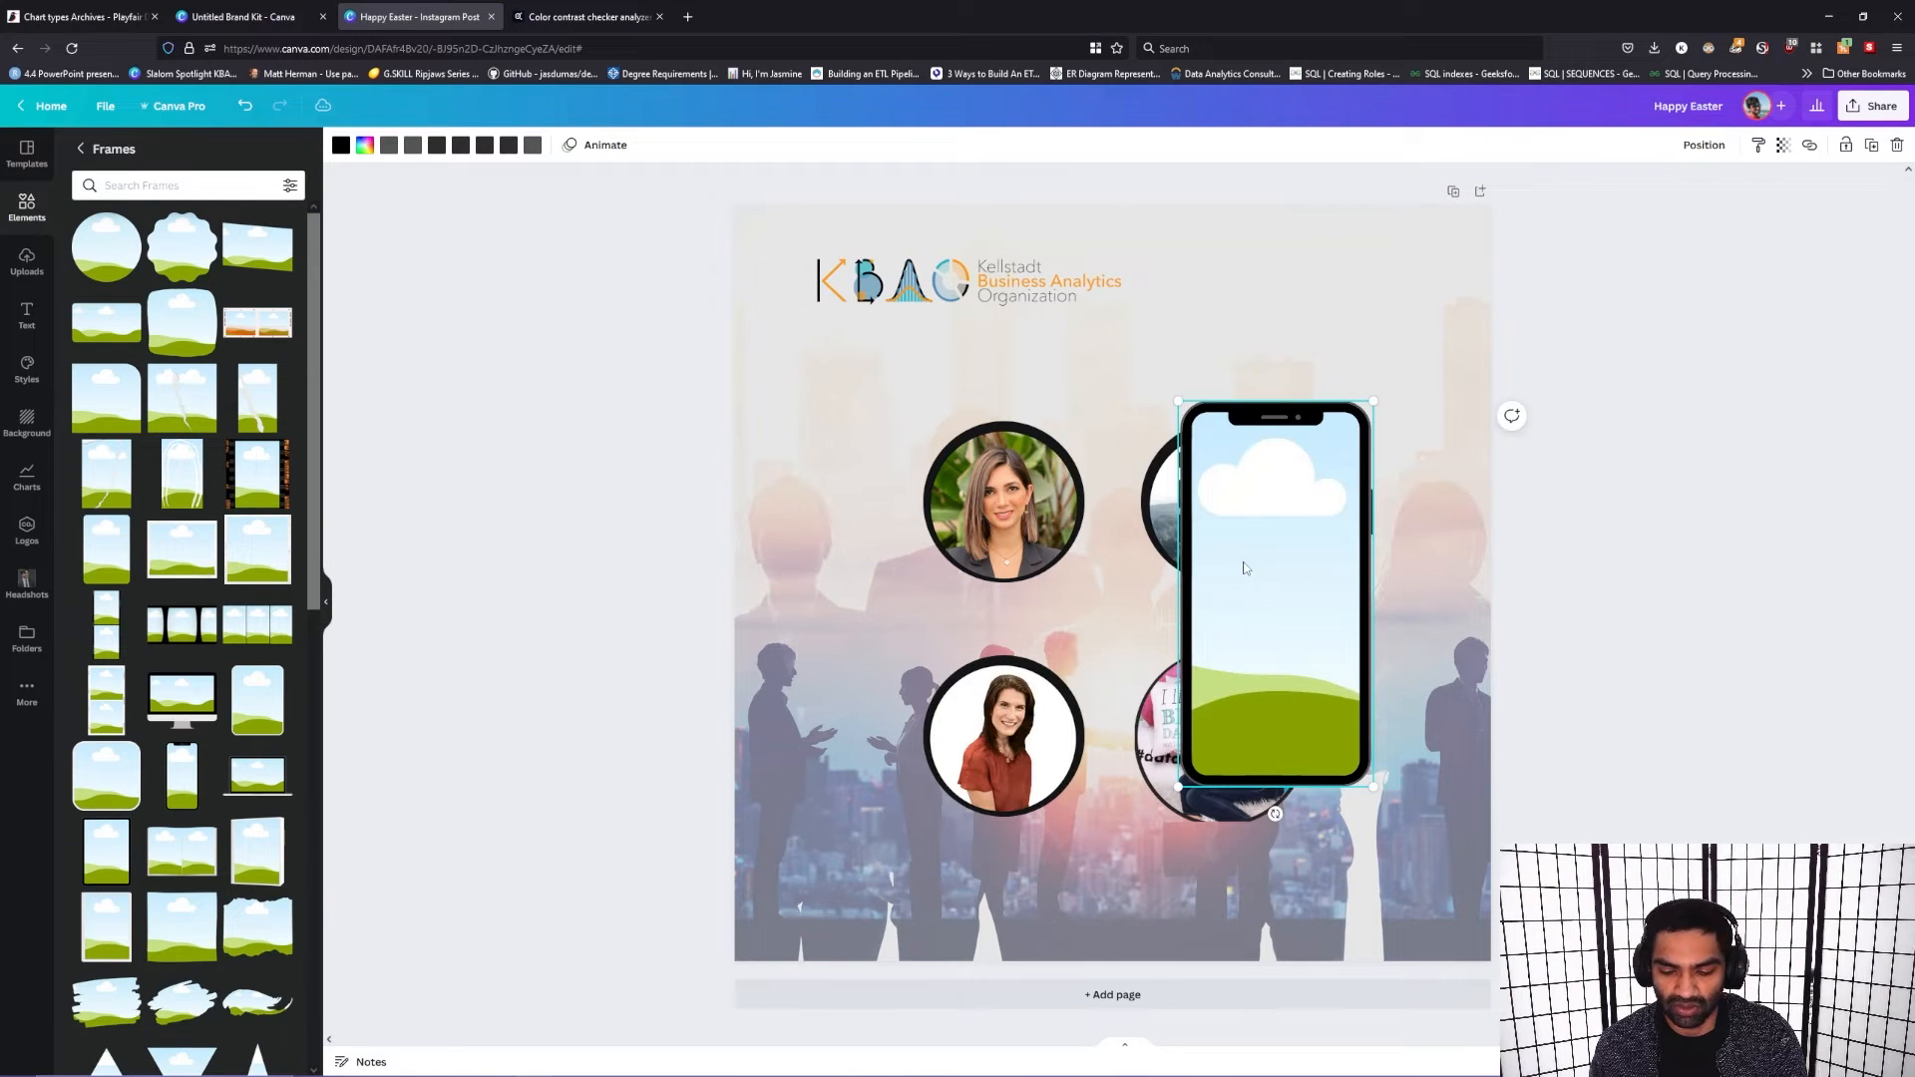
key(Delete)
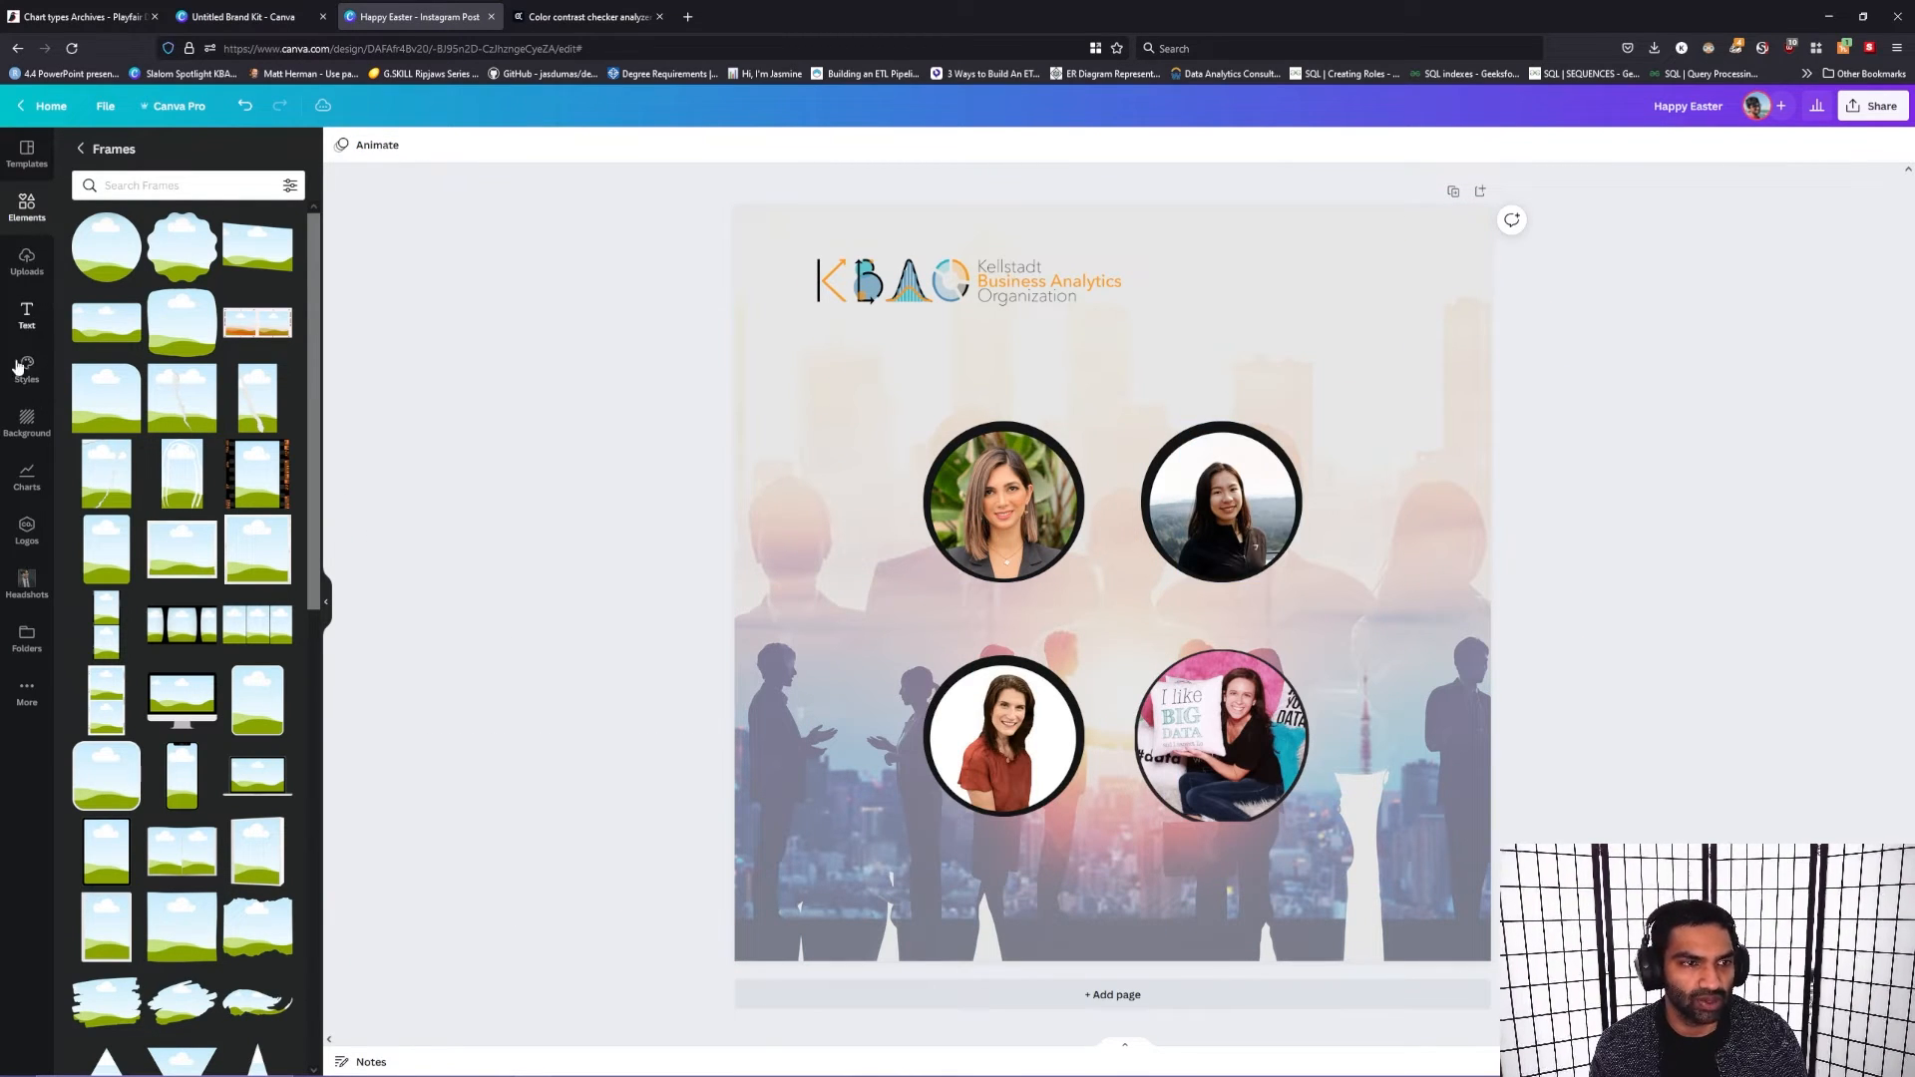
Step: Add the recently used "Graphic Design for Beginners" font combination to the post over the portraits
click(26, 315)
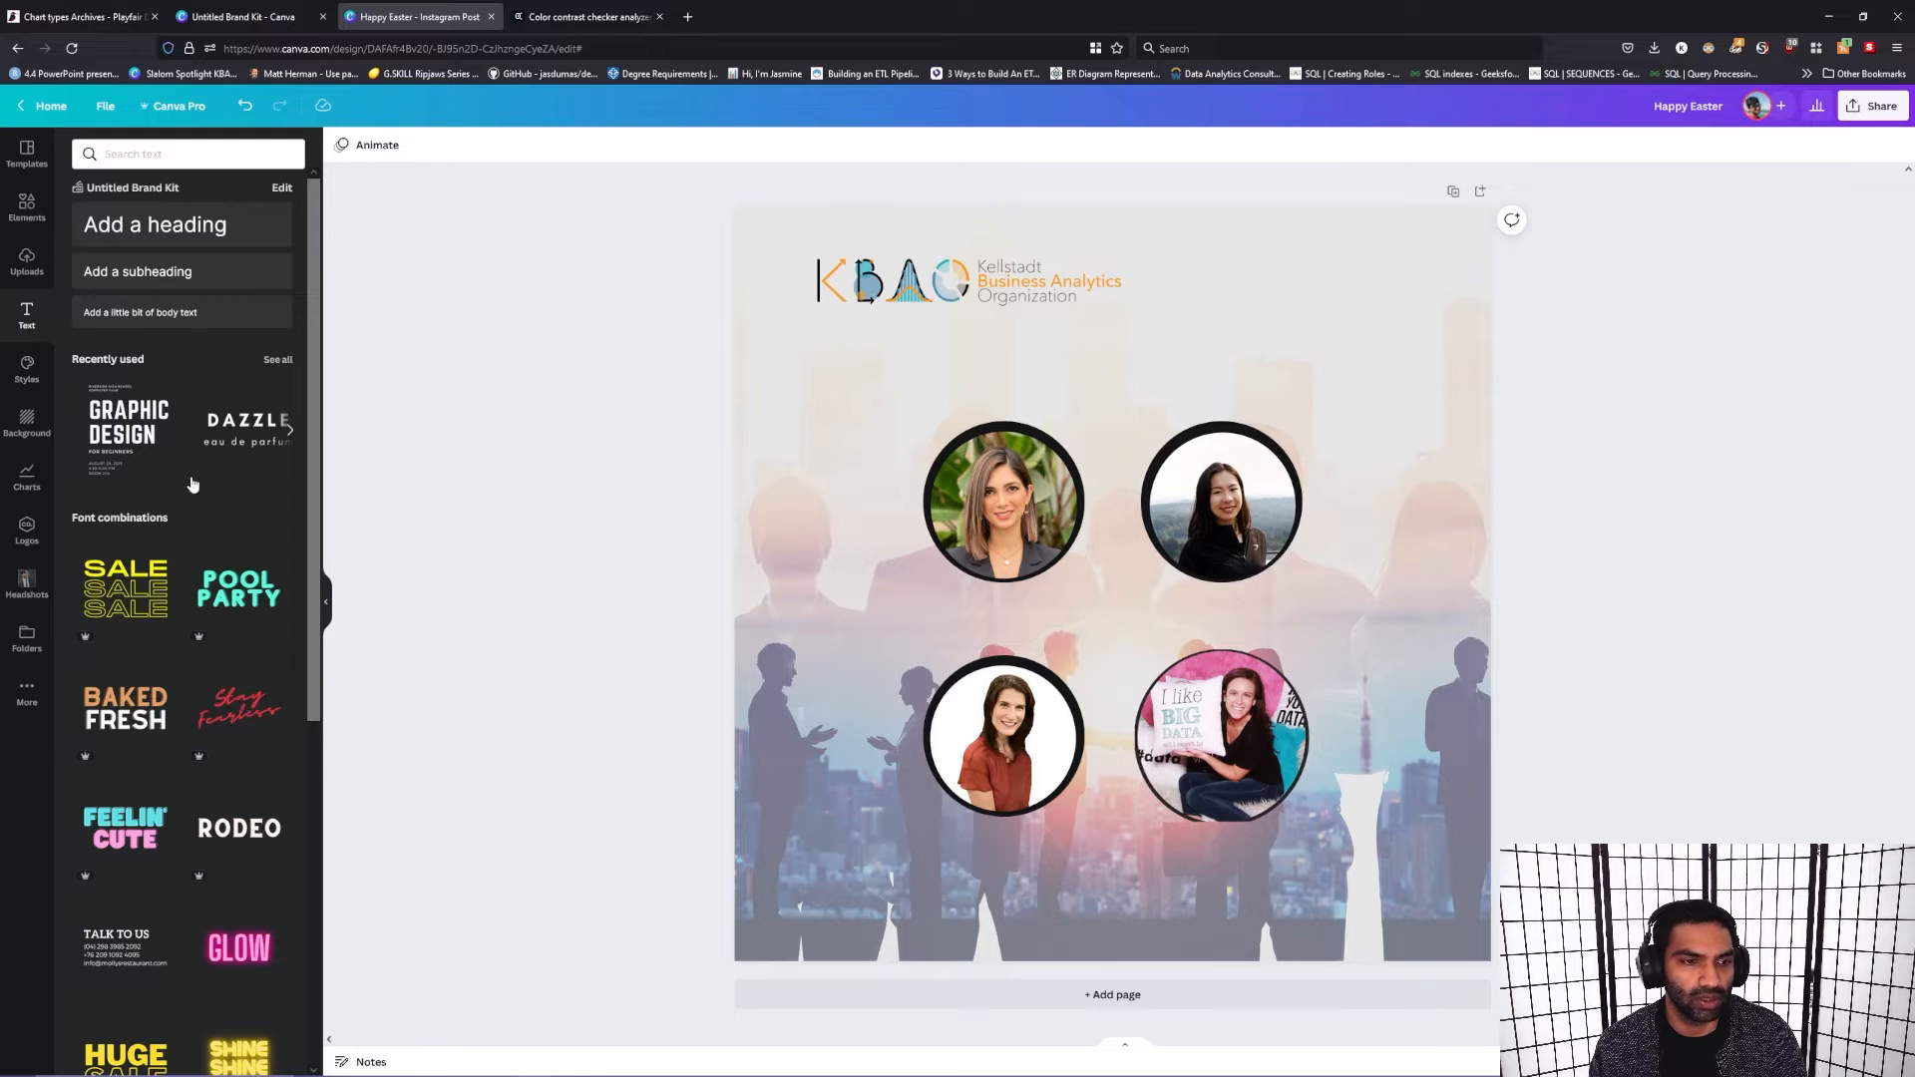
scroll(269, 564, down, 1)
scroll(270, 564, down, 5)
scroll(121, 578, up, 6)
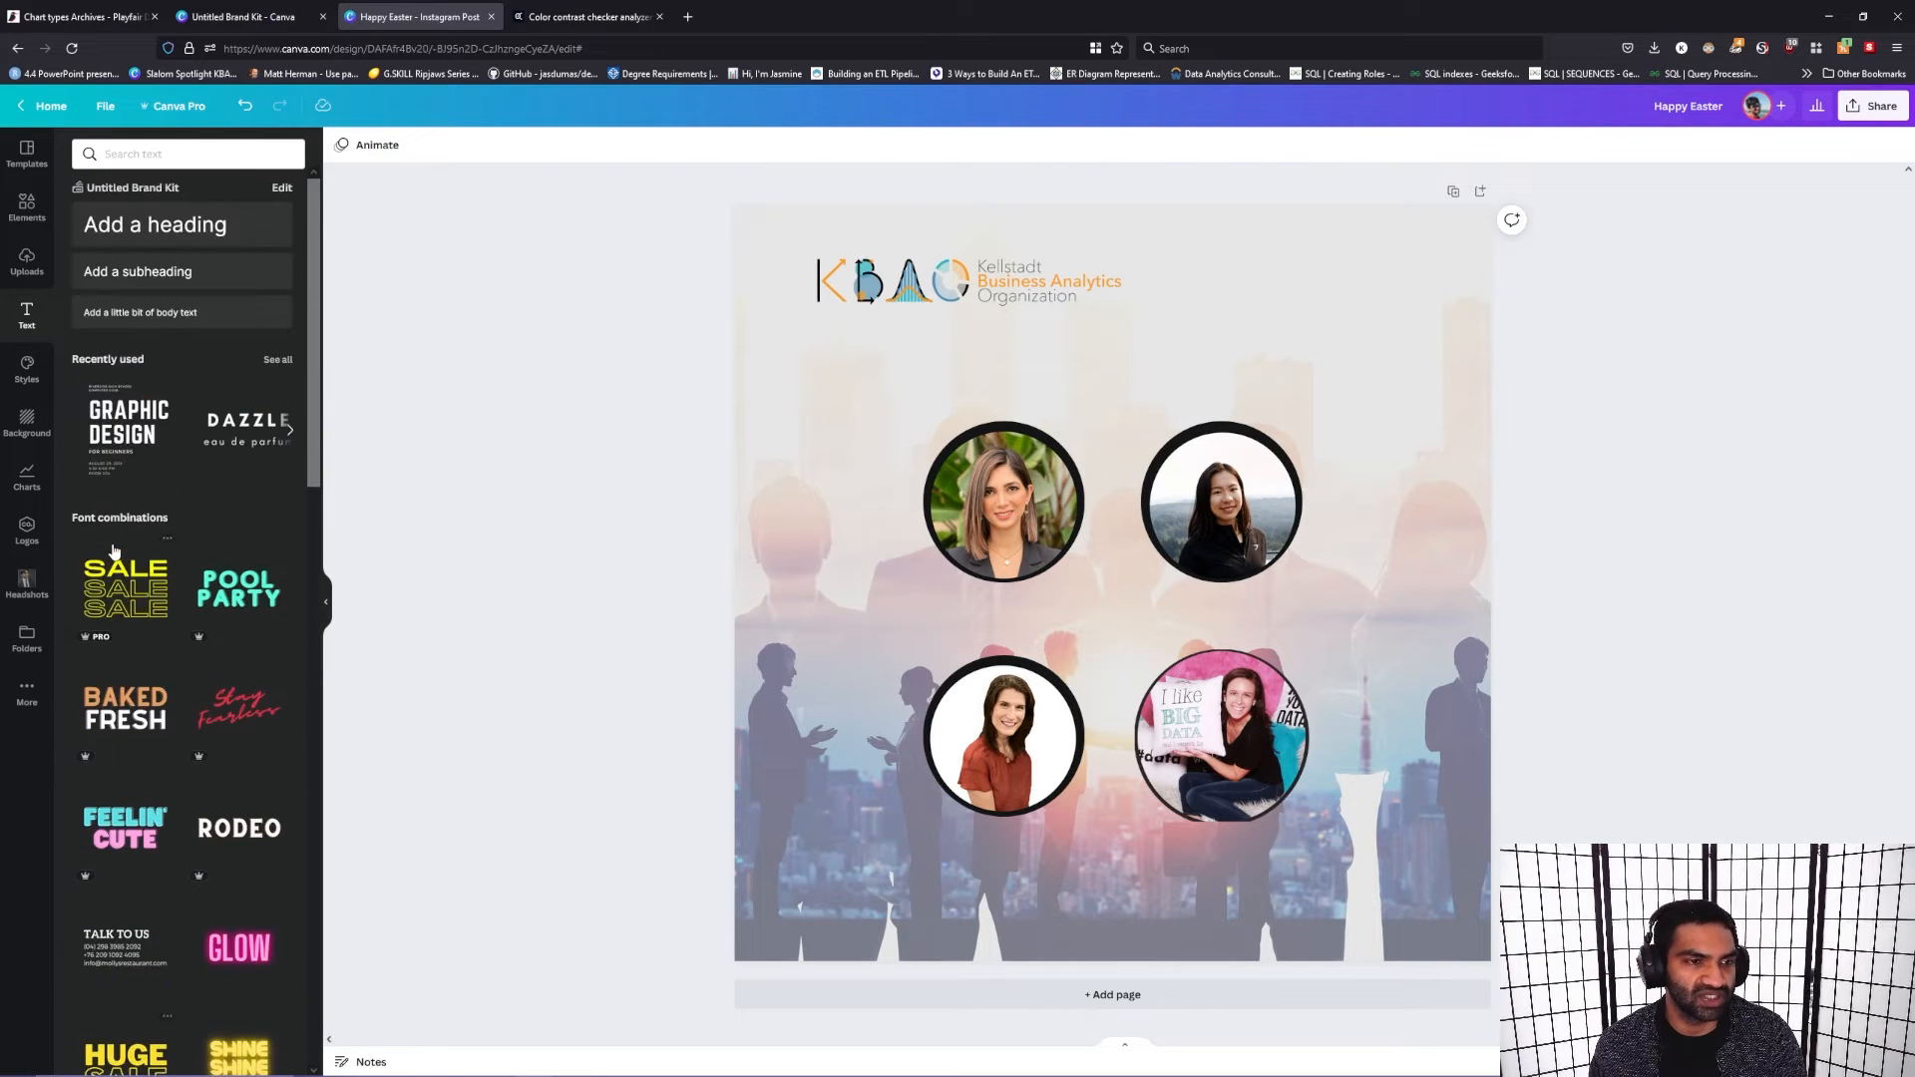
drag(124, 434, 904, 415)
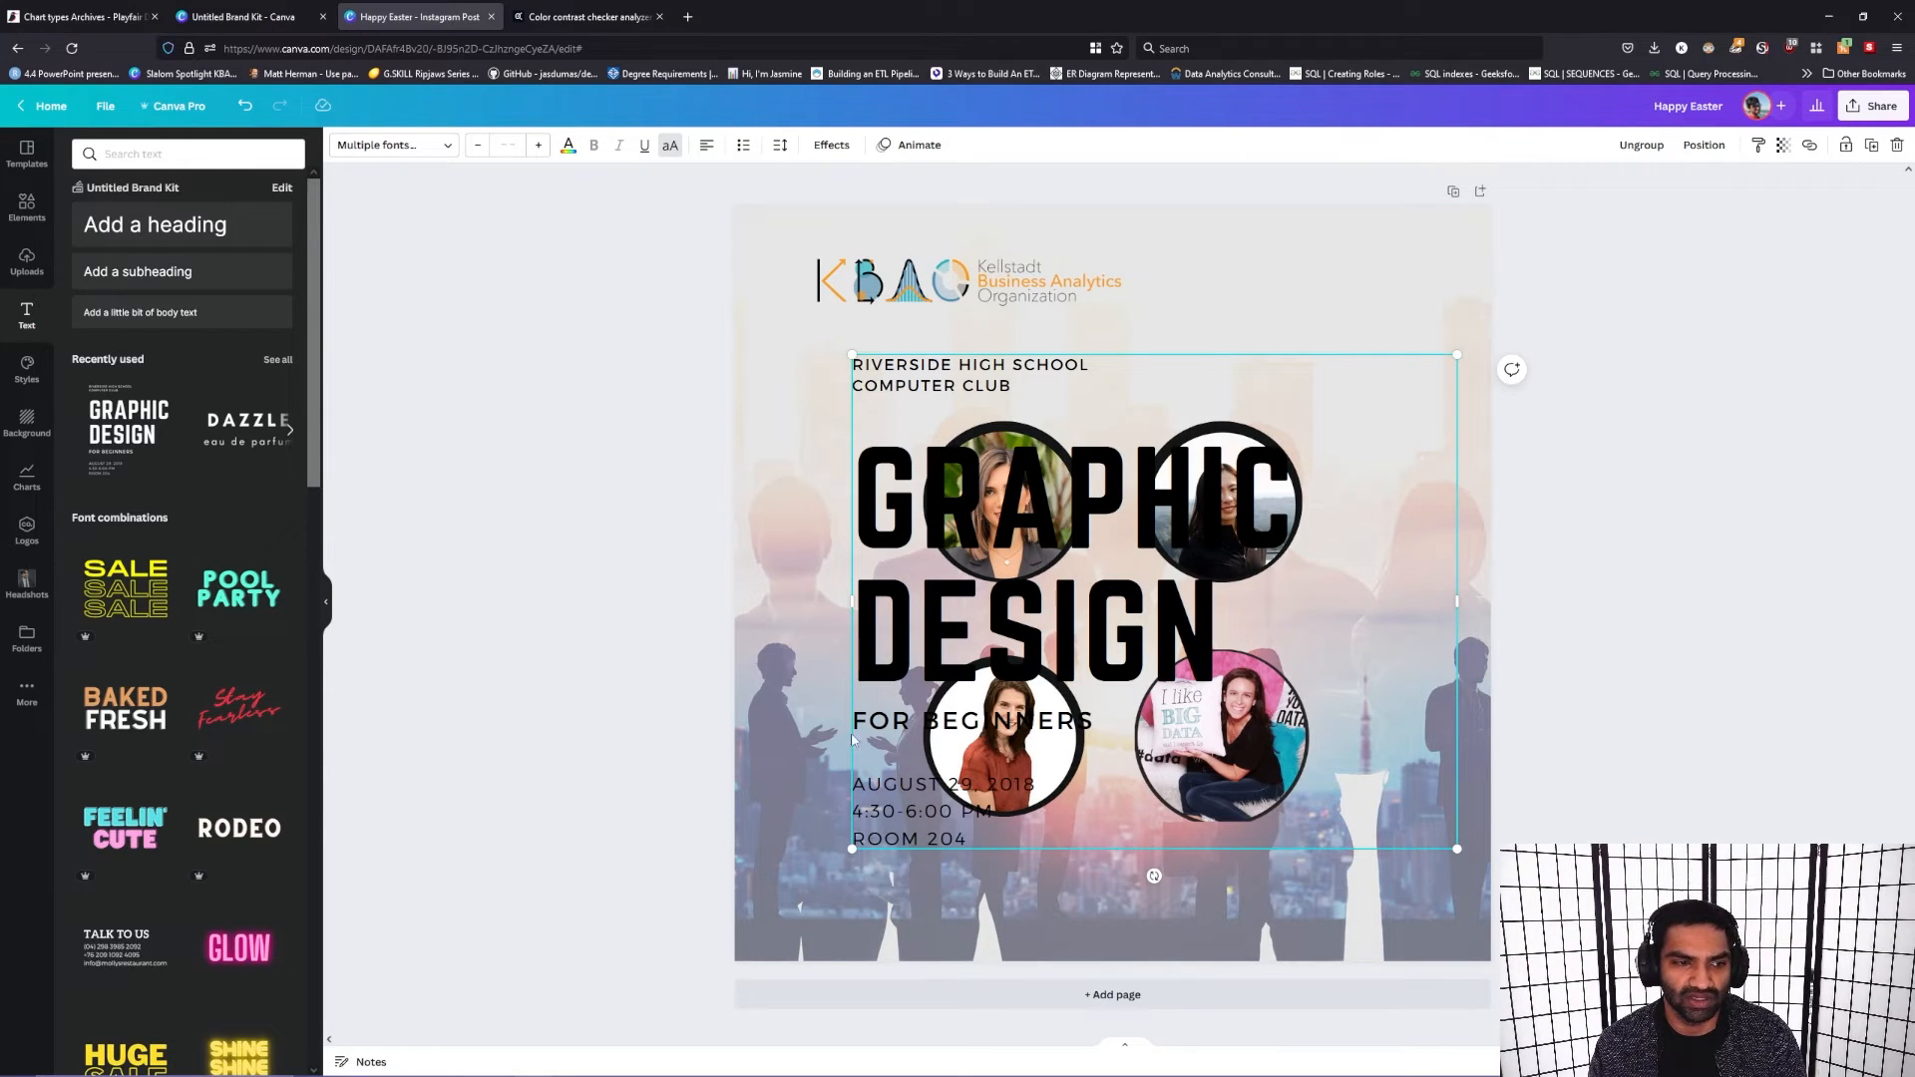
Step: Add the "Online Sale" font combination with radiating lines to the post and delete its word "Sale"
scroll(176, 706, down, 15)
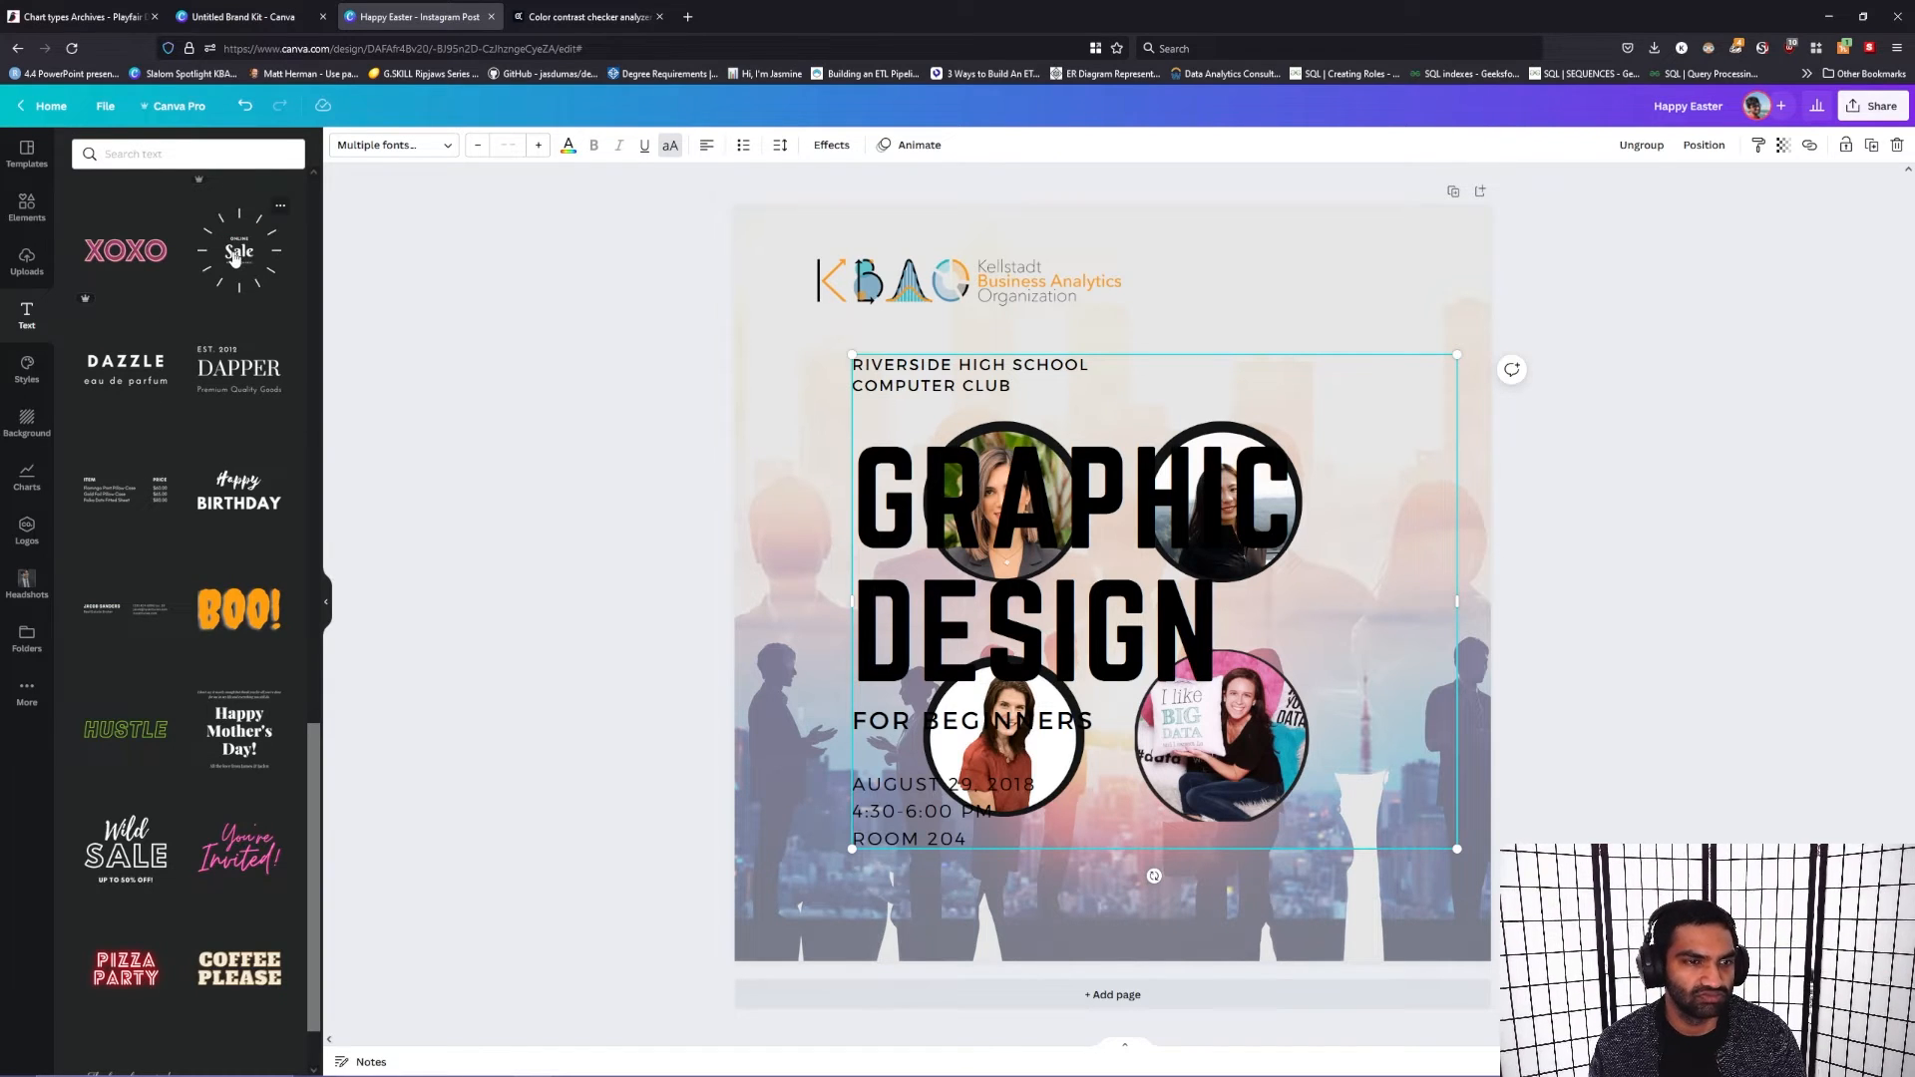
drag(230, 254, 1012, 386)
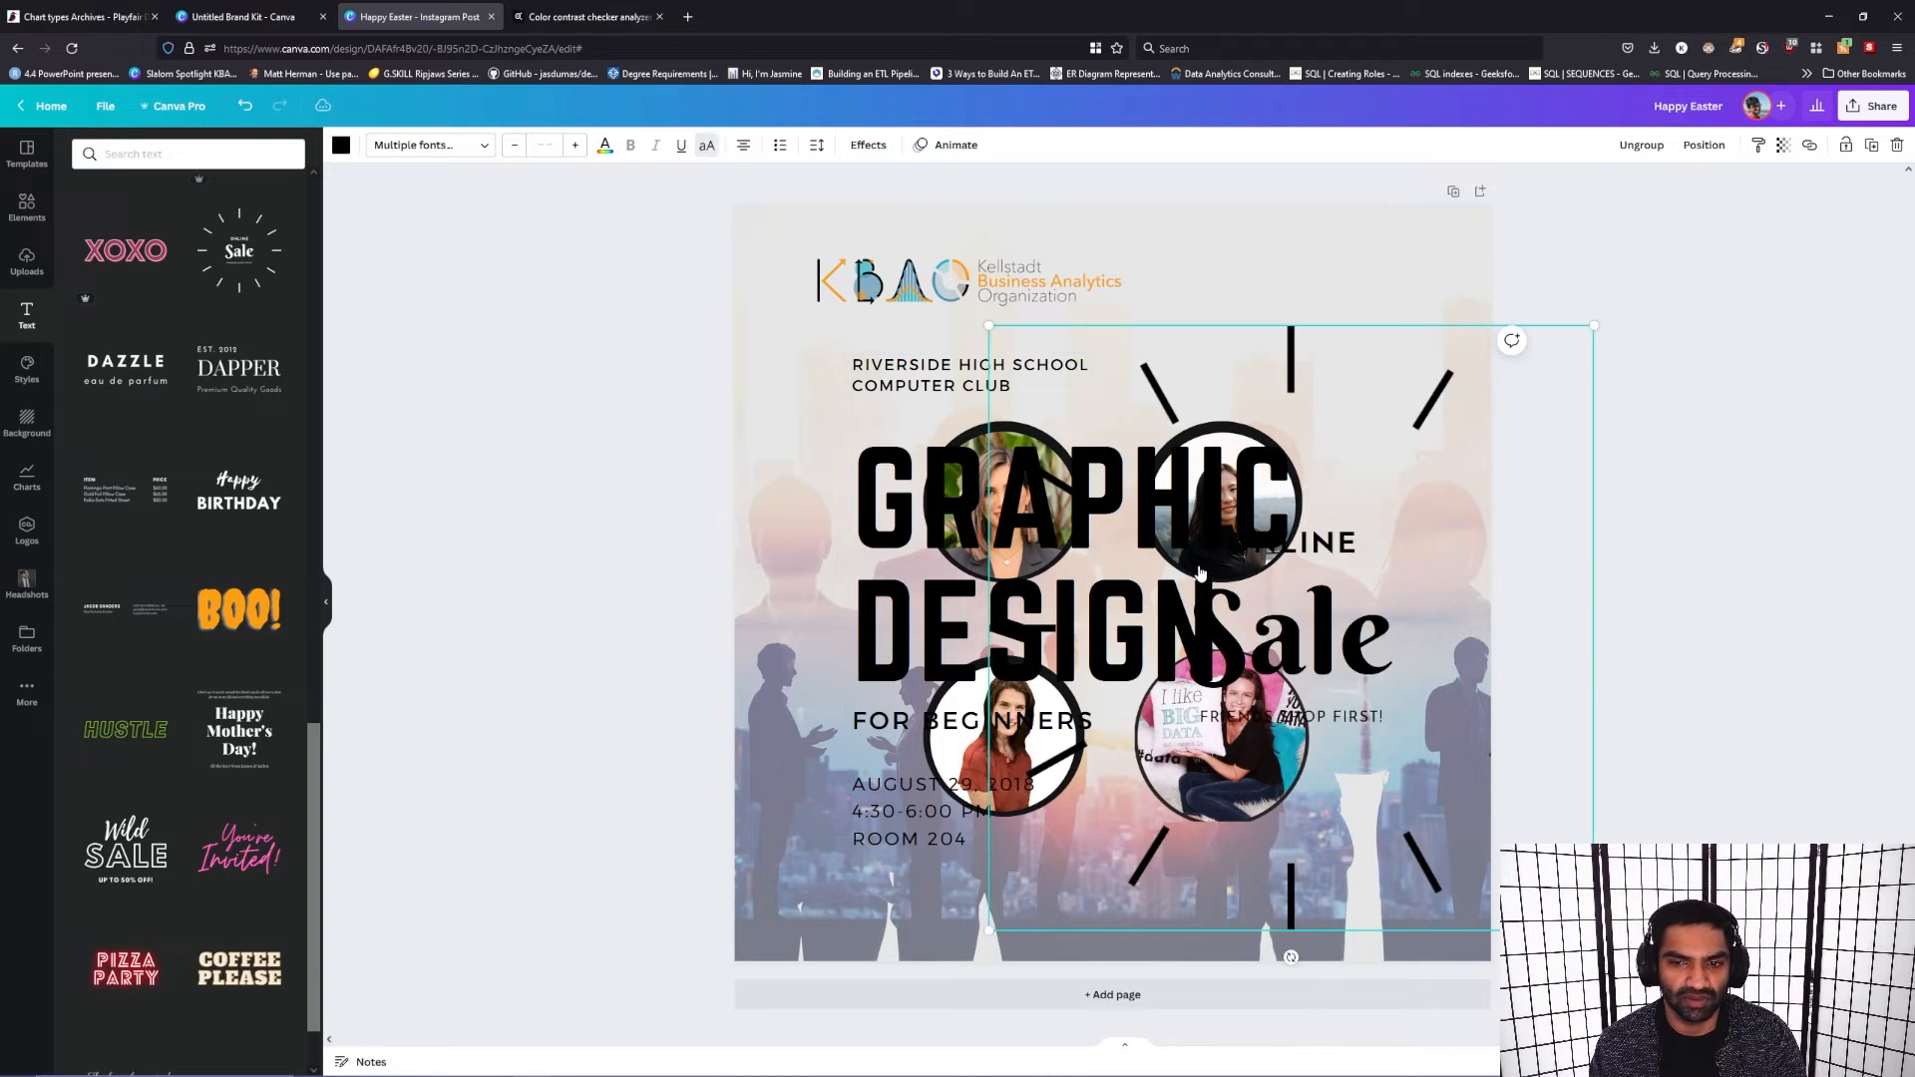
click(1342, 689)
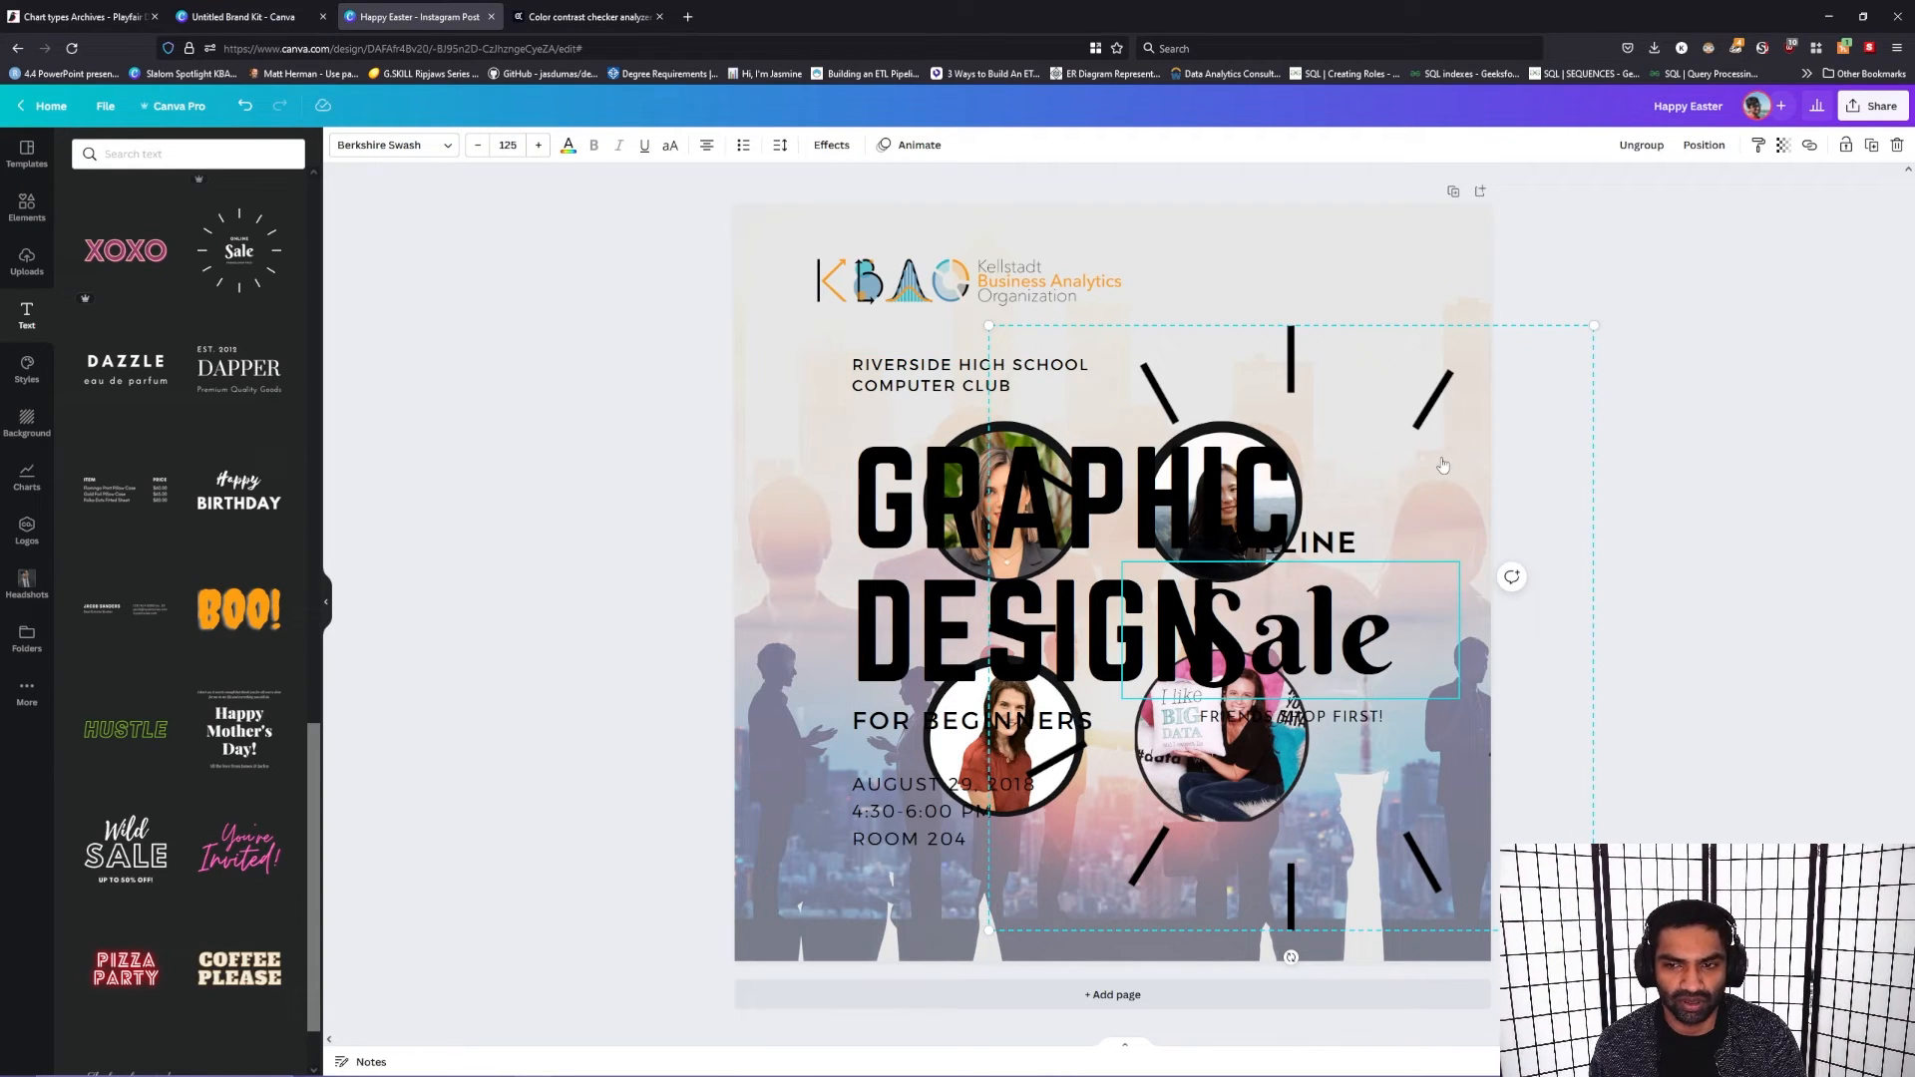
key(Delete)
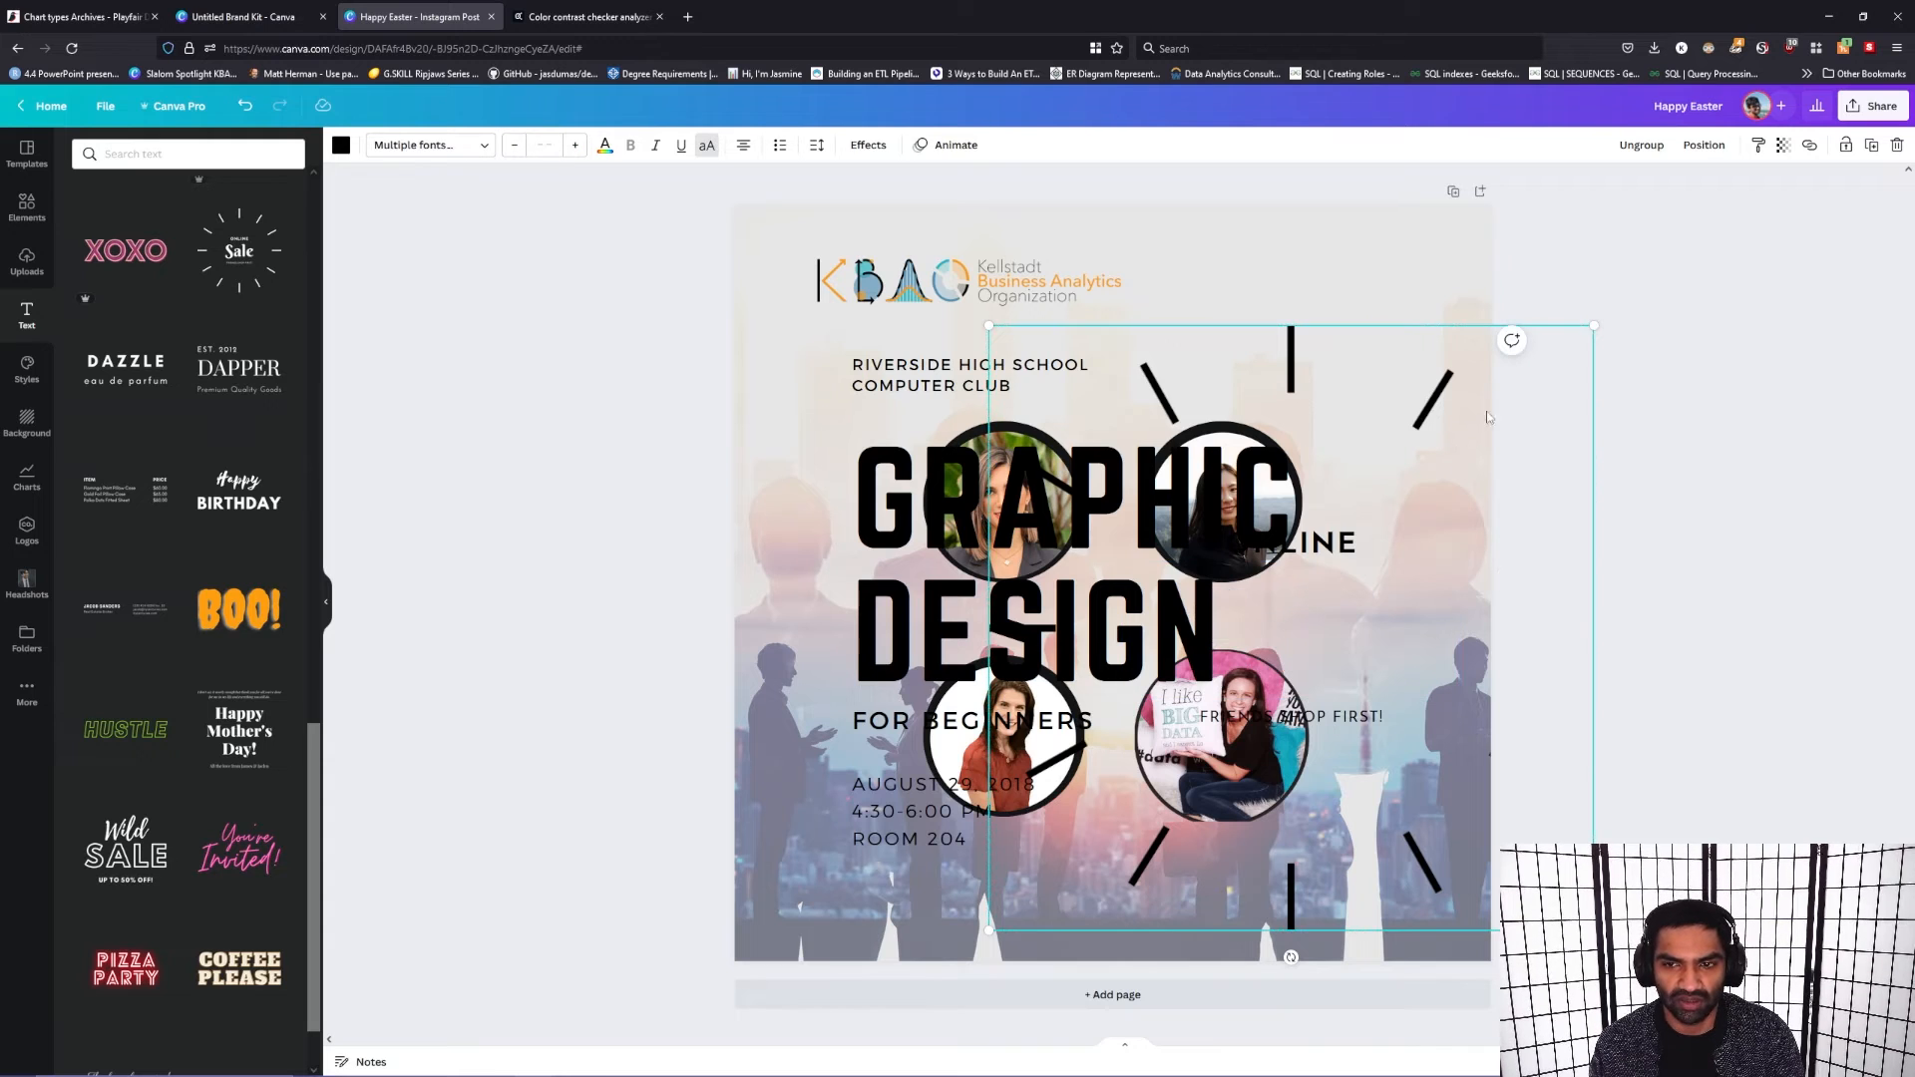
Step: Enlarge the radiating-lines group to nearly the page's width and move it mostly off the post's right edge
drag(1473, 441, 1295, 350)
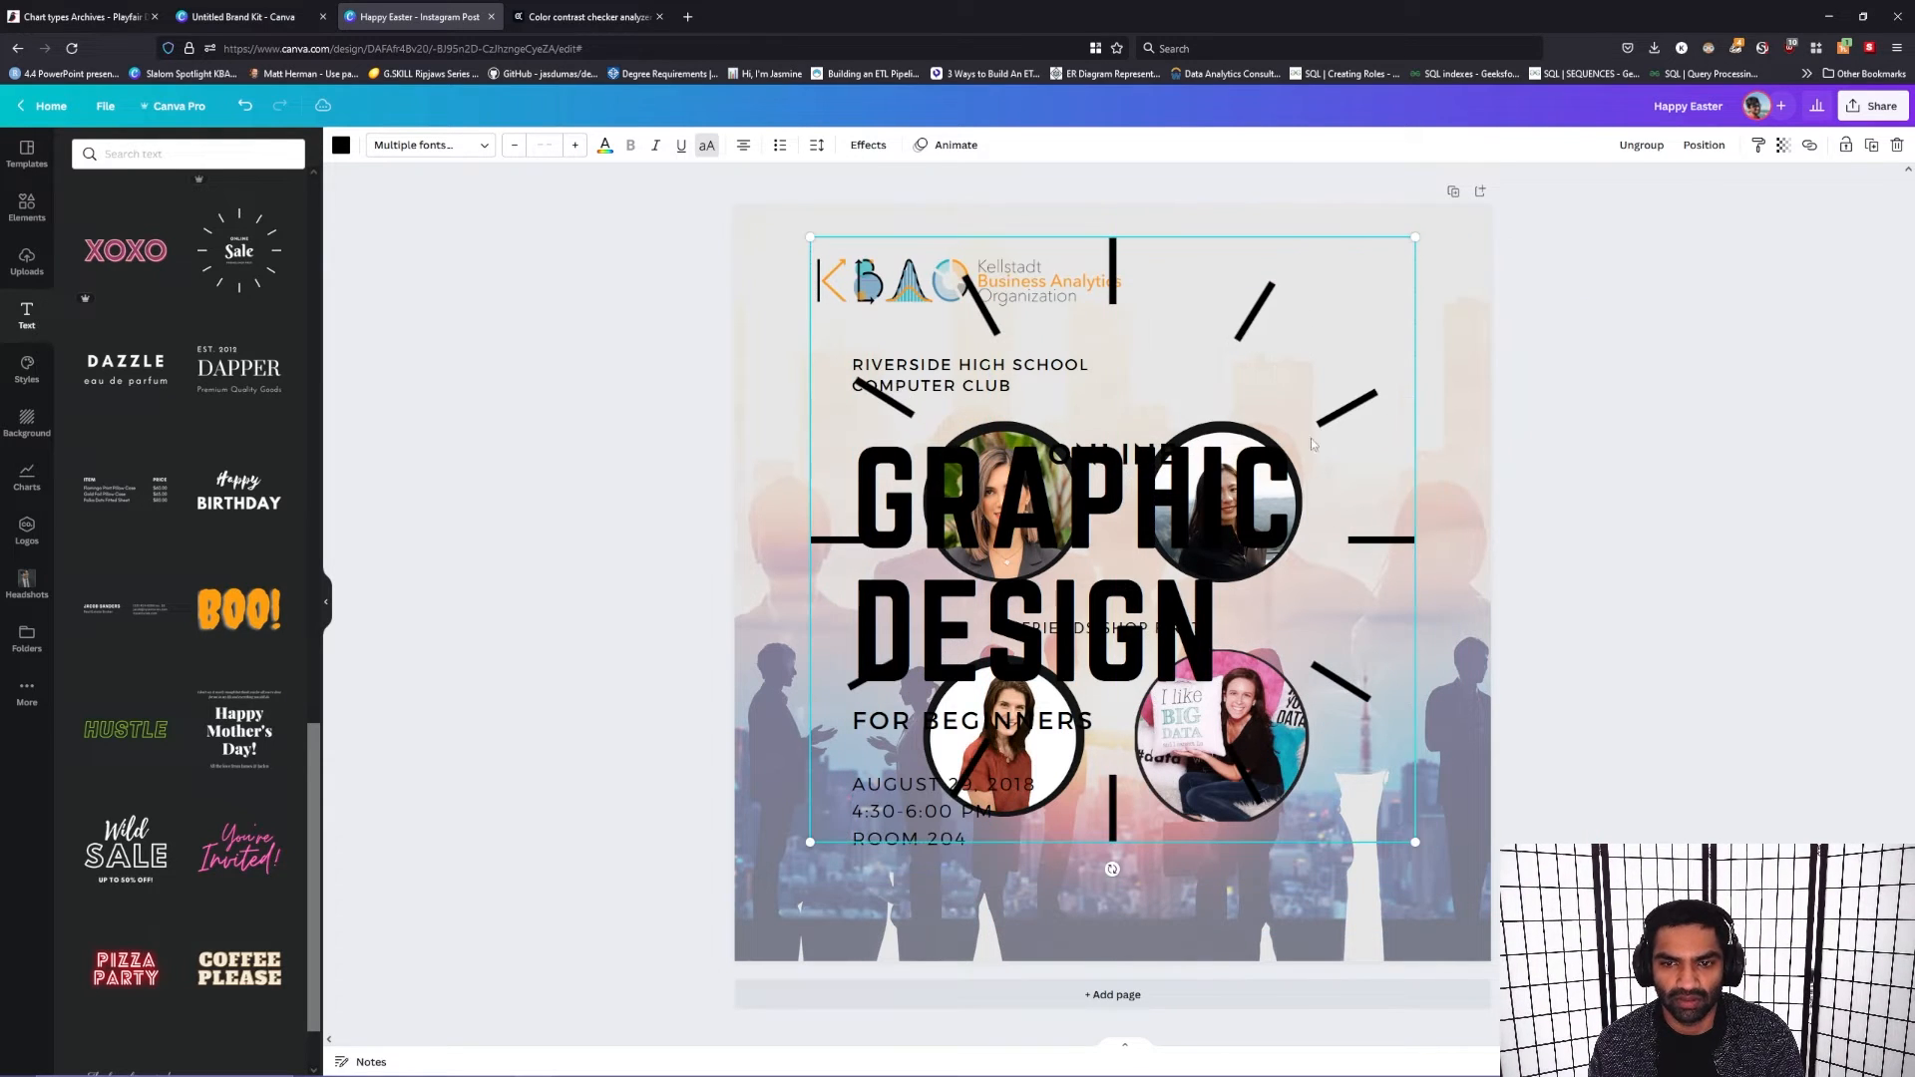
drag(1416, 843, 1559, 988)
drag(1327, 777, 1312, 734)
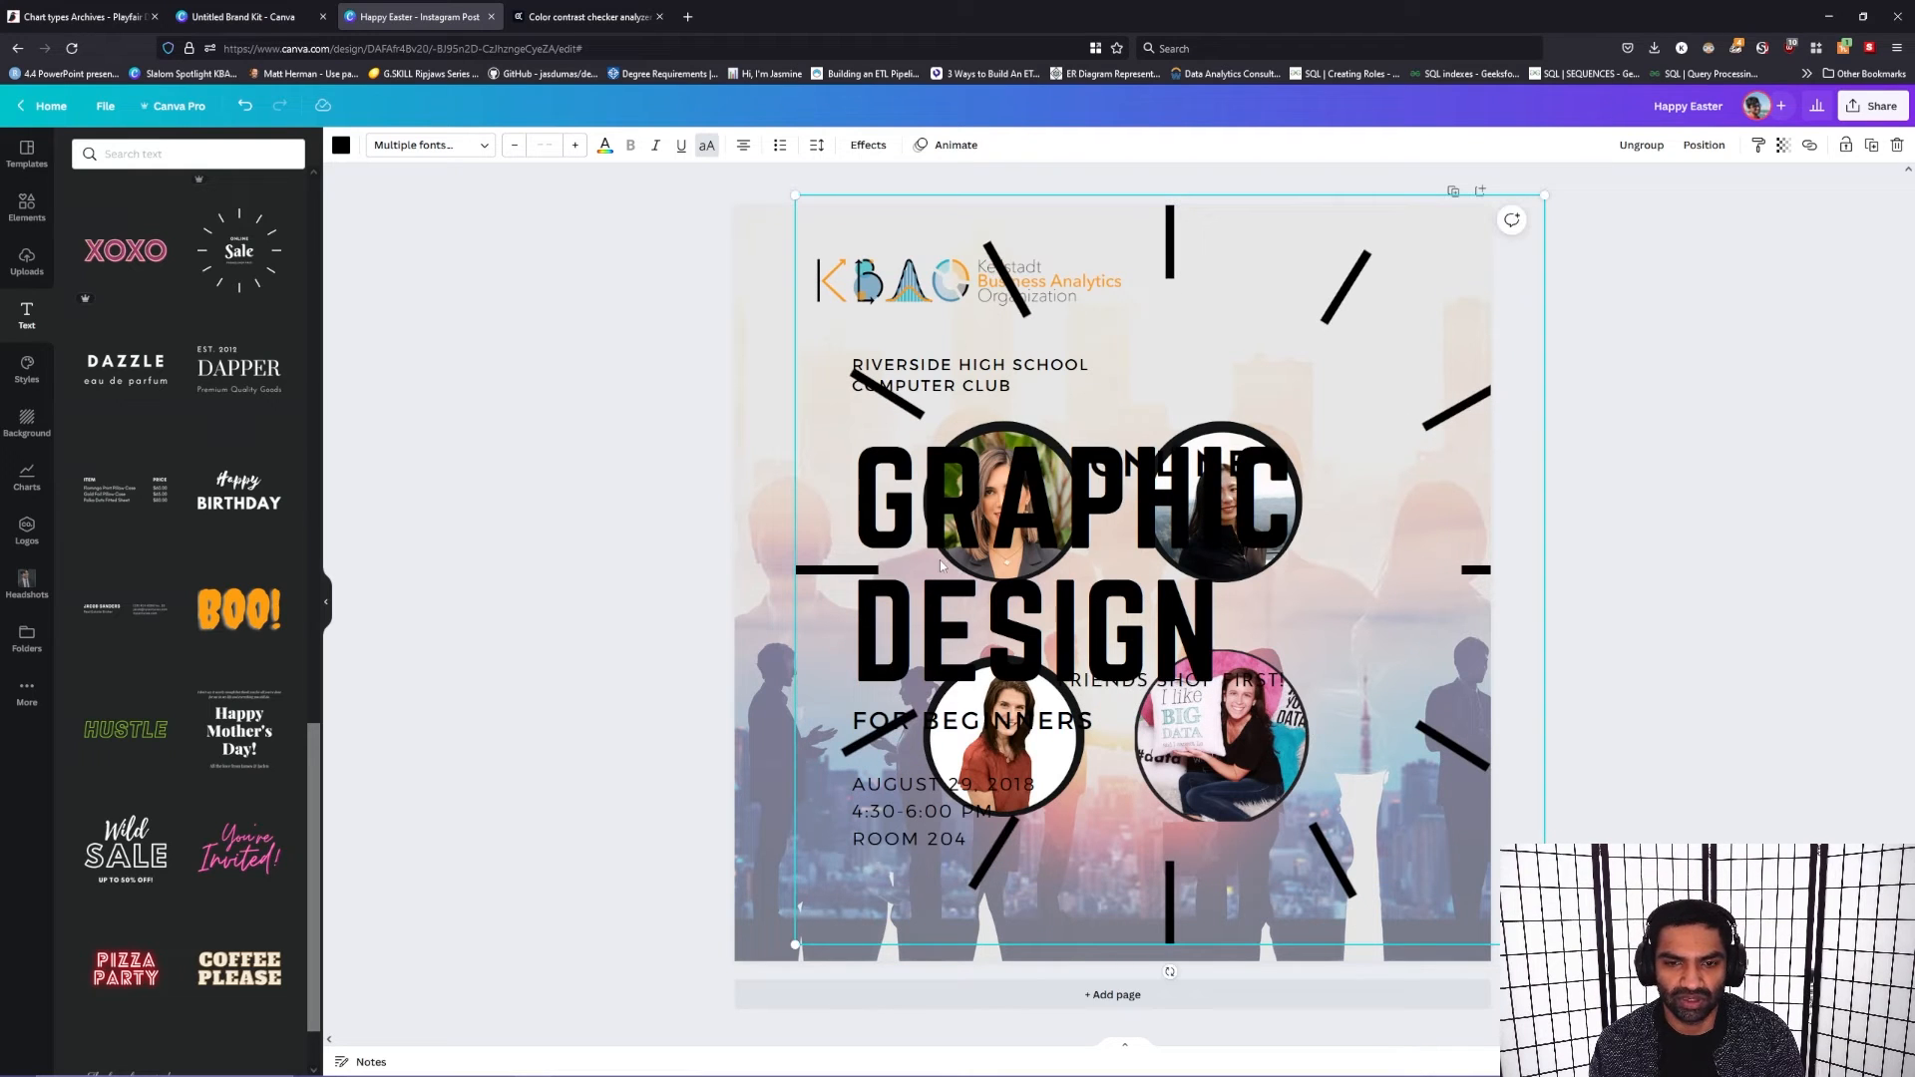
drag(1055, 496, 1556, 569)
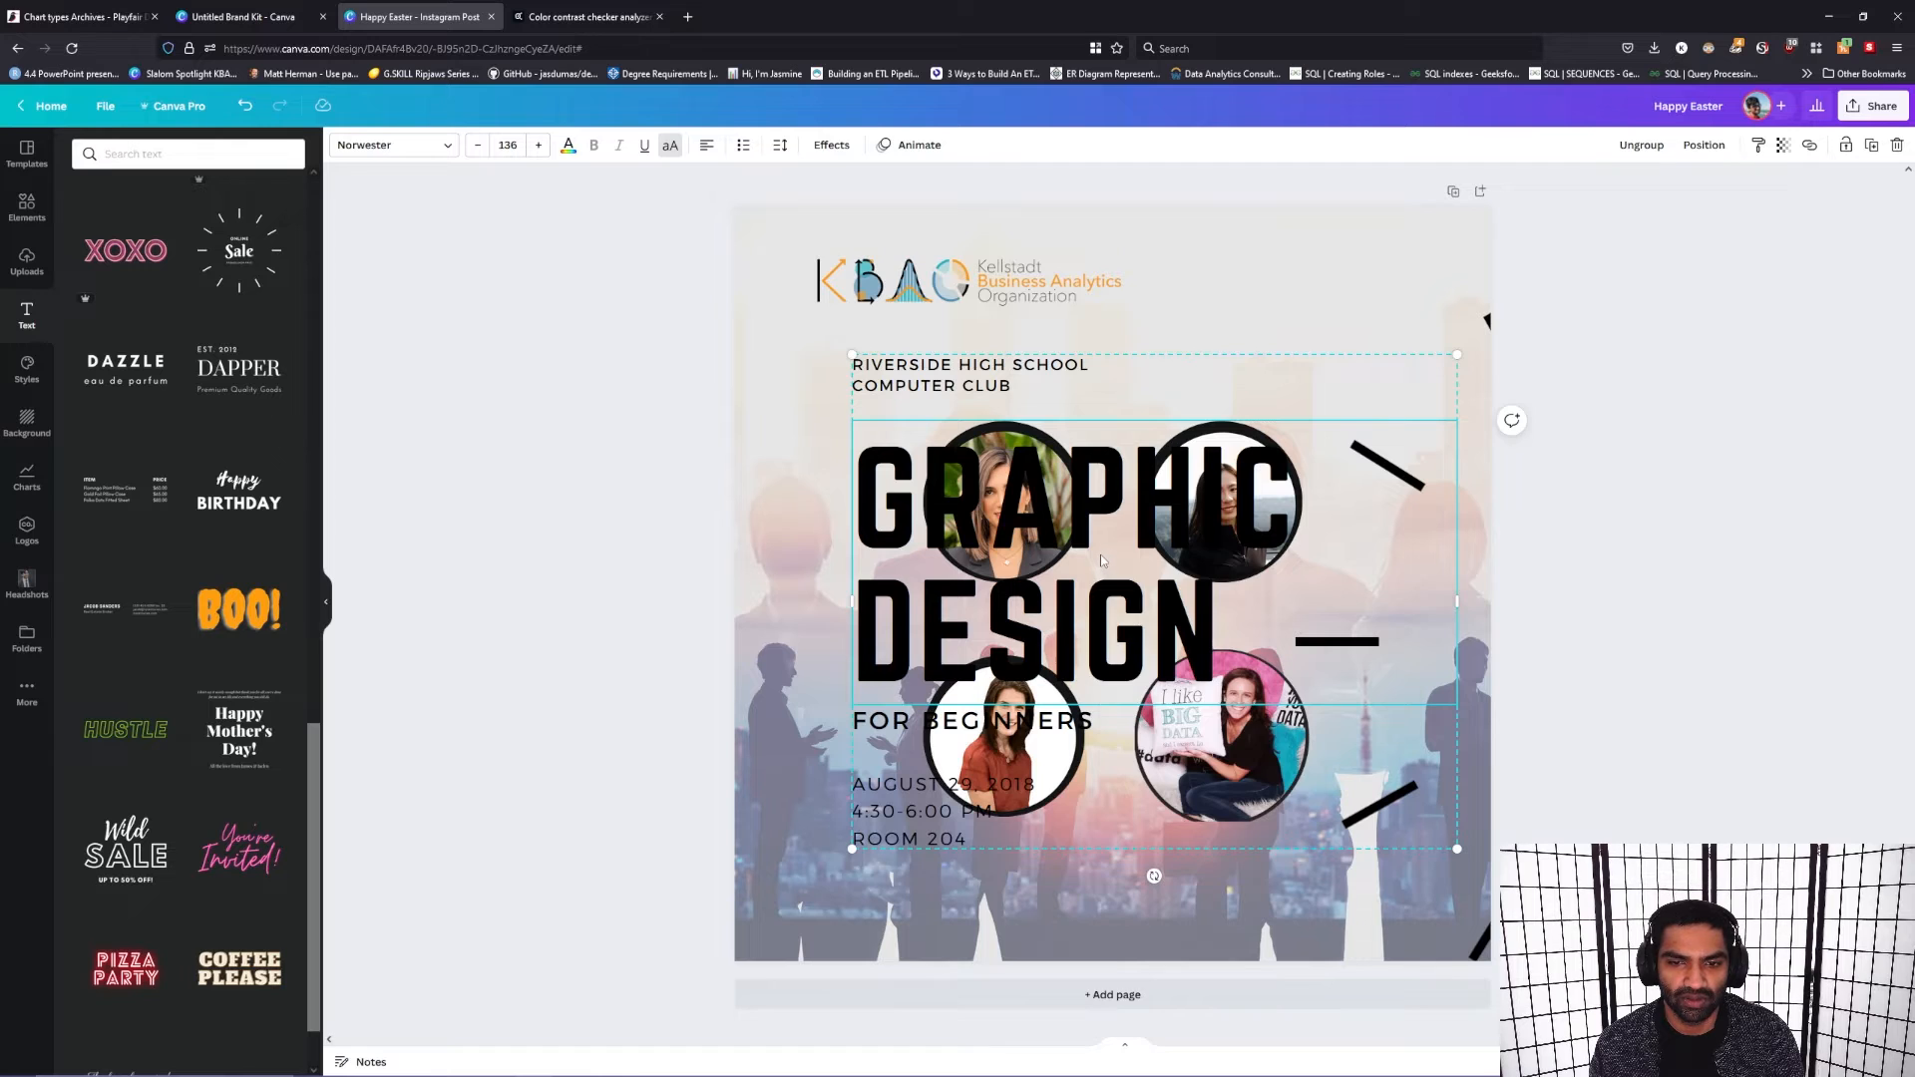
Step: Ungroup the Graphic Design text and delete its "Riverside High School Computer Club" and "For Beginners" lines
right_click(1104, 561)
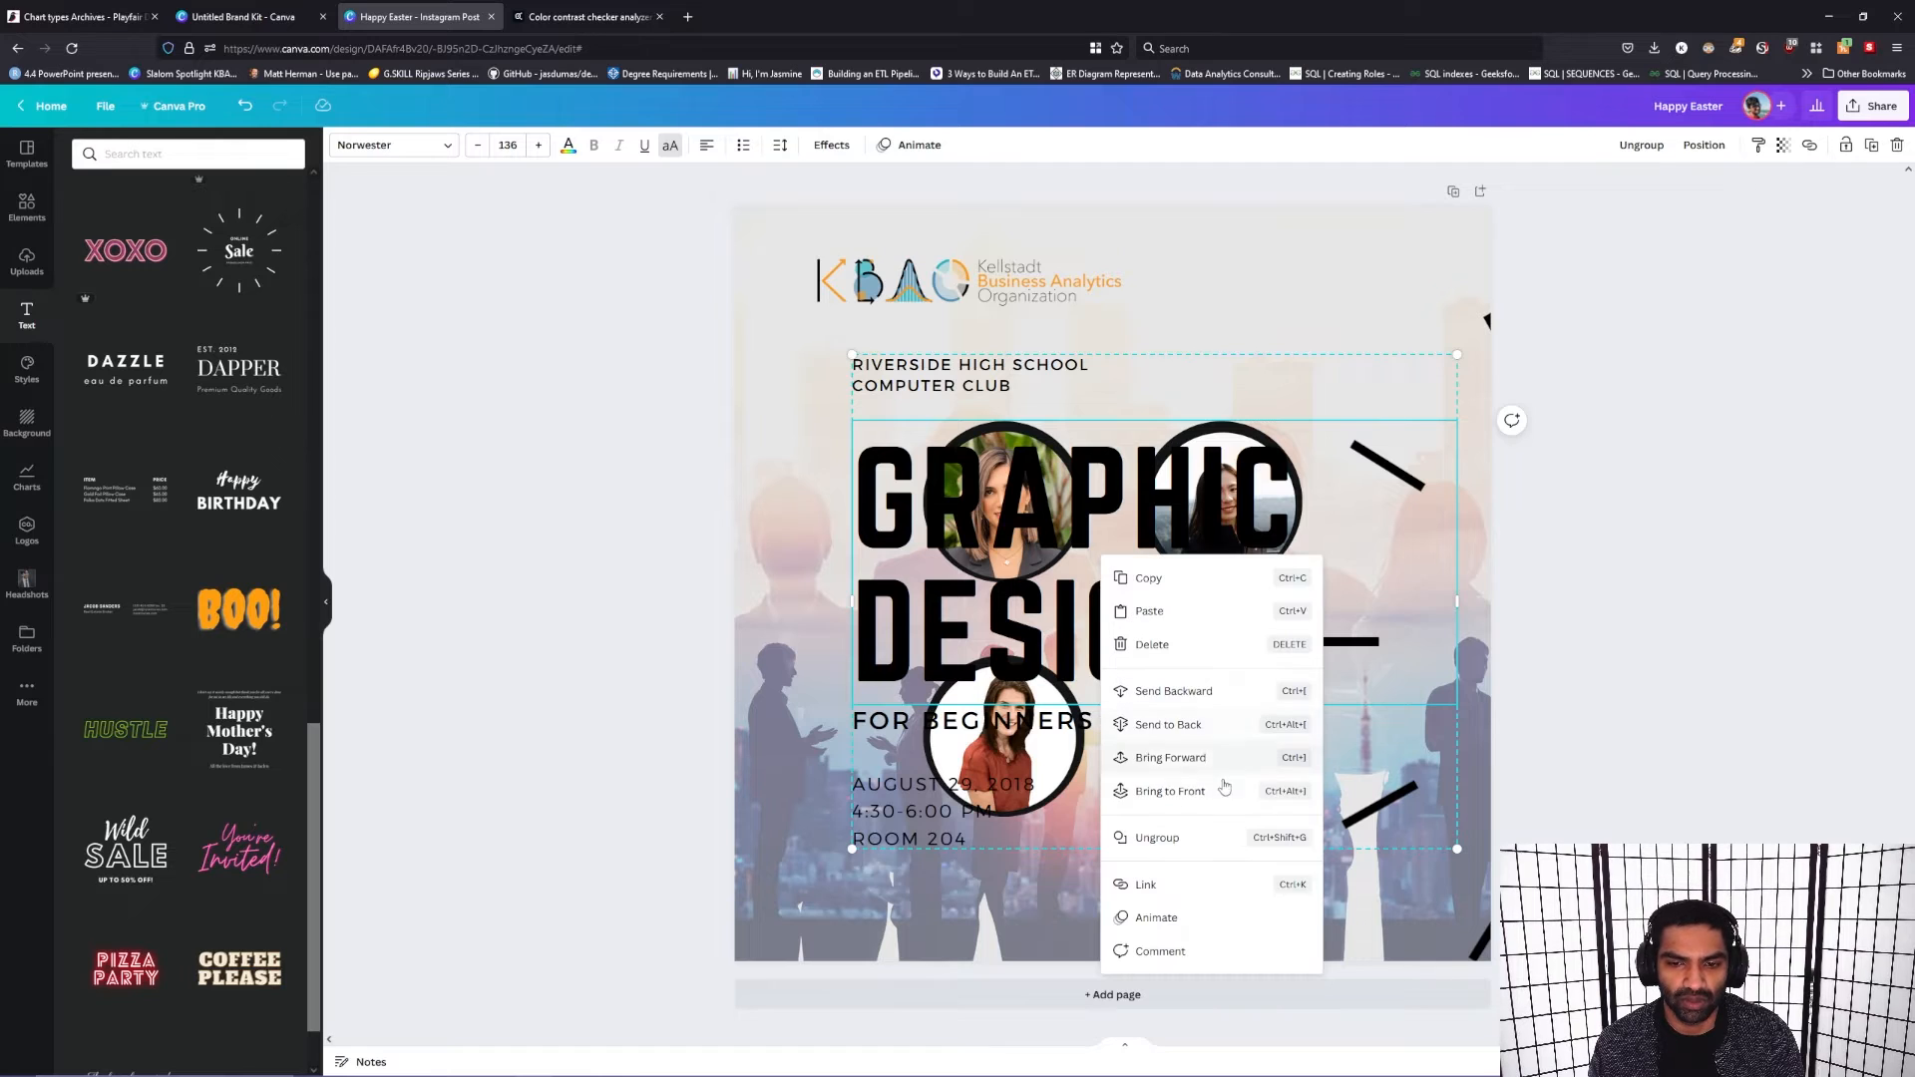
click(1196, 849)
click(922, 382)
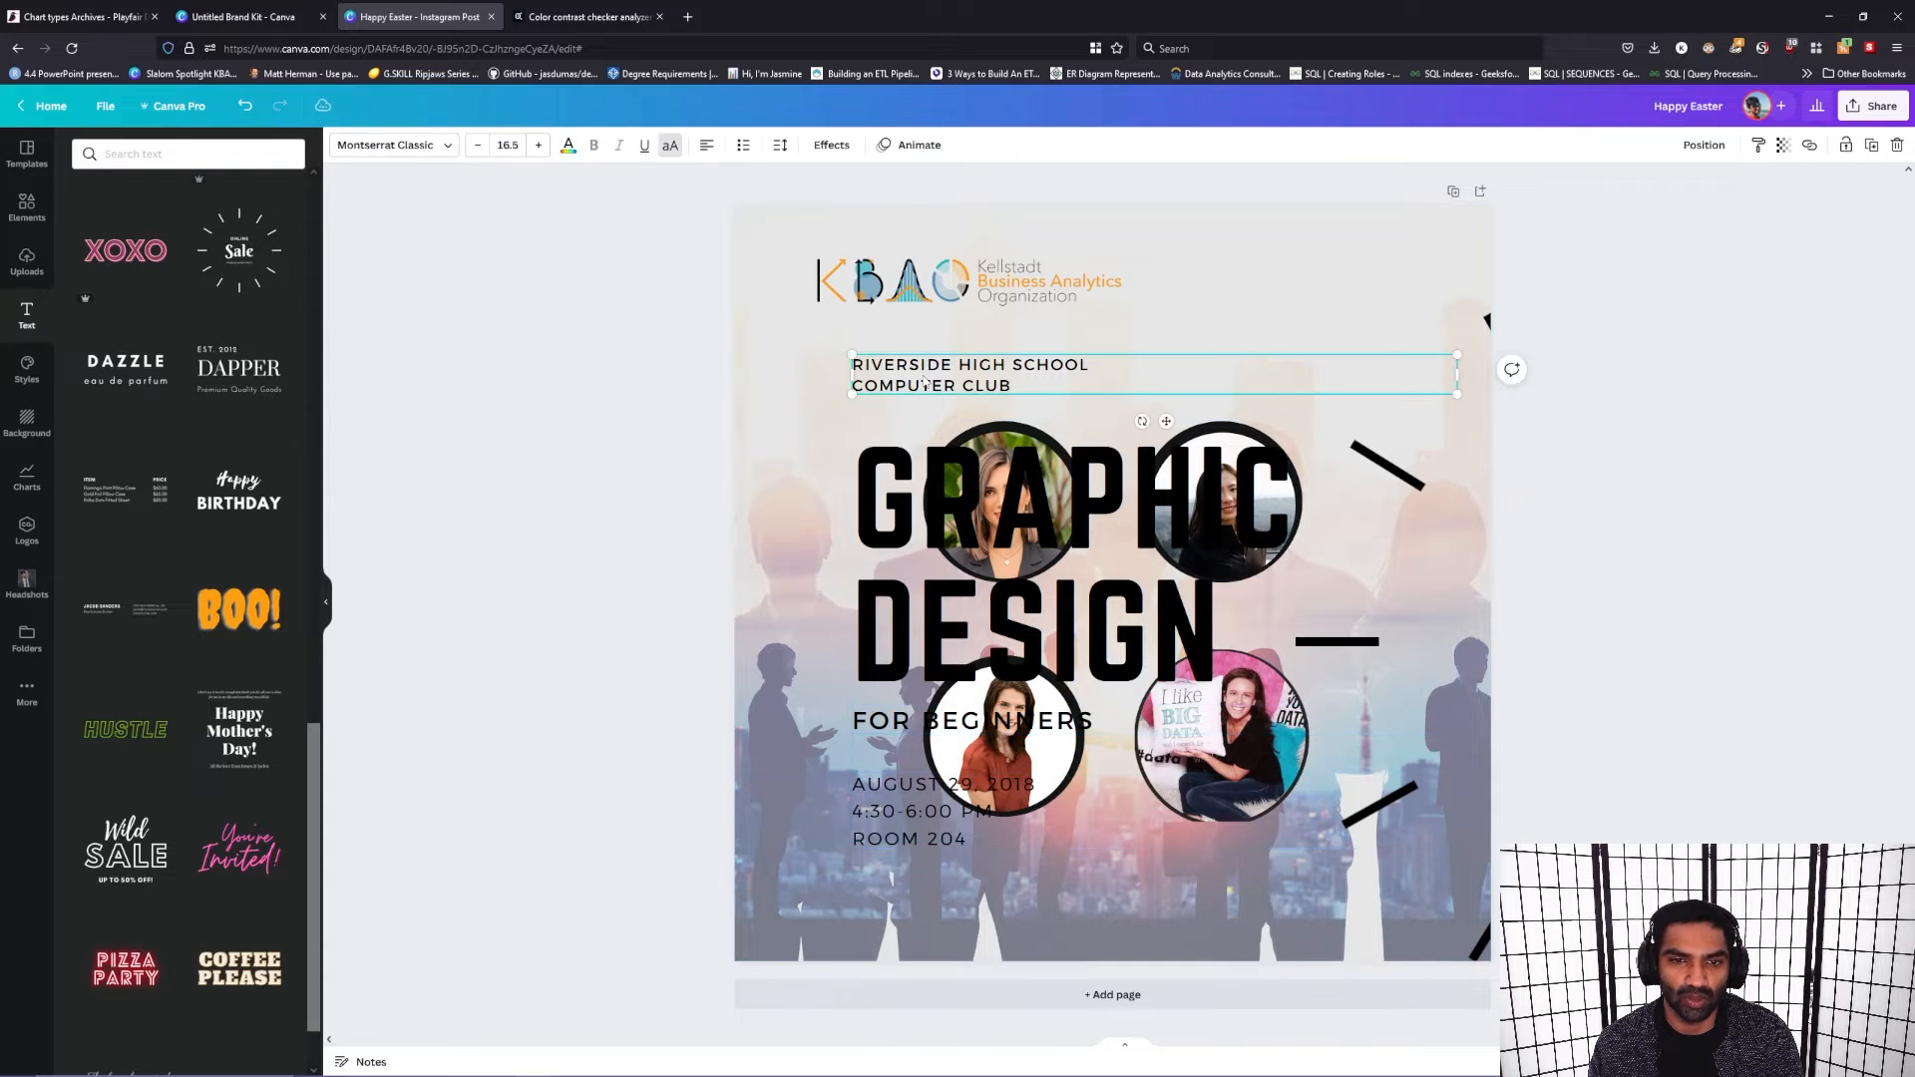
key(Delete)
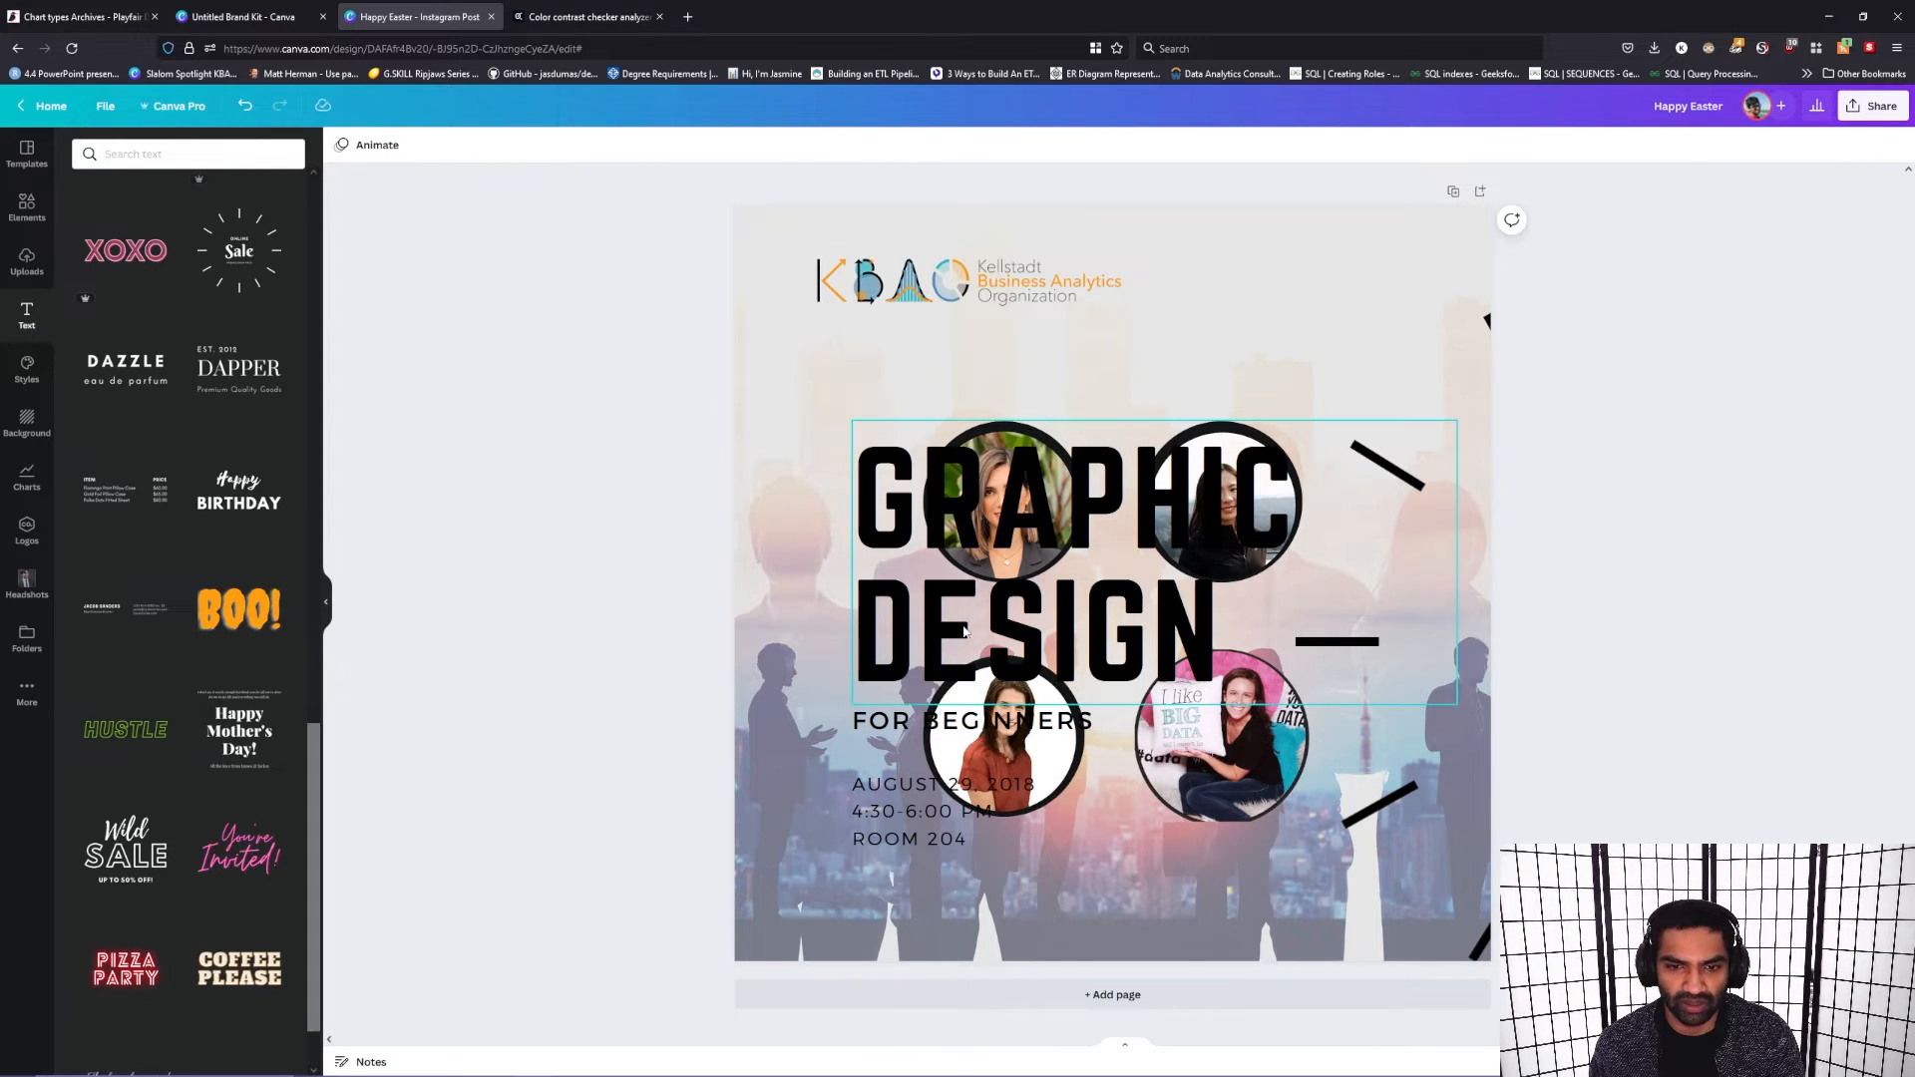
click(915, 726)
key(Delete)
Step: Move the date, time and room text below the portraits and narrow its text box to fit
drag(895, 836, 973, 888)
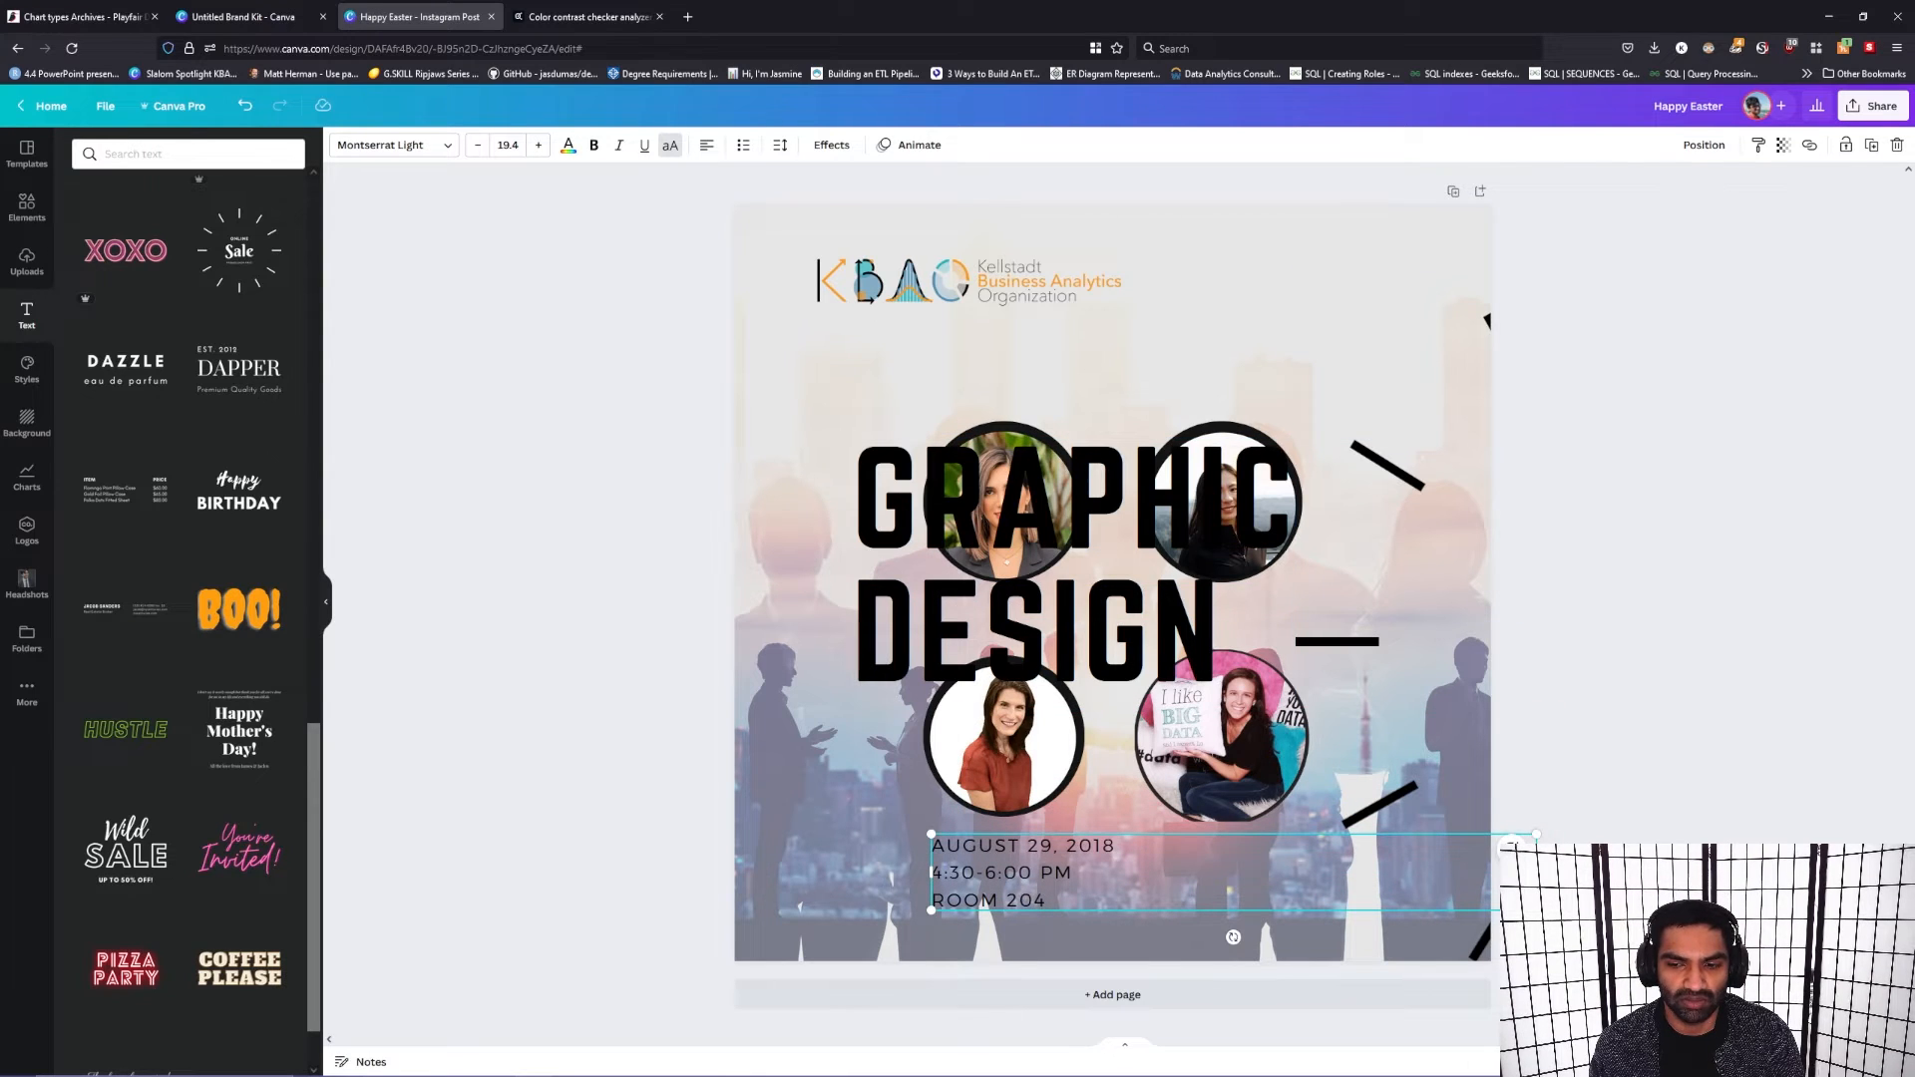
drag(1536, 872, 1105, 920)
Step: Widen the "Graphic Design" heading's text box to fit one line and set its font size to 70
click(1387, 548)
drag(1490, 570, 1755, 570)
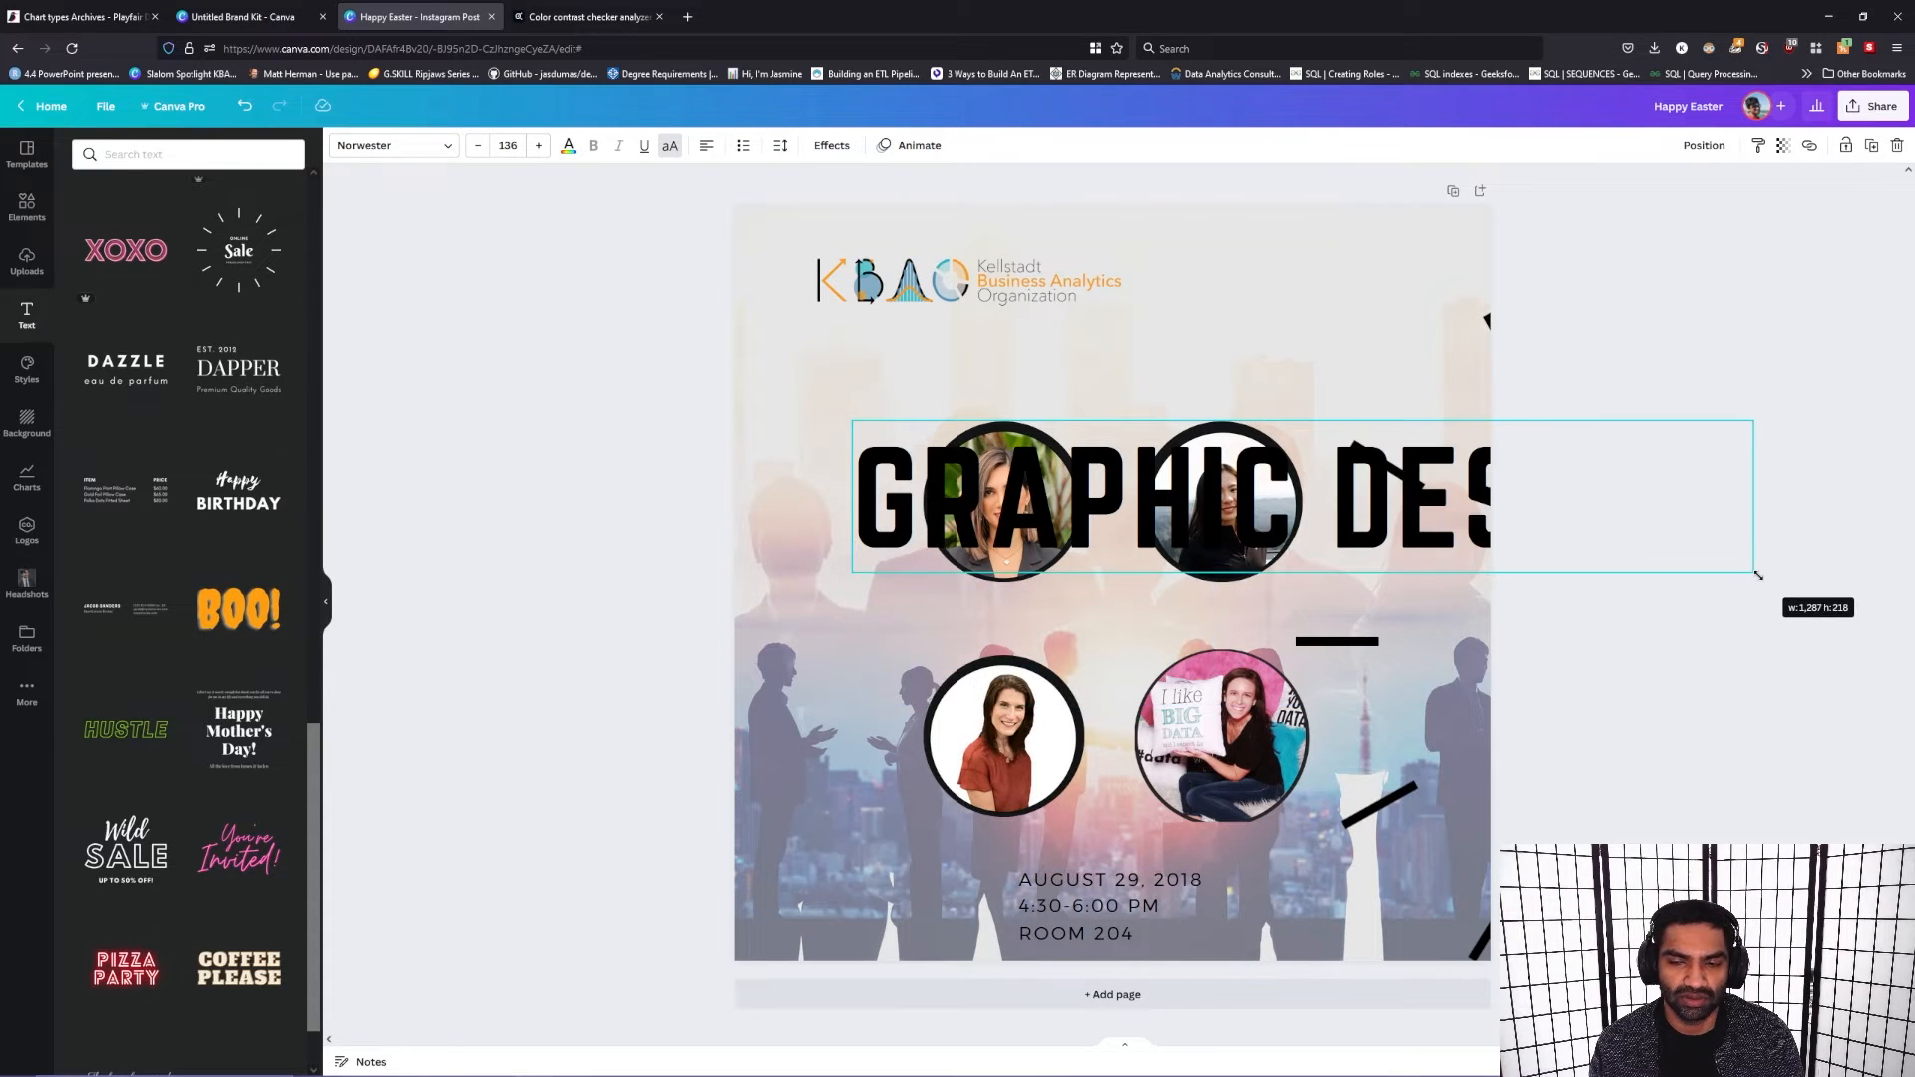
double_click(1168, 504)
click(1168, 505)
triple_click(1168, 505)
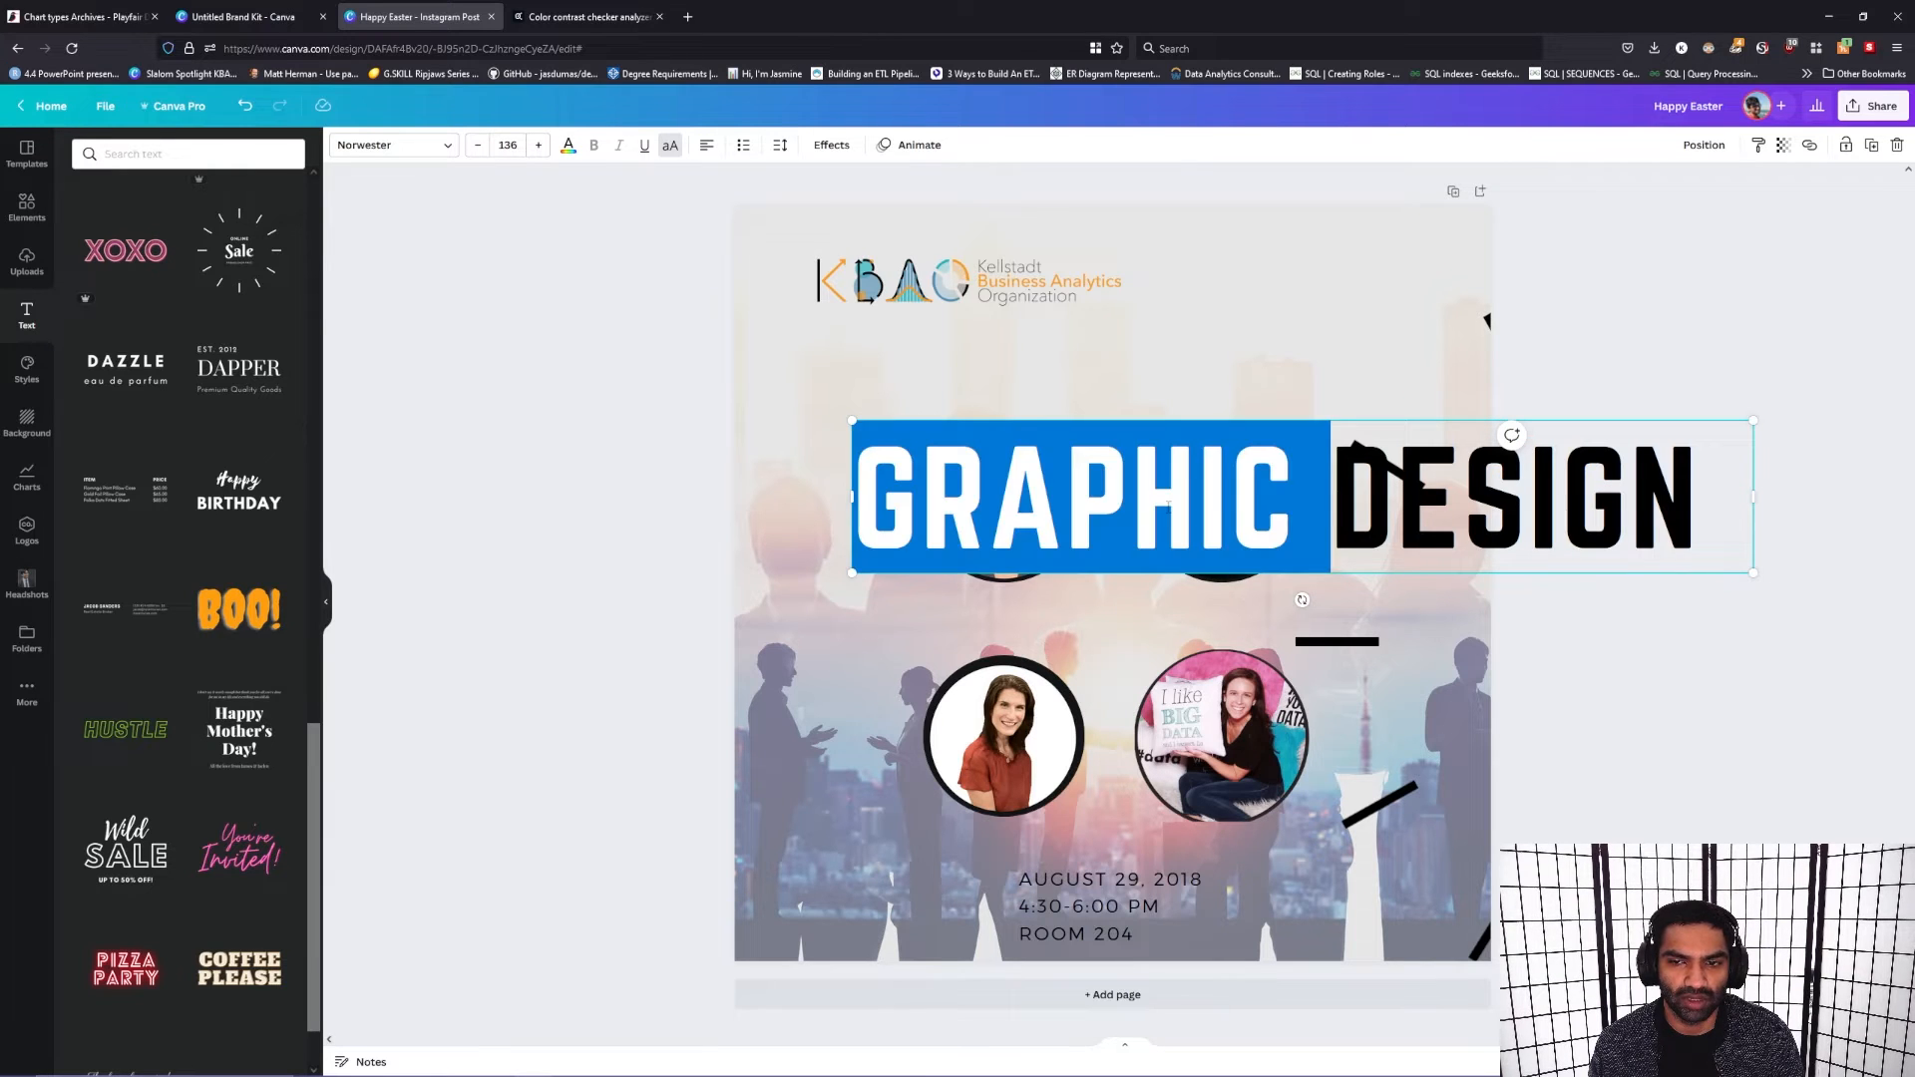
click(506, 144)
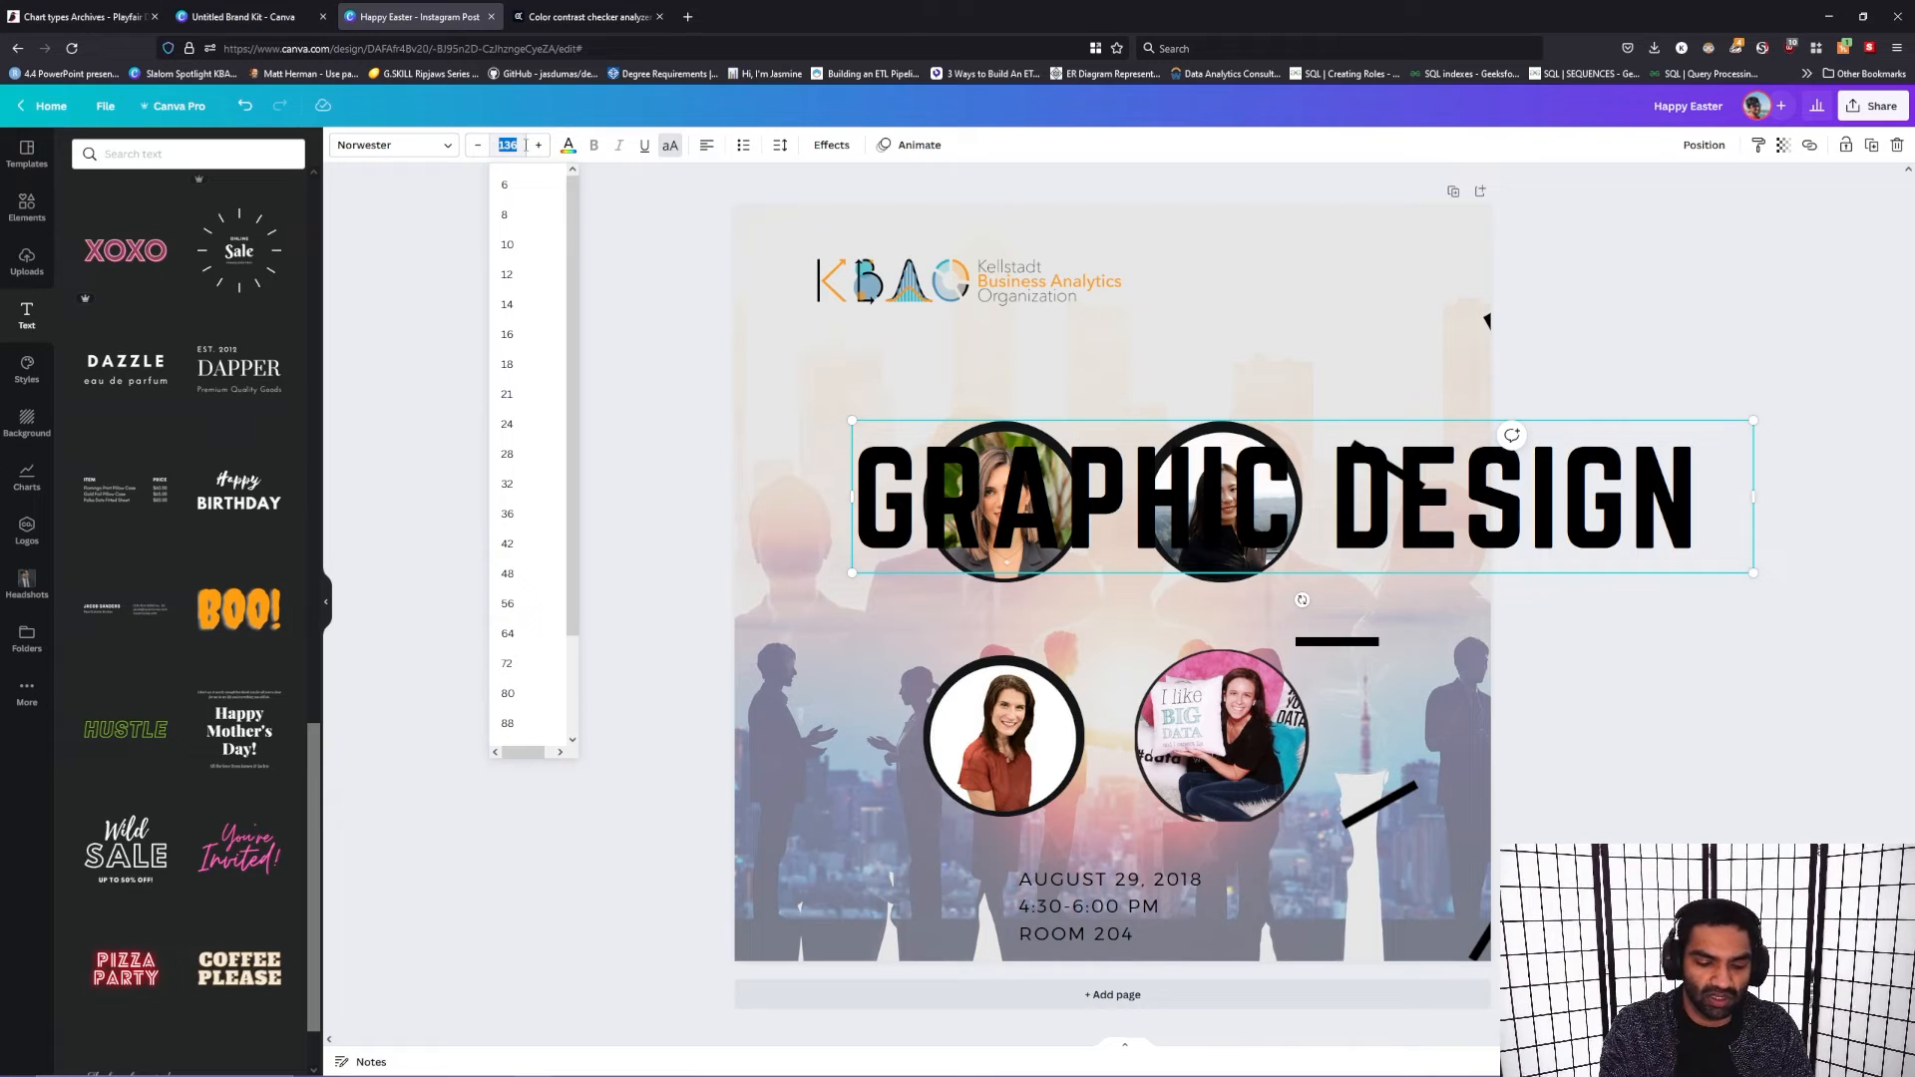
text(70)
key(Return)
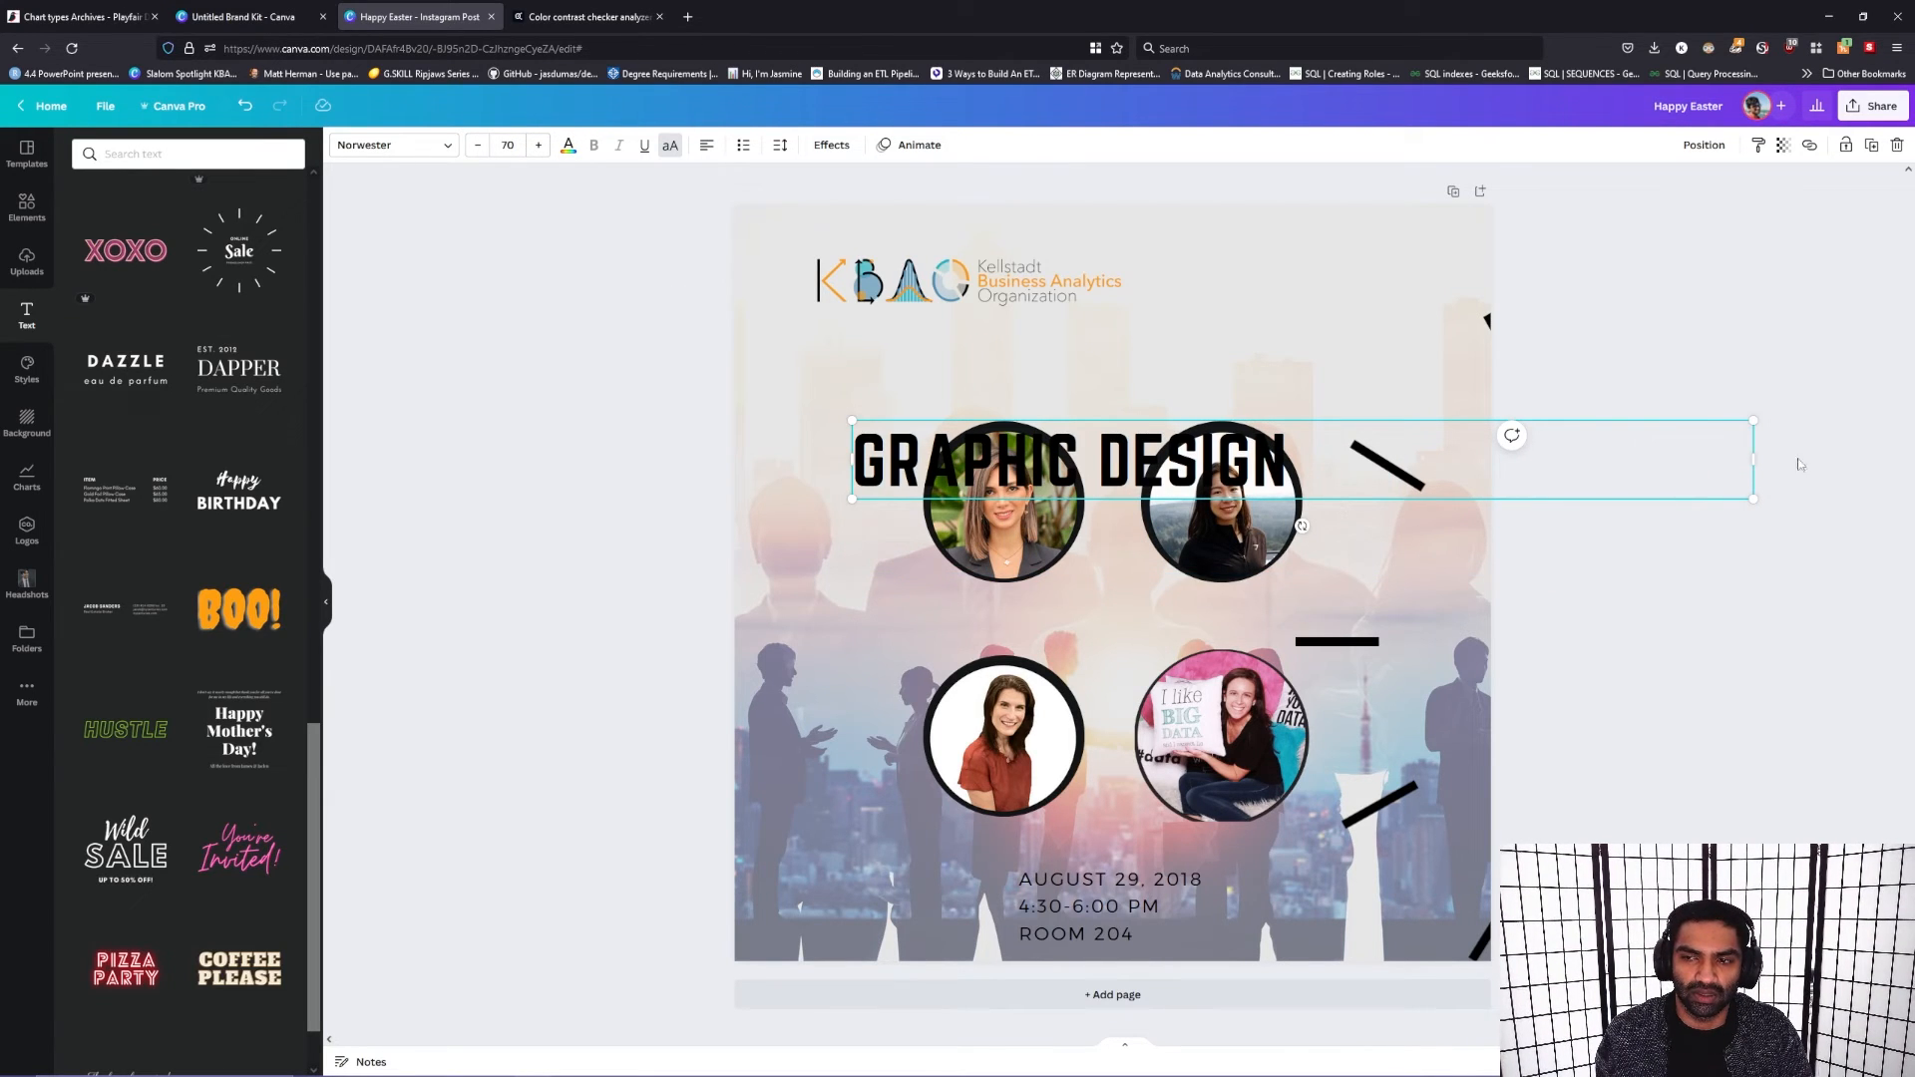
Step: Narrow the "Graphic Design" heading's box to its text and position it between the logo and the upper portraits
drag(1752, 460, 1294, 460)
drag(1144, 504, 1183, 426)
click(1062, 626)
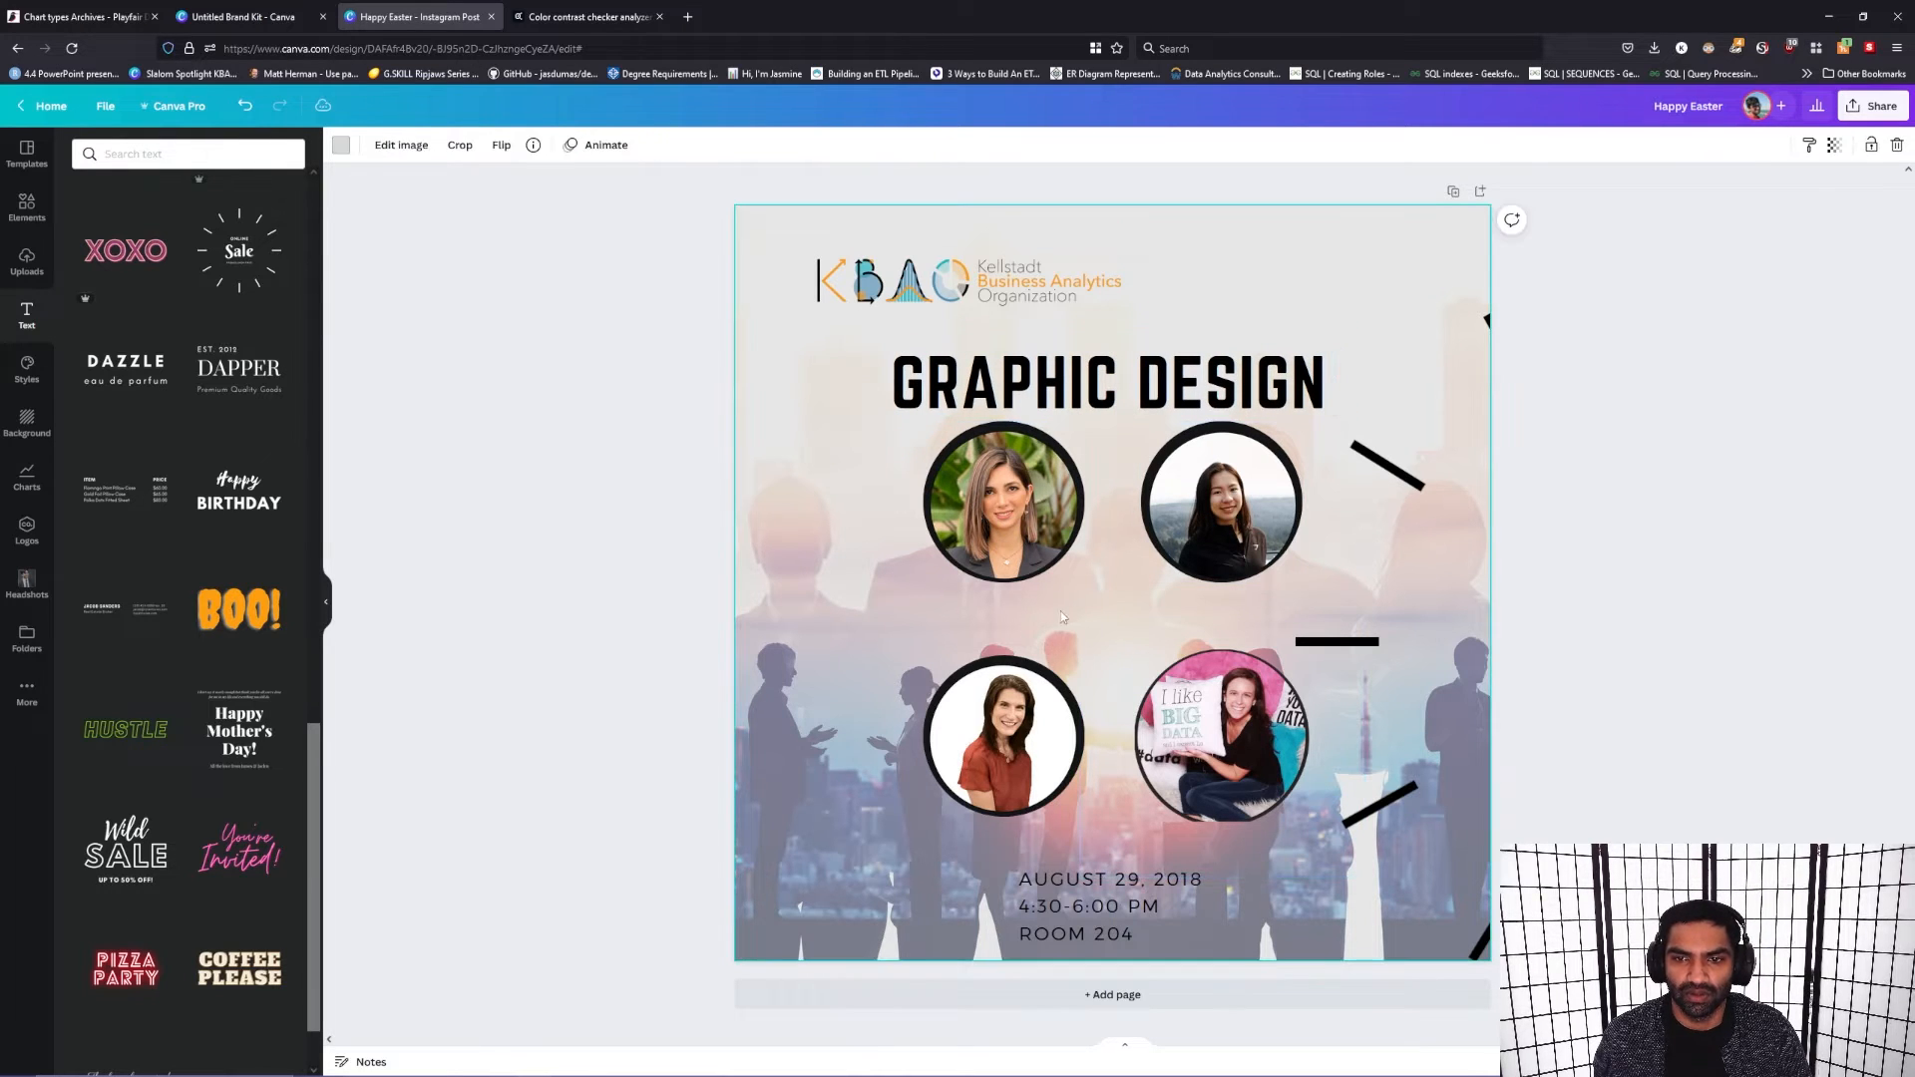
click(1207, 386)
key(Up)
key(Up)
key(Up)
key(Up)
key(Up)
key(Up)
Step: Remove the "Room 204" line from the event details and reposition the remaining date and time below the portraits
click(1106, 937)
drag(1107, 928, 1087, 908)
triple_click(1130, 906)
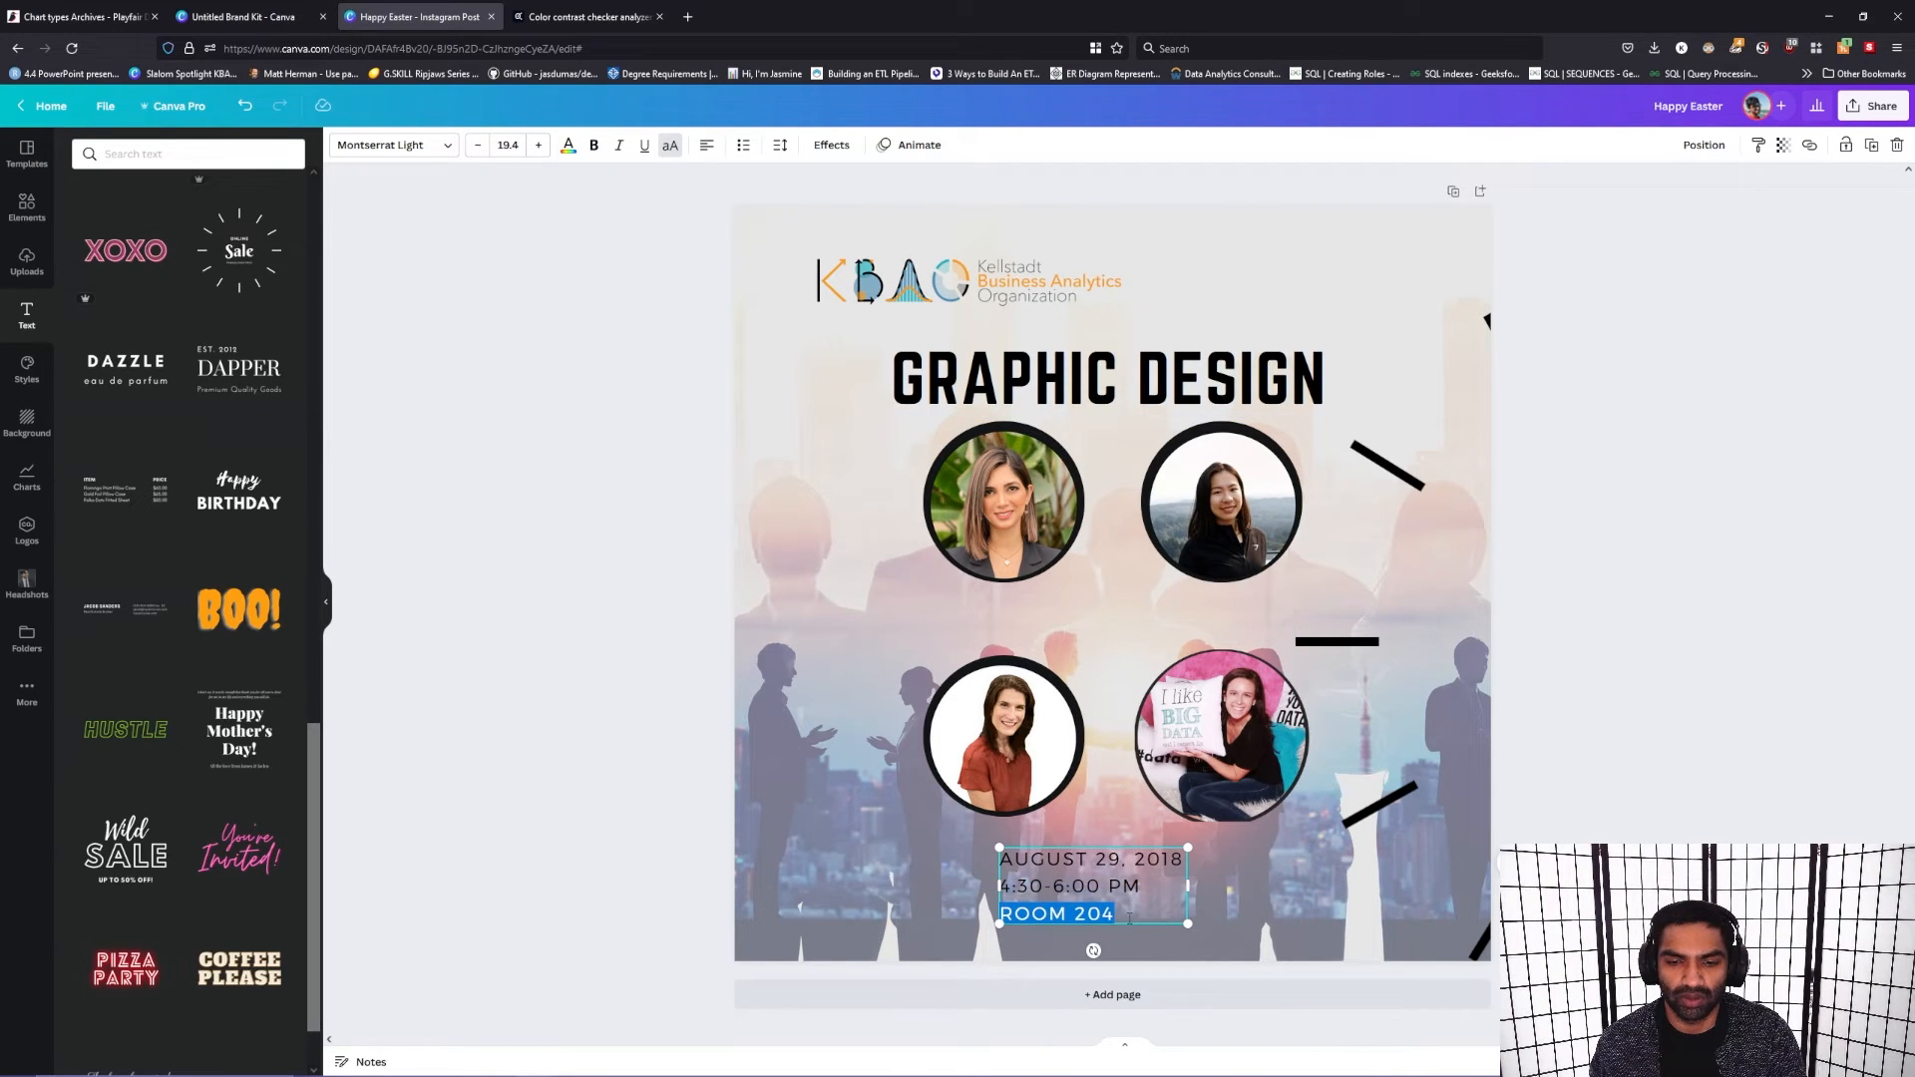
key(BackSpace)
key(BackSpace)
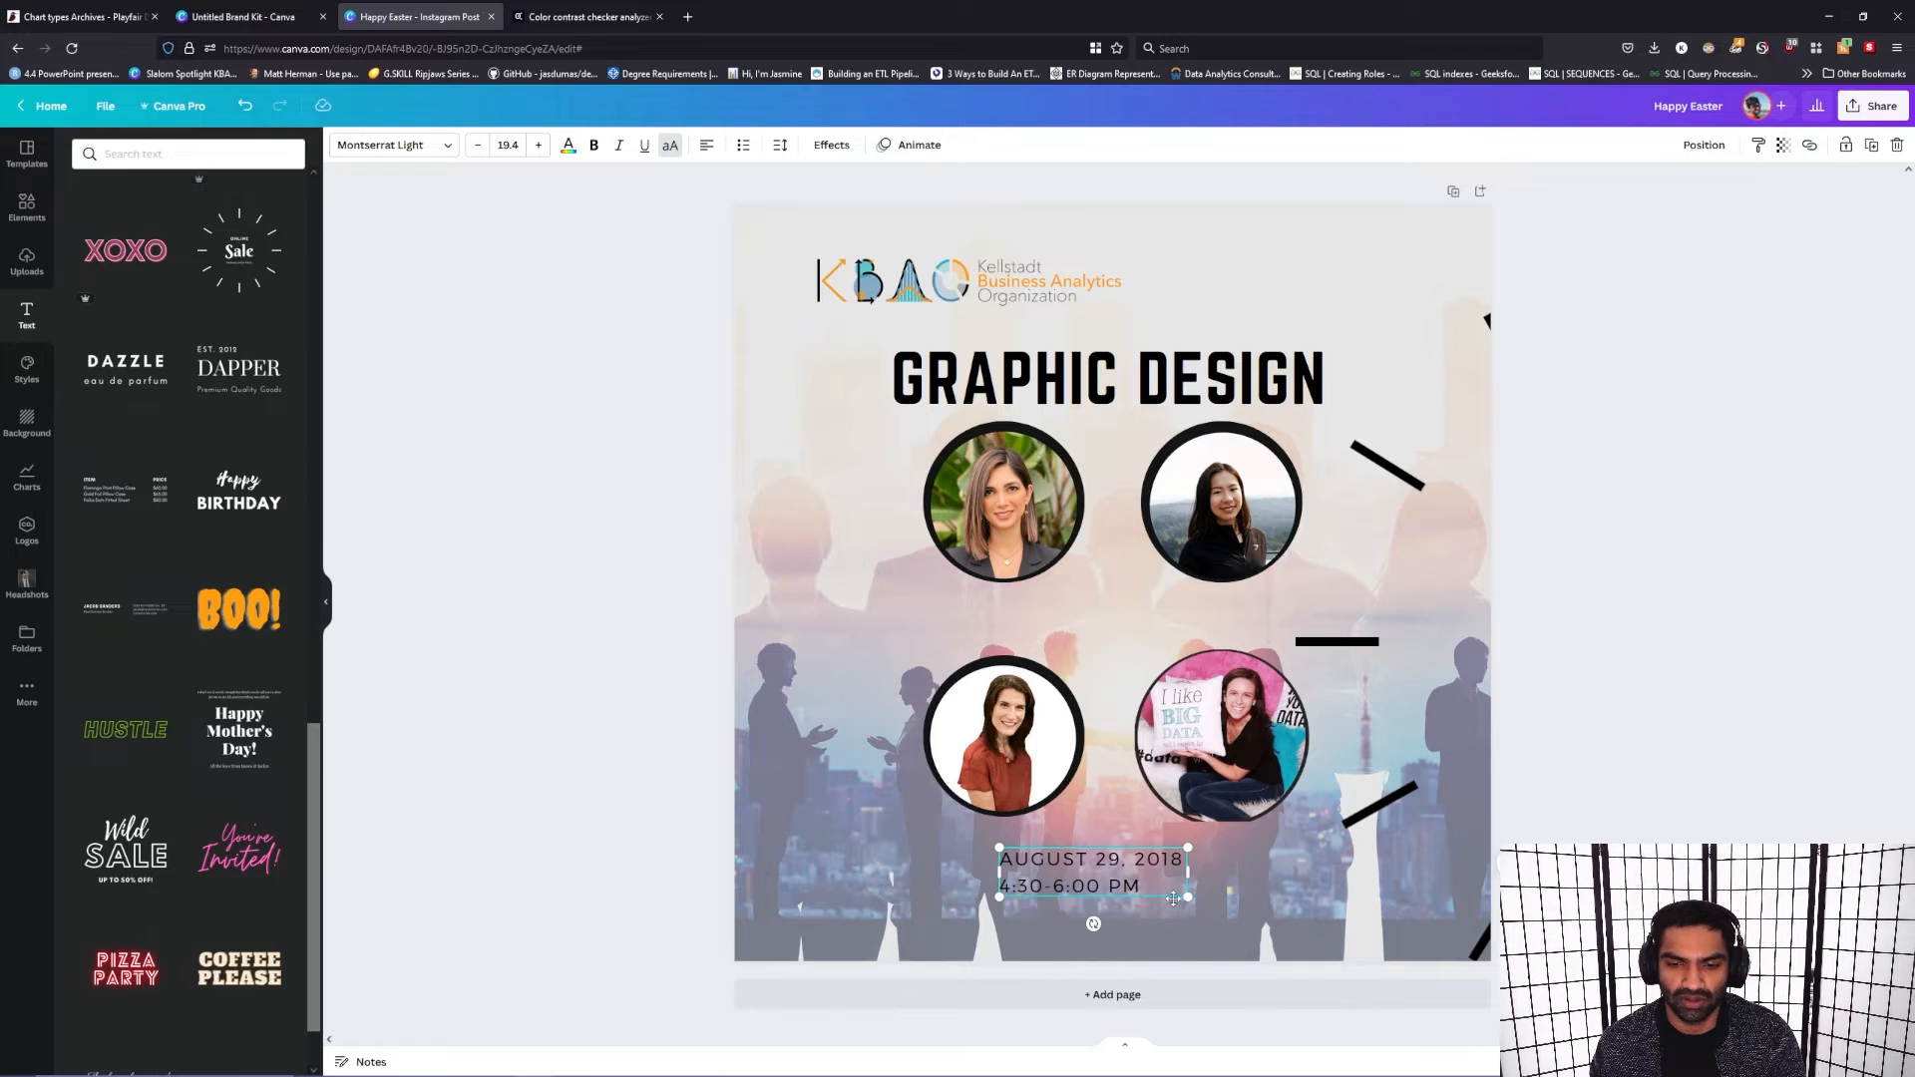
mouse_move(1188, 871)
mouse_down()
mouse_move(1395, 876)
mouse_move(1187, 876)
mouse_up()
drag(1170, 899, 1243, 921)
Step: Bring the radiating-lines group back over the post and delete its "Online" and "Friends shop first!" texts
drag(1467, 703, 891, 627)
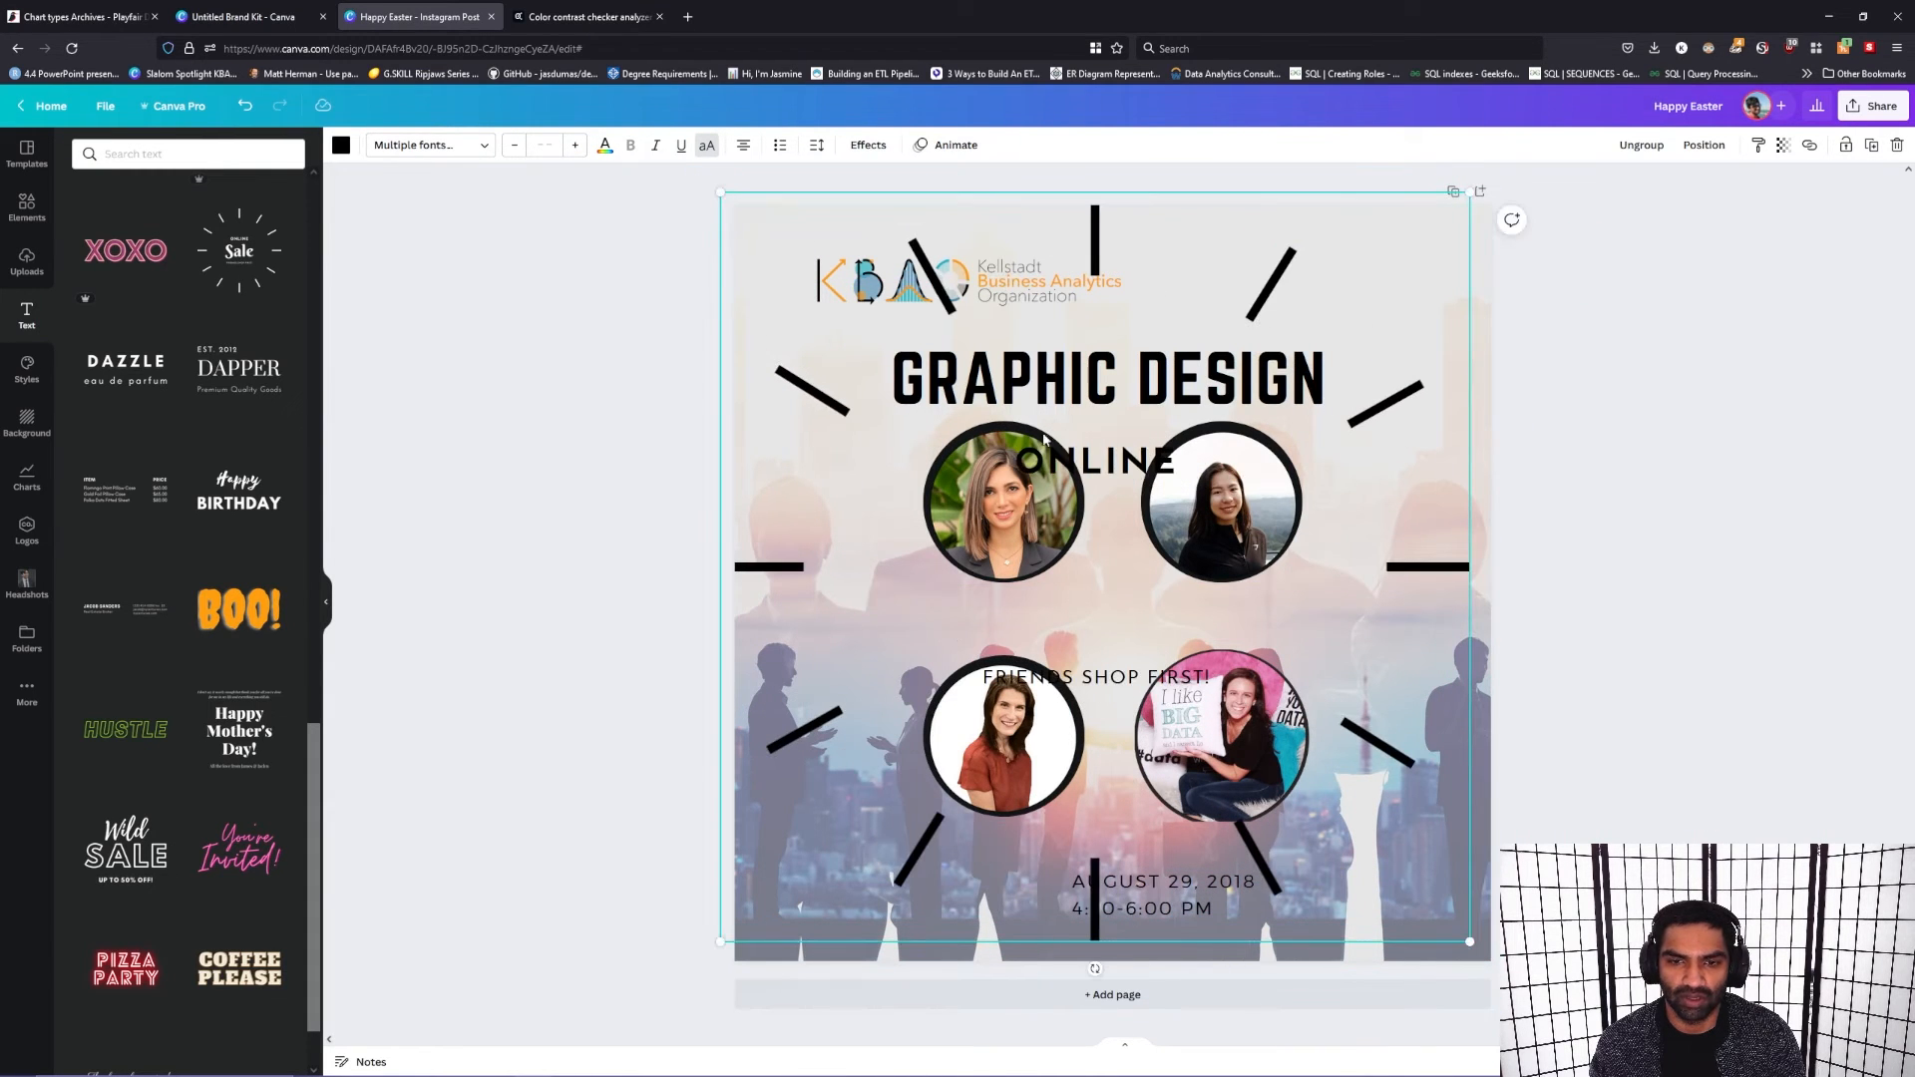
click(1127, 465)
click(1127, 465)
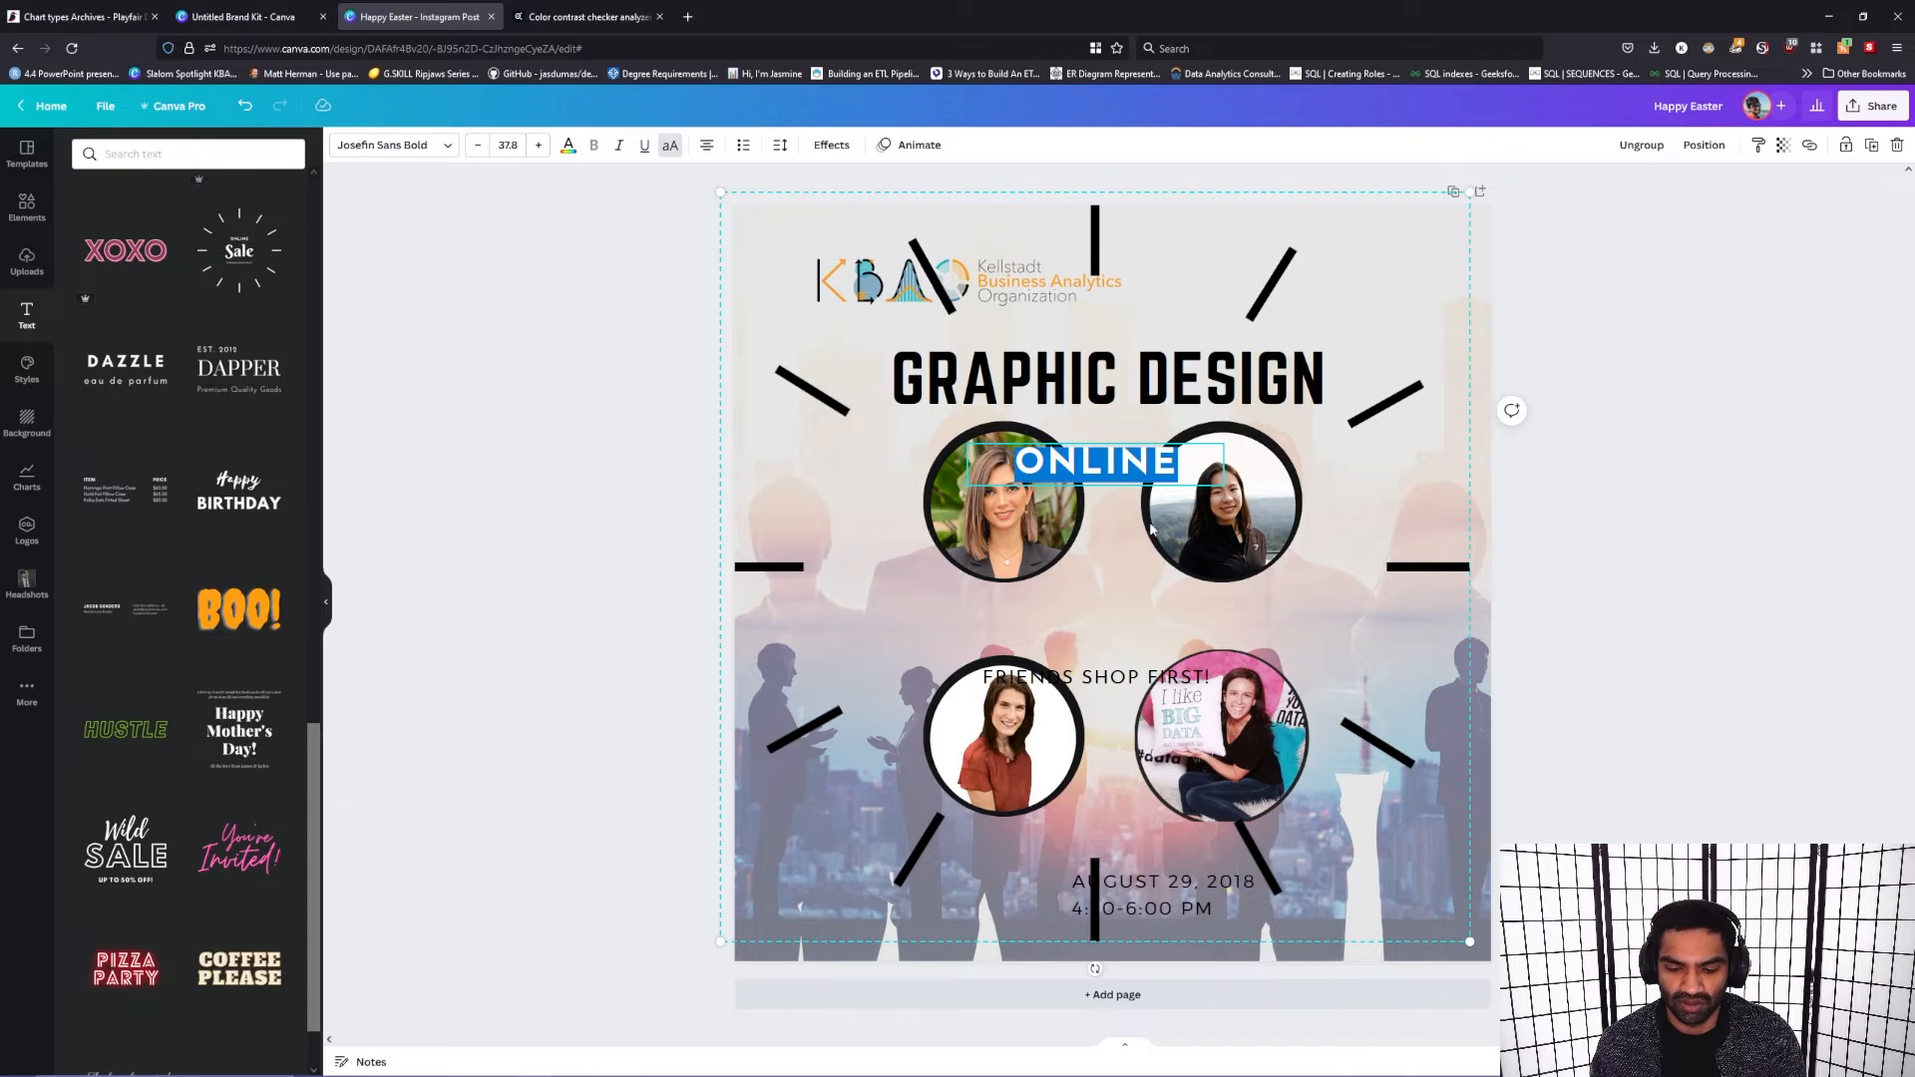
click(1184, 478)
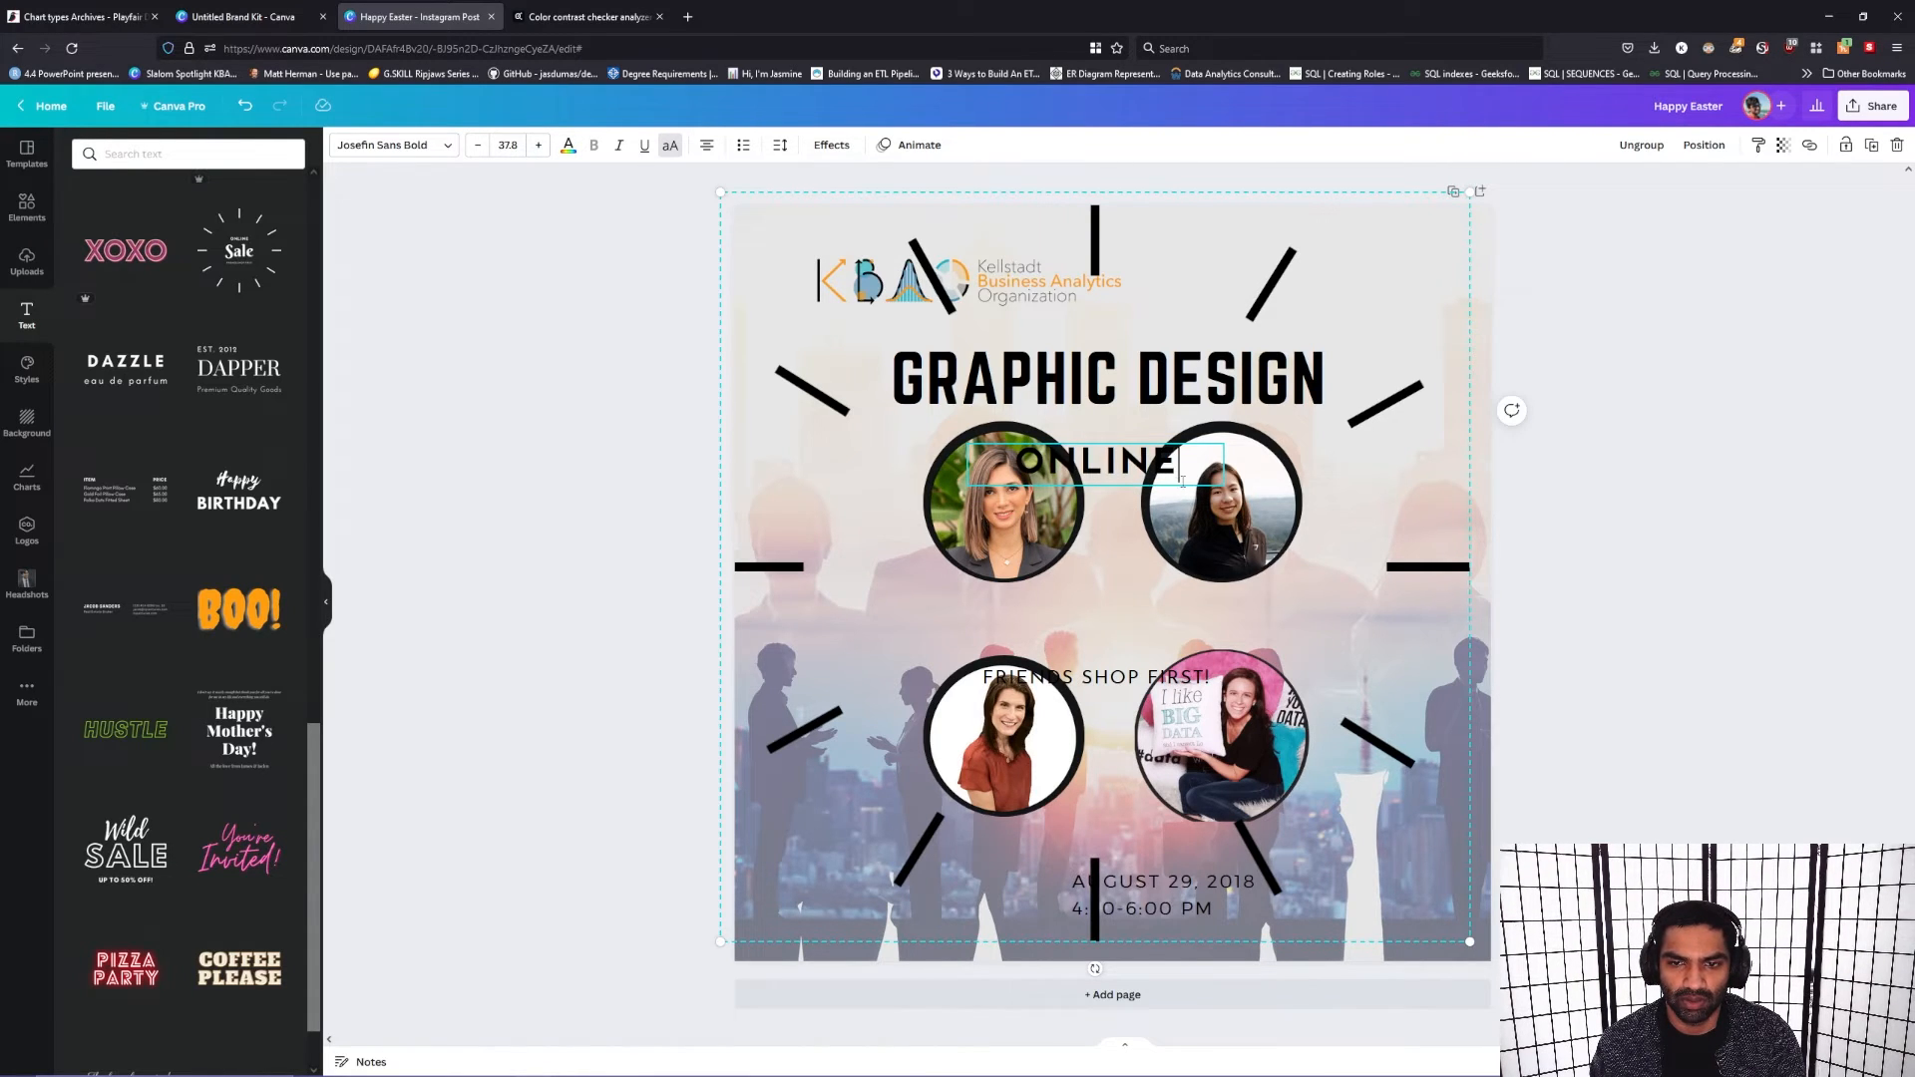
click(1124, 679)
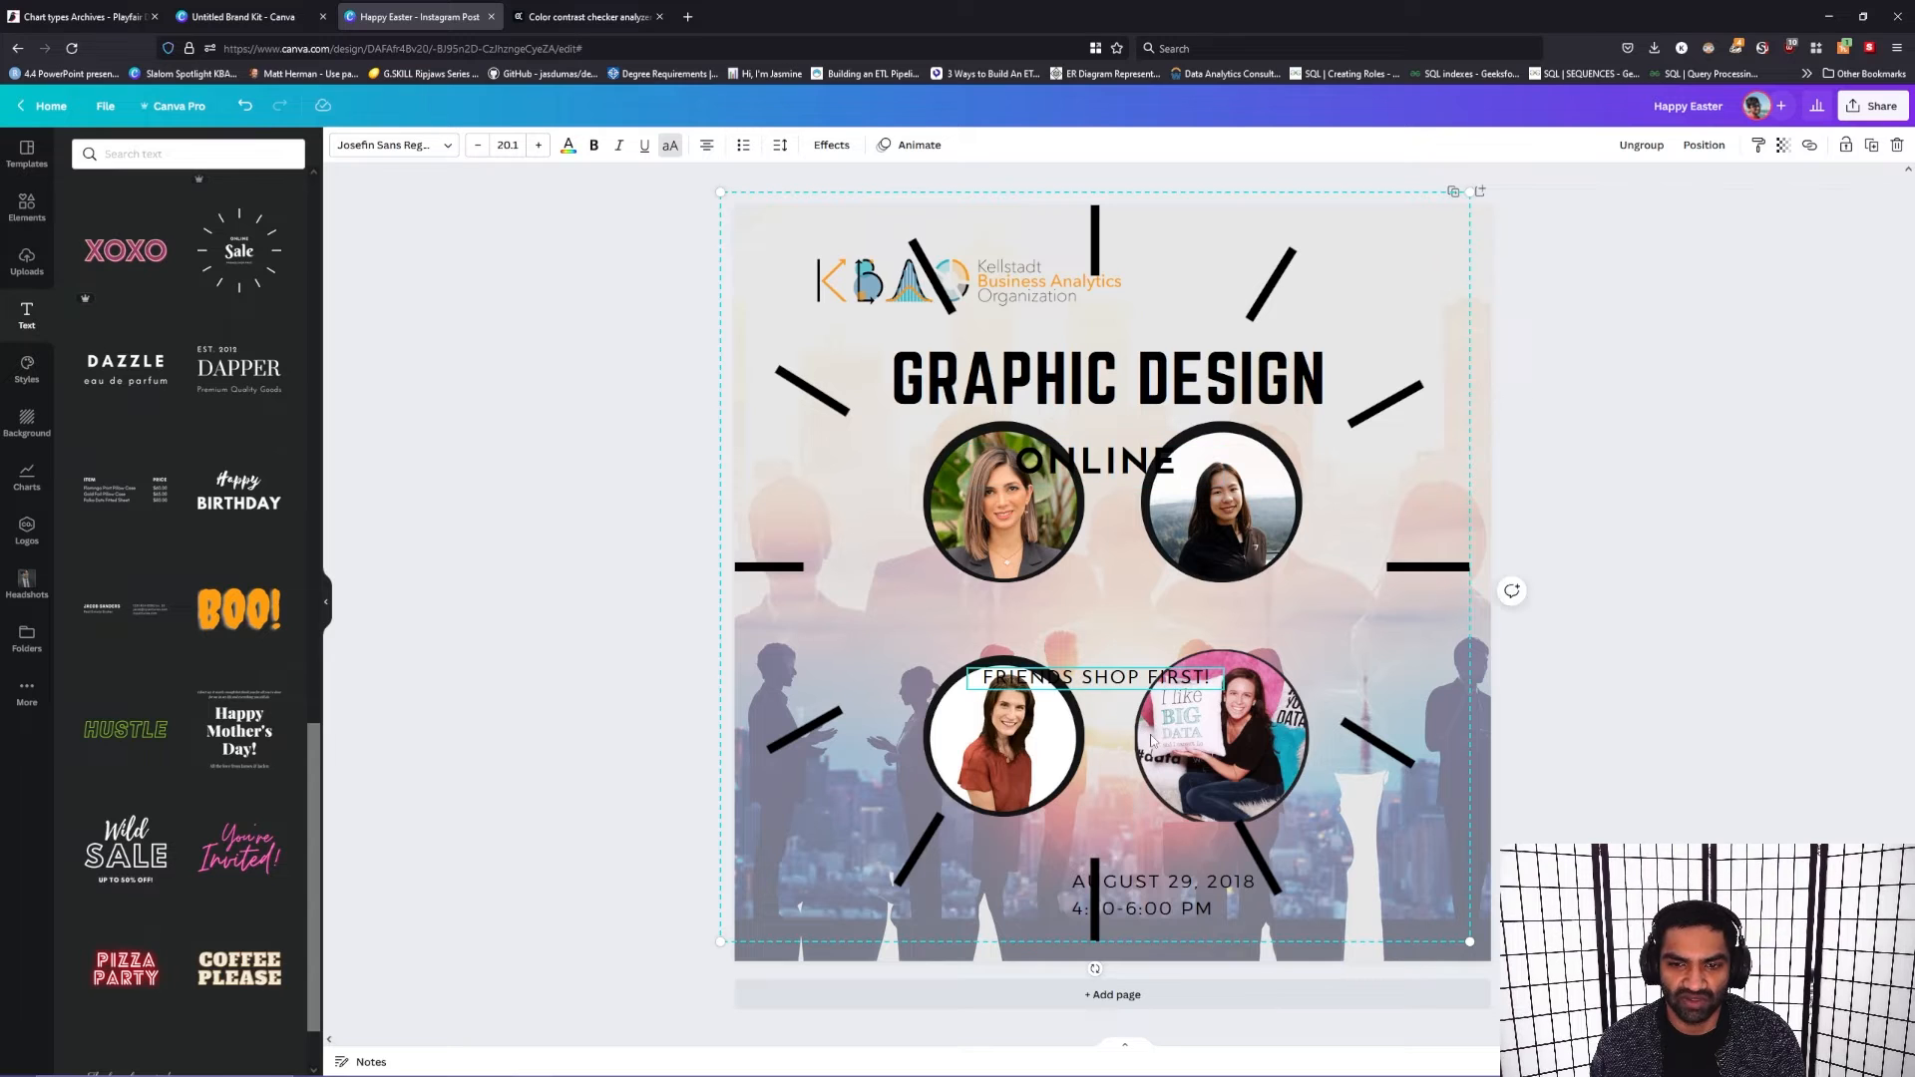
key(Delete)
click(1110, 478)
key(Delete)
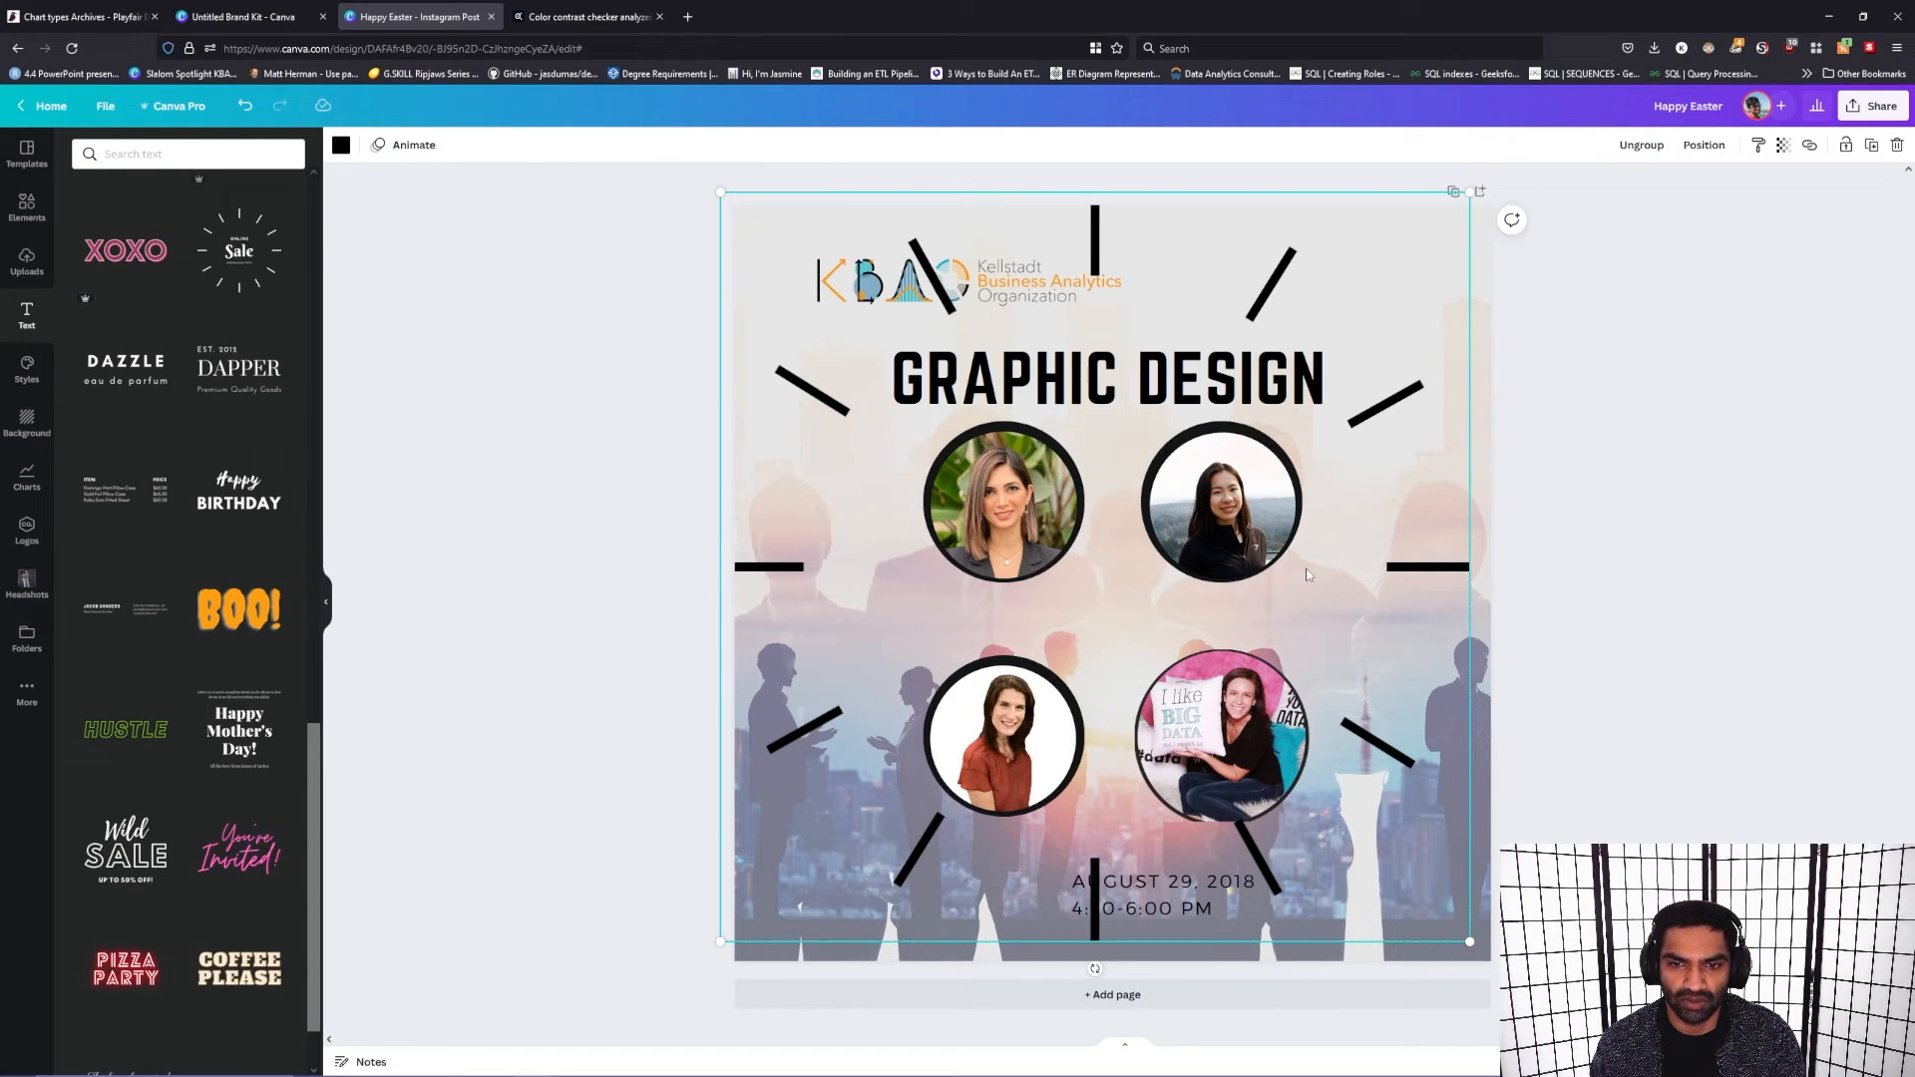
Step: Shrink the radiating lines to closely ring the upper-left portrait, and move them around the upper-right portrait
drag(1367, 480, 1312, 465)
drag(1422, 938, 935, 449)
drag(930, 310, 1135, 508)
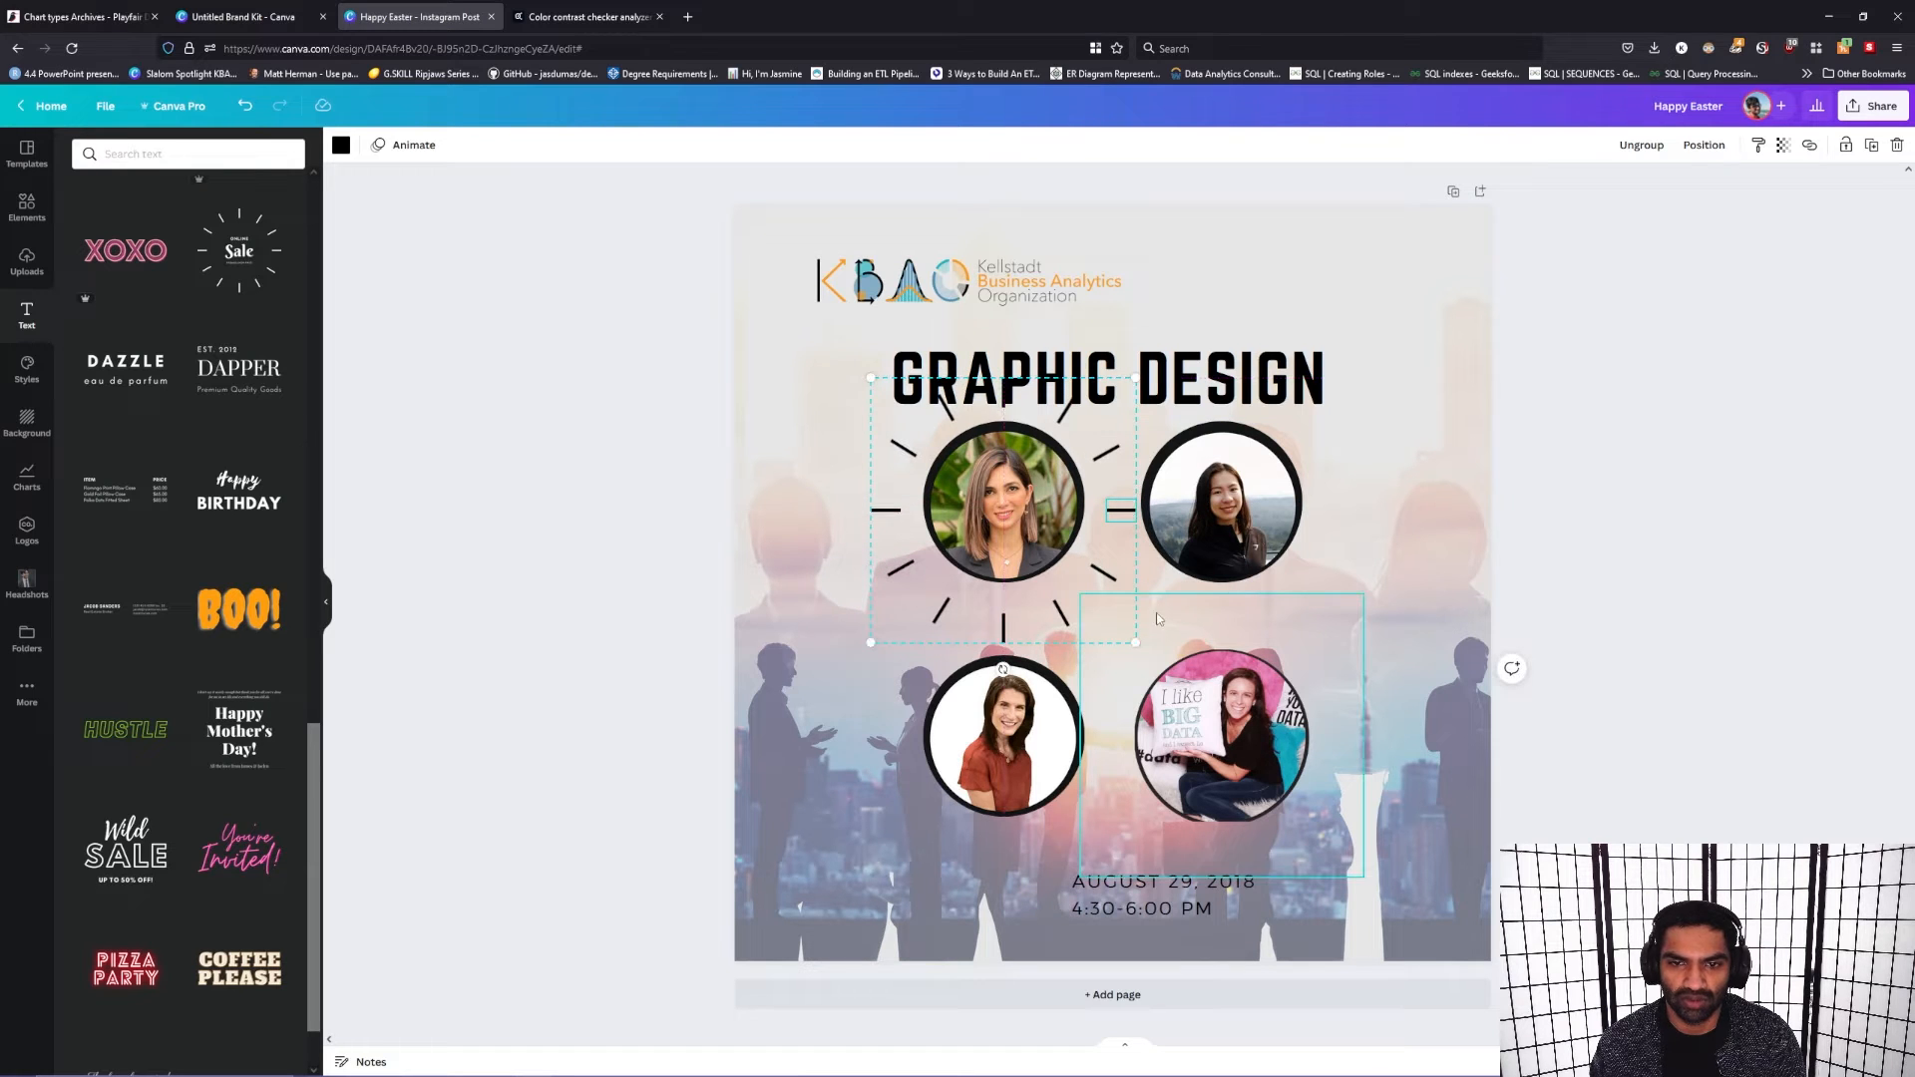
drag(1137, 640, 1083, 605)
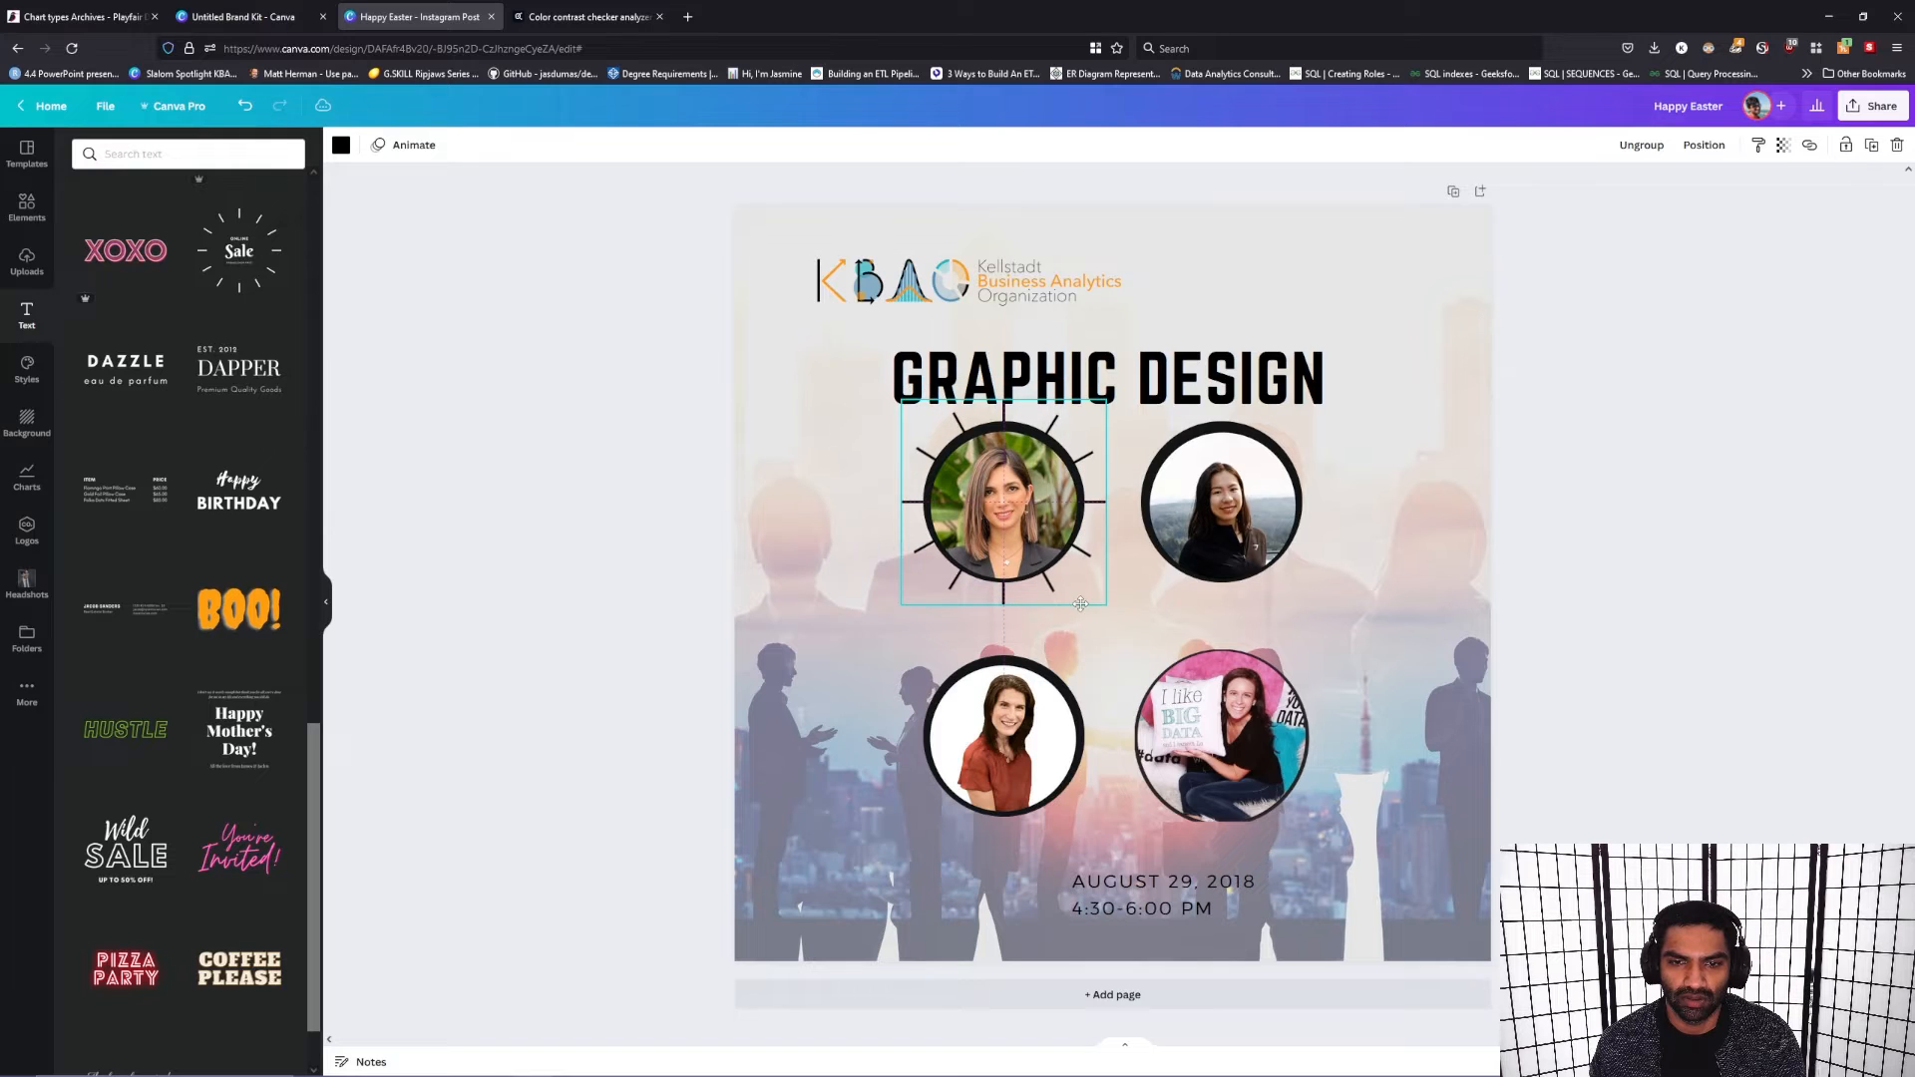
drag(1066, 595, 1282, 594)
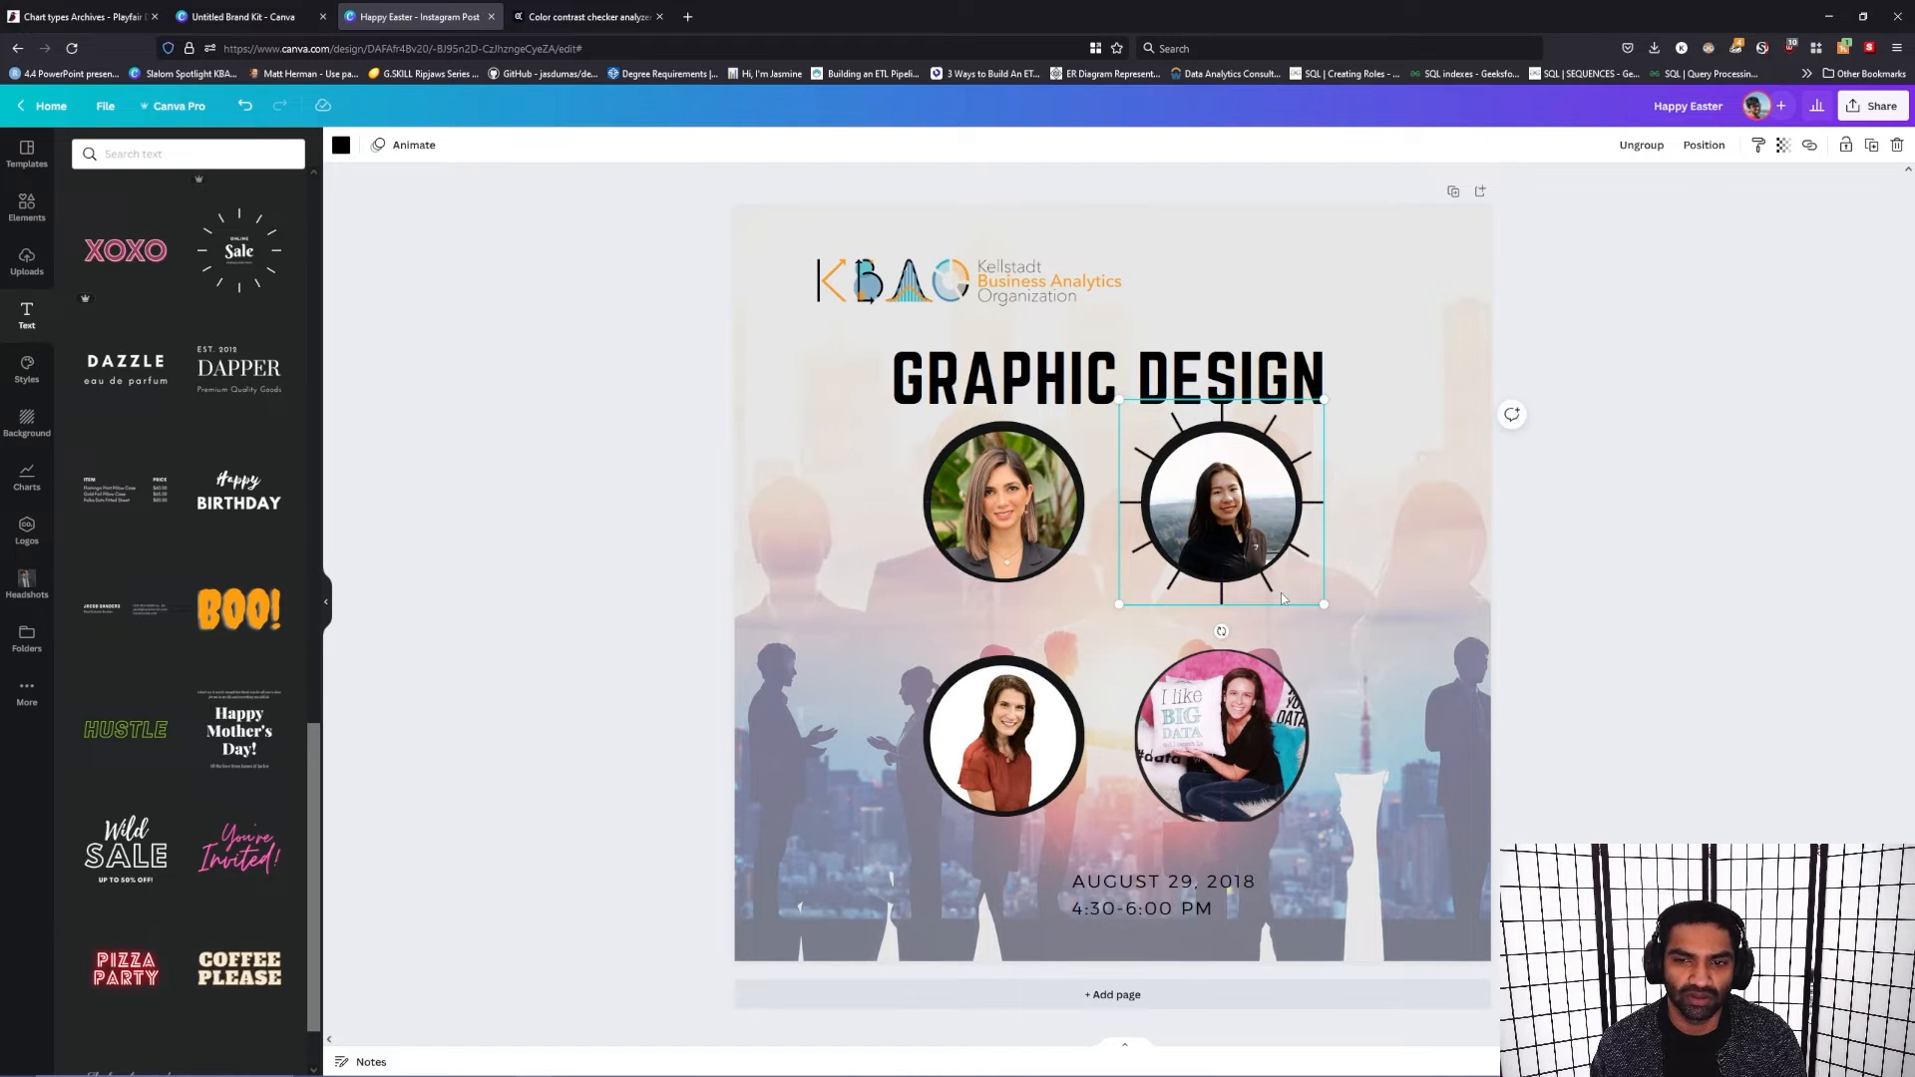
Step: Drag the radiating lines away from the upper-right portrait and delete them from the post
click(1542, 564)
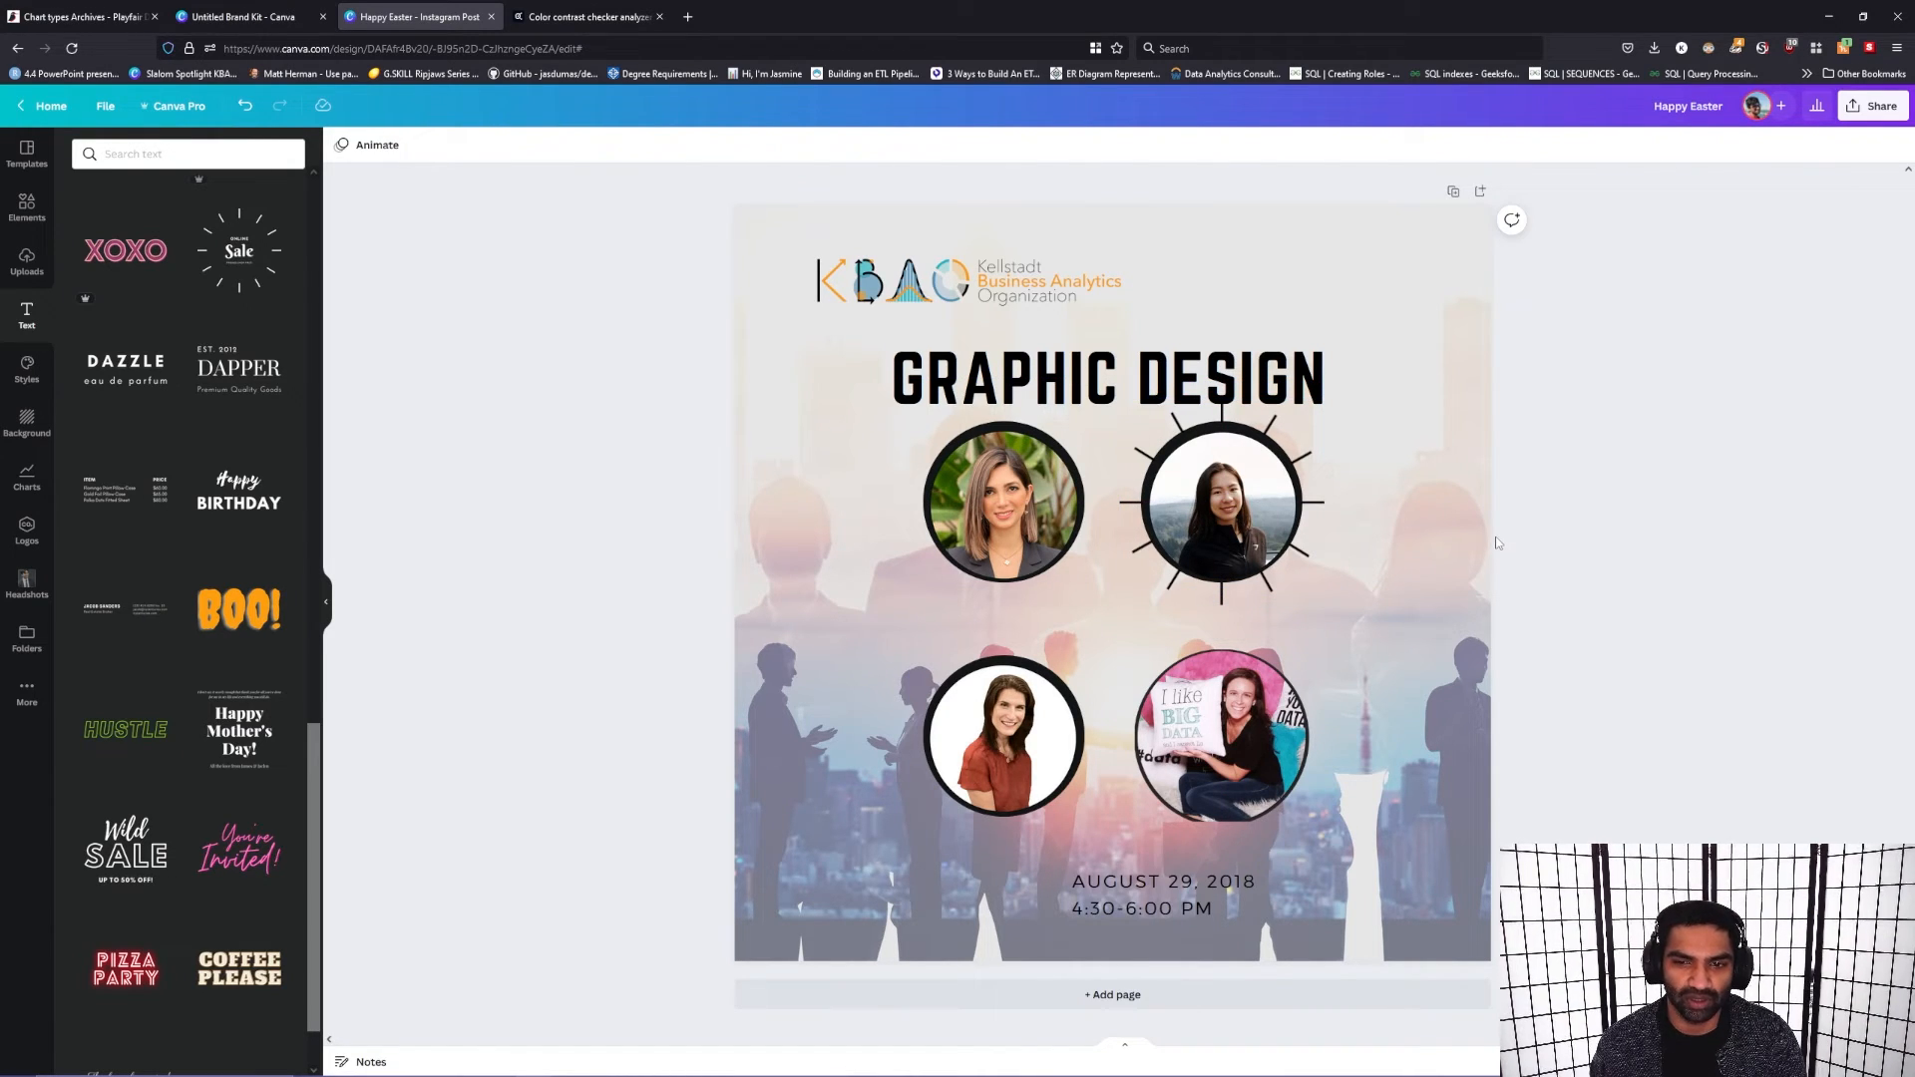
drag(1232, 409, 1384, 478)
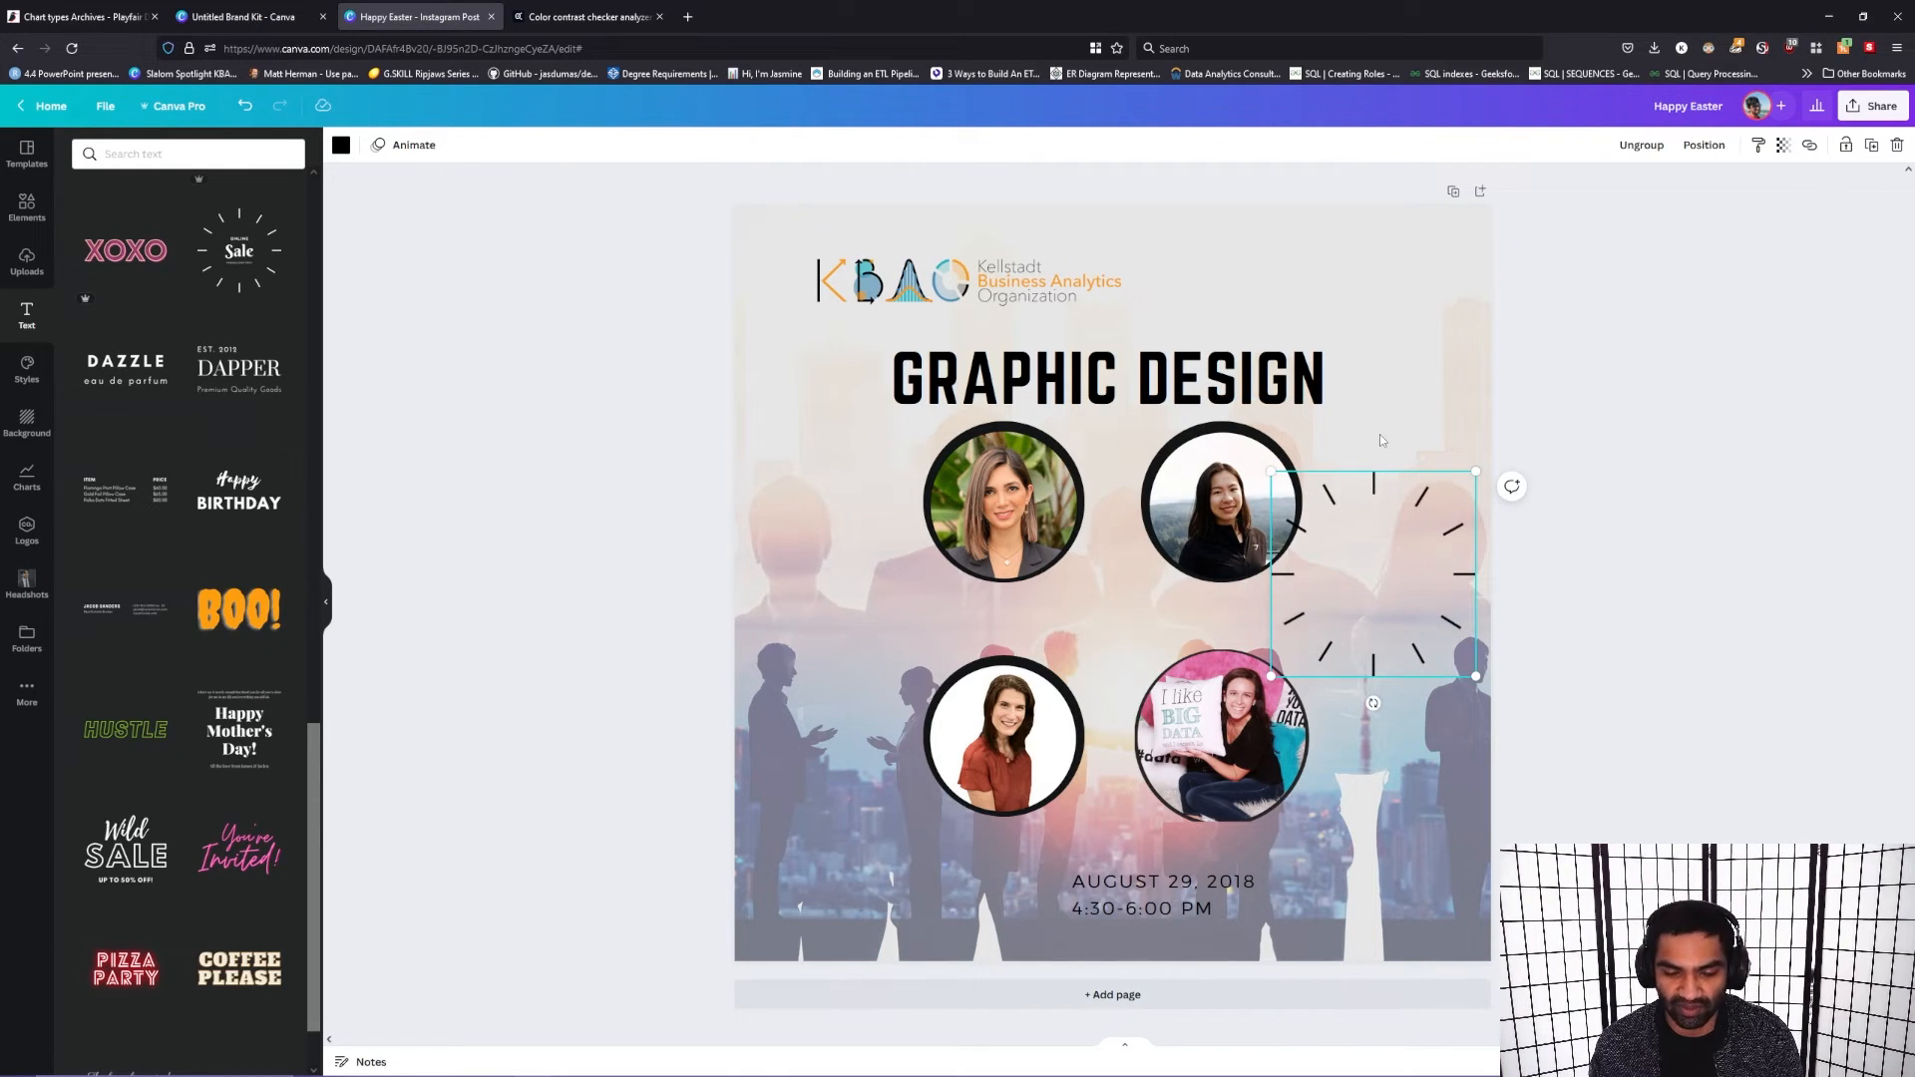
key(Delete)
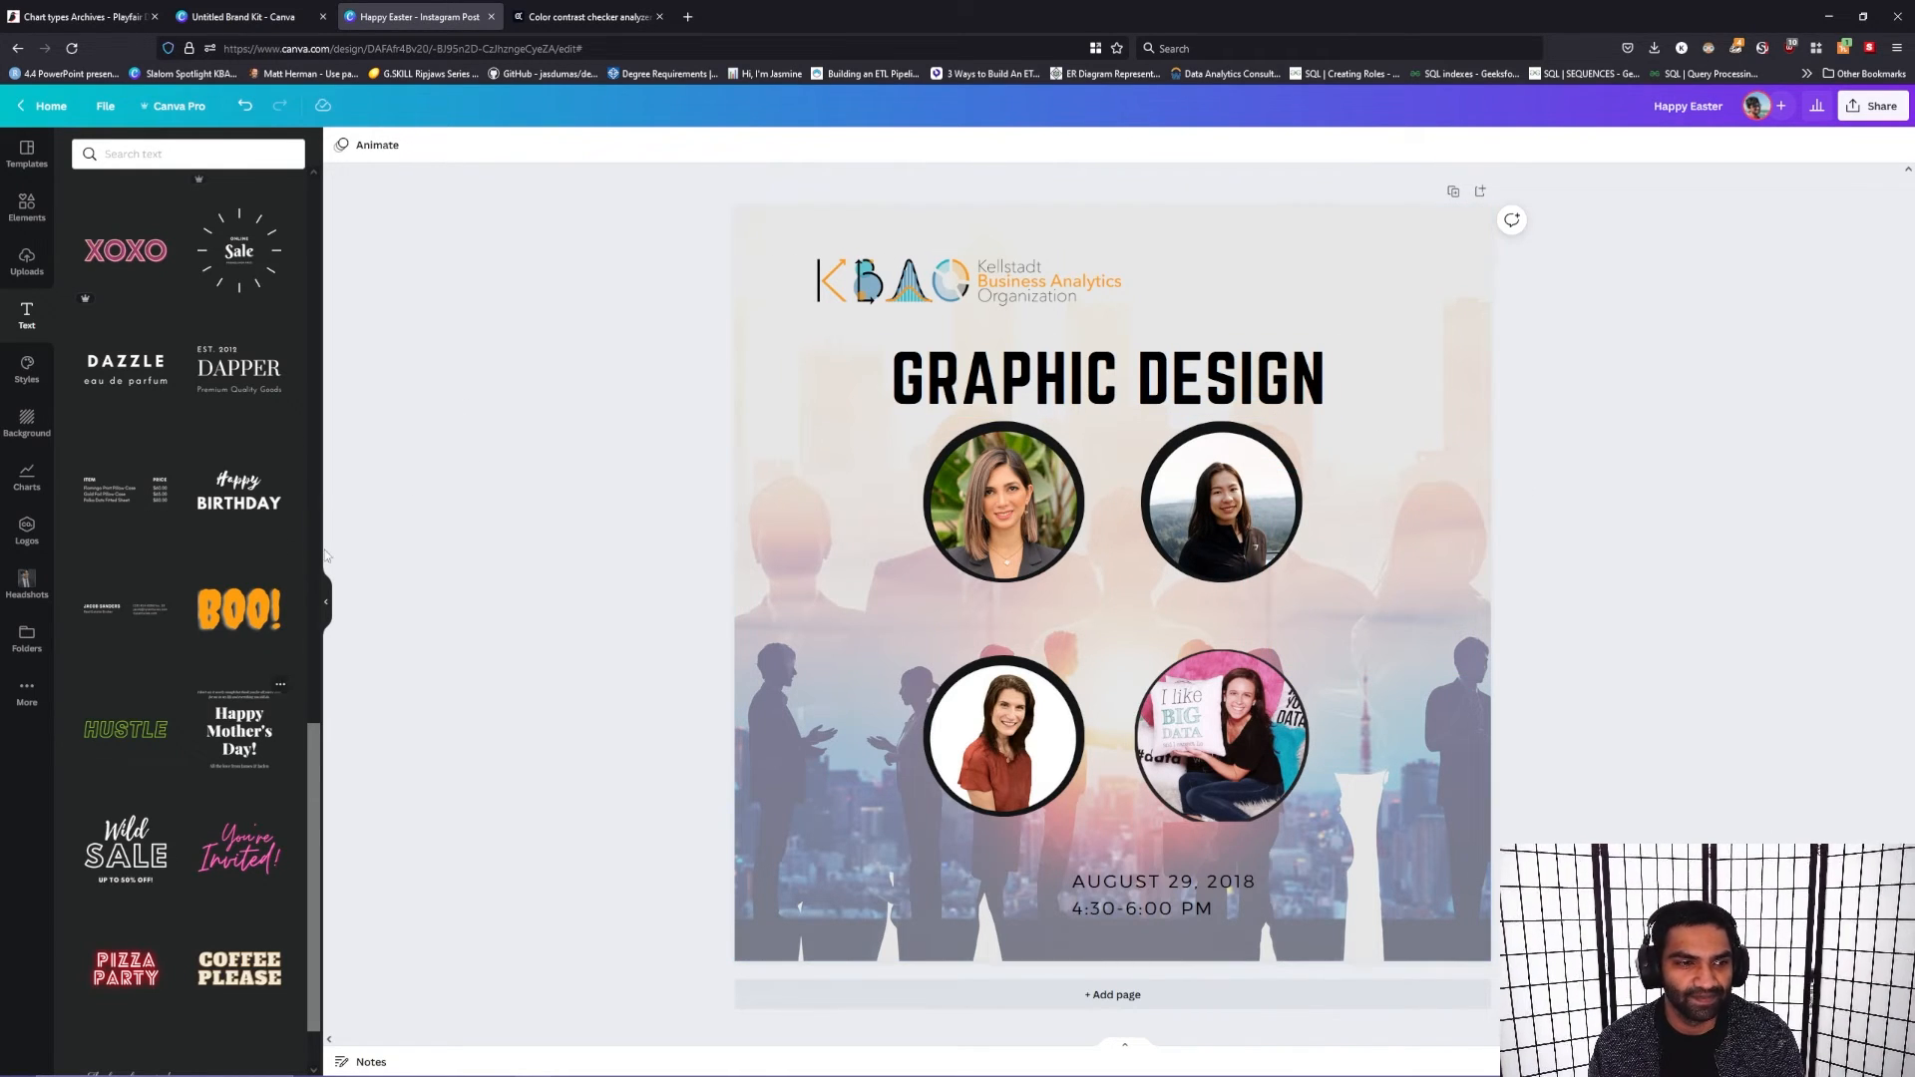
Step: Replace the "Graphic Design" heading text with "Ignite Analytics"
drag(1107, 369, 1107, 356)
double_click(1108, 370)
click(1116, 370)
triple_click(1194, 360)
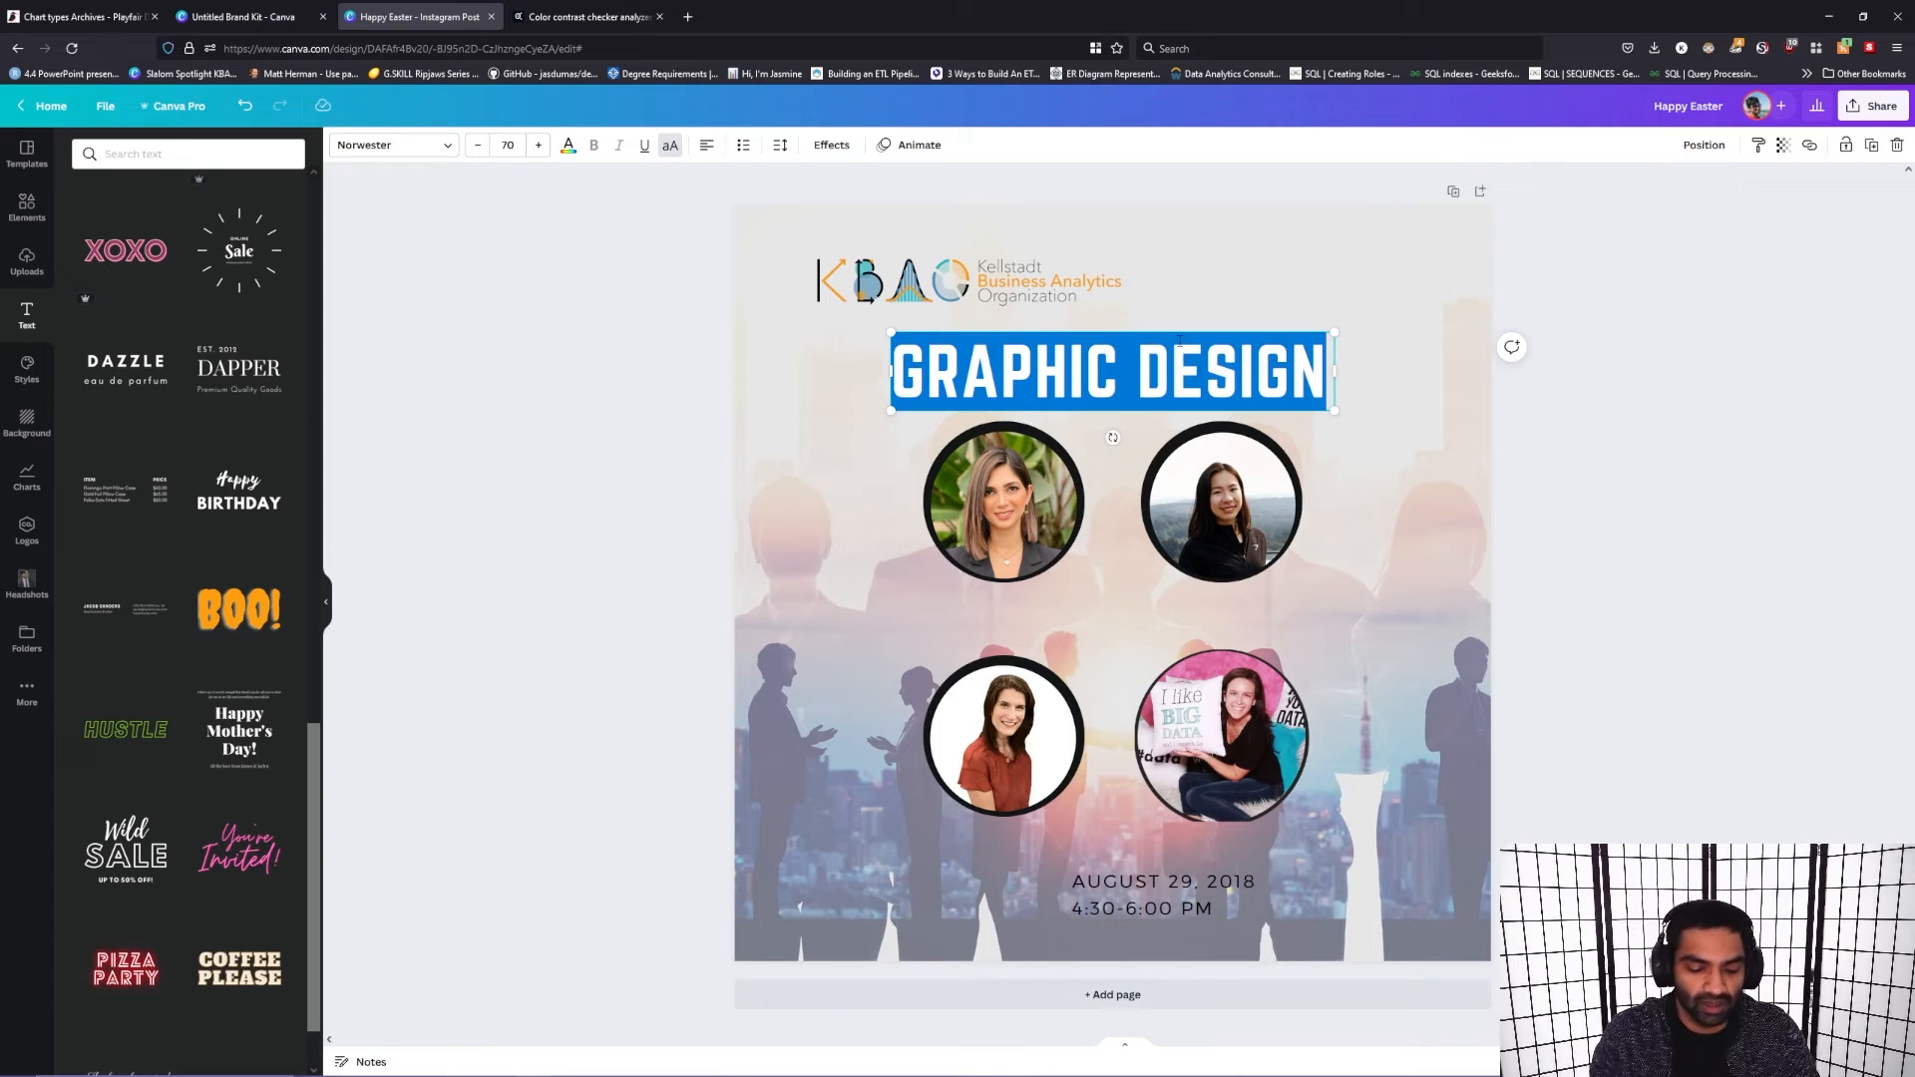
key(Caps_Lock)
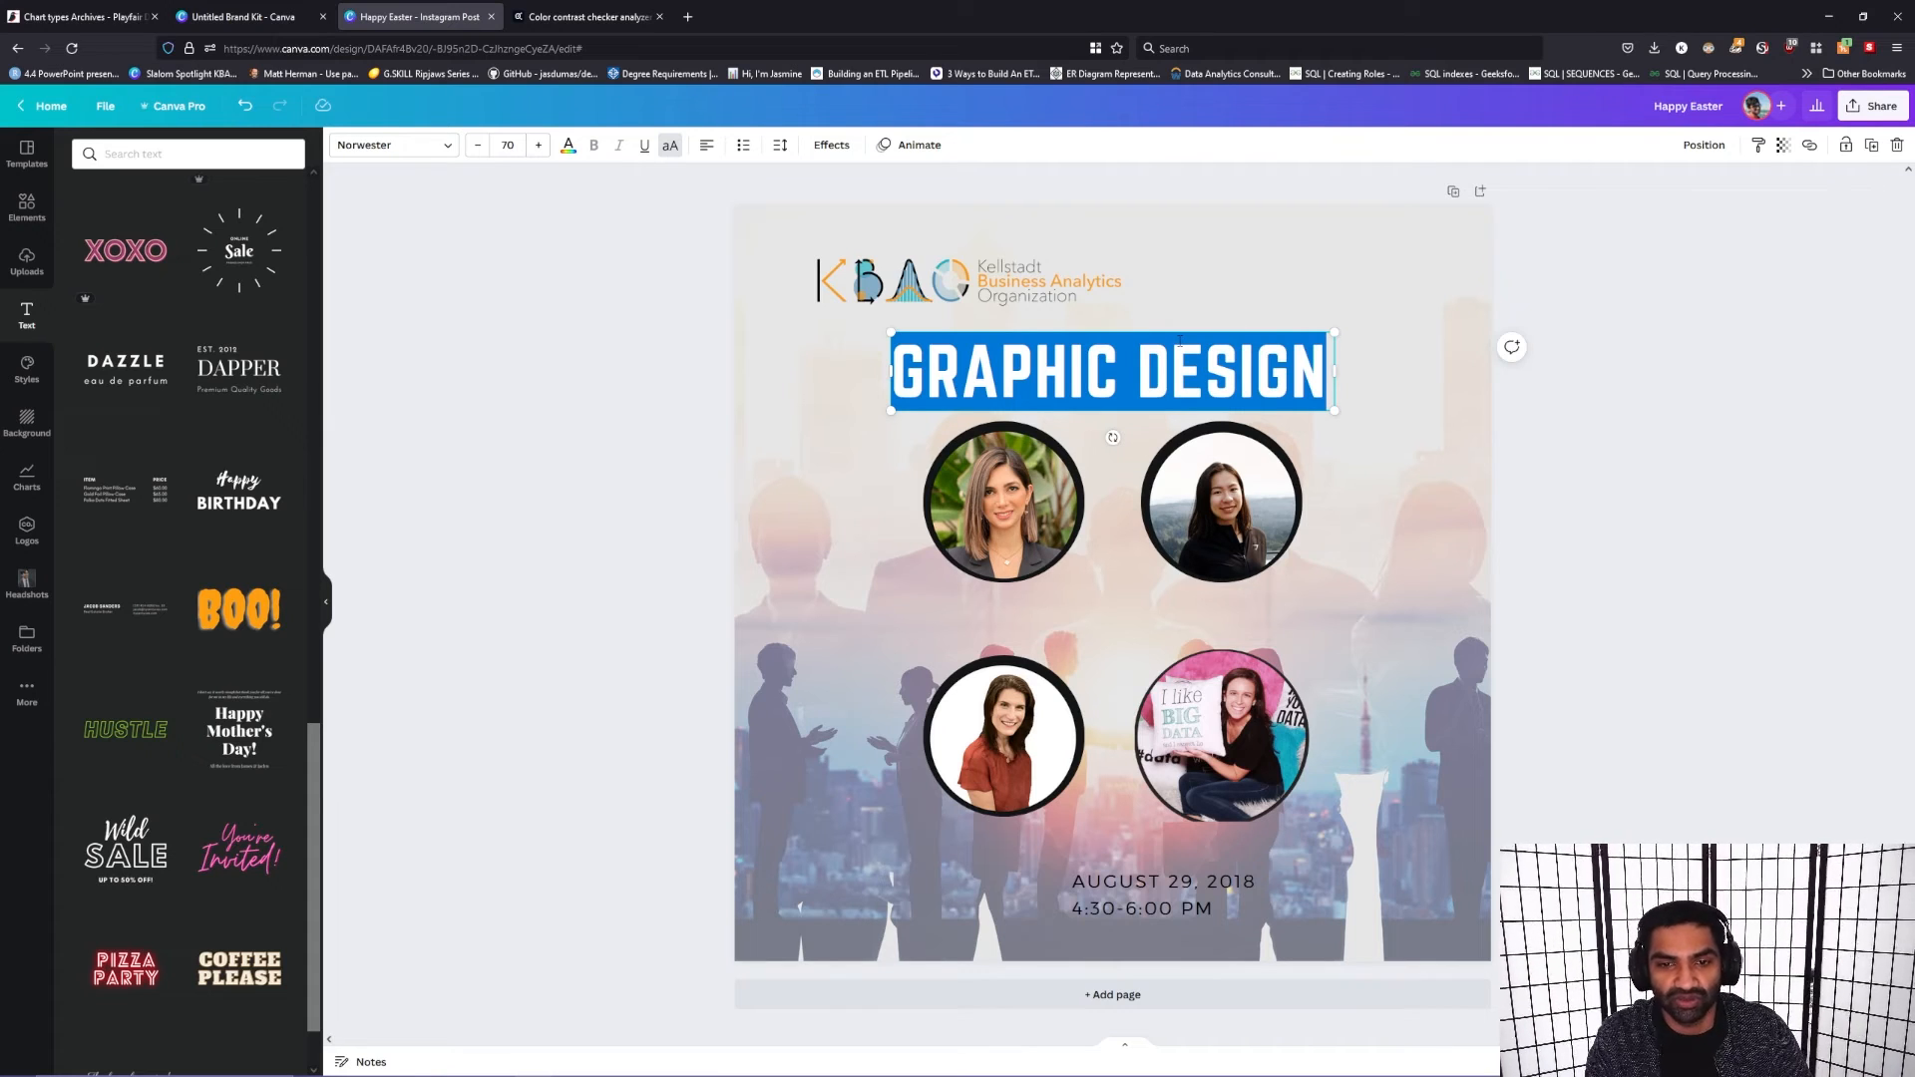
key(Caps_Lock)
text(IGNIT)
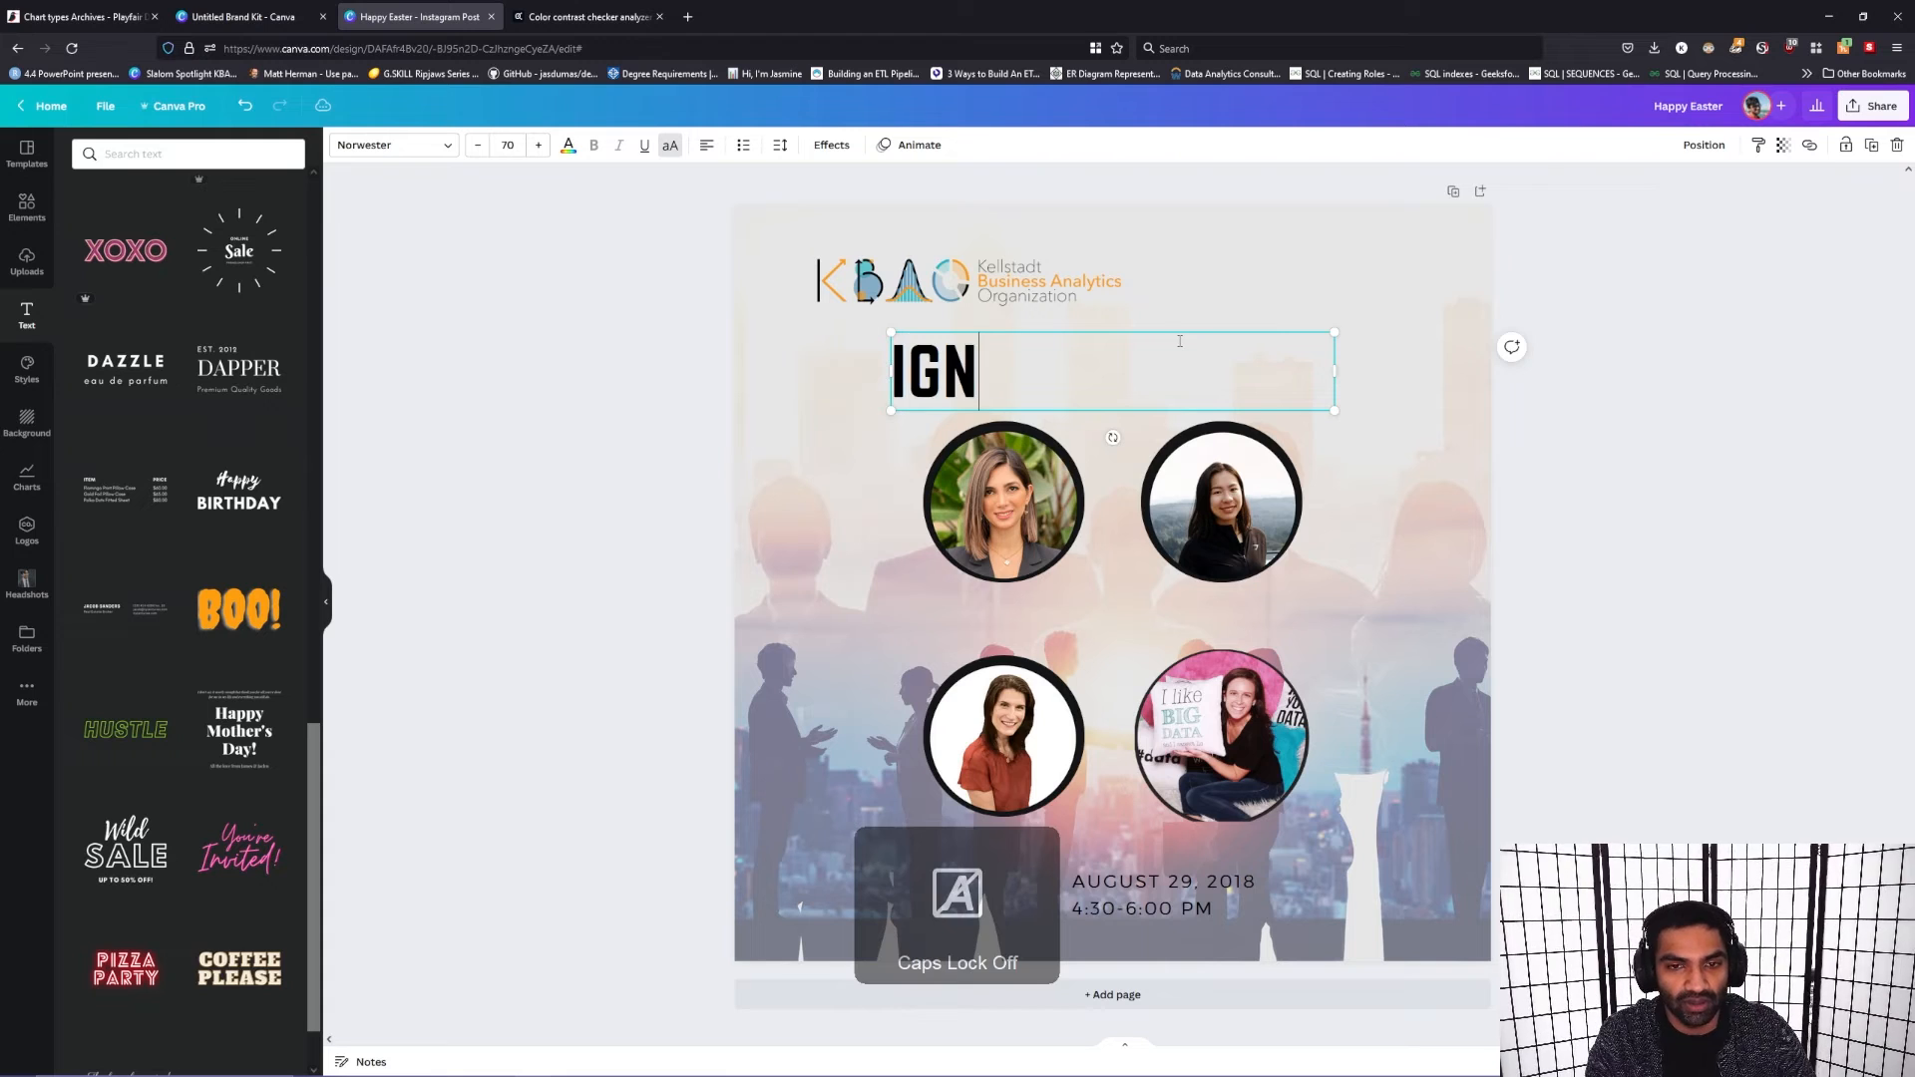
text(E)
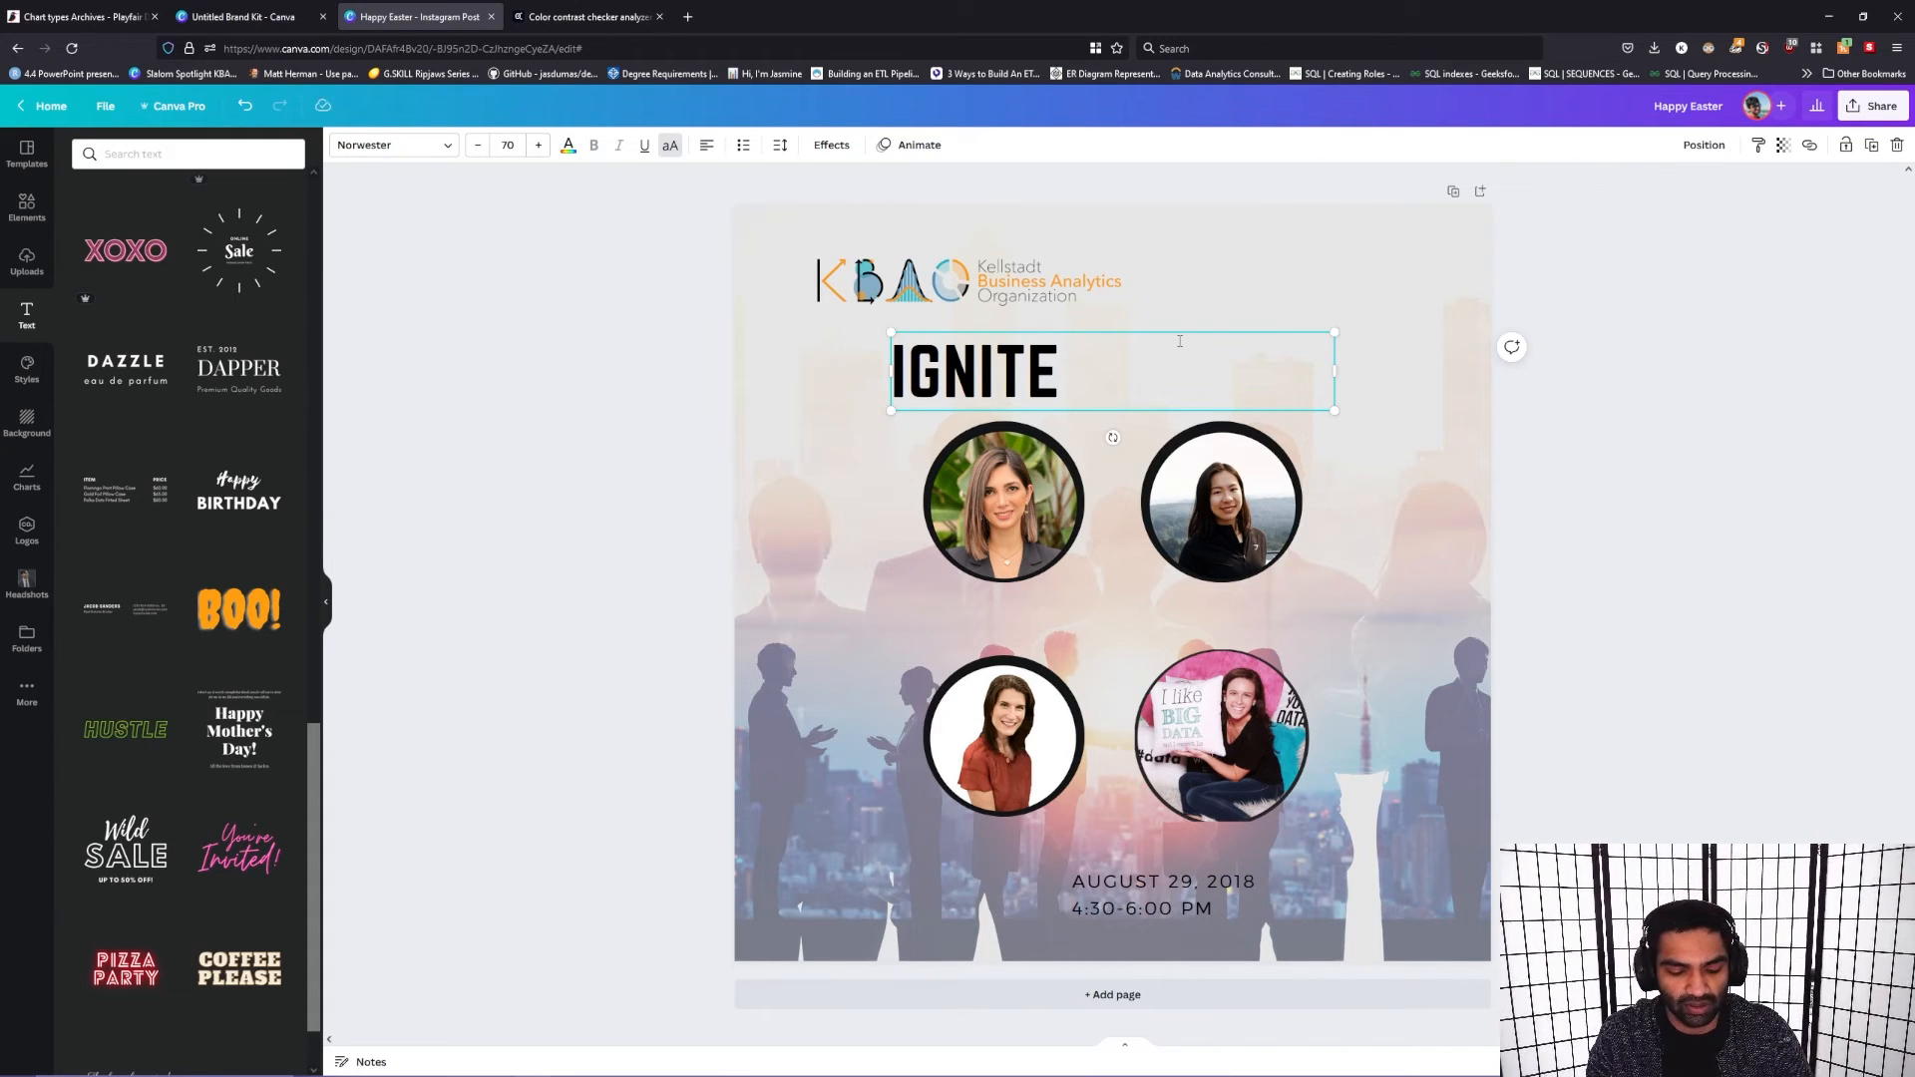
key(Caps_Lock)
text(anal)
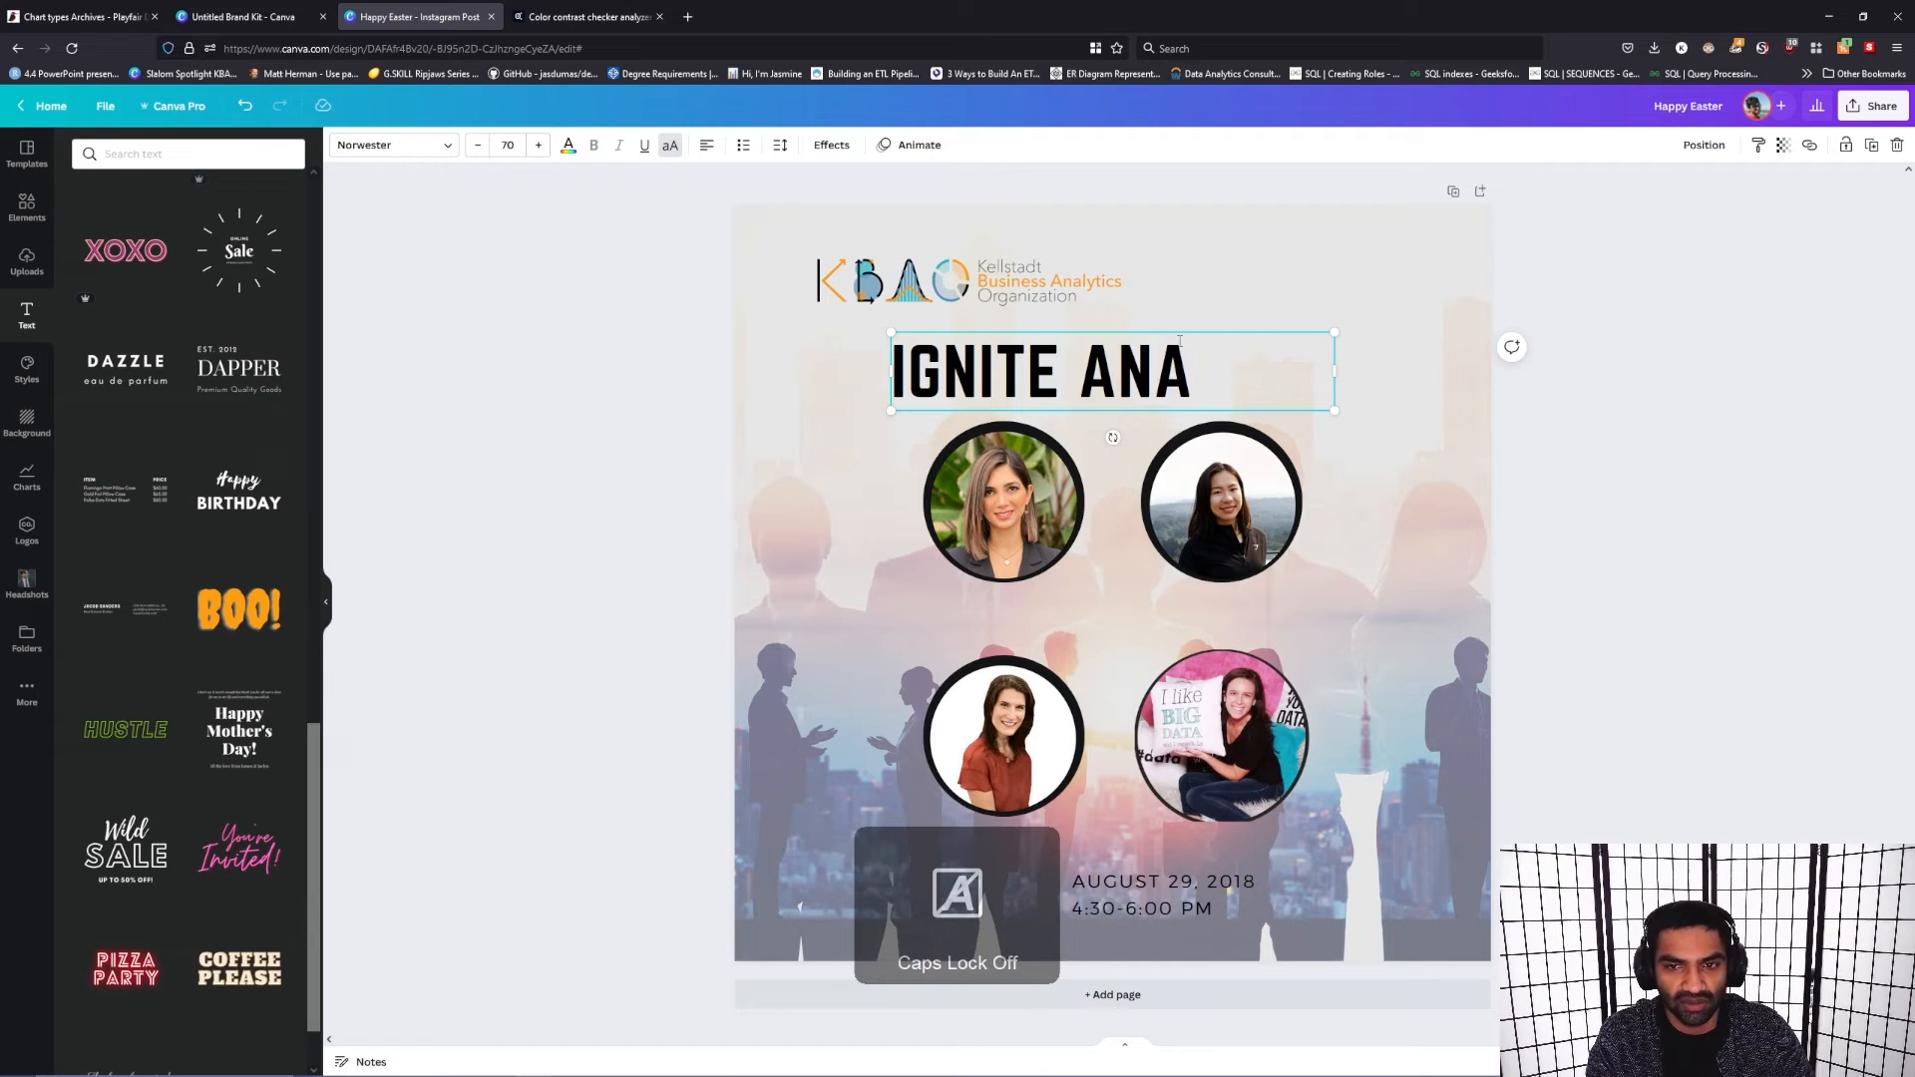
text(ytics)
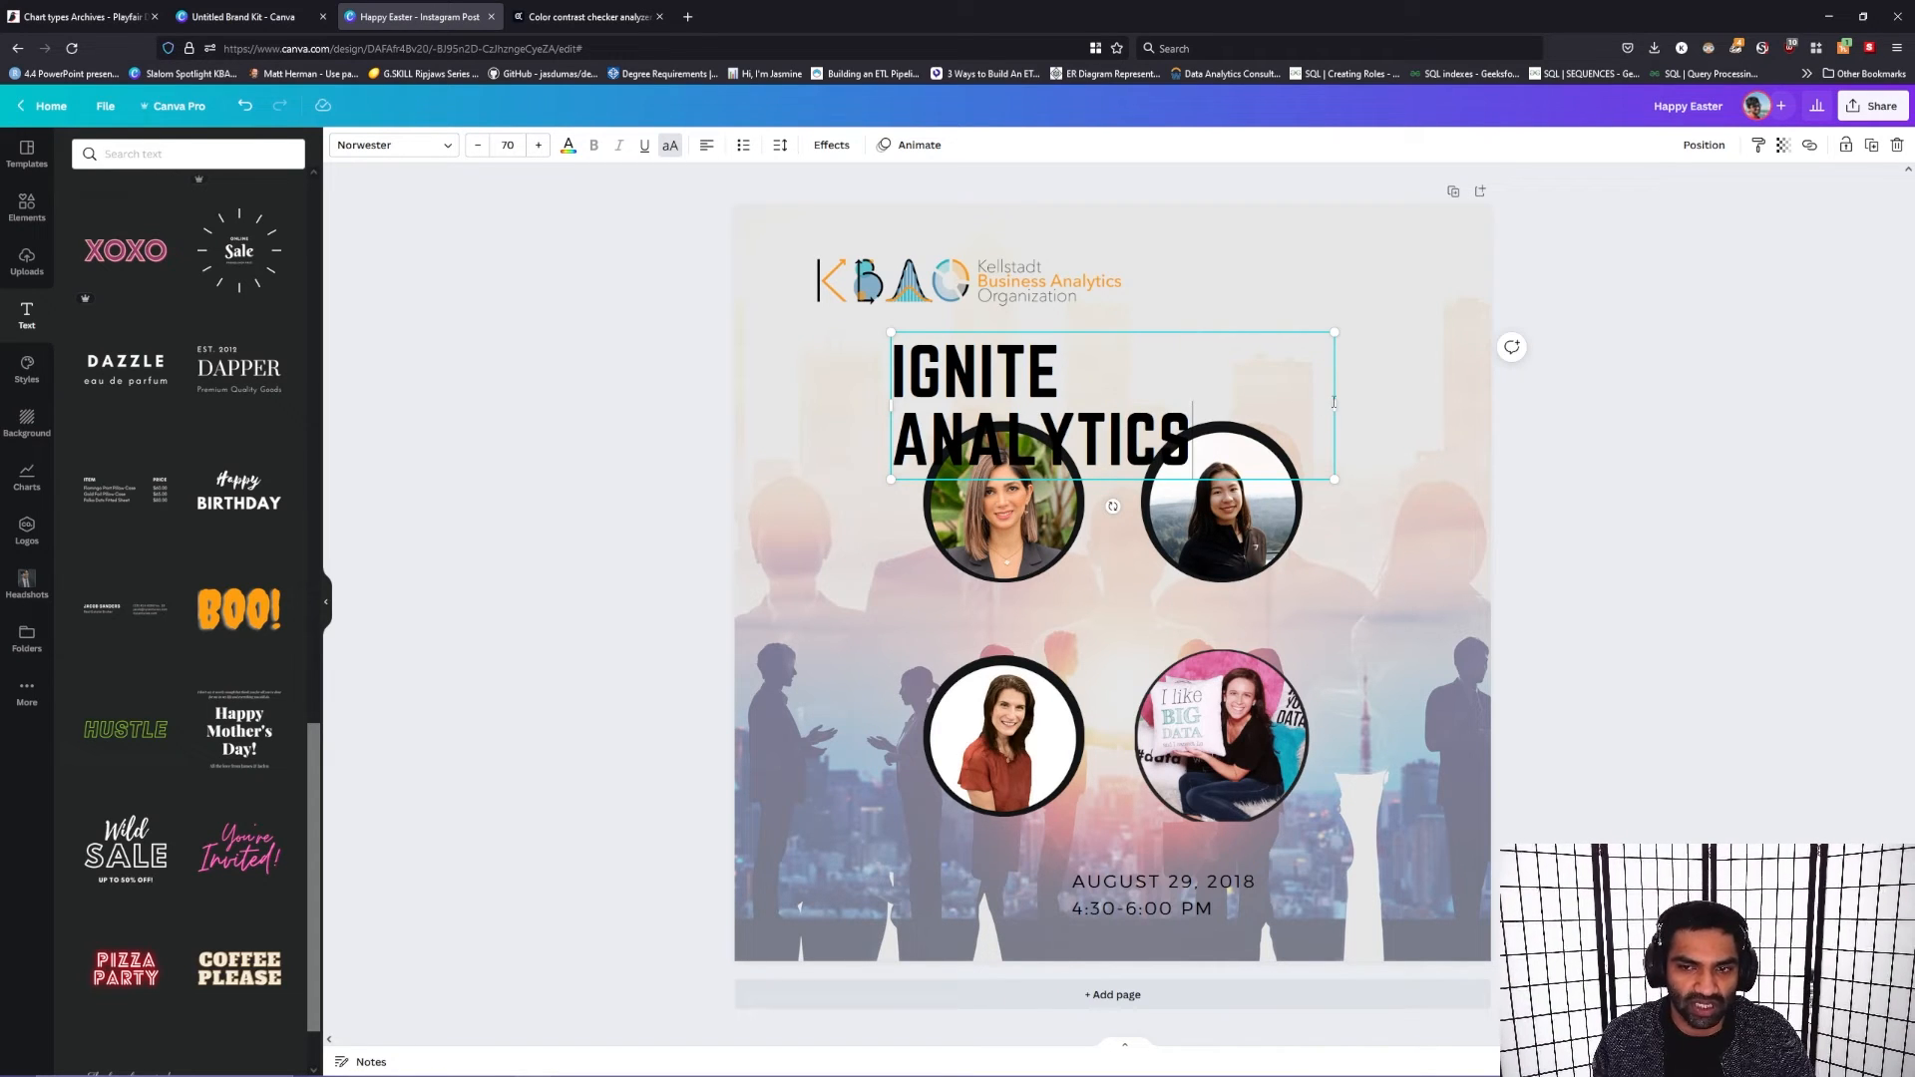
Step: Widen the heading's text box to 700 so it fits on one line, and center it above the portraits
drag(1336, 402, 1381, 402)
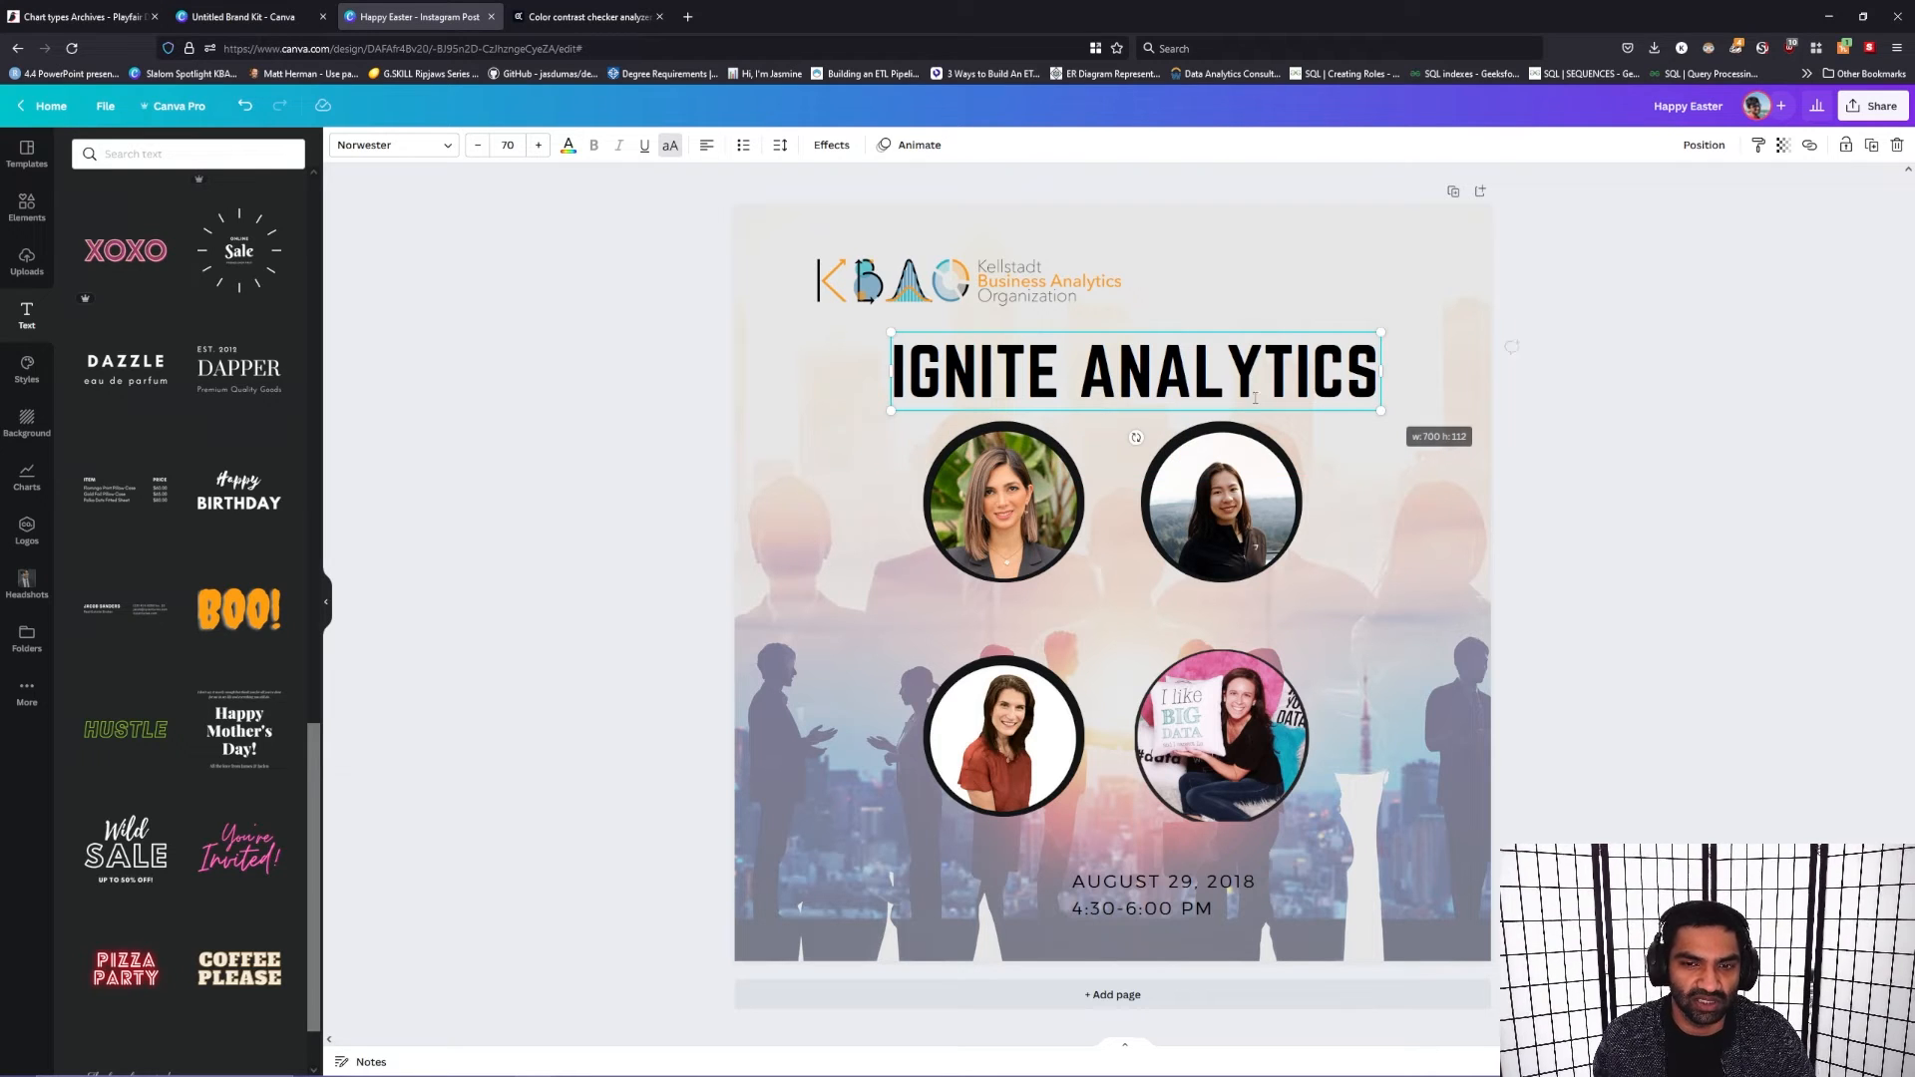
drag(1125, 411, 1101, 403)
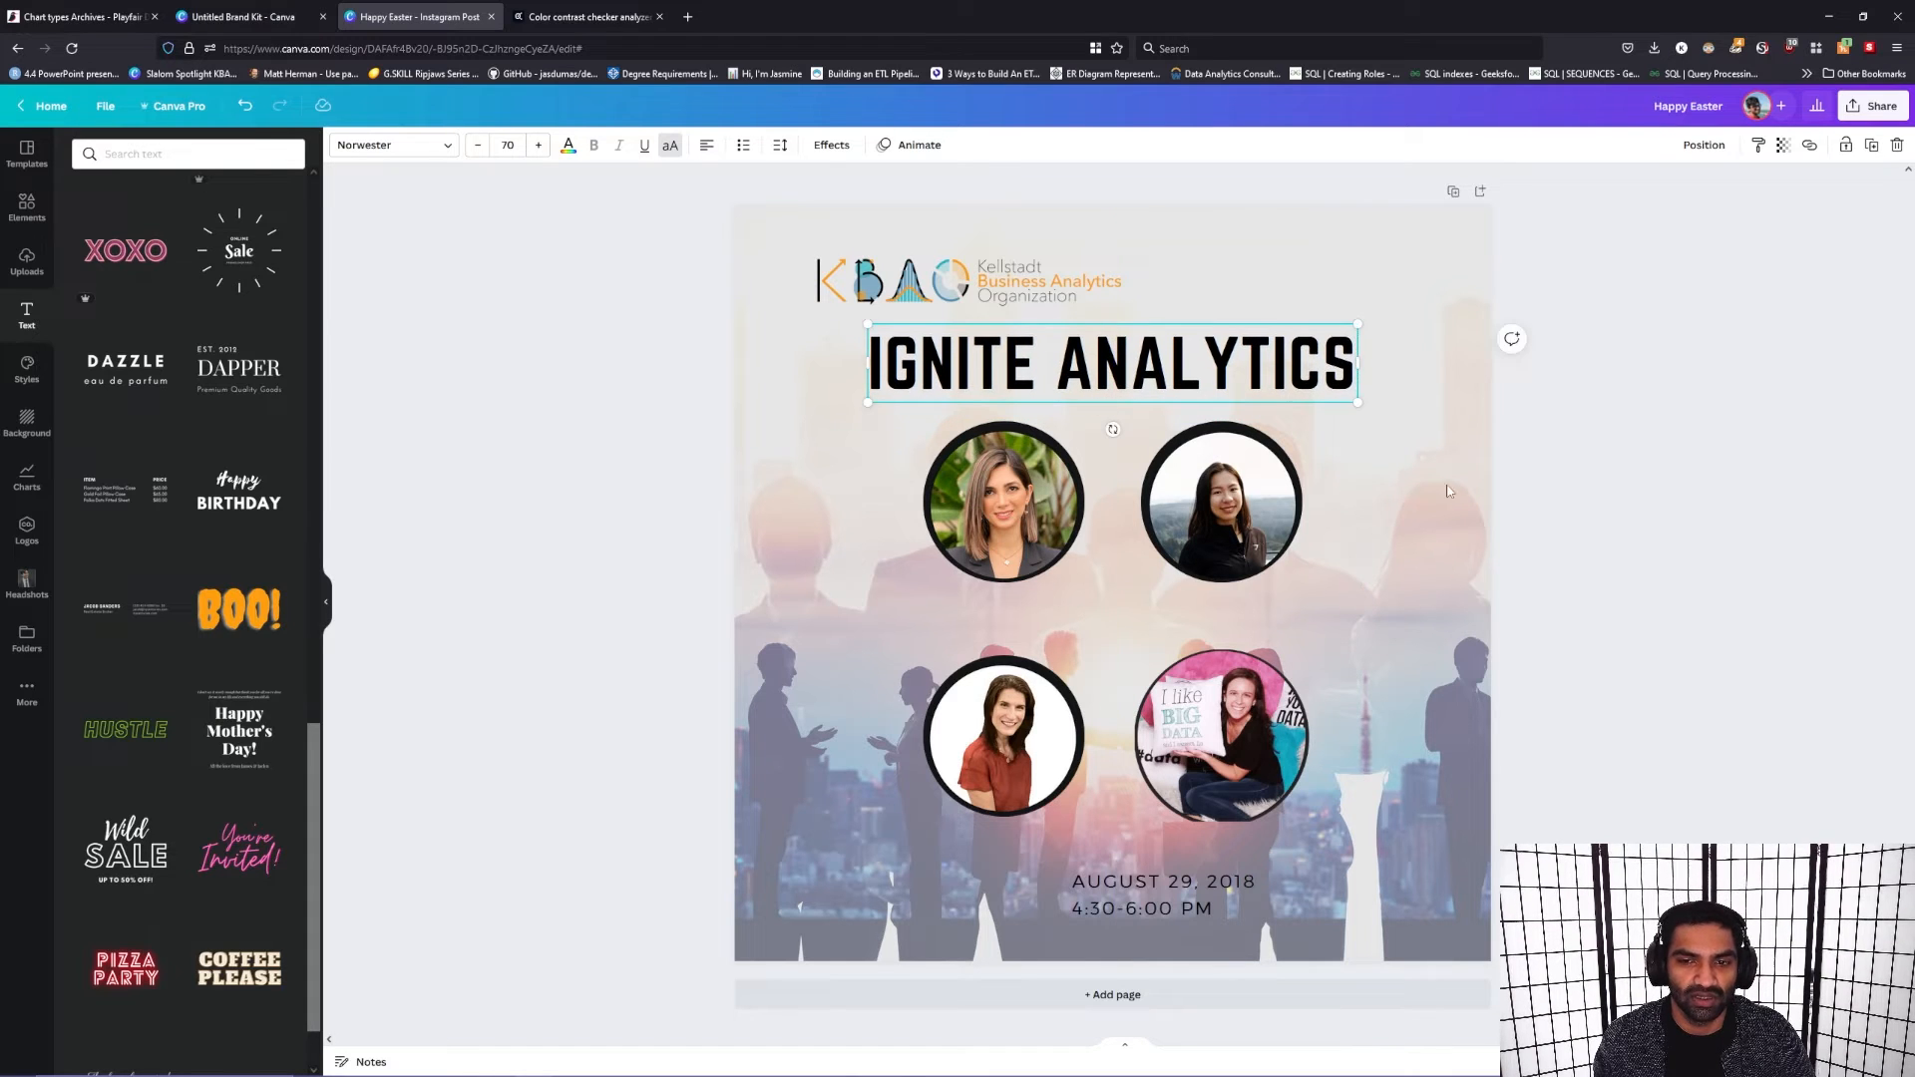
click(1367, 547)
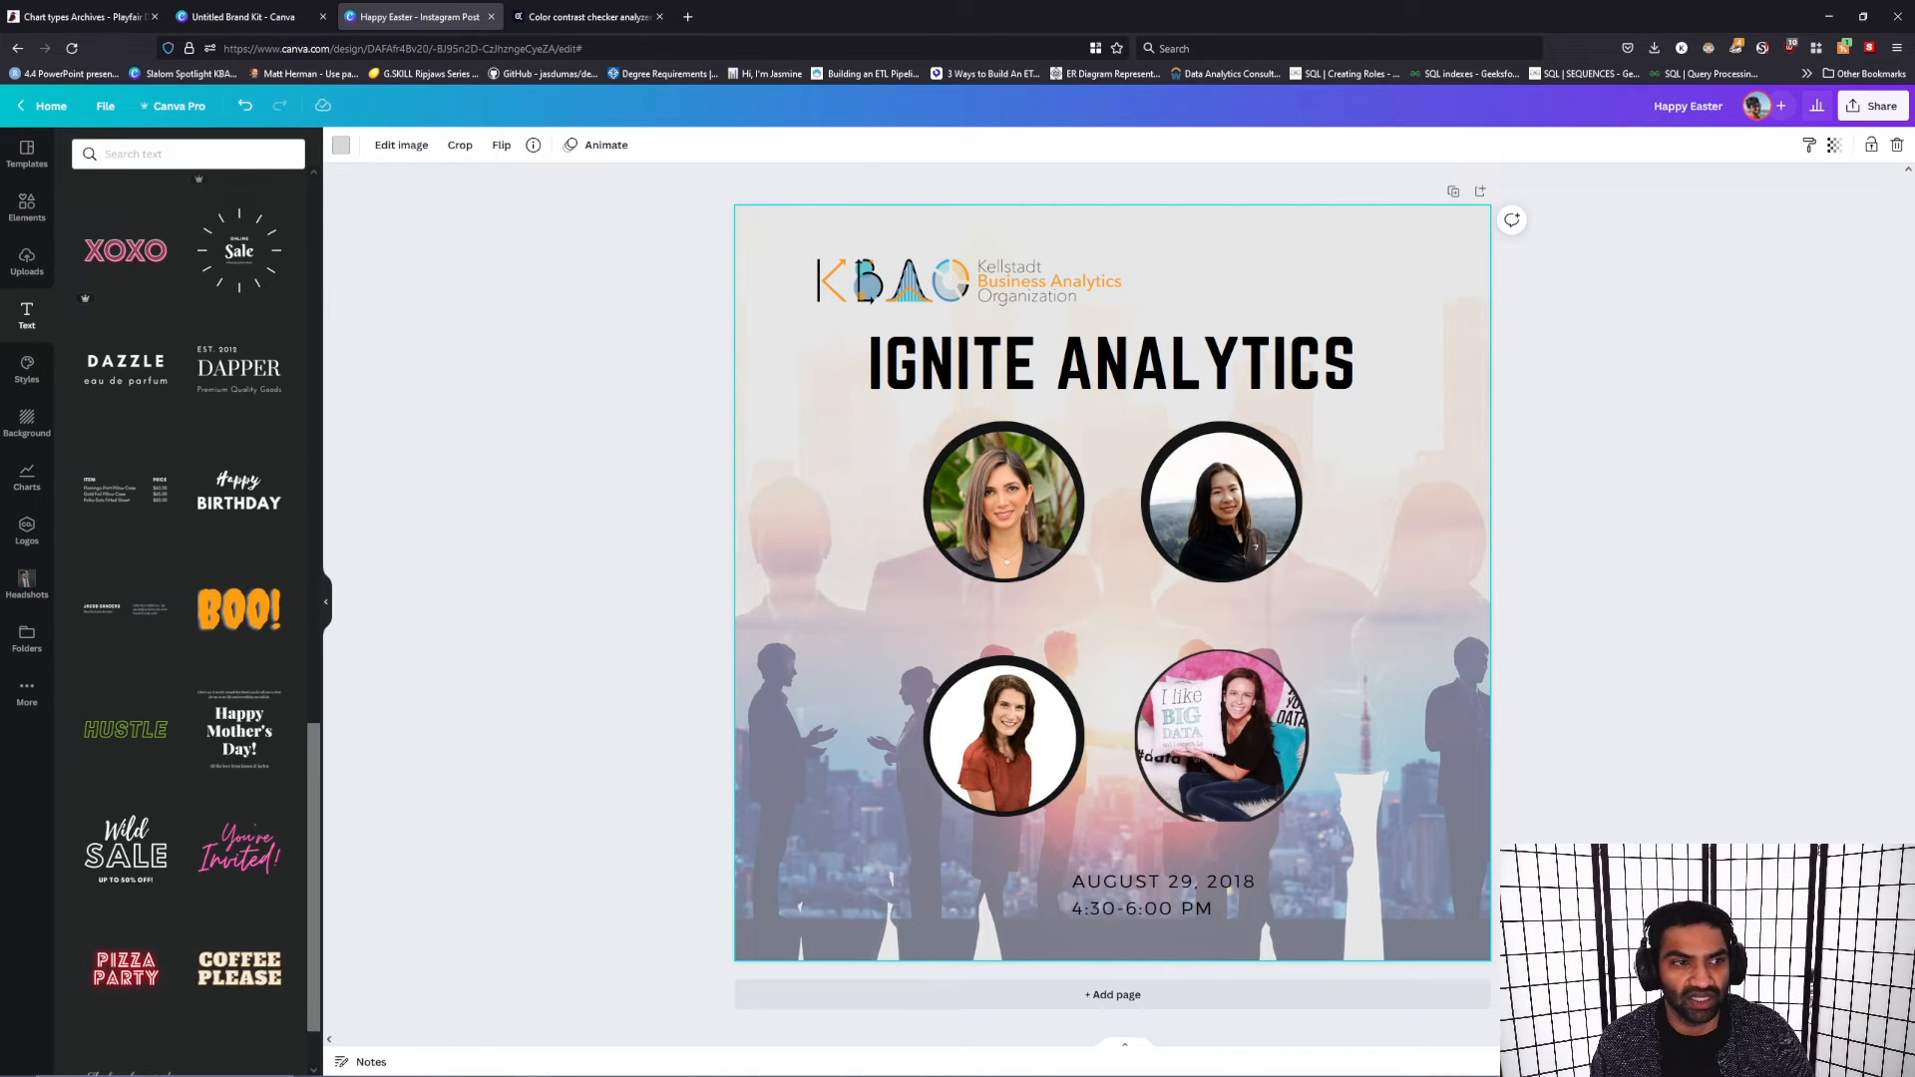
Step: Add the row of red flames from an elements search for "fire" over the heading, enlarged to the heading's width
click(12, 270)
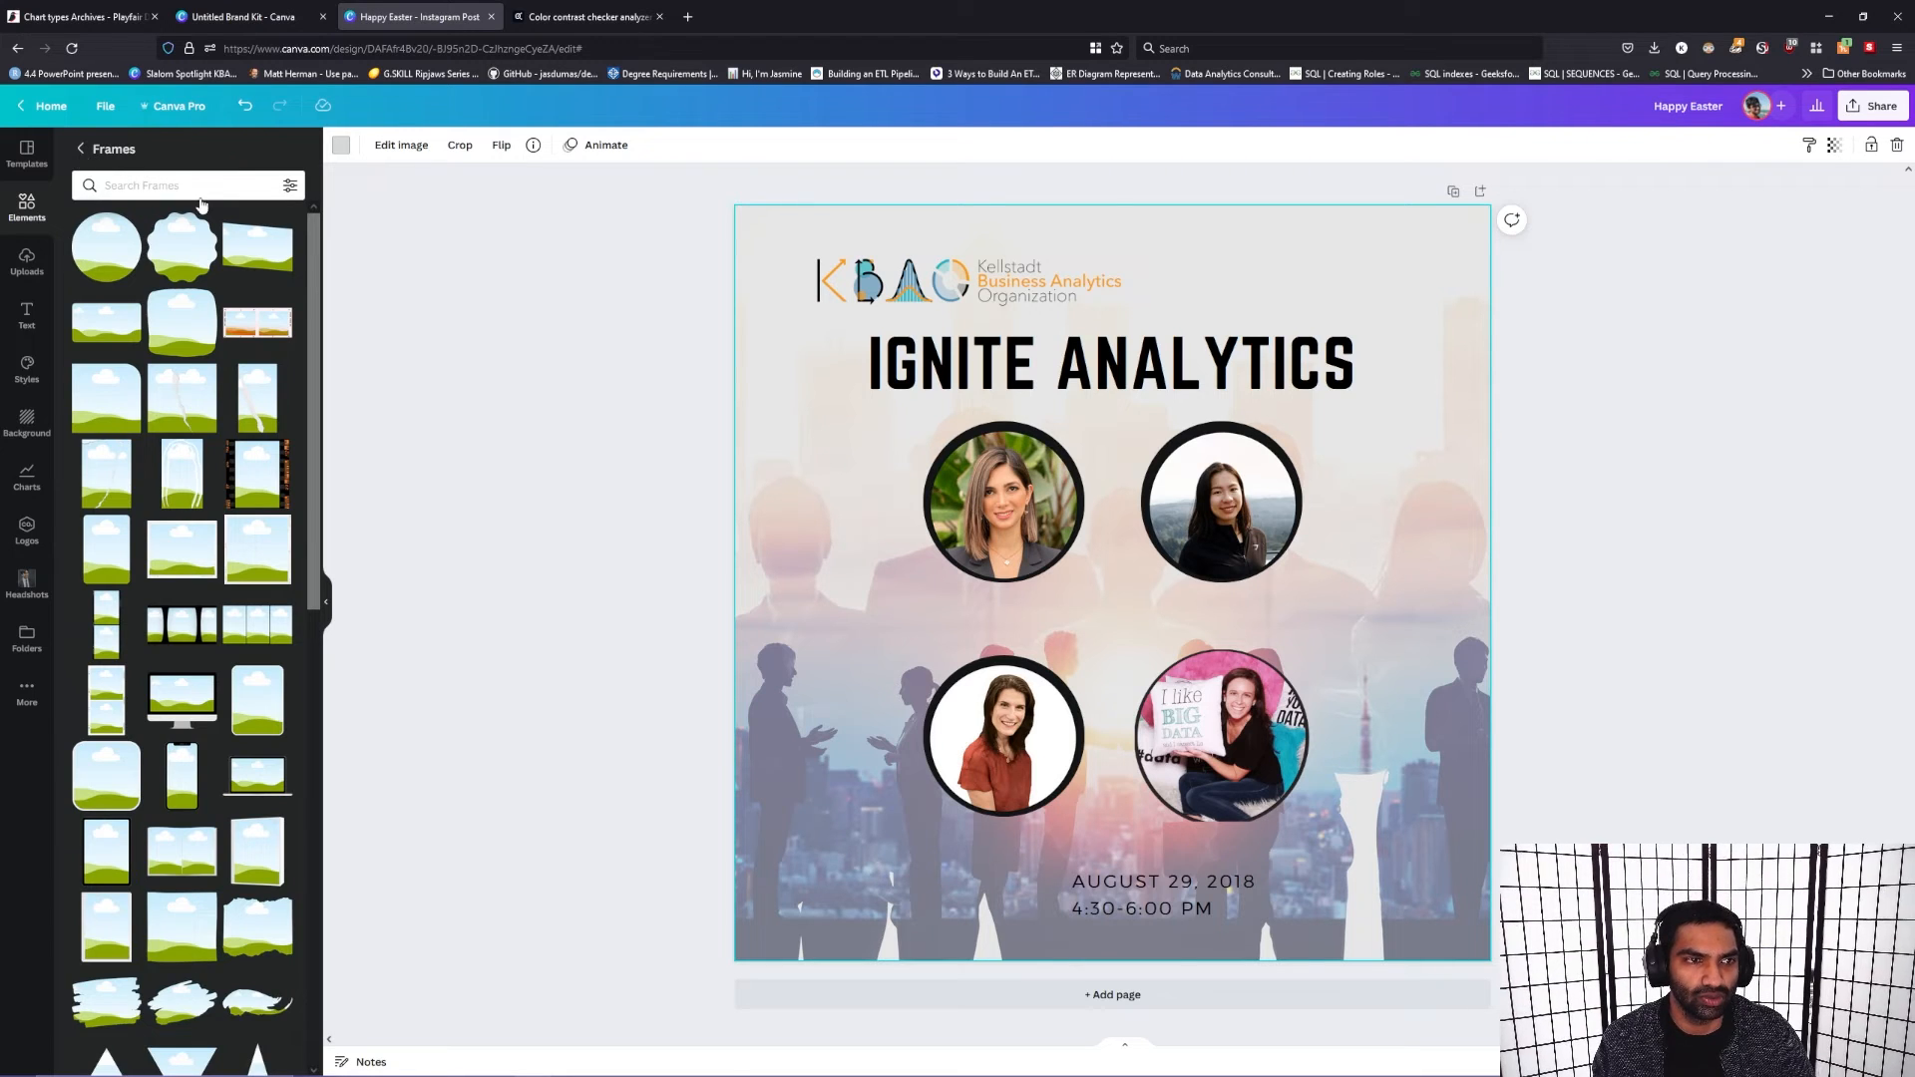
click(80, 148)
click(185, 154)
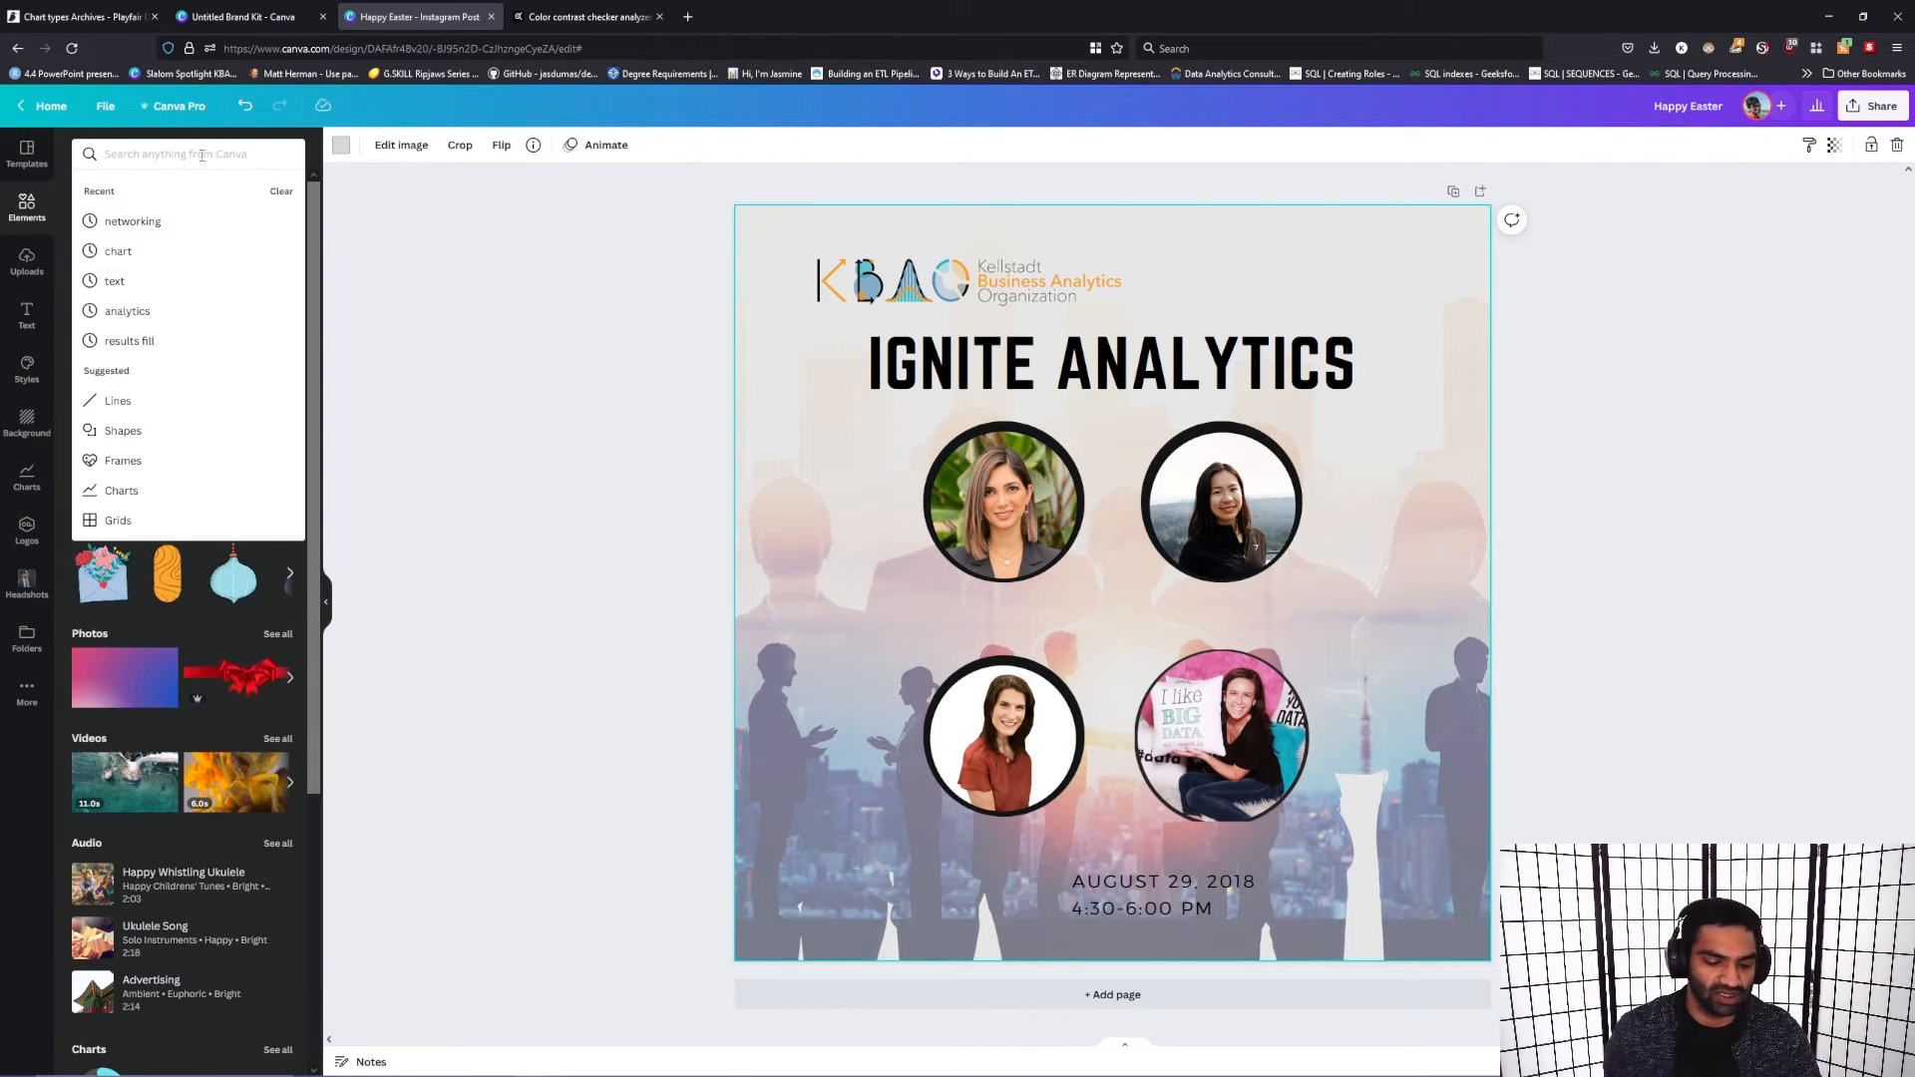
text(fire)
key(Return)
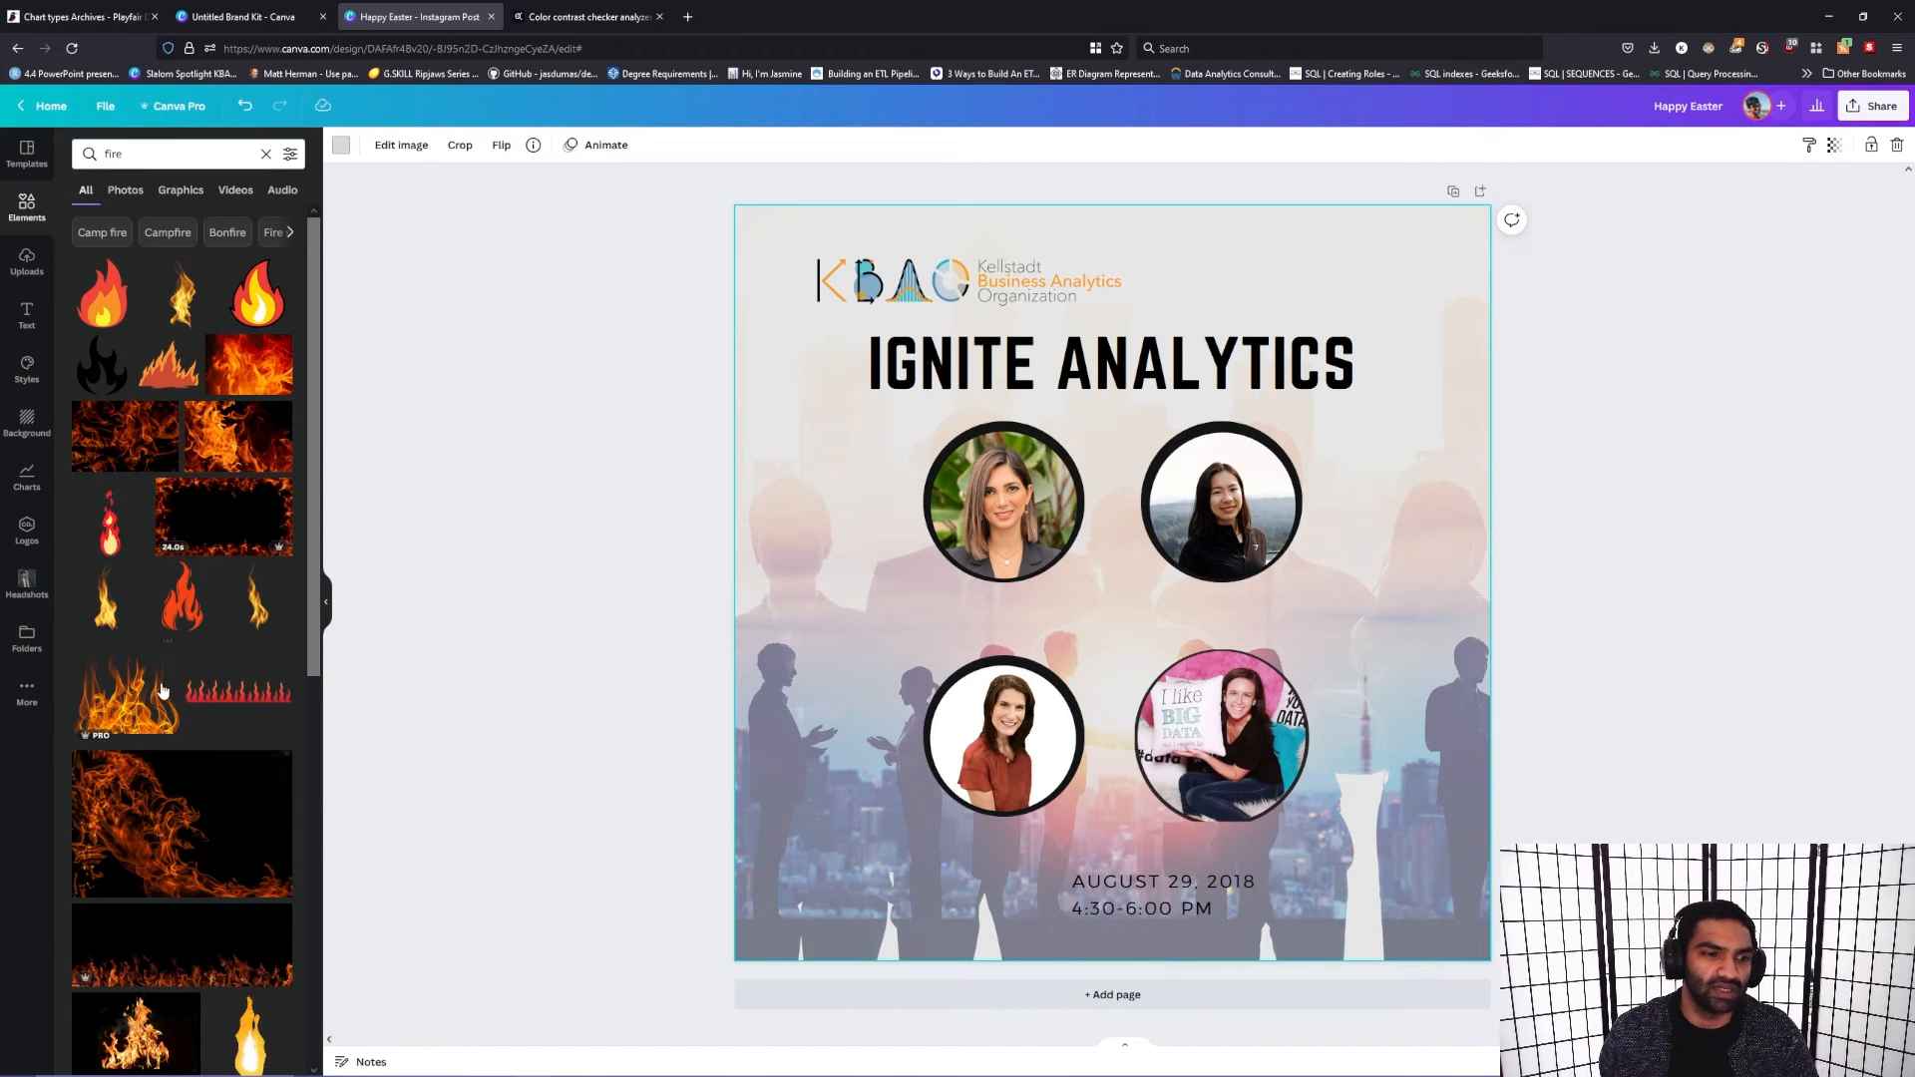
drag(247, 698, 925, 387)
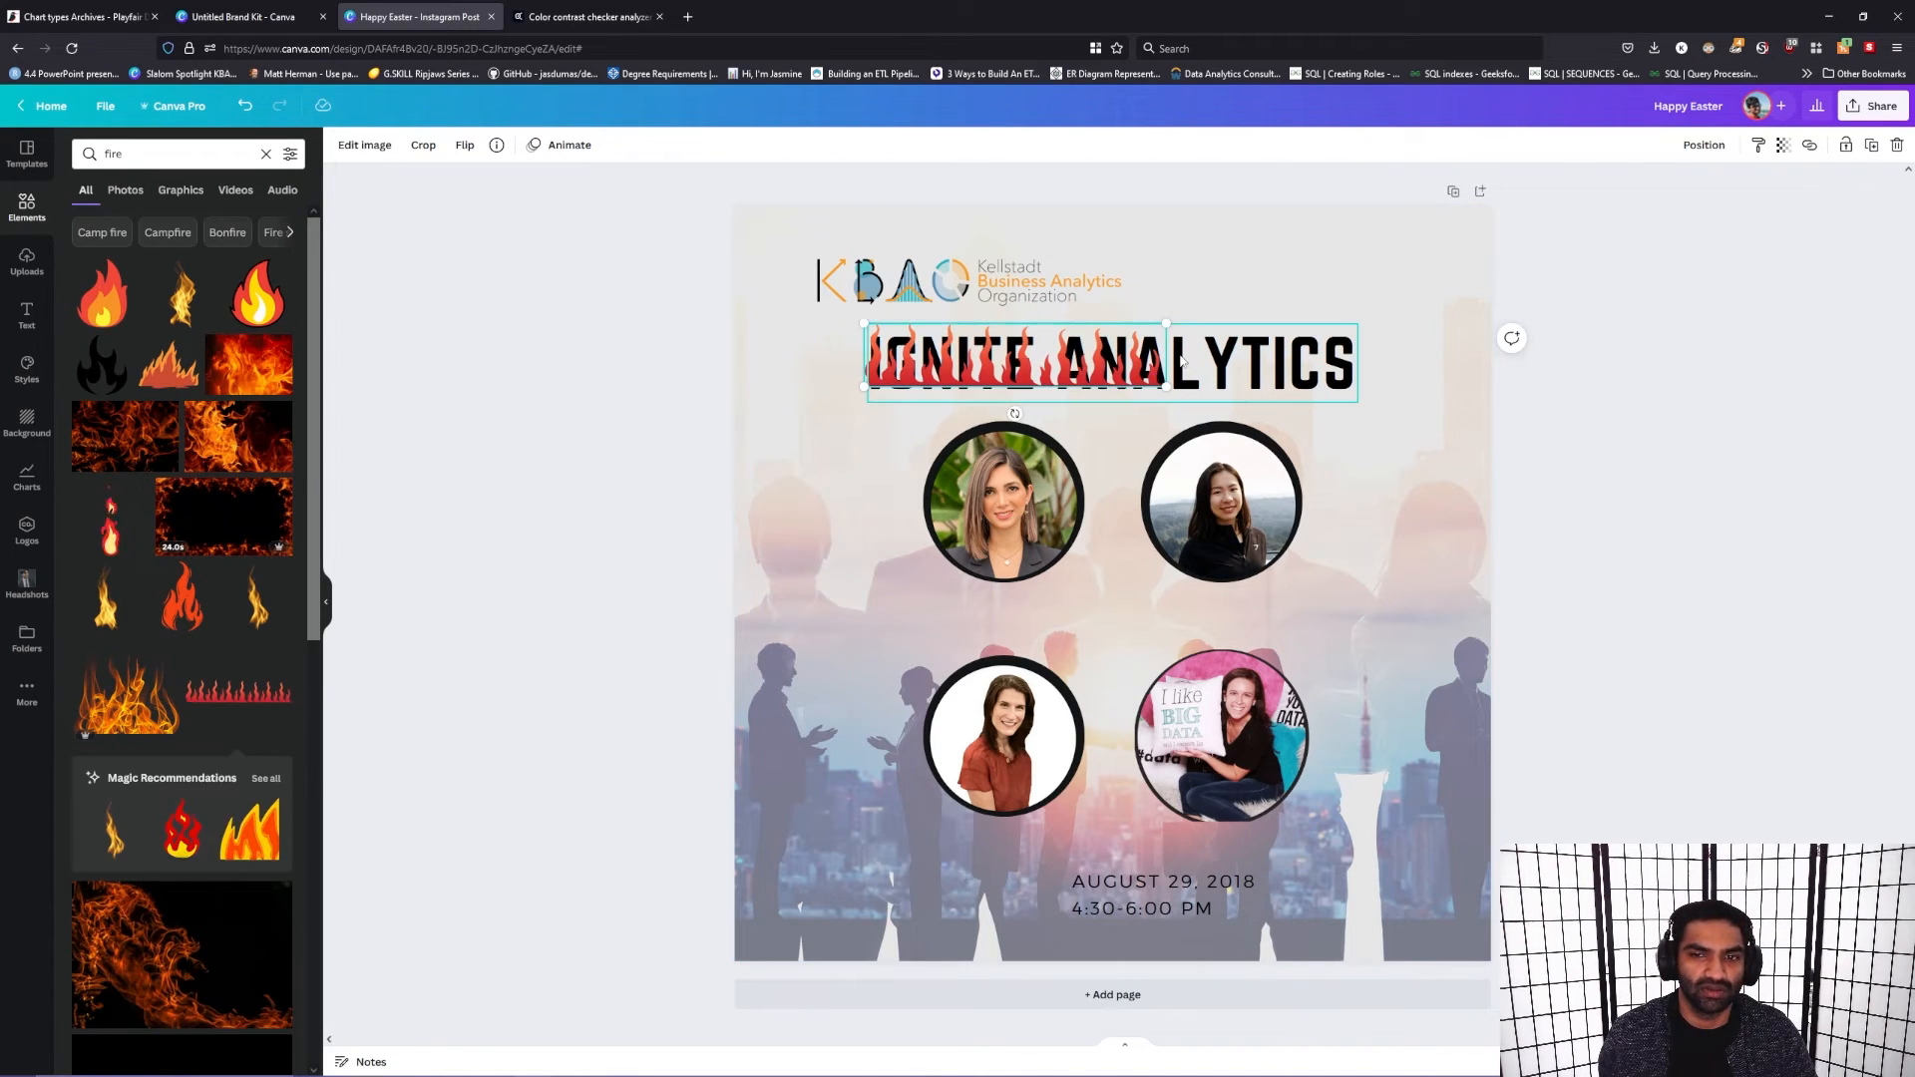
drag(1440, 433, 1366, 395)
drag(1243, 393, 1244, 354)
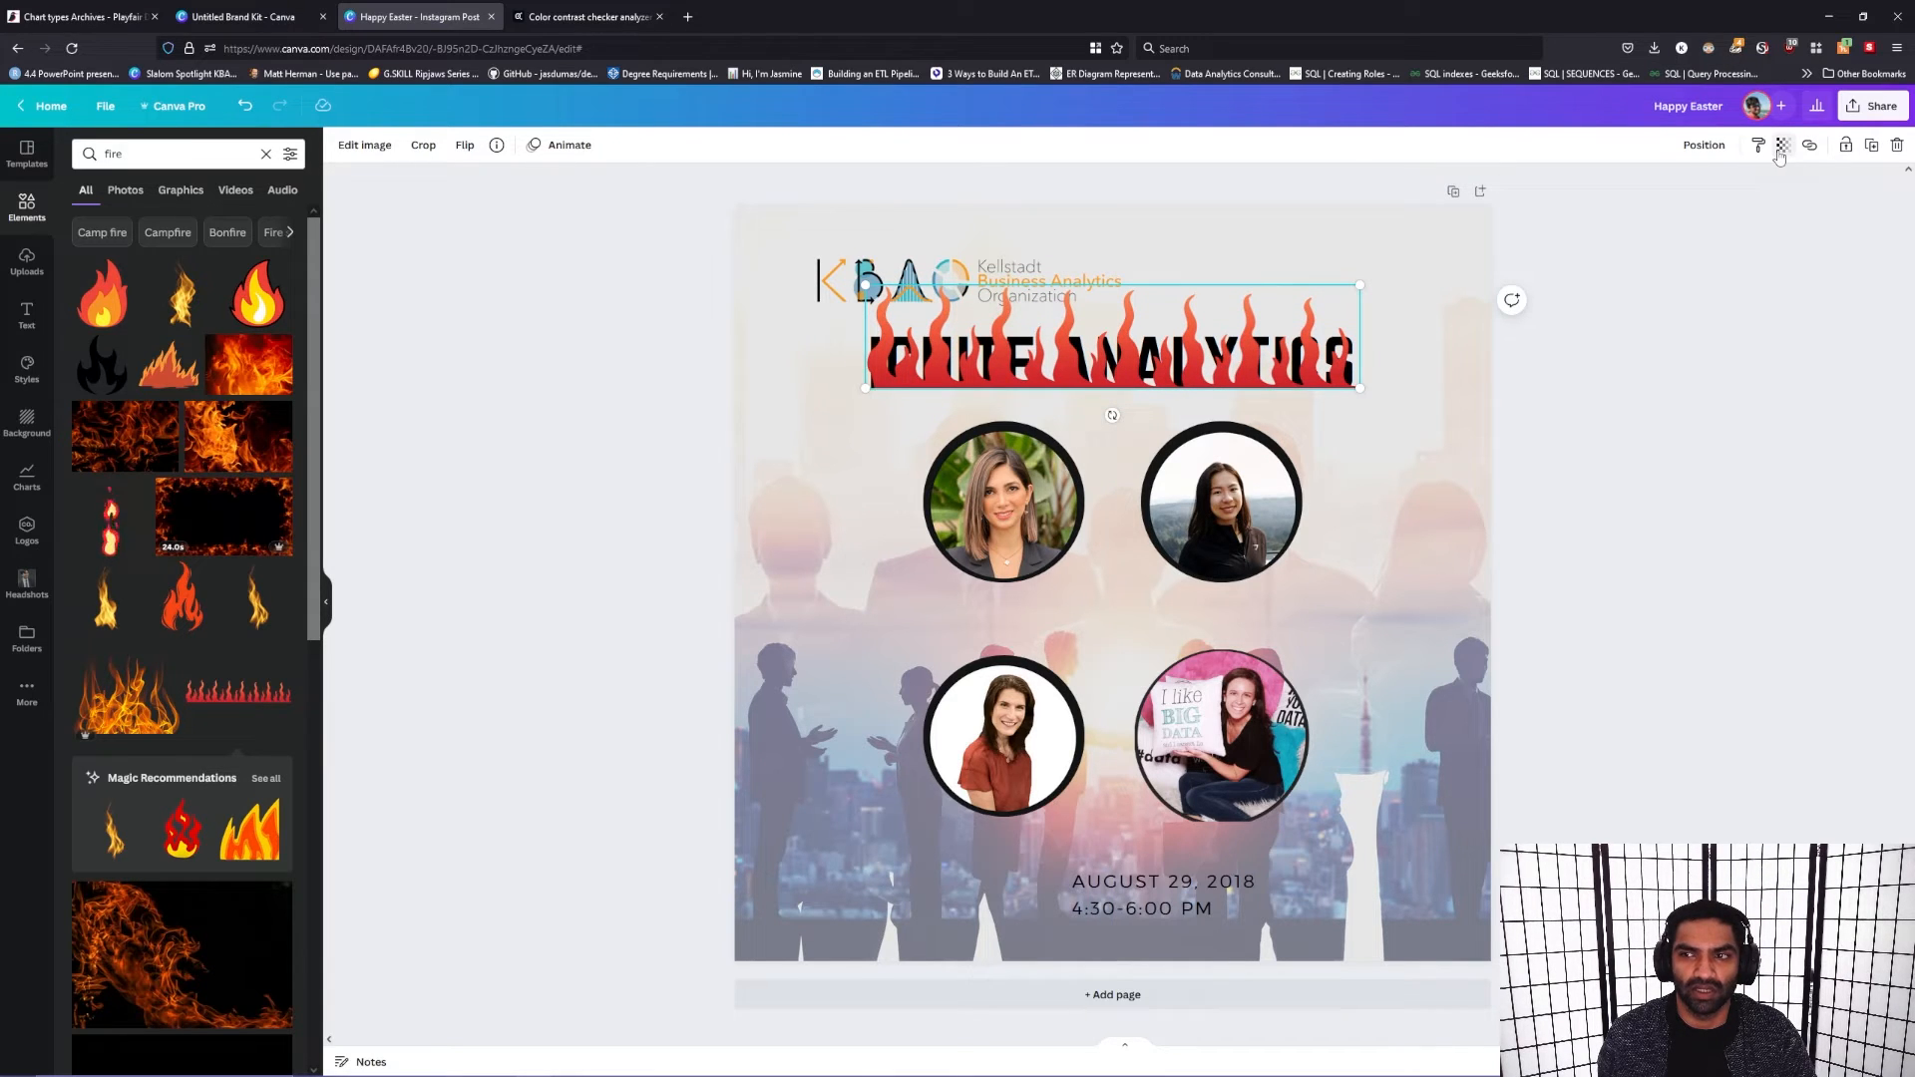
Step: Set the transparency of the flames graphic to 41
click(1783, 146)
drag(1777, 206, 1692, 223)
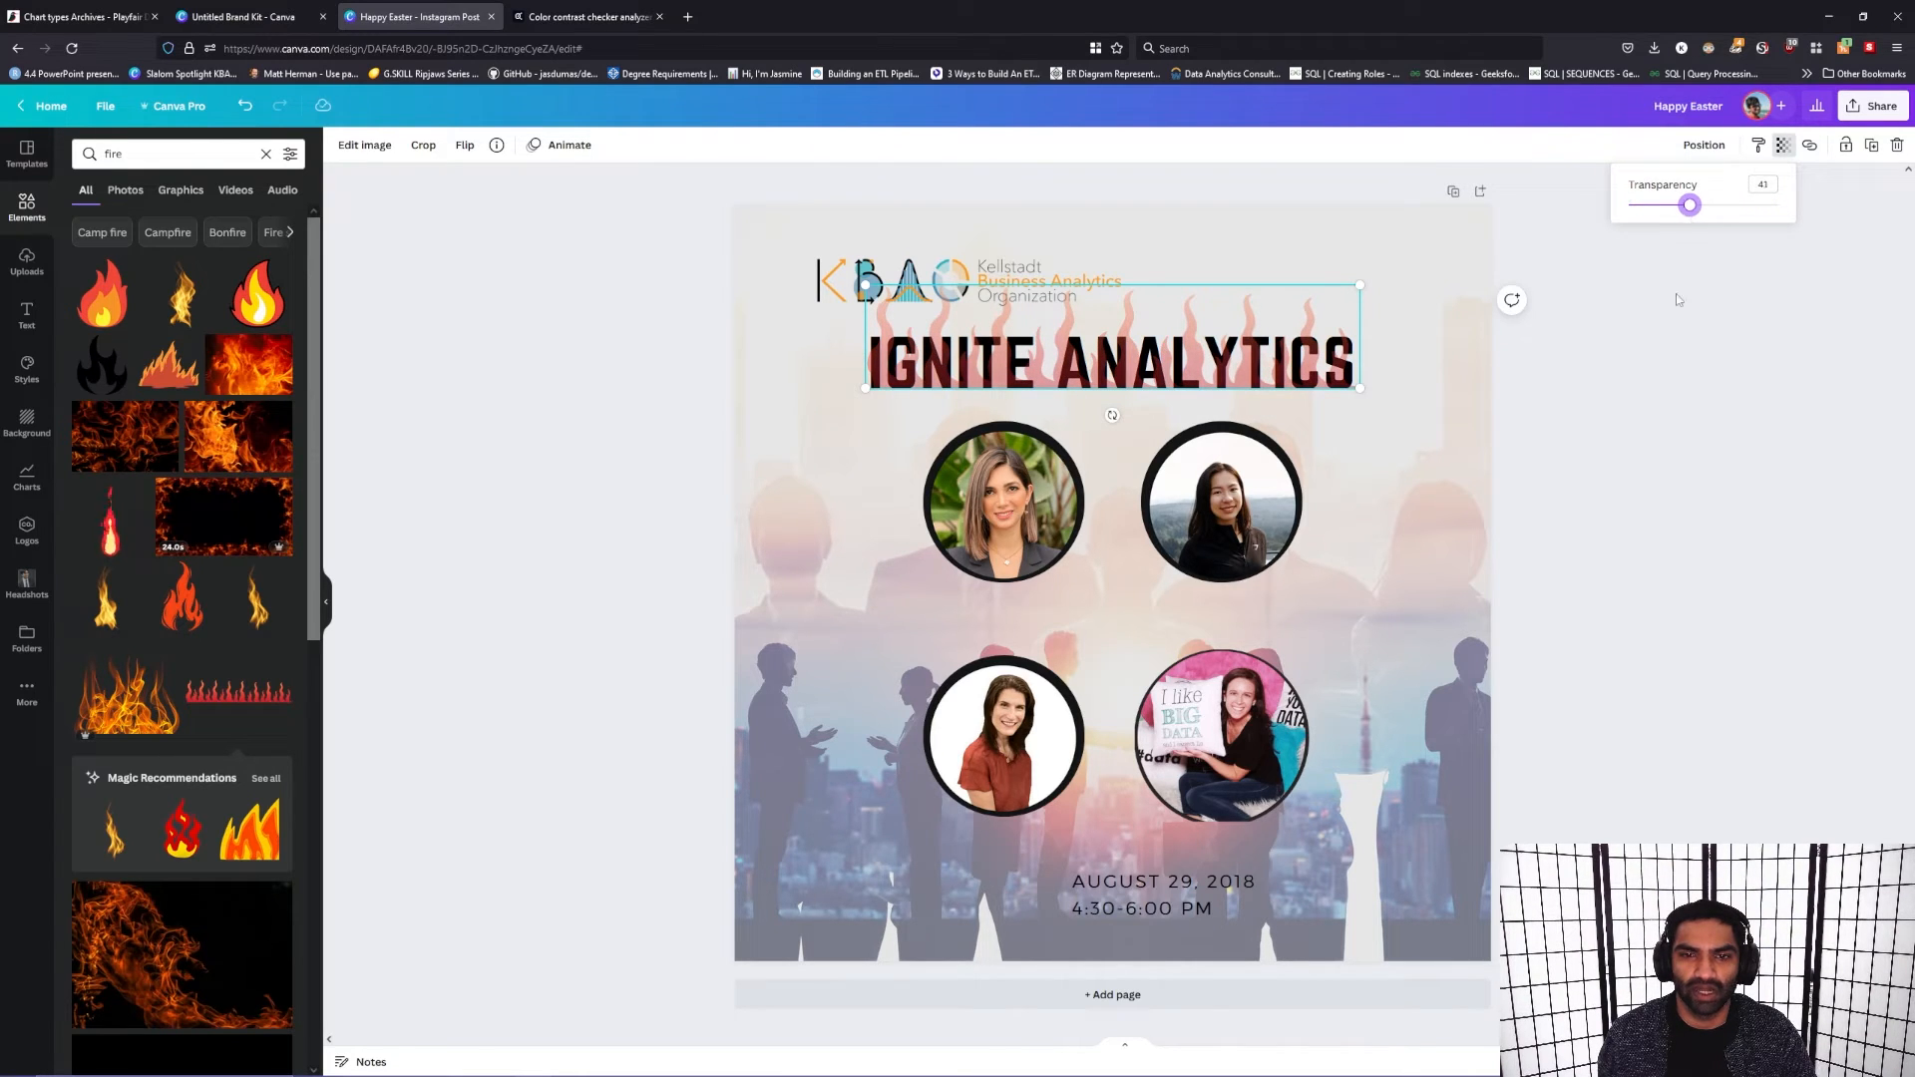
click(1662, 404)
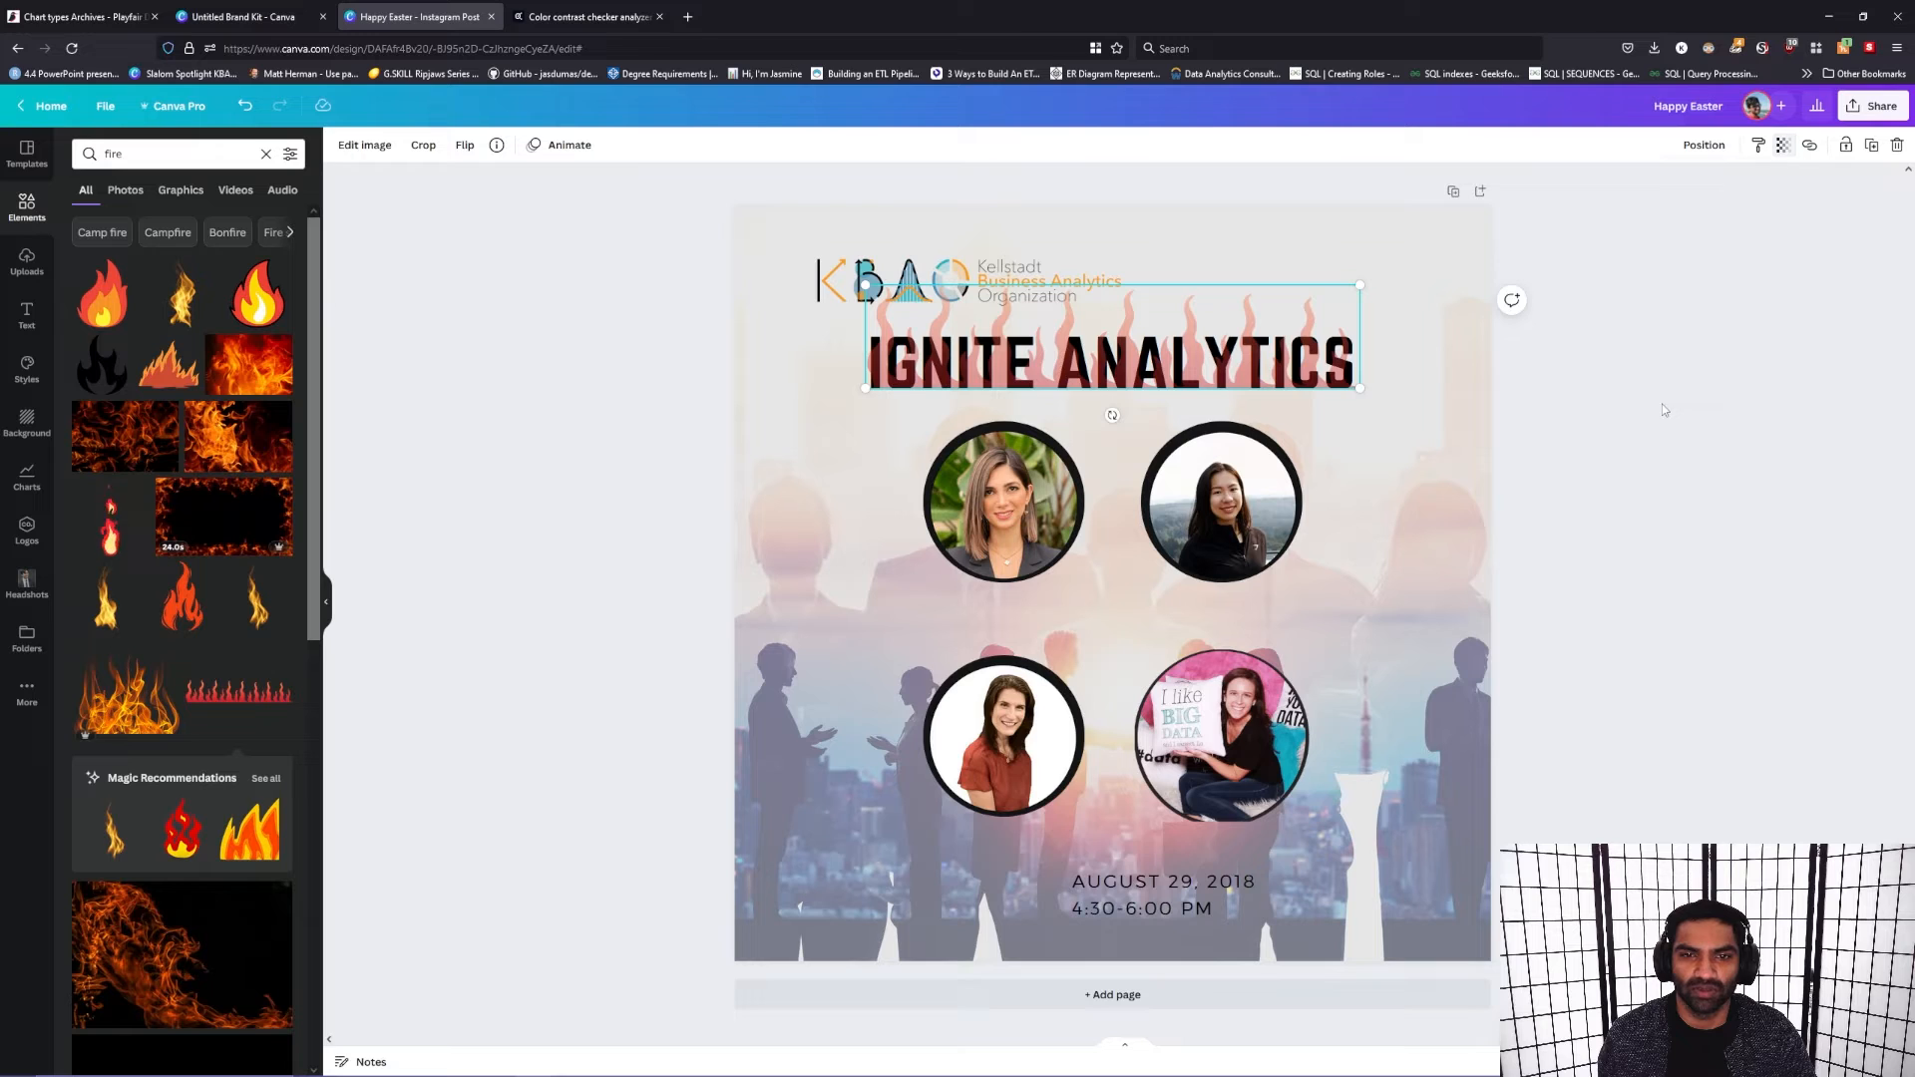
Step: Crop the bottom edge of the flames graphic slightly and lower the graphic to line up with the heading
double_click(965, 311)
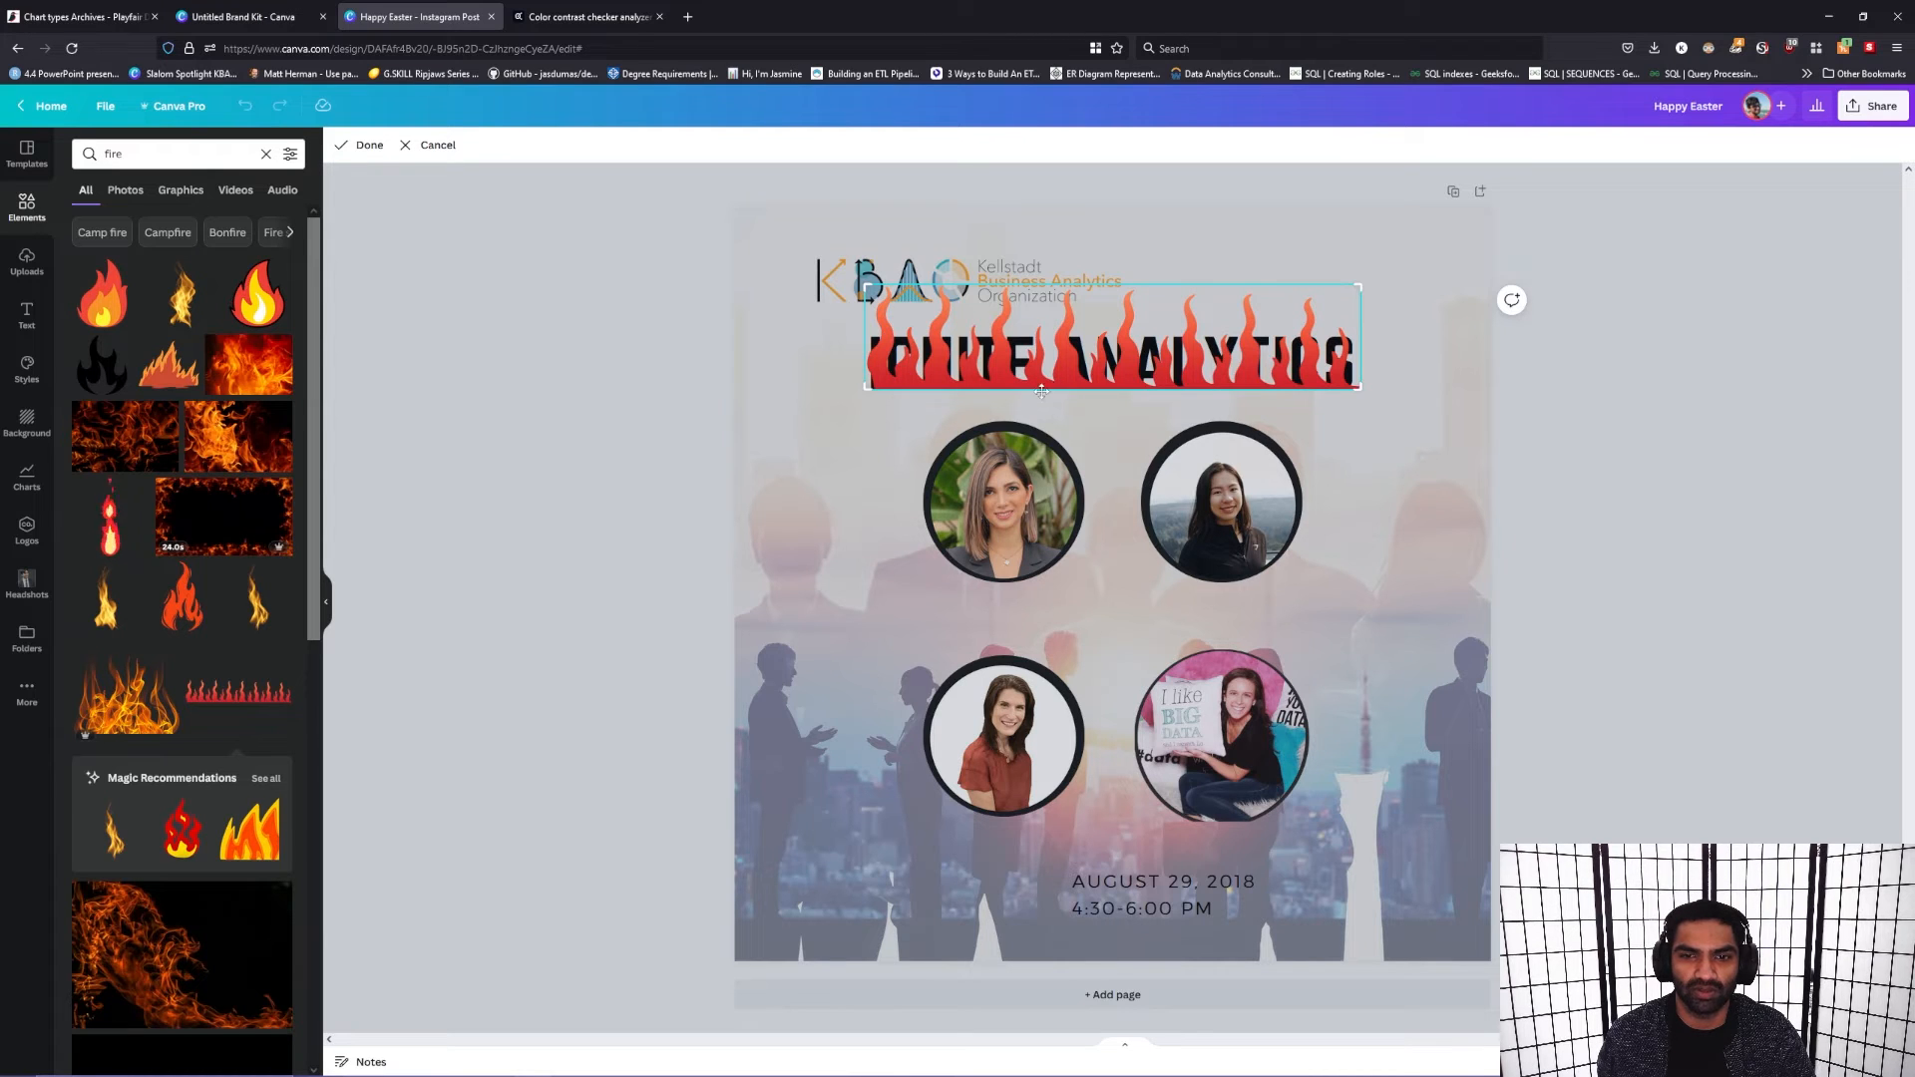
drag(866, 387, 865, 383)
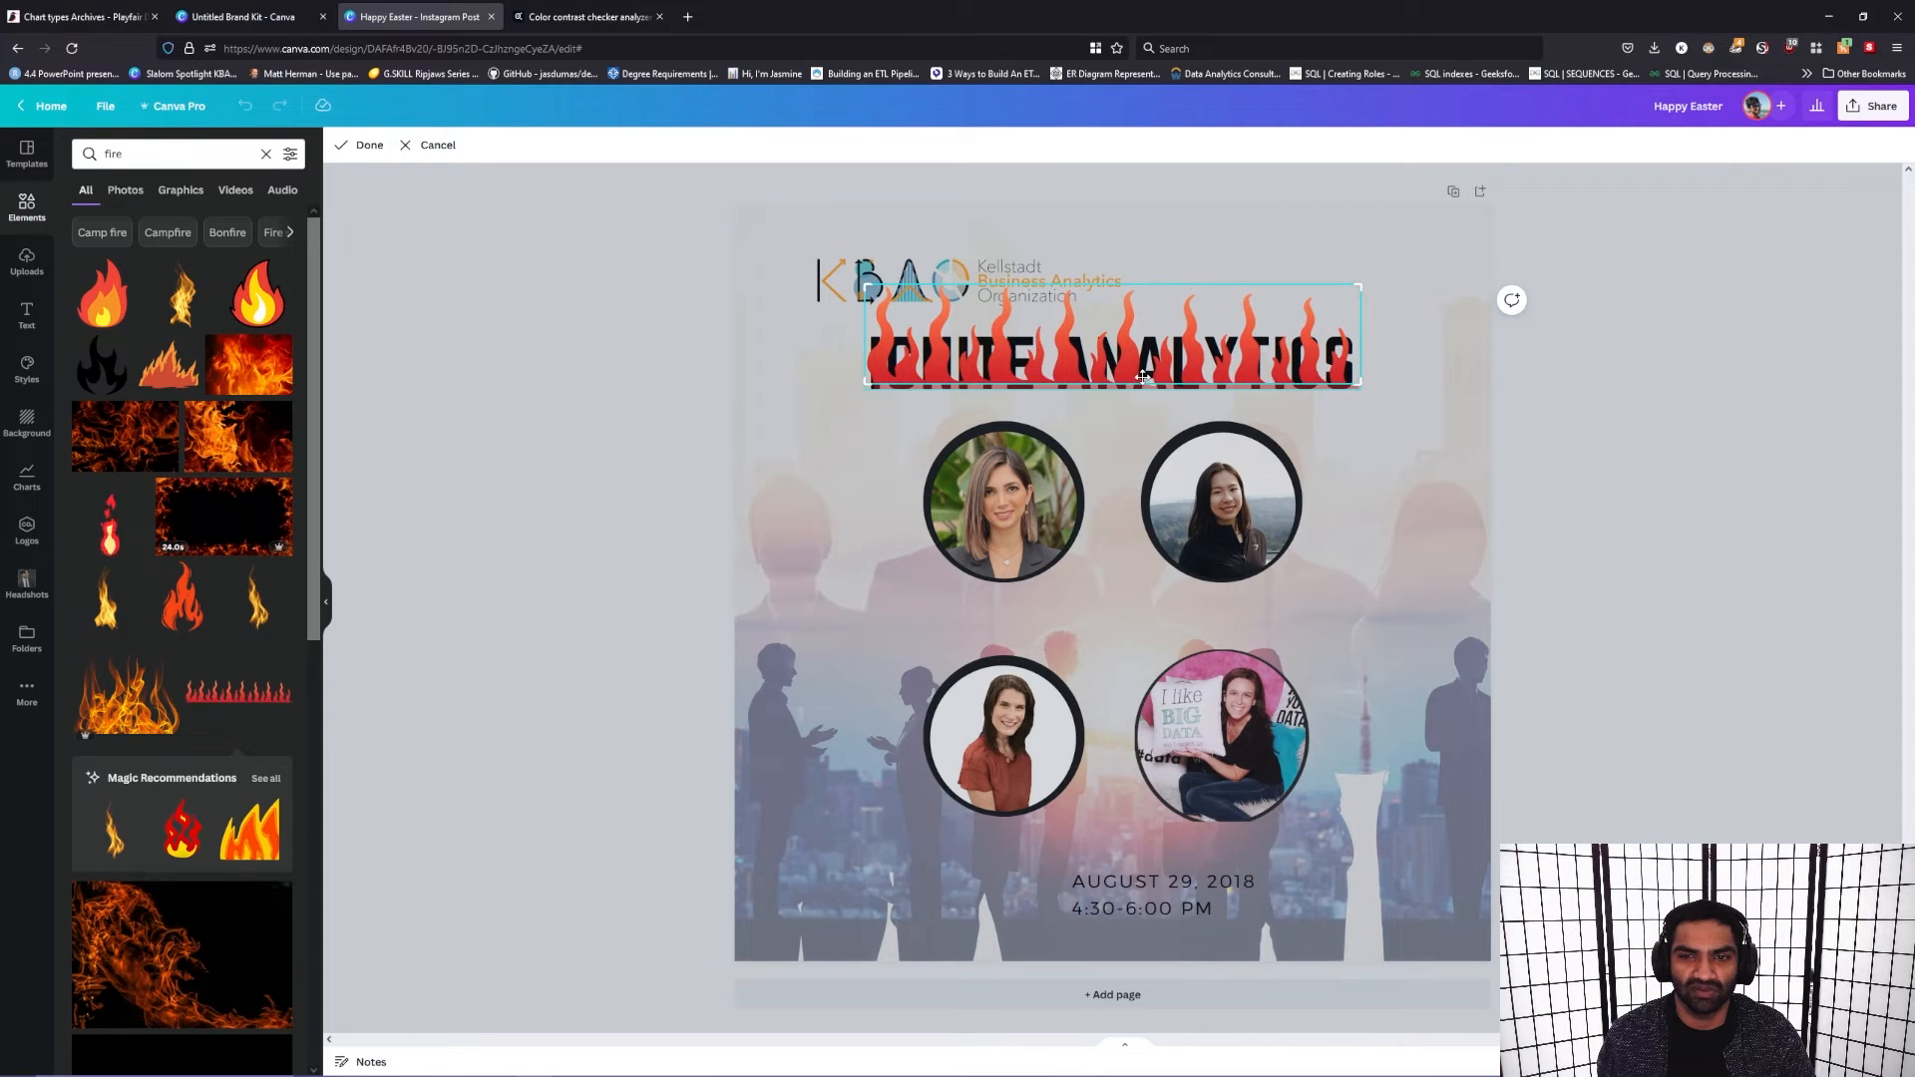
drag(1142, 383, 1142, 387)
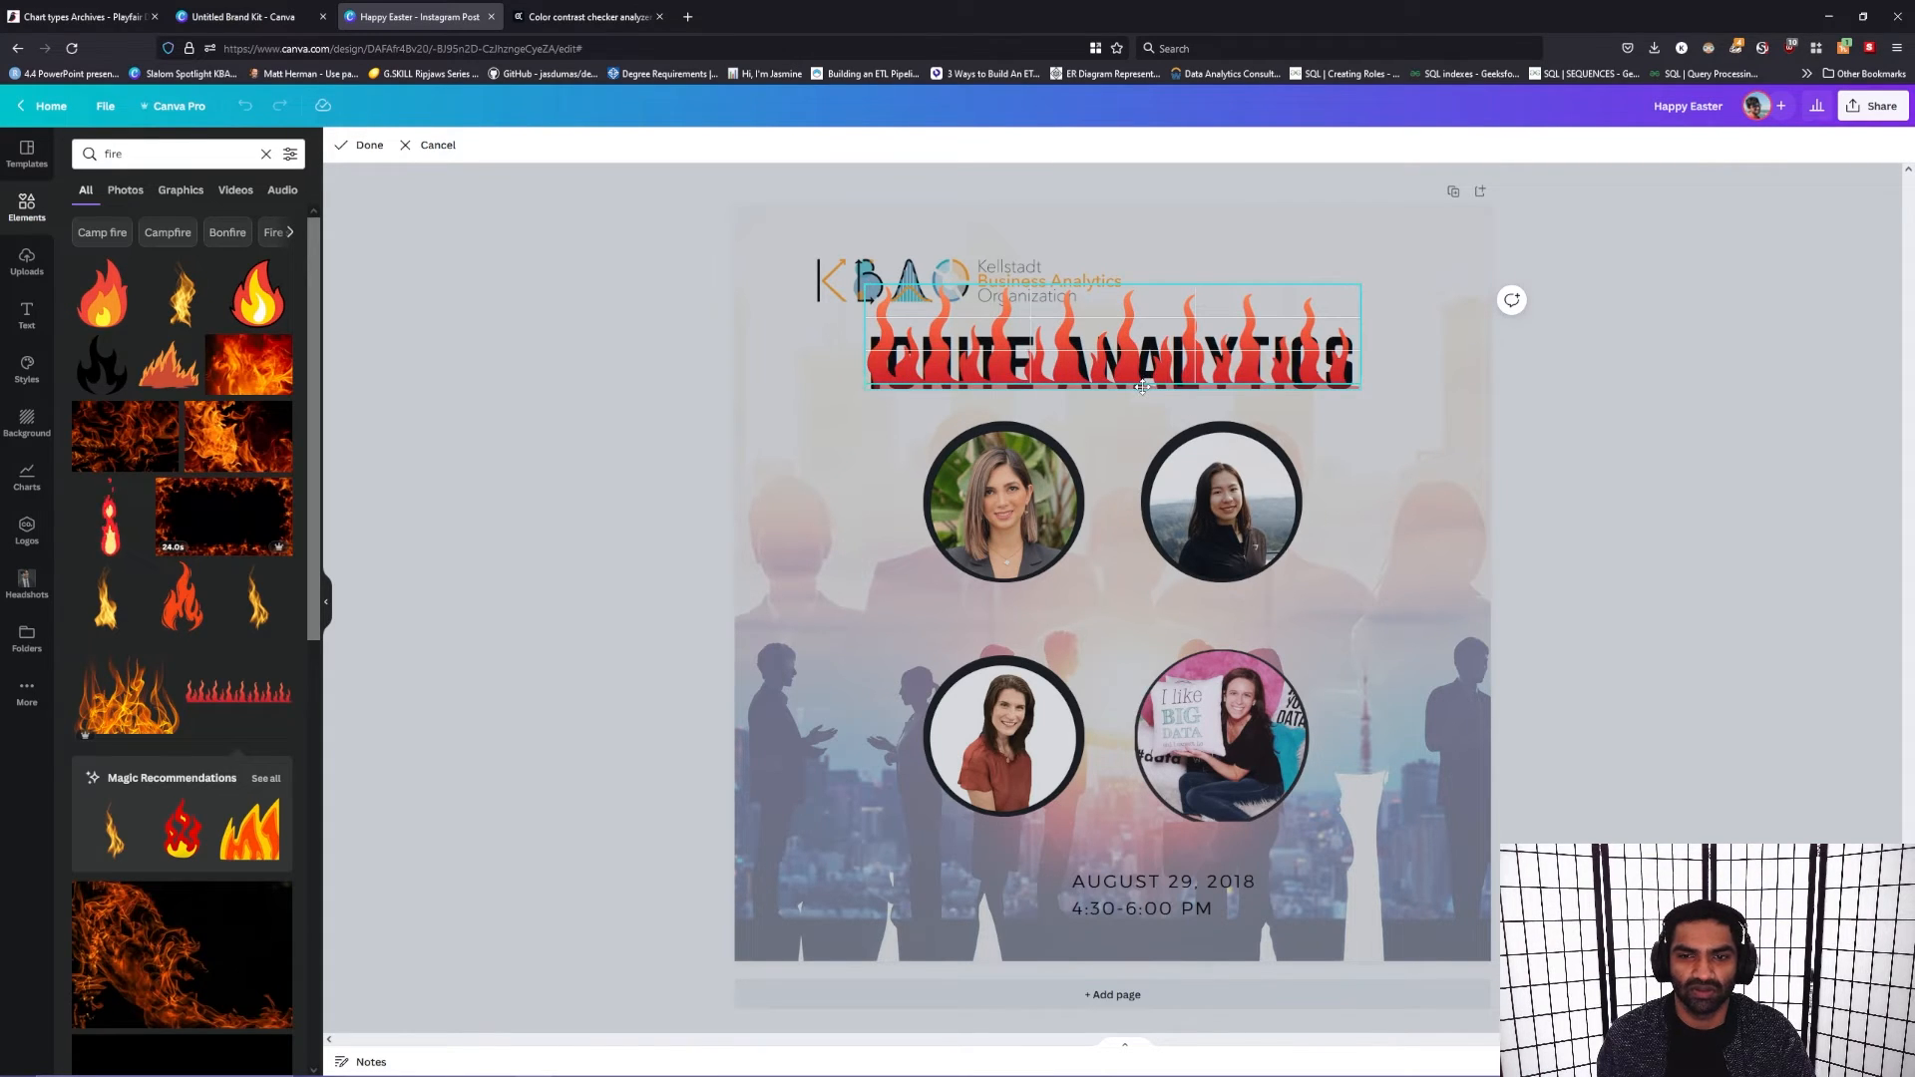
click(1416, 404)
drag(1099, 345, 1099, 365)
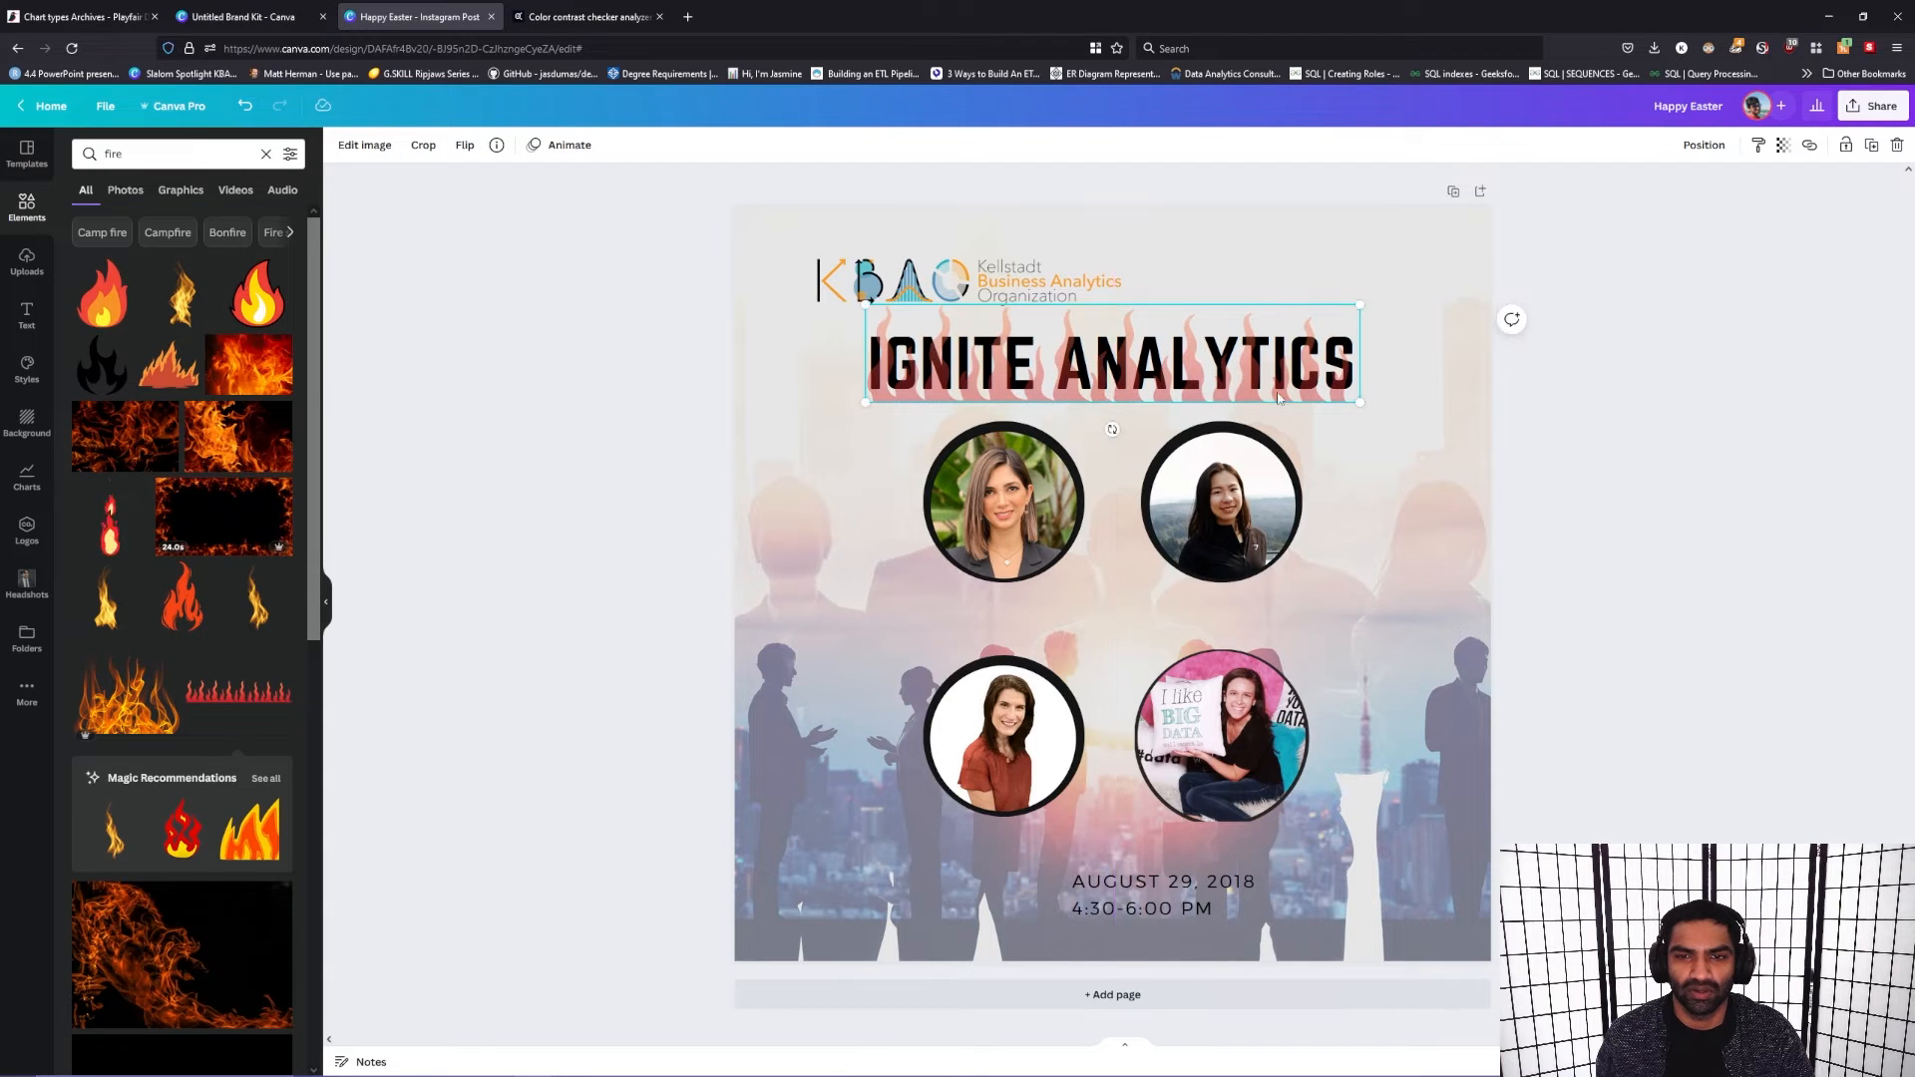
click(1391, 407)
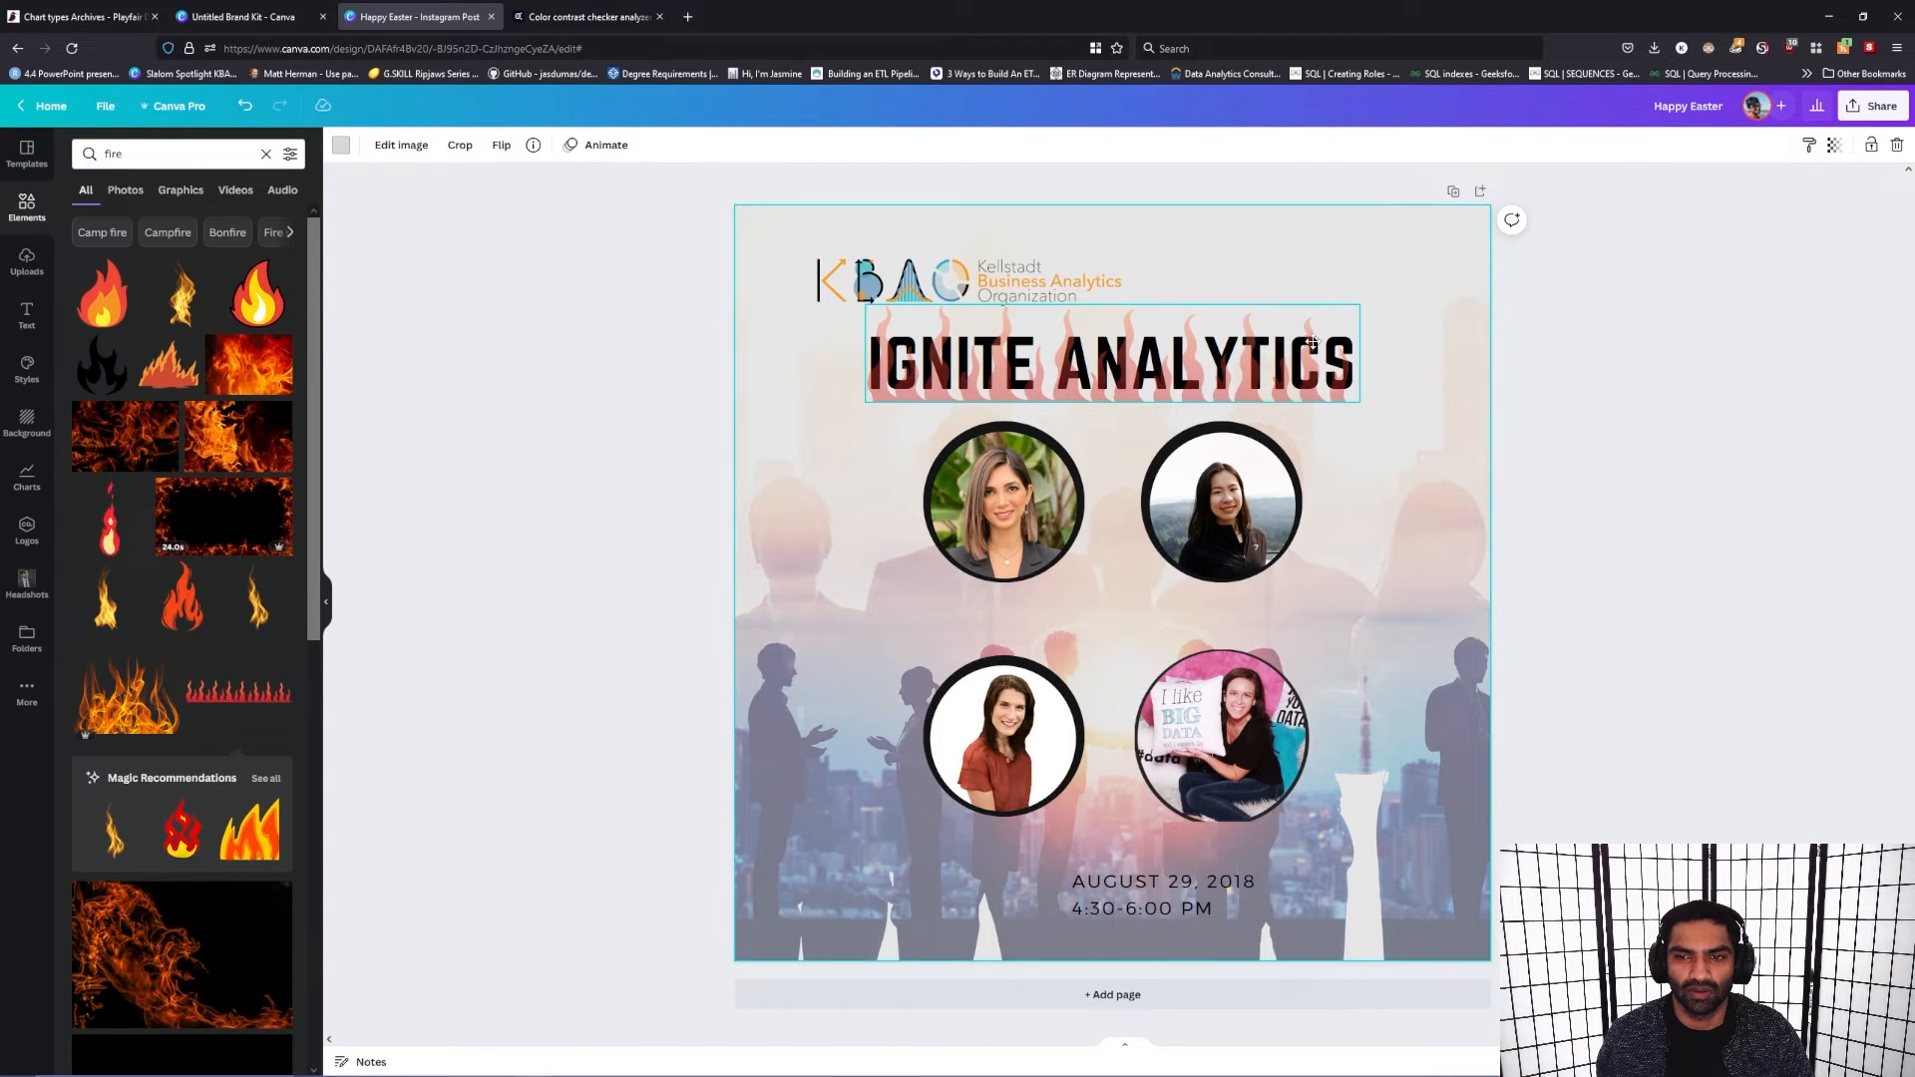
Step: Move the flames and the "Ignite Analytics" heading slightly lower, closer to the upper portraits
mouse_move(1216, 337)
mouse_down()
mouse_move(1237, 395)
mouse_move(1226, 342)
mouse_up()
shift+click(1237, 375)
click(1423, 358)
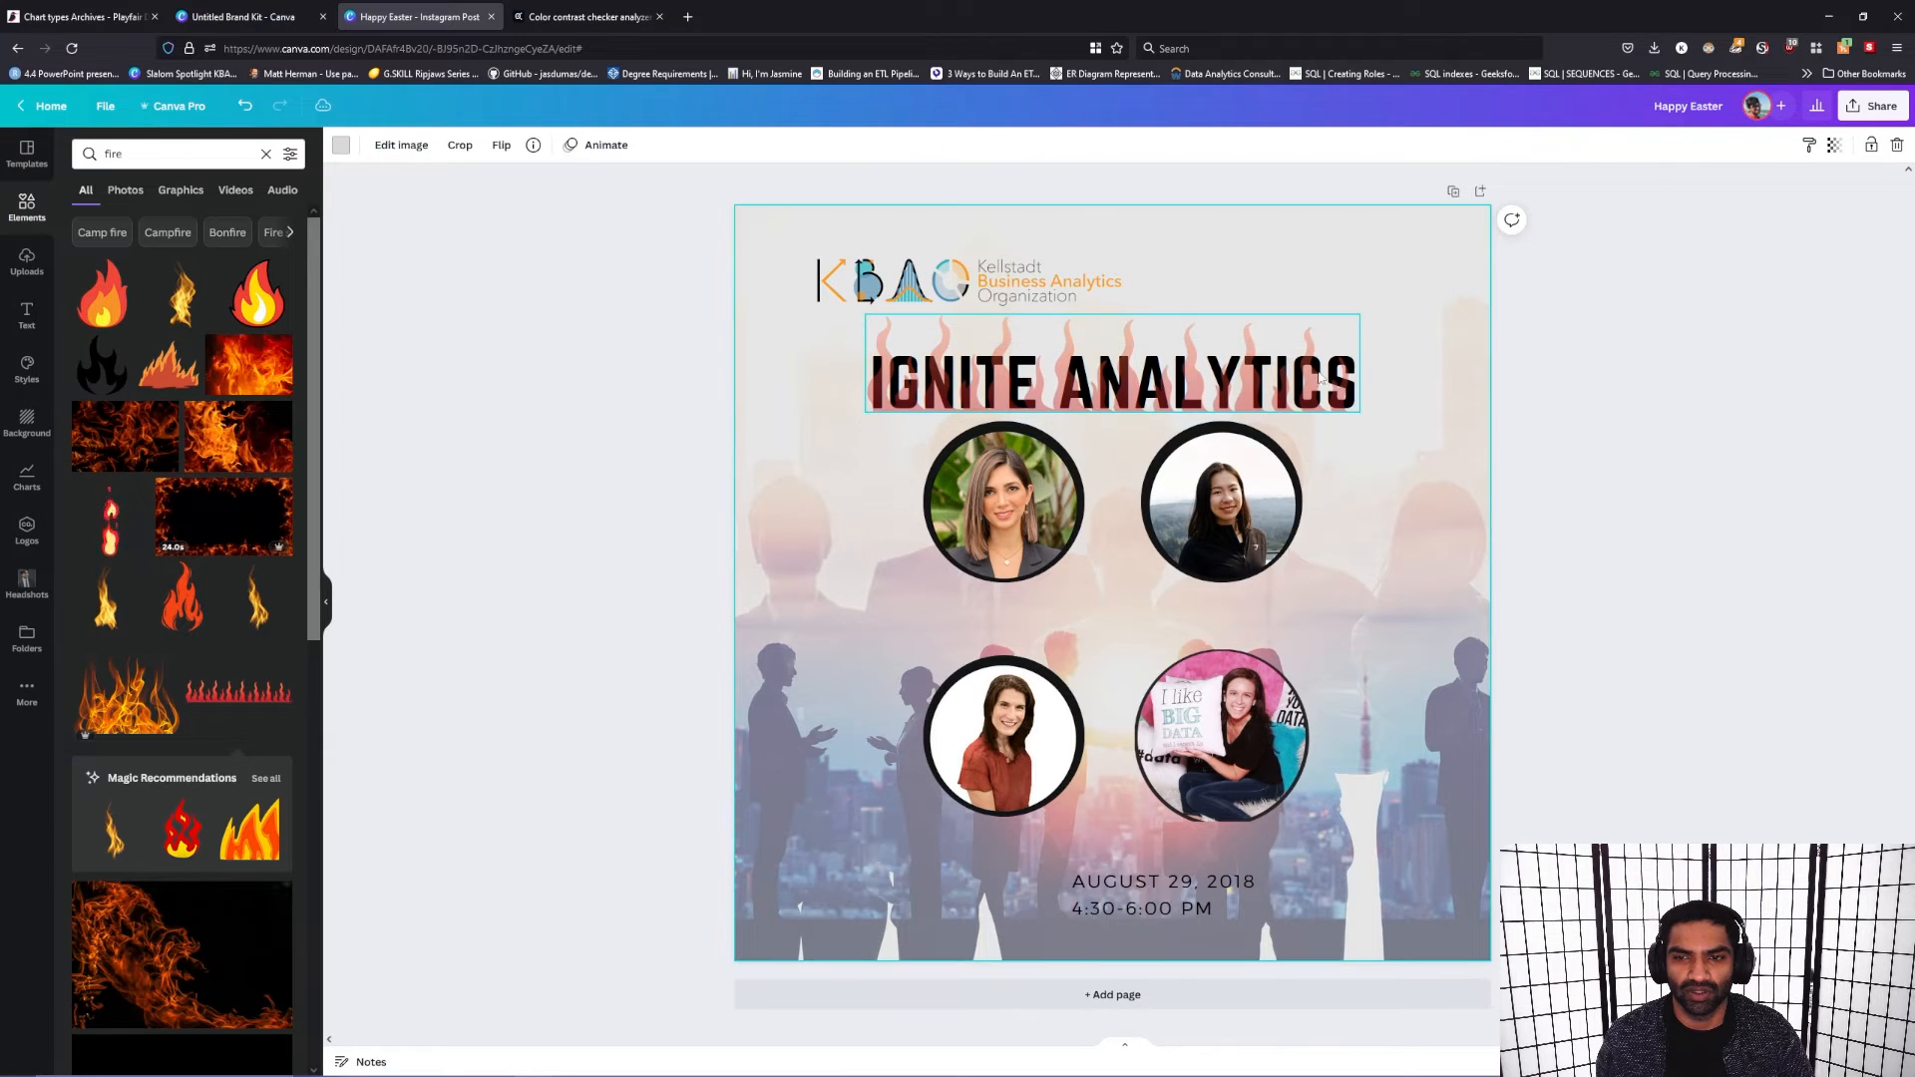
Step: Send the flames graphic to the back so it sits behind the "Ignite Analytics" heading
click(1291, 381)
right_click(1291, 381)
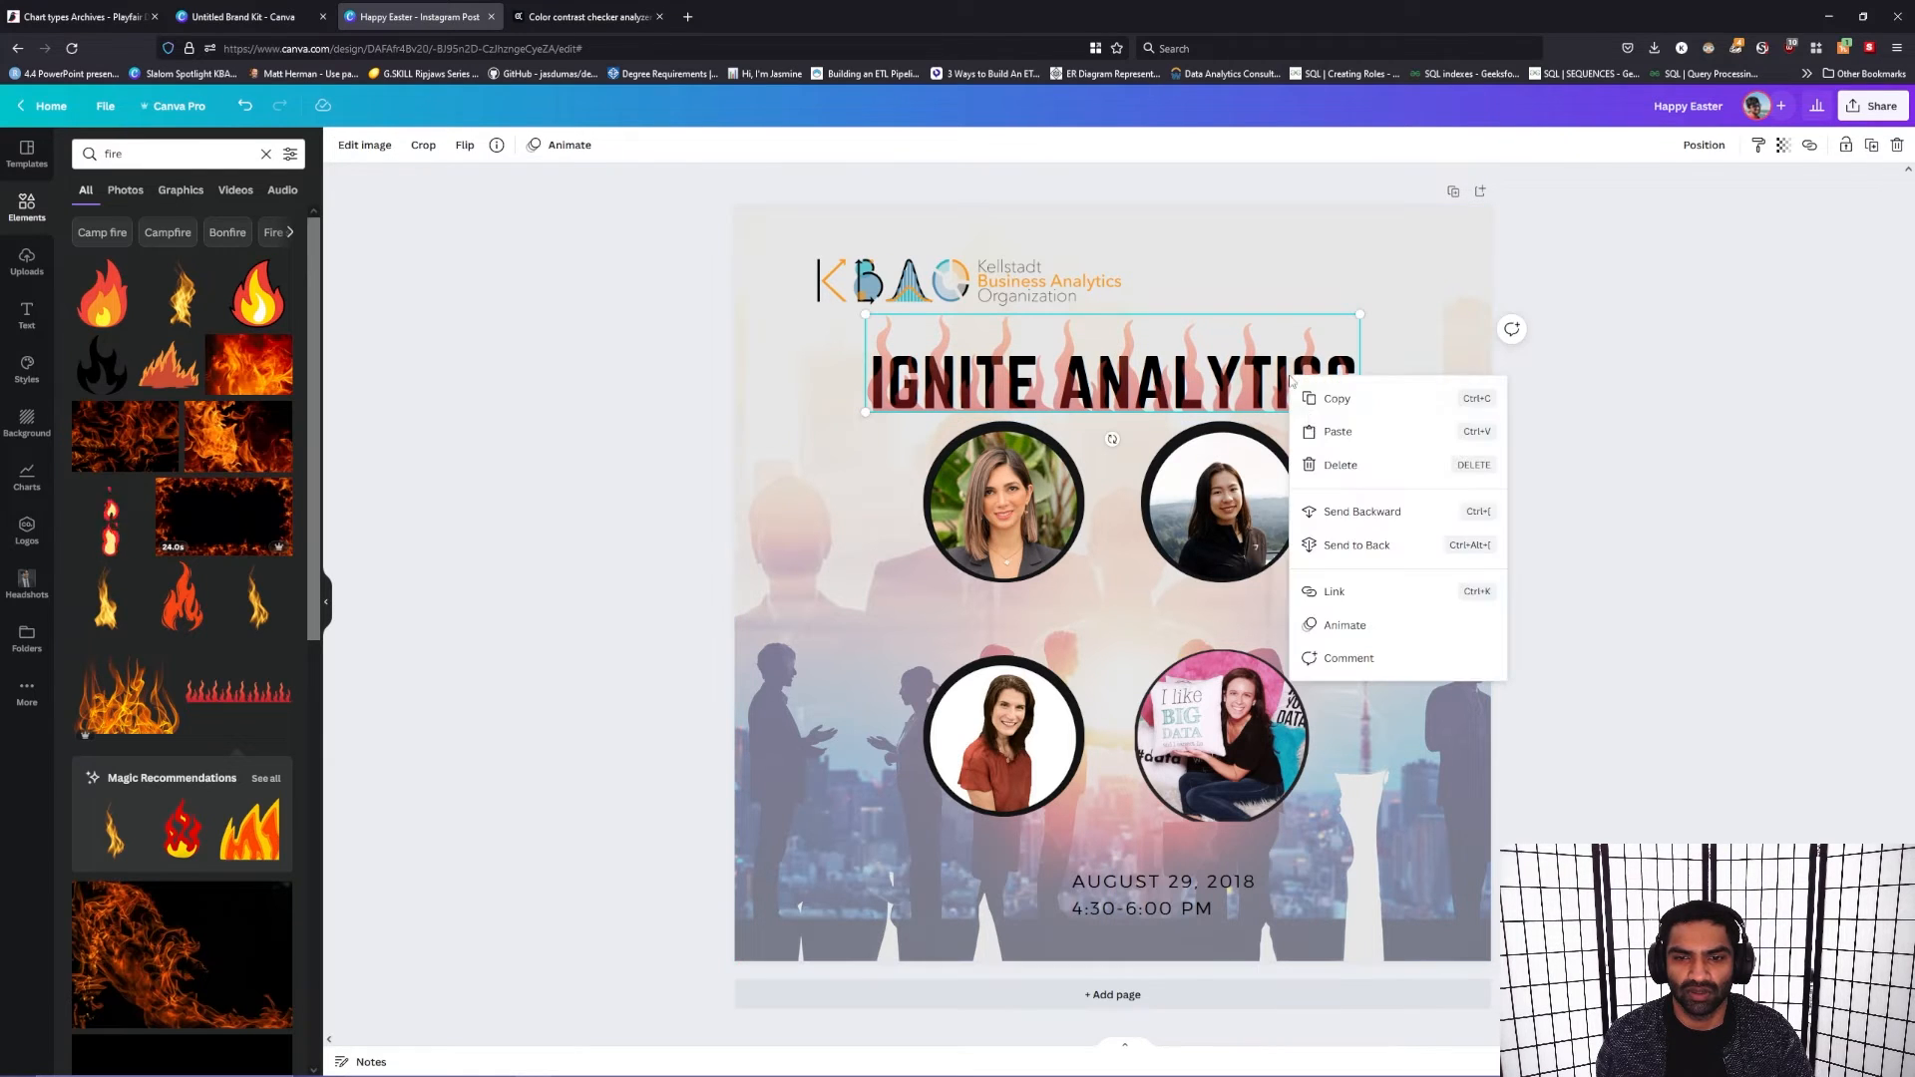
click(1373, 547)
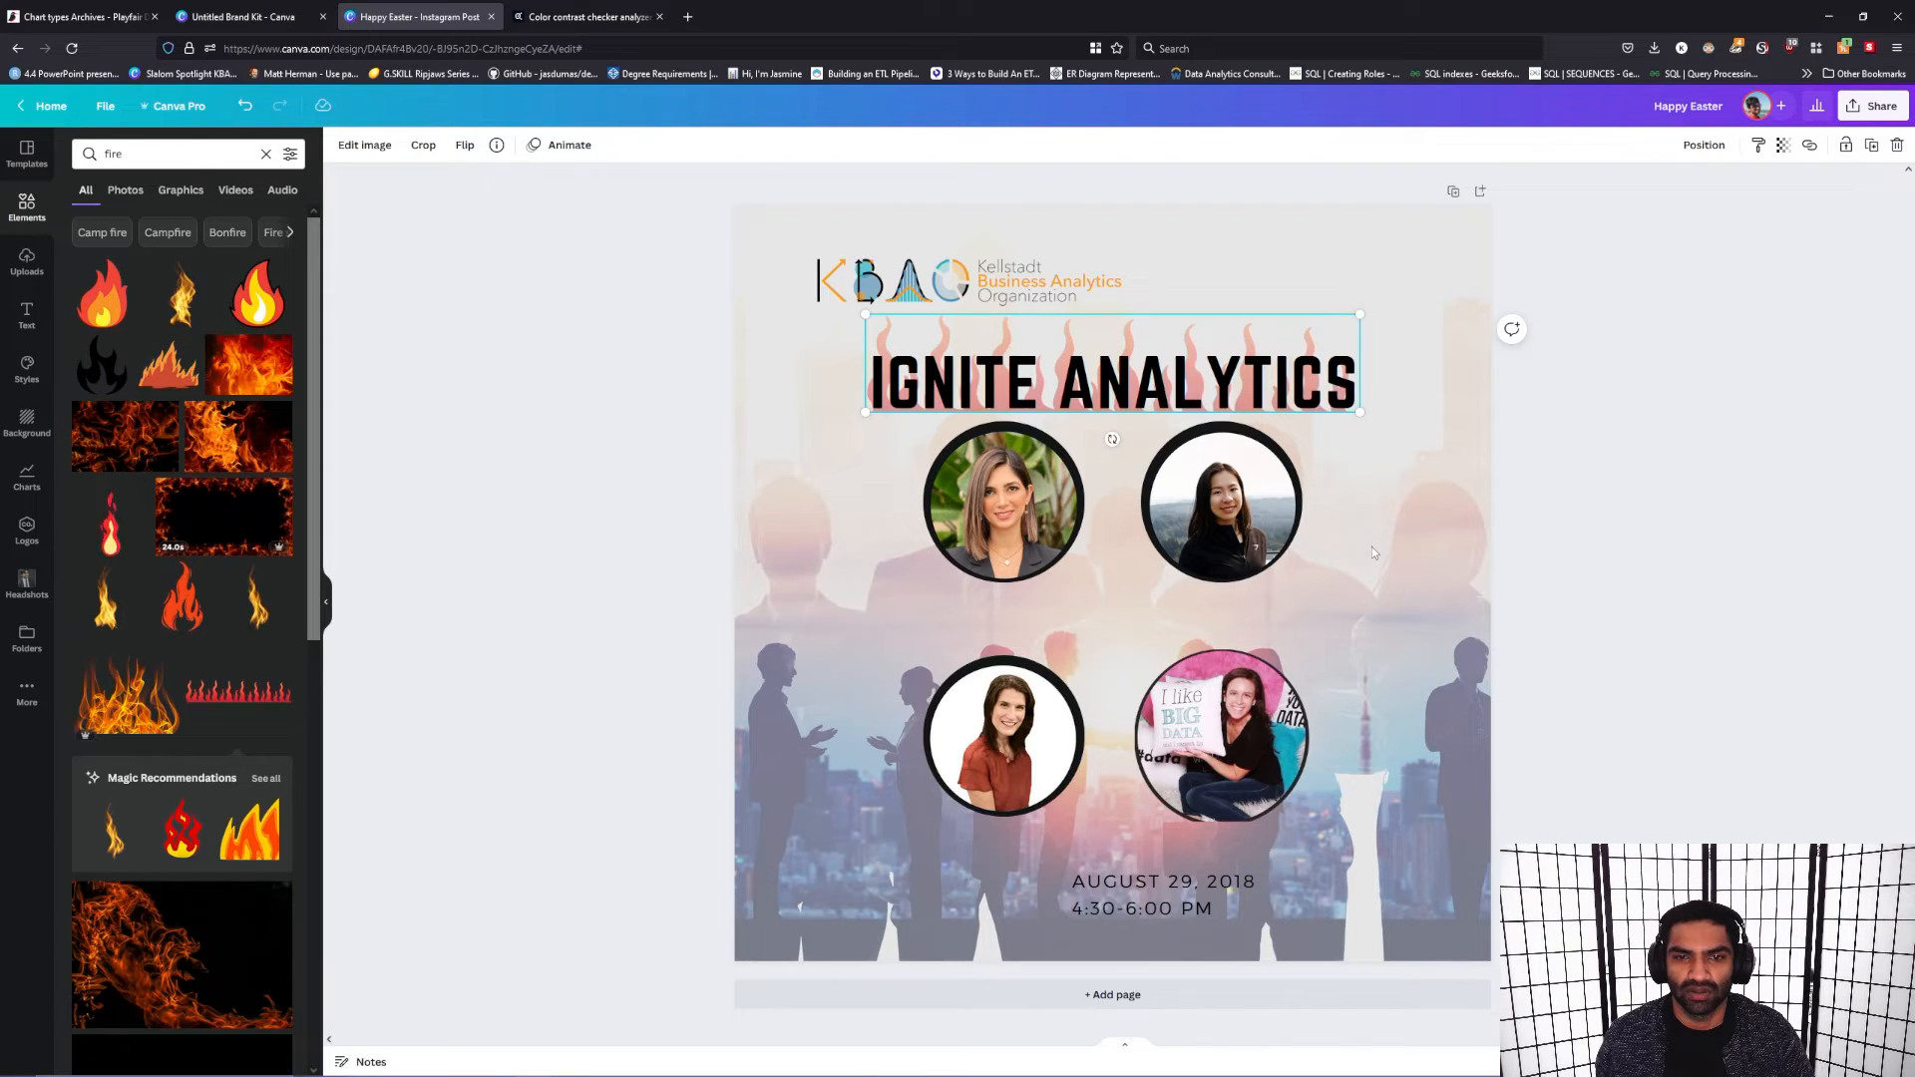
click(1138, 396)
drag(1171, 383, 1168, 378)
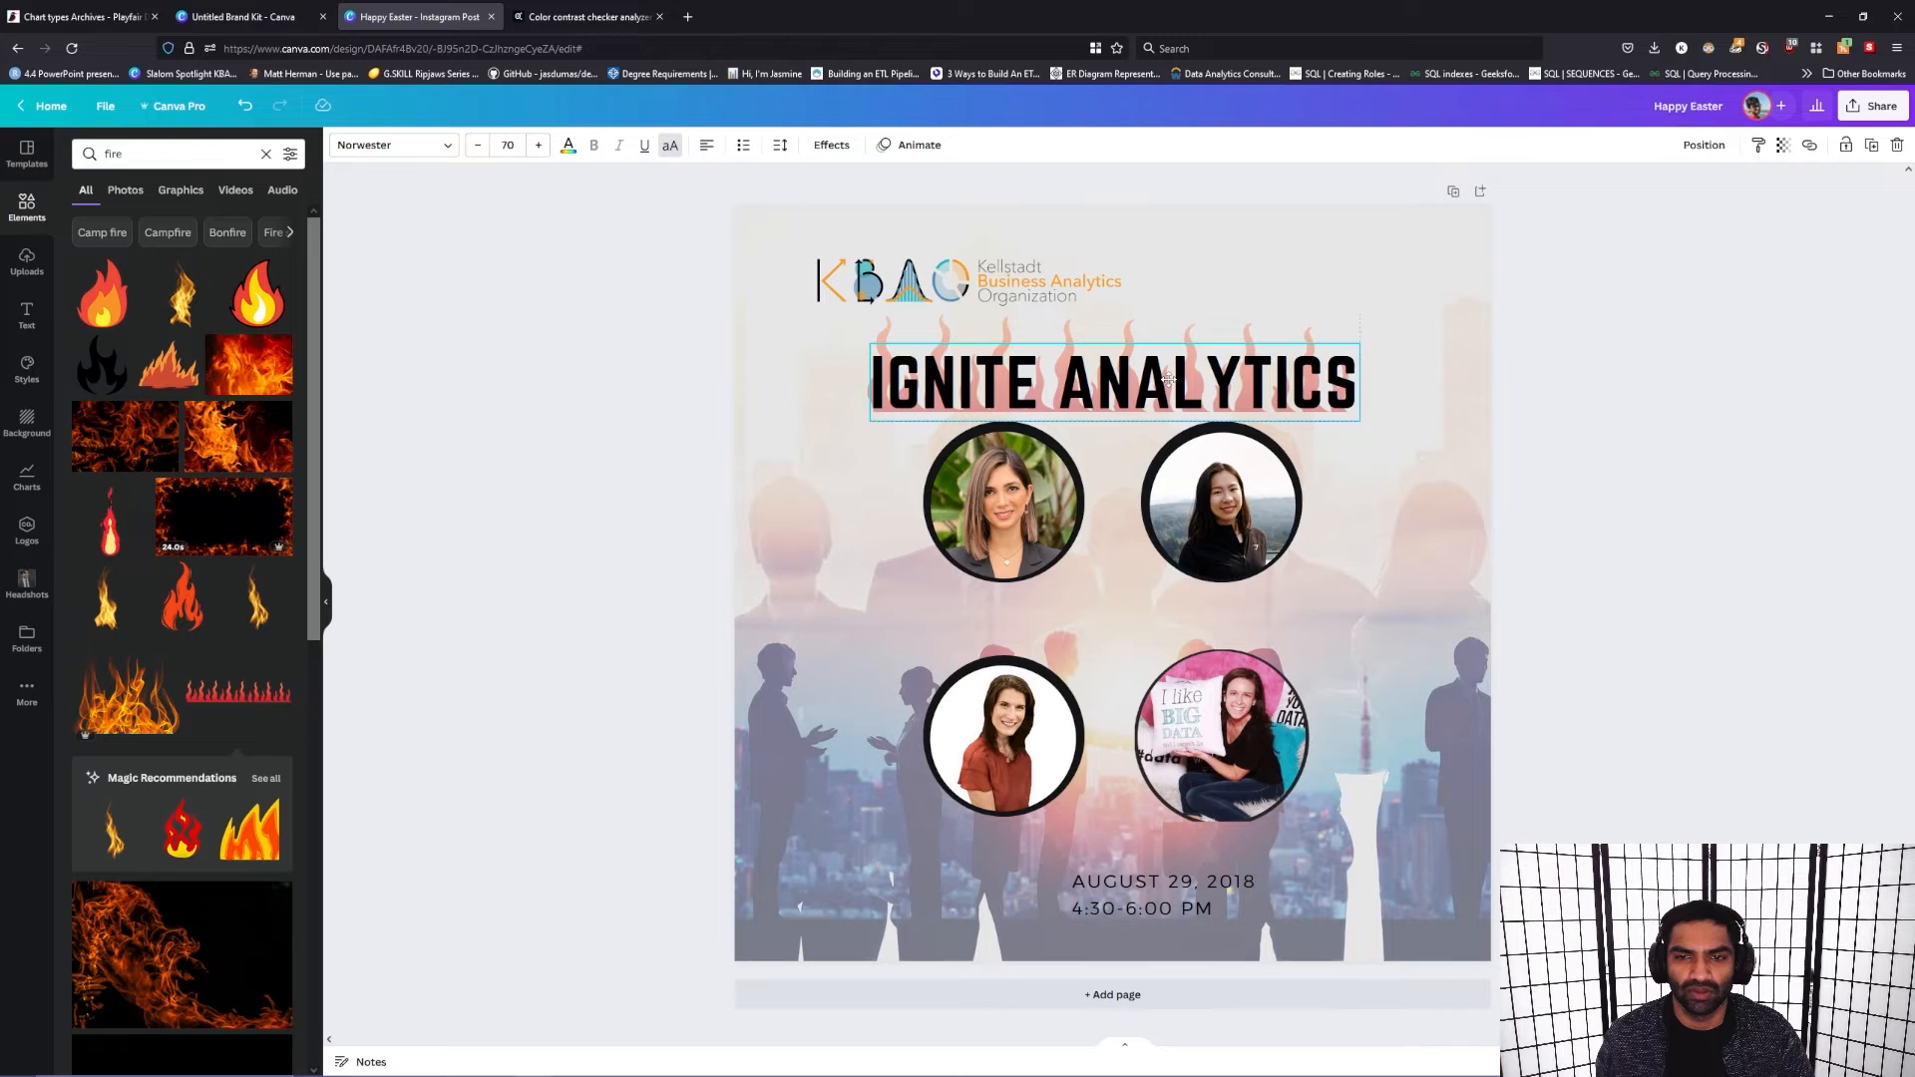
click(1654, 443)
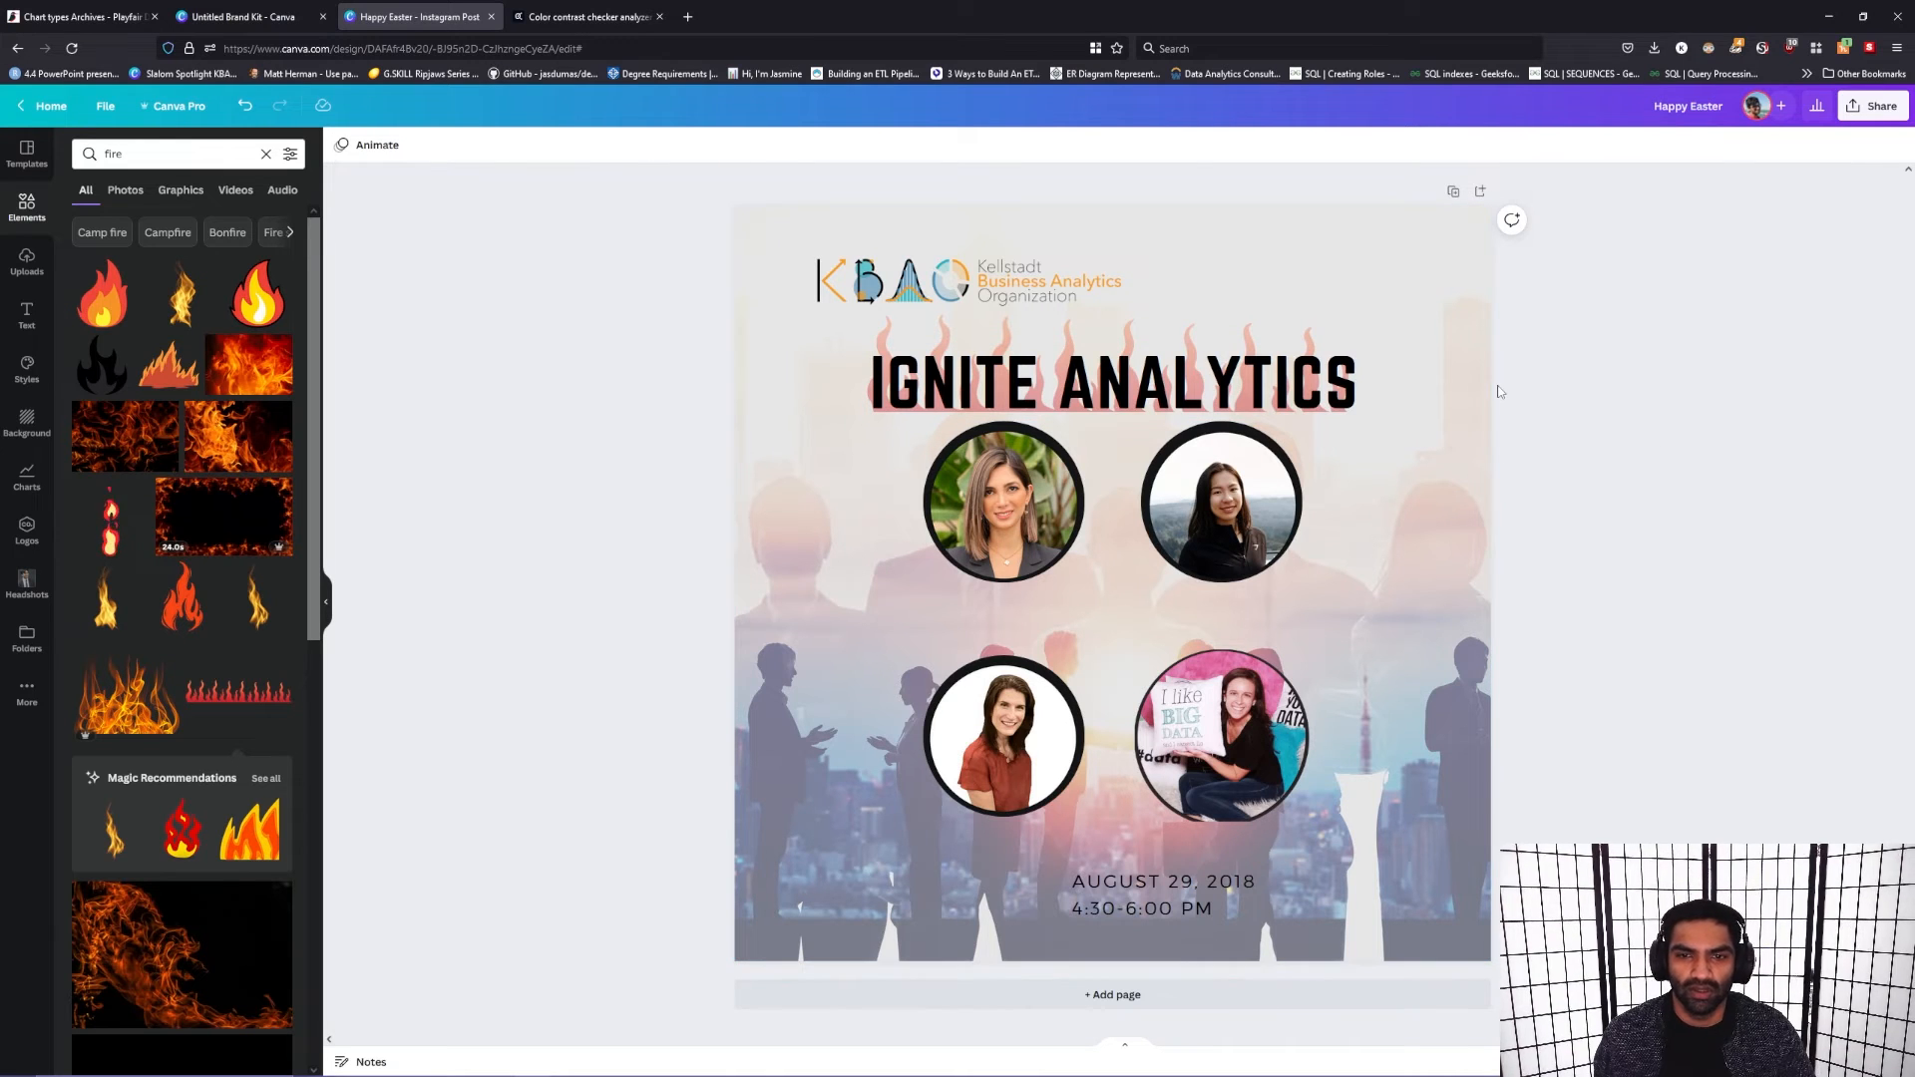
Step: Delete the flames graphic from behind the heading
click(1234, 344)
key(Delete)
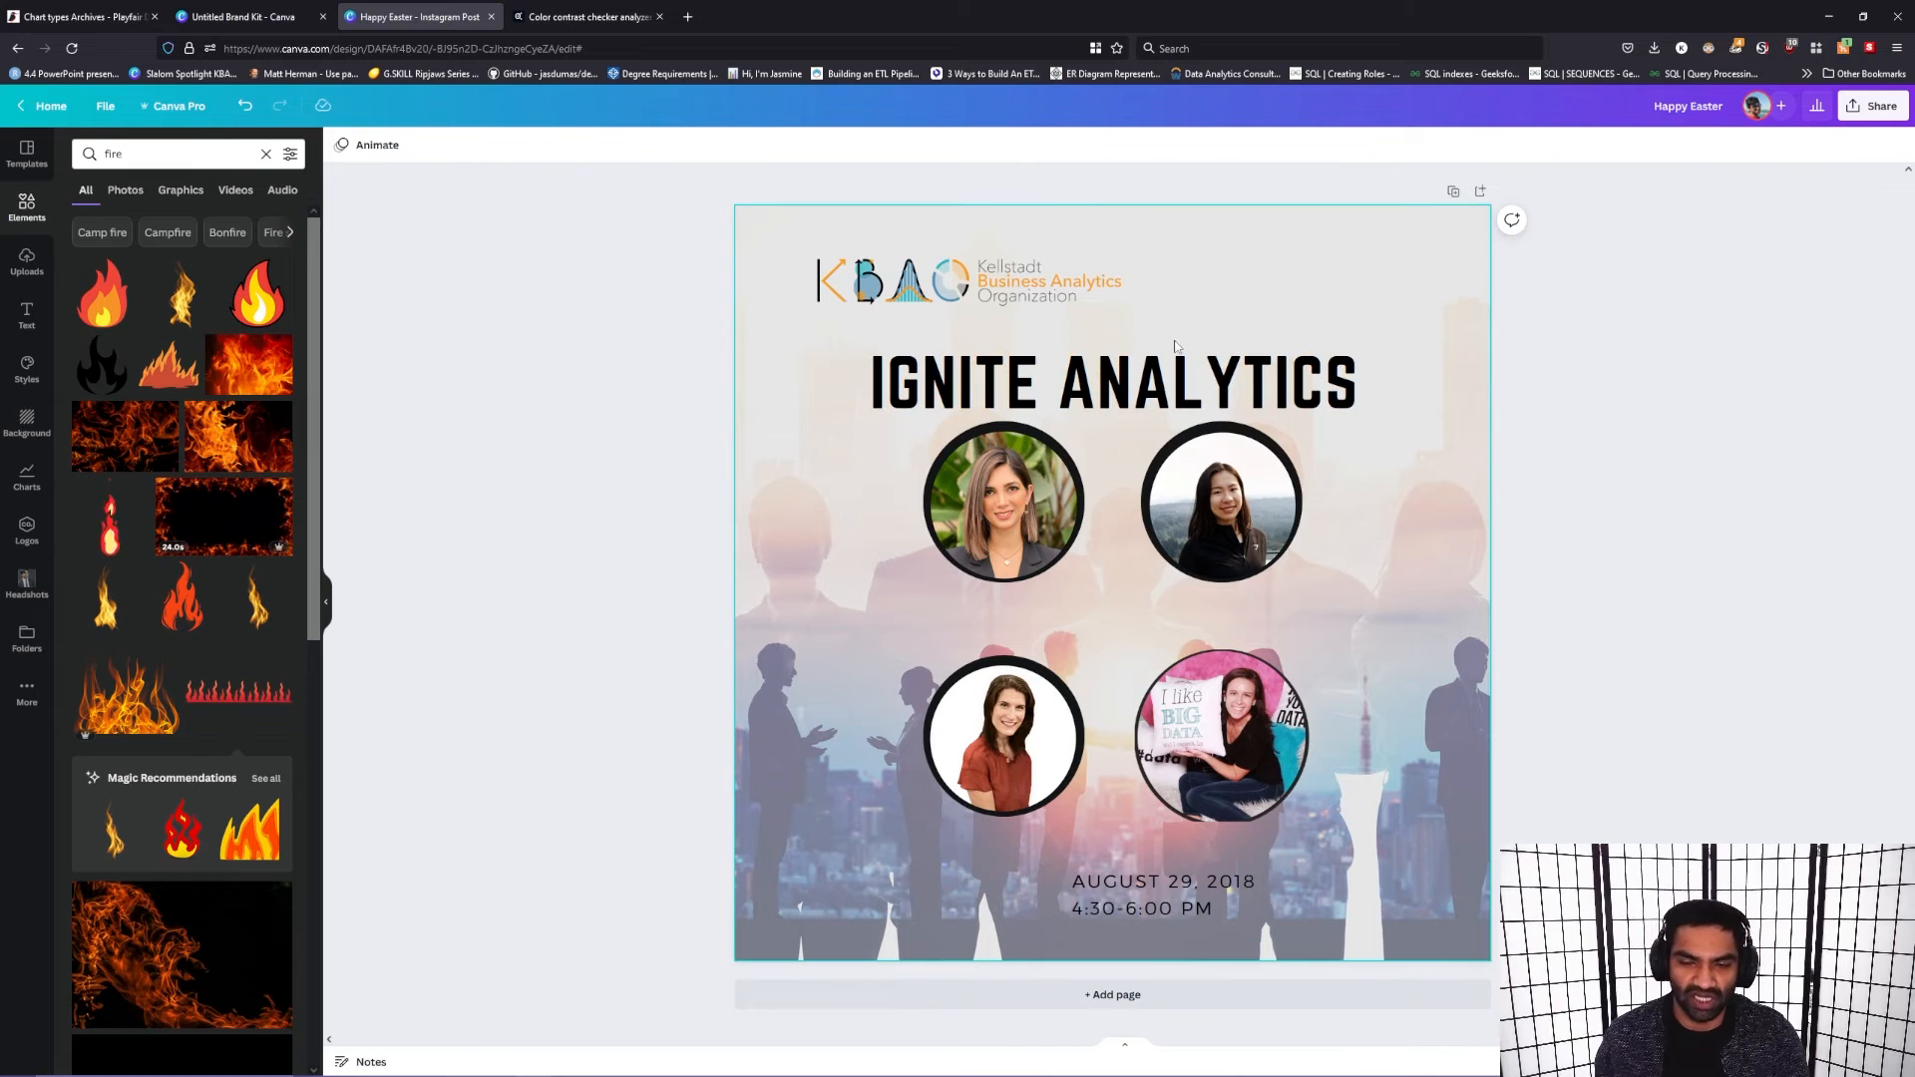
click(1226, 397)
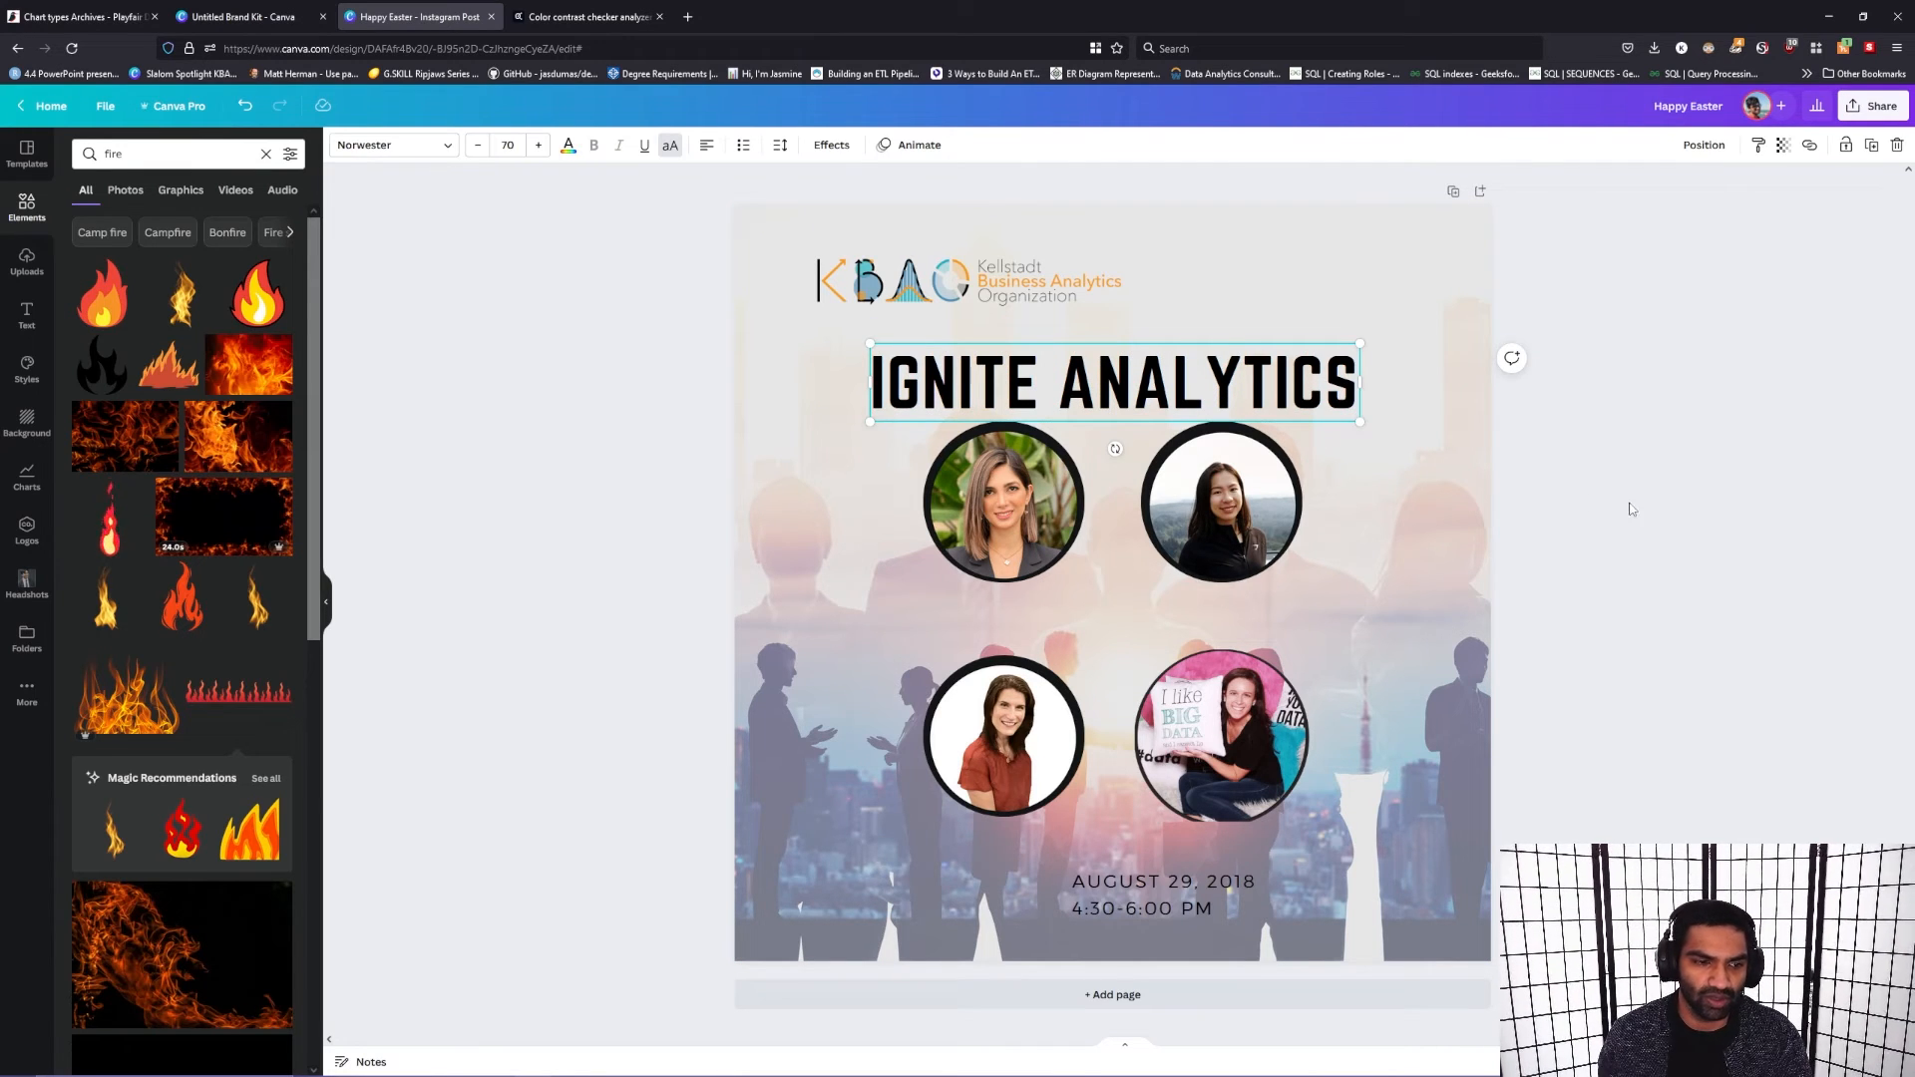
click(1532, 494)
Step: Look through the remaining fire graphics, the charts and the backgrounds, and open the brand style options
scroll(279, 618, down, 10)
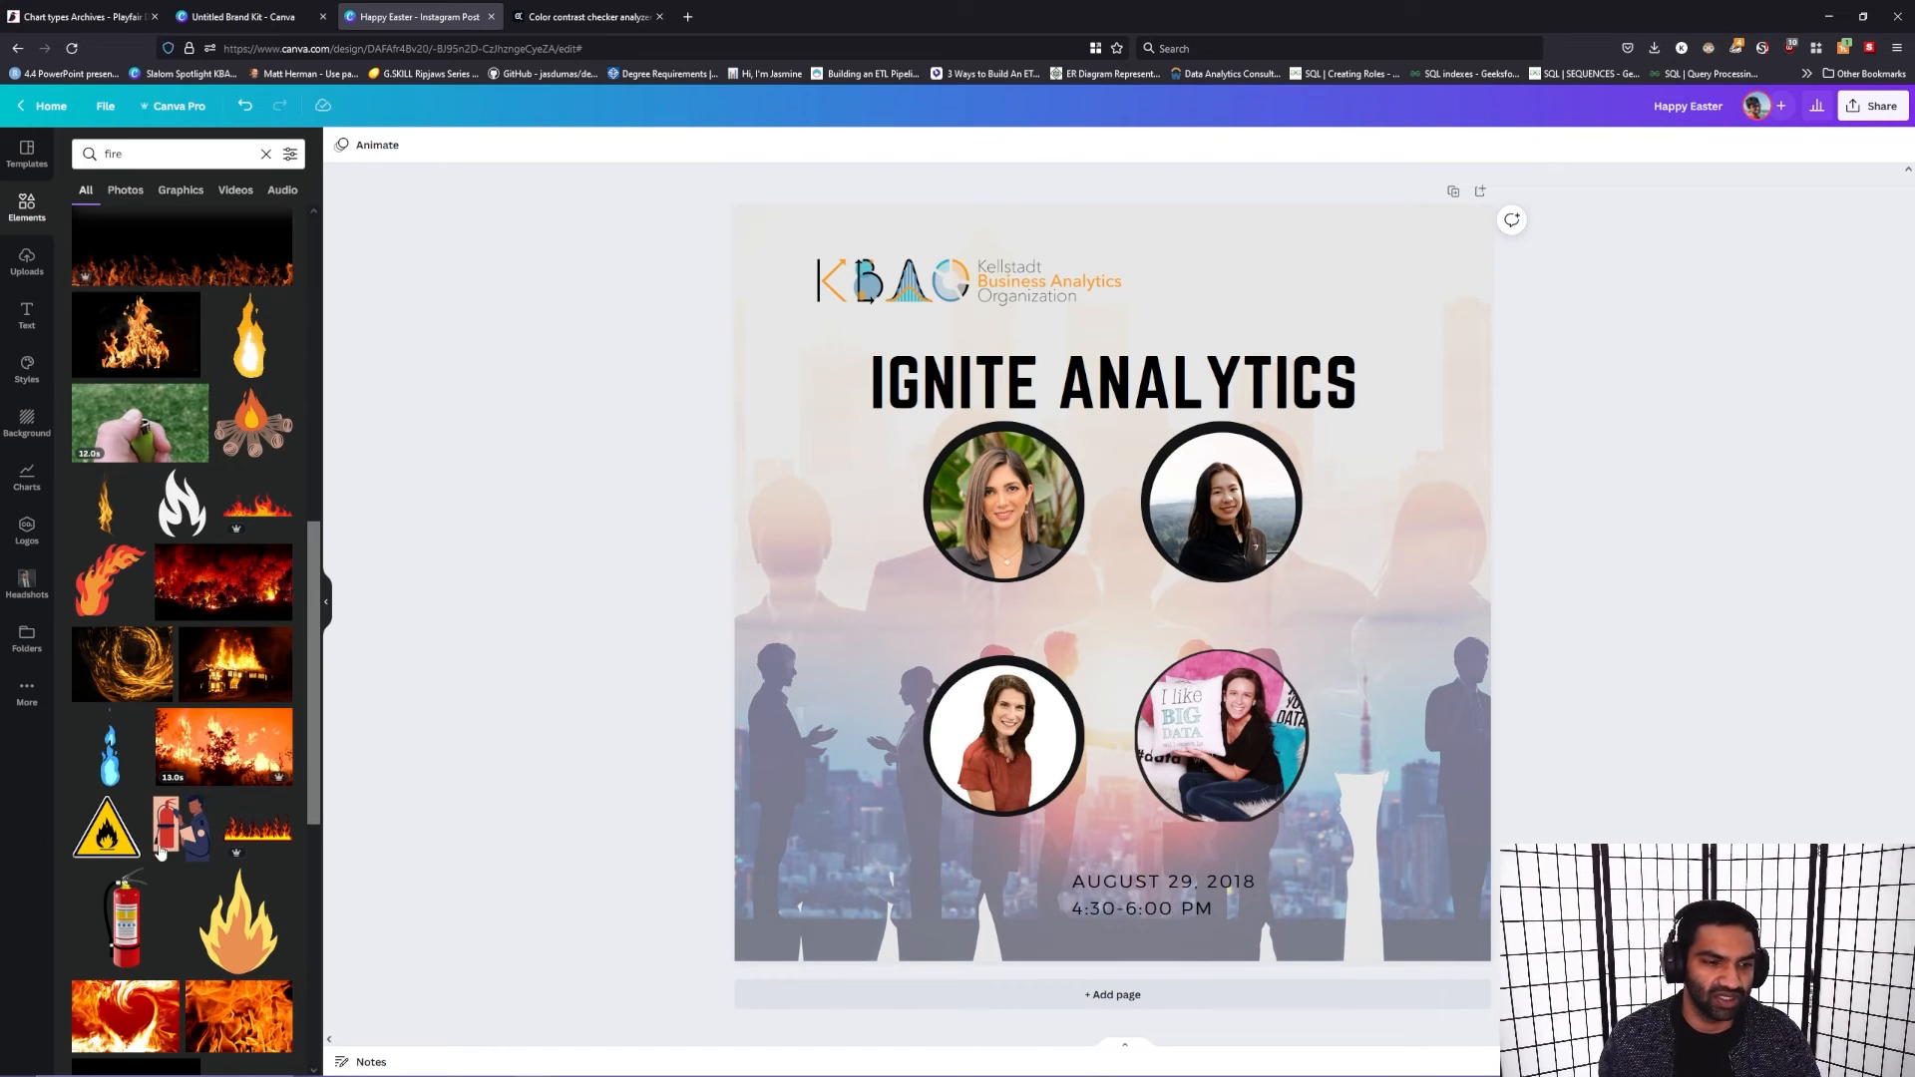
scroll(225, 916, down, 10)
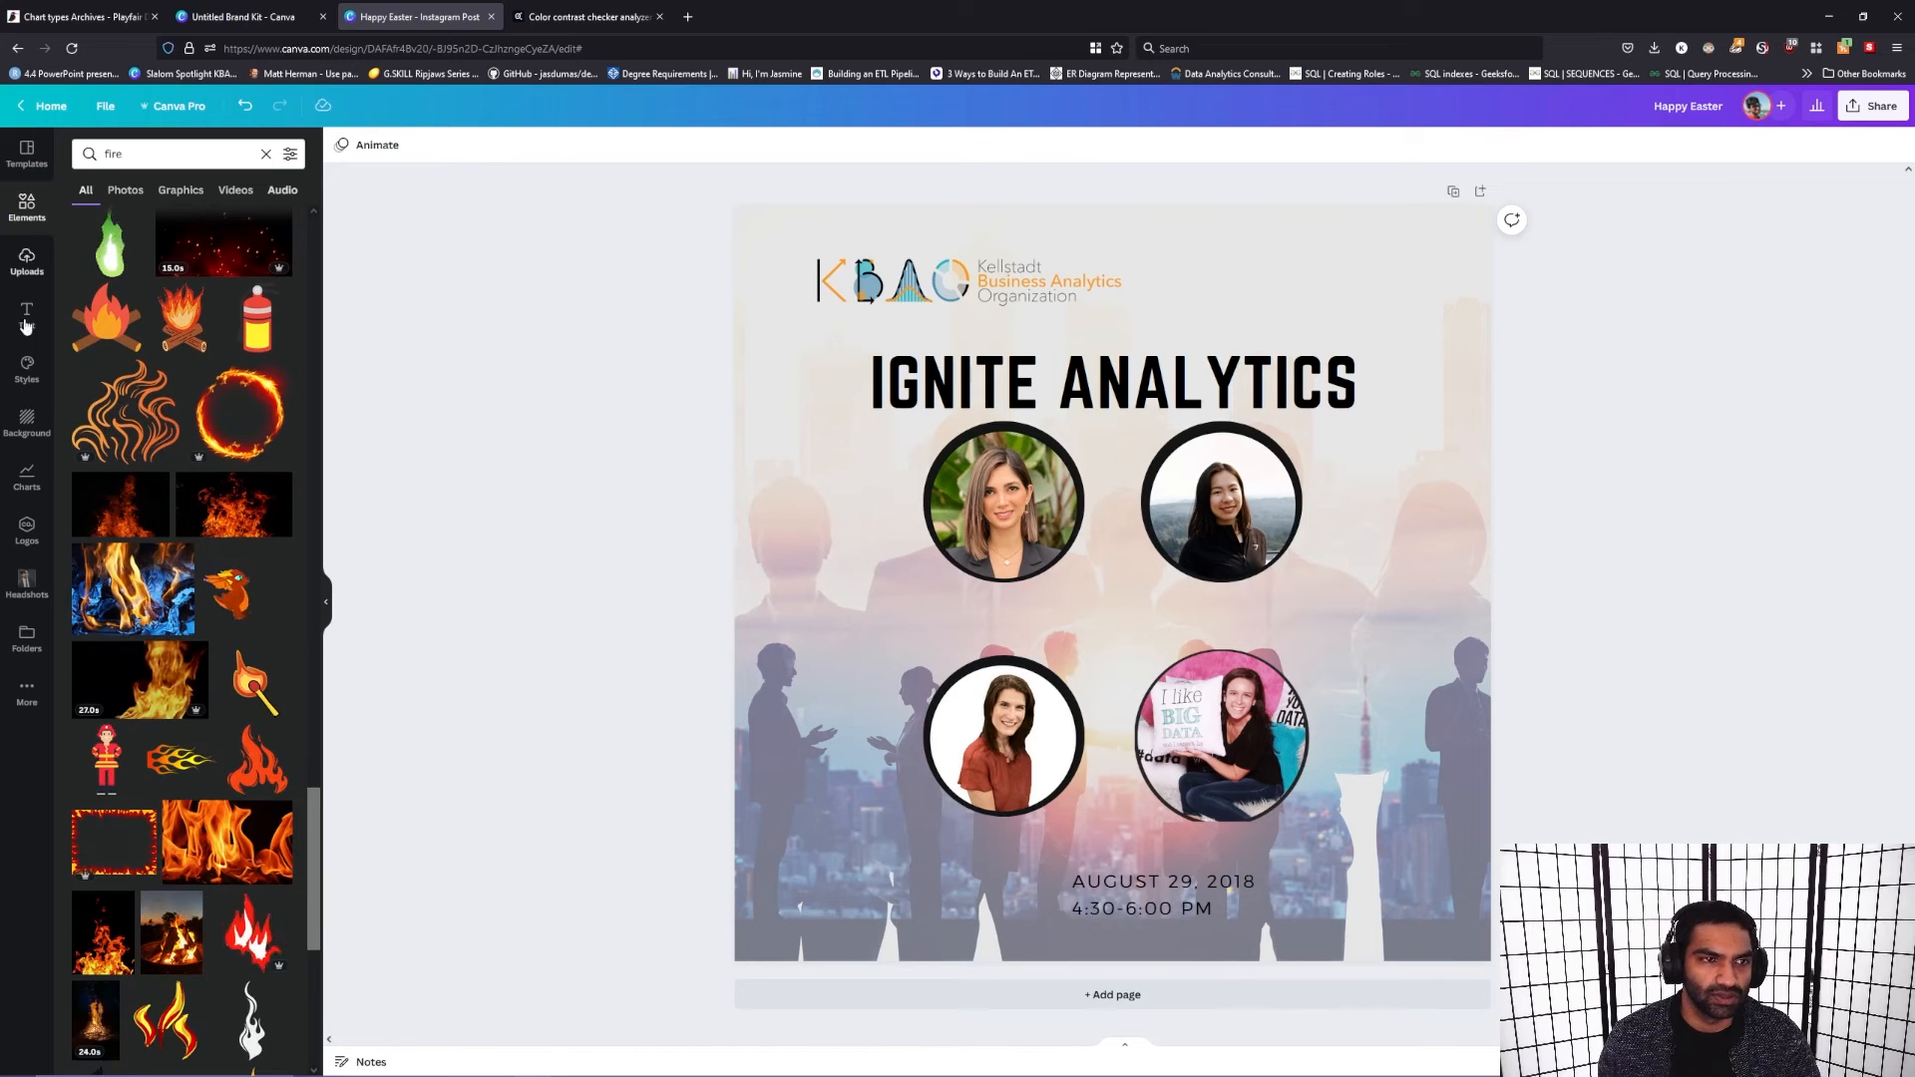
click(27, 475)
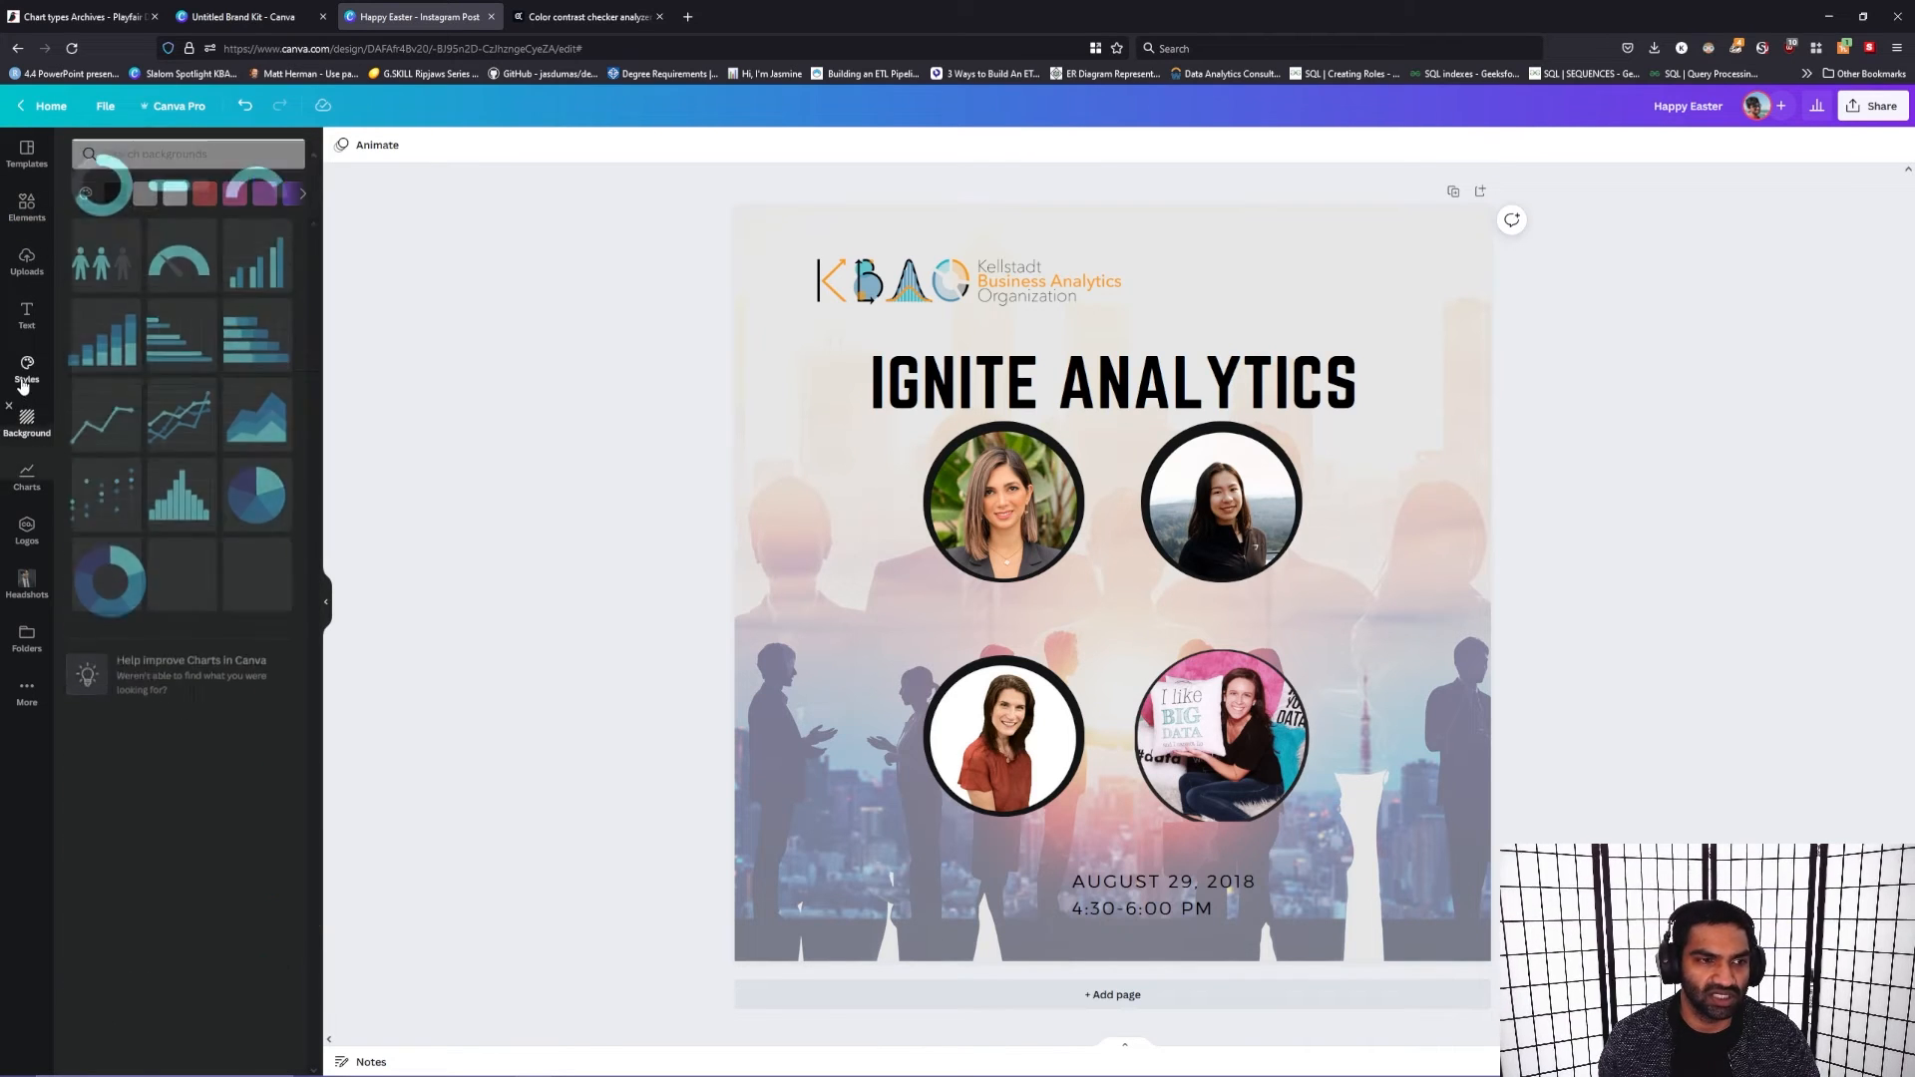
click(28, 424)
click(27, 369)
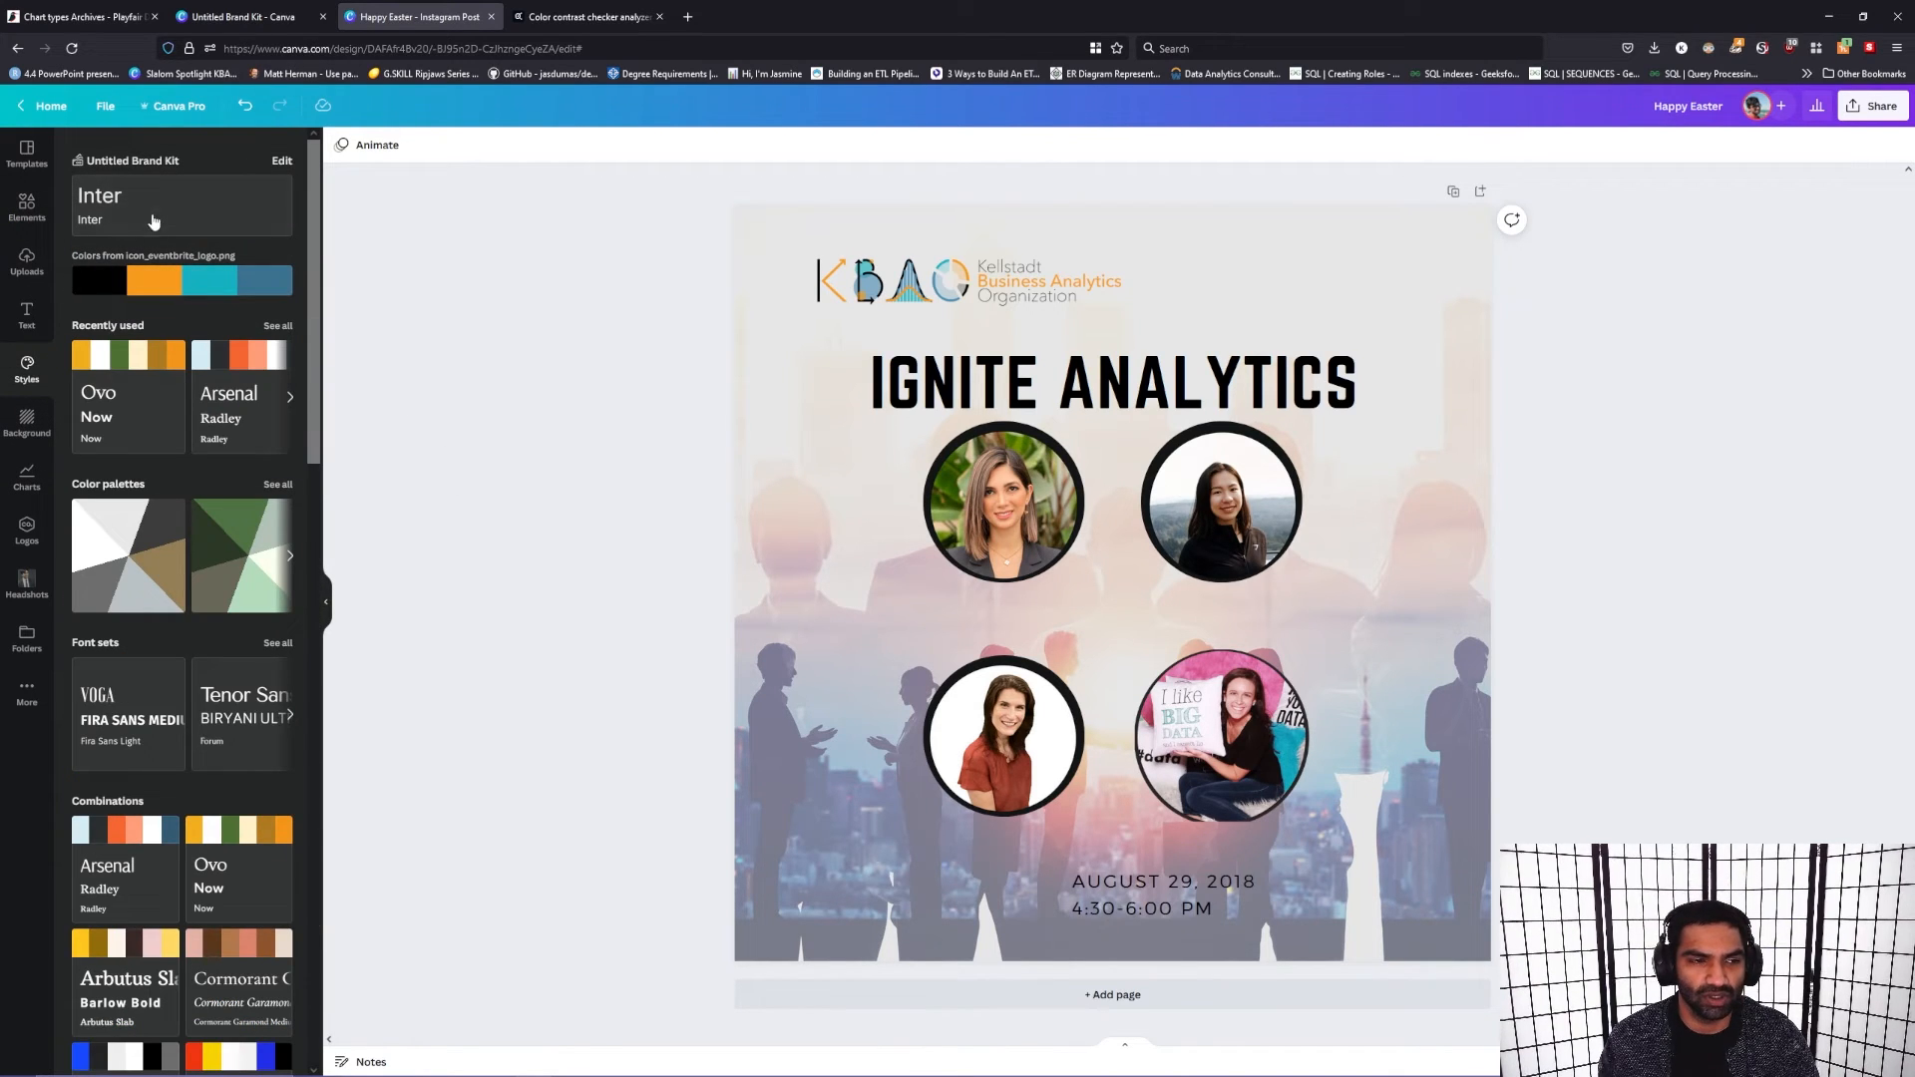
Step: Try the Ovo, Arsenal, Cormorant Garamond, Arbutus Slab, Poppins Bold and Barlow Thin style combinations on the post
click(133, 435)
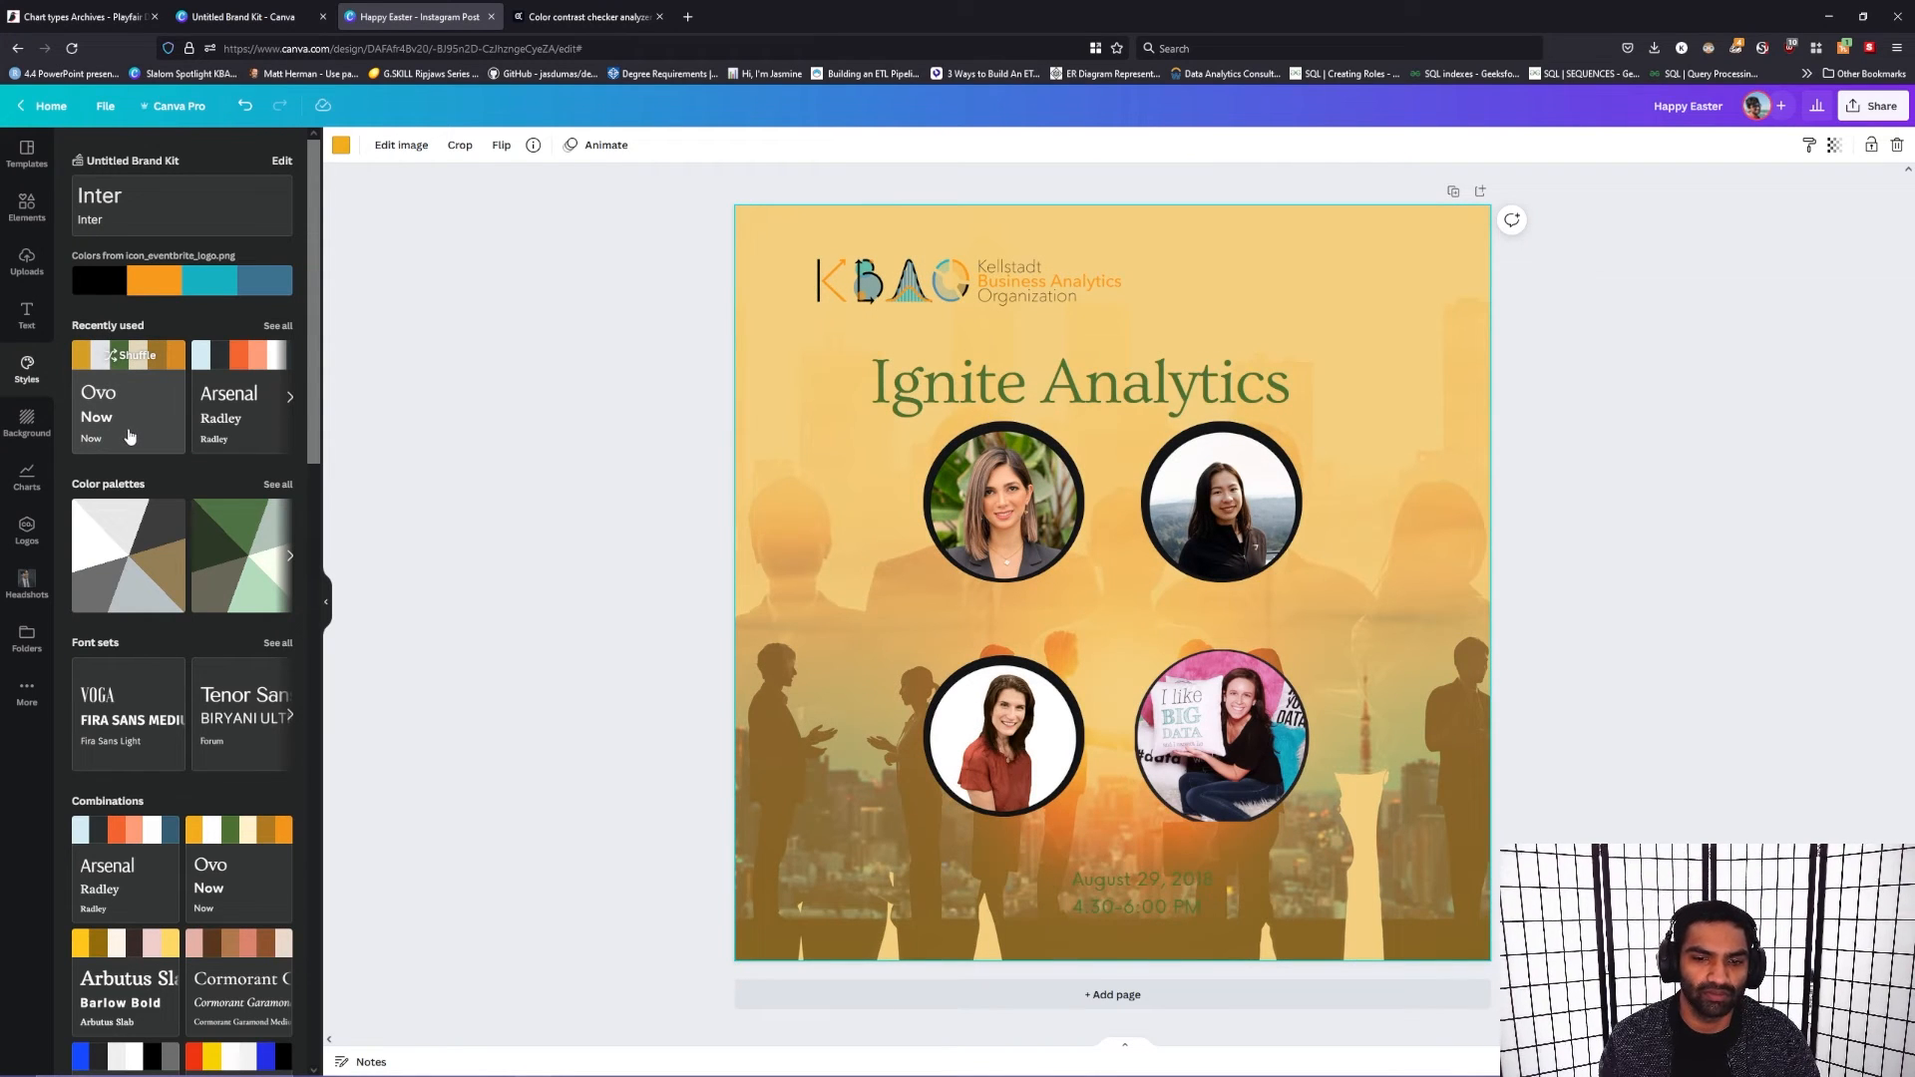
click(241, 429)
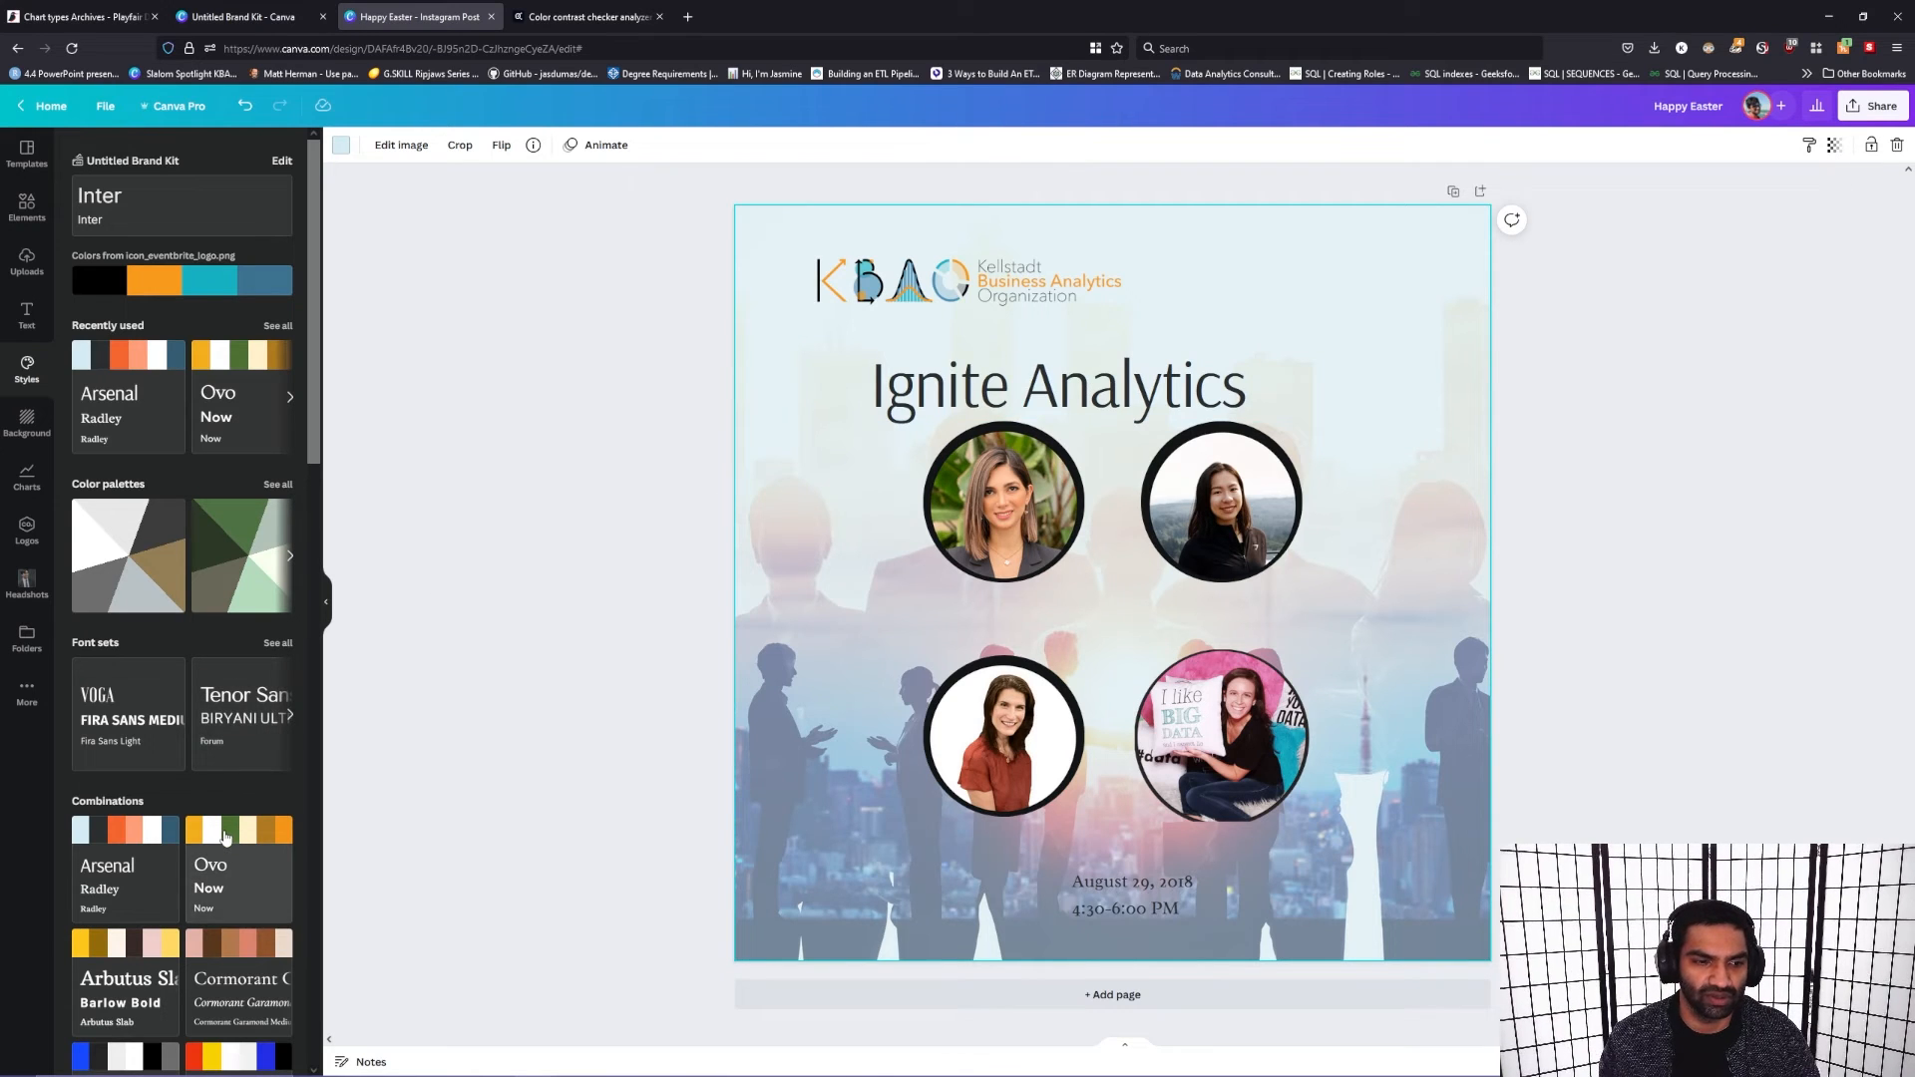
click(225, 838)
click(230, 978)
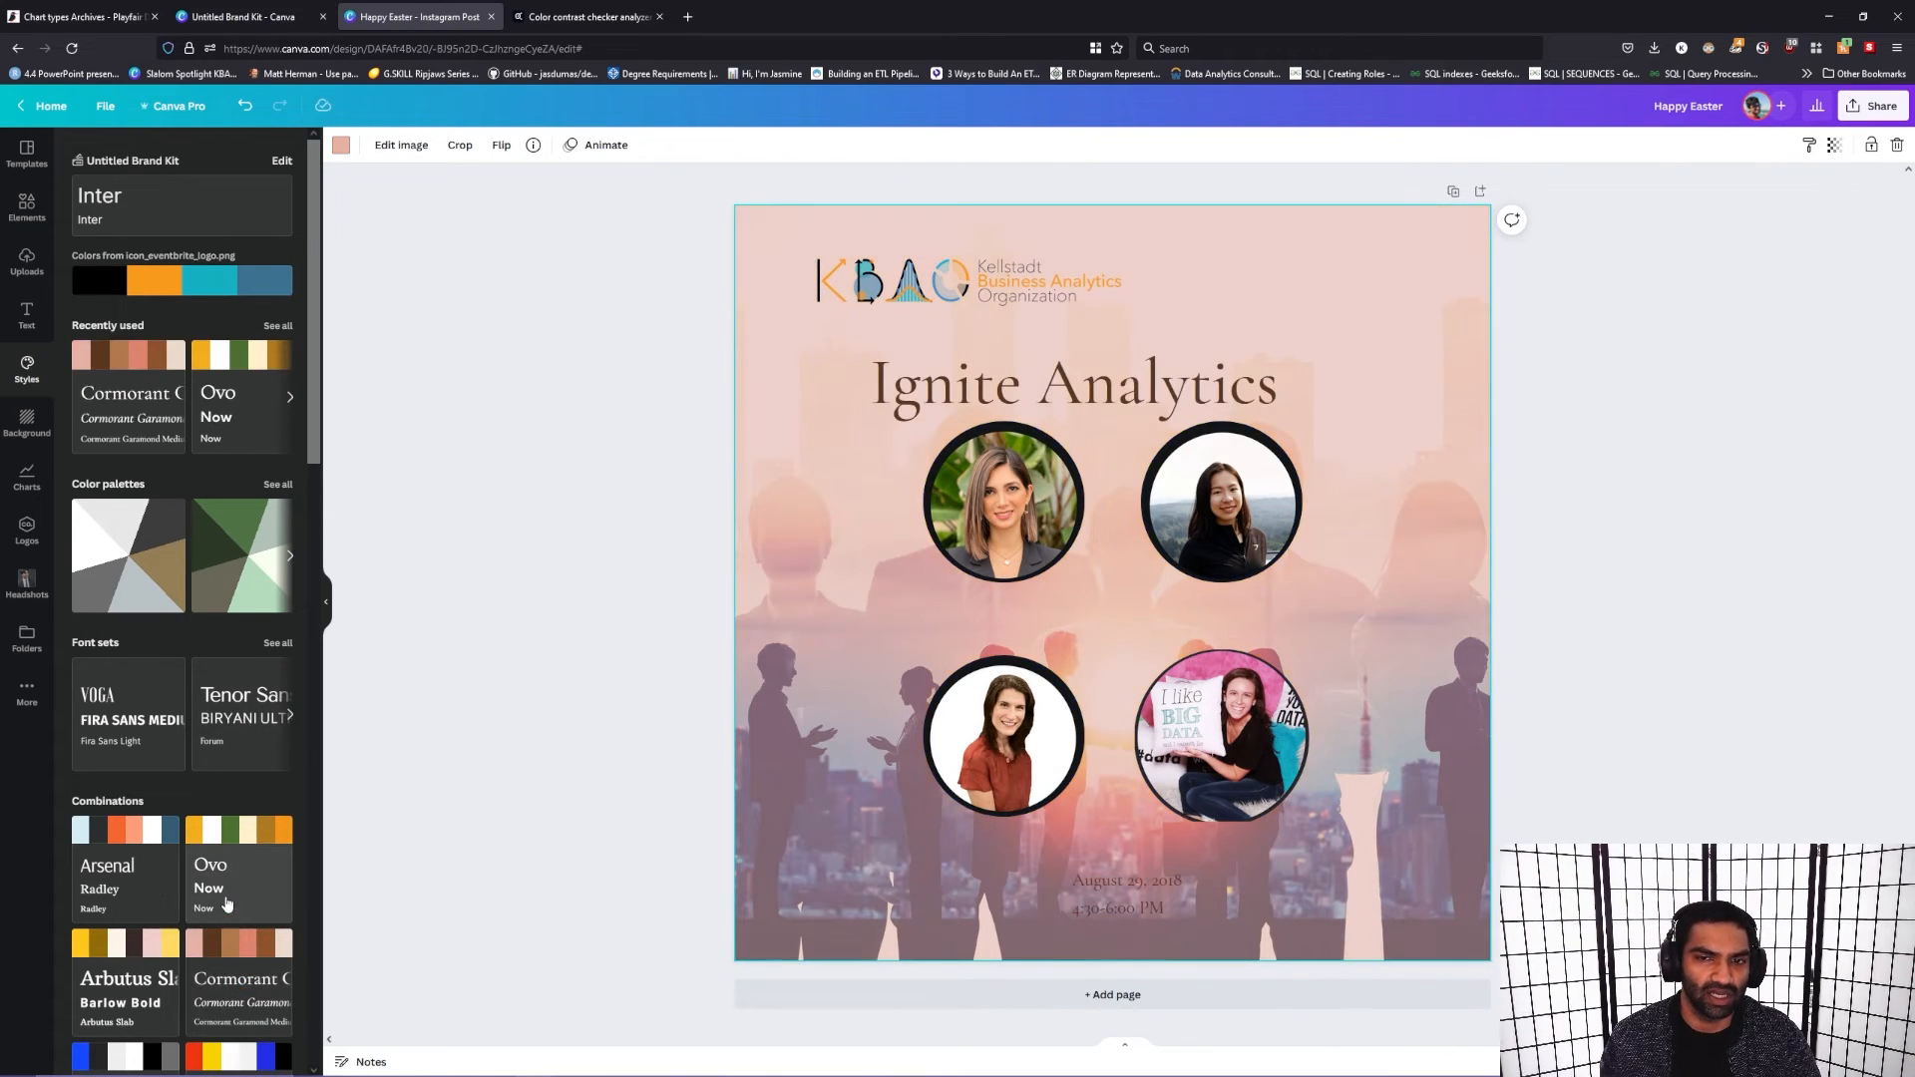
scroll(228, 903, down, 5)
click(150, 489)
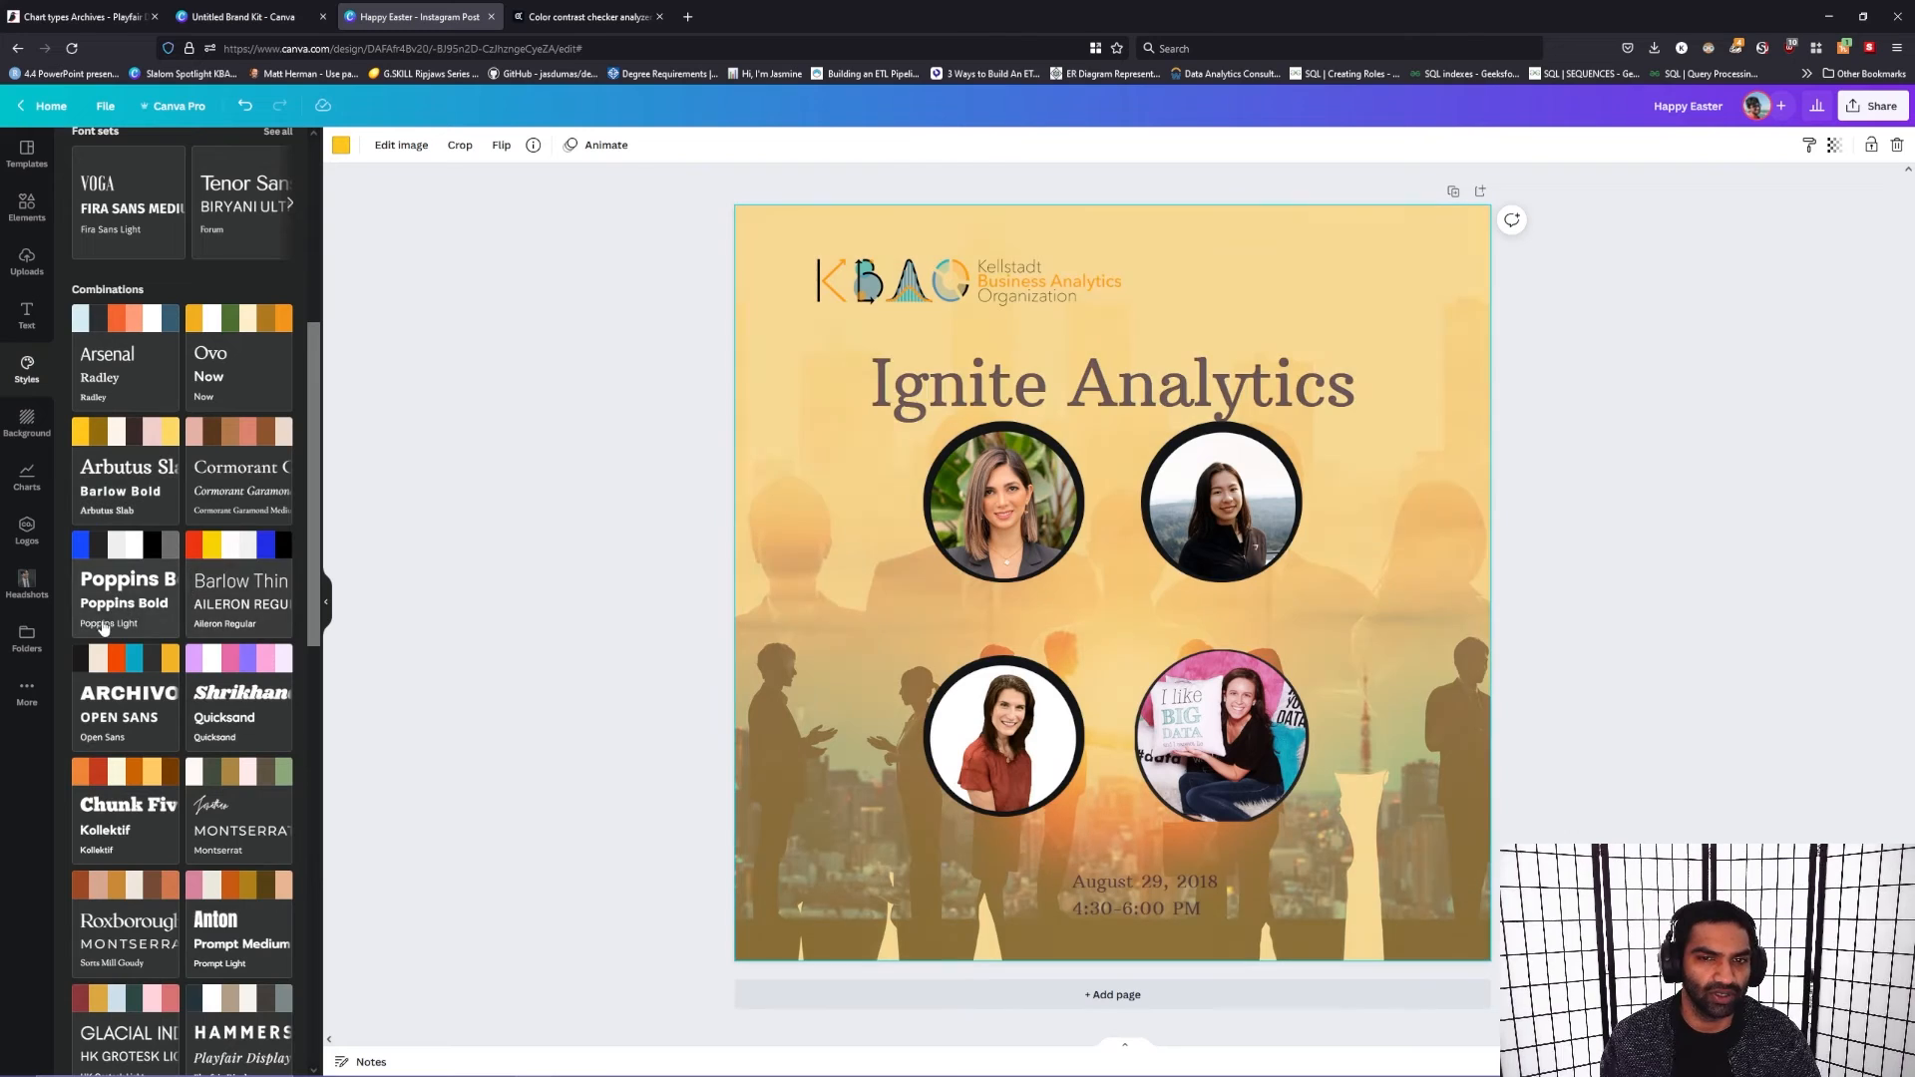
click(129, 608)
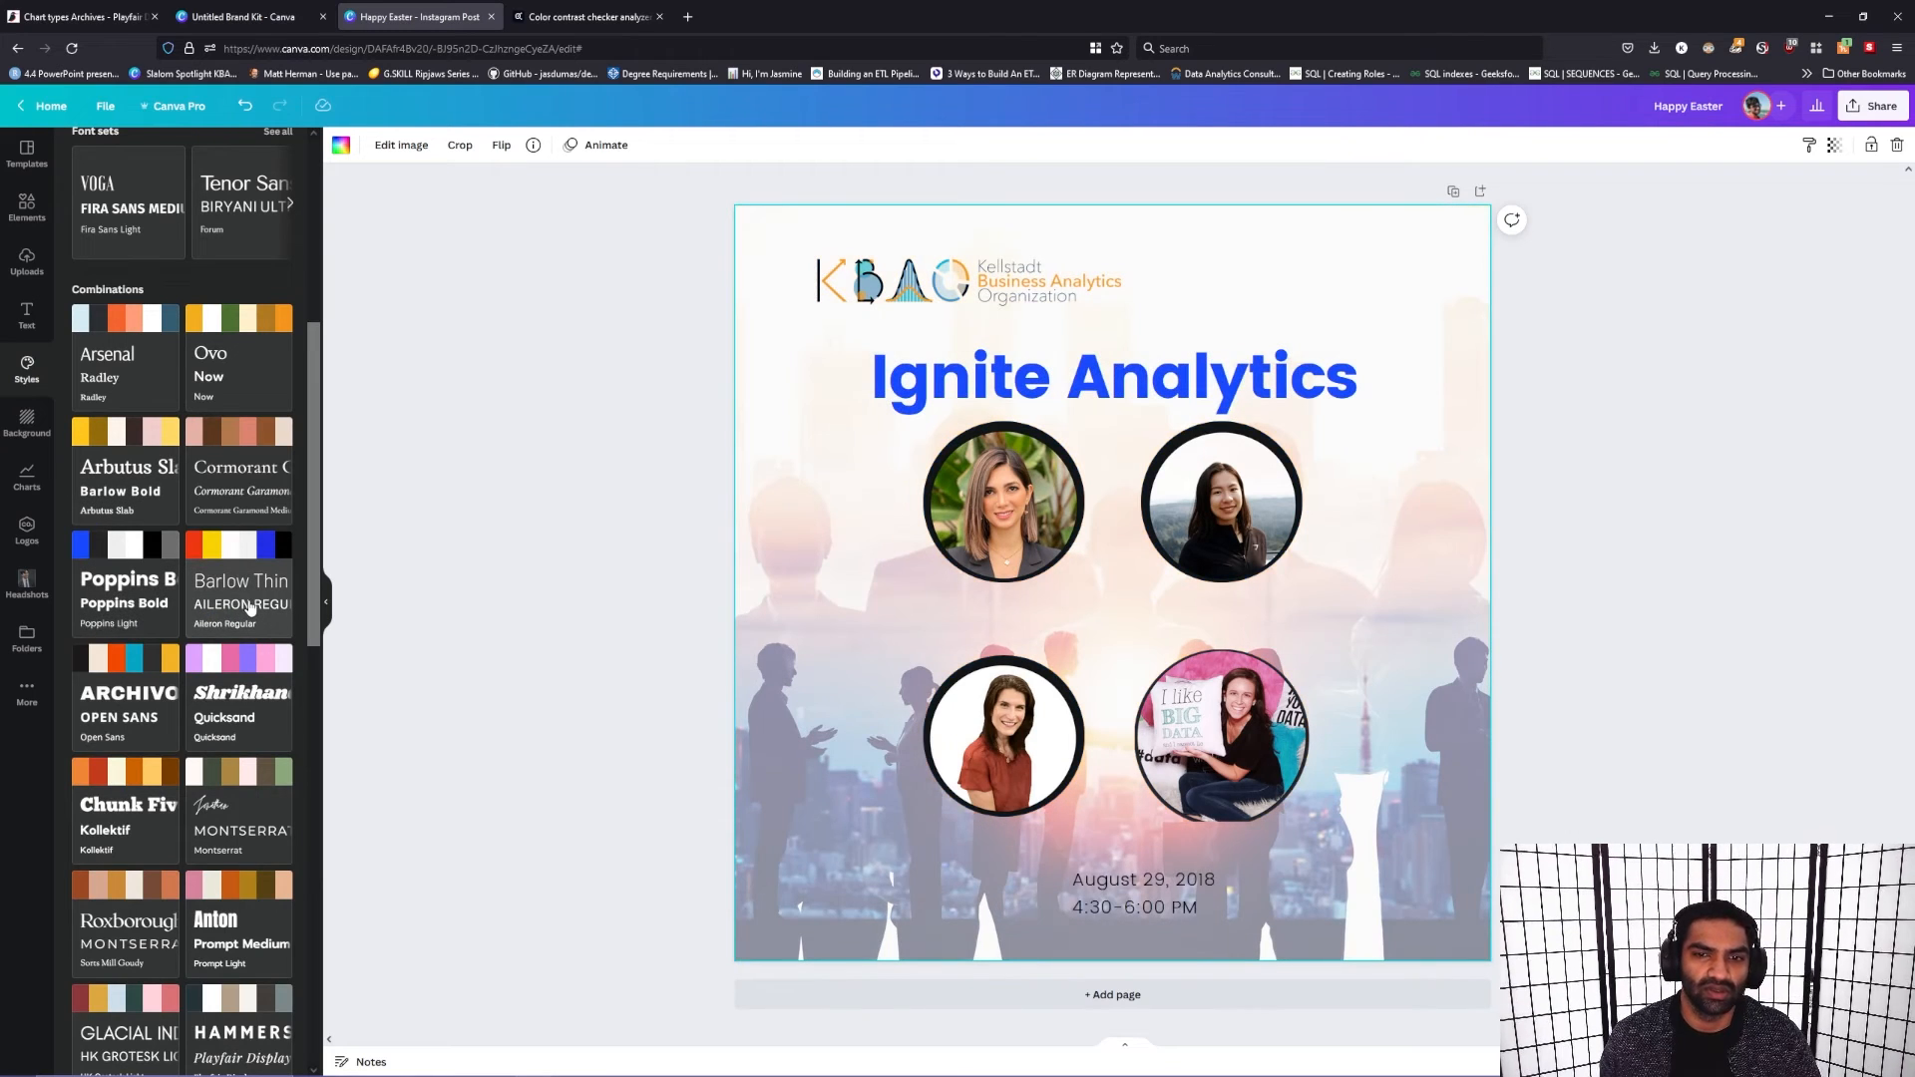
click(250, 606)
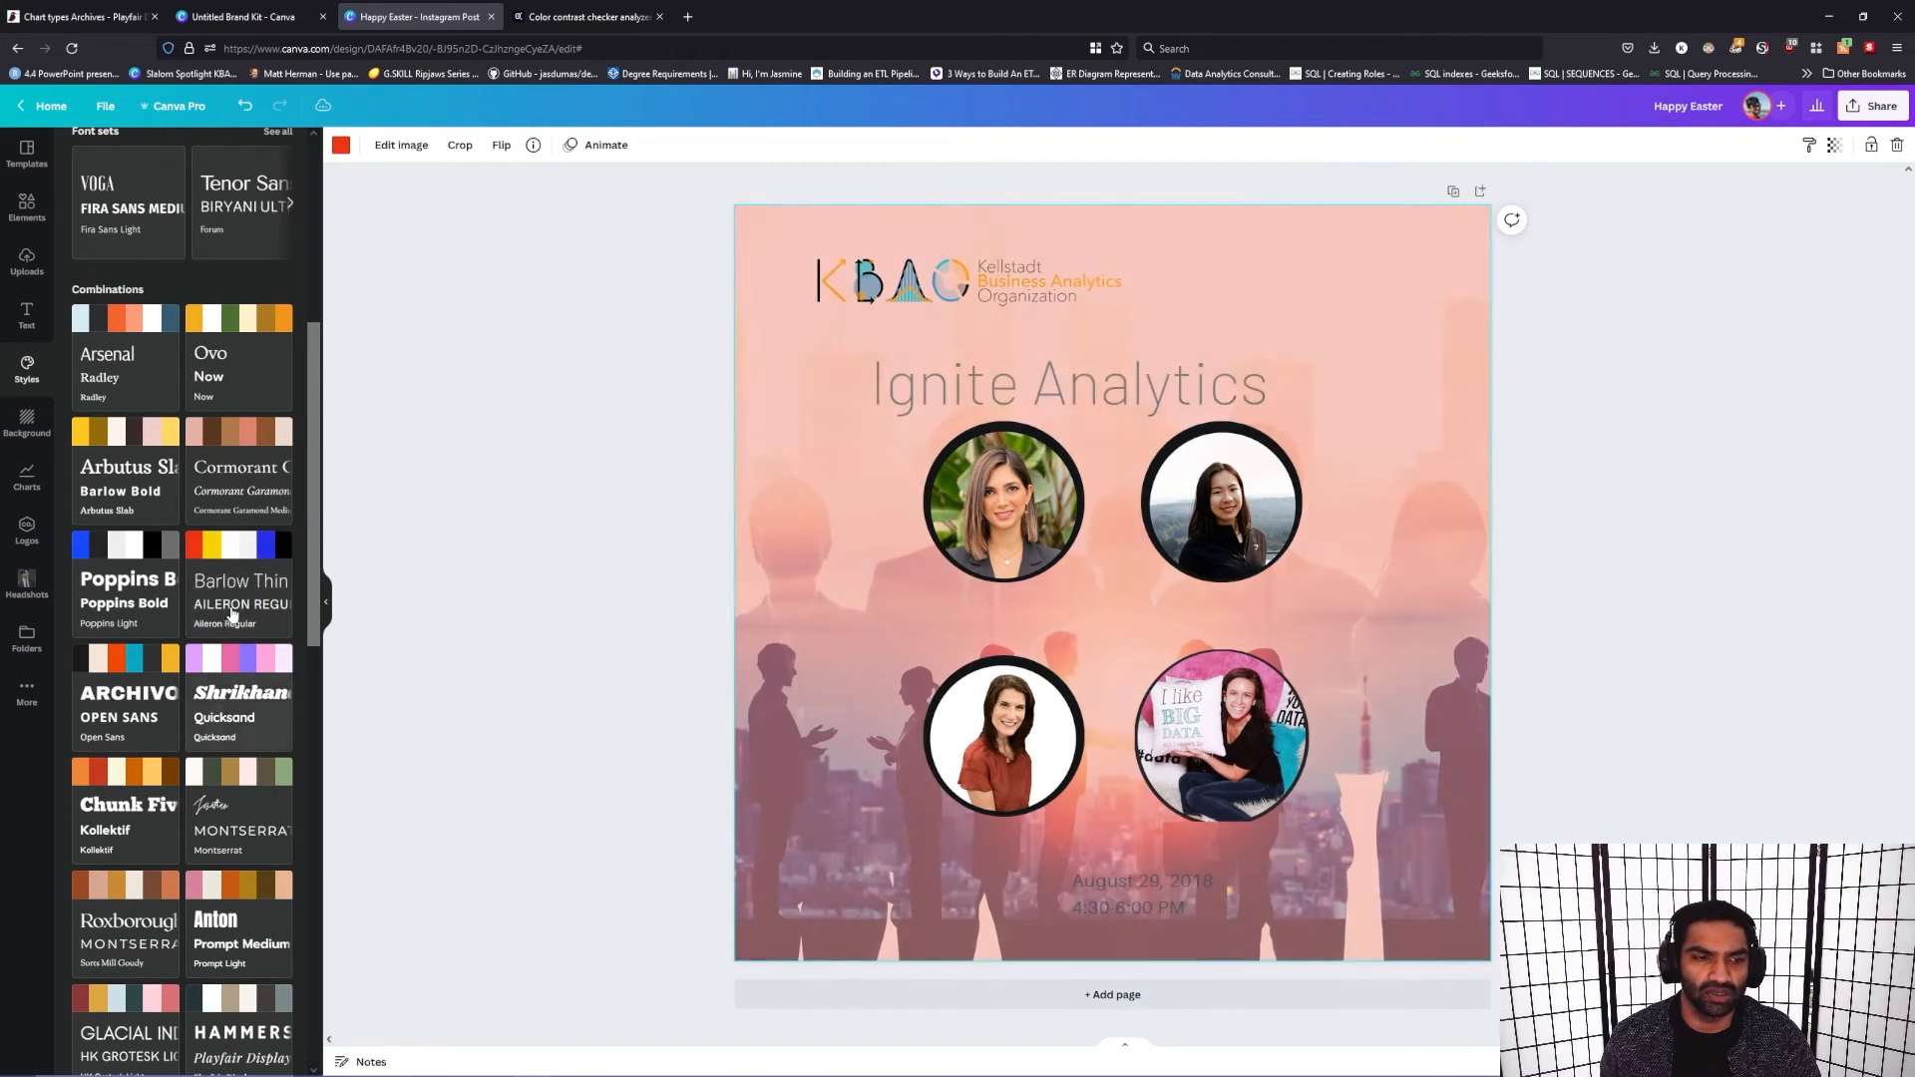
Step: Narrow the "Ignite Analytics" heading's text box and centre it horizontally above the portraits
drag(1125, 390, 1147, 387)
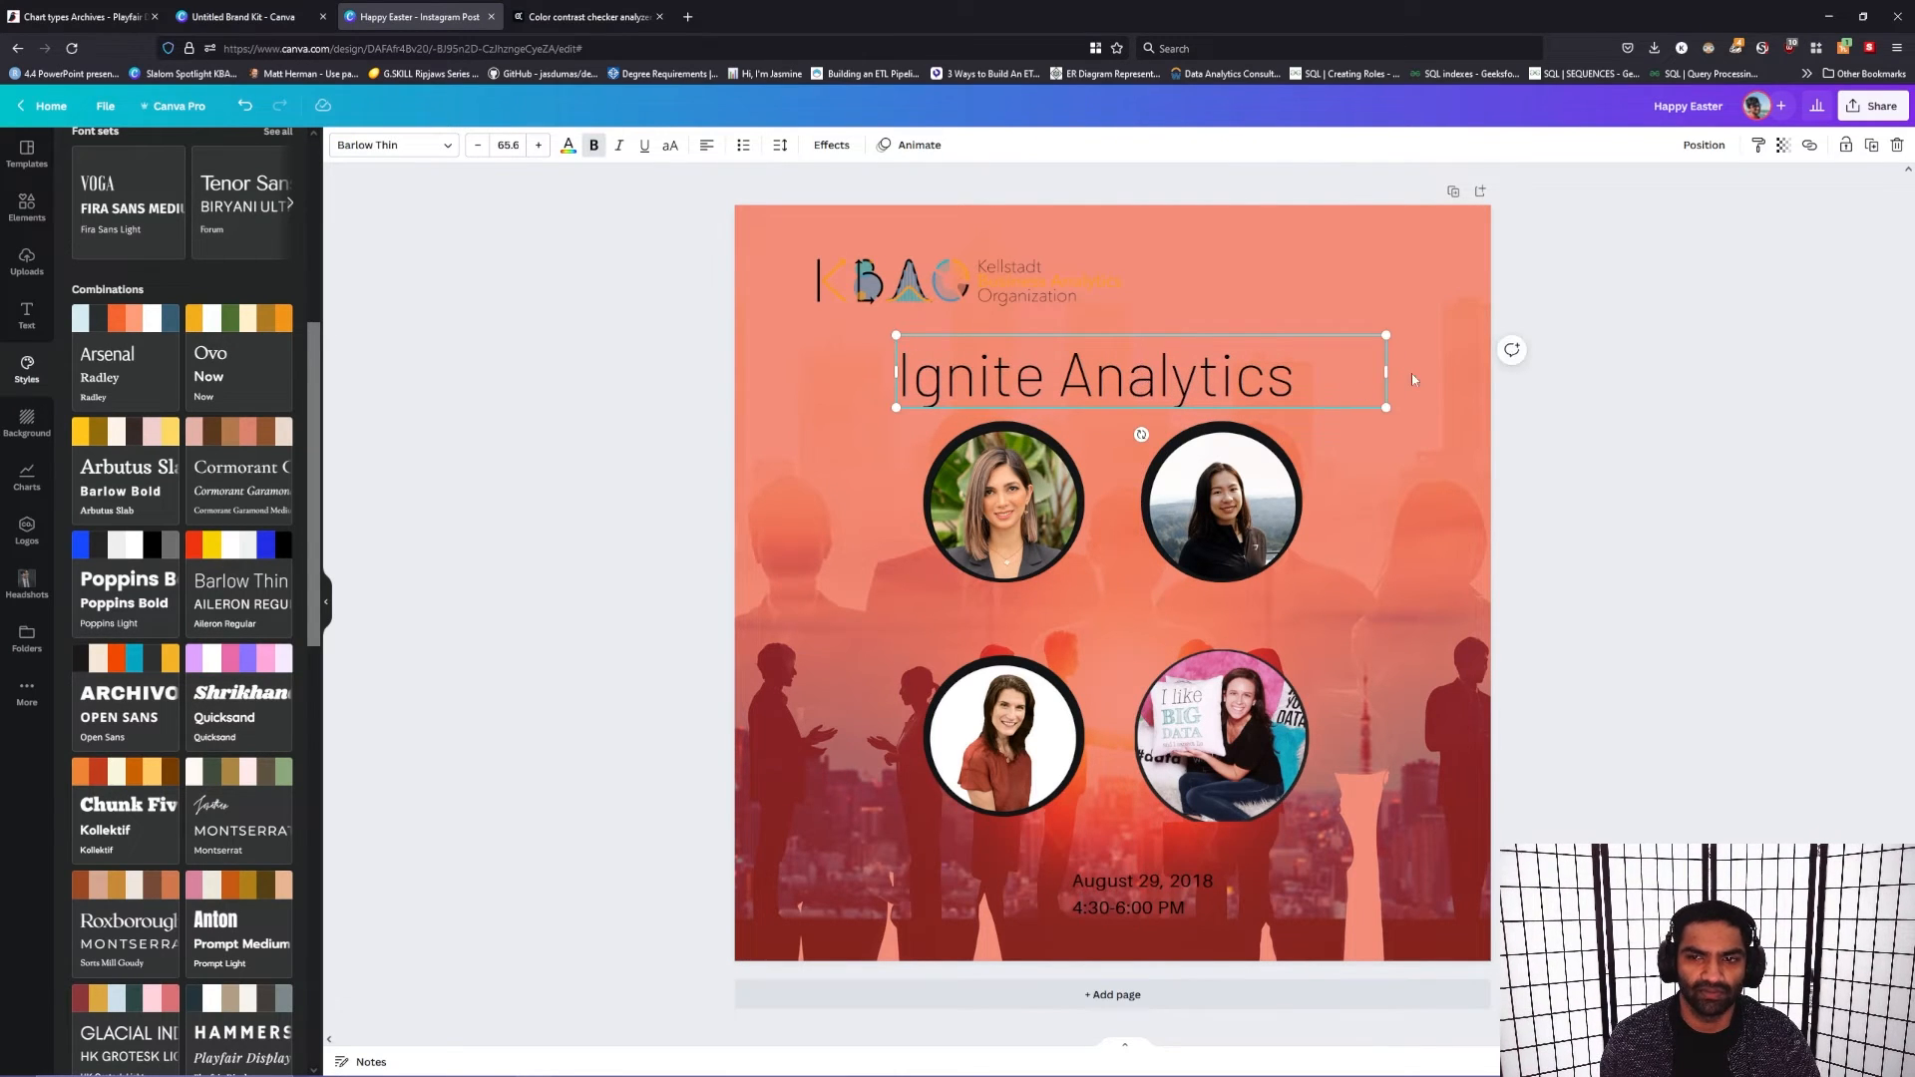
drag(1388, 373, 1311, 403)
mouse_move(1194, 395)
mouse_down()
mouse_move(1219, 394)
mouse_move(1198, 392)
mouse_up()
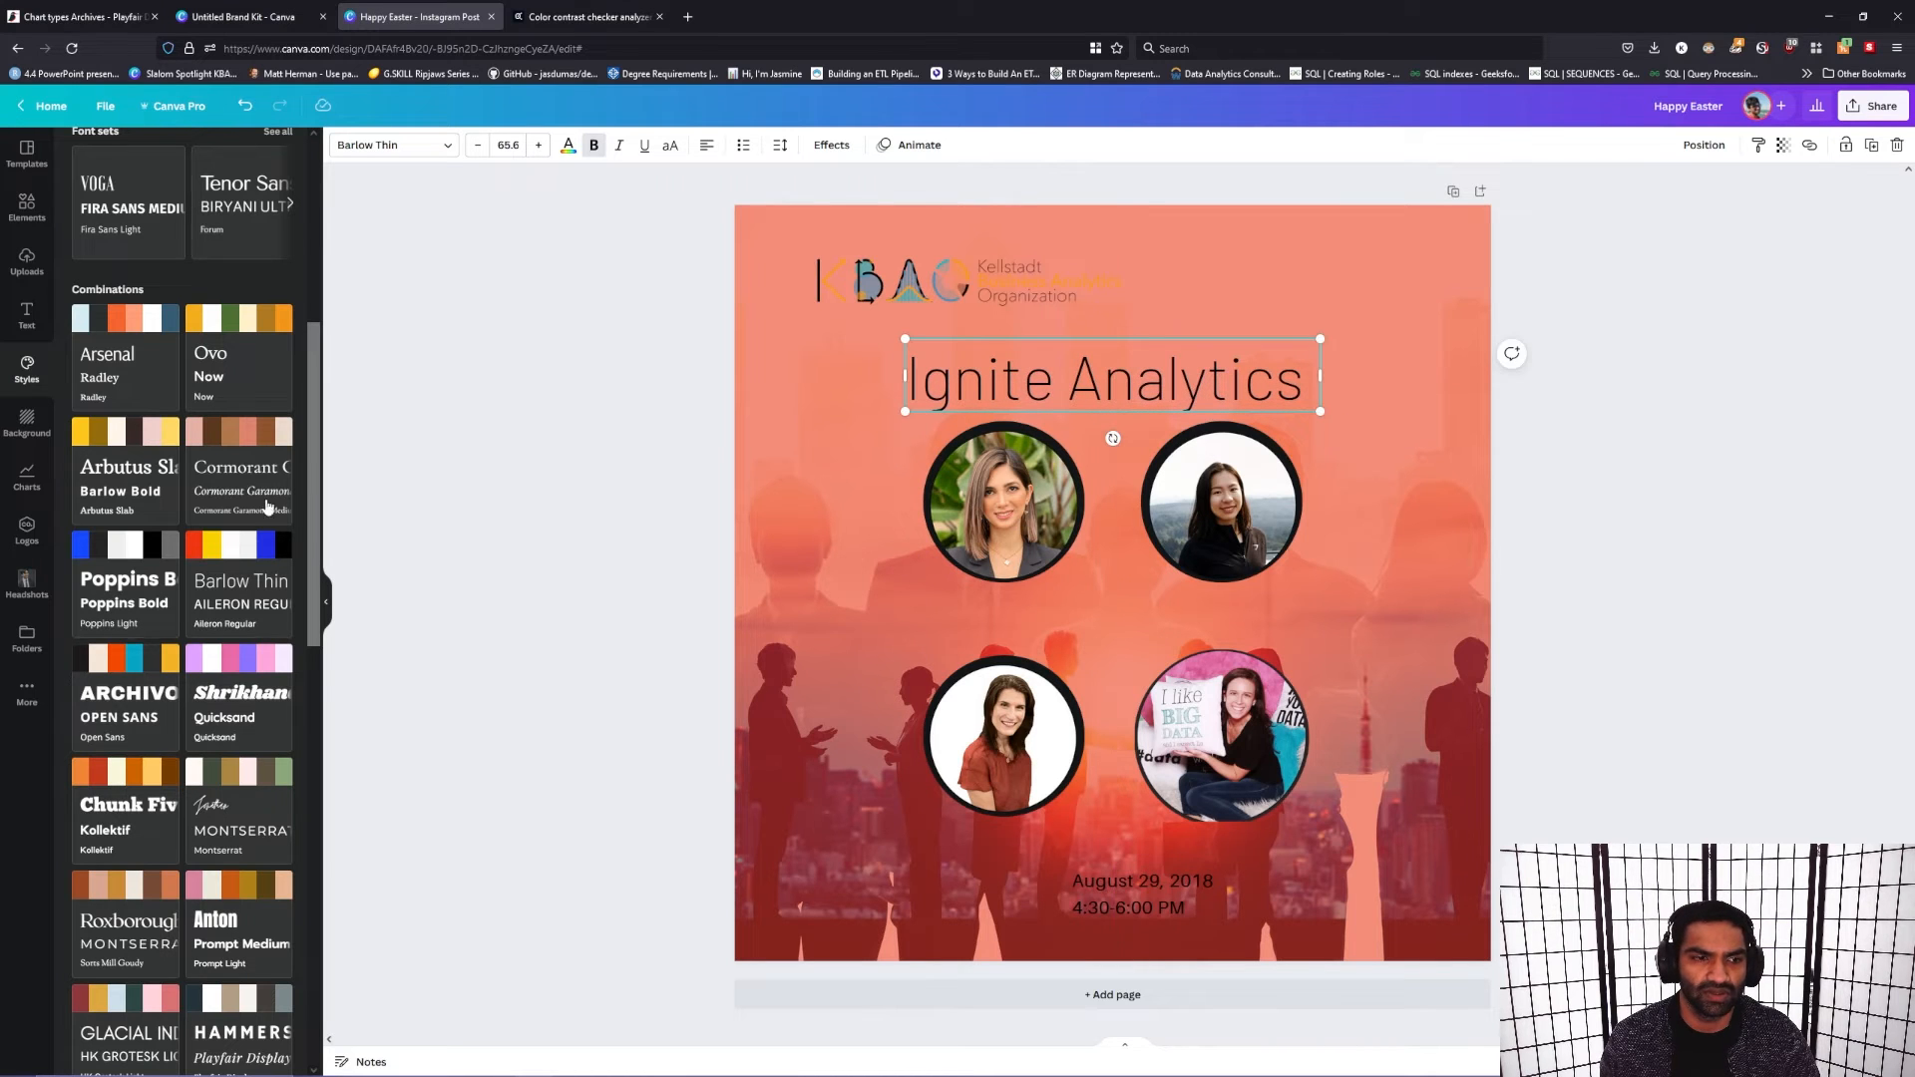
Step: Try the script-and-Montserrat, Anton, Roxborough, Glacial and Hammersmith style combinations on the post
click(211, 810)
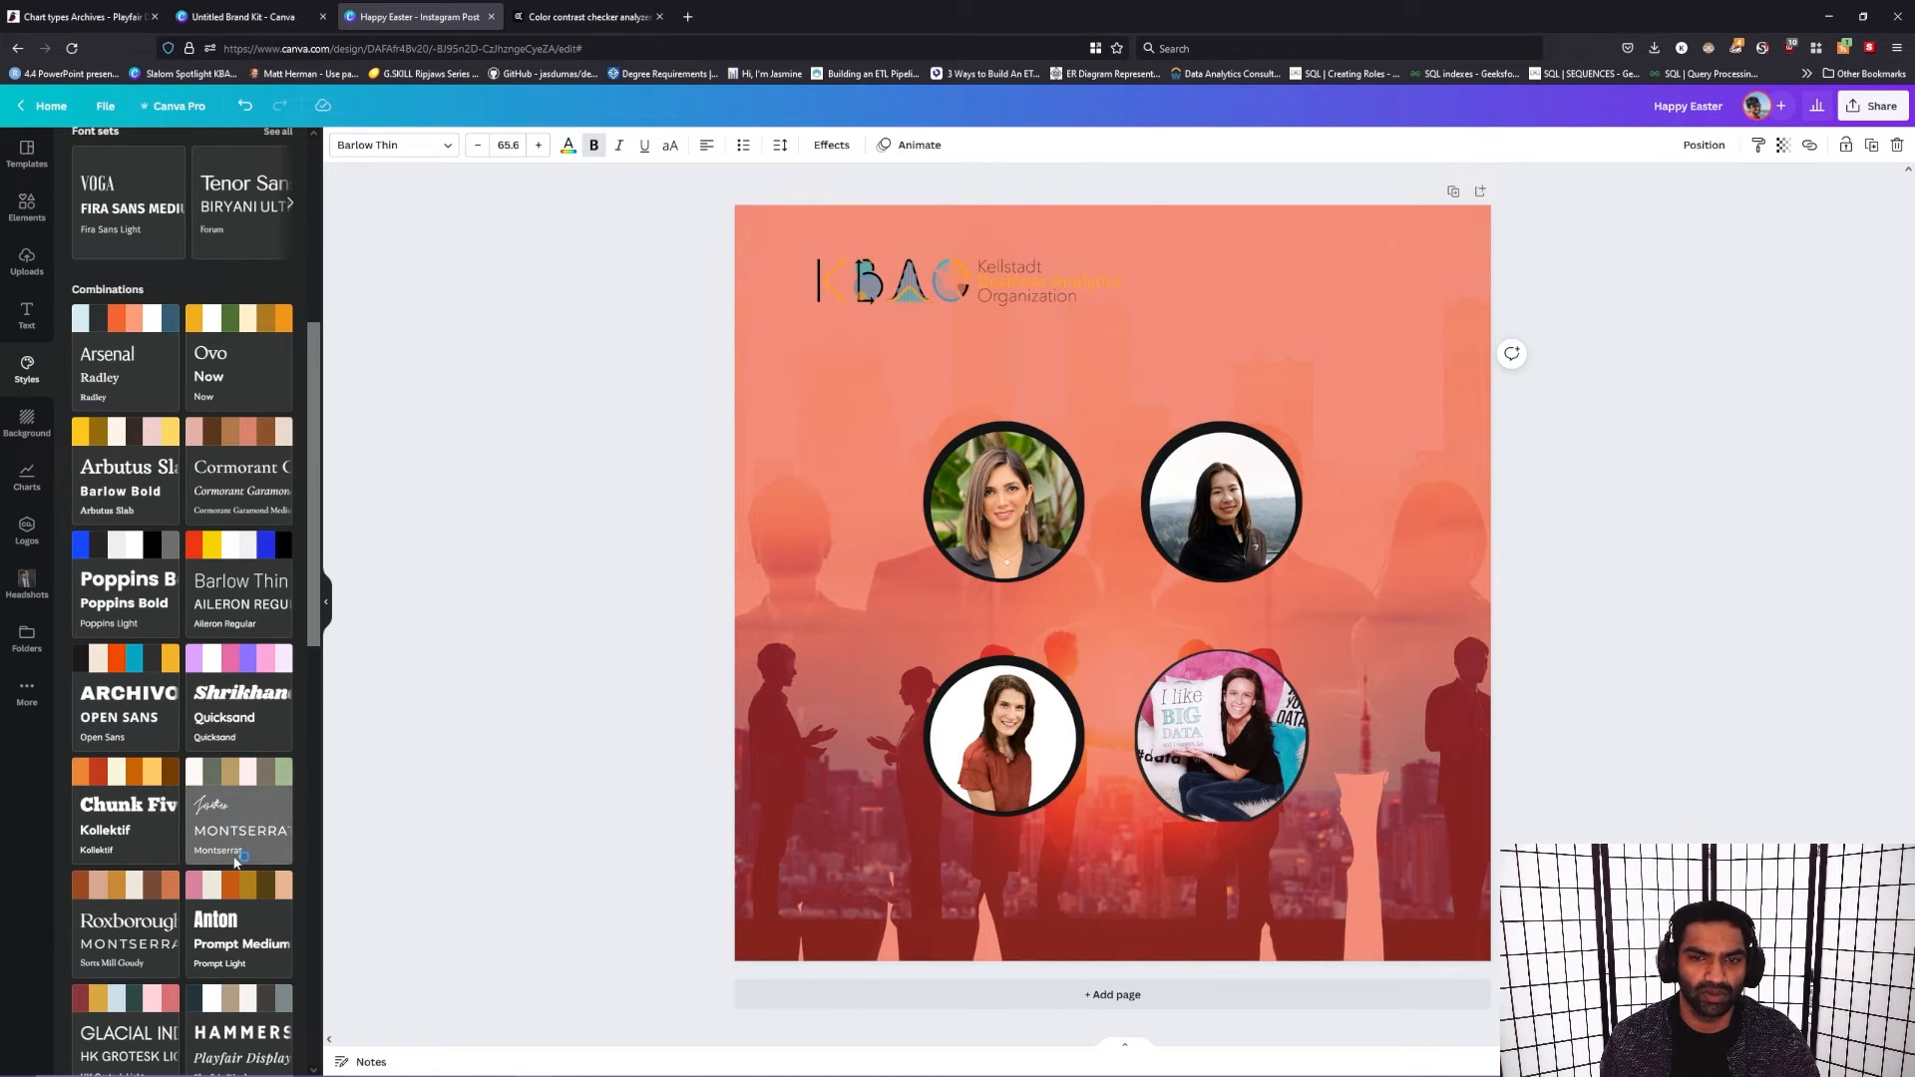
click(235, 933)
click(137, 909)
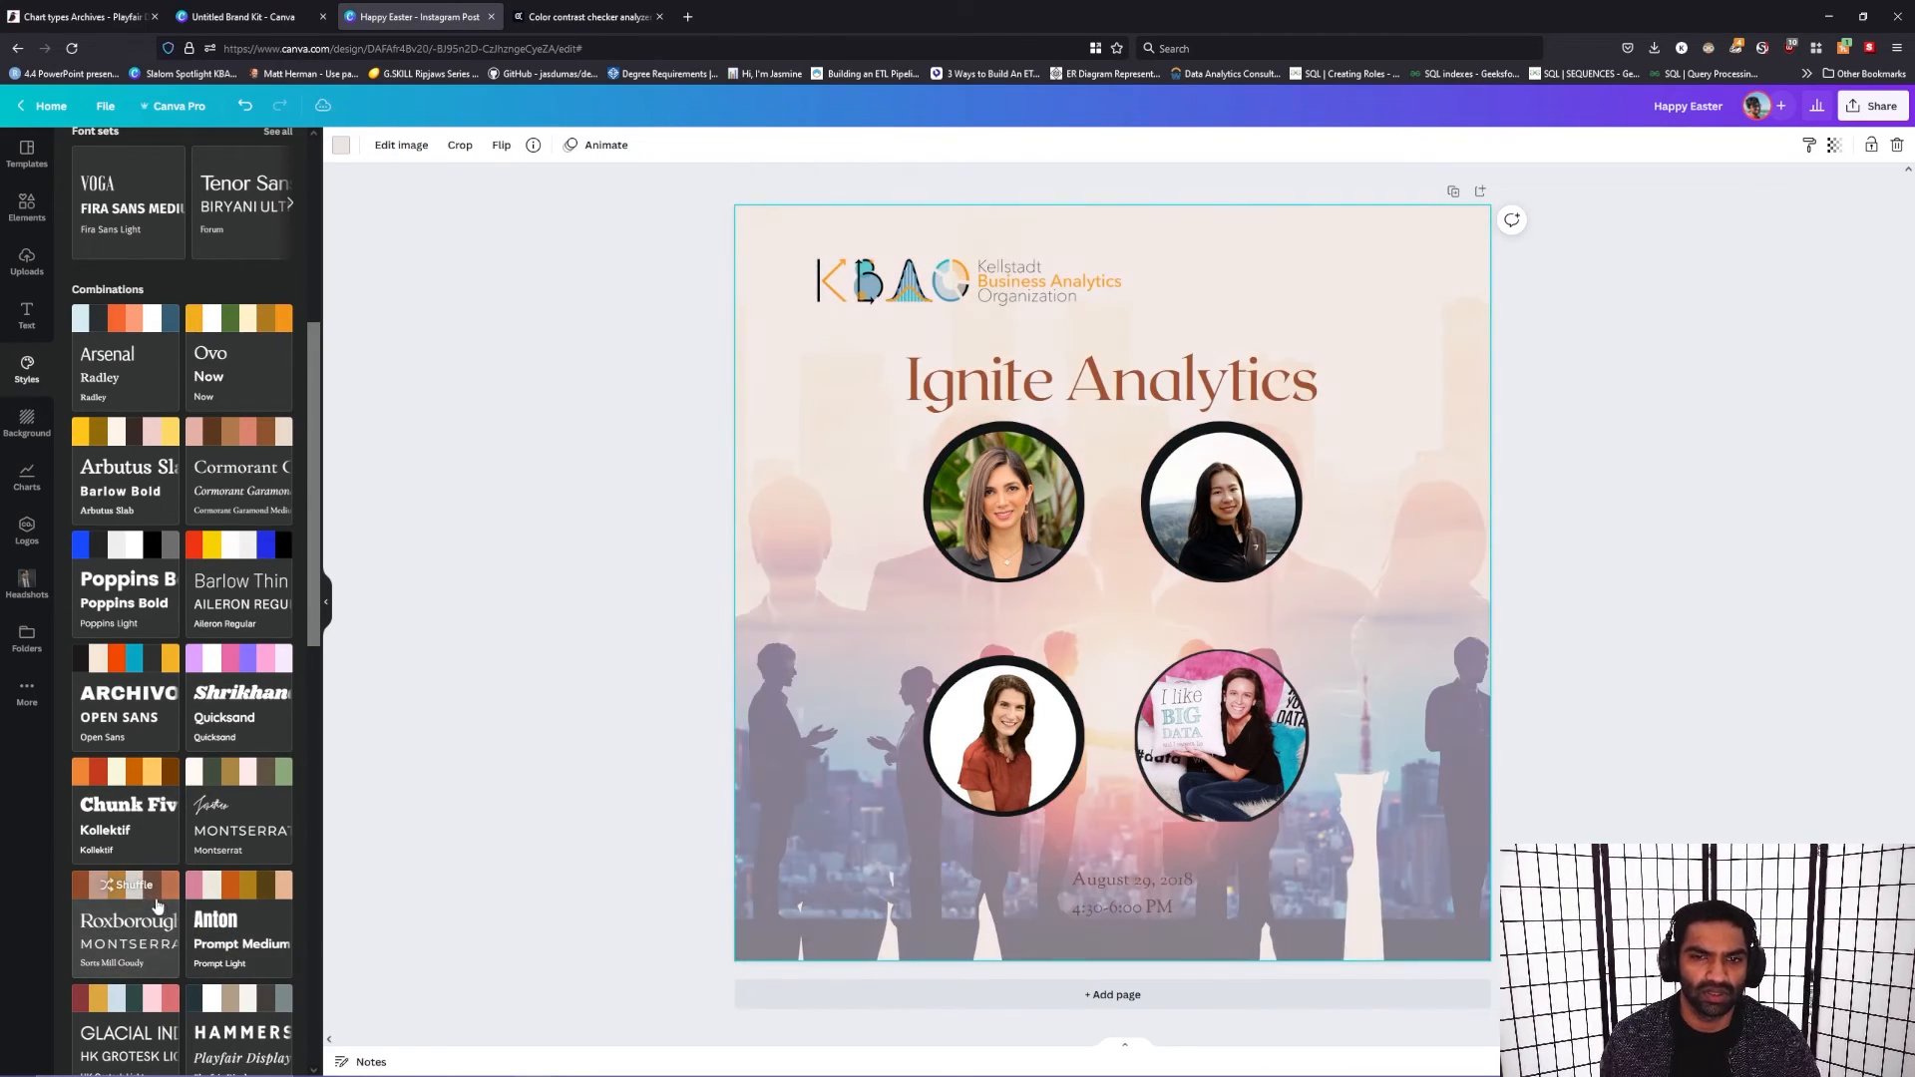
scroll(180, 598, down, 5)
click(229, 534)
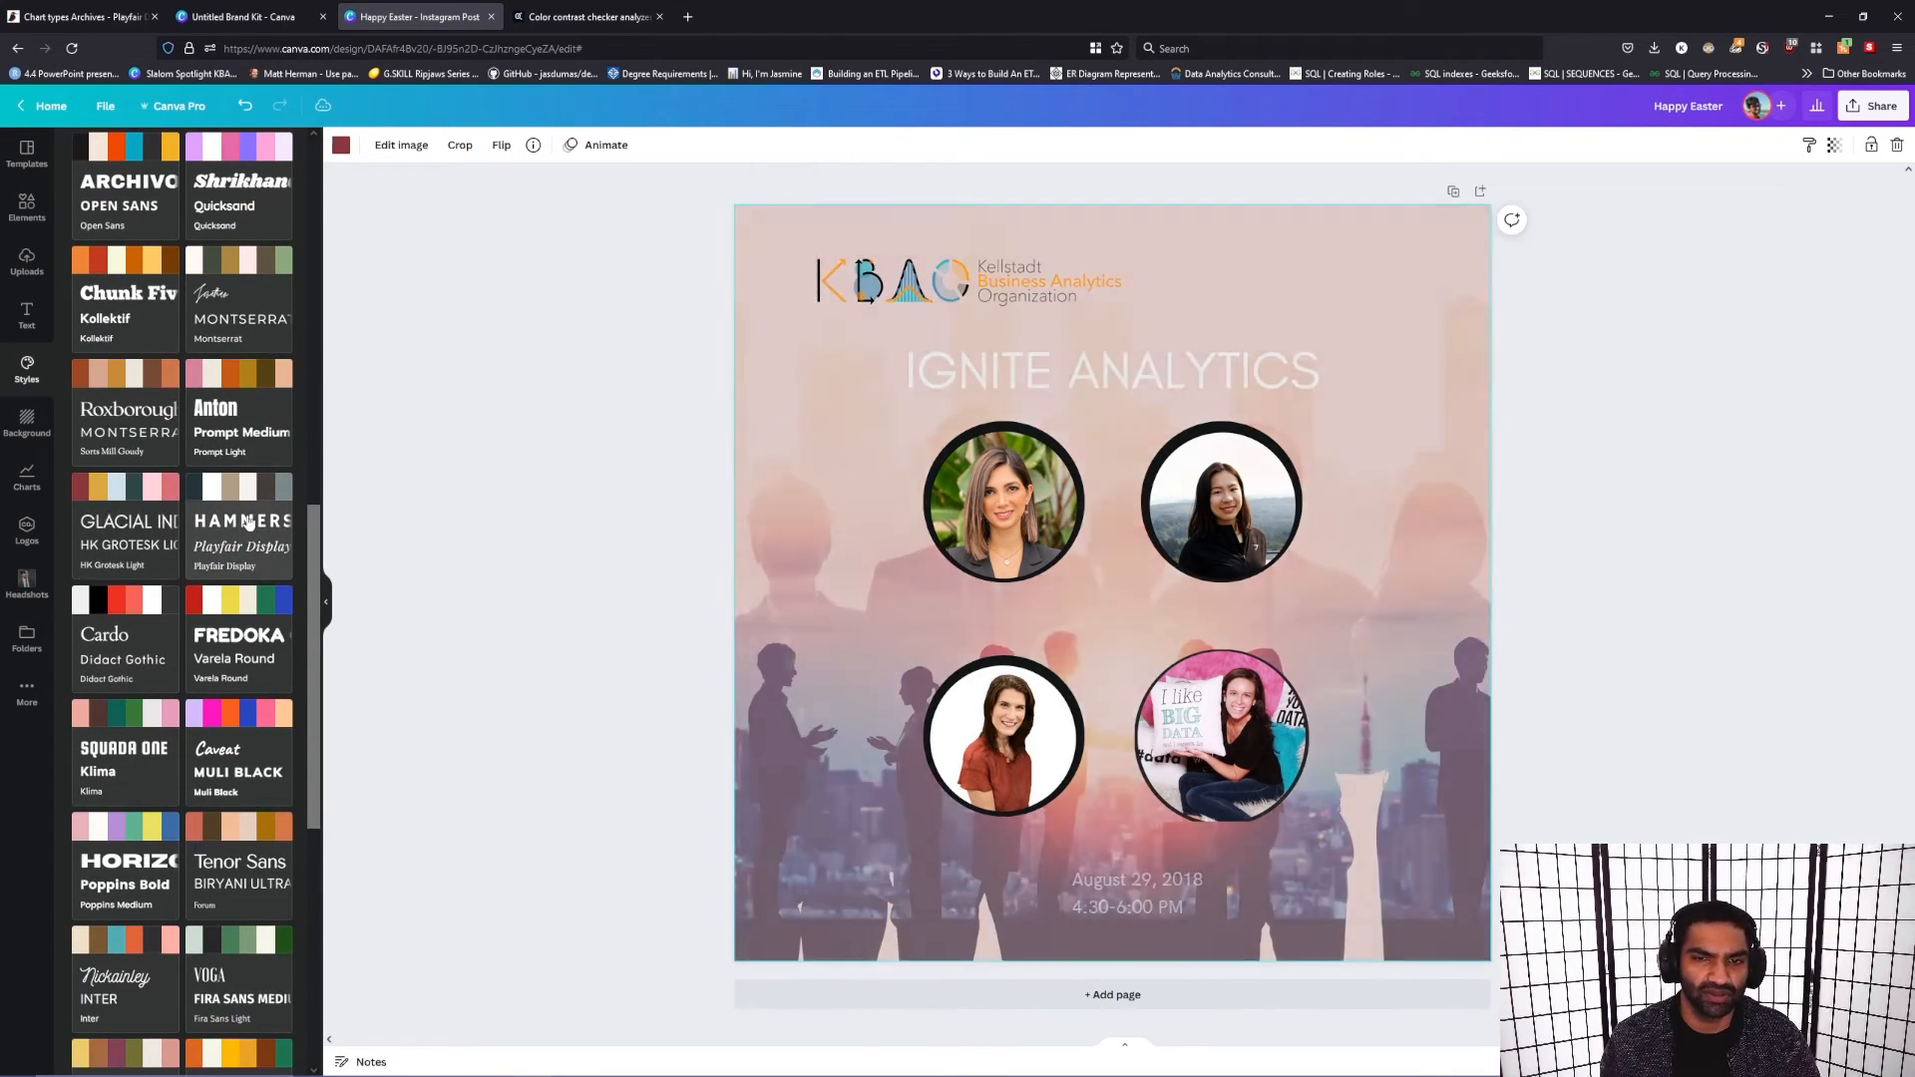
click(248, 520)
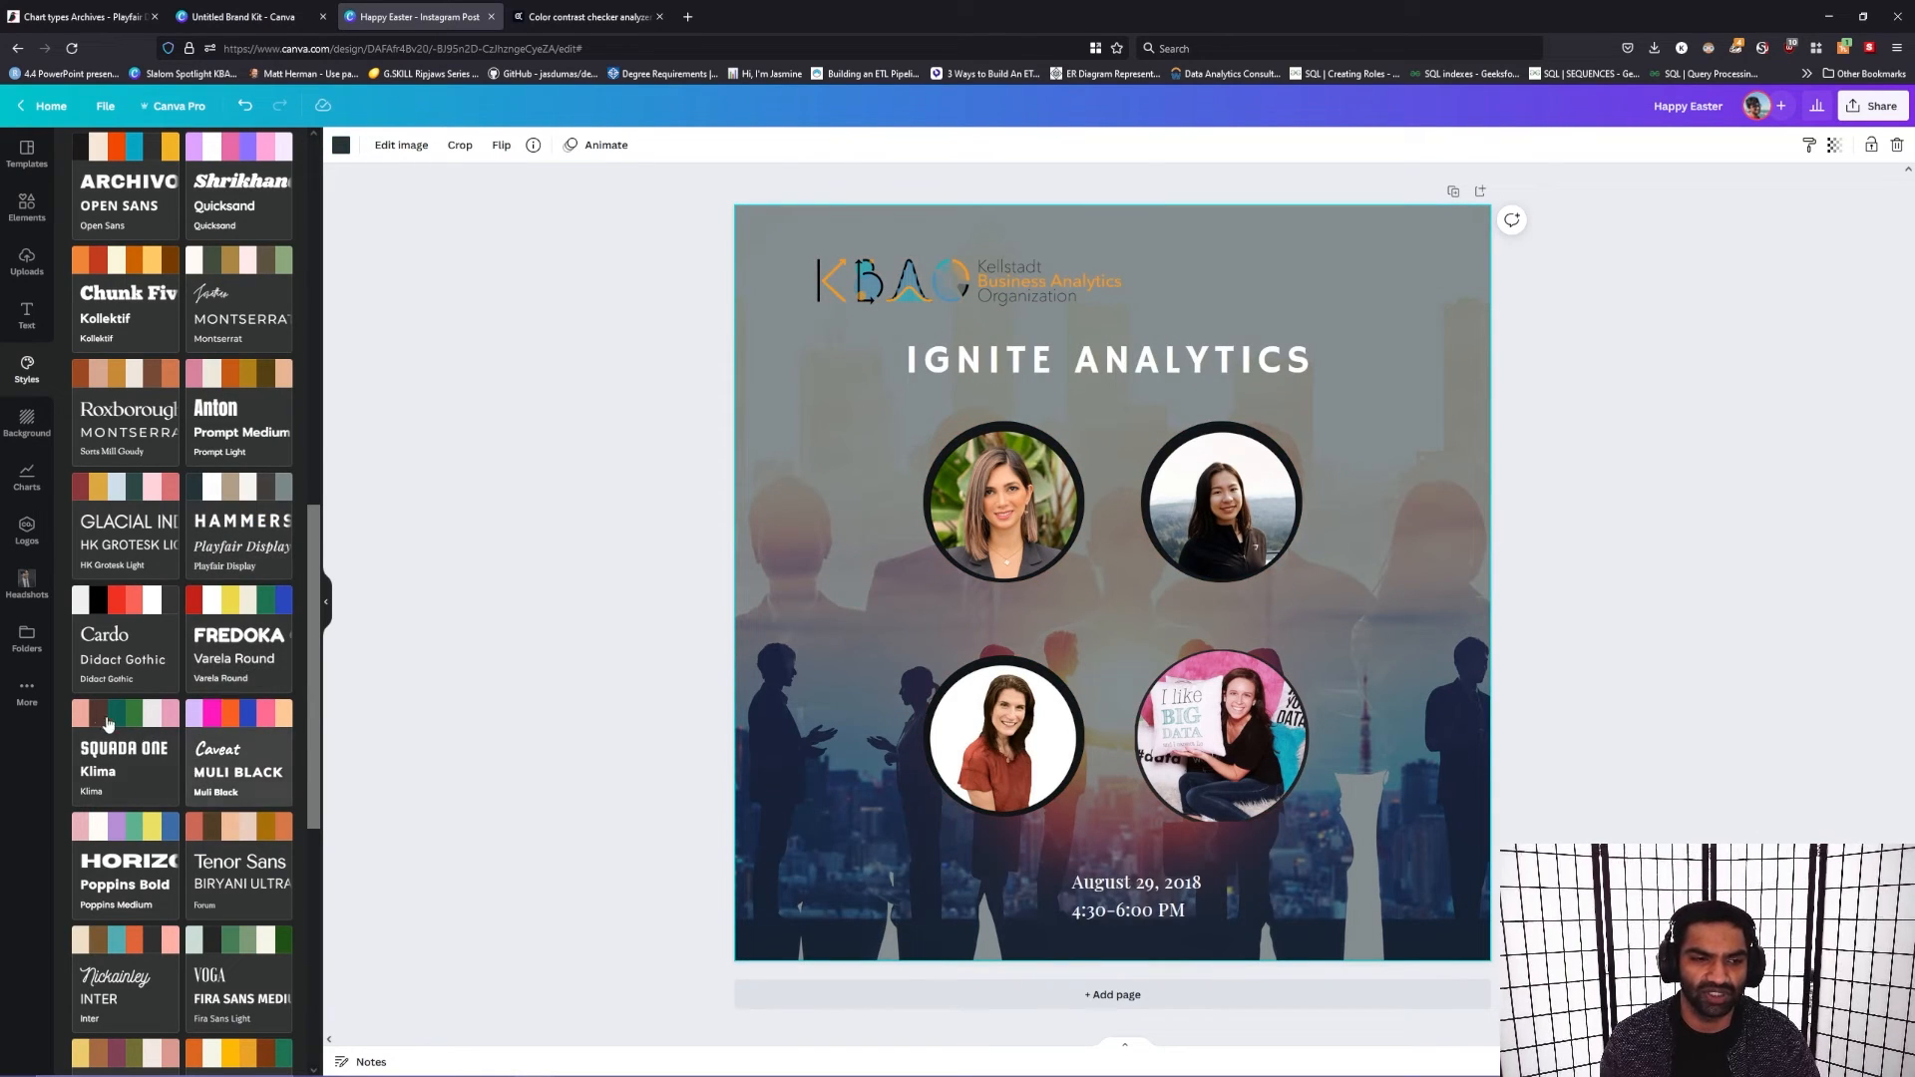
Step: Apply the Squada One and Klima style combination to the post and shift the date and time text slightly left
click(125, 758)
drag(1153, 911, 1100, 902)
click(1643, 646)
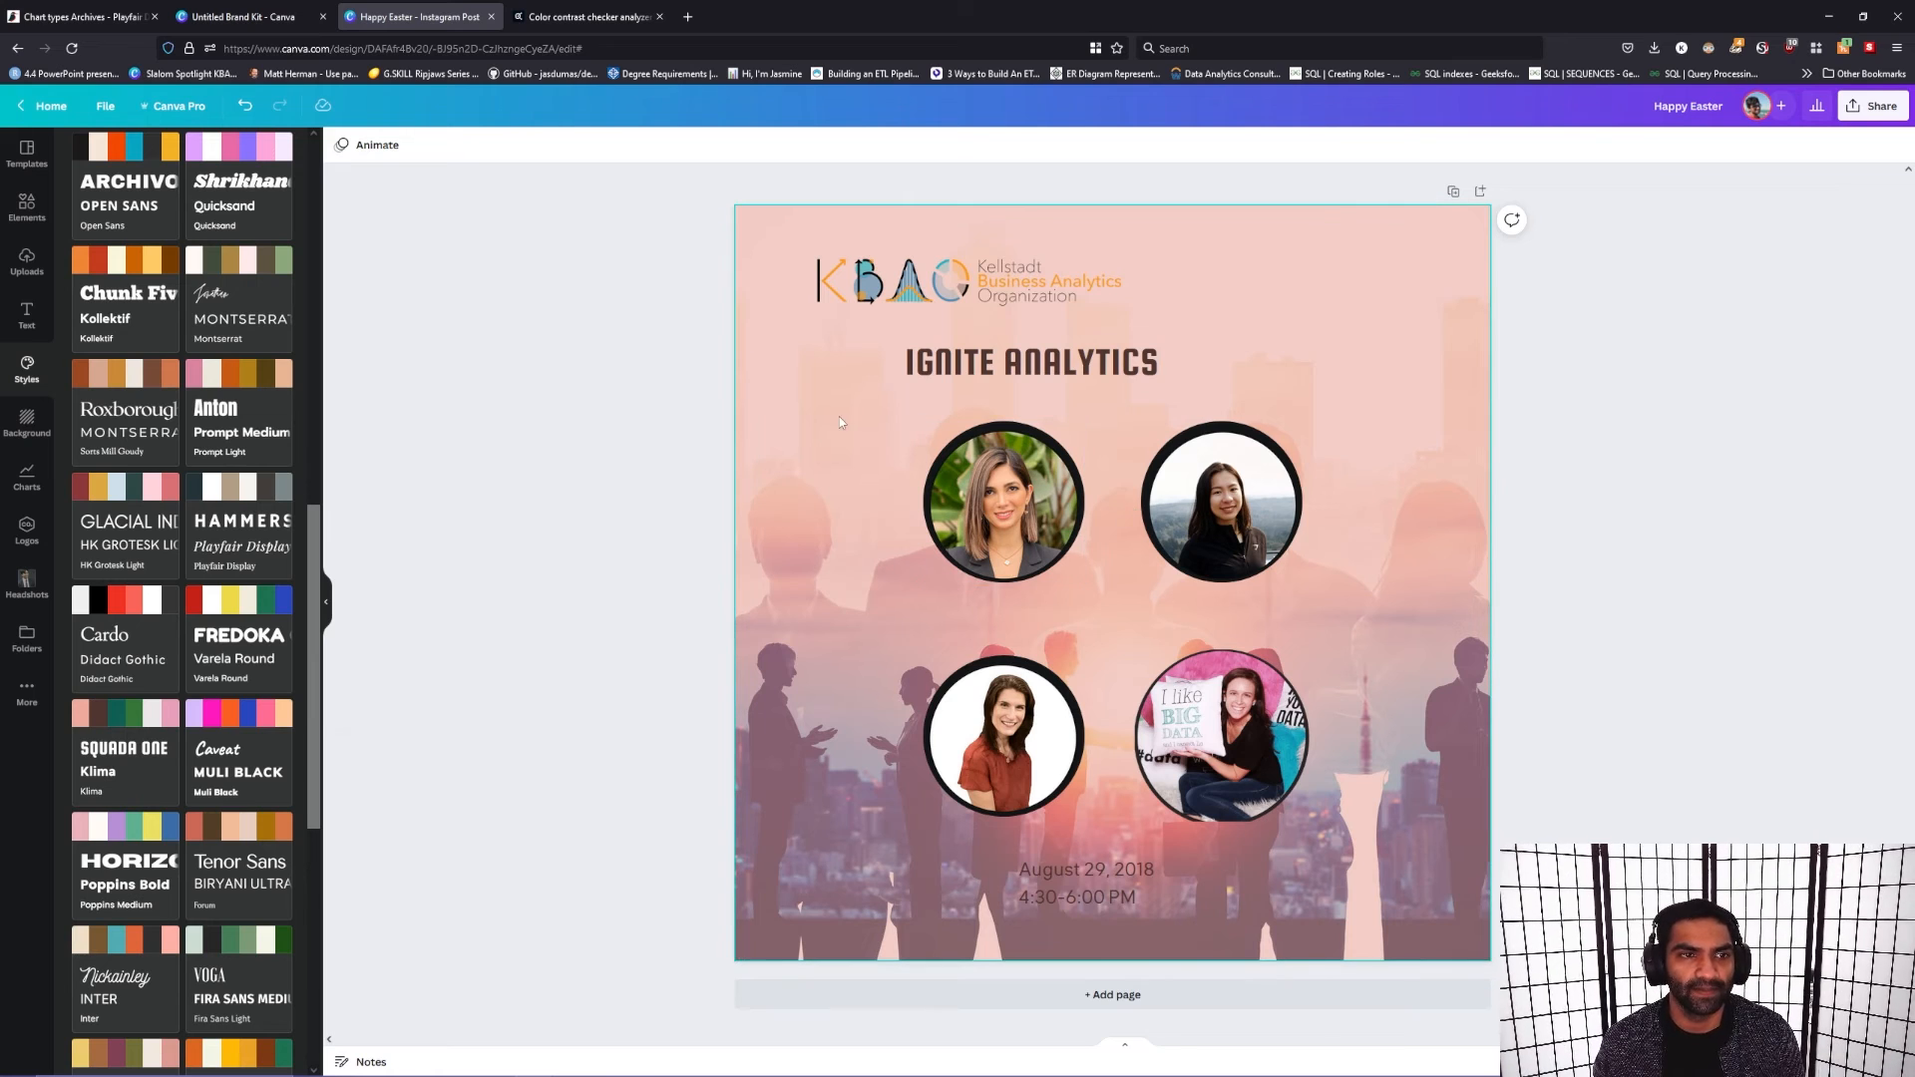
Step: Fit the "Ignite Analytics" heading's text box to its text and centre it between the logo and the upper portraits
click(1105, 361)
drag(1105, 361, 1145, 360)
drag(1377, 368, 1147, 372)
click(1188, 333)
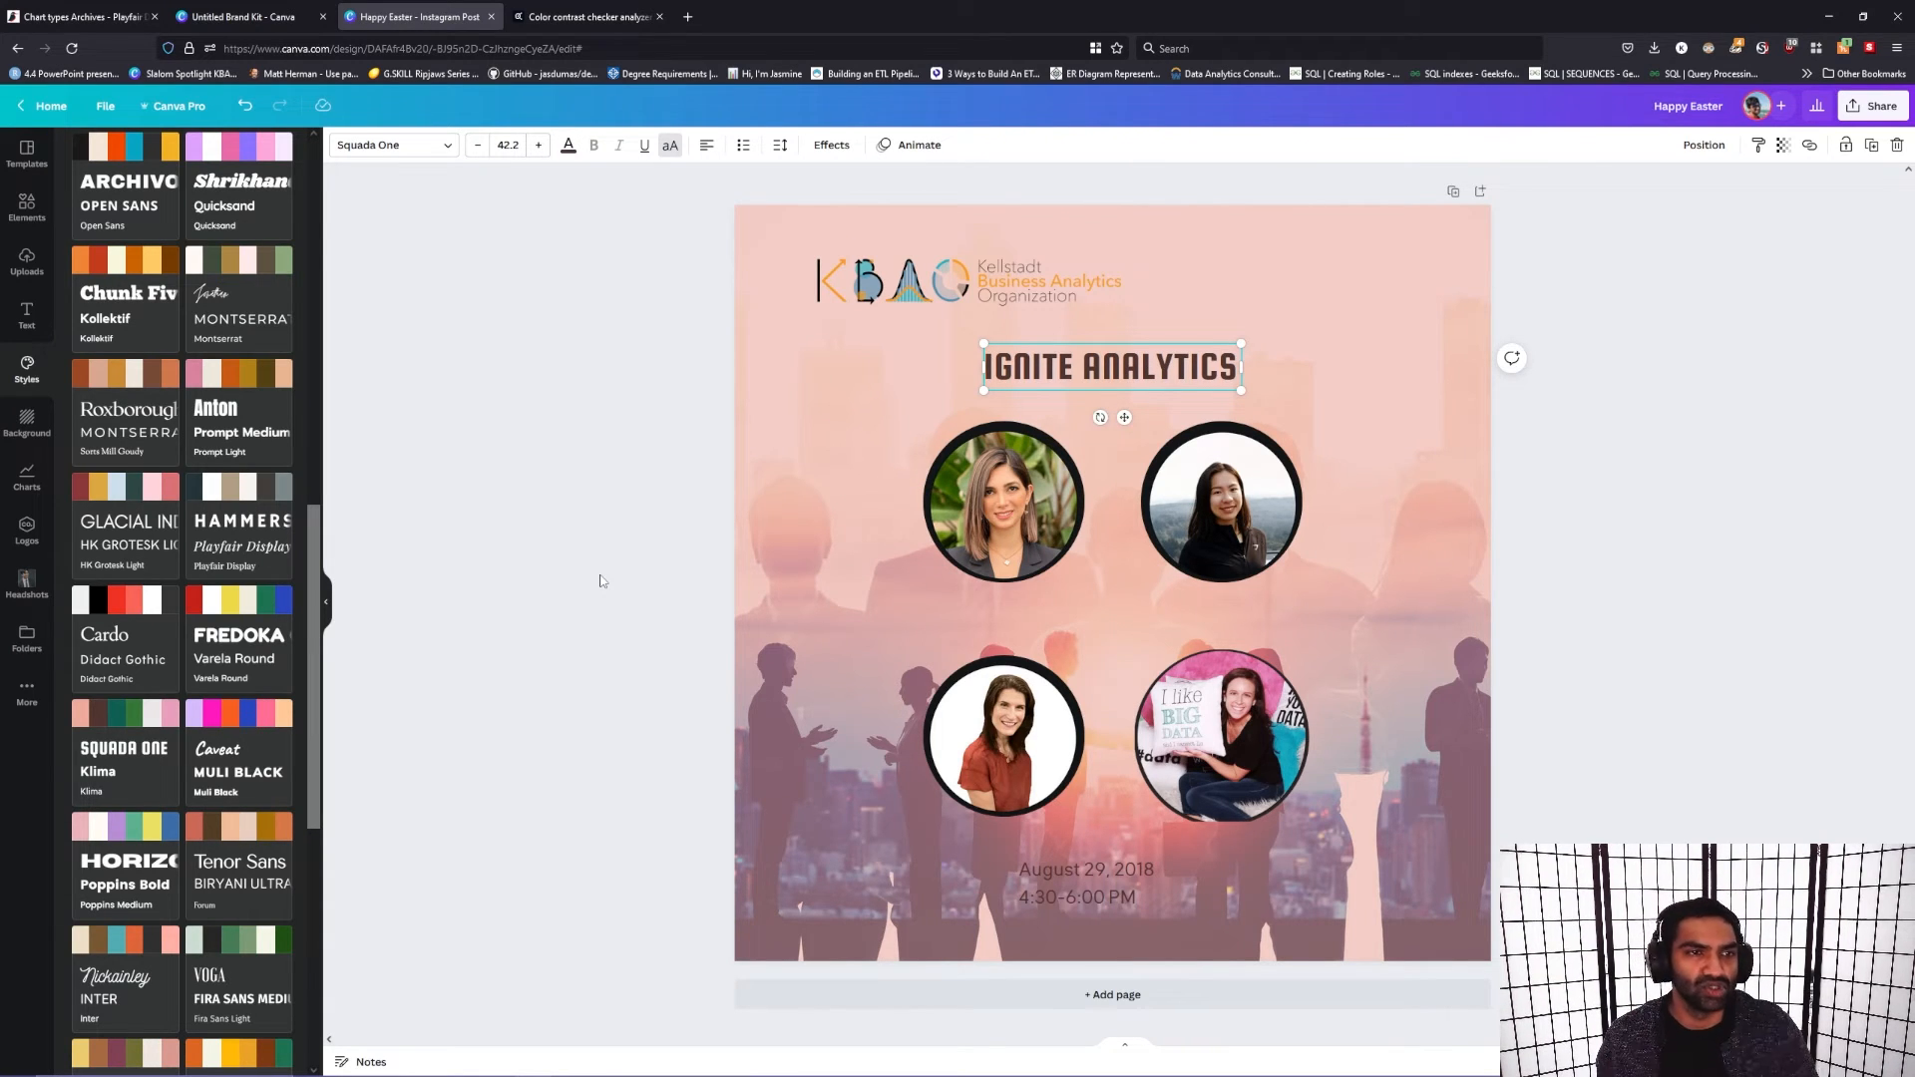
click(1840, 478)
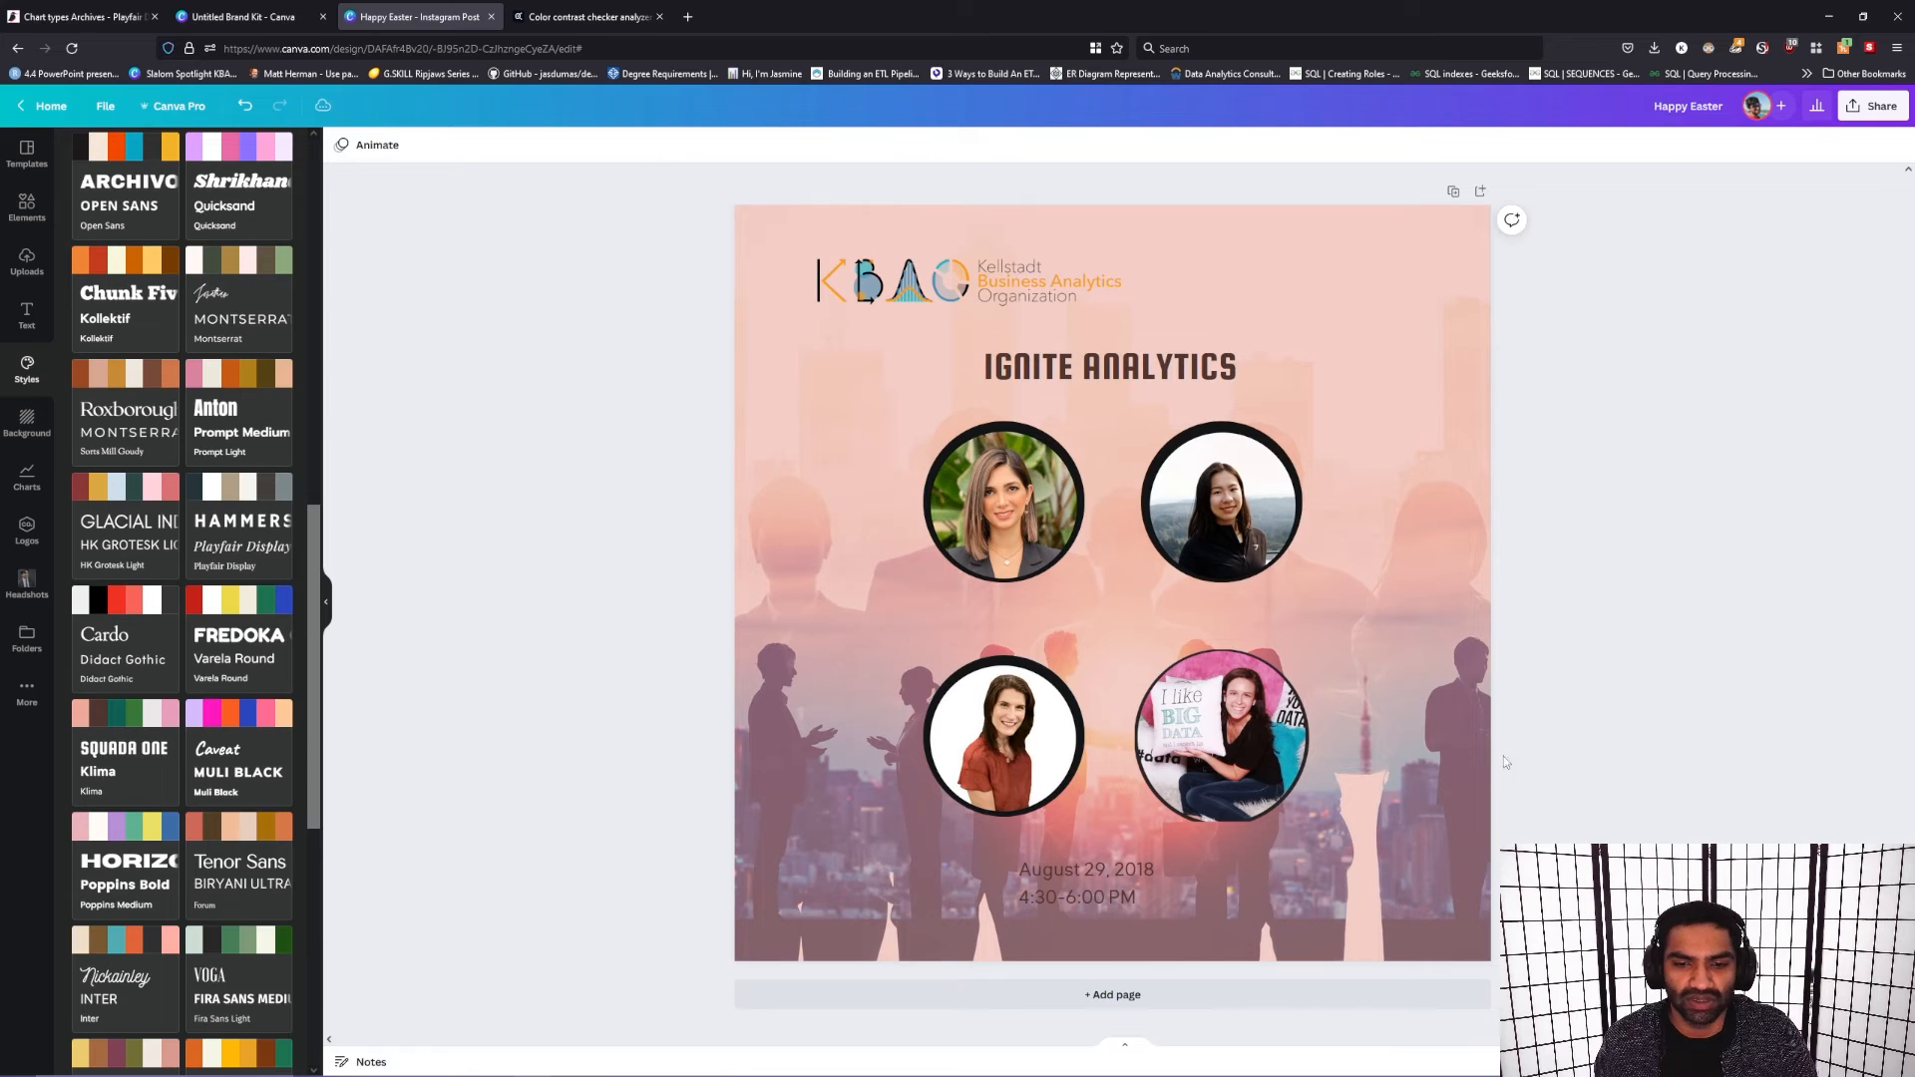
Step: Fit the date and time text box to its text and centre it below the lower portraits
click(1205, 887)
drag(1212, 887, 1135, 900)
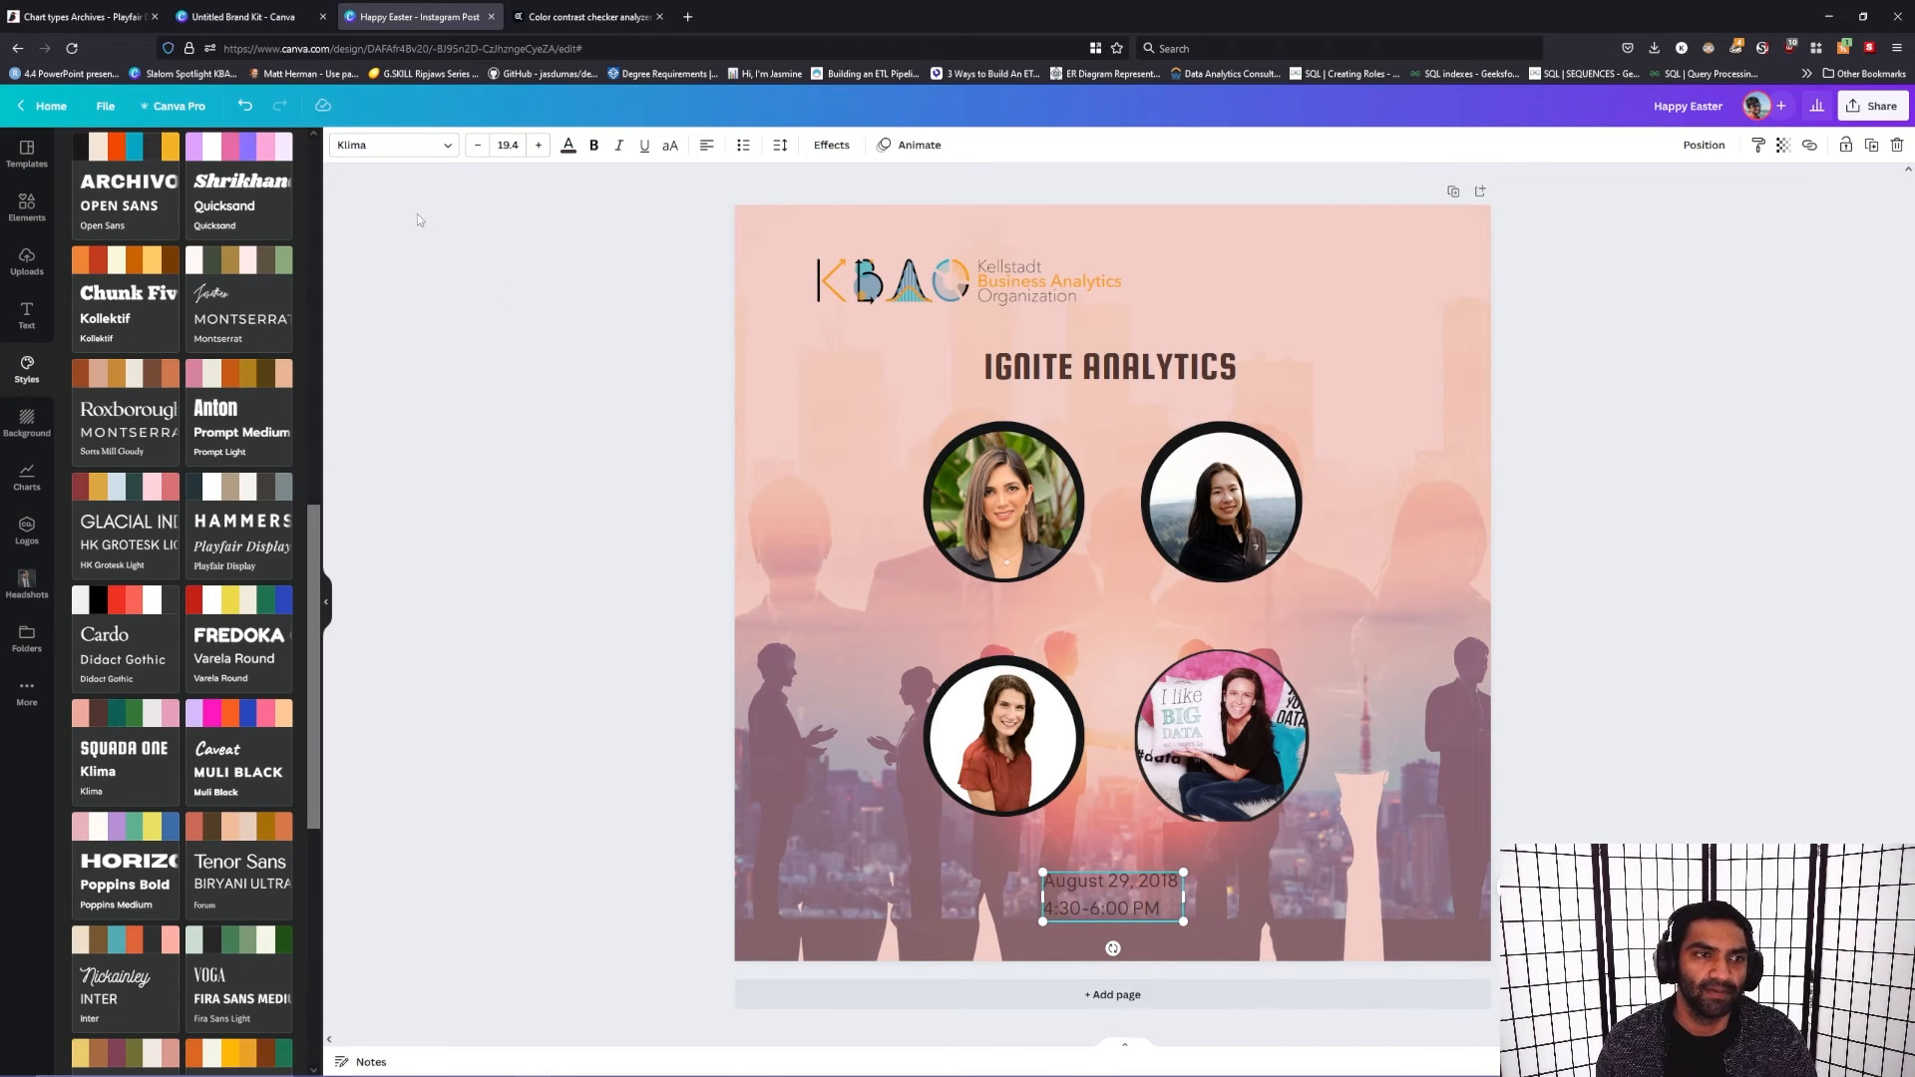
click(656, 385)
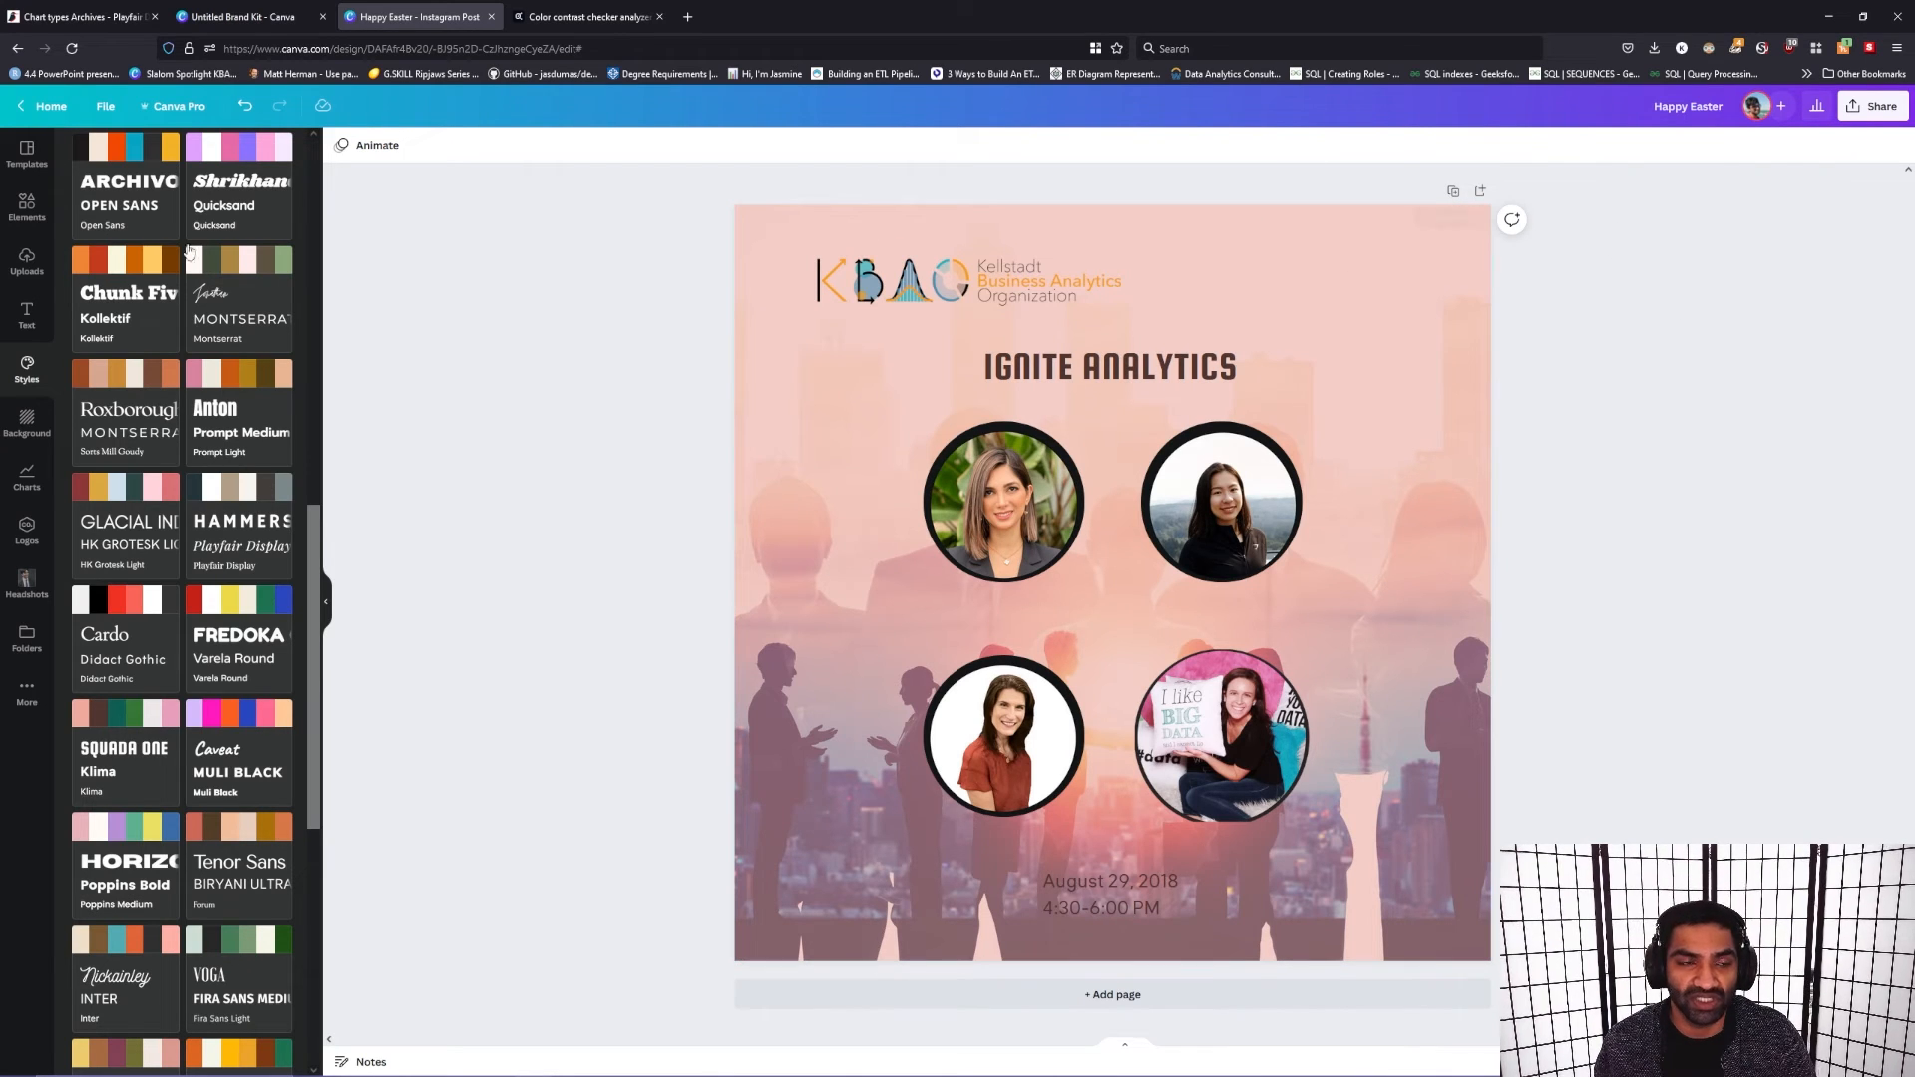
Step: Create resized copies of the design with the recent size set for Instagram Post, Instagram Story and Banner (Landscape)
click(180, 106)
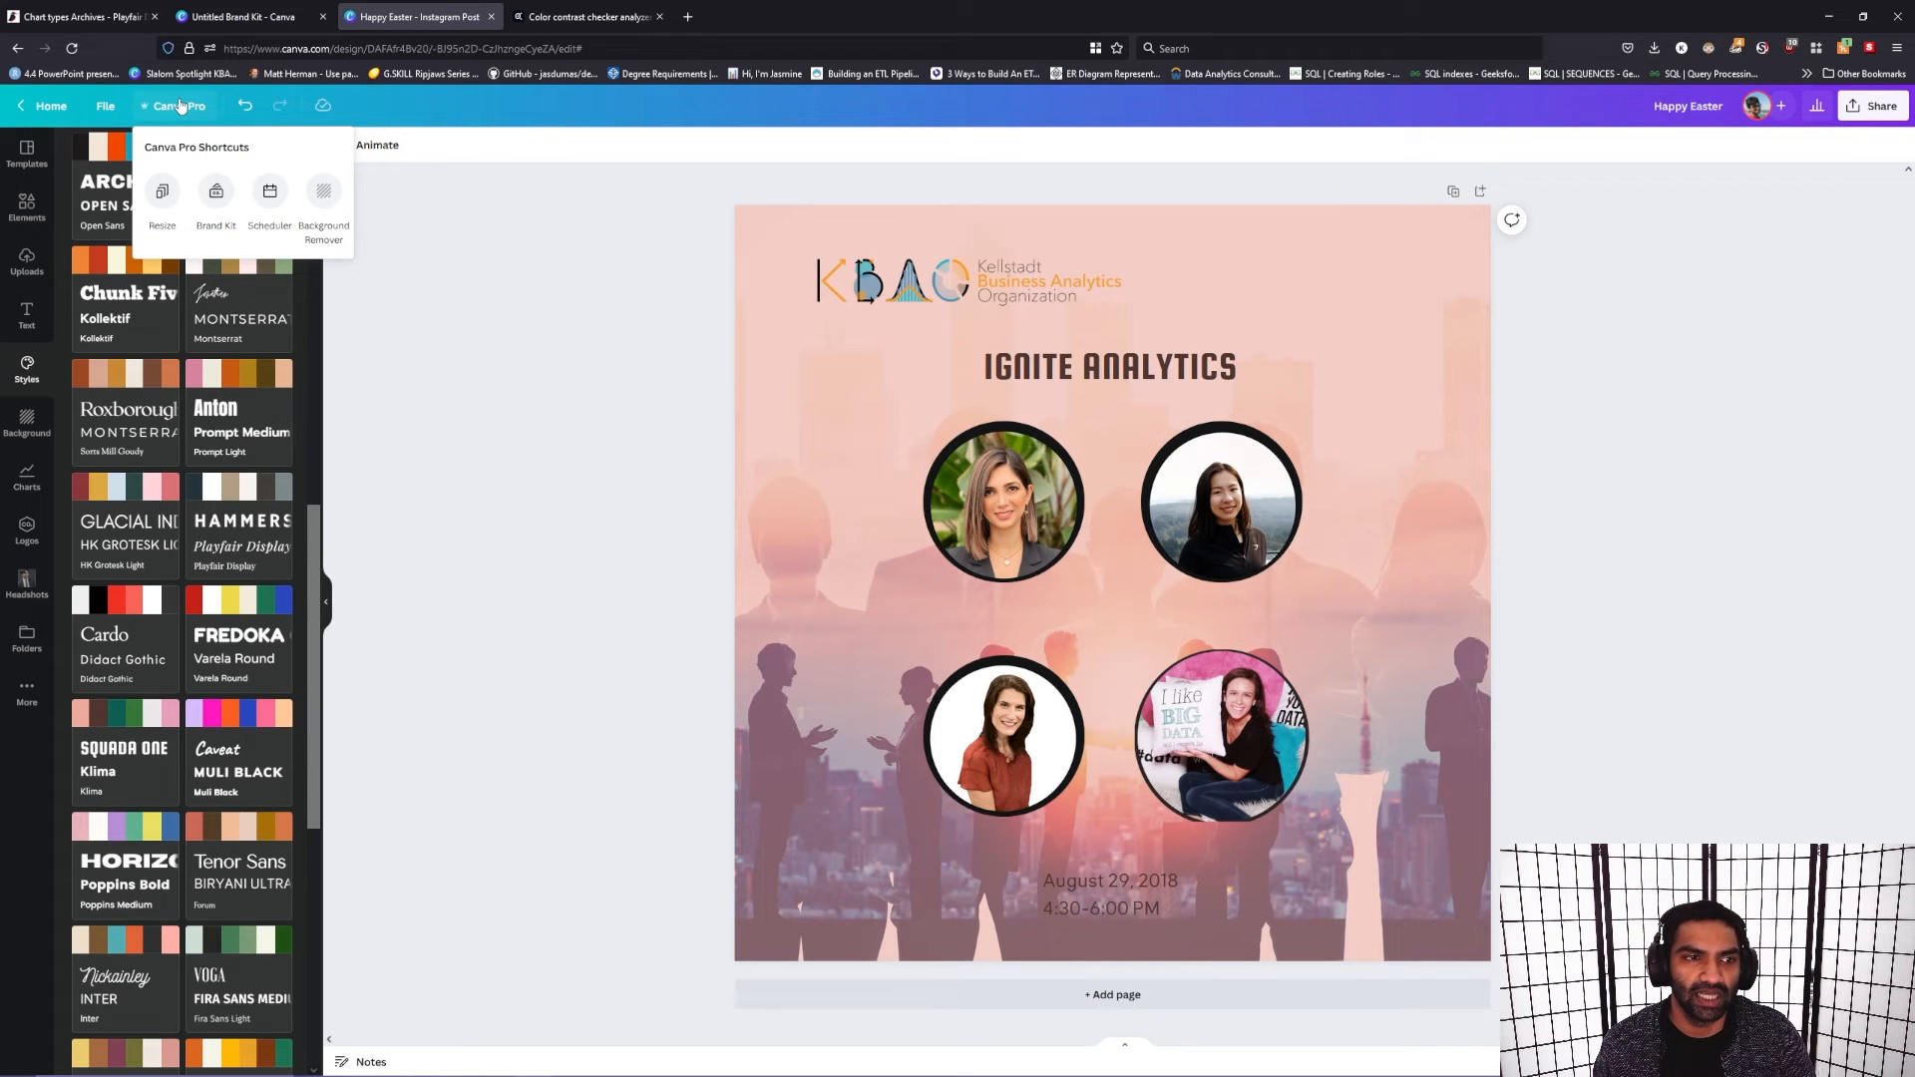
click(162, 193)
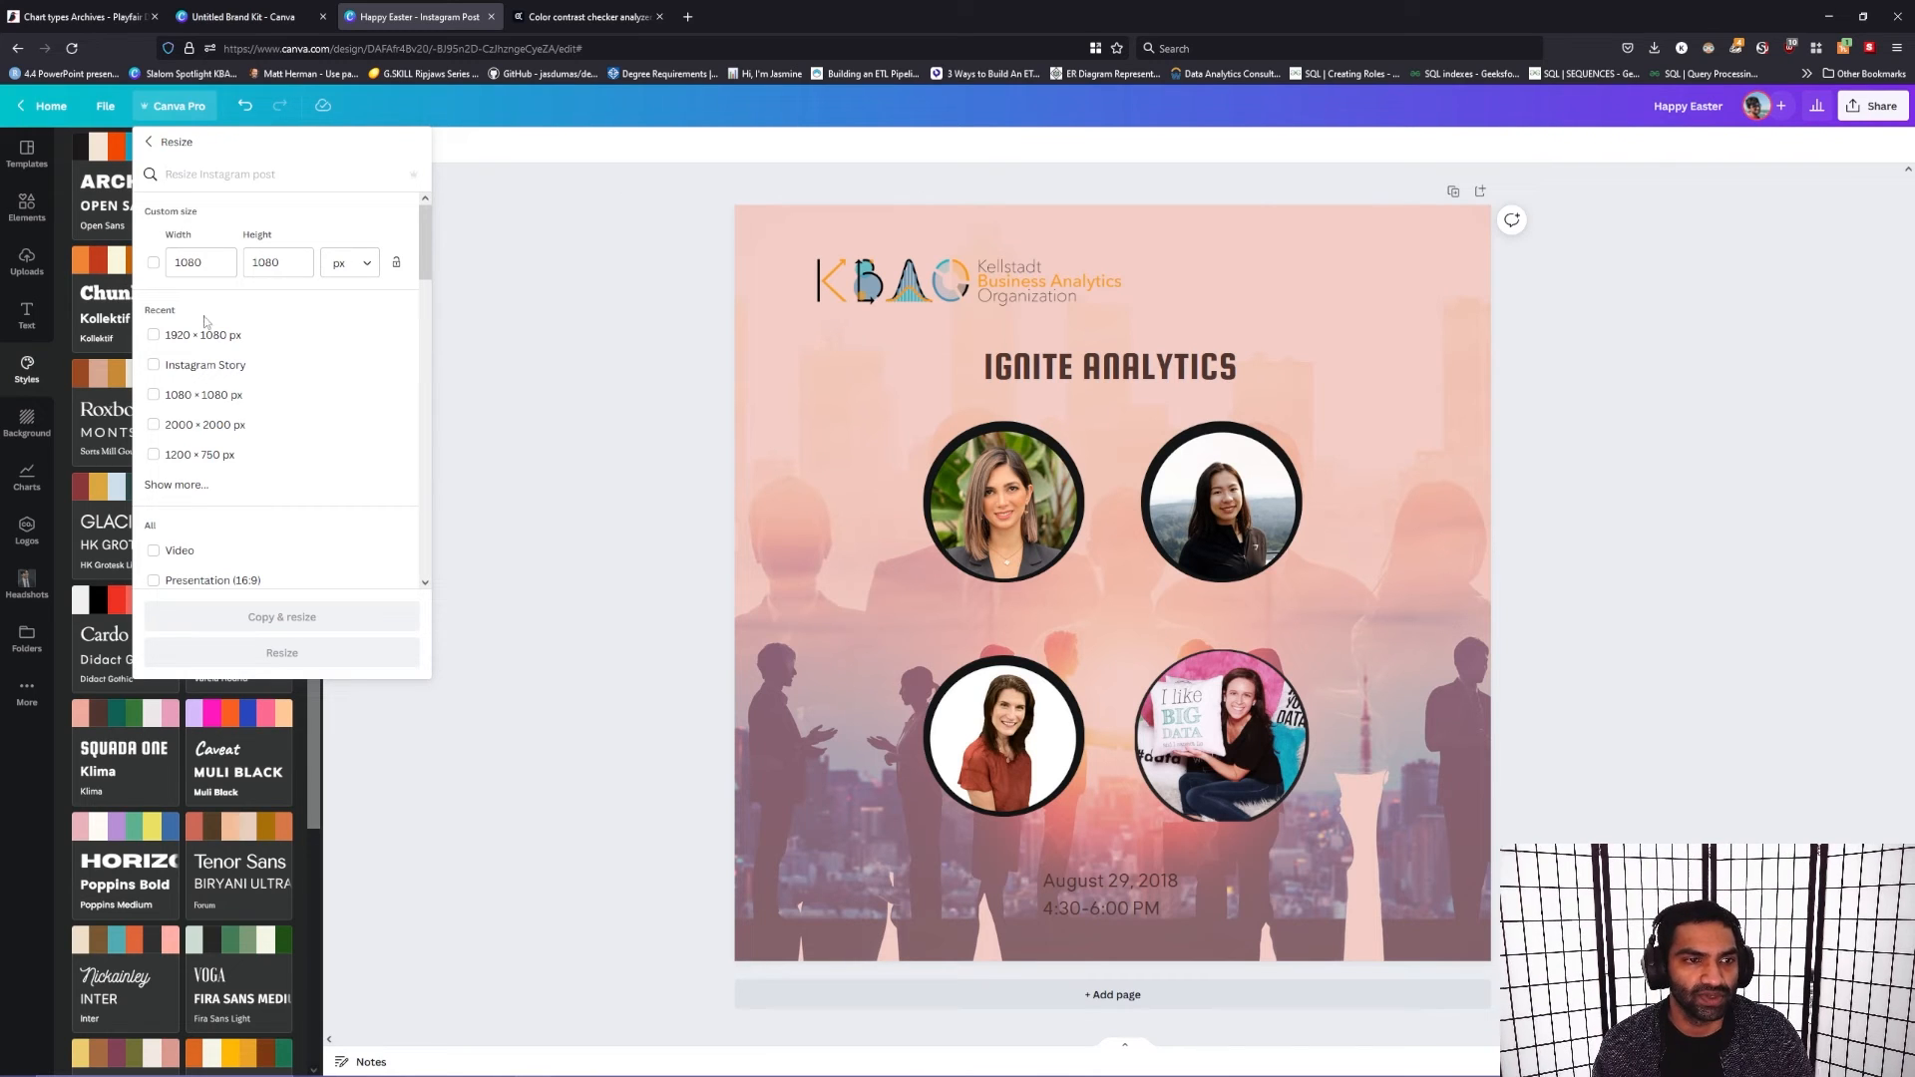
click(155, 368)
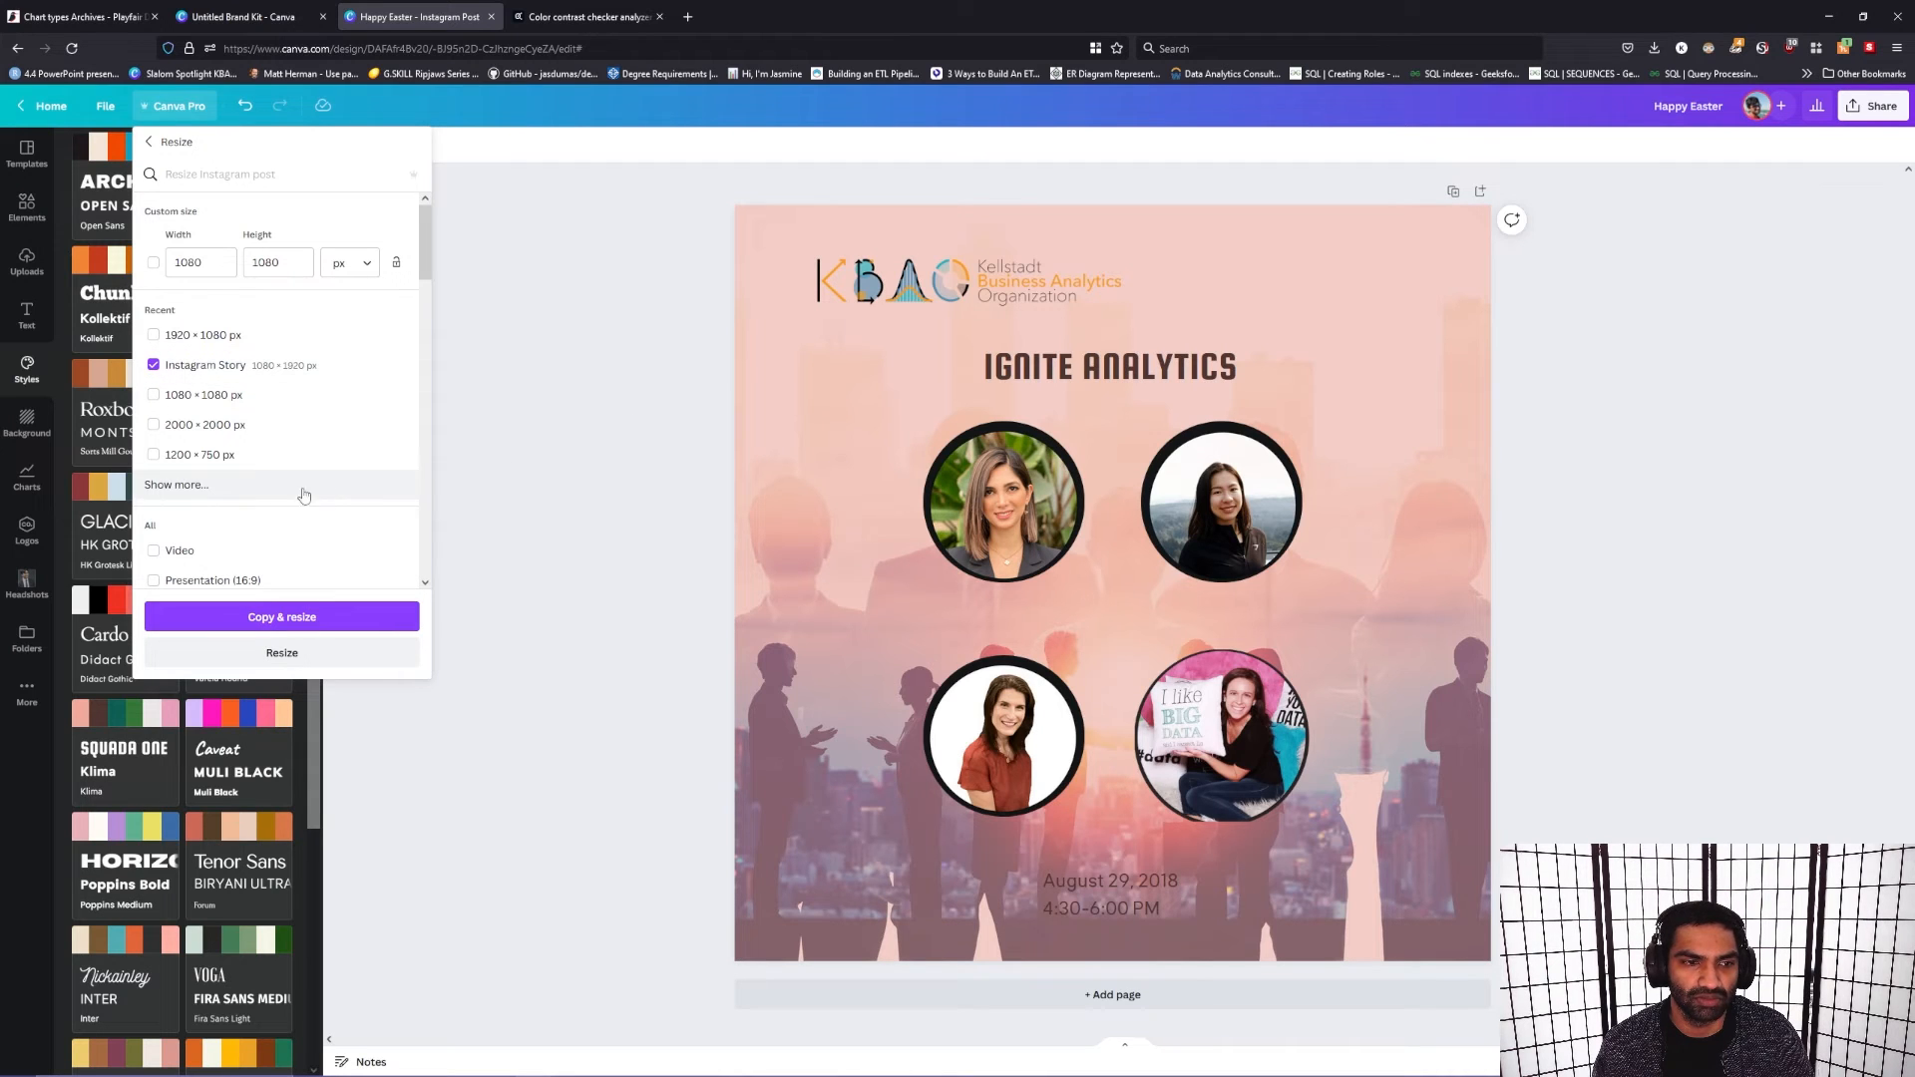
click(237, 487)
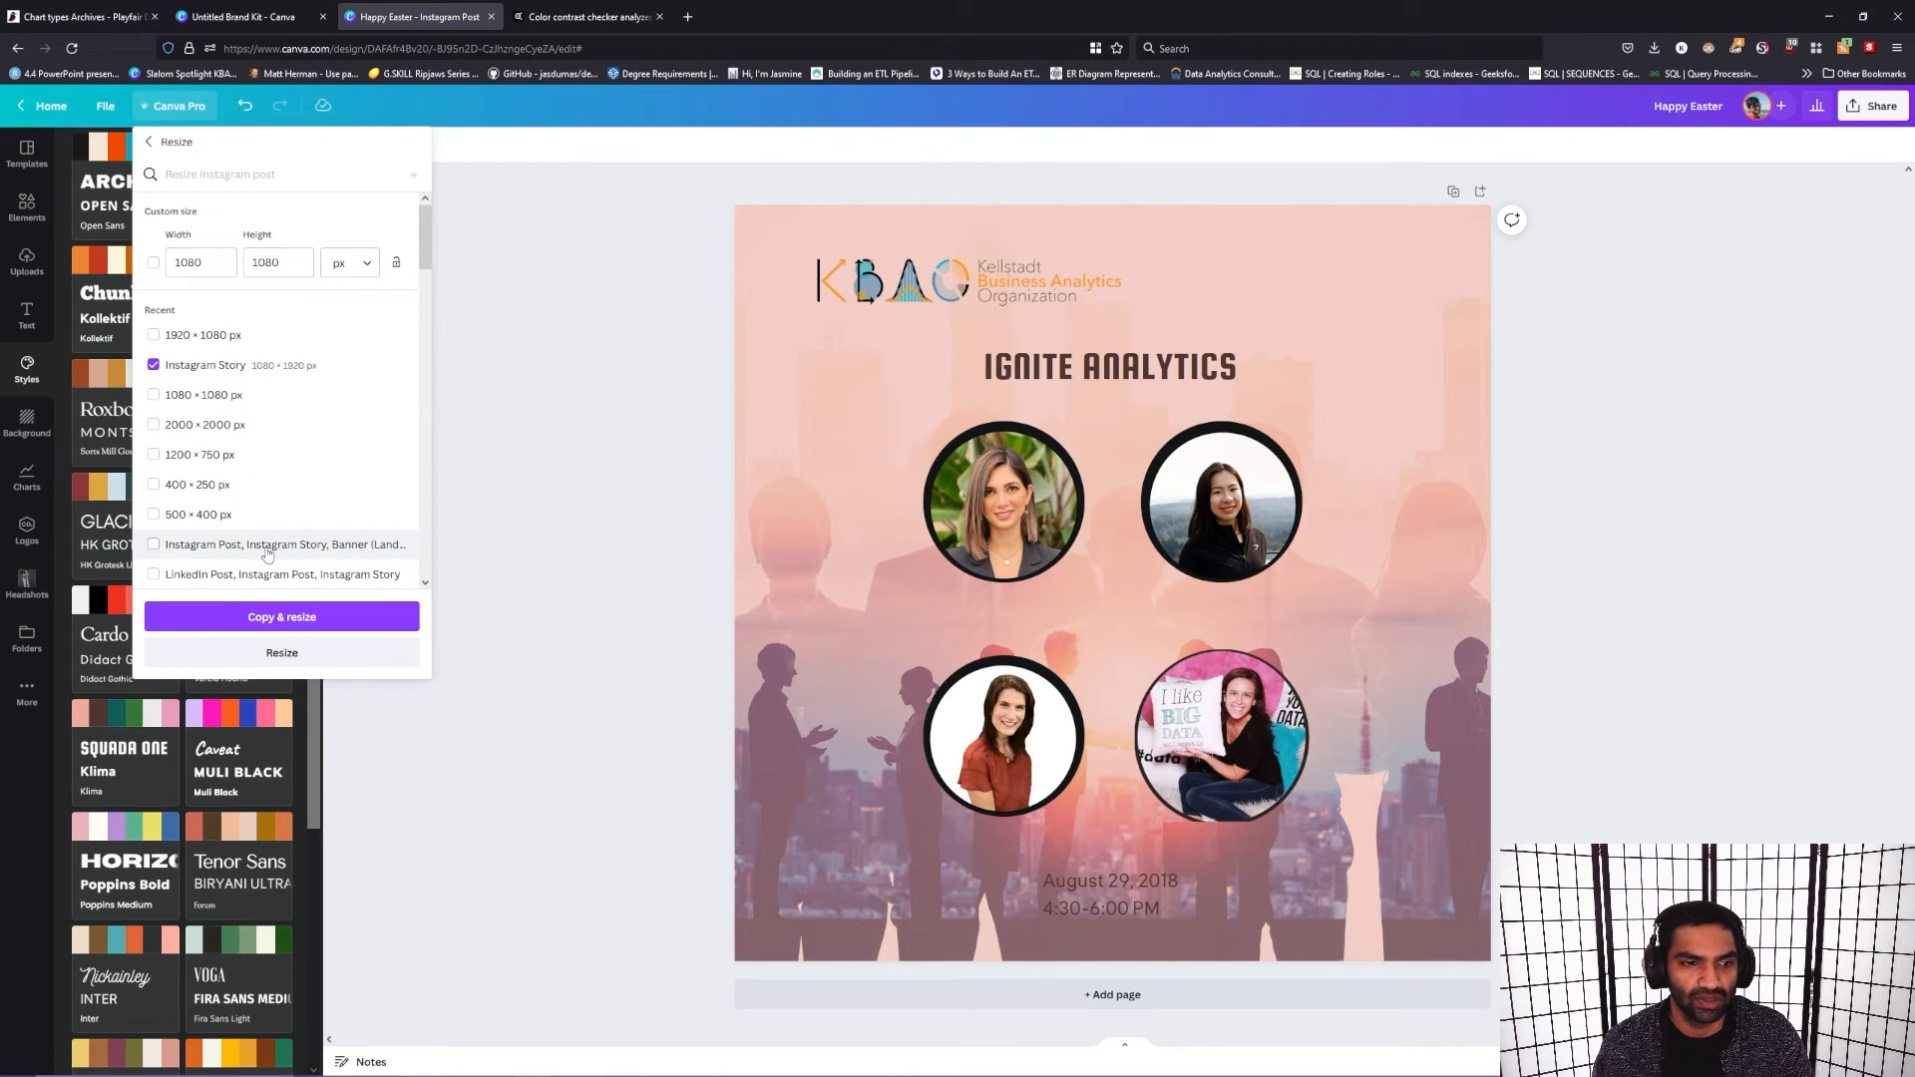
click(154, 365)
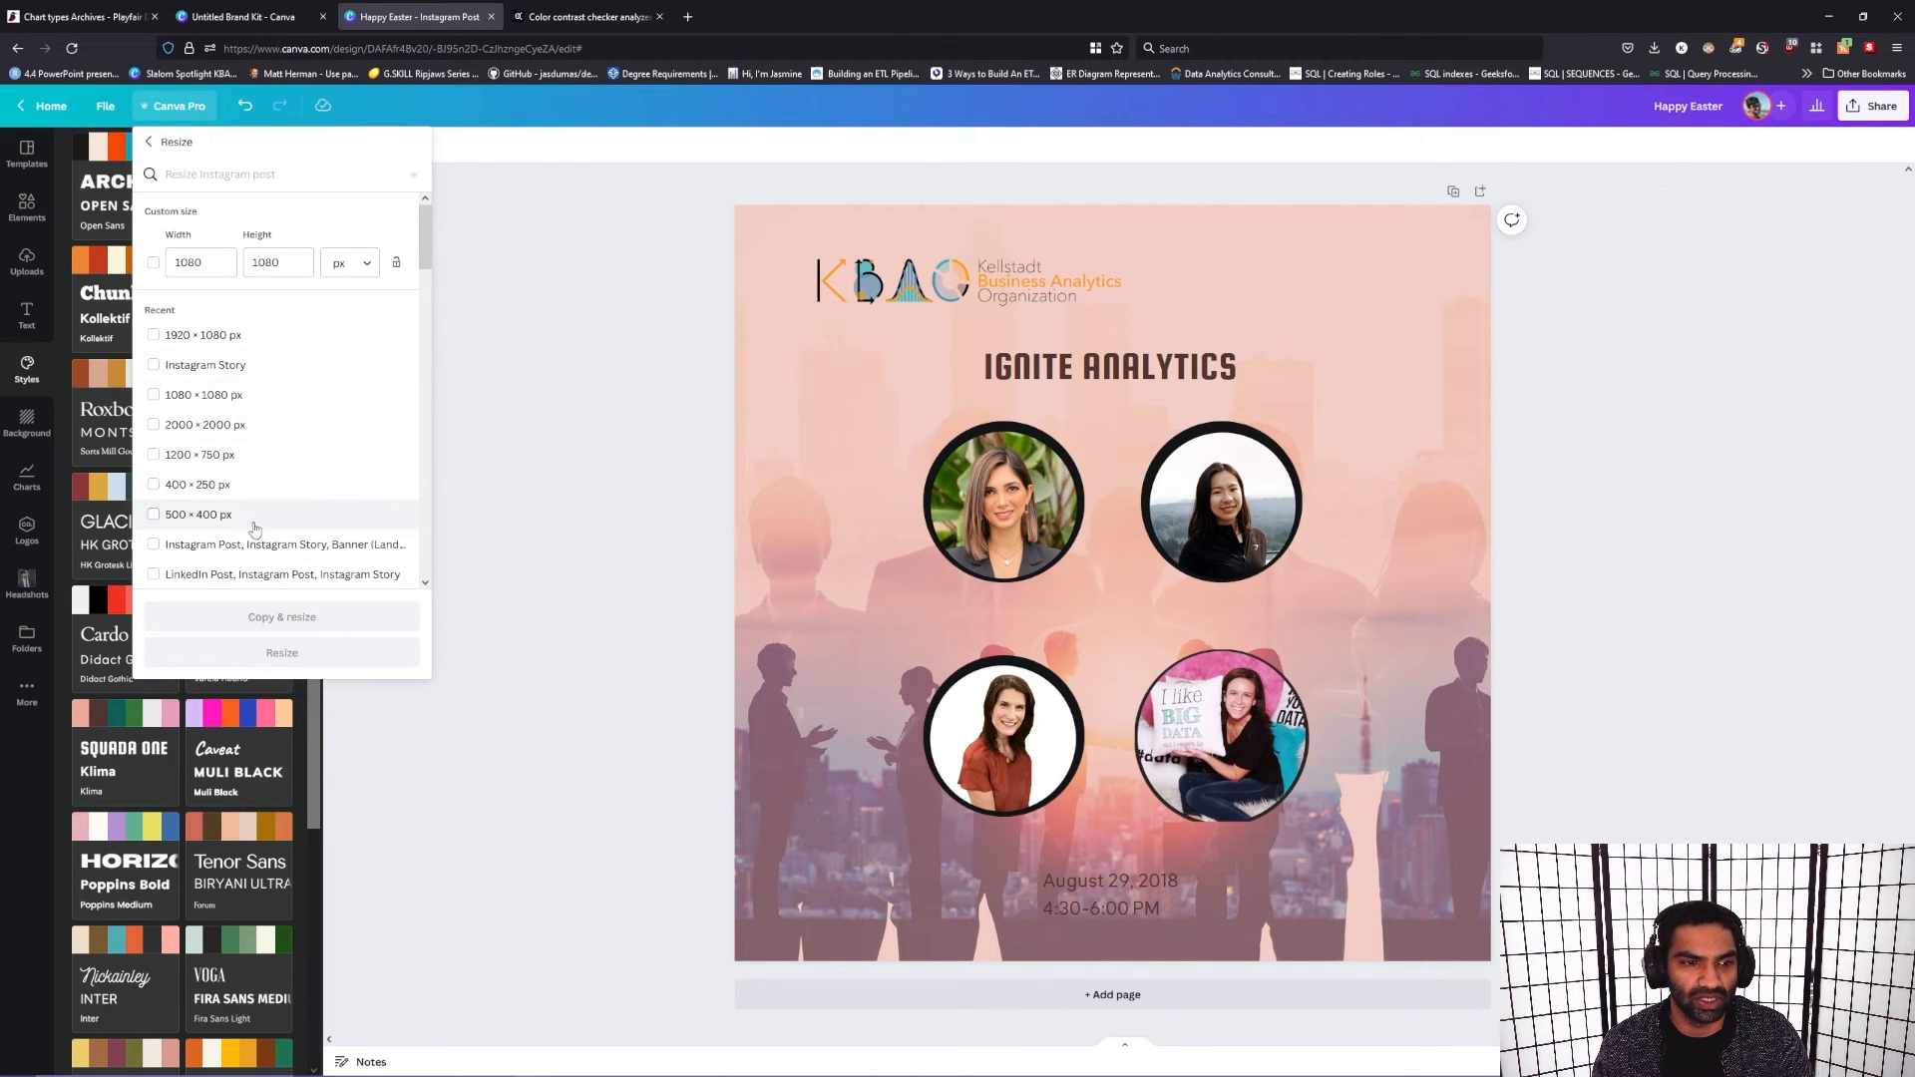
scroll(256, 546, down, 3)
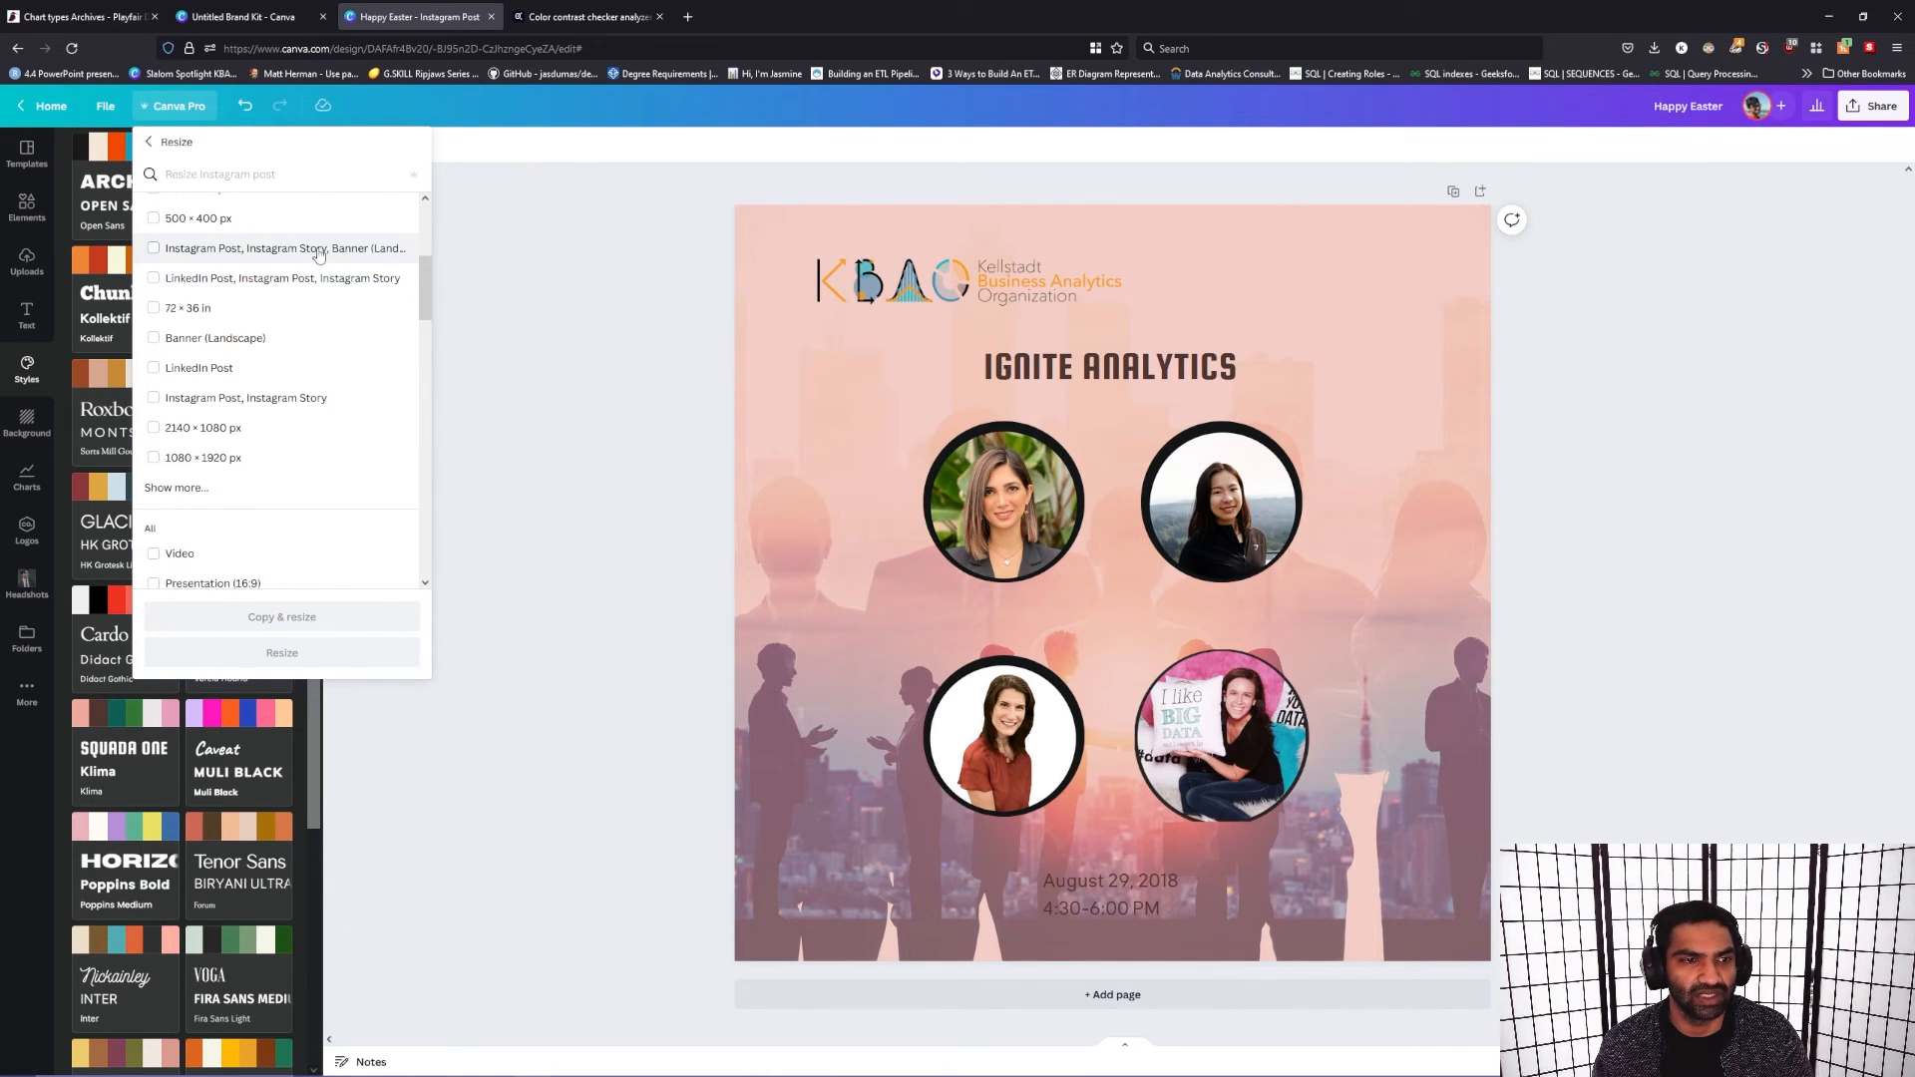
click(415, 258)
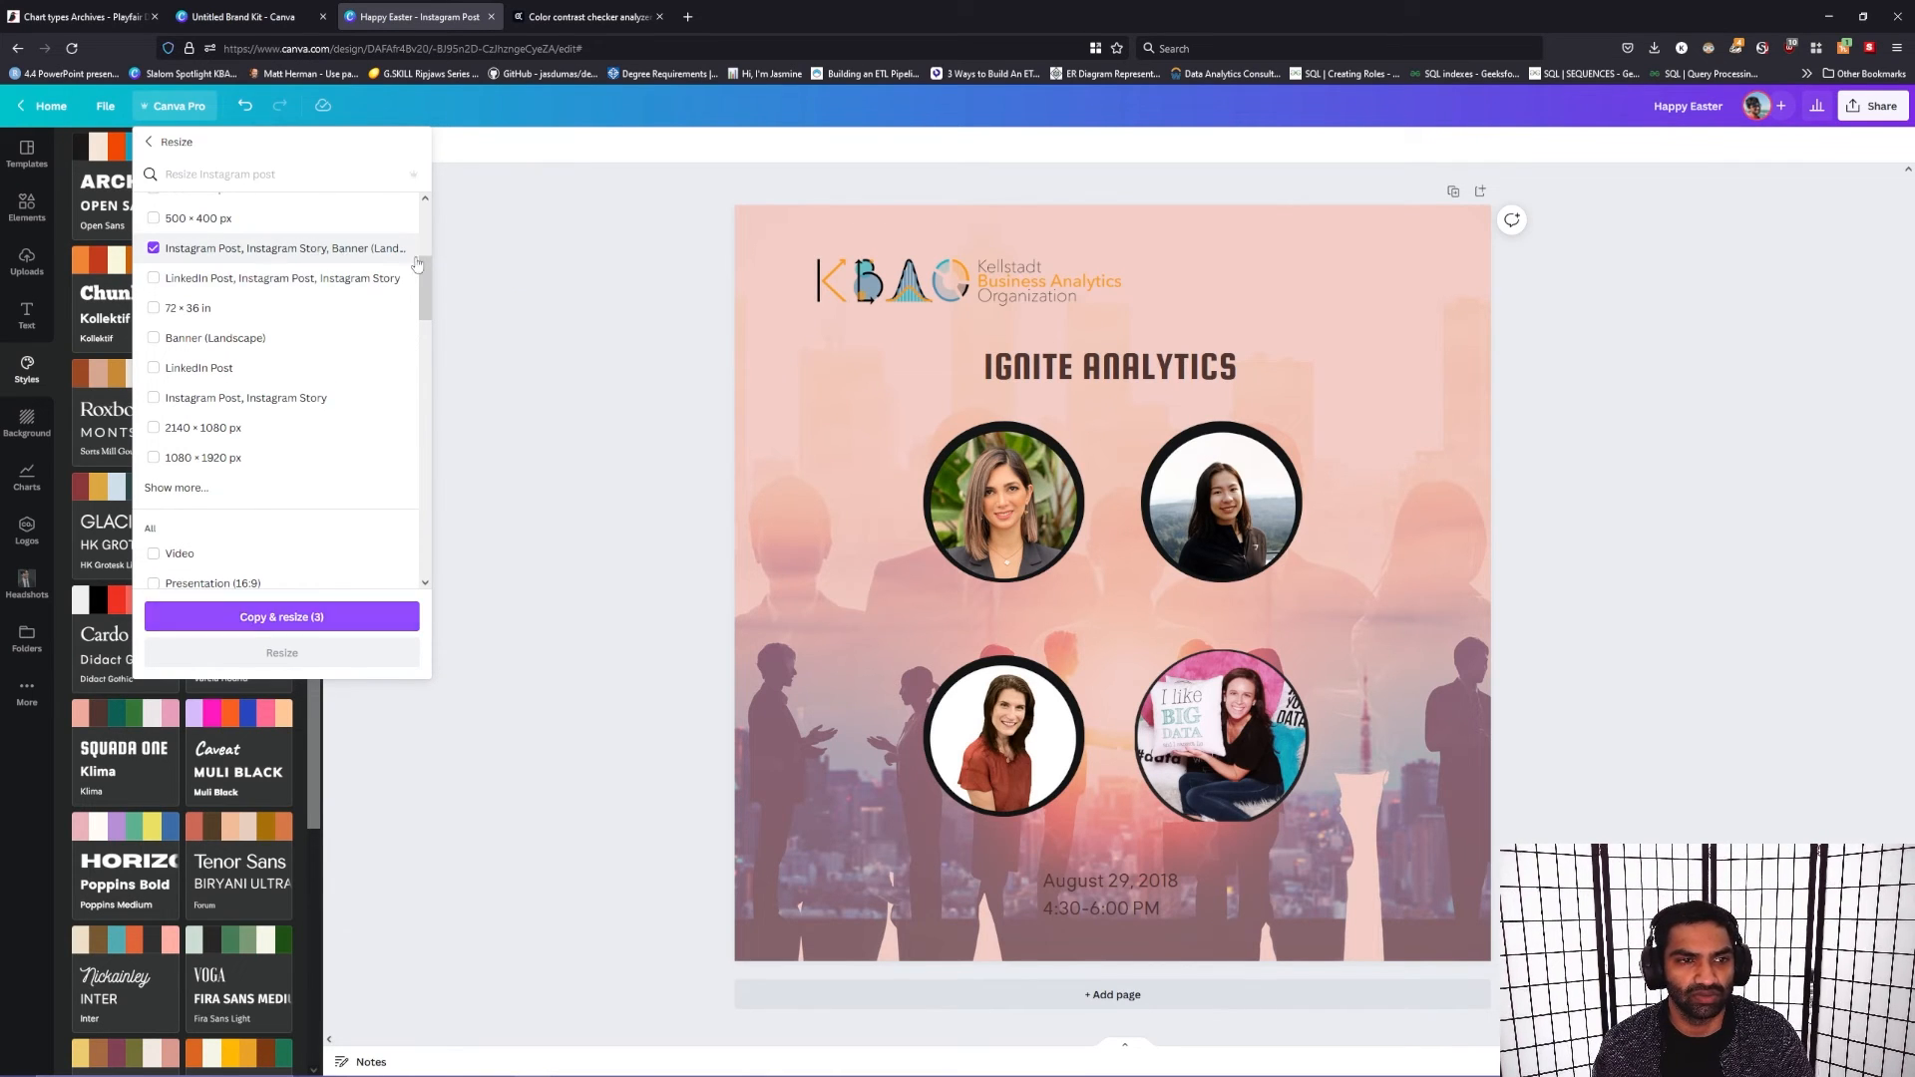
click(316, 617)
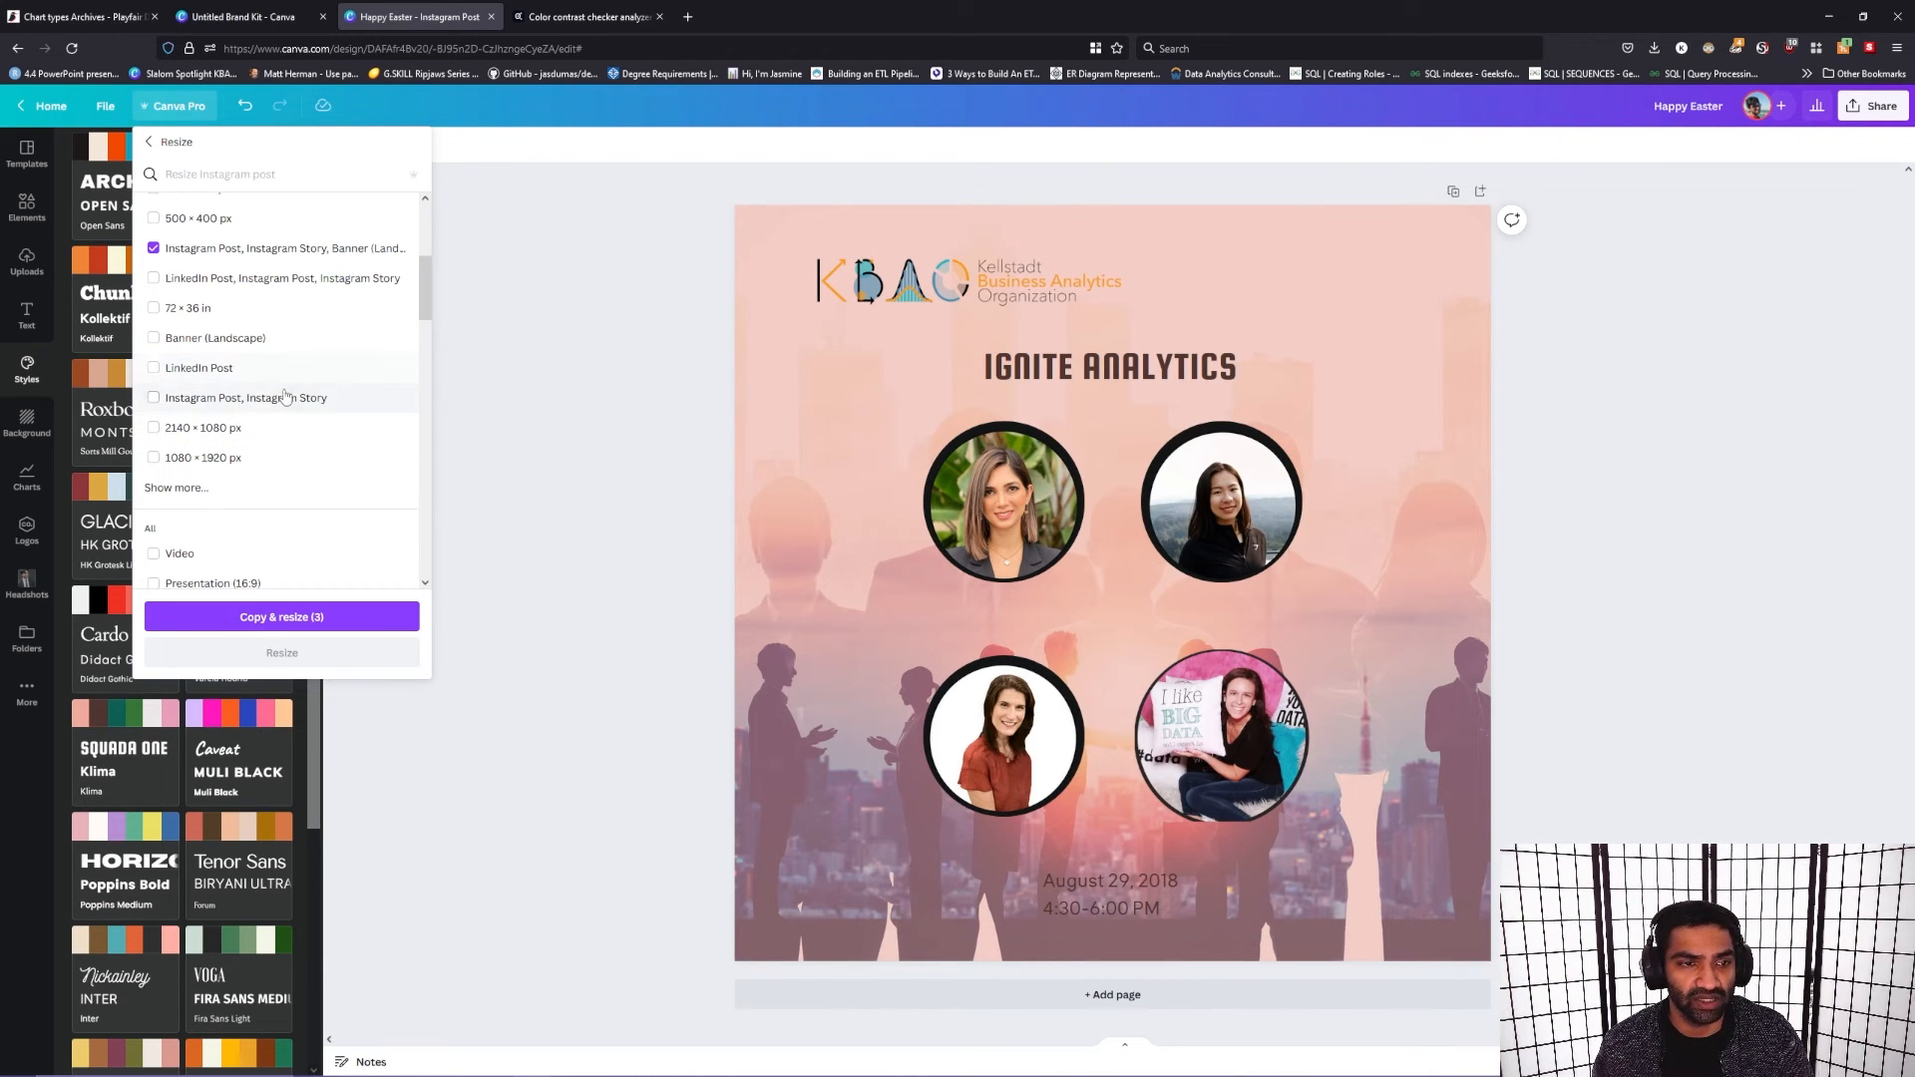
scroll(284, 389, up, 3)
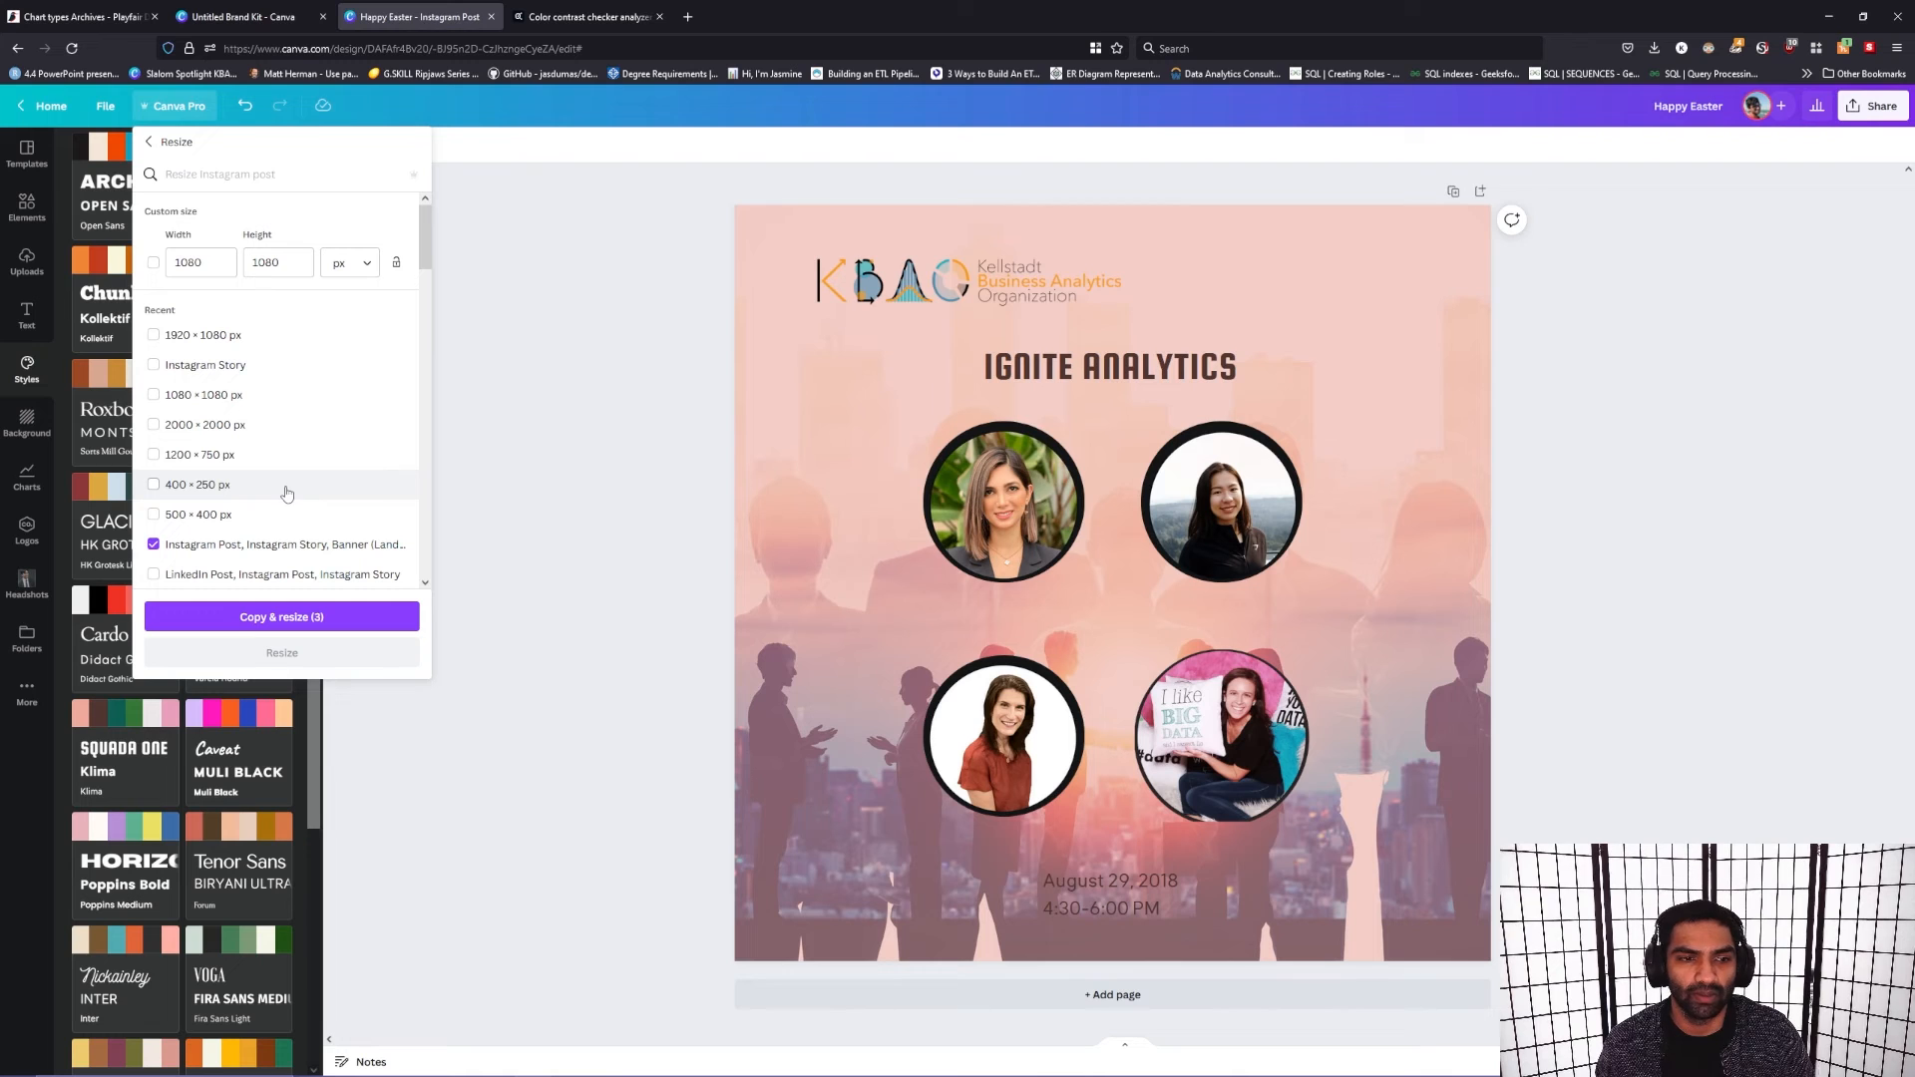
click(296, 617)
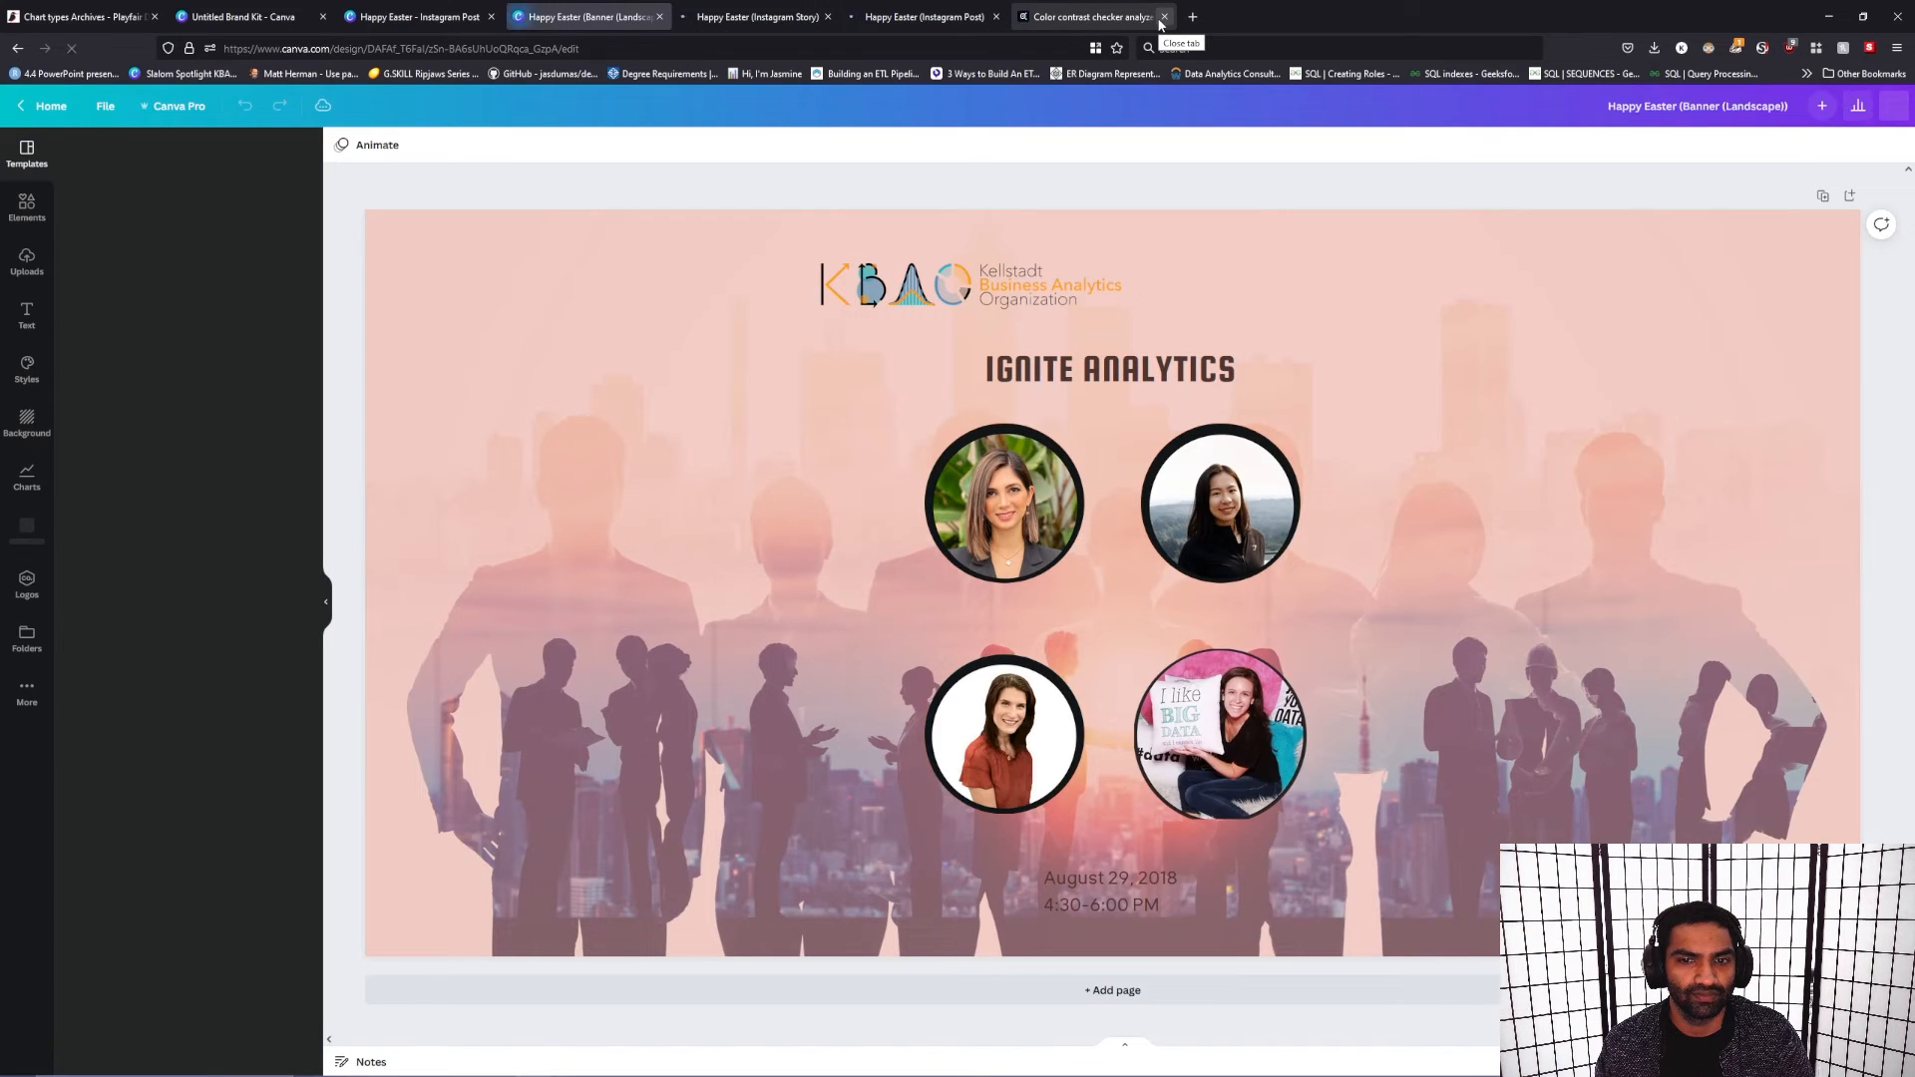
Step: In the landscape banner copy, move the KBAO logo to the upper-left area of the design and enlarge it
click(338, 12)
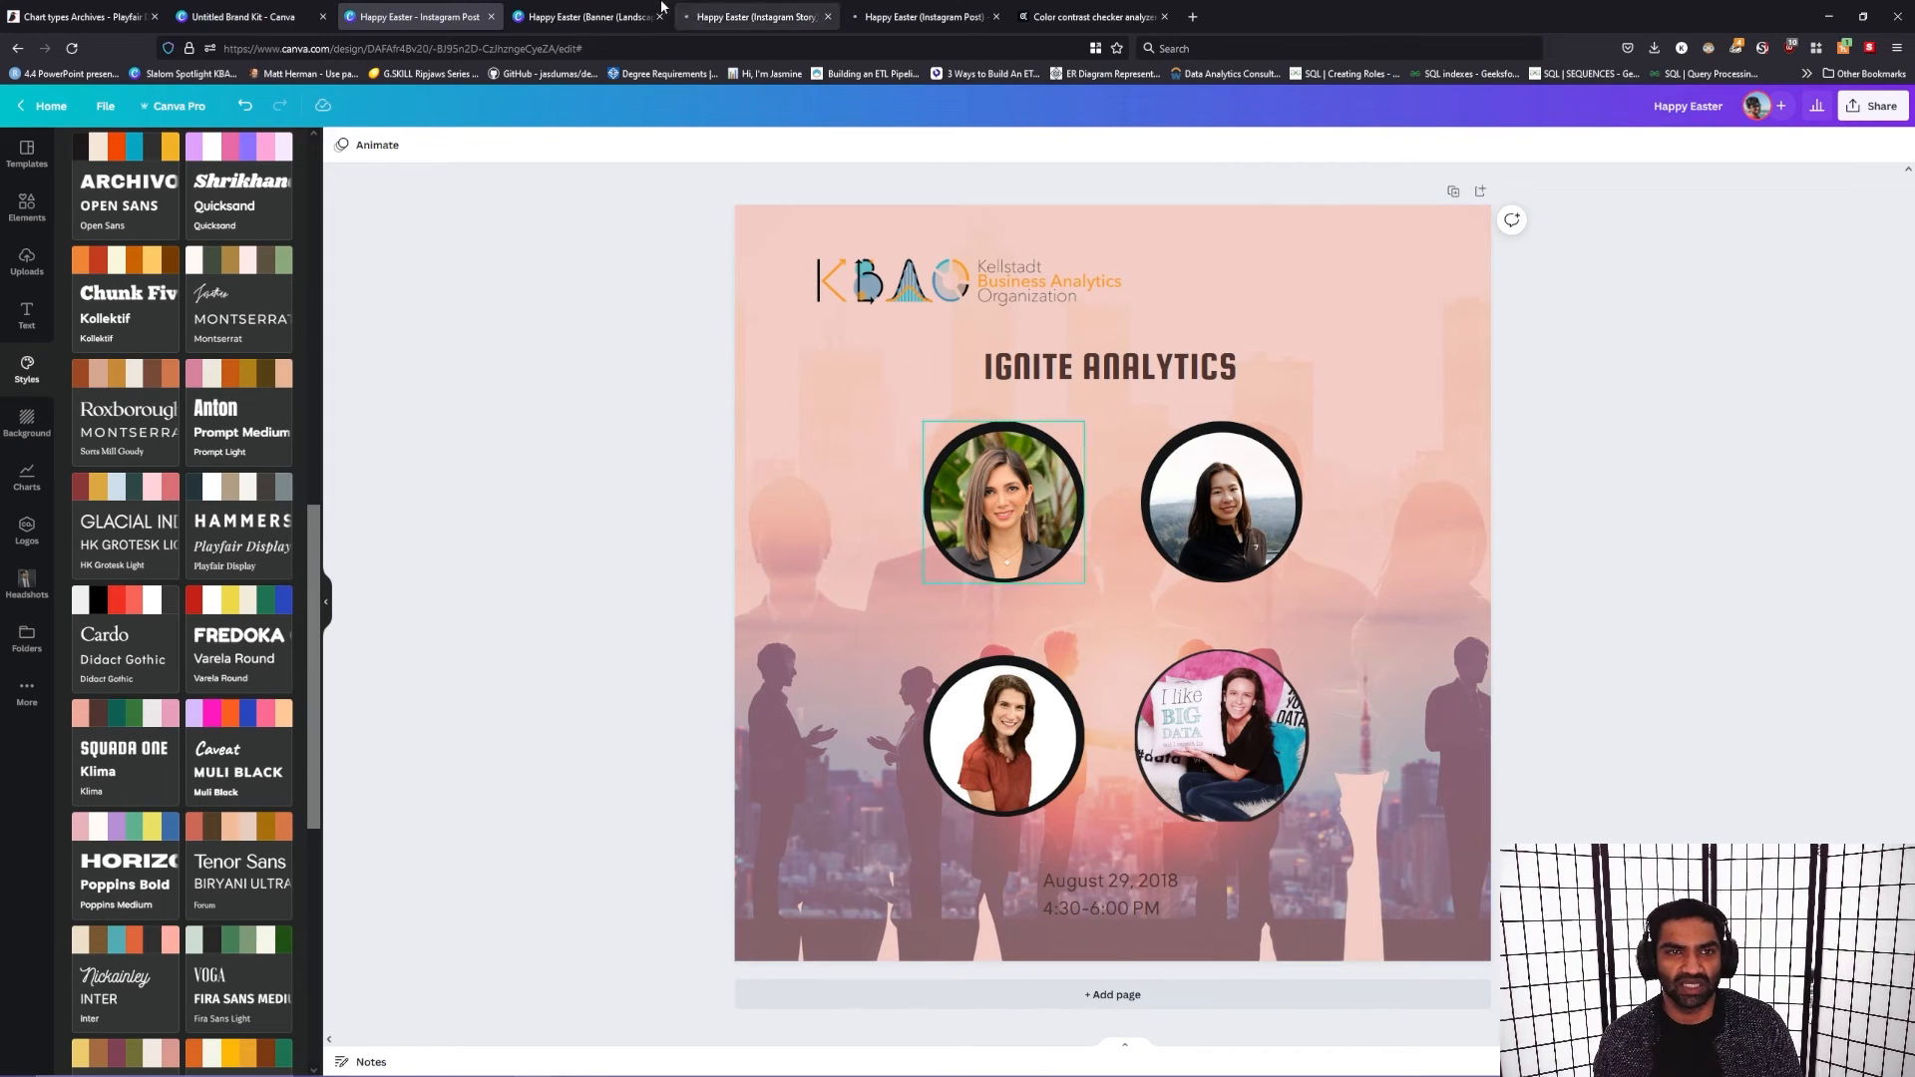
click(589, 17)
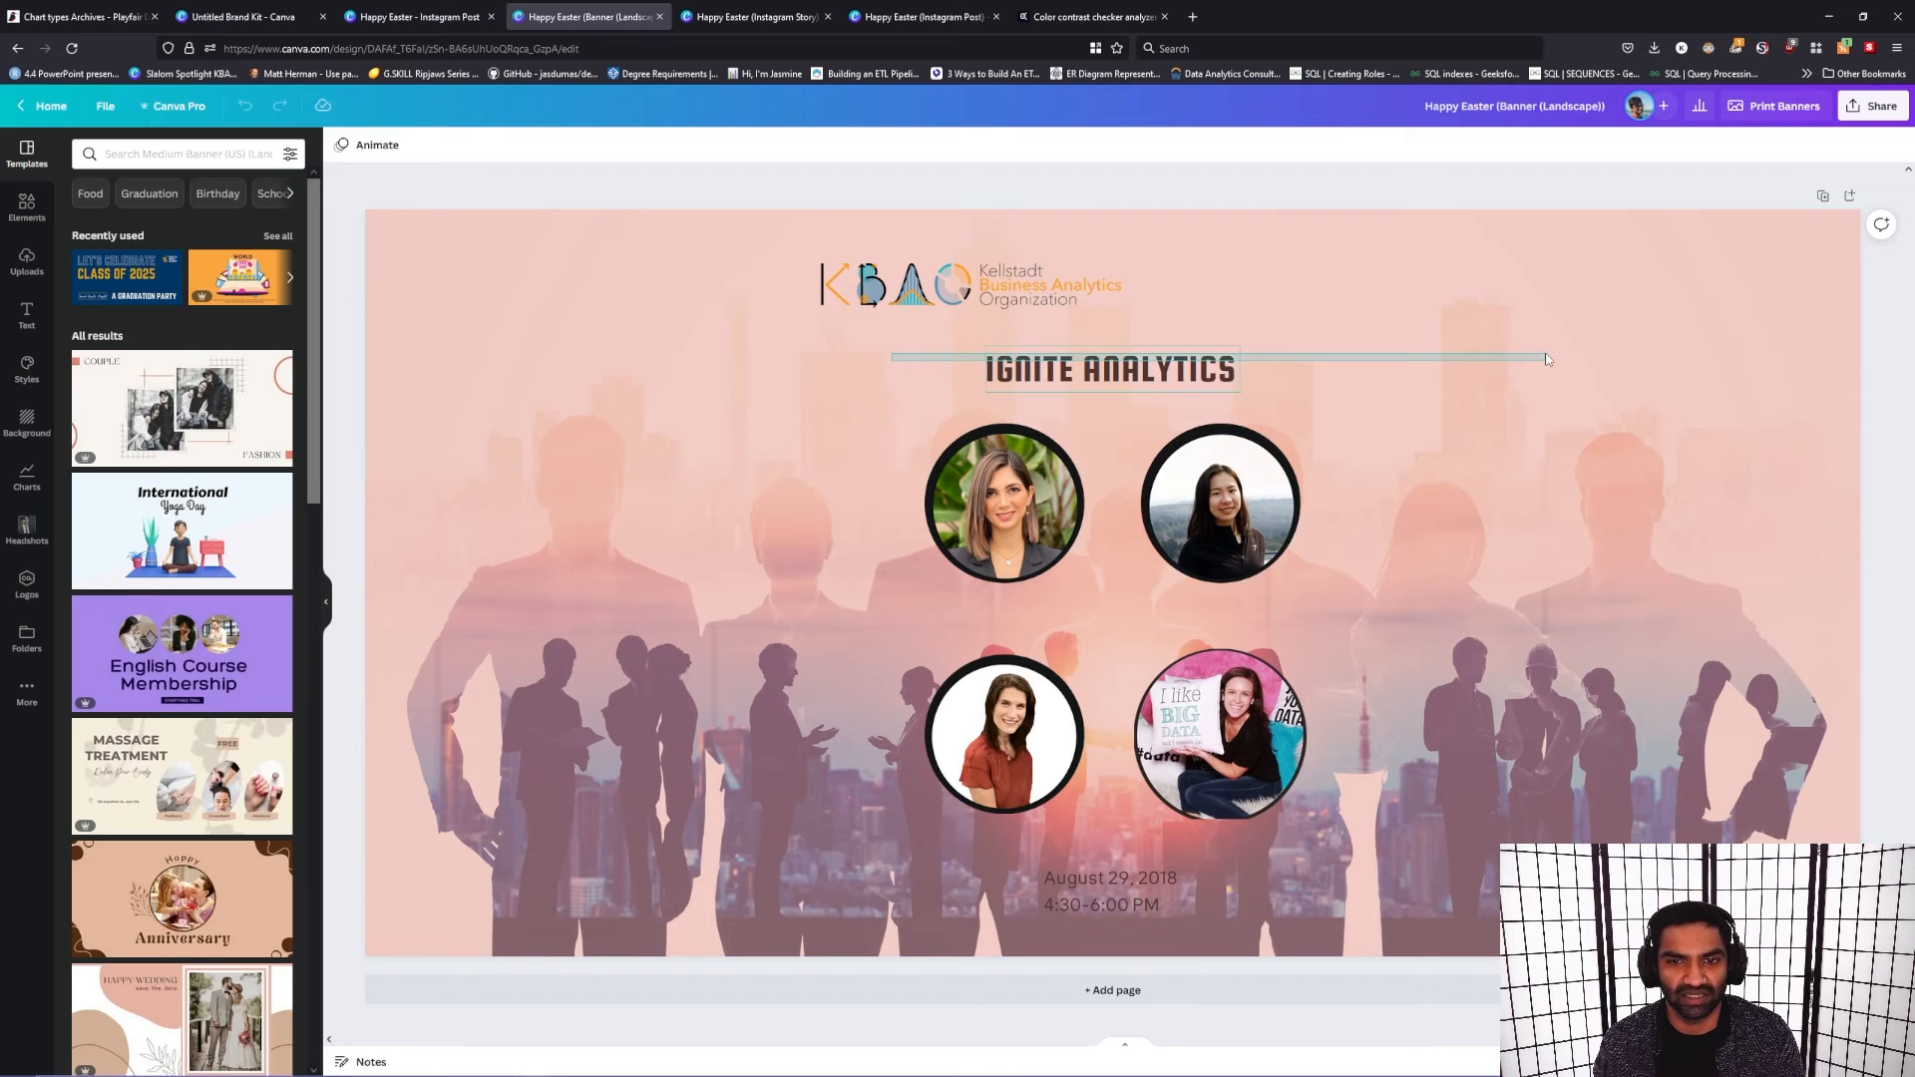
click(1222, 361)
drag(961, 289, 609, 309)
drag(778, 334, 816, 361)
drag(836, 342, 897, 354)
Step: Enlarge the "Ignite Analytics" heading on the banner and move it left beneath the logo
click(1037, 391)
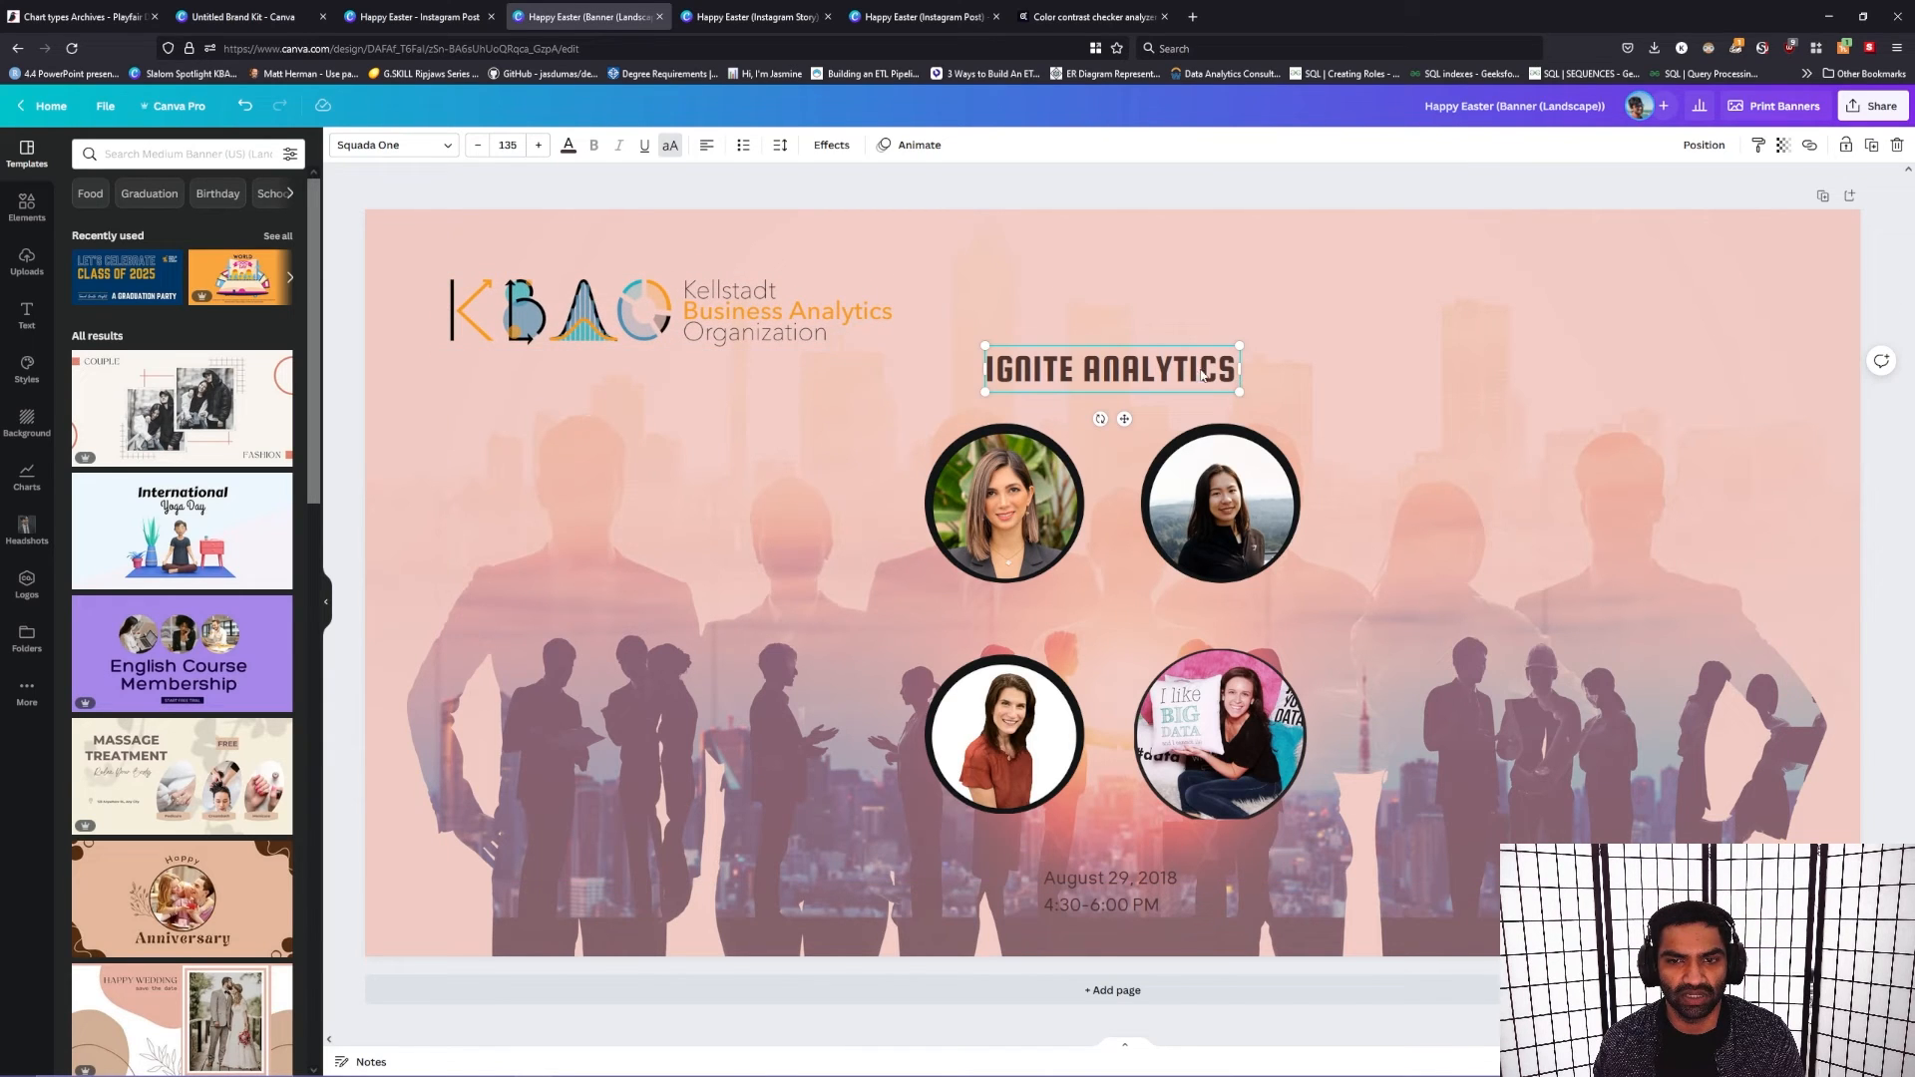
drag(1242, 390, 1461, 432)
drag(1289, 386, 974, 398)
Step: Rearrange the four portraits beneath the banner heading, with the lower pair staggered to the right of the upper pair
drag(1017, 532, 817, 593)
drag(1245, 545, 1086, 604)
drag(1246, 726, 1434, 721)
drag(976, 745, 927, 772)
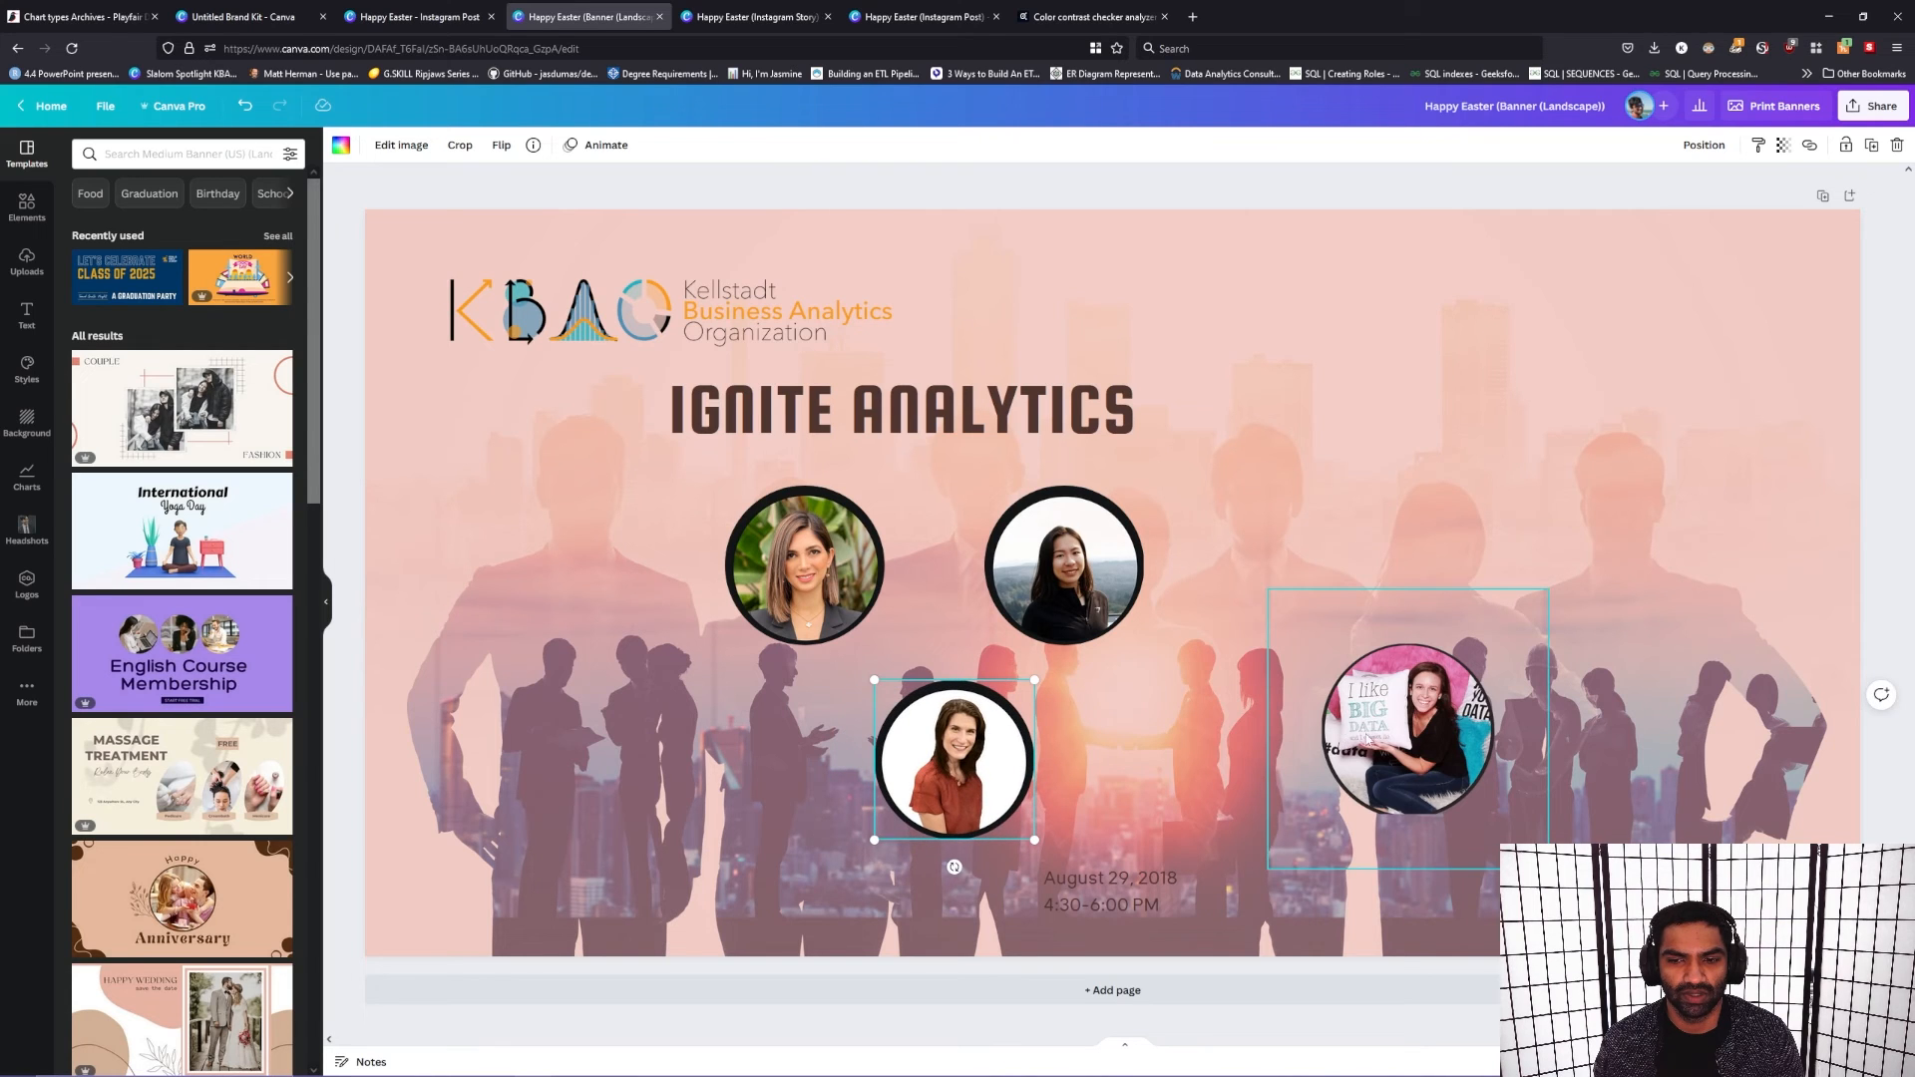
drag(1372, 731, 1170, 750)
click(1566, 735)
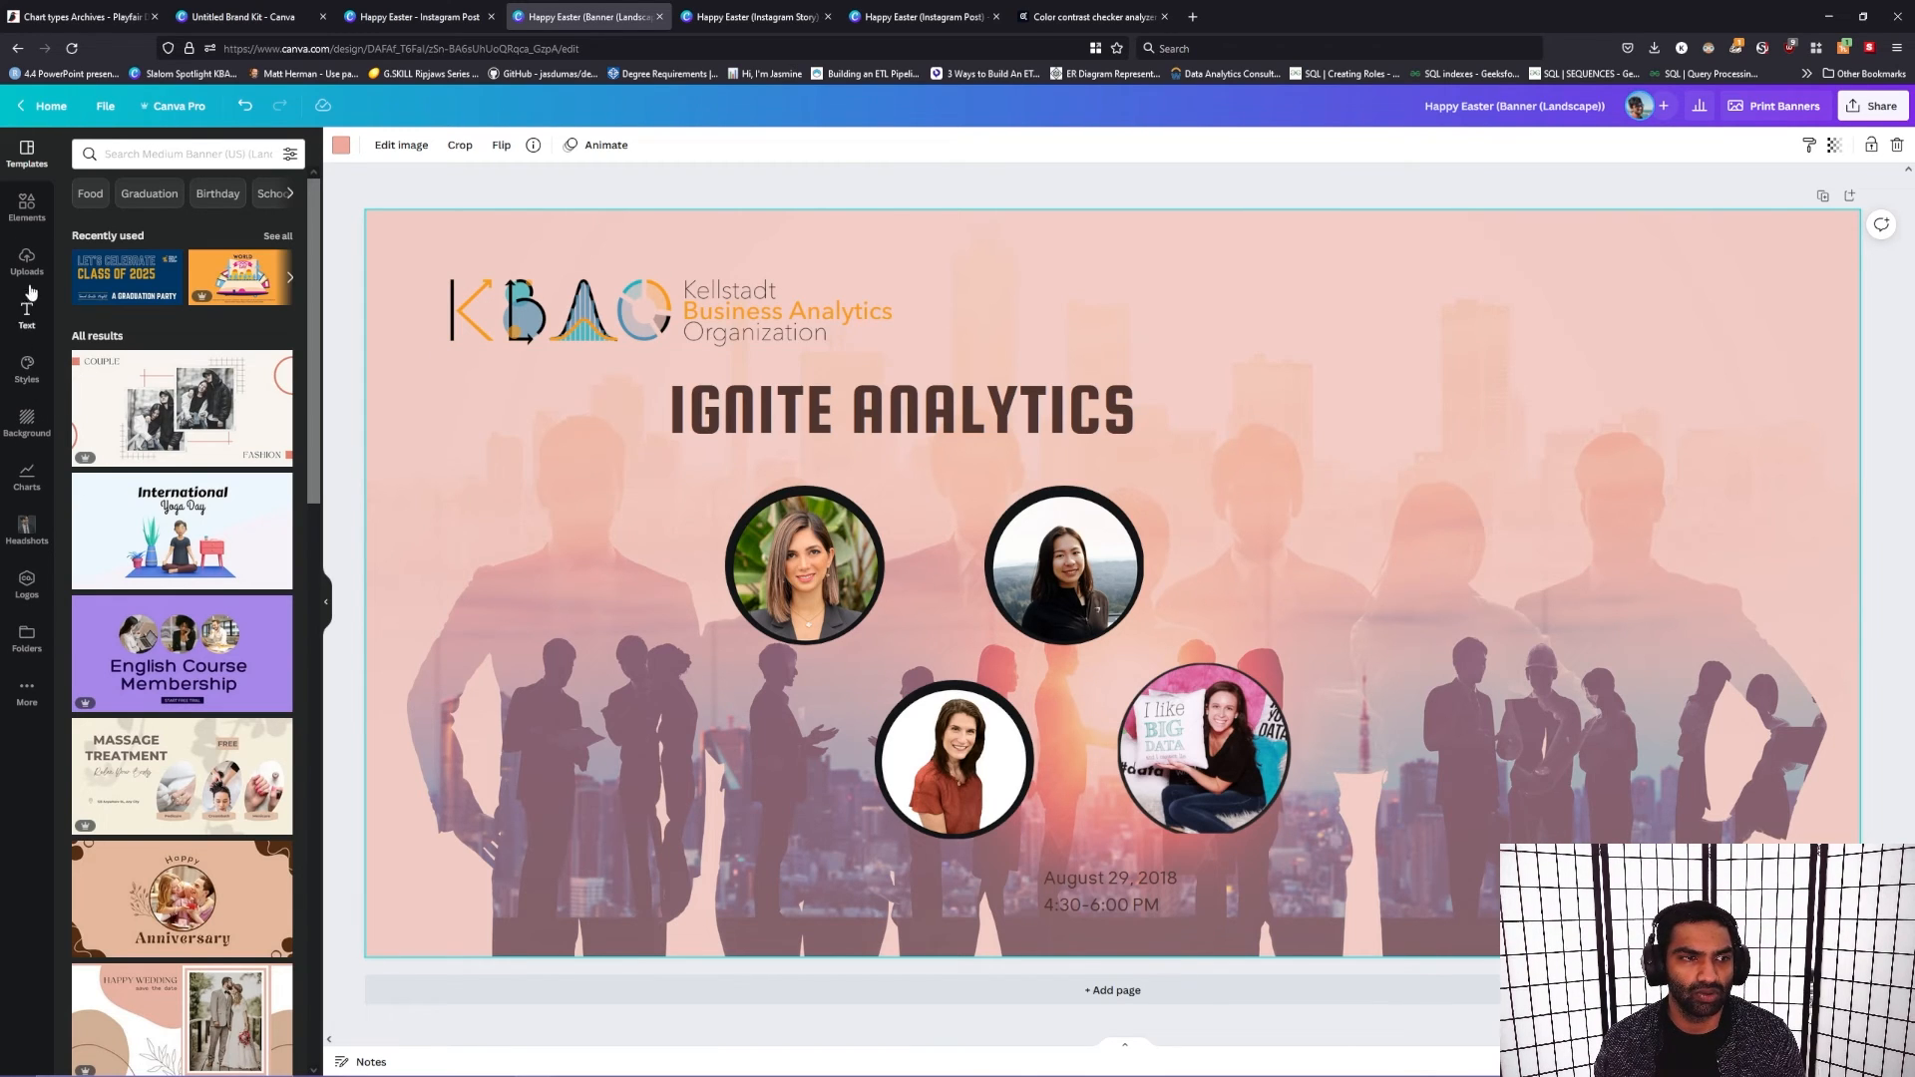
Step: Search the elements for "text box" and look through the matching graphics
click(27, 208)
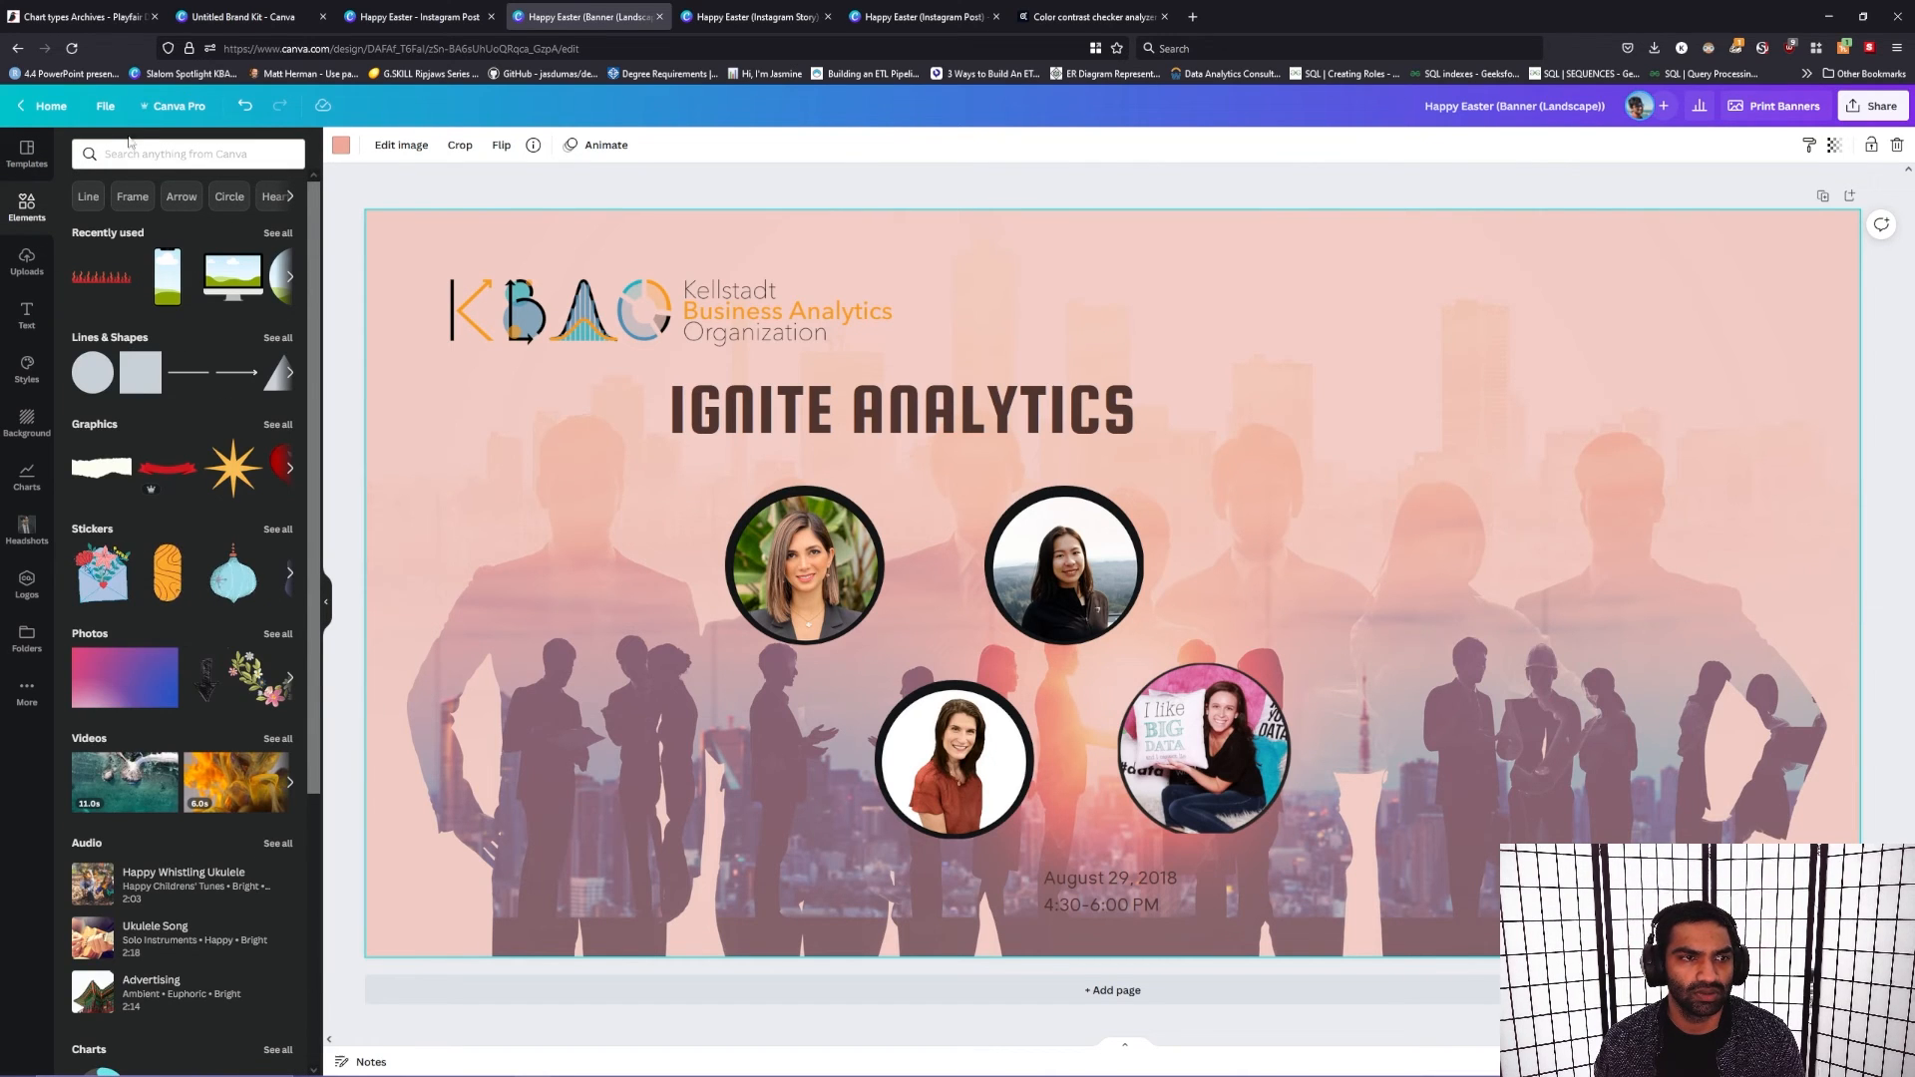
click(240, 154)
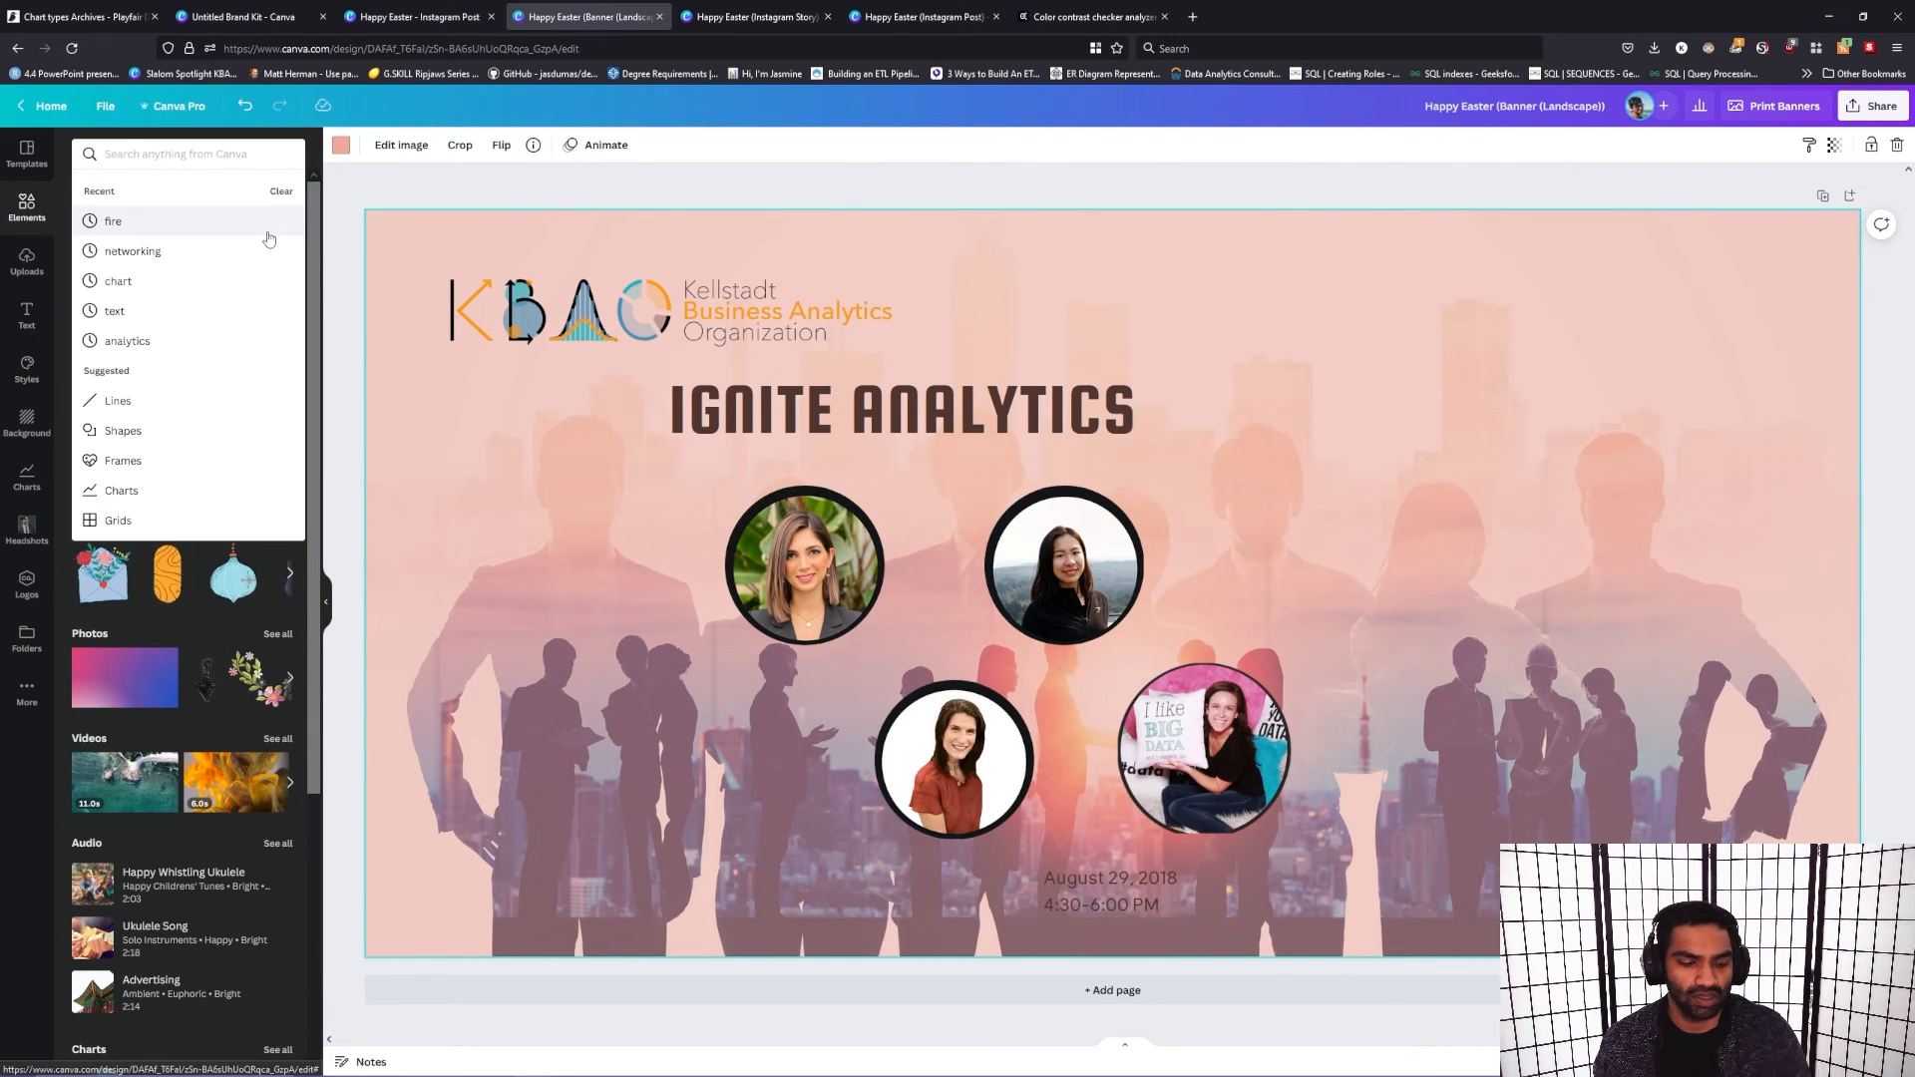
text(text)
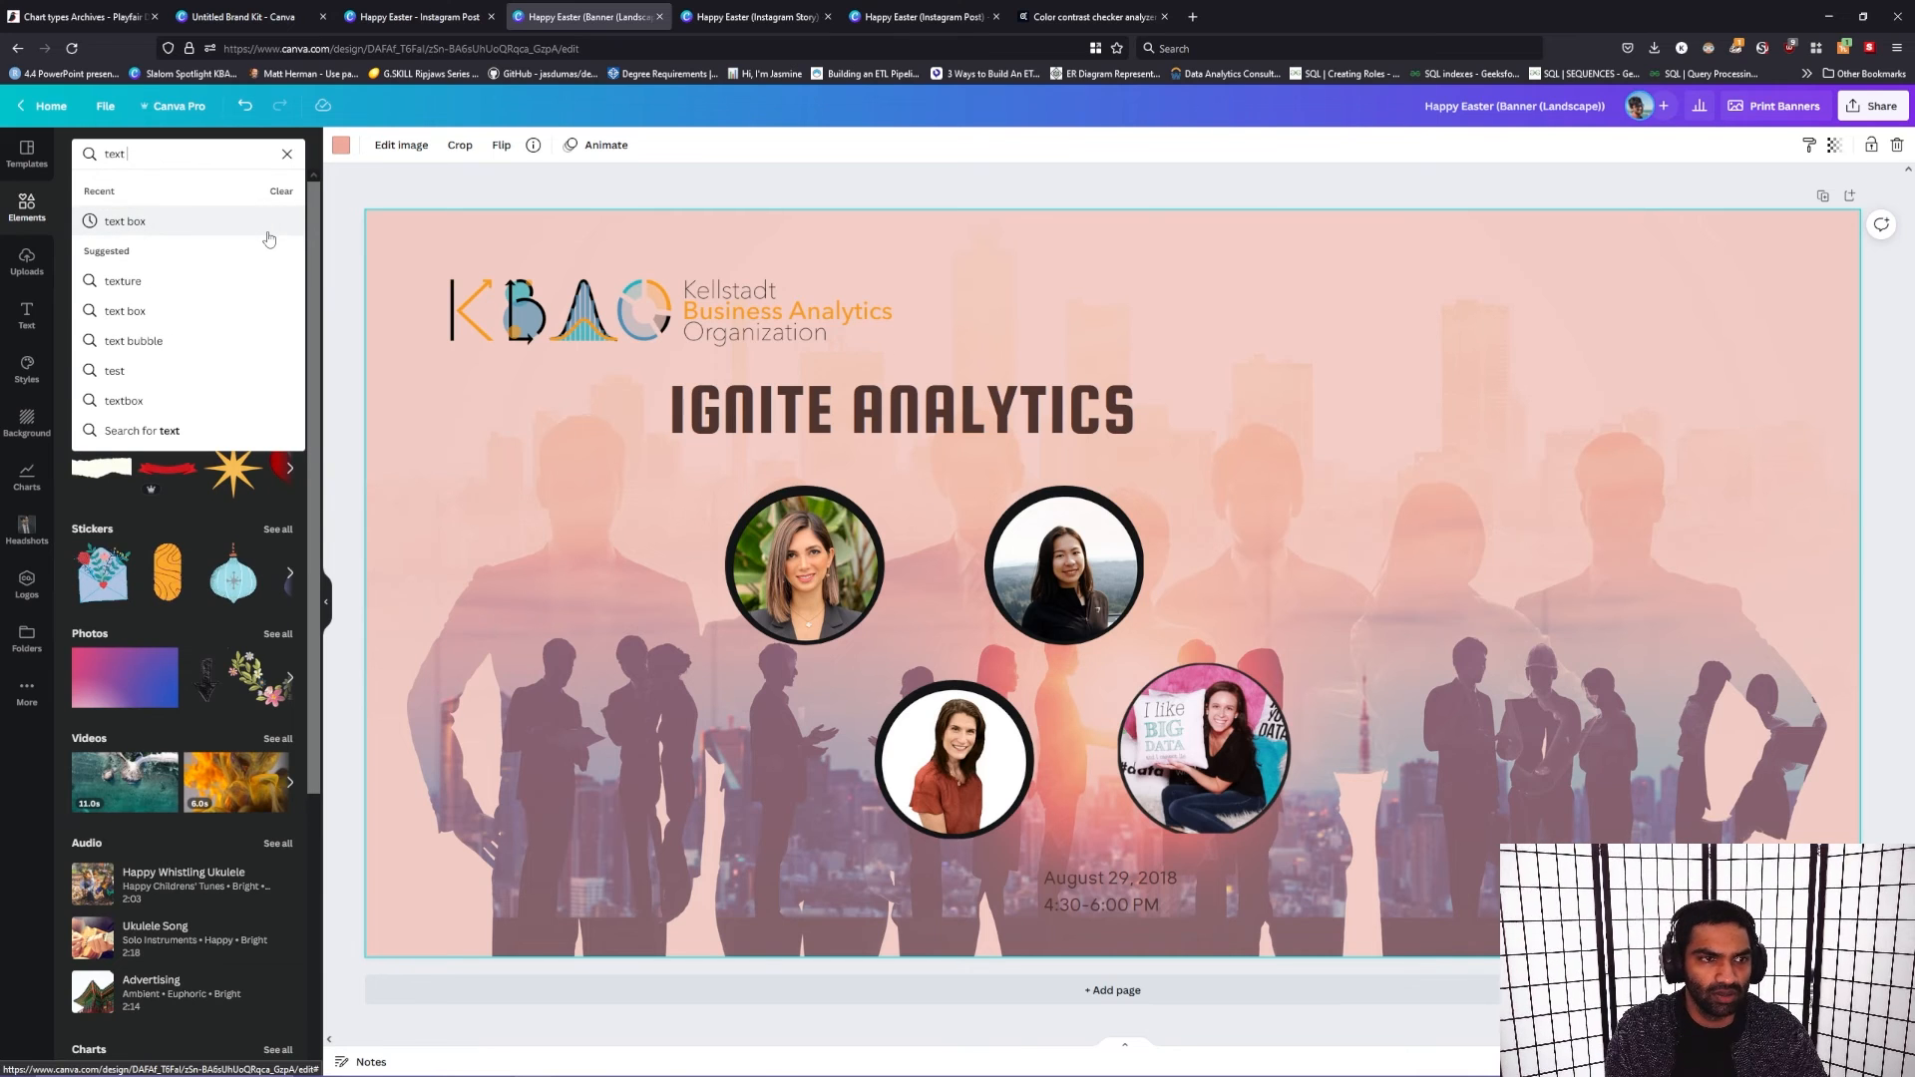
text( box)
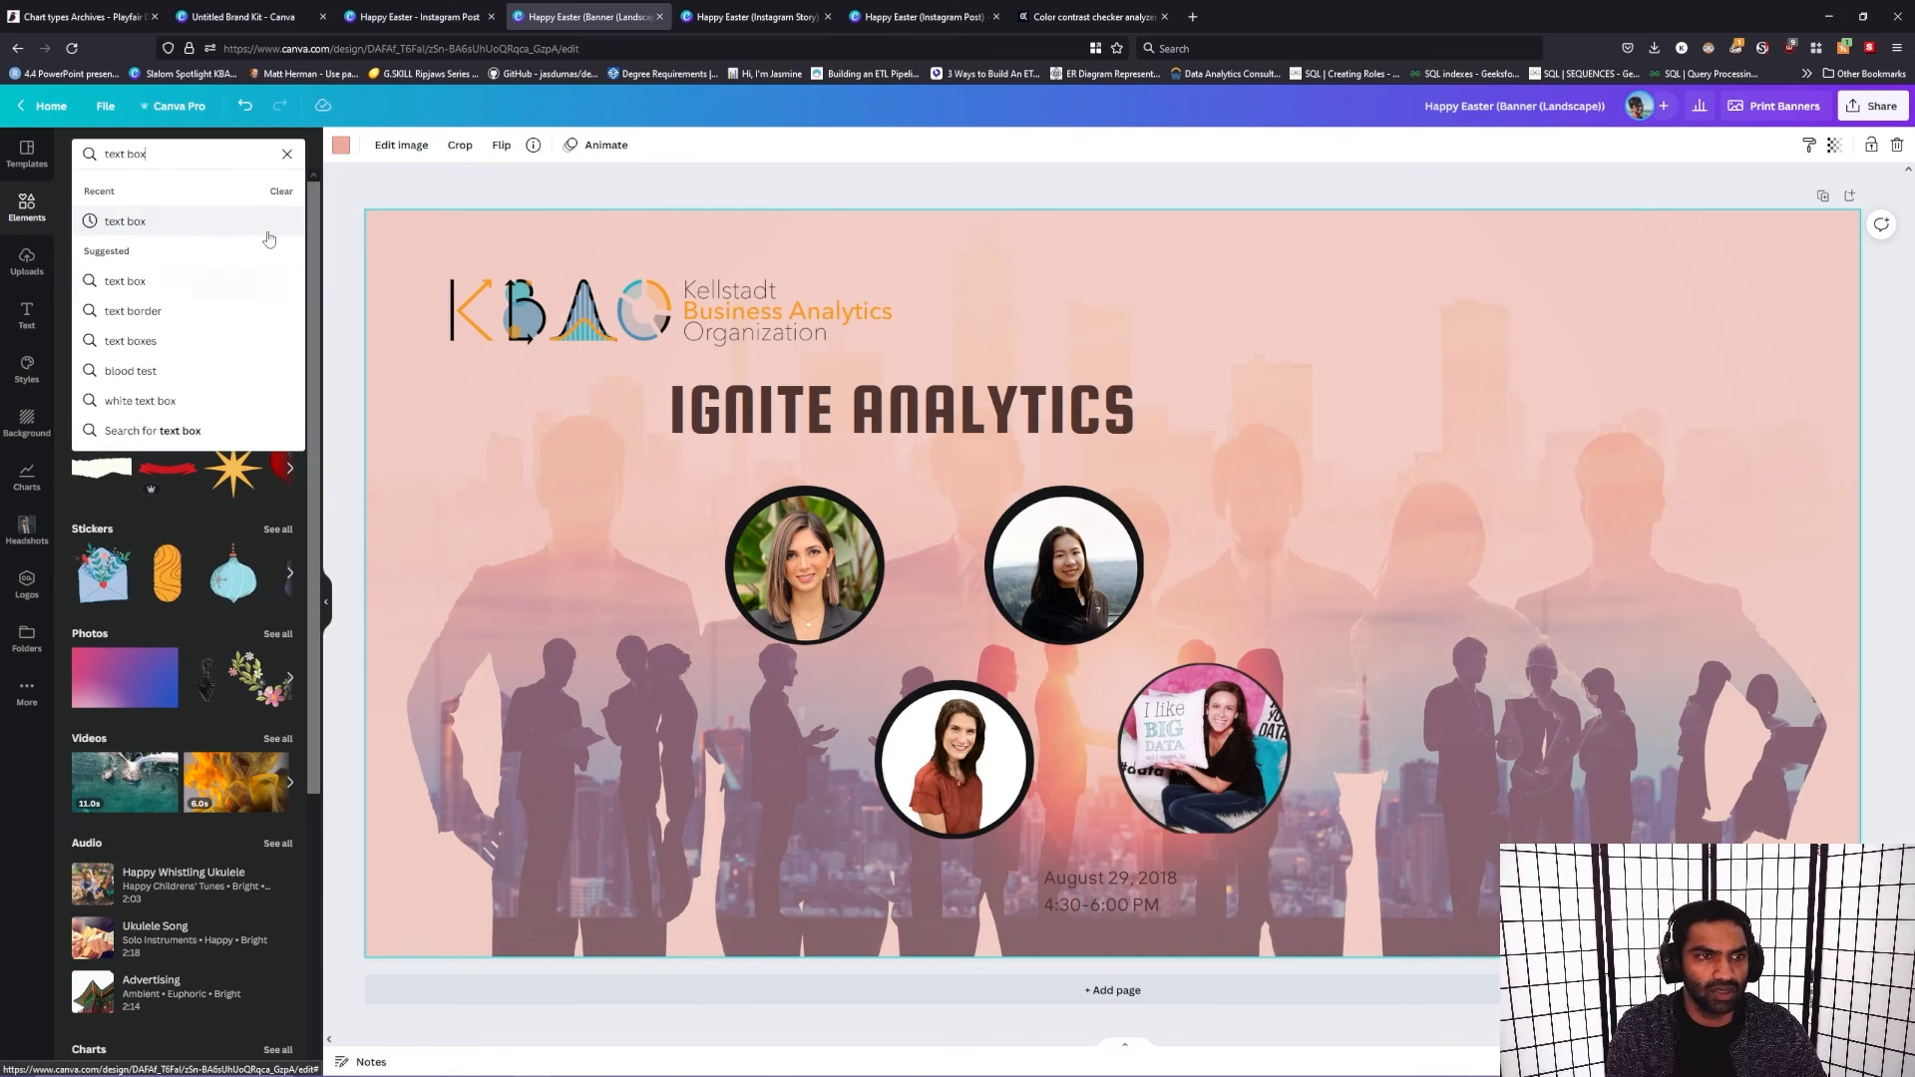
click(267, 233)
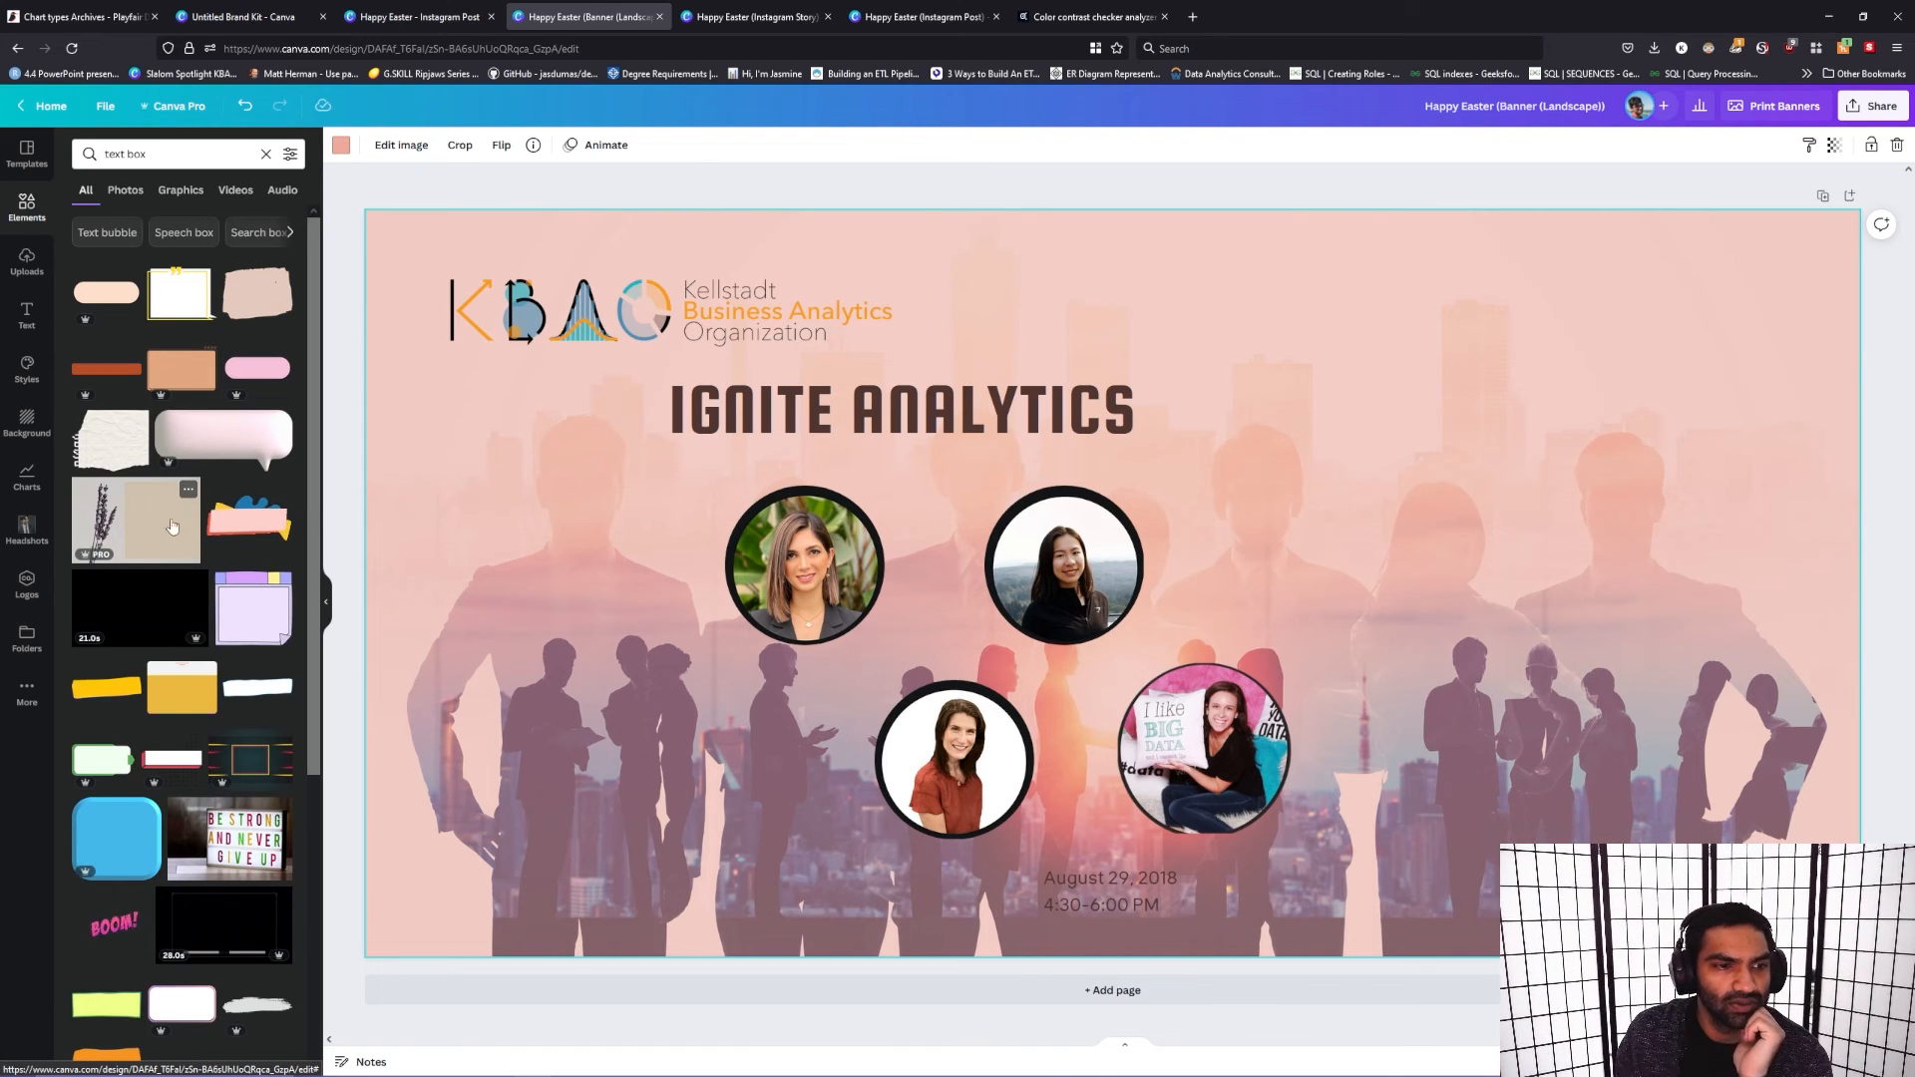
scroll(186, 627, down, 4)
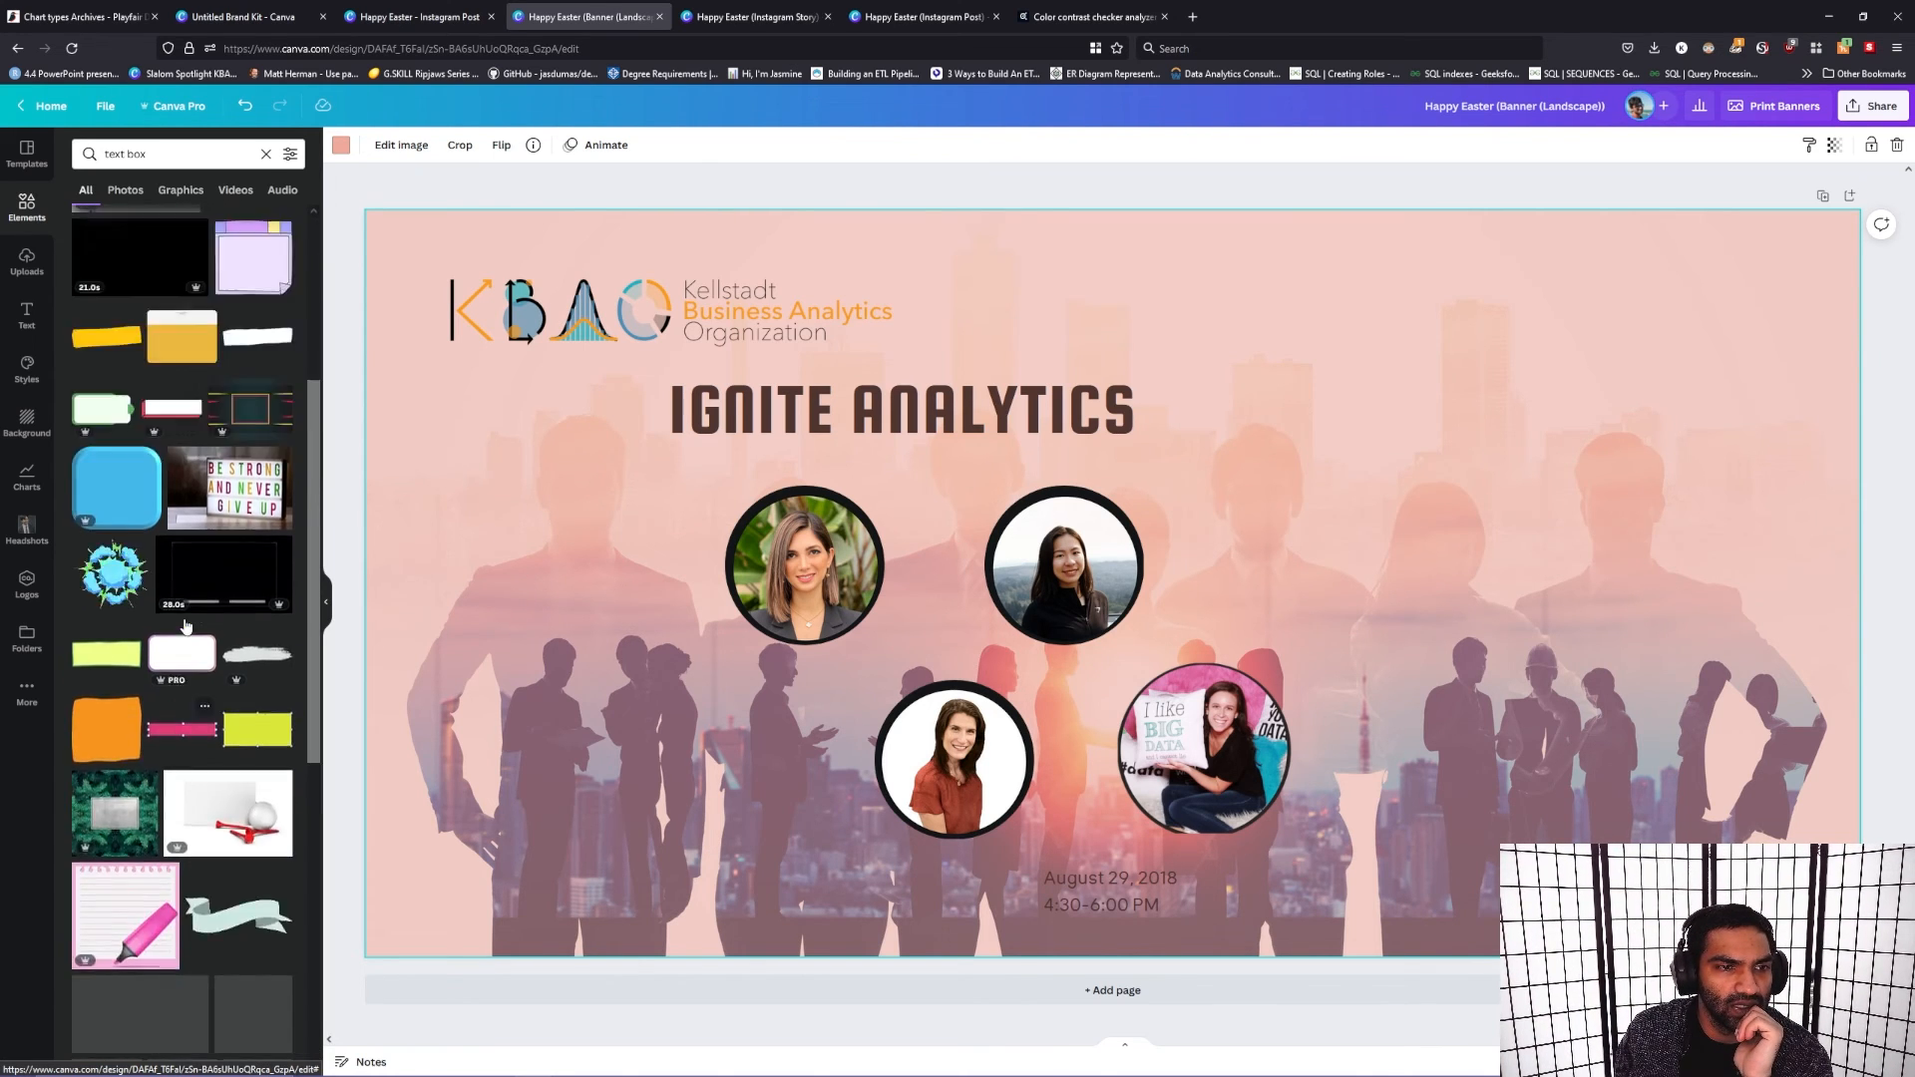
scroll(186, 626, up, 4)
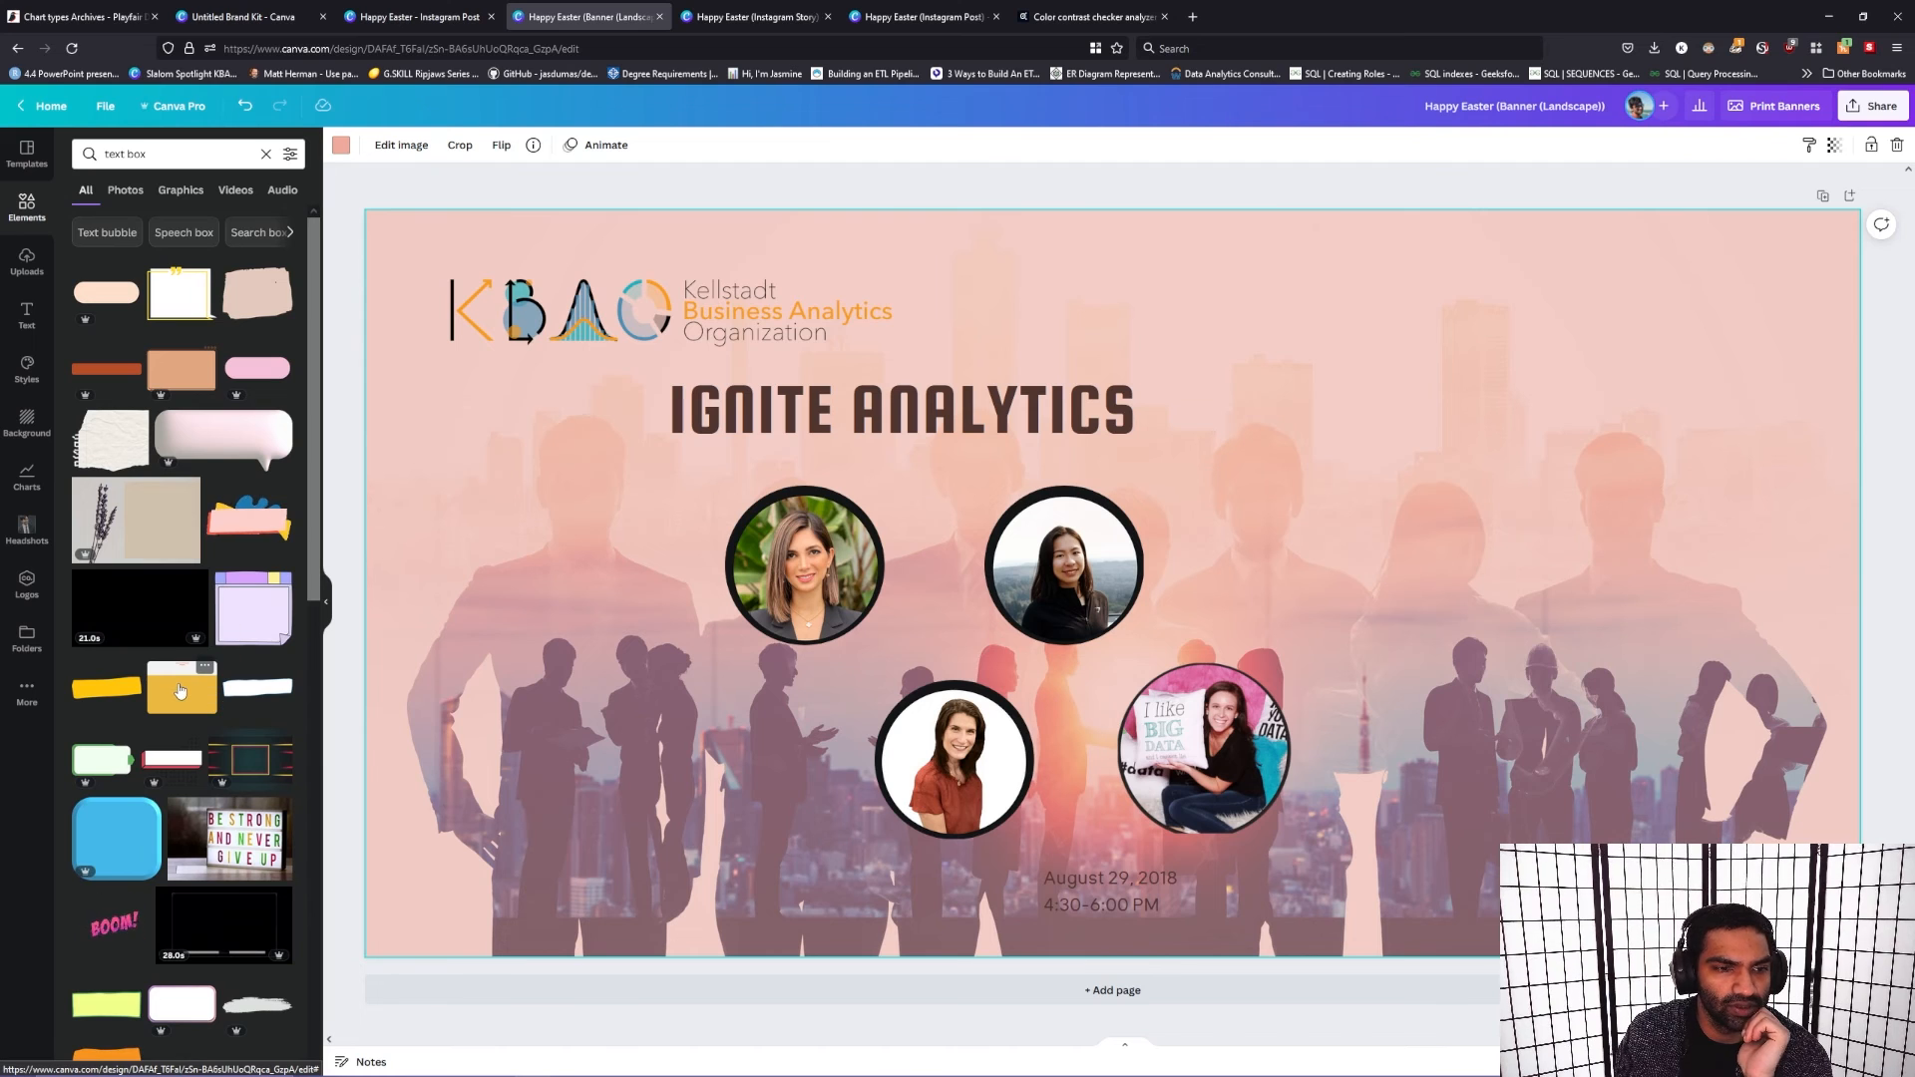